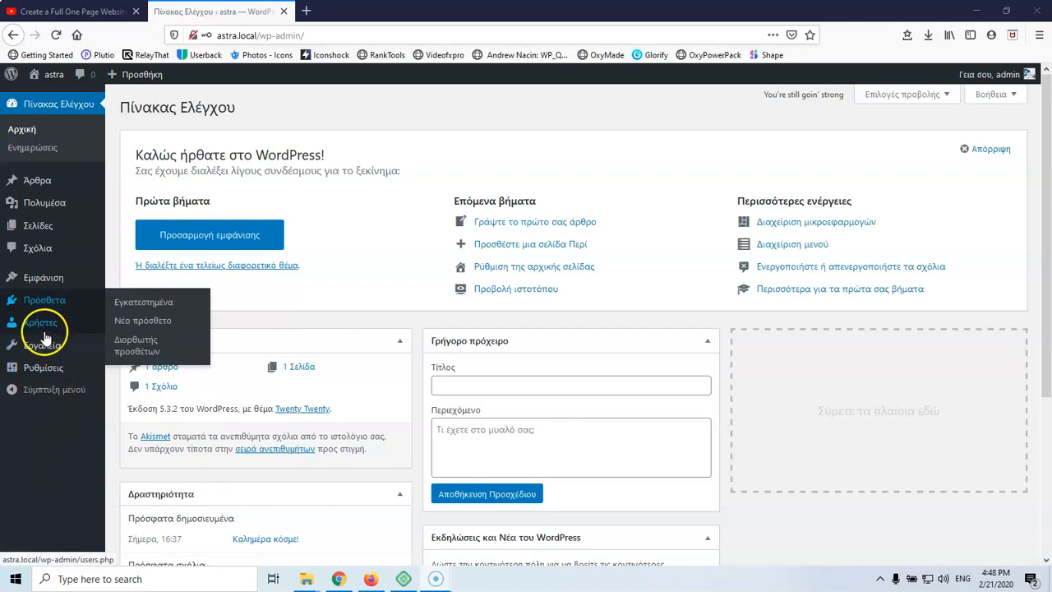
Choose English (United States) as Site Language in General settings and save the changes
mouse_move(41, 361)
click(138, 370)
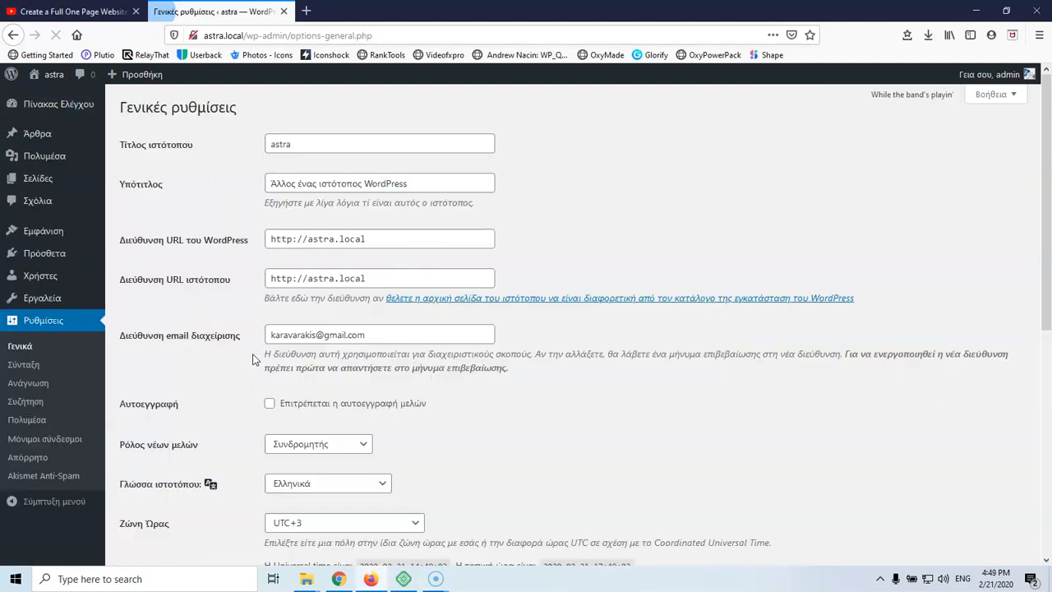
click(318, 483)
click(329, 152)
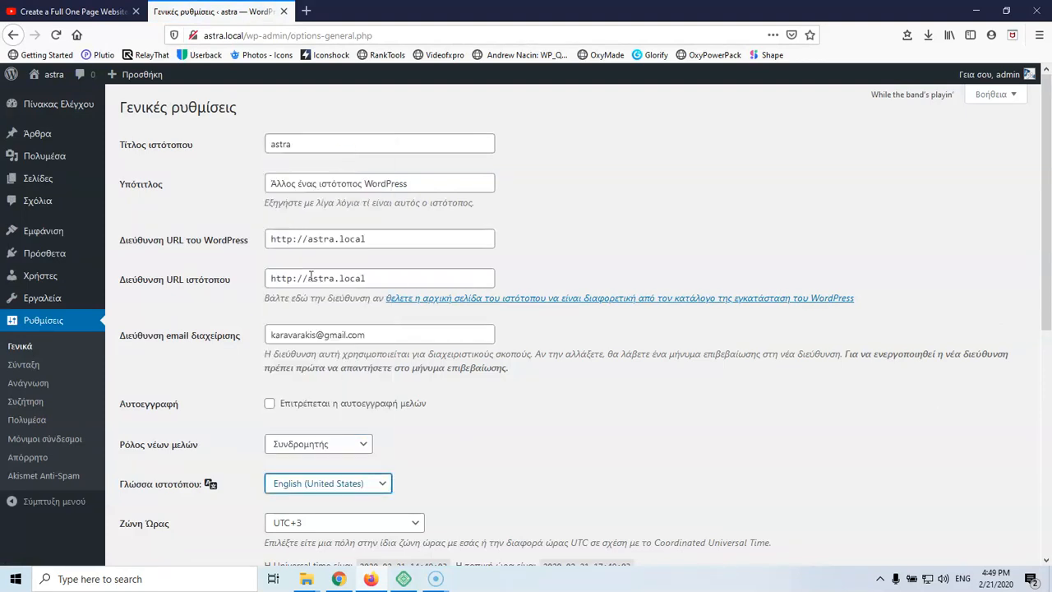
scroll(280, 345, down, 5)
click(171, 498)
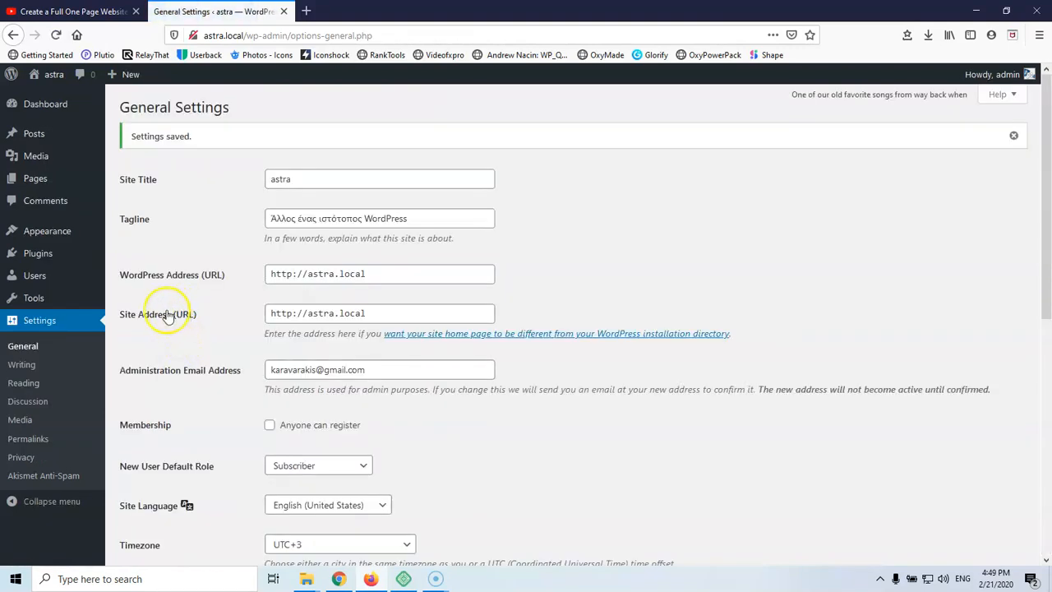
Trash the only post, then delete it permanently from the Trash
mouse_move(33, 133)
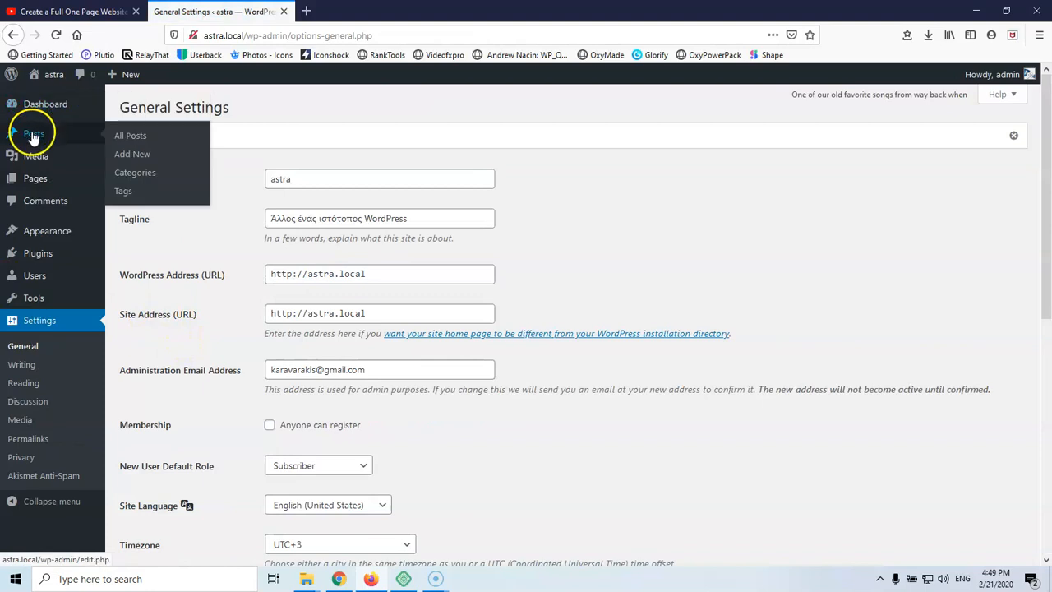
click(136, 136)
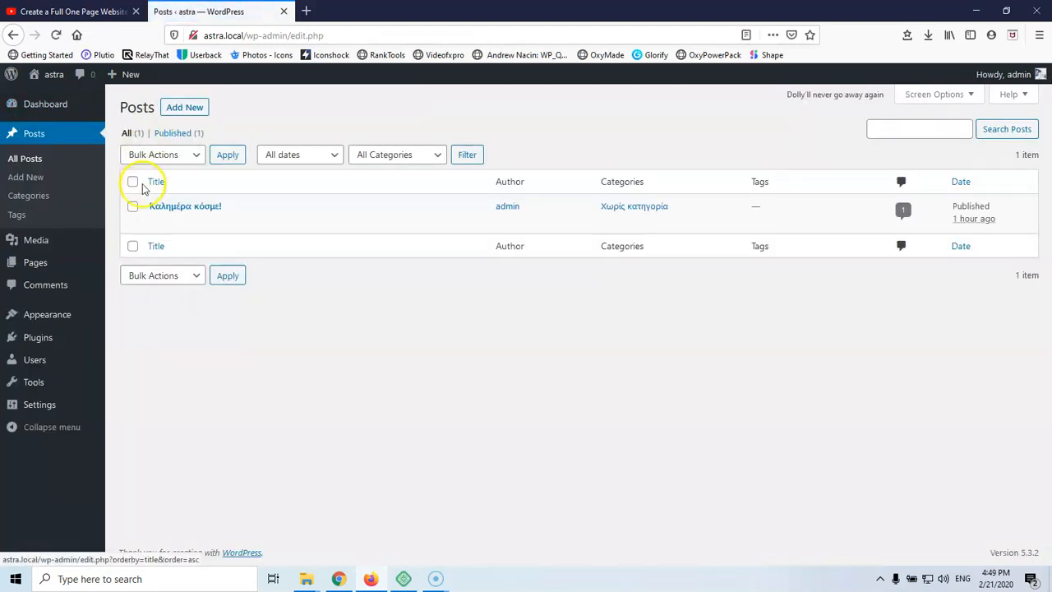
click(227, 222)
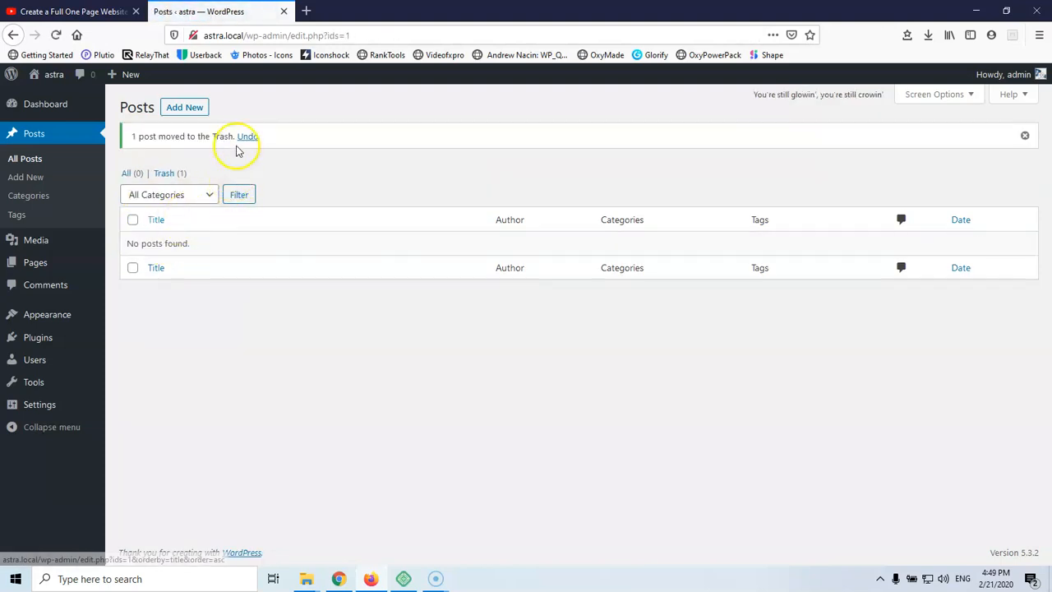
click(164, 173)
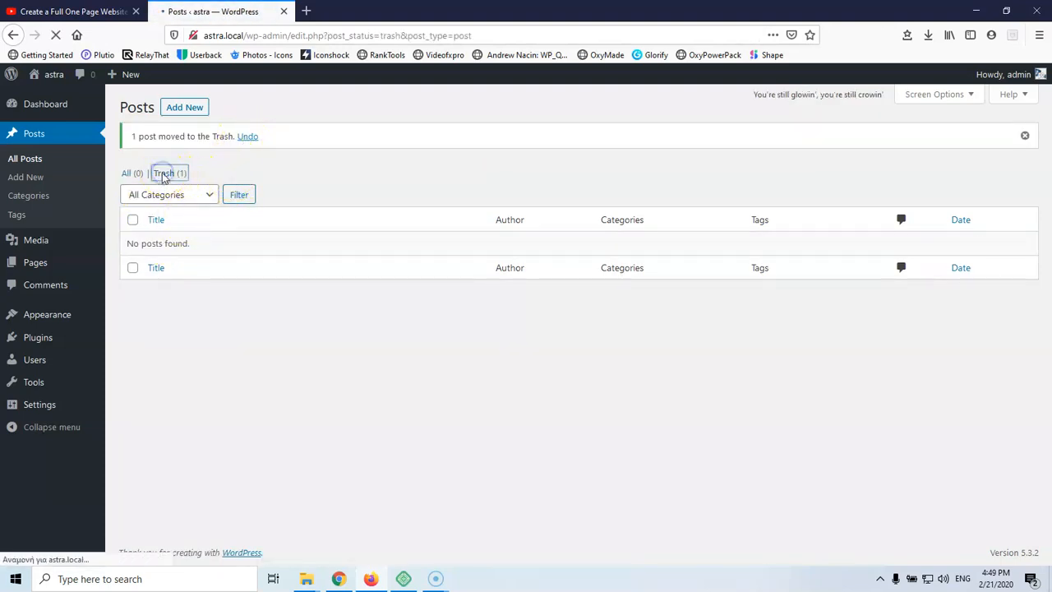
click(222, 222)
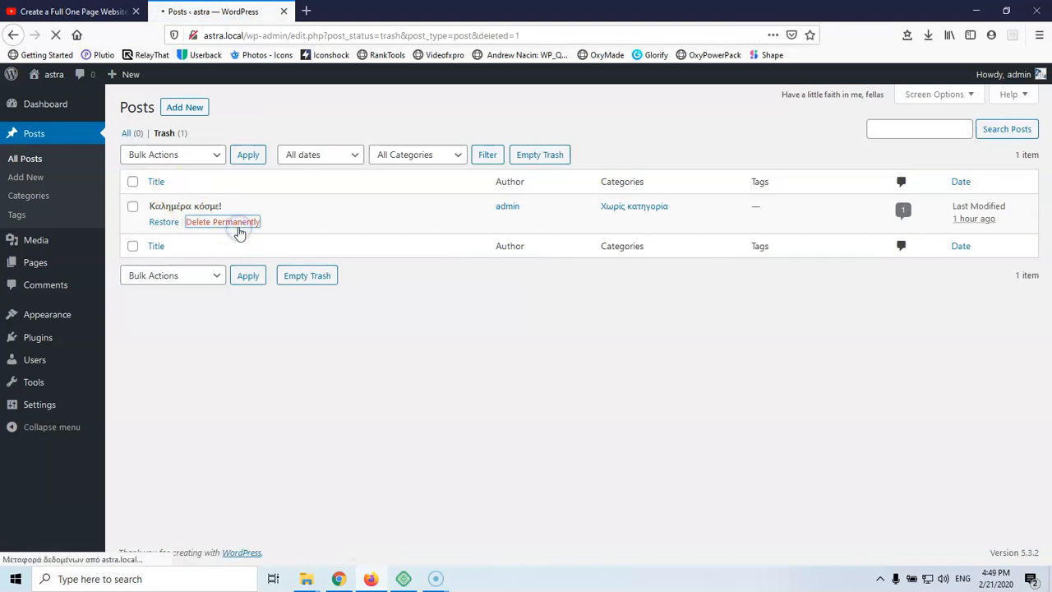
Bulk-trash both pages, then permanently delete them from the pages Trash
mouse_move(12, 259)
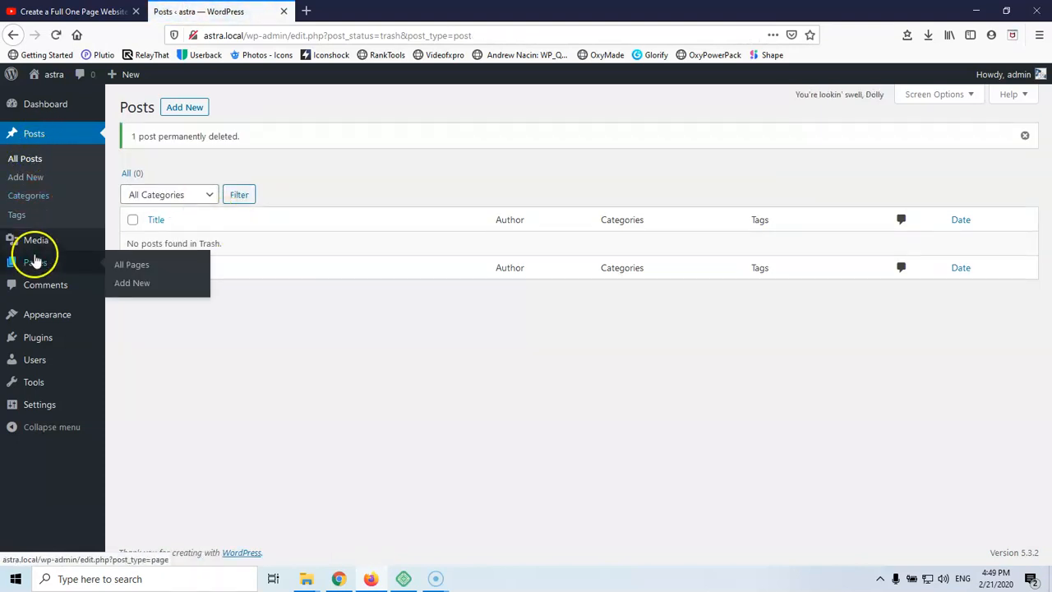
click(138, 265)
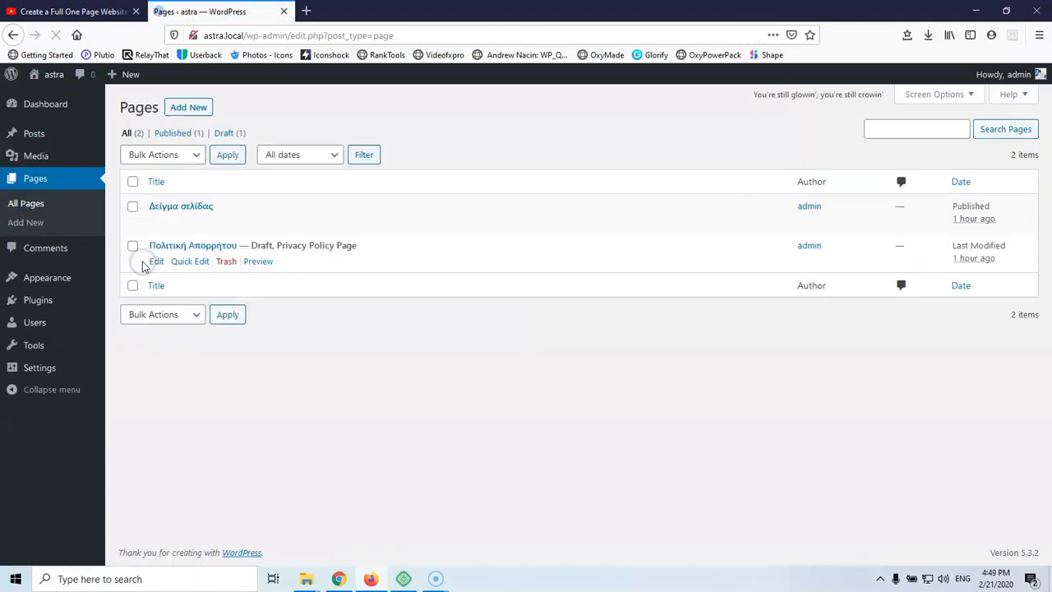
click(133, 183)
click(168, 157)
click(153, 212)
click(228, 157)
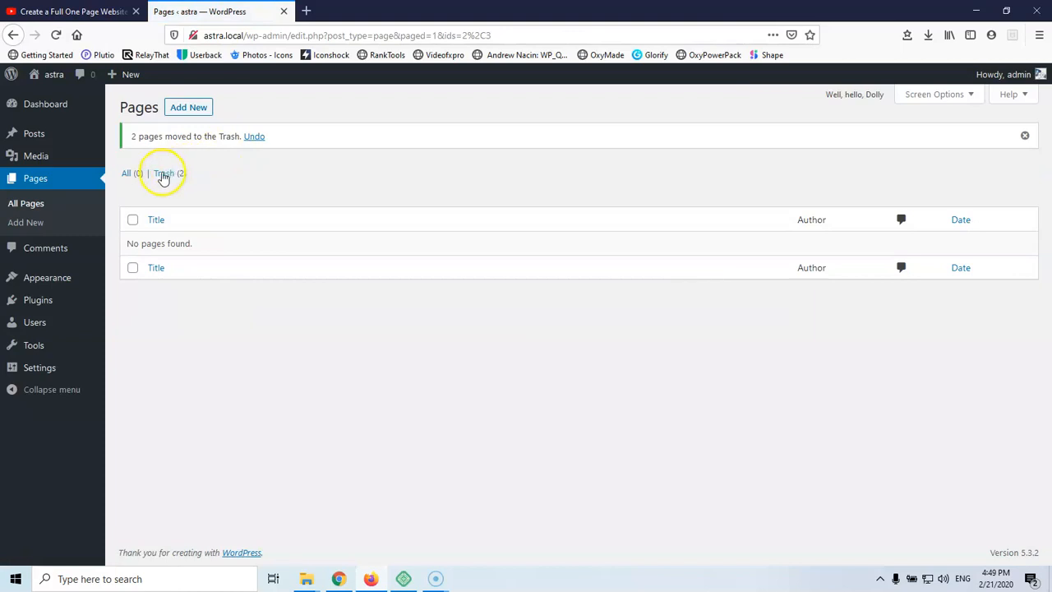
click(164, 173)
click(133, 181)
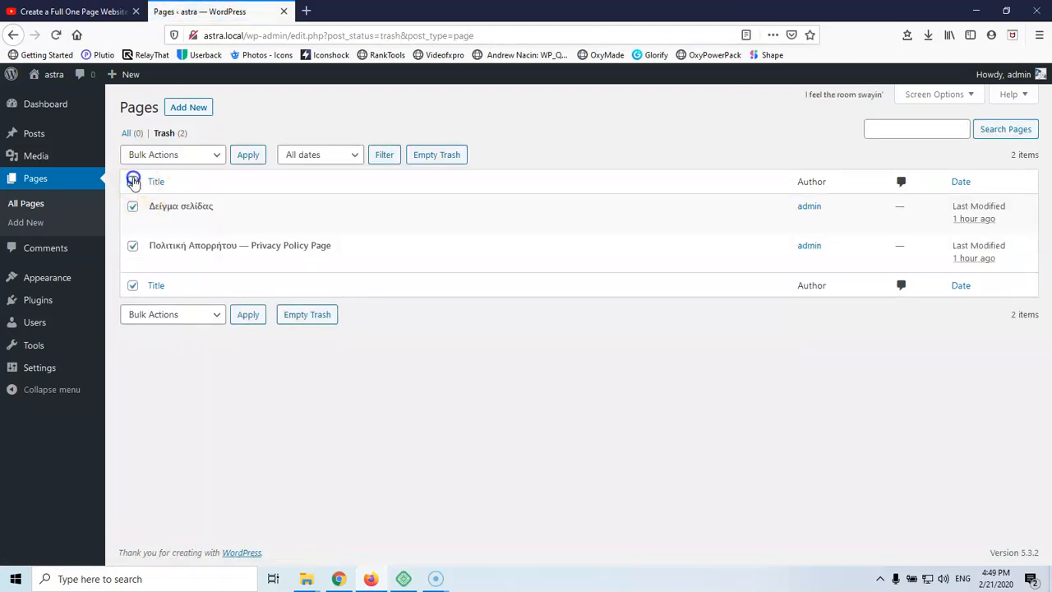
click(150, 154)
click(164, 211)
click(247, 155)
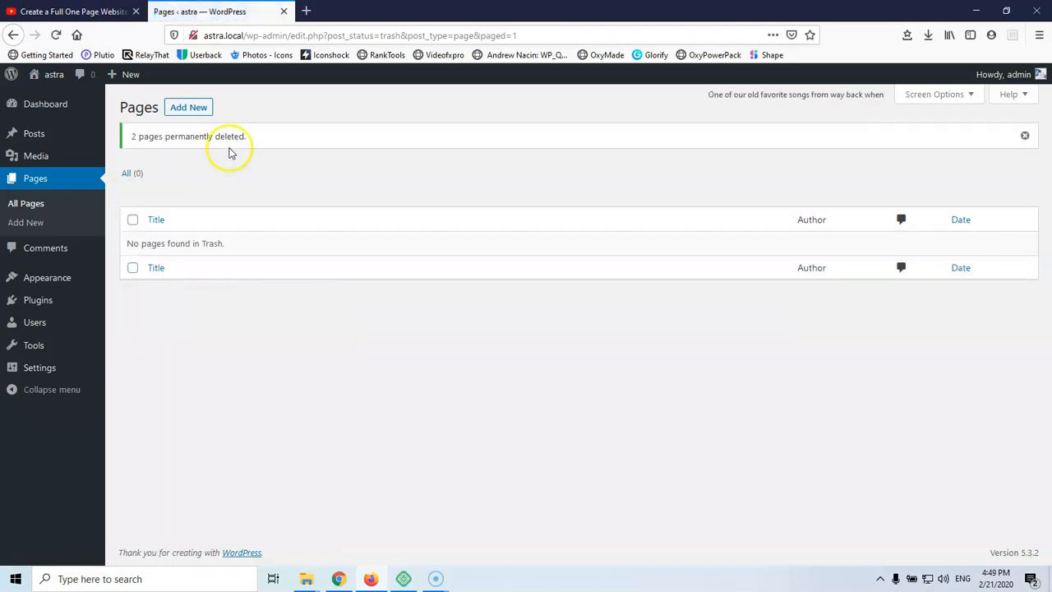
Start a new page and give it the title 'Home'
click(177, 109)
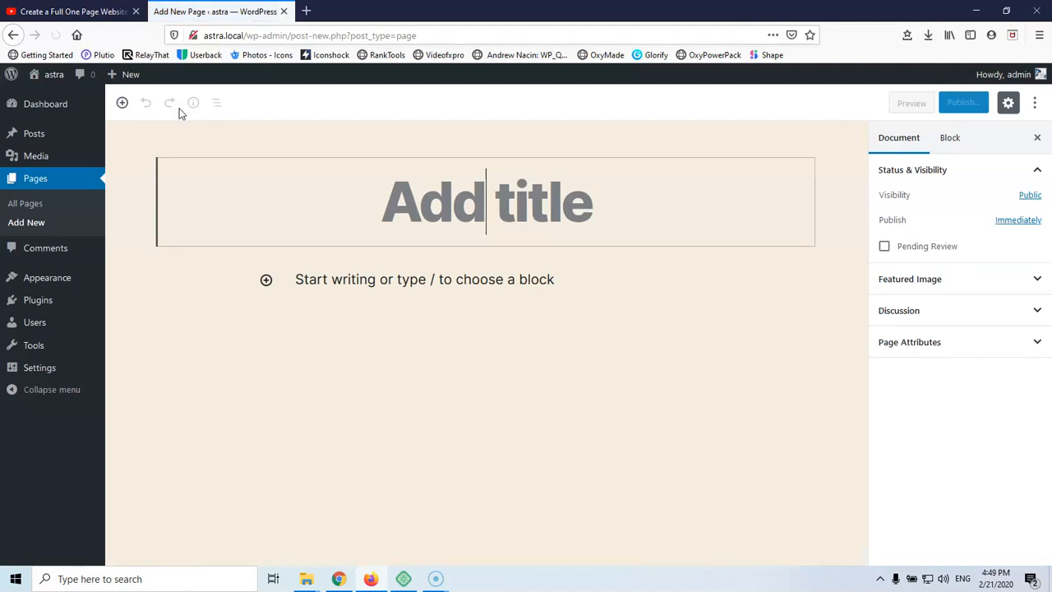
text(Hme)
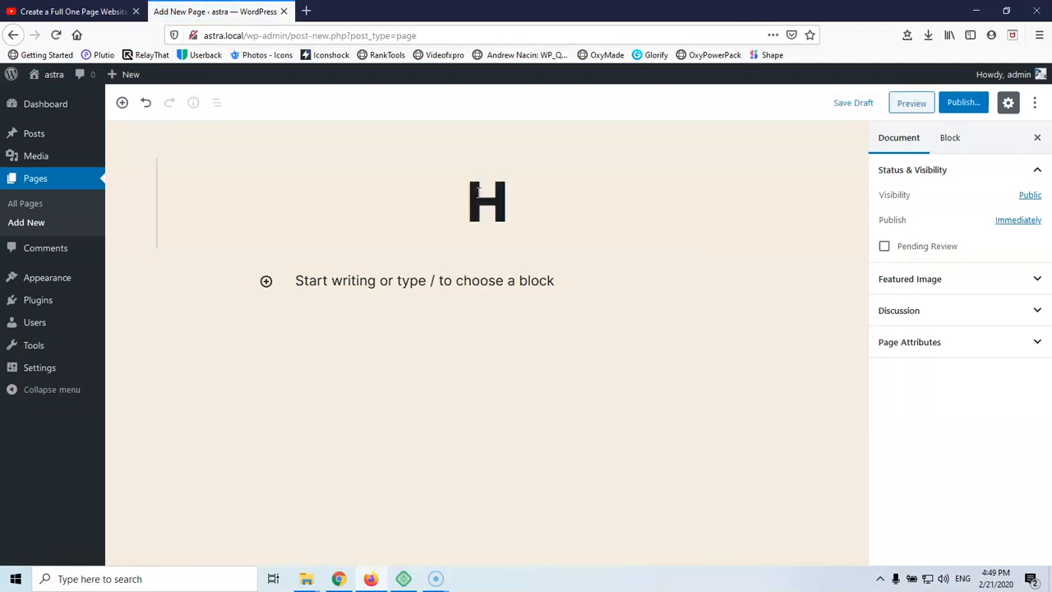
key(BackSpace)
key(BackSpace)
text(i)
key(BackSpace)
text(ome)
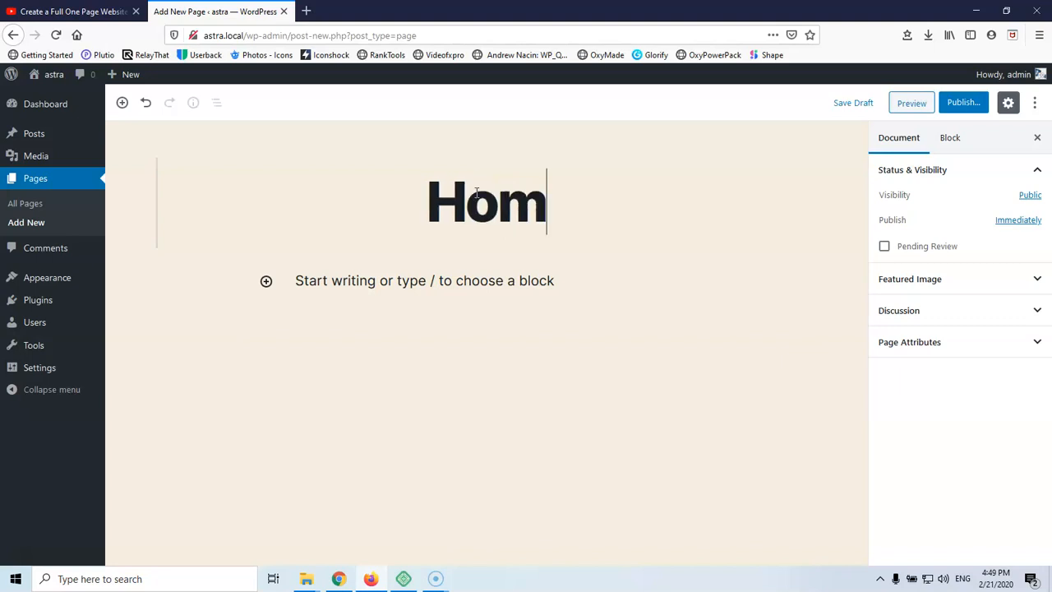
Publish the Home page through the pre-publish checks
click(964, 103)
click(972, 102)
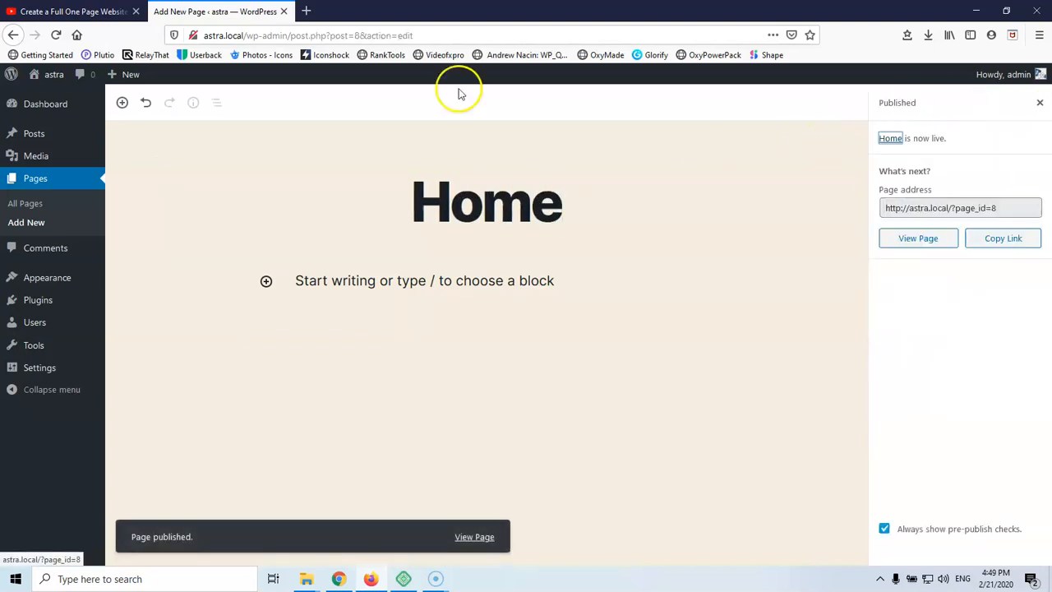
click(42, 249)
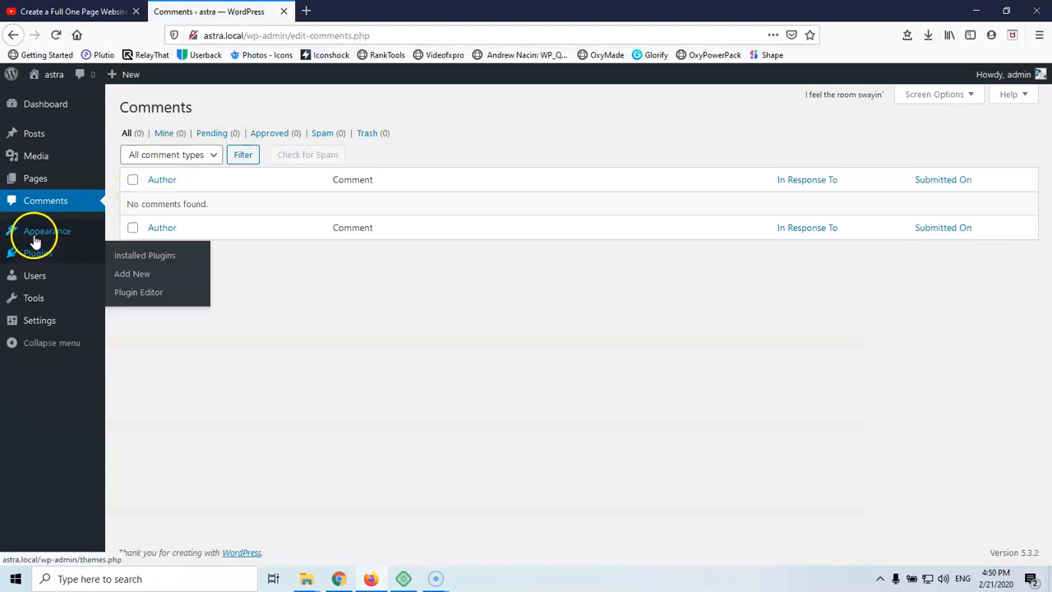
In Appearance > Themes, delete Twenty Nineteen, Twenty Seventeen and Twenty Sixteen from their theme details
mouse_move(35, 234)
click(132, 235)
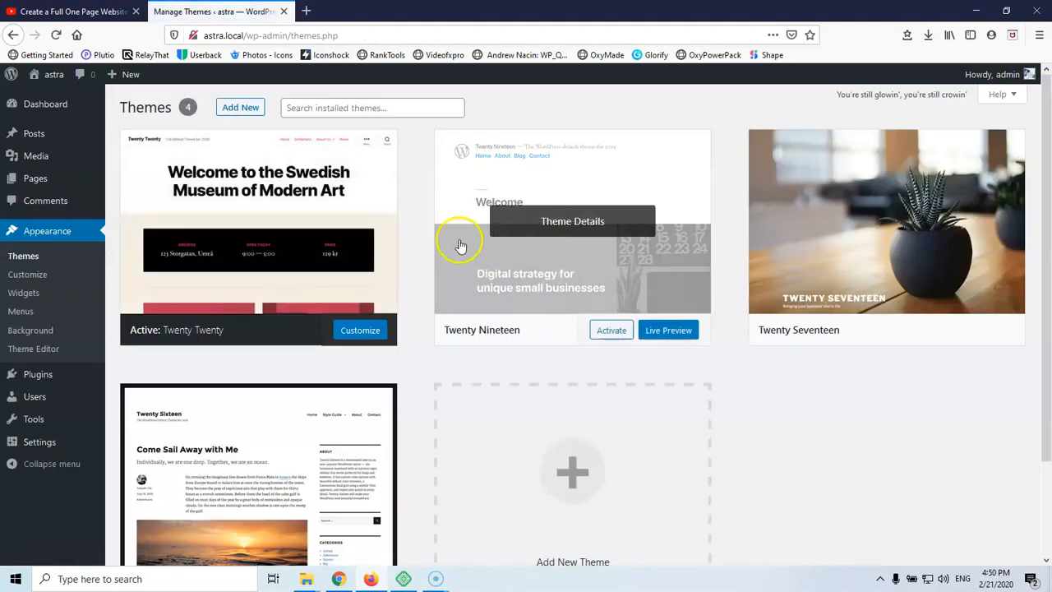
click(557, 232)
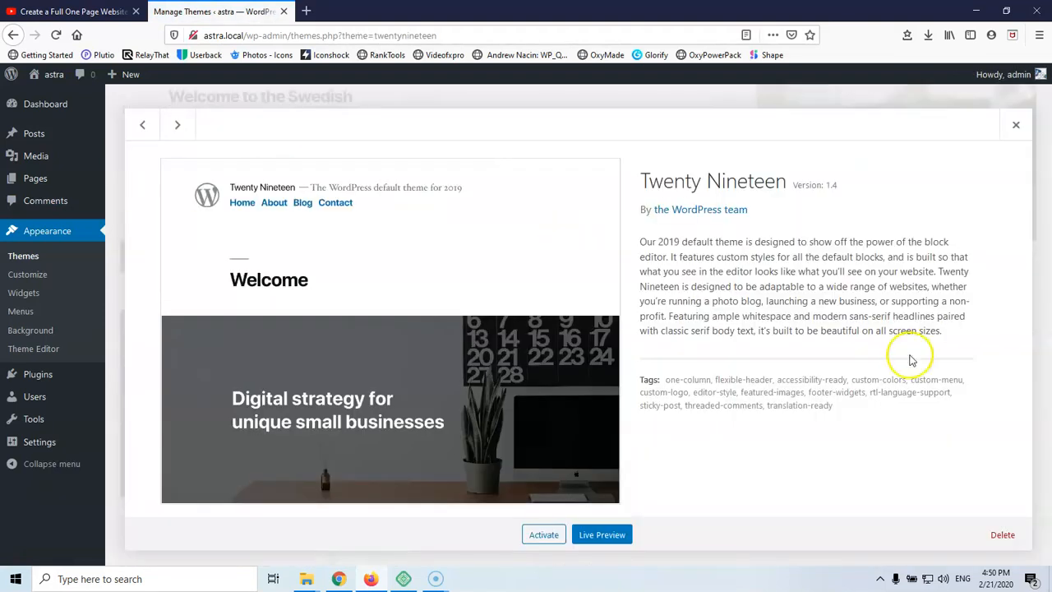
click(1002, 535)
click(521, 274)
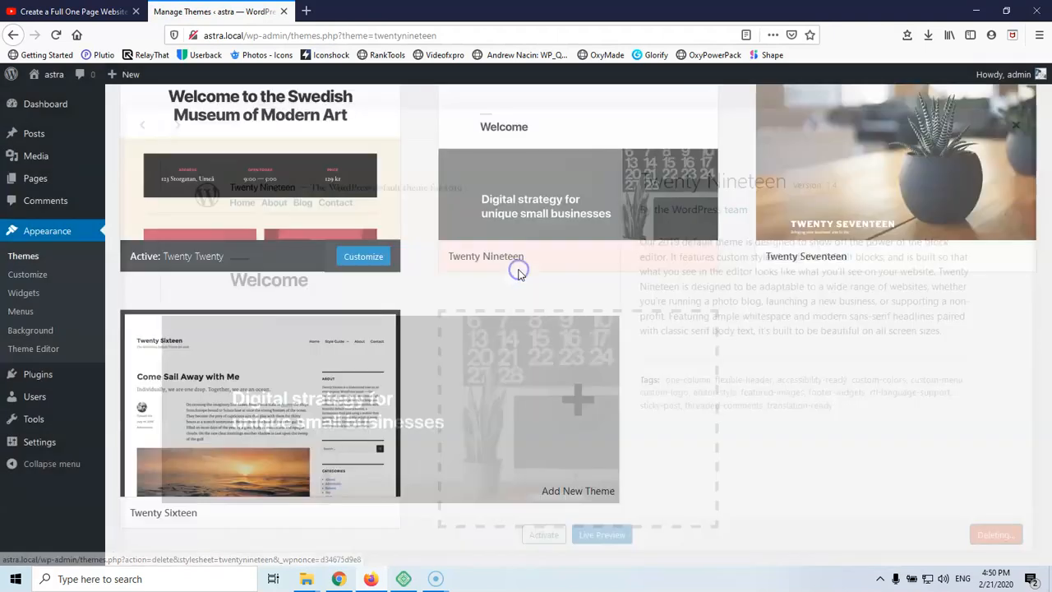
click(573, 172)
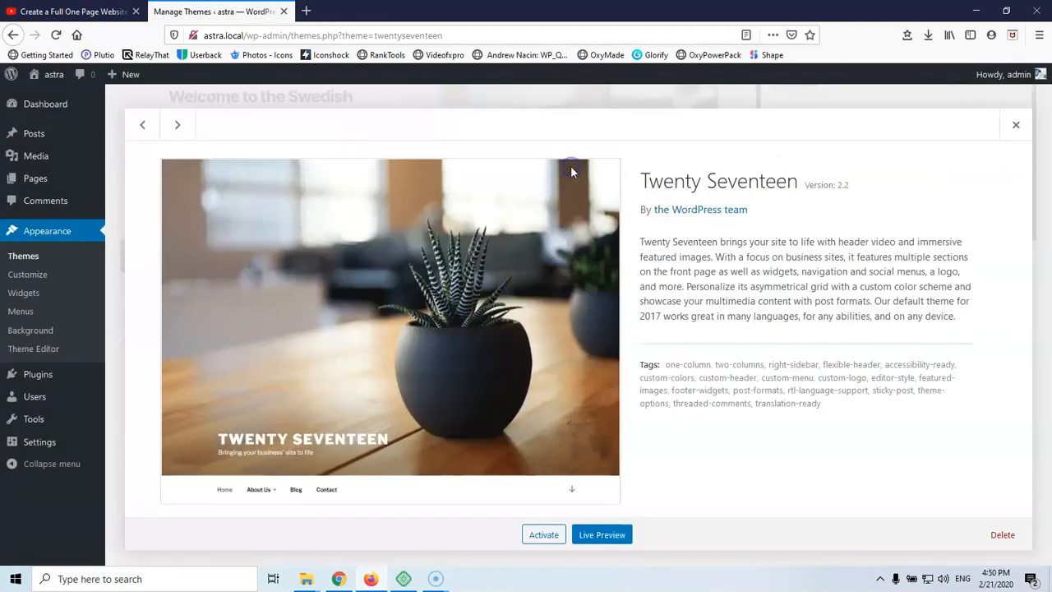
click(1003, 535)
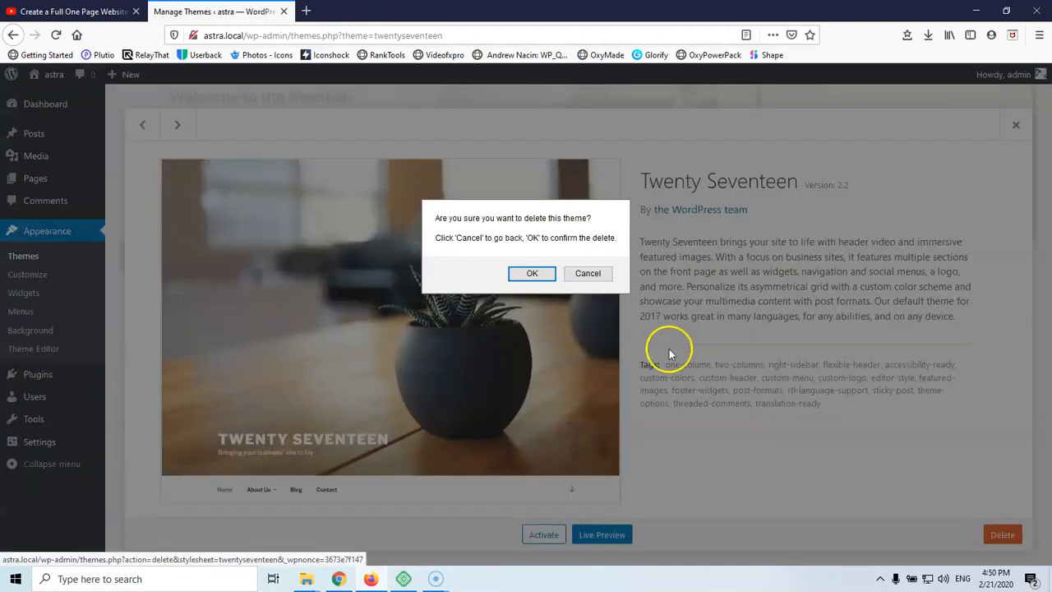
click(520, 273)
click(584, 221)
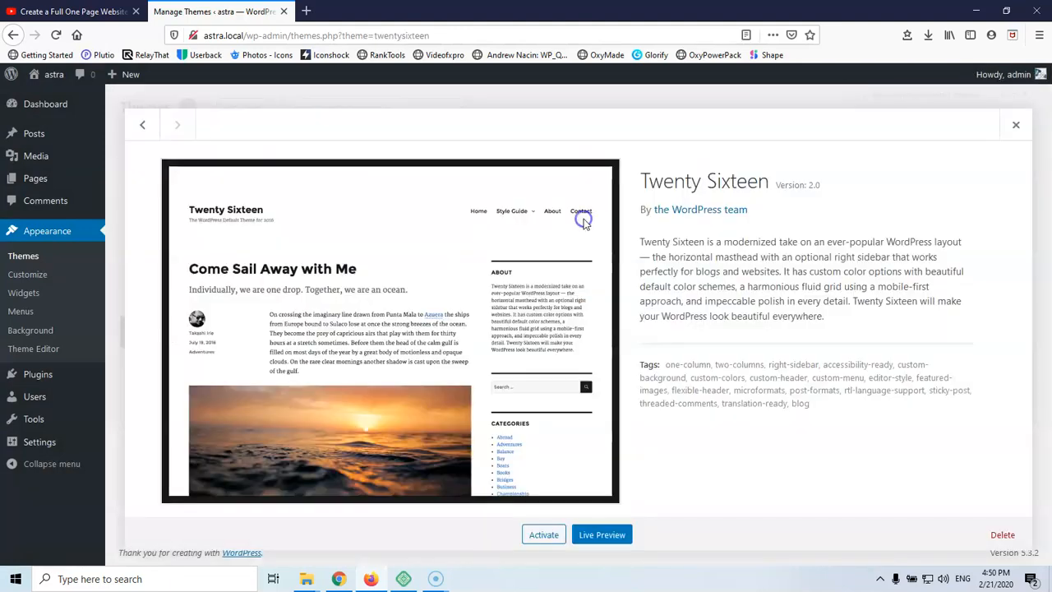
click(1003, 534)
click(569, 283)
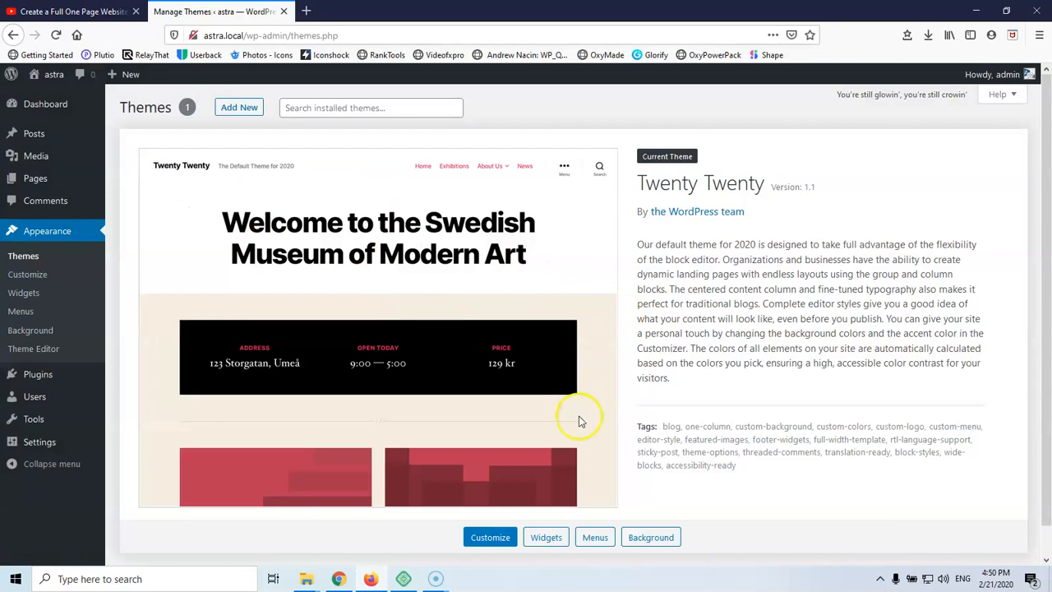
Search the theme directory for 'oceanwp', install OceanWP and activate it
click(245, 110)
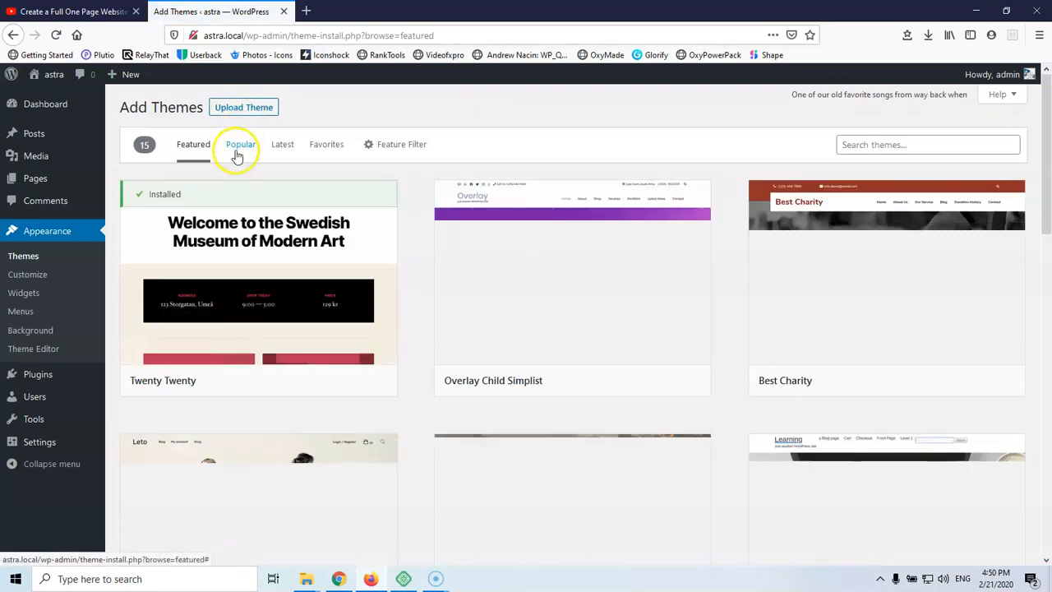
click(900, 143)
text(ocean)
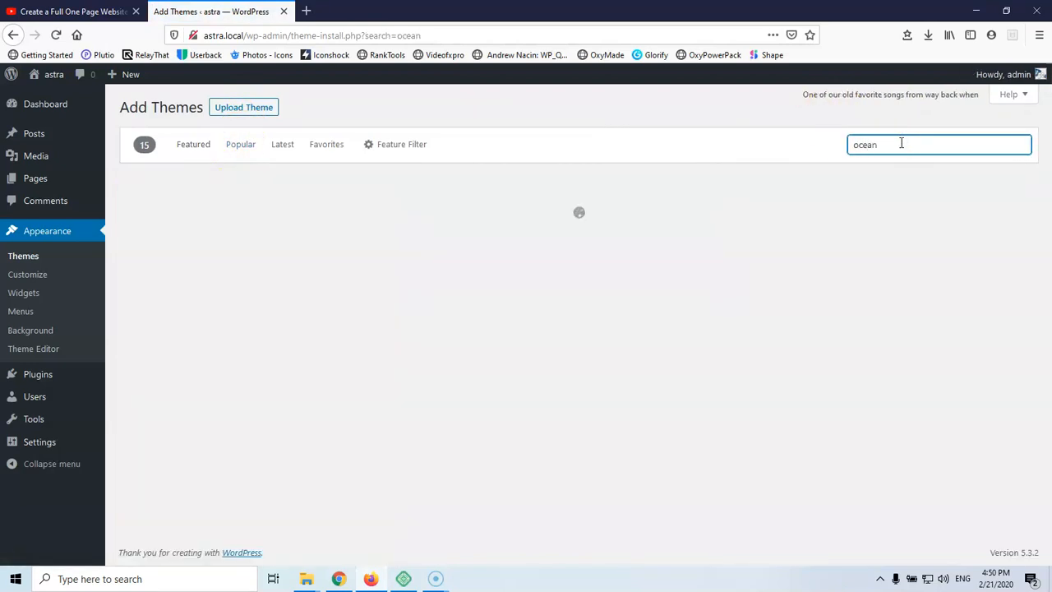
text(wp)
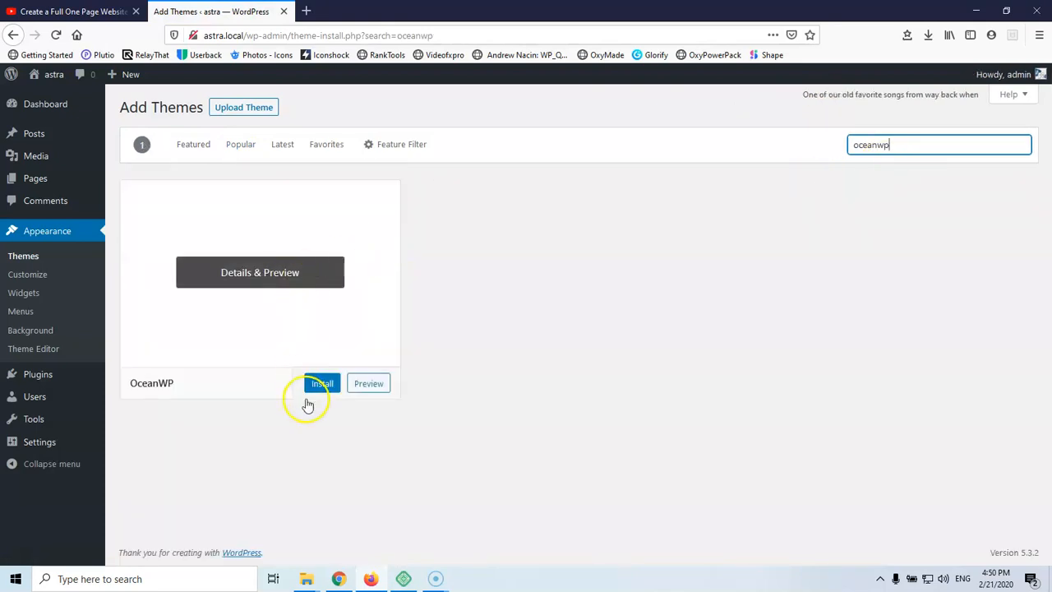
click(329, 389)
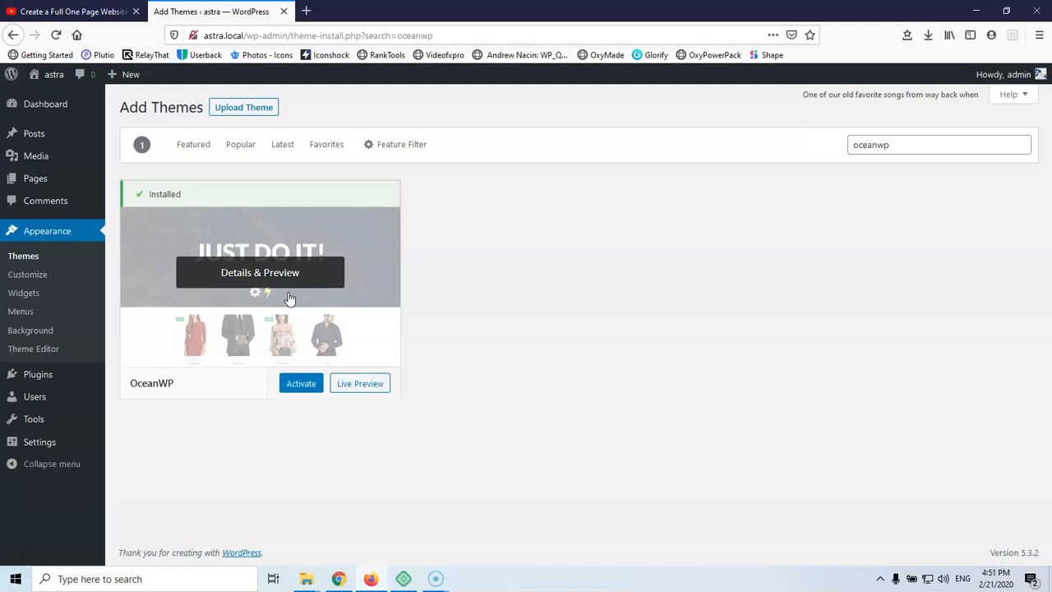
click(294, 386)
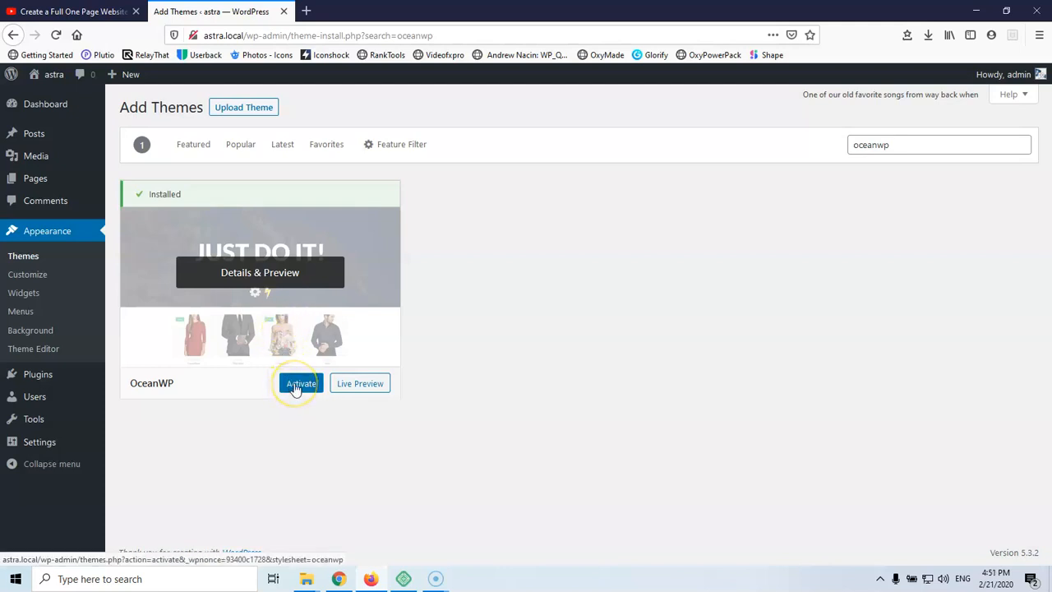
click(297, 386)
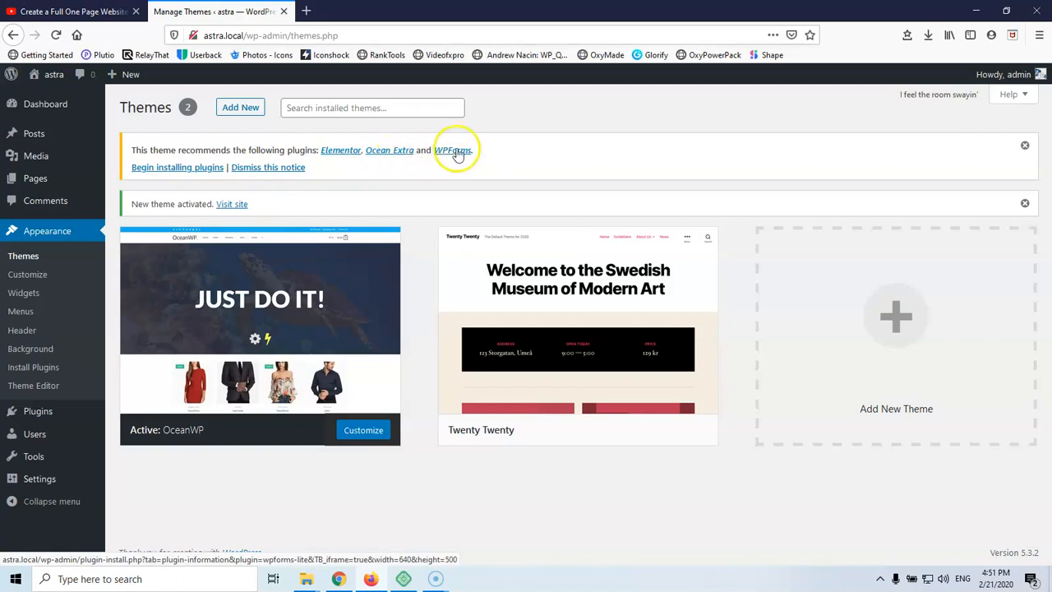
Select the recommended Elementor and Ocean Extra plugins and apply the Install bulk action
click(164, 170)
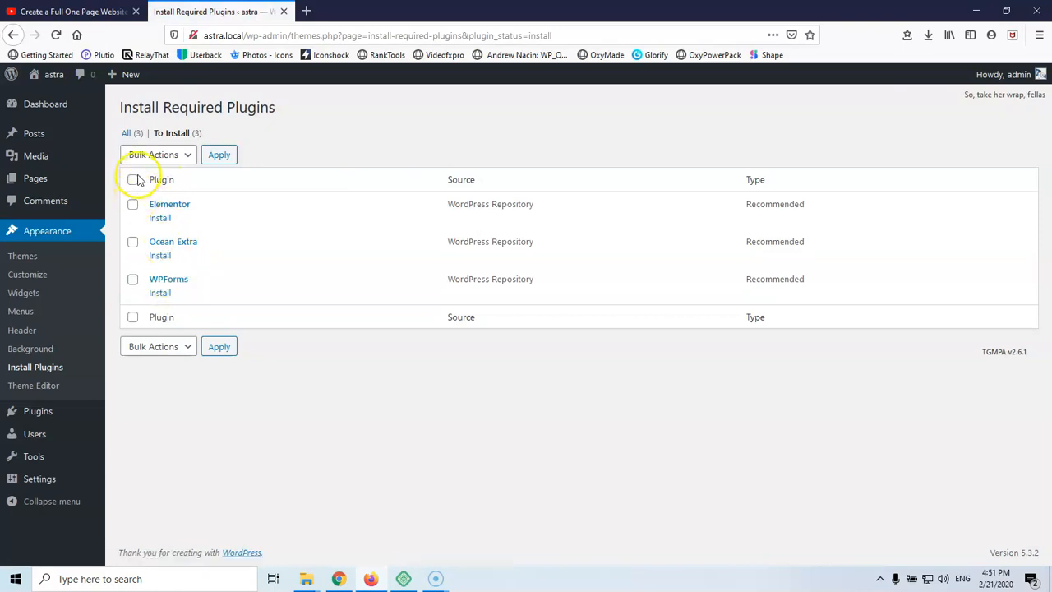
click(133, 204)
click(133, 242)
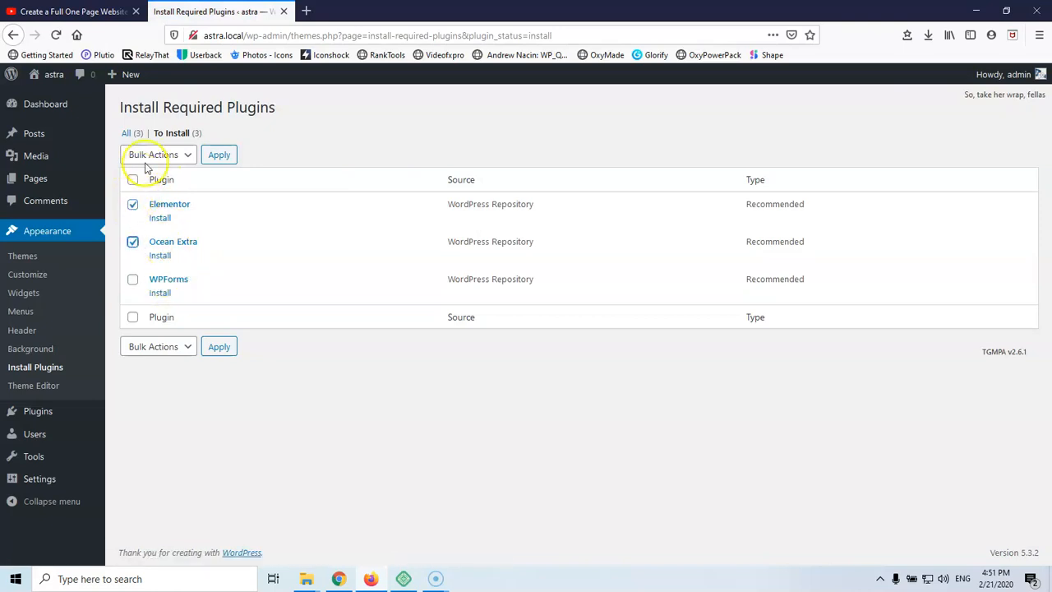
click(152, 156)
click(148, 183)
click(220, 157)
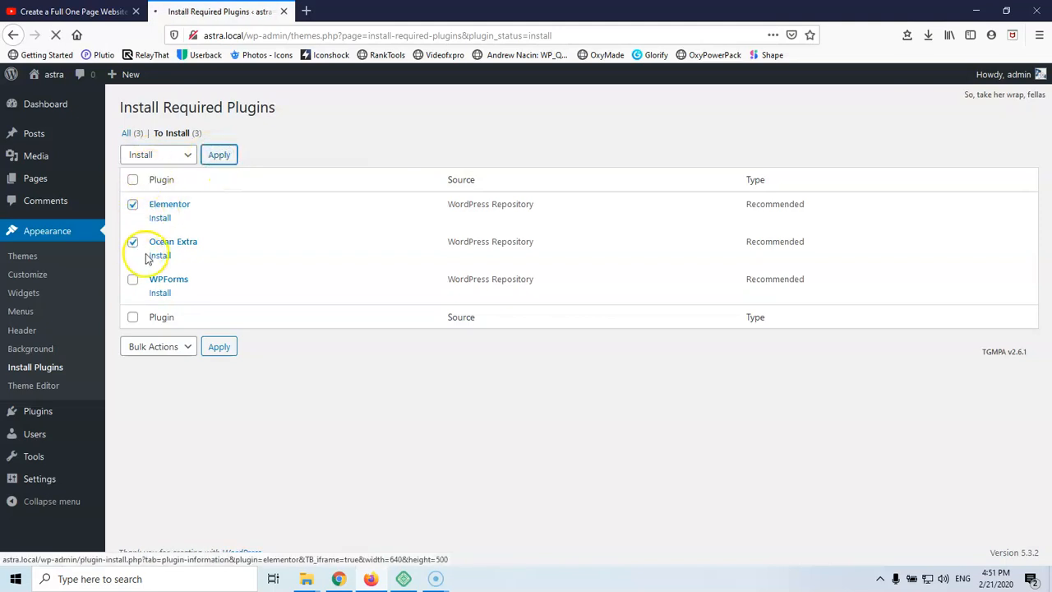
Re-run the bulk install of Elementor and Ocean Extra, then view Installed Plugins
click(134, 242)
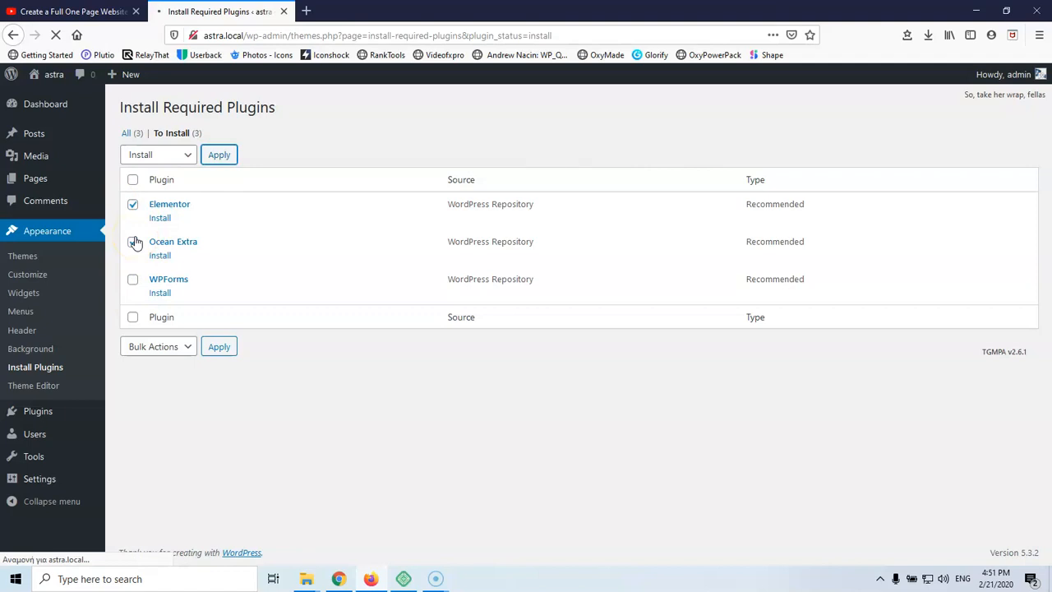
click(134, 243)
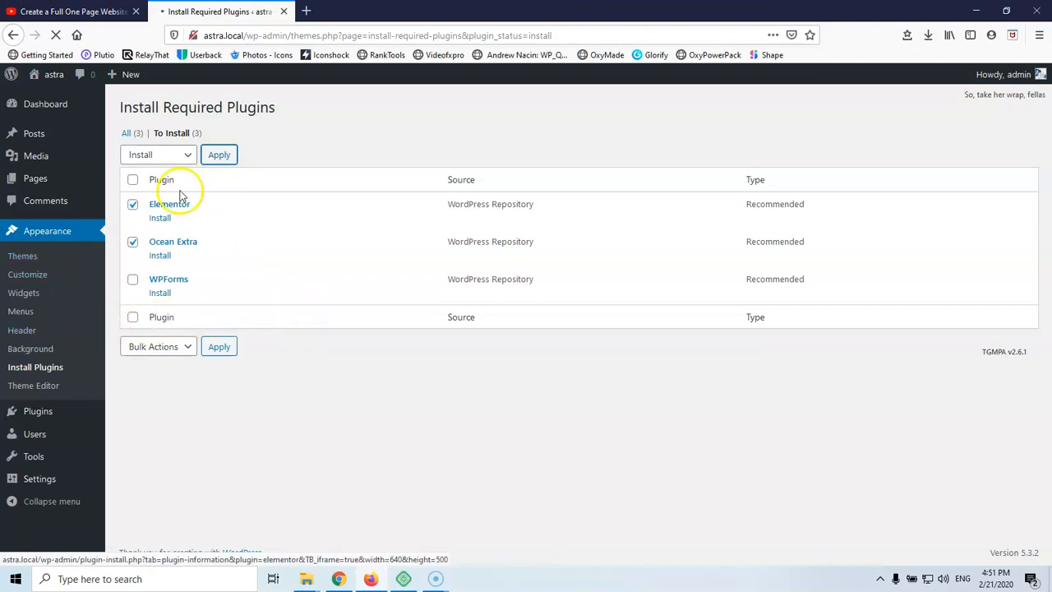
click(219, 160)
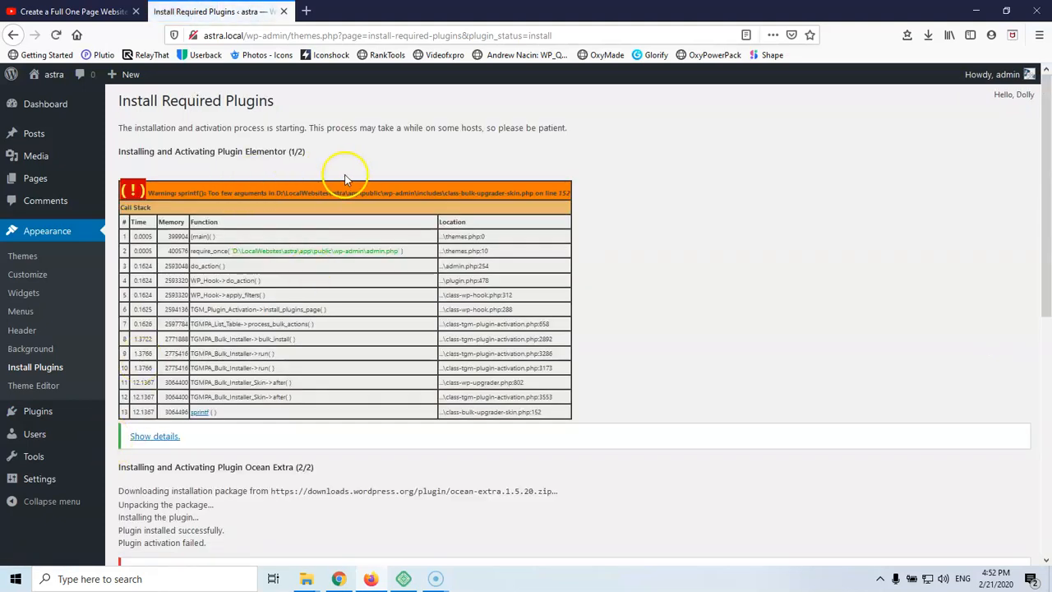
scroll(334, 200, down, 5)
scroll(290, 286, down, 1)
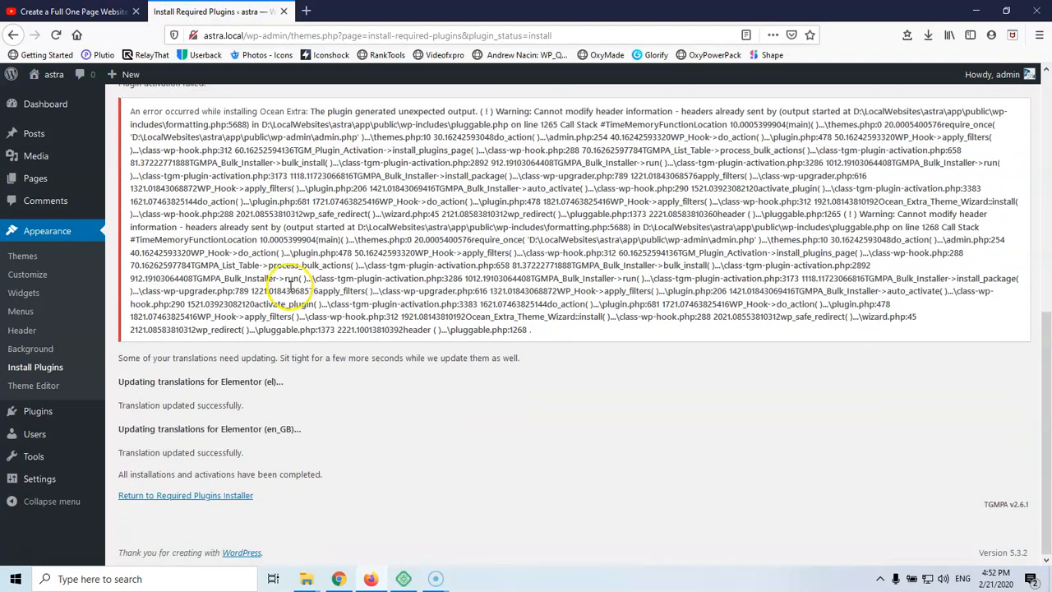
mouse_move(35, 410)
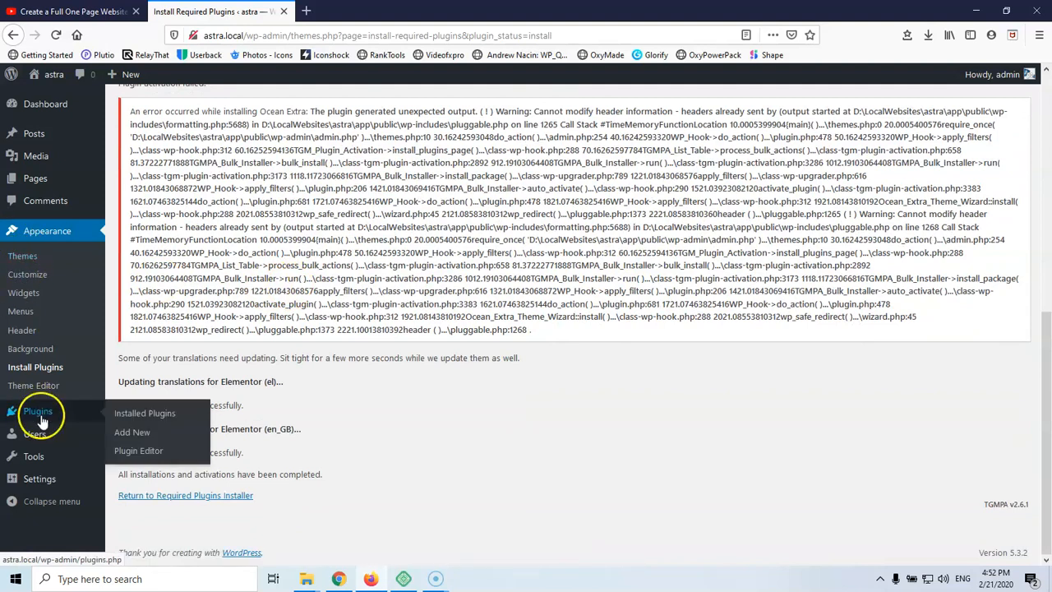
click(138, 416)
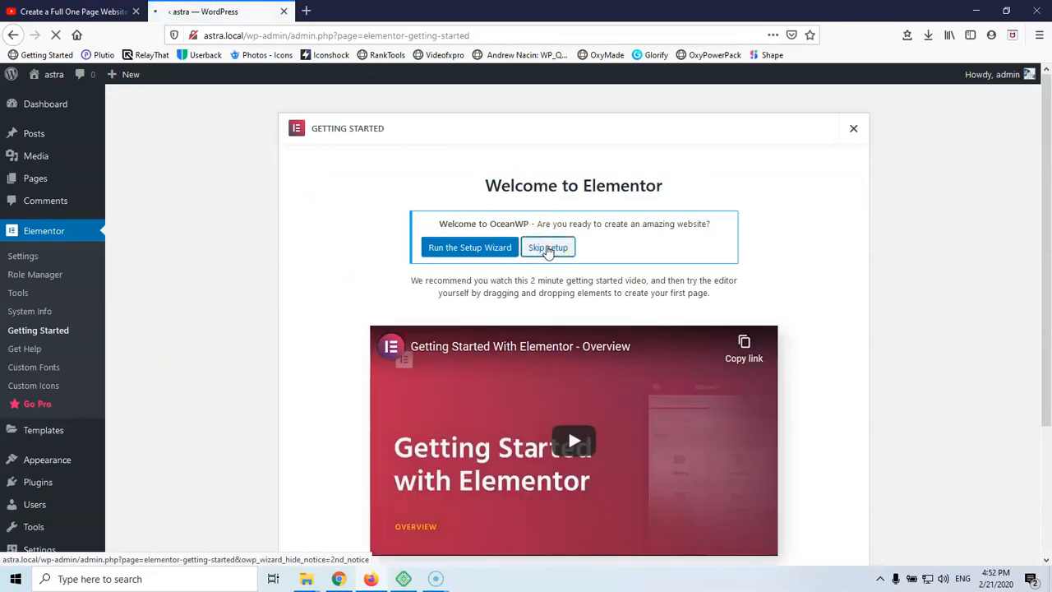
Skip the OceanWP setup wizard and deactivate Akismet Anti-Spam and Hello Dolly
click(547, 248)
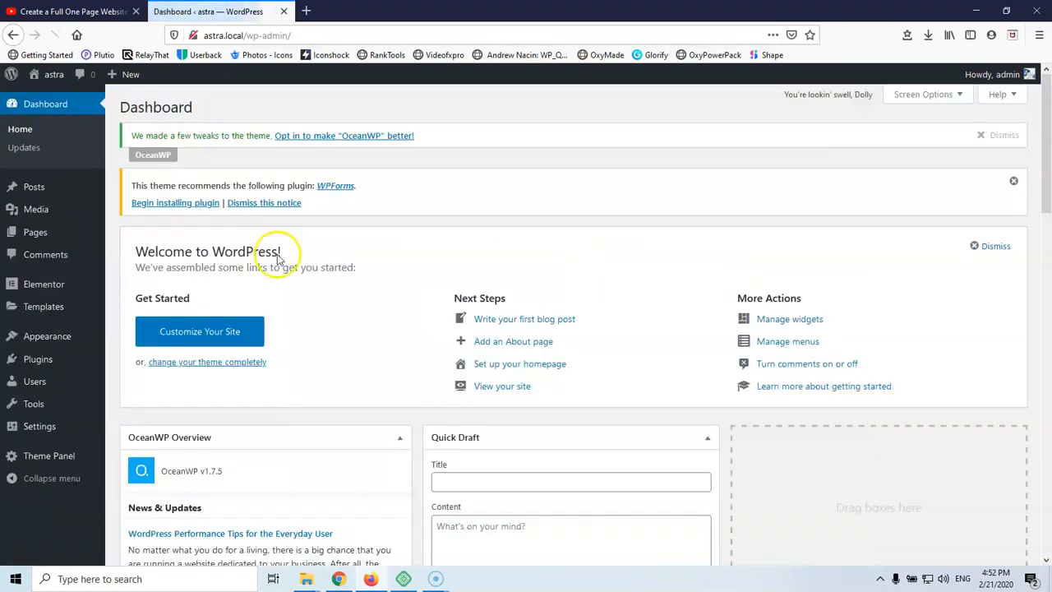
mouse_move(30, 362)
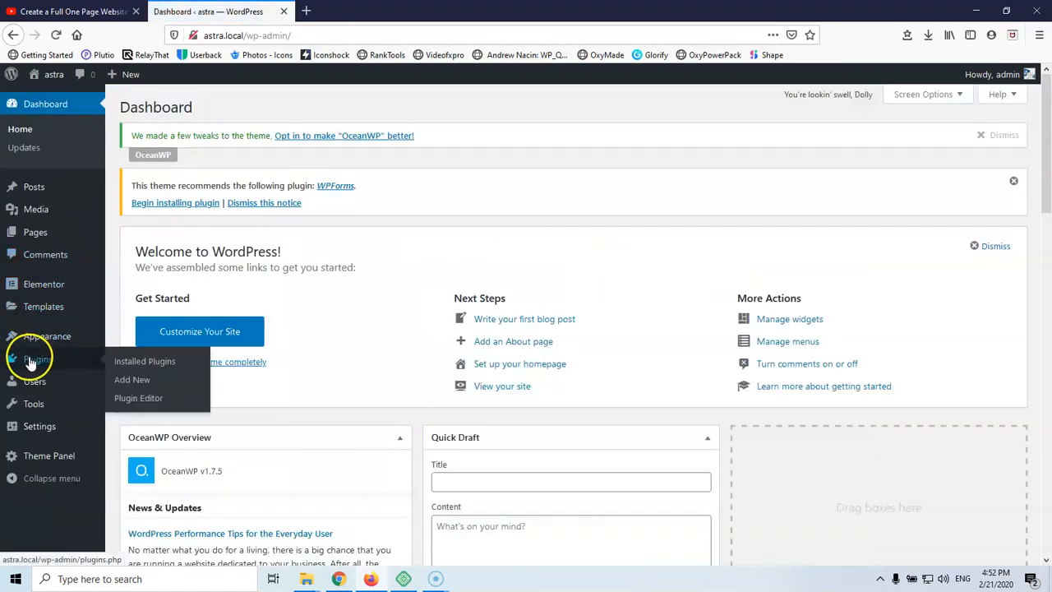
click(156, 362)
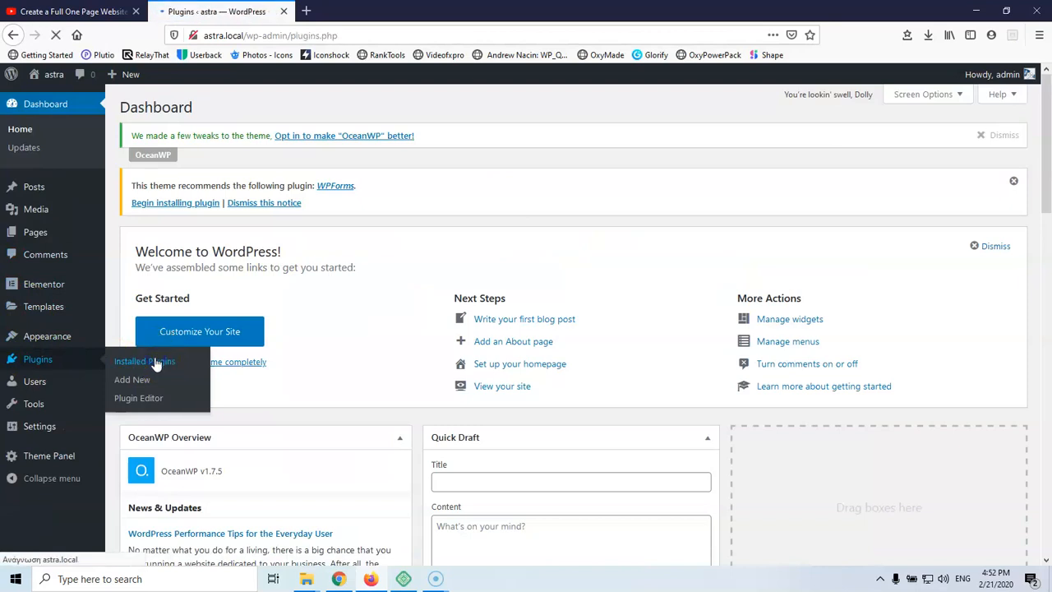
scroll(202, 265, down, 3)
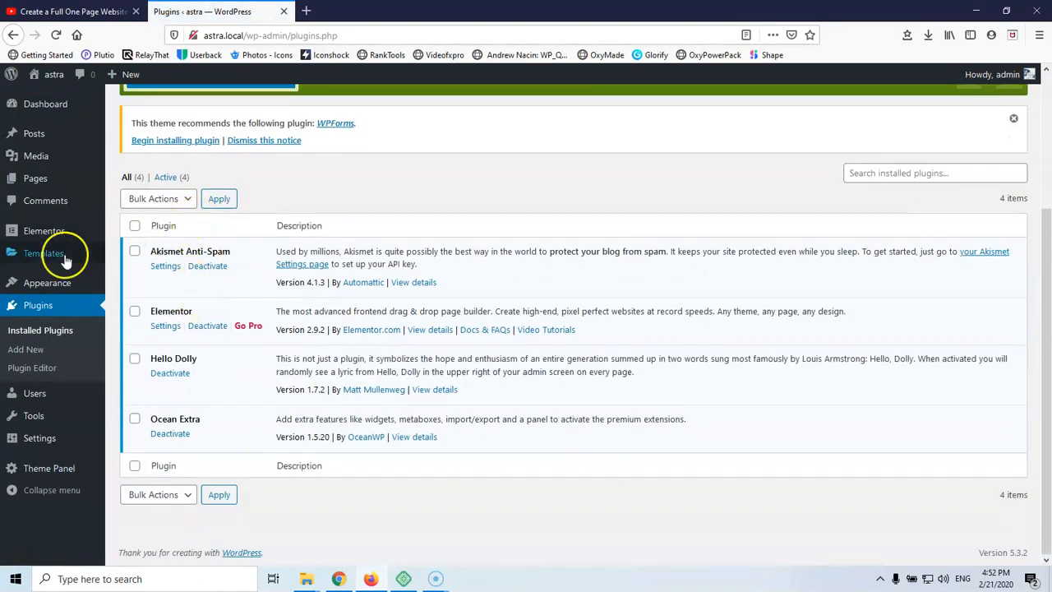
click(199, 270)
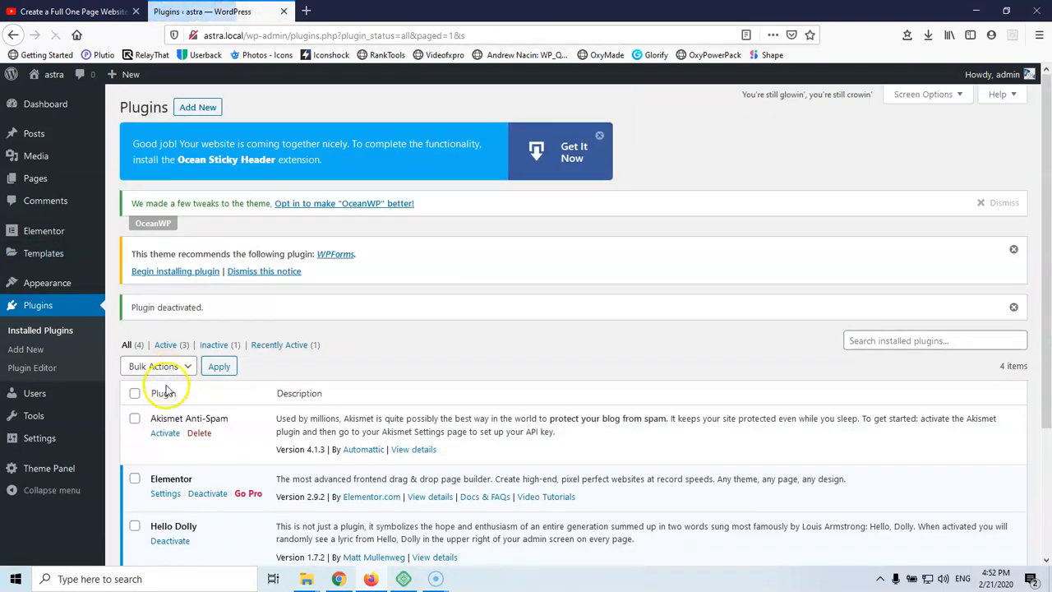
scroll(164, 390, down, 2)
click(164, 376)
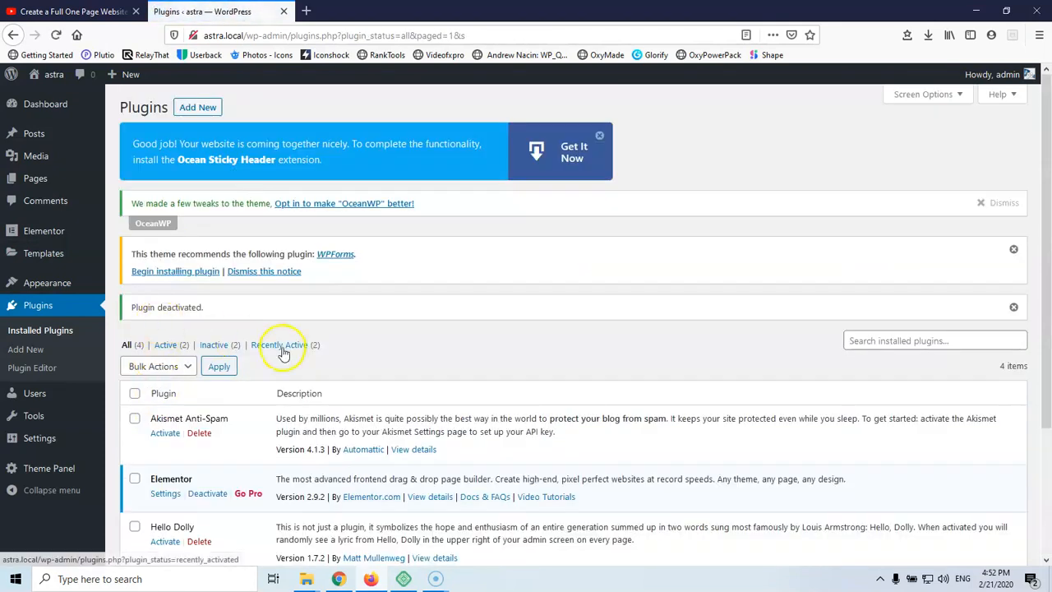
Bulk-delete Akismet Anti-Spam and Hello Dolly and confirm the removal
scroll(115, 238, down, 2)
click(134, 284)
click(134, 393)
click(153, 232)
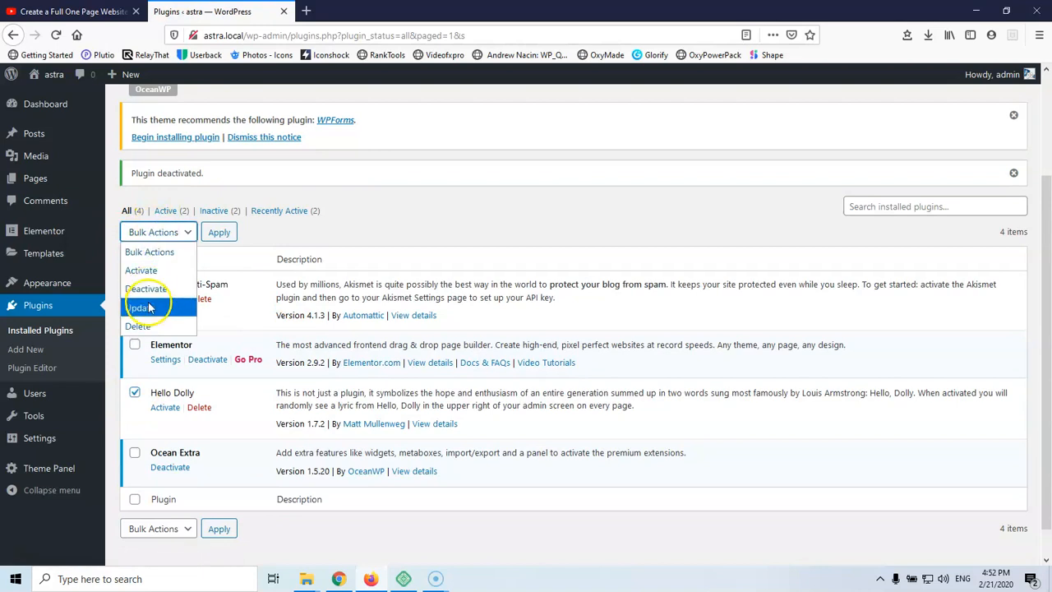
click(148, 325)
click(218, 233)
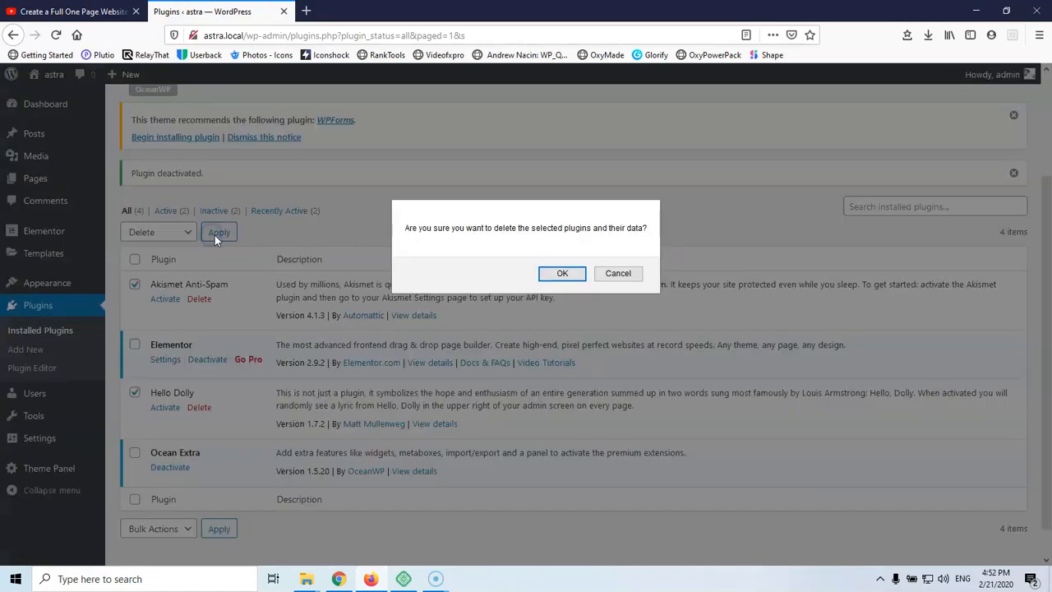
click(552, 281)
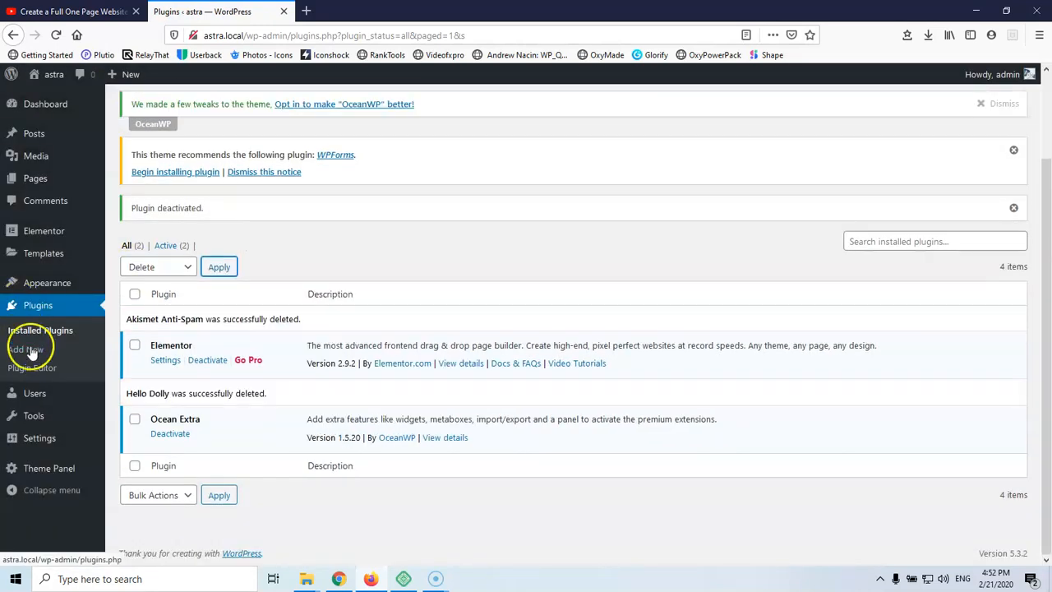
click(25, 349)
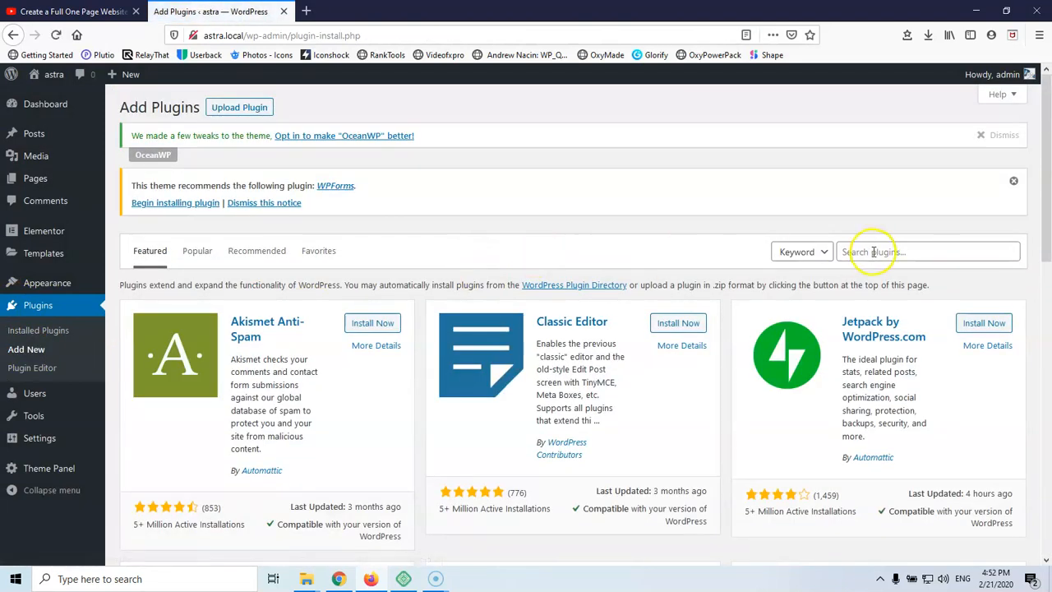
Search plugins for 'ssl', then install and activate Really Simple SSL
click(915, 251)
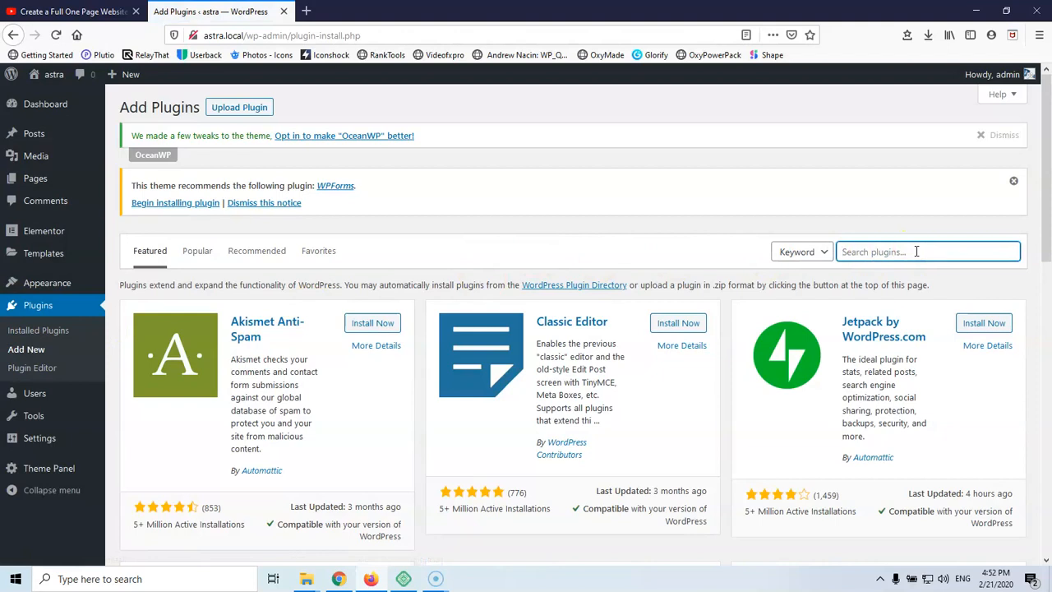
text(ssl)
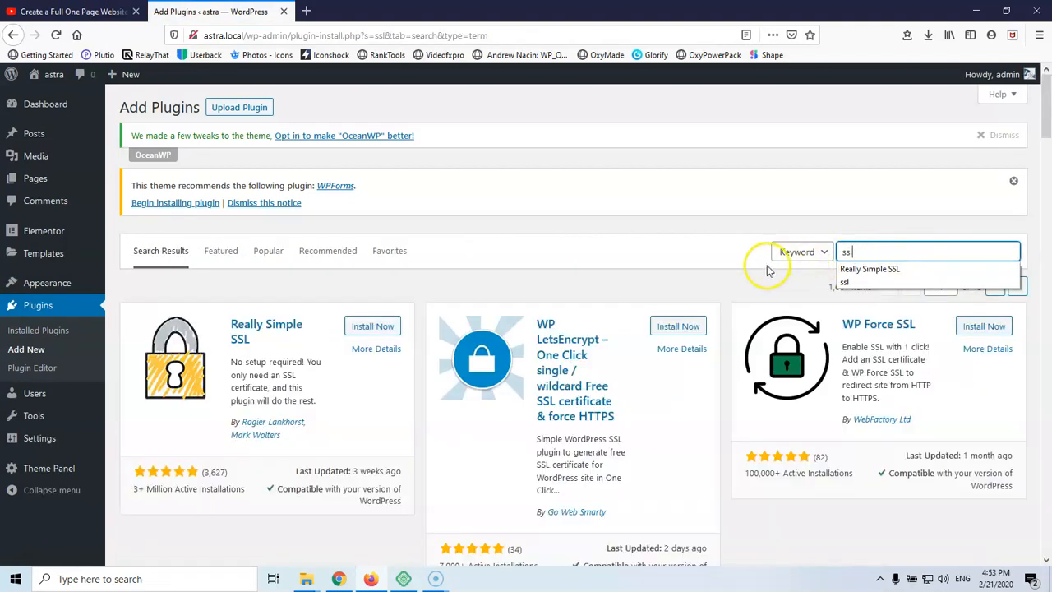
click(359, 329)
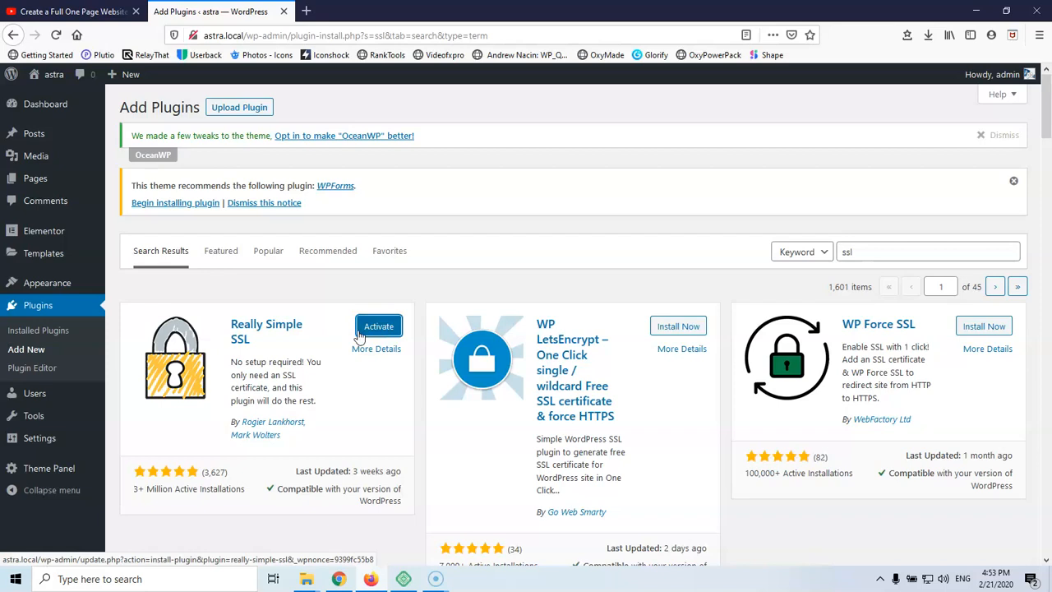
click(375, 329)
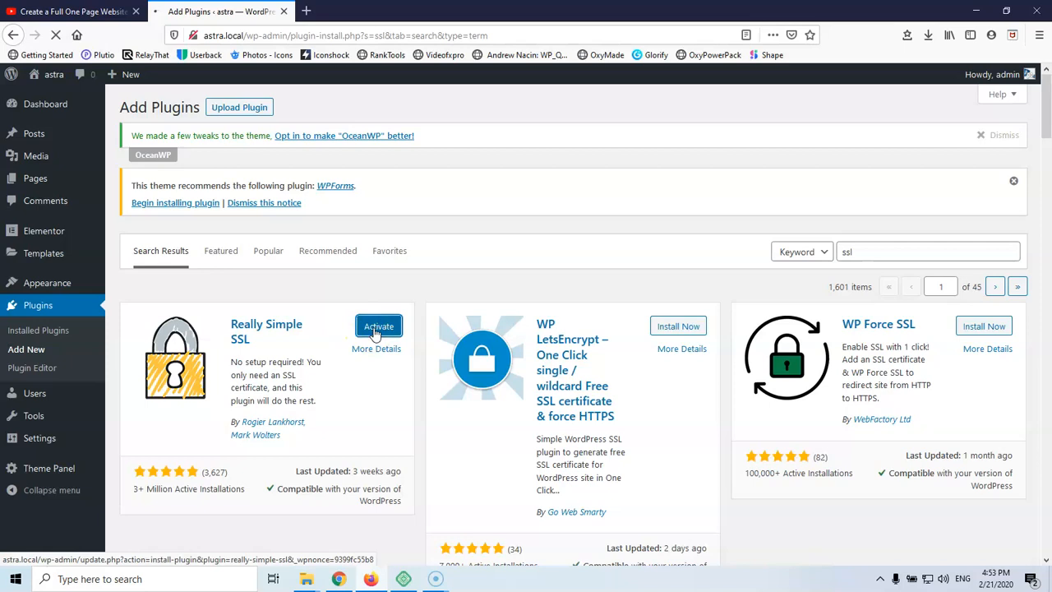
click(375, 332)
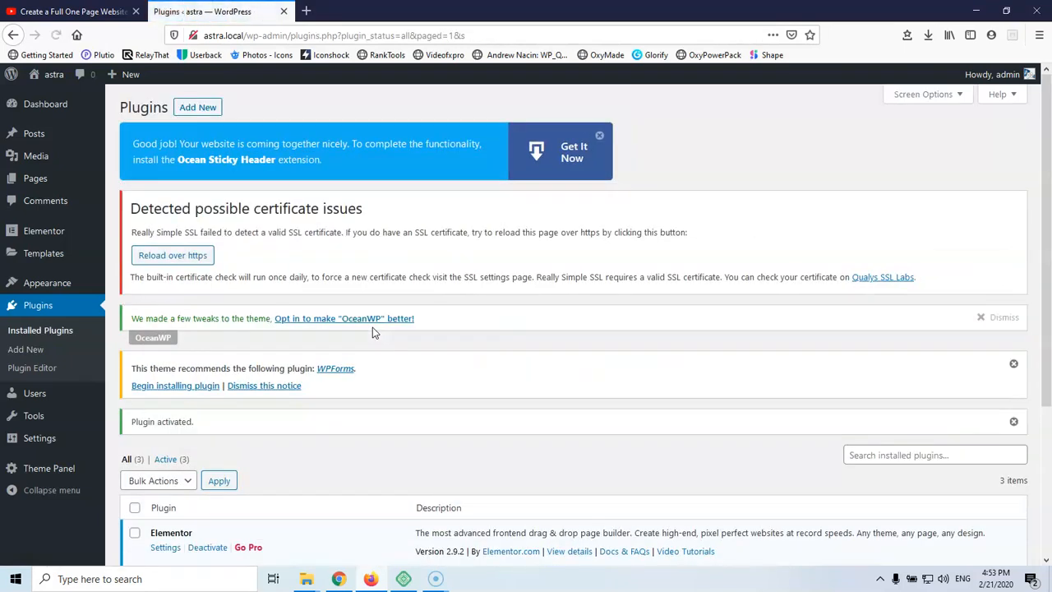
scroll(353, 343, down, 3)
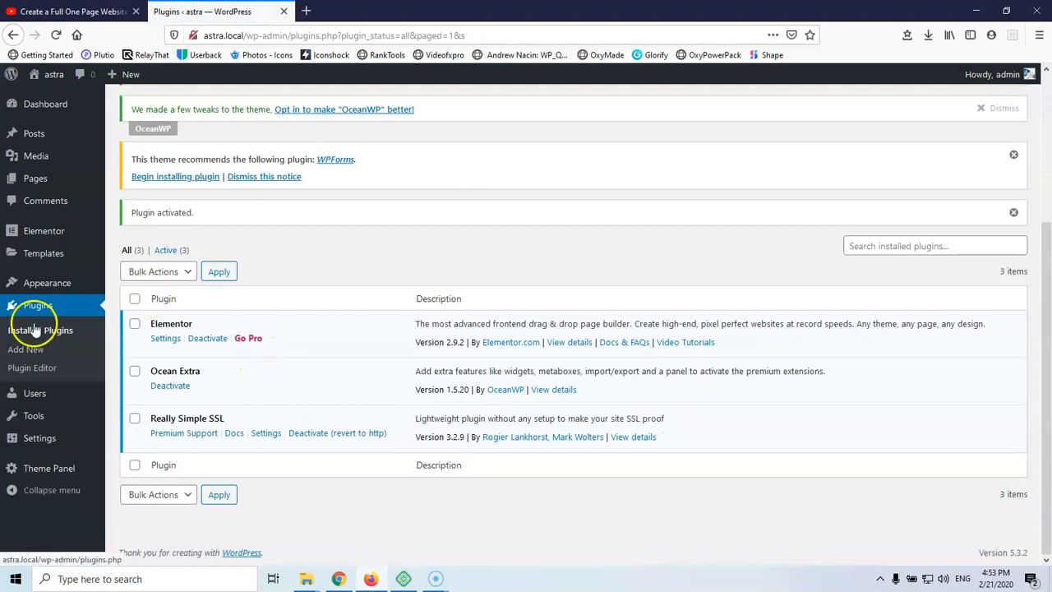
Search Add Plugins for 'forminator' and install the Forminator plugin
click(27, 349)
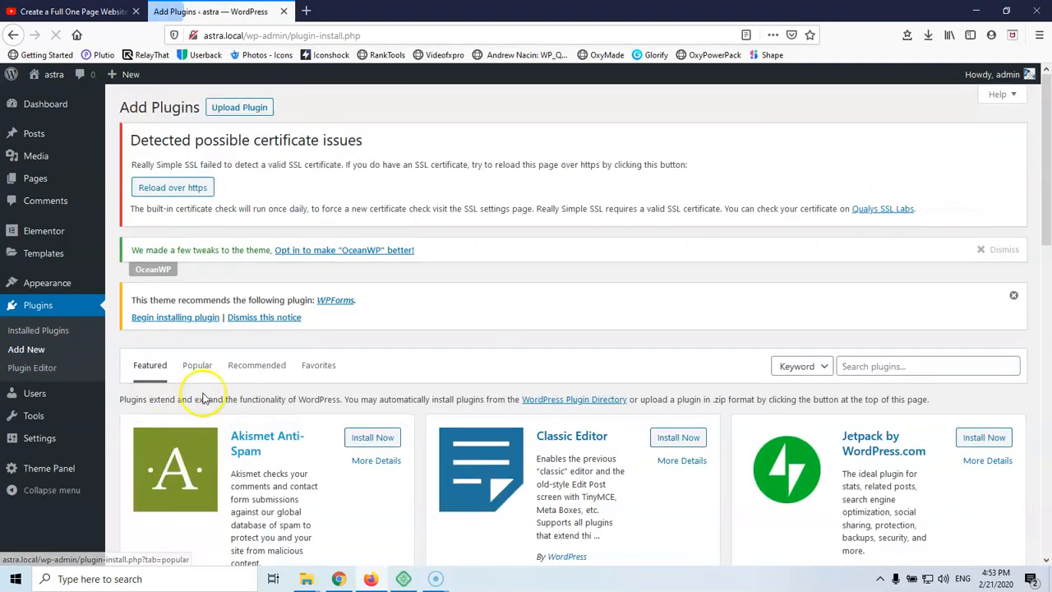
click(896, 366)
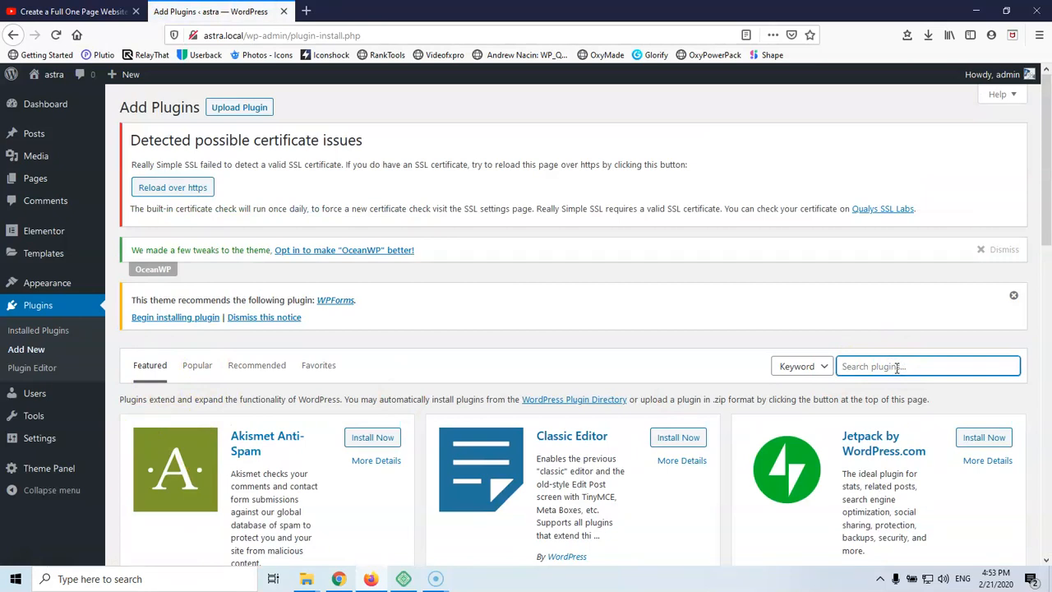
text(formi)
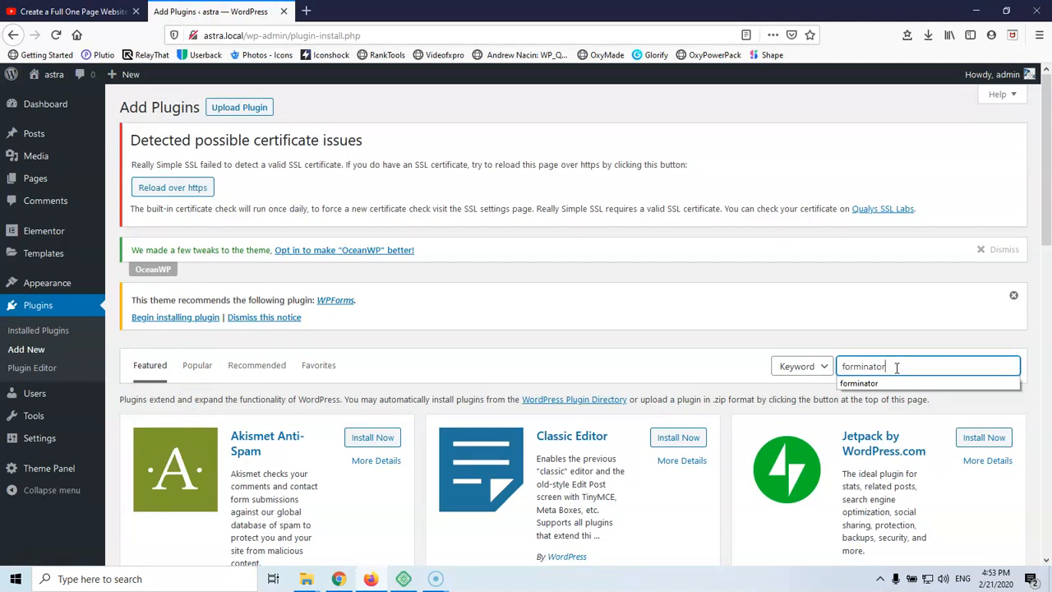
text(nator)
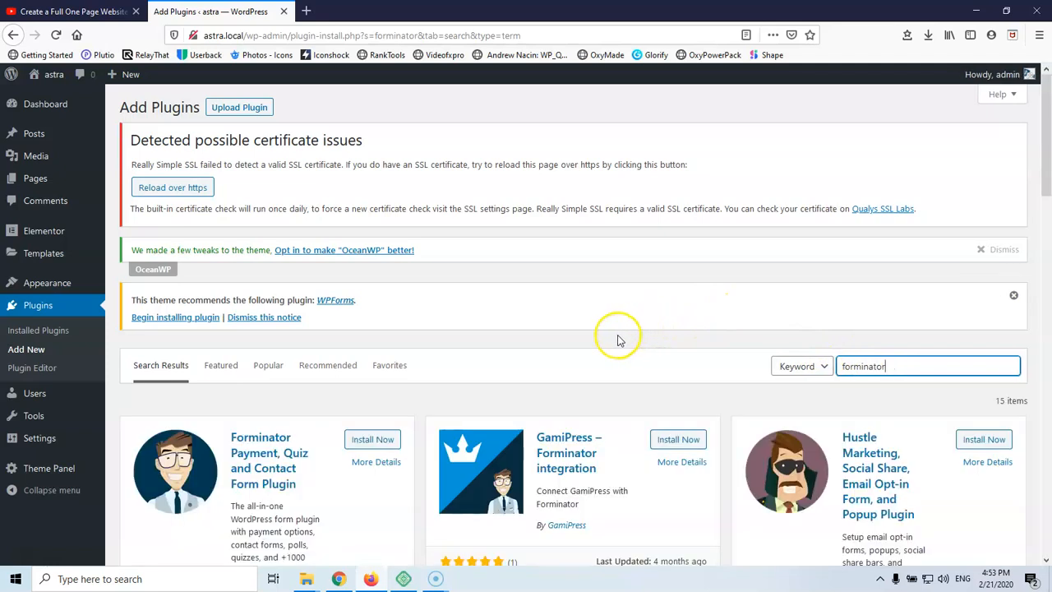
scroll(564, 340, down, 3)
click(366, 239)
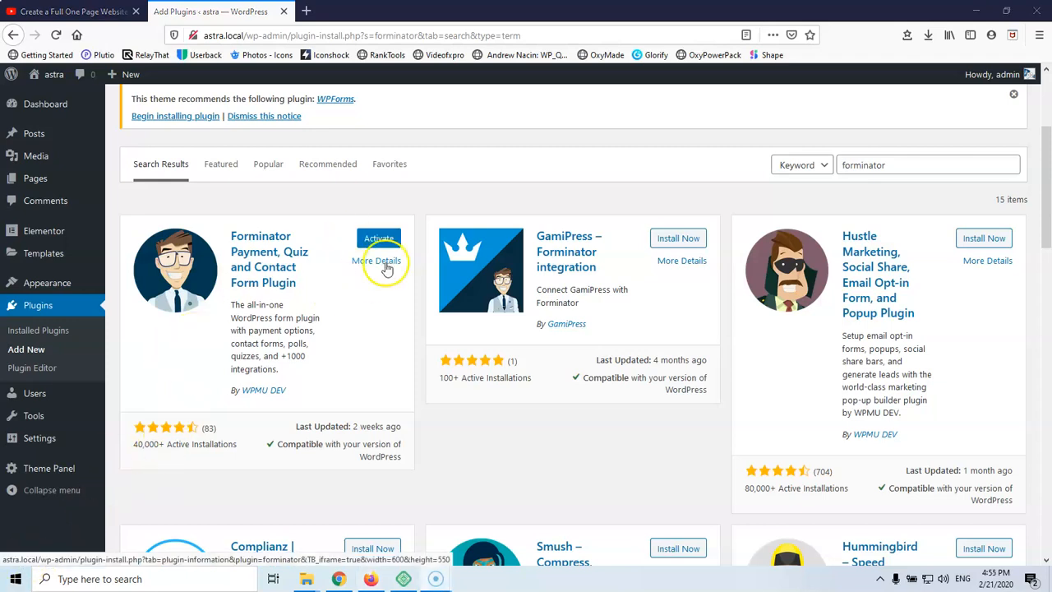
drag(890, 166, 813, 168)
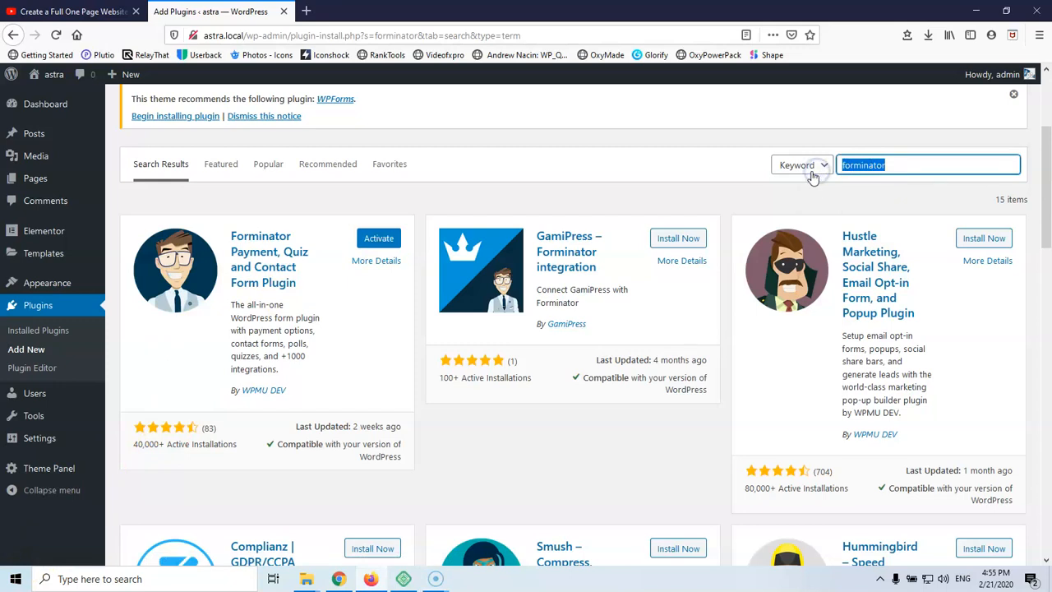
Search plugins for 'swift' and install both Swift Performance Lite and UpdraftPlus
text(swi)
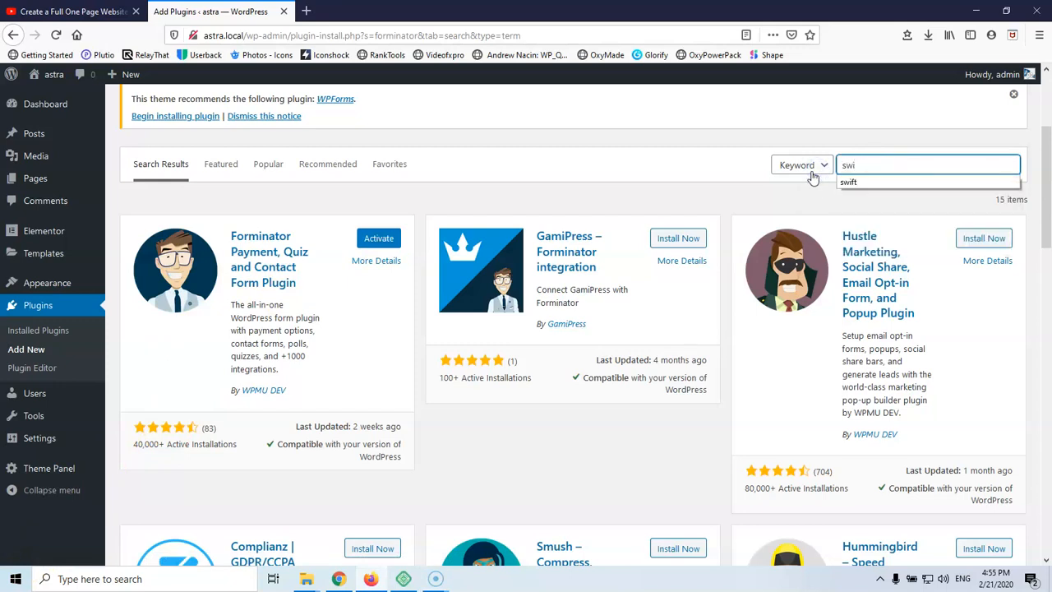
click(857, 178)
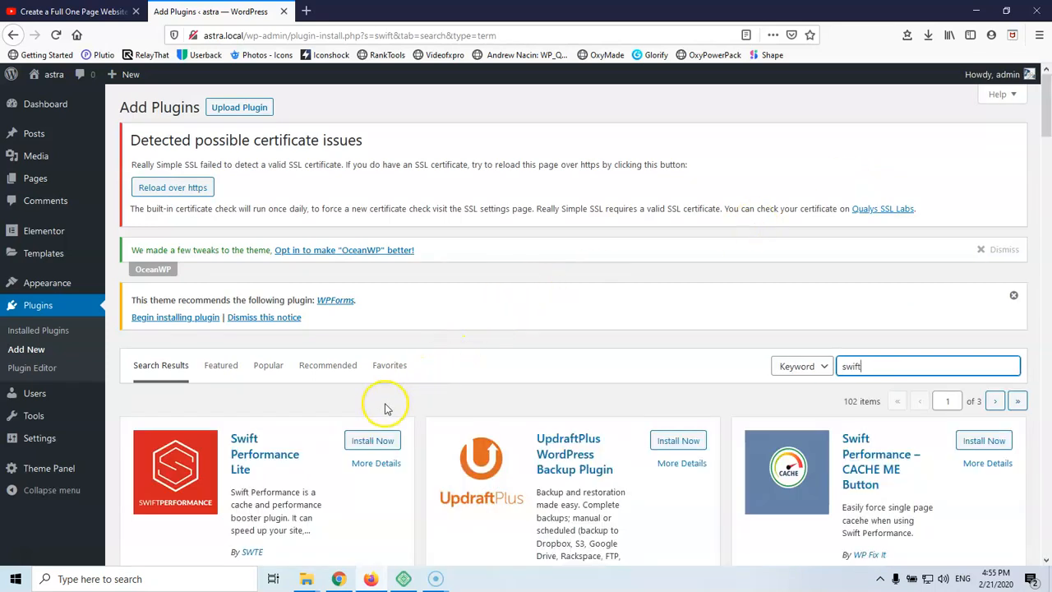
click(372, 443)
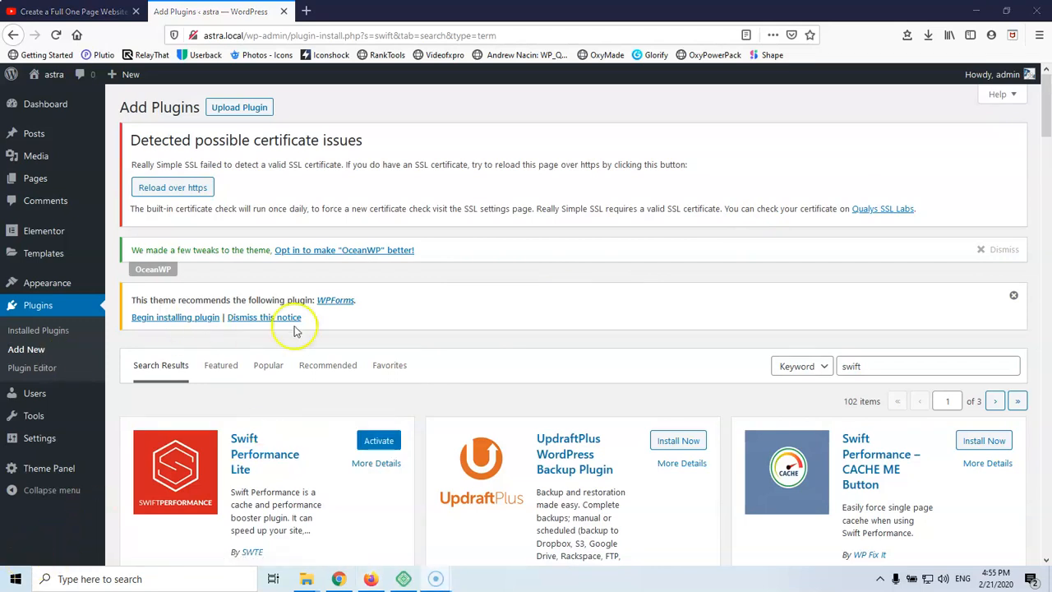
click(680, 442)
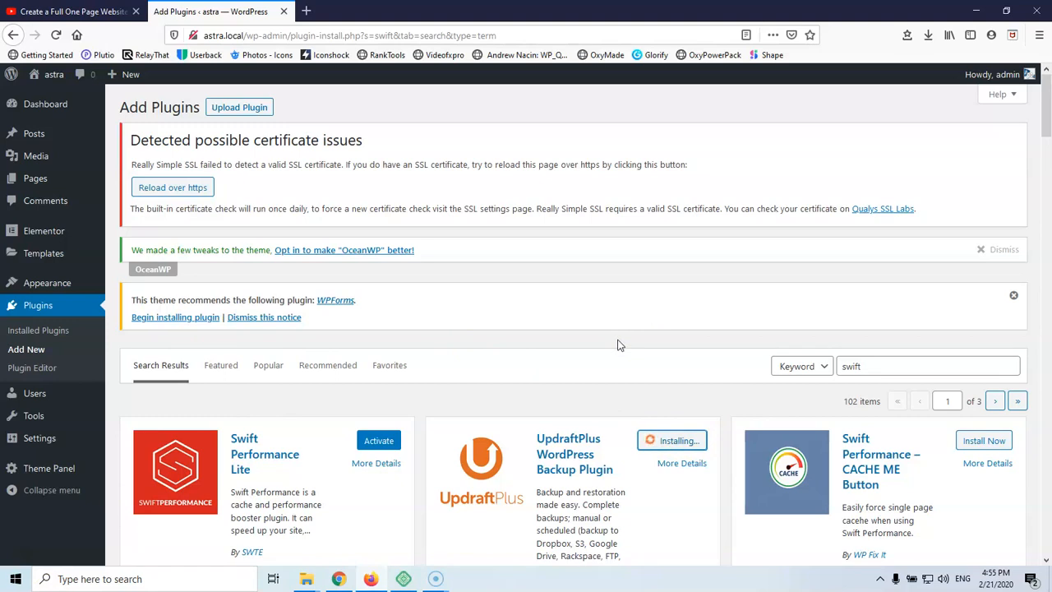
scroll(619, 345, down, 3)
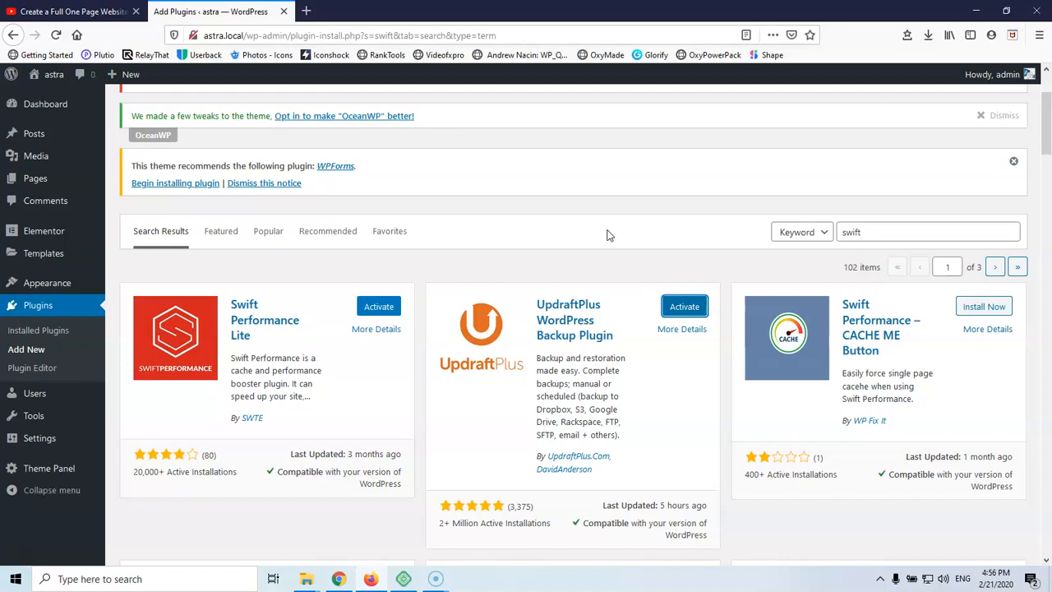
drag(874, 231, 794, 236)
Search for and install the Rank Math SEO and Wordfence Security plugins
text(rank)
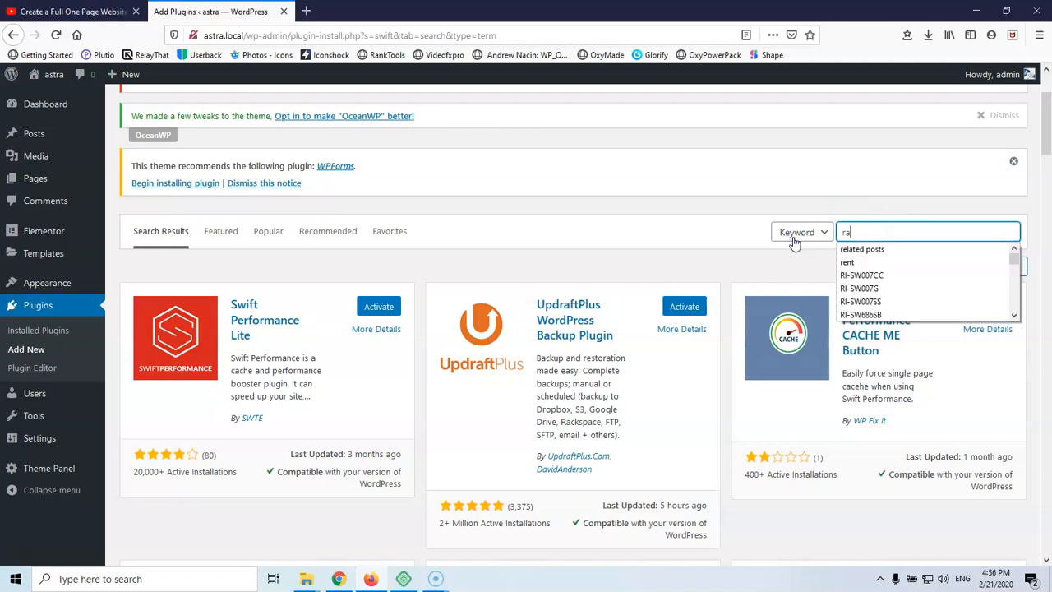
text(math)
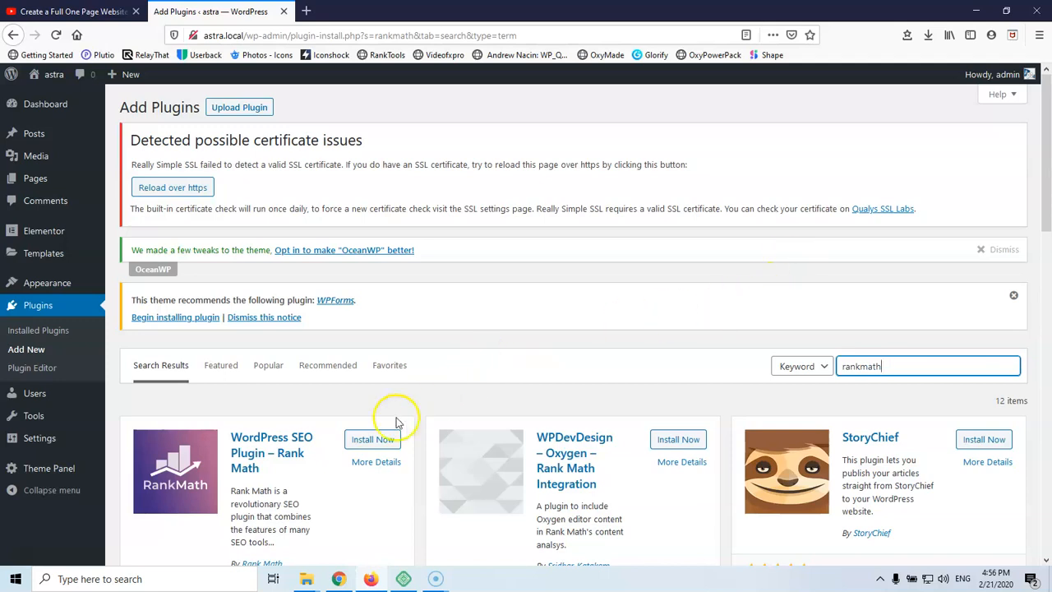
click(374, 441)
click(902, 361)
drag(902, 361, 785, 363)
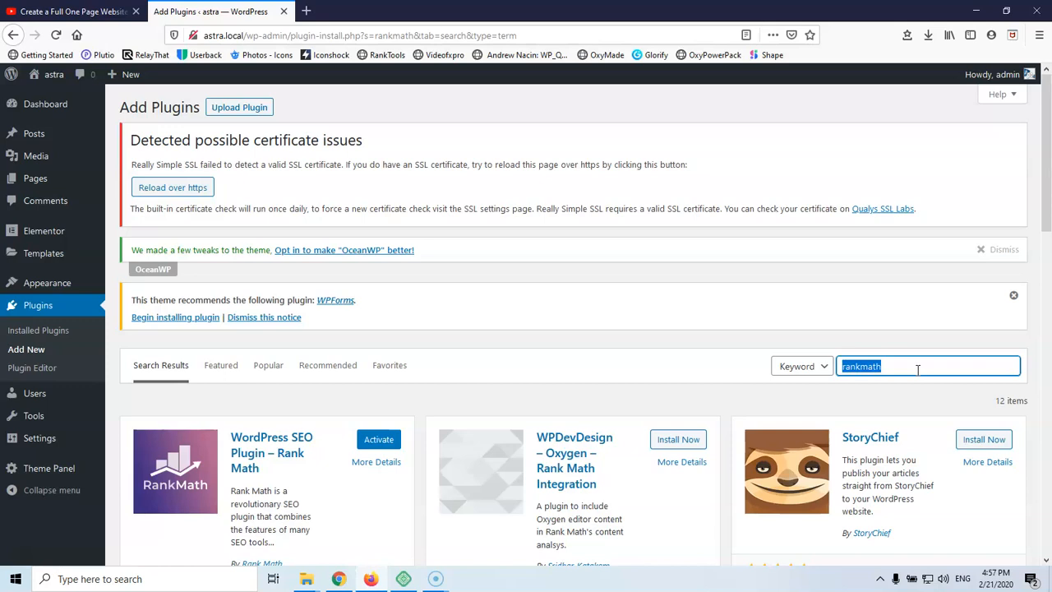
text(wordfence)
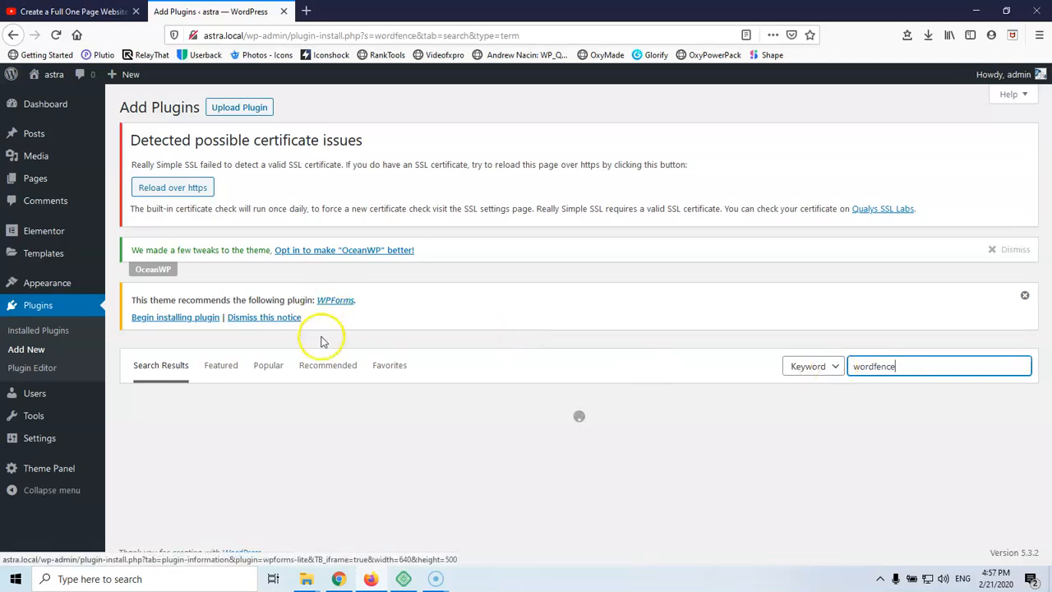
click(361, 441)
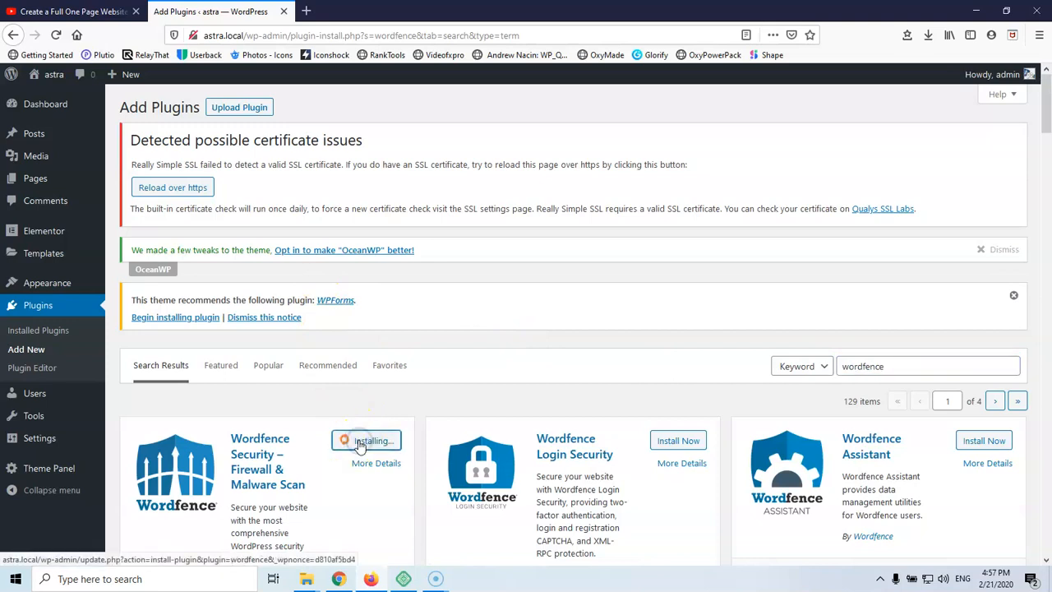
Show the Installed Plugins list
scroll(336, 413, down, 3)
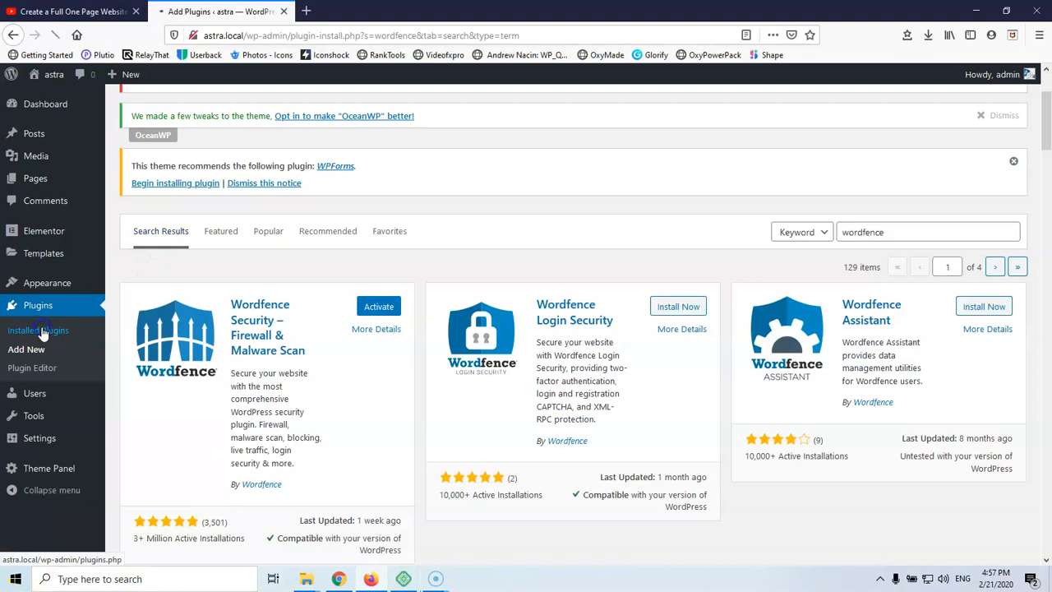
click(379, 310)
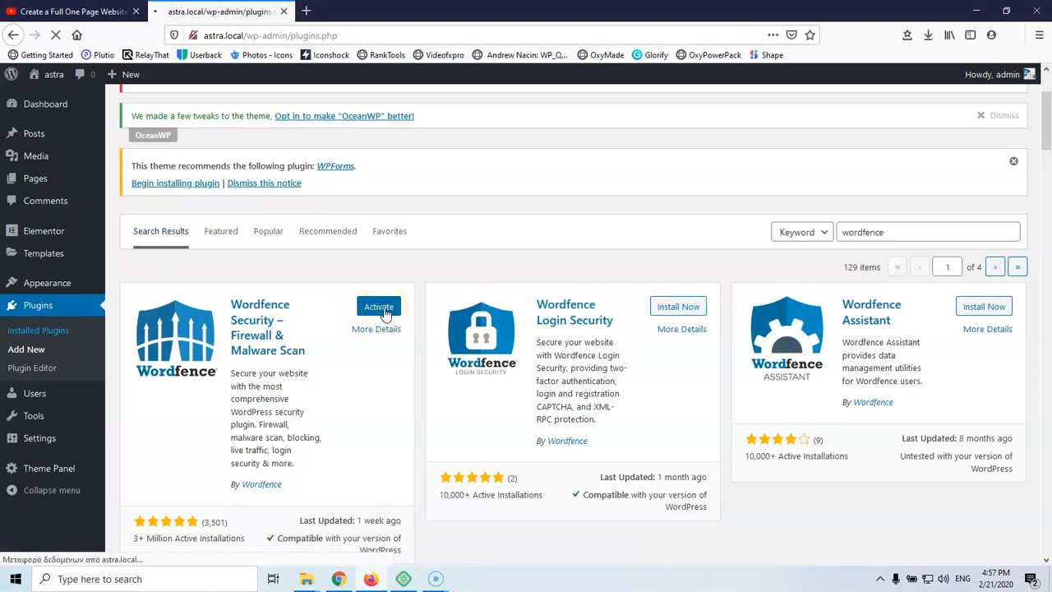
scroll(408, 330, down, 1)
Bulk-activate Forminator, Rank Math SEO, Swift Performance Lite, UpdraftPlus and Wordfence
scroll(404, 330, down, 2)
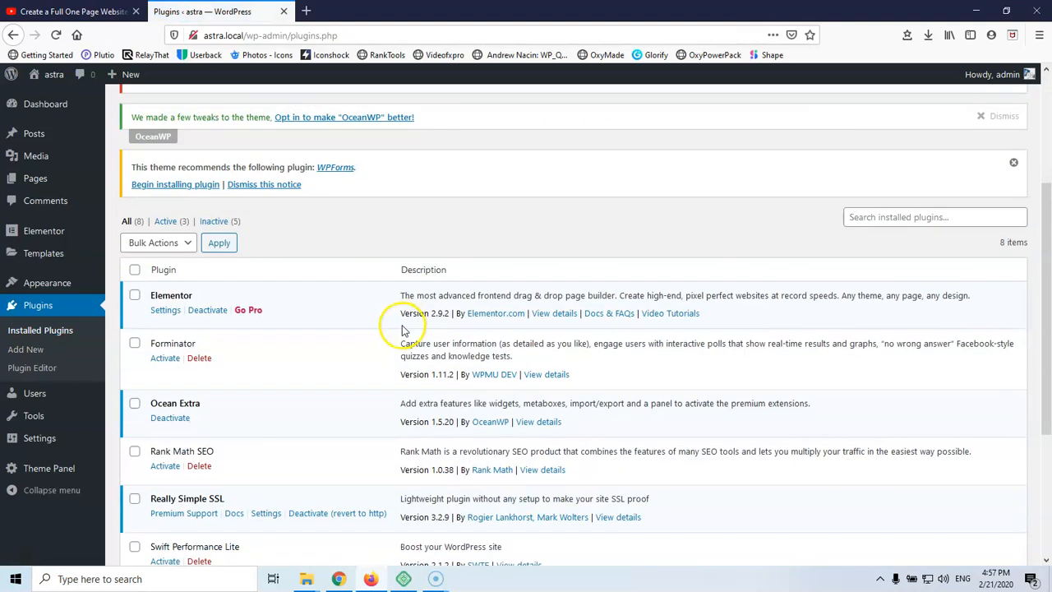
click(135, 343)
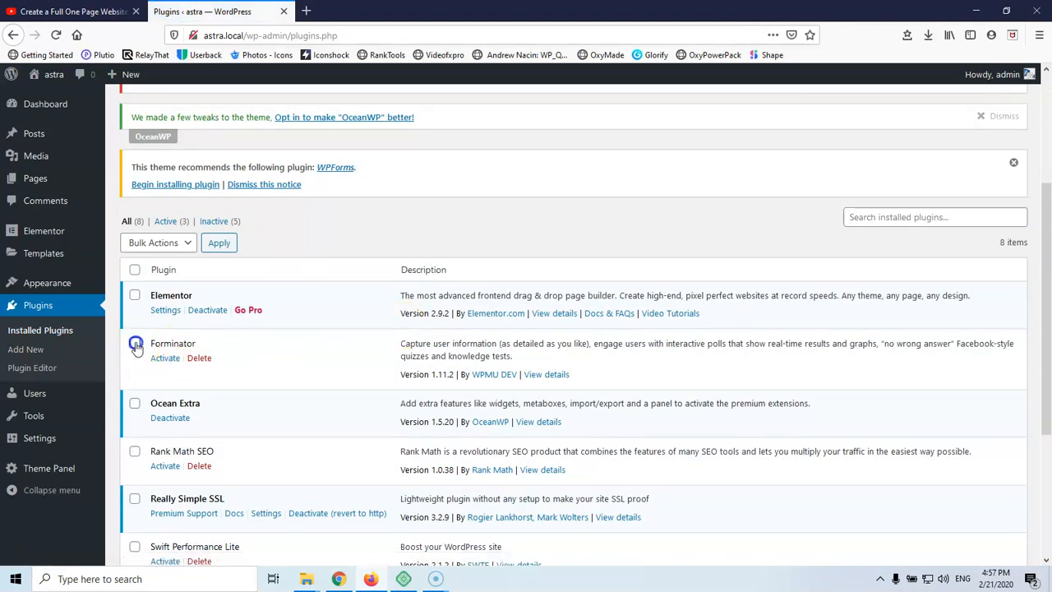
click(134, 451)
scroll(157, 349, down, 2)
click(135, 345)
click(134, 393)
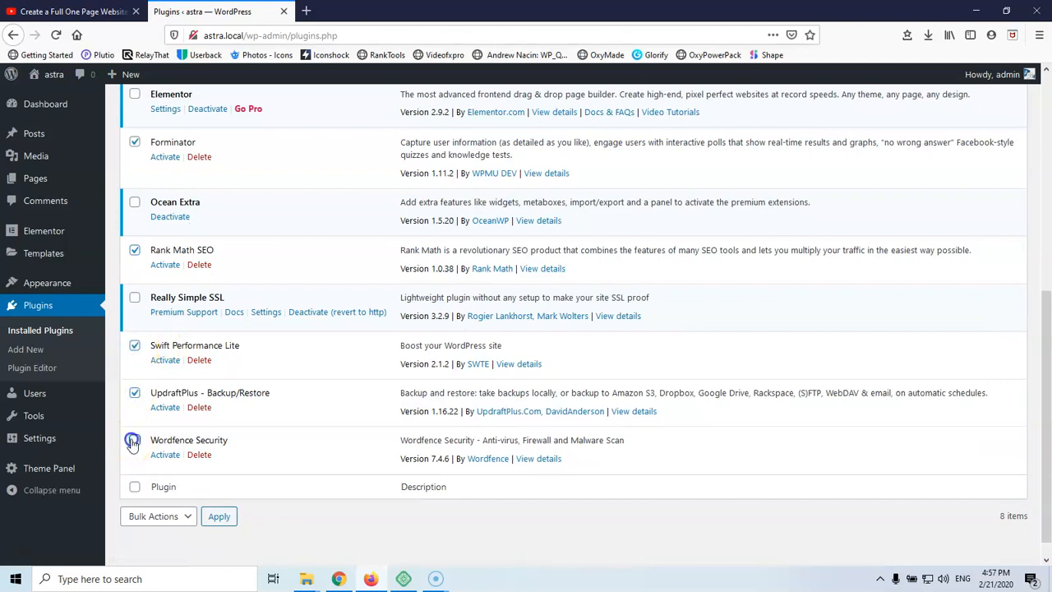
click(154, 516)
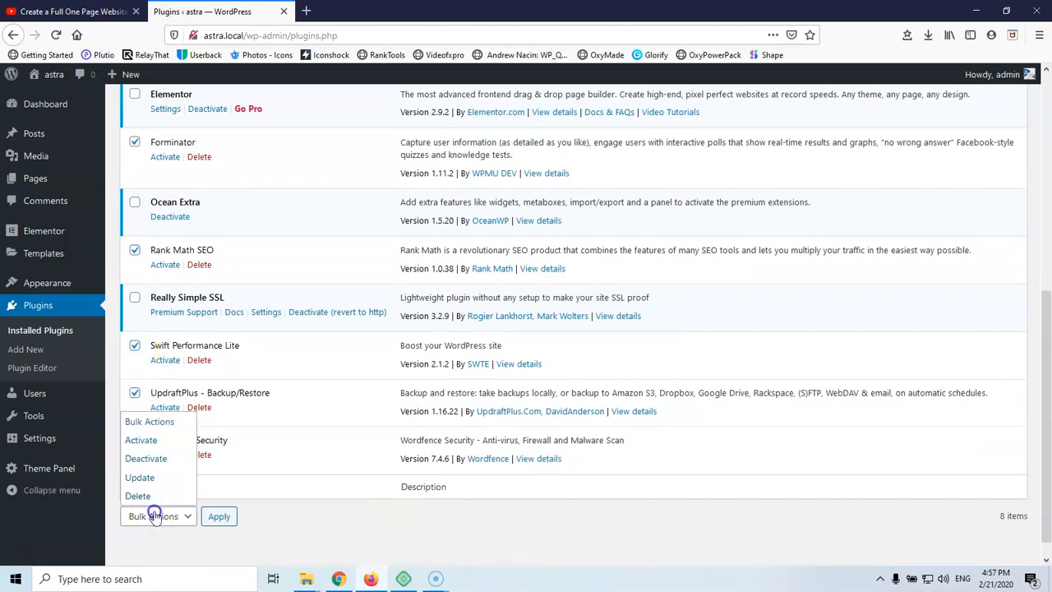
click(141, 439)
click(218, 515)
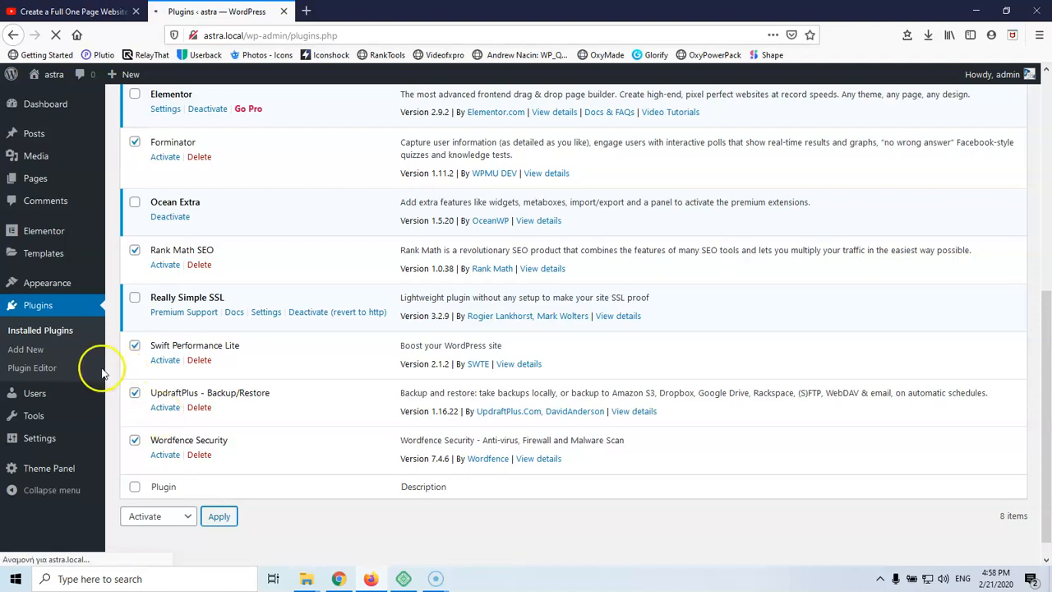
mouse_move(38, 395)
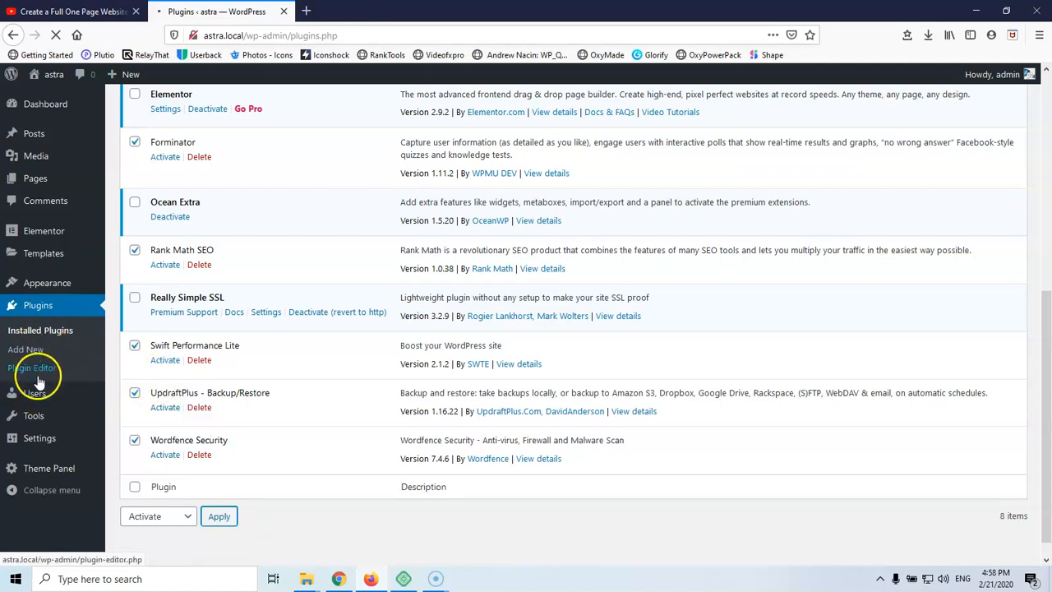
mouse_move(41, 444)
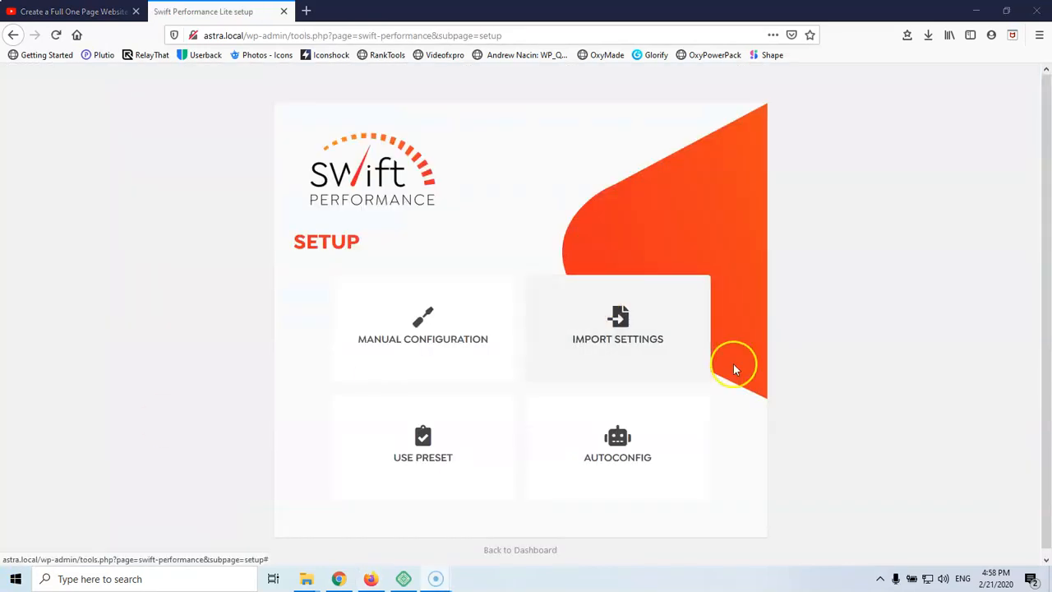
Run Swift Performance's AUTOCONFIG setup, then go back to the Dashboard
click(625, 444)
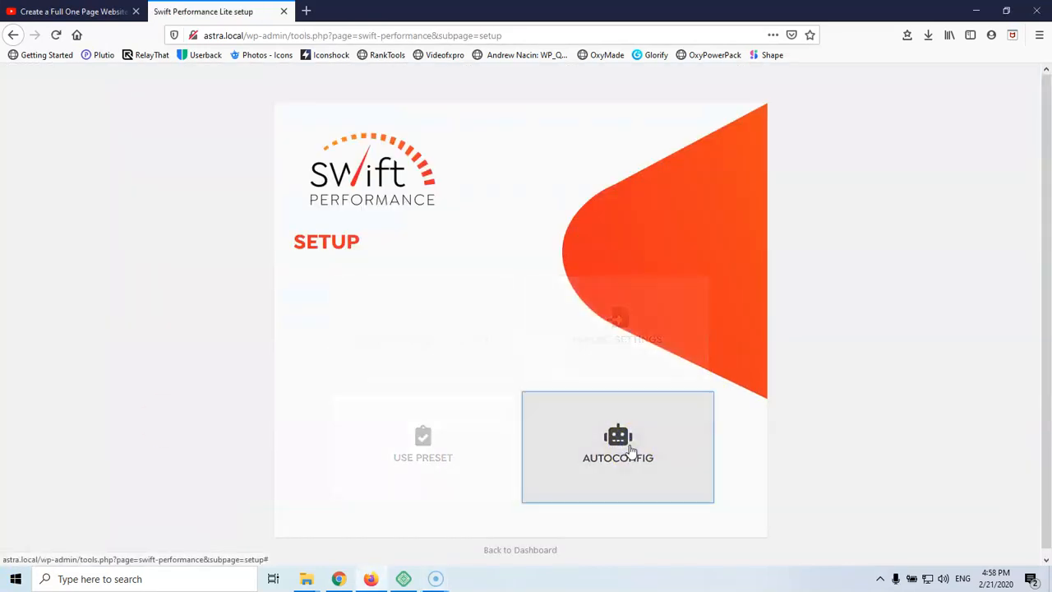
click(655, 348)
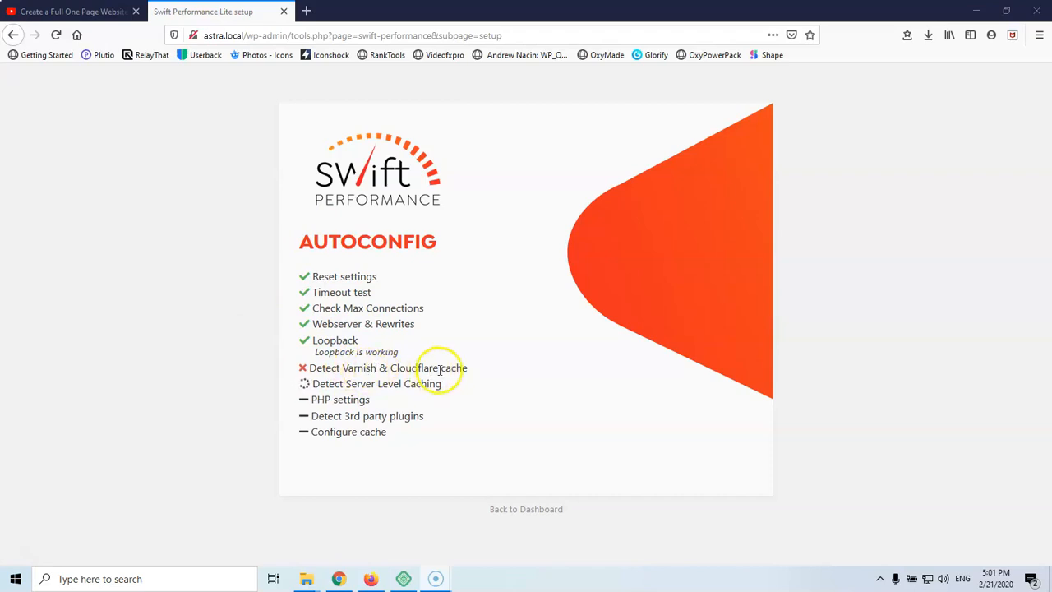
click(520, 513)
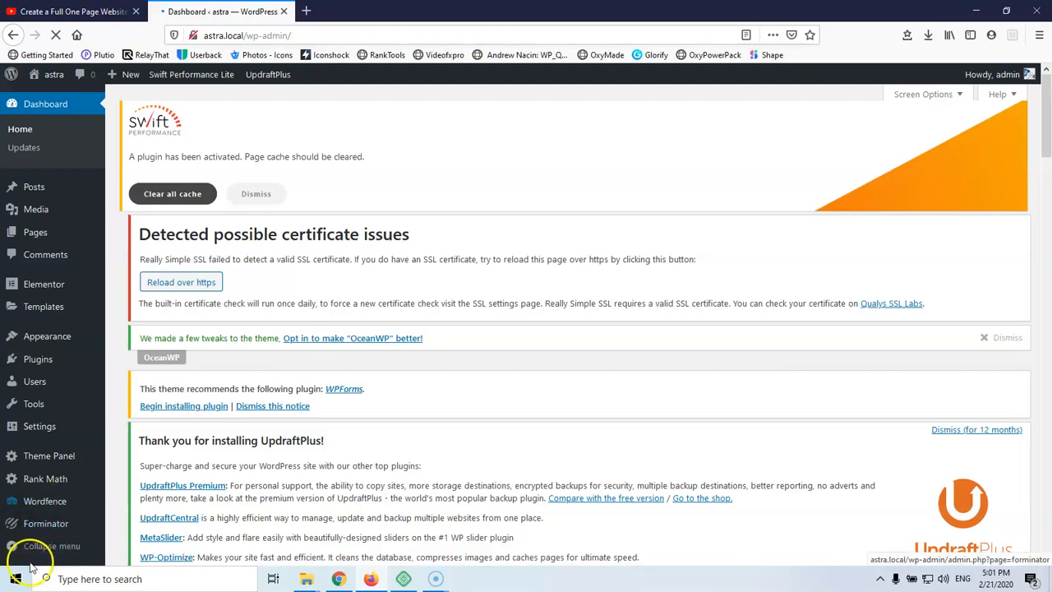
Set the site title to 'Chocolate' and the tagline to 'Hot or cold we are what you want'
mouse_move(46, 429)
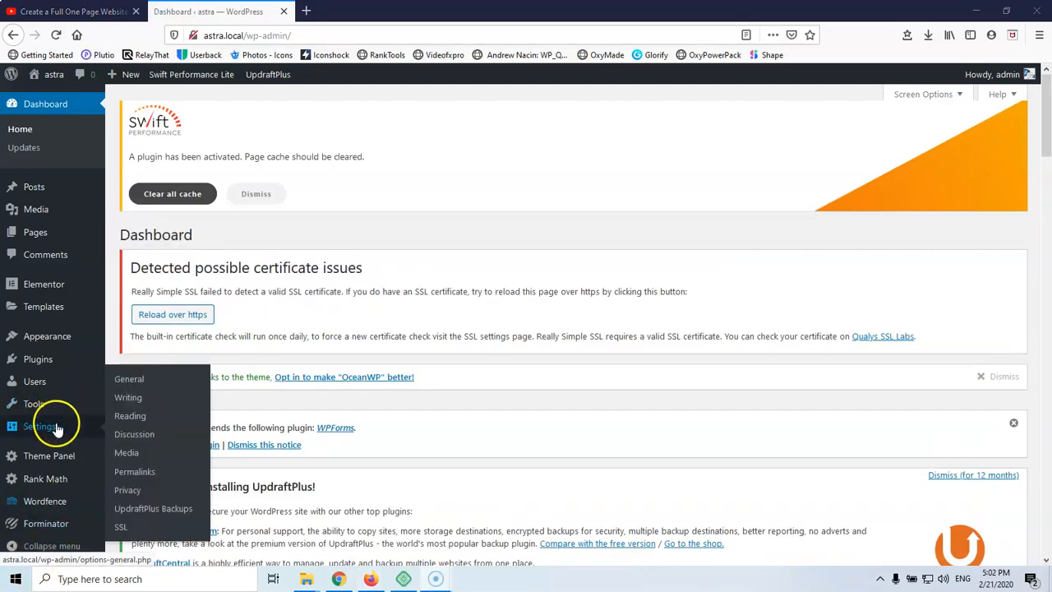
click(131, 384)
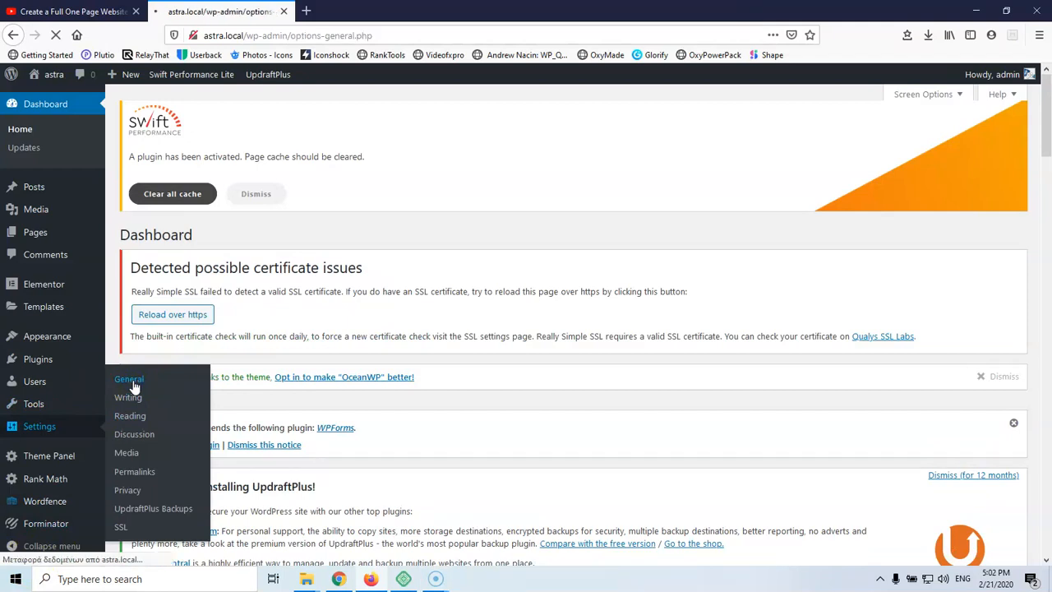
scroll(431, 337, down, 3)
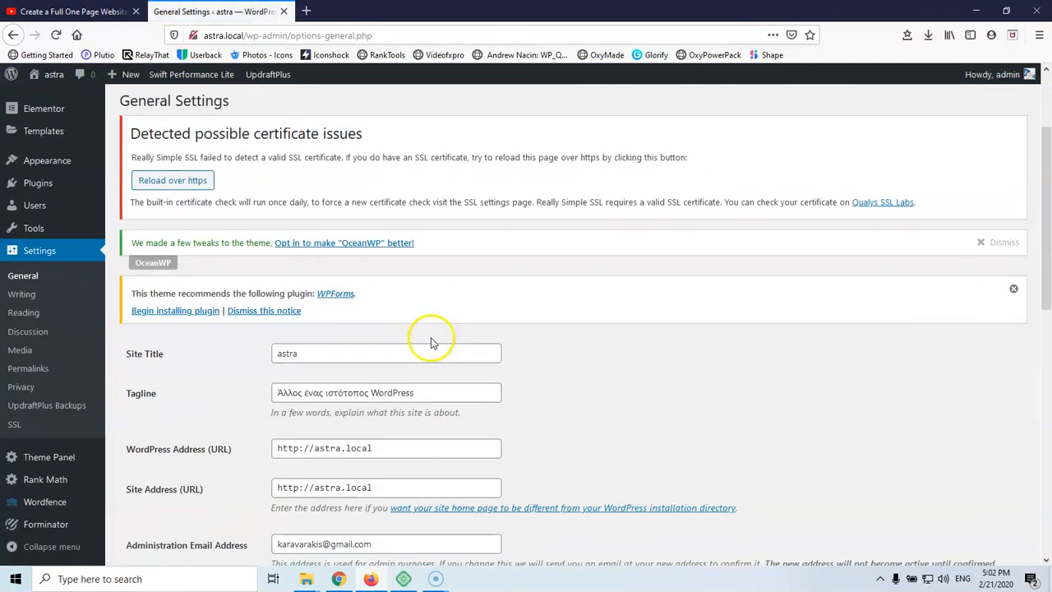
drag(348, 357, 165, 354)
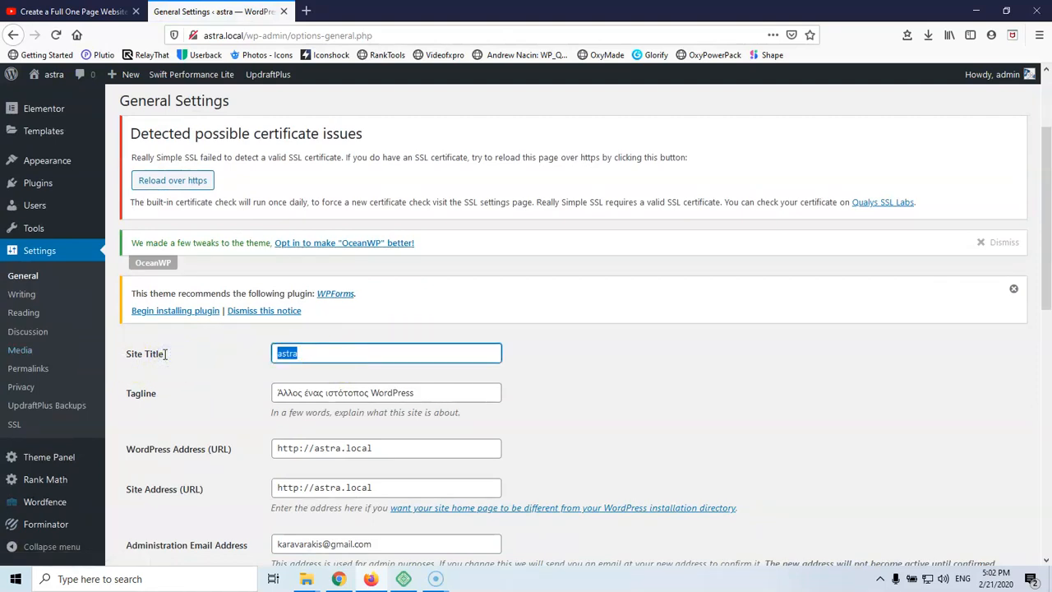
text(Choc)
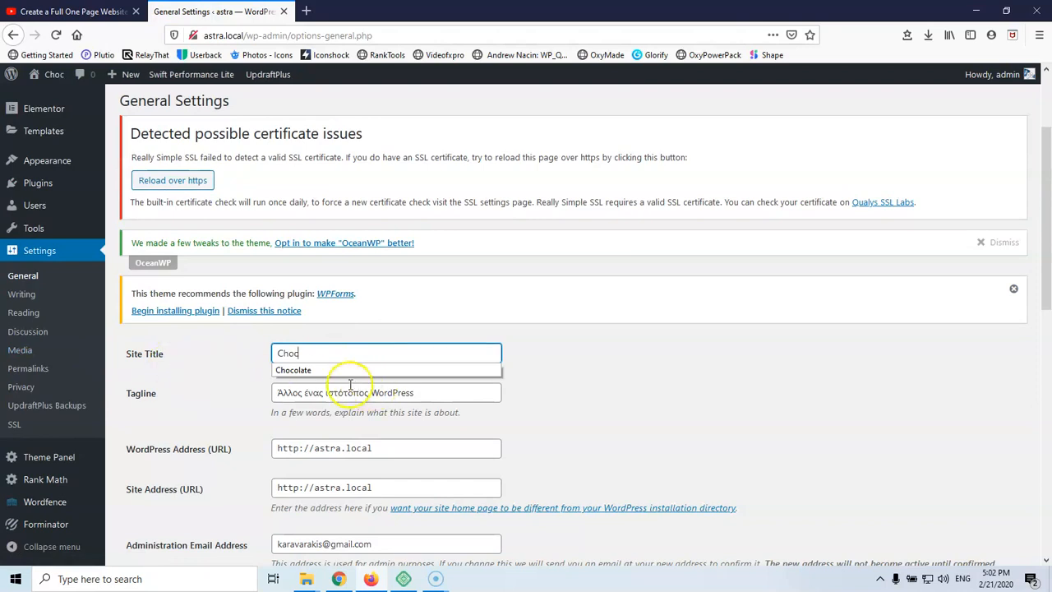
click(321, 371)
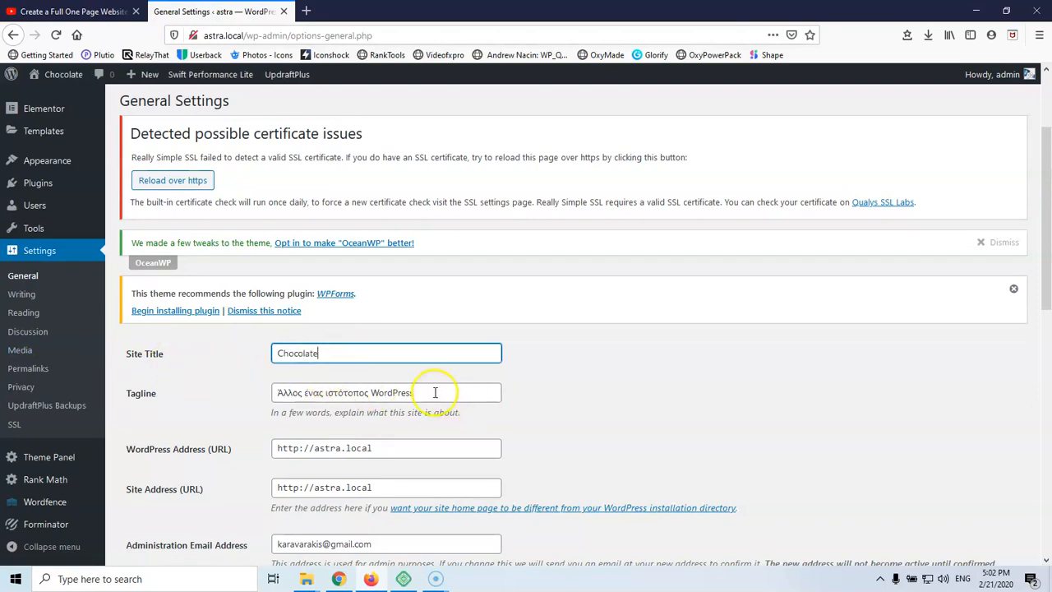
drag(430, 392, 167, 387)
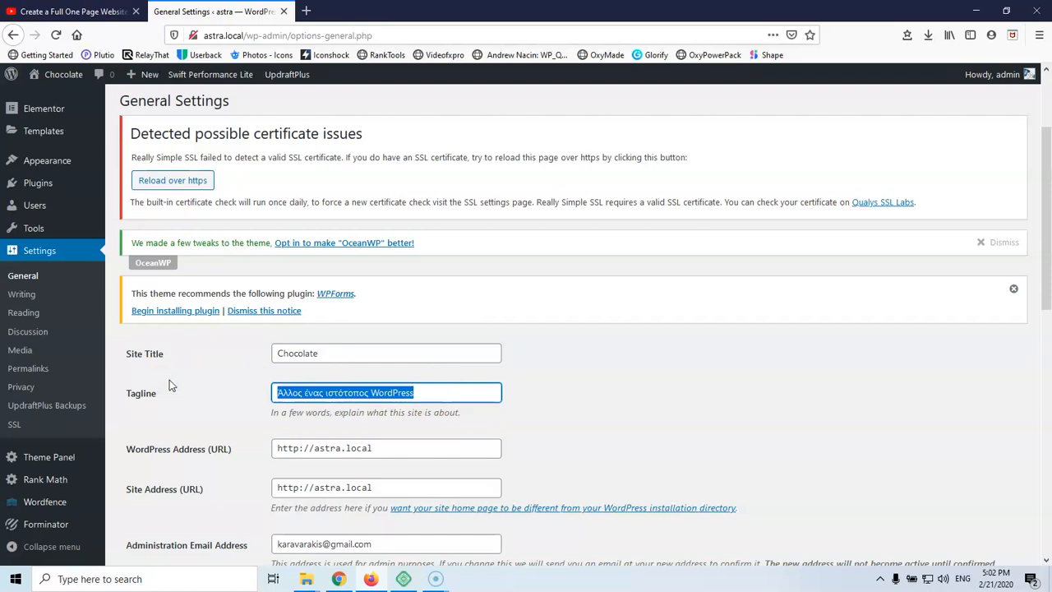
text(Hot)
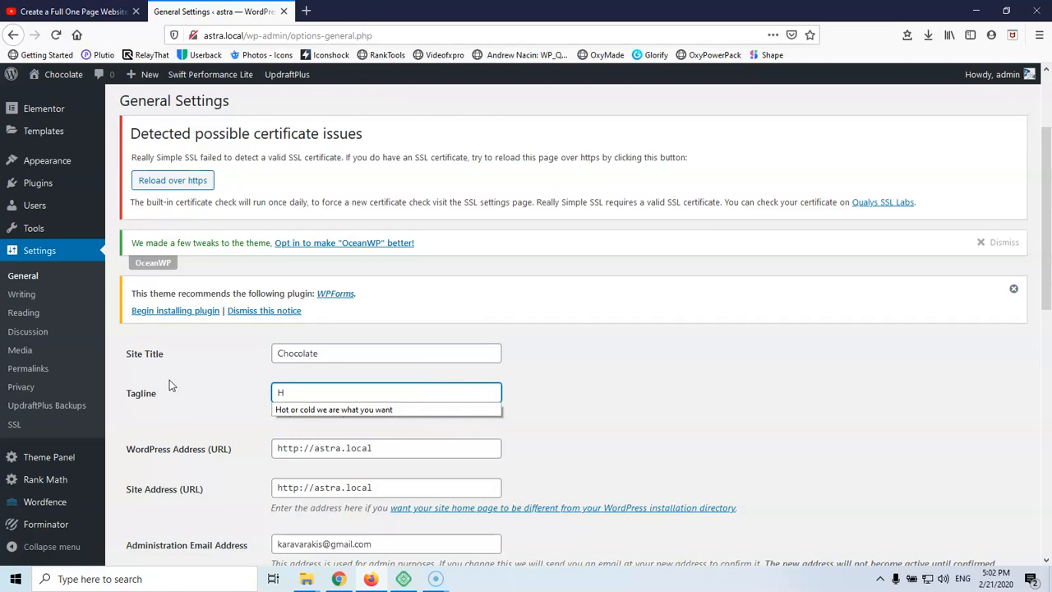
key(Down)
key(Return)
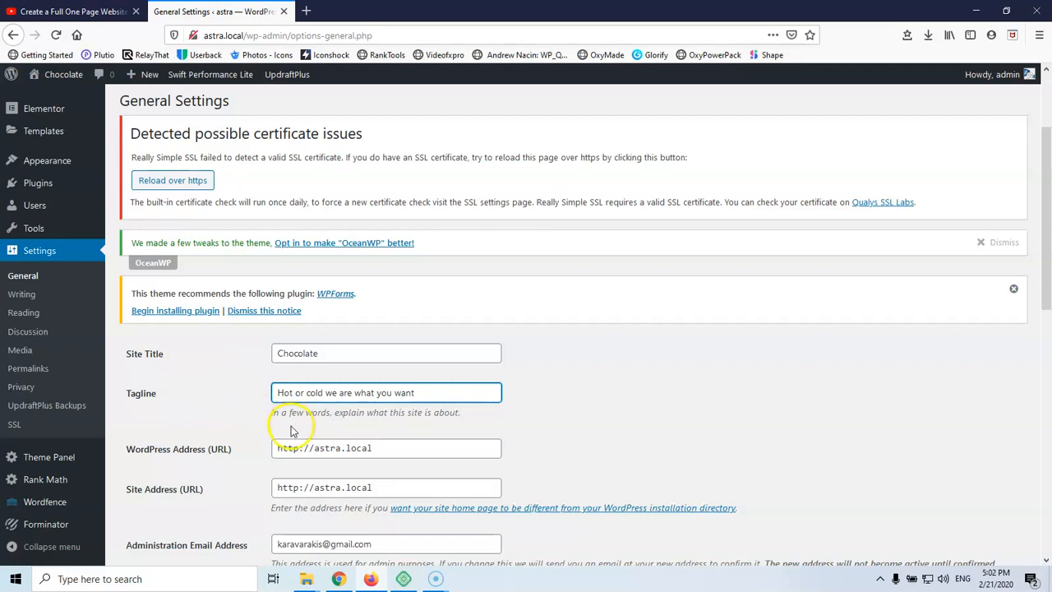
Set the timezone to Athens and the date format to d/m/Y, then save
scroll(296, 411, down, 2)
scroll(303, 358, down, 1)
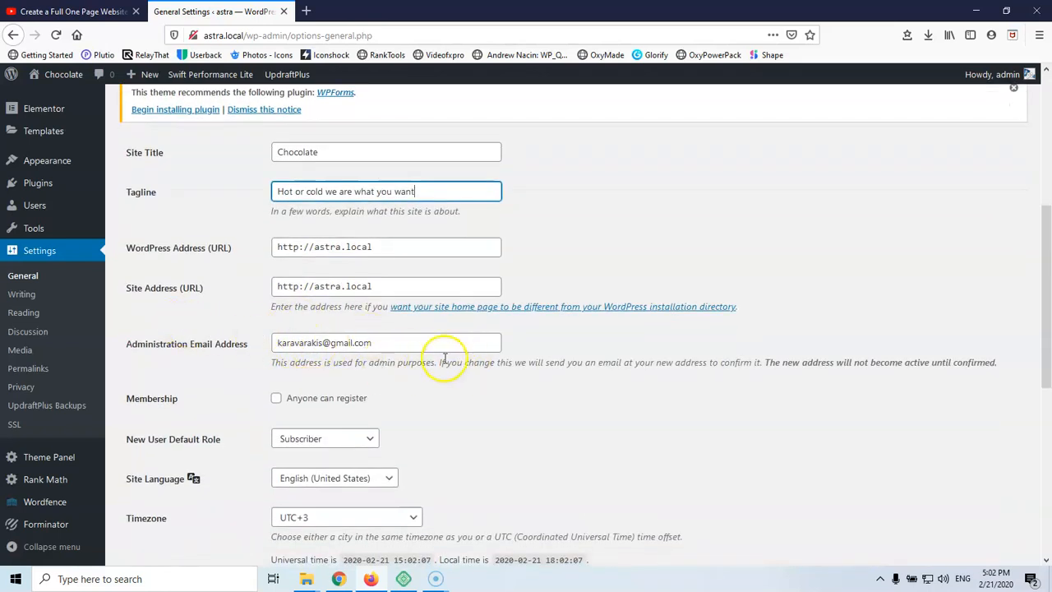
scroll(444, 359, down, 2)
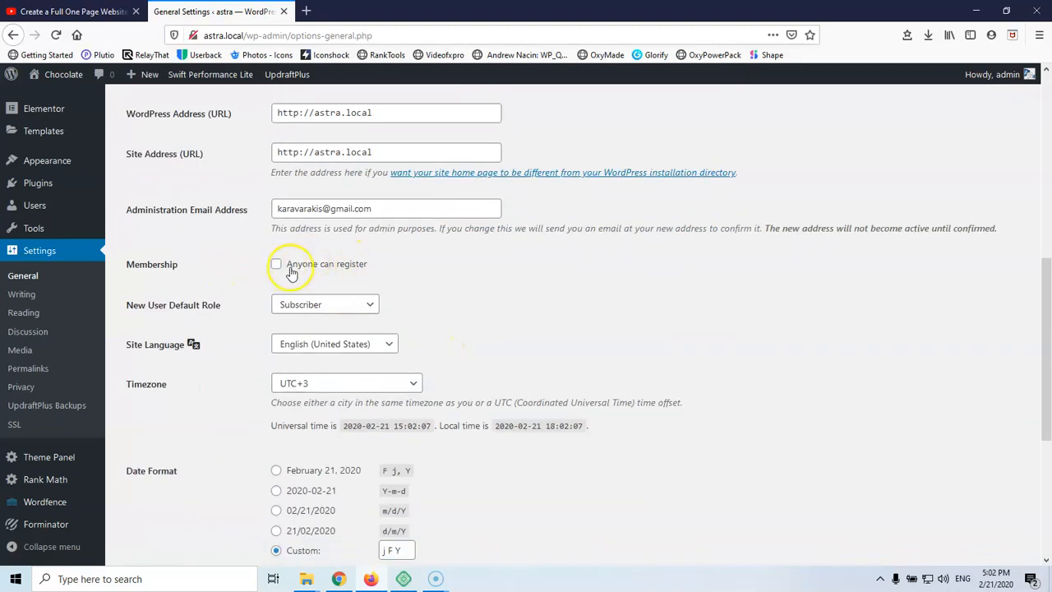
scroll(421, 278, down, 2)
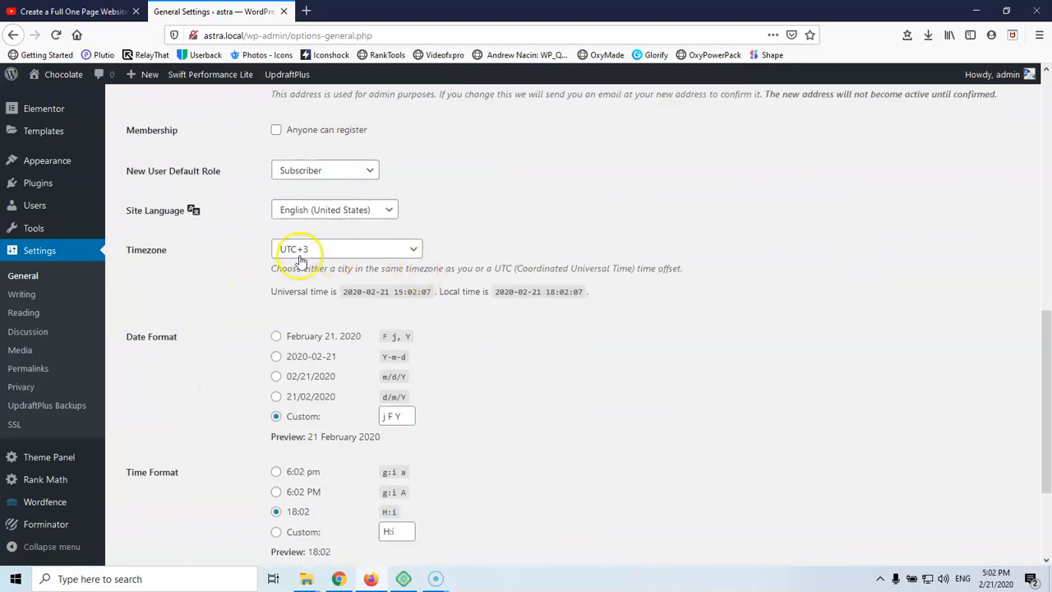
click(344, 250)
scroll(348, 406, up, 20)
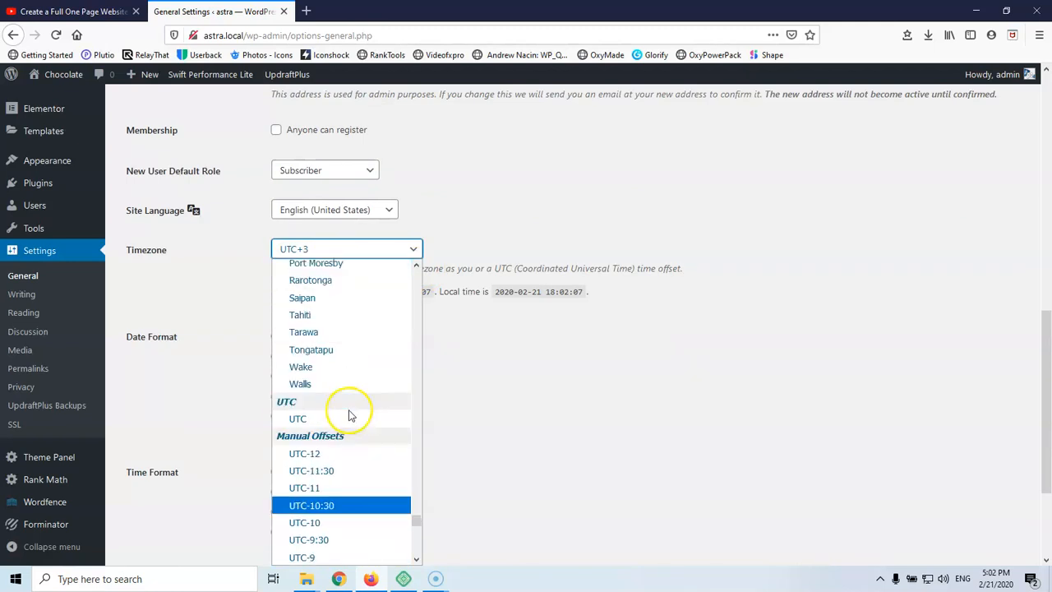
scroll(348, 413, up, 20)
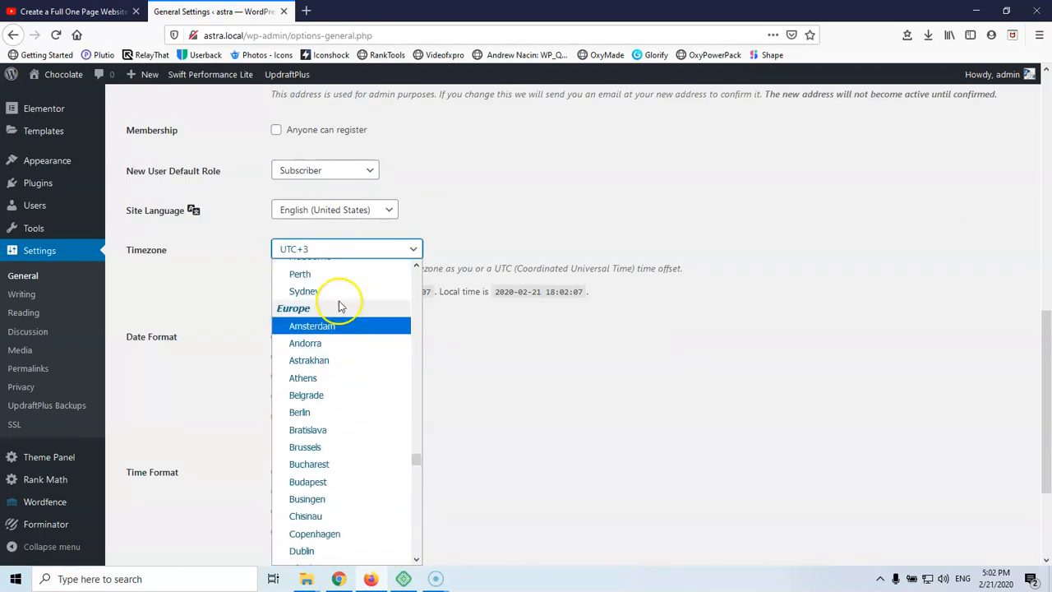
click(323, 381)
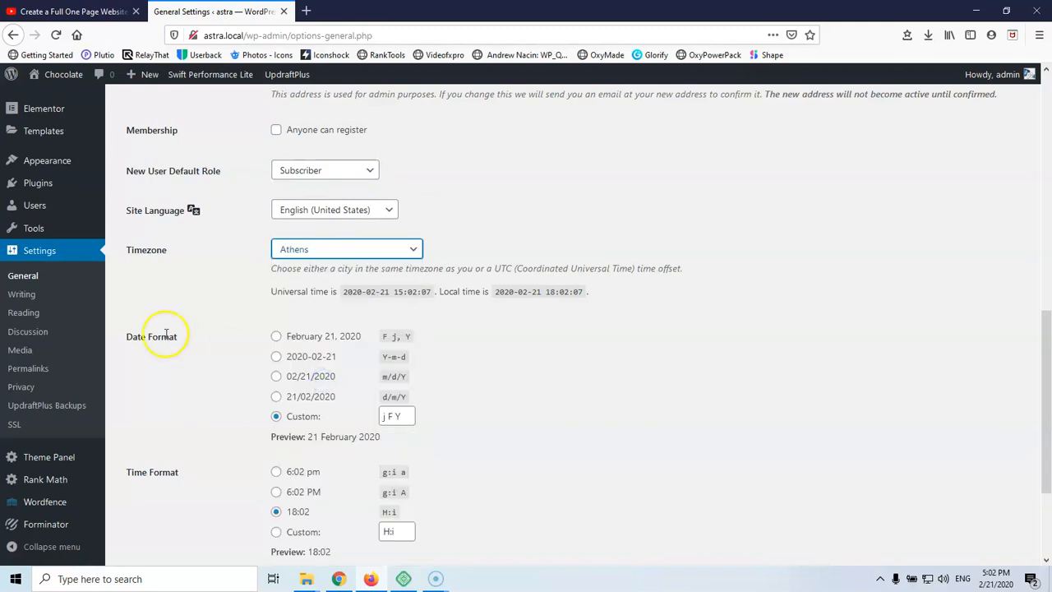
click(276, 398)
scroll(233, 352, down, 3)
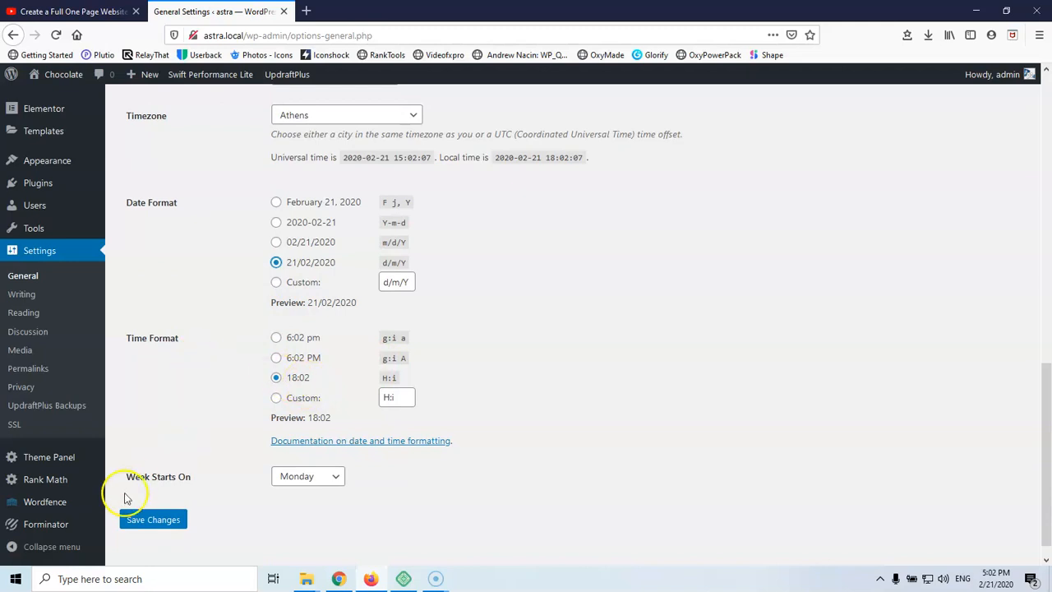
click(142, 520)
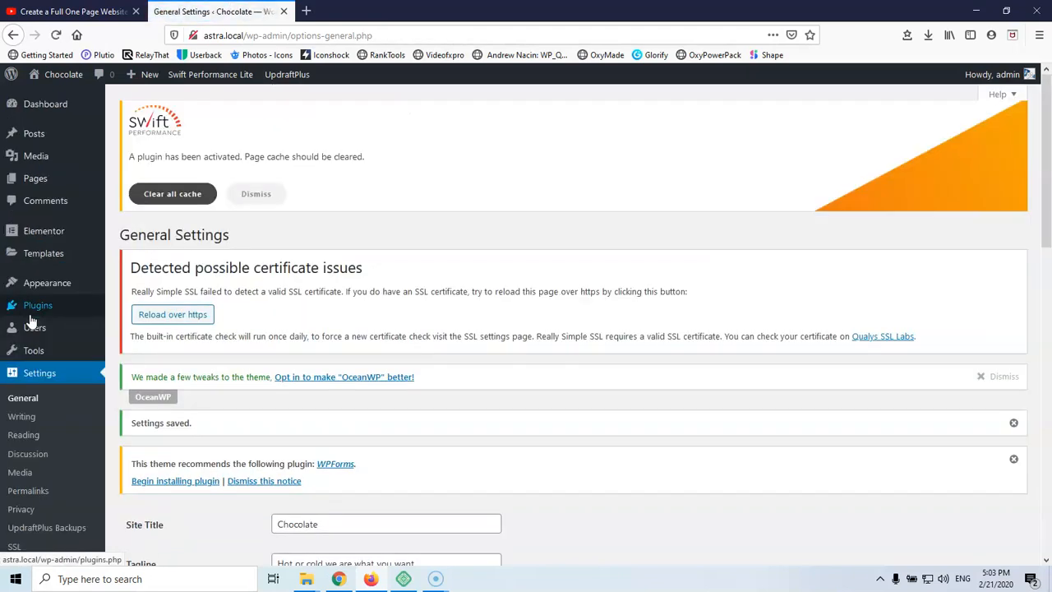
click(25, 438)
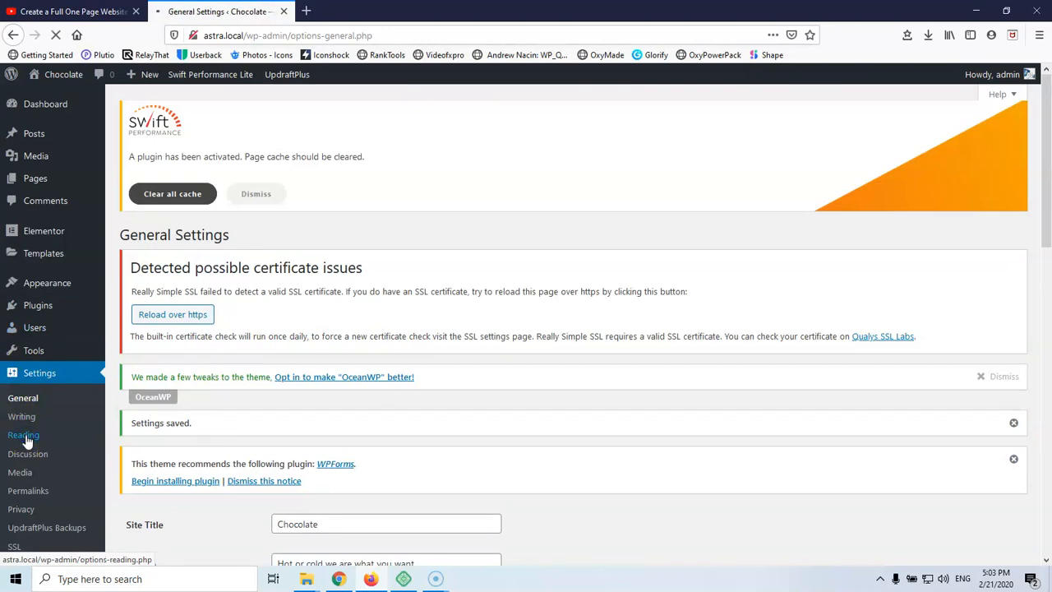
Use the Home page as a static homepage, show feed summaries, and save the reading settings
scroll(278, 280, down, 3)
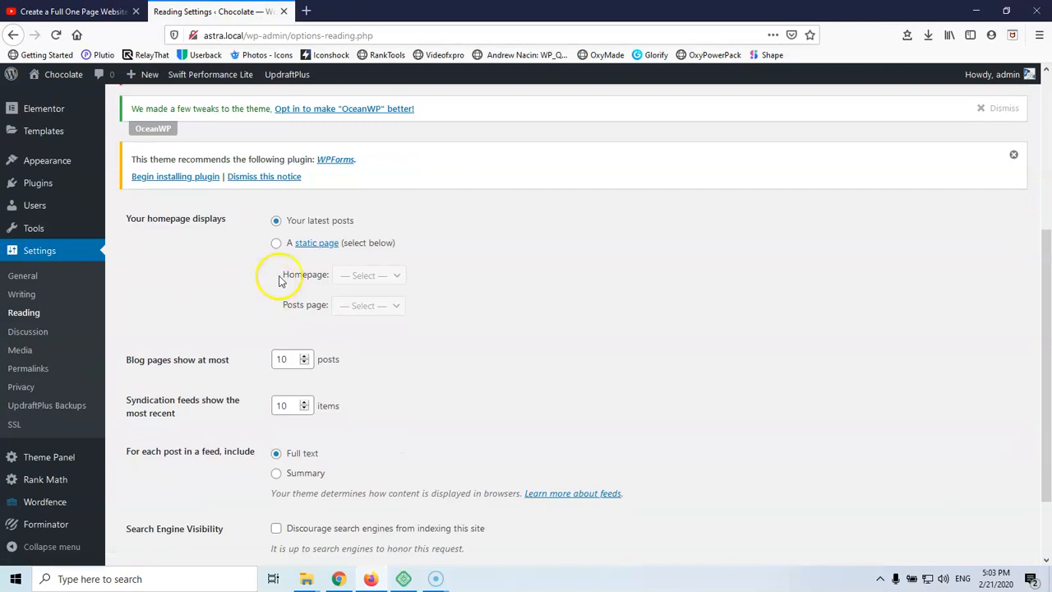
click(276, 243)
click(367, 276)
click(366, 316)
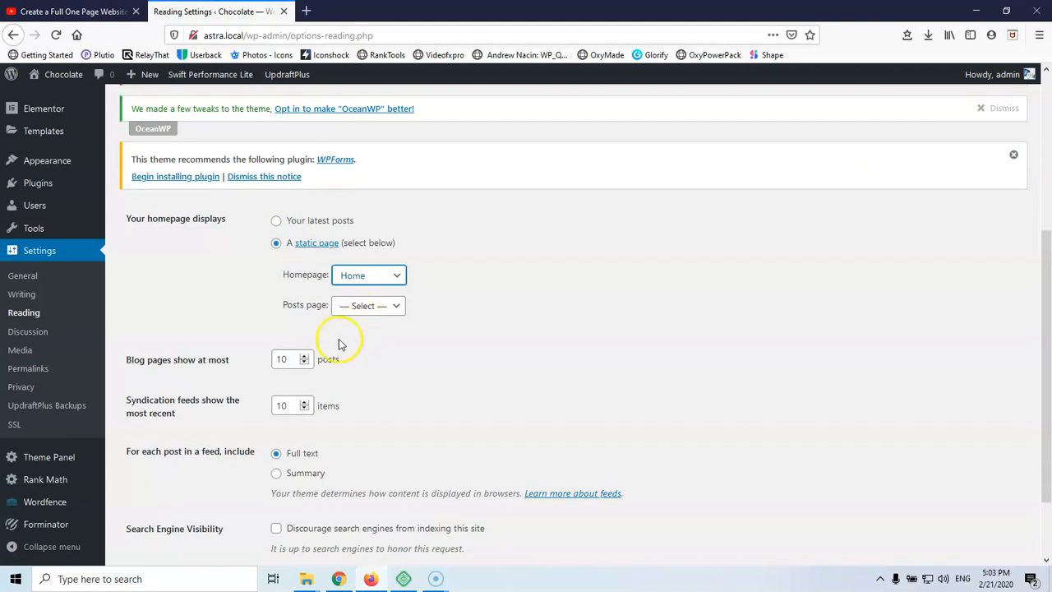
click(276, 474)
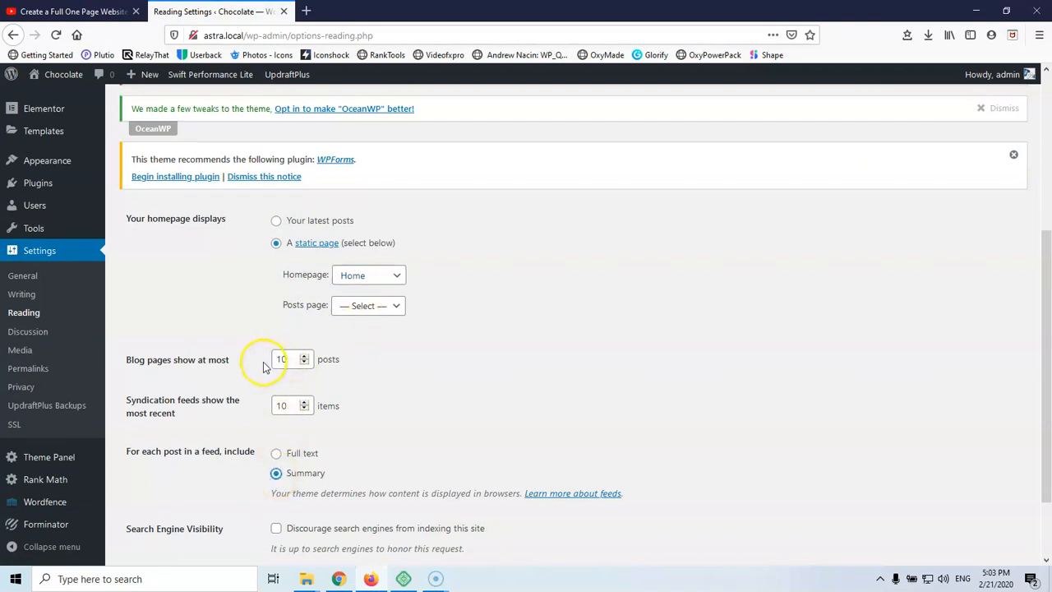
click(290, 359)
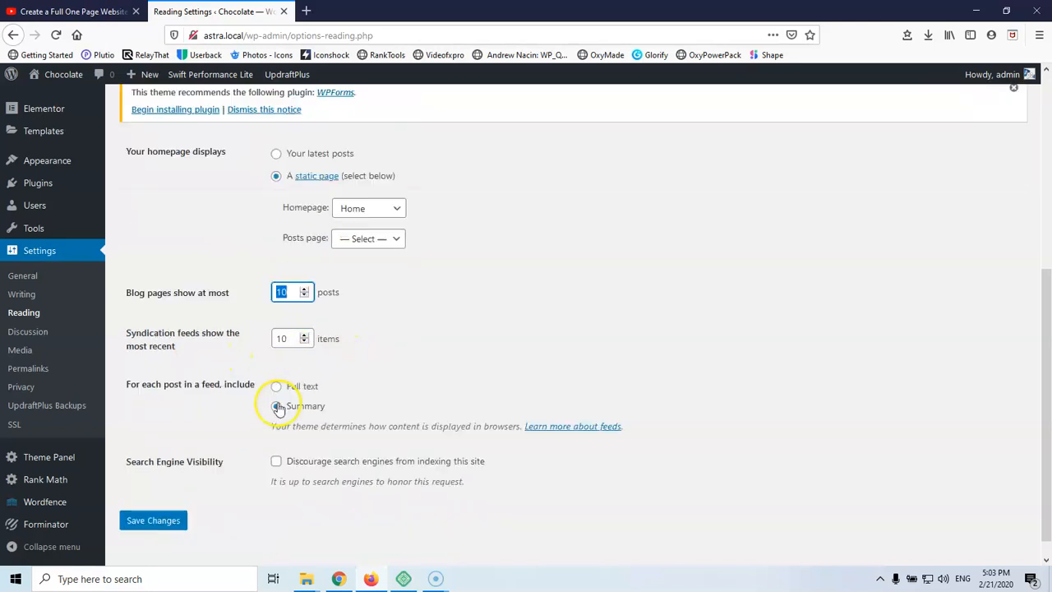
scroll(247, 436, down, 1)
click(137, 498)
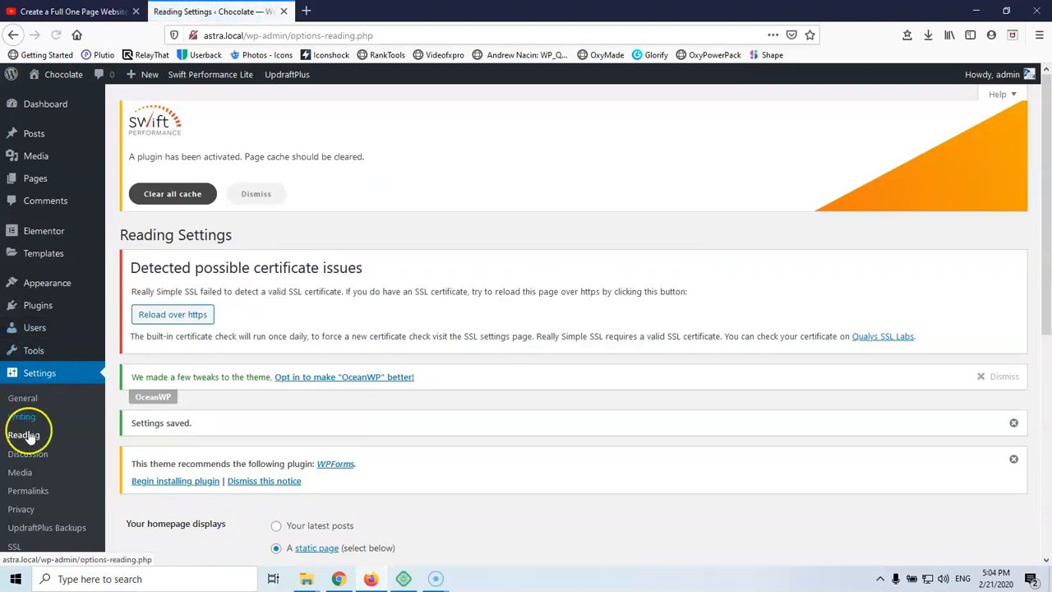
click(27, 457)
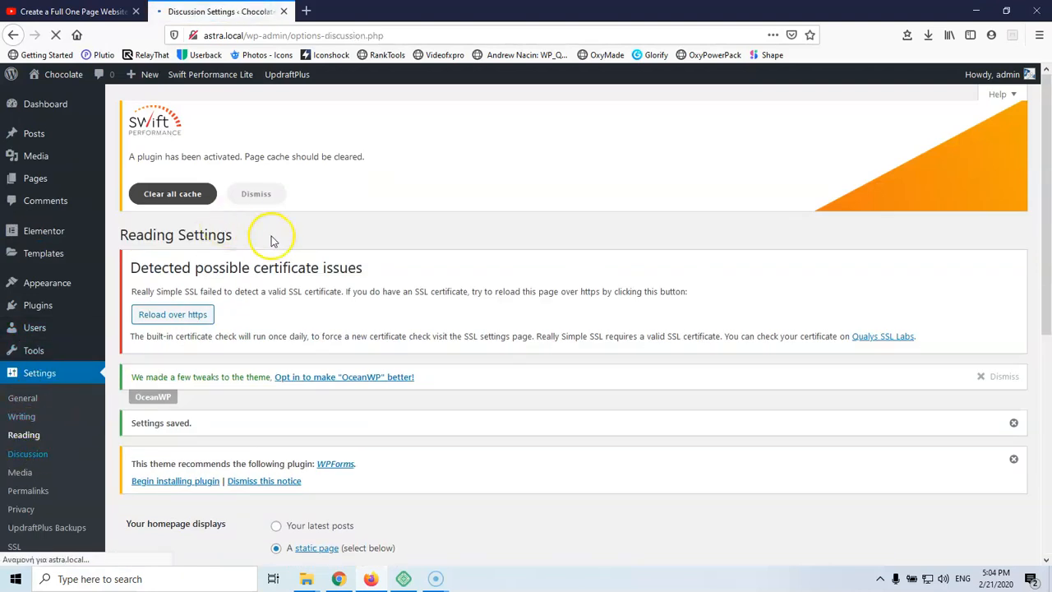
Turn off 'Allow people to submit comments on new posts' and save the Discussion settings
scroll(340, 301, down, 3)
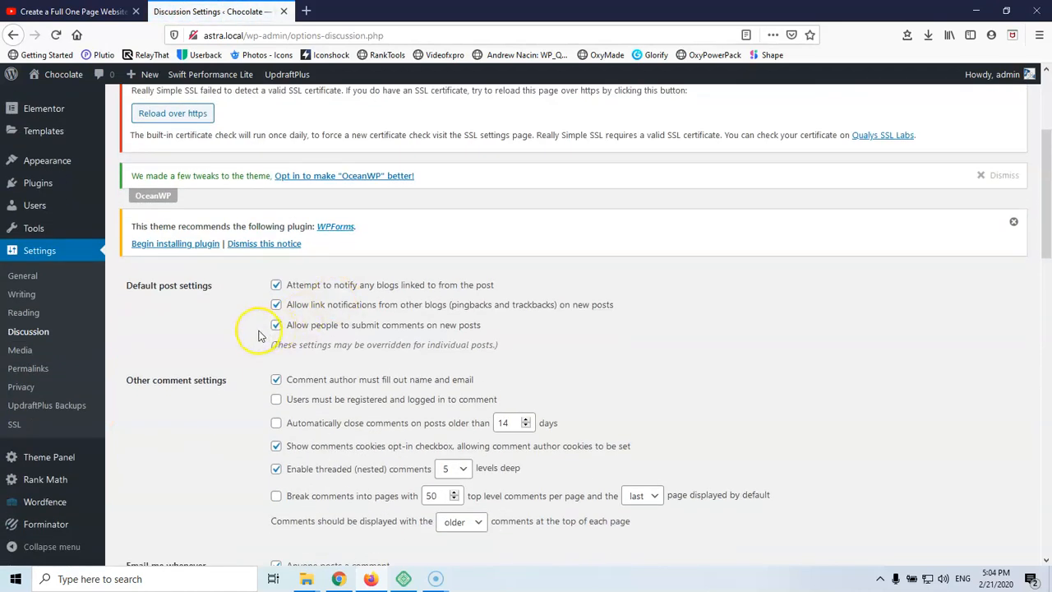
click(277, 325)
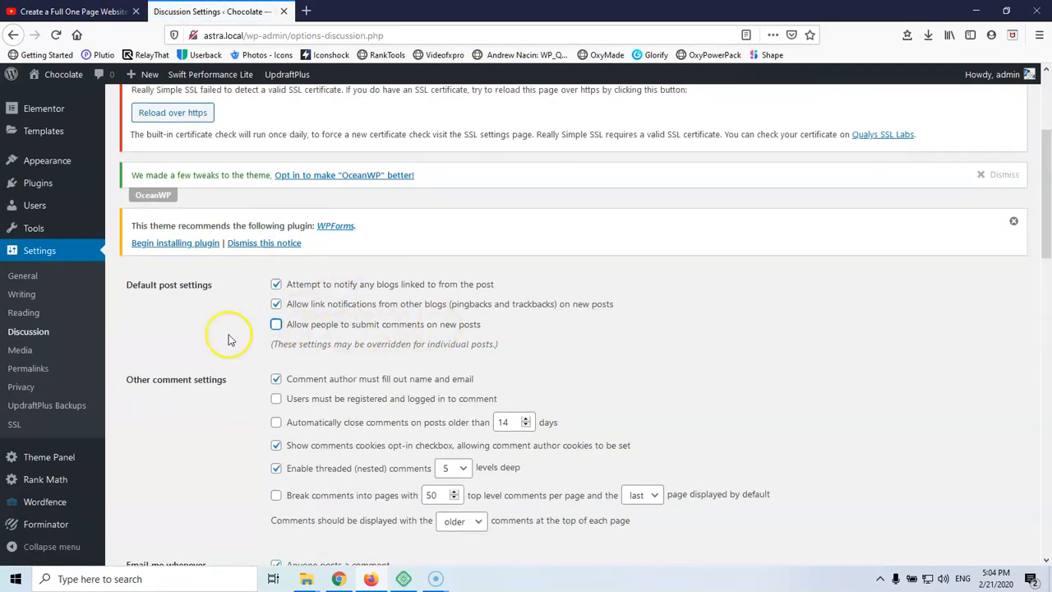
scroll(222, 341, down, 10)
scroll(232, 338, down, 3)
click(162, 497)
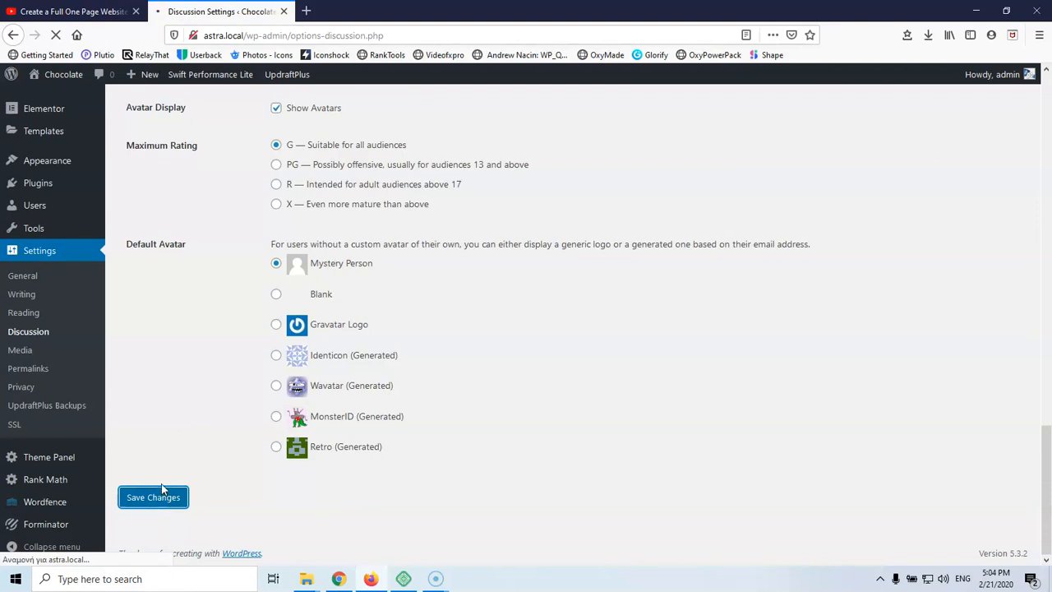
scroll(96, 369, down, 3)
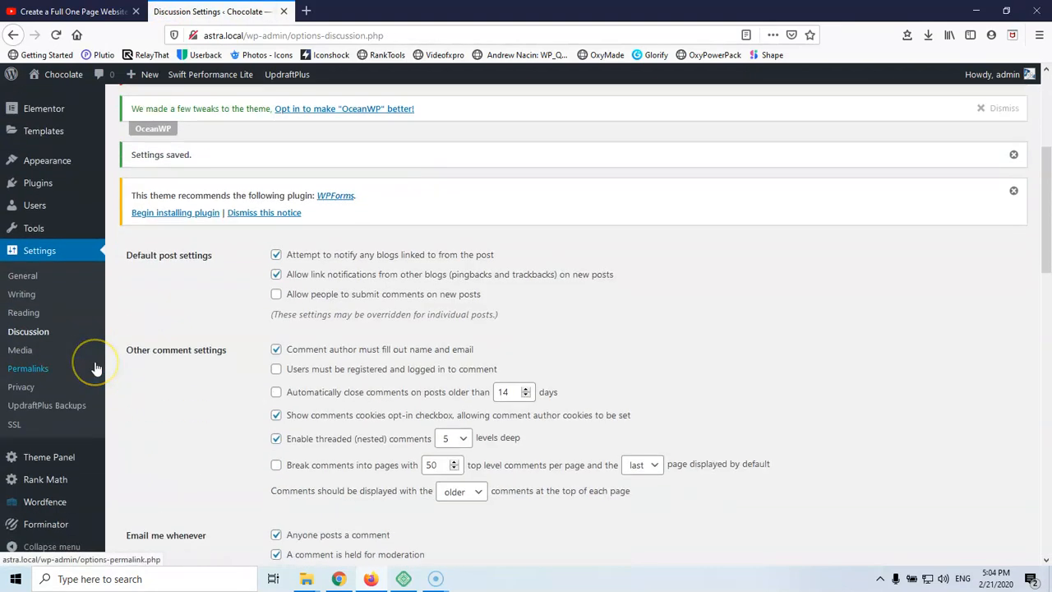
scroll(96, 368, down, 3)
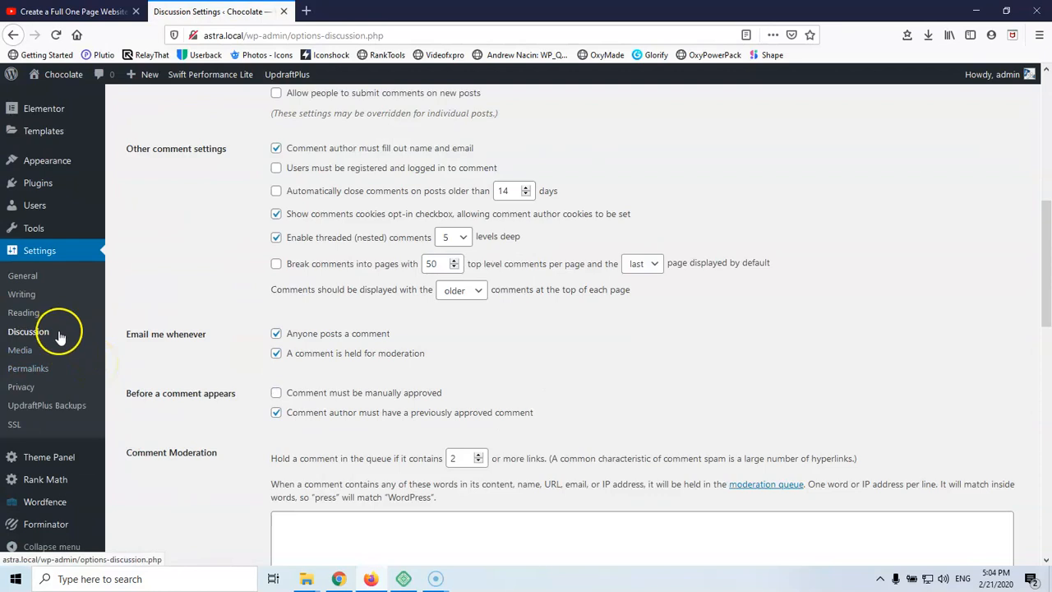
click(33, 370)
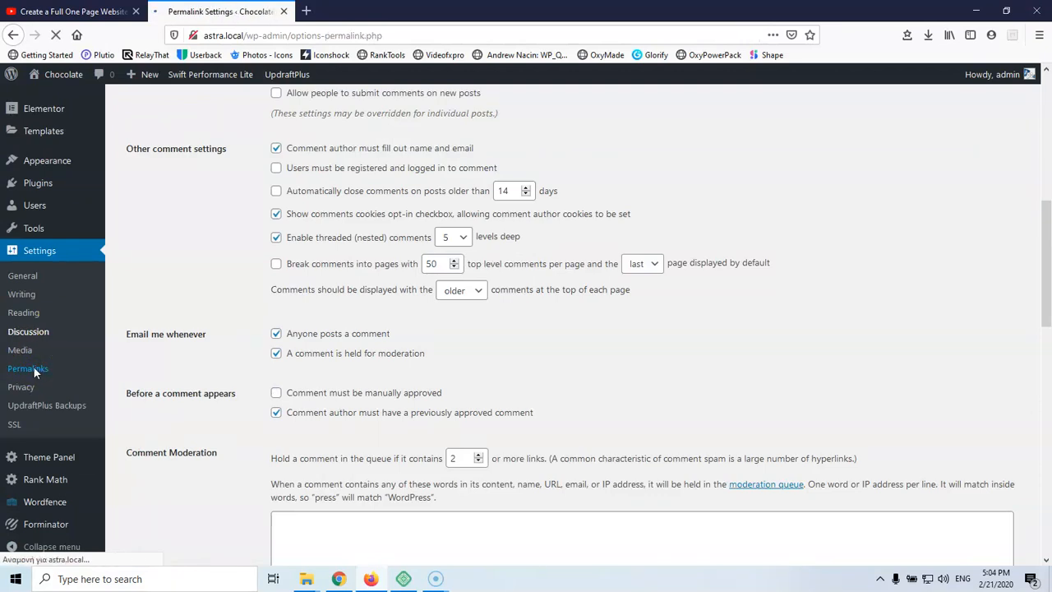
Switch permalinks to the Post name structure (/%postname%/) and save
scroll(206, 391, down, 4)
scroll(212, 386, down, 2)
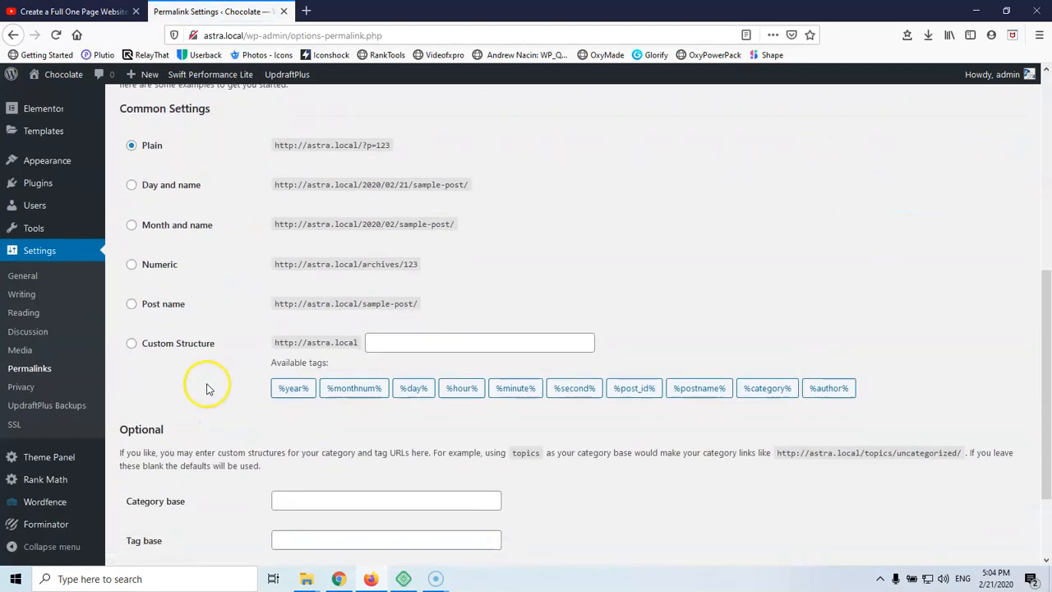
click(132, 304)
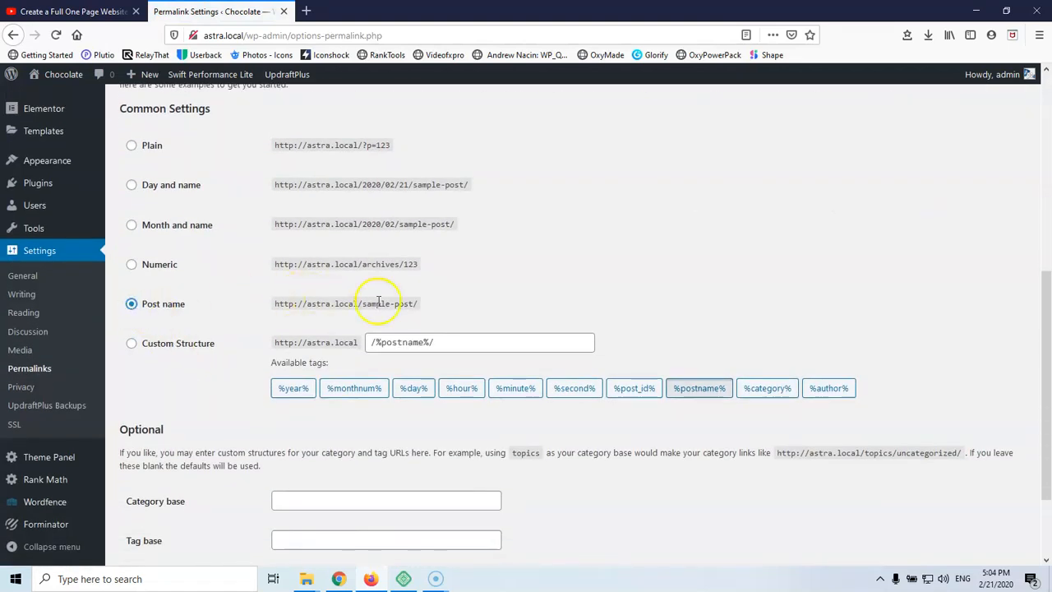
scroll(272, 312, down, 2)
click(152, 479)
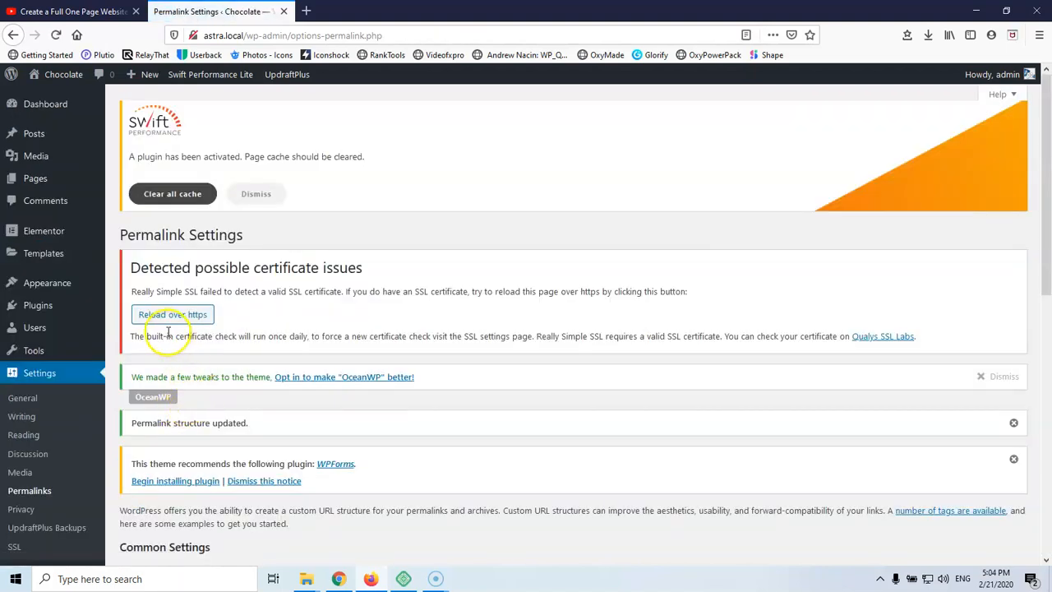
Dismiss the cache plugin, OceanWP, permalink-updated and WPForms notices
click(261, 195)
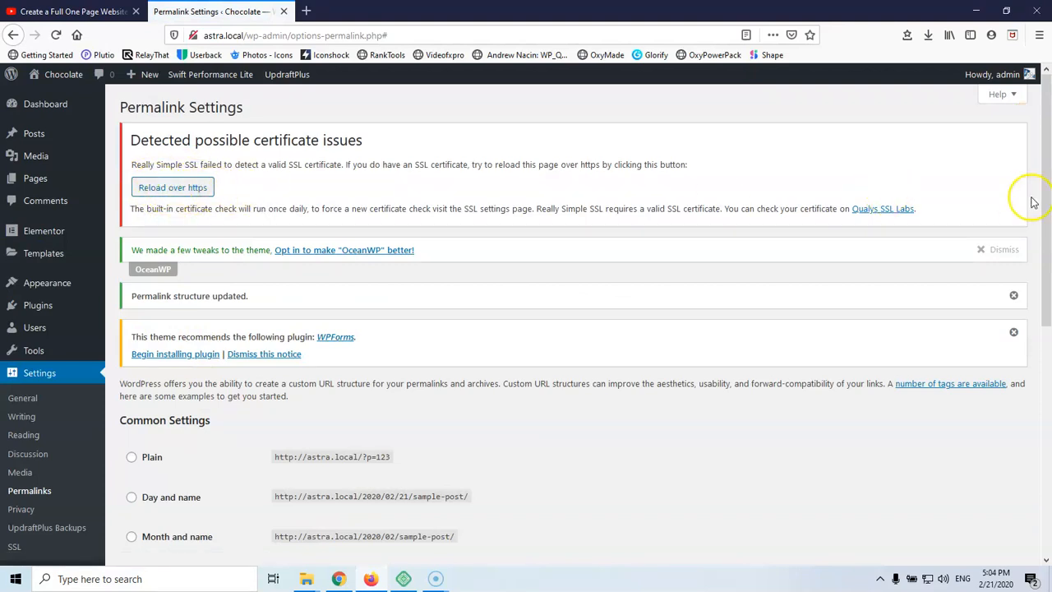
click(989, 250)
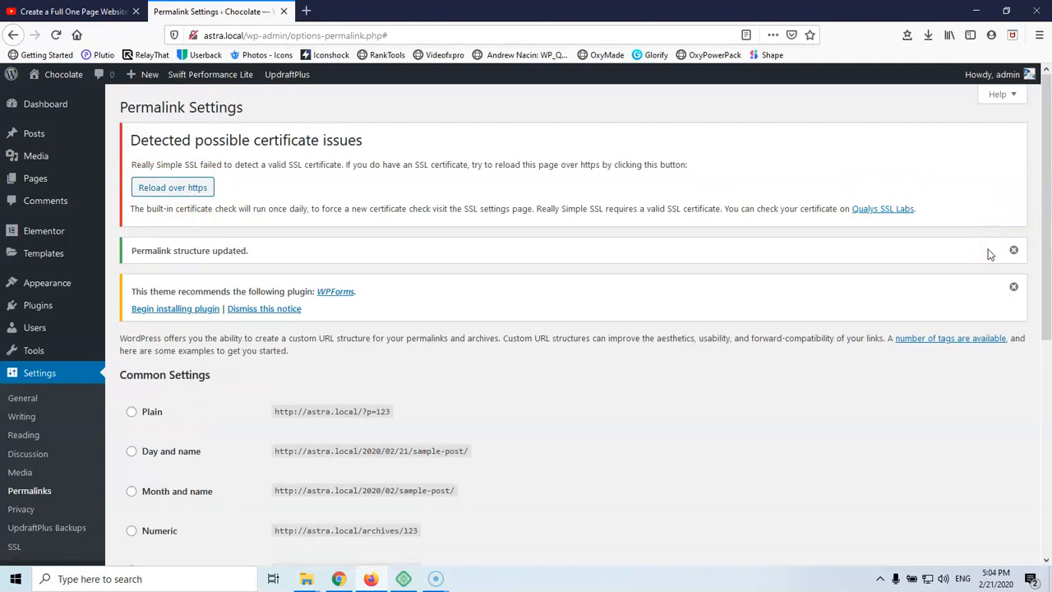
click(1012, 250)
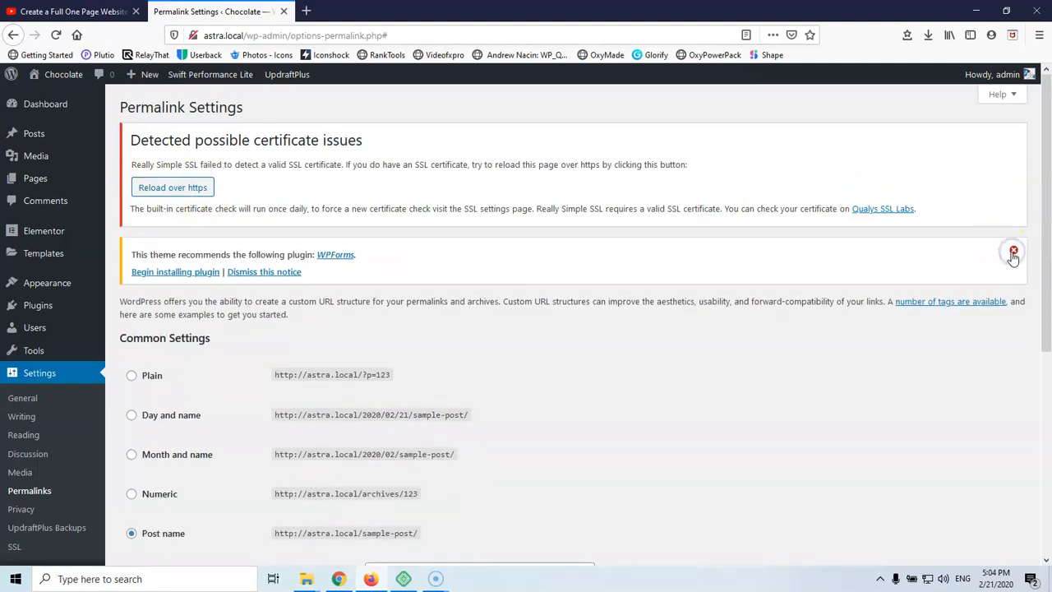
click(278, 273)
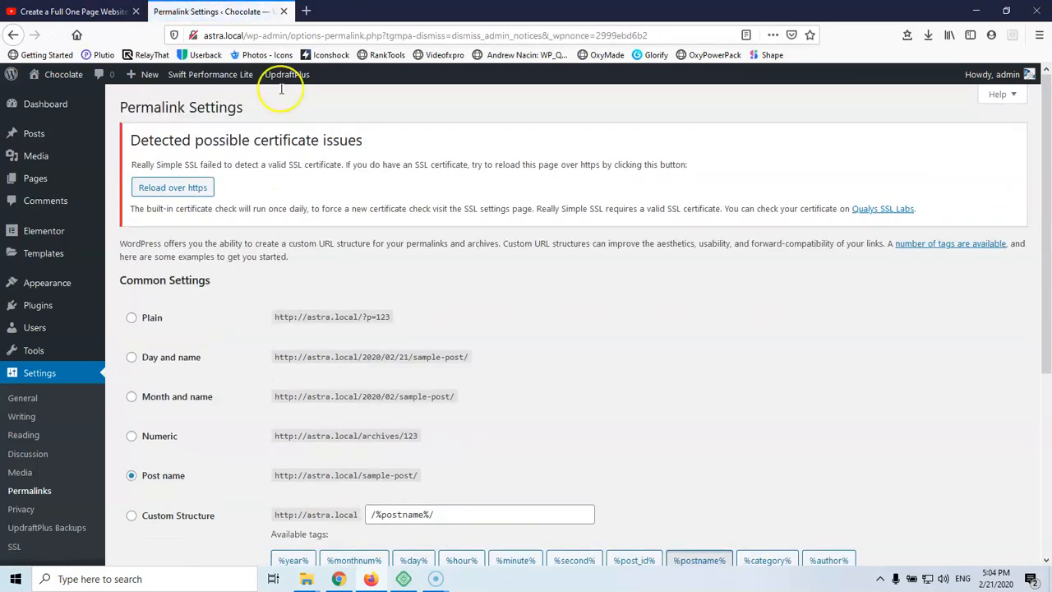
View the live Chocolate front page in a new tab, then return to Permalink Settings
mouse_move(54, 76)
right_click(58, 98)
click(87, 106)
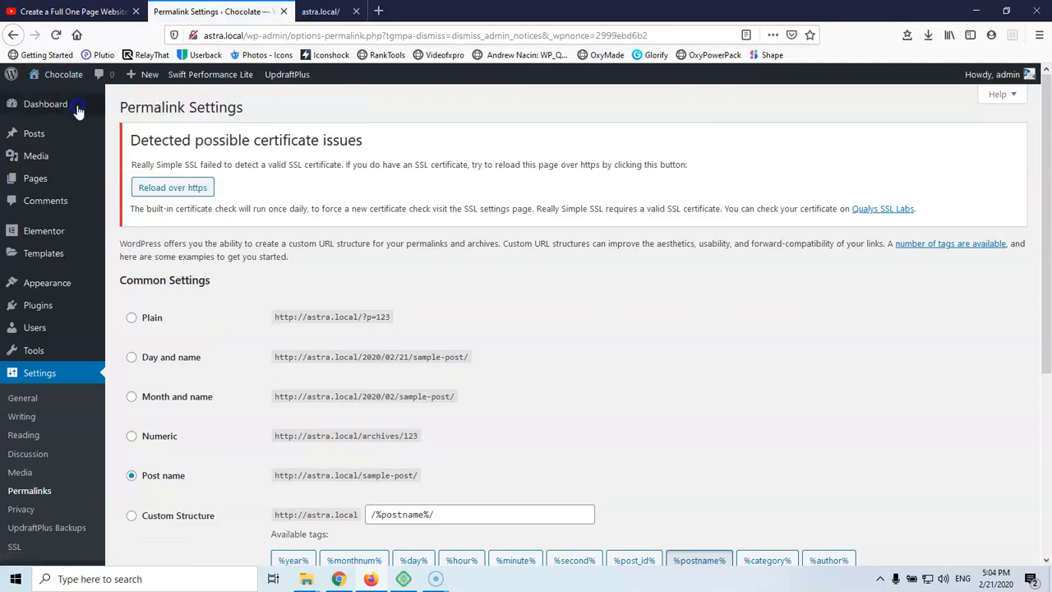
click(382, 15)
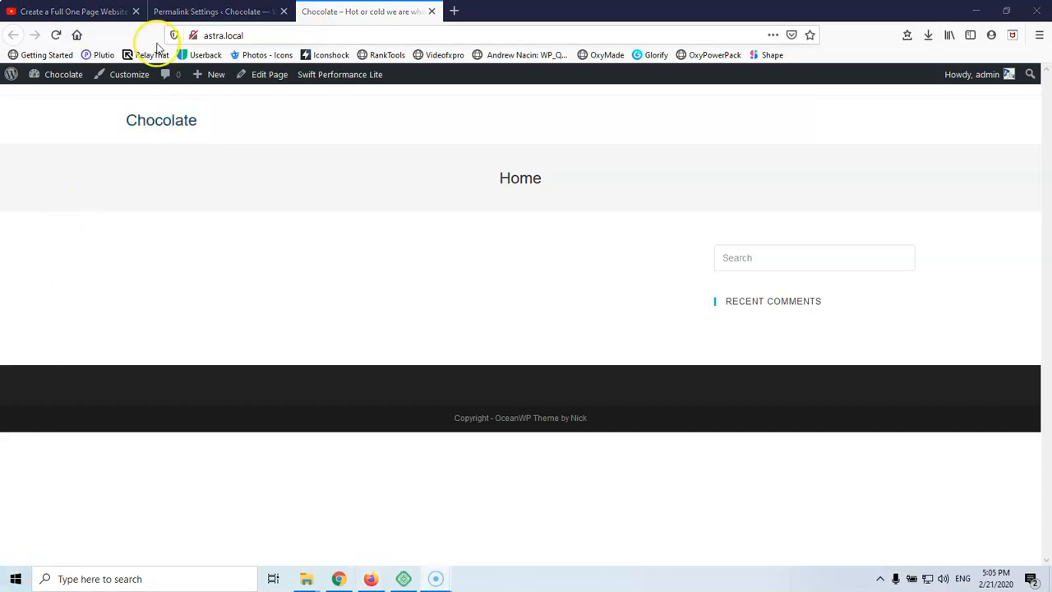
click(200, 10)
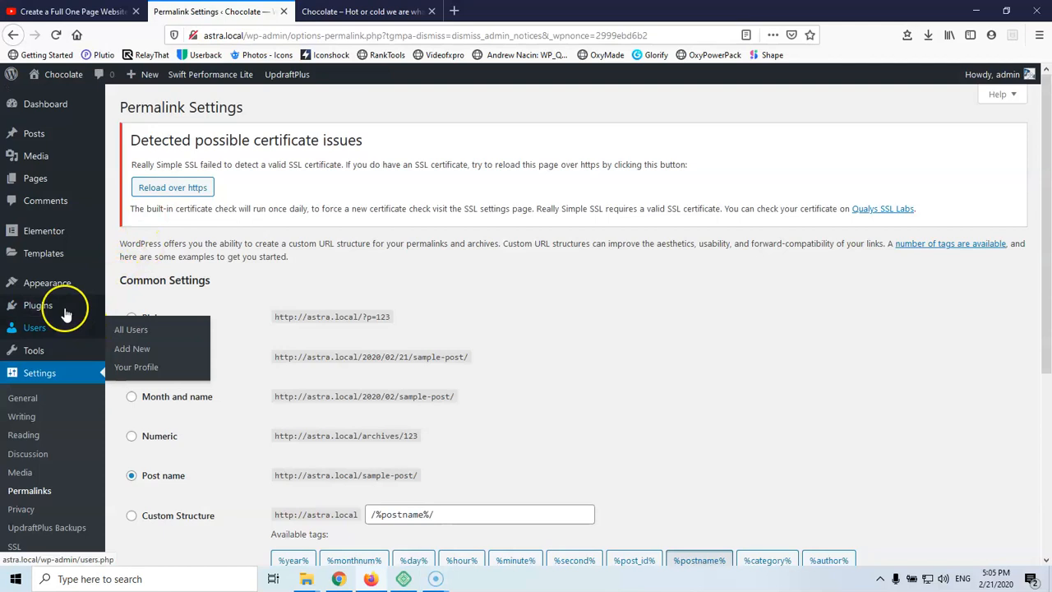
In Appearance > Menus, create a menu named 'Main', tick the Main location, and save
mouse_move(56, 310)
mouse_move(55, 287)
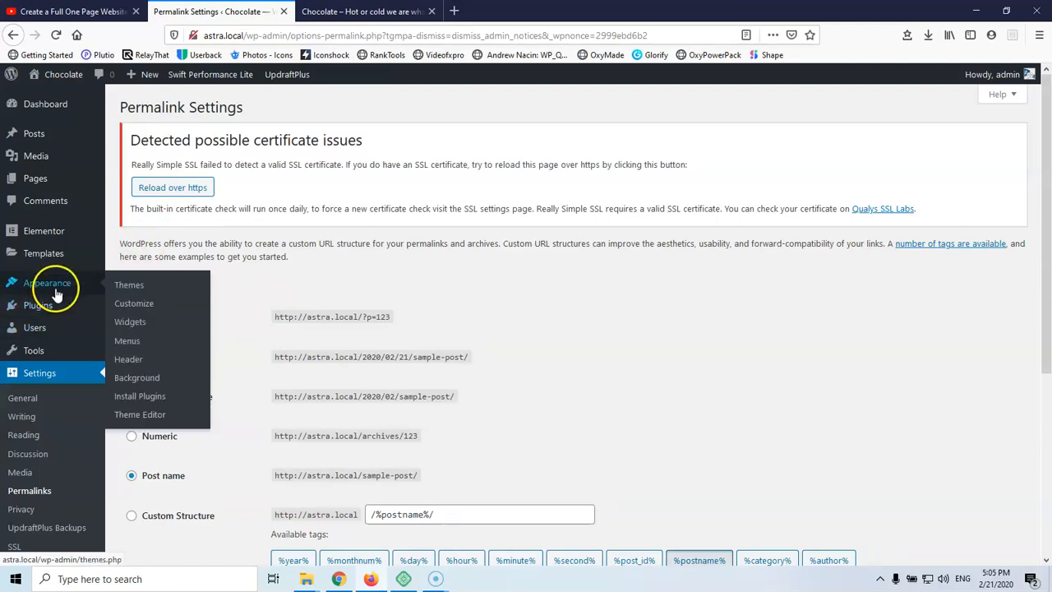
click(129, 342)
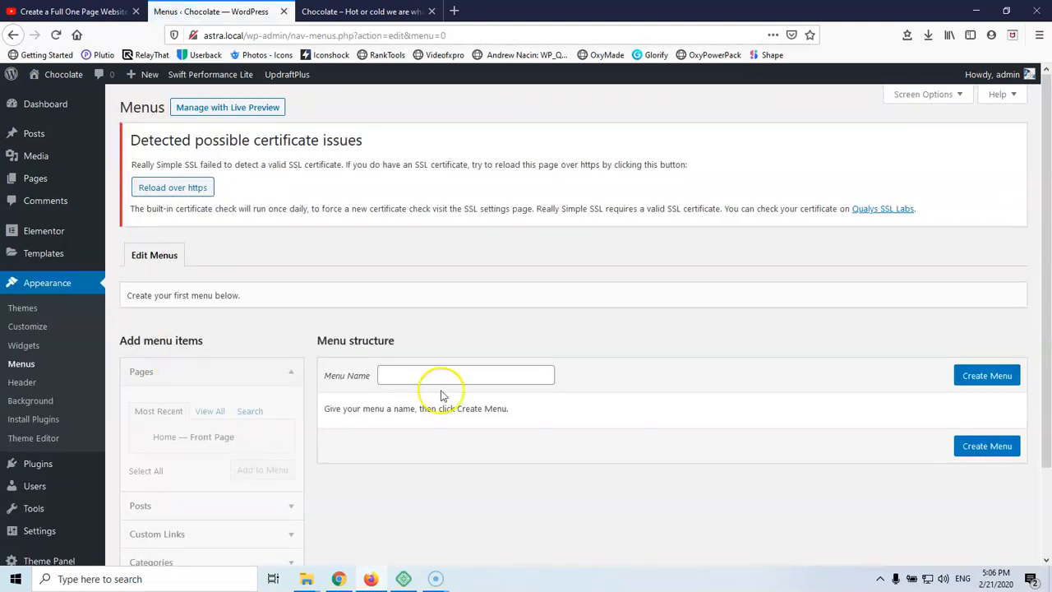
click(431, 371)
text(Main)
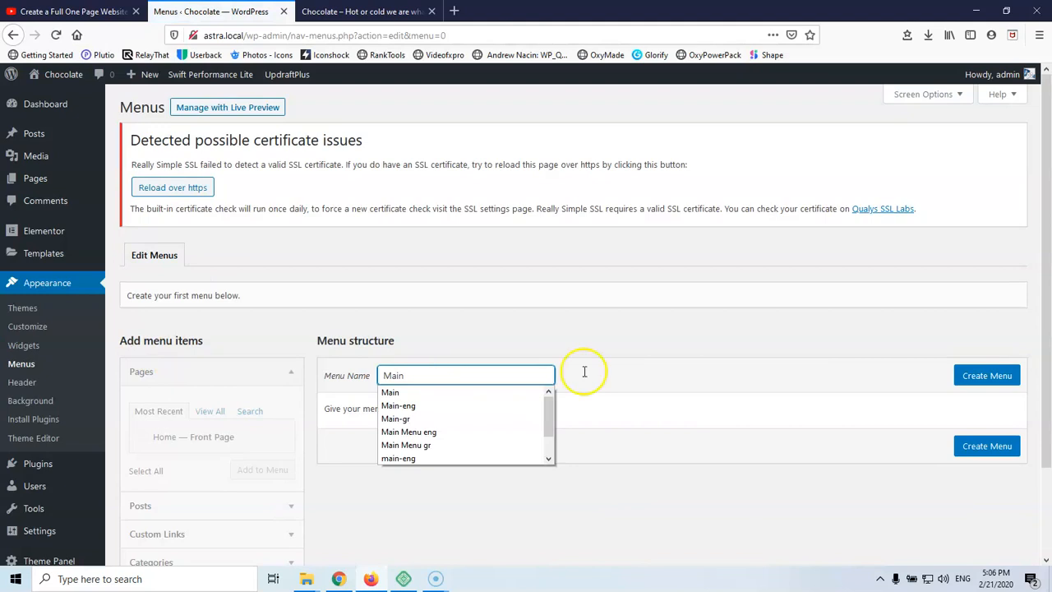
click(990, 376)
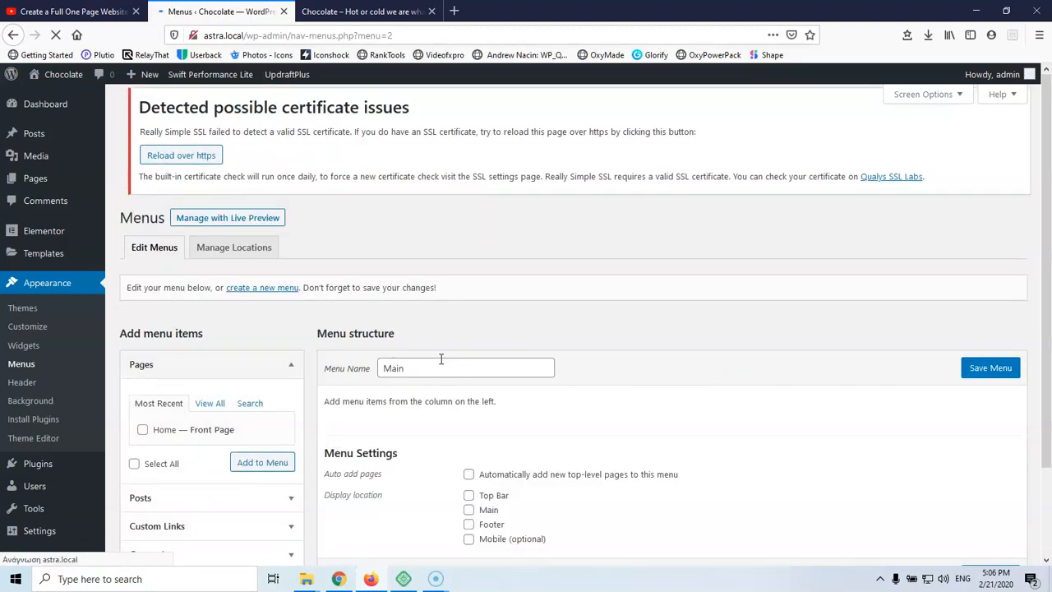
scroll(433, 318, down, 2)
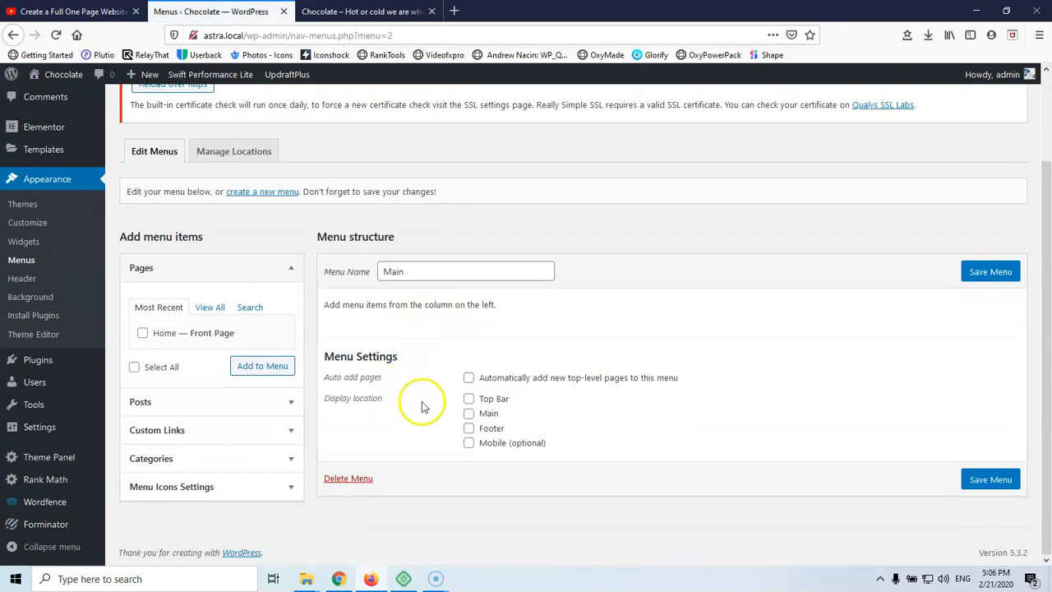
click(469, 414)
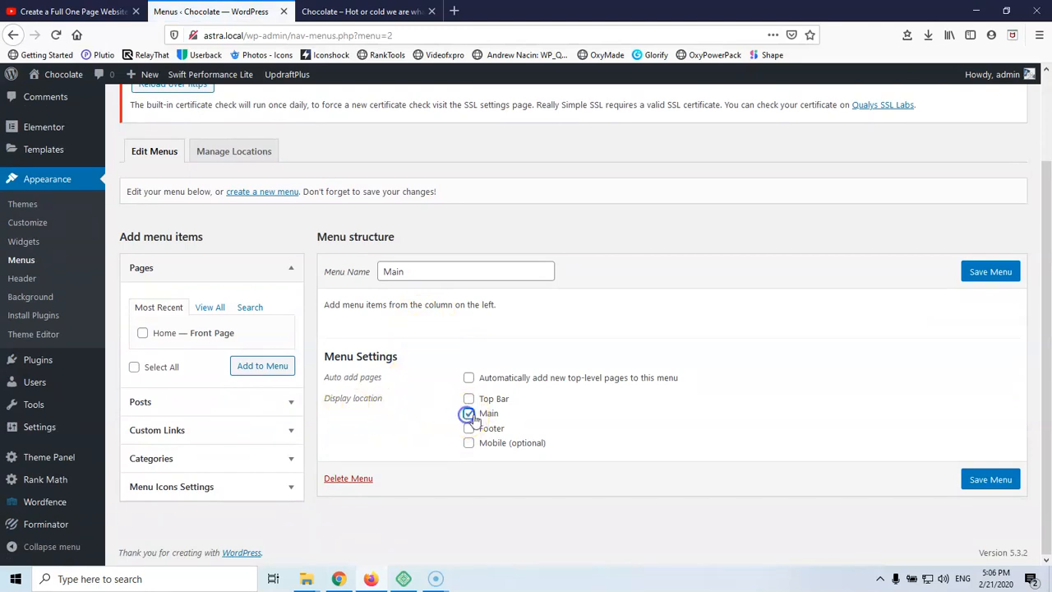
click(990, 272)
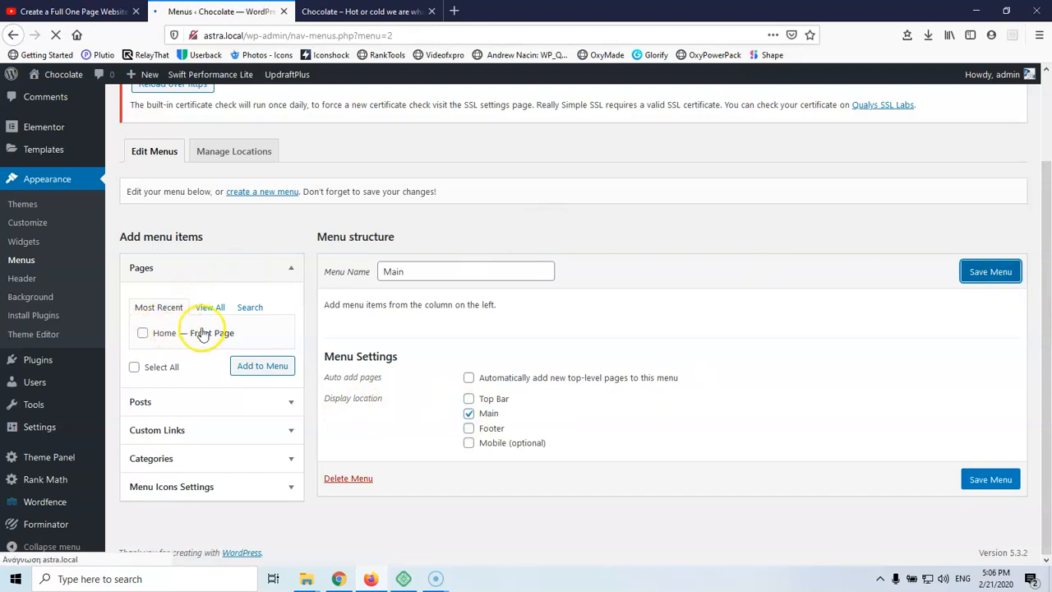
scroll(212, 317, down, 3)
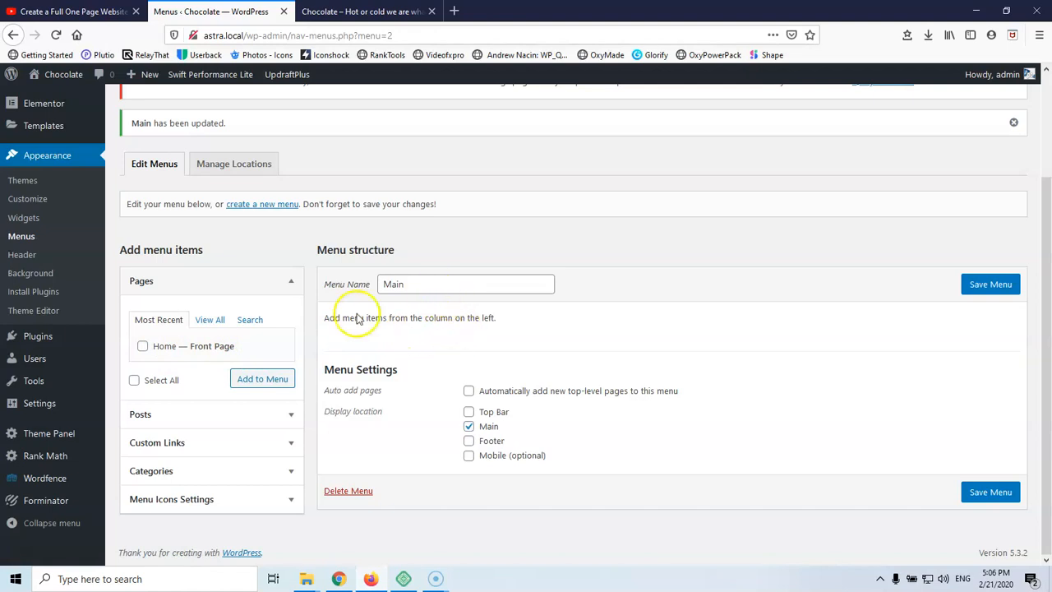
Add '#' custom links titled Services and About Us to the Main menu
click(167, 444)
click(144, 380)
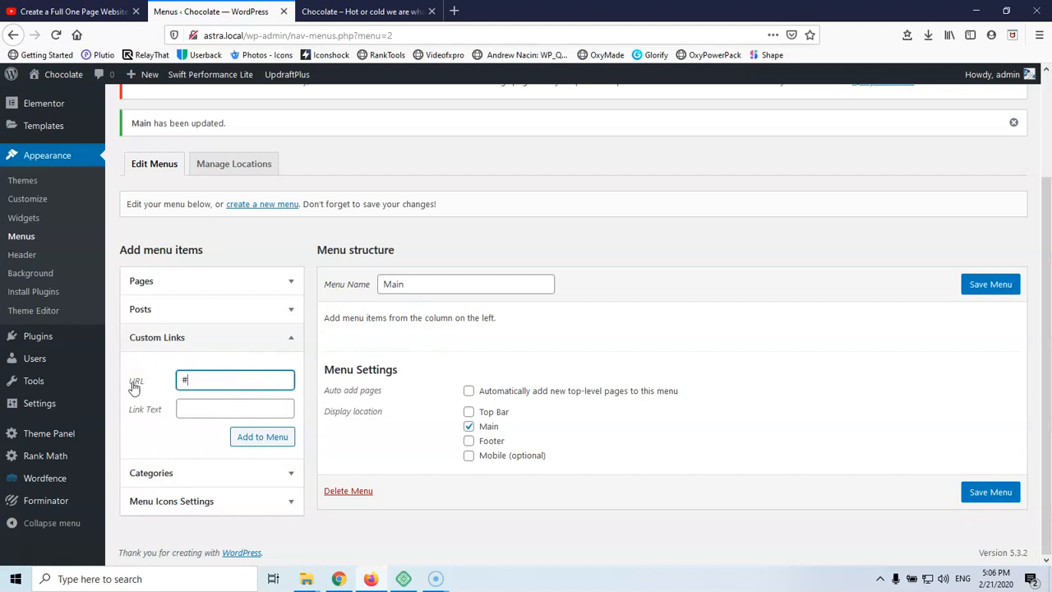
click(227, 408)
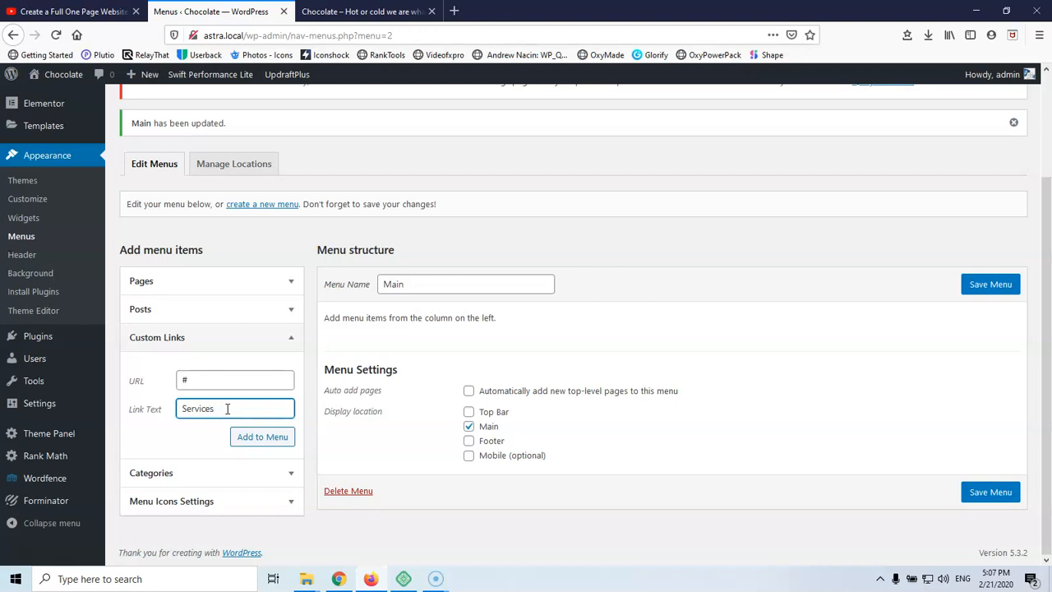
click(249, 445)
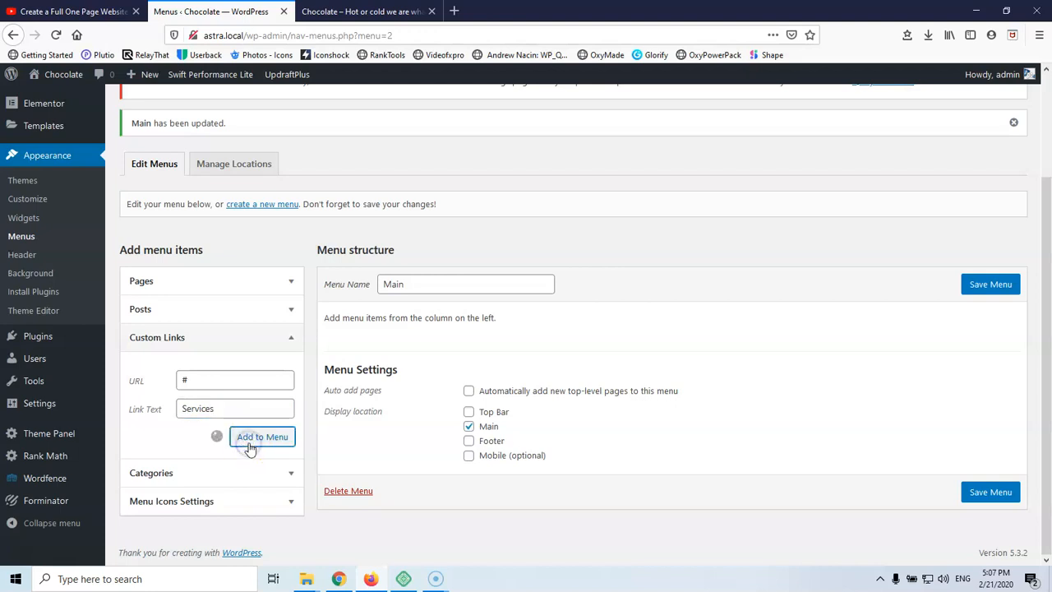
click(245, 443)
click(220, 383)
click(220, 381)
text(#)
key(Tab)
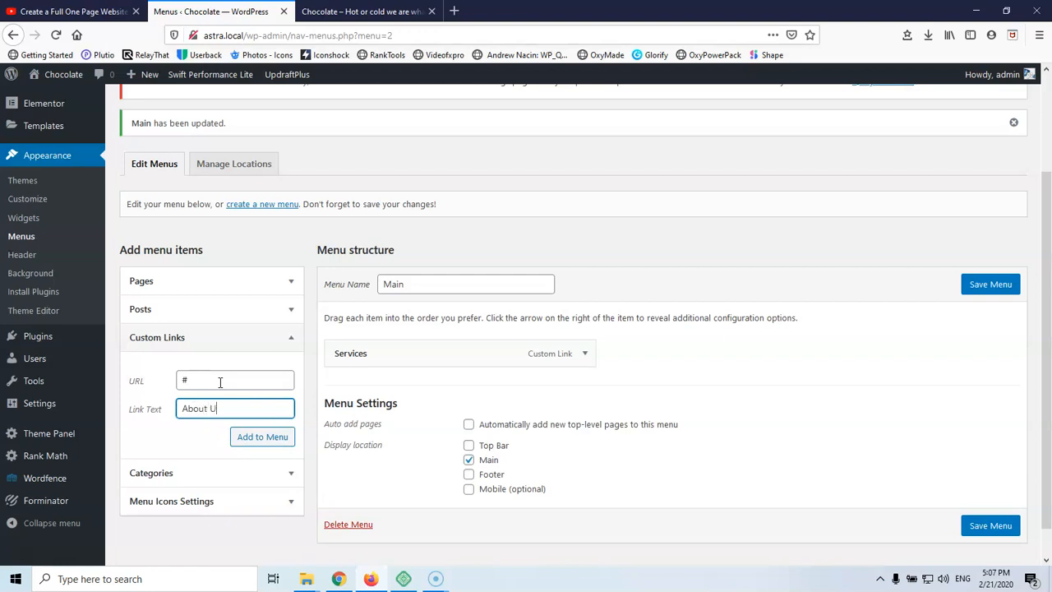
text(About Us)
click(256, 439)
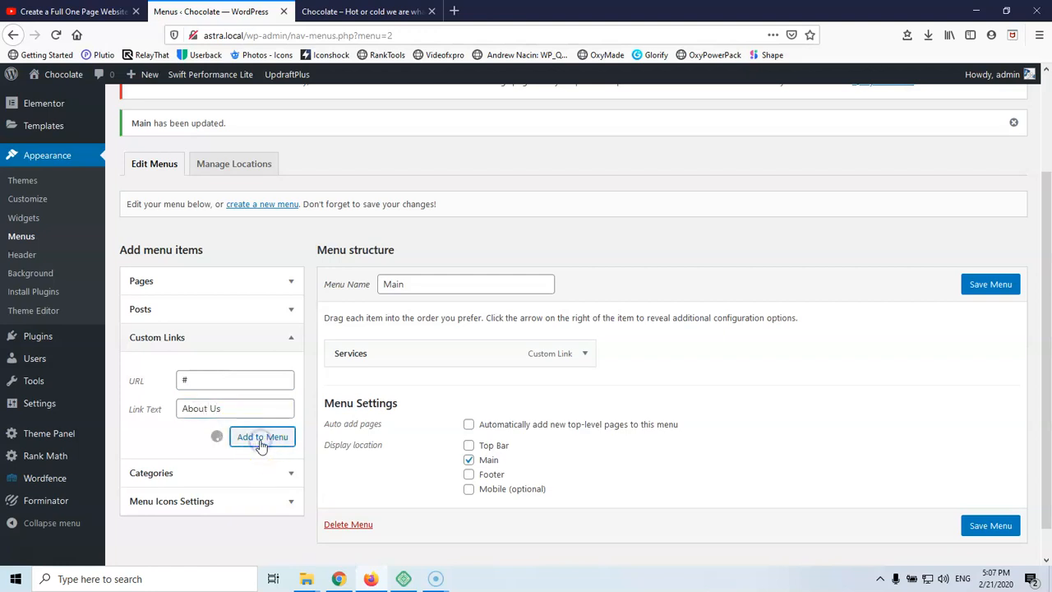
Add a '#' Contact link, nest About Us under Services, and save the menu
click(209, 383)
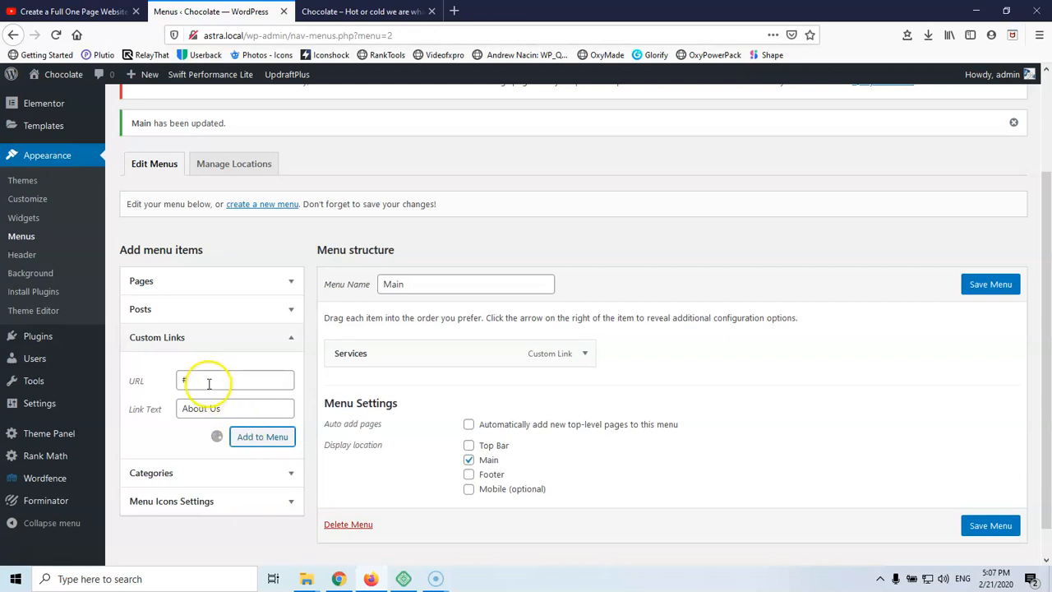
click(208, 383)
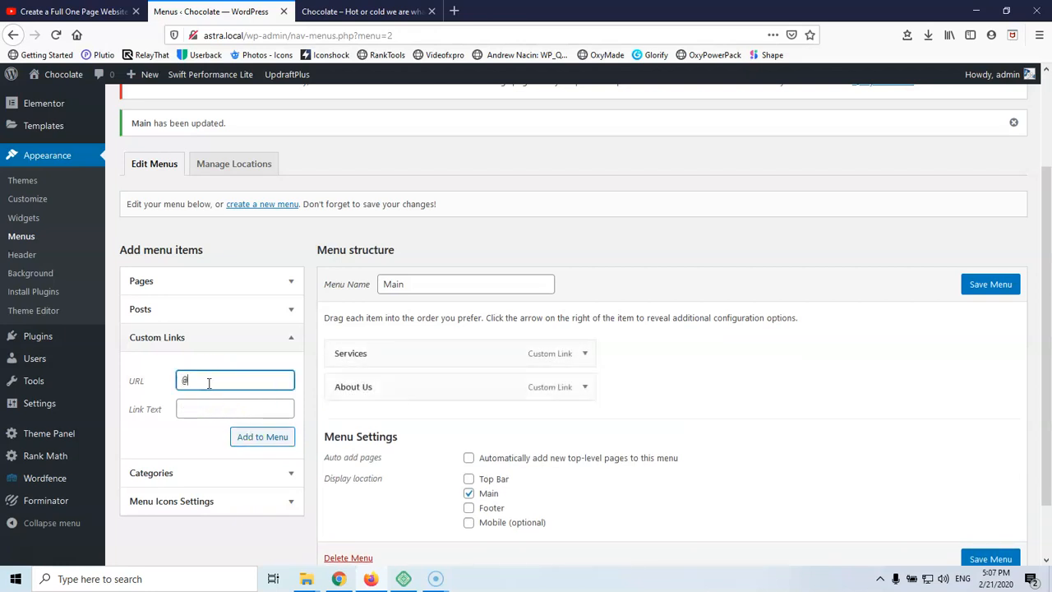
text(#)
click(191, 410)
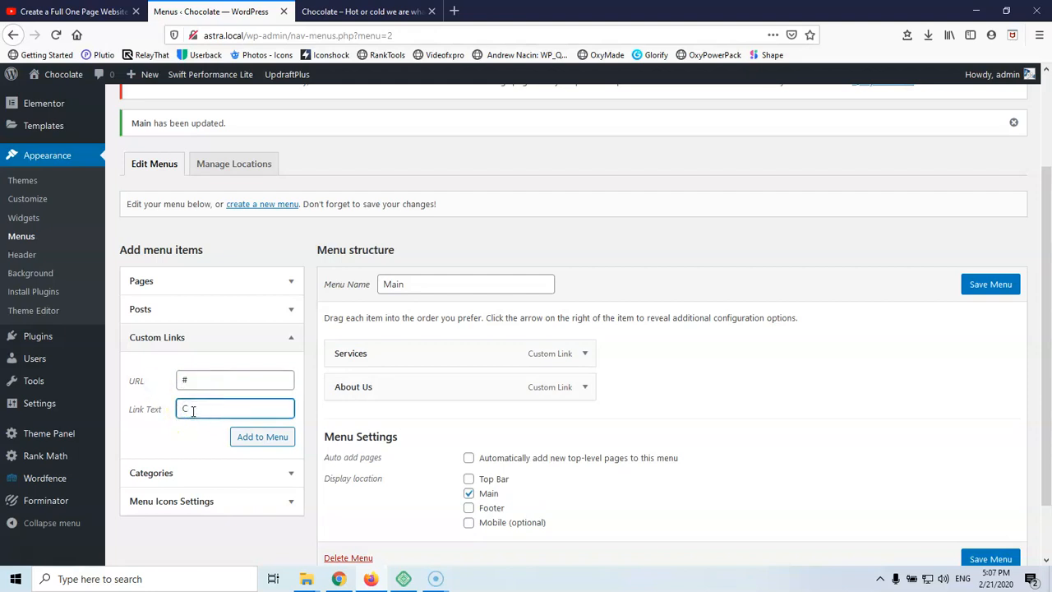
text(Contact)
click(248, 437)
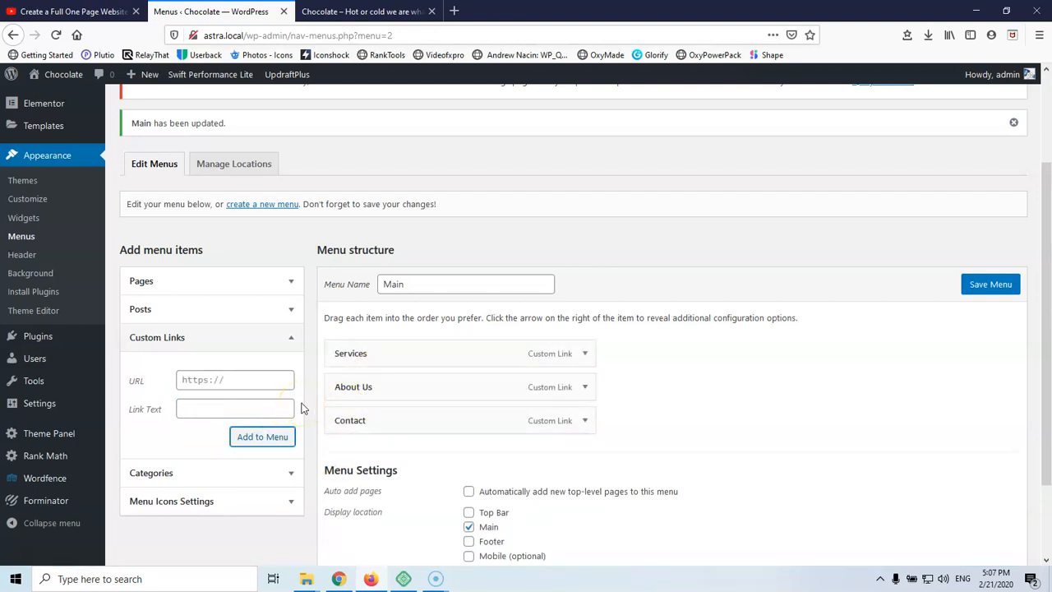
mouse_move(370, 386)
mouse_down()
mouse_move(397, 383)
mouse_move(364, 400)
mouse_up()
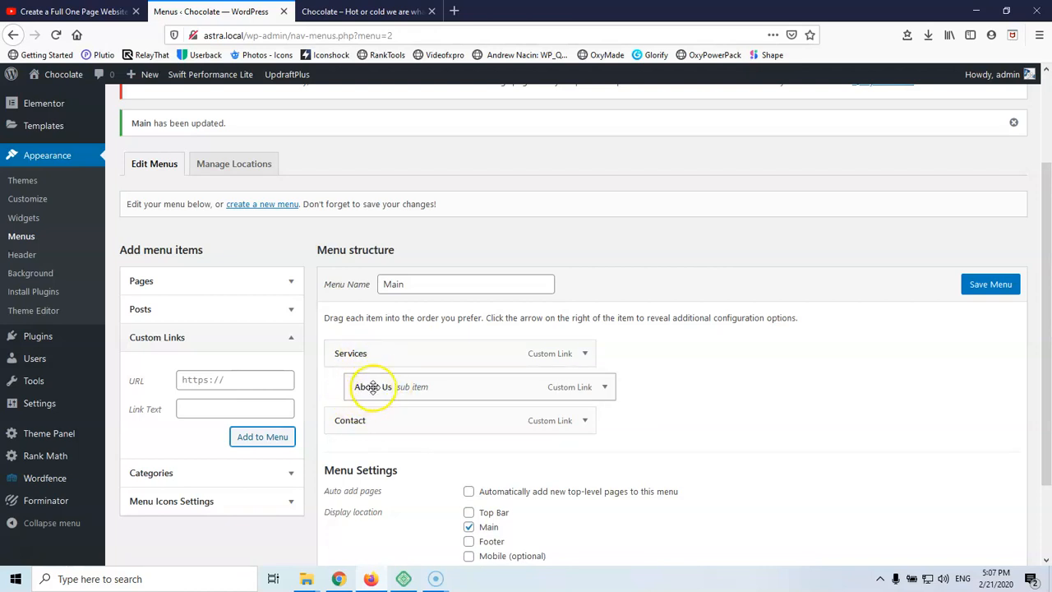
click(353, 353)
click(995, 285)
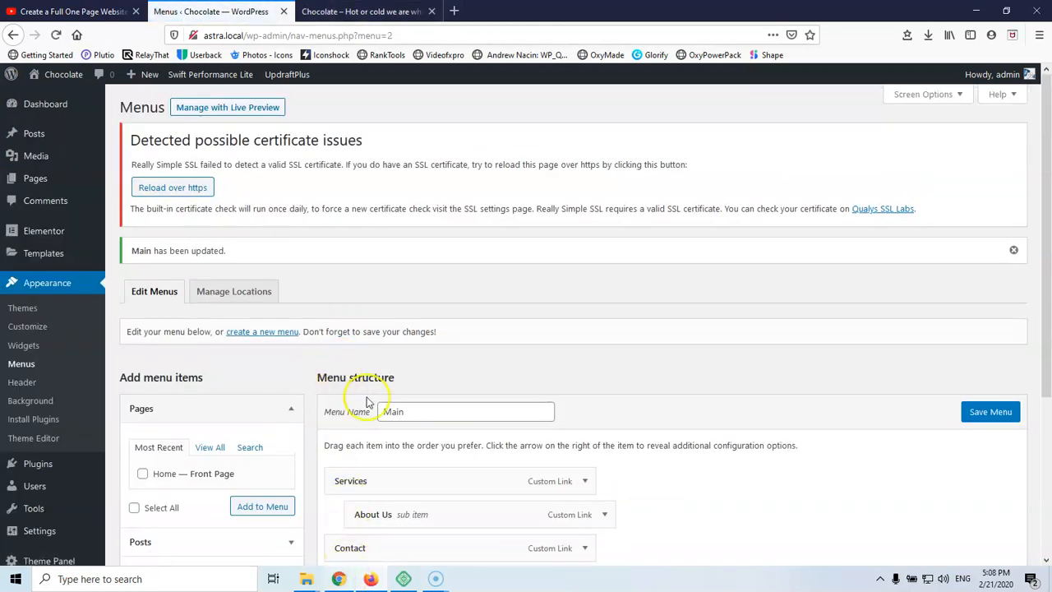
click(362, 11)
Reload the site's front page to check whether the new menu shows
click(76, 35)
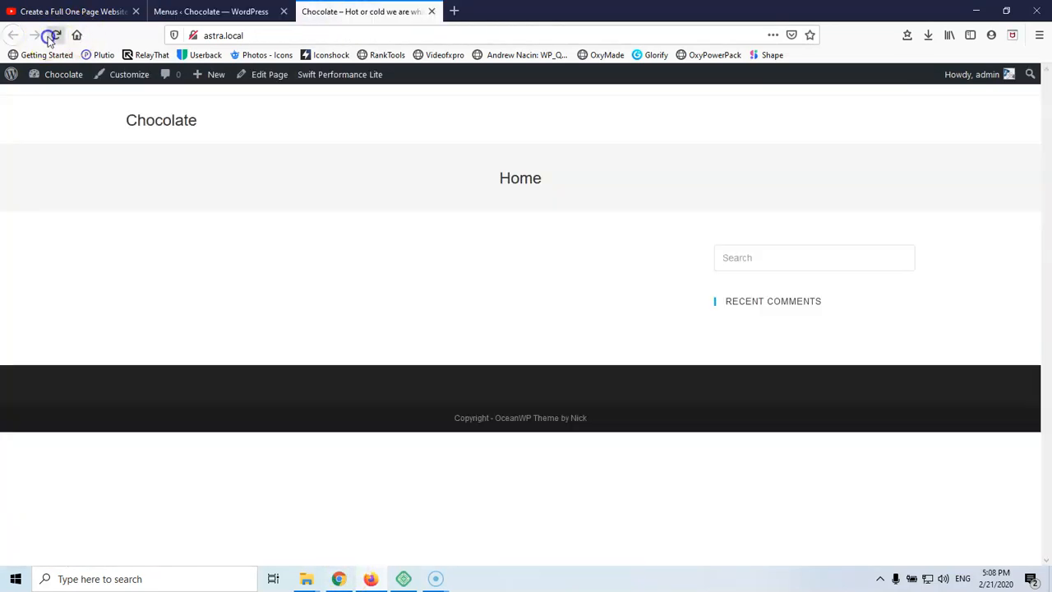
click(263, 12)
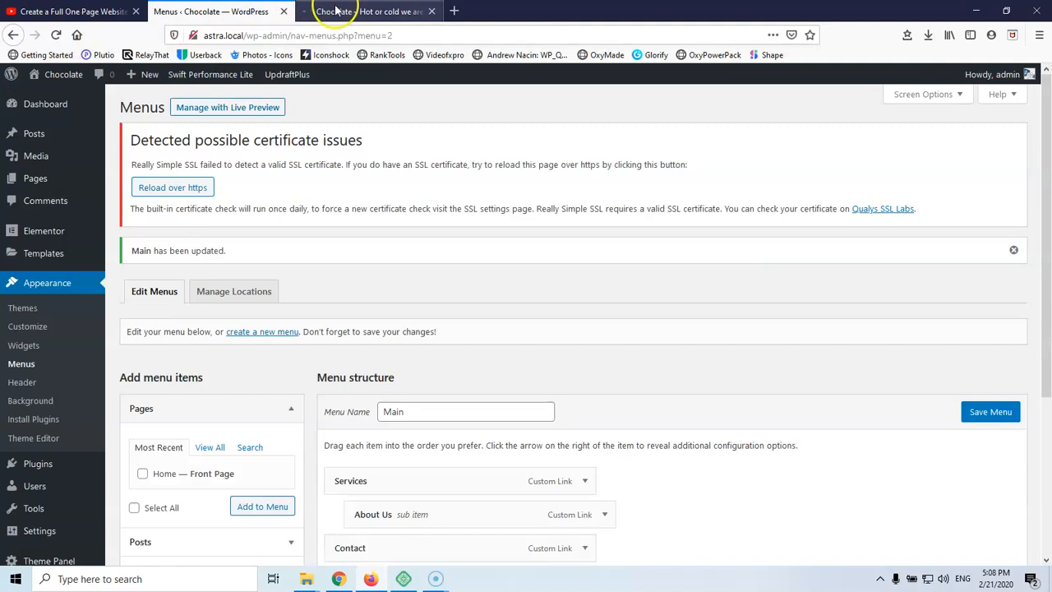
click(335, 10)
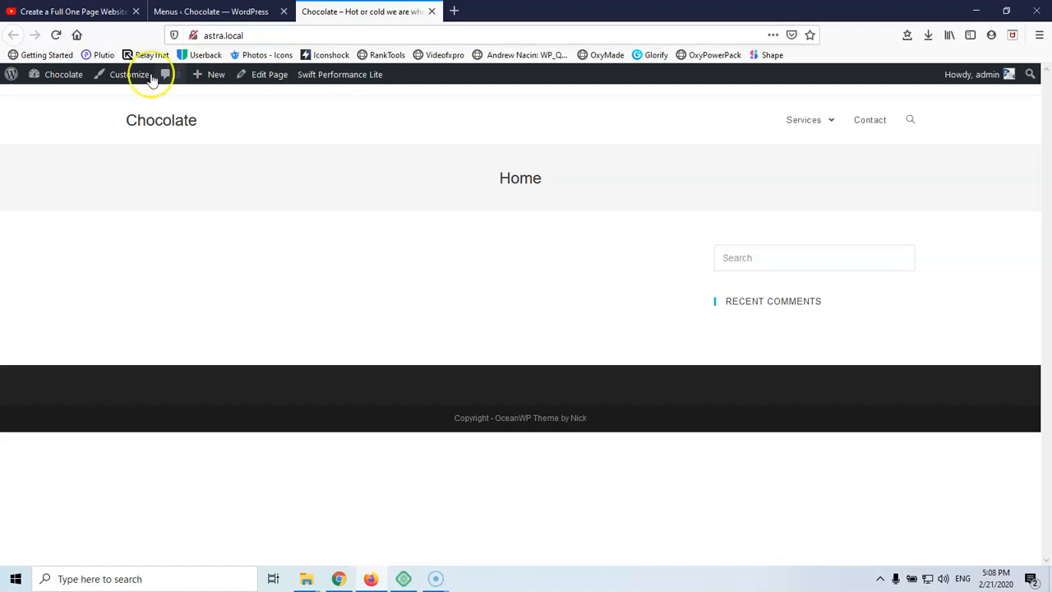
click(56, 35)
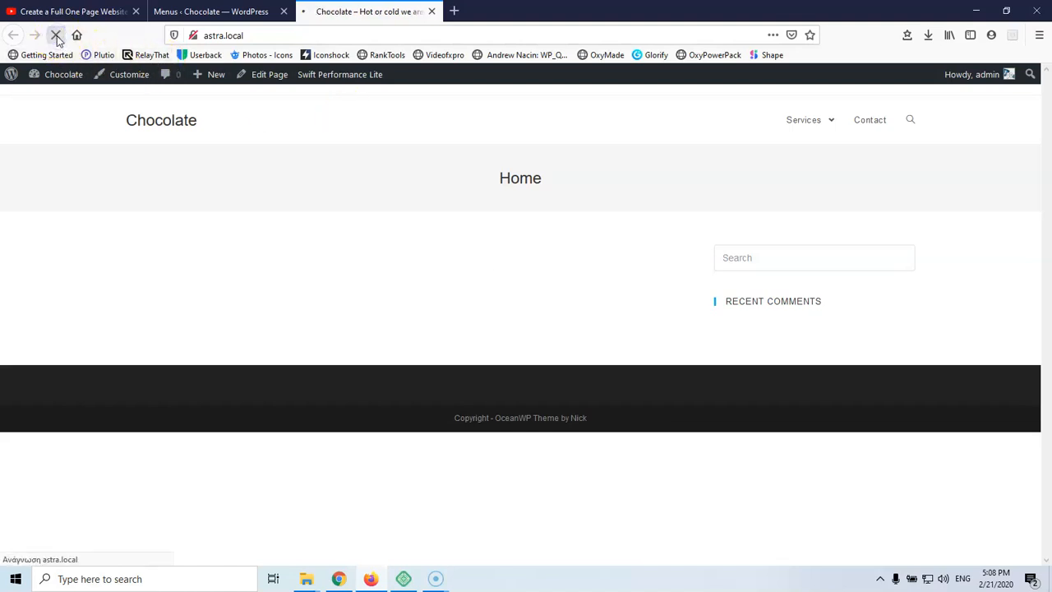
Save the Main menu again, recheck the front page, and return to the menu editor
click(212, 12)
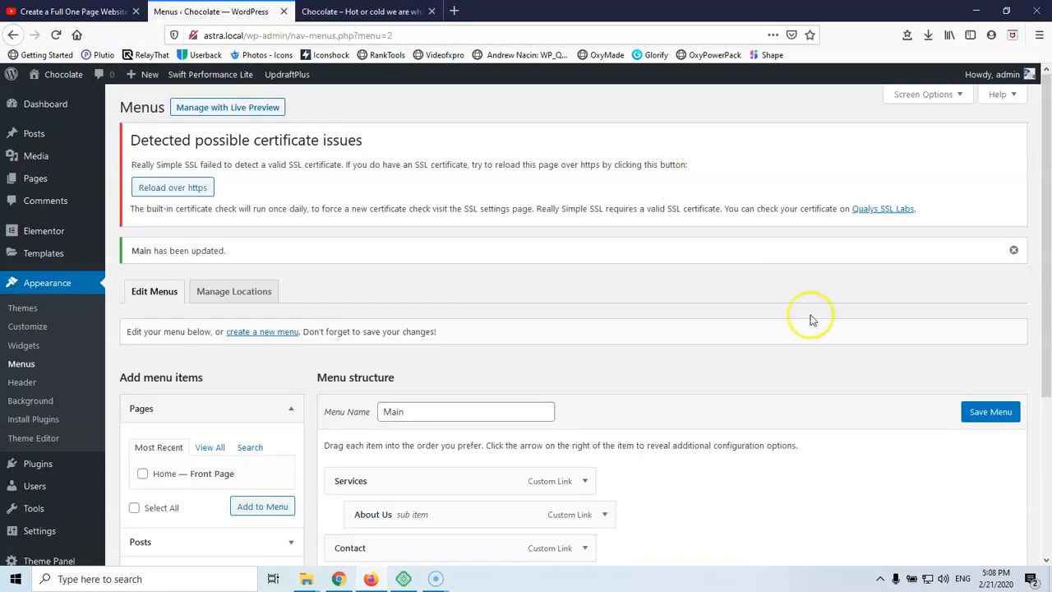
click(991, 412)
scroll(582, 326, down, 3)
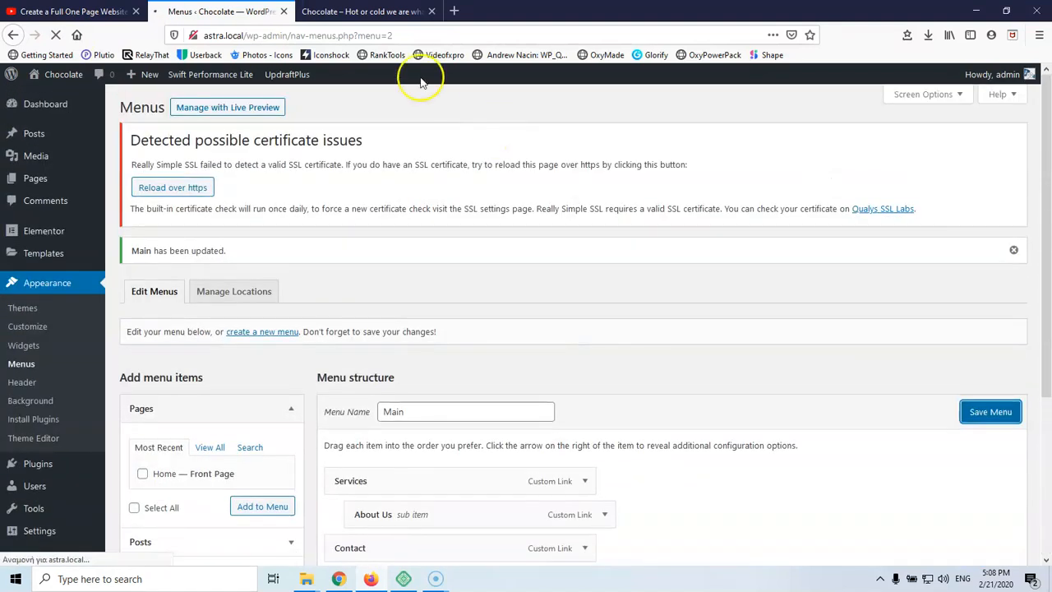
click(378, 13)
mouse_move(814, 122)
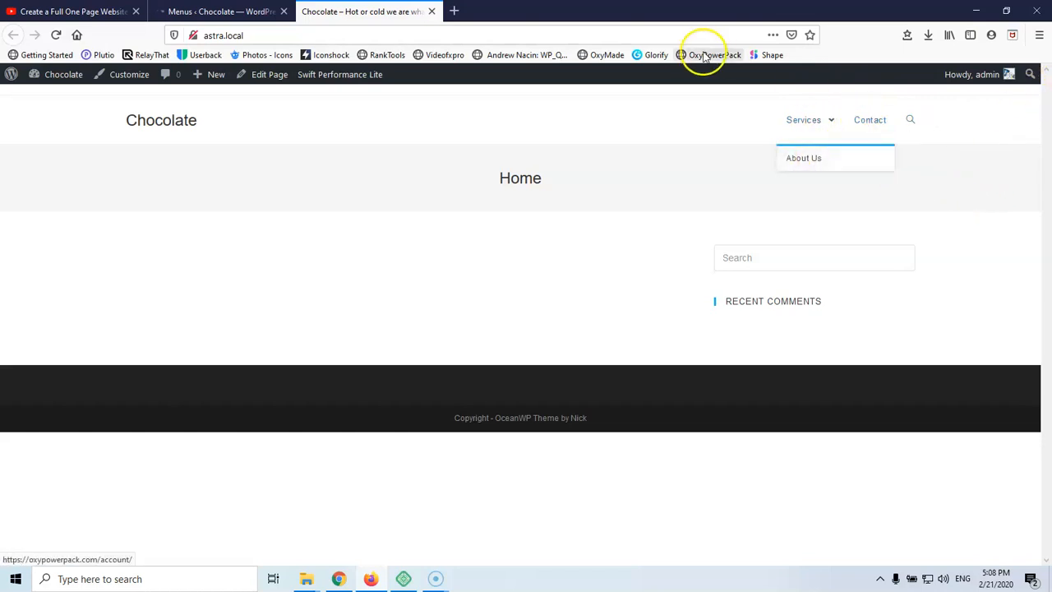
click(241, 12)
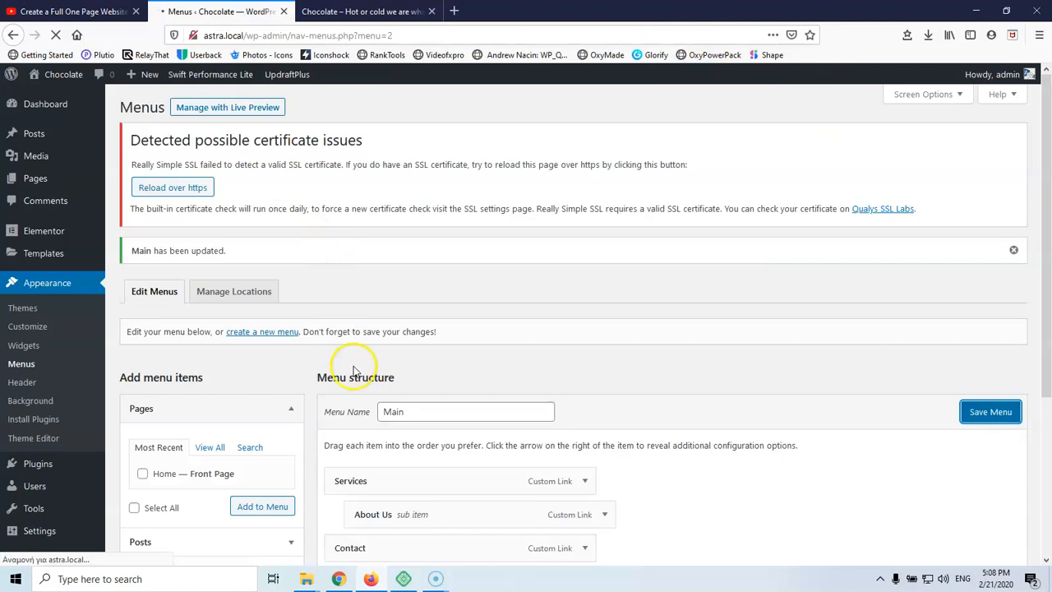
Drag About Us out of Services to the menu's top level and save the Main menu
scroll(349, 361, down, 3)
mouse_move(362, 313)
mouse_down()
mouse_move(345, 312)
mouse_move(354, 316)
mouse_up()
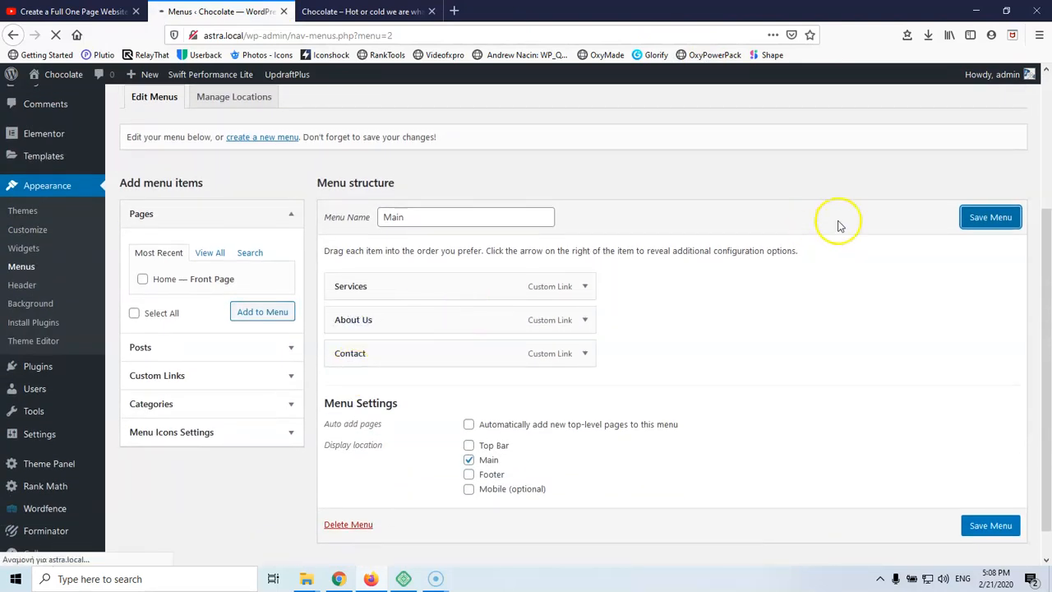
click(993, 218)
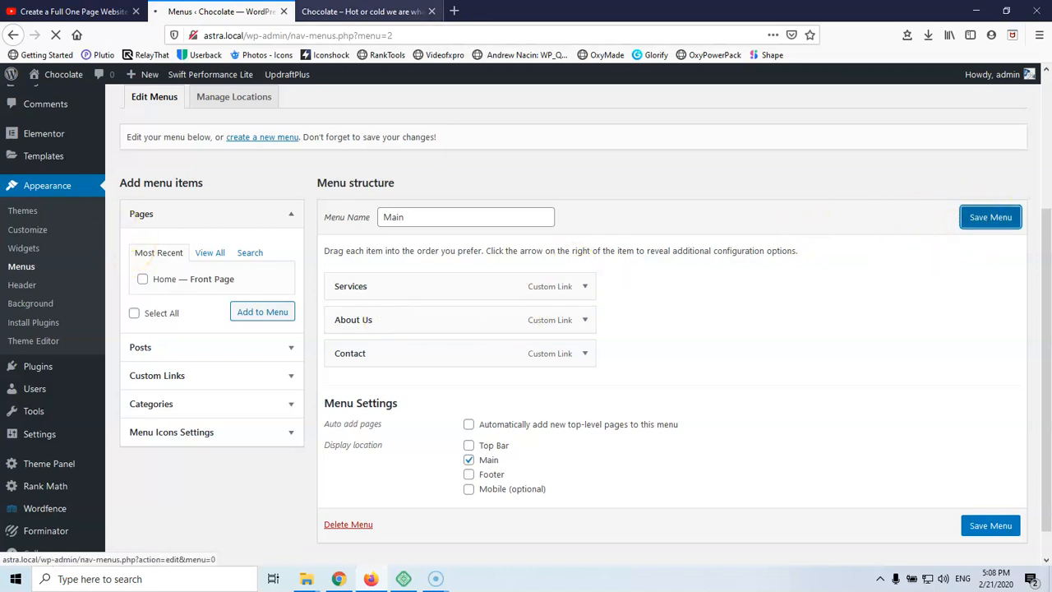
Open the site Customizer from the admin bar in a new browser tab
click(391, 14)
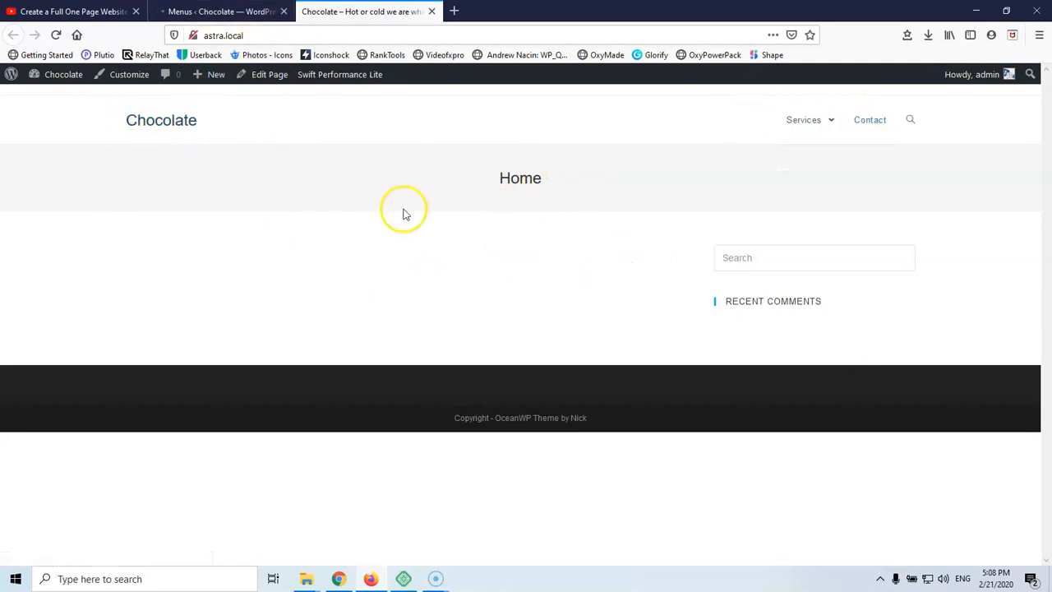
right_click(117, 82)
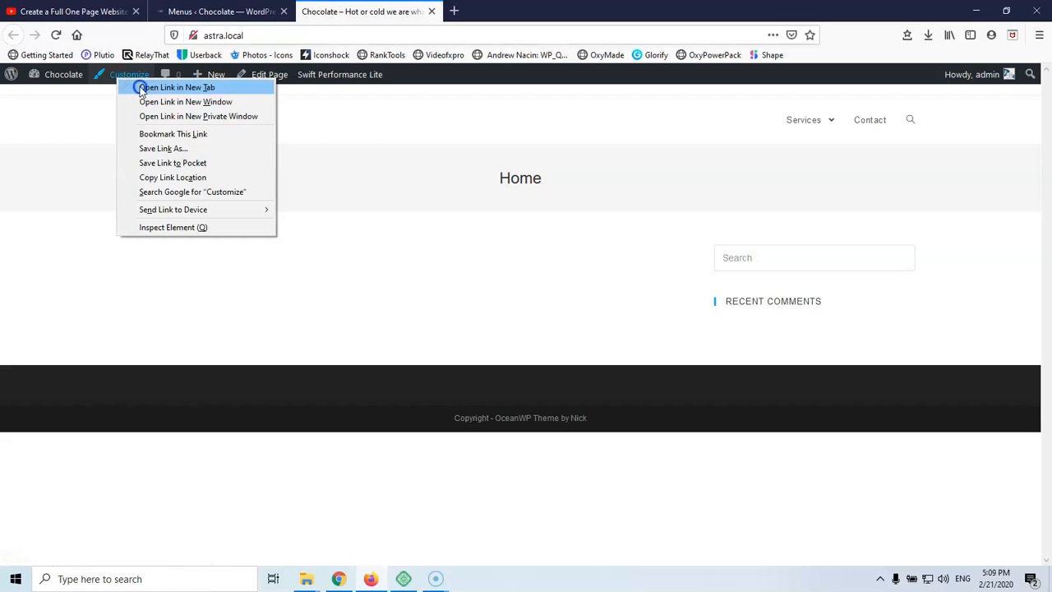
click(177, 87)
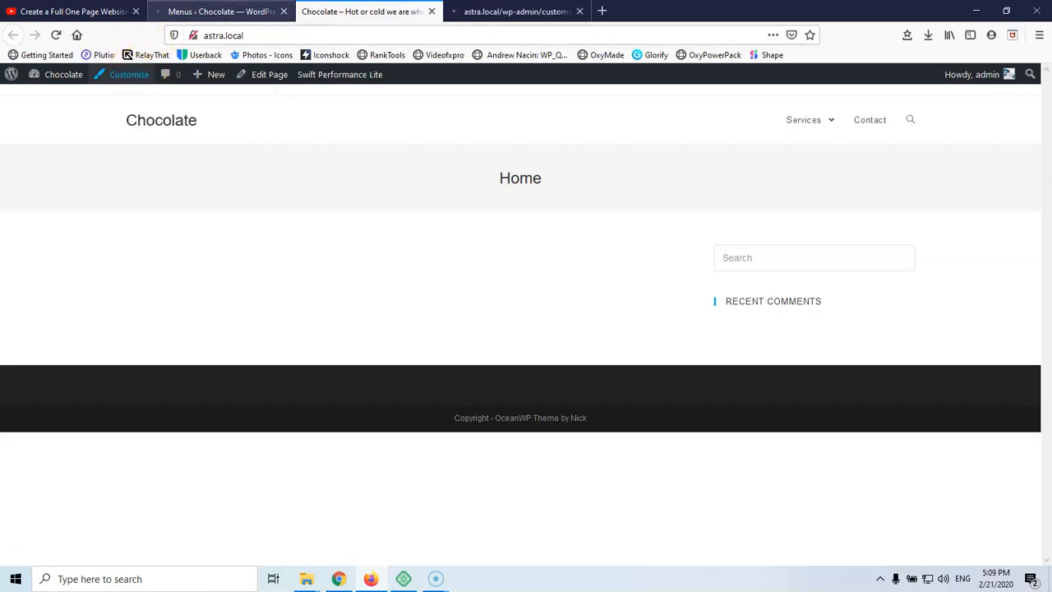
click(222, 12)
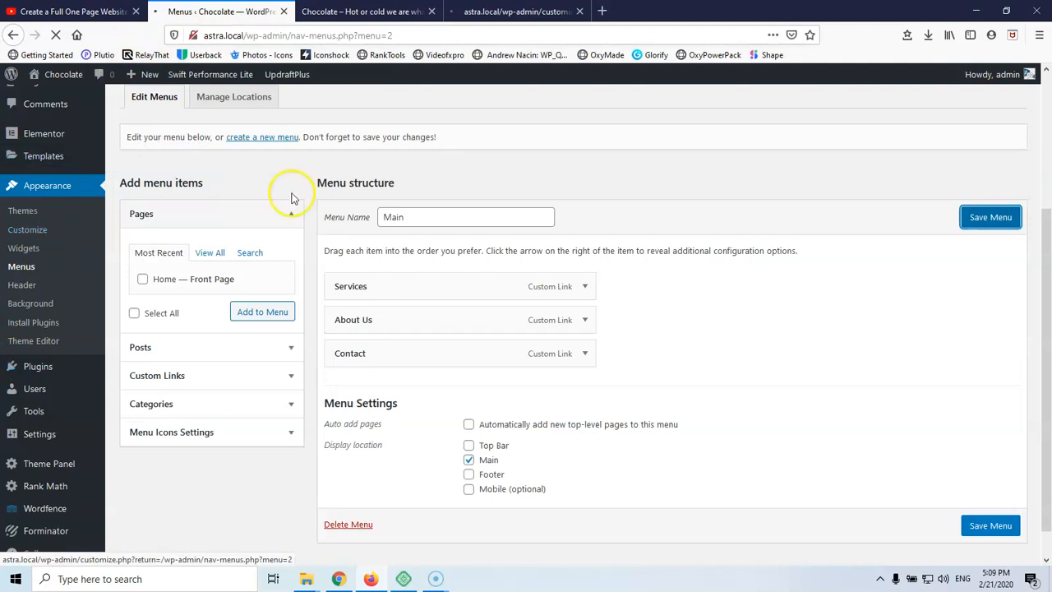
mouse_move(72, 77)
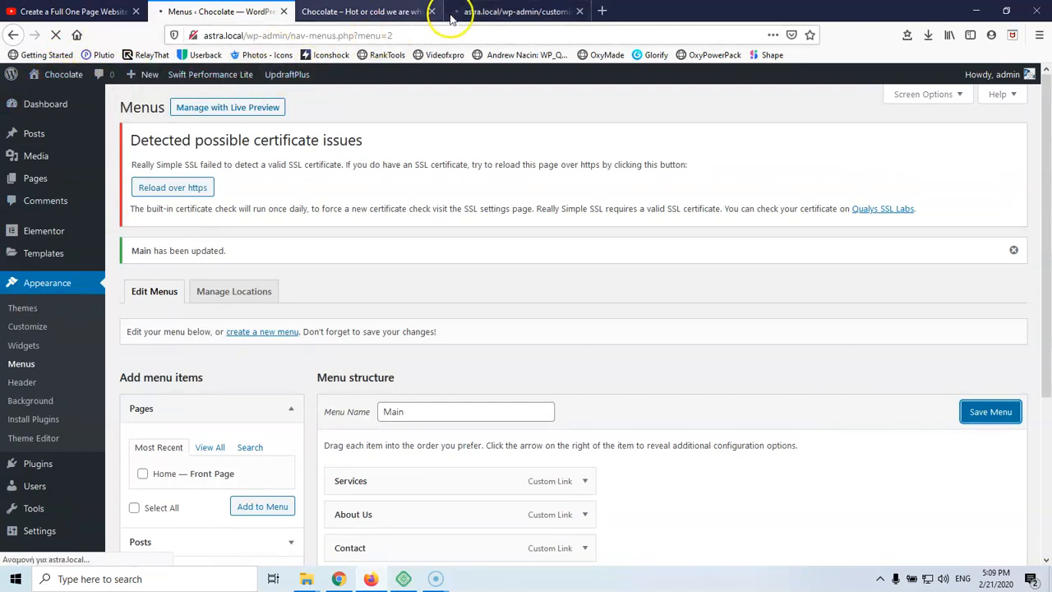
click(348, 10)
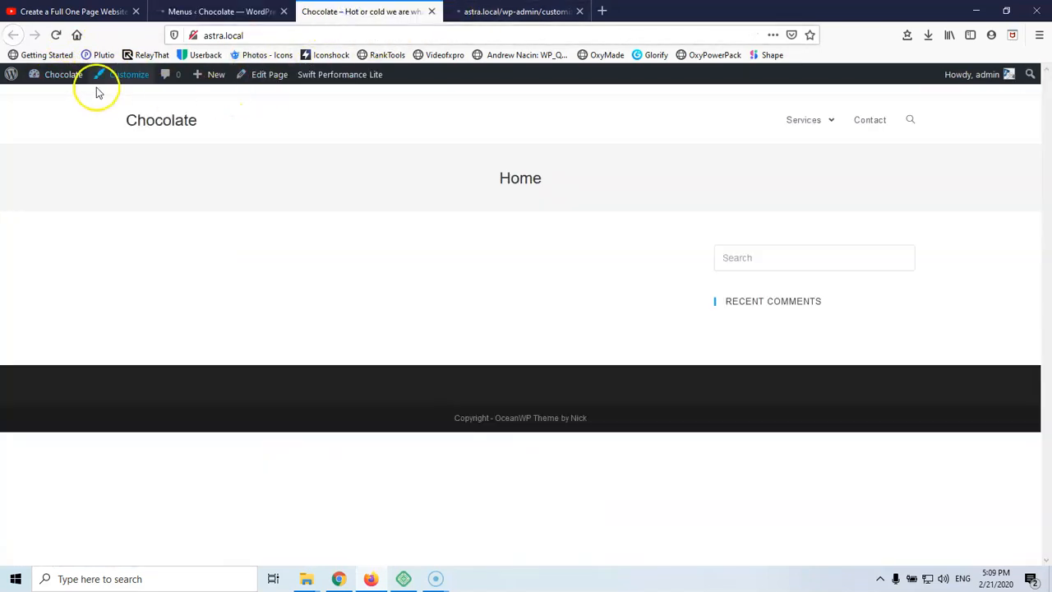
click(516, 11)
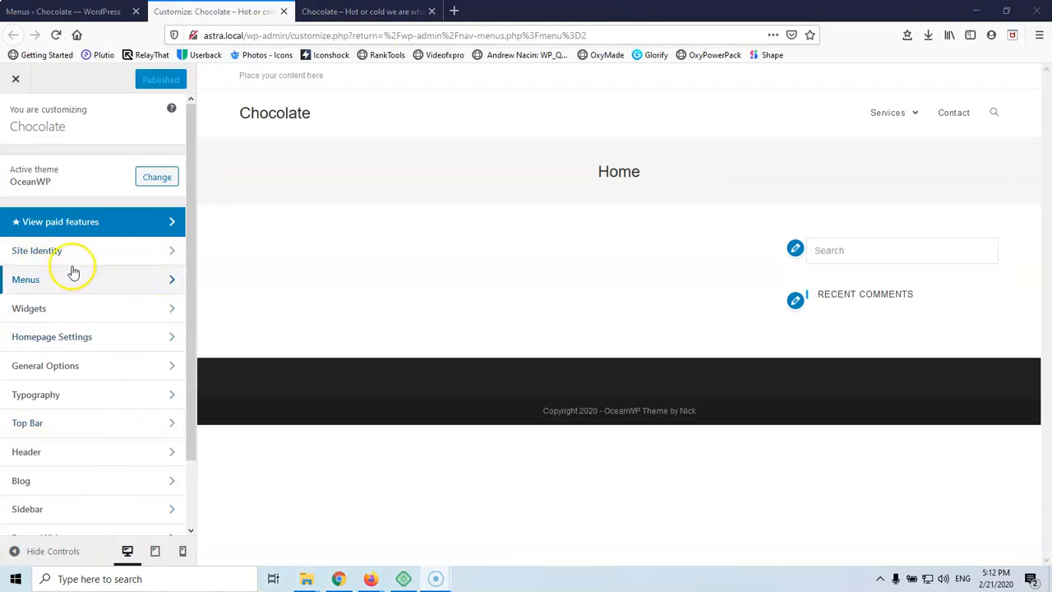
Open Site Identity in the Customizer and start selecting a site icon image
scroll(120, 439, down, 1)
scroll(123, 438, up, 1)
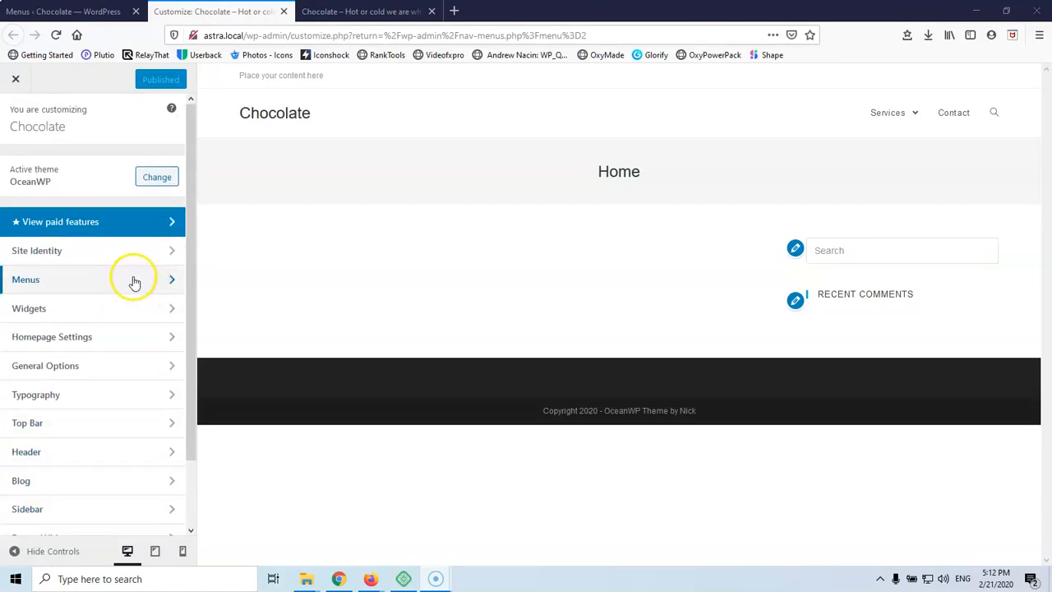
click(109, 250)
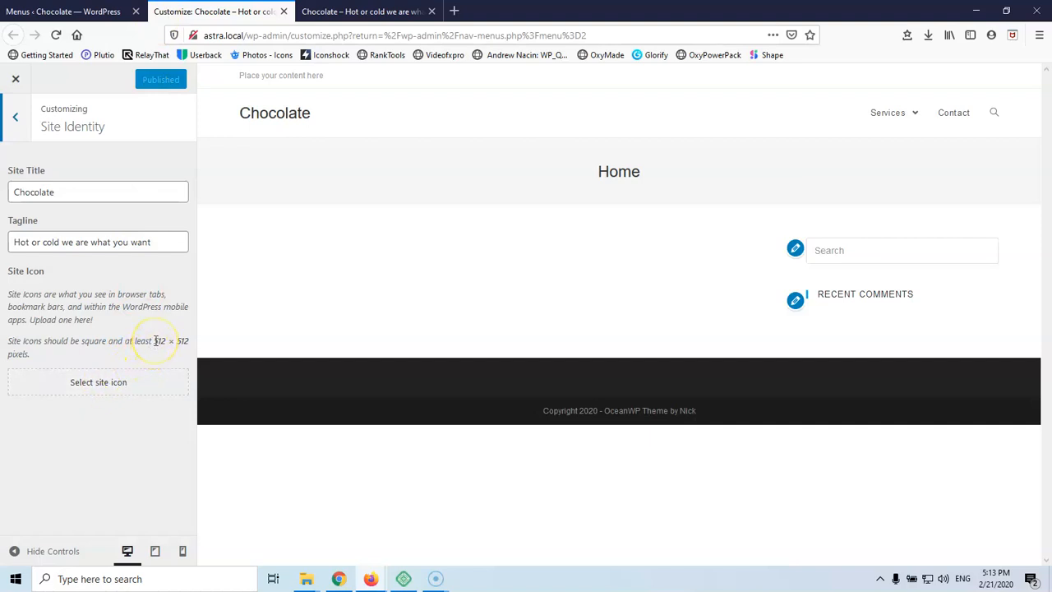
click(104, 388)
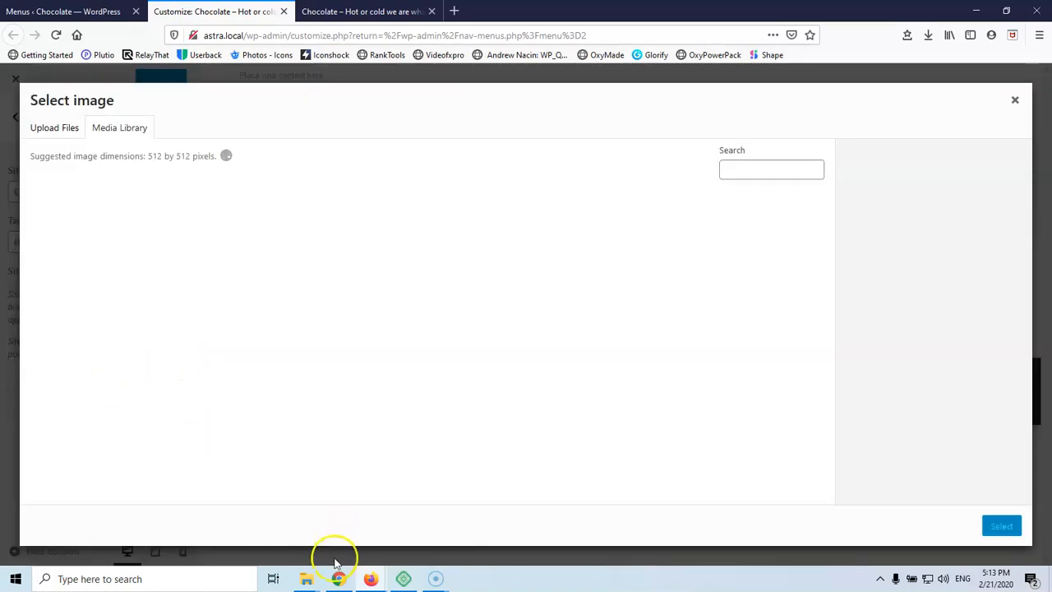
Drag choco, ubout us, services and contact us from the One page folder into the uploader
click(68, 132)
mouse_move(312, 581)
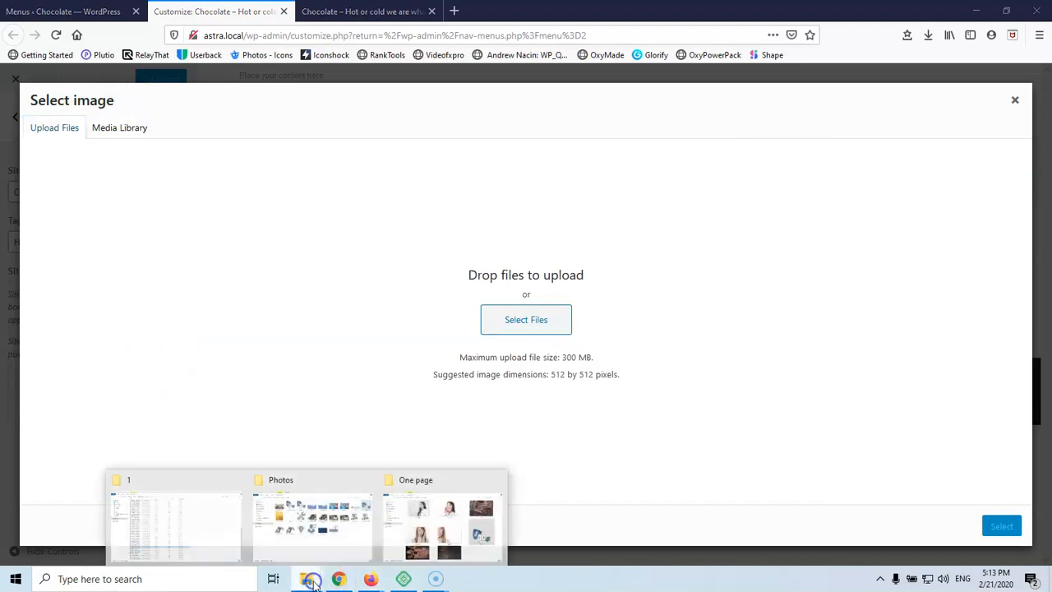
click(436, 535)
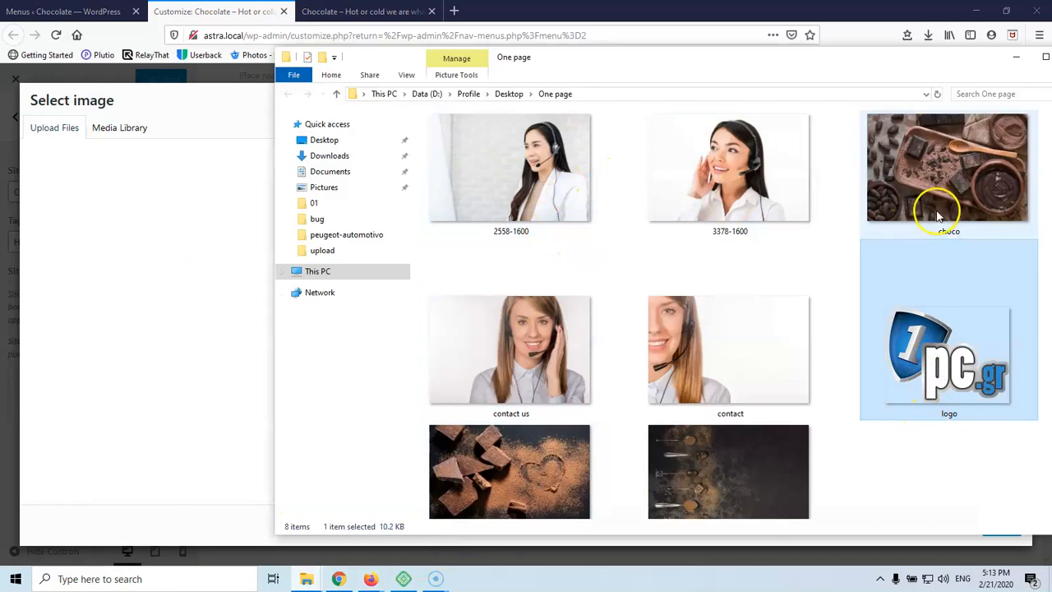
ctrl+click(946, 187)
ctrl+click(679, 506)
ctrl+click(501, 444)
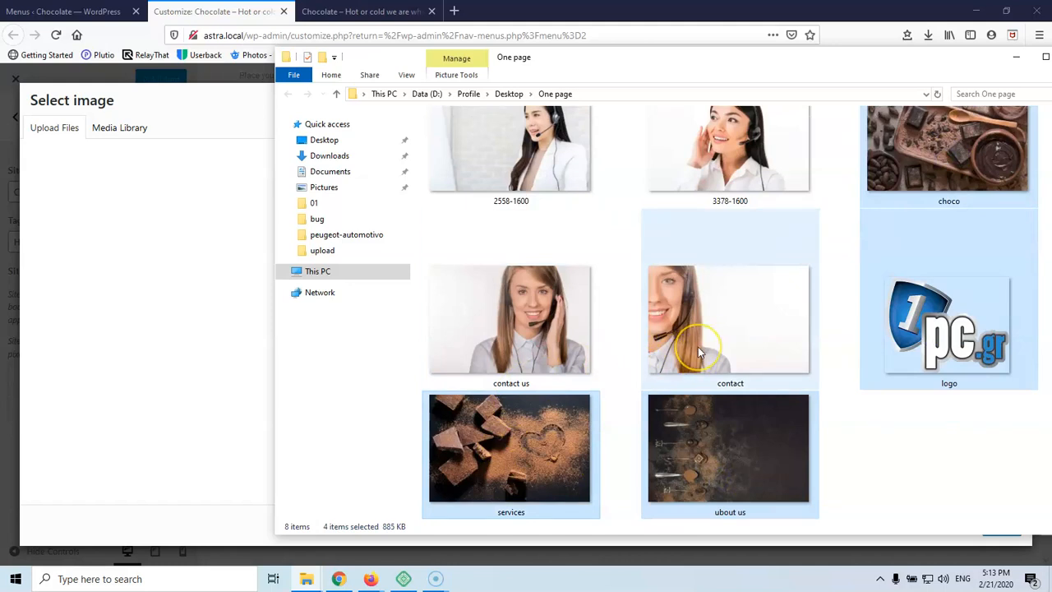
ctrl+click(542, 343)
drag(514, 342, 208, 324)
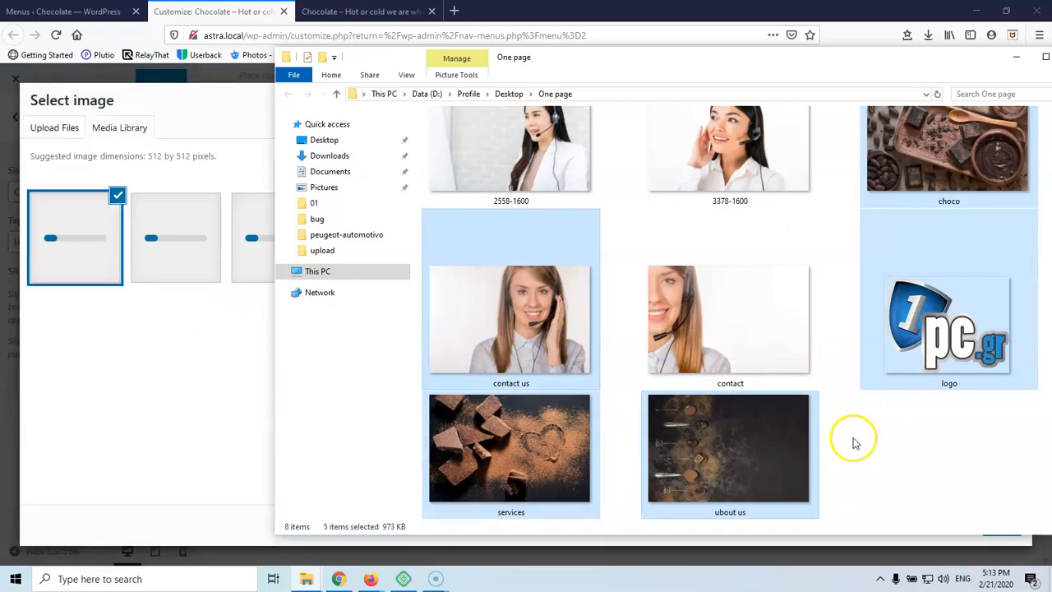
Reselect the services, ubout us and choco images in the One page folder
click(505, 346)
click(504, 478)
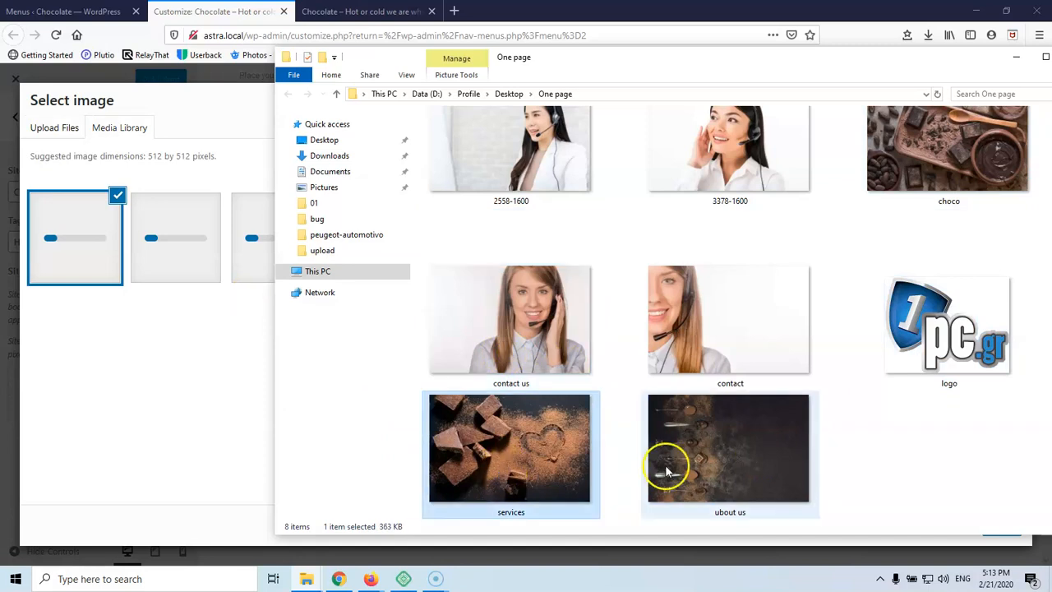
click(681, 463)
click(942, 158)
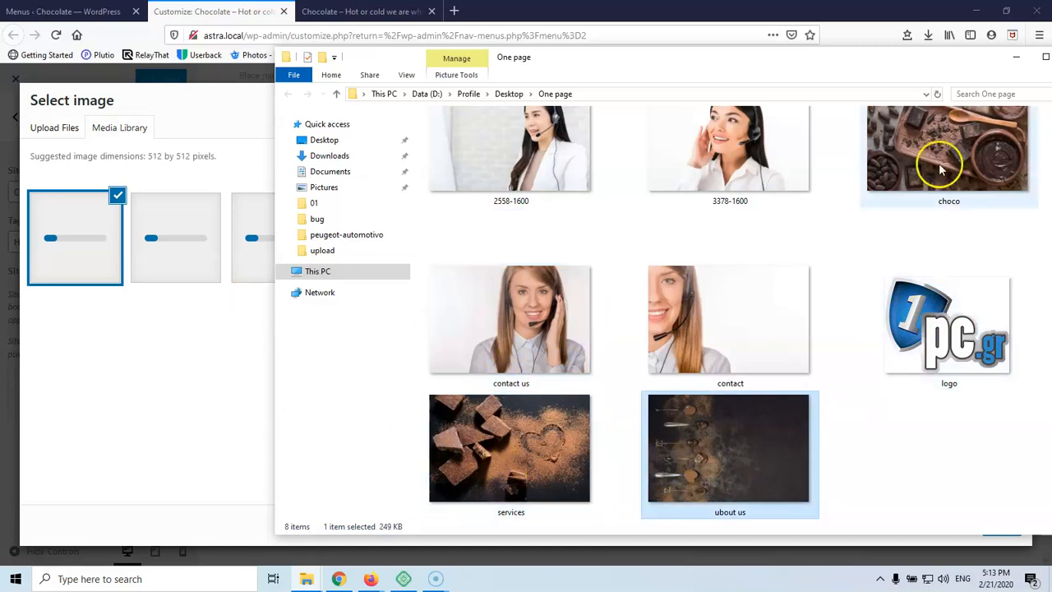
click(486, 462)
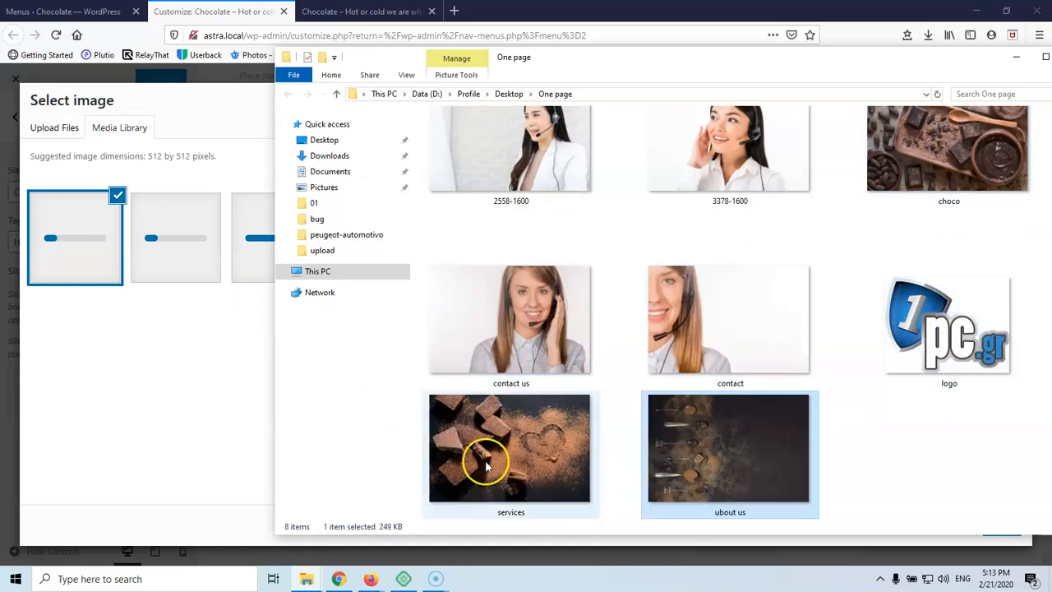
click(674, 453)
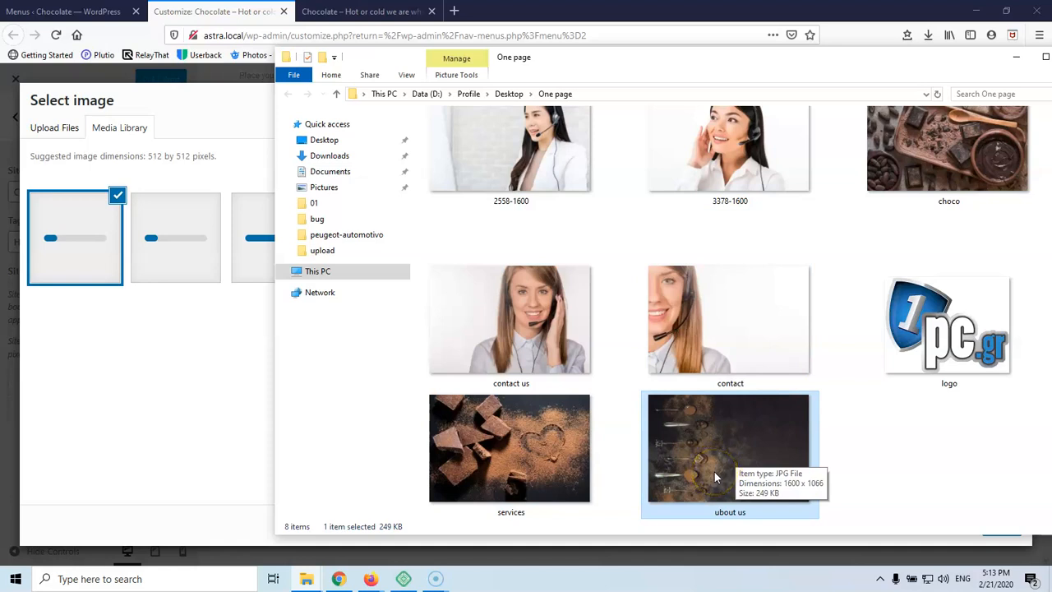
click(745, 474)
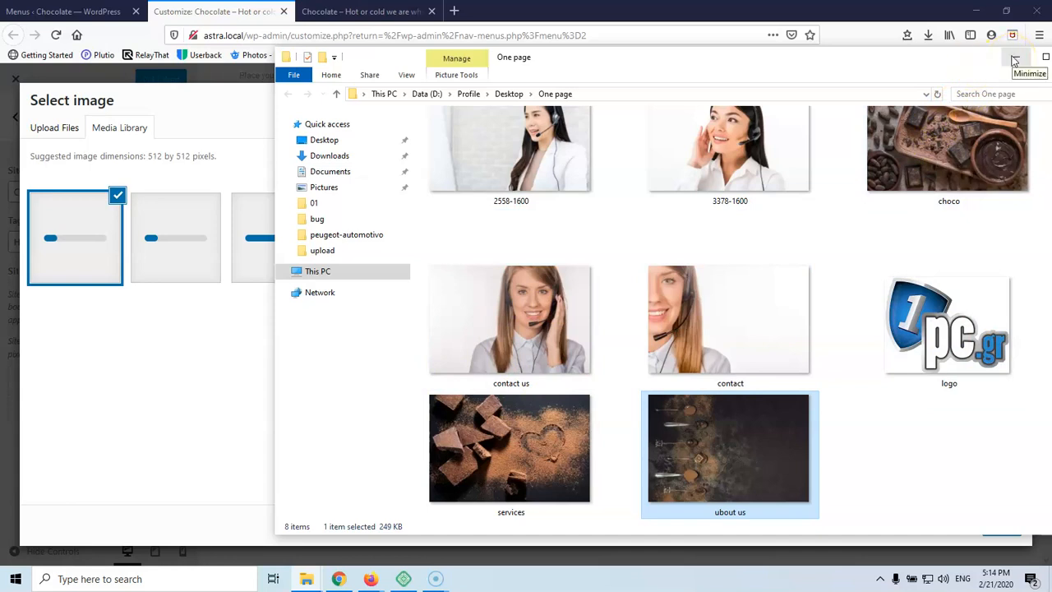
Give the contact us image the alt text 'contact us', copied from its title
click(1015, 61)
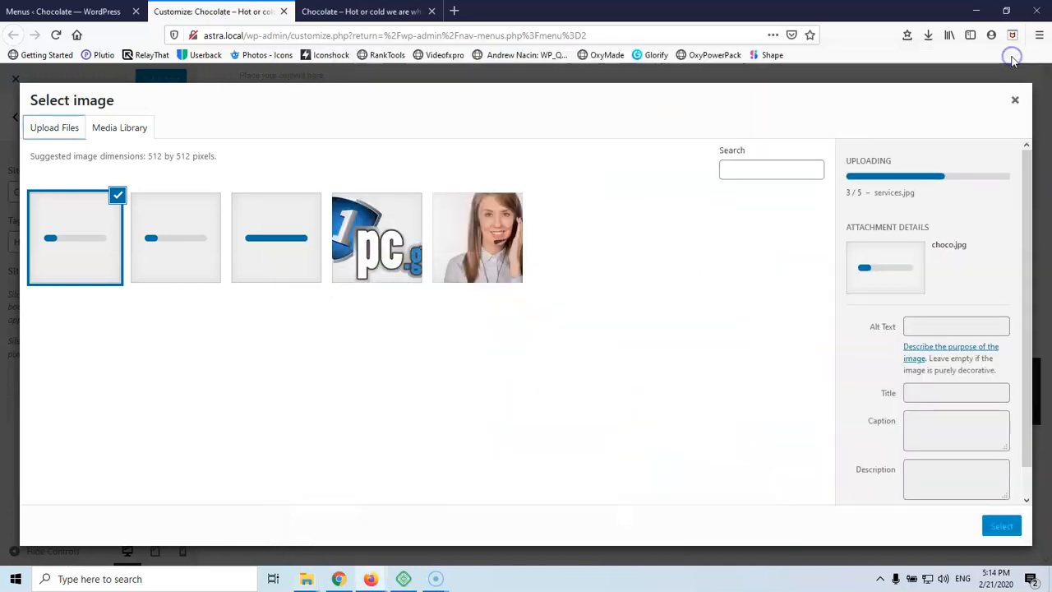
click(496, 242)
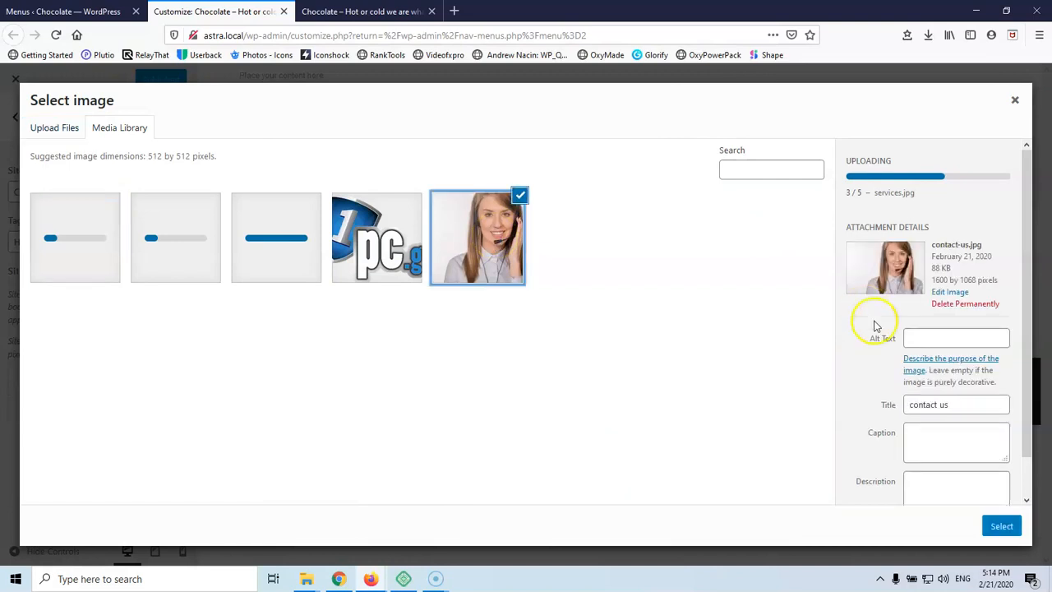
drag(974, 411, 852, 408)
key(ctrl+c)
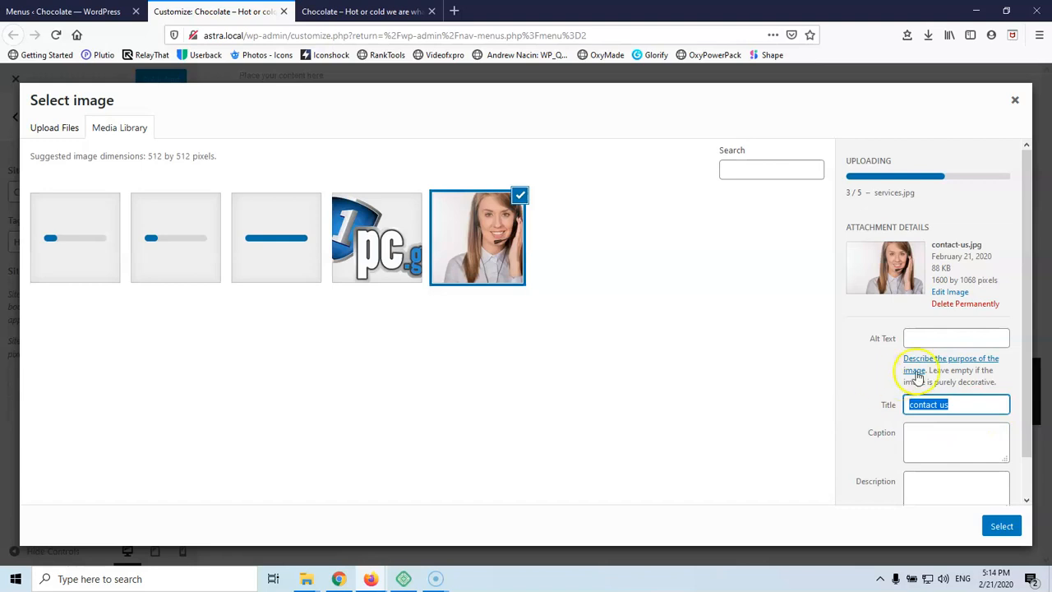
click(940, 337)
key(ctrl+v)
Copy the logo image's title toward its alt text, then move to the services image
click(376, 238)
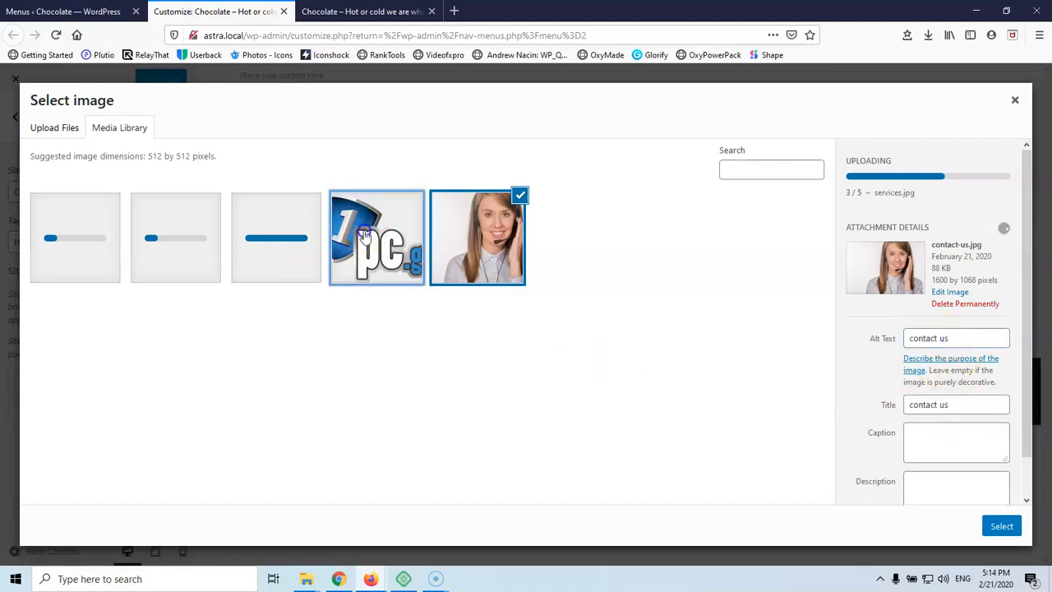
drag(943, 420, 882, 421)
click(926, 352)
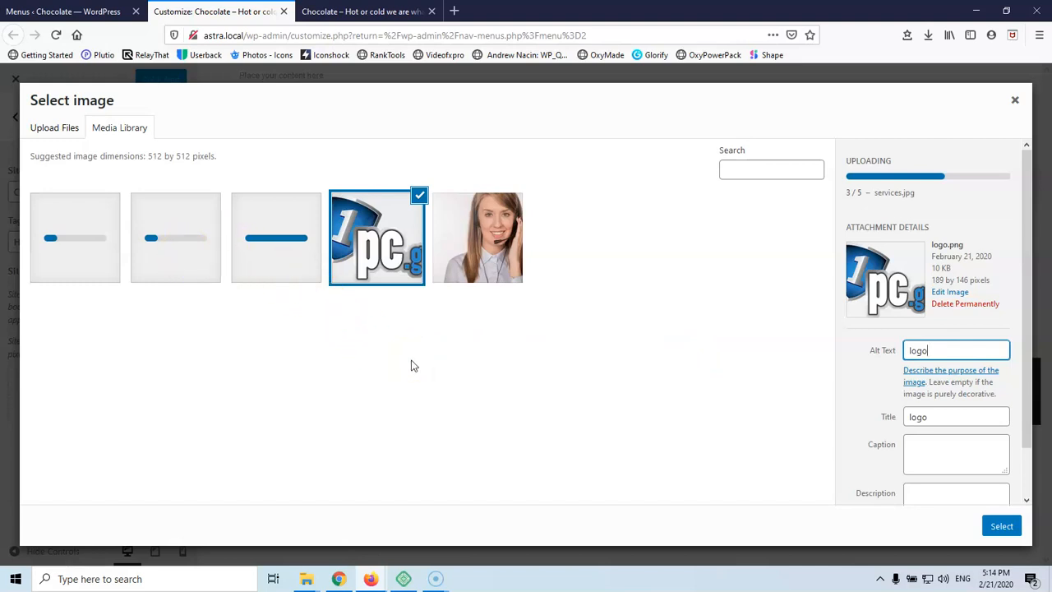
click(298, 260)
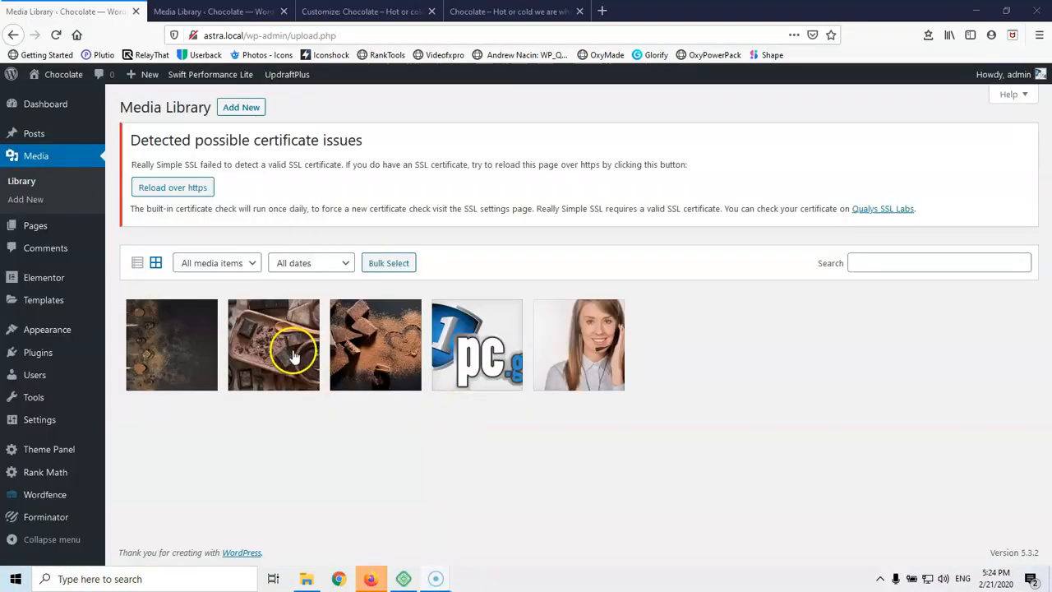
Set the choco image's alt text to 'choco' and copy the ubout us title
click(292, 352)
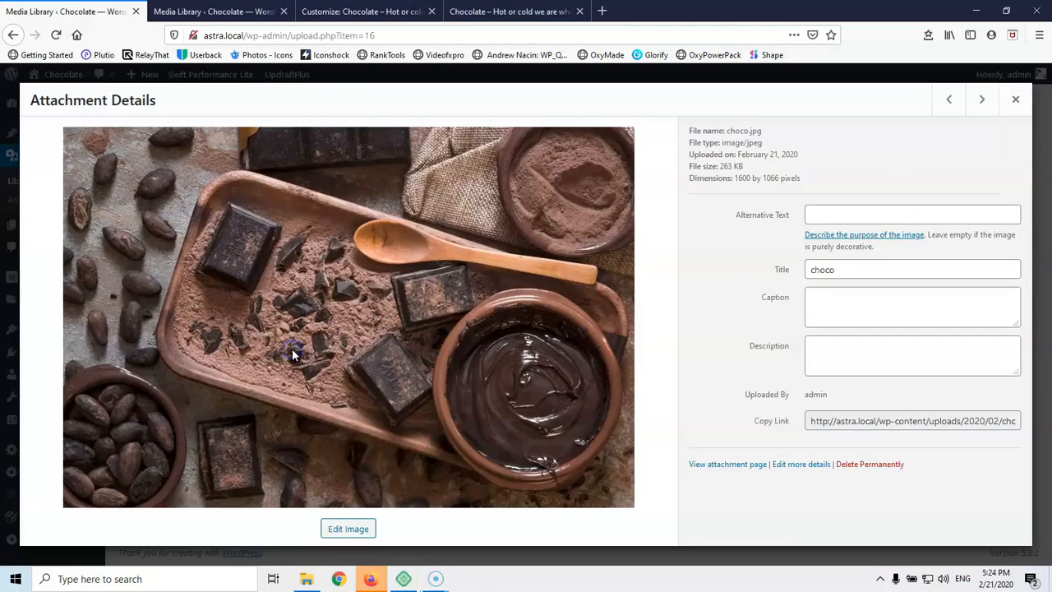
drag(857, 268, 735, 271)
key(ctrl+c)
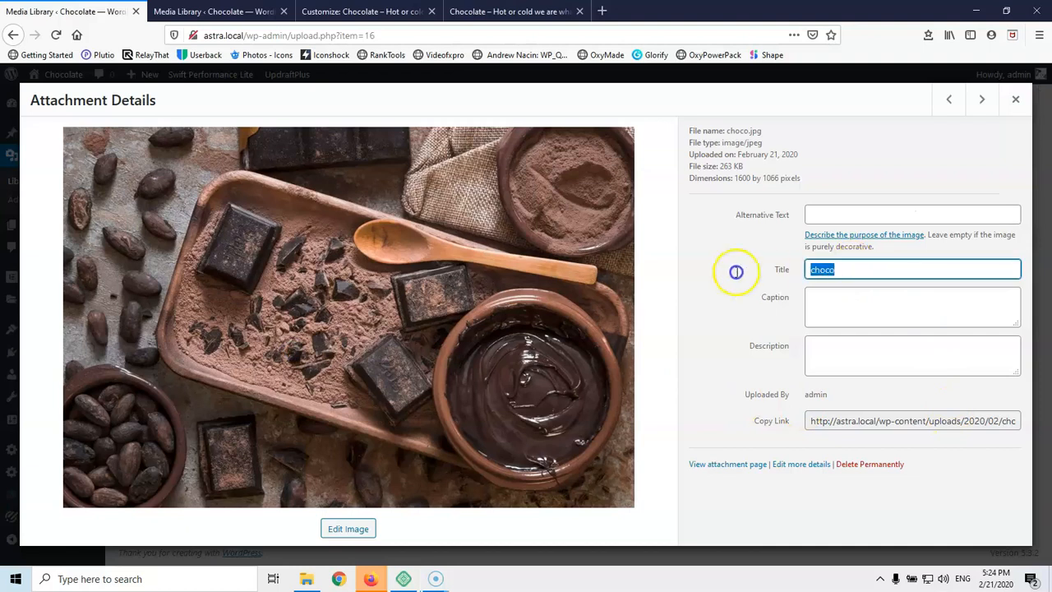
click(850, 215)
key(ctrl+v)
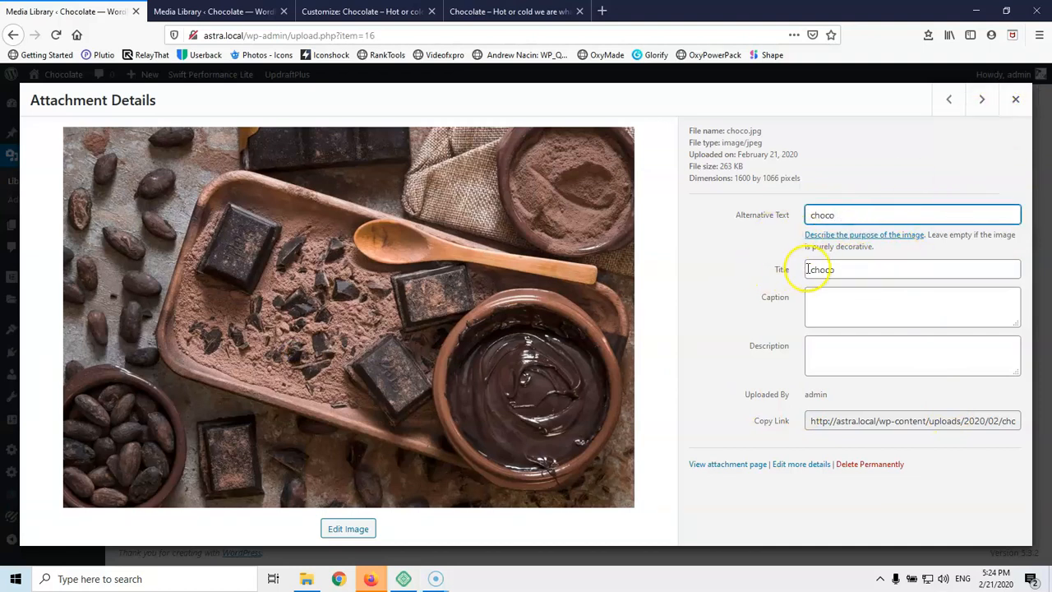
click(949, 99)
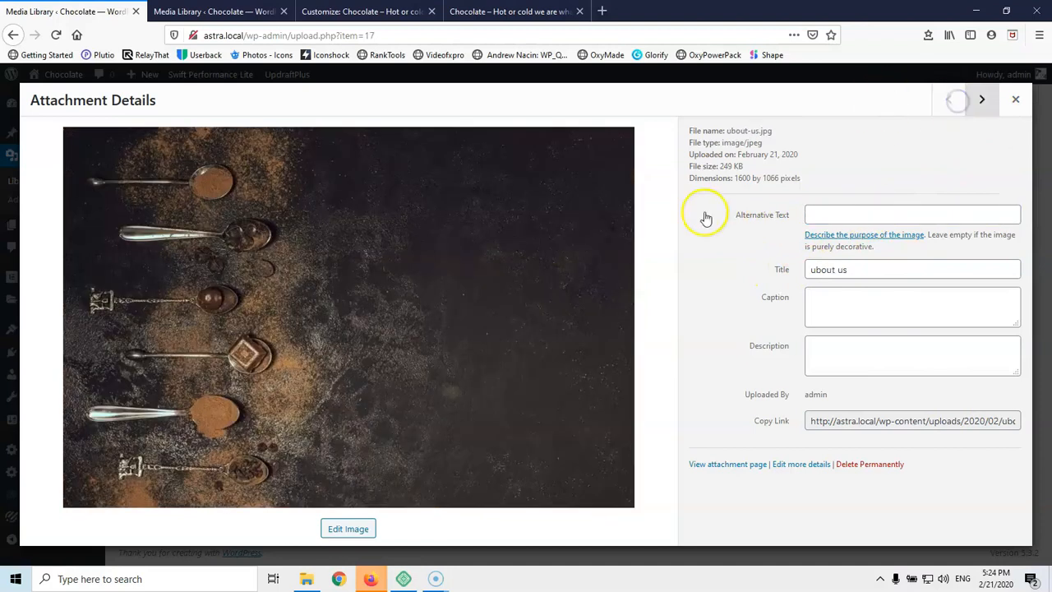
drag(861, 265, 788, 268)
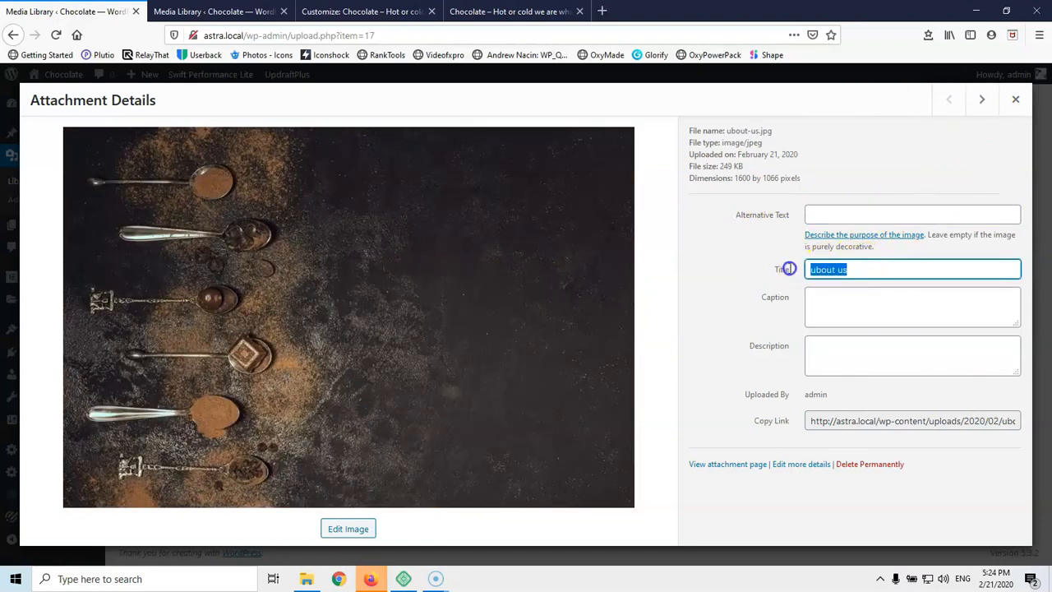
click(859, 215)
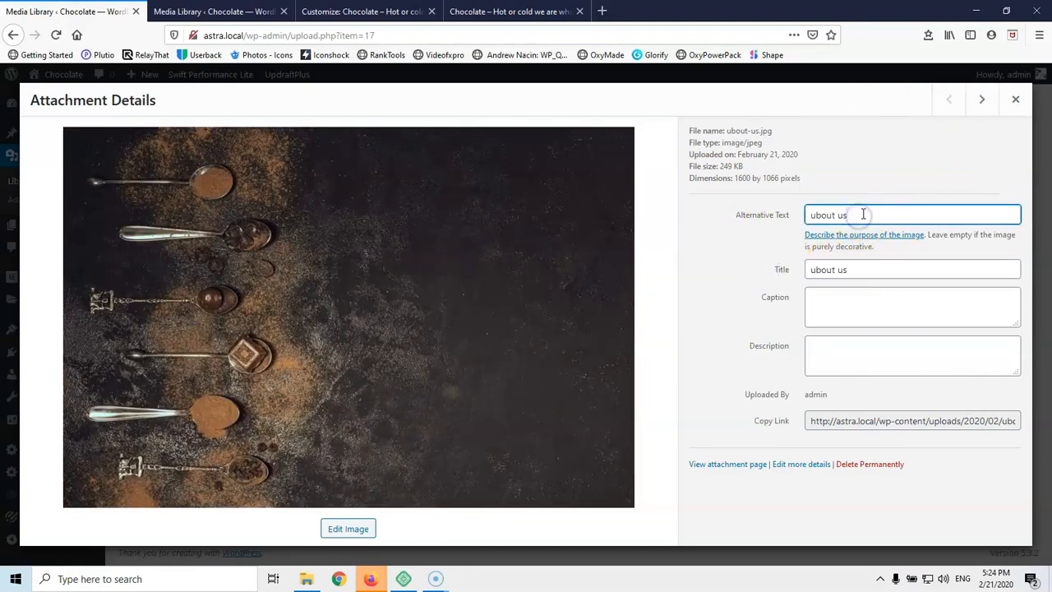
Set the services image's alt text to 'services', then close attachment details and switch tabs
click(982, 100)
click(982, 100)
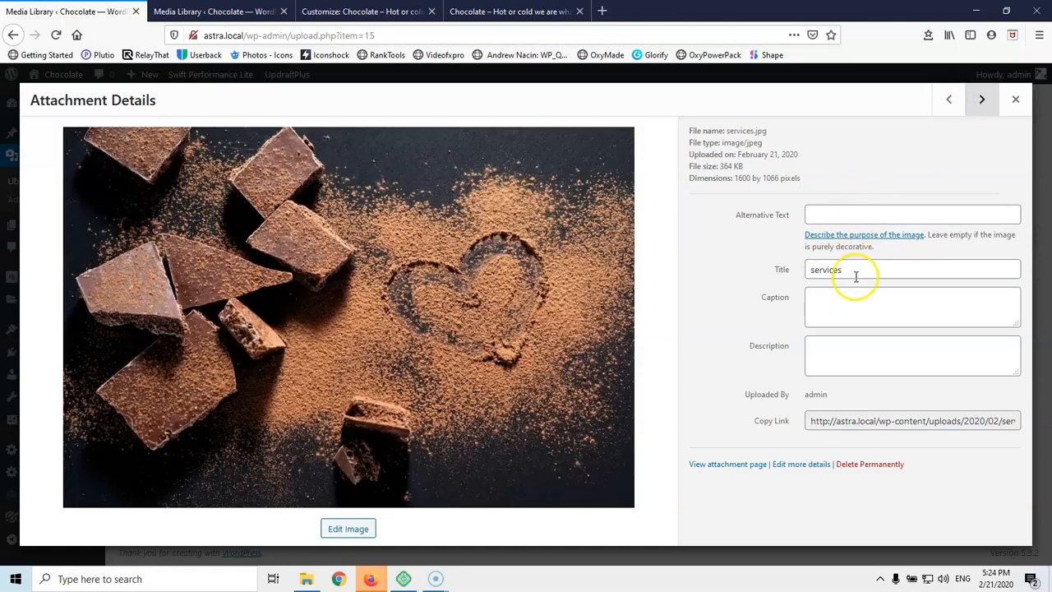
drag(857, 271, 746, 272)
key(ctrl+c)
click(822, 214)
key(ctrl+v)
click(981, 100)
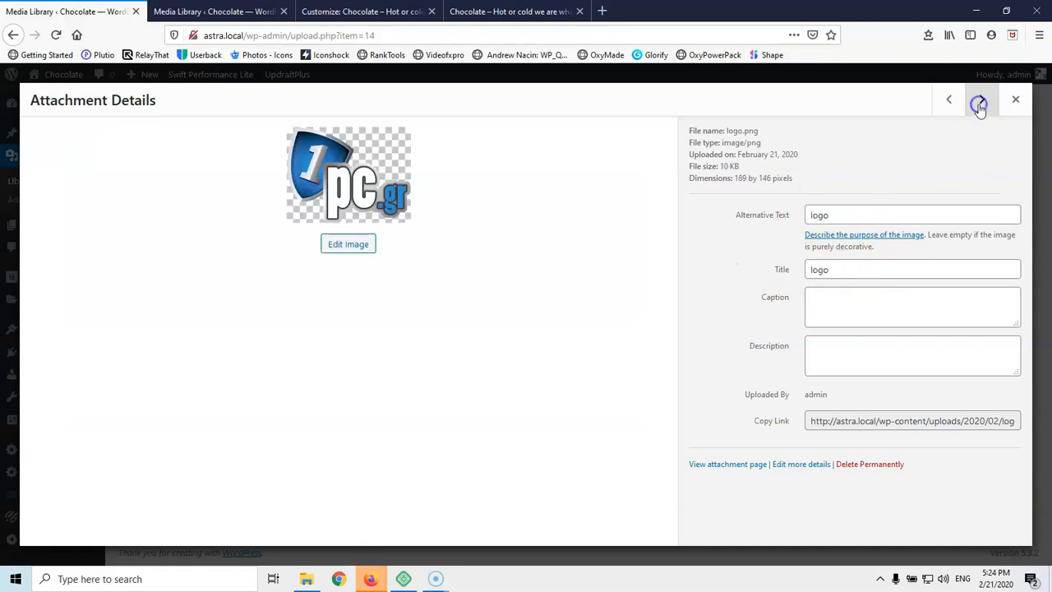
click(1026, 103)
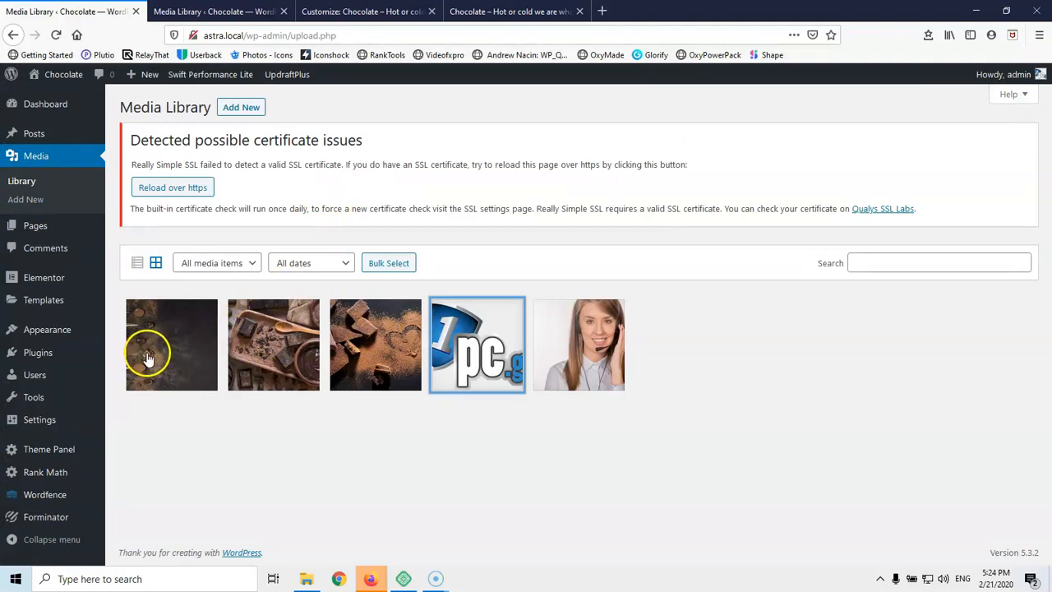
click(218, 11)
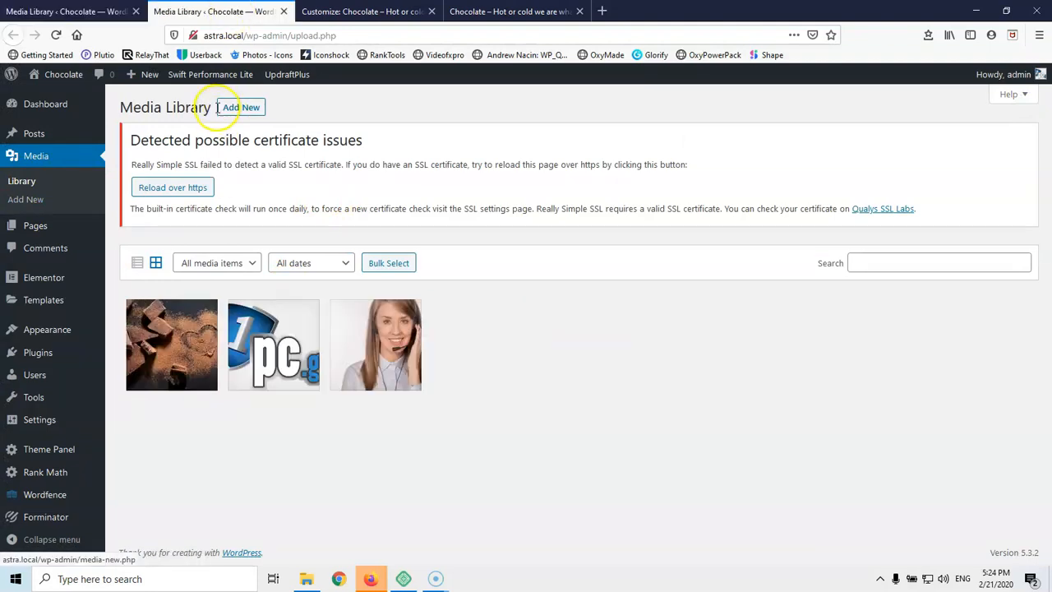
Choose logo.png as the site icon, shift the crop square to its left edge, and crop it
click(345, 11)
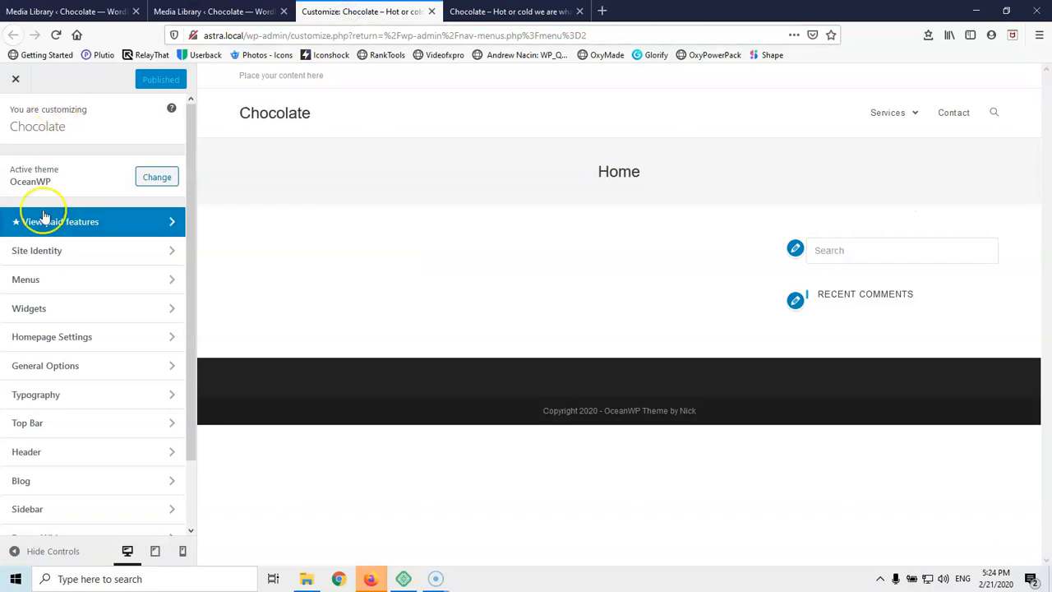
click(40, 252)
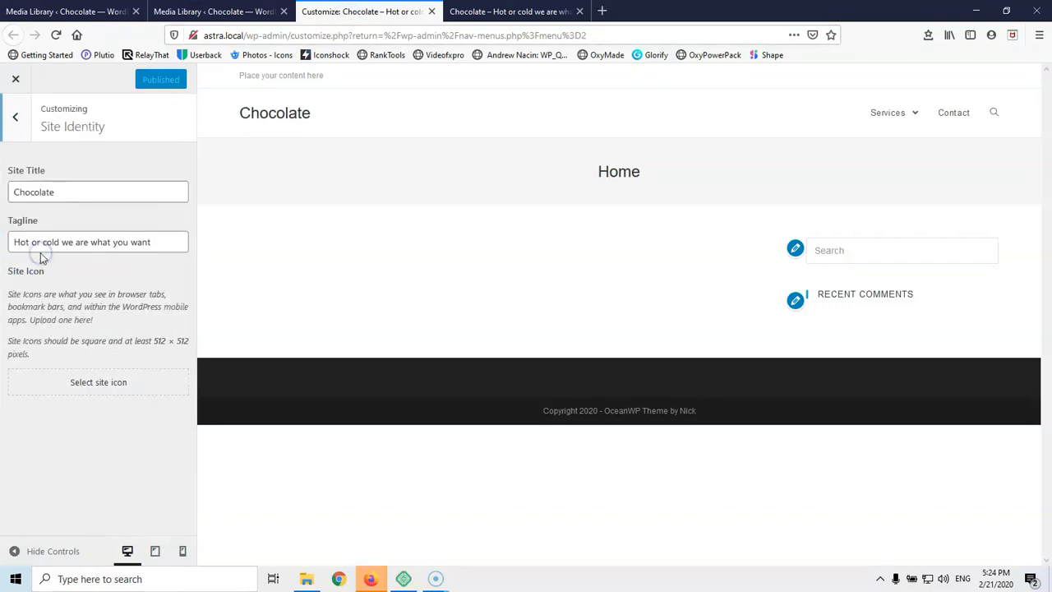
click(92, 385)
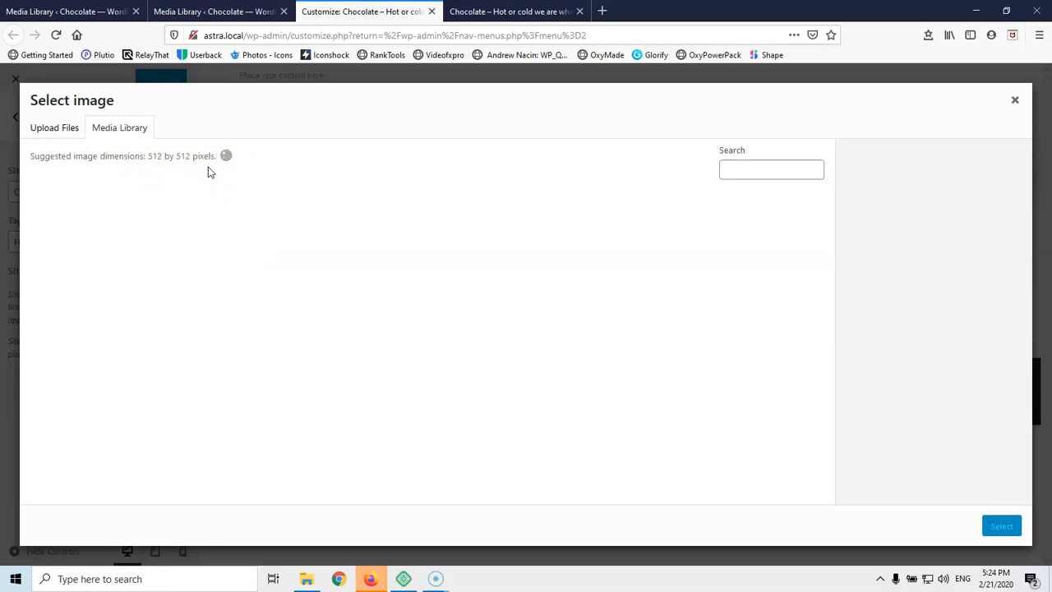
click(403, 245)
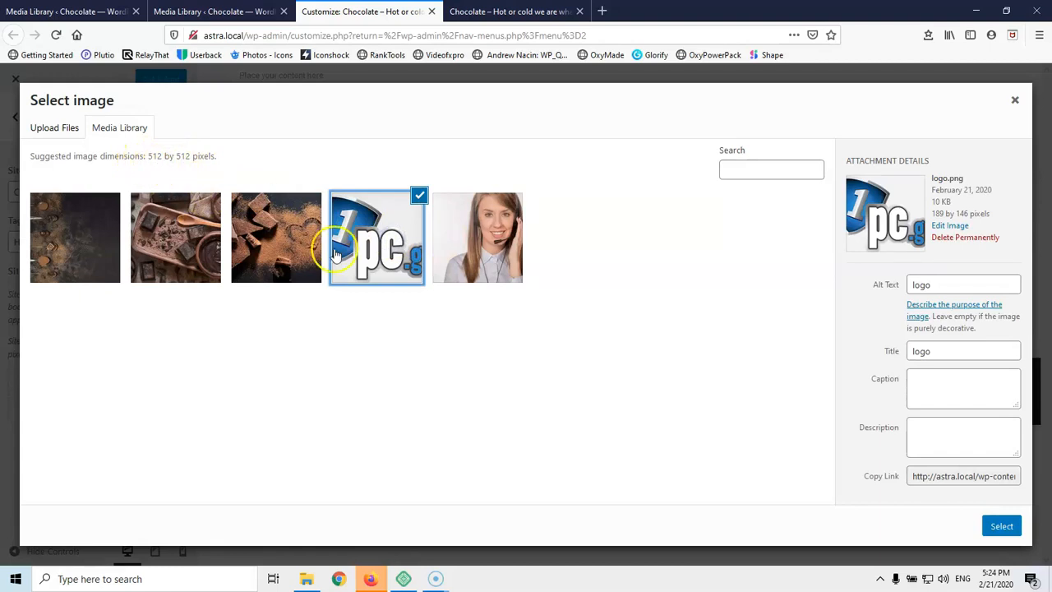
click(1001, 526)
drag(419, 153, 405, 156)
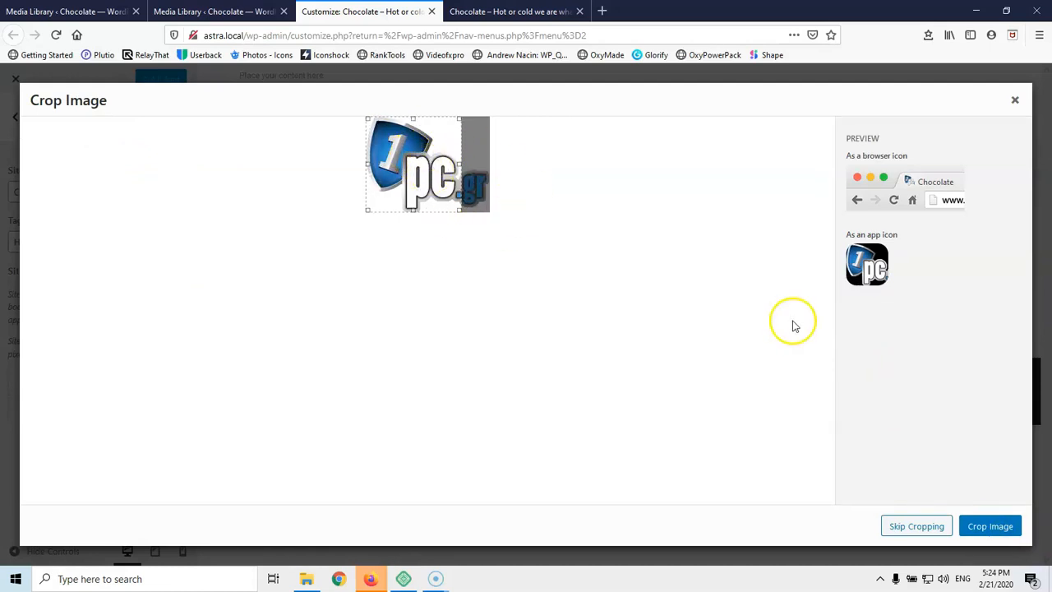
click(993, 535)
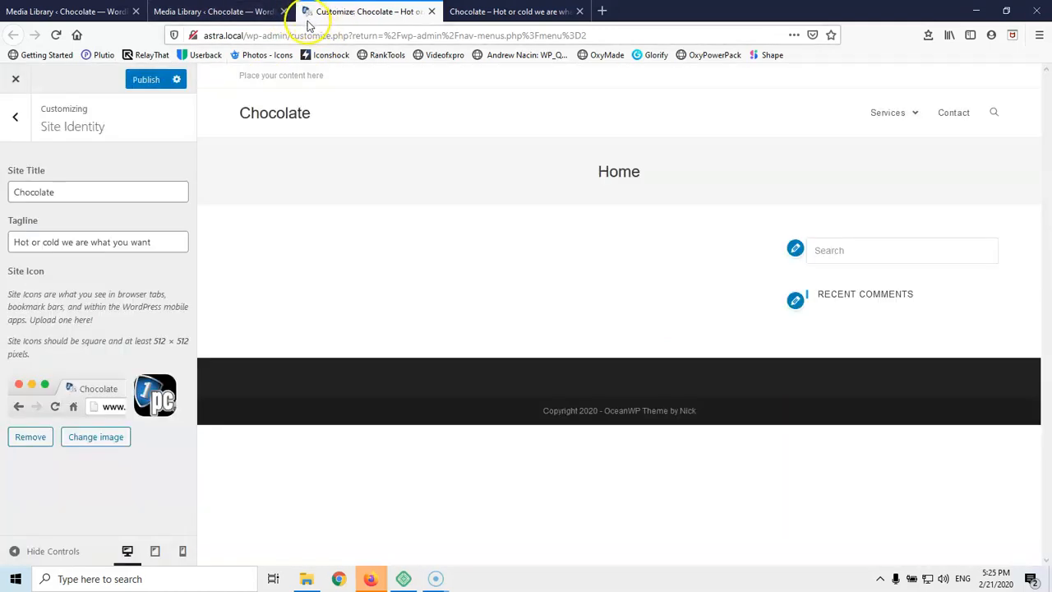
click(13, 117)
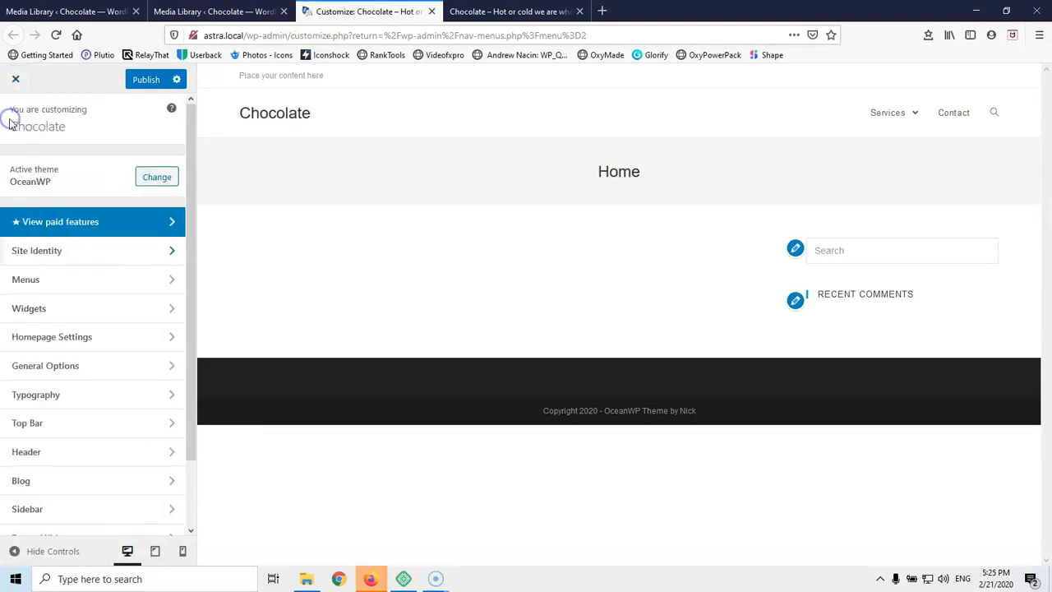
Review the Main menu items in the Customizer, then open Homepage Settings
click(62, 278)
click(148, 192)
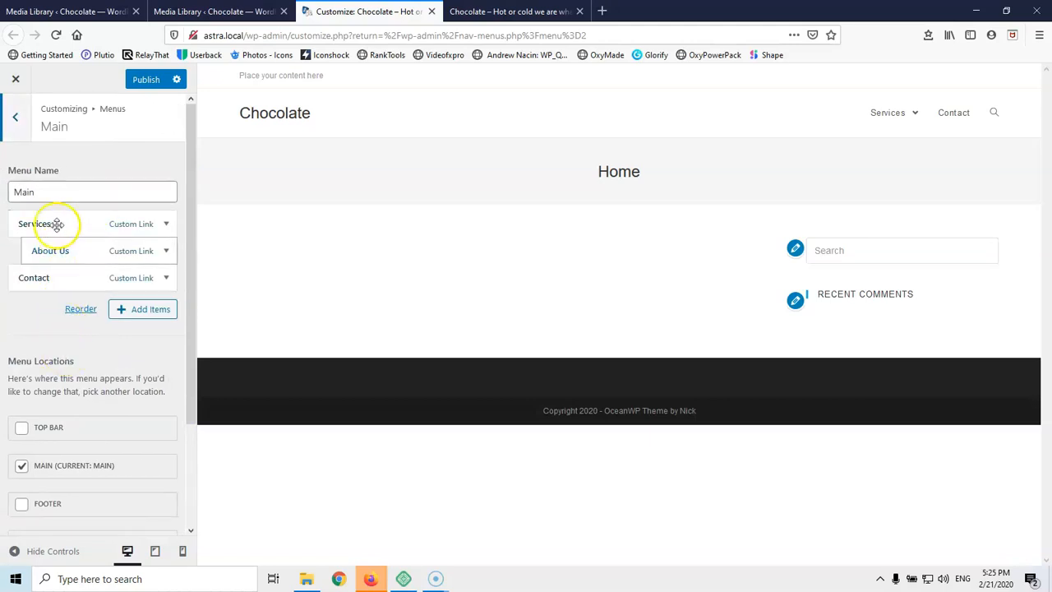
scroll(45, 365, down, 3)
scroll(47, 246, up, 3)
click(13, 118)
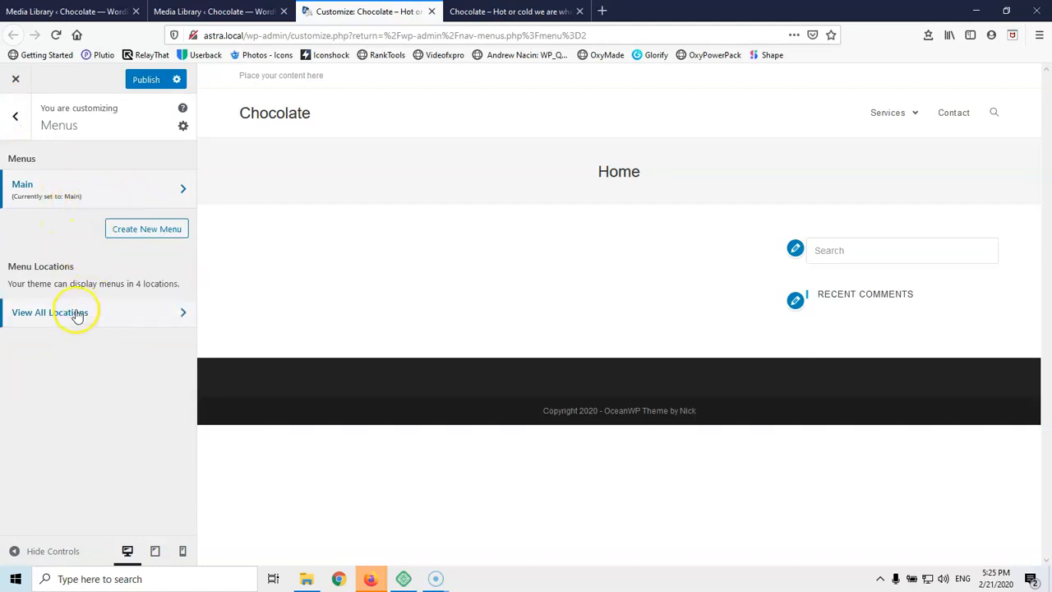
click(15, 116)
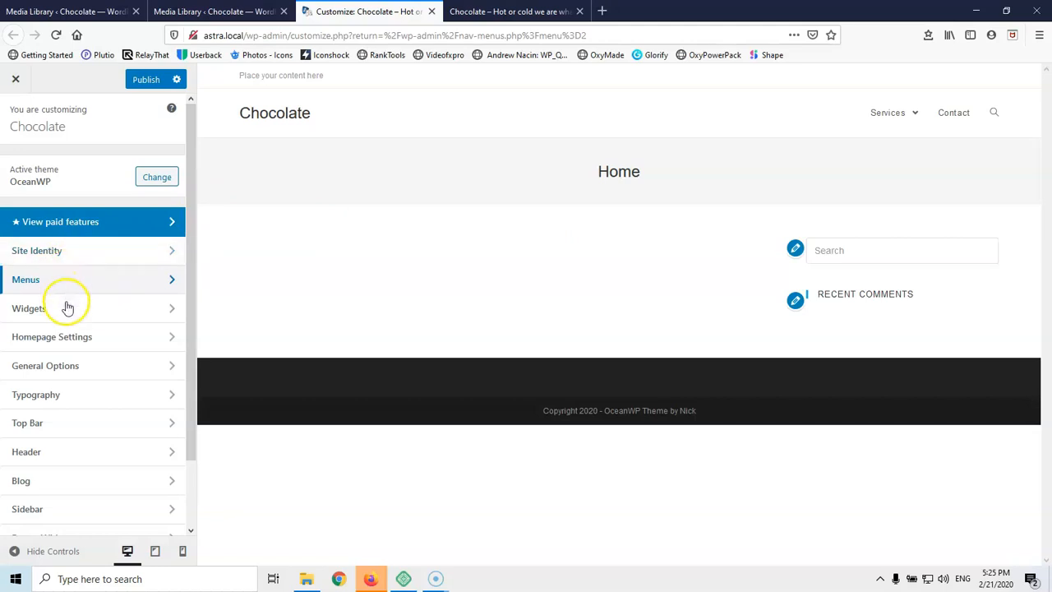
click(69, 347)
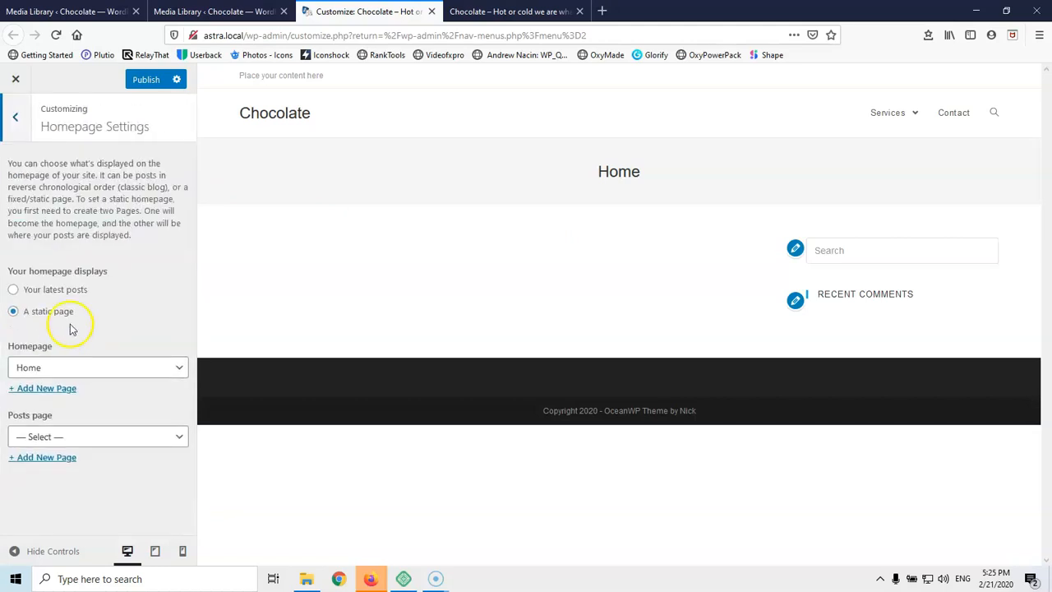
Browse OceanWP's General Styling colour settings under General Options, then go back
click(15, 115)
click(77, 365)
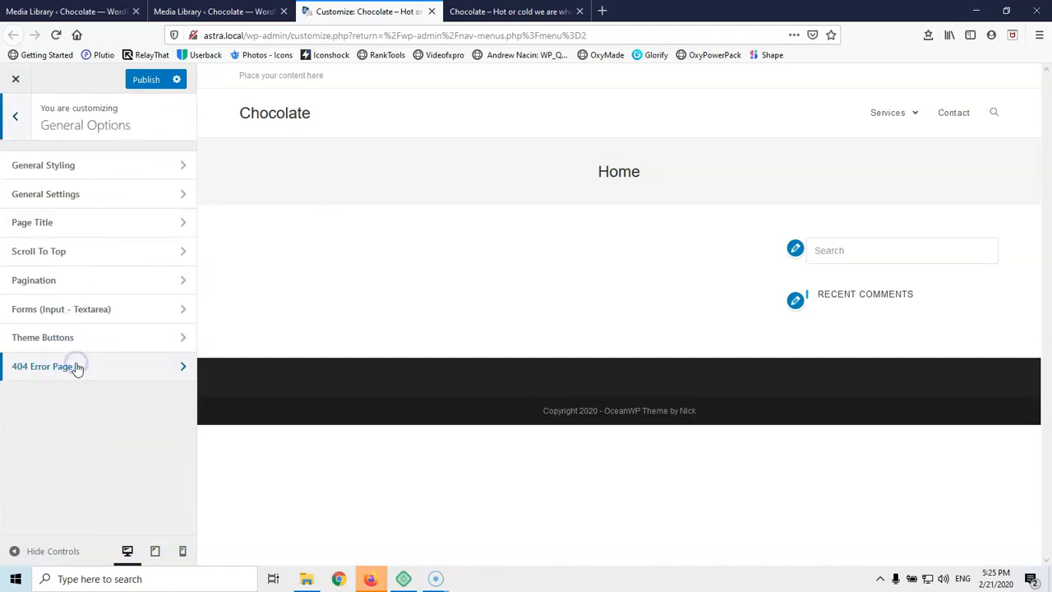
click(91, 170)
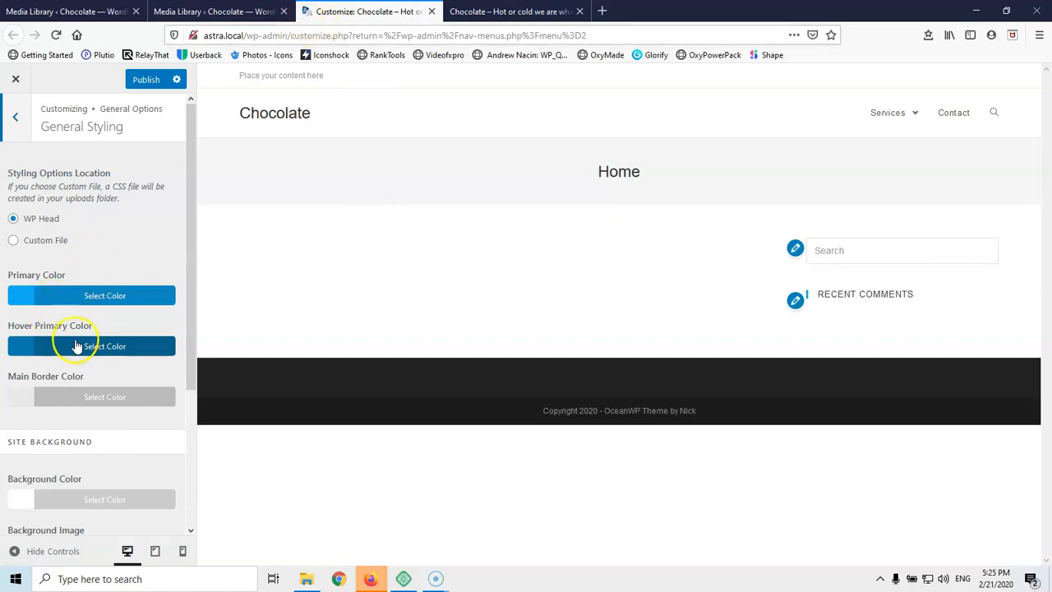
scroll(77, 301, down, 3)
scroll(49, 298, up, 3)
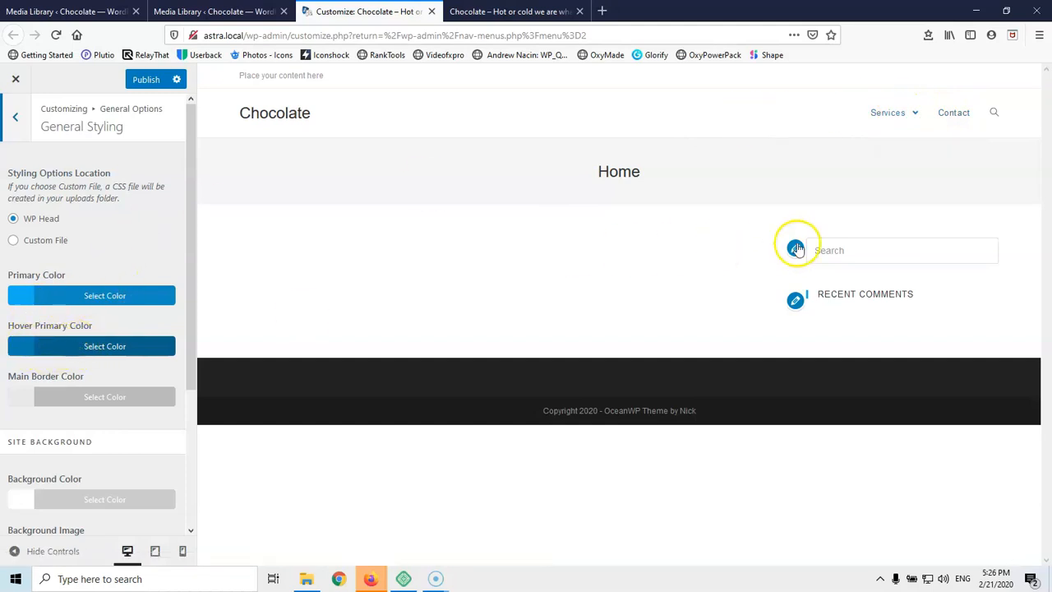
scroll(94, 312, down, 2)
scroll(57, 348, down, 2)
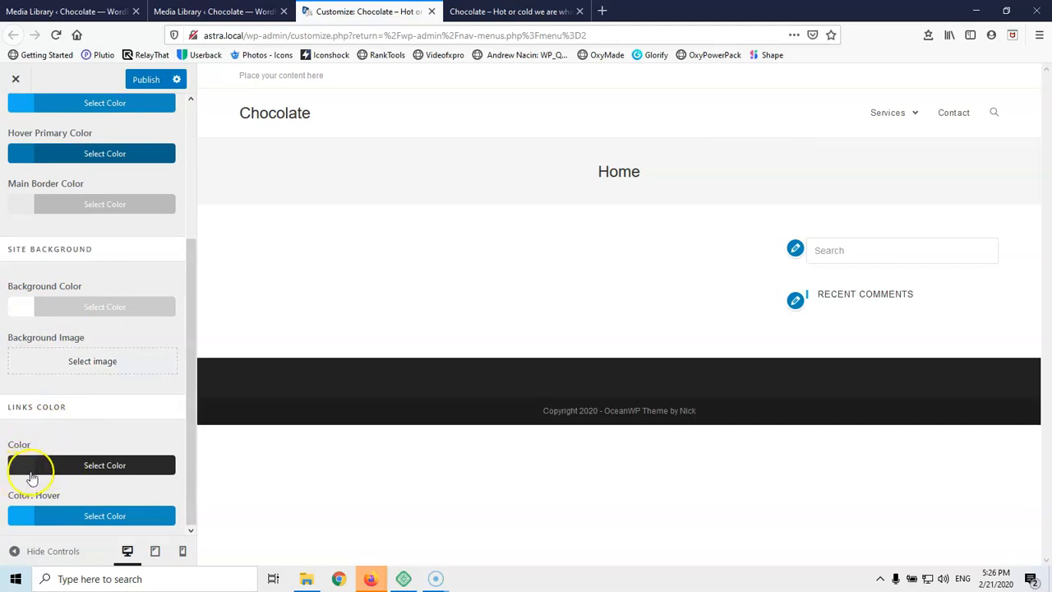
scroll(41, 197, up, 3)
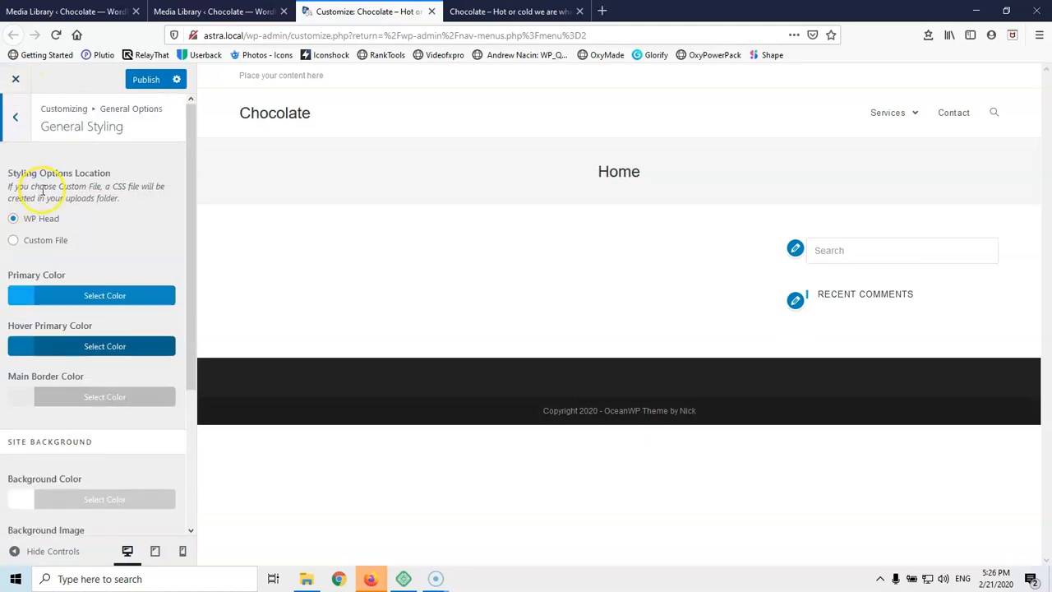
click(19, 110)
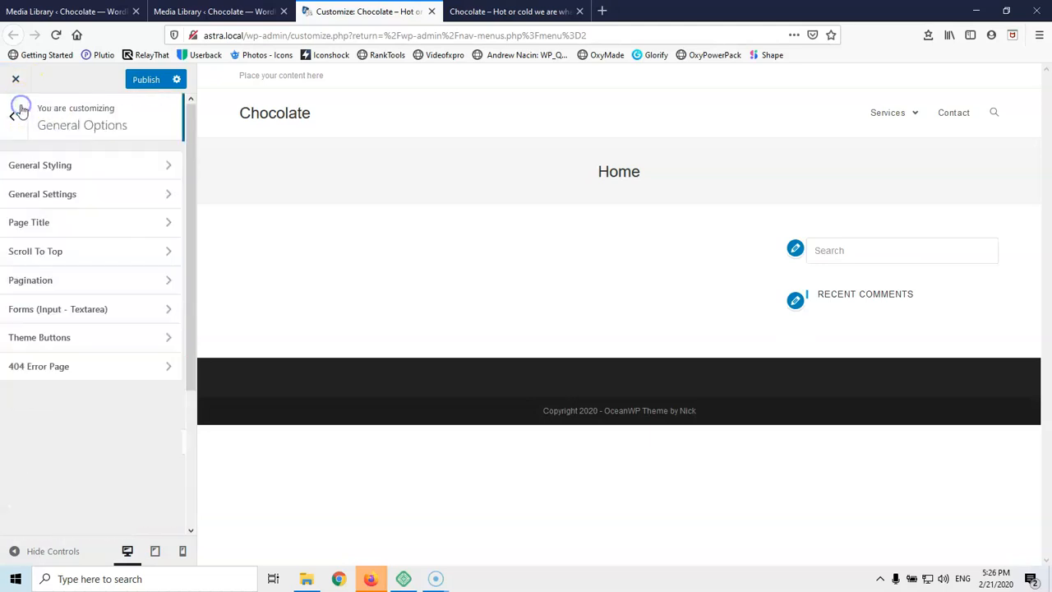
In General Settings, try boxed layout before keeping wide, and test content width 50% before restoring 71%
click(87, 202)
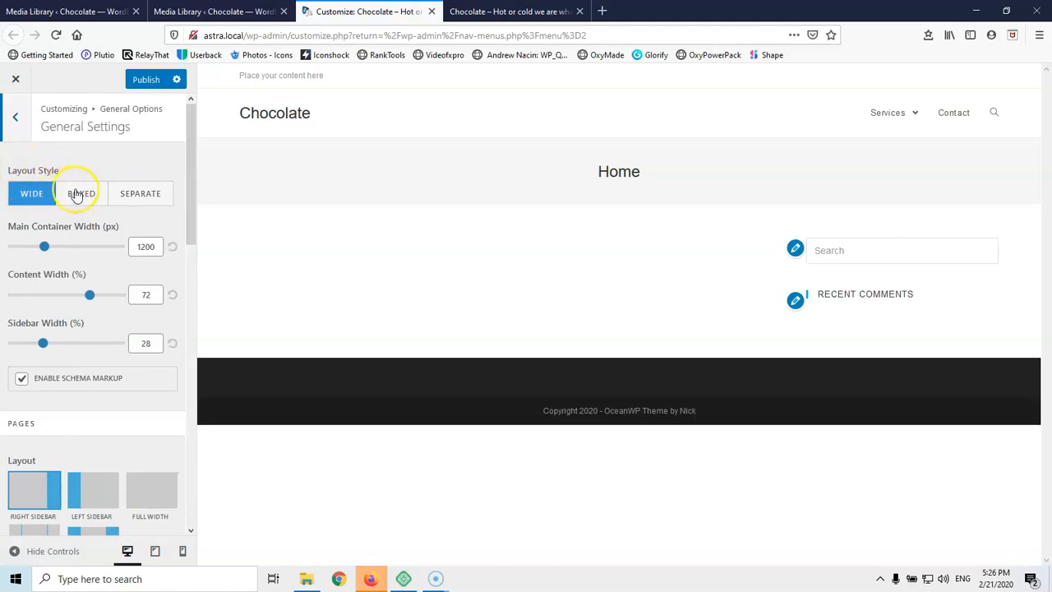
click(75, 194)
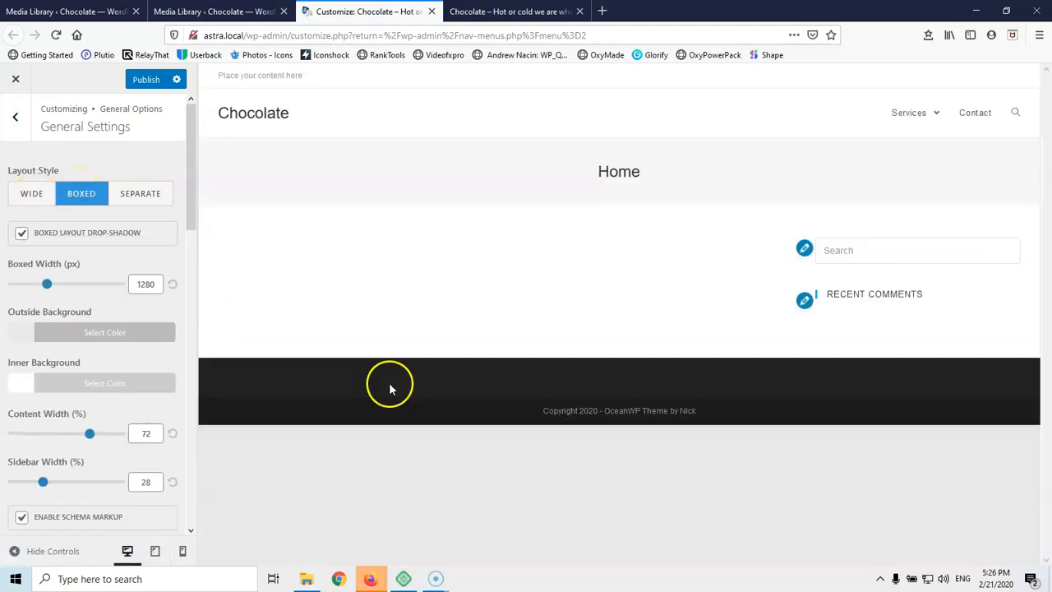
click(43, 202)
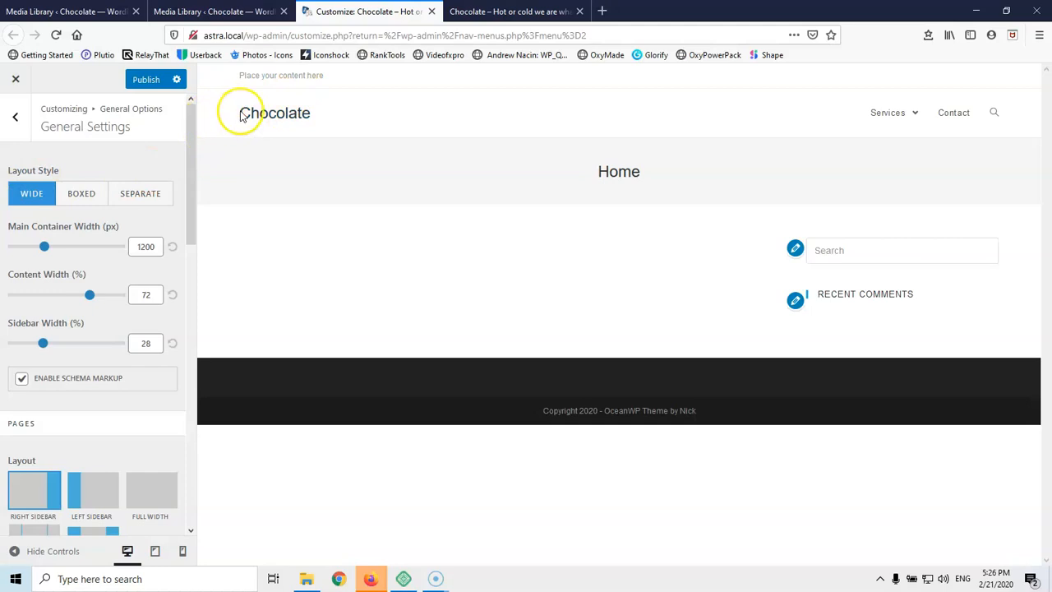
mouse_move(914, 103)
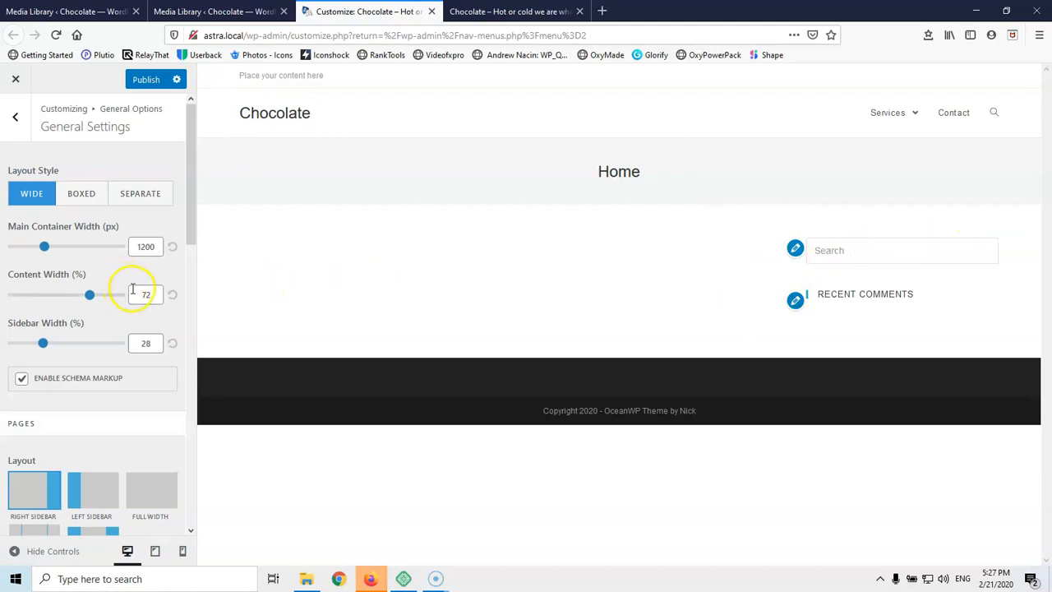
drag(92, 300, 67, 300)
drag(74, 299, 89, 298)
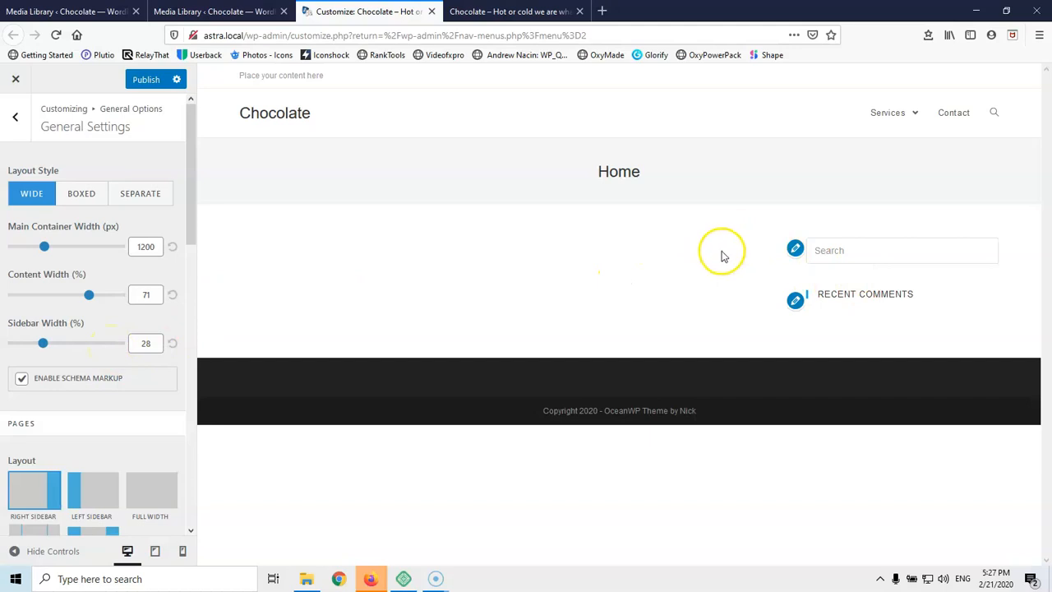
Give pages a Full Width layout with no sidebar, leaving the mobile sidebar order unchanged
scroll(34, 320, down, 3)
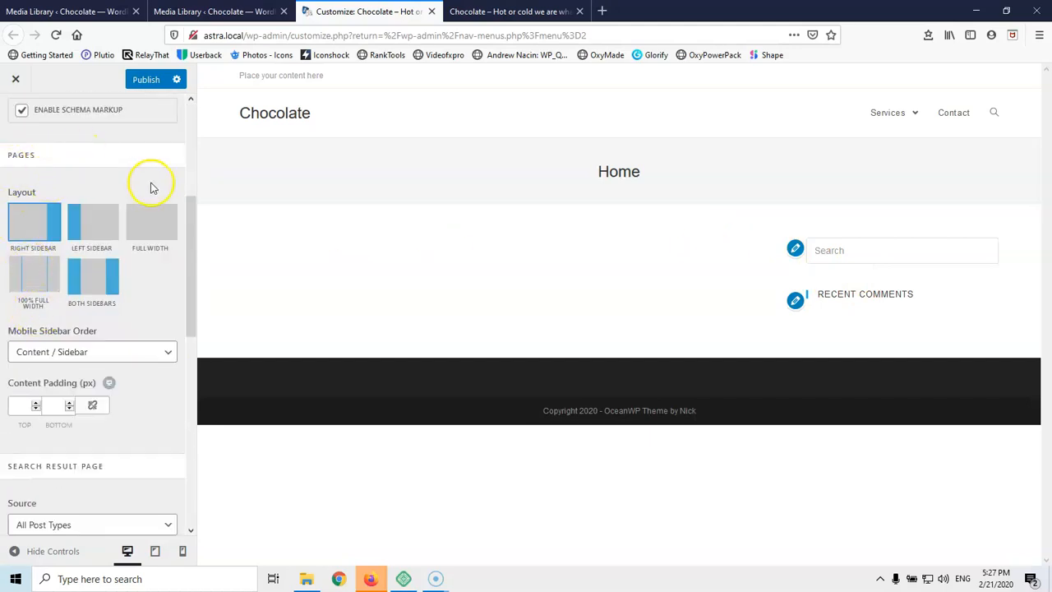
click(151, 227)
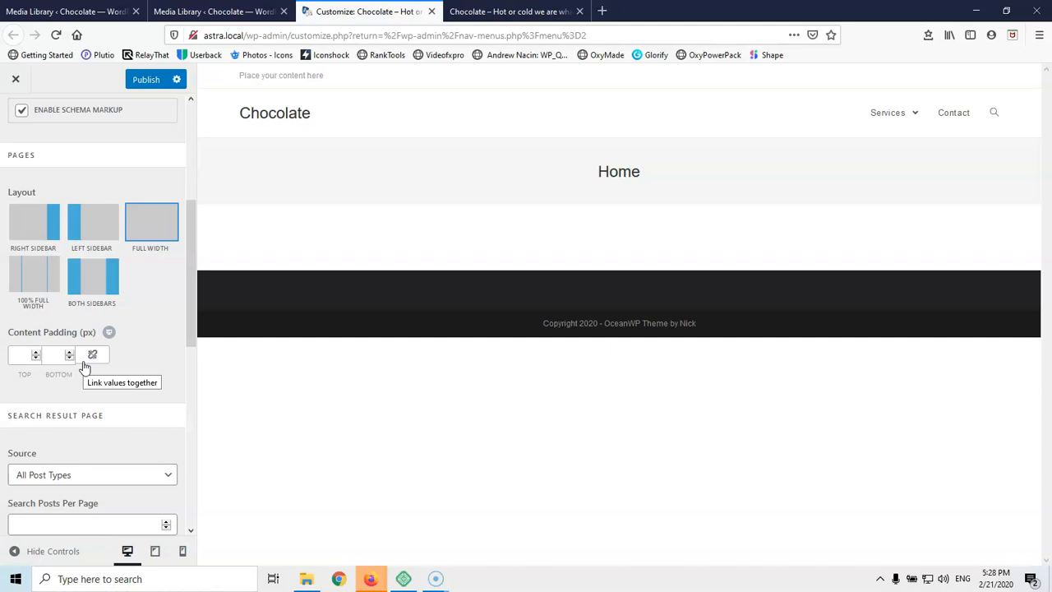
click(49, 355)
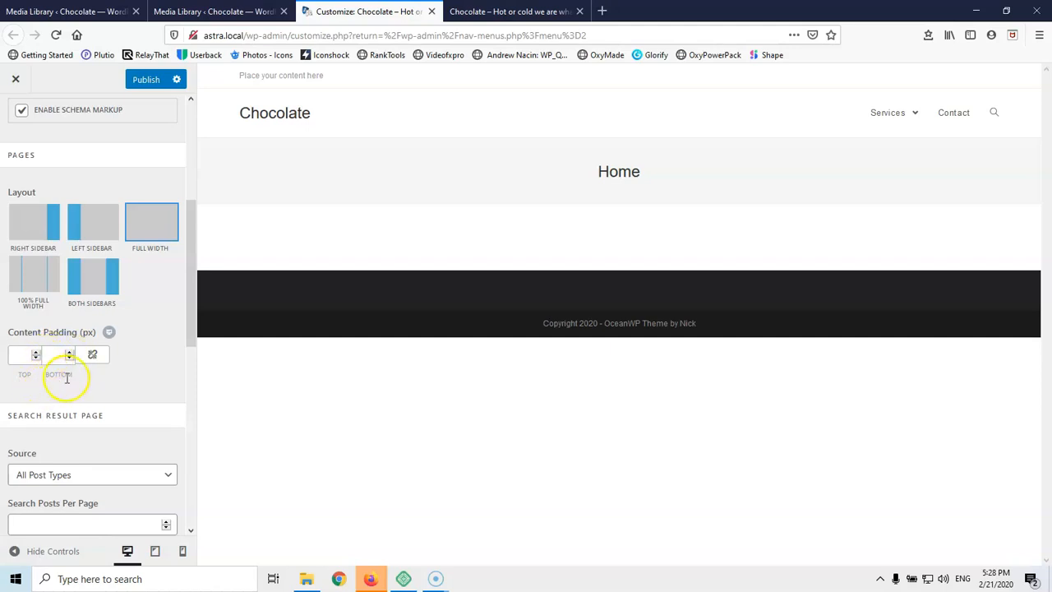
scroll(66, 377, down, 3)
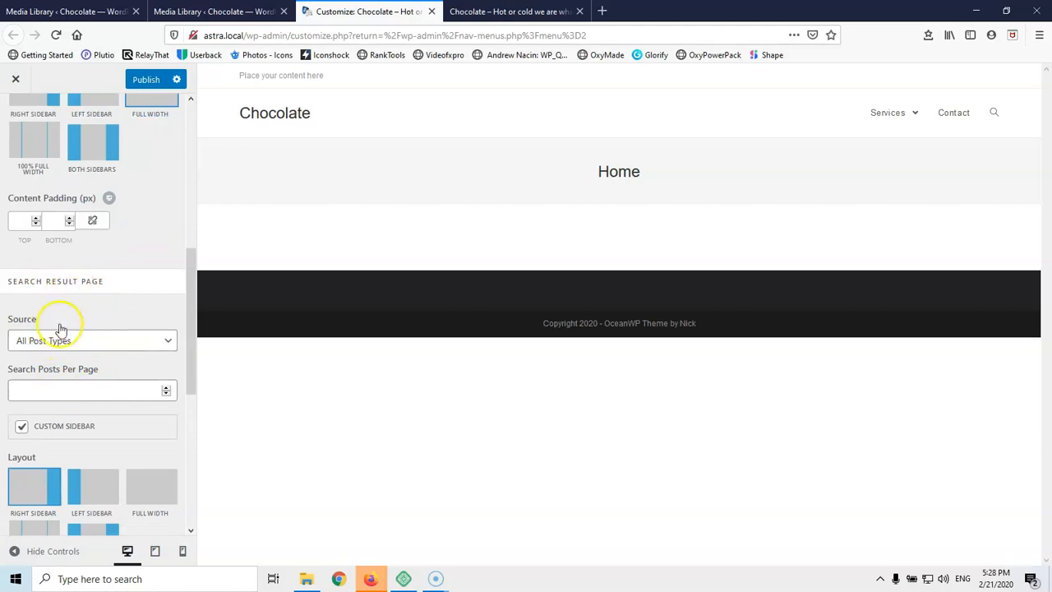
scroll(83, 328, down, 5)
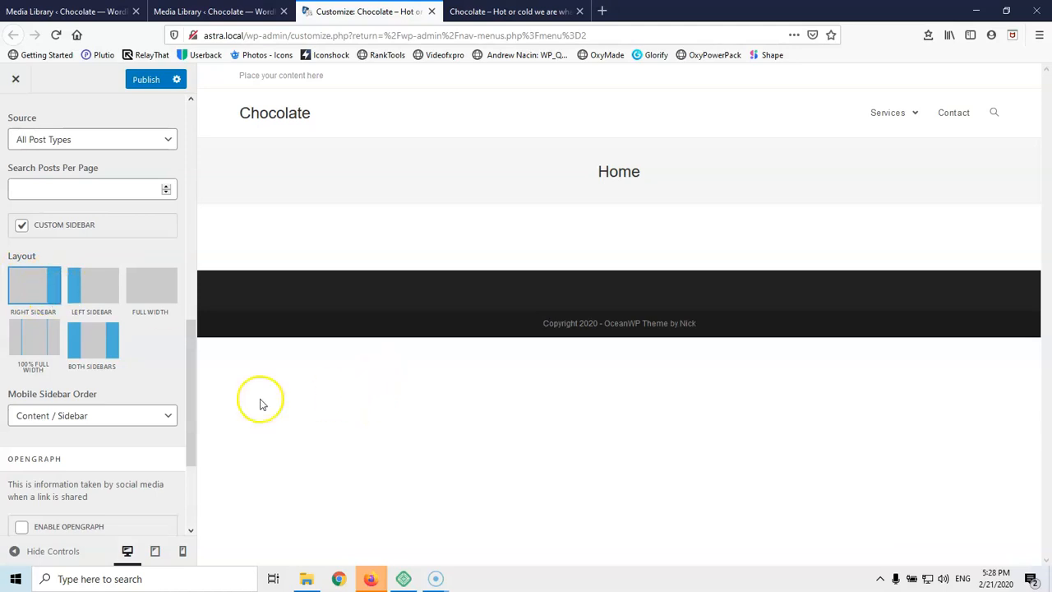
scroll(107, 395, down, 3)
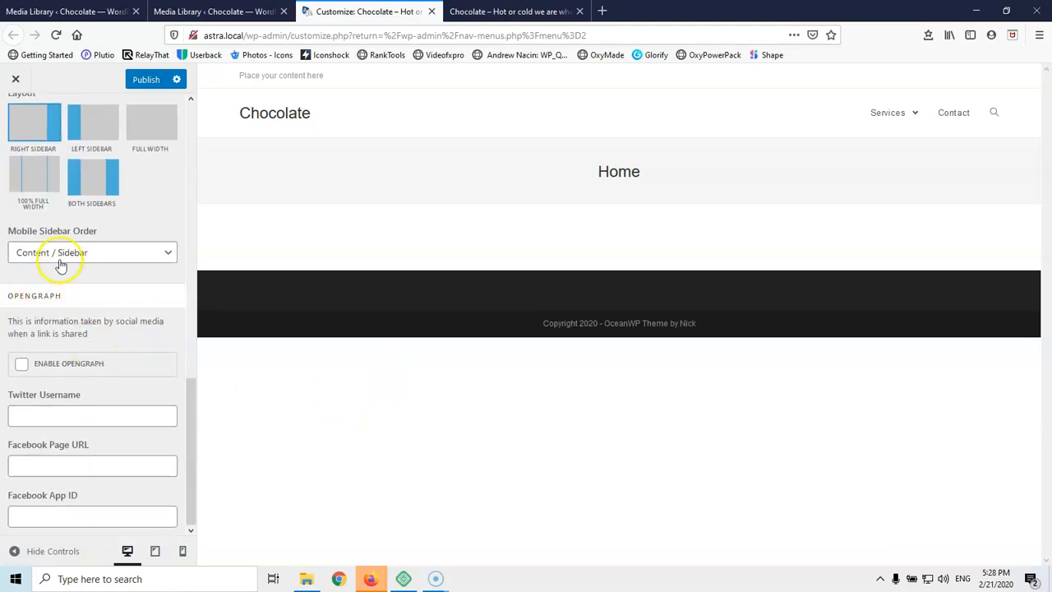
click(60, 253)
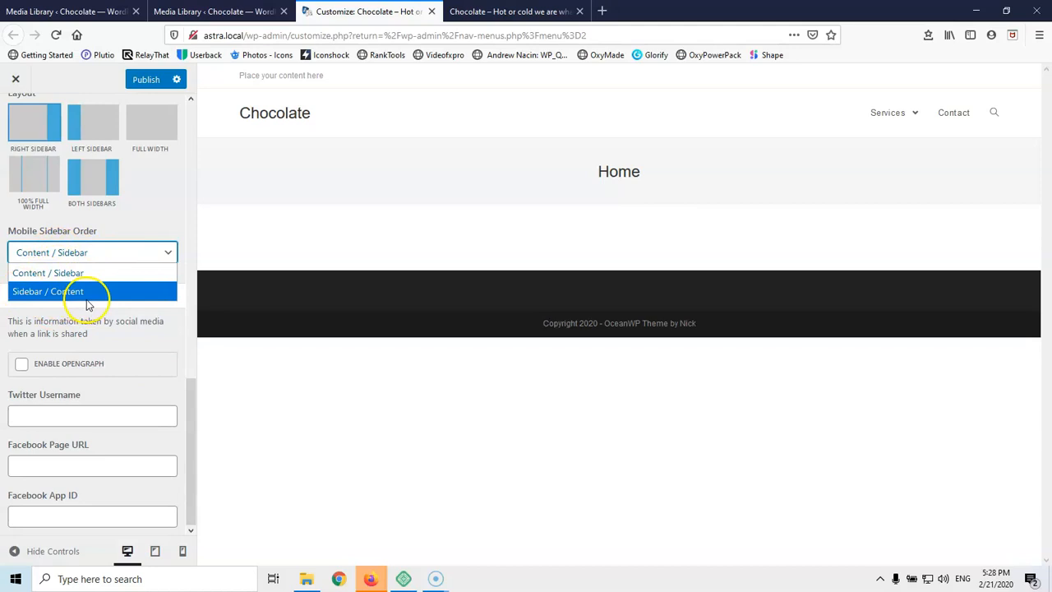
click(149, 215)
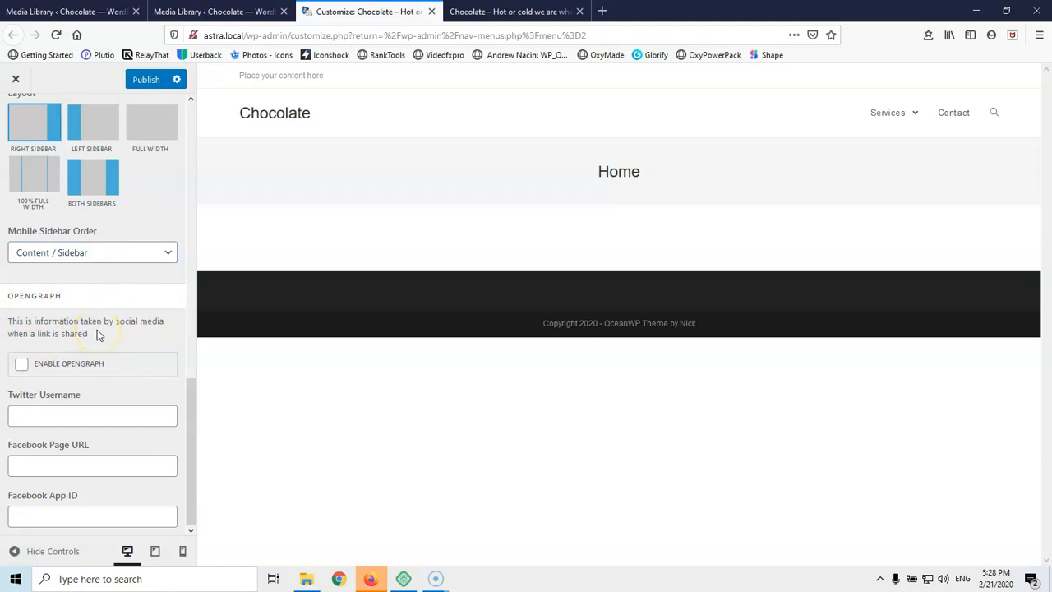
Turn Enable OpenGraph on and back off, then return to General Options
click(23, 365)
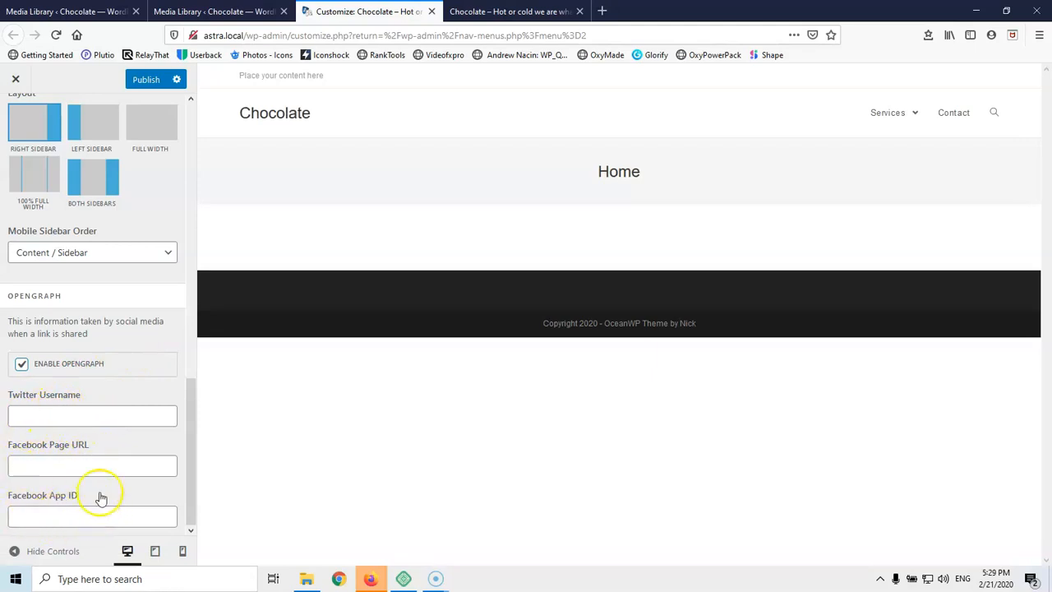
scroll(102, 461, up, 8)
scroll(102, 460, up, 3)
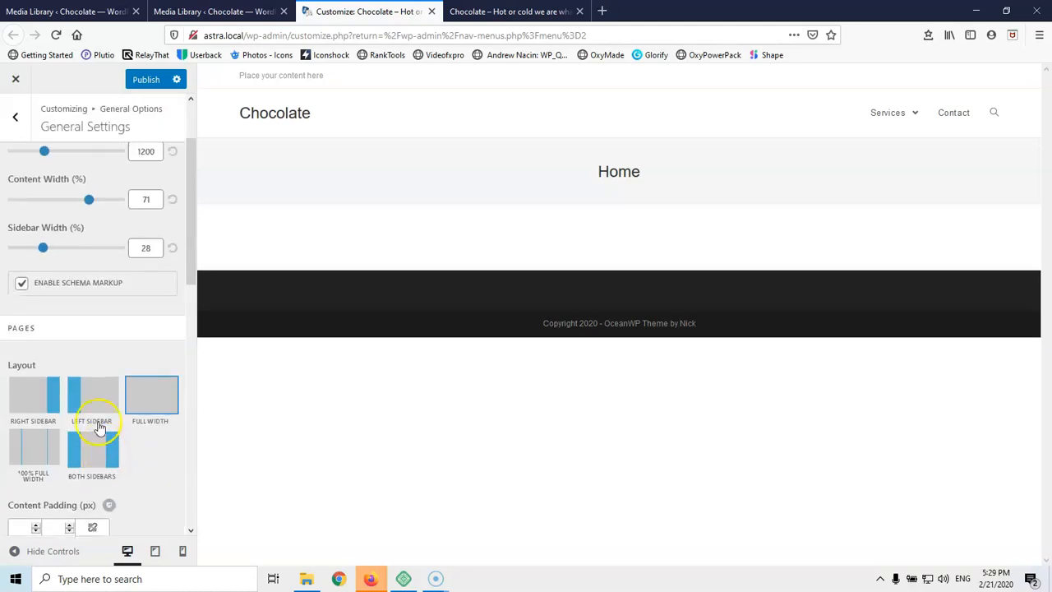
scroll(110, 323, up, 2)
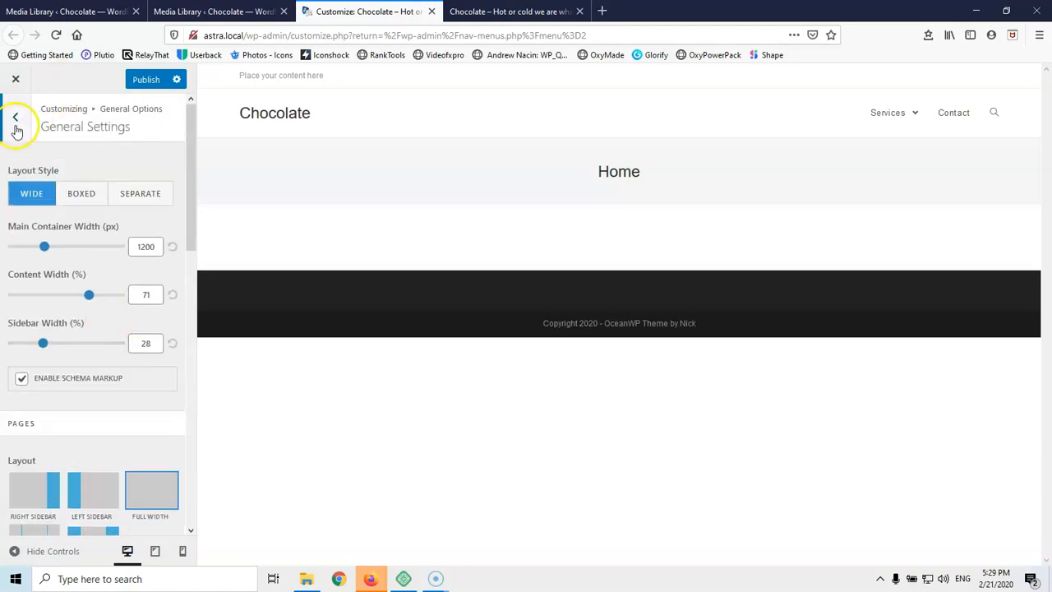
scroll(128, 322, down, 5)
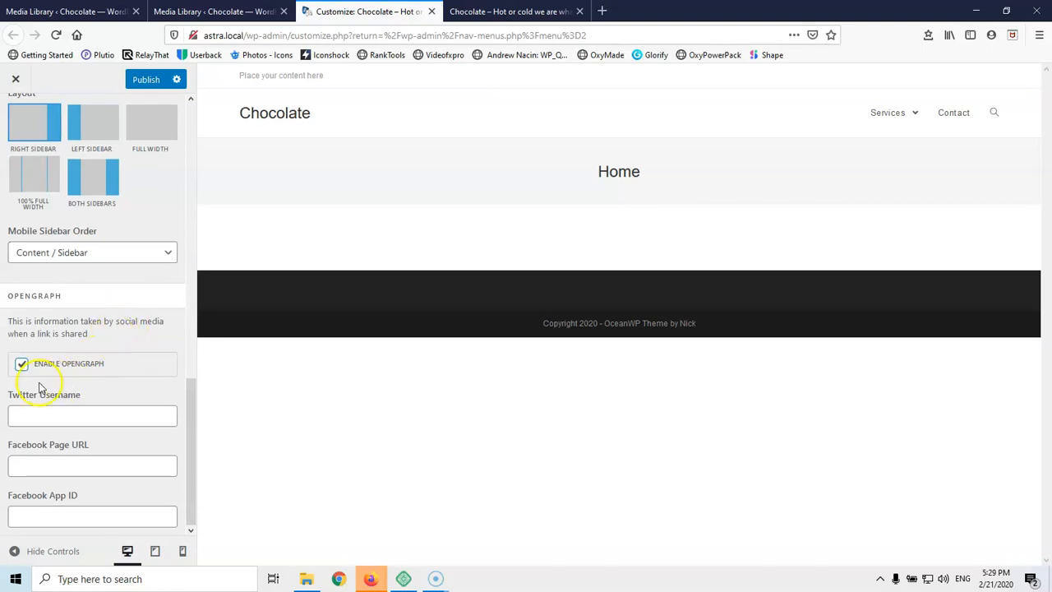
click(22, 364)
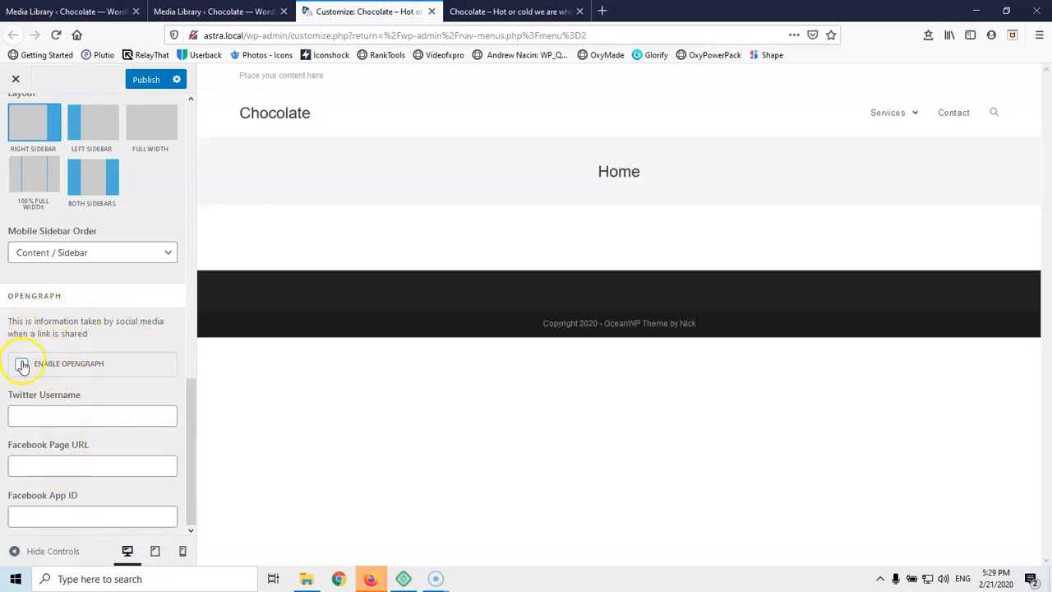
scroll(29, 271, up, 5)
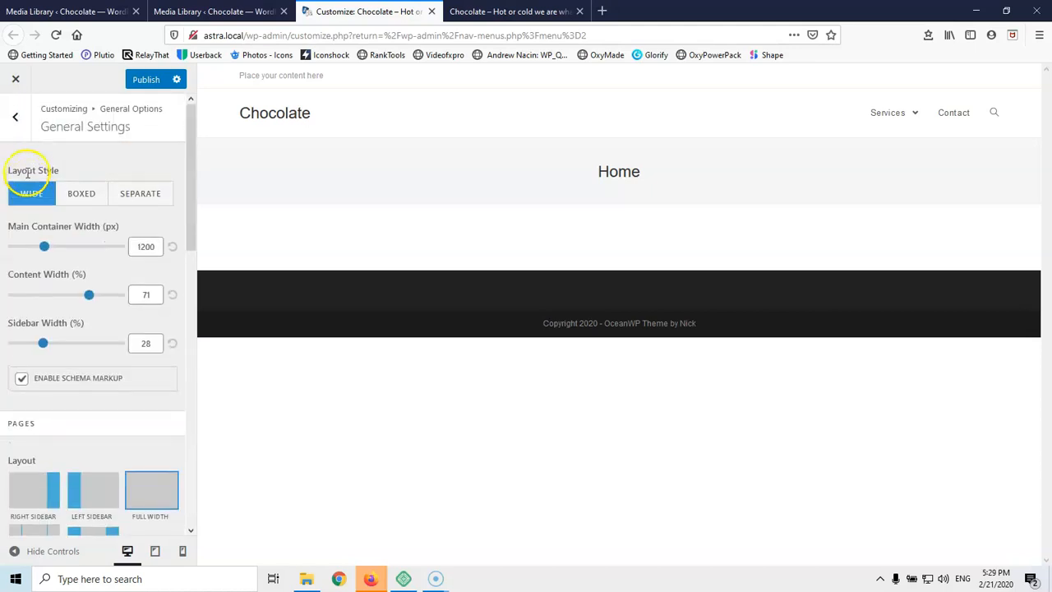
click(19, 115)
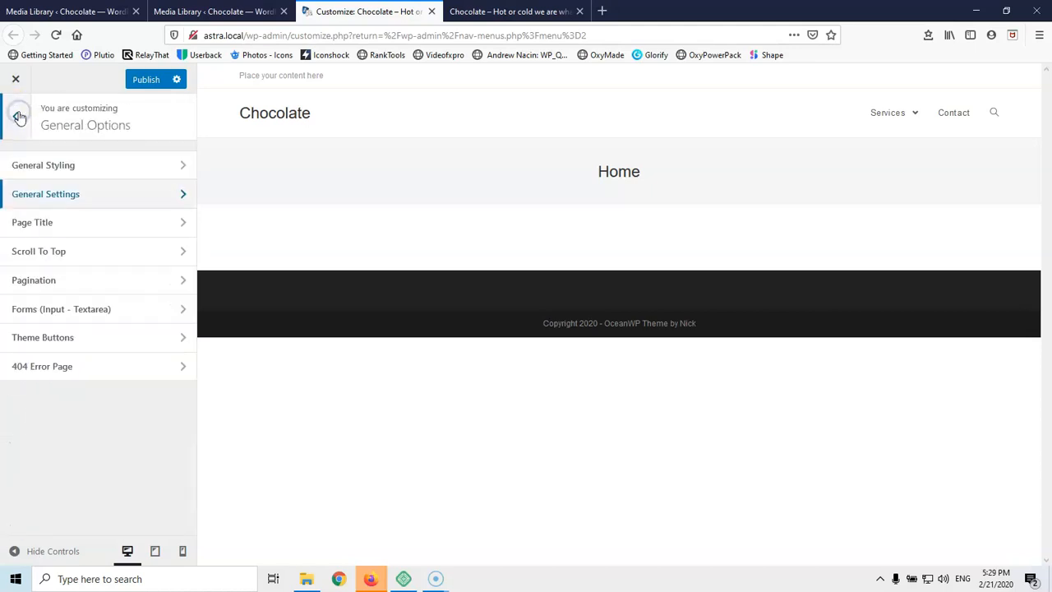
Set the Page Title style to Hidden, keeping visibility on all devices
click(37, 226)
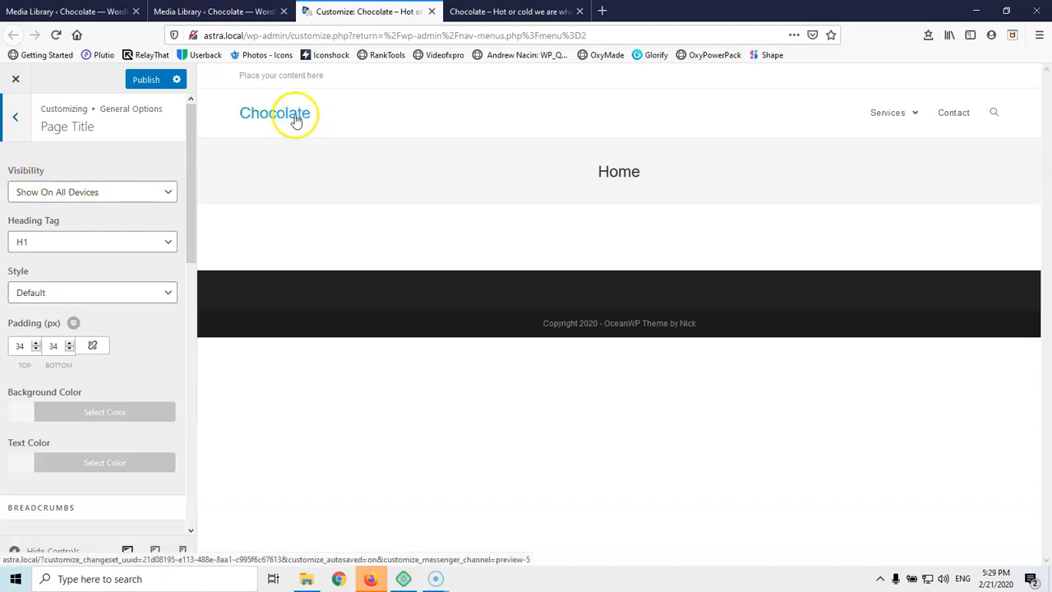
drag(598, 171, 655, 171)
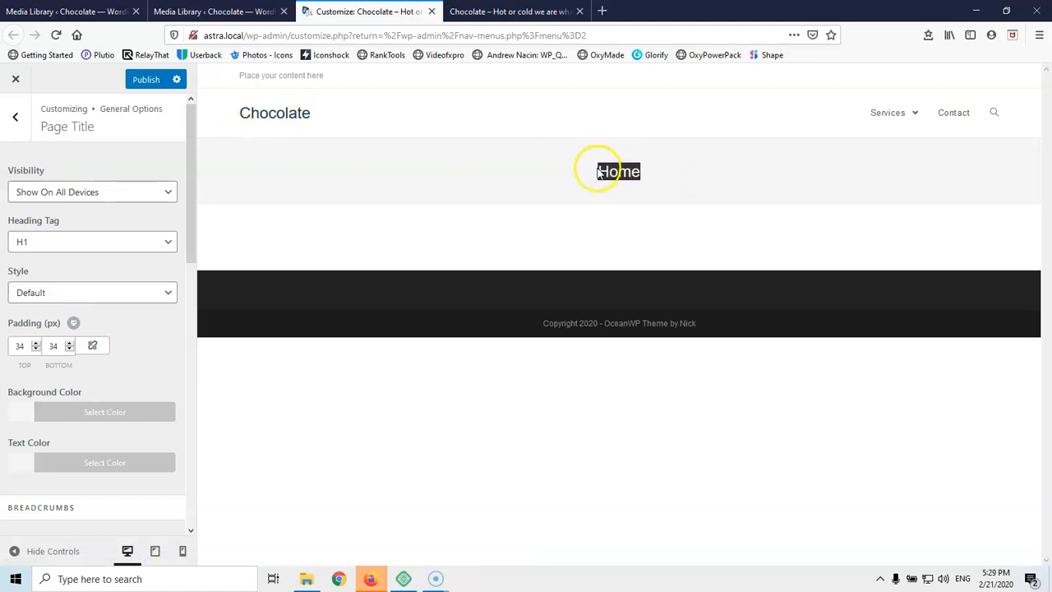
click(102, 195)
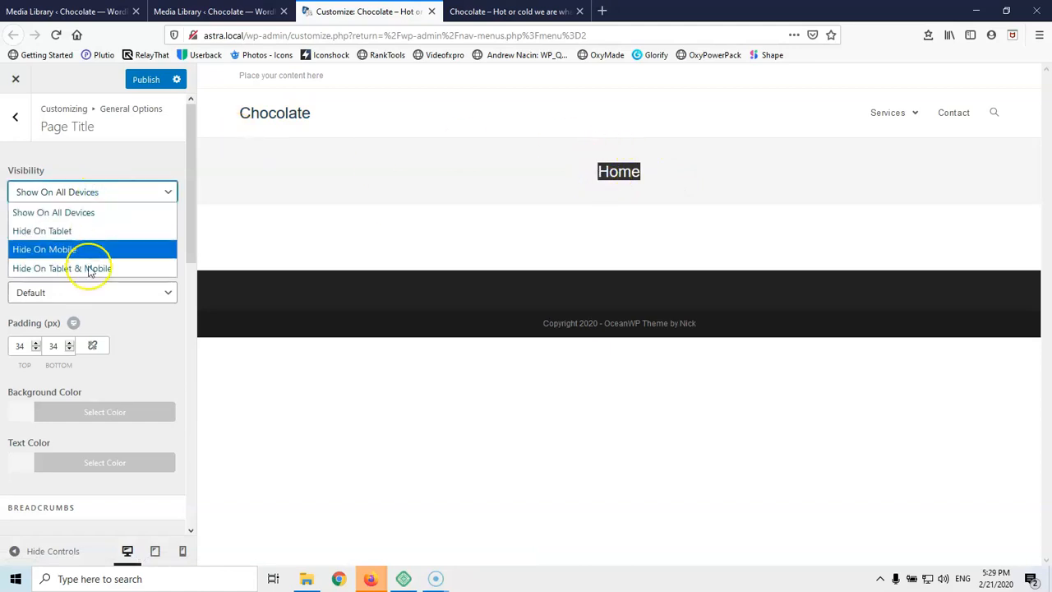
click(116, 162)
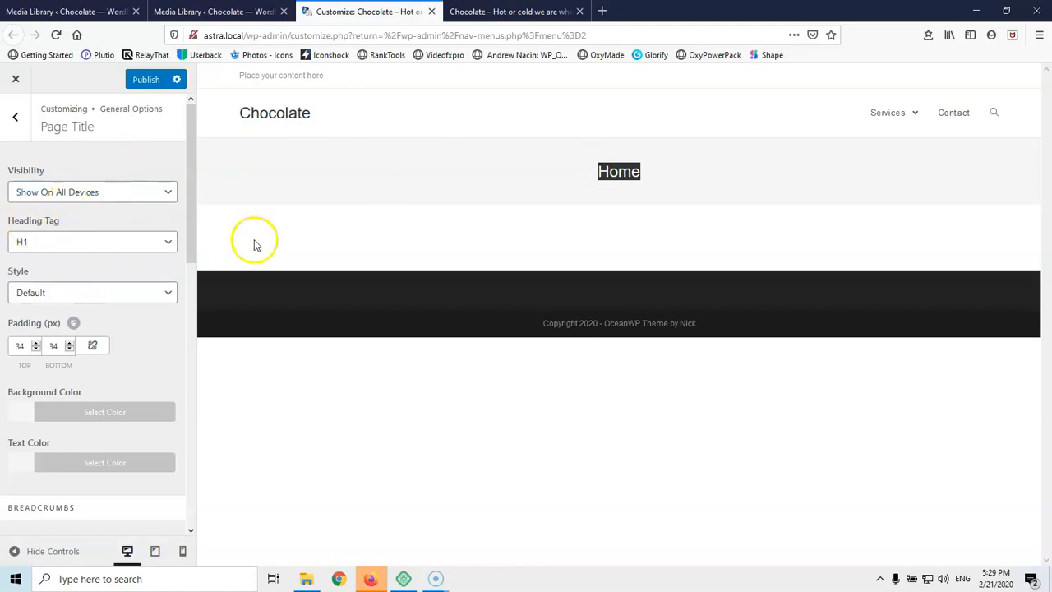
click(54, 294)
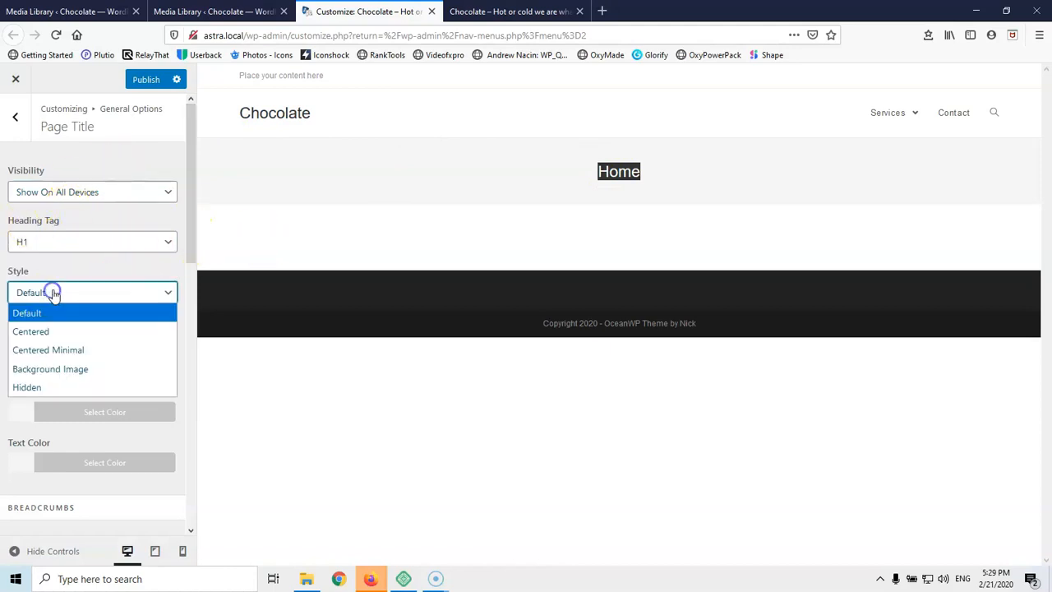
click(63, 388)
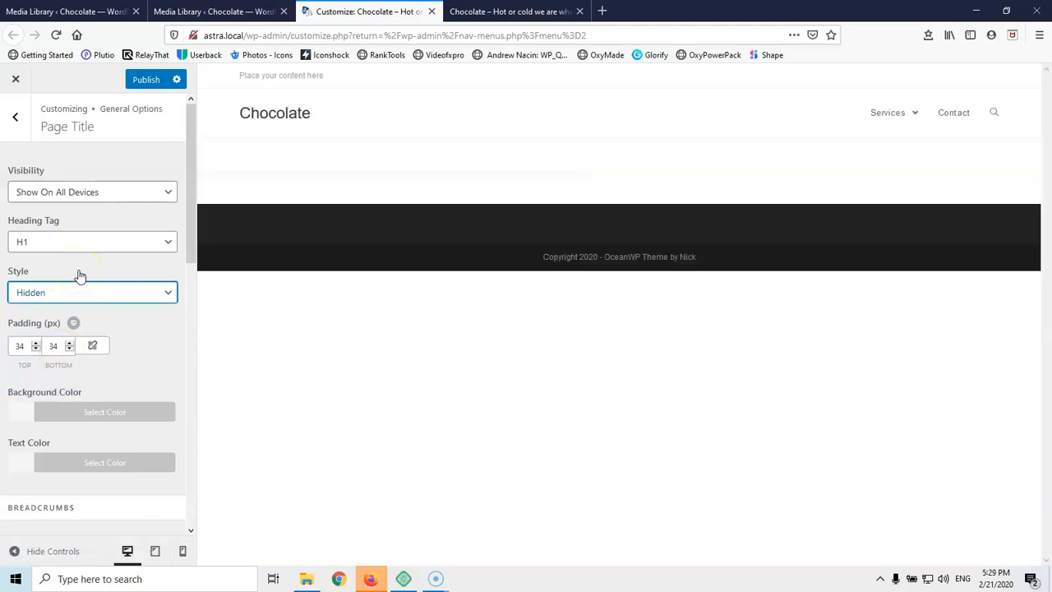
click(81, 271)
Review the remaining page title options, then bring up the Scroll To Top settings
scroll(148, 298, down, 3)
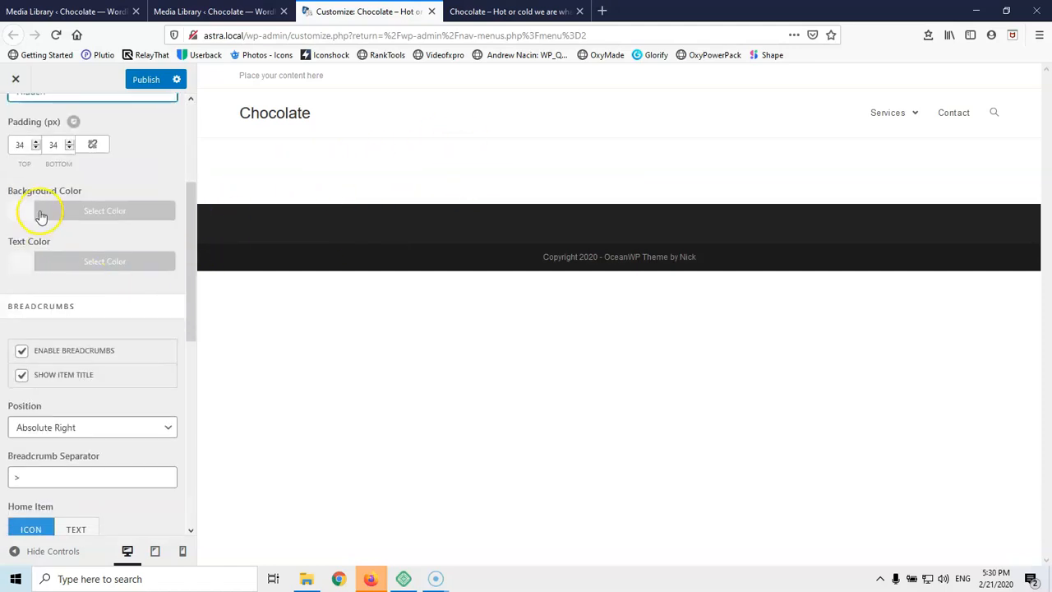
scroll(33, 242, up, 1)
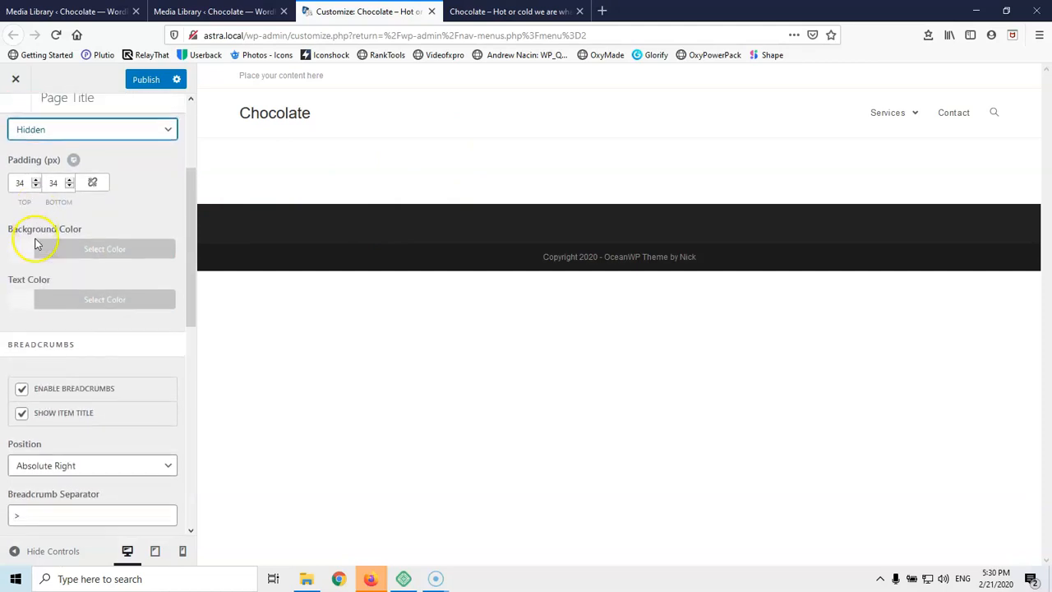
scroll(35, 243, down, 1)
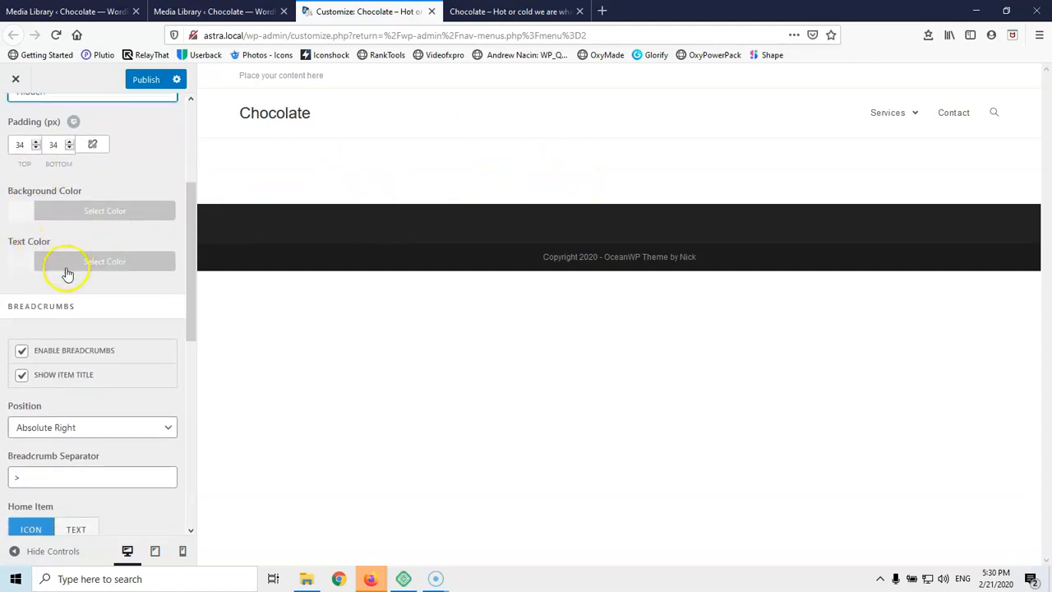
scroll(64, 296, down, 3)
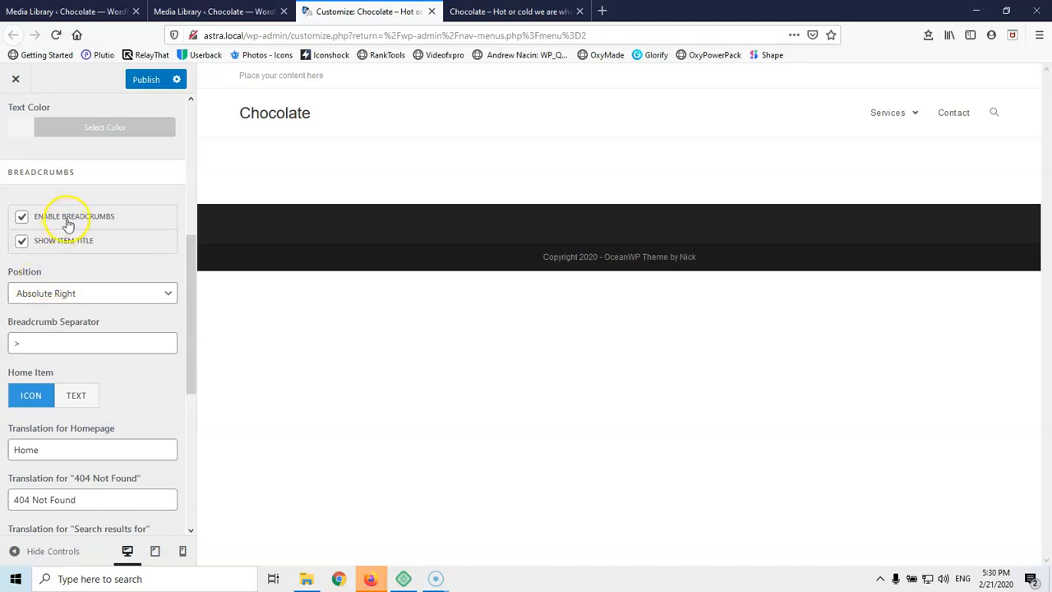
scroll(76, 292, down, 5)
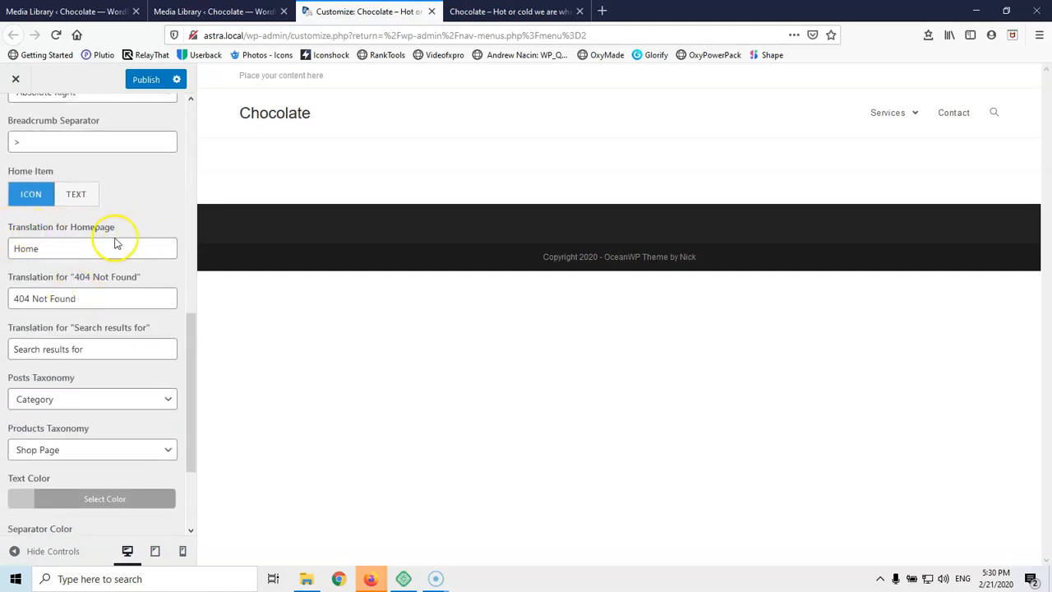
scroll(65, 302, down, 3)
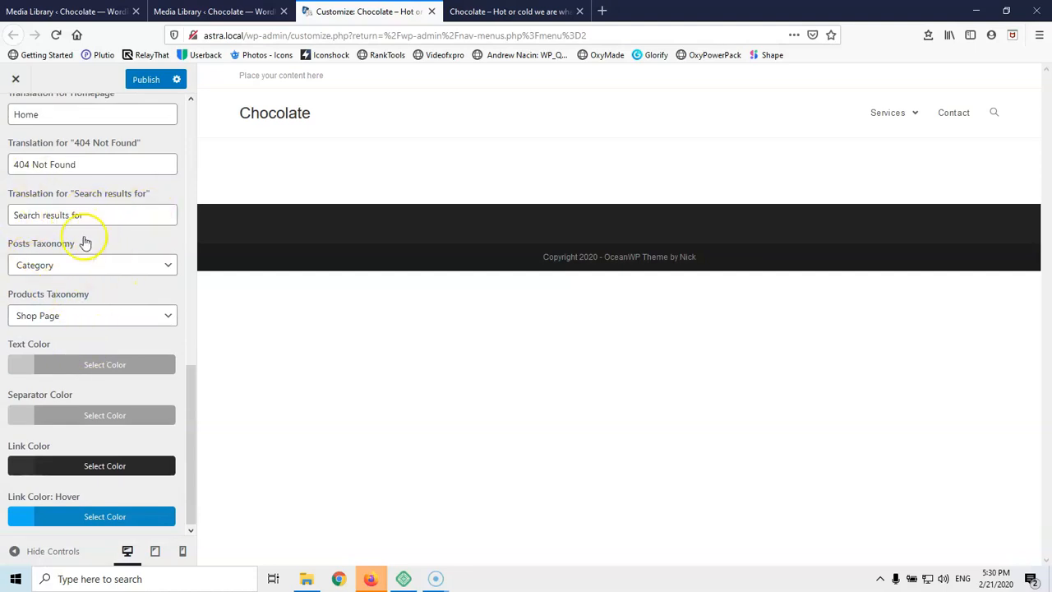
scroll(49, 189, up, 9)
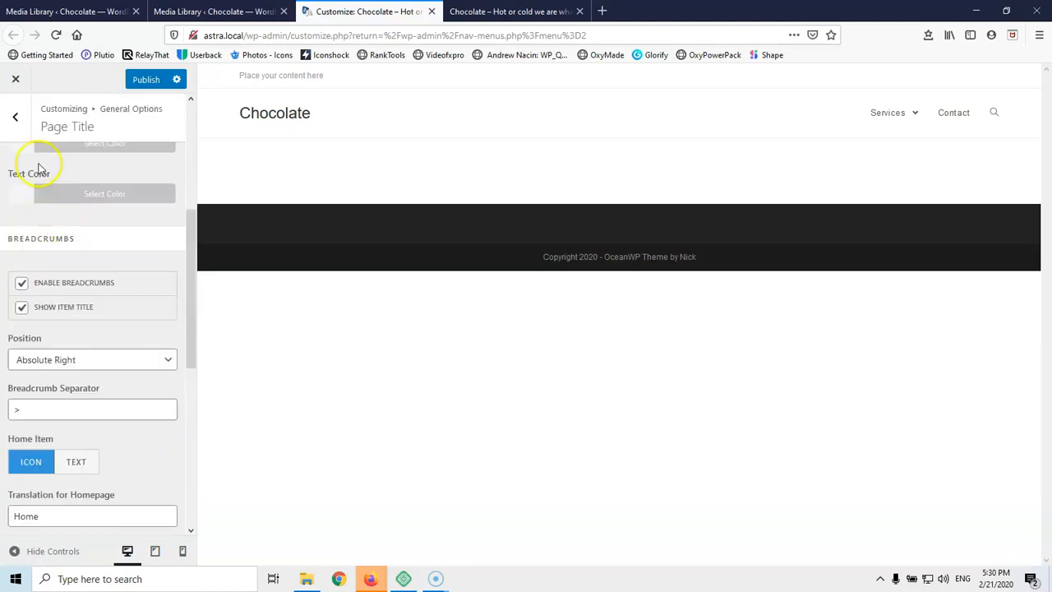
click(27, 119)
click(78, 254)
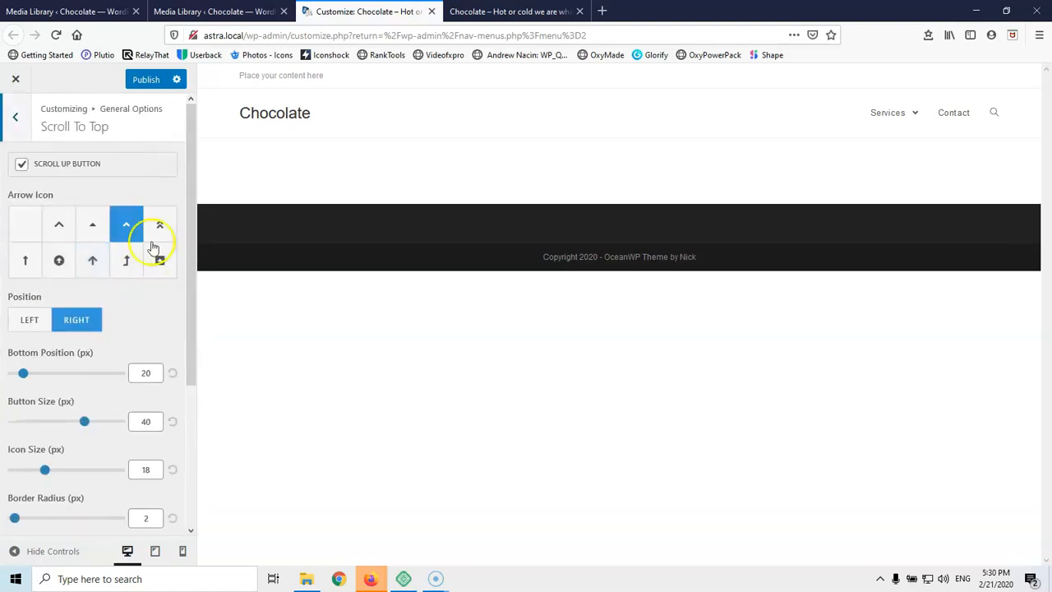
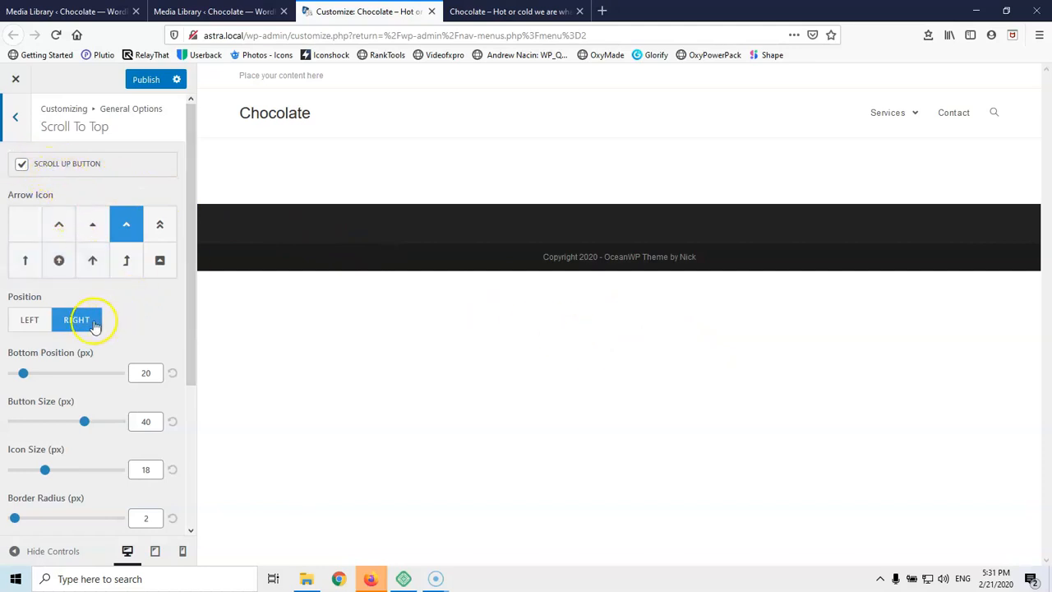
Switch the scroll-to-top button to the simple chevron arrow icon
scroll(20, 359, down, 2)
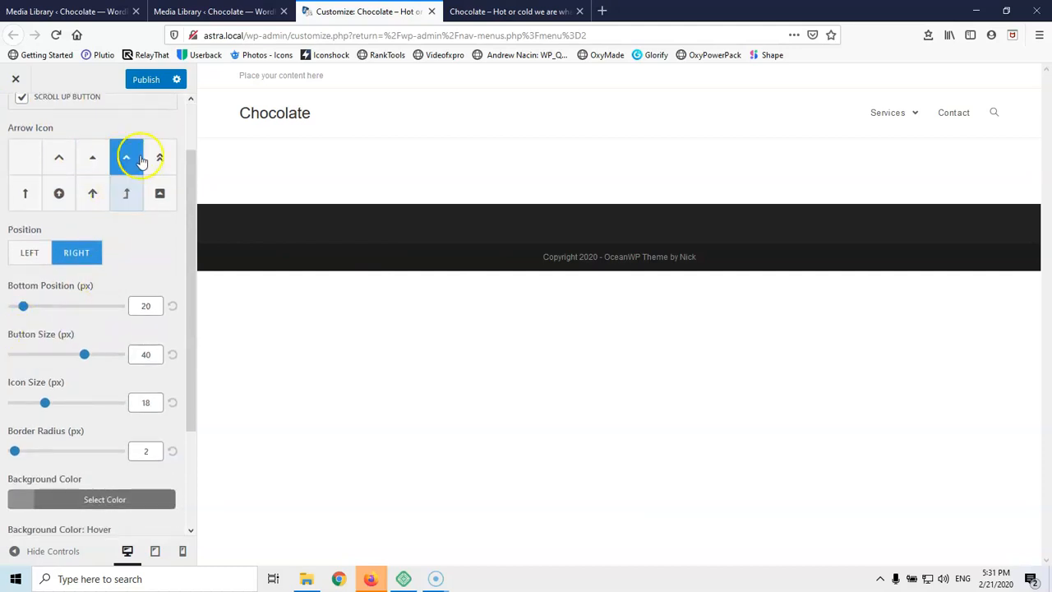
click(58, 158)
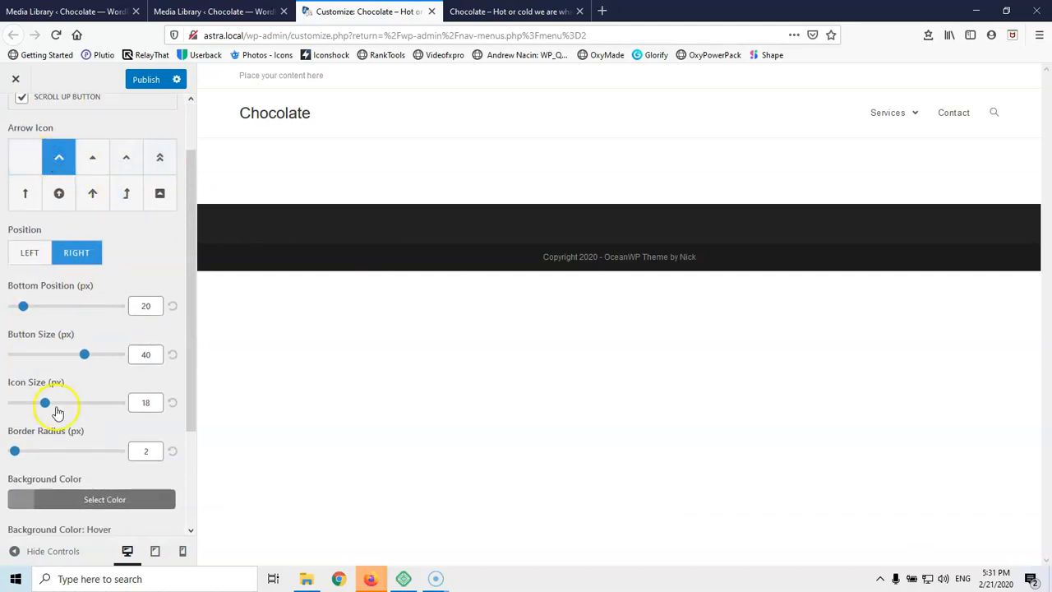
scroll(45, 411, down, 3)
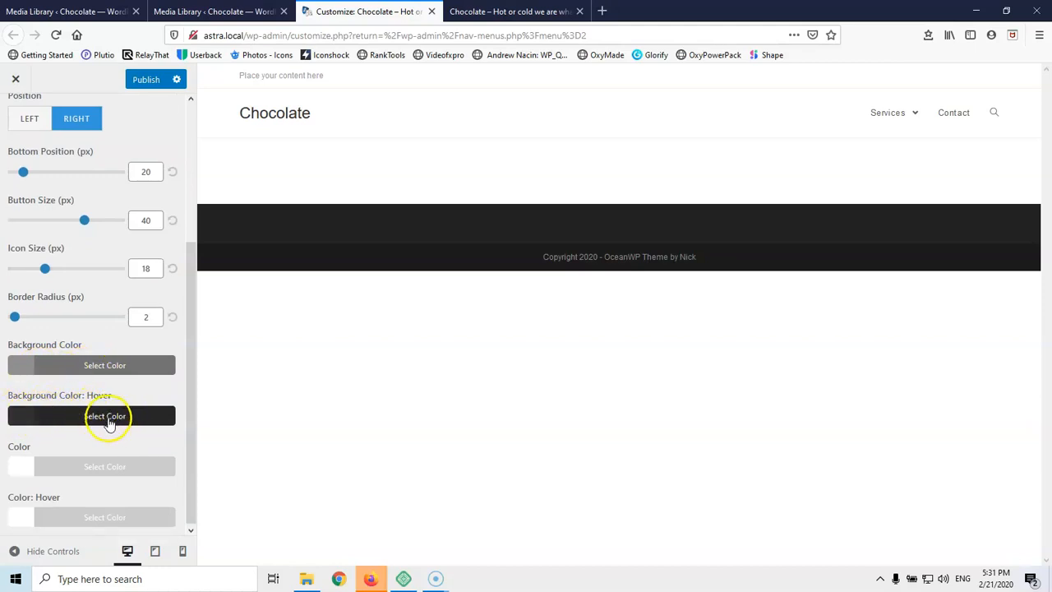
scroll(109, 423, up, 5)
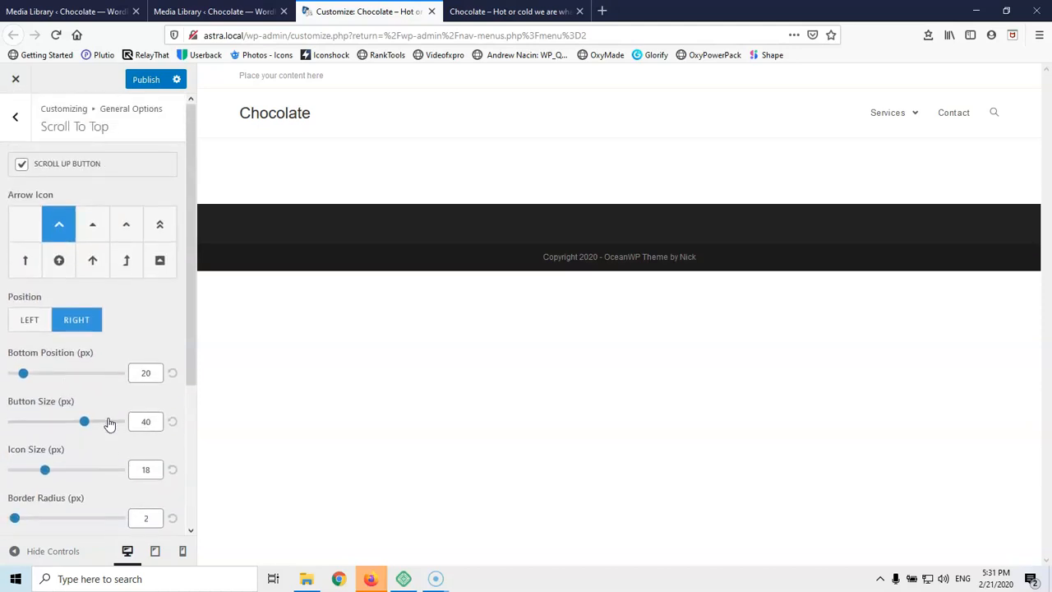
Browse the Pagination, Form Fields and Theme Buttons settings without changing anything
click(17, 124)
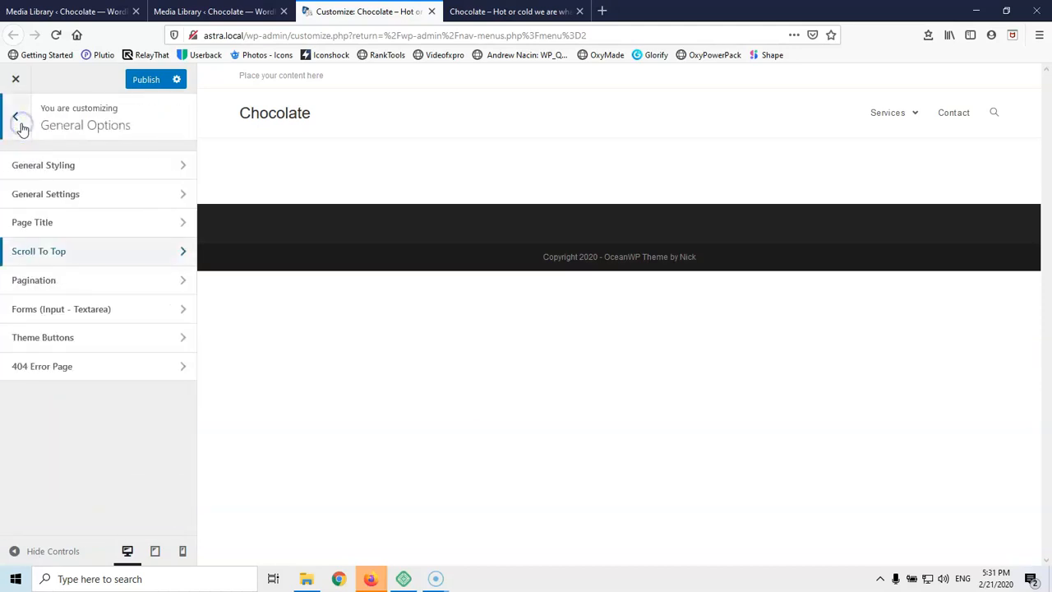
click(57, 280)
click(64, 199)
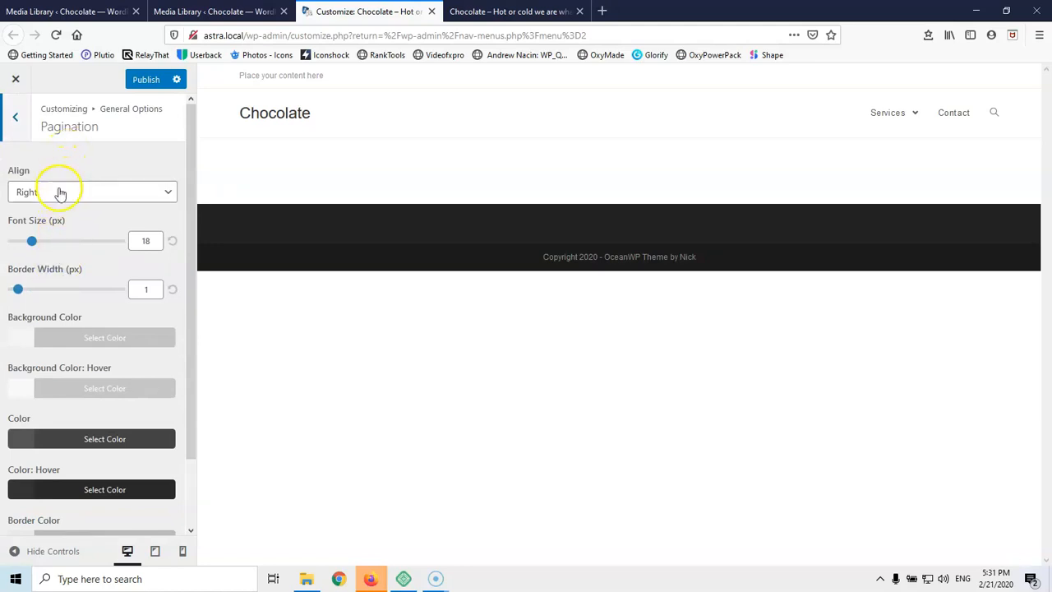
click(10, 132)
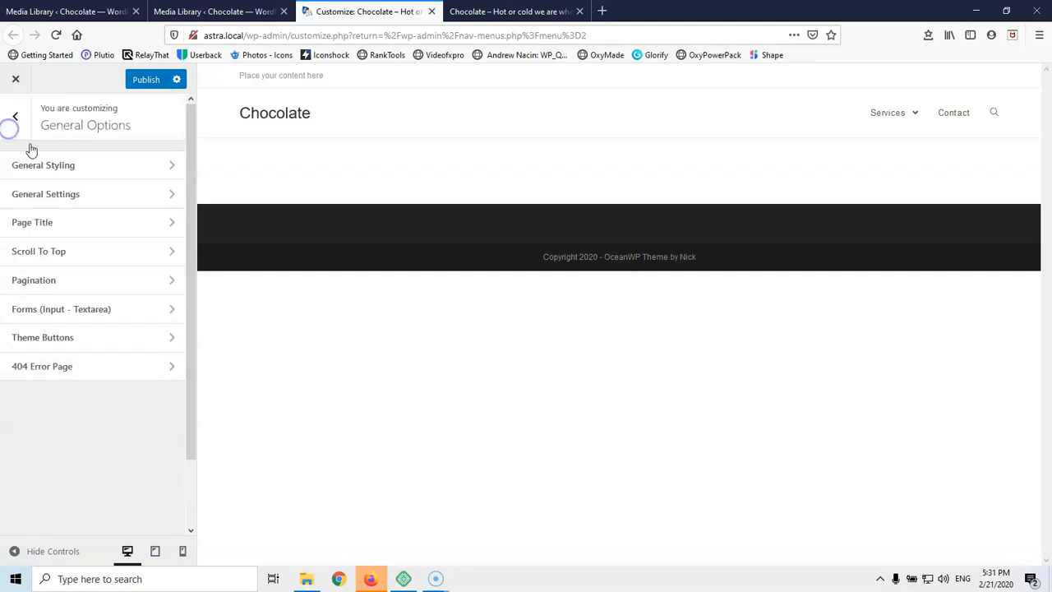
click(106, 316)
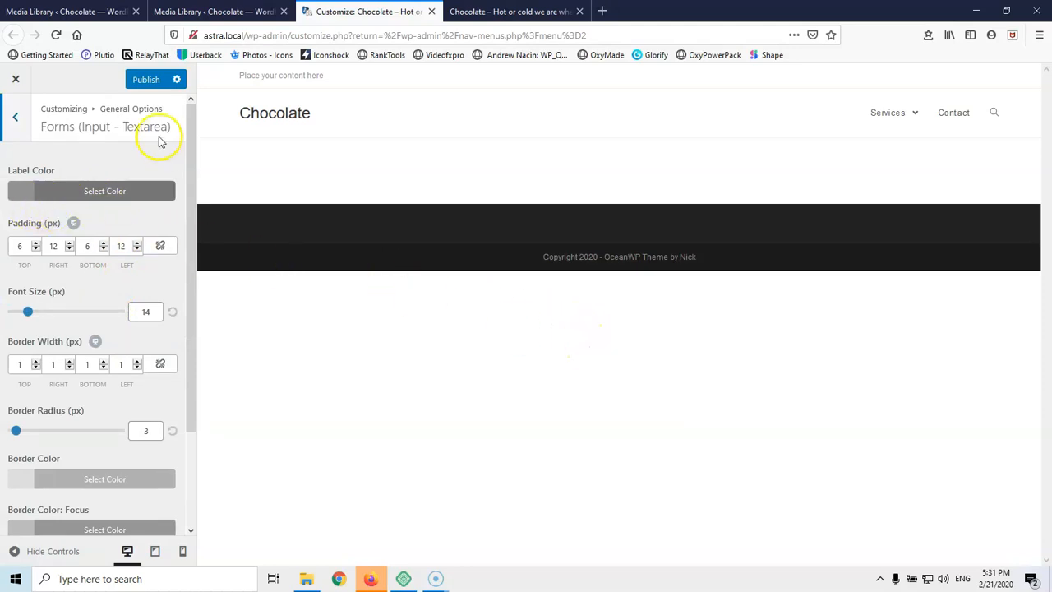
click(17, 128)
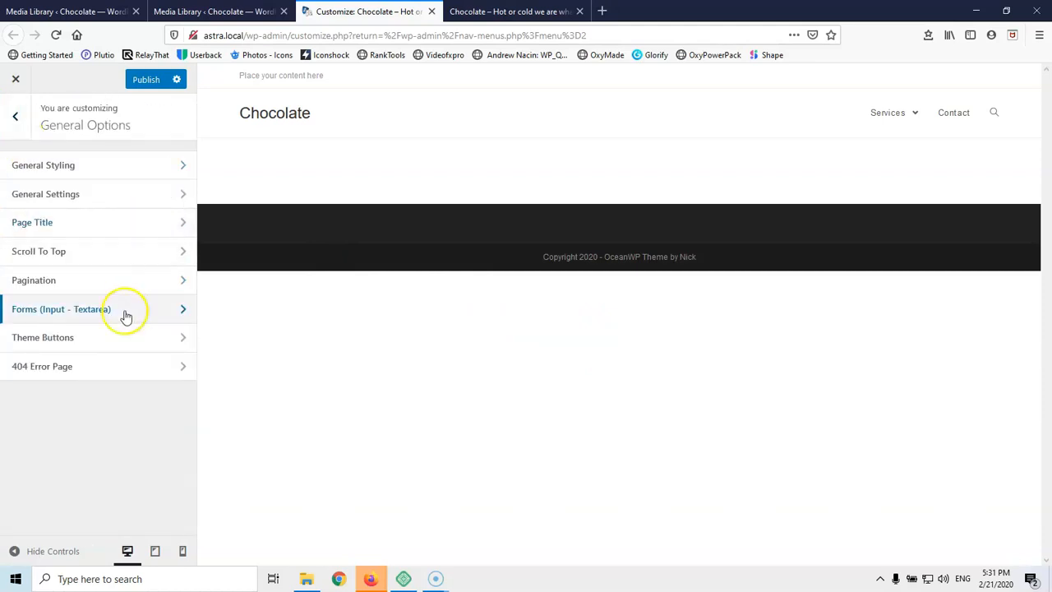
click(77, 342)
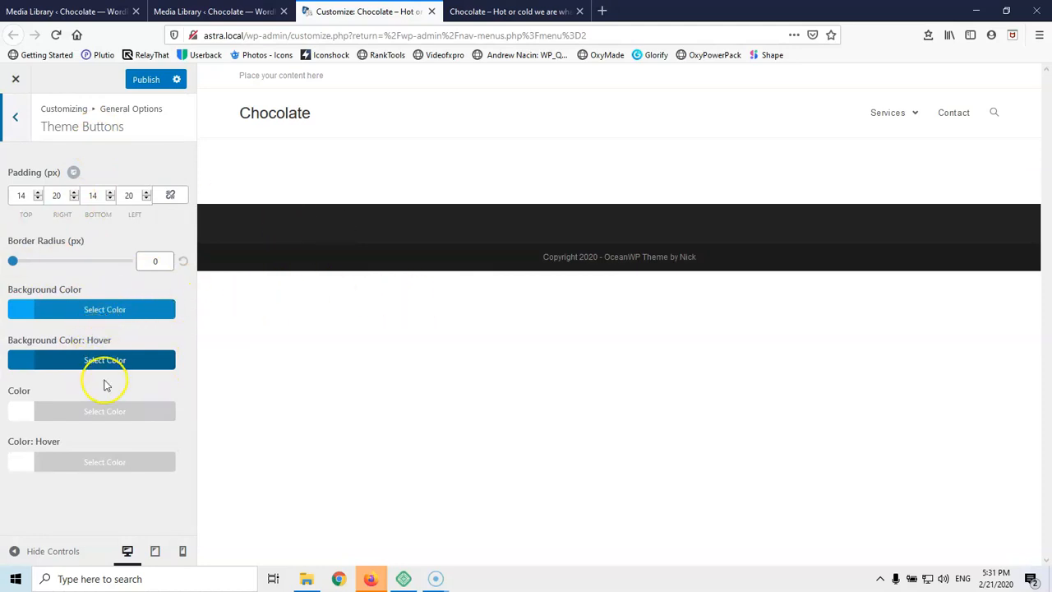
click(18, 123)
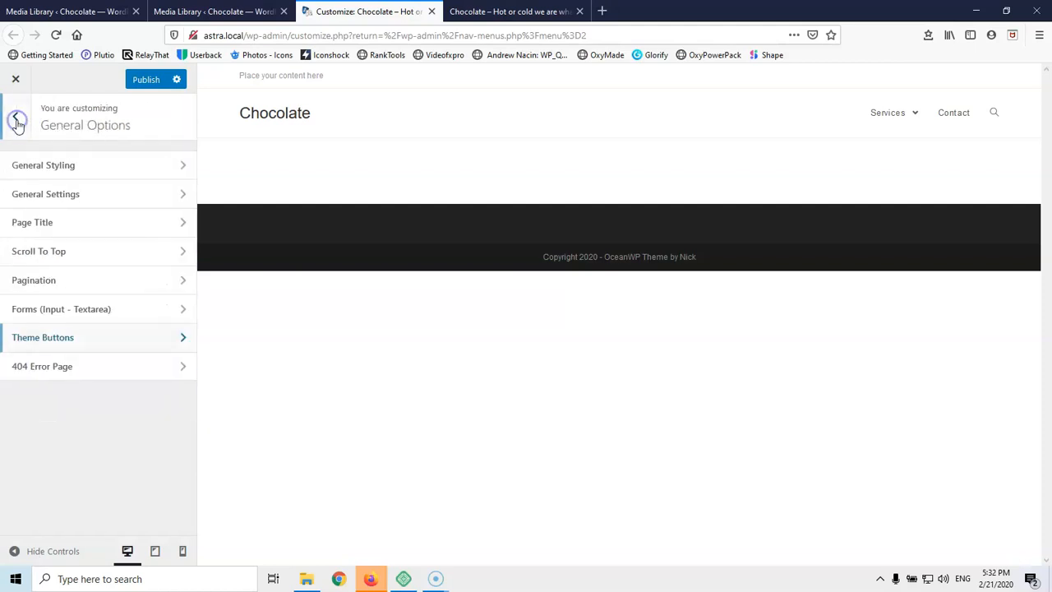
Review the 404 Error Page template options, then return to the main customizer sections
click(67, 372)
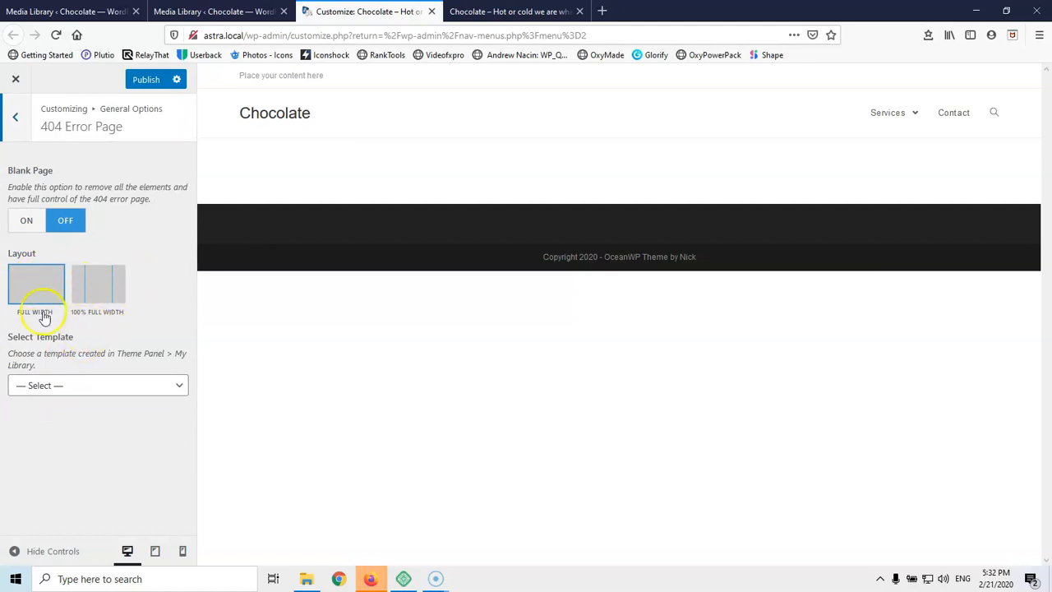
click(72, 386)
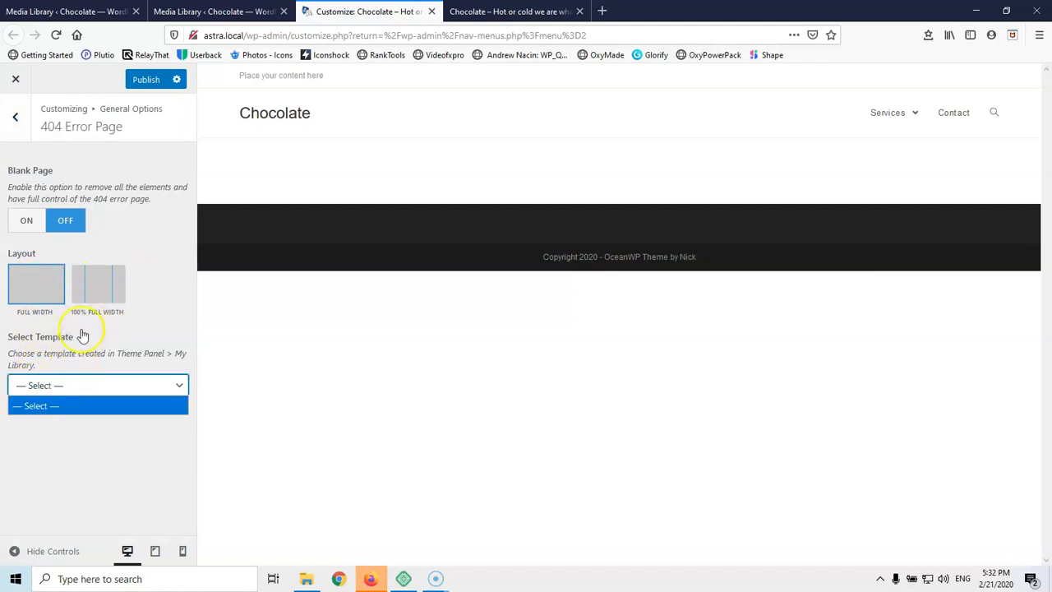
click(14, 124)
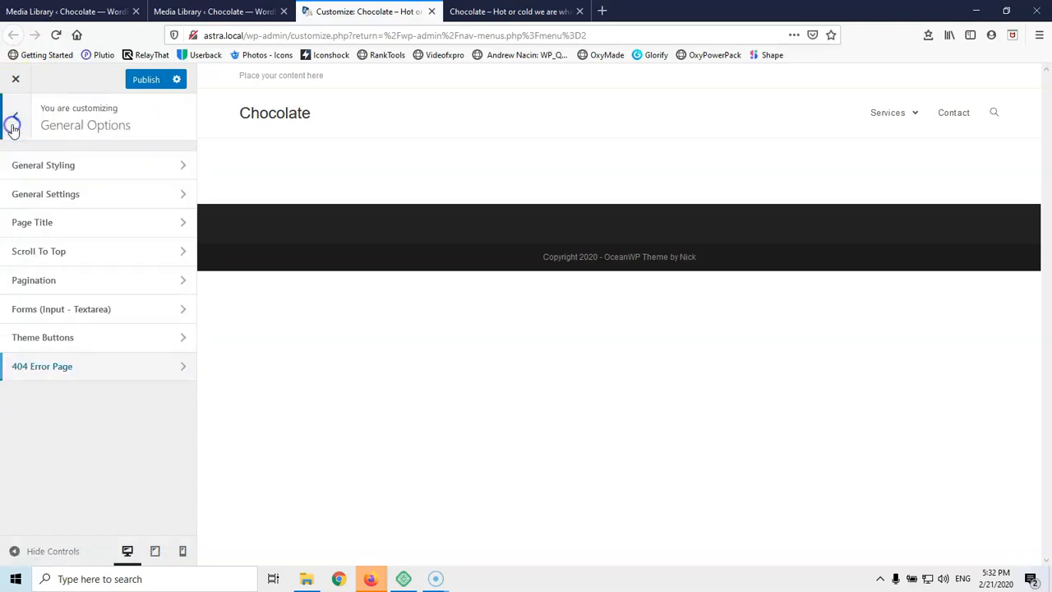
click(13, 127)
Add the greek subset in the General typography settings
click(50, 398)
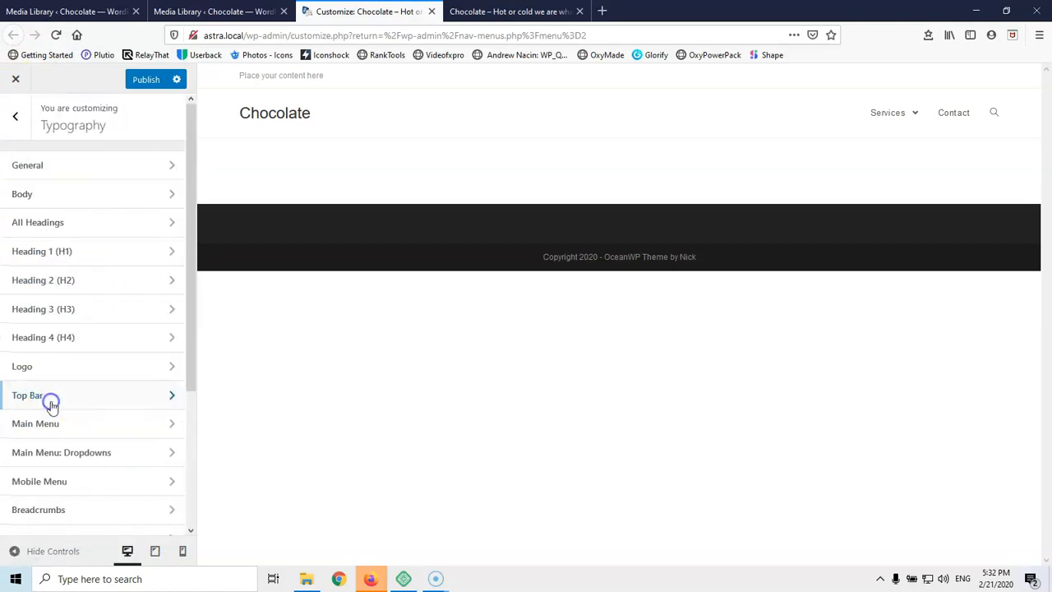
click(98, 162)
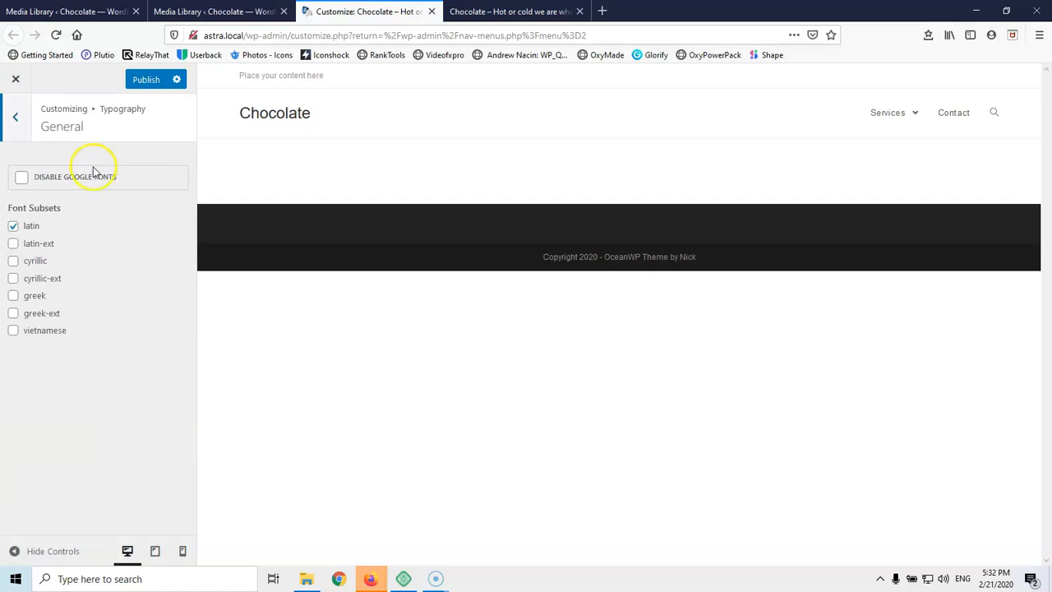
click(14, 297)
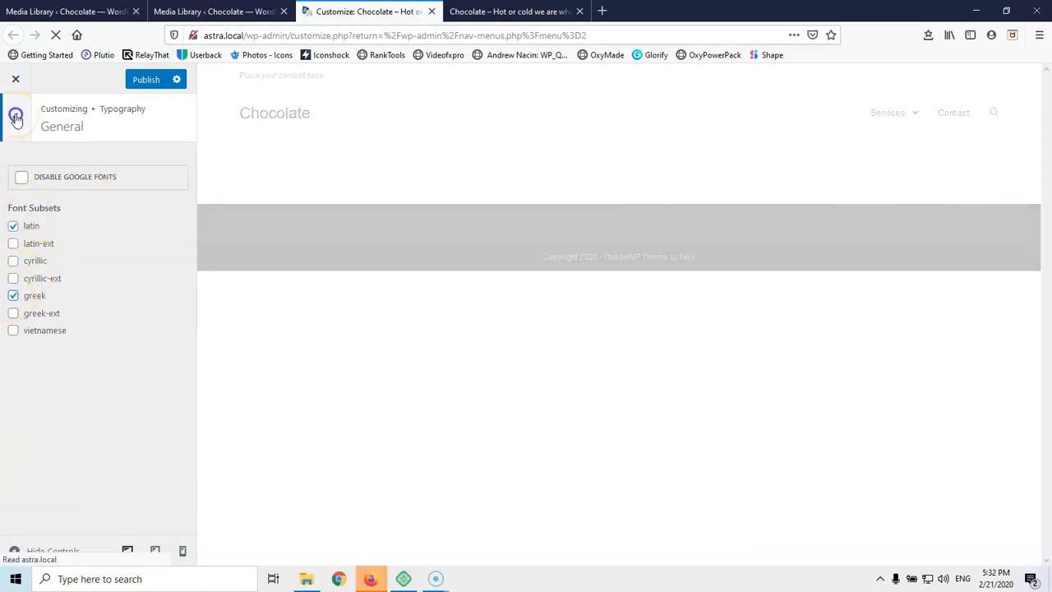
click(15, 117)
Set the body font family to Ubuntu
click(61, 201)
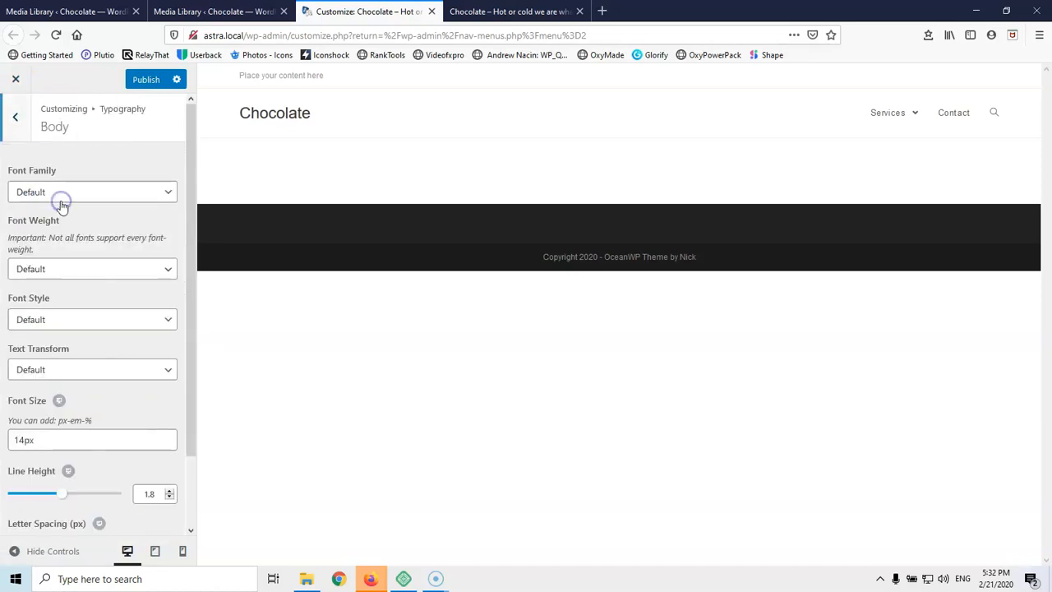
click(61, 196)
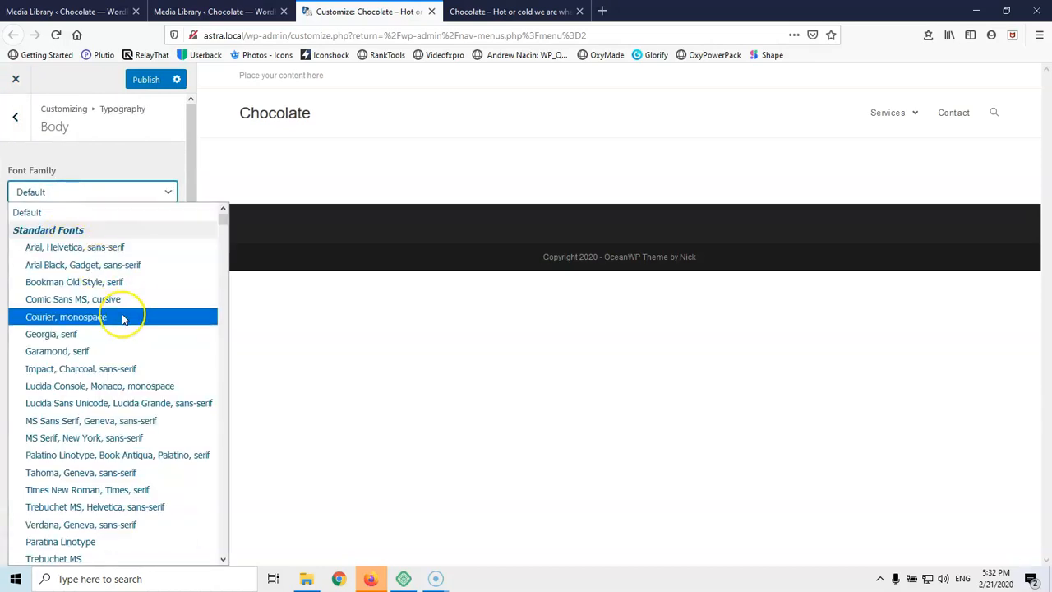
text(ro)
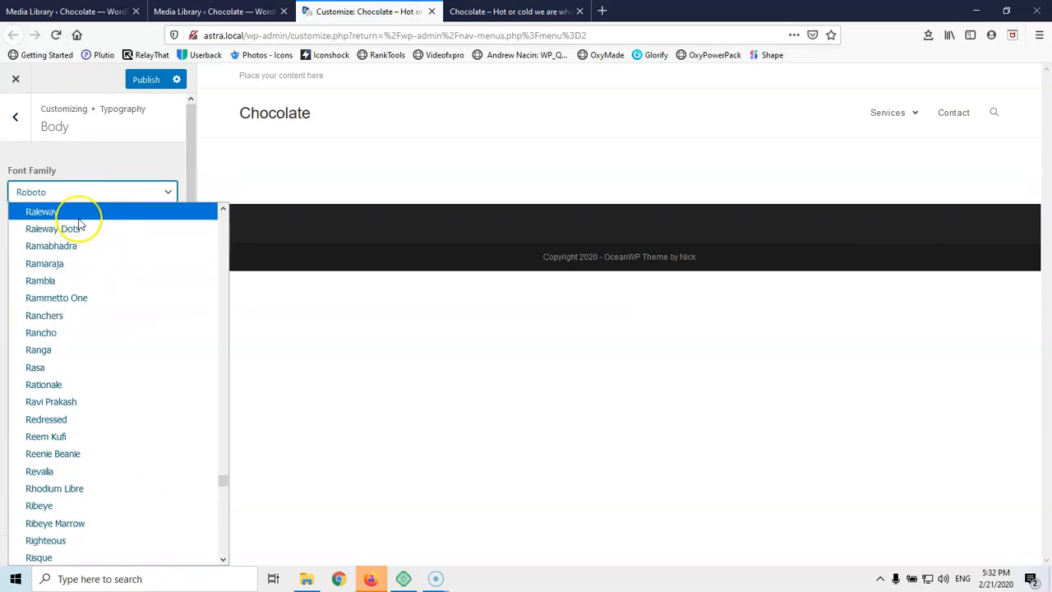
text(untu)
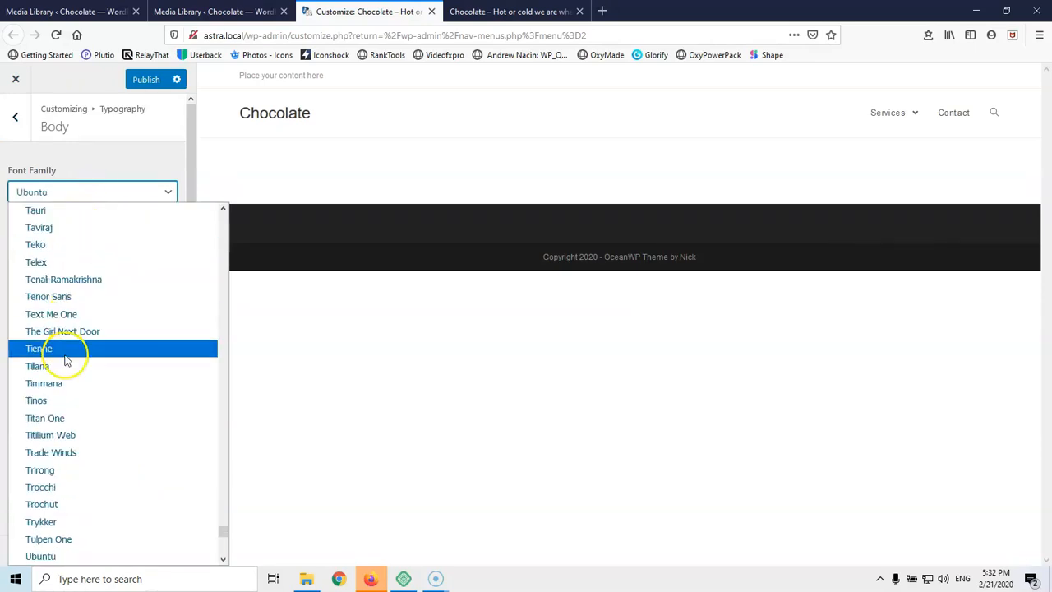
click(47, 557)
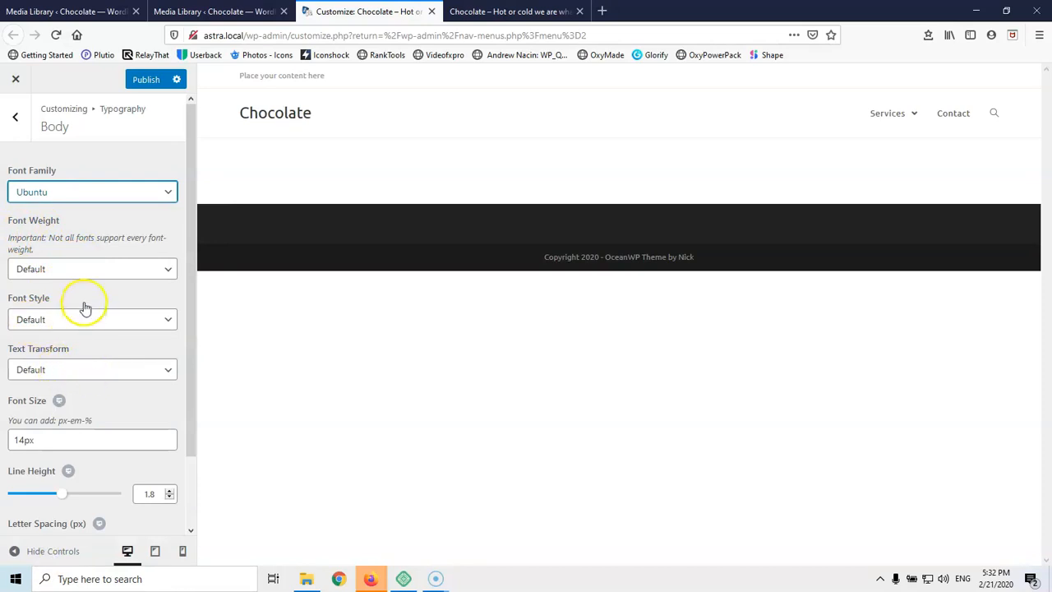
Give body text a 17px font size, 1.7 line height and colour #020202
scroll(85, 305, down, 2)
double_click(24, 360)
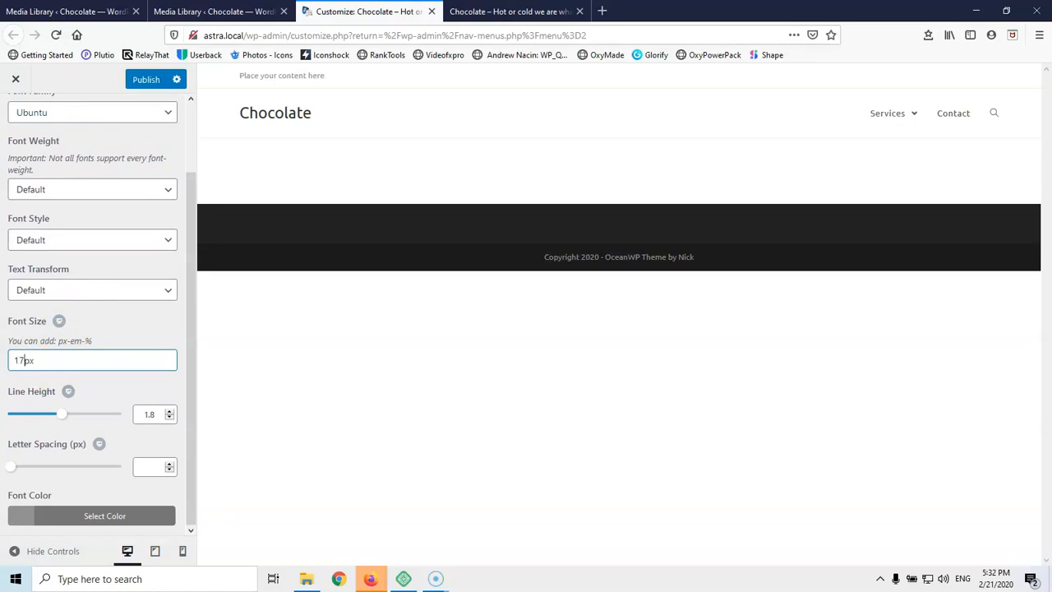
click(170, 417)
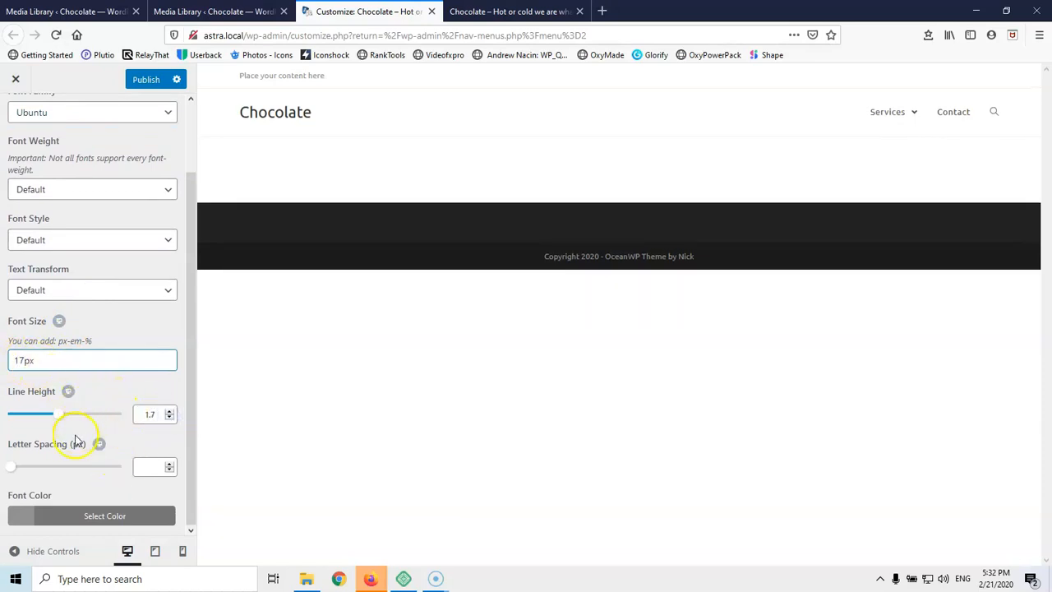
click(74, 518)
scroll(80, 411, down, 3)
drag(77, 429, 15, 480)
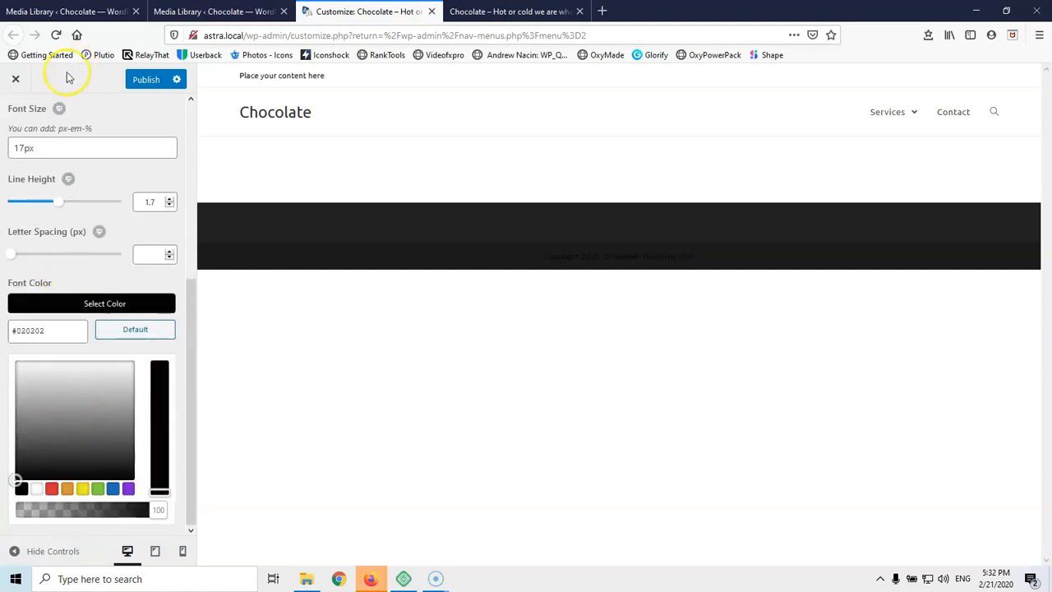
scroll(65, 132, up, 10)
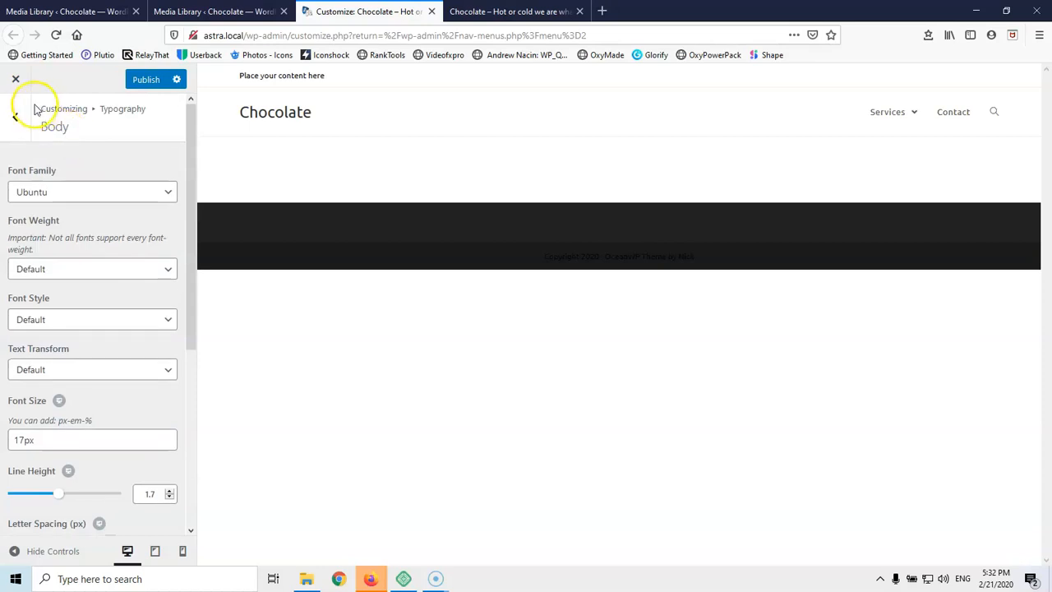
click(14, 121)
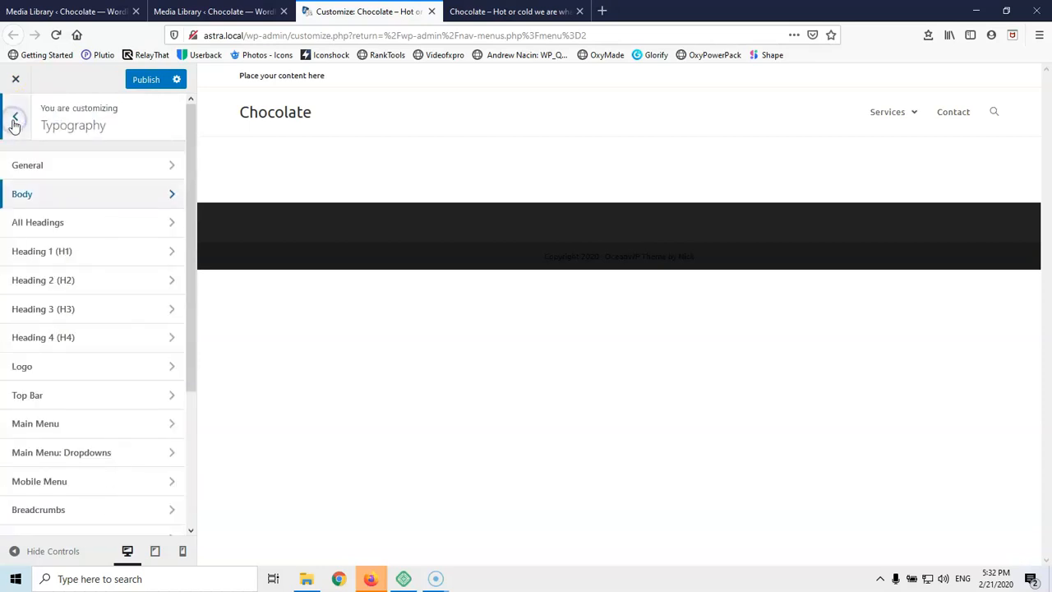
Set all headings to the Roboto font with colour #020202
click(90, 231)
click(70, 192)
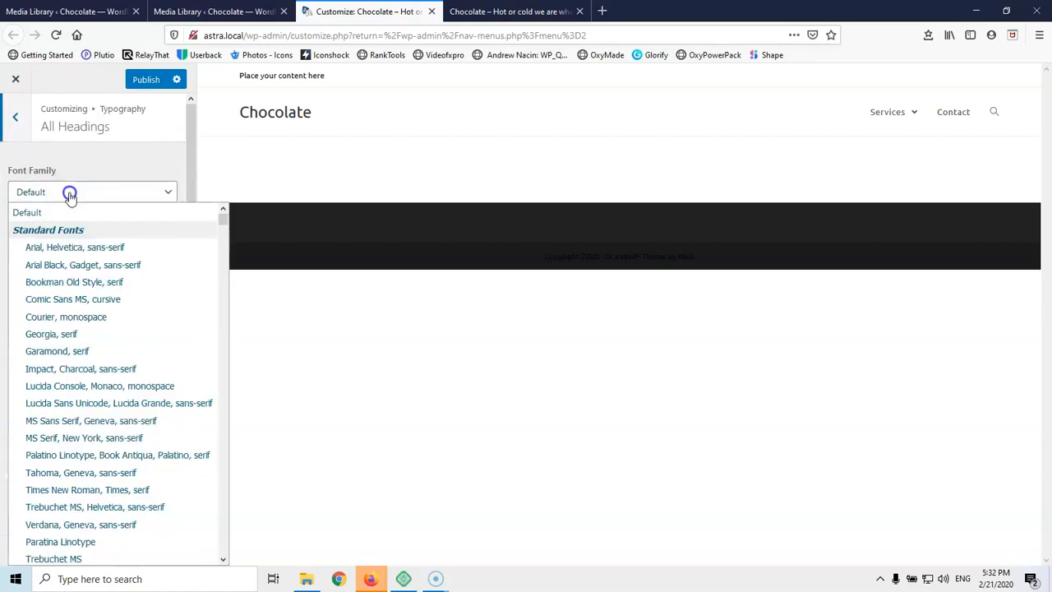
text(rob)
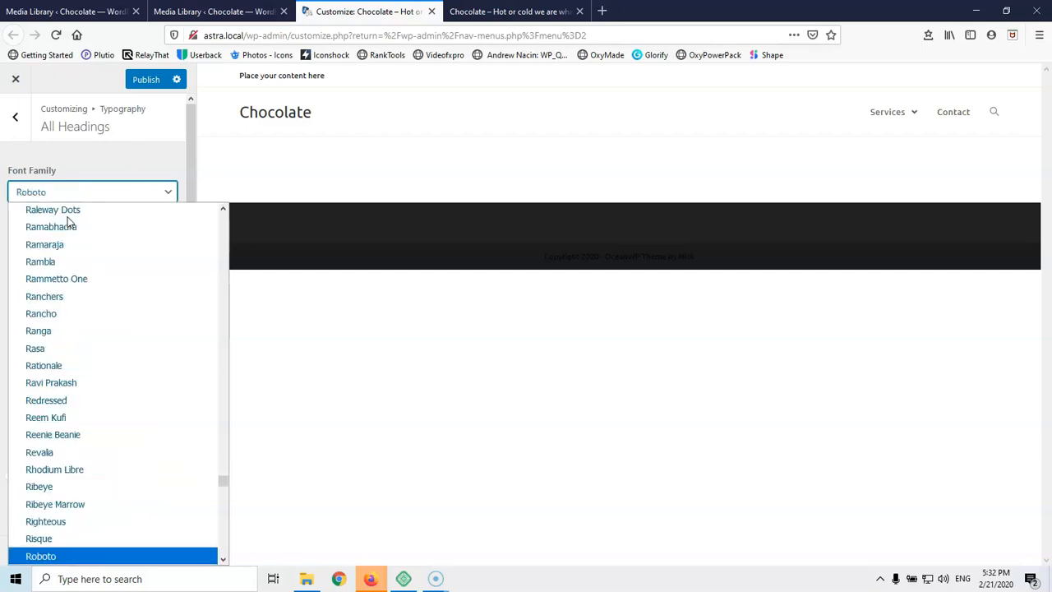
click(65, 554)
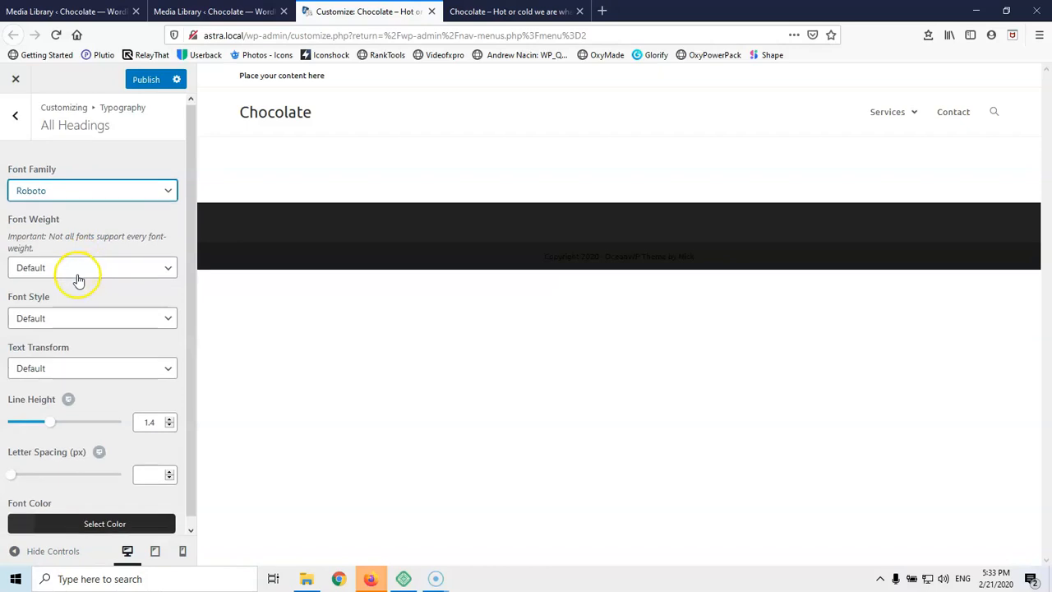
scroll(87, 312, down, 1)
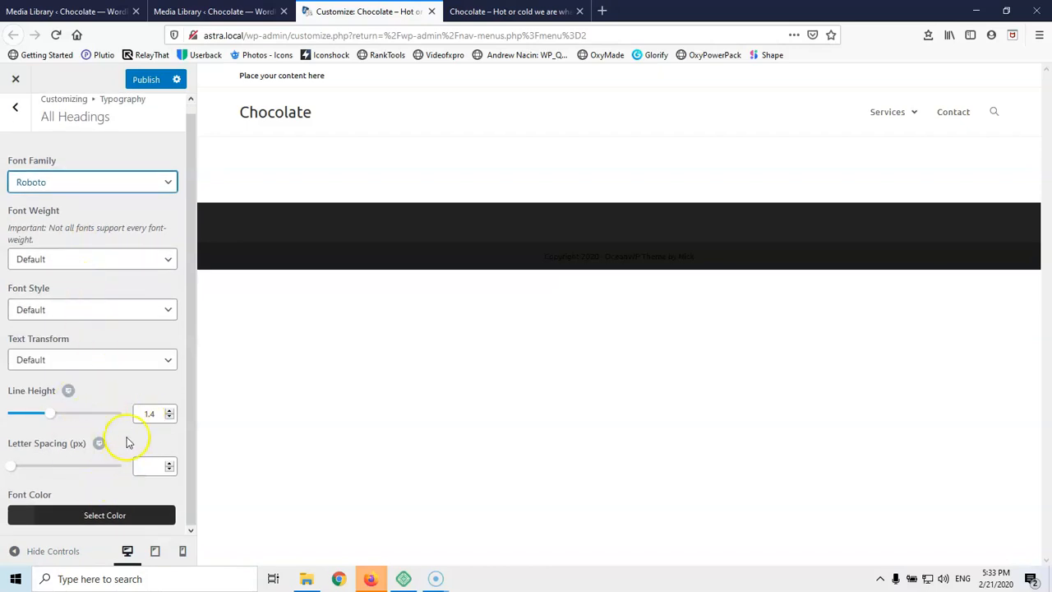
click(68, 515)
scroll(77, 400, down, 5)
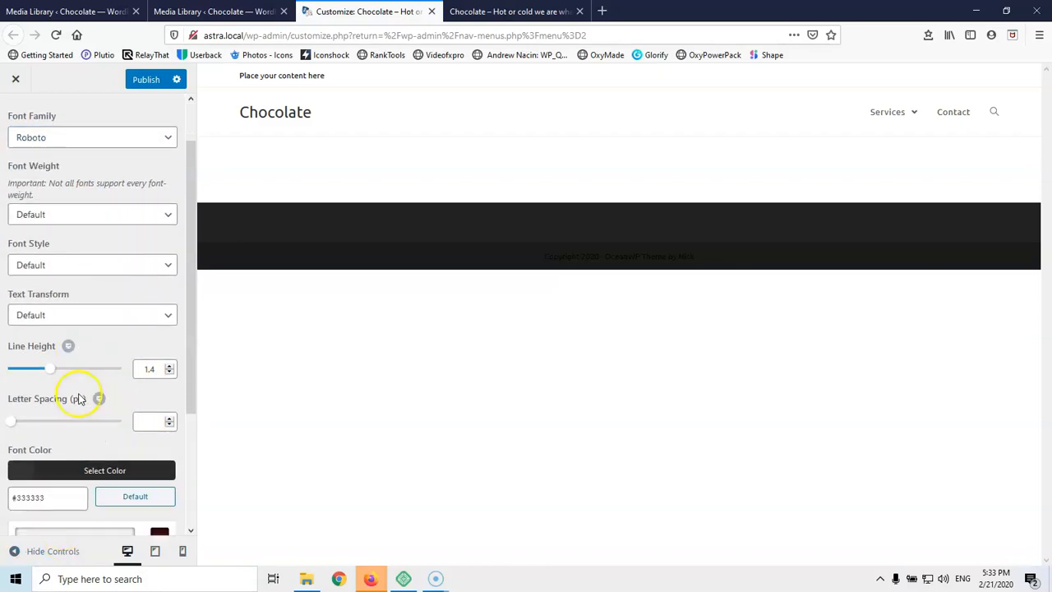
drag(30, 425, 15, 481)
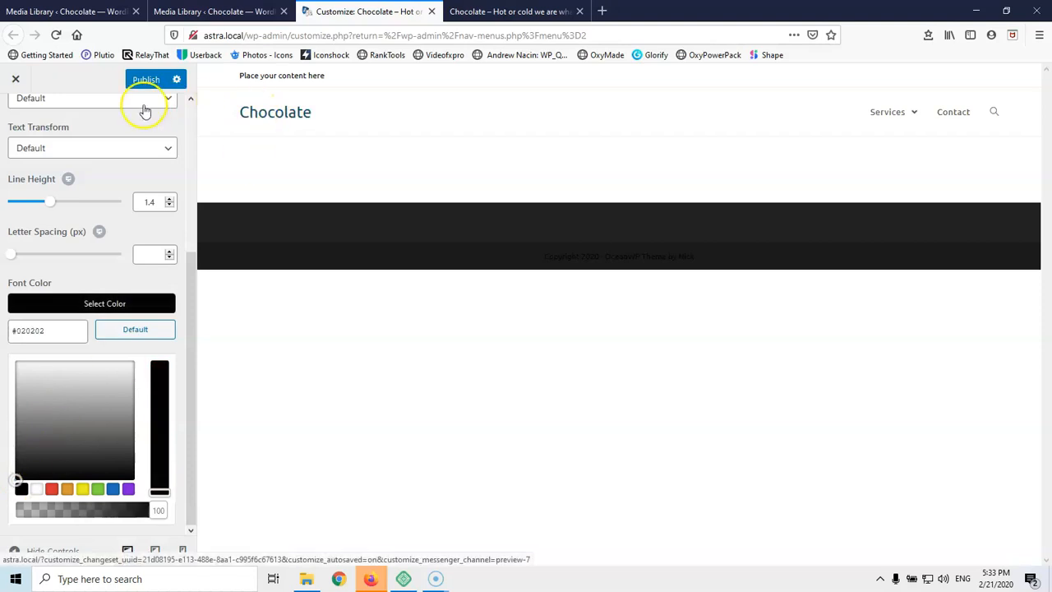
scroll(42, 104, up, 5)
click(14, 127)
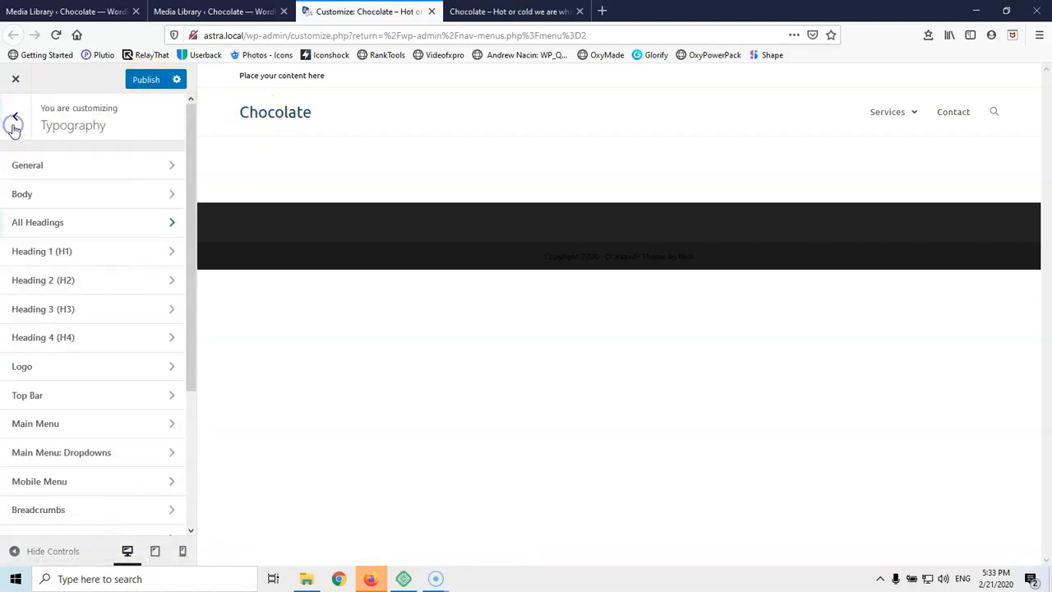
Edit the H1 font size and set the H2 font size to 32px
click(92, 260)
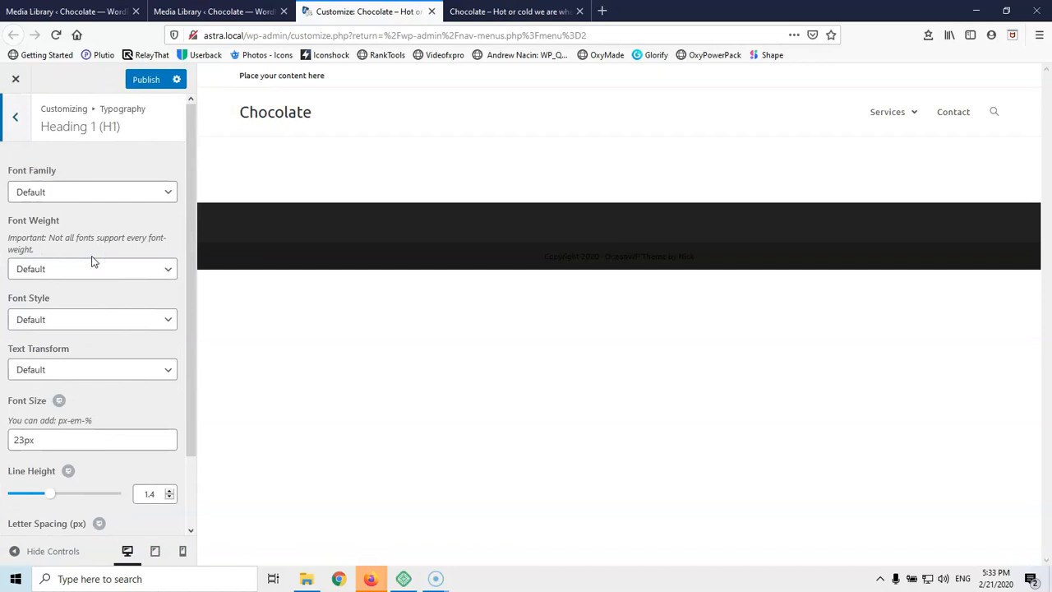
click(24, 439)
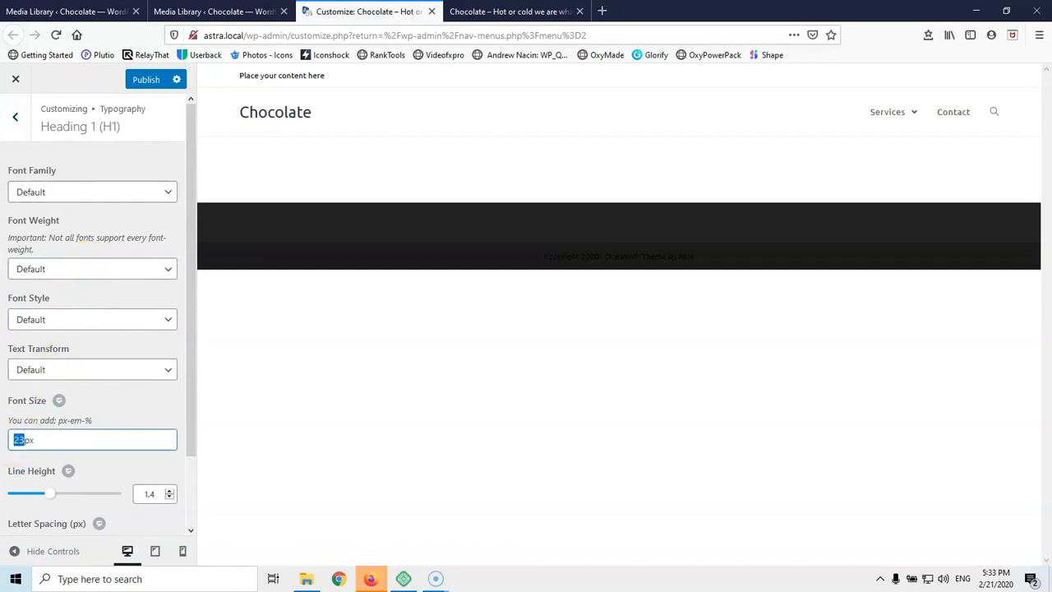
click(15, 116)
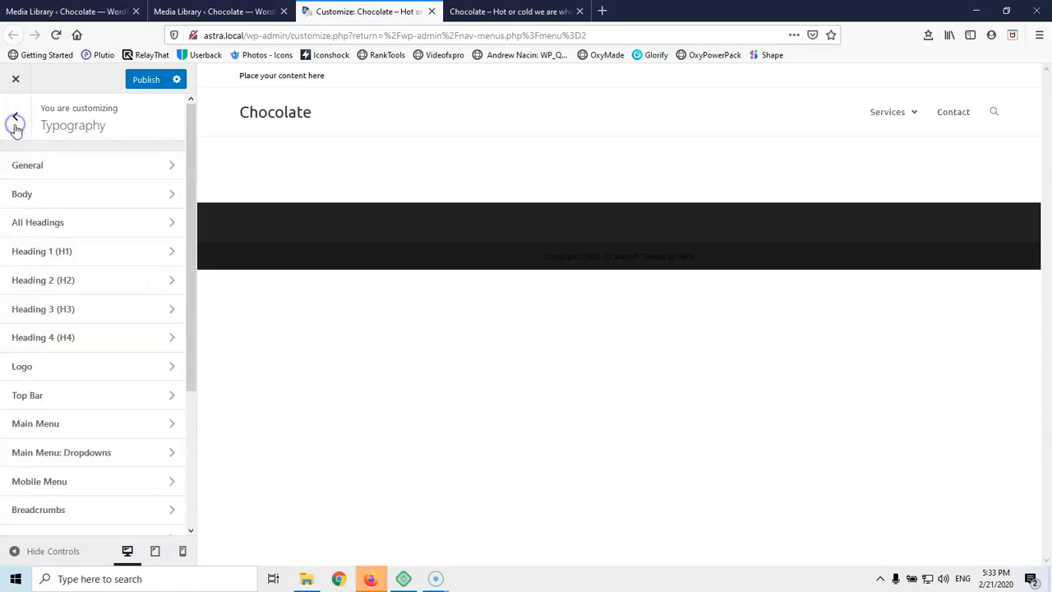
click(68, 284)
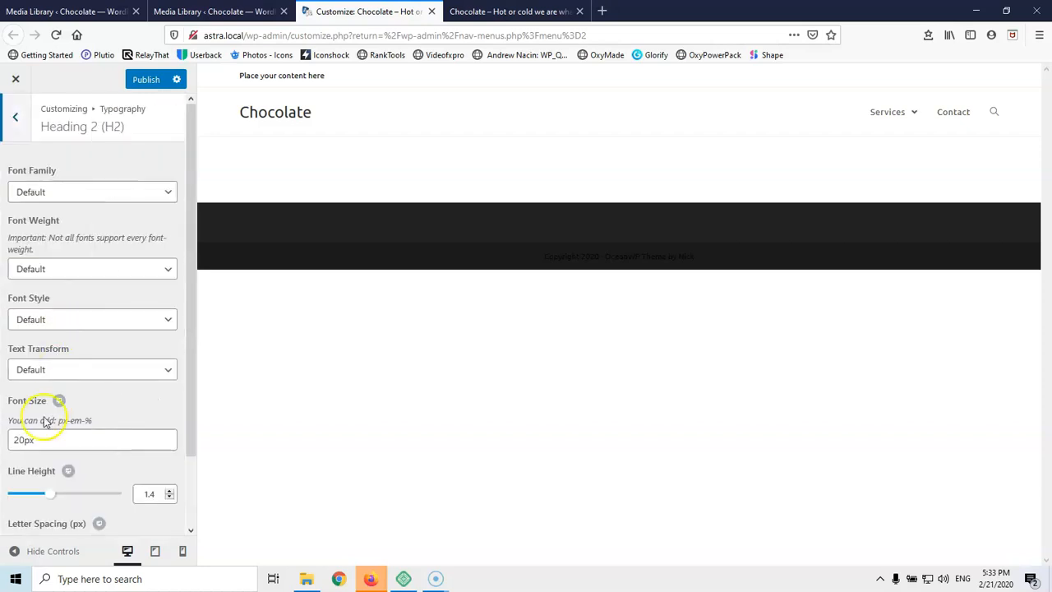
click(24, 440)
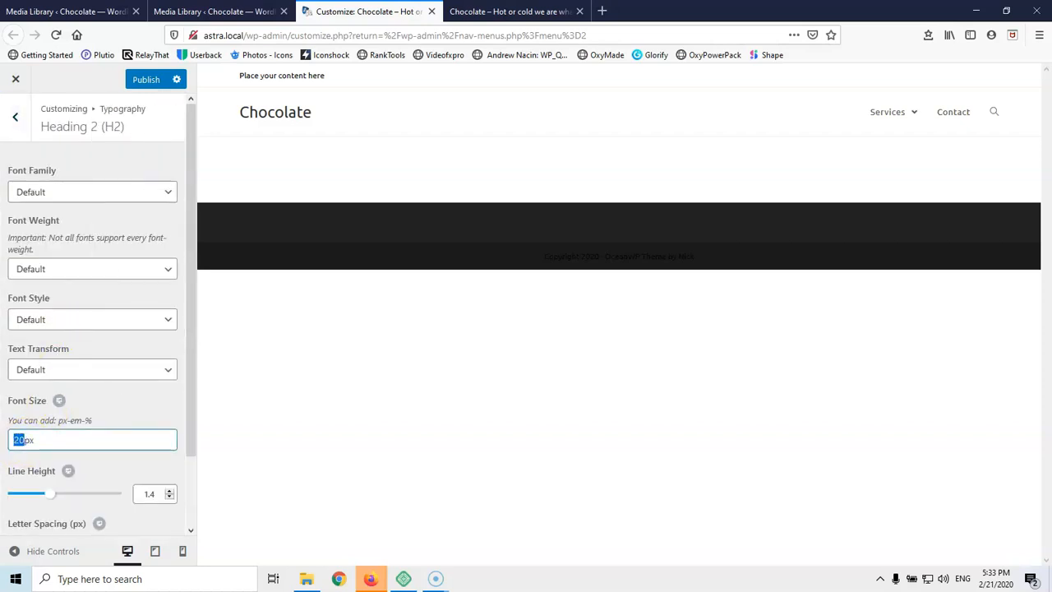
click(15, 117)
Change the H3 font size from 18px to 25px and H4 from 17px to 21px
click(64, 317)
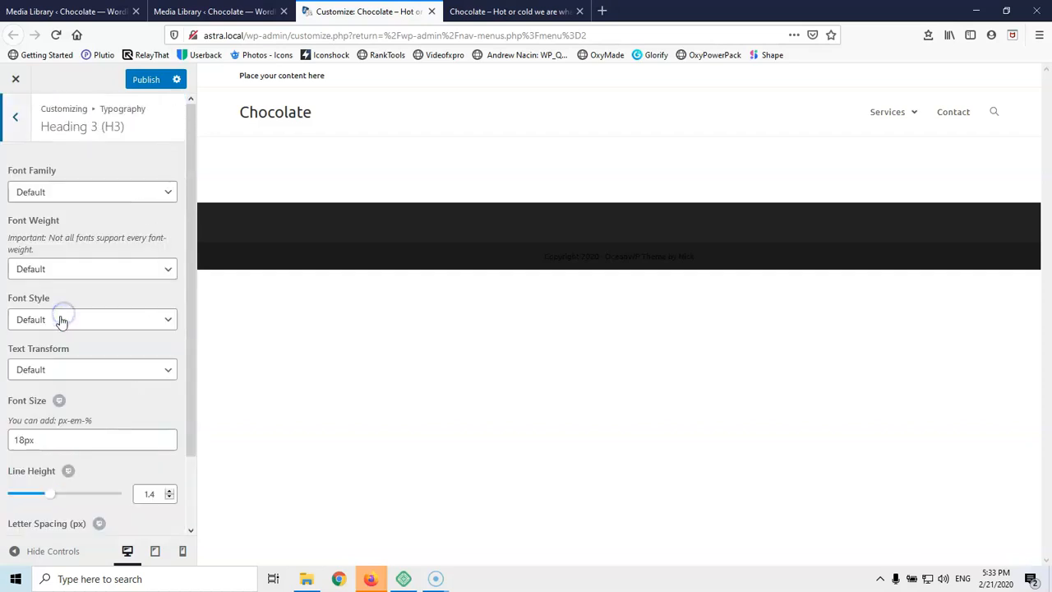
drag(25, 441, 14, 441)
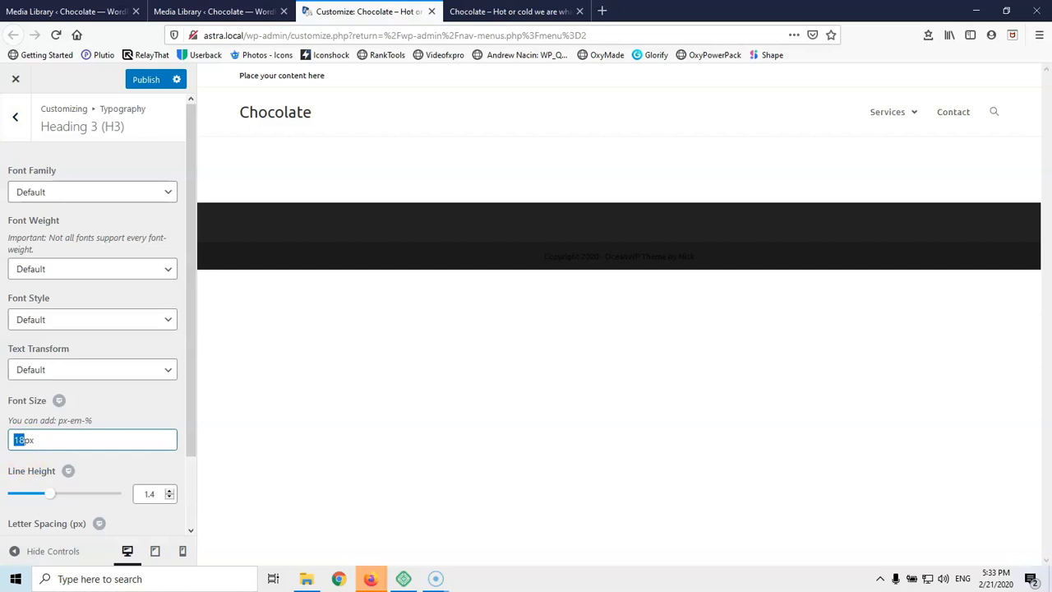
click(14, 117)
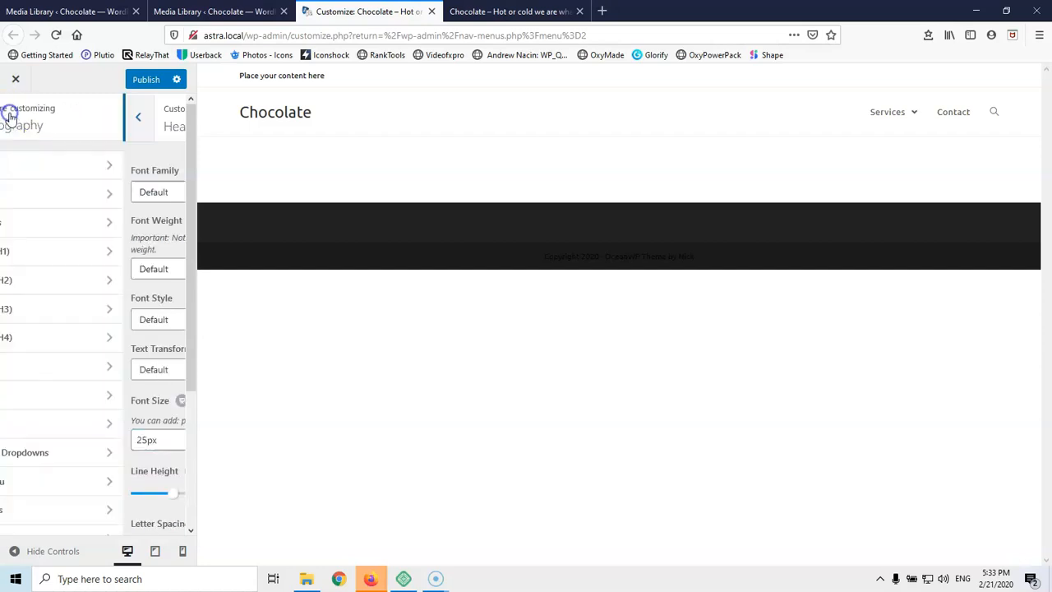
click(64, 339)
click(25, 442)
drag(25, 441, 13, 441)
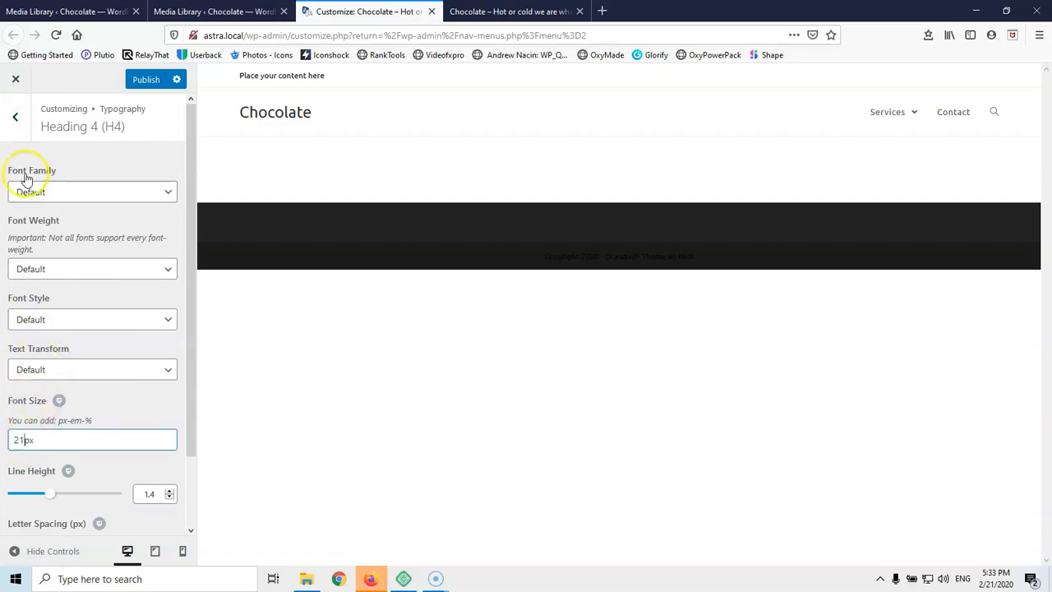
click(14, 117)
Look over the Logo and Top Bar typography settings without changes
scroll(124, 304, down, 2)
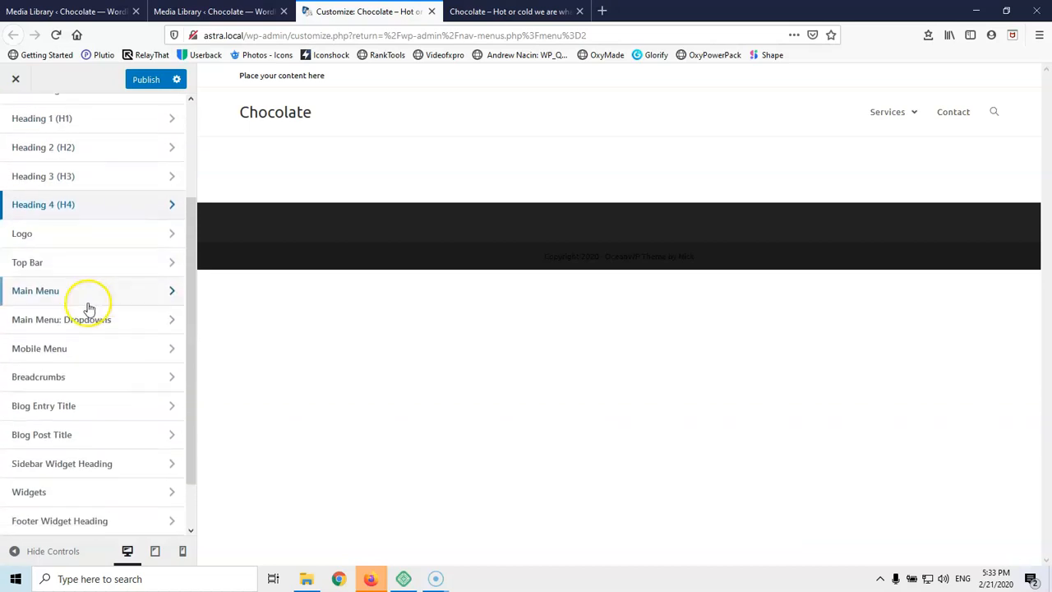
click(70, 234)
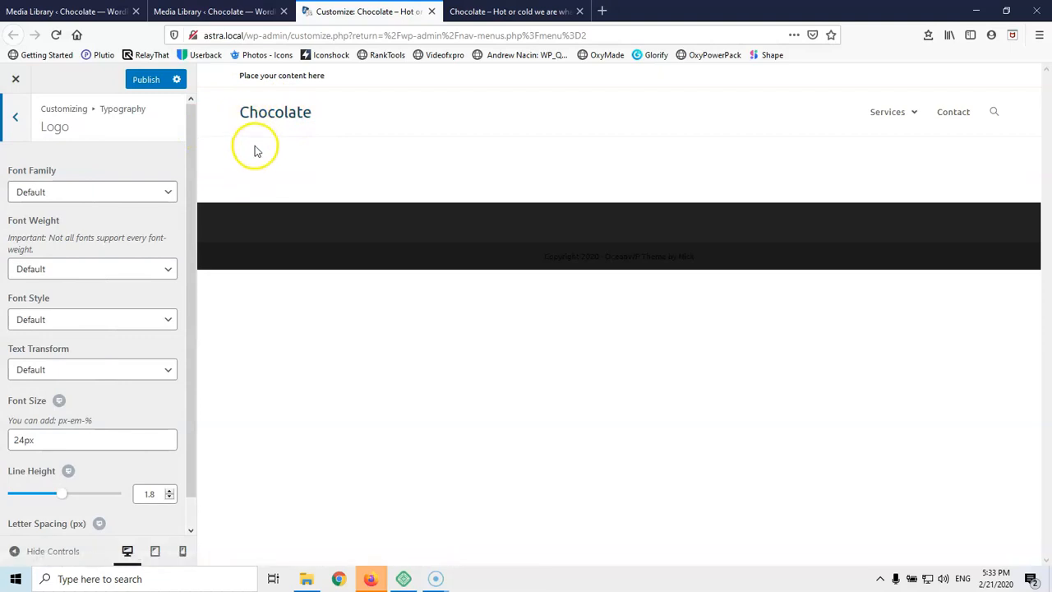
scroll(38, 346, down, 1)
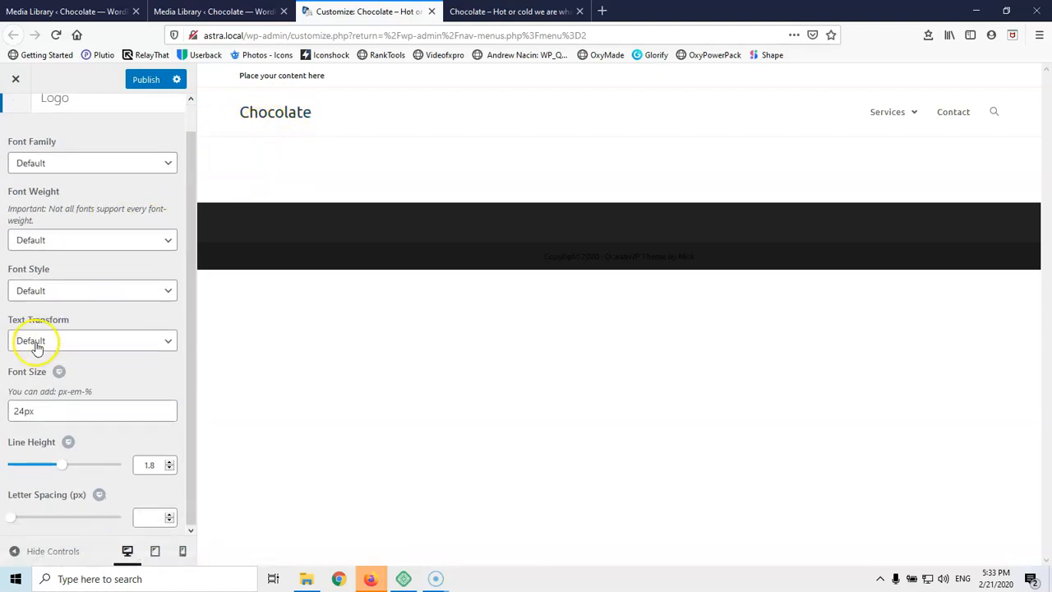
scroll(10, 164, up, 1)
click(12, 115)
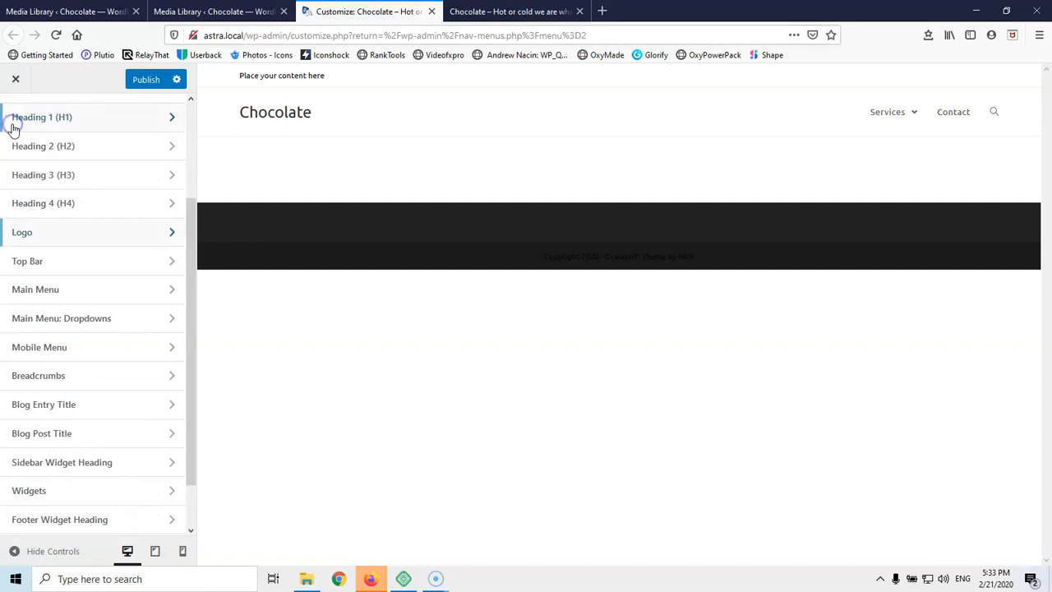
click(49, 270)
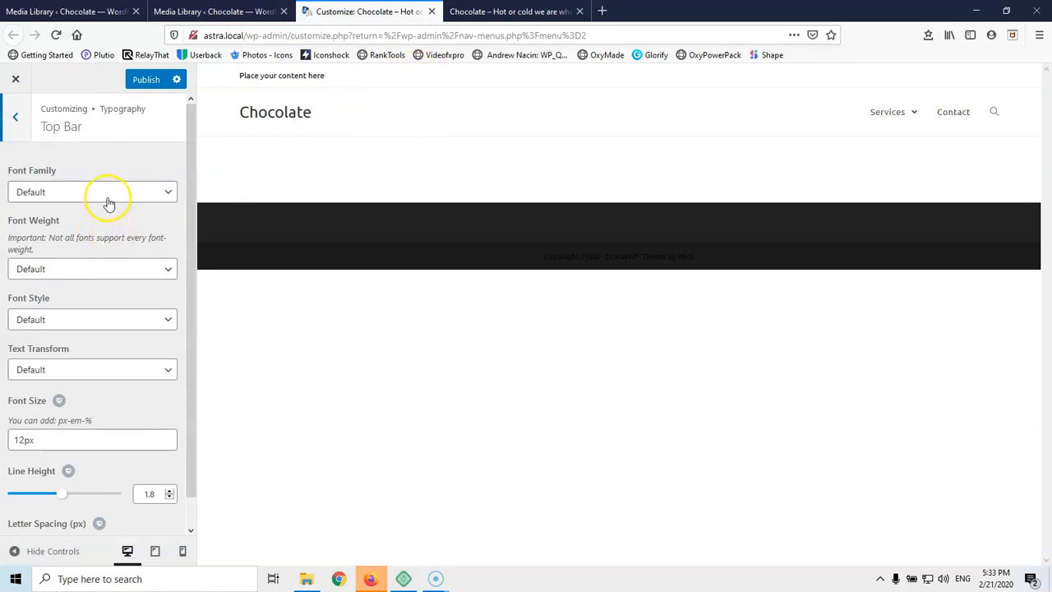
scroll(90, 417, down, 1)
scroll(89, 418, up, 1)
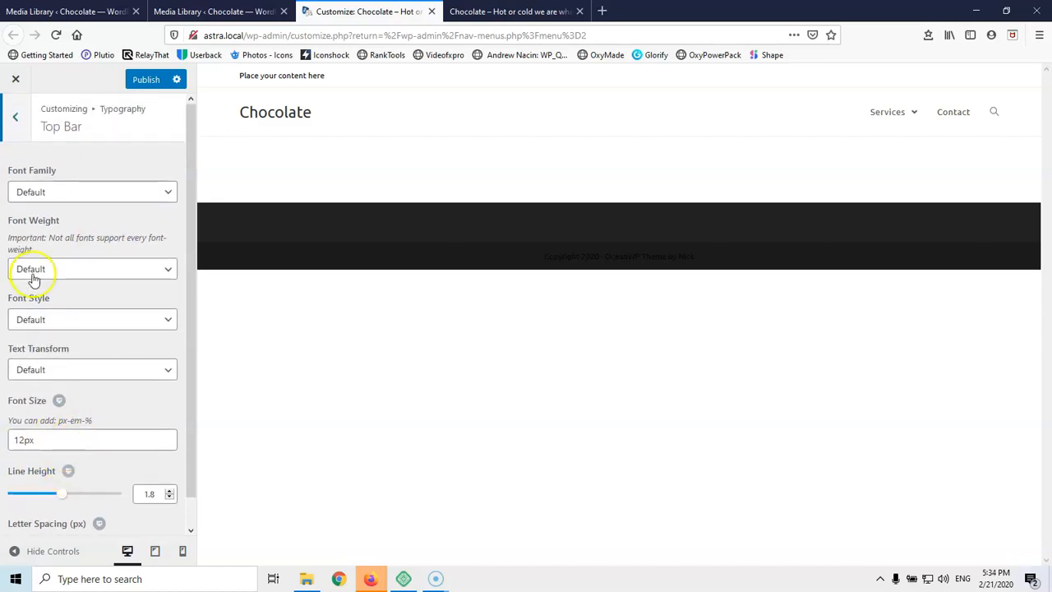
click(18, 120)
Raise the Main Menu font size from 13px to 16px, then glance at Main Menu: Dropdowns
click(51, 294)
click(52, 291)
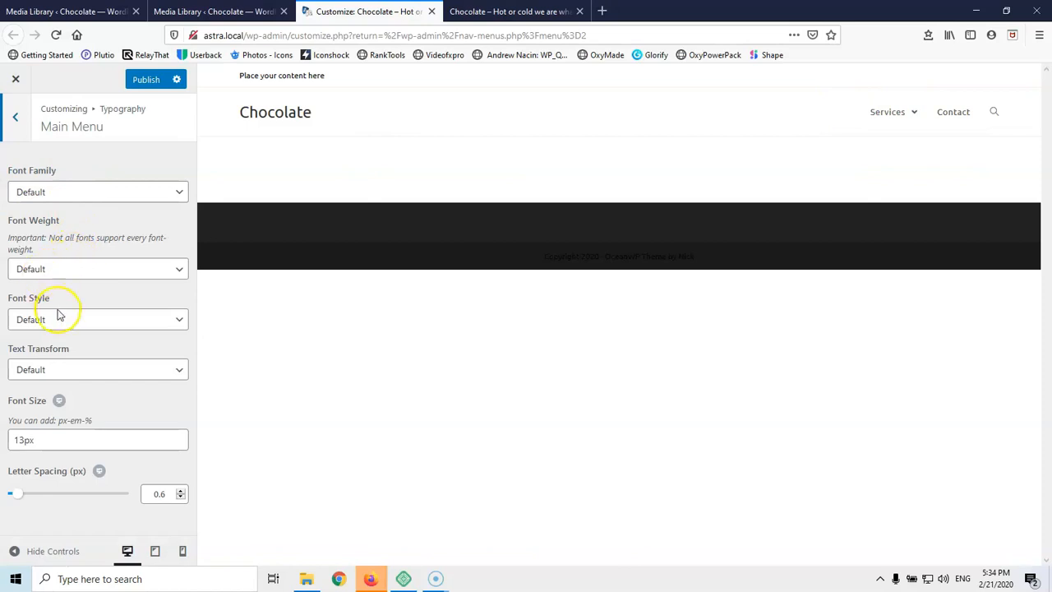
drag(24, 444, 6, 440)
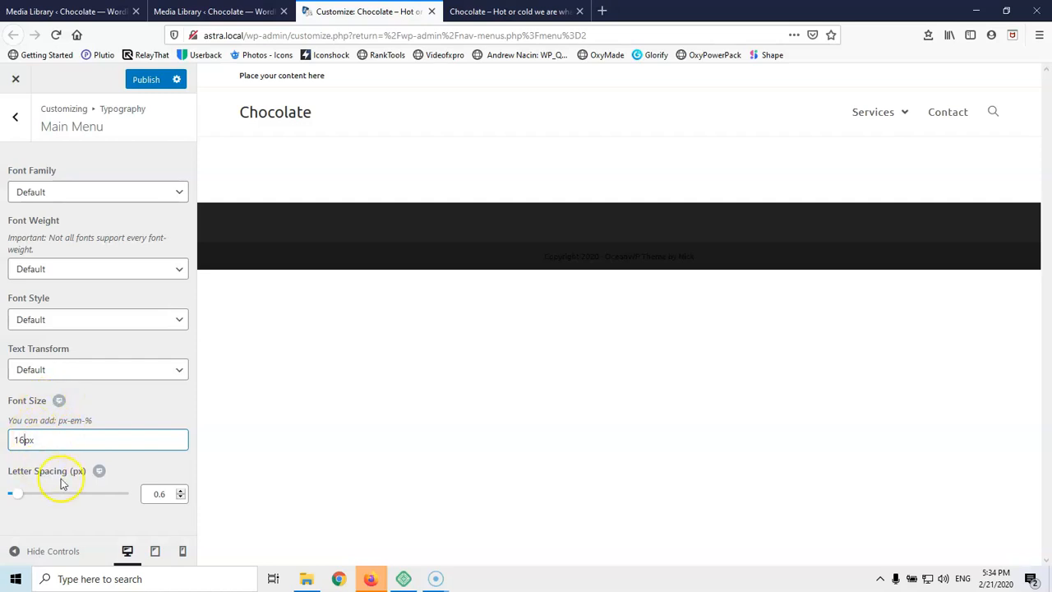
mouse_move(850, 113)
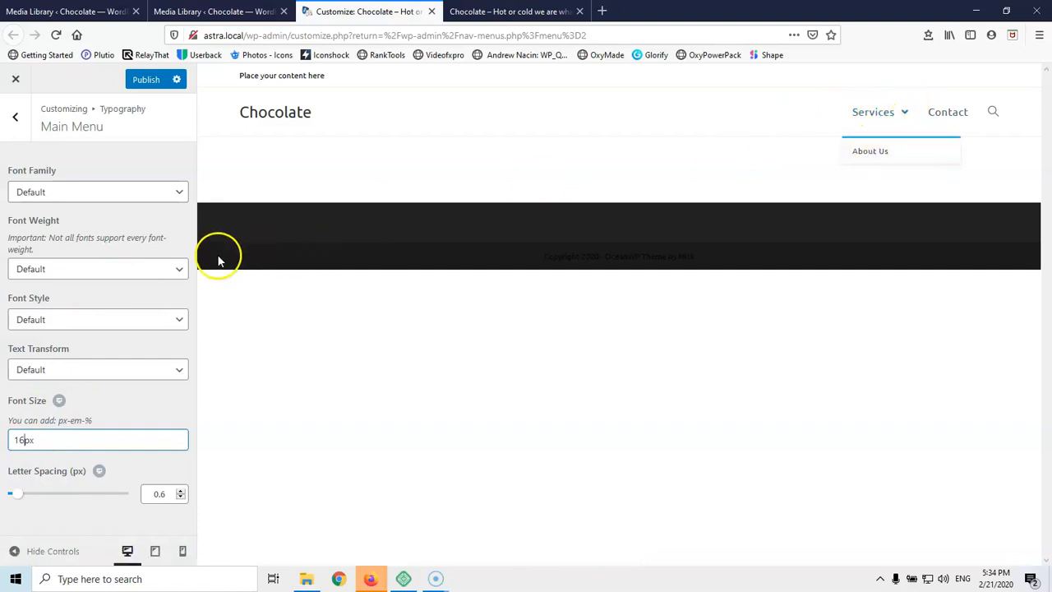
click(10, 117)
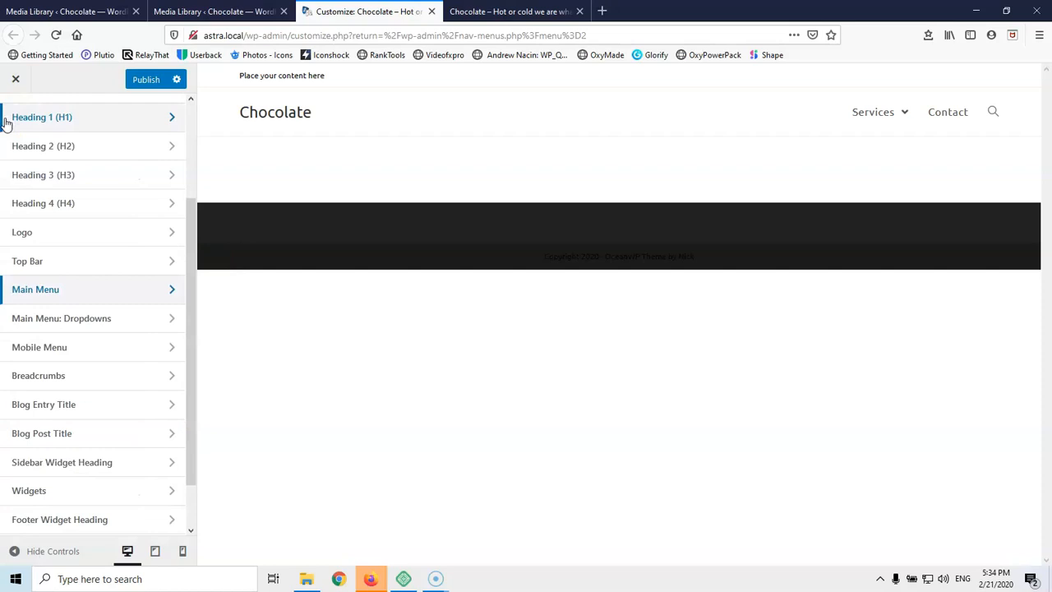
click(47, 323)
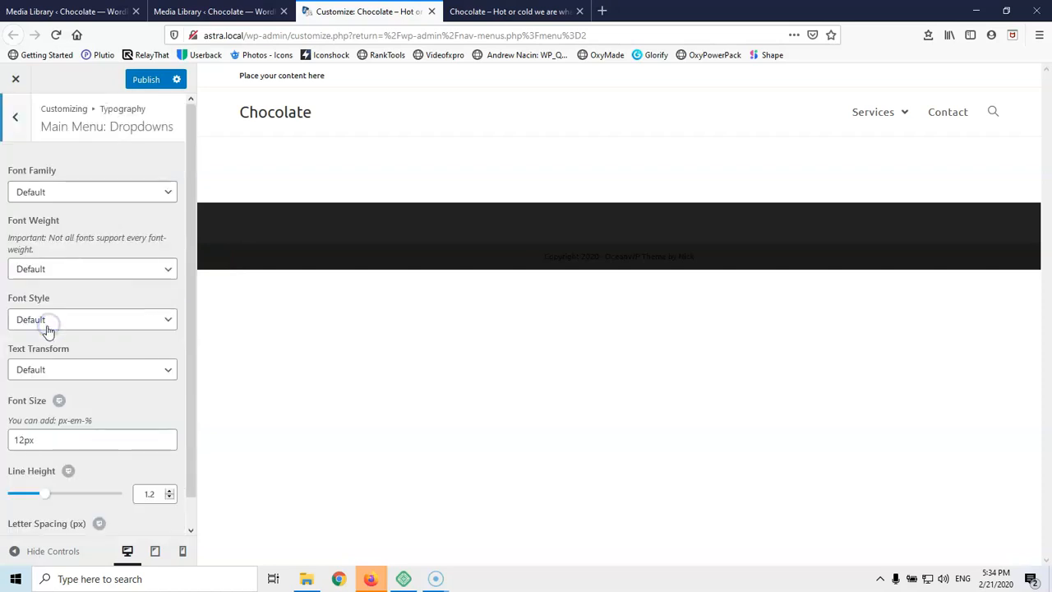
click(20, 125)
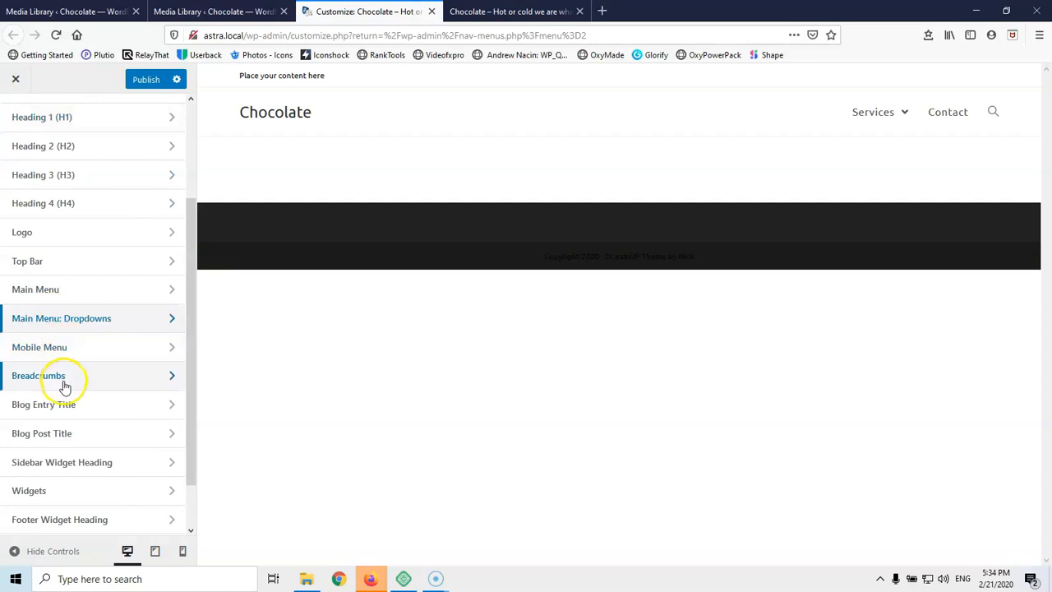
scroll(84, 367, down, 2)
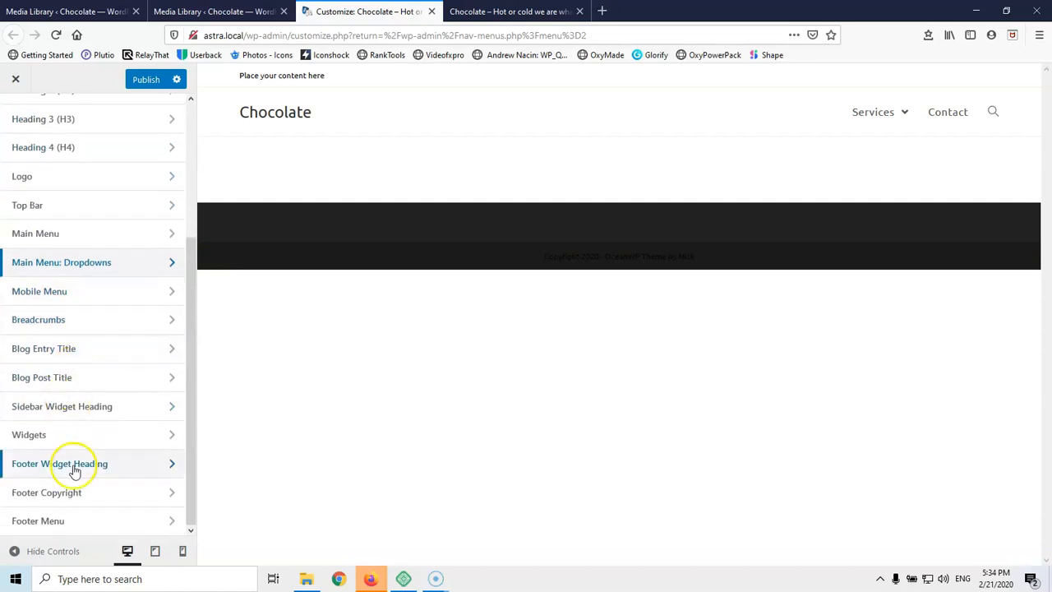
scroll(74, 448, up, 4)
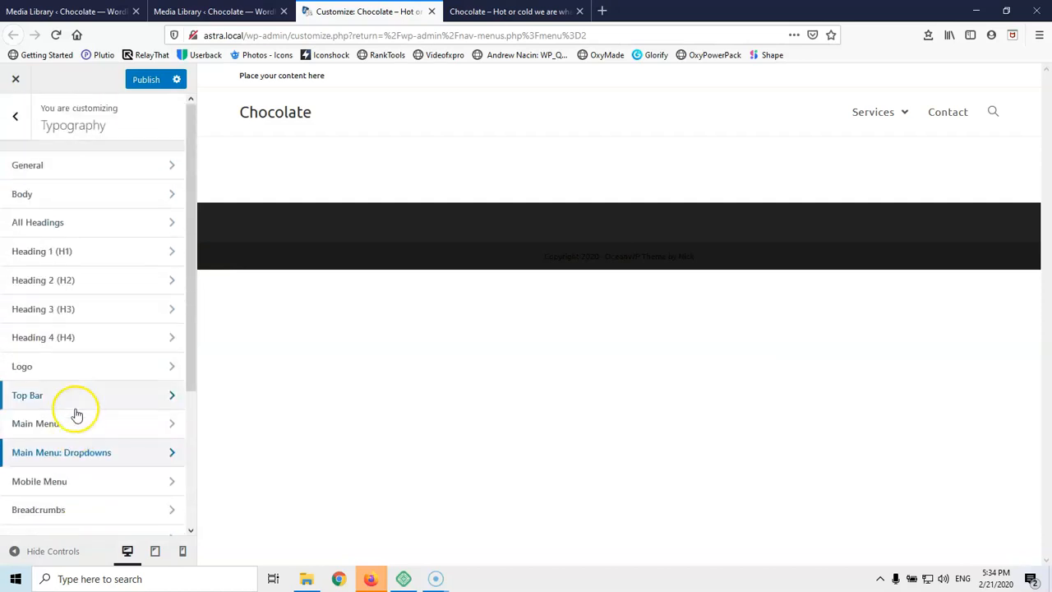
Review the Top Bar general settings and content templates
click(17, 125)
click(64, 435)
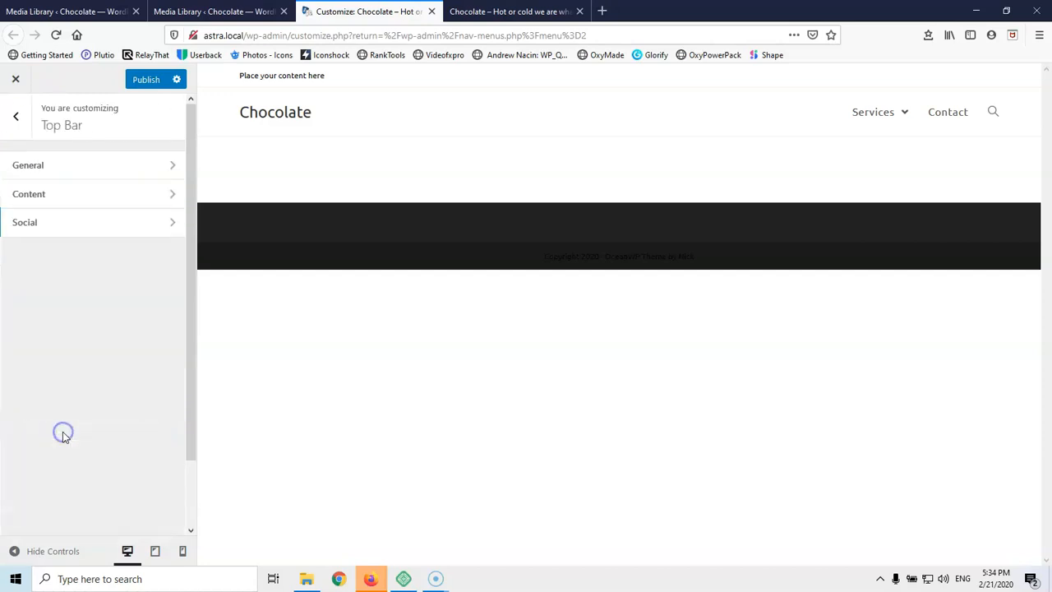
click(109, 166)
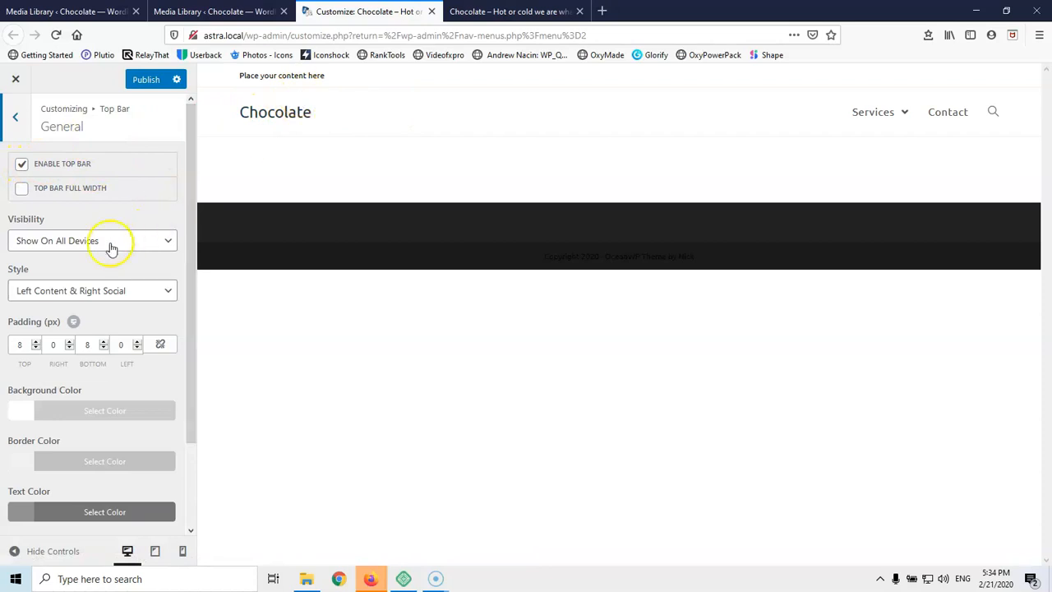
scroll(51, 346, down, 3)
scroll(12, 182, up, 3)
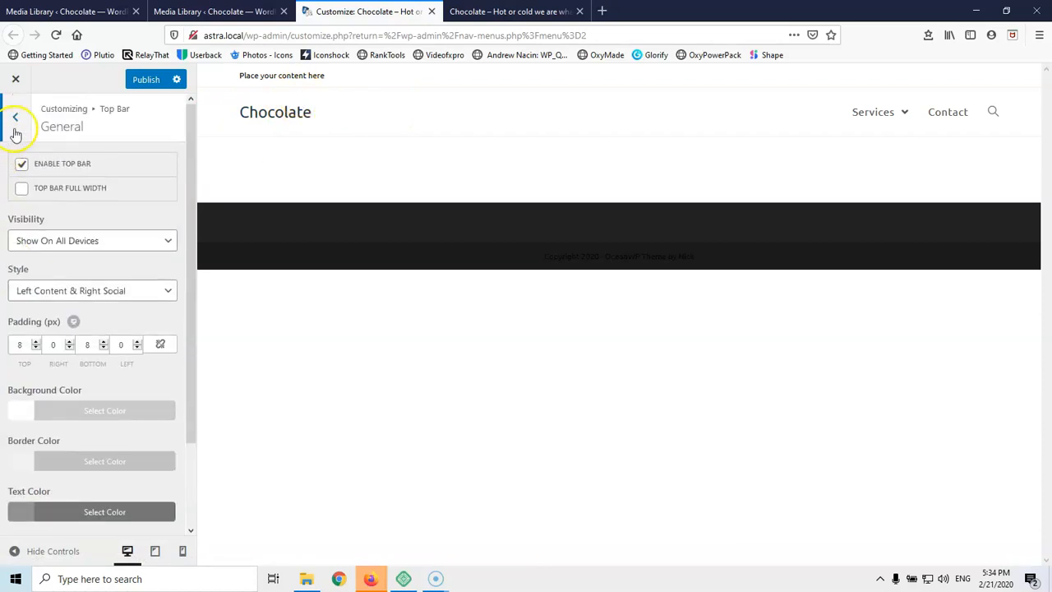
click(16, 132)
click(25, 198)
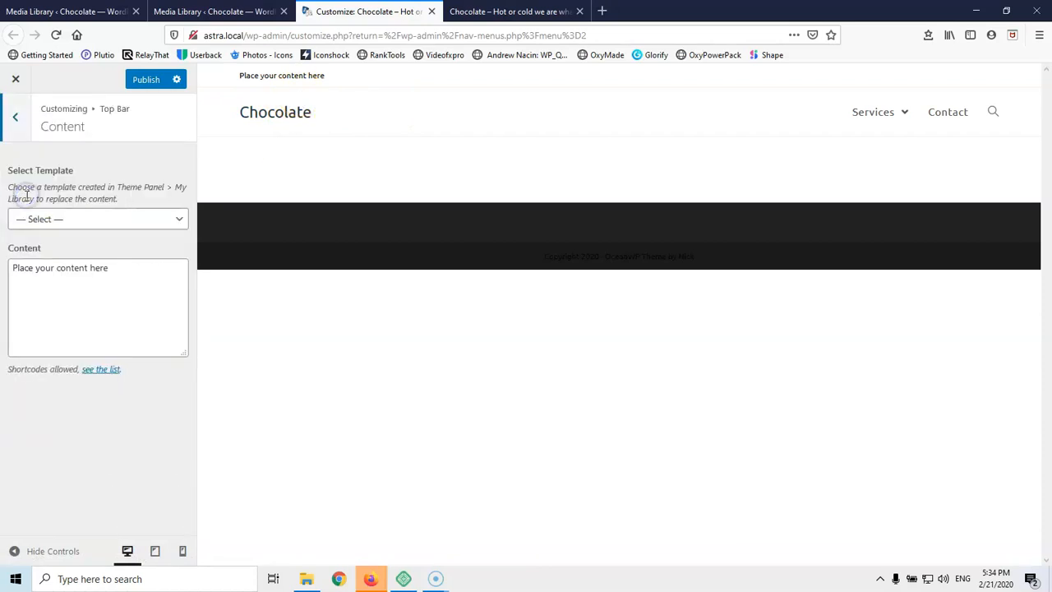
click(111, 222)
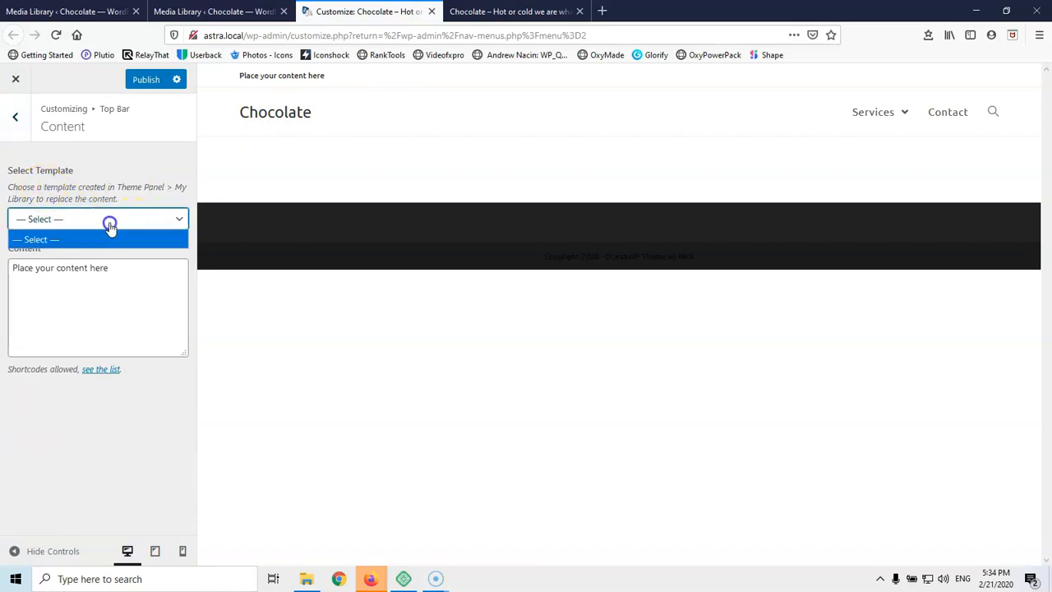
click(16, 116)
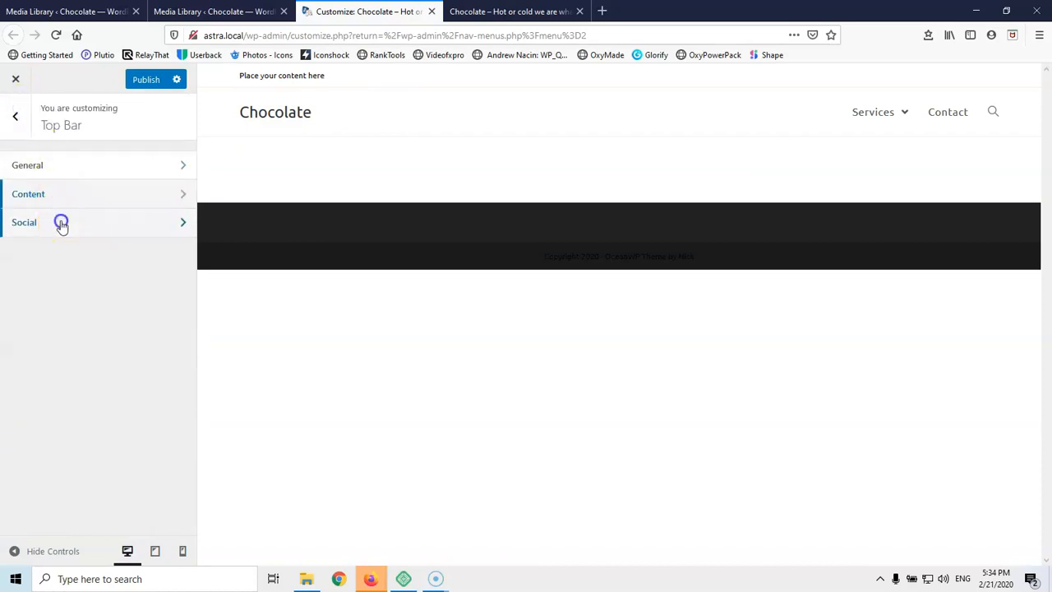
Enter # for the Twitter and Facebook social links and darken the social icons to near black
click(61, 222)
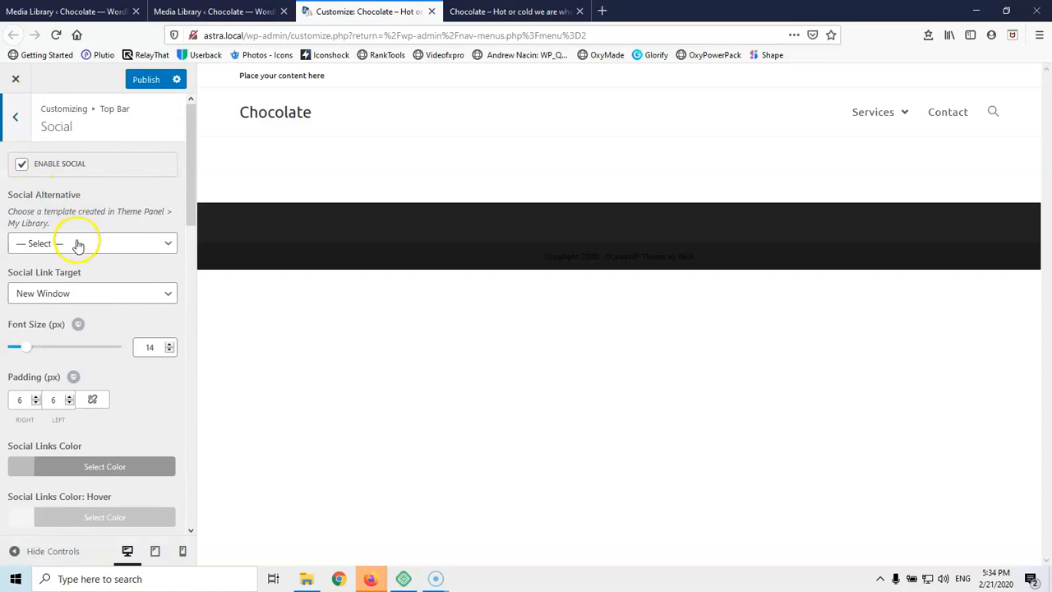
click(78, 244)
click(77, 246)
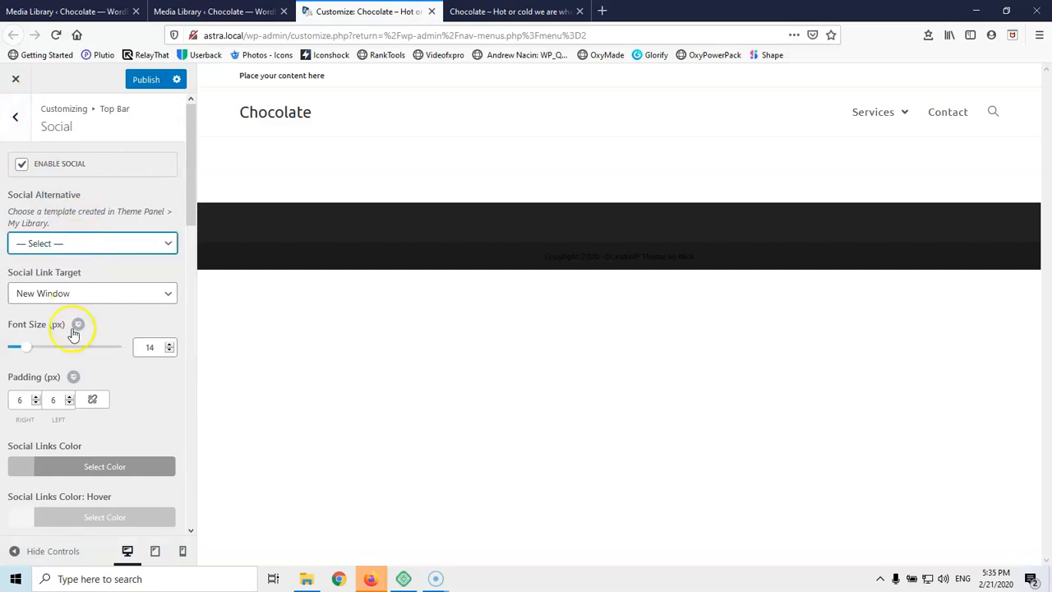
scroll(75, 336, down, 8)
scroll(75, 214, up, 4)
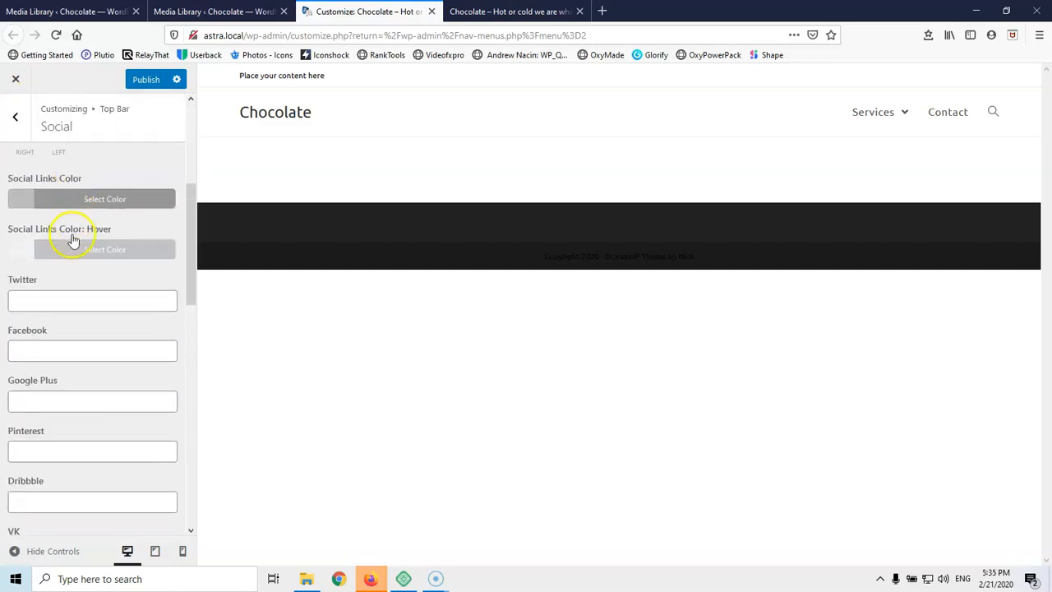
click(70, 293)
text(#)
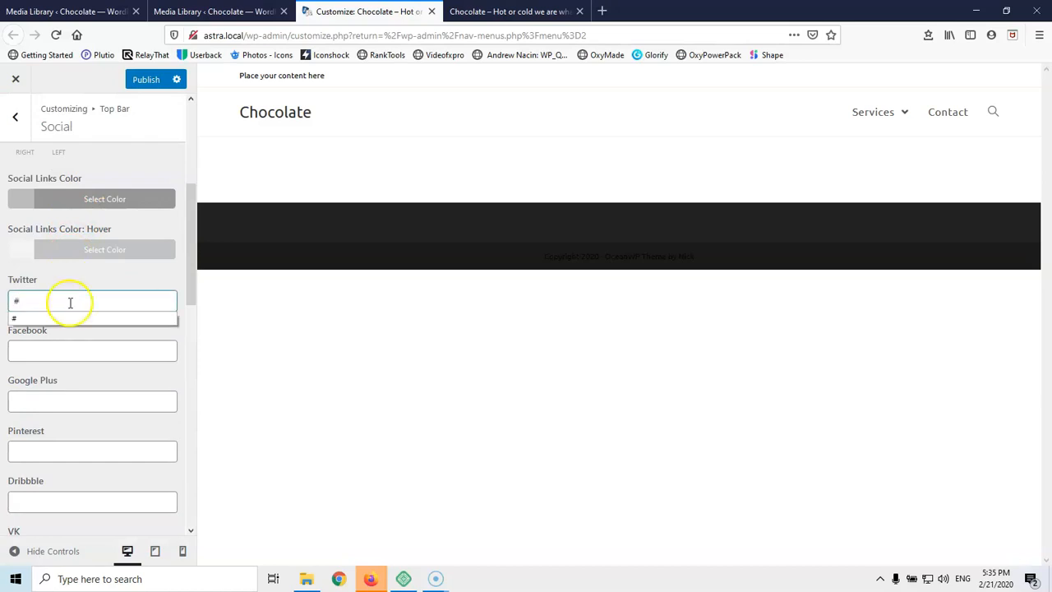
click(65, 346)
text(#)
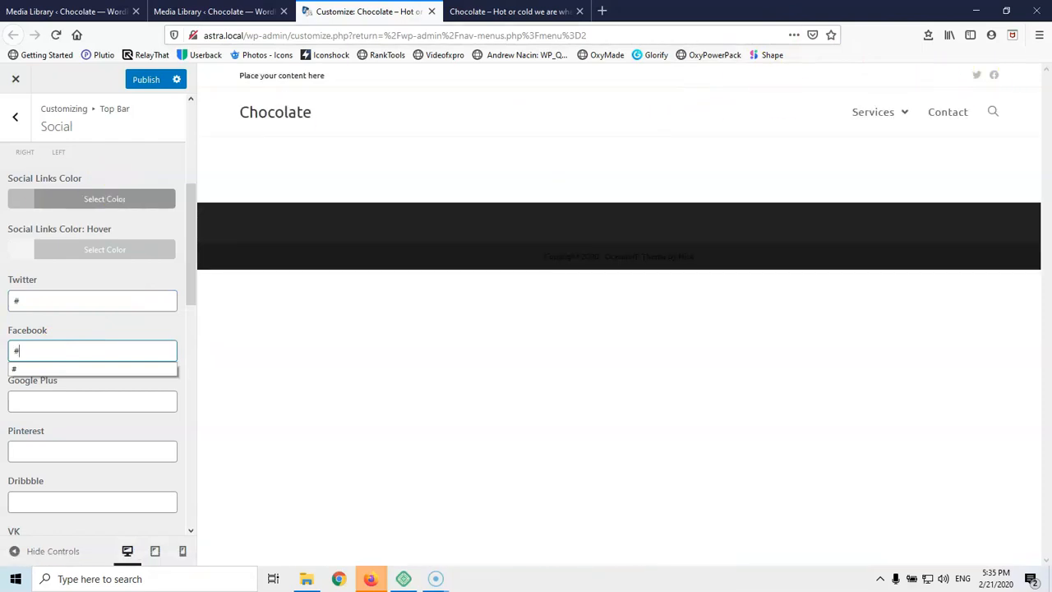
click(70, 199)
drag(52, 293, 2, 391)
Replace the placeholder top bar content text with '02'
click(14, 116)
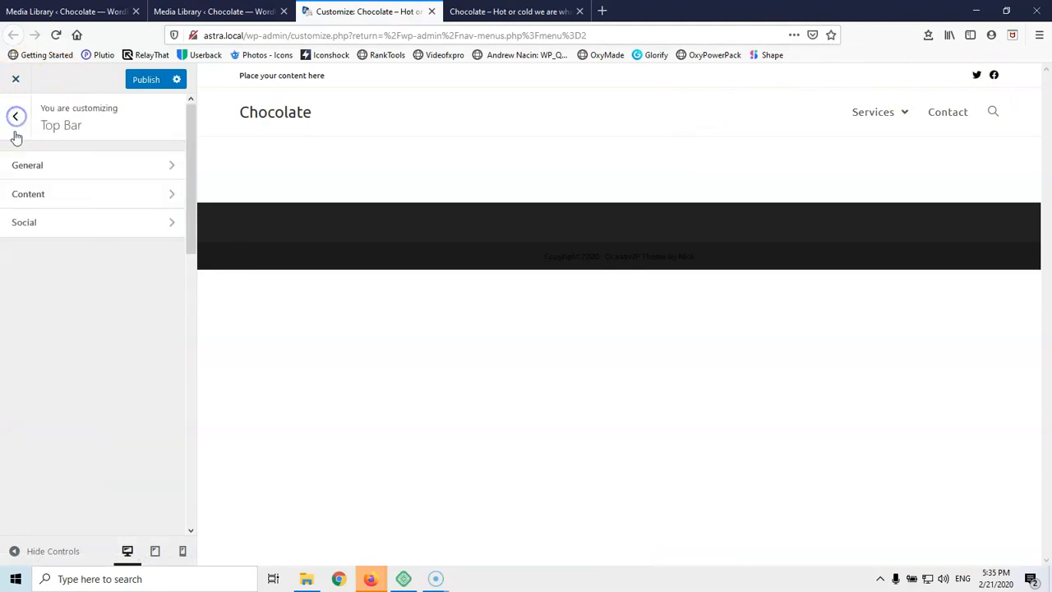
click(30, 194)
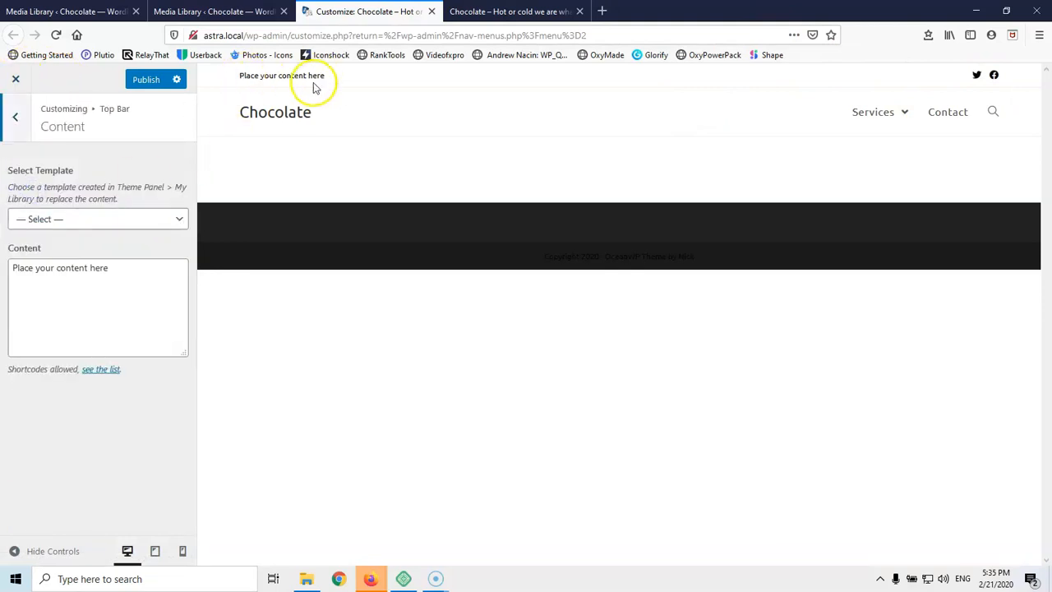
triple_click(104, 267)
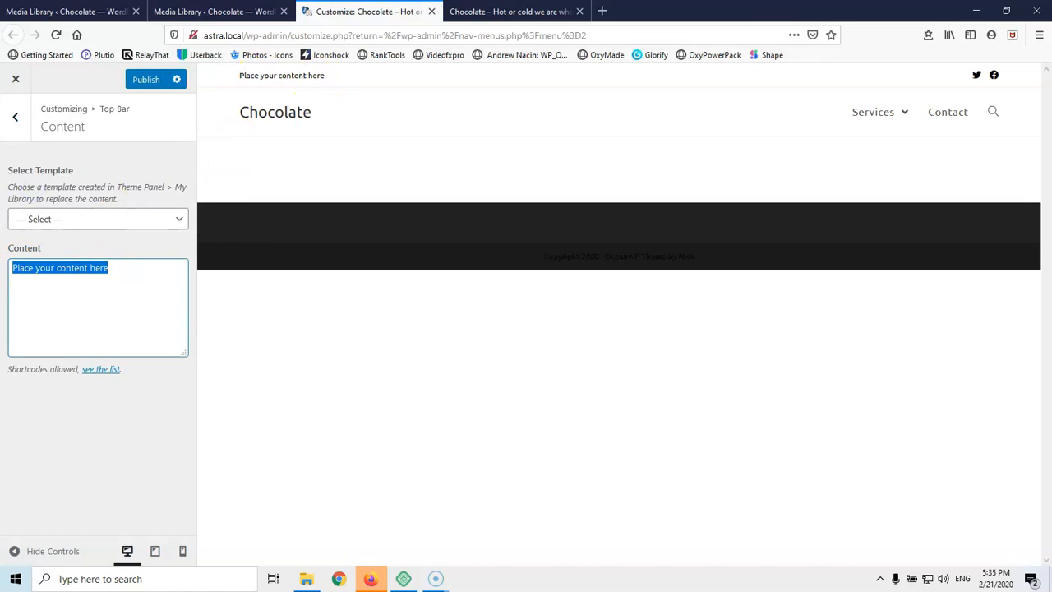
text(020)
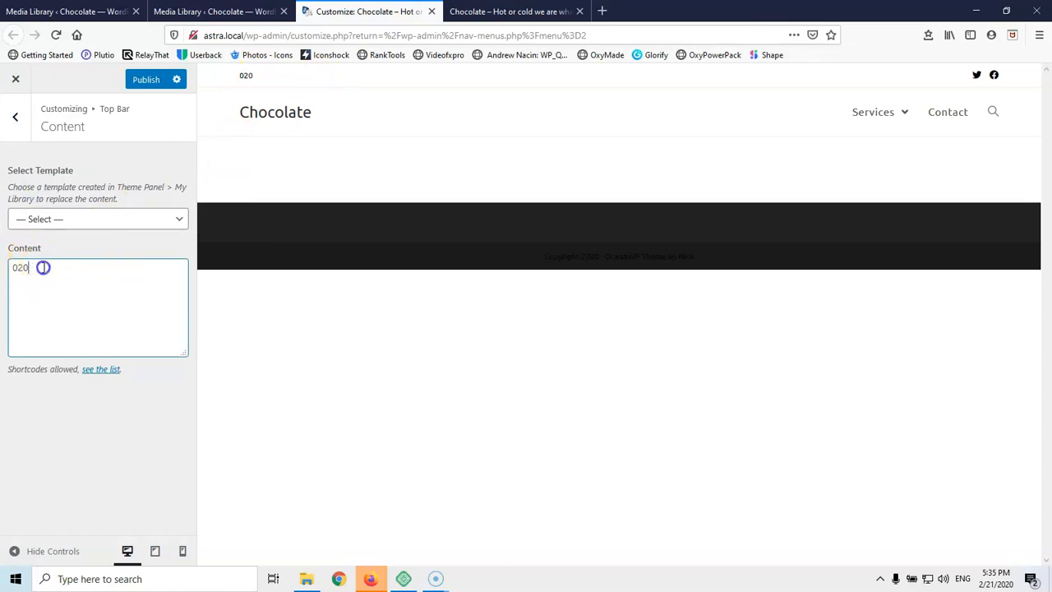
Disable the top bar and return to the main customizer options
click(16, 118)
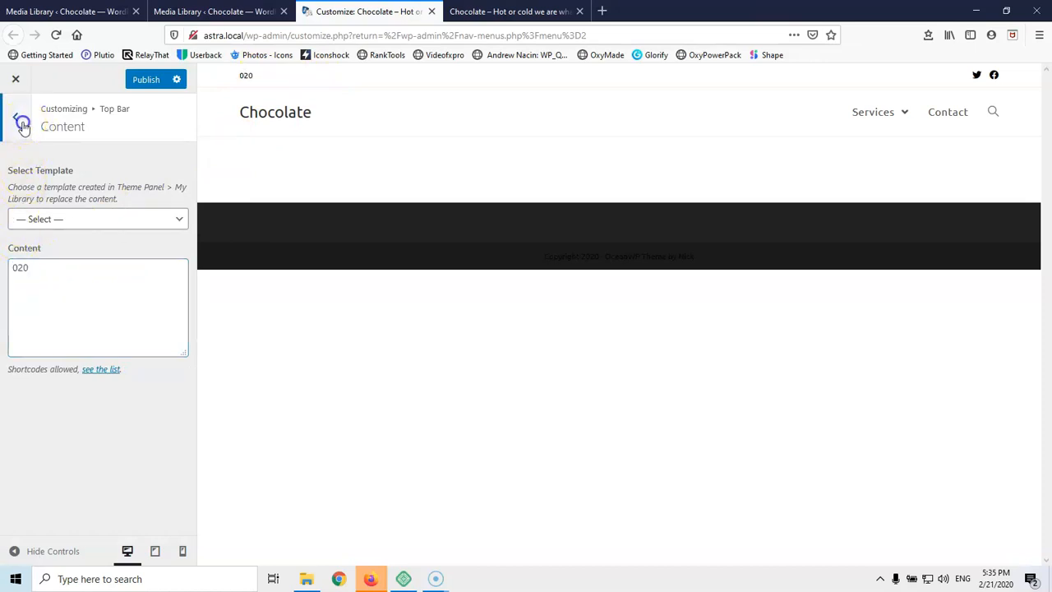
click(54, 167)
click(23, 165)
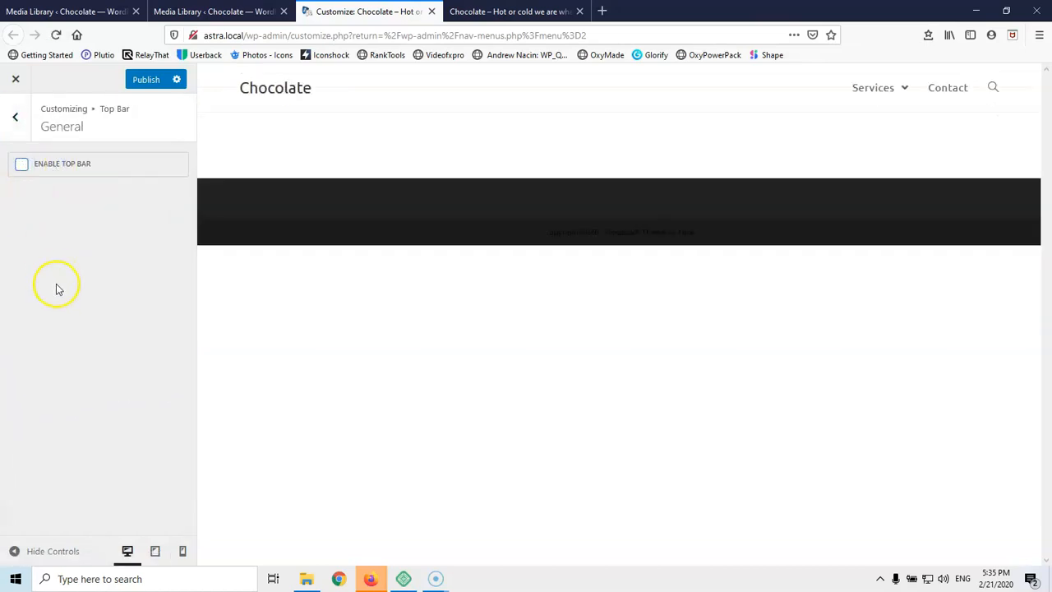
click(12, 119)
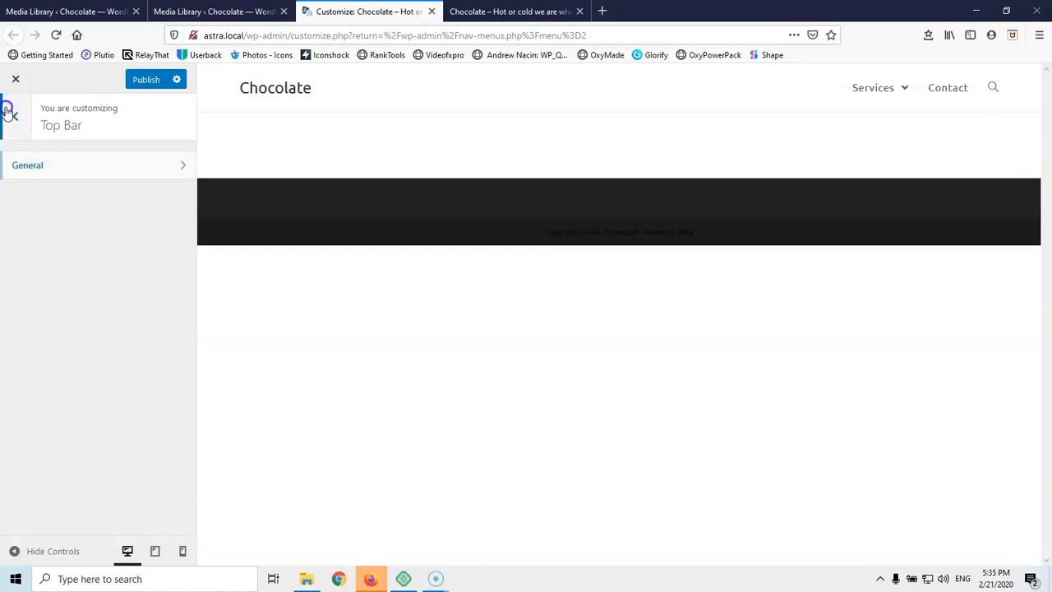
click(7, 111)
Preview the Transparent and Top Menu header styles instead of Minimal
click(70, 454)
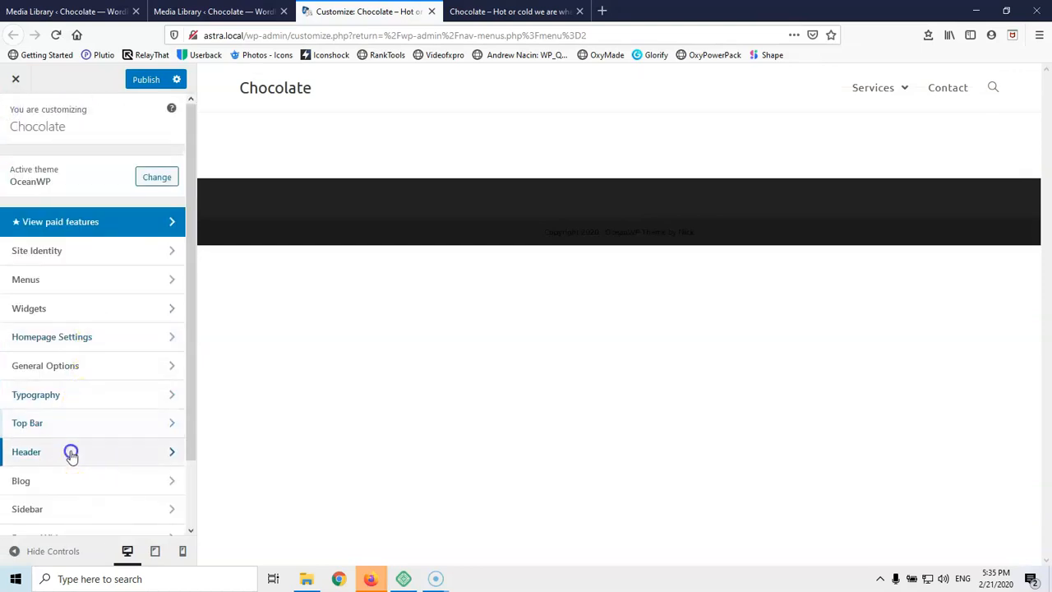
click(70, 168)
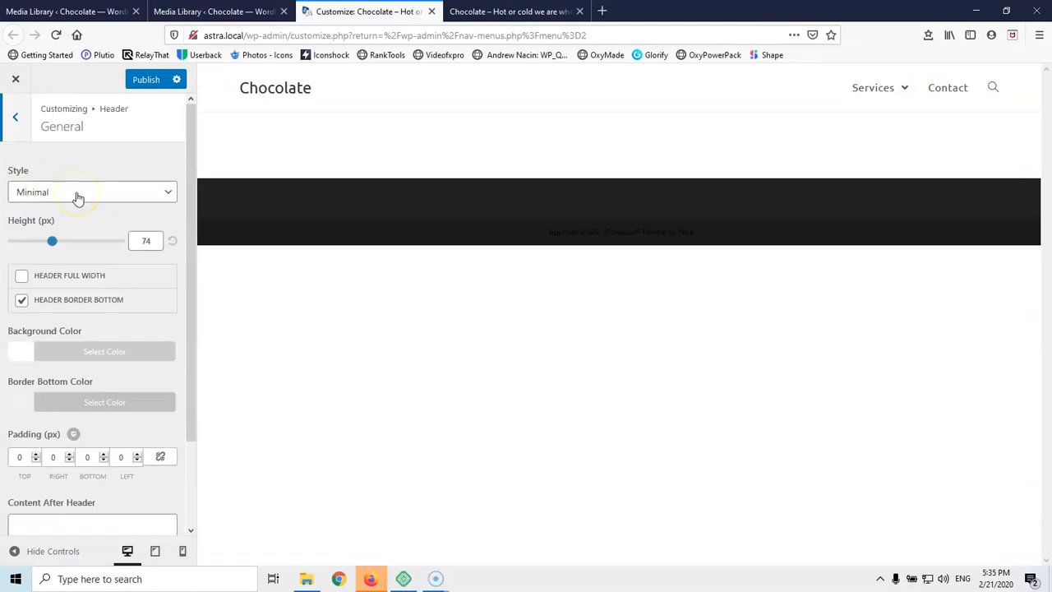
click(75, 194)
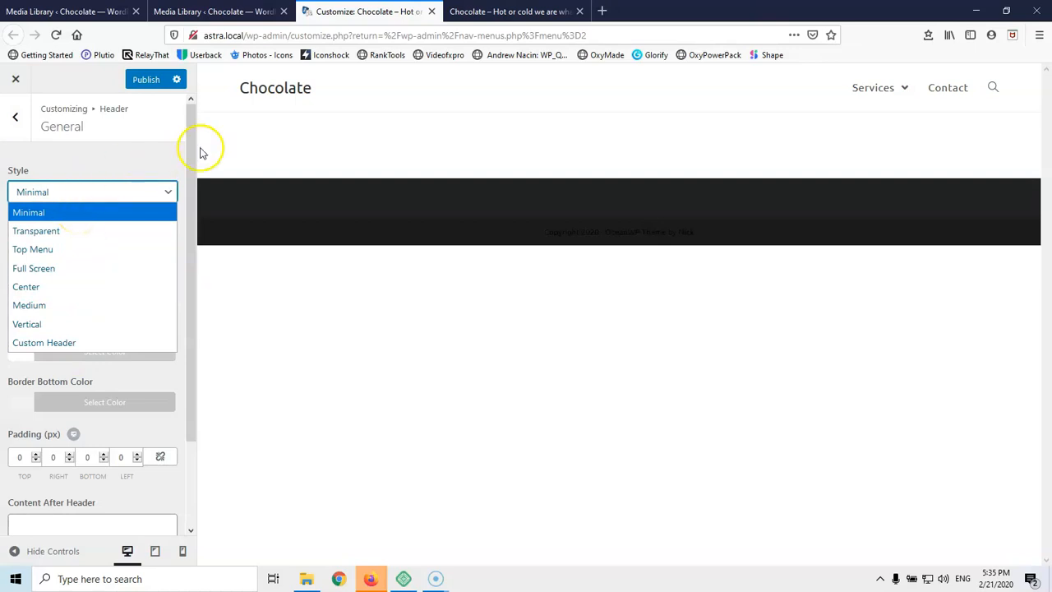
click(114, 173)
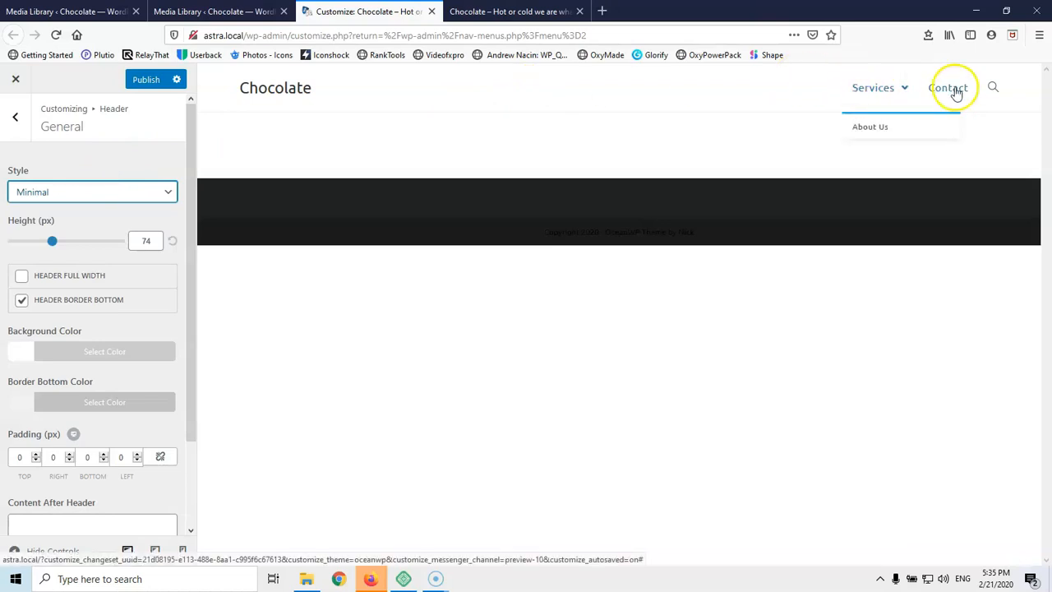
click(85, 195)
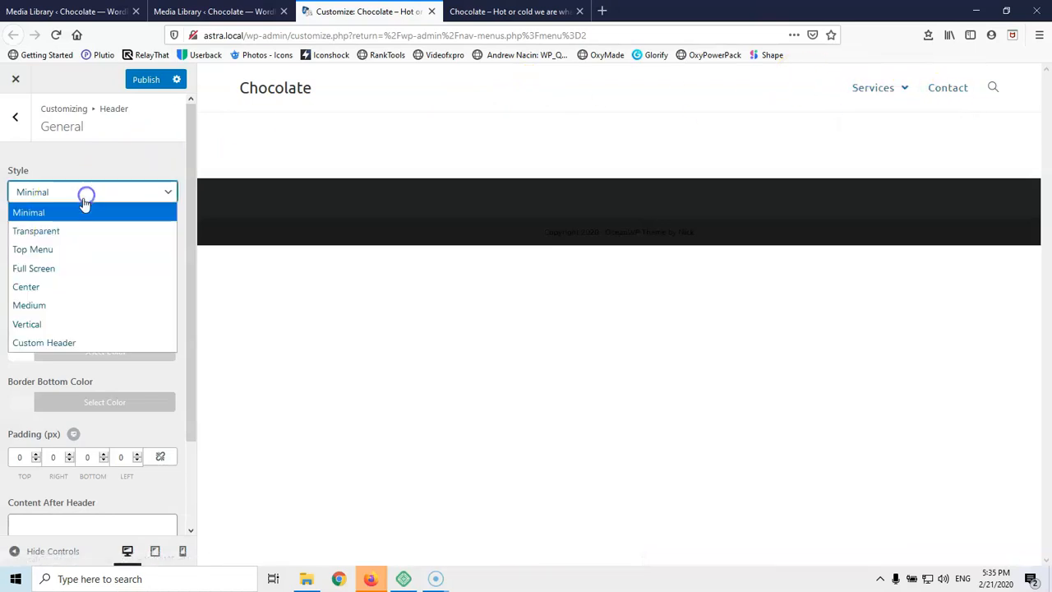
click(56, 235)
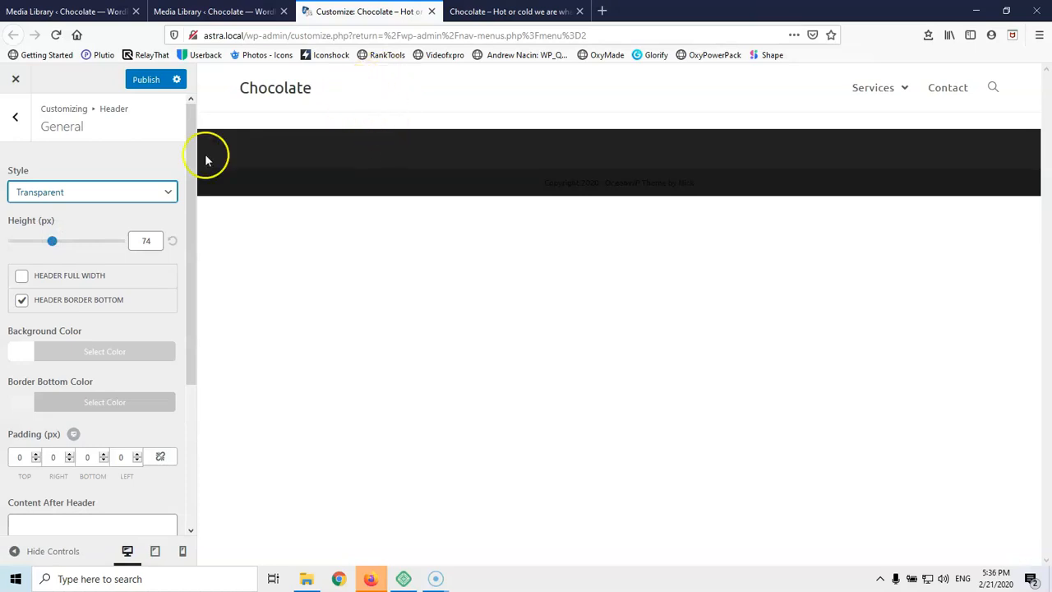
click(52, 192)
click(42, 249)
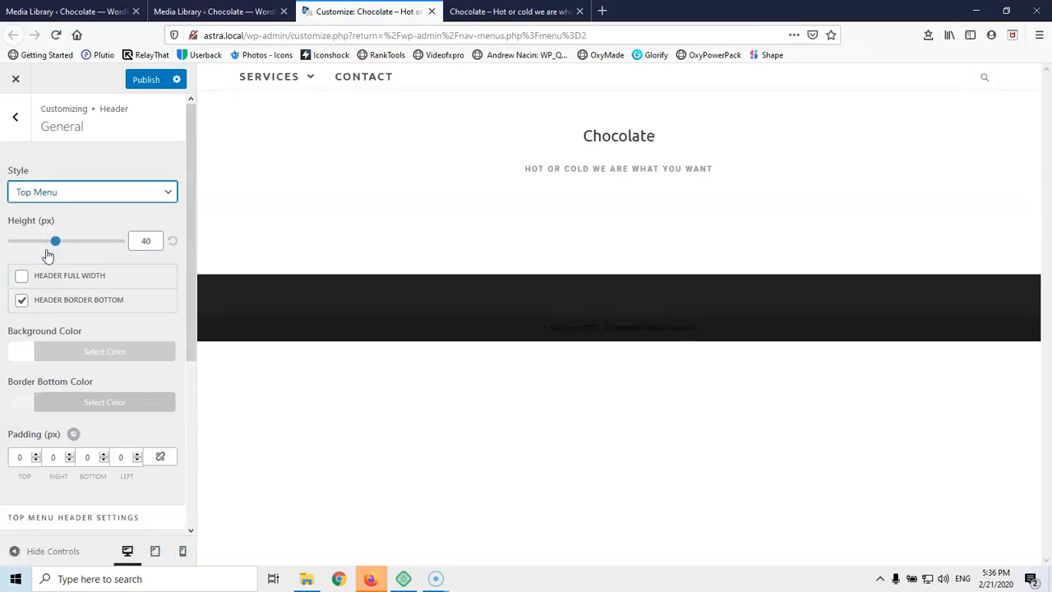
mouse_move(295, 84)
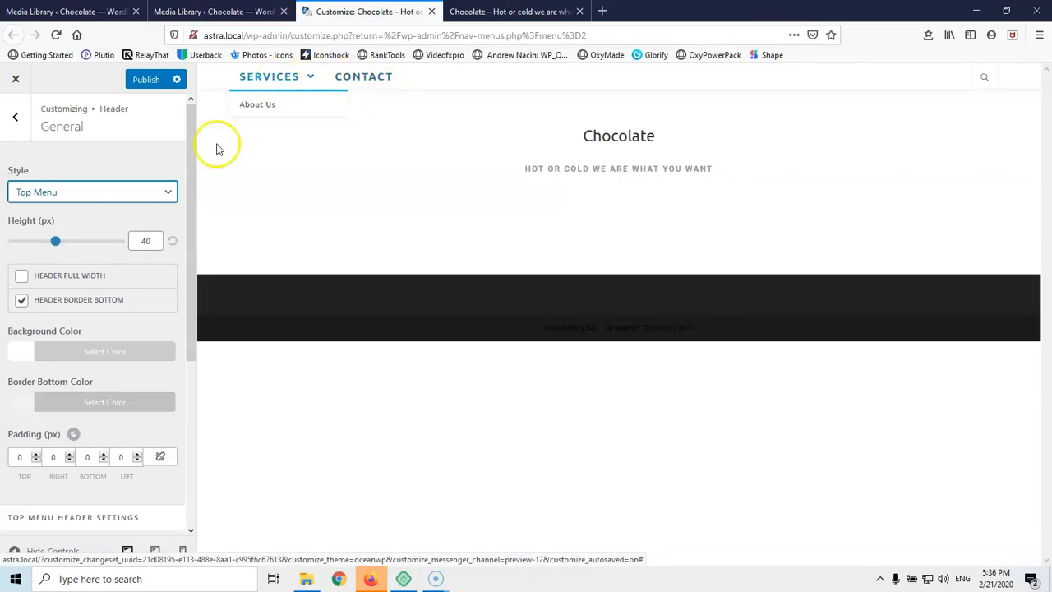
Try the Full Screen header style with its menu overlay, then revert to Minimal
click(64, 191)
click(37, 268)
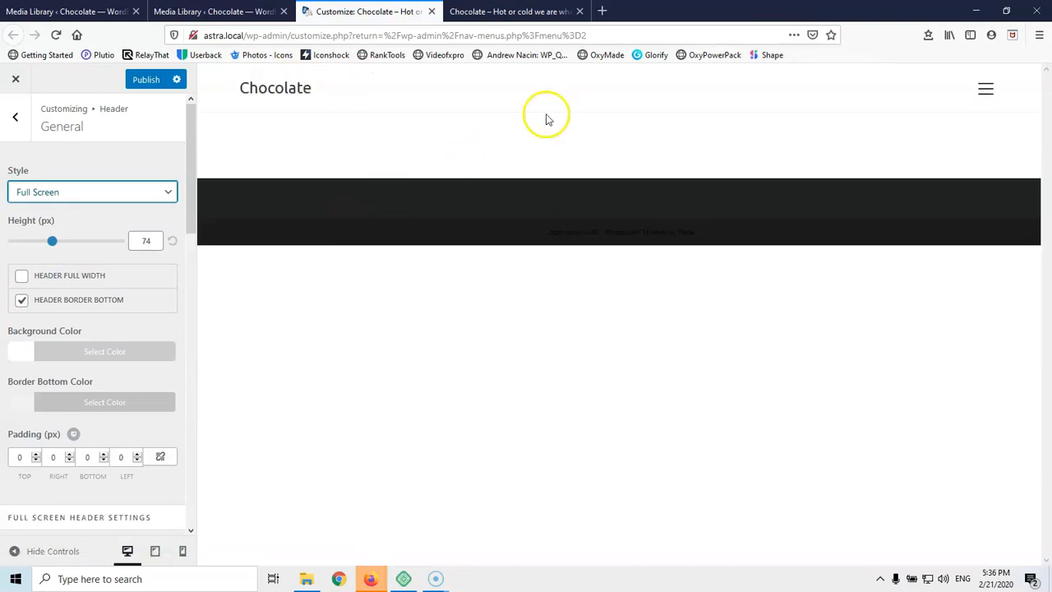
click(985, 88)
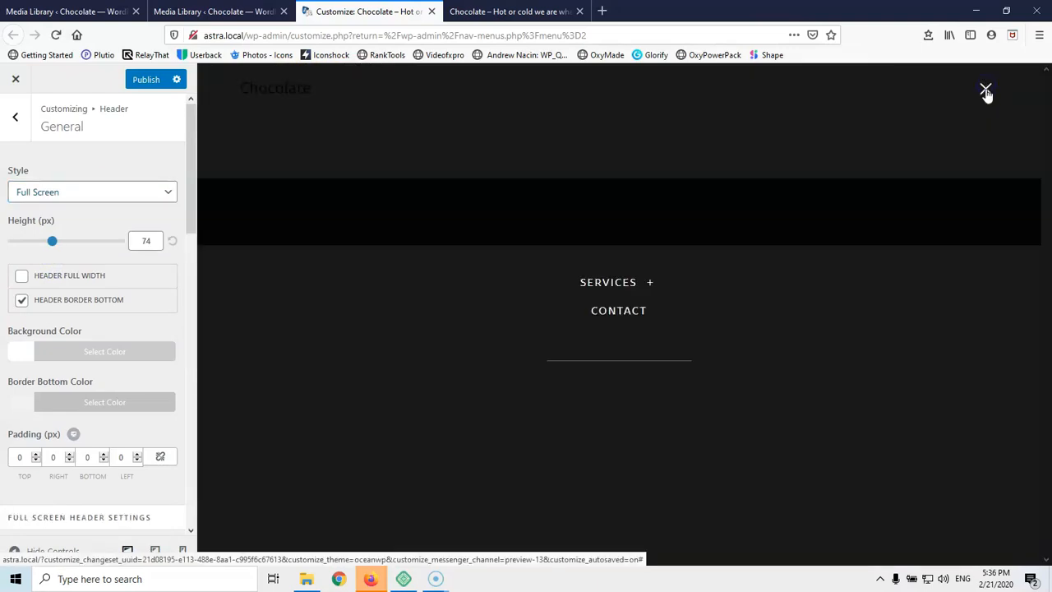
click(986, 90)
click(134, 194)
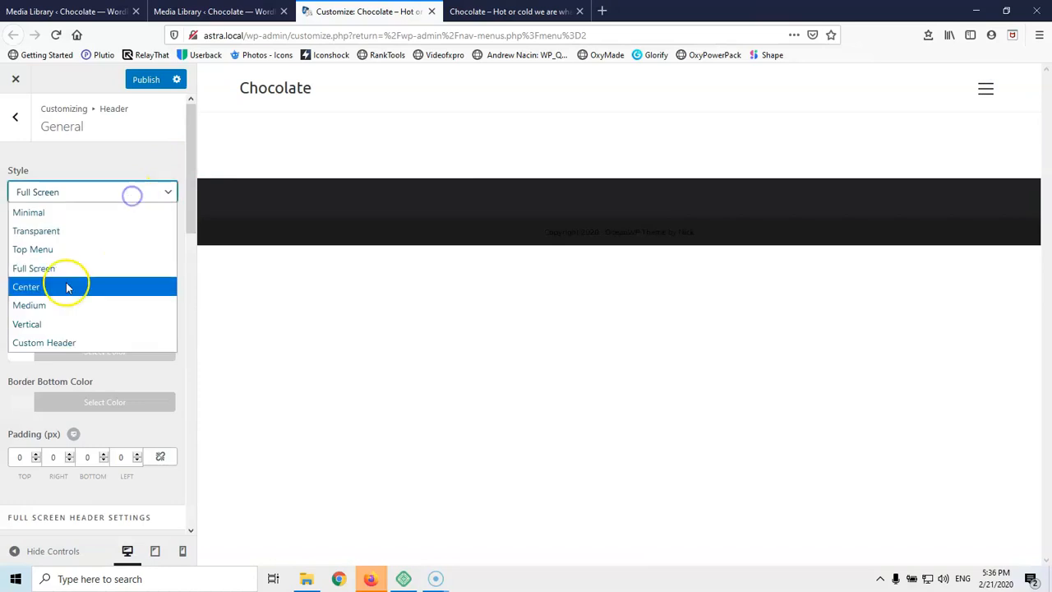
click(66, 212)
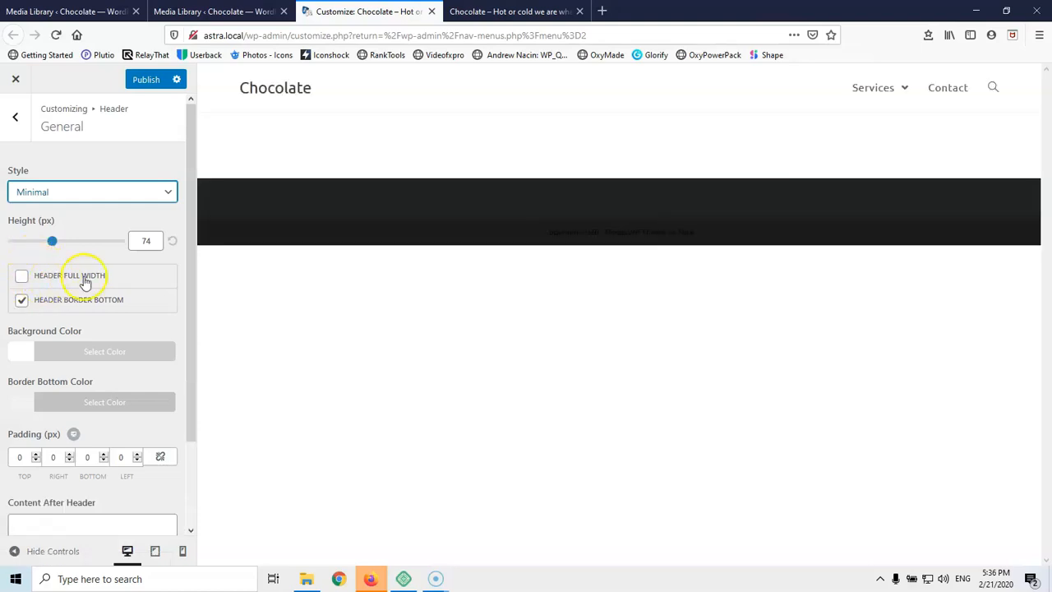
Lower the header height to 70px
click(146, 241)
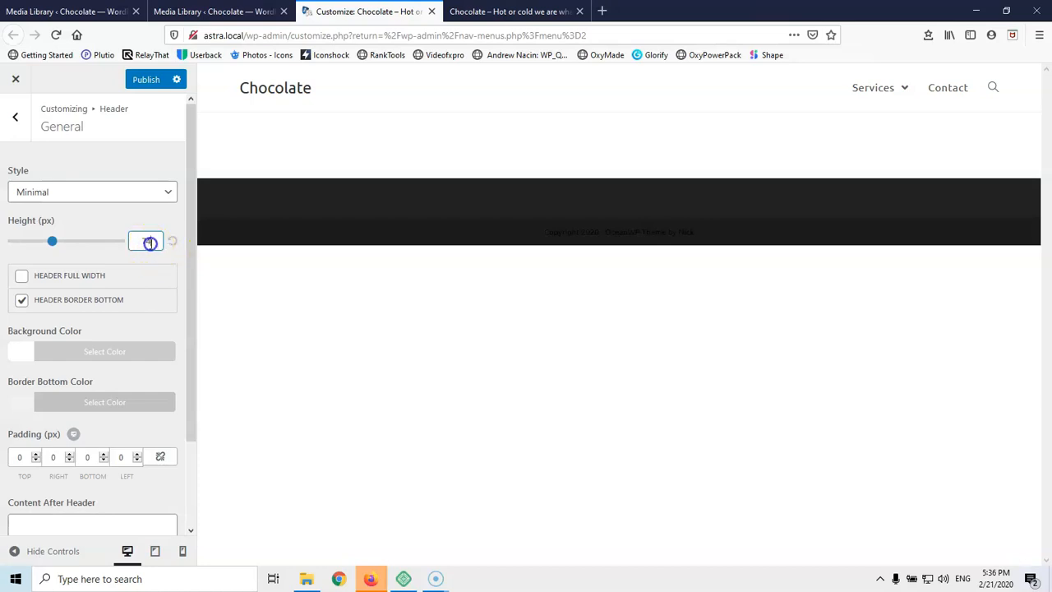
key(Down)
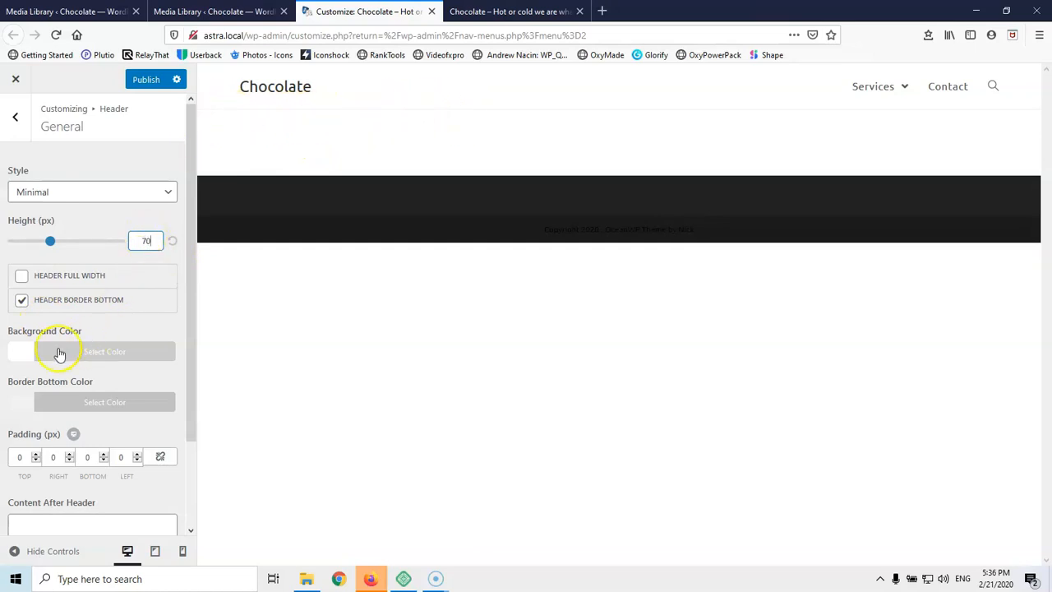
scroll(33, 457, down, 2)
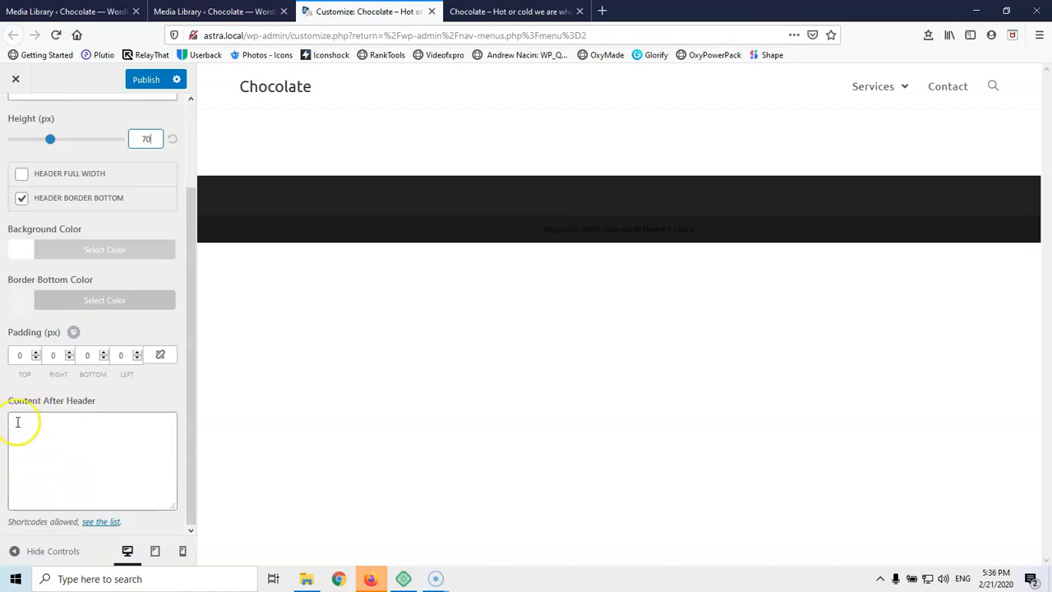
scroll(19, 277, up, 2)
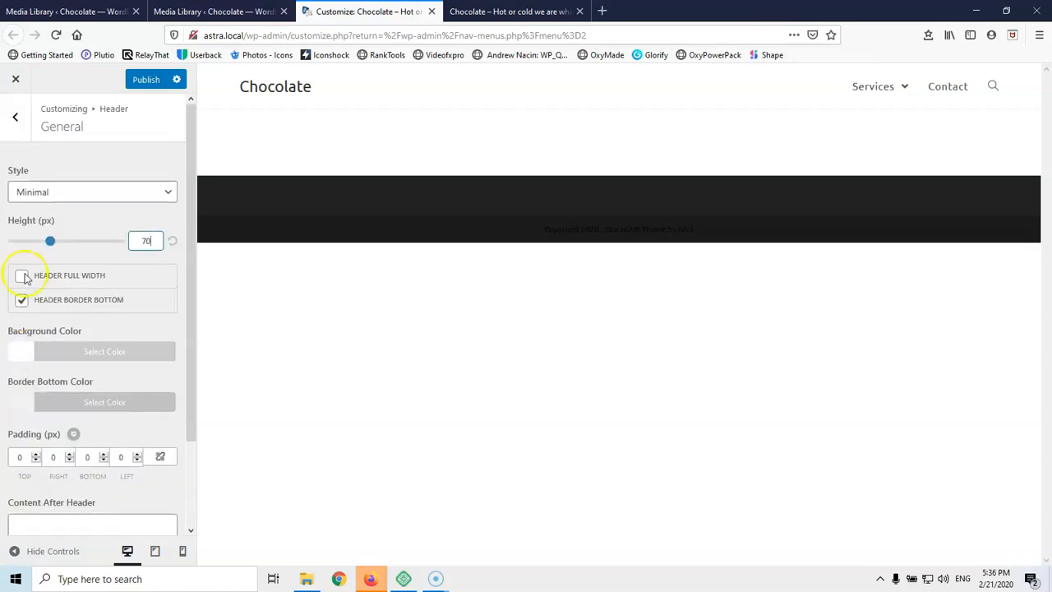
click(18, 119)
Review the Header Media settings without changes
click(48, 195)
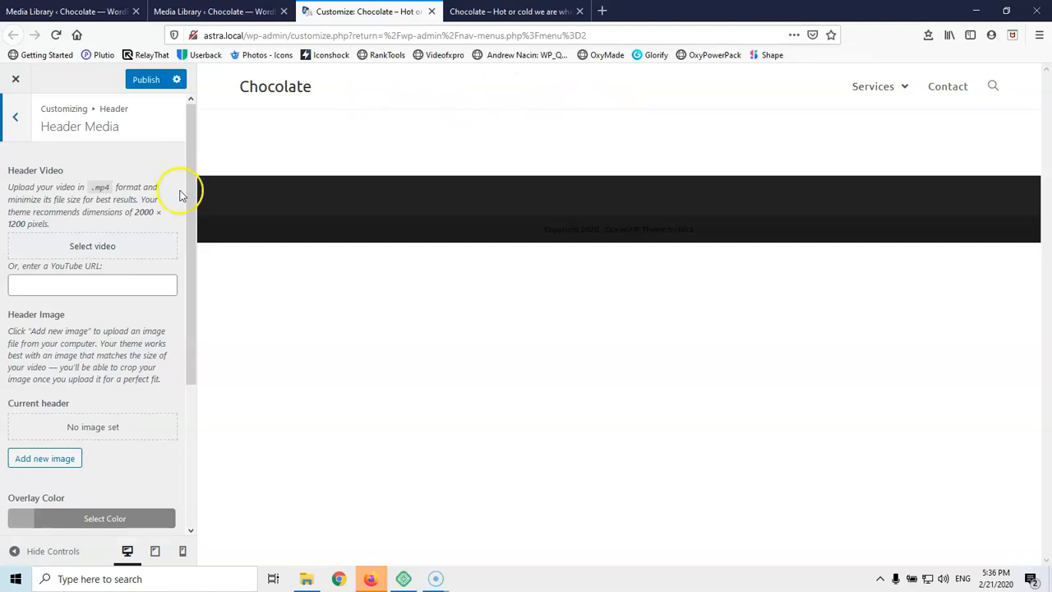
scroll(140, 301, down, 3)
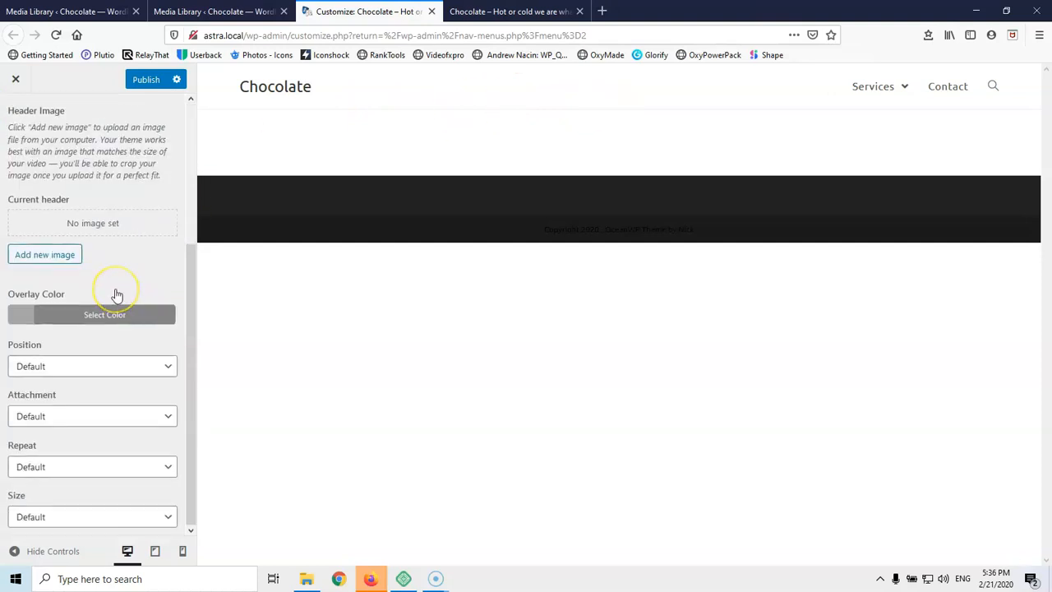
scroll(28, 125, up, 3)
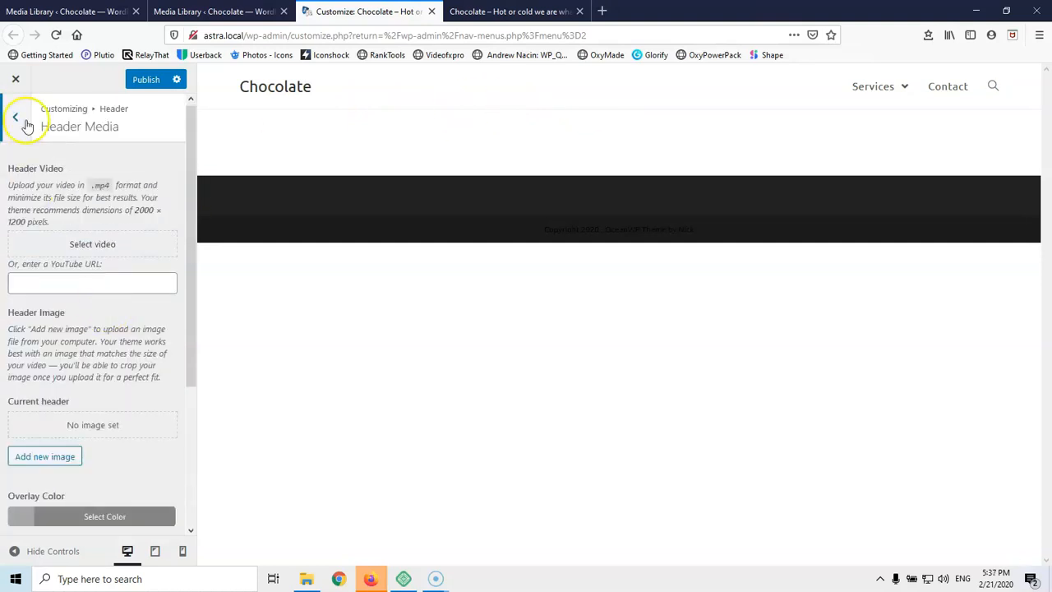
click(21, 115)
click(43, 223)
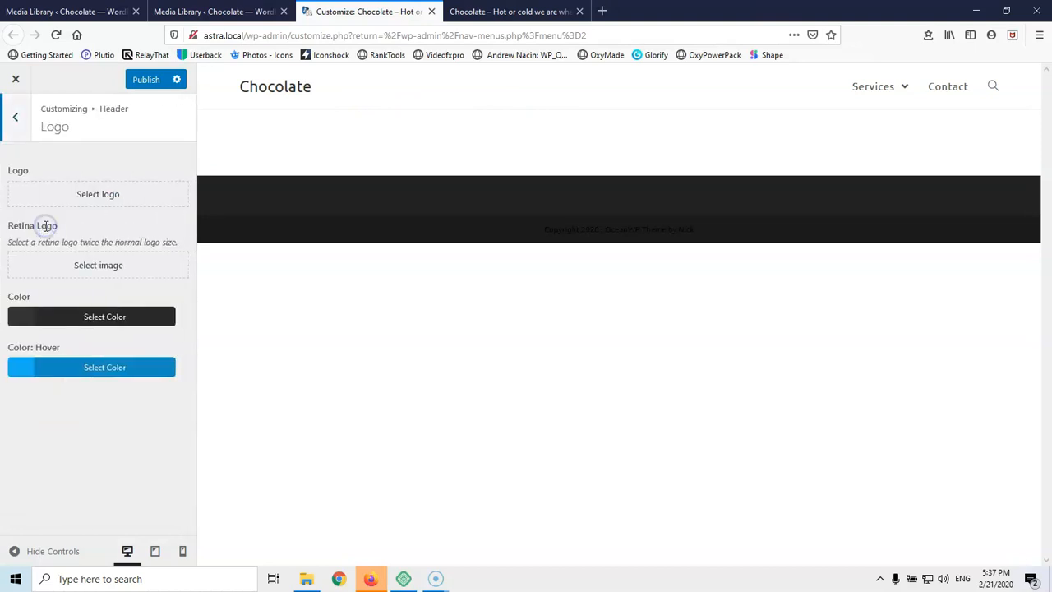
Set the pc.gr image as the site logo, skipping cropping
click(79, 196)
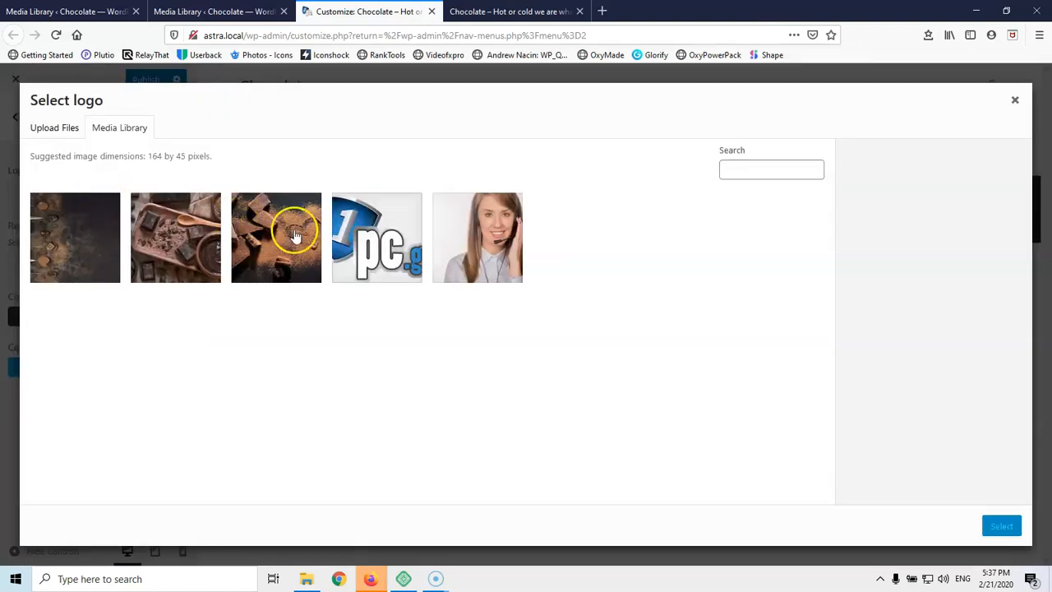
click(362, 240)
click(1002, 527)
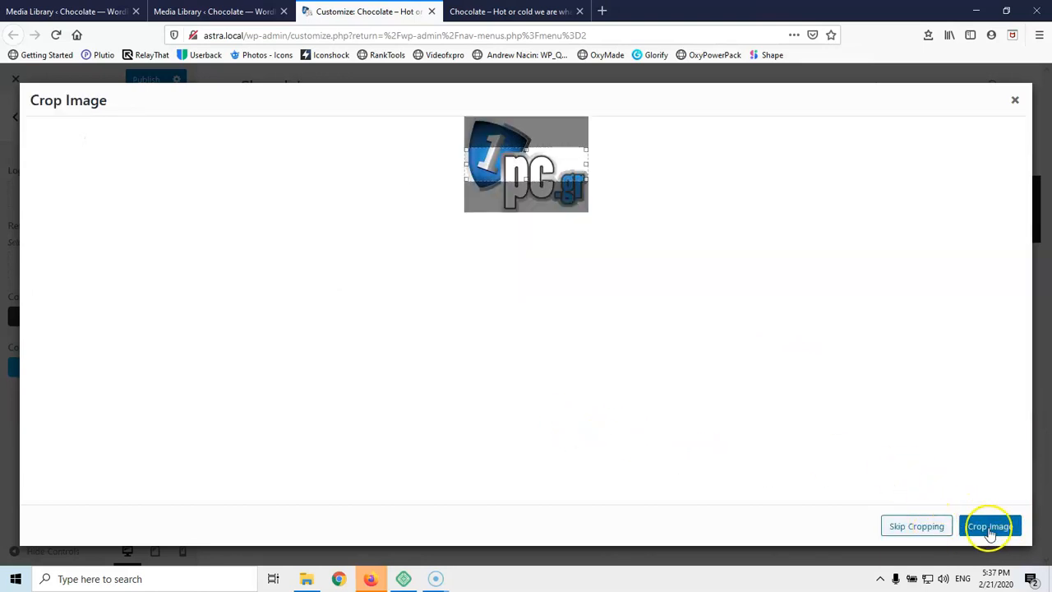
click(925, 527)
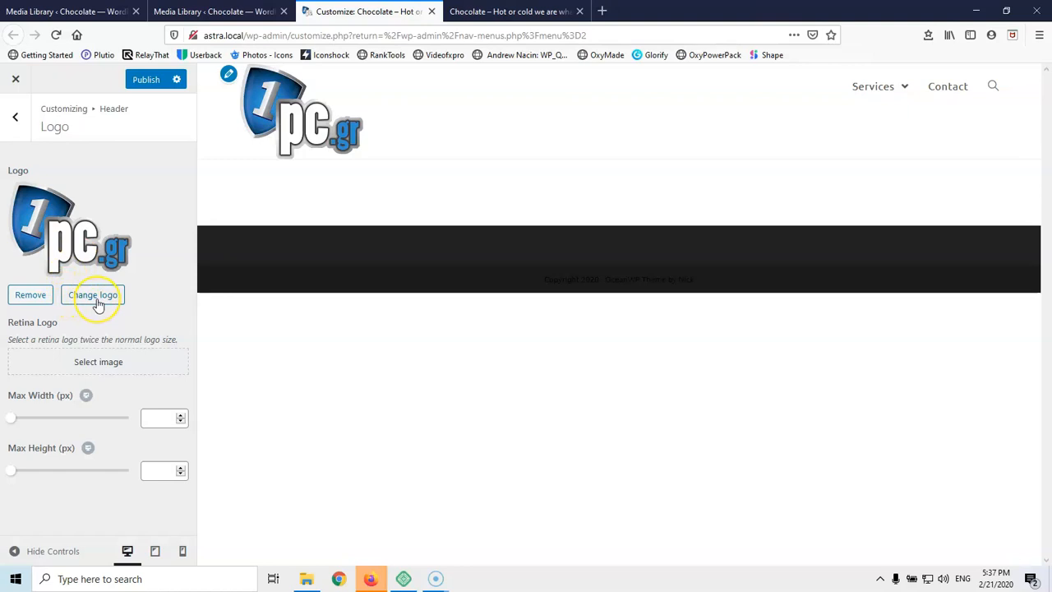
Reselect pc.gr as the logo, stretching the crop area over the whole image
click(97, 301)
click(383, 239)
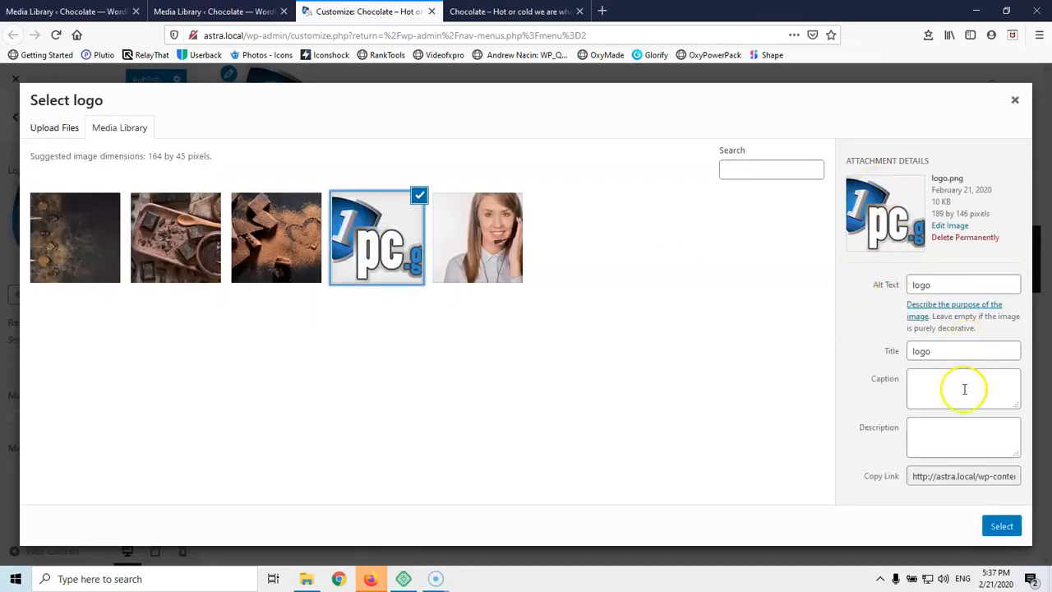
click(1002, 526)
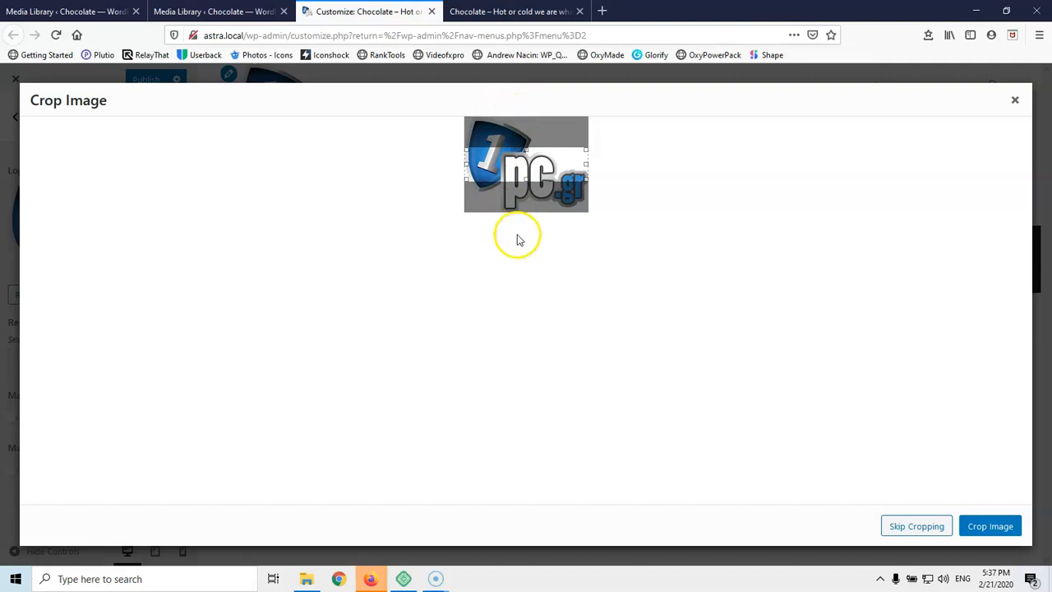
drag(527, 177, 524, 216)
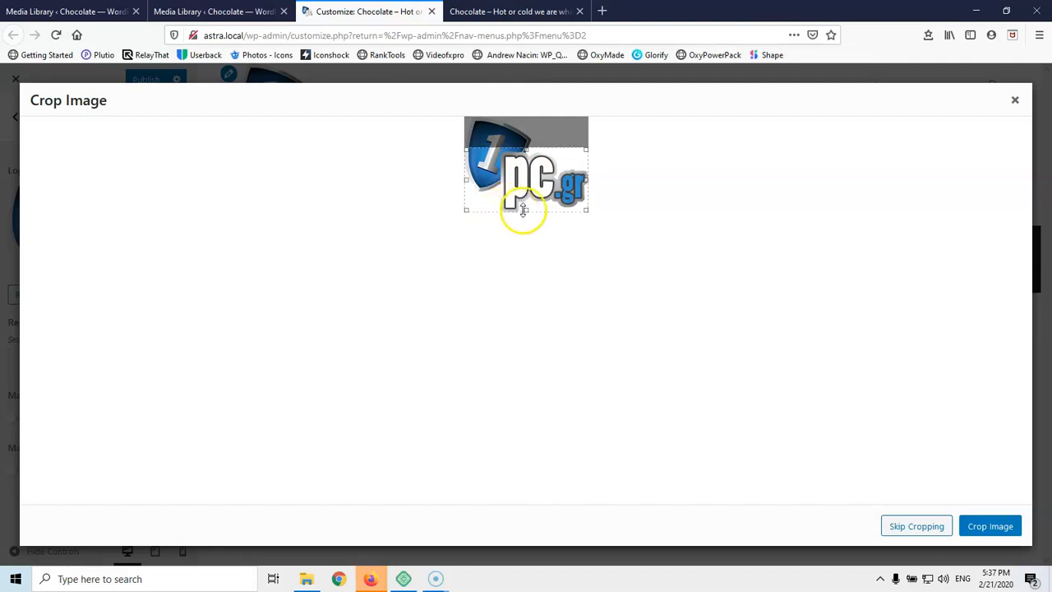
drag(541, 148, 538, 99)
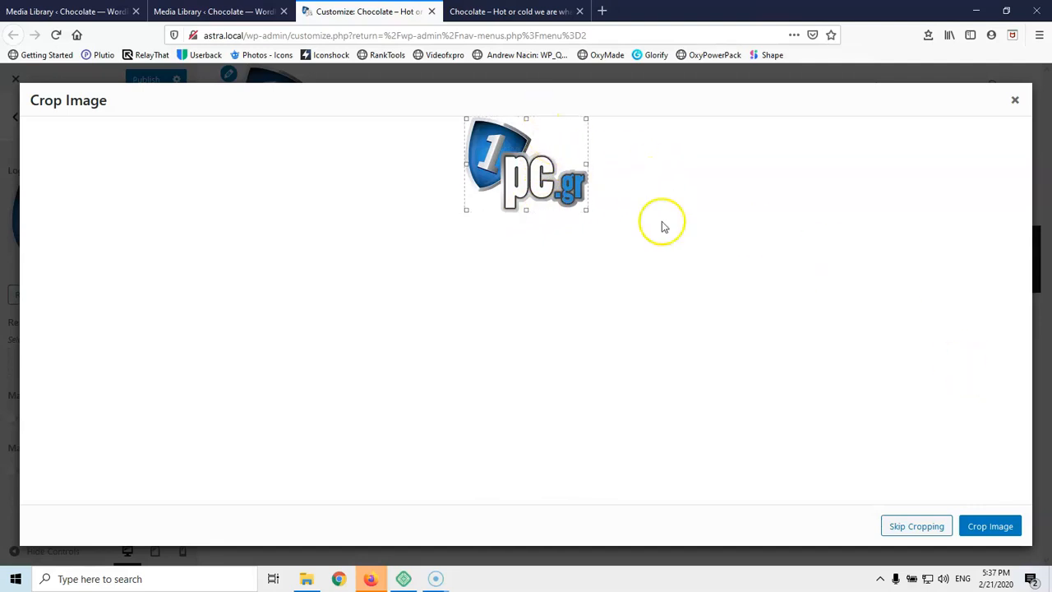
click(926, 521)
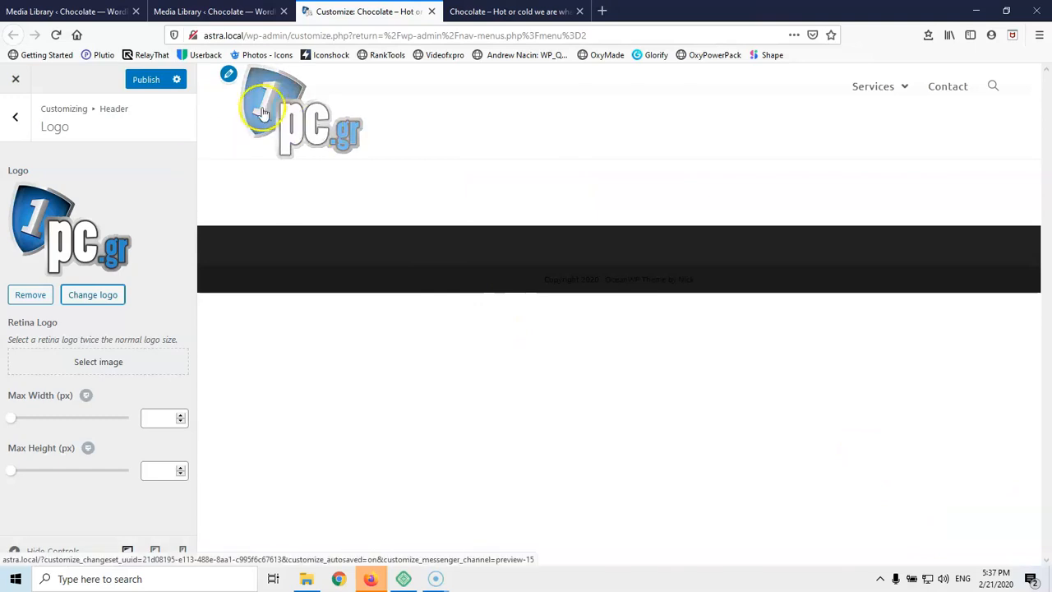
Set Logo Max Width to 130 px, then go back to the Header settings list
click(30, 418)
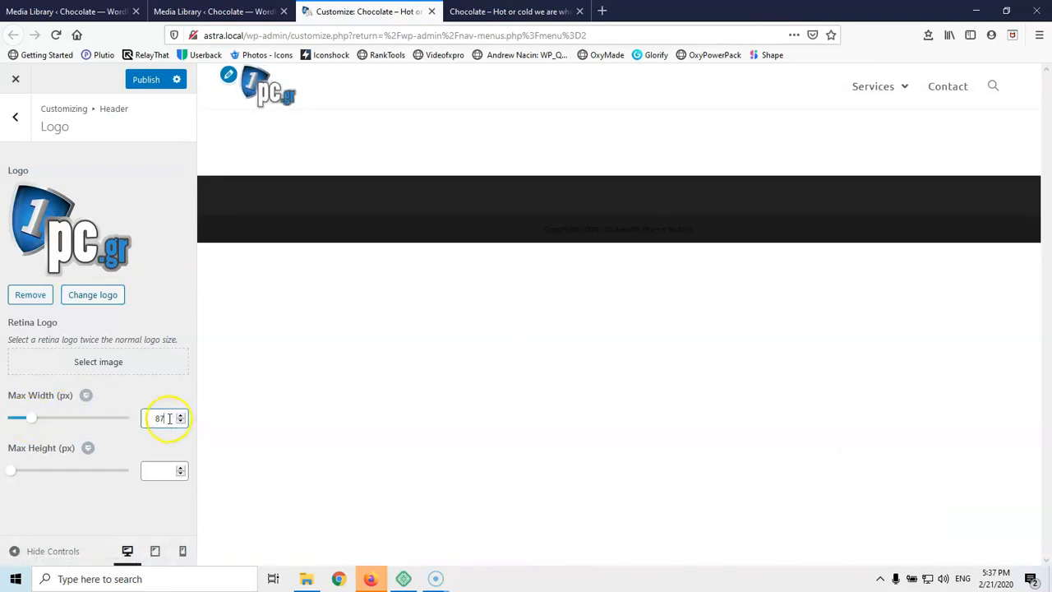
text(152)
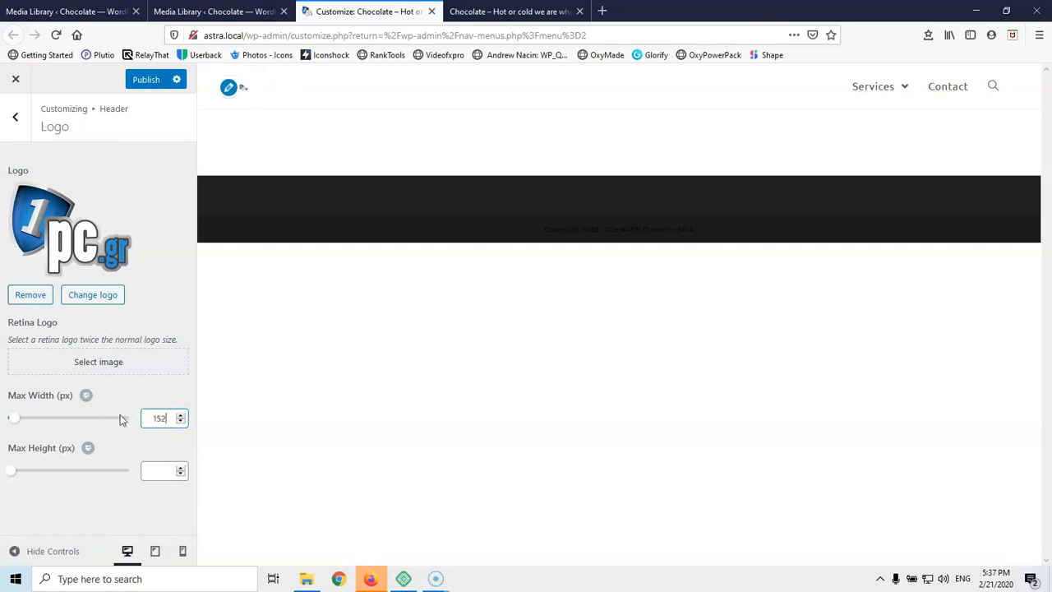
key(Down)
key(Down)
key(Down)
key(Down)
key(Down)
key(Down)
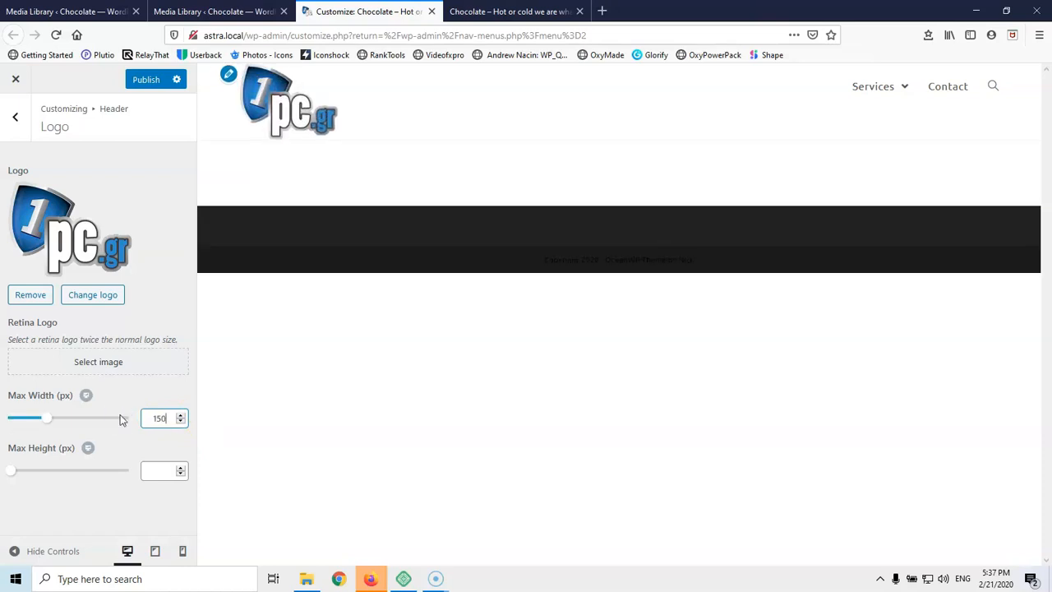
key(Down)
key(Down)
key(Down)
key(Down)
key(Down)
key(Down)
key(Down)
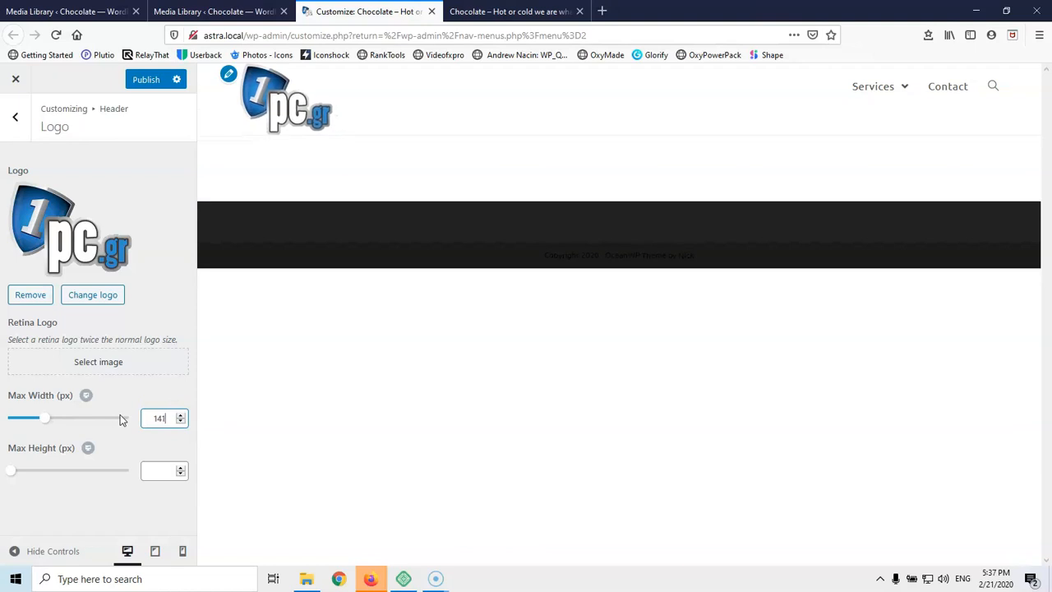
key(Up)
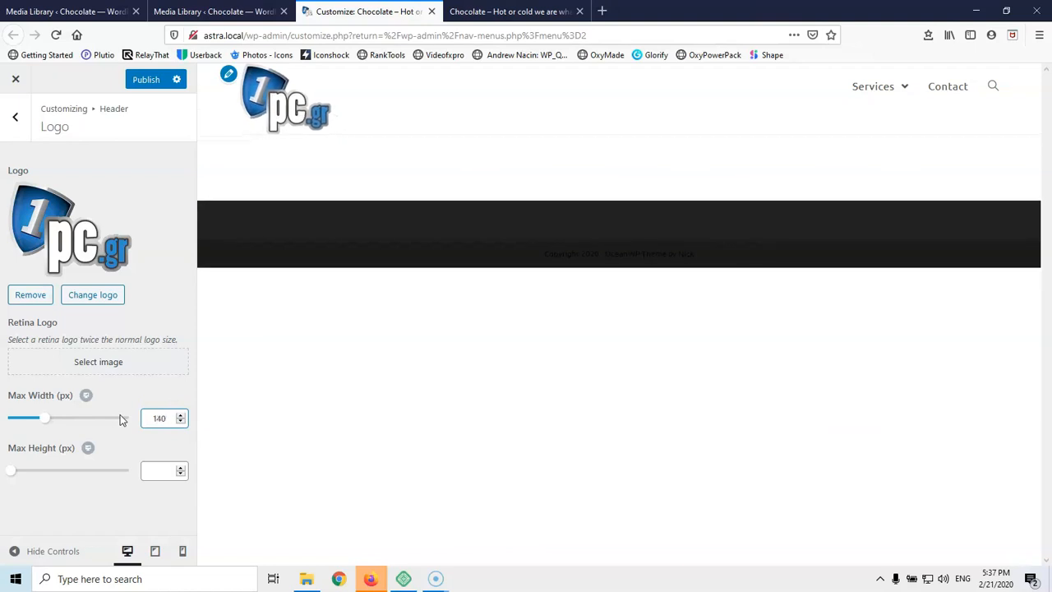
key(Down)
key(Down)
key(Down)
key(Down)
key(Down)
key(Down)
key(Down)
key(Down)
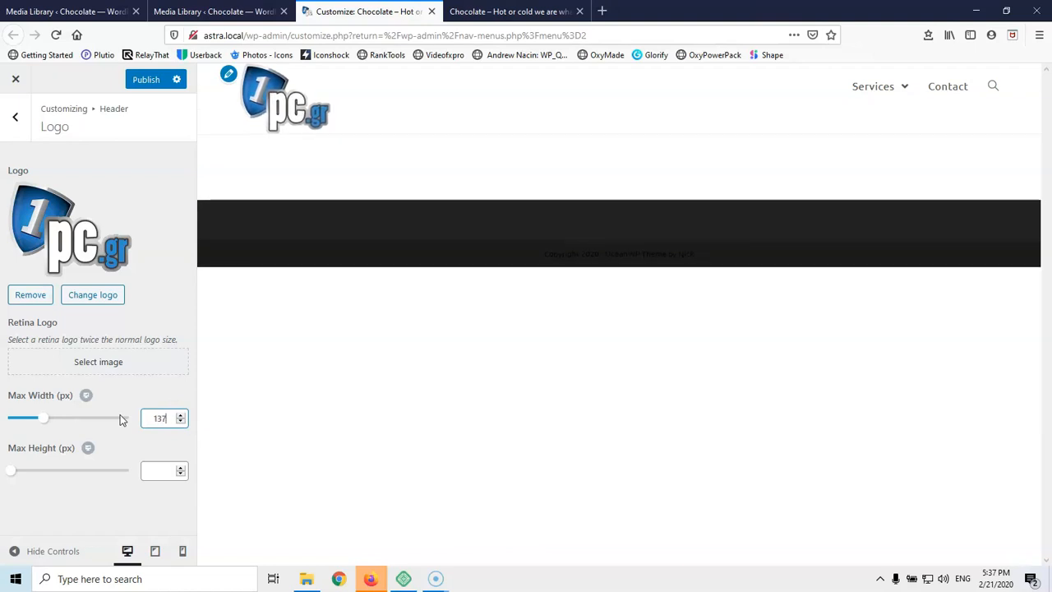
key(Down)
key(Down)
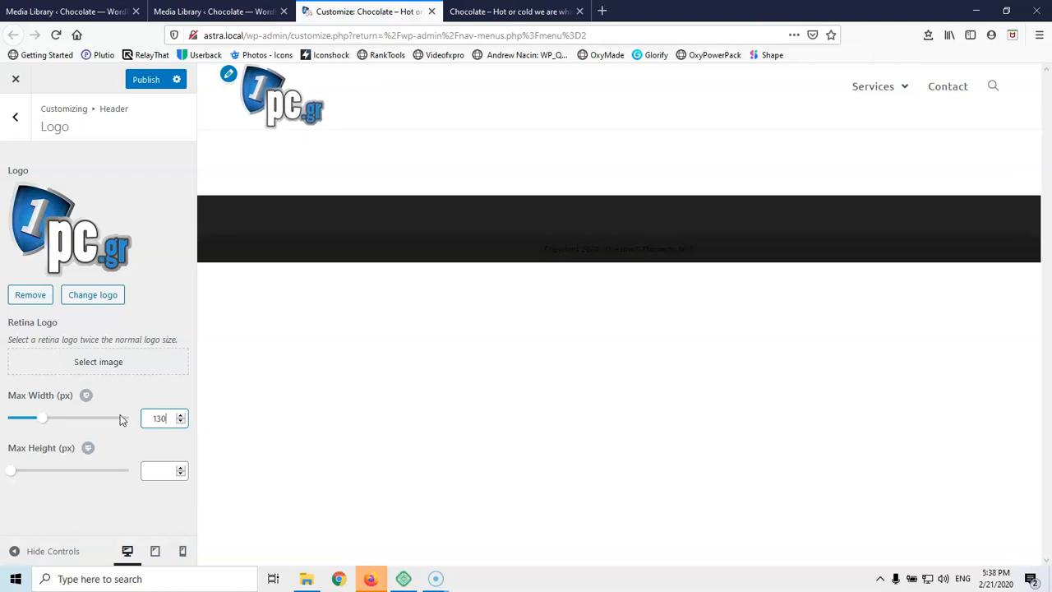
click(15, 120)
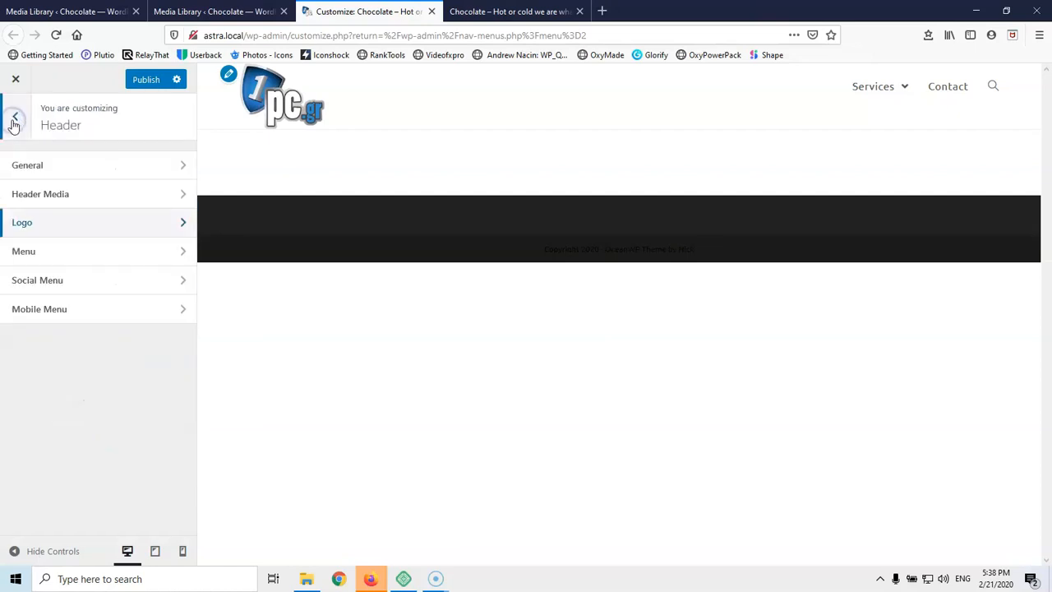
Open the header Menu settings, keeping no template and top-level dropdown arrows on
click(97, 250)
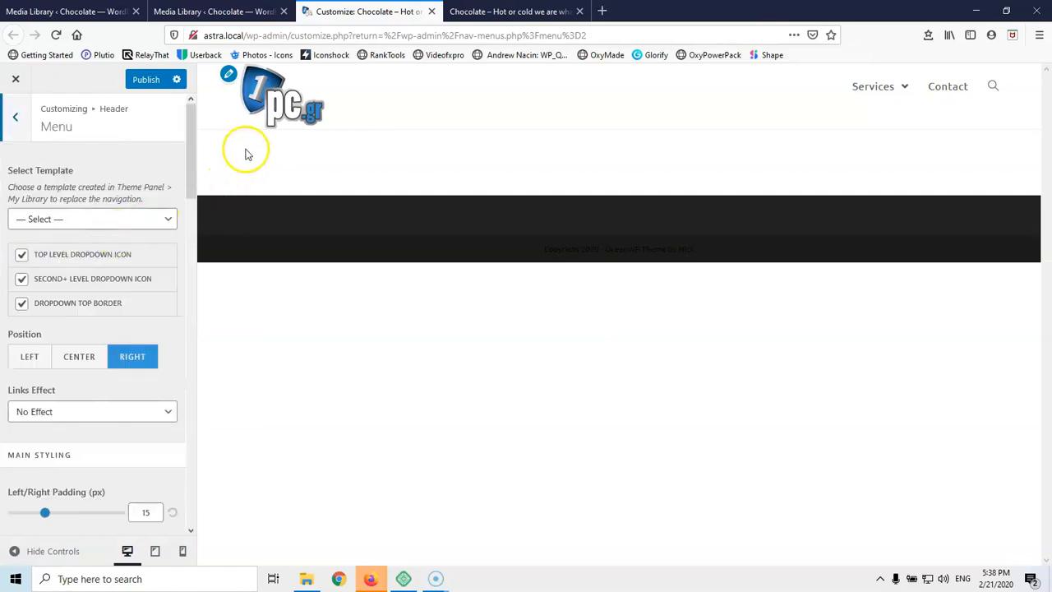
click(79, 219)
click(81, 242)
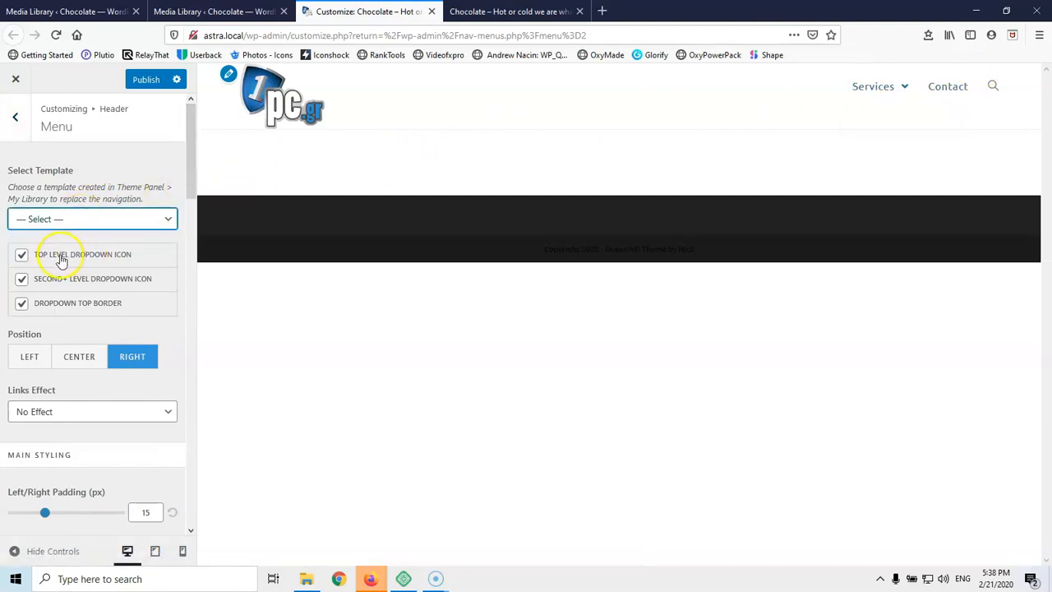
click(21, 258)
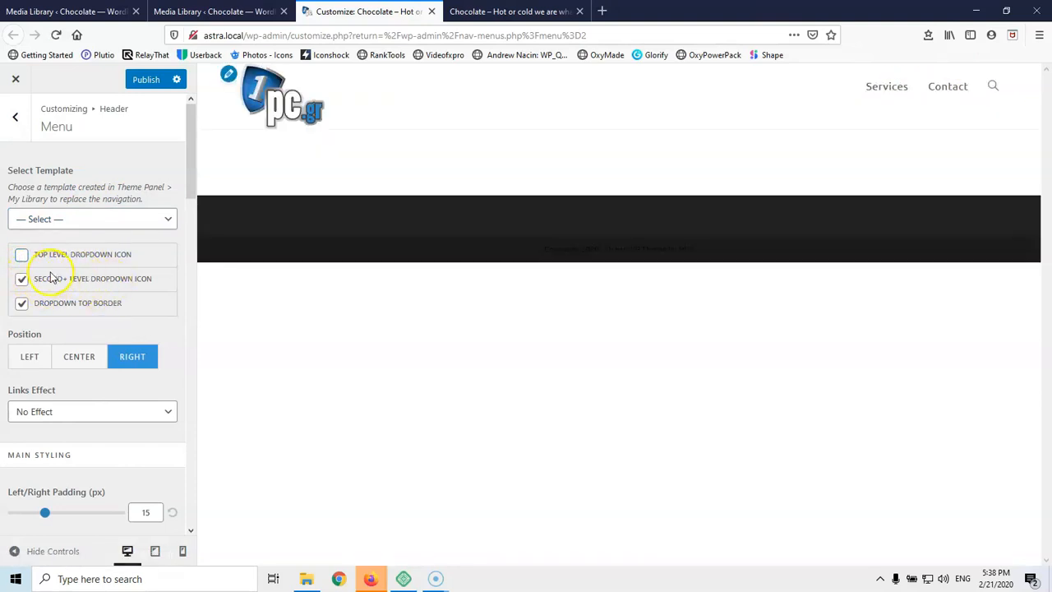
click(21, 280)
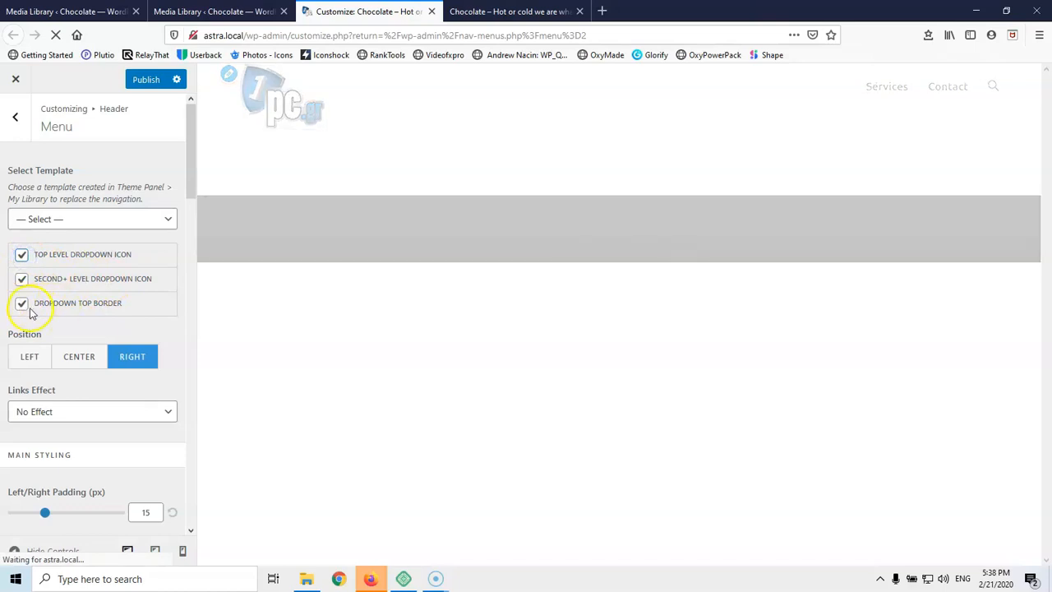
Choose Backlighting as the menu Links Effect and scroll down to Main Styling
scroll(99, 345, down, 3)
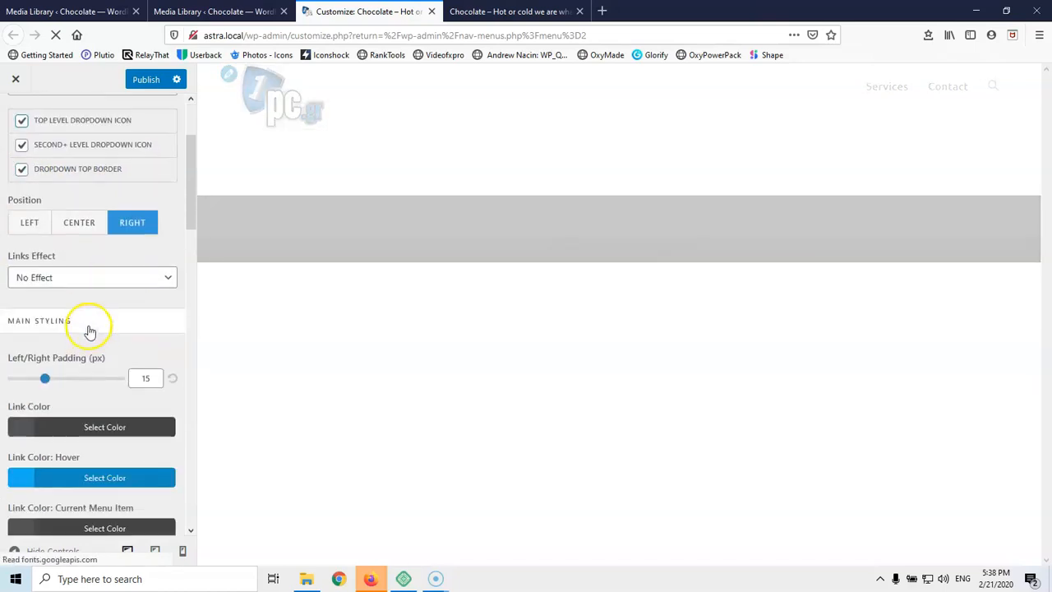
click(73, 278)
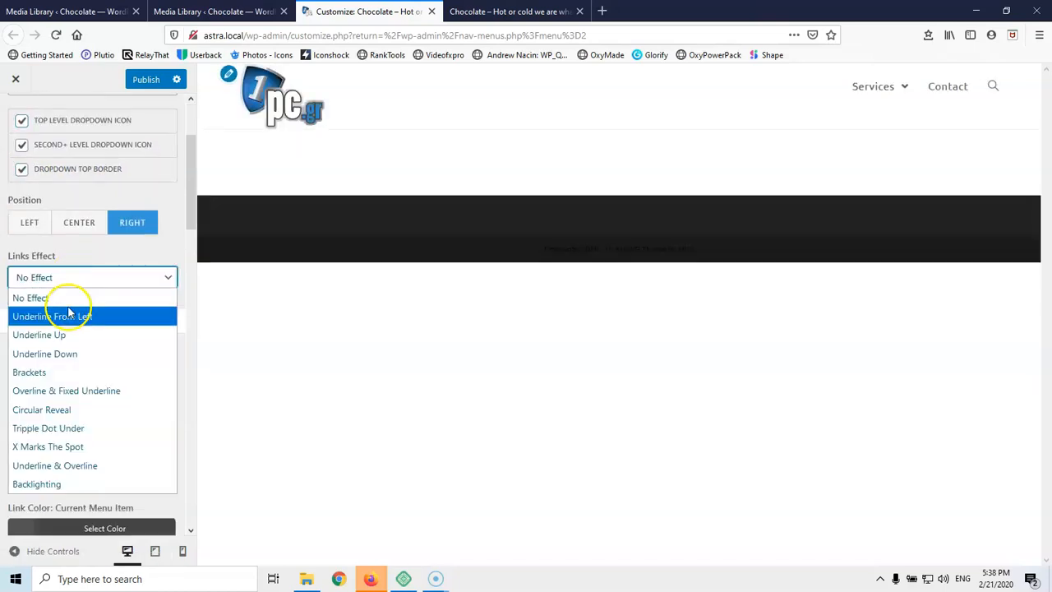
click(73, 485)
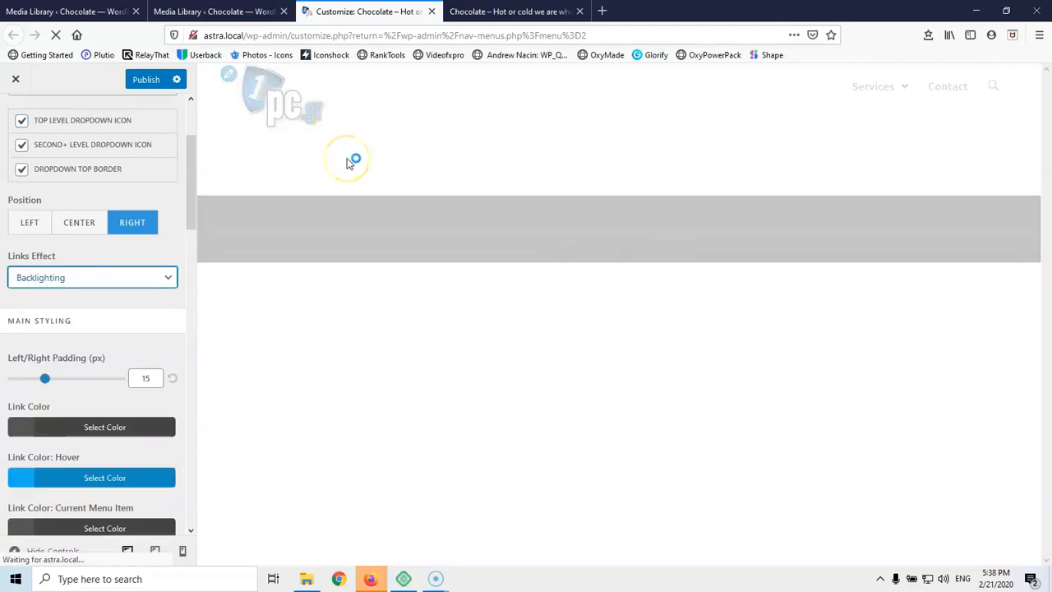
mouse_move(866, 96)
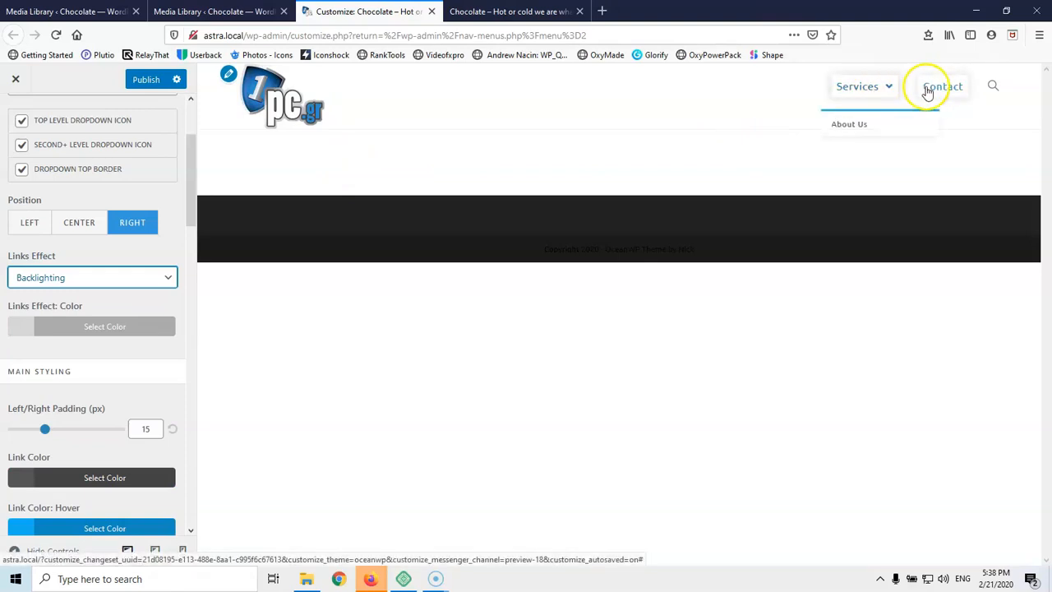
click(75, 281)
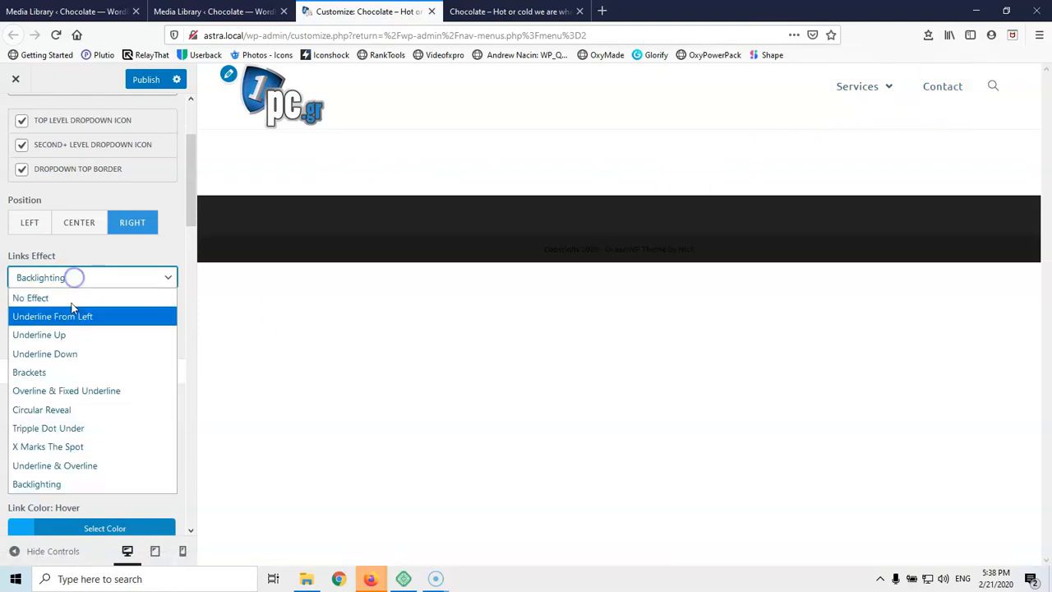
click(264, 350)
scroll(43, 369, down, 1)
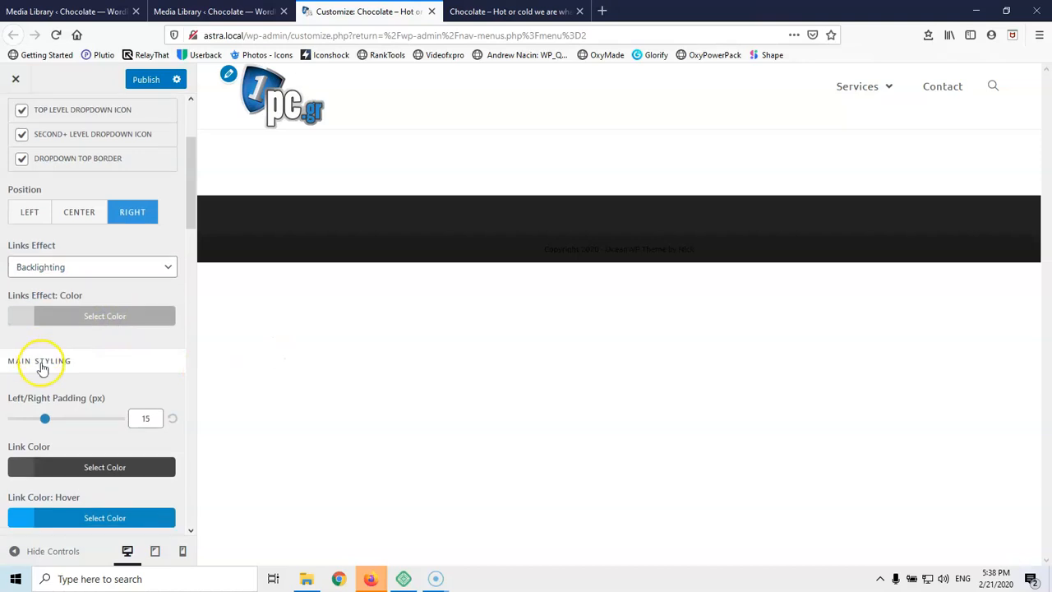
scroll(43, 369, down, 4)
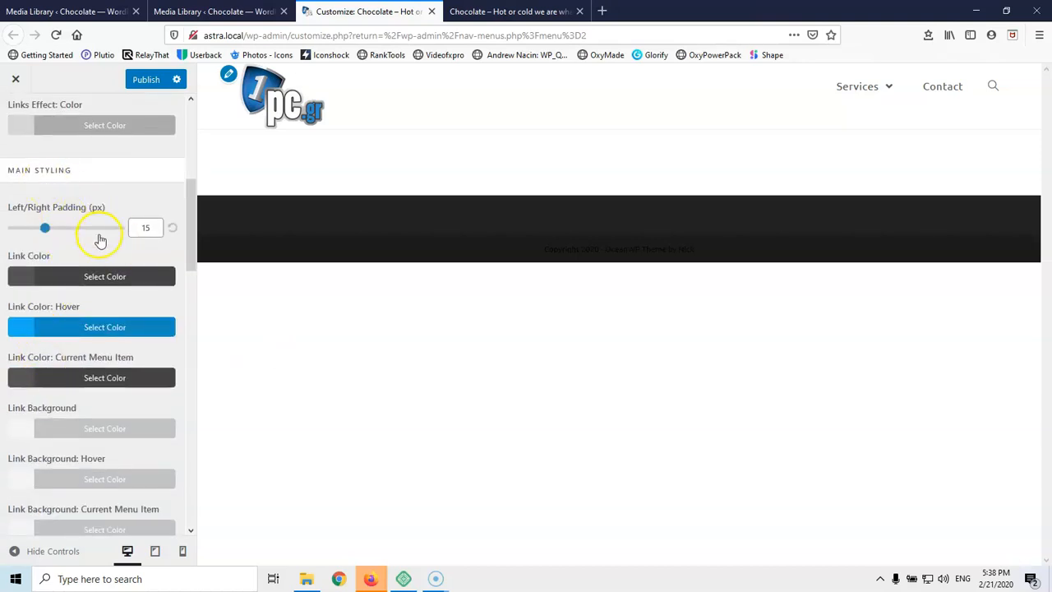
scroll(100, 240, down, 2)
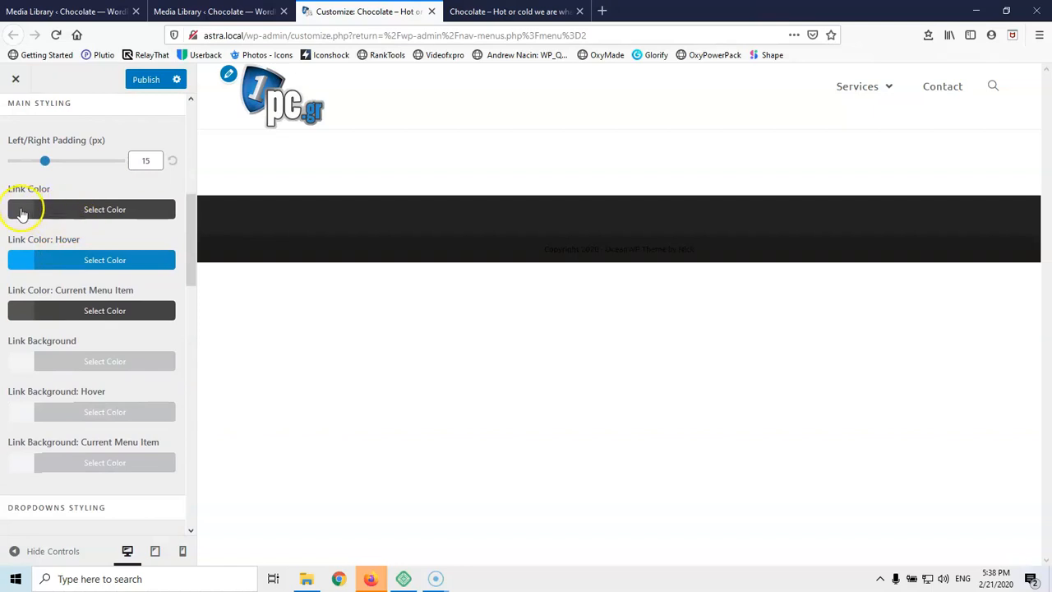
Make the menu link colour black and copy the hover link colour's hex code
click(26, 212)
drag(35, 309, 8, 406)
click(54, 181)
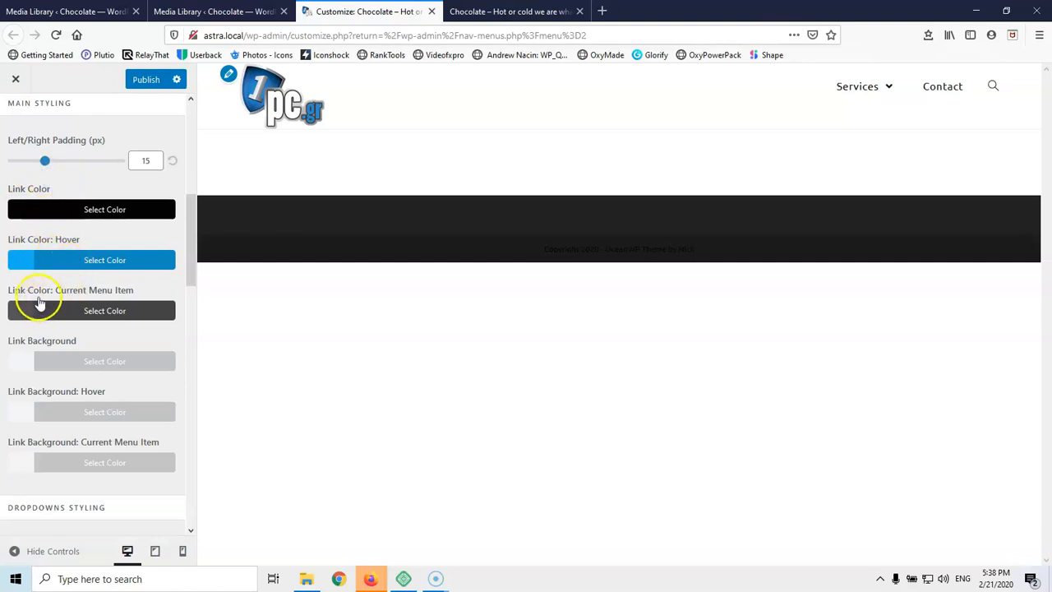
click(75, 263)
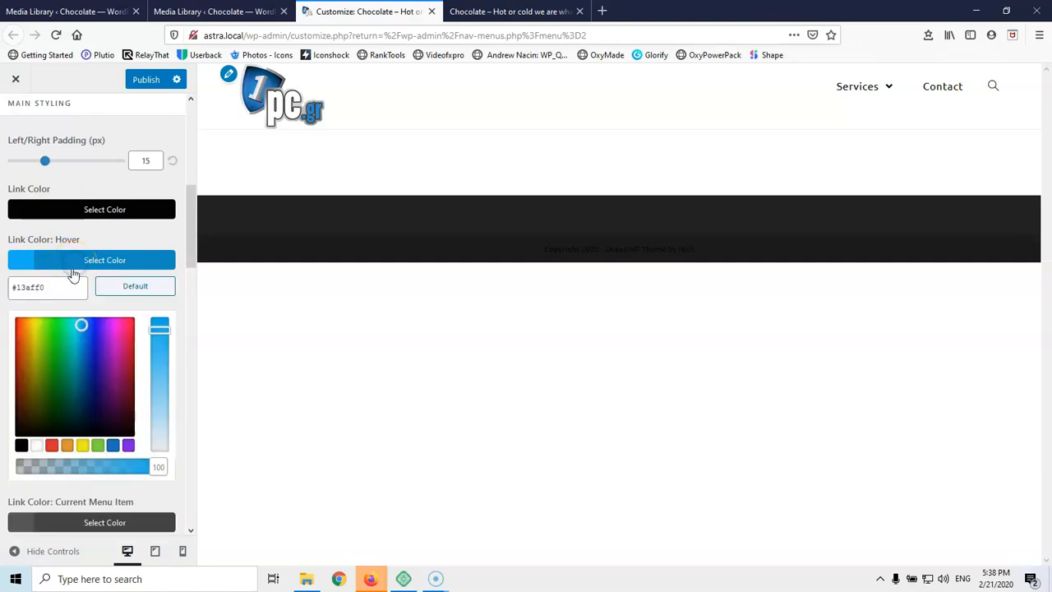
click(69, 288)
click(94, 235)
click(99, 261)
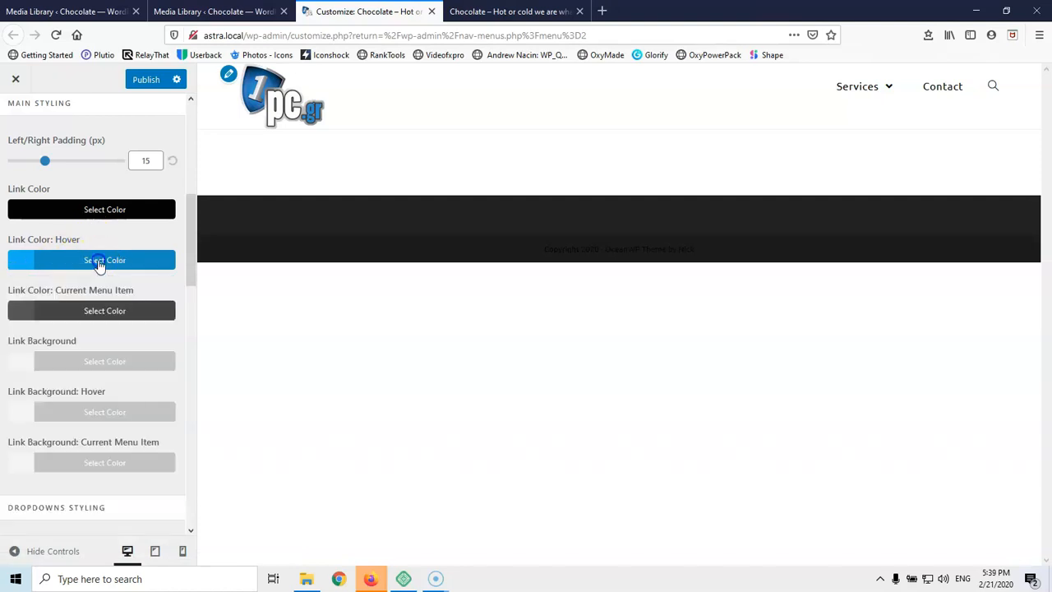
Paste the hover blue #13aff0 into Current Menu Item colour and darken it
click(86, 312)
drag(51, 340, 8, 338)
text(#13aff0)
drag(81, 375, 86, 388)
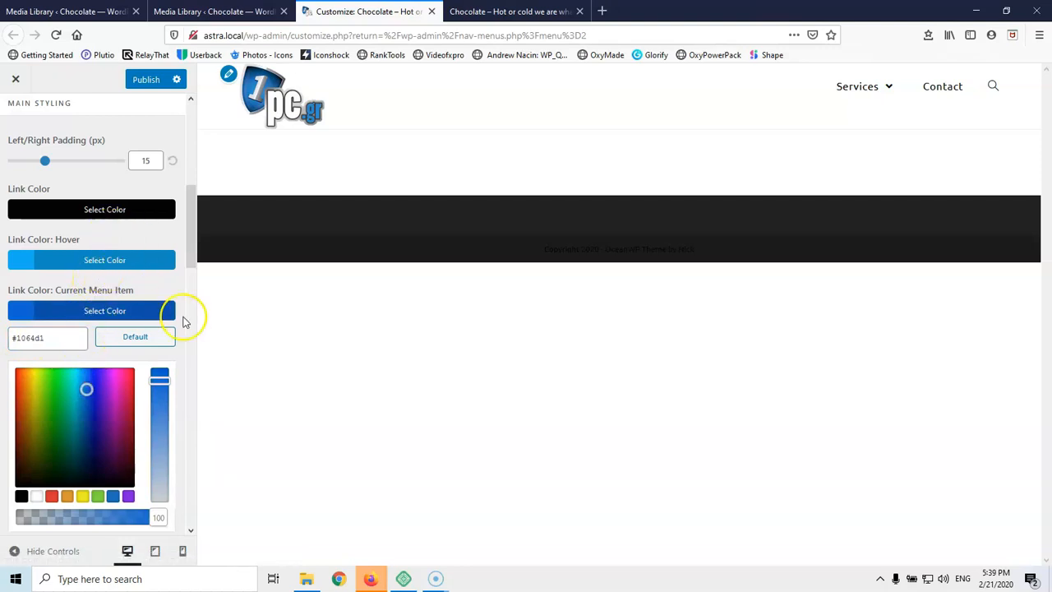
scroll(111, 329, down, 2)
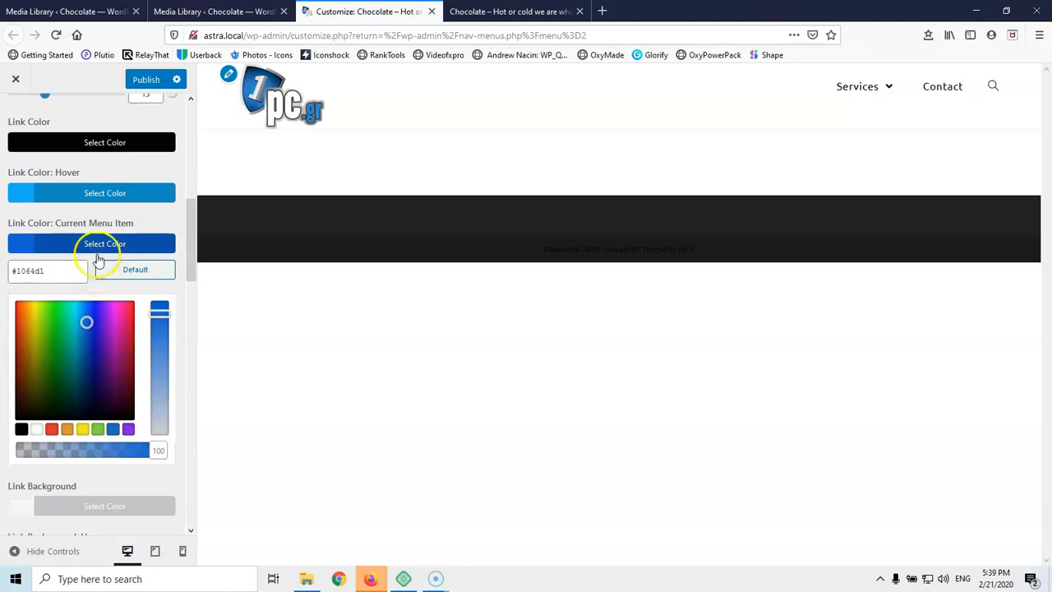
click(110, 246)
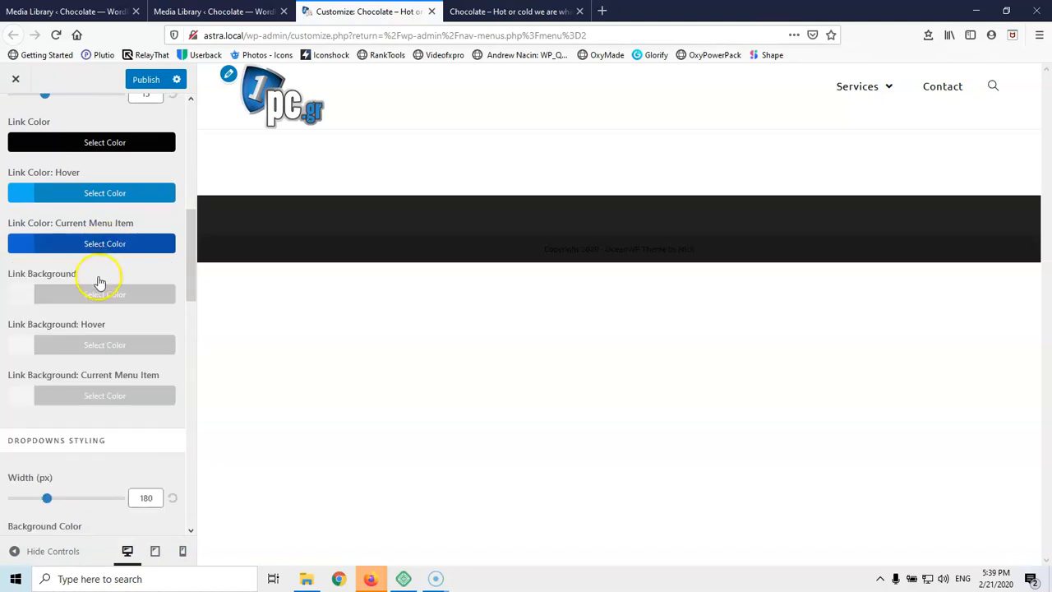
Set Search Icon Style to Disabled, then open the Social Menu settings
scroll(99, 283, down, 3)
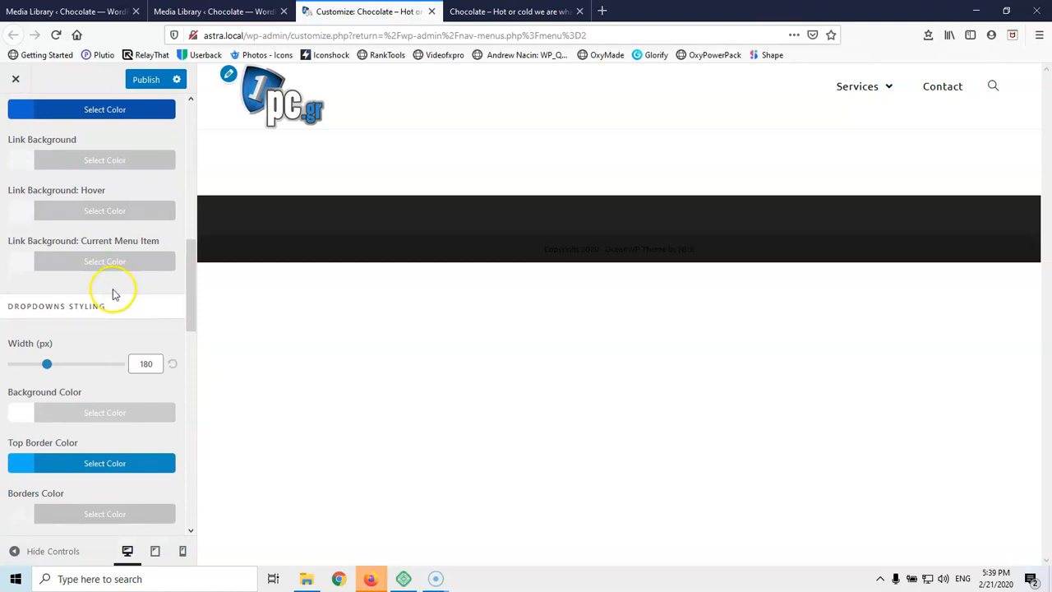
scroll(99, 295, down, 2)
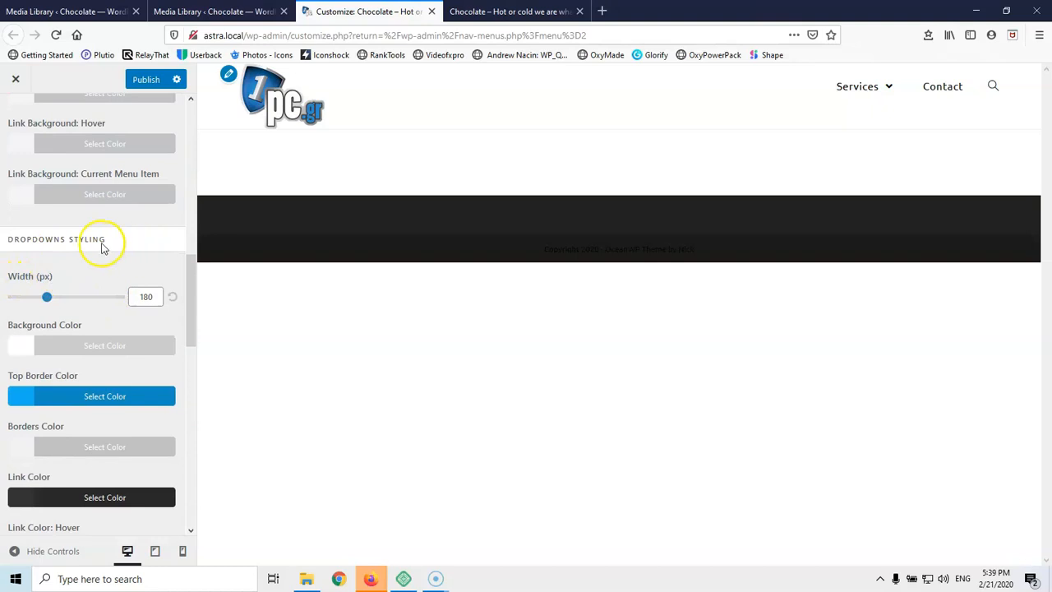
scroll(99, 243, down, 5)
mouse_move(900, 80)
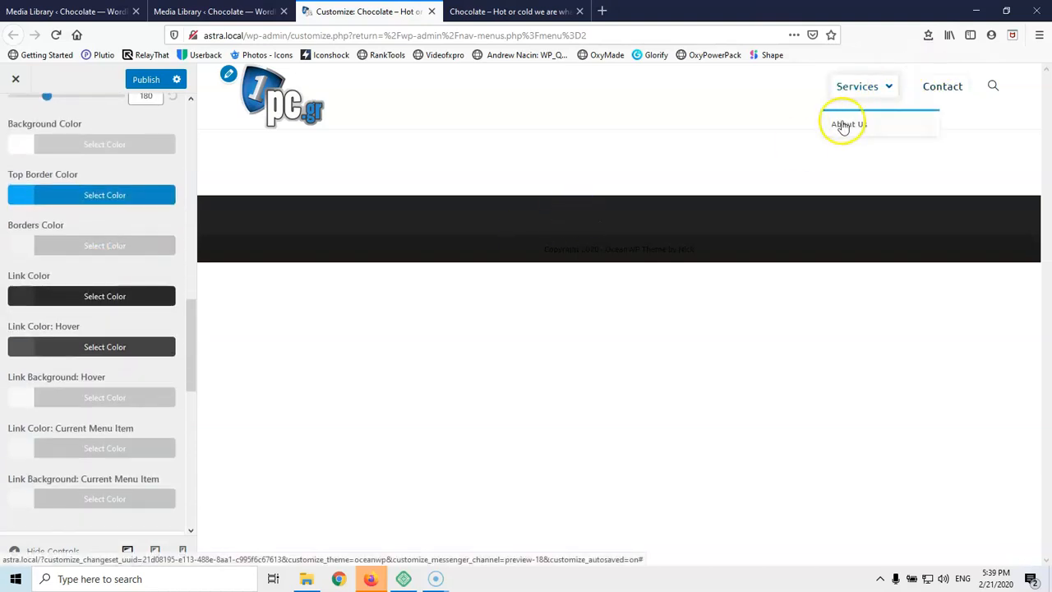
scroll(23, 282, down, 8)
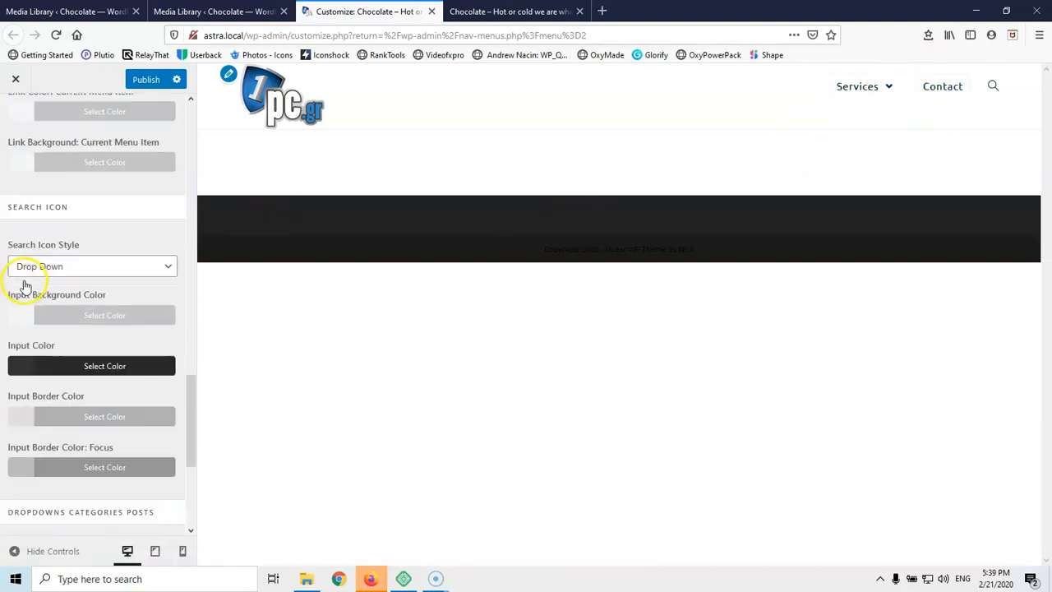
scroll(28, 284, up, 3)
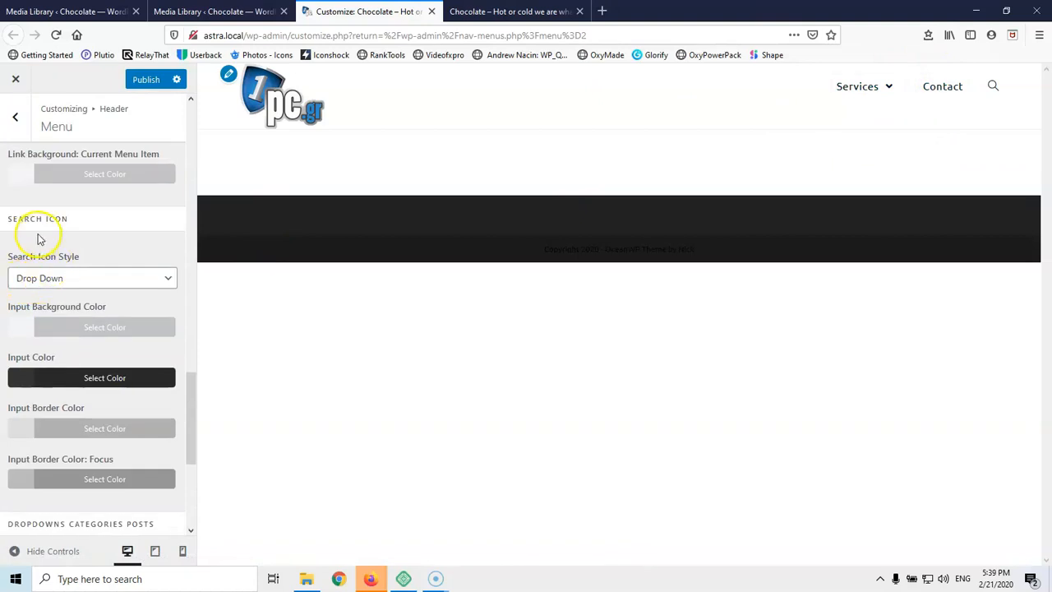
click(73, 284)
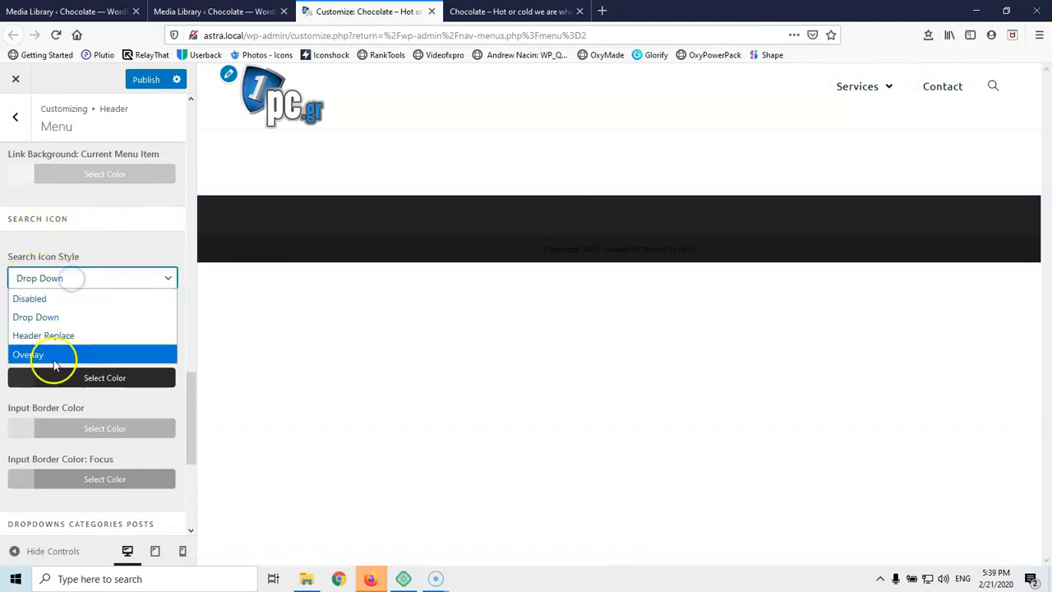
click(52, 301)
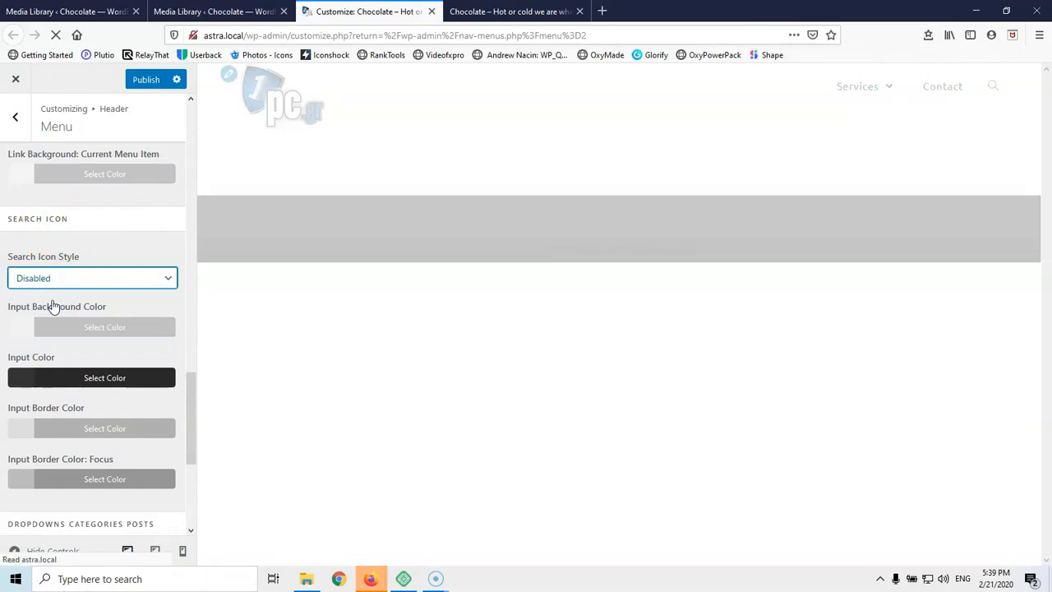
scroll(53, 306, down, 2)
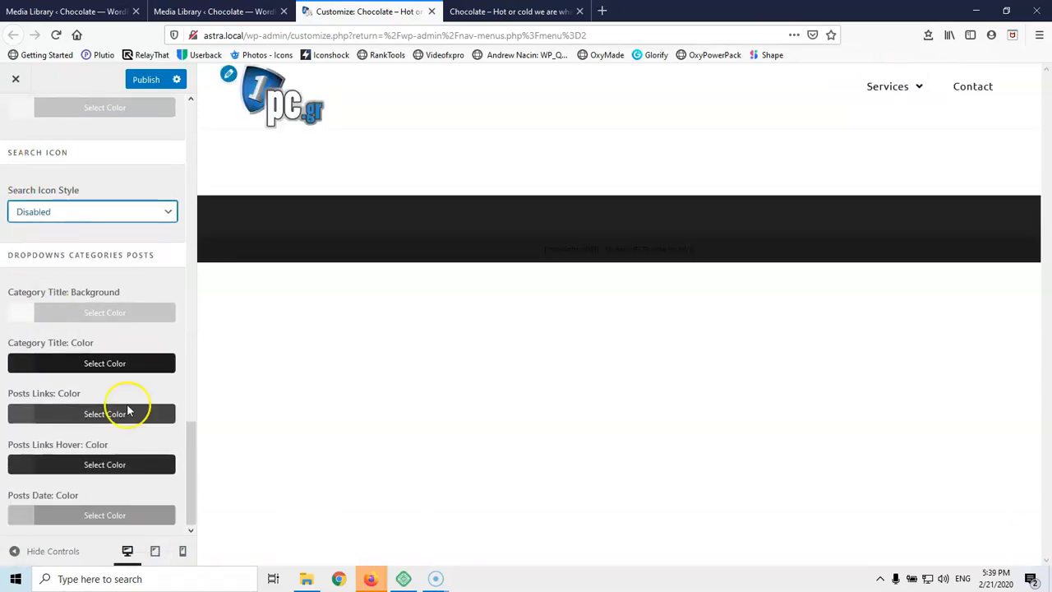
scroll(33, 263, up, 10)
click(22, 113)
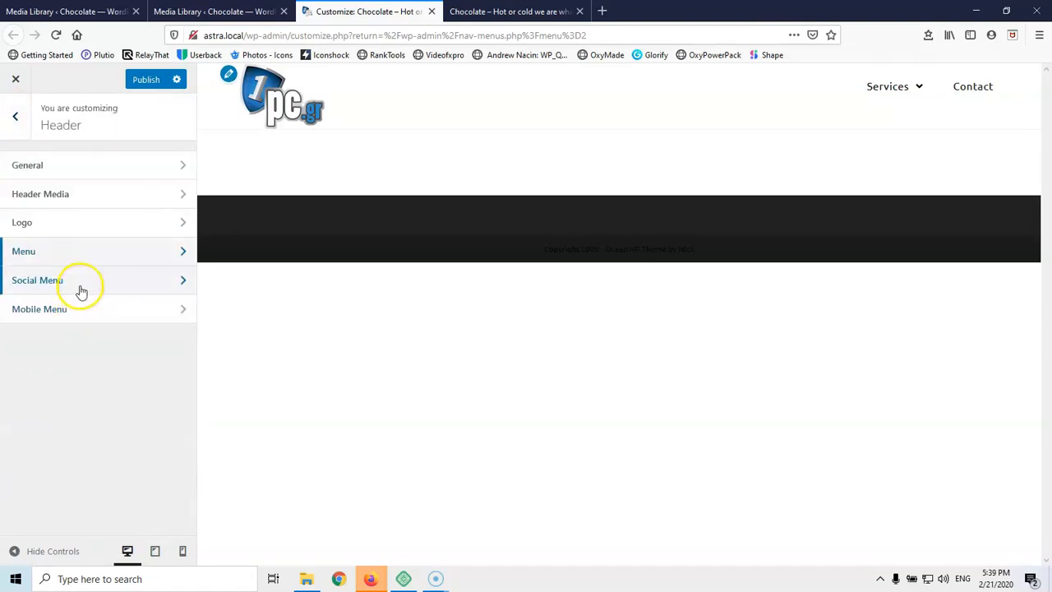
click(81, 283)
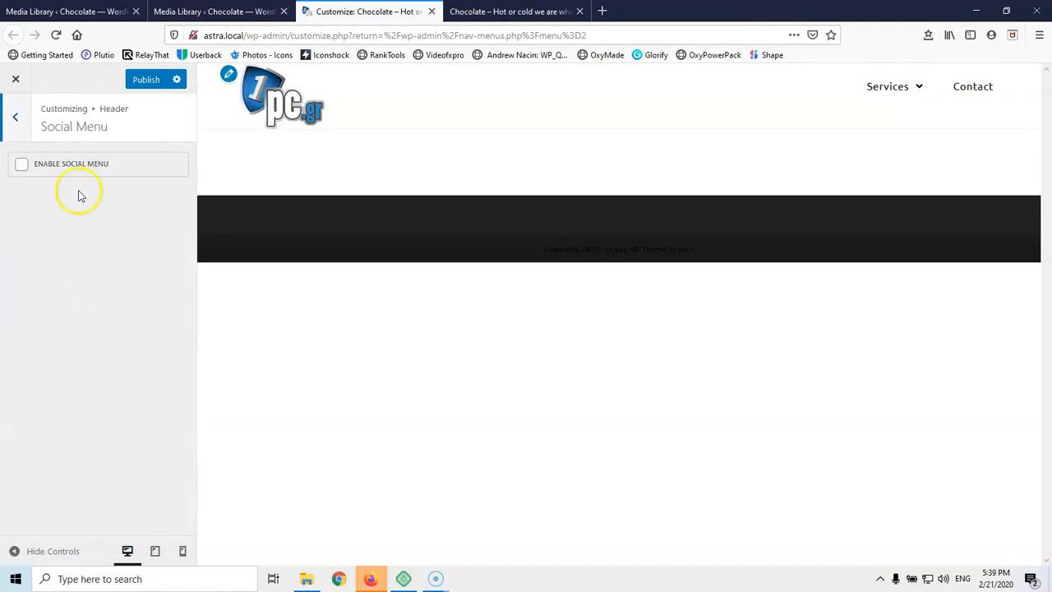
Tick Enable Social Menu, look over its options, then untick it again
click(23, 165)
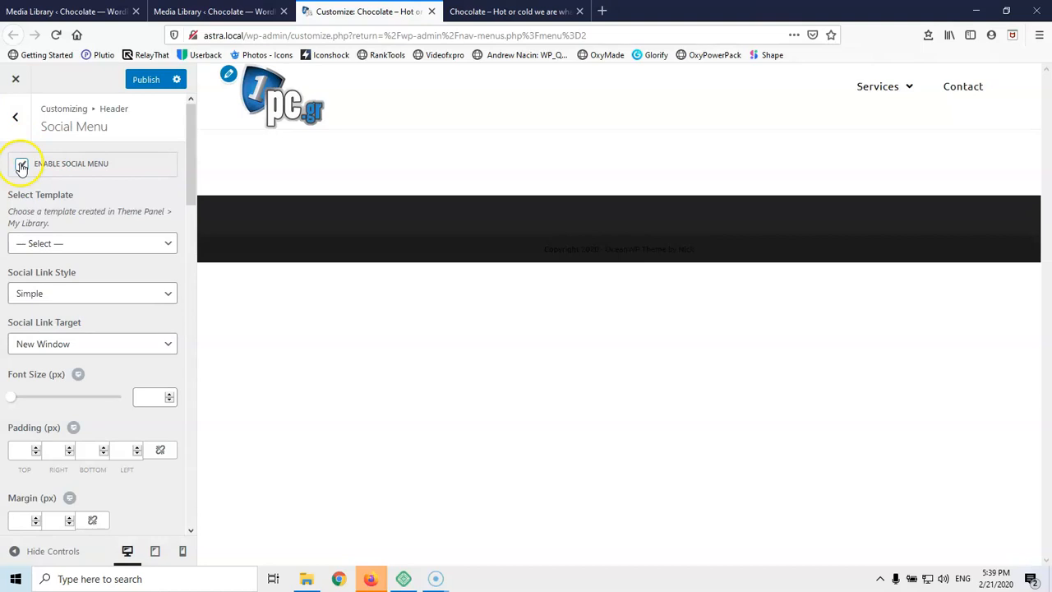
scroll(90, 333, down, 6)
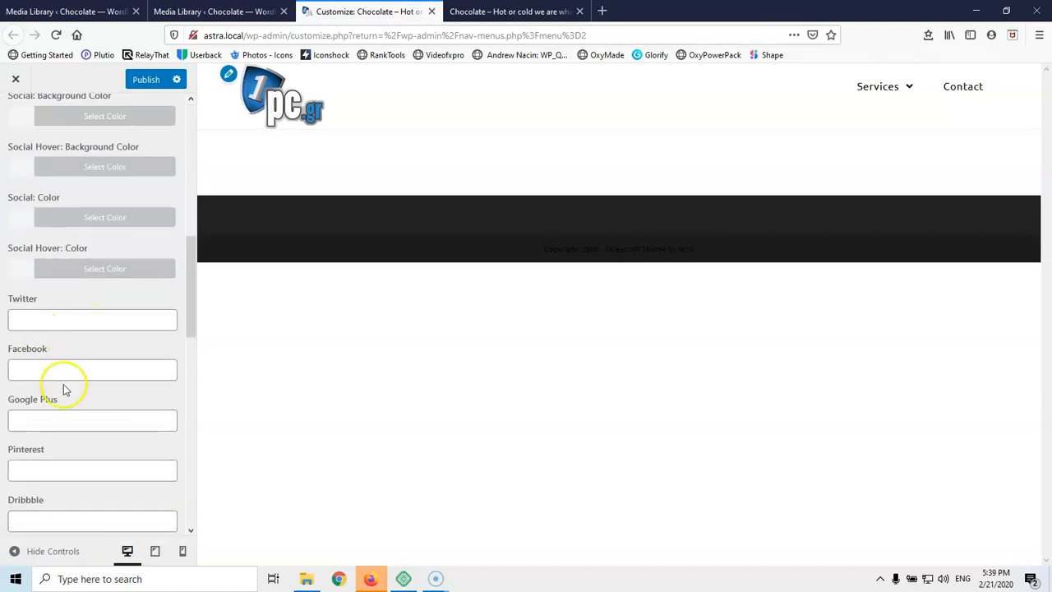
scroll(54, 337, up, 6)
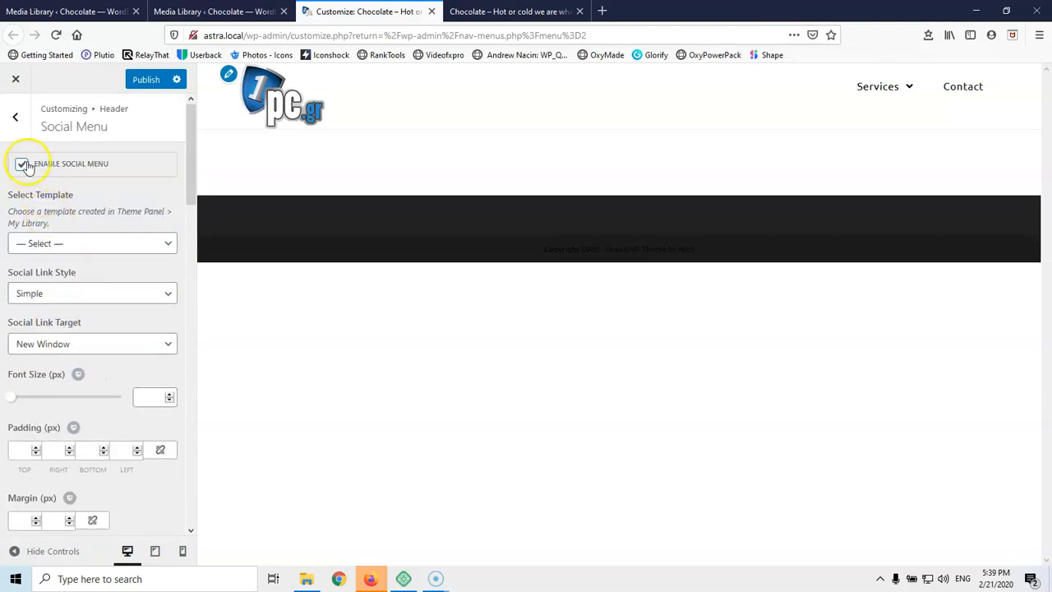
click(26, 165)
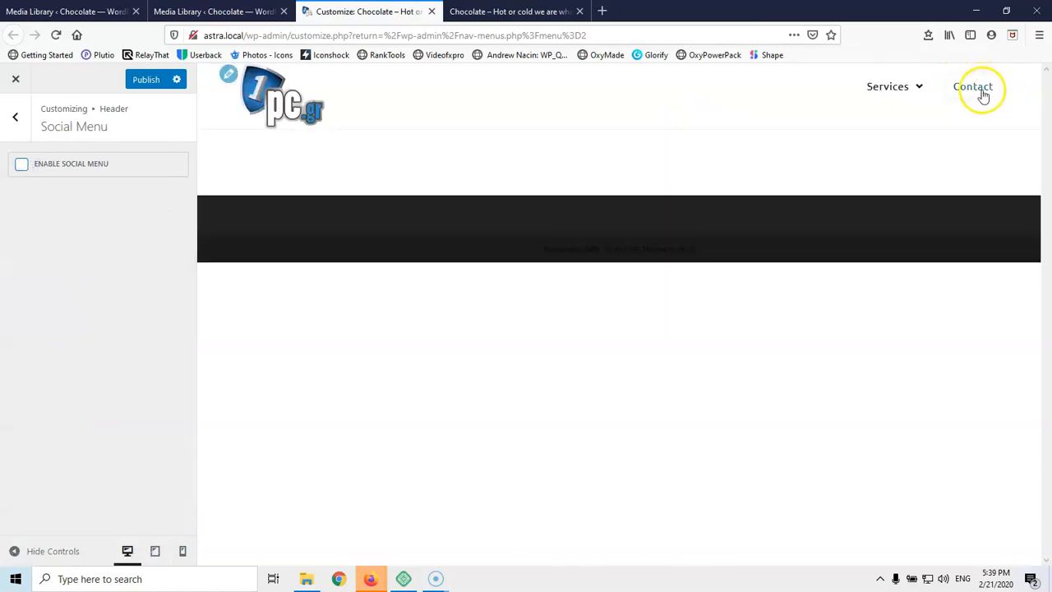
Open the Mobile Menu settings and set the breakpoint to From 767px
click(15, 117)
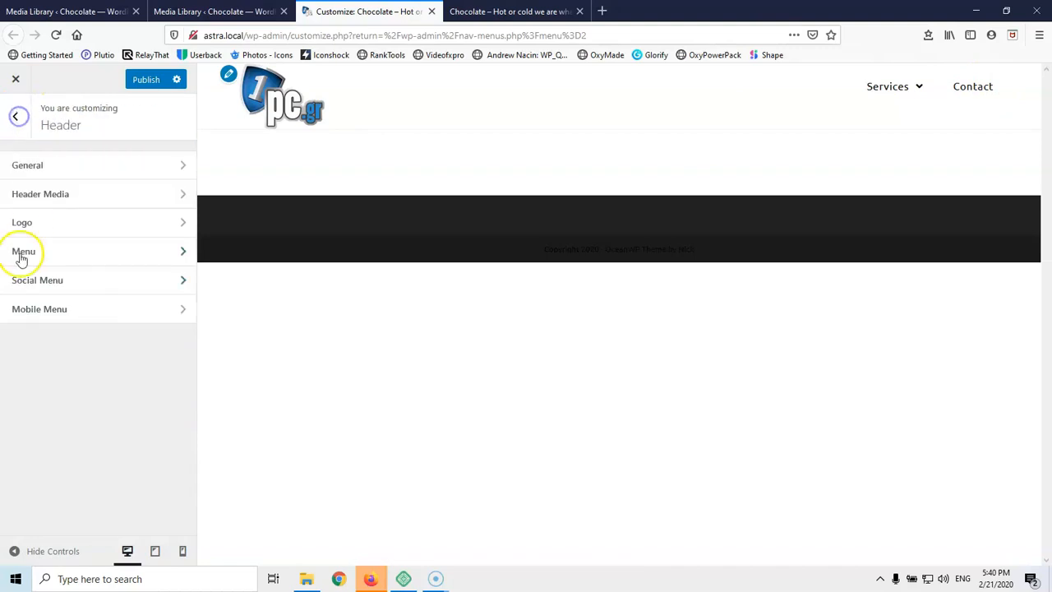
click(49, 309)
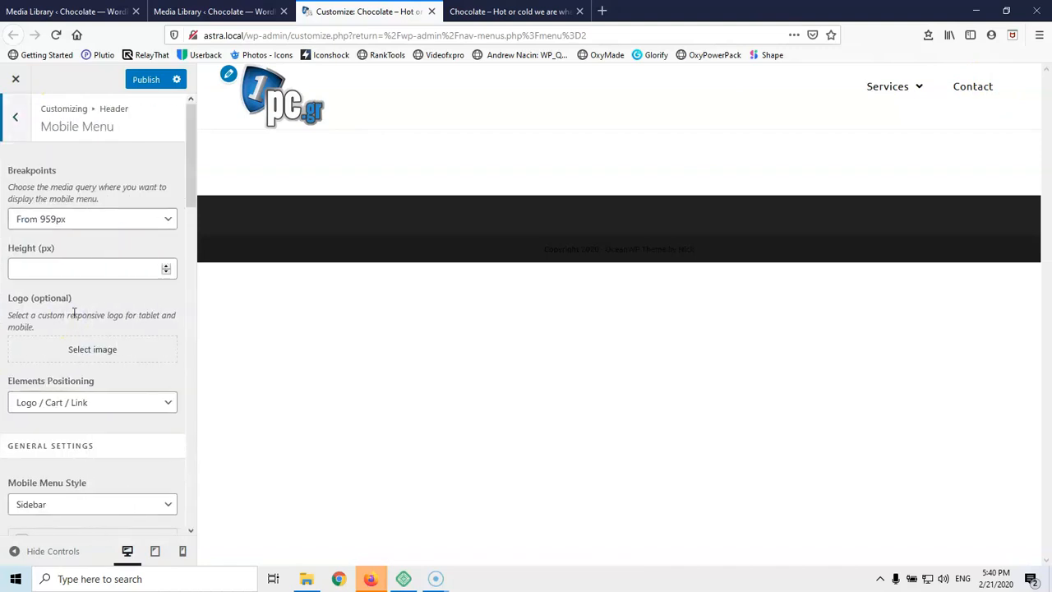
click(77, 222)
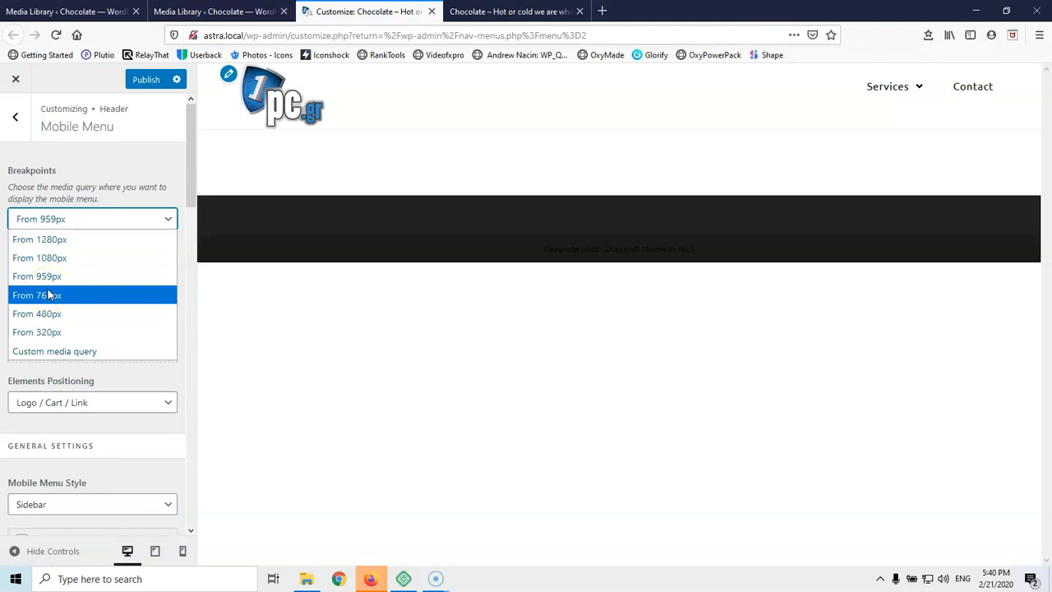
click(74, 297)
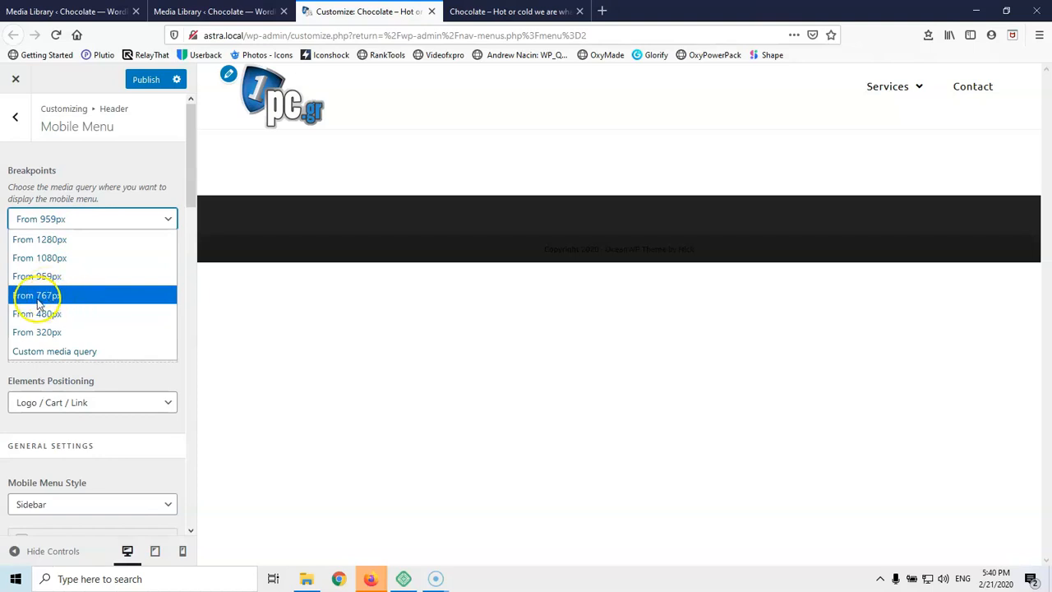
click(68, 295)
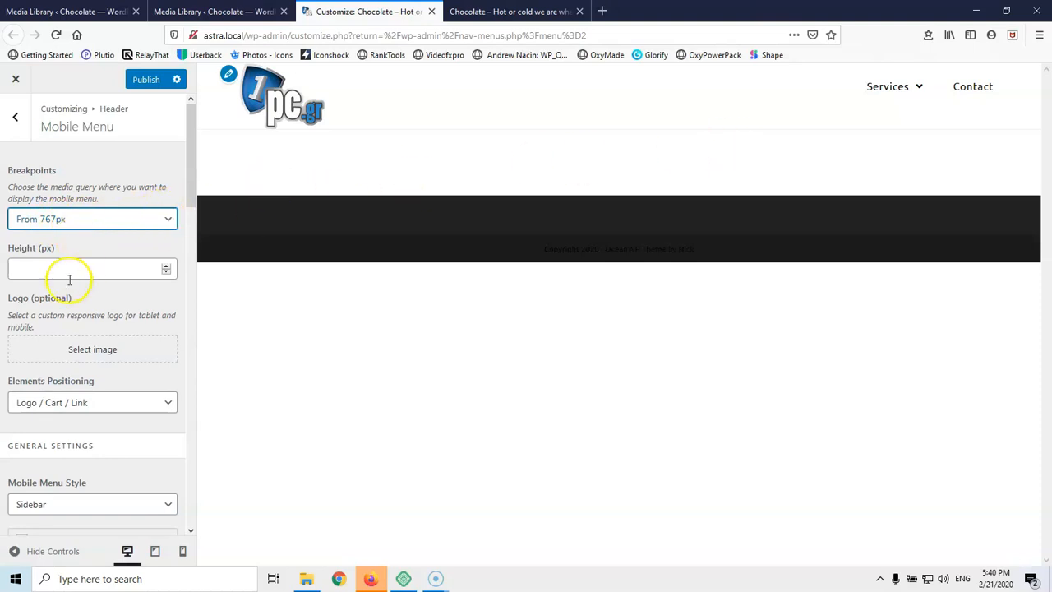
Keep Sidebar as the mobile menu style and Default Icon as the hamburger button
scroll(58, 273, down, 5)
scroll(52, 264, down, 2)
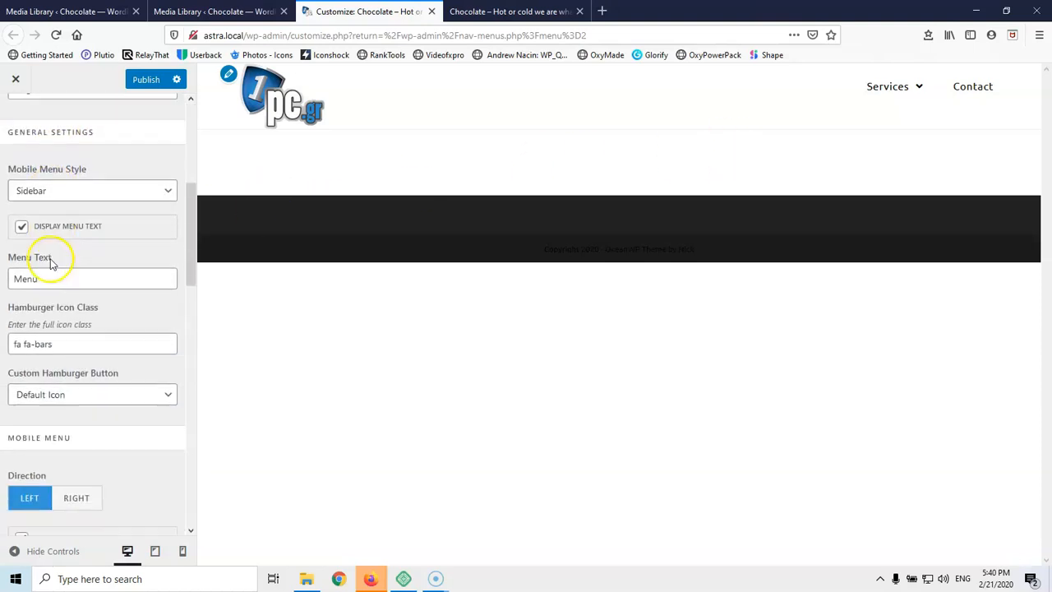
scroll(41, 232, up, 2)
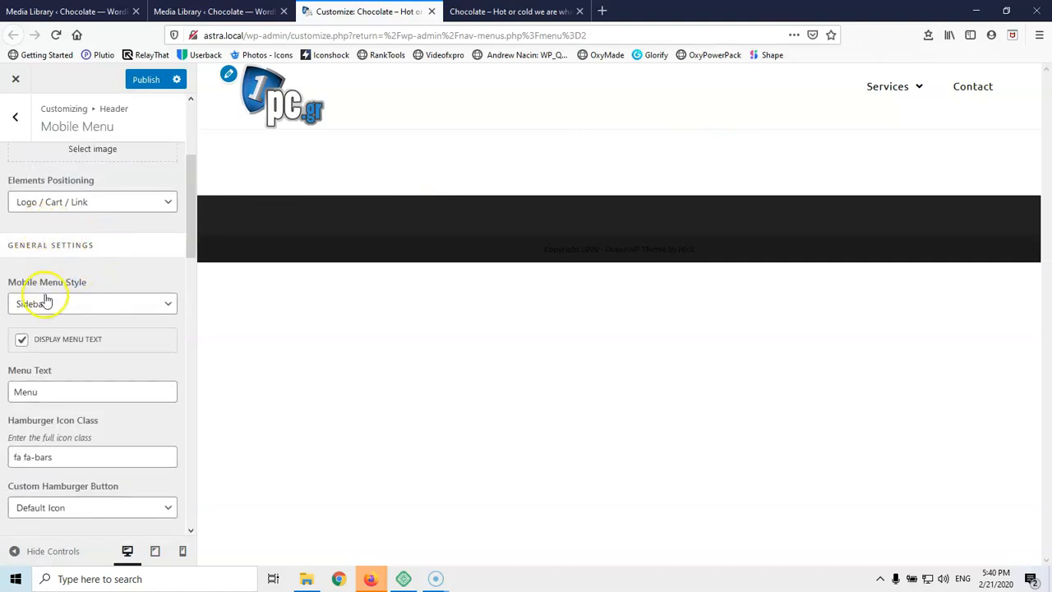
click(78, 304)
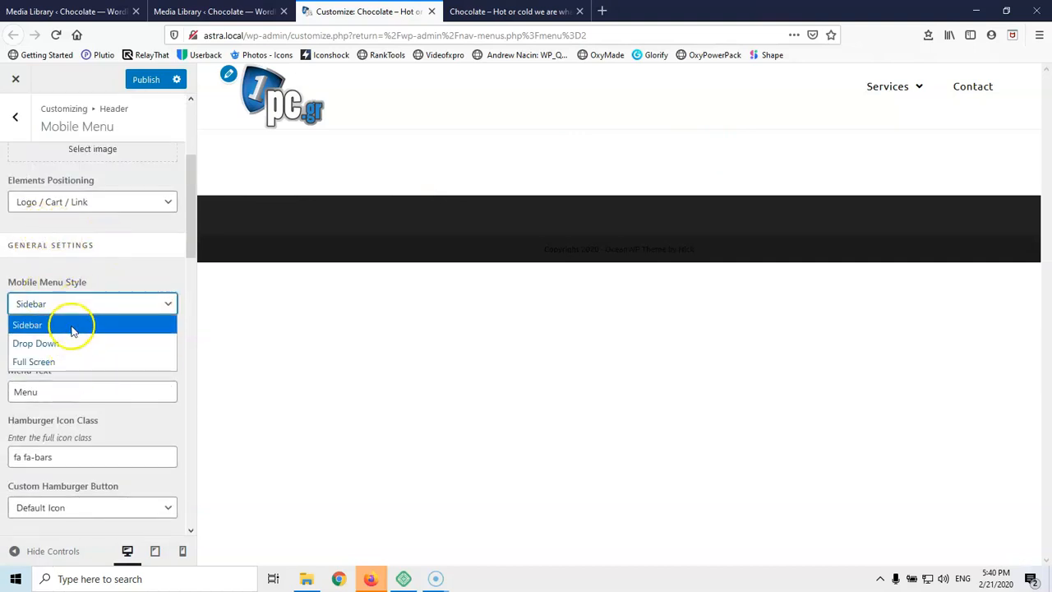
click(120, 270)
scroll(120, 275, down, 3)
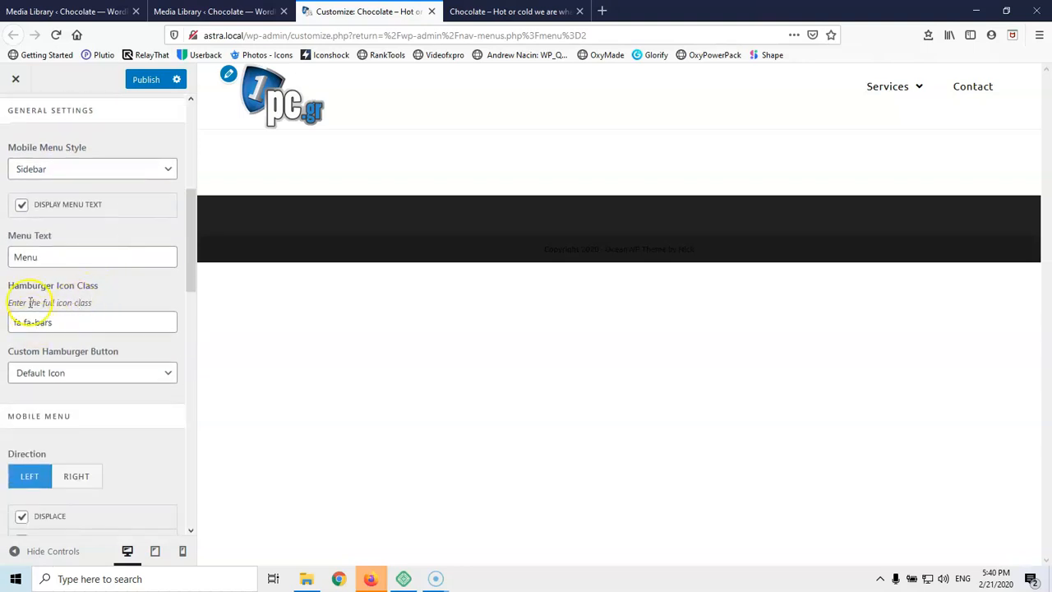
click(98, 380)
click(97, 379)
Scroll through the remaining mobile menu options and return to the main Customizer sections
scroll(97, 385, down, 7)
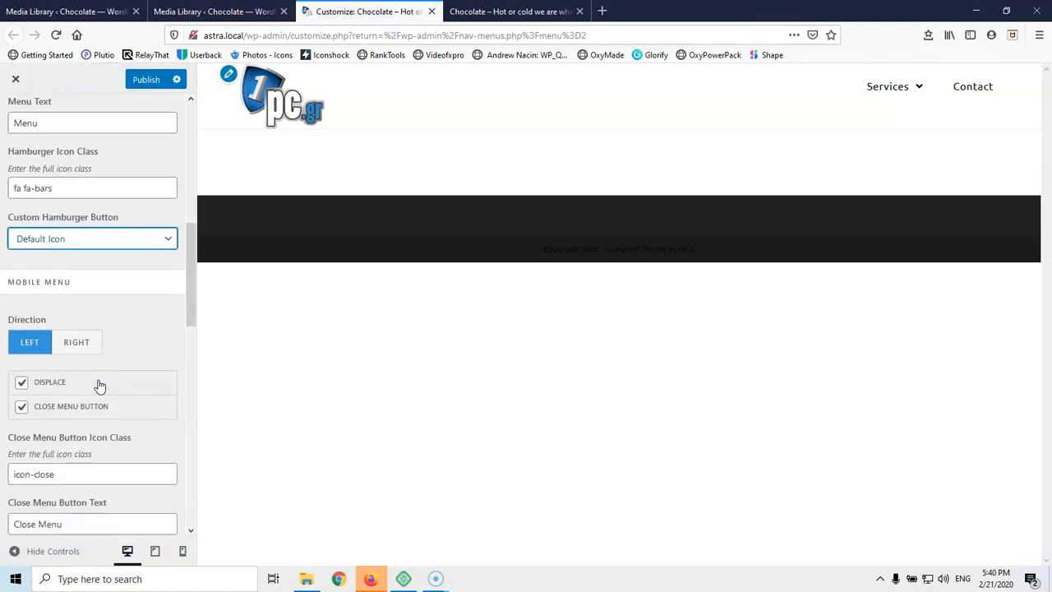
scroll(98, 385, down, 5)
scroll(99, 381, up, 4)
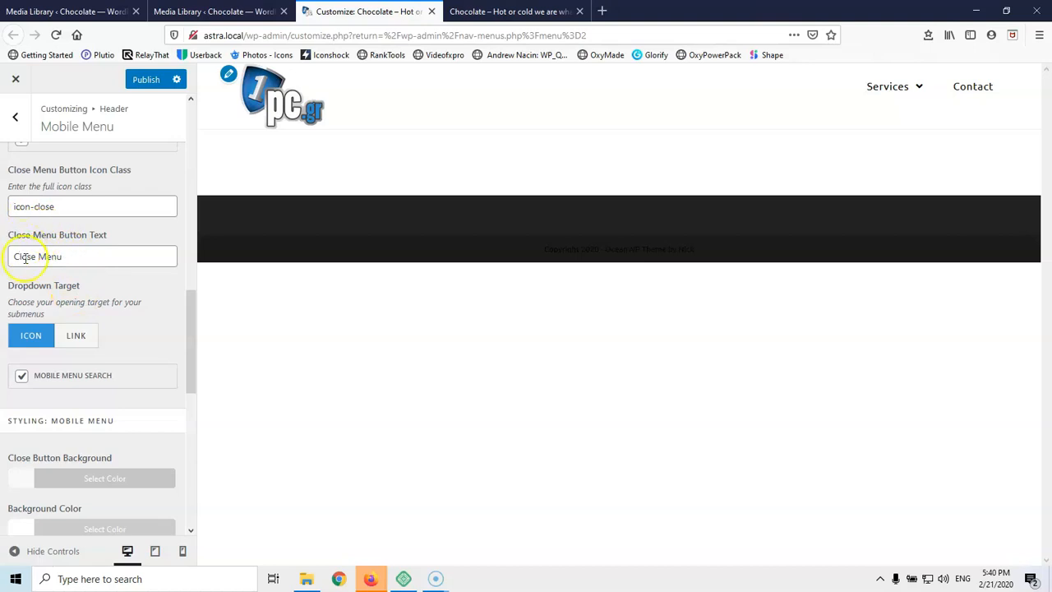
scroll(38, 263, up, 1)
scroll(40, 277, down, 2)
click(22, 306)
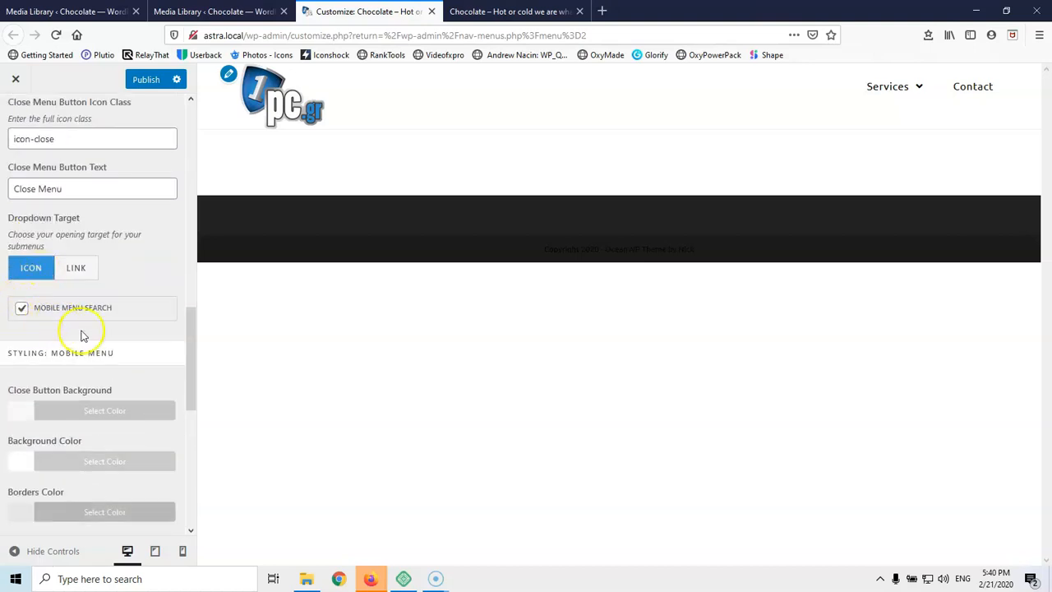
scroll(98, 337, down, 2)
scroll(74, 355, down, 7)
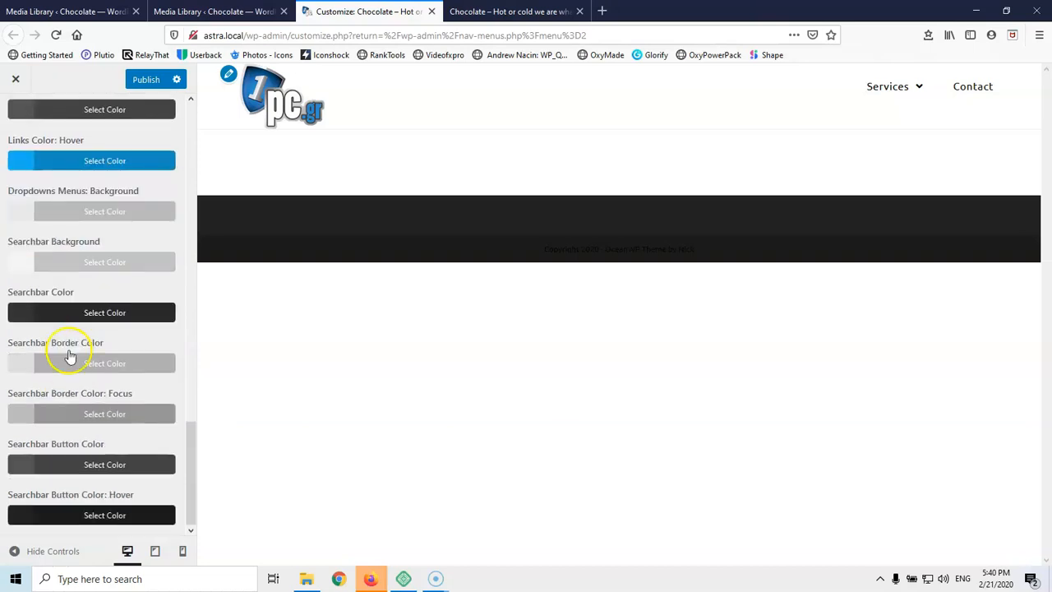
scroll(69, 355, up, 15)
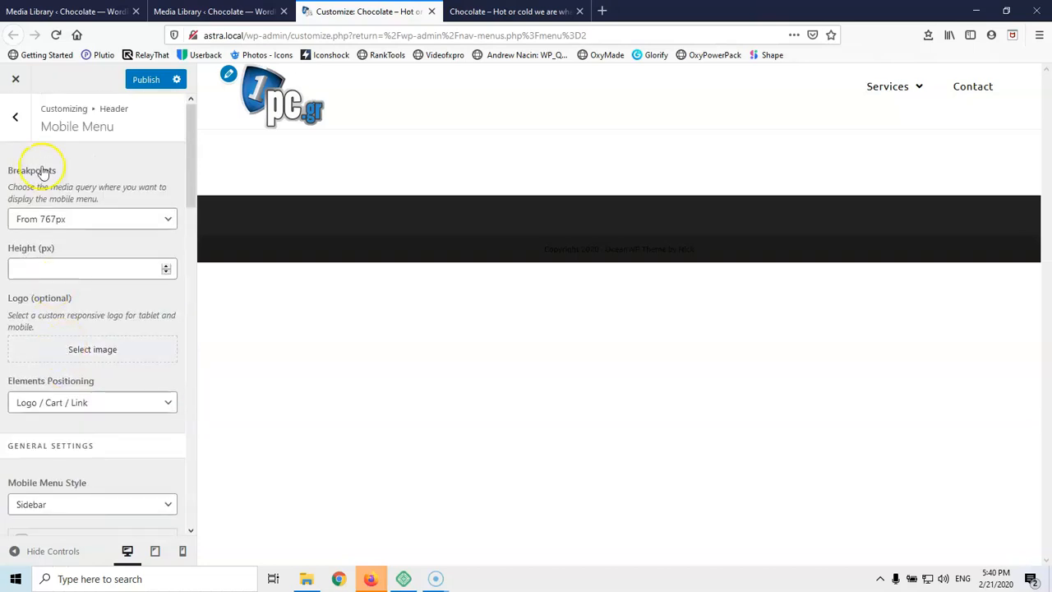
click(14, 116)
click(16, 120)
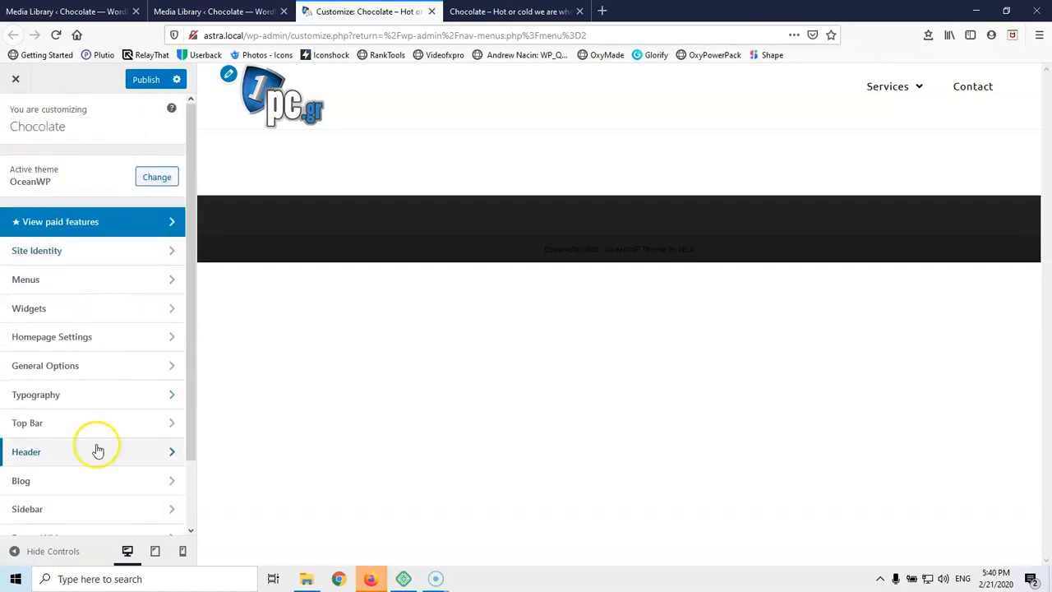
click(98, 490)
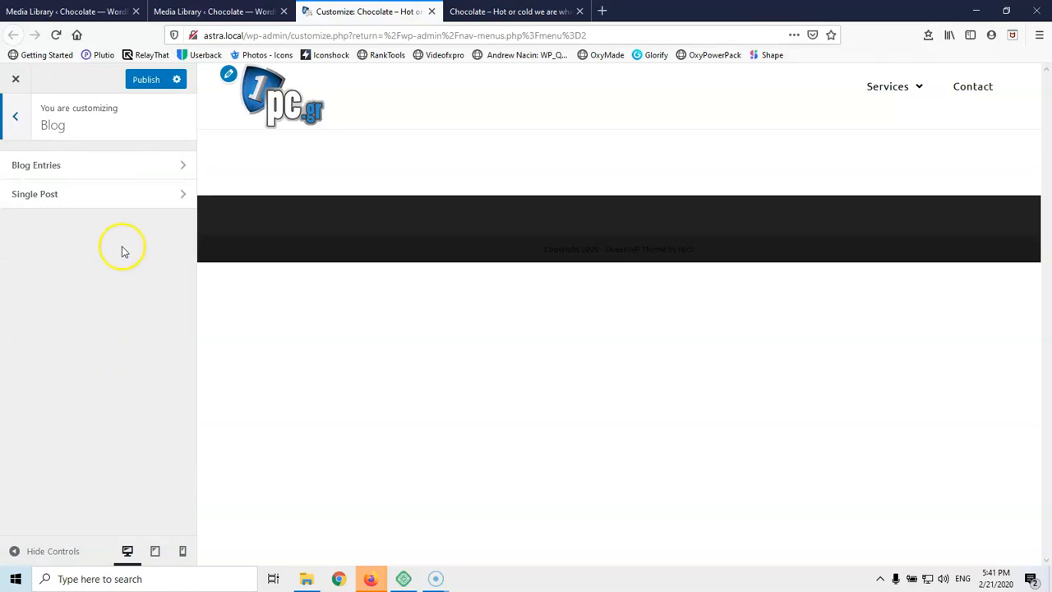
click(116, 169)
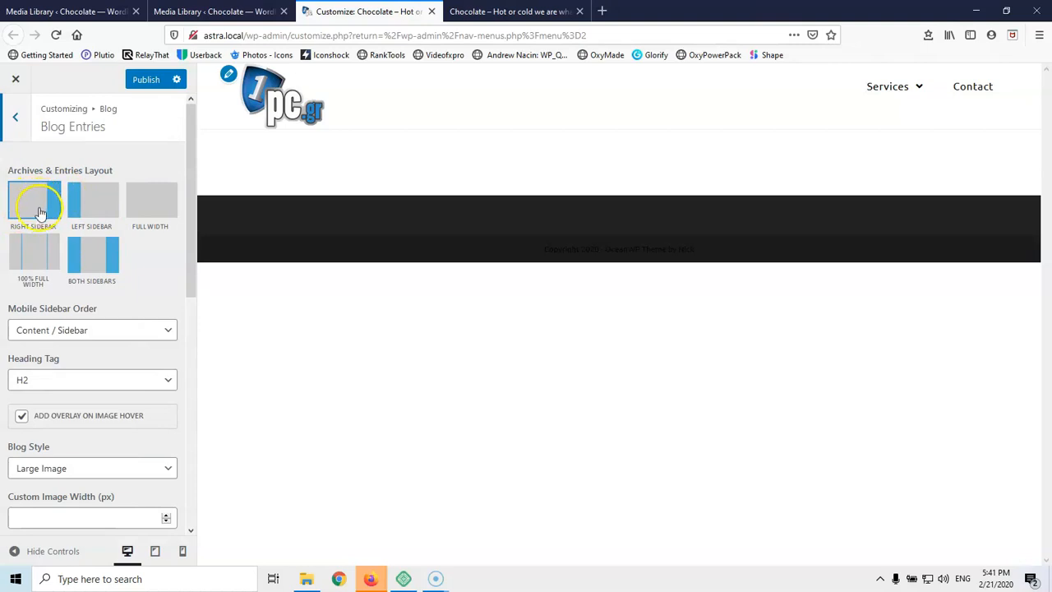
scroll(37, 206, down, 3)
scroll(78, 230, down, 3)
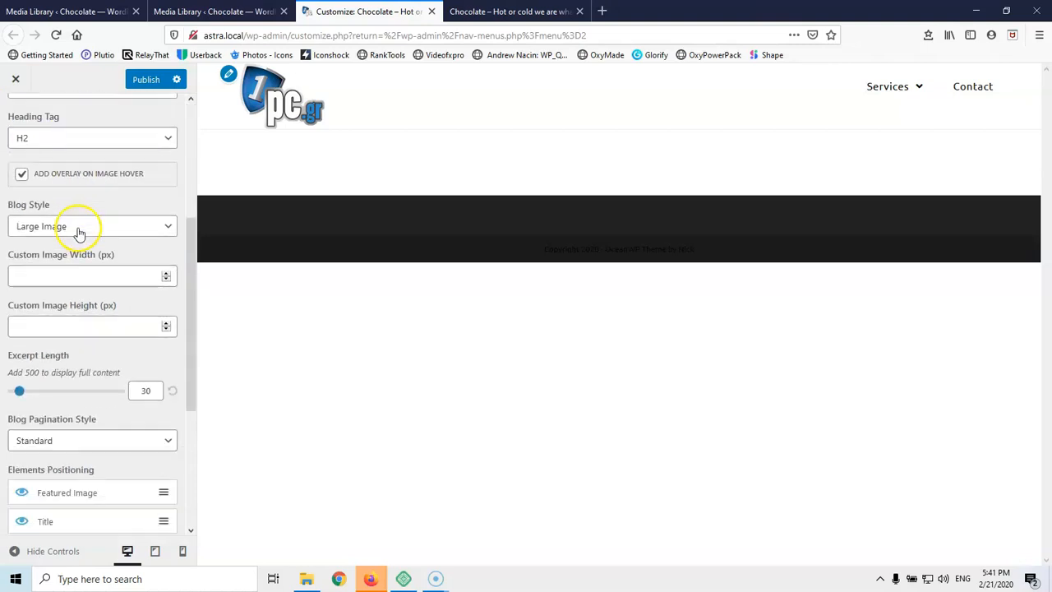
scroll(52, 296, down, 3)
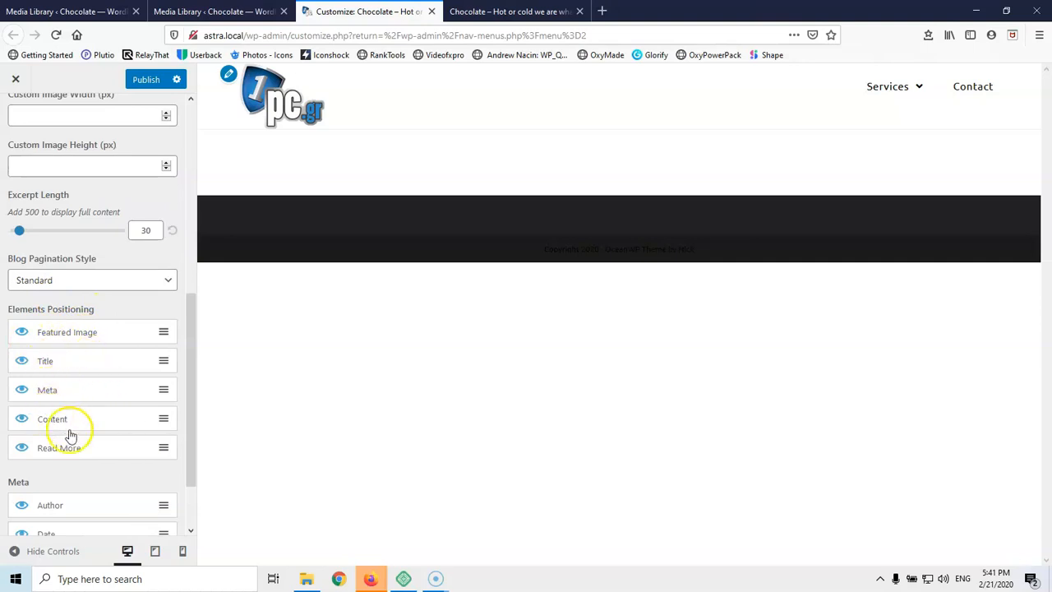
scroll(99, 378, down, 2)
scroll(73, 235, up, 6)
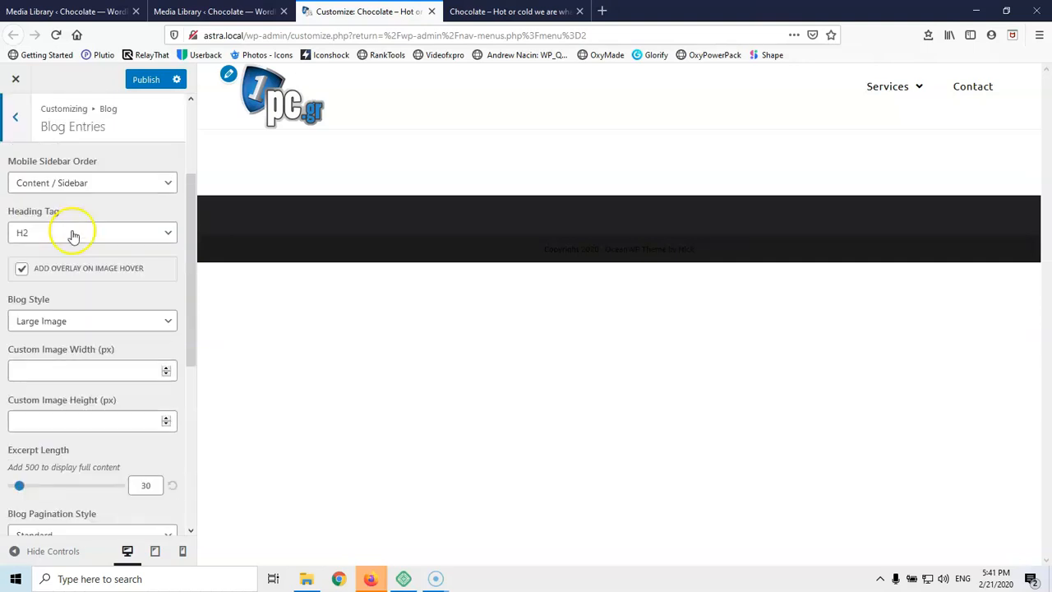
scroll(73, 236, up, 3)
click(18, 121)
click(70, 206)
scroll(89, 341, down, 5)
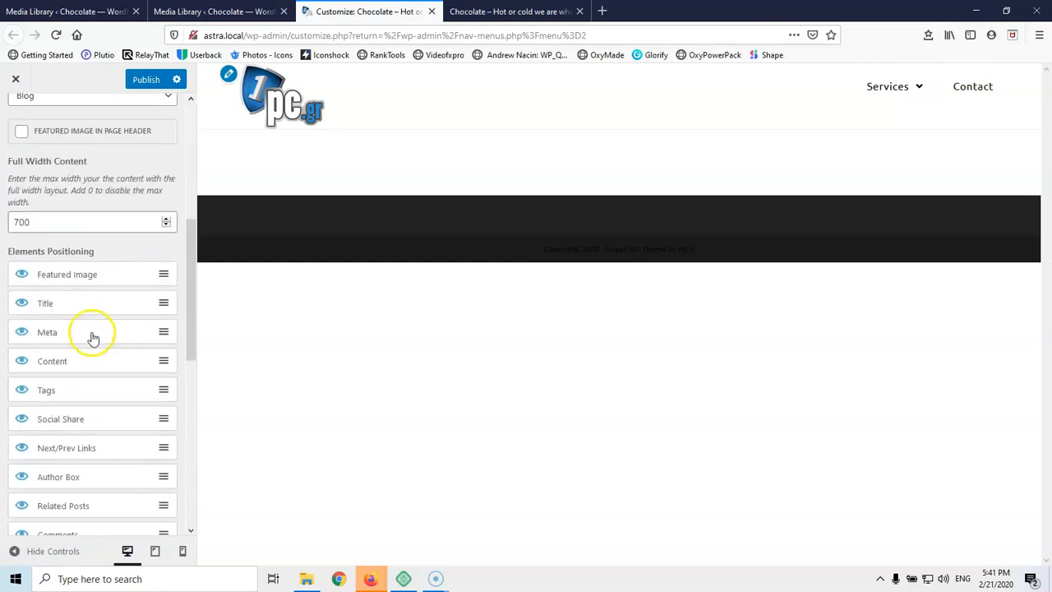
scroll(16, 215, down, 5)
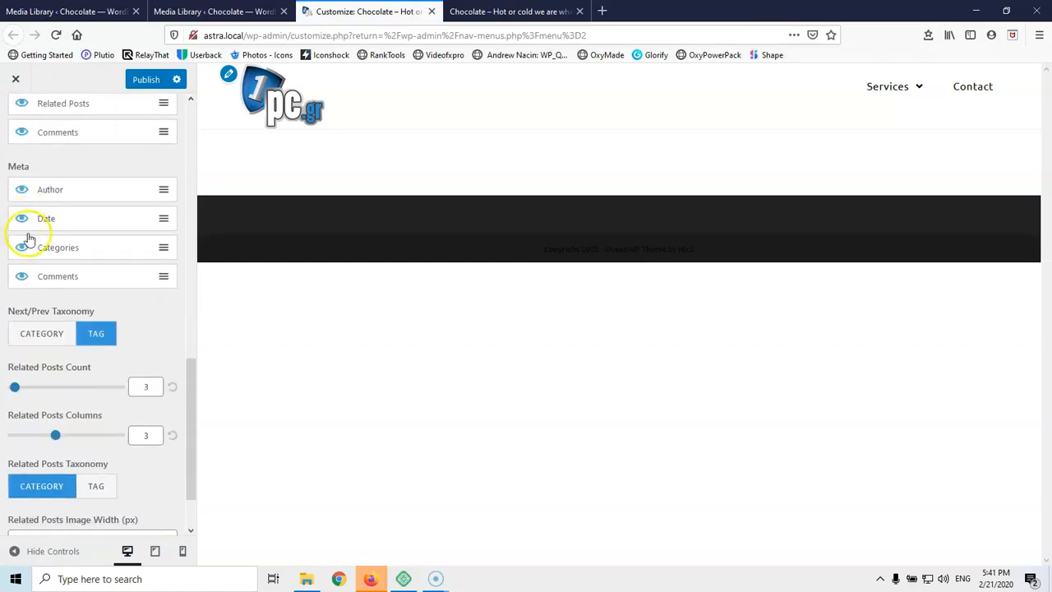
scroll(75, 300, up, 3)
scroll(75, 301, down, 4)
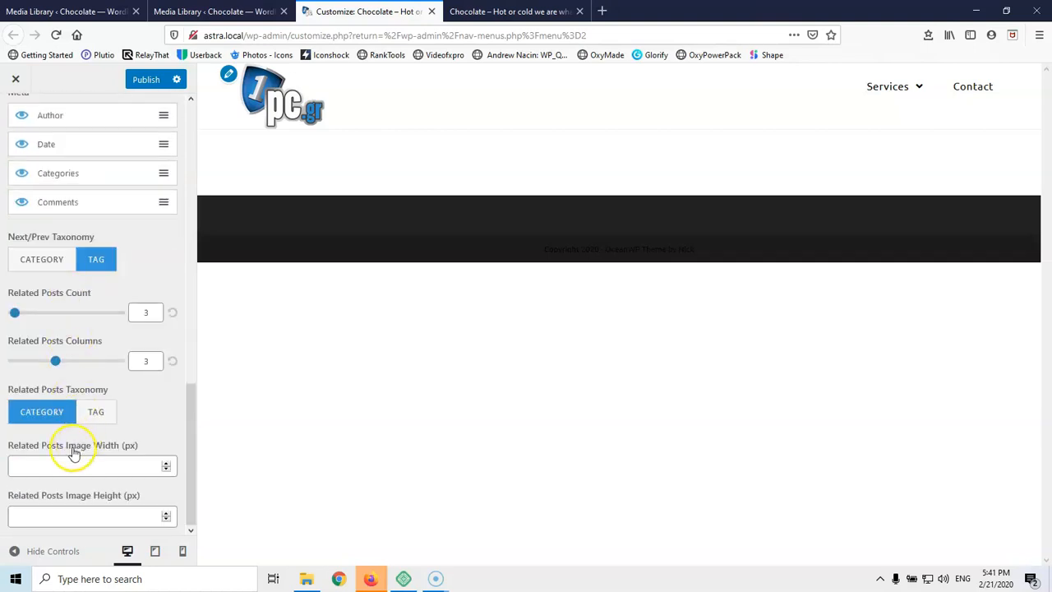
scroll(80, 473, up, 3)
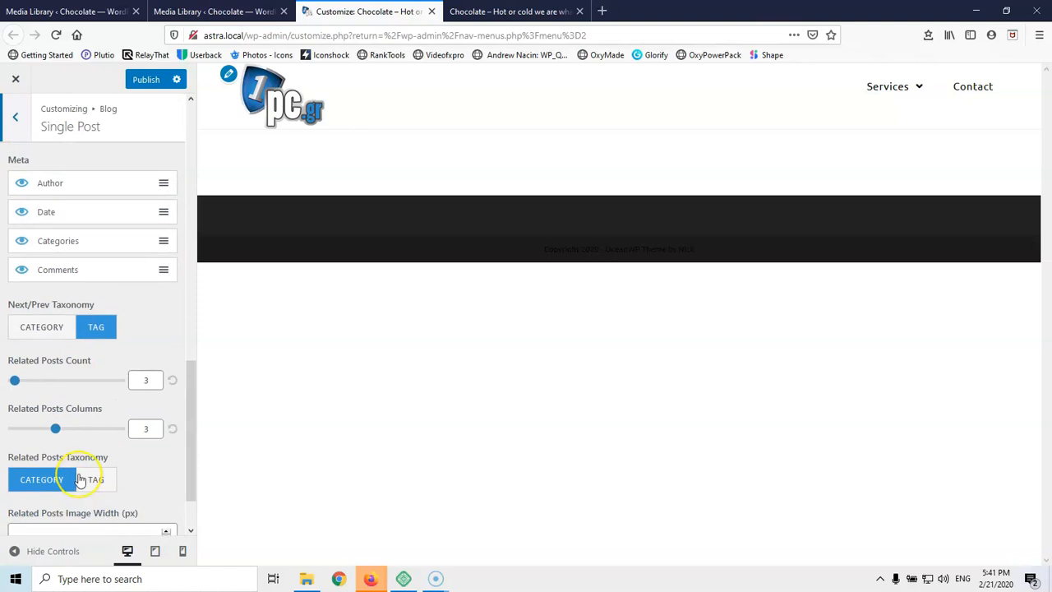
scroll(79, 475, down, 3)
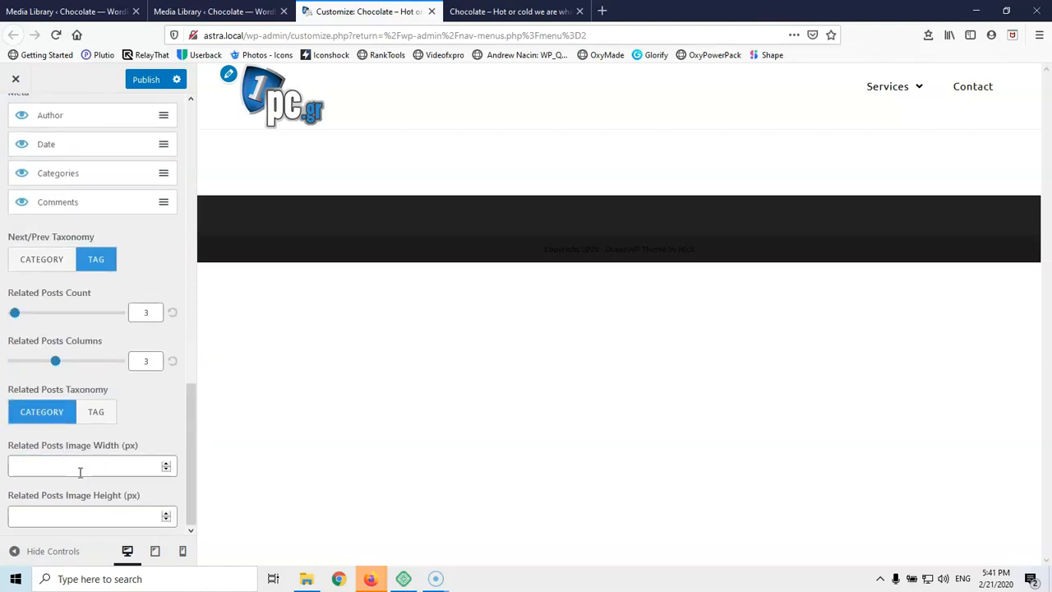
scroll(42, 227, up, 6)
click(15, 117)
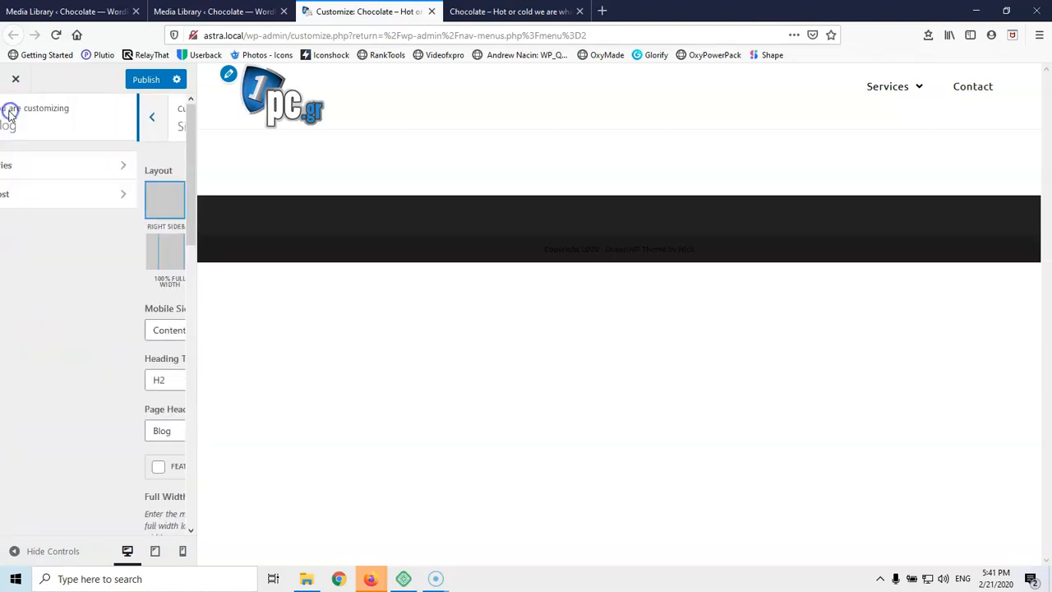
click(15, 119)
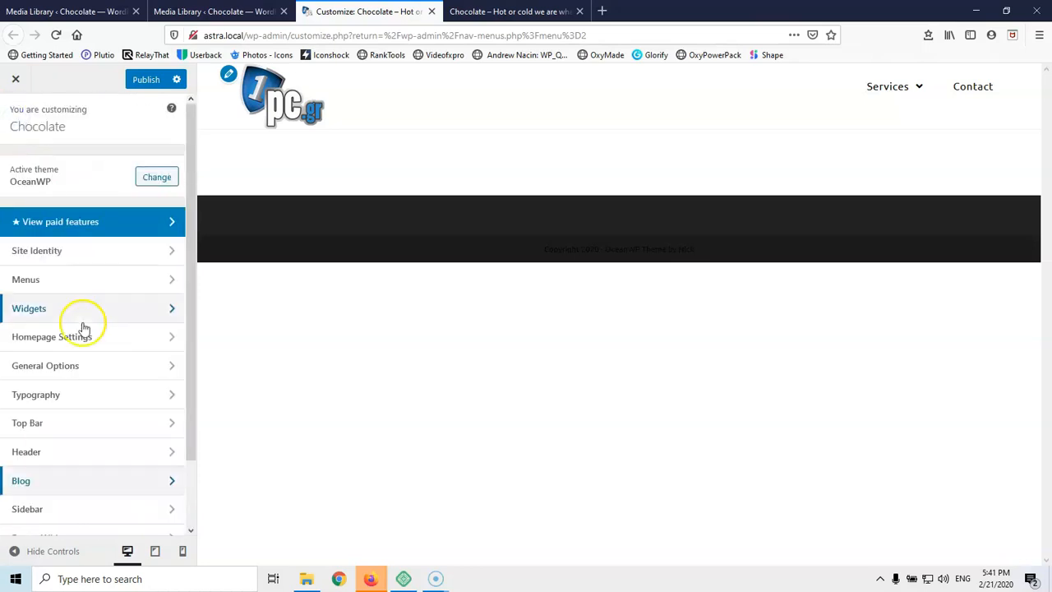
Open Footer Widgets and change the footer column count from 4 to 3
scroll(82, 329, down, 2)
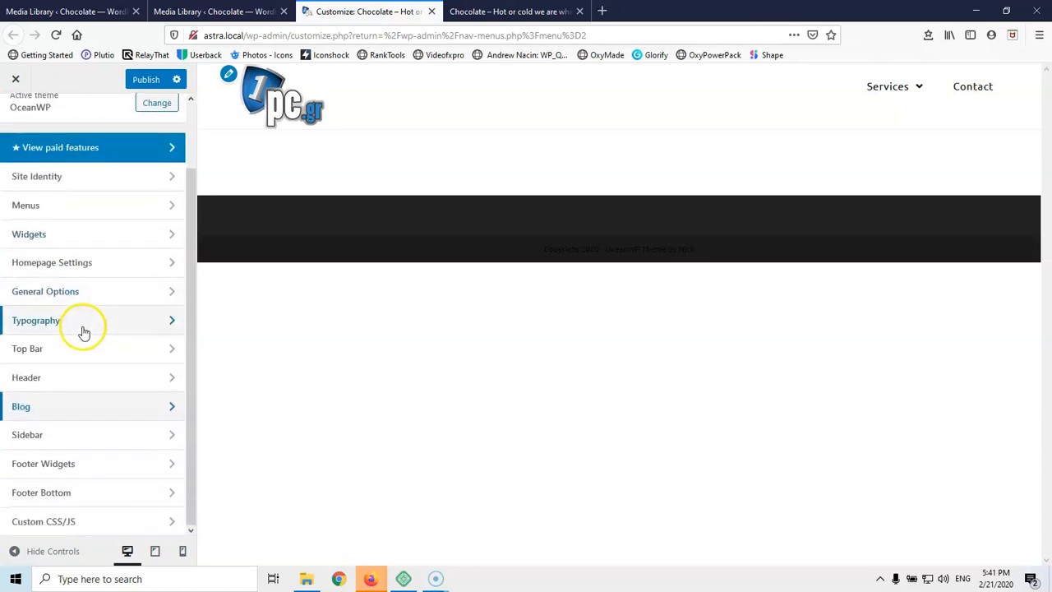
click(73, 469)
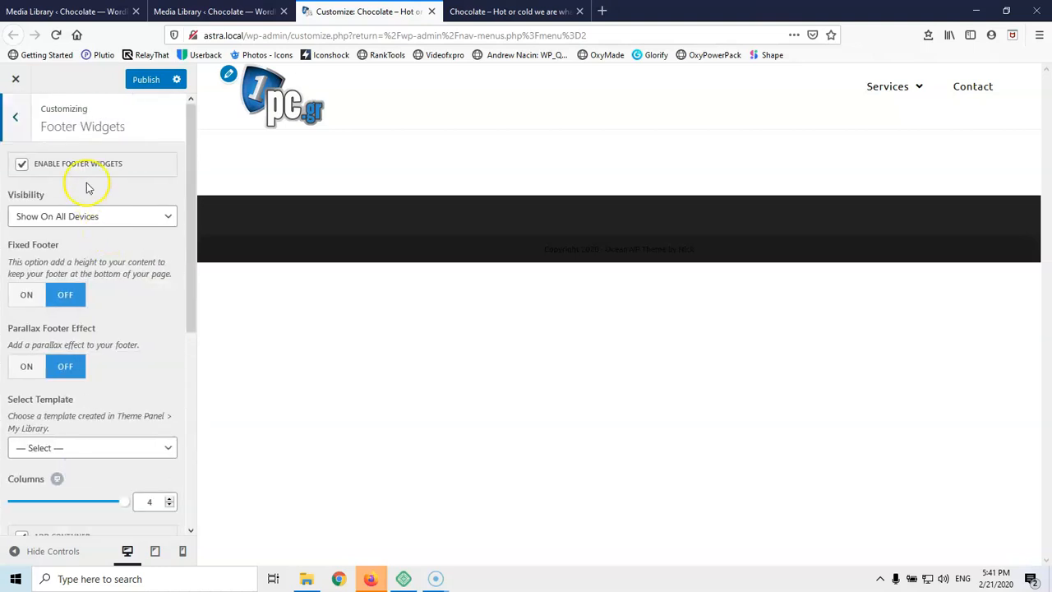
scroll(124, 288, down, 4)
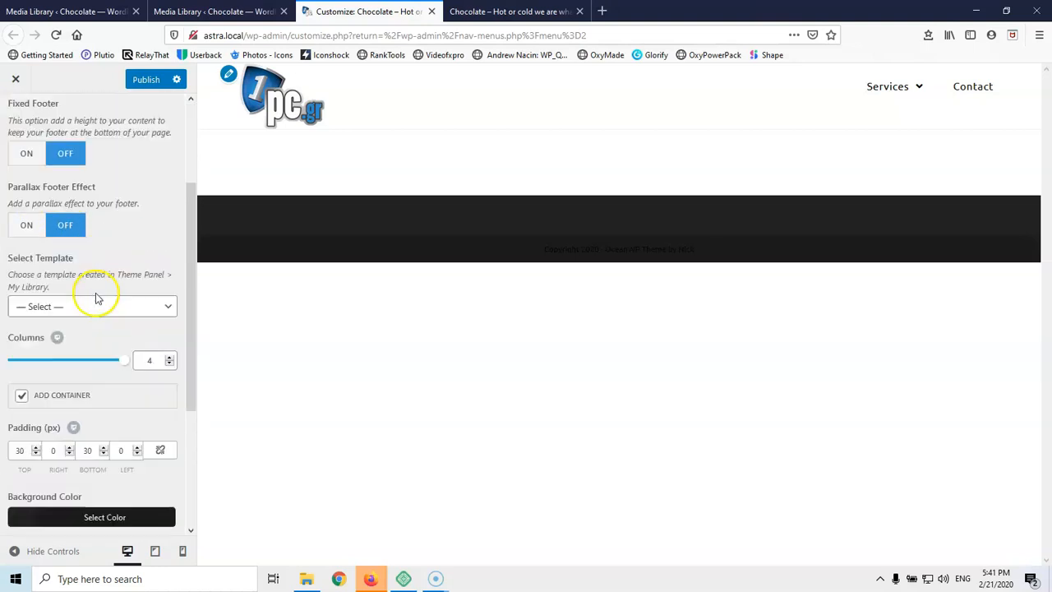
click(82, 251)
click(79, 250)
click(152, 302)
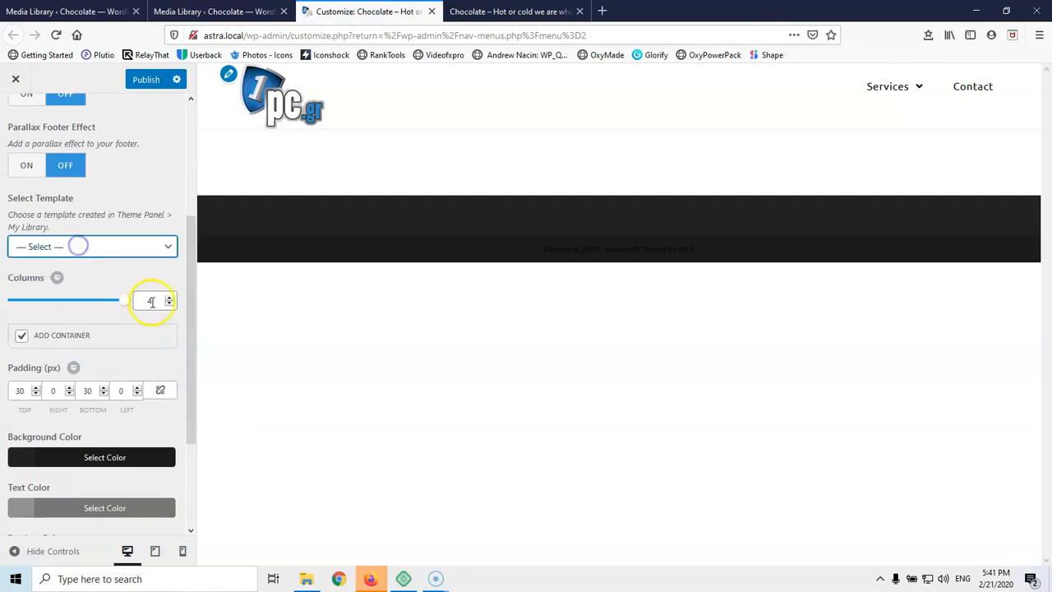
double_click(151, 301)
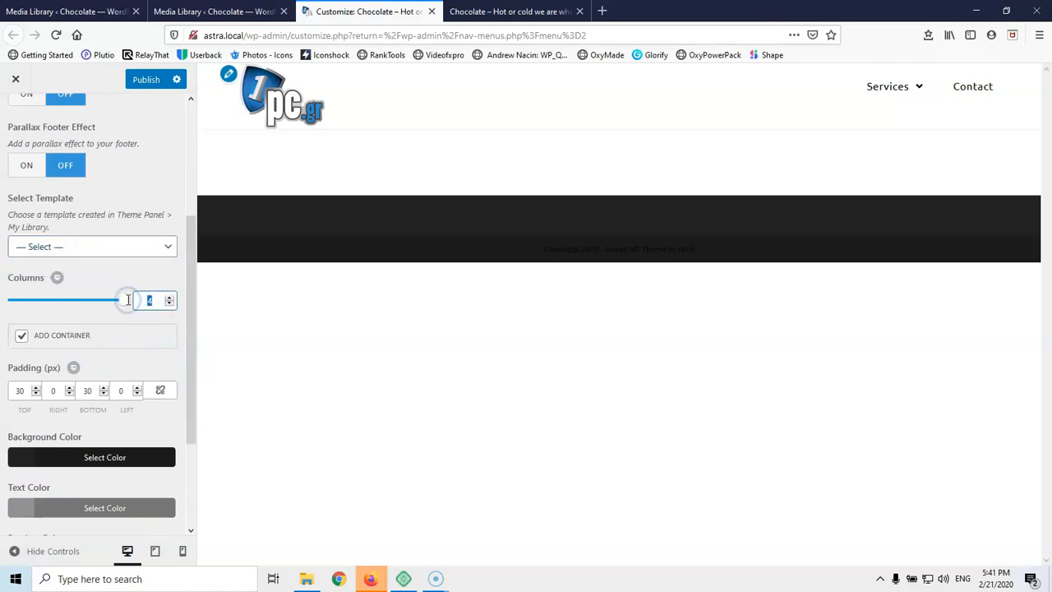
click(103, 423)
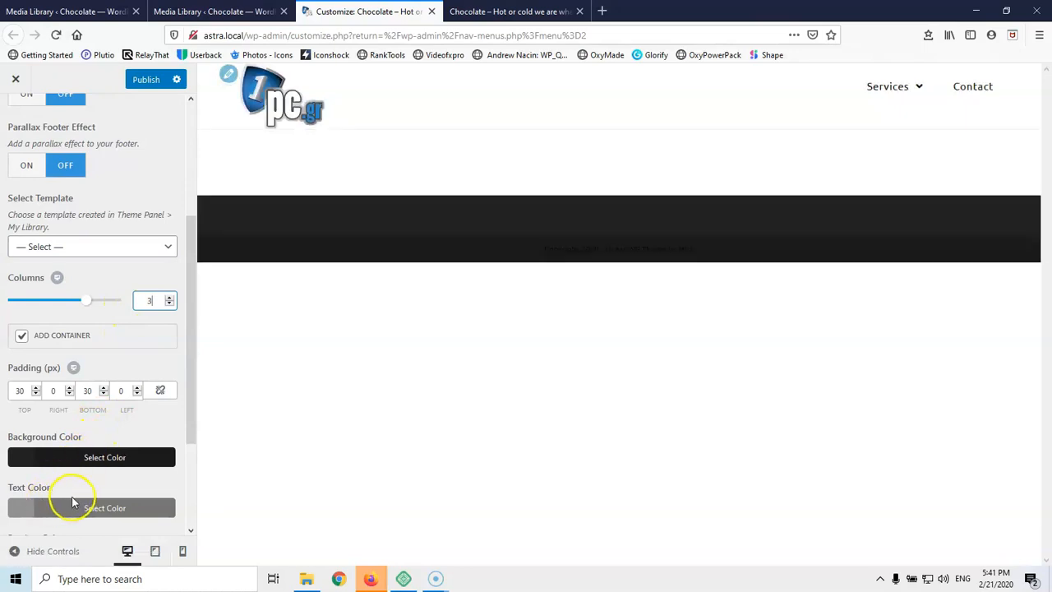
Set the footer widgets text colour to white
click(50, 510)
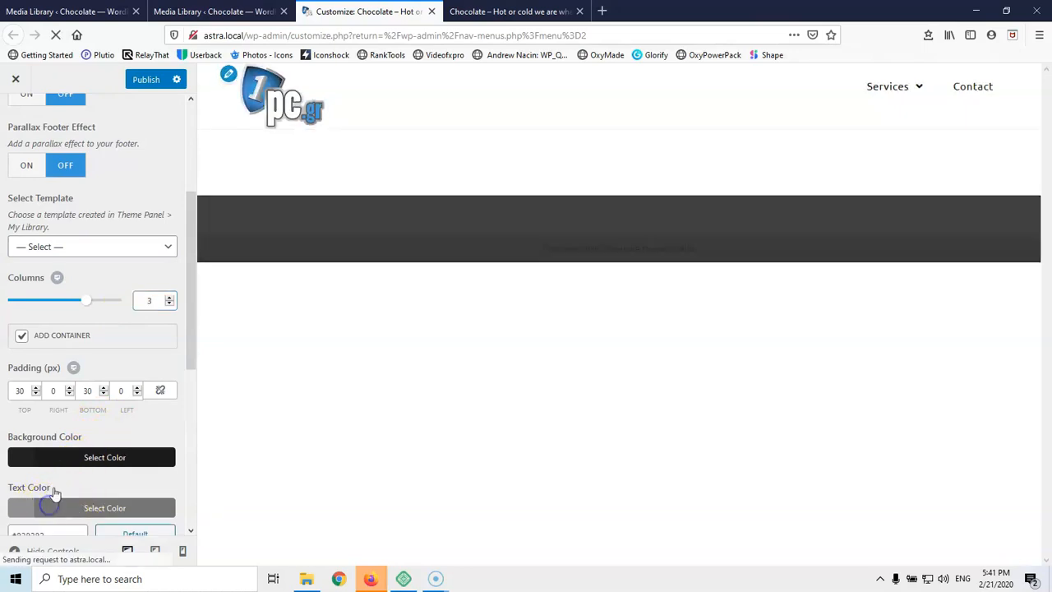
scroll(30, 511, down, 1)
scroll(35, 503, down, 1)
drag(52, 482, 16, 430)
click(64, 377)
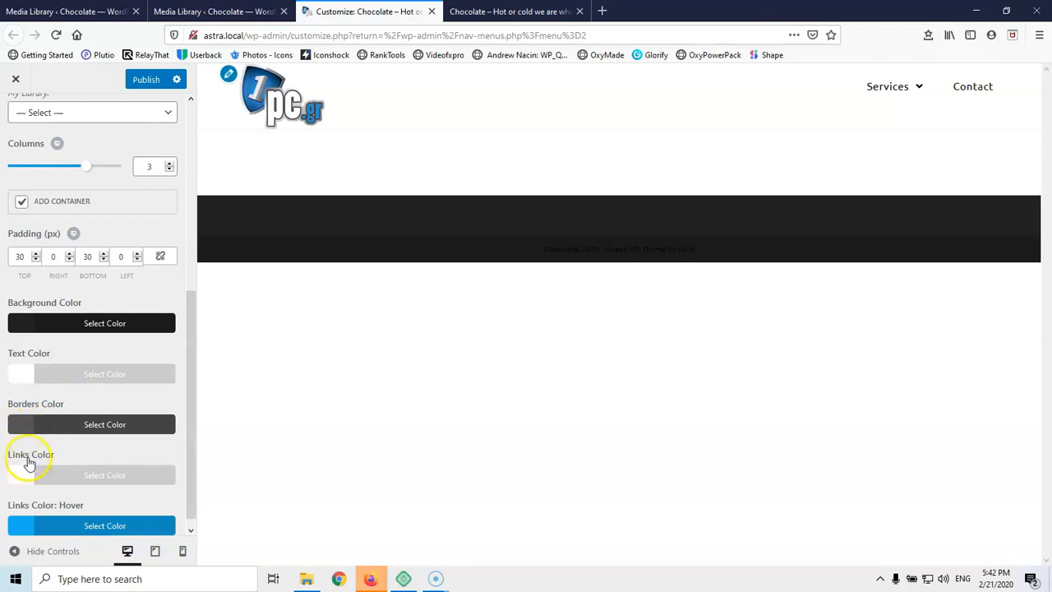
scroll(34, 434, down, 1)
scroll(35, 434, up, 6)
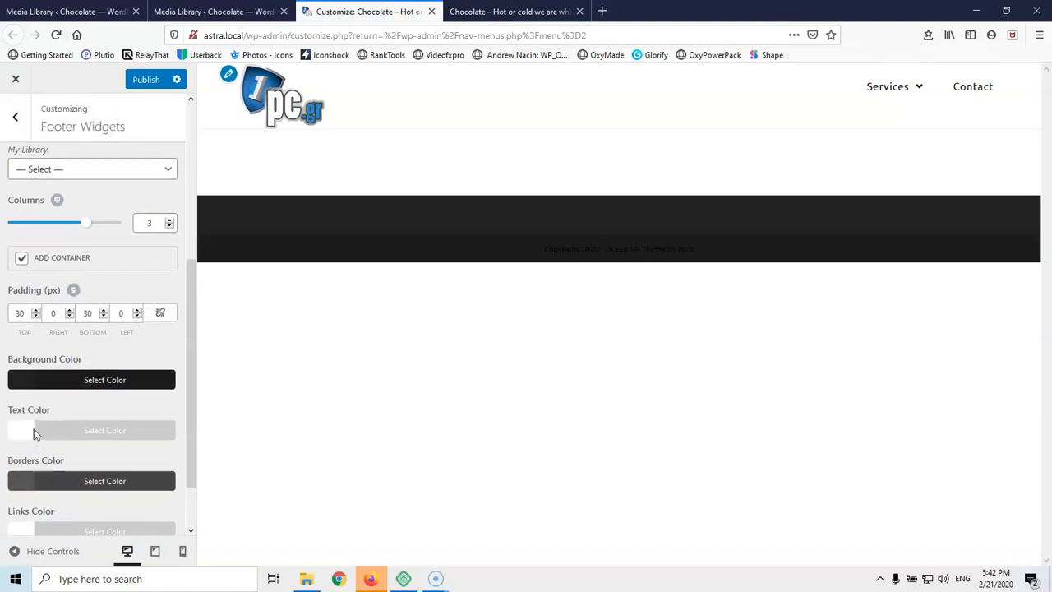
scroll(35, 428, up, 2)
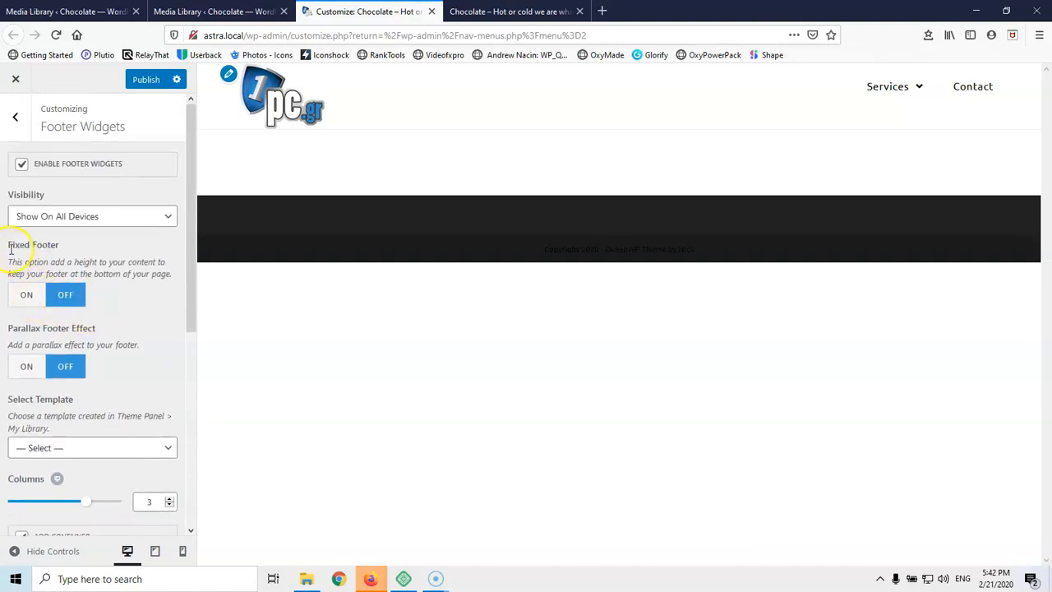
Turn Fixed Footer on and go back to the Customizer sections list
click(26, 301)
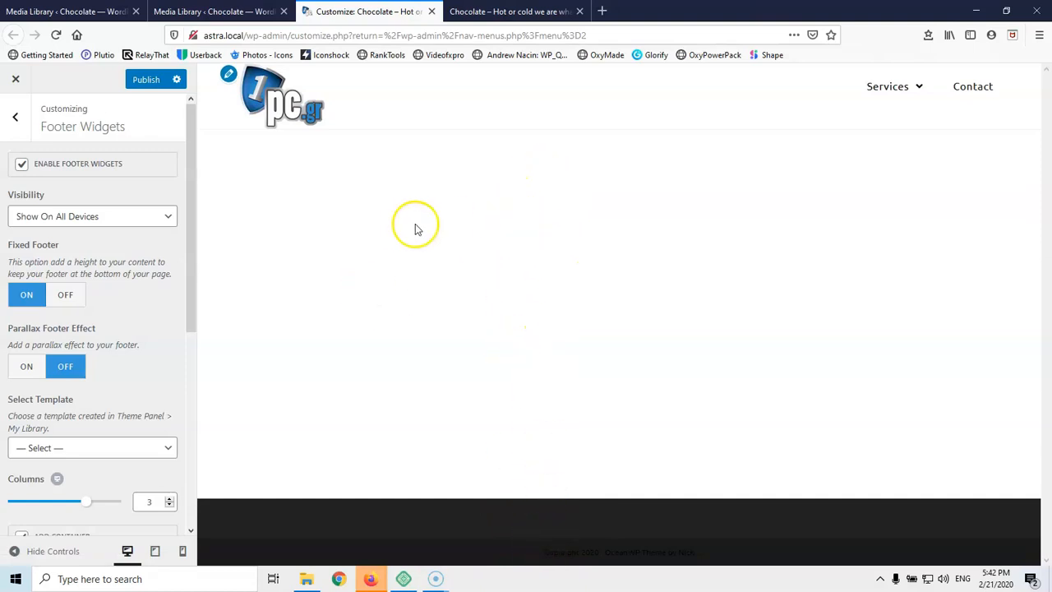
scroll(64, 369, down, 3)
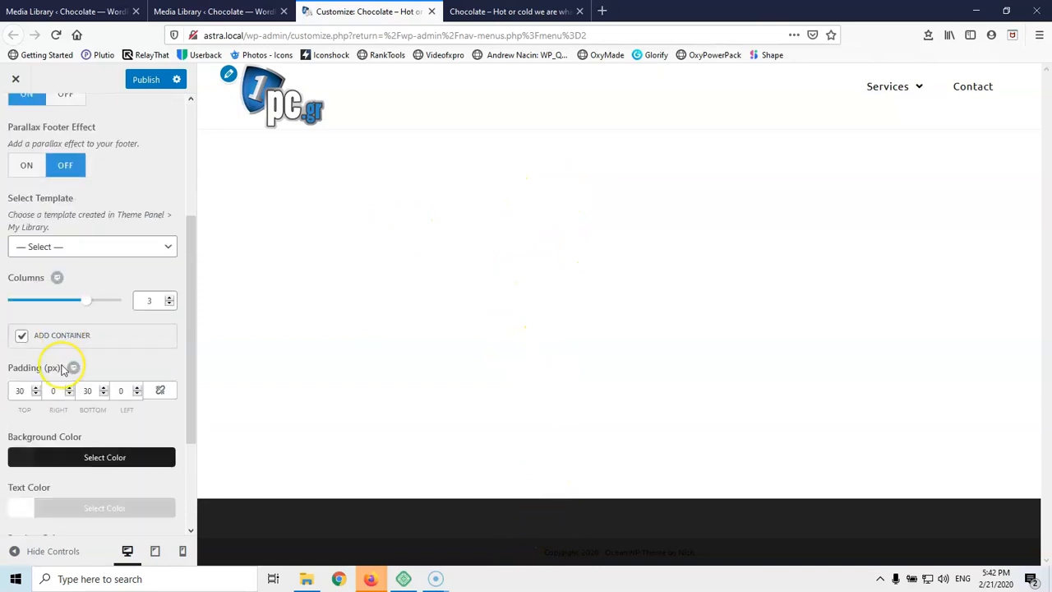
scroll(64, 369, up, 1)
scroll(61, 369, down, 2)
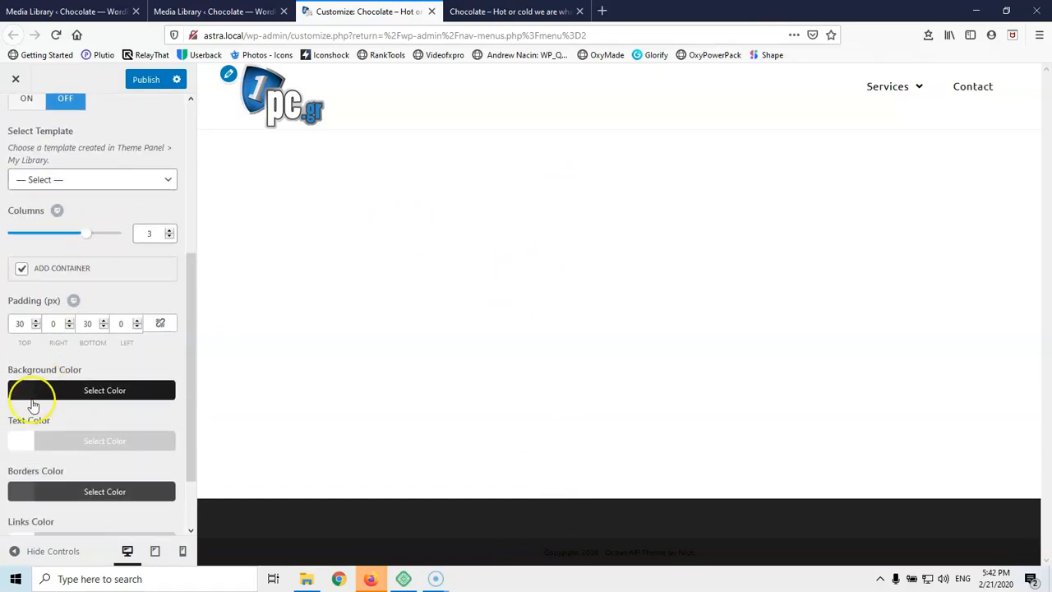
scroll(59, 414, down, 1)
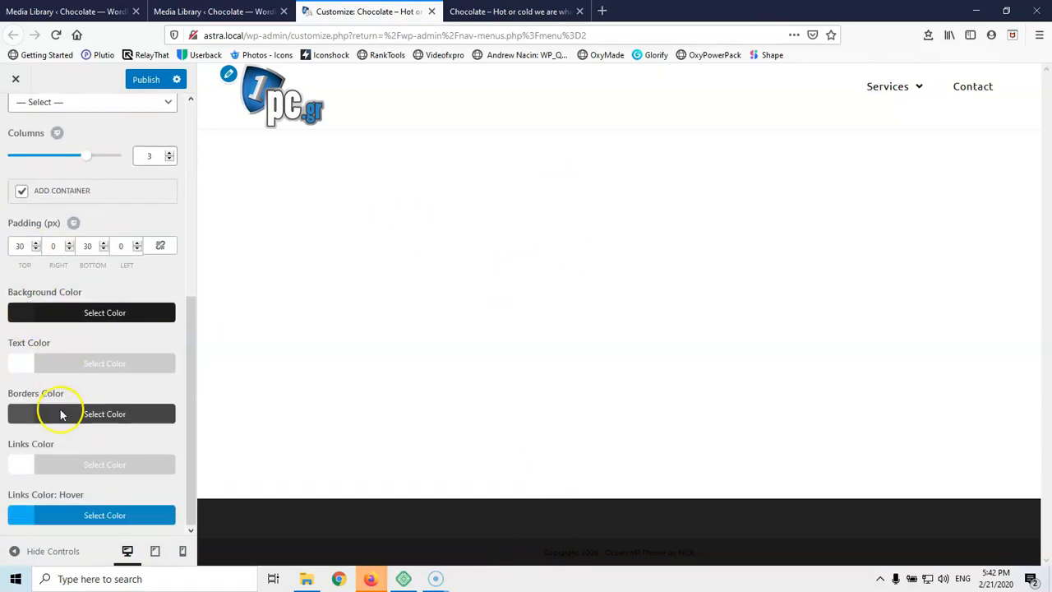
scroll(64, 401, up, 5)
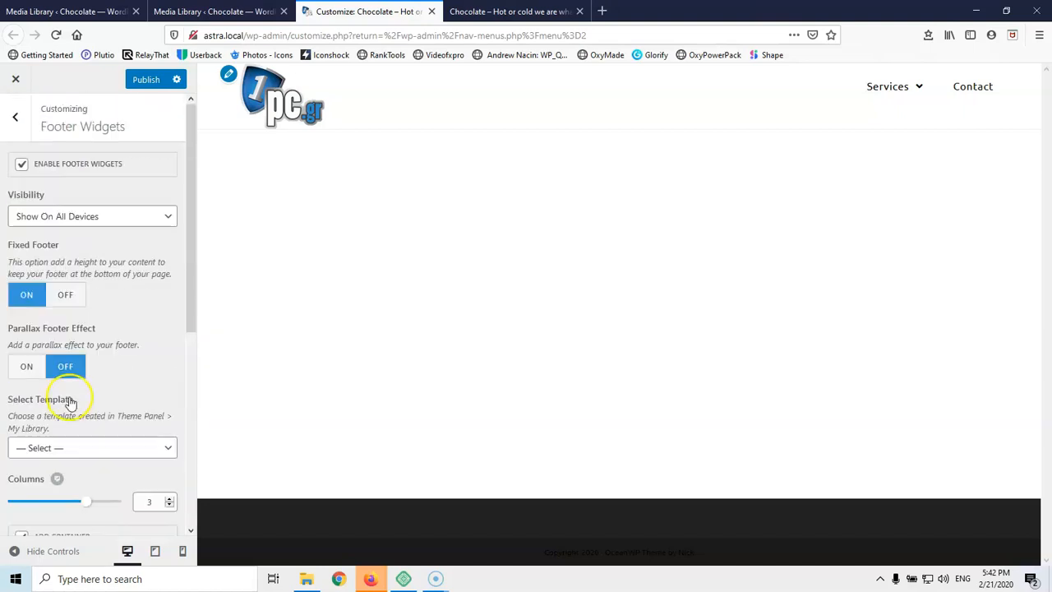
click(21, 128)
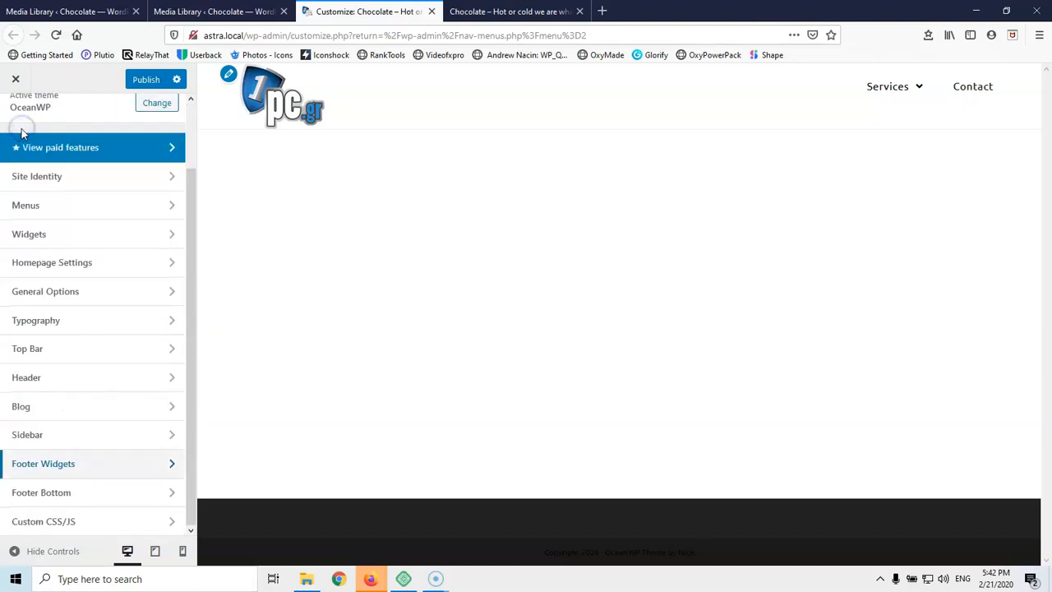
Open Footer Bottom and set its text colour to white #ffffff
click(56, 495)
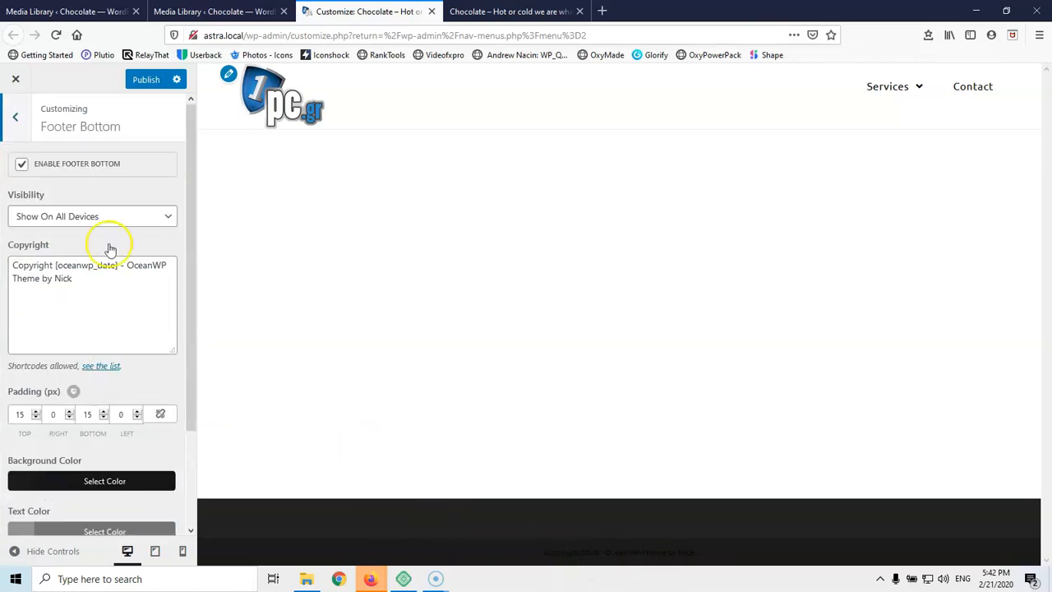
scroll(87, 441, down, 3)
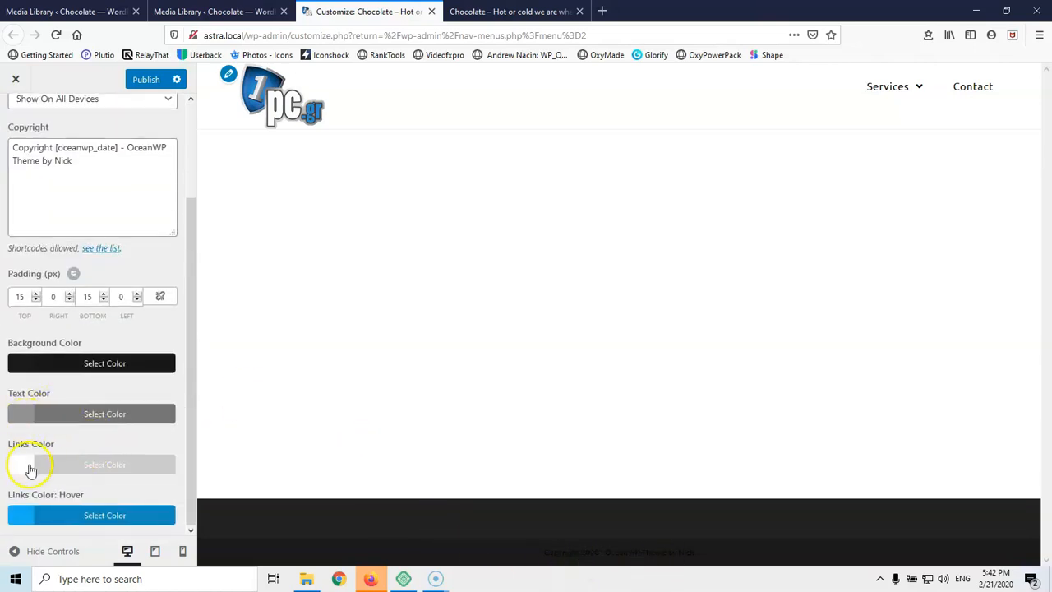
click(24, 420)
drag(52, 494, 6, 446)
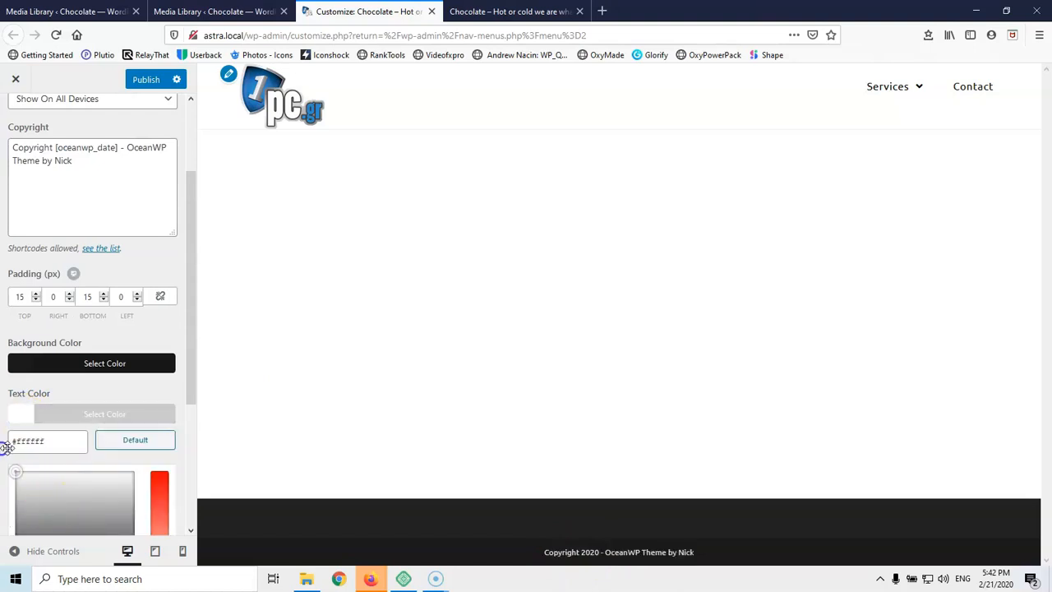
scroll(118, 409, down, 3)
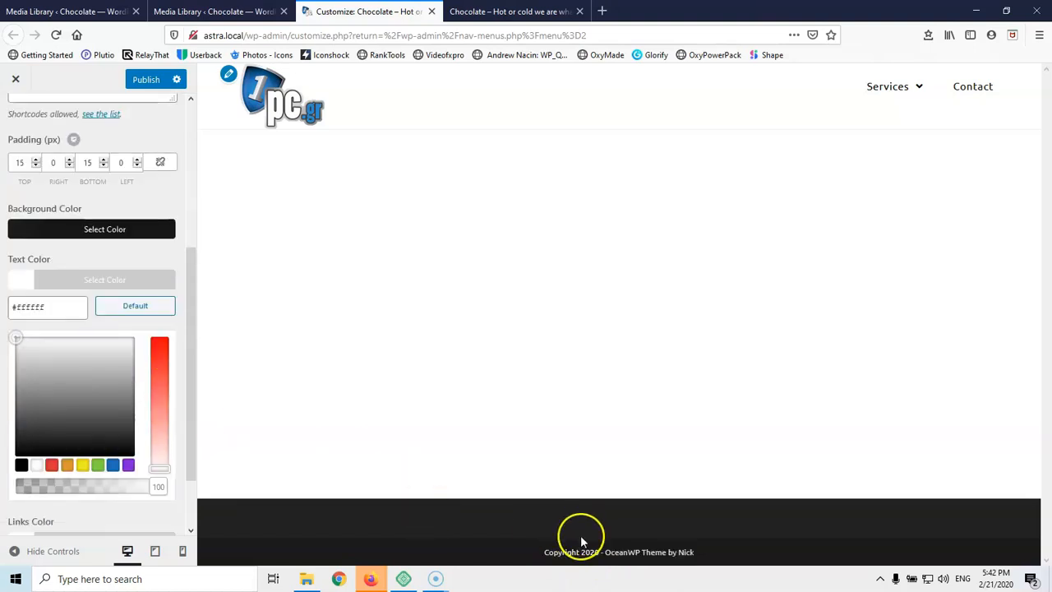
scroll(106, 310, up, 6)
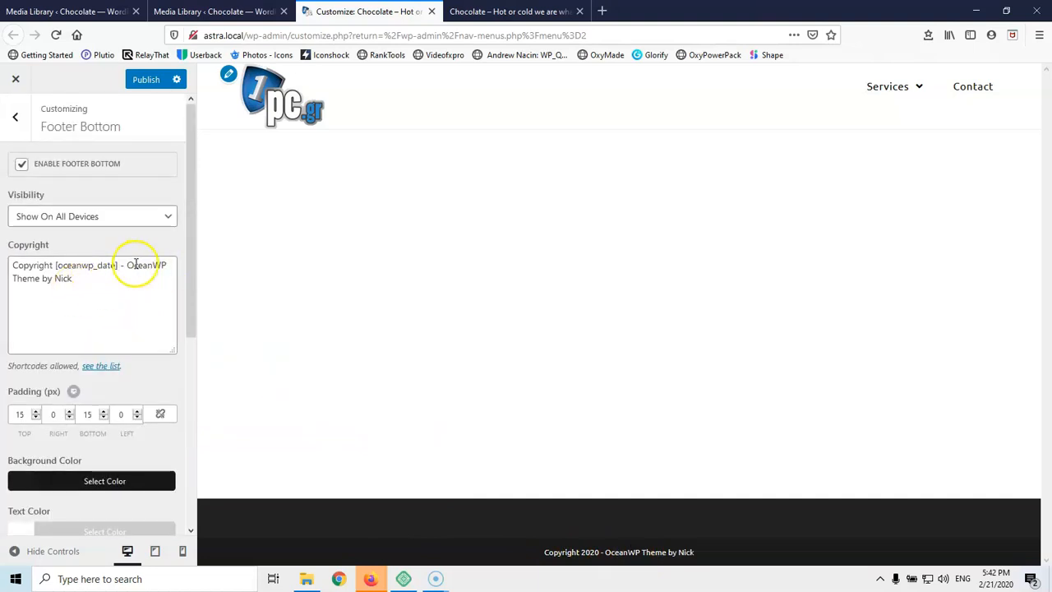
Lower the Footer Bottom top and bottom padding from 15 to 10 px, then go back
drag(125, 266, 130, 278)
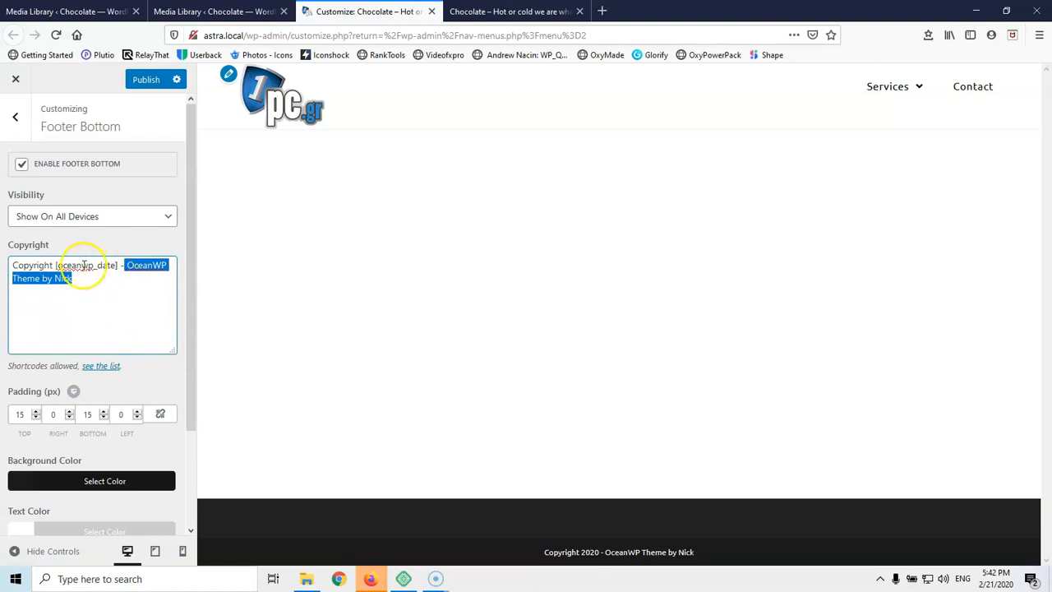
drag(55, 266, 91, 264)
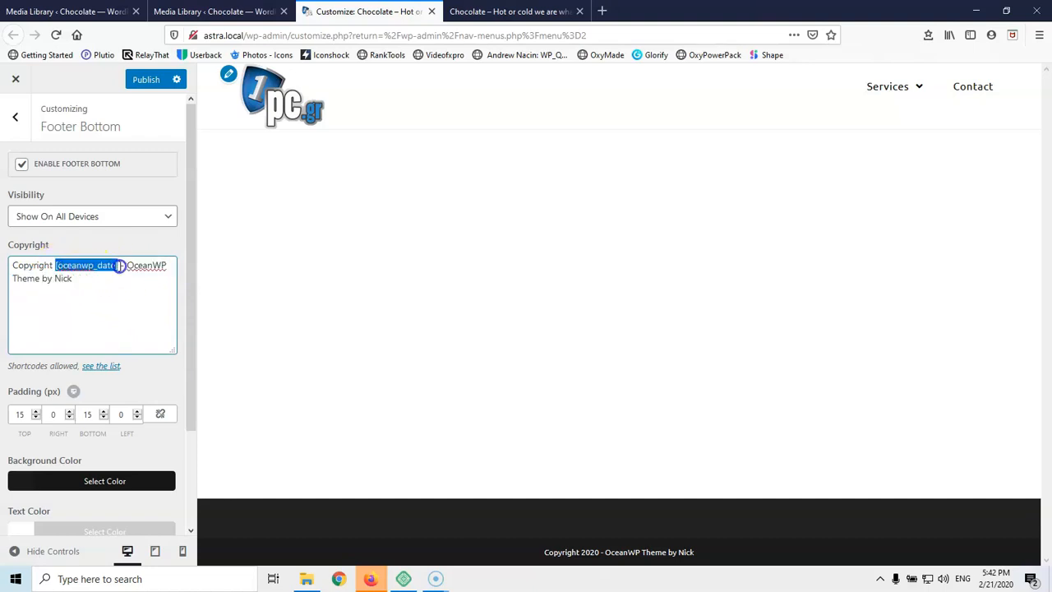
click(119, 296)
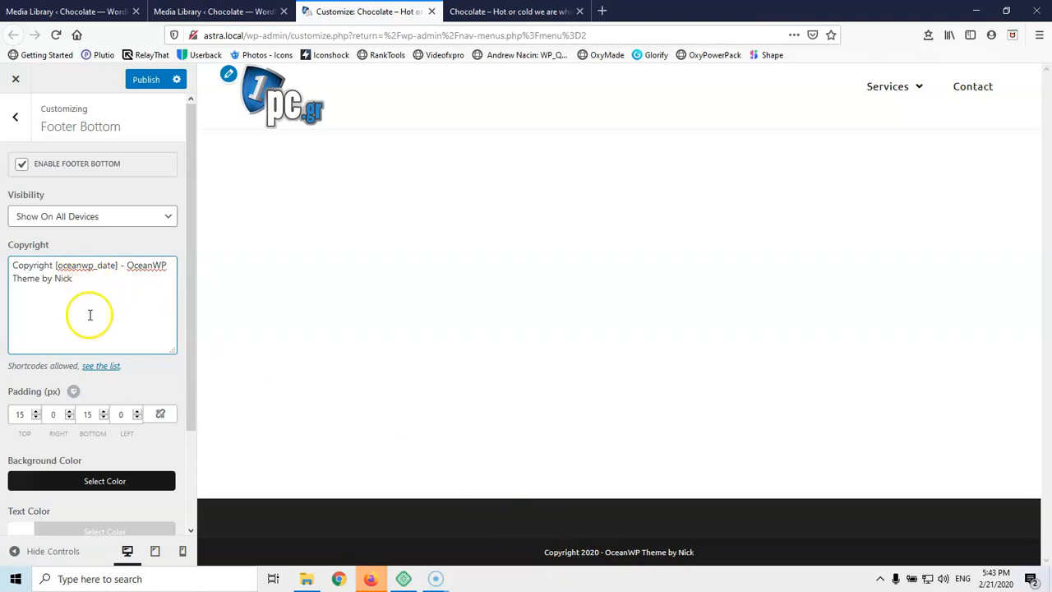
scroll(92, 314, down, 3)
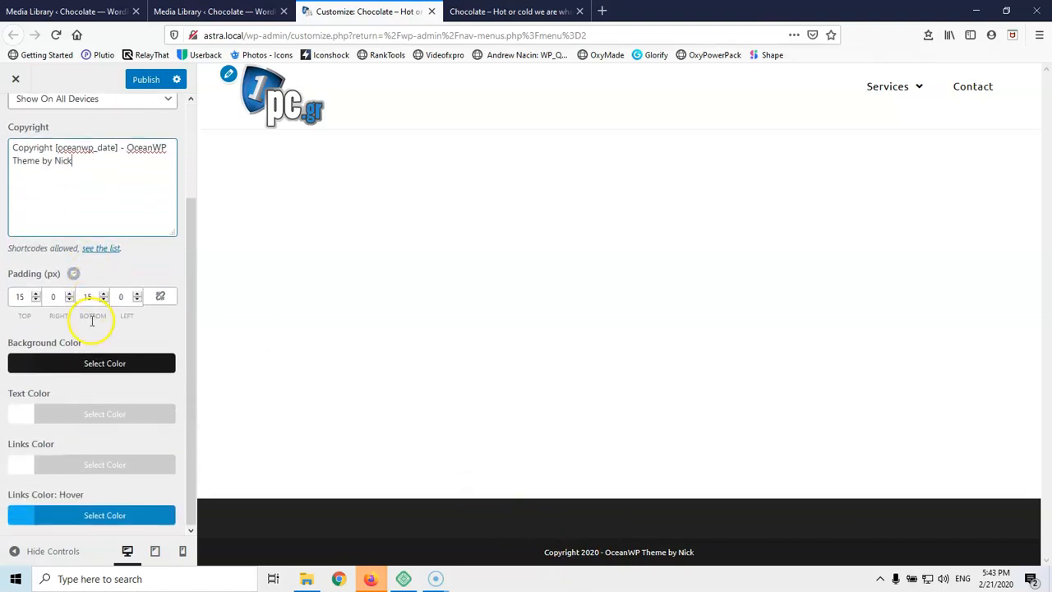
click(28, 301)
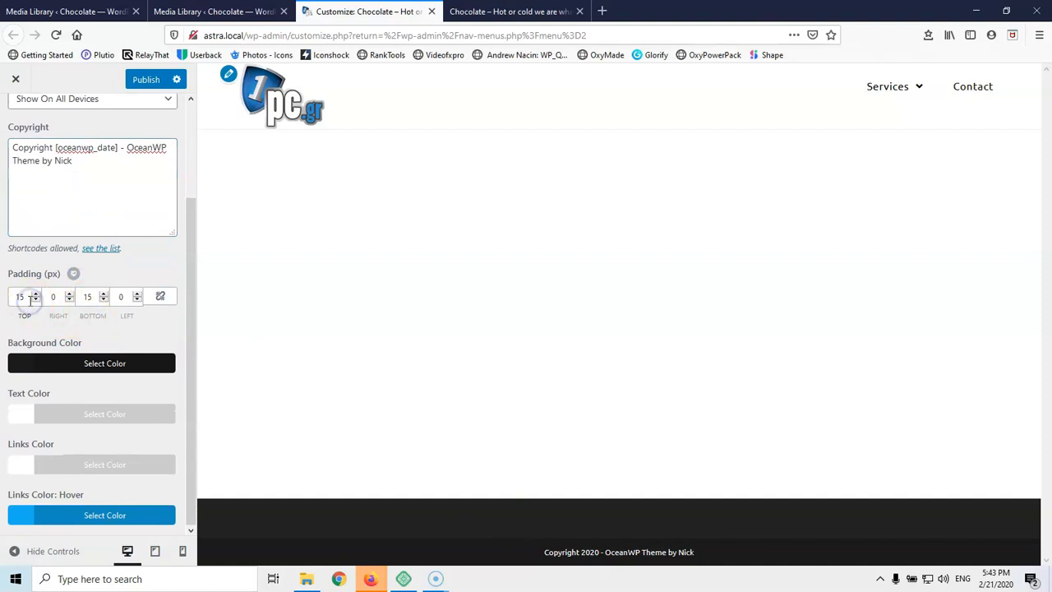
key(Down)
key(Down)
key(Down)
key(Down)
key(Down)
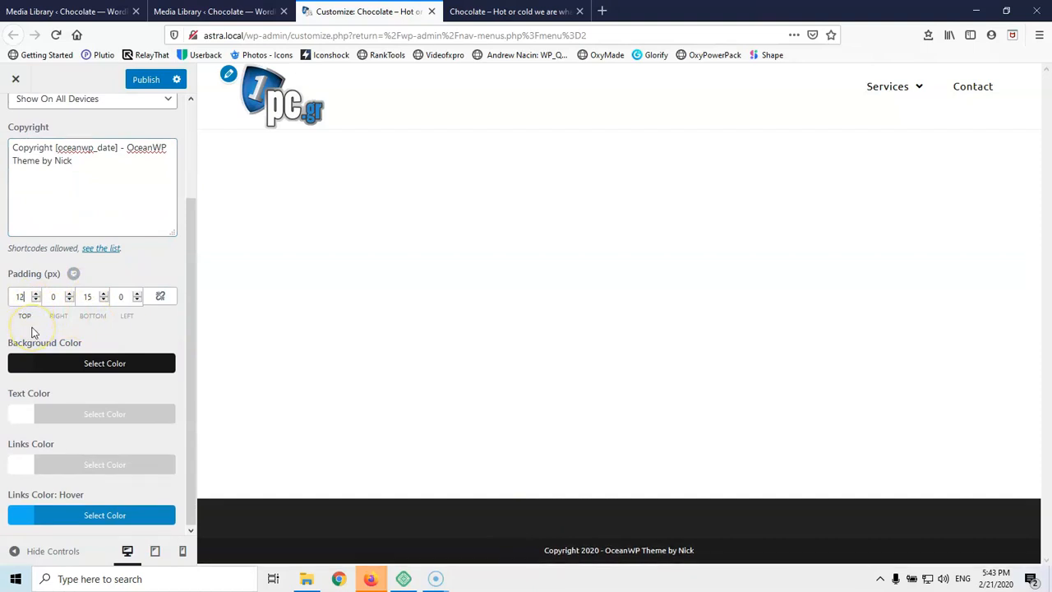
key(Down)
key(Down)
key(Down)
key(Down)
key(Down)
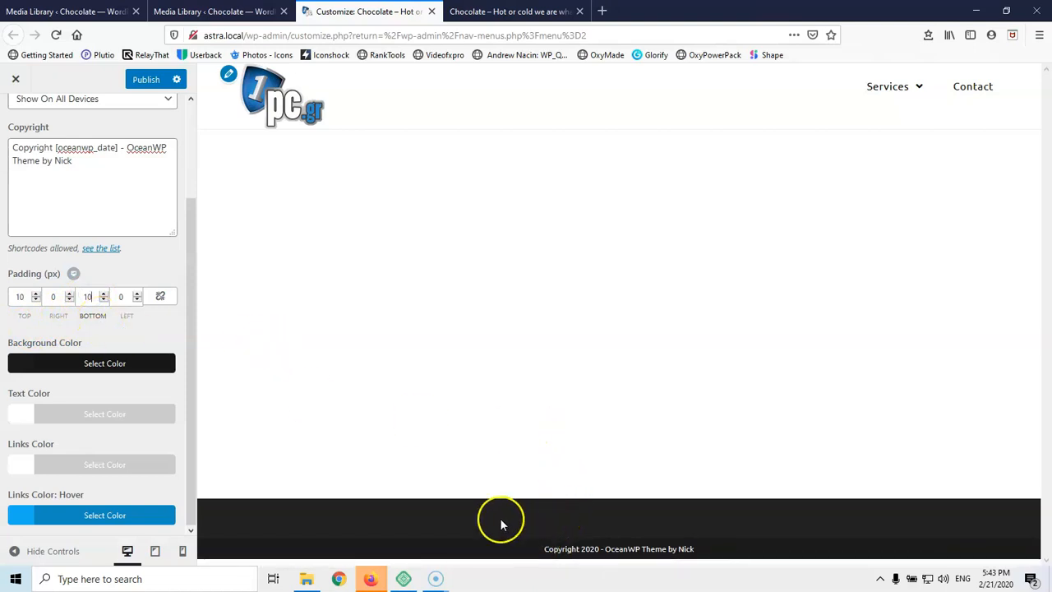
scroll(164, 366, up, 3)
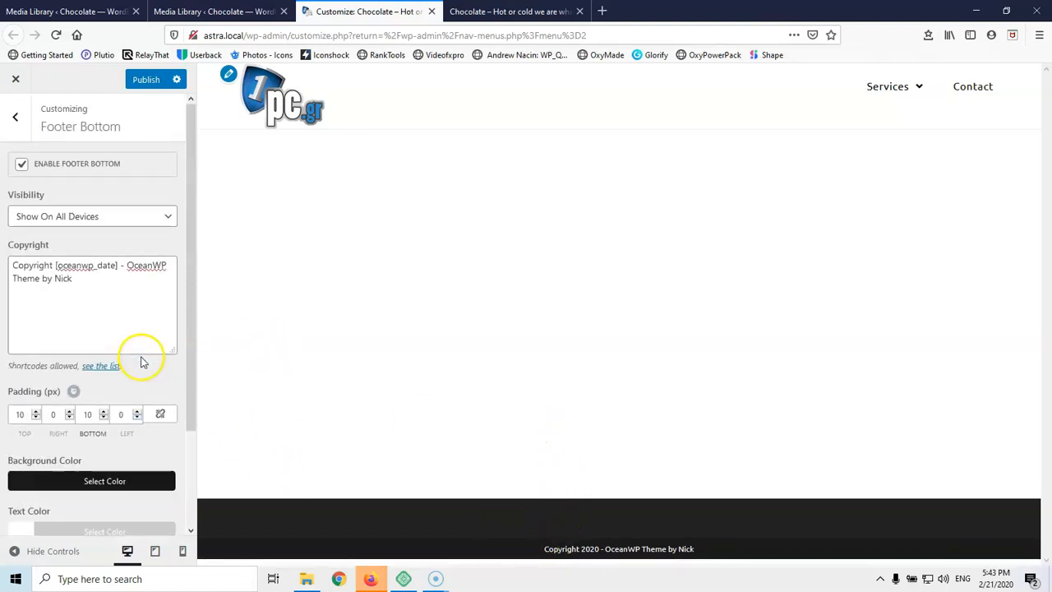
click(9, 115)
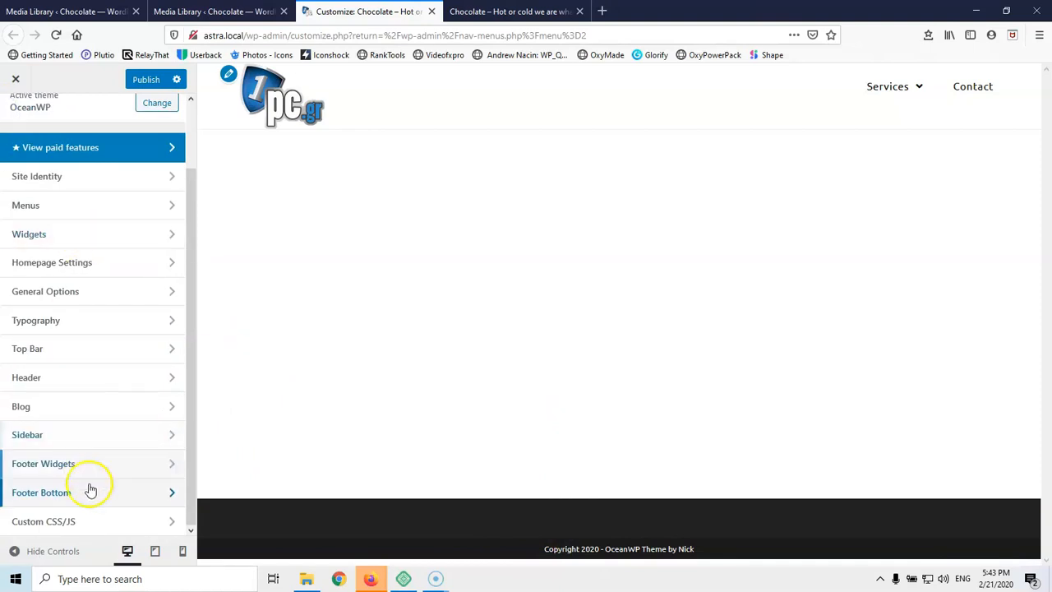
Publish the Customizer changes, reload the live Chocolate site to check them, then switch to Media Library
click(91, 522)
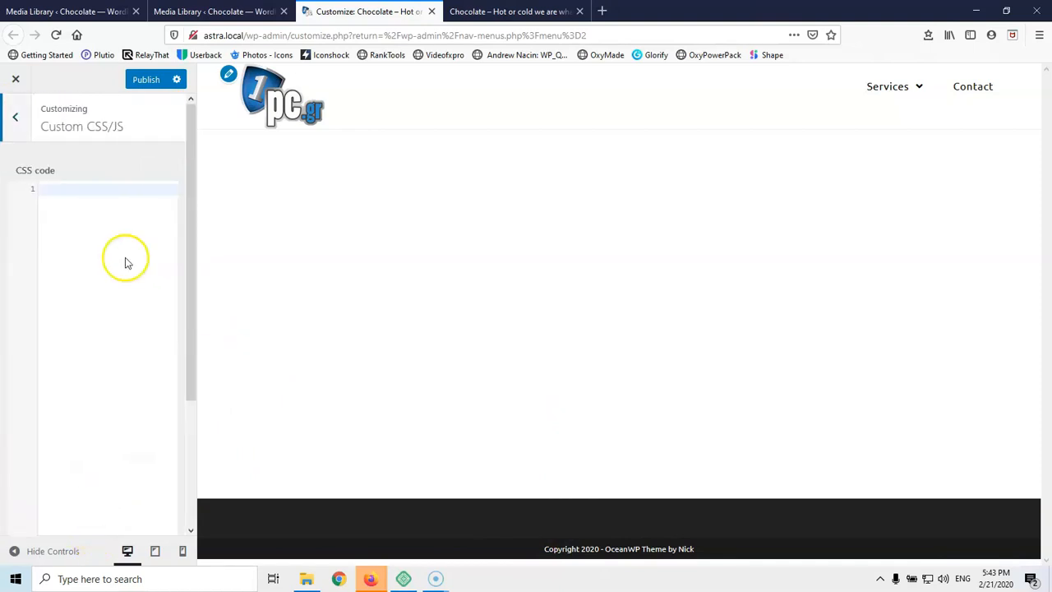
click(145, 80)
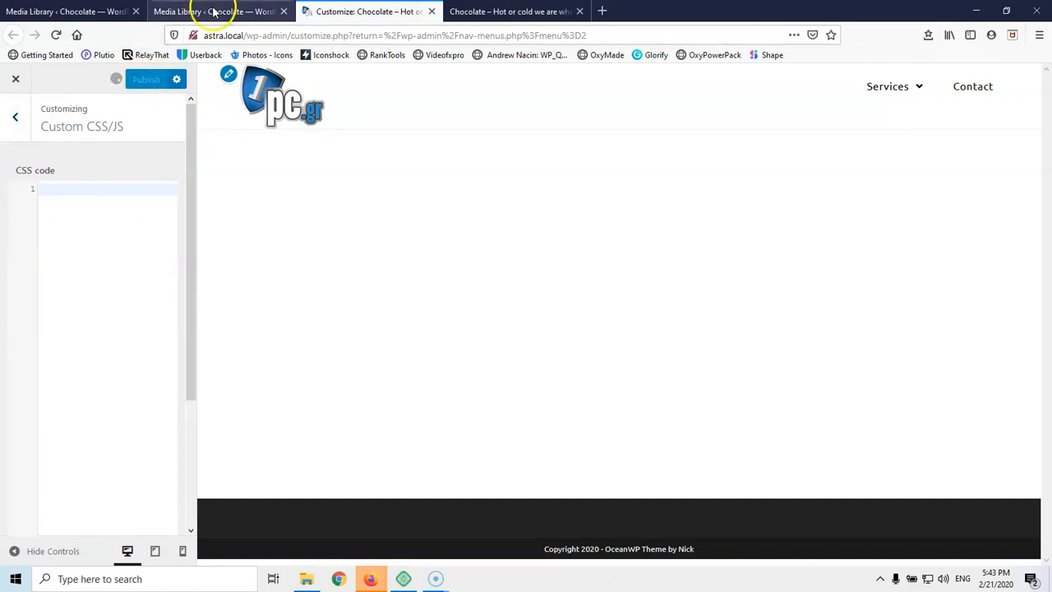
click(499, 10)
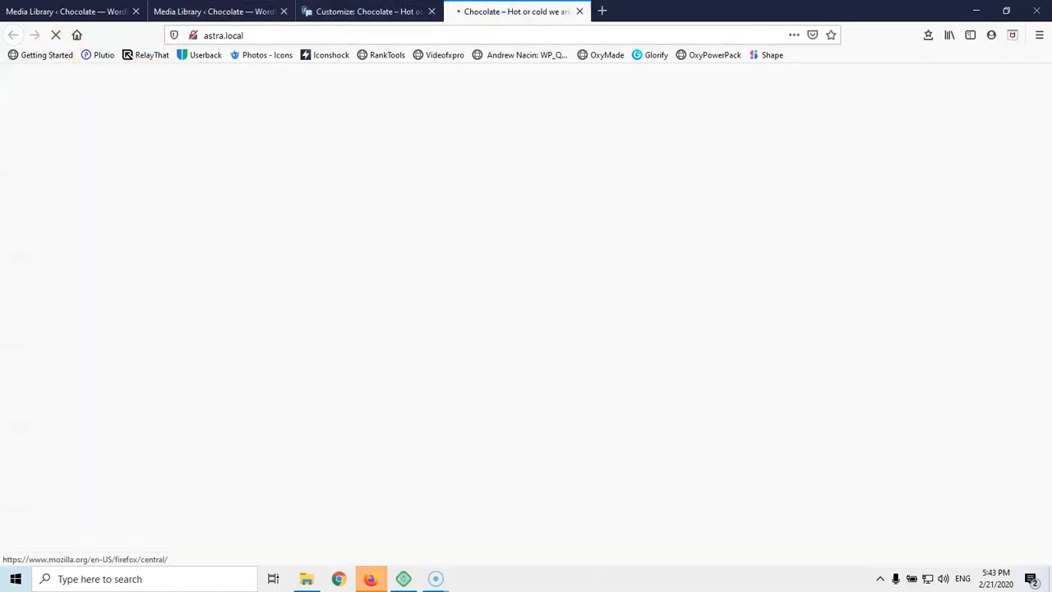
click(55, 35)
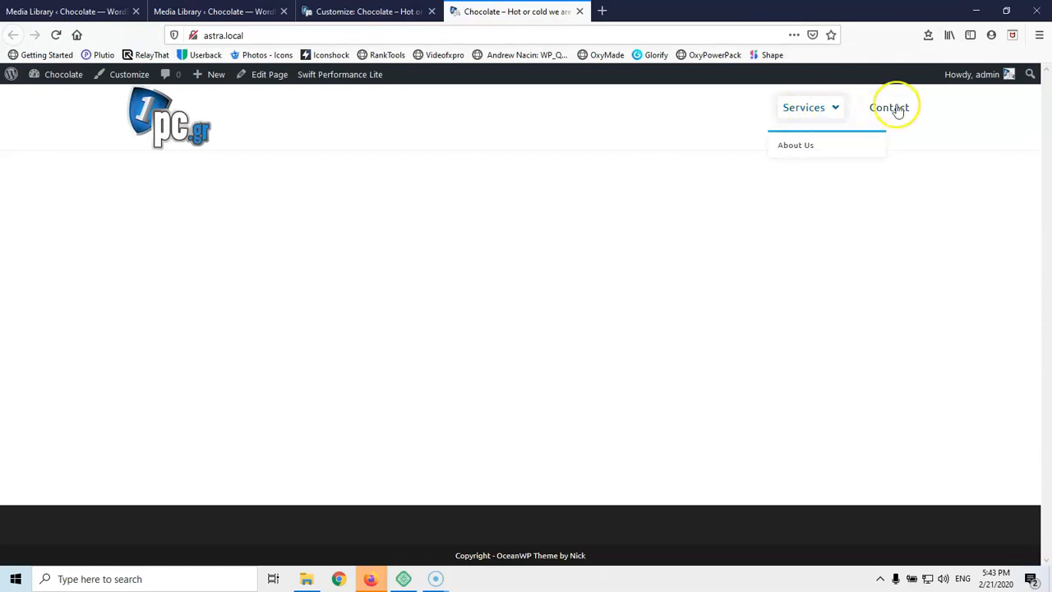
click(123, 11)
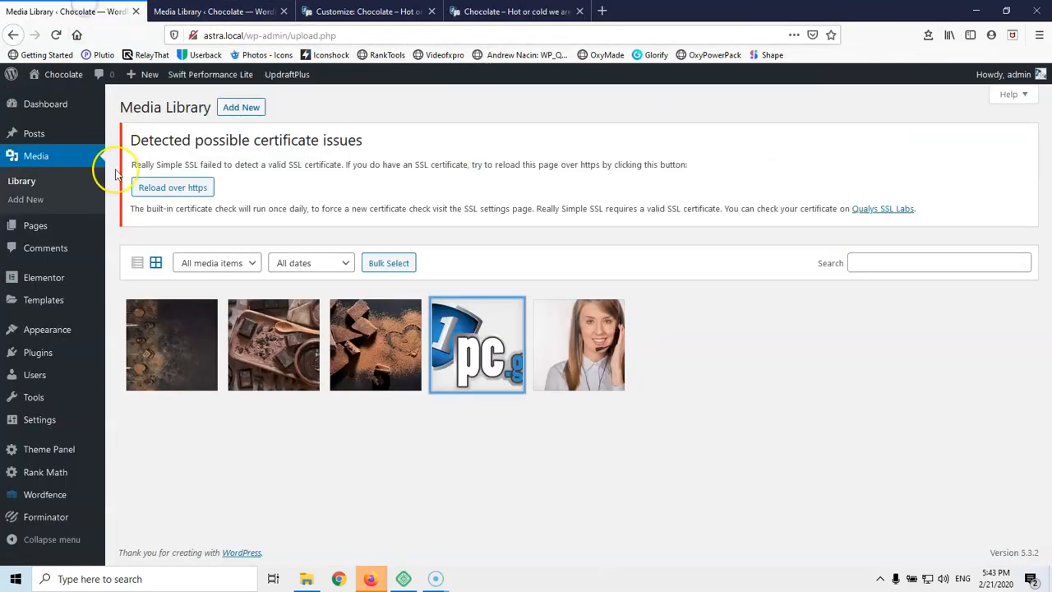
In Appearance > Menus, move About Us to top level between Services and Contact and save
mouse_move(49, 336)
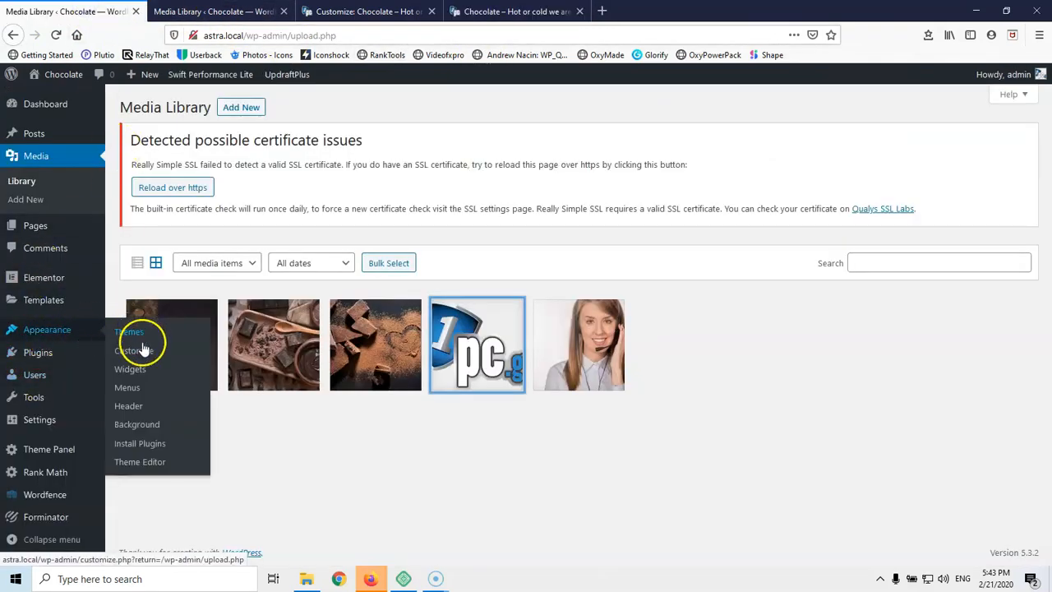
click(140, 396)
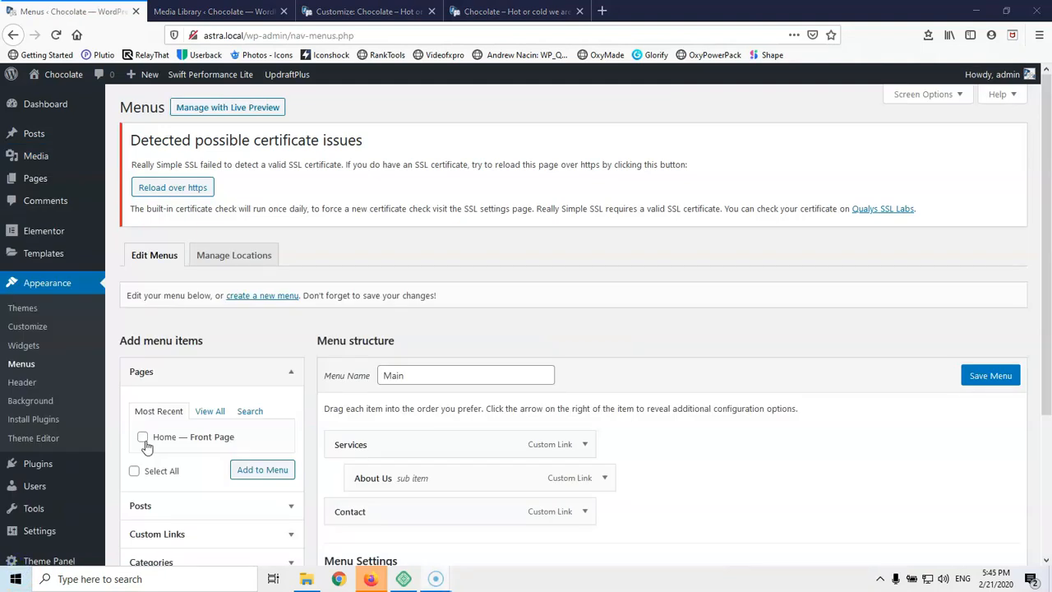
scroll(90, 399, down, 4)
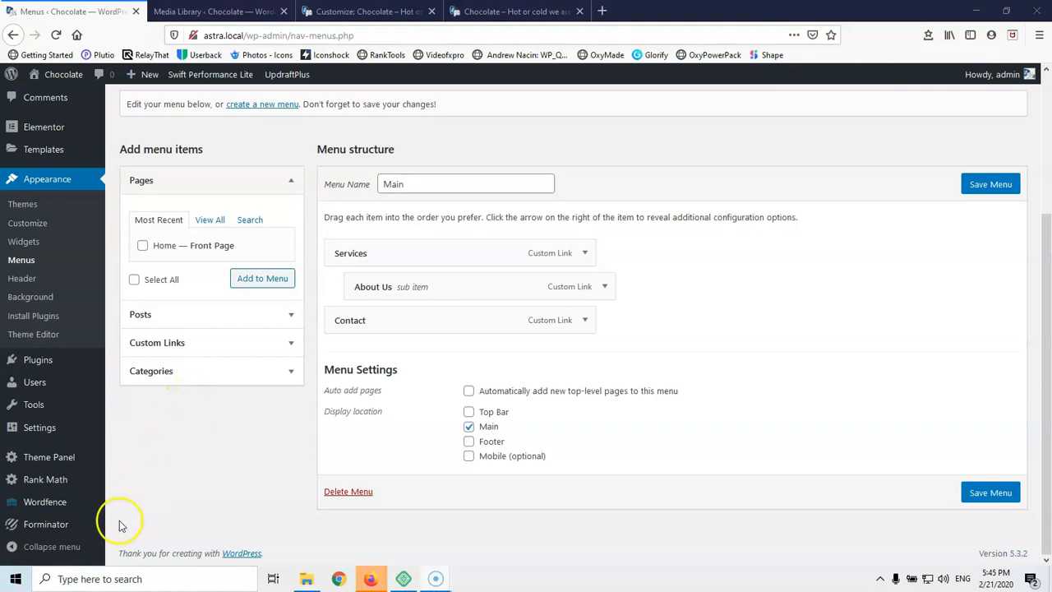
drag(421, 296, 402, 317)
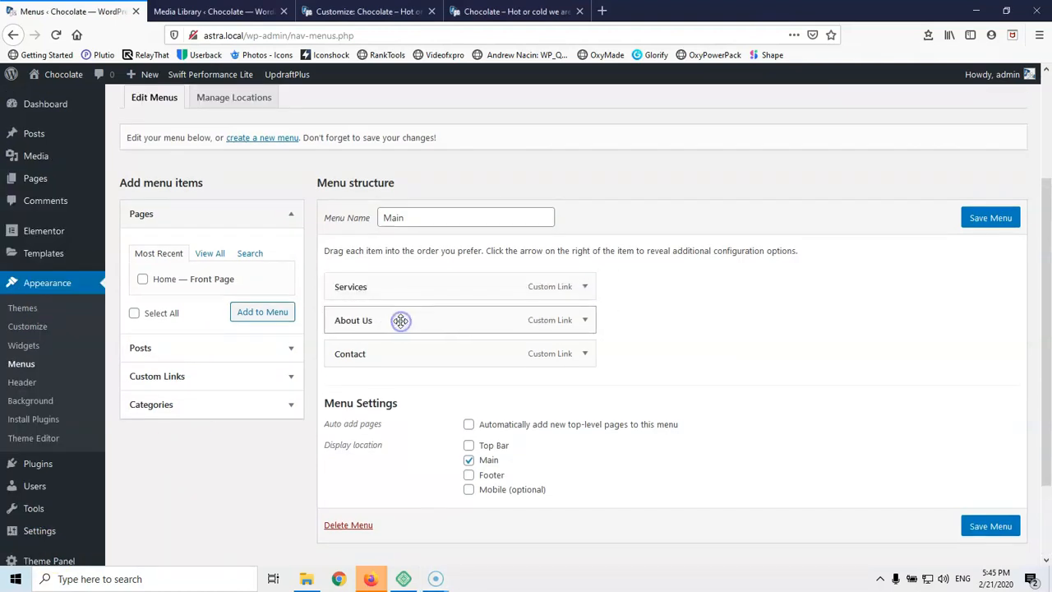
click(988, 219)
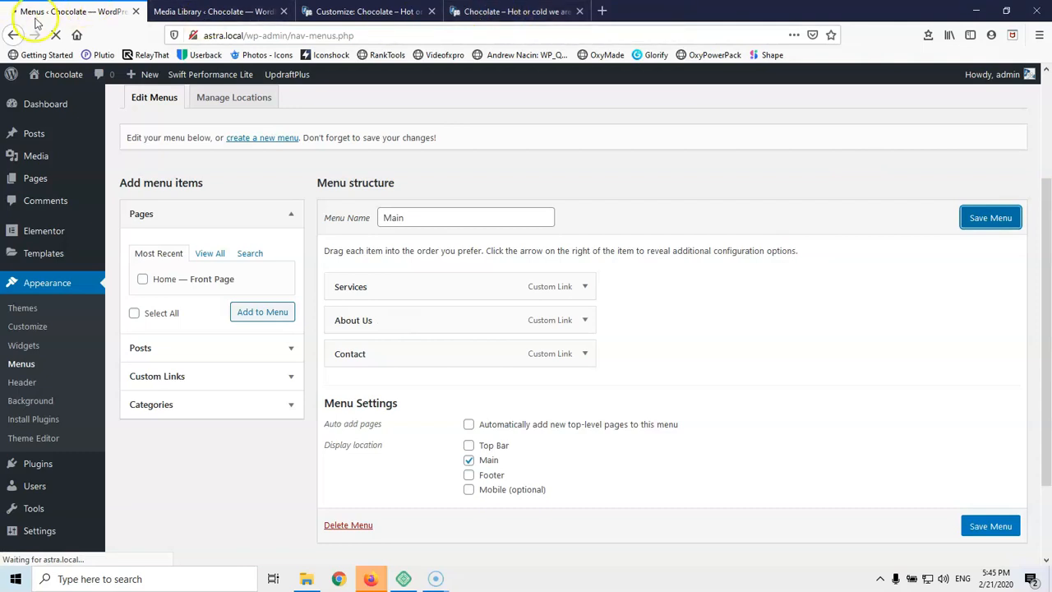
Reload the live front page to confirm Services, About Us and Contact show separately, then return to Customize
click(496, 13)
click(56, 35)
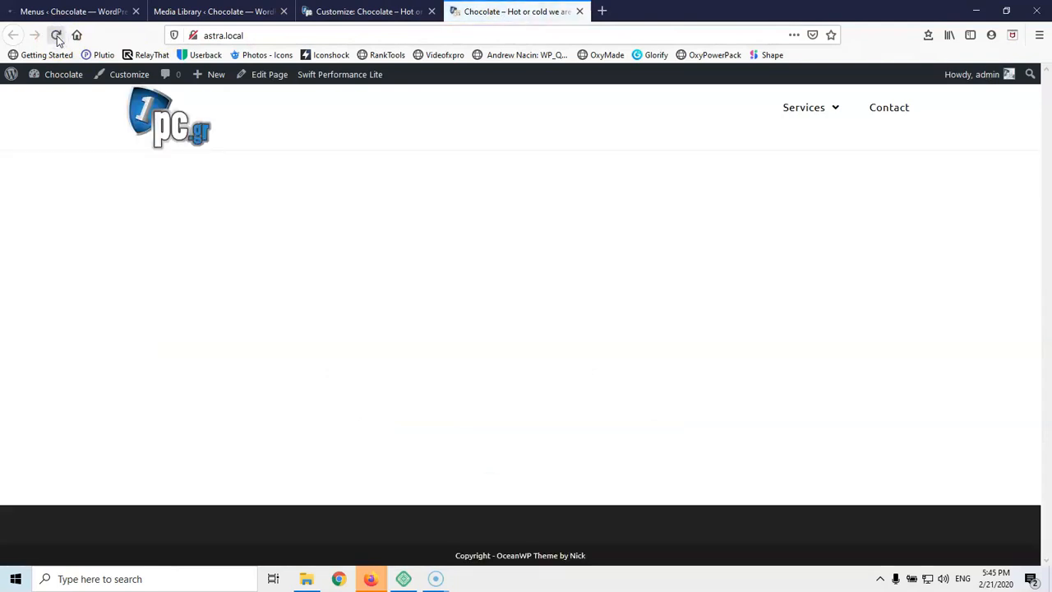
click(59, 11)
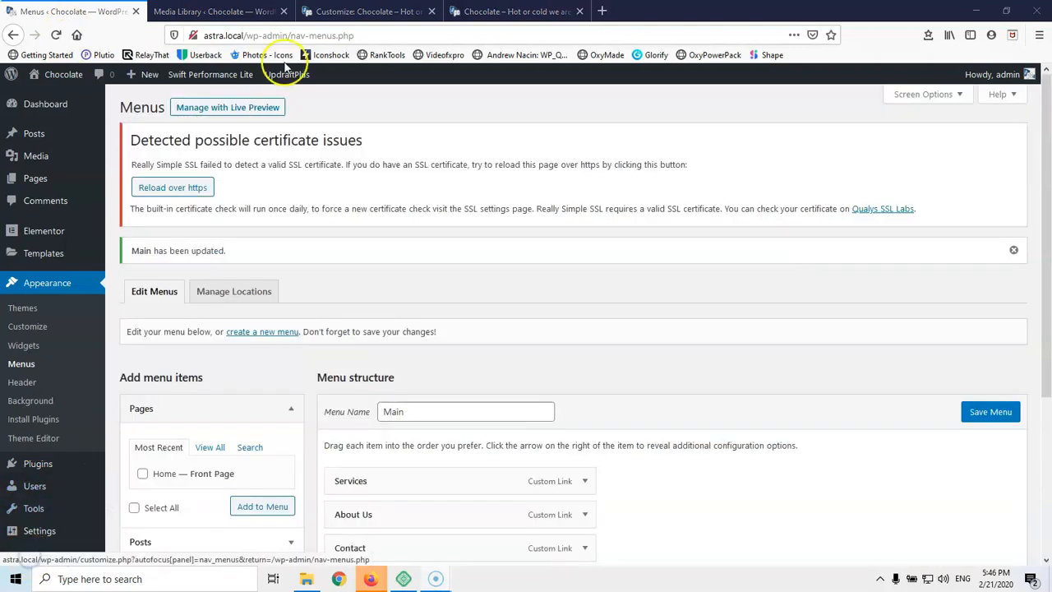
click(493, 11)
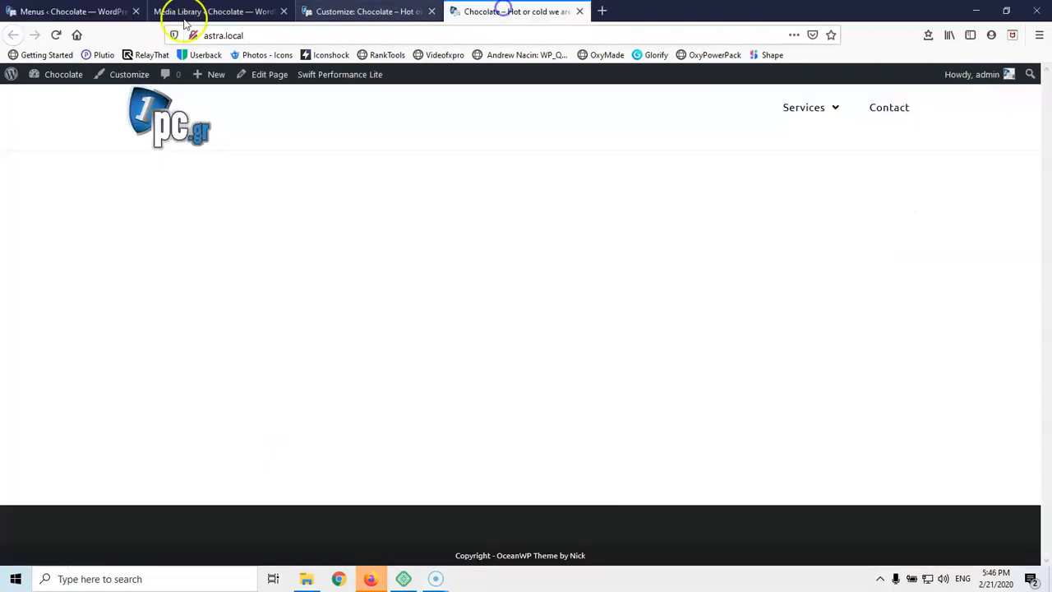
click(52, 35)
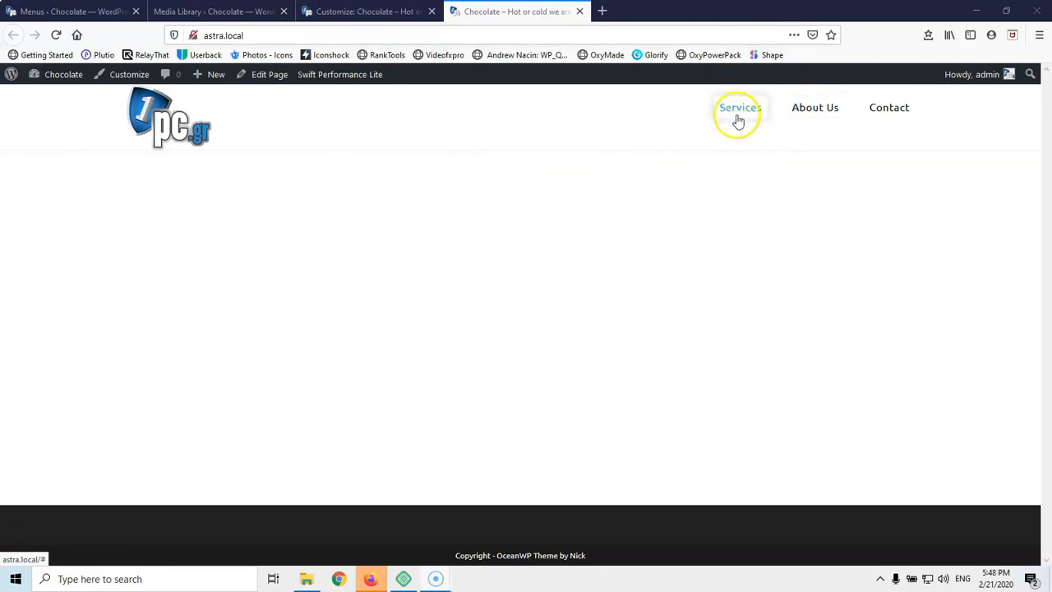
click(359, 13)
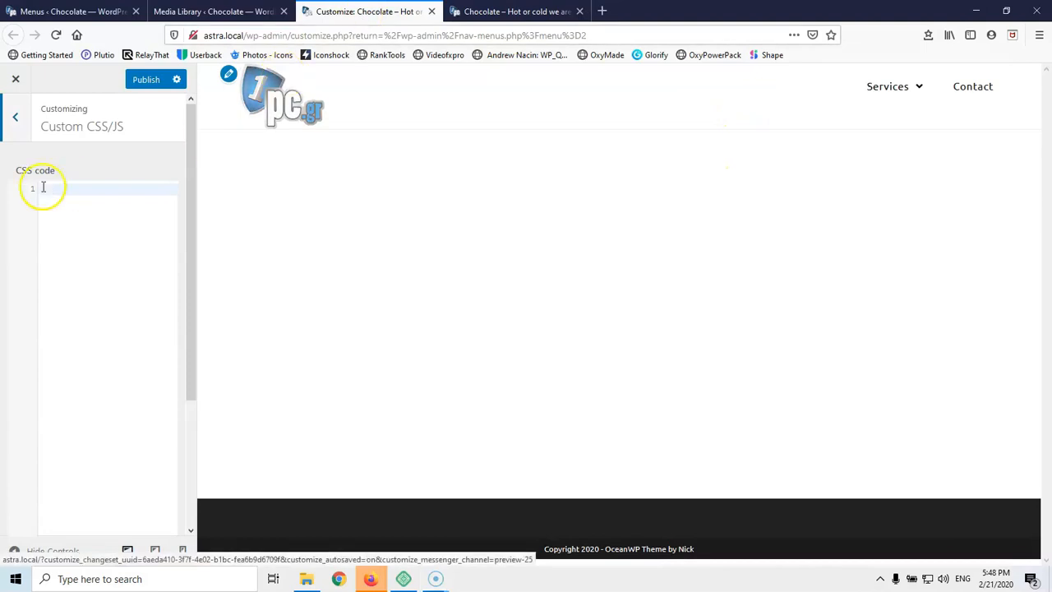
Set Height (px) to 100 in the Customizer's Header > General settings and publish
click(14, 116)
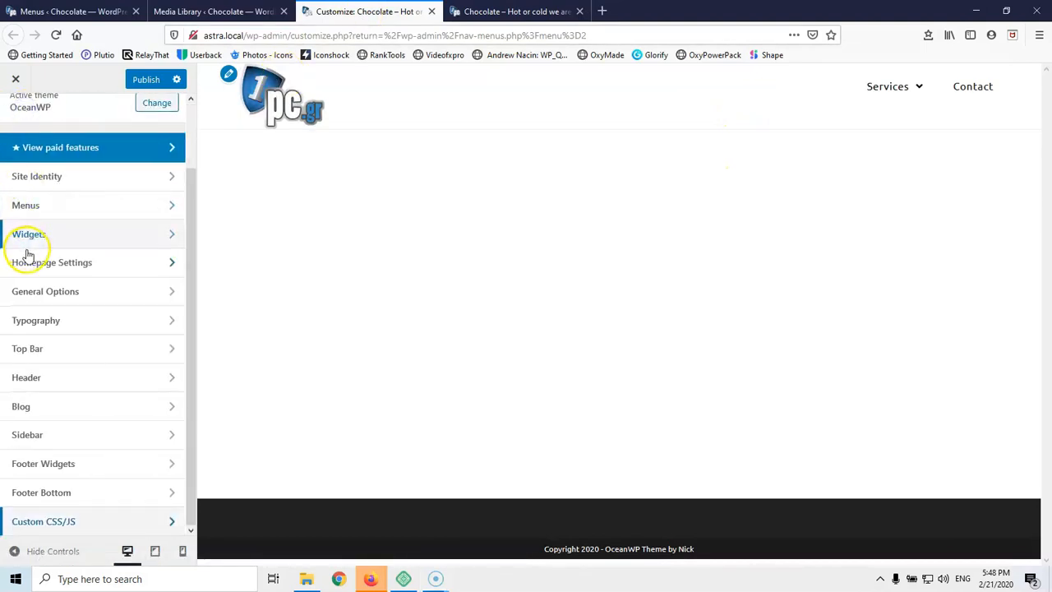
click(47, 376)
click(61, 167)
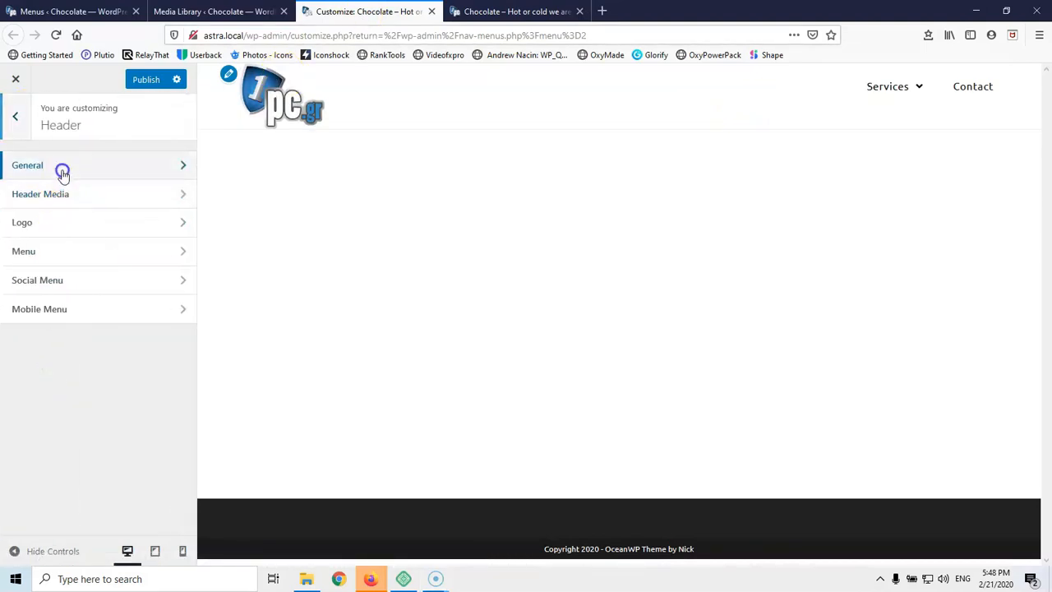
drag(52, 242, 53, 240)
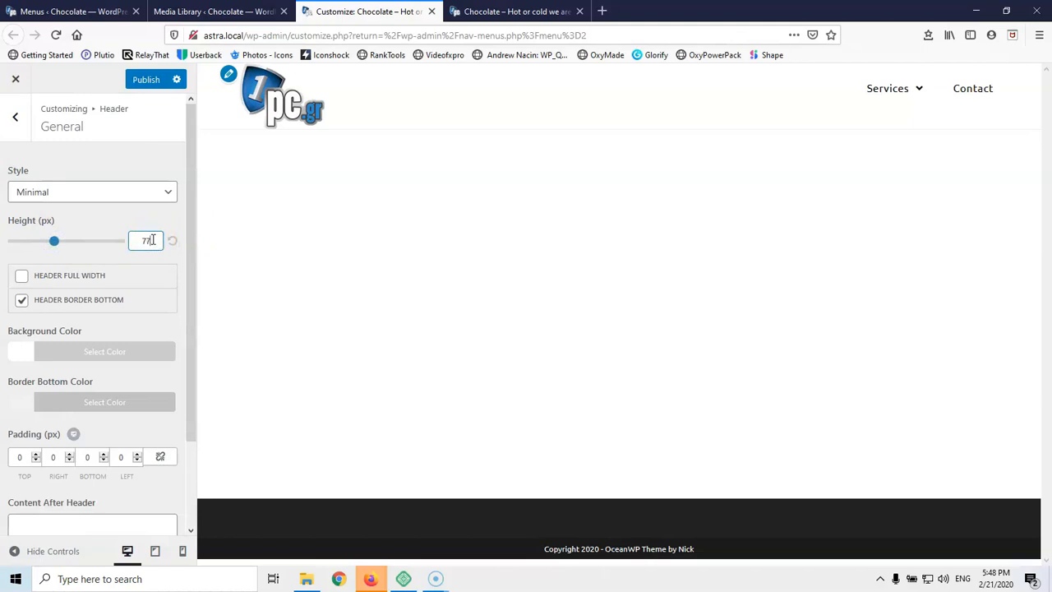
key(Up)
key(Up)
key(Up)
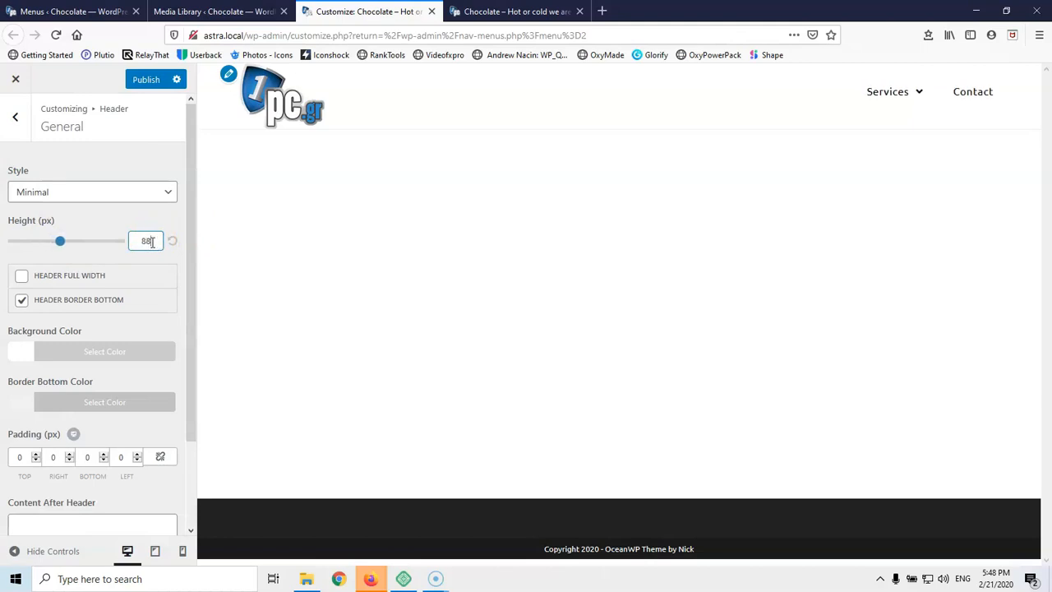
scroll(151, 243, up, 7)
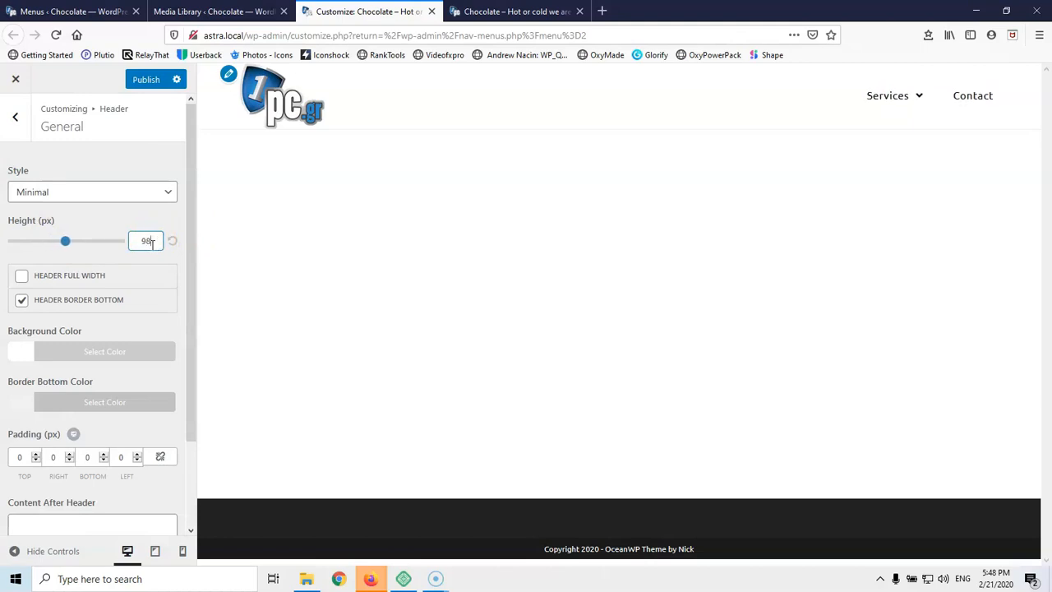
scroll(153, 243, down, 2)
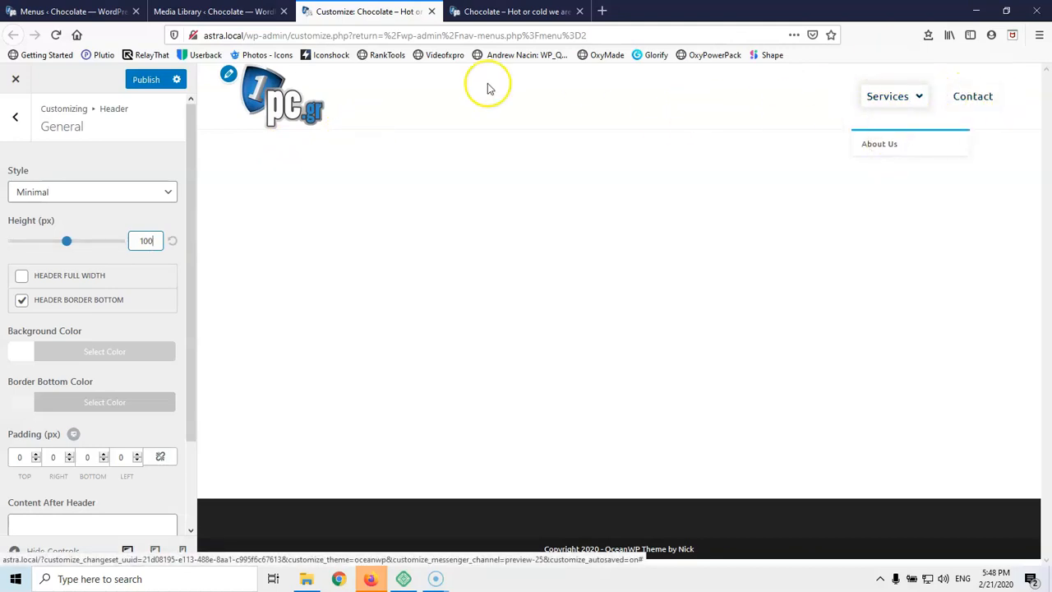
click(148, 80)
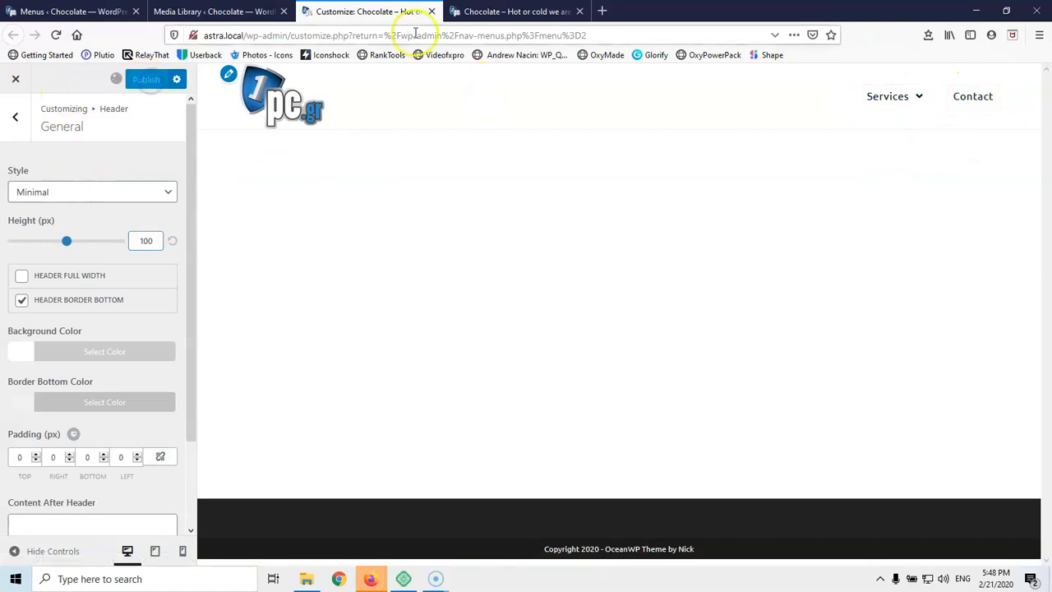
Open the admin bar's Edit Page link for the Home page in a new tab and switch to it
click(485, 11)
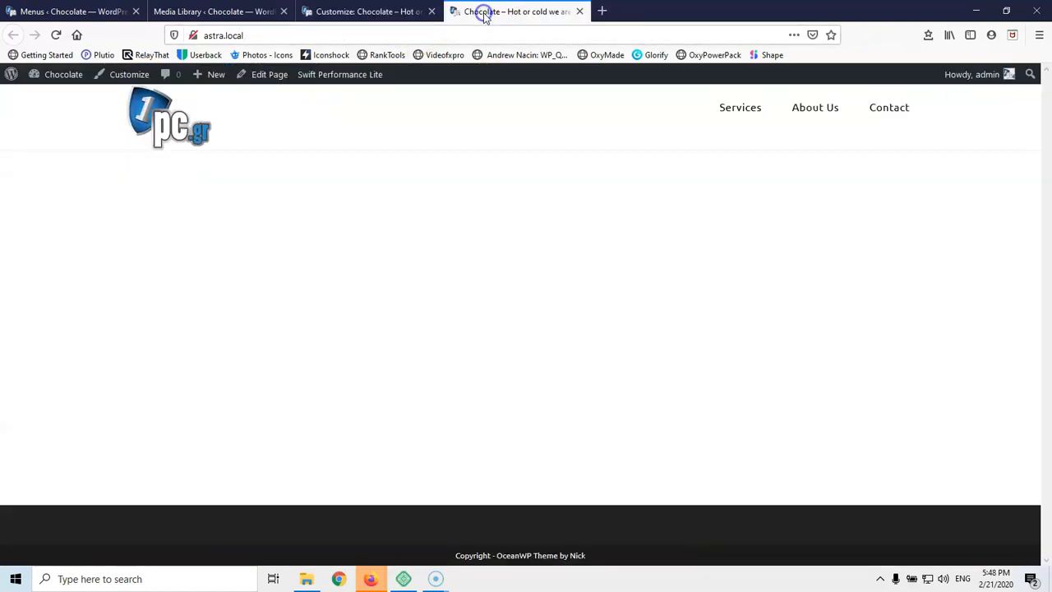
right_click(257, 77)
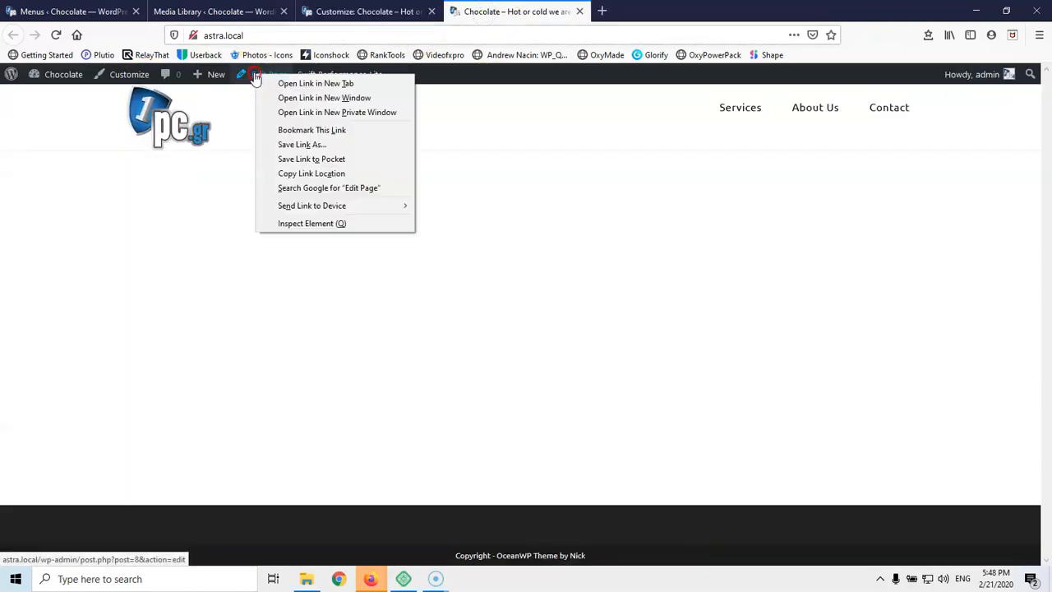
click(279, 82)
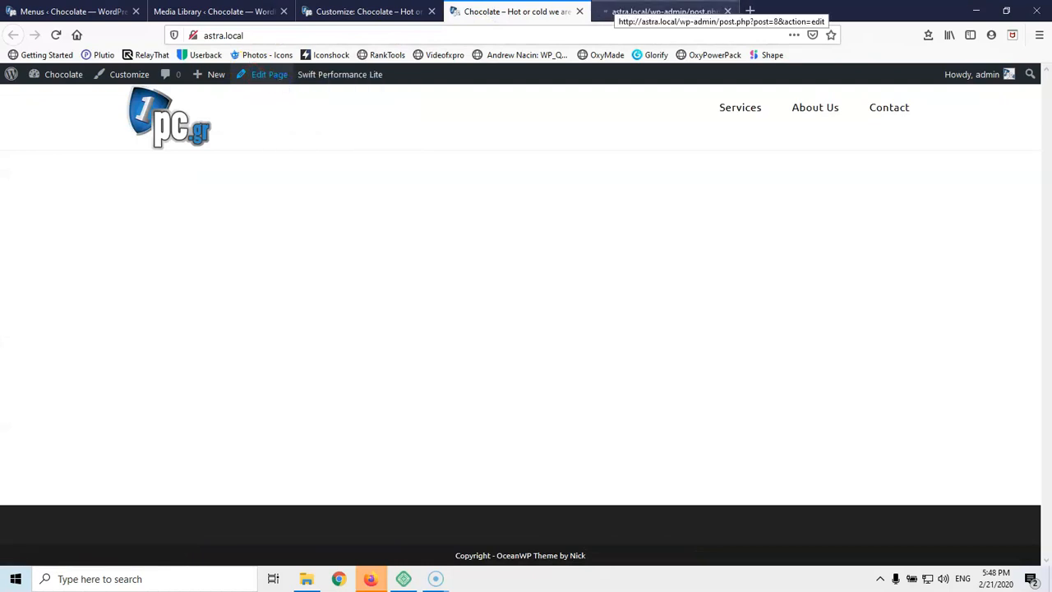
click(626, 12)
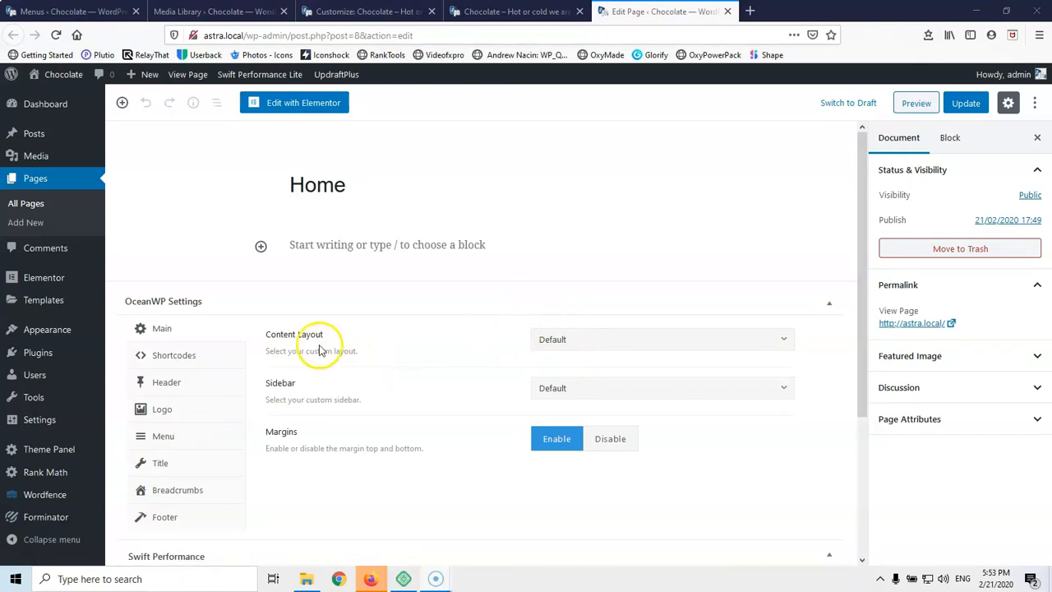
Set Content Layout to 100% Full Width with margins disabled, update the page, and launch Elementor
click(569, 341)
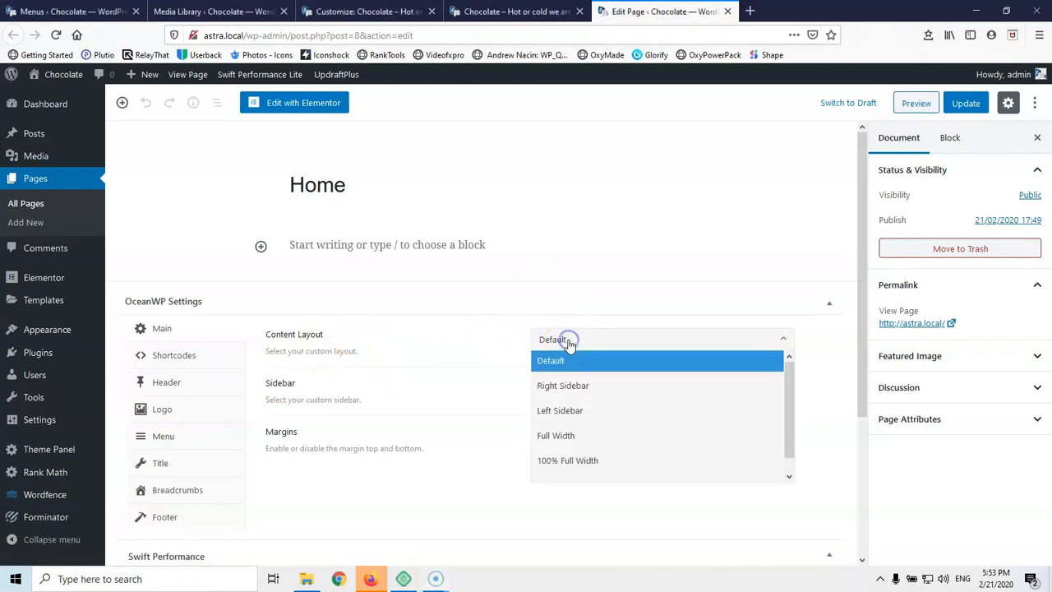
click(574, 466)
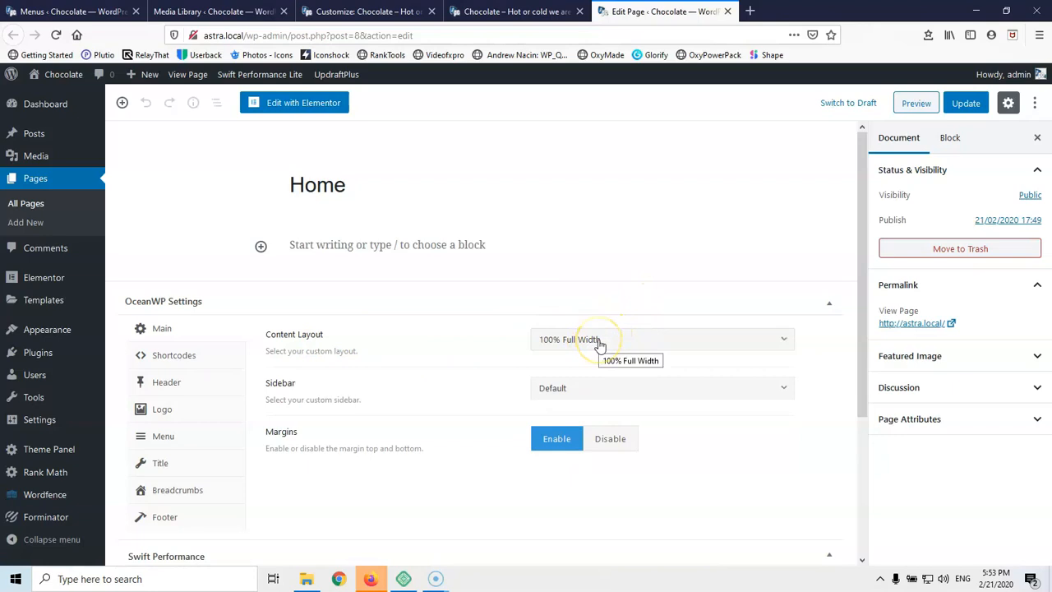
click(605, 347)
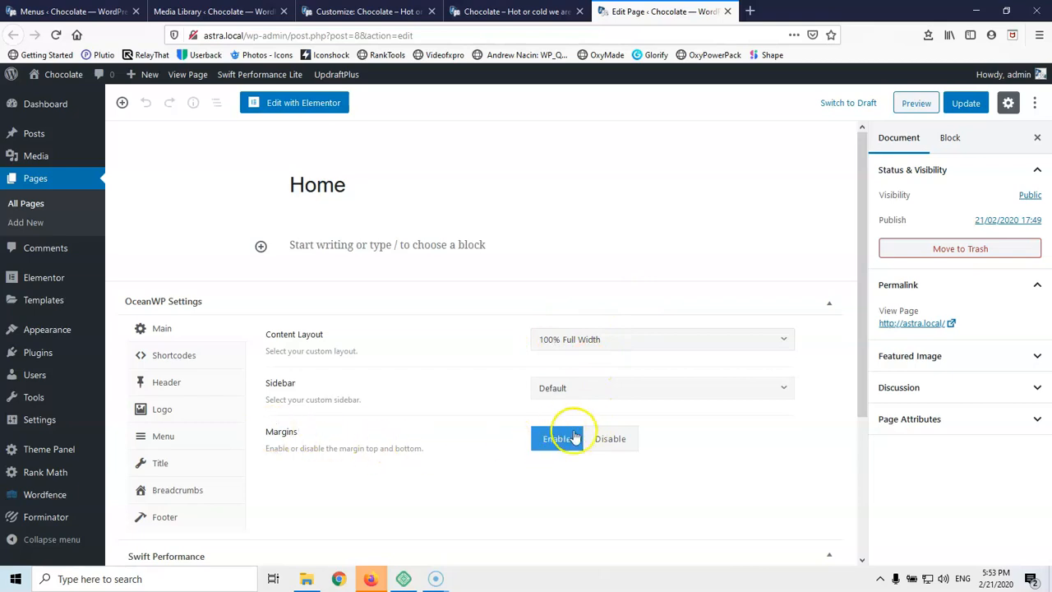
click(609, 439)
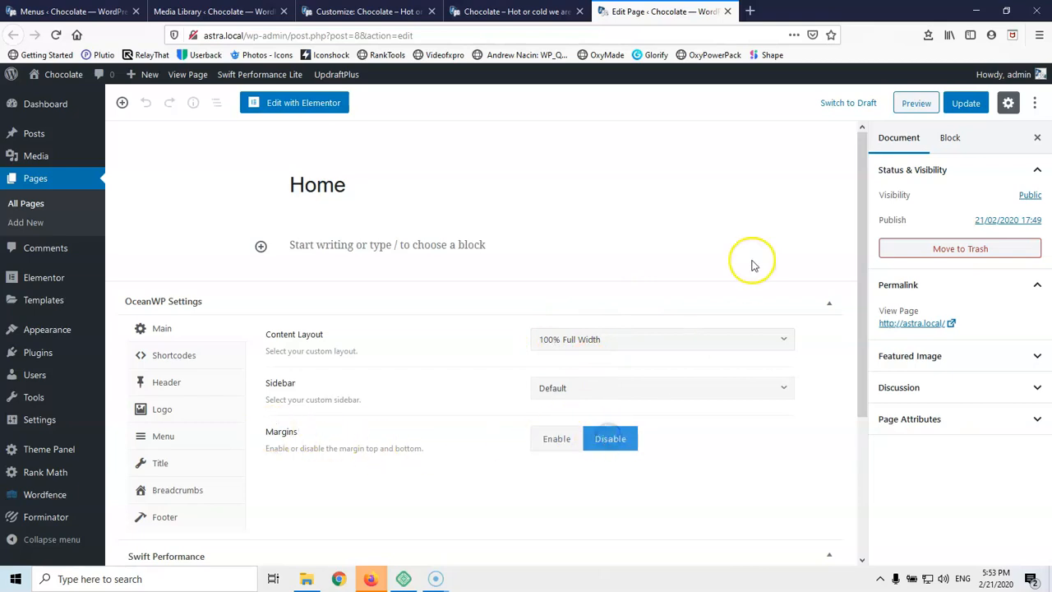
click(967, 105)
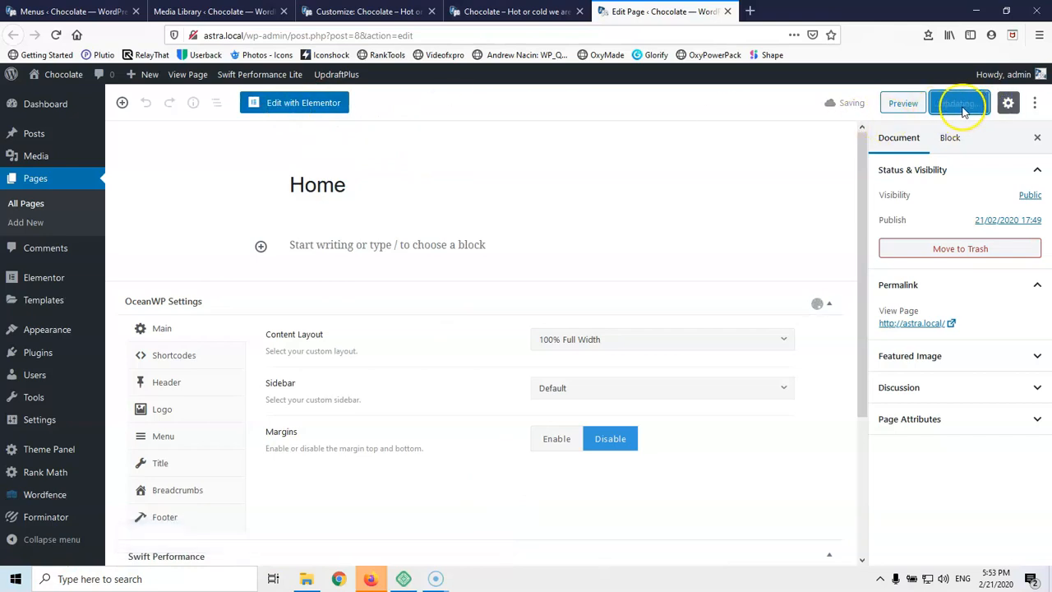
click(298, 110)
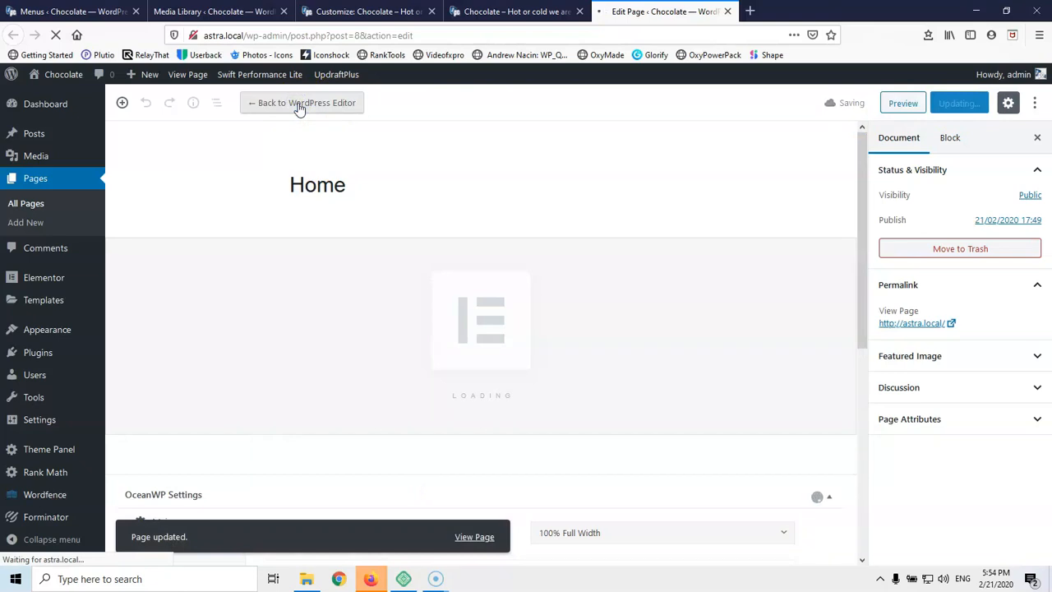
While Elementor loads, open File Explorer and This PC's Properties, then minimize both windows
click(318, 203)
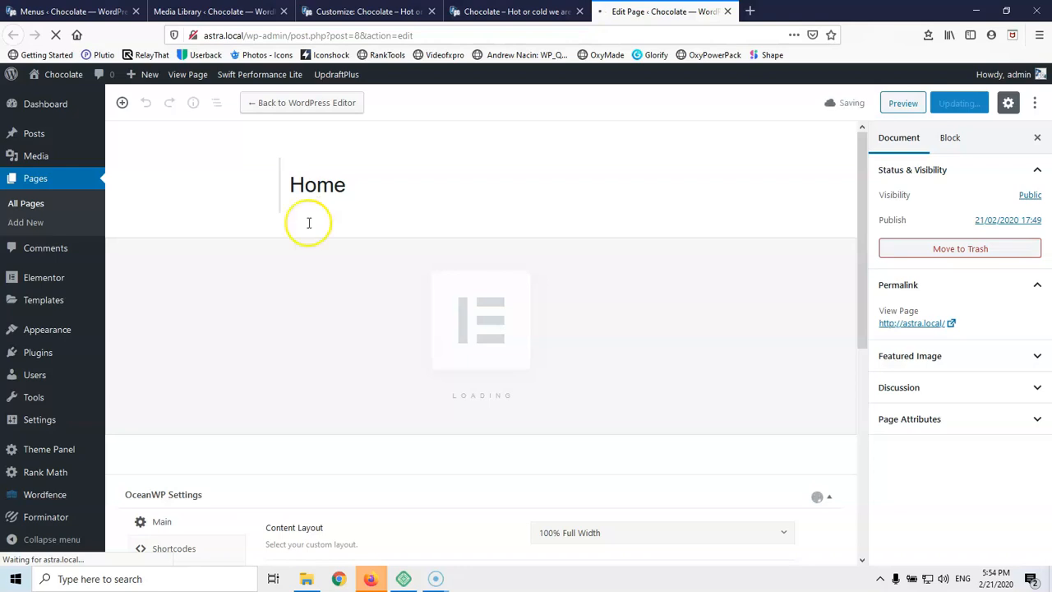
click(13, 578)
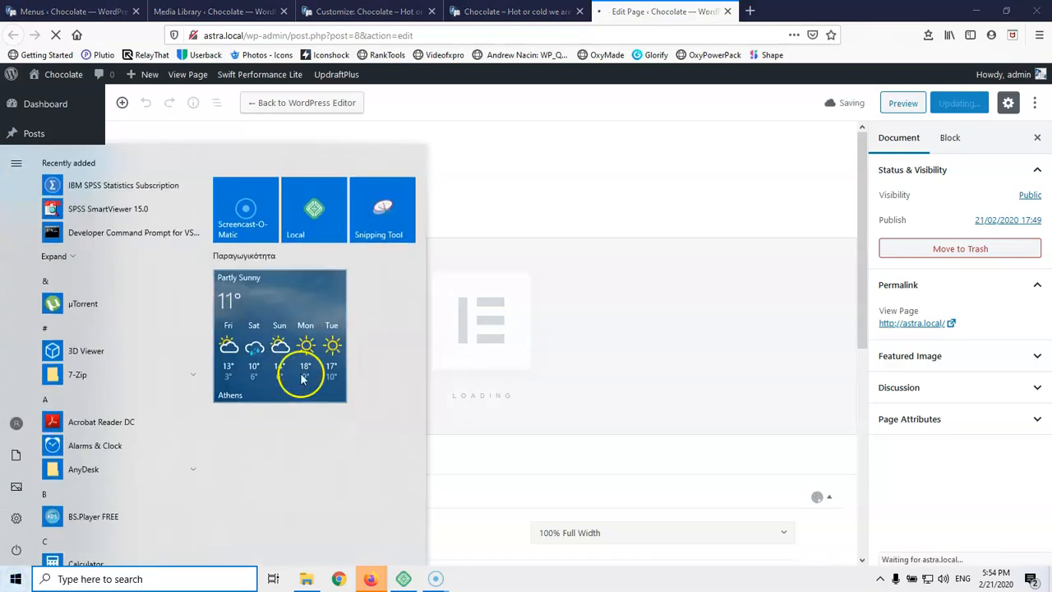
click(310, 578)
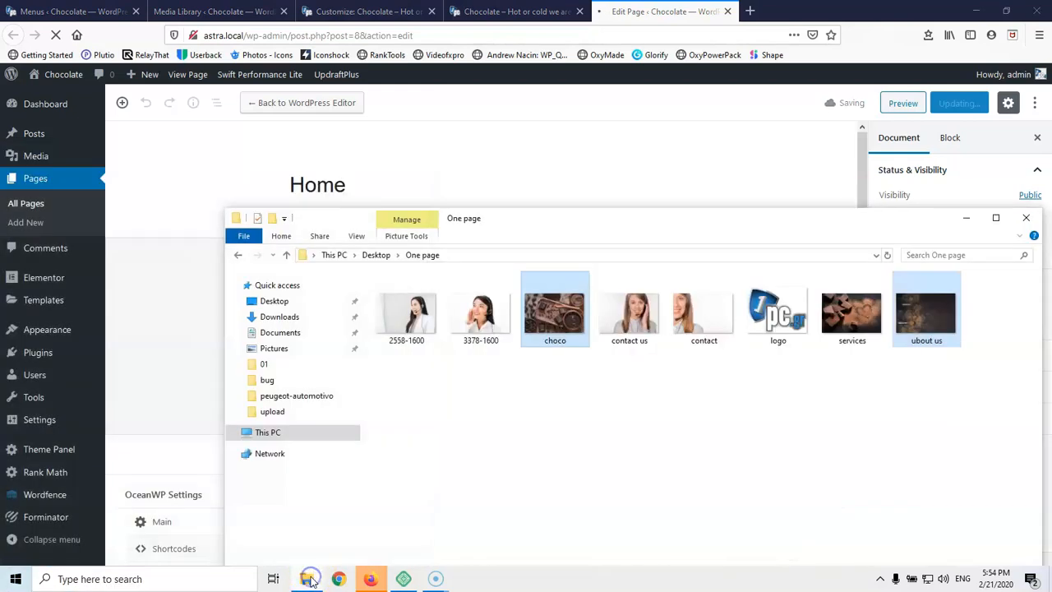
right_click(266, 433)
click(295, 424)
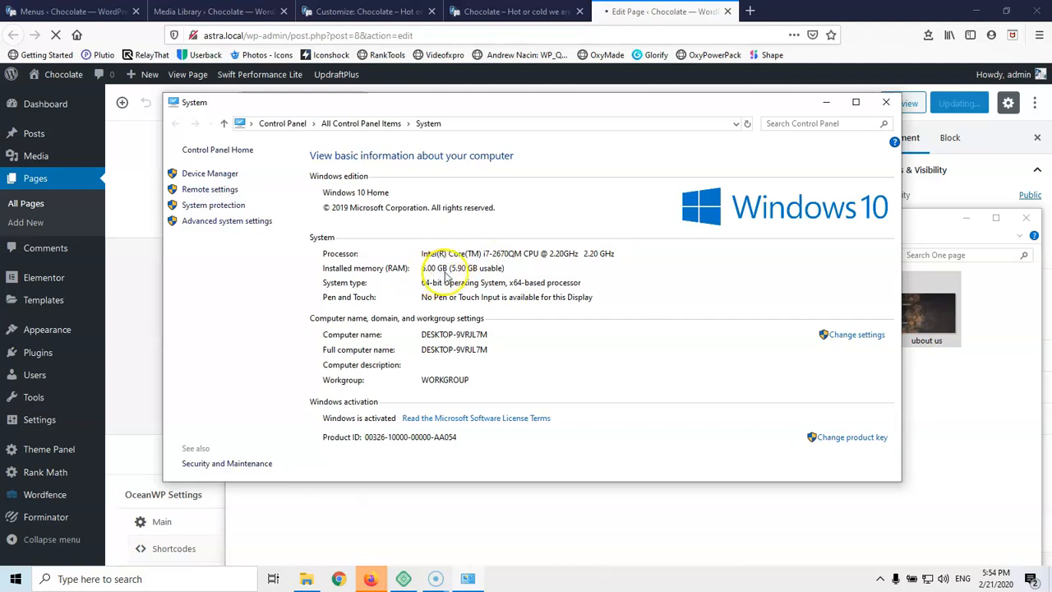
click(828, 103)
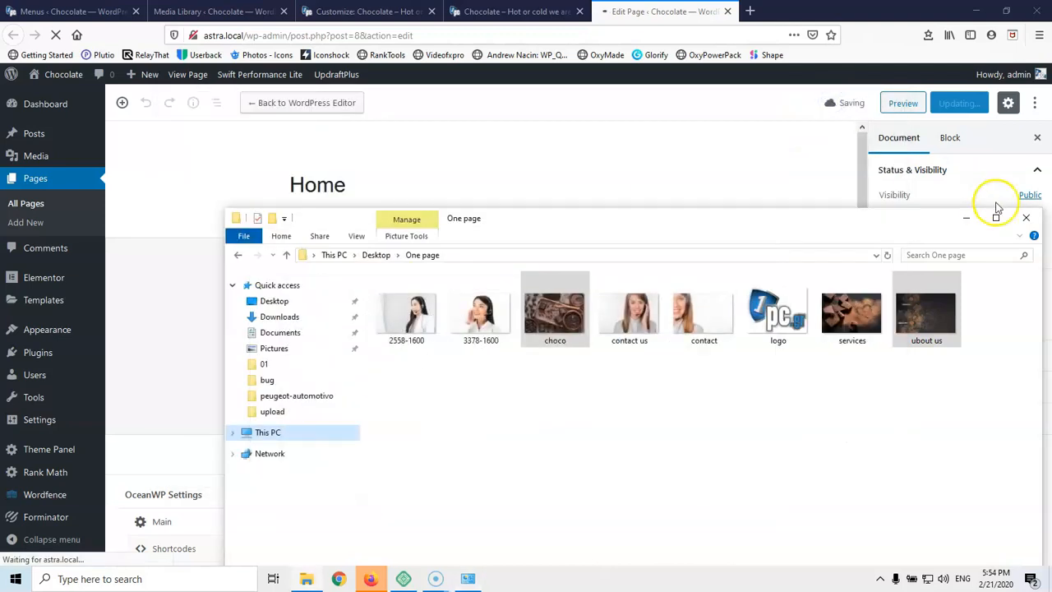
click(967, 218)
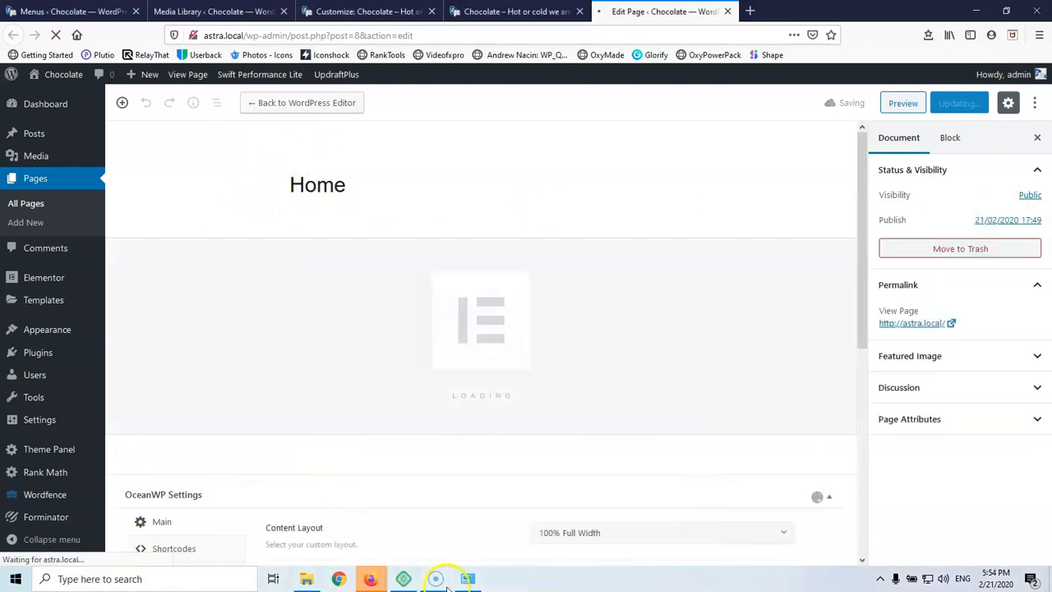
mouse_move(442, 582)
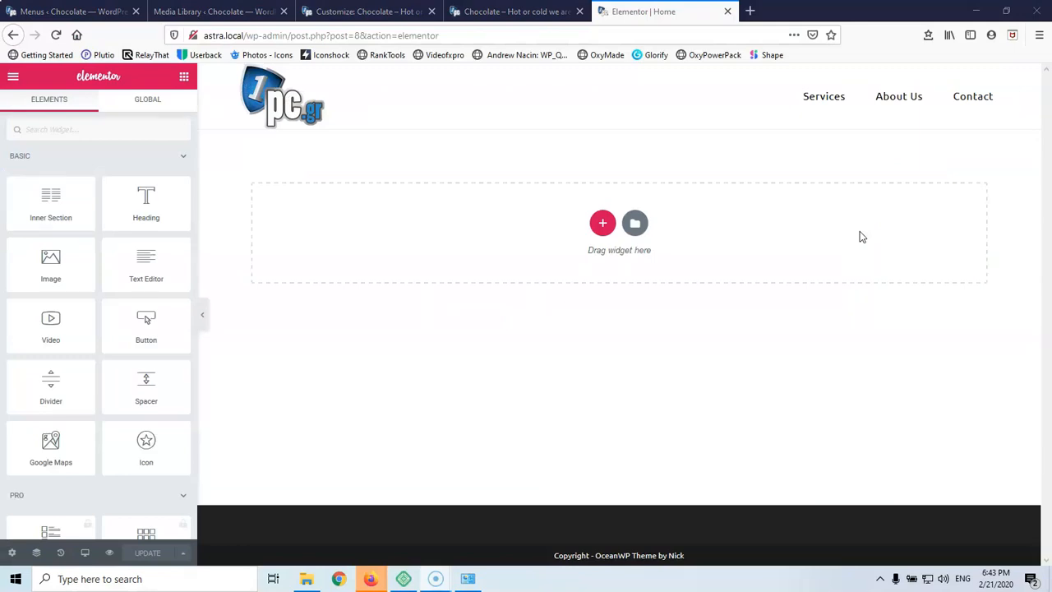
Add a single-column section below the pc.gr header, select it, and dismiss the right-click tip
click(602, 230)
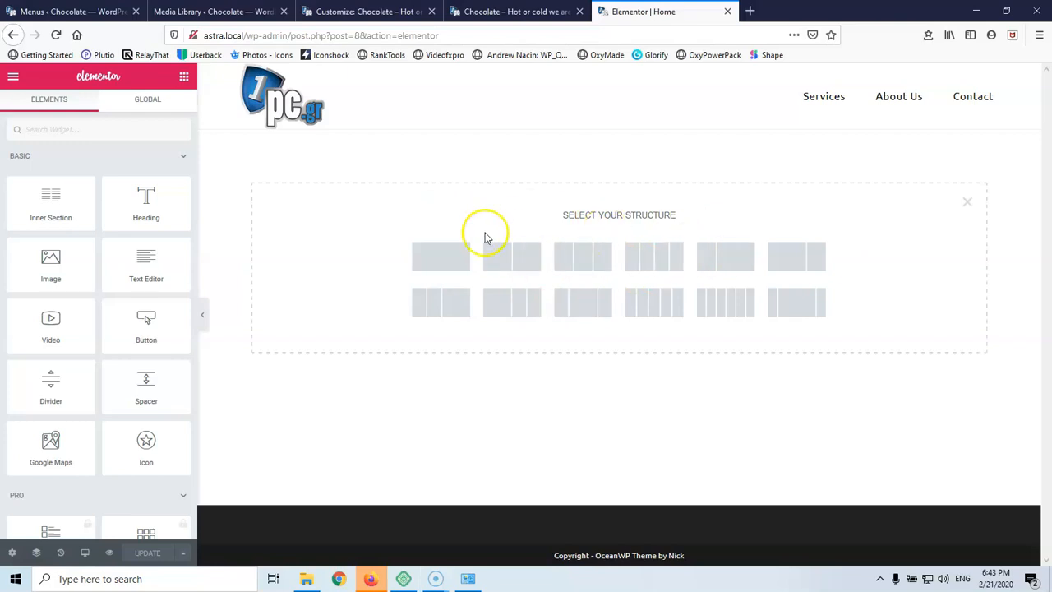
click(428, 266)
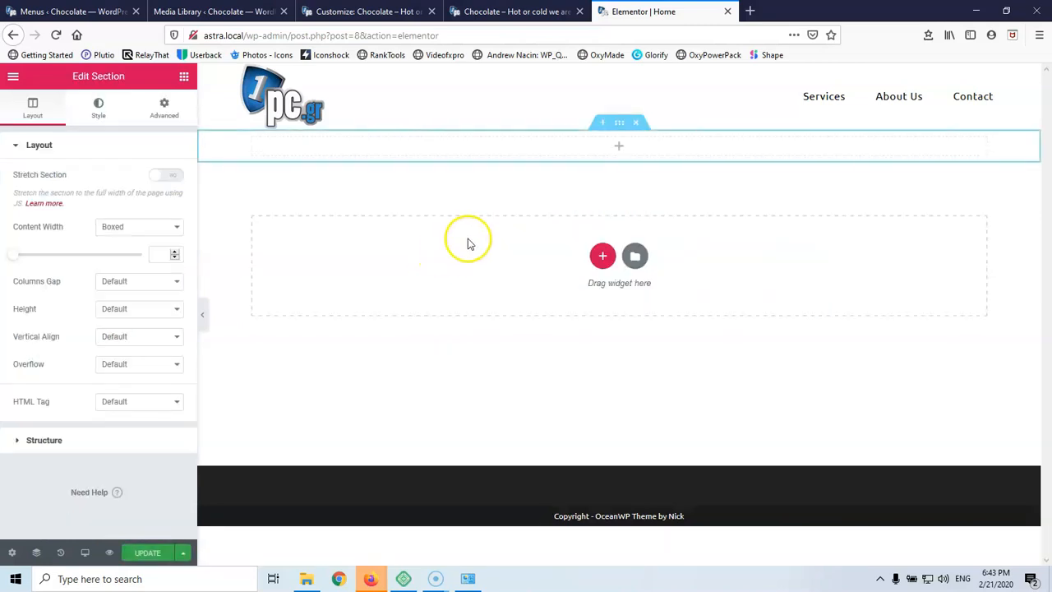
click(619, 126)
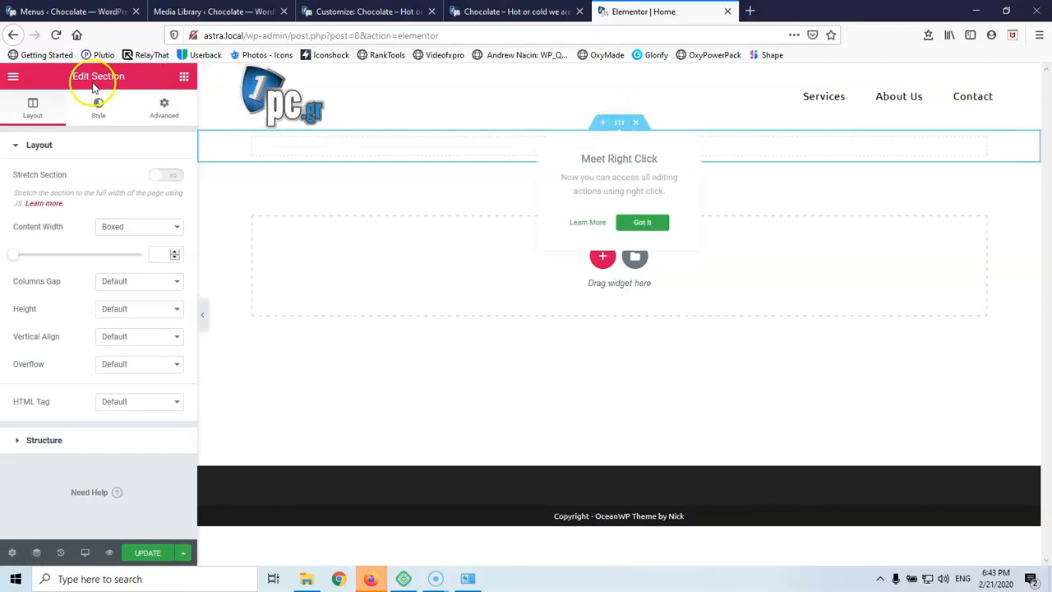
click(642, 224)
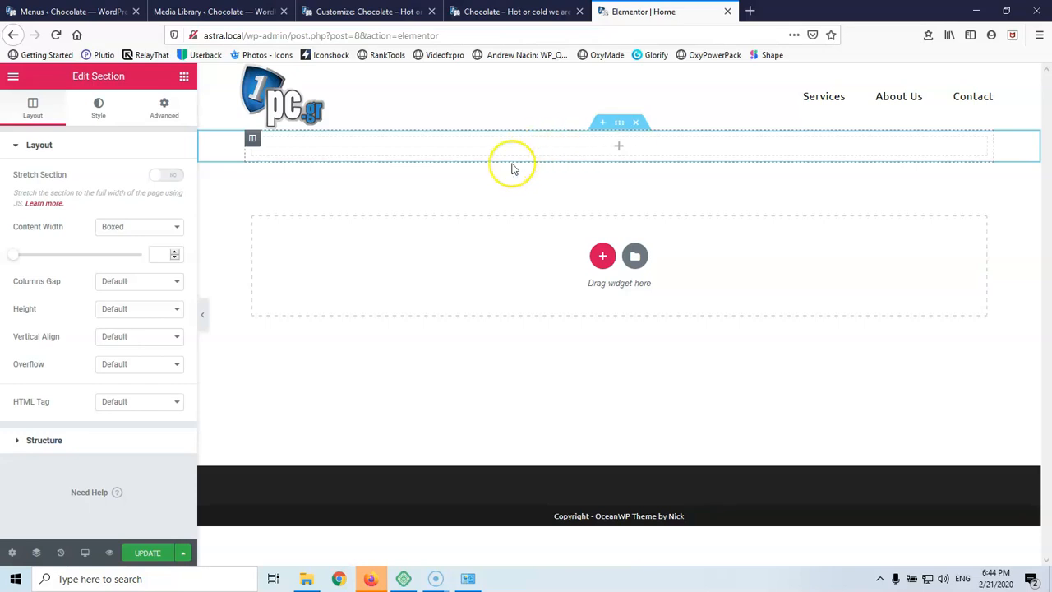
Open a new browser tab and load apple.com
click(750, 8)
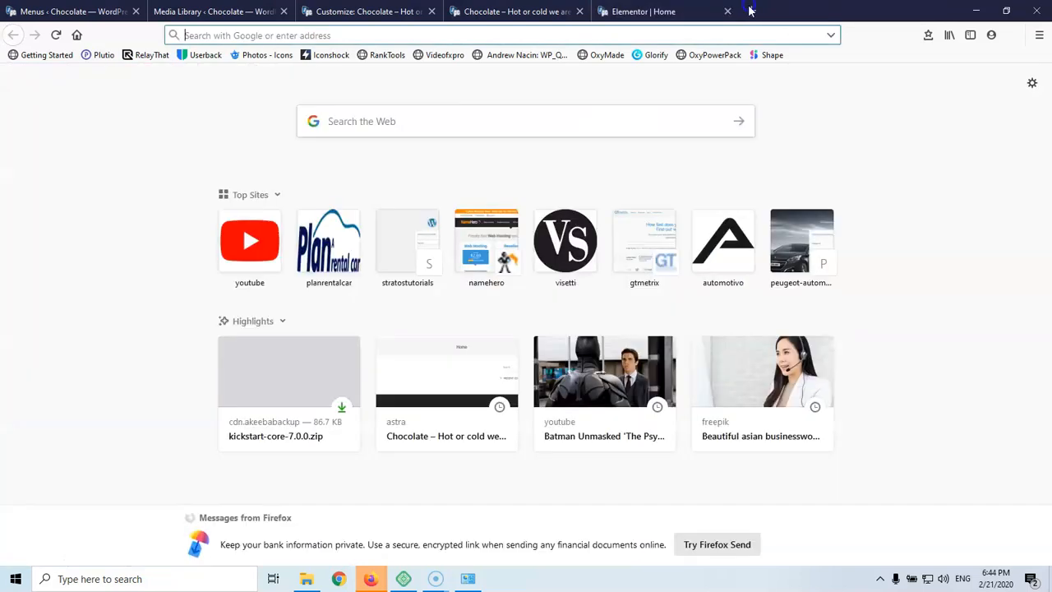
text(apl)
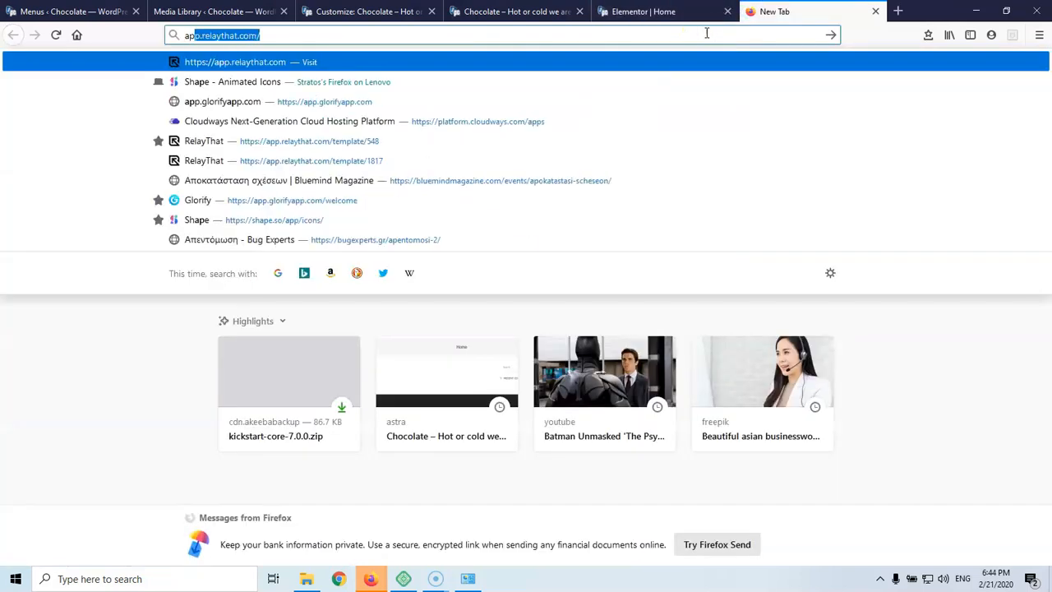
text(l)
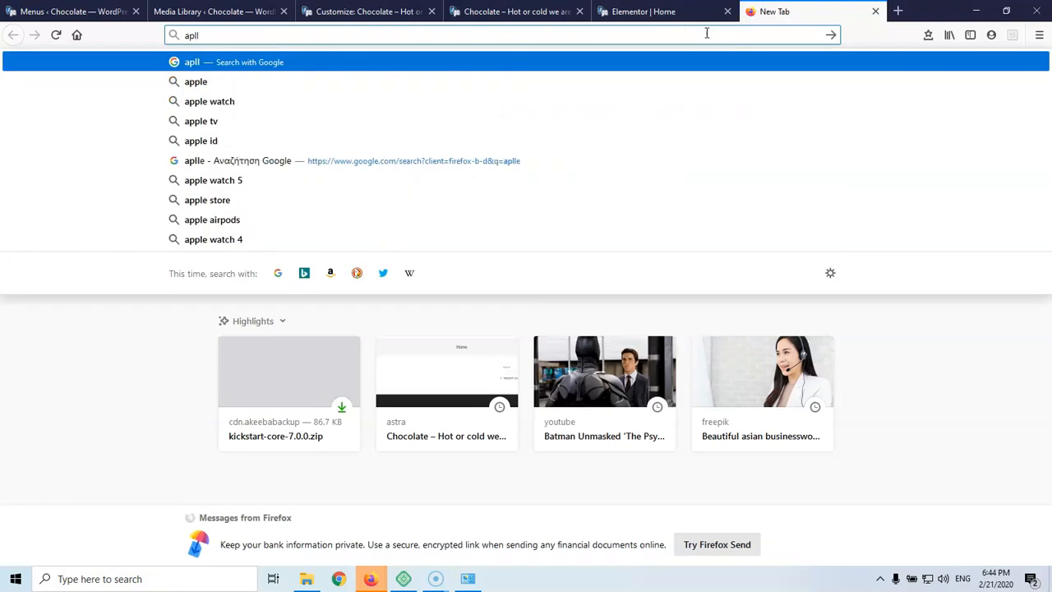
key(BackSpace)
key(BackSpace)
text(ple)
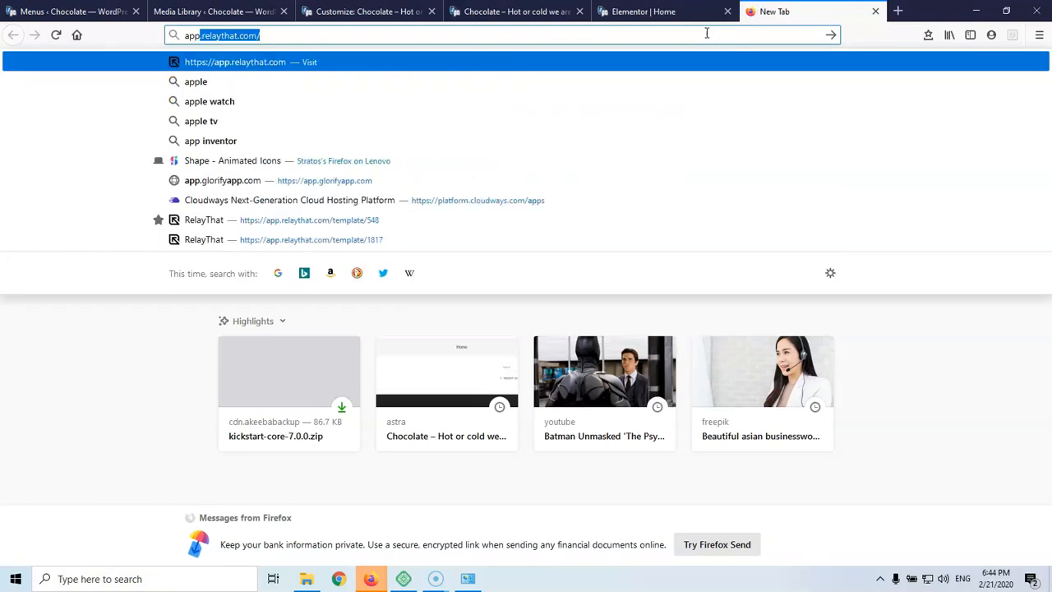
text(.com)
key(Return)
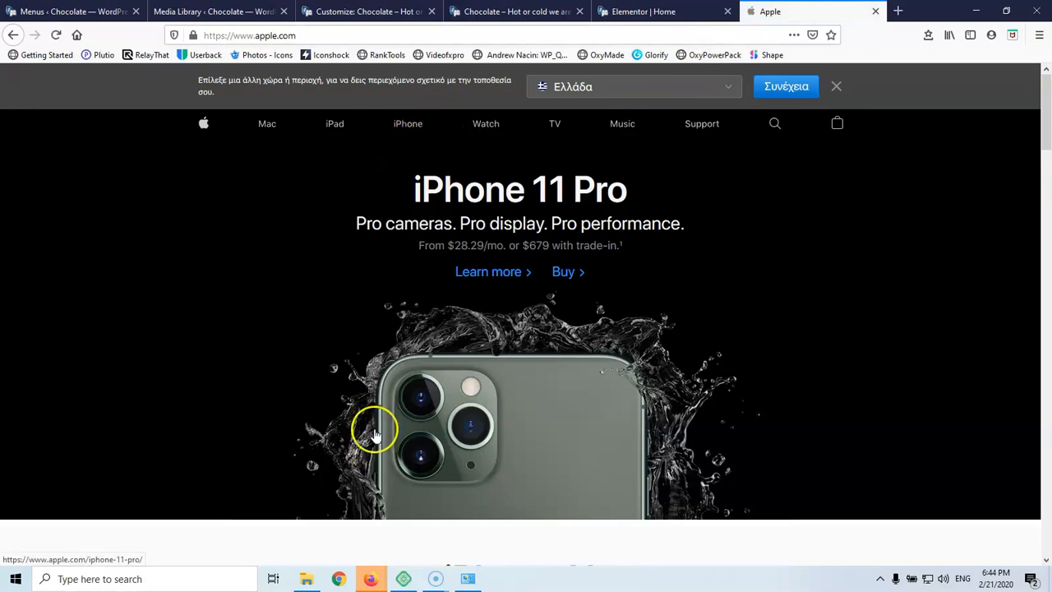
Scroll down through apple.com's iPhone, Watch and AirPods promotions as a layout reference
scroll(370, 424, down, 3)
scroll(353, 383, up, 3)
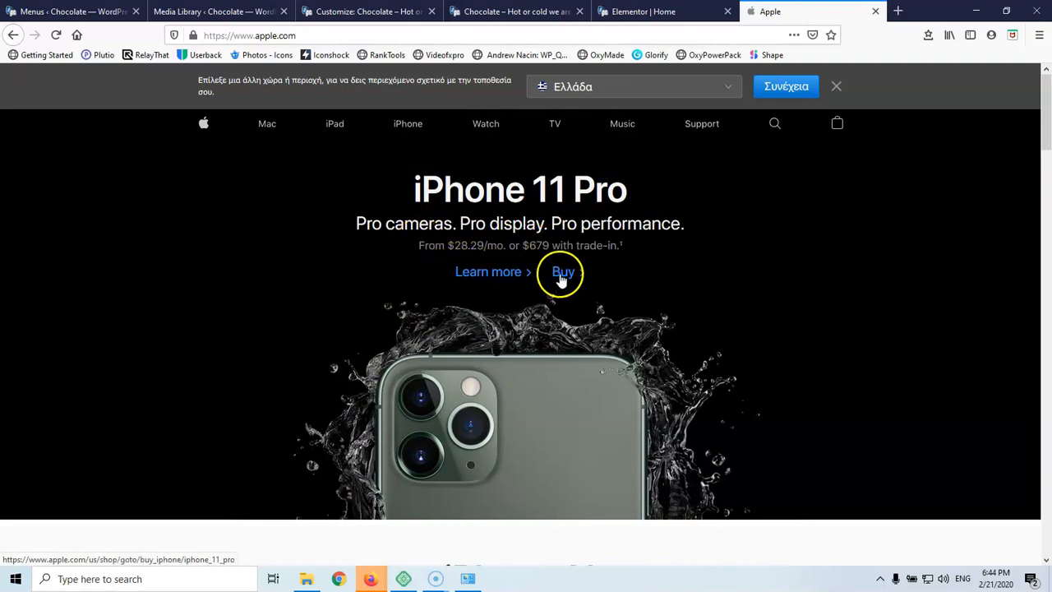
scroll(453, 263, down, 3)
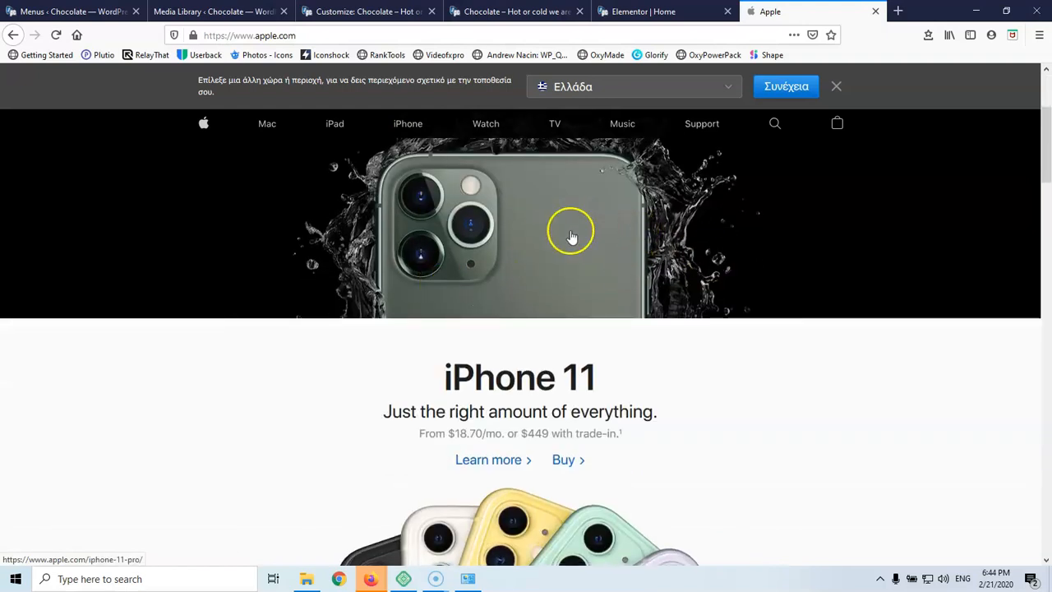
scroll(567, 235, up, 3)
scroll(756, 329, down, 5)
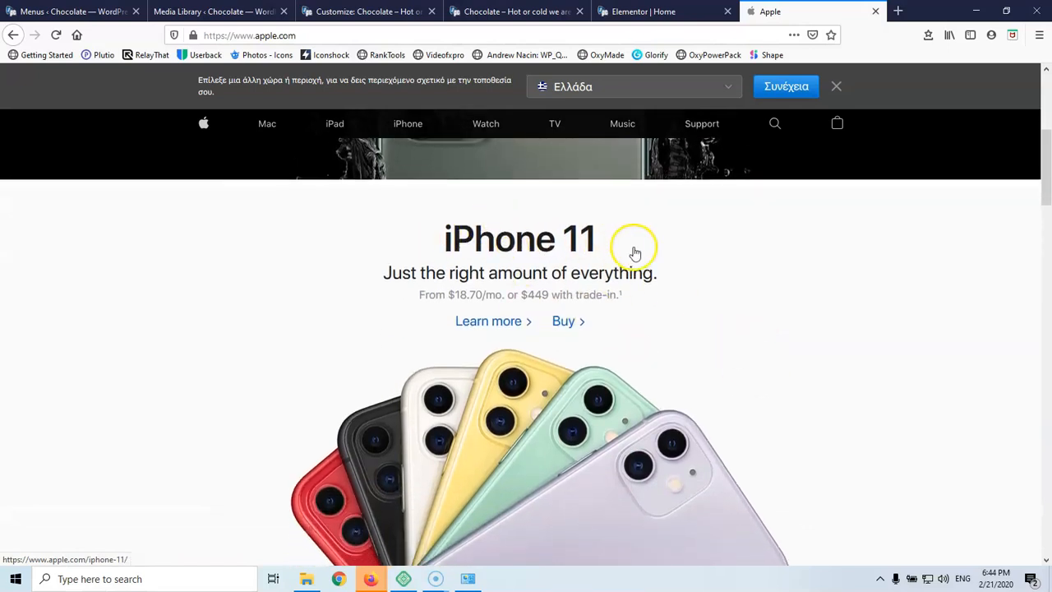
scroll(634, 247, down, 7)
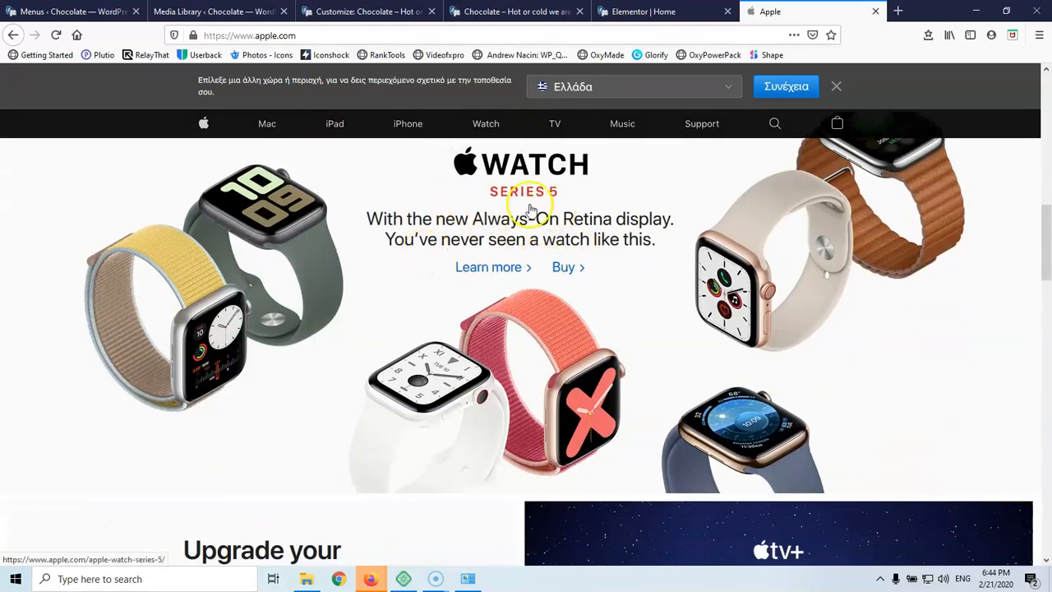
scroll(511, 212, down, 2)
scroll(512, 207, down, 3)
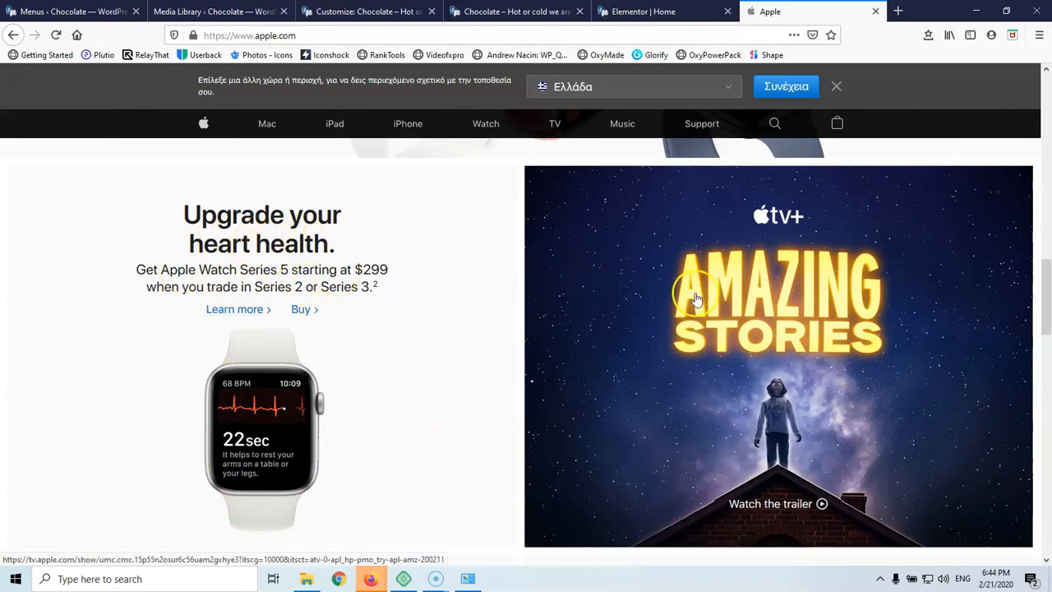
scroll(820, 317, down, 2)
scroll(821, 316, down, 2)
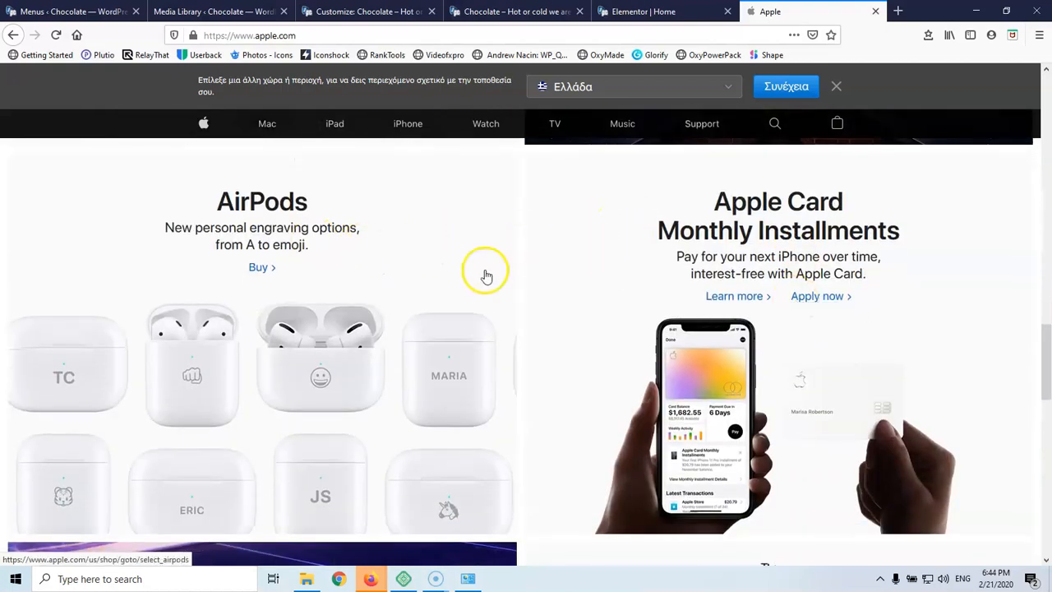
scroll(485, 276, down, 6)
scroll(485, 275, up, 5)
scroll(484, 276, up, 10)
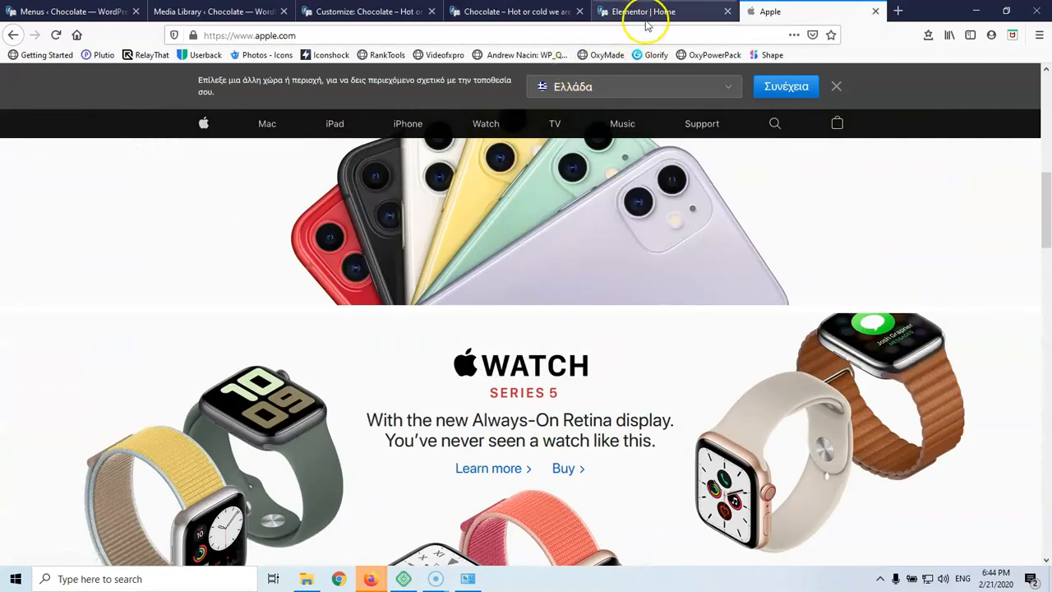
In the section's Style > Background, insert choco.jpg as a Classic image positioned Center Center
click(653, 10)
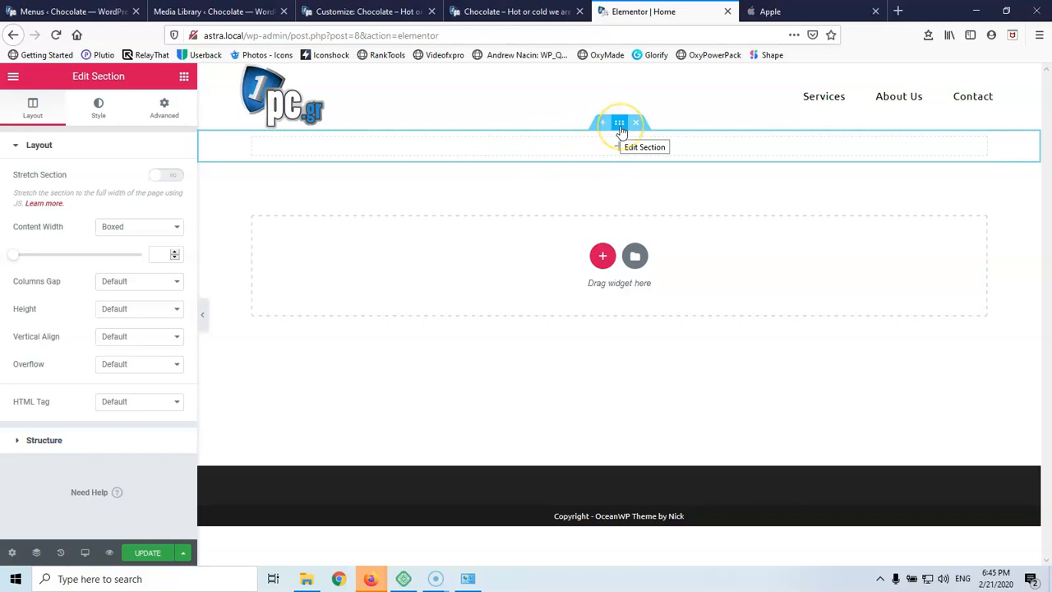
click(98, 112)
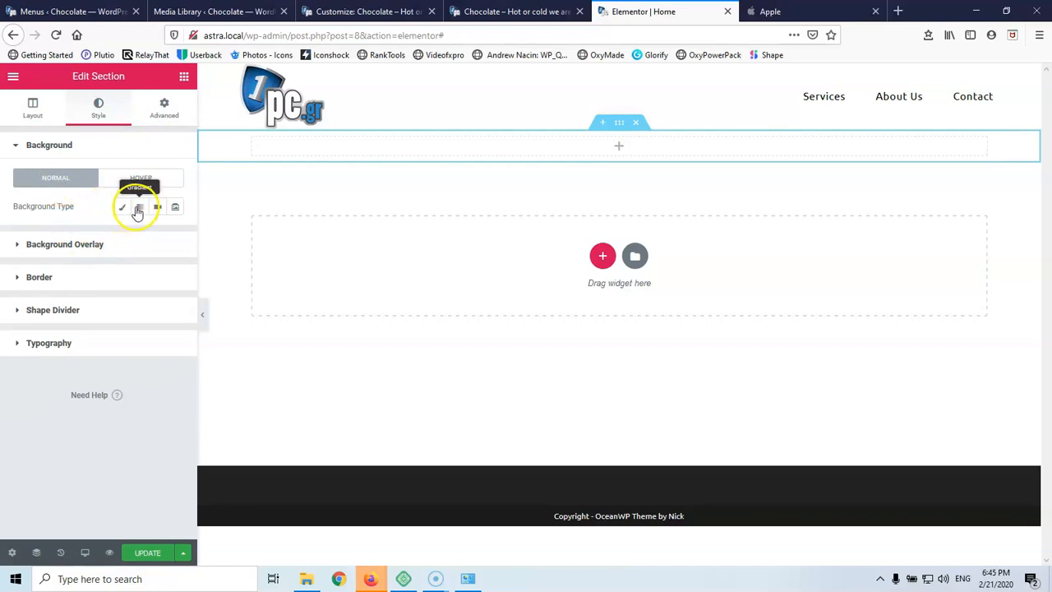
click(124, 209)
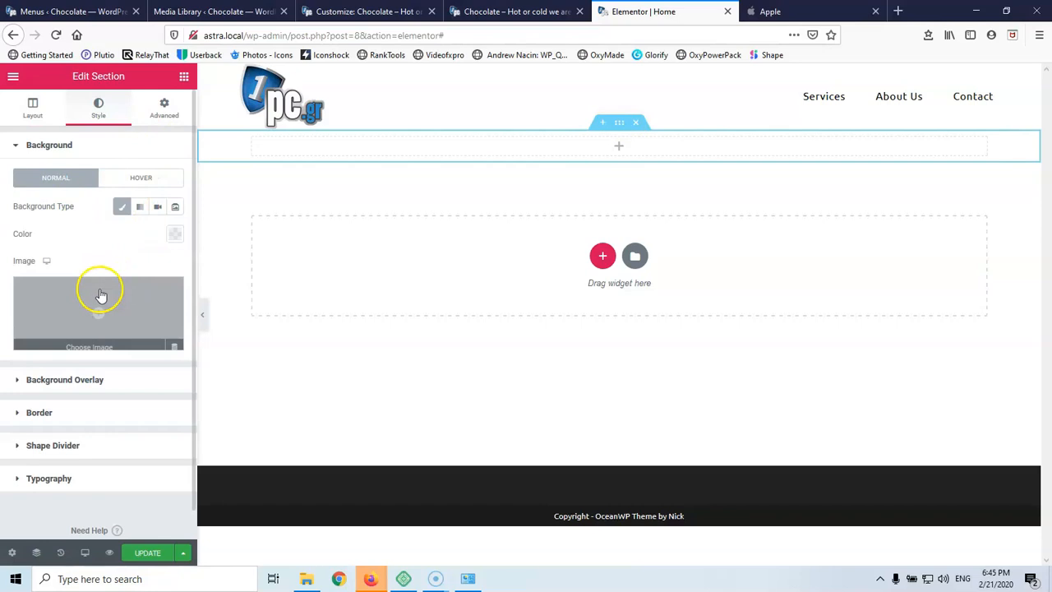
click(102, 308)
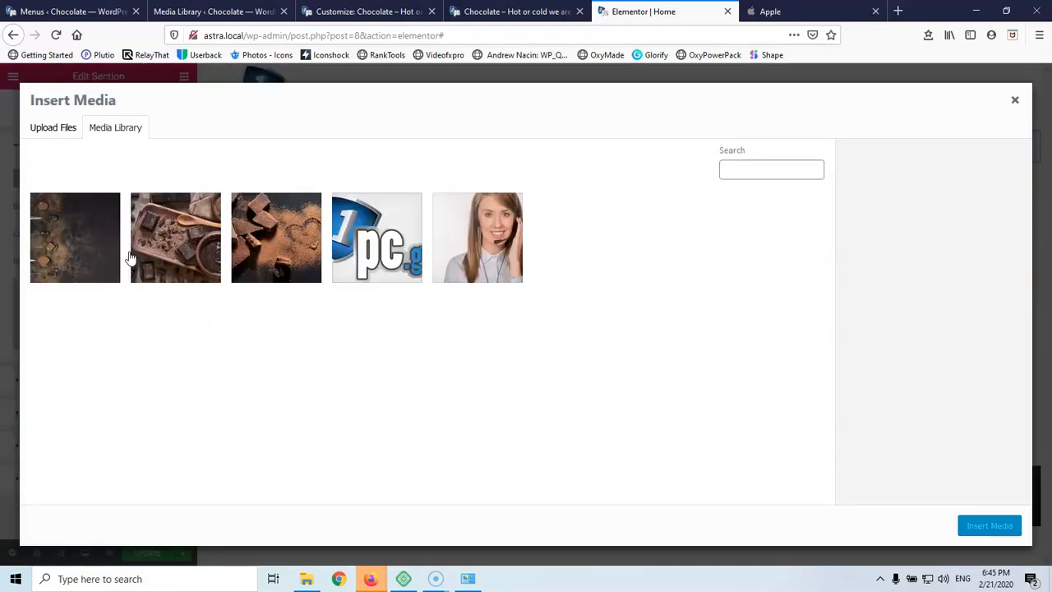
click(162, 244)
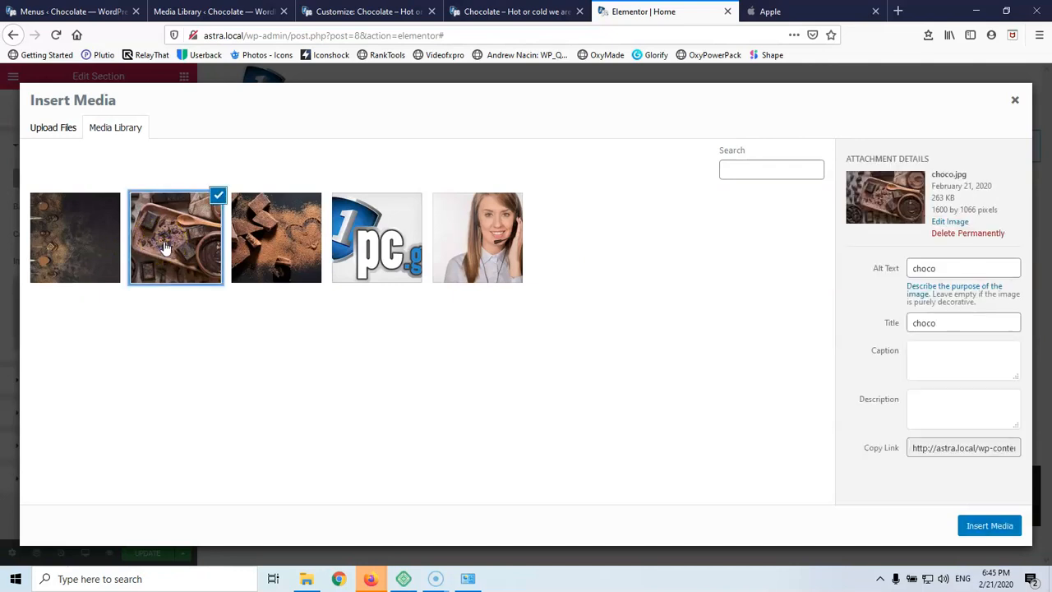
click(982, 528)
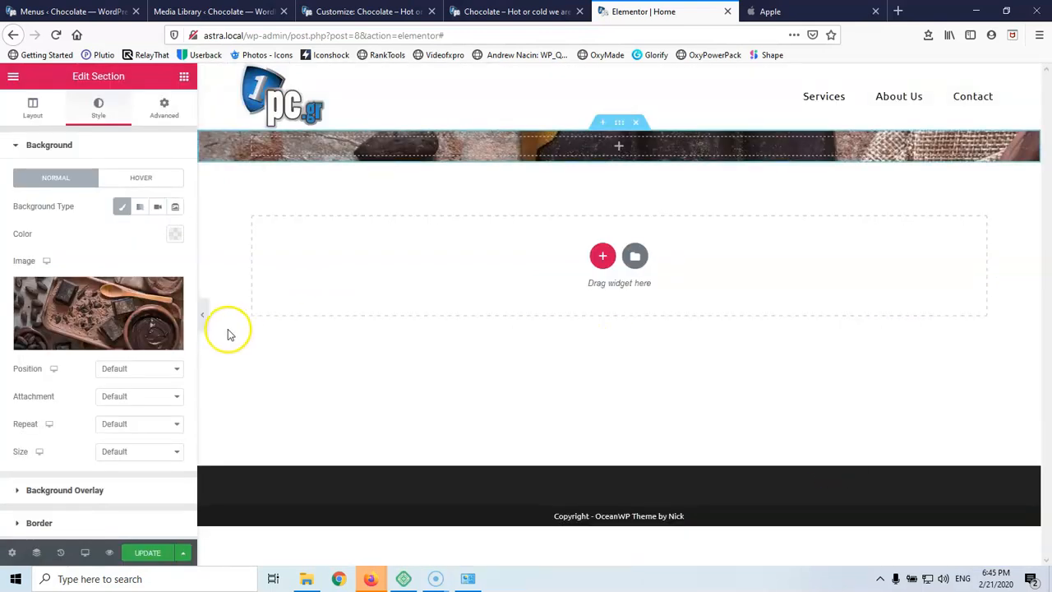
click(151, 369)
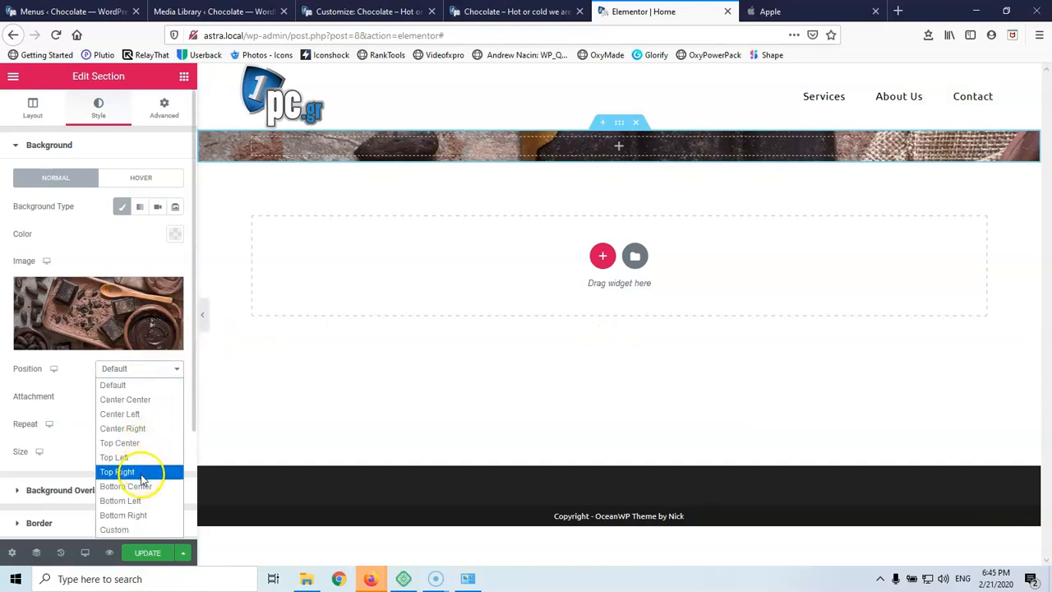
click(125, 399)
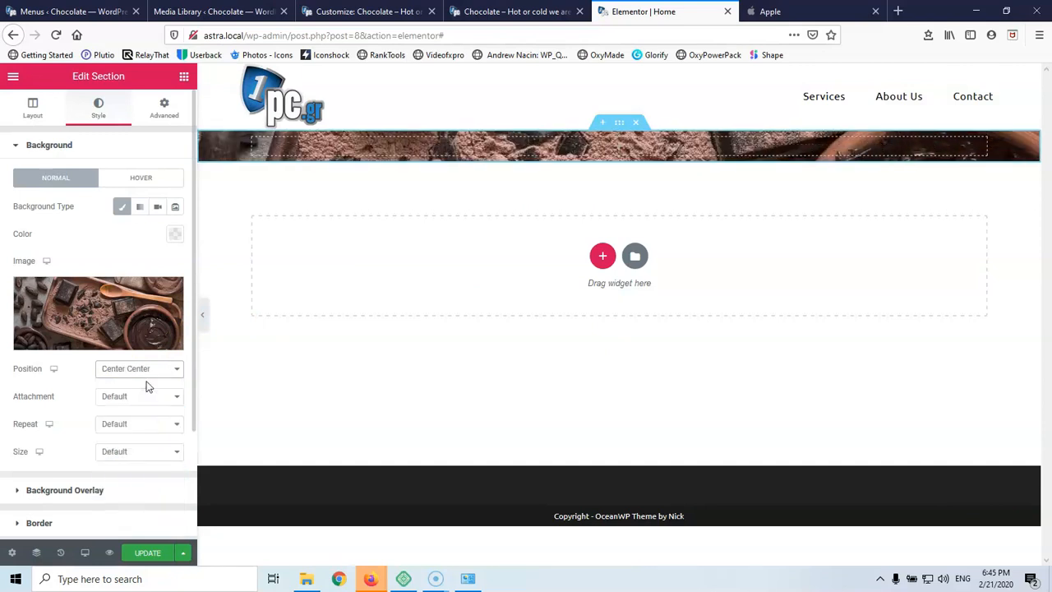
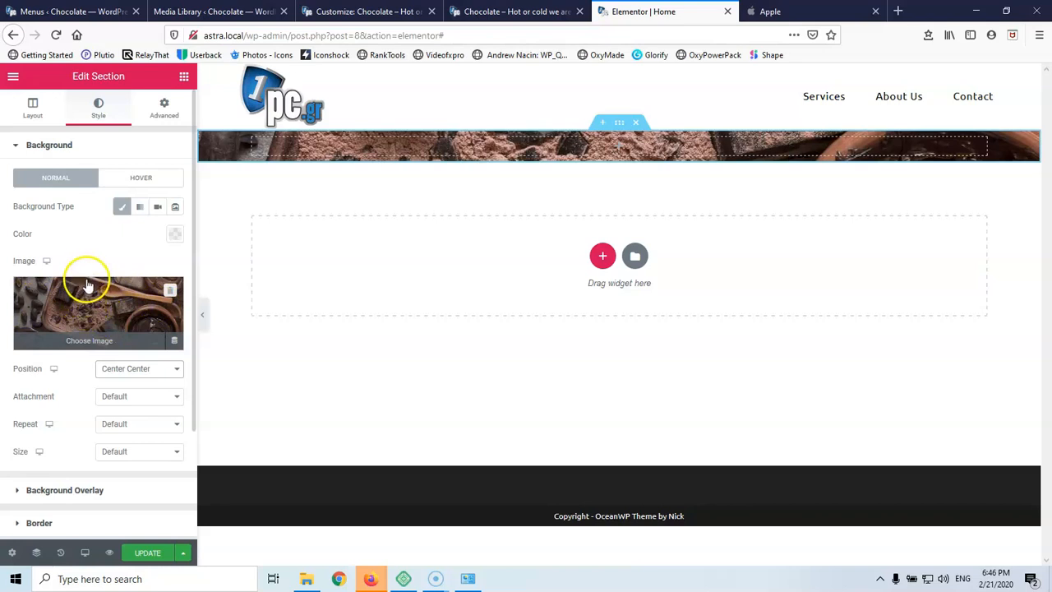
Set the hero background image to No-repeat and Cover size, leaving attachment at Default
click(121, 399)
click(79, 396)
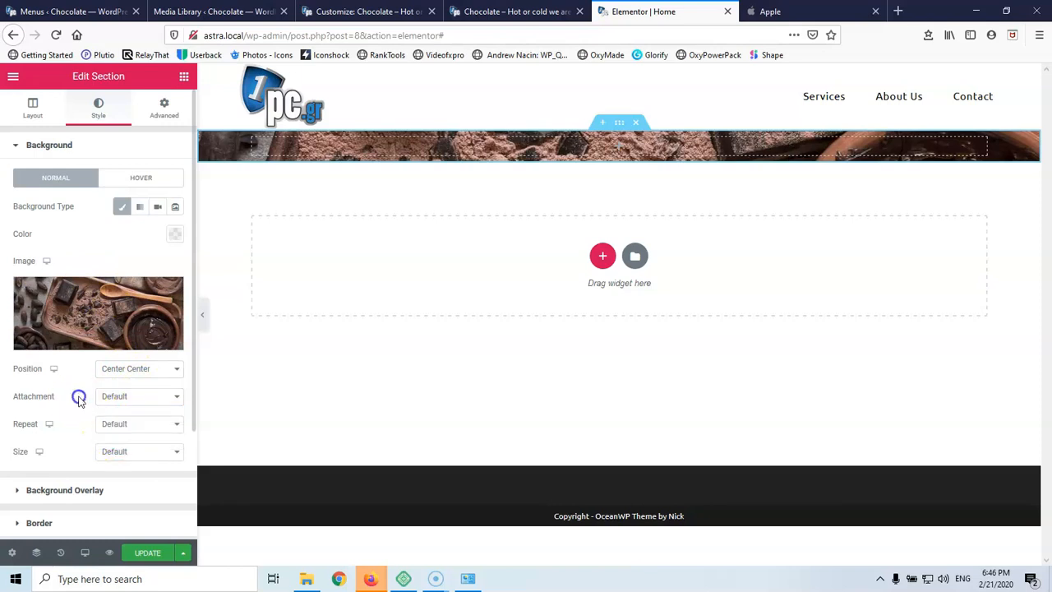
click(138, 427)
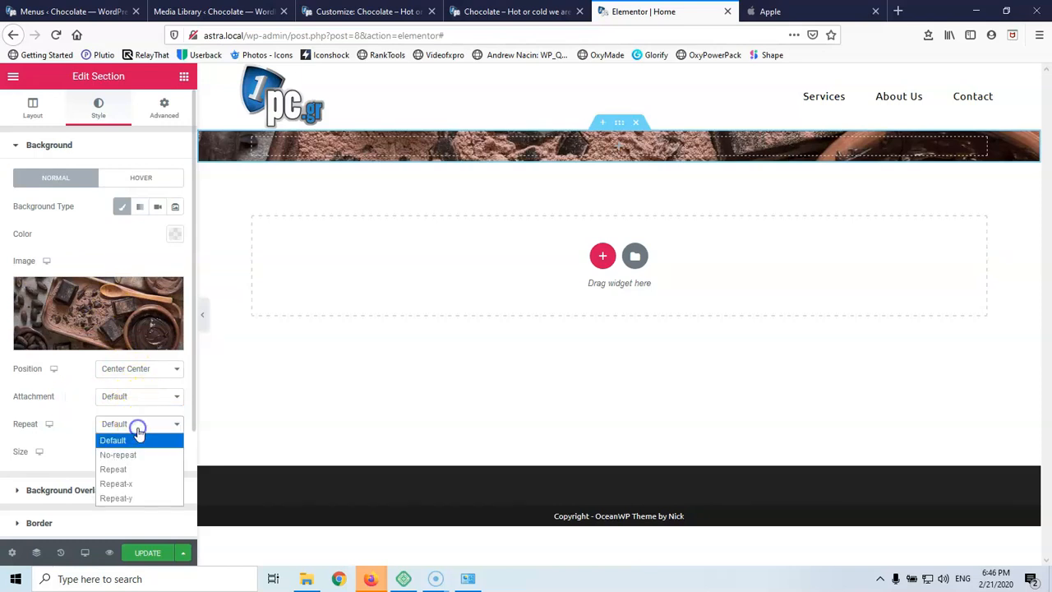
click(135, 454)
click(129, 451)
click(135, 499)
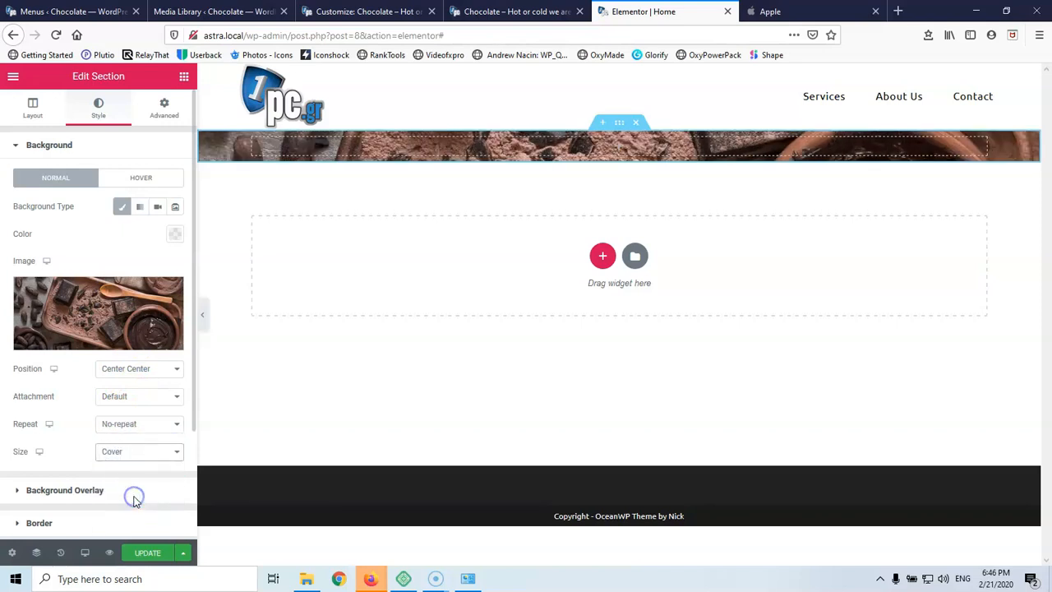
Drag a Heading widget into the chocolate hero and replace its placeholder with Choco
click(184, 78)
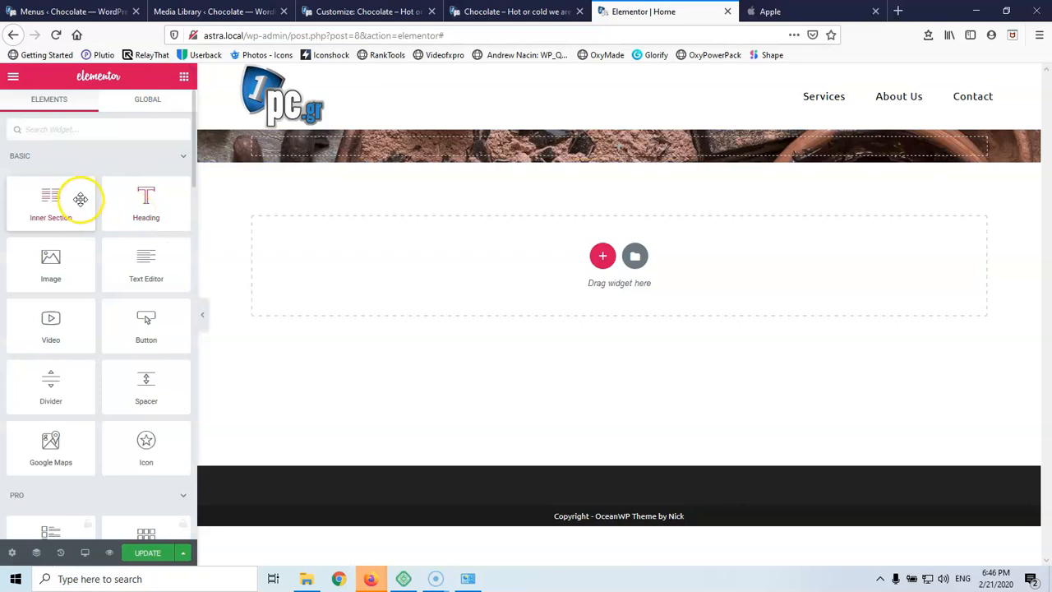
drag(138, 206, 600, 152)
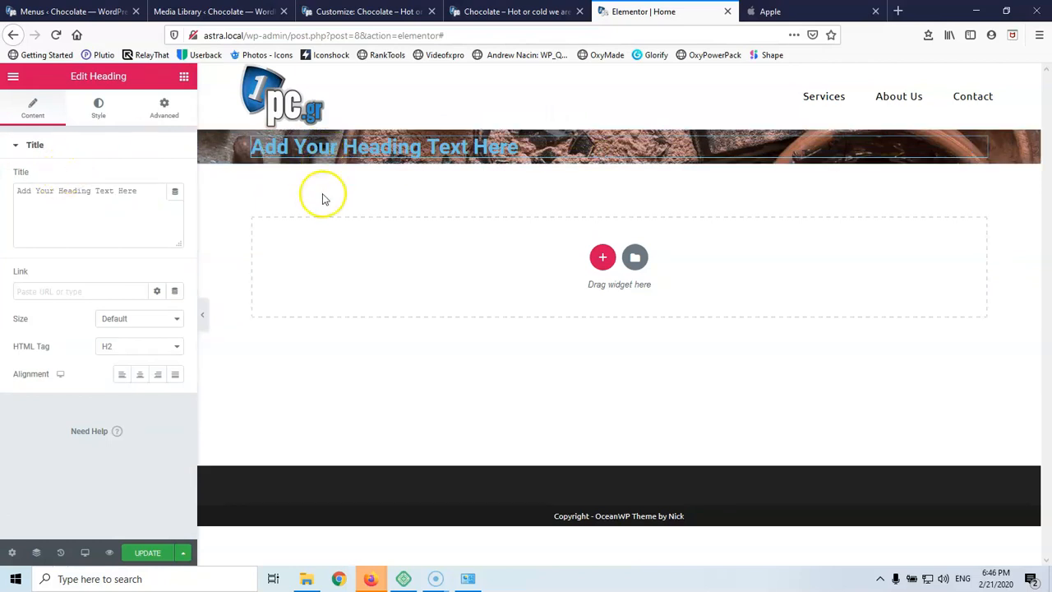
click(148, 198)
key(ctrl+a)
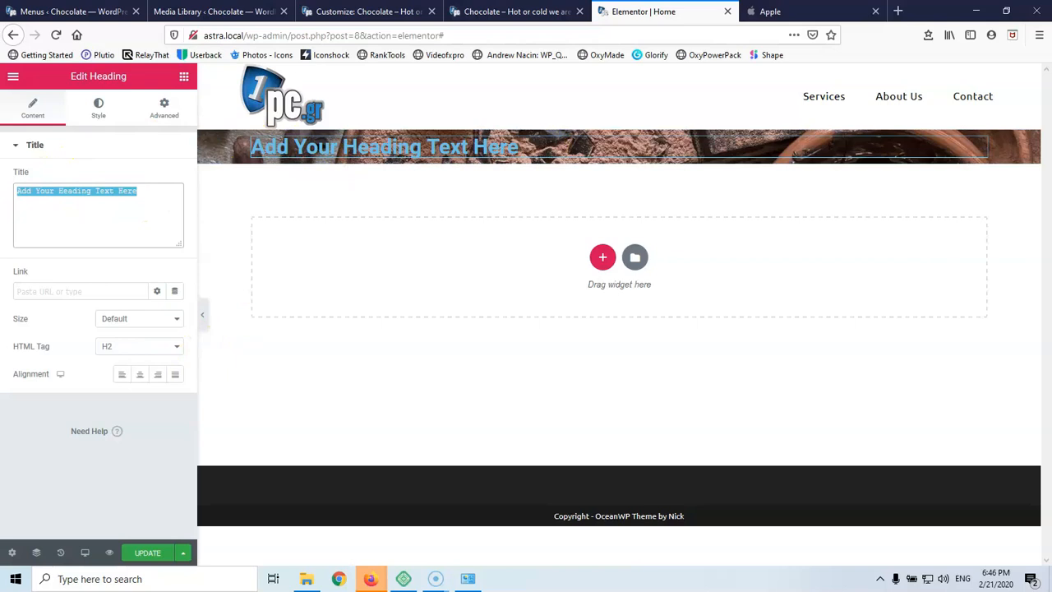
text(Choco)
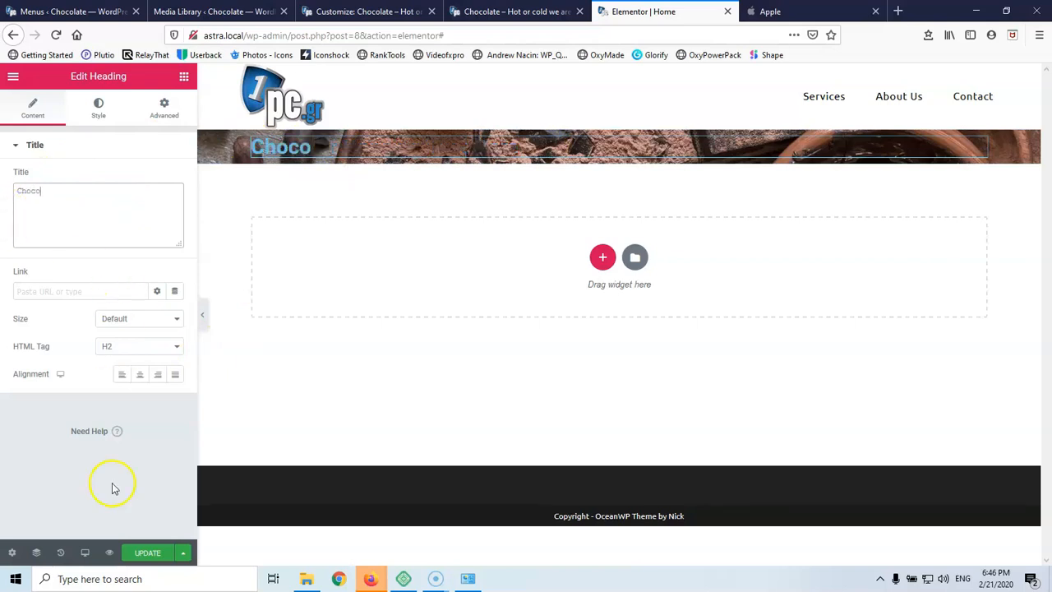
In Elementor Settings, tick Disable Default Colors and Disable Default Fonts and save the changes
click(378, 10)
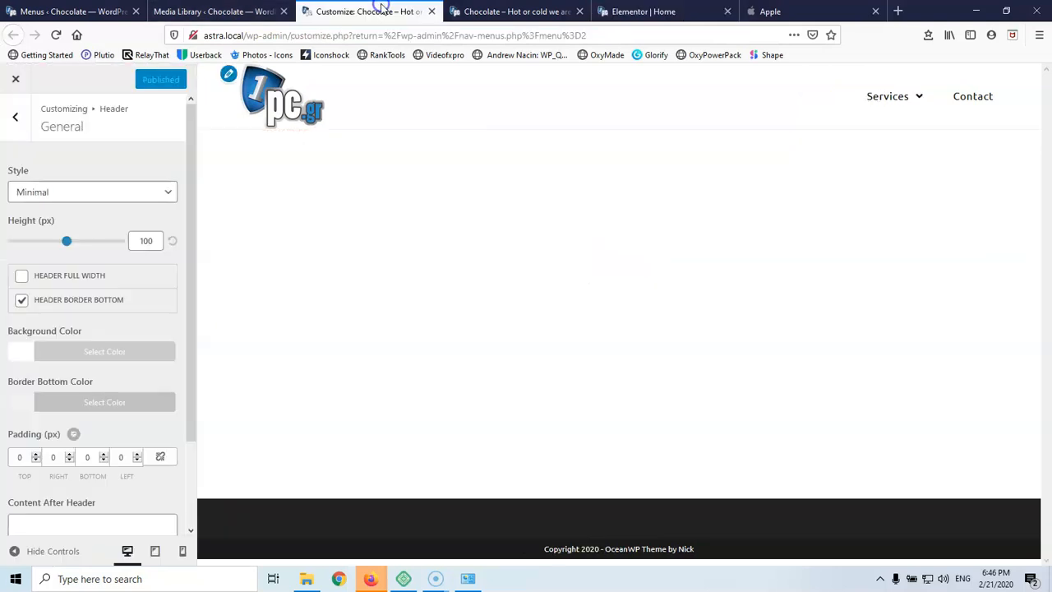
click(181, 10)
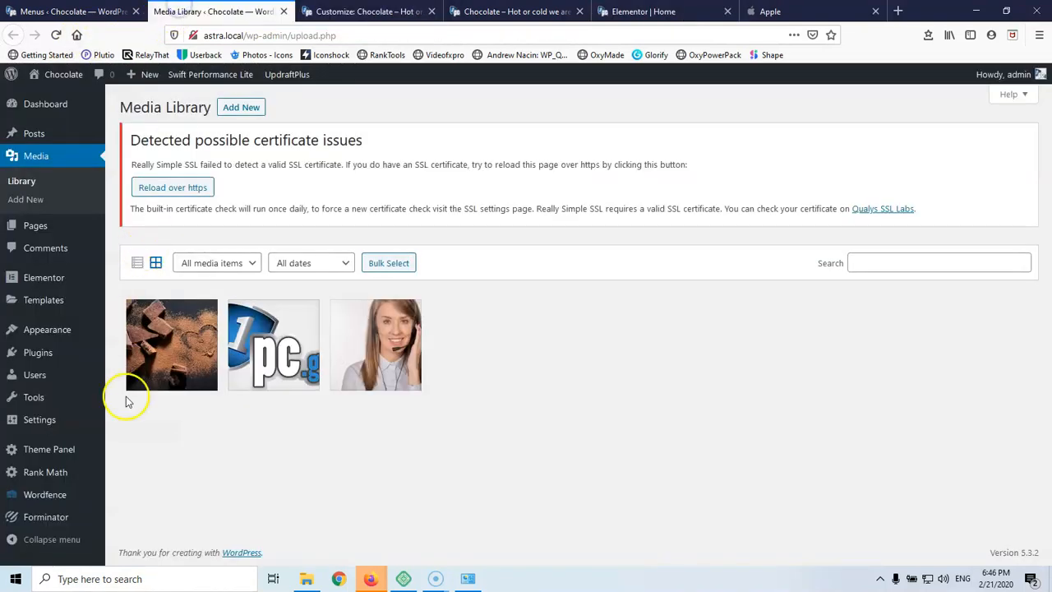
mouse_move(52, 272)
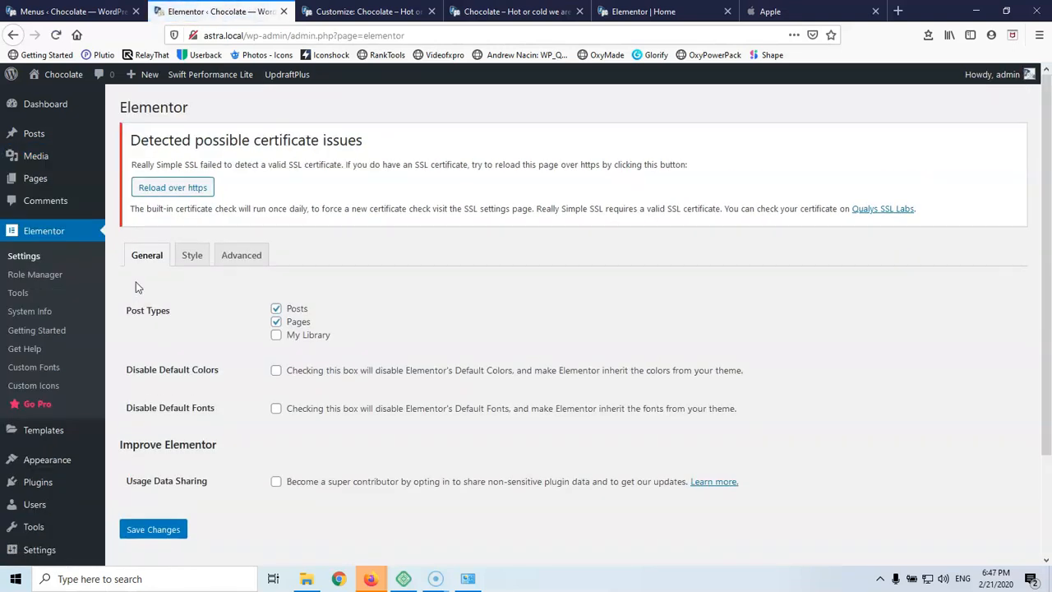
click(276, 371)
click(276, 409)
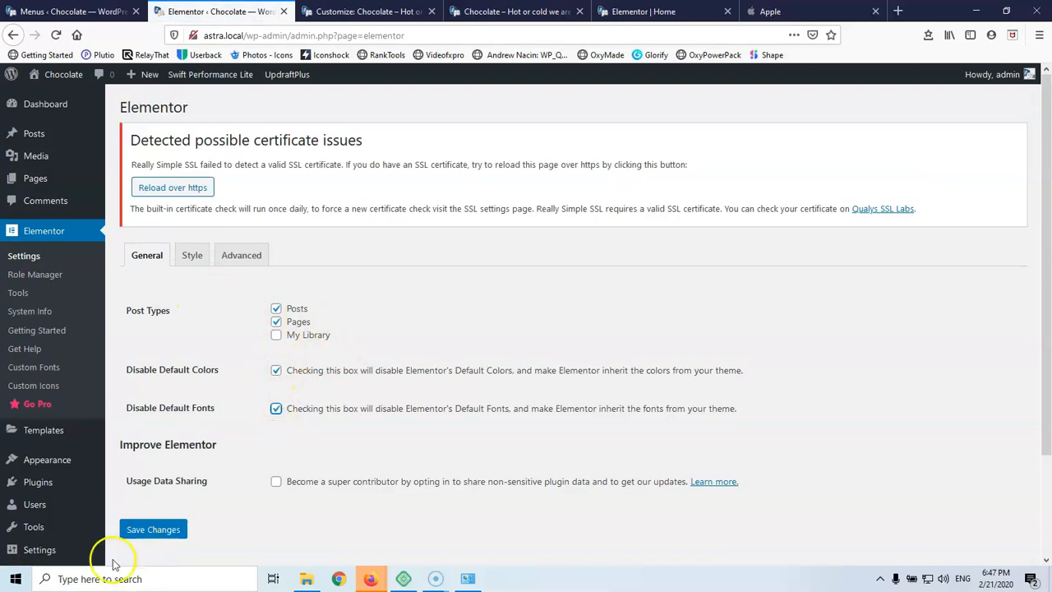
click(163, 531)
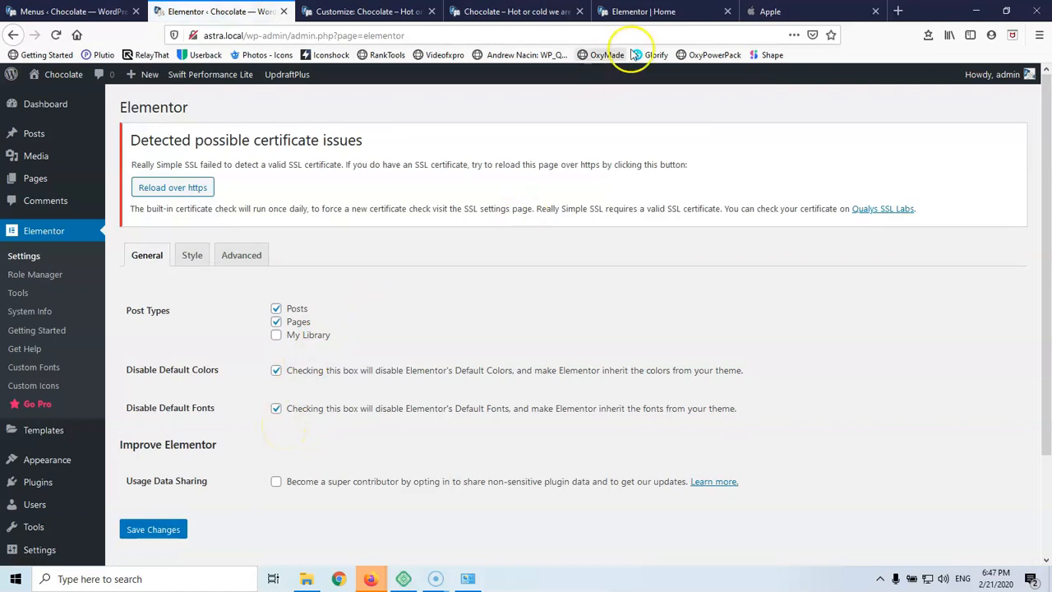
click(671, 13)
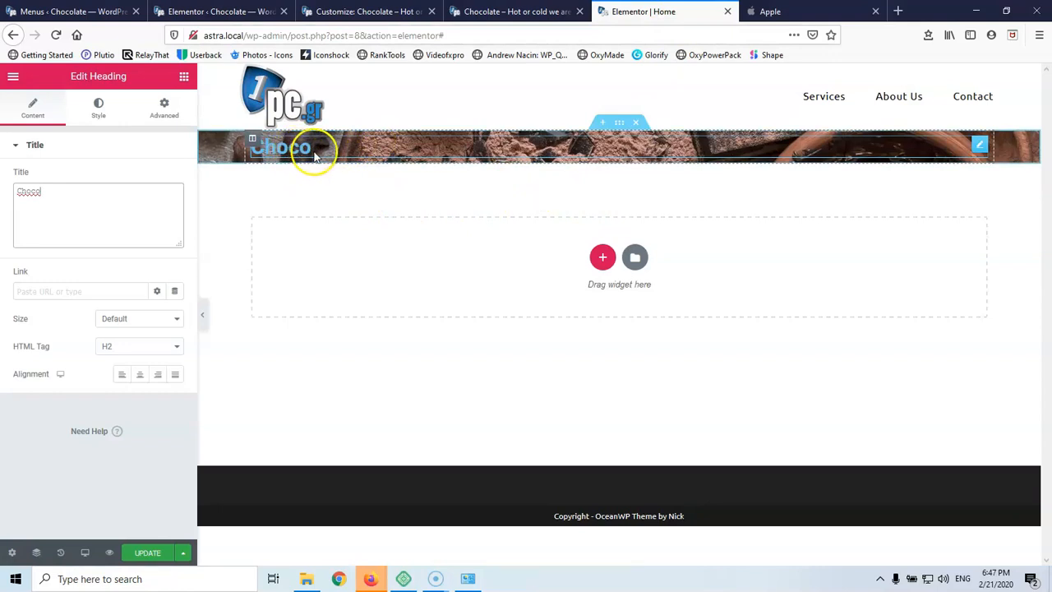
Reload the Elementor Home page editor so the new settings take effect
text(l)
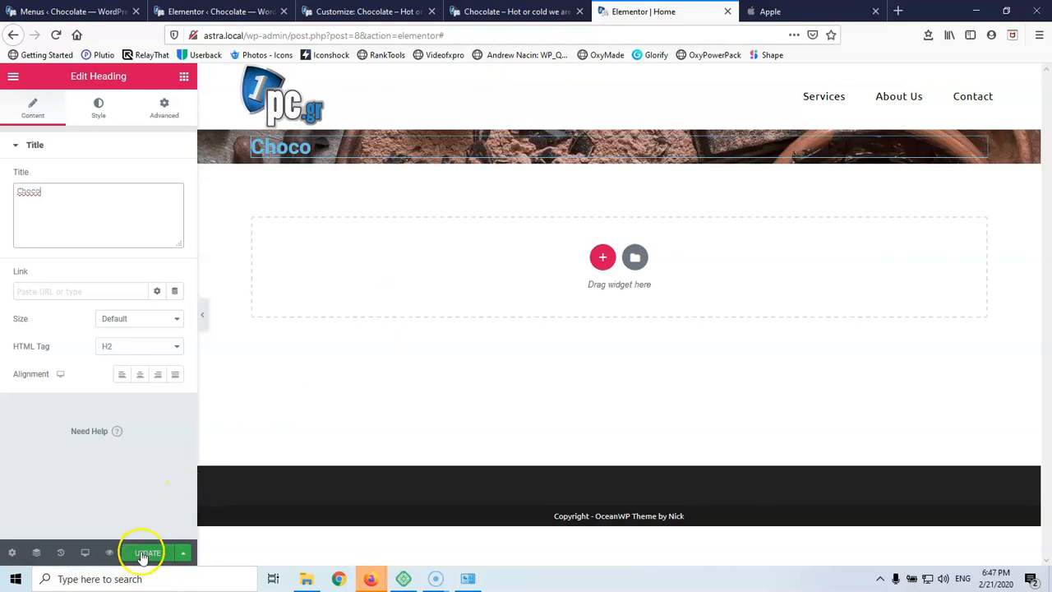
click(57, 37)
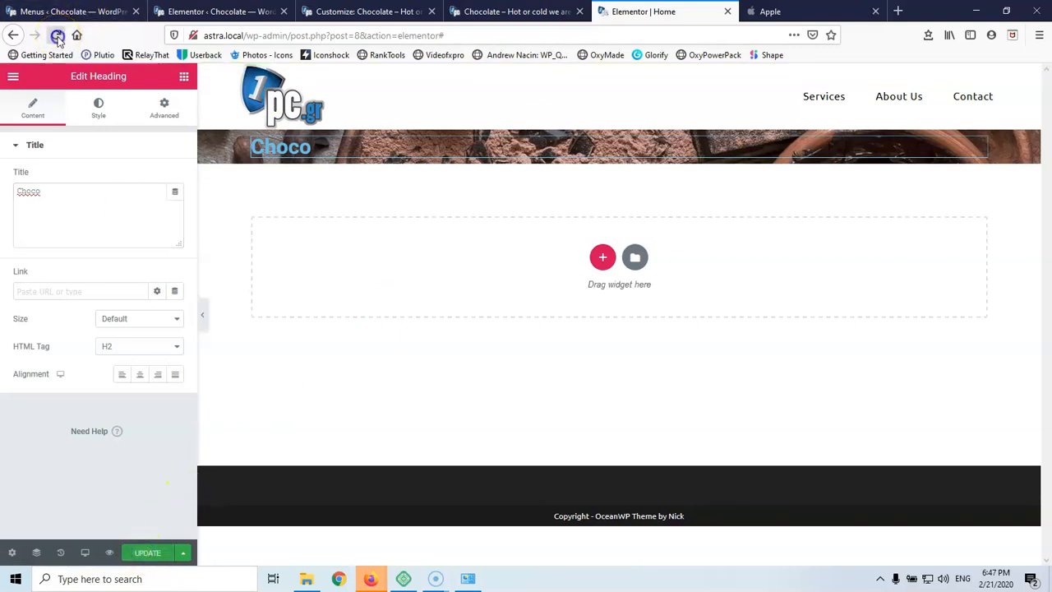
click(669, 278)
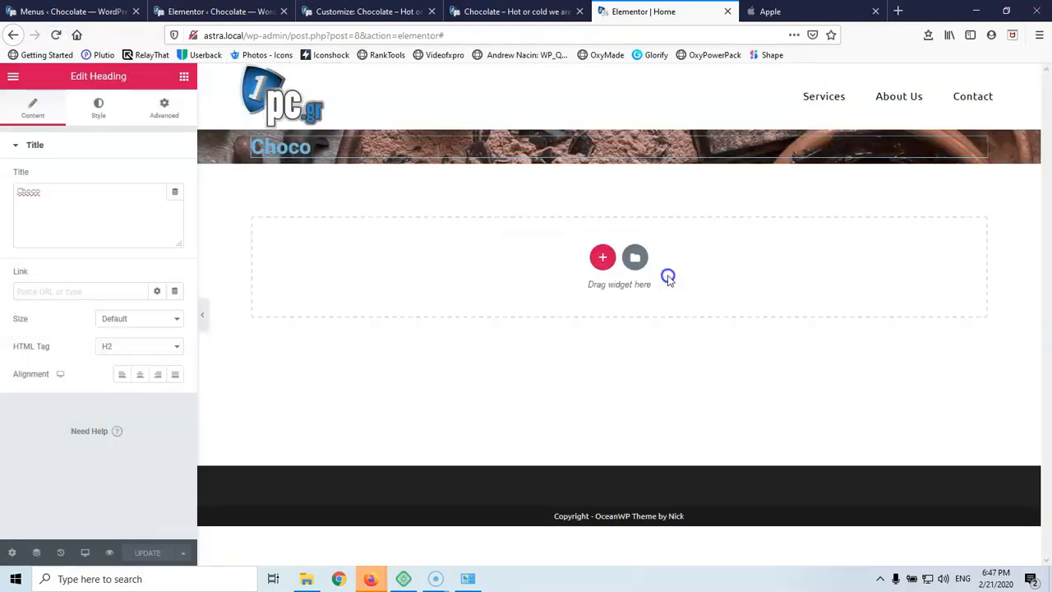
click(56, 35)
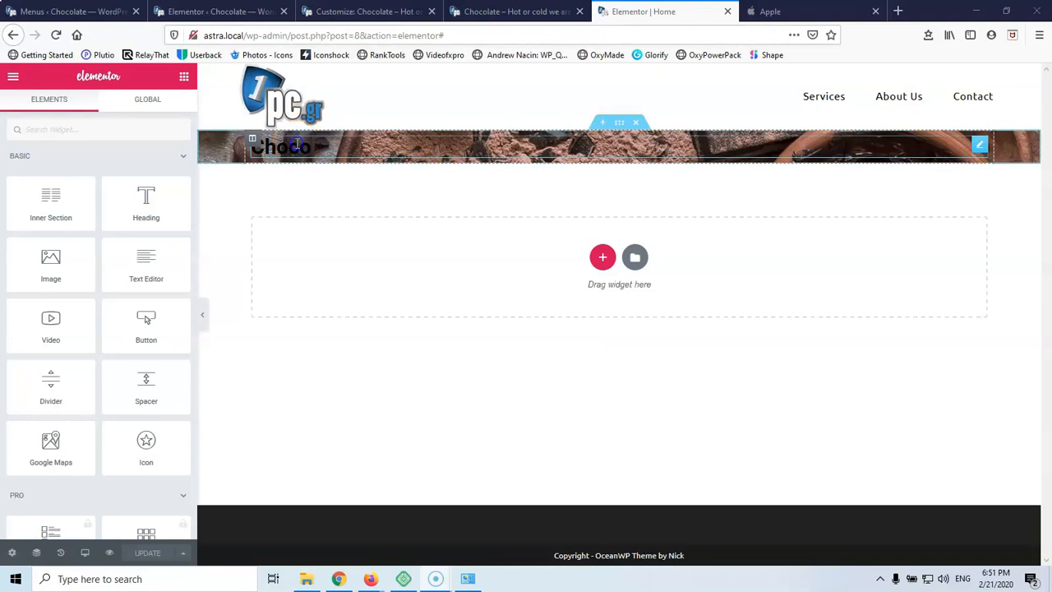
Delete the Choco heading and drag a fresh Heading widget into the hero
click(296, 144)
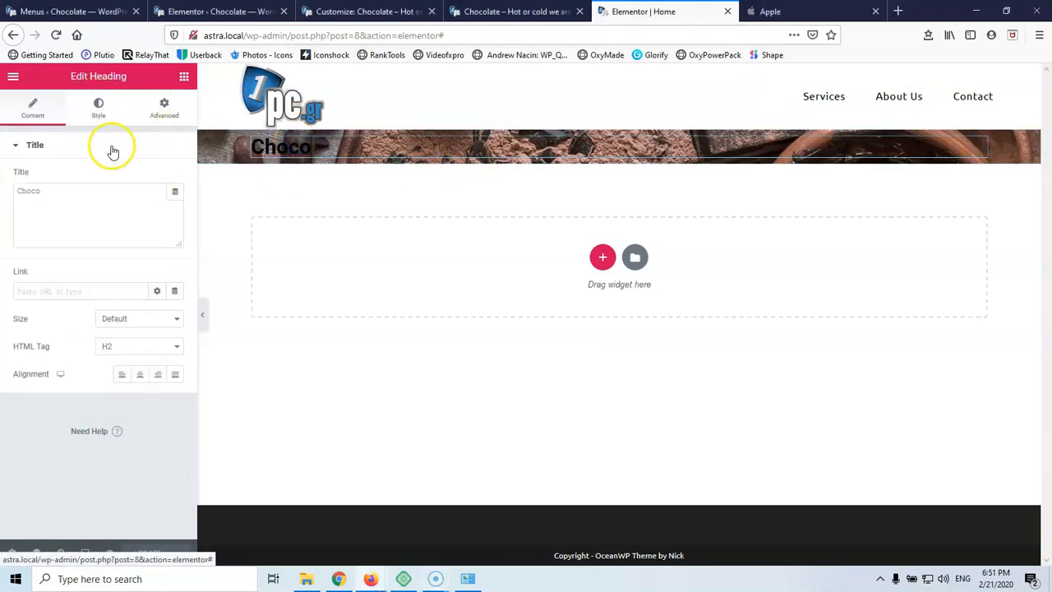
right_click(295, 147)
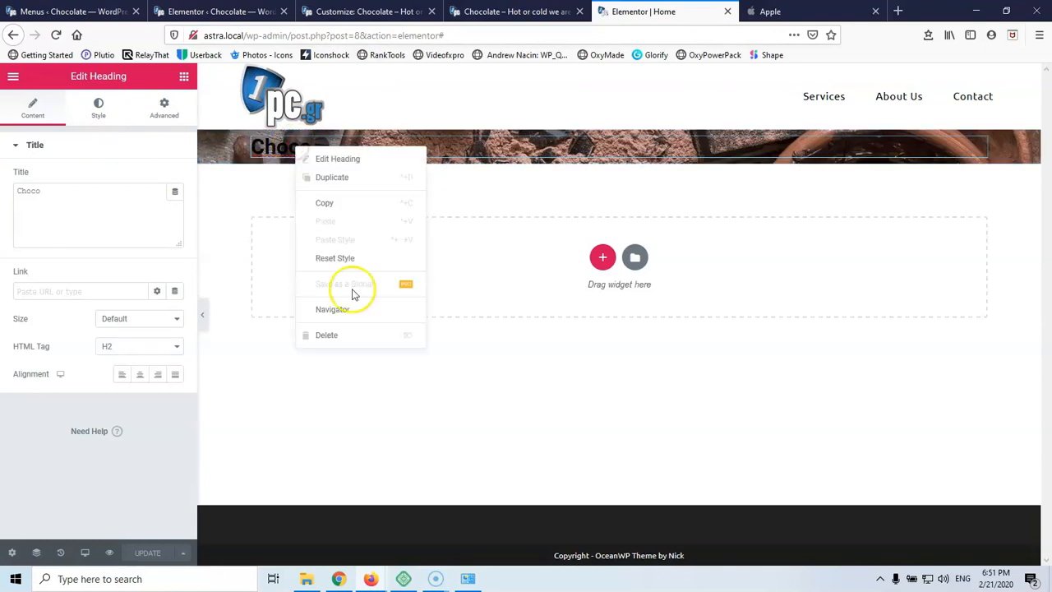
click(340, 339)
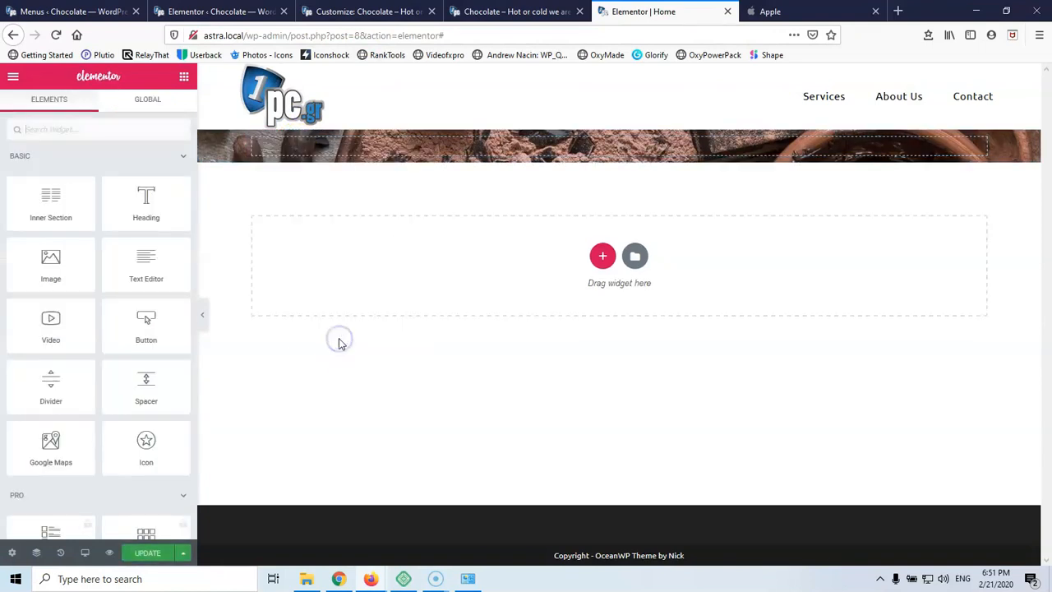
drag(142, 207, 372, 148)
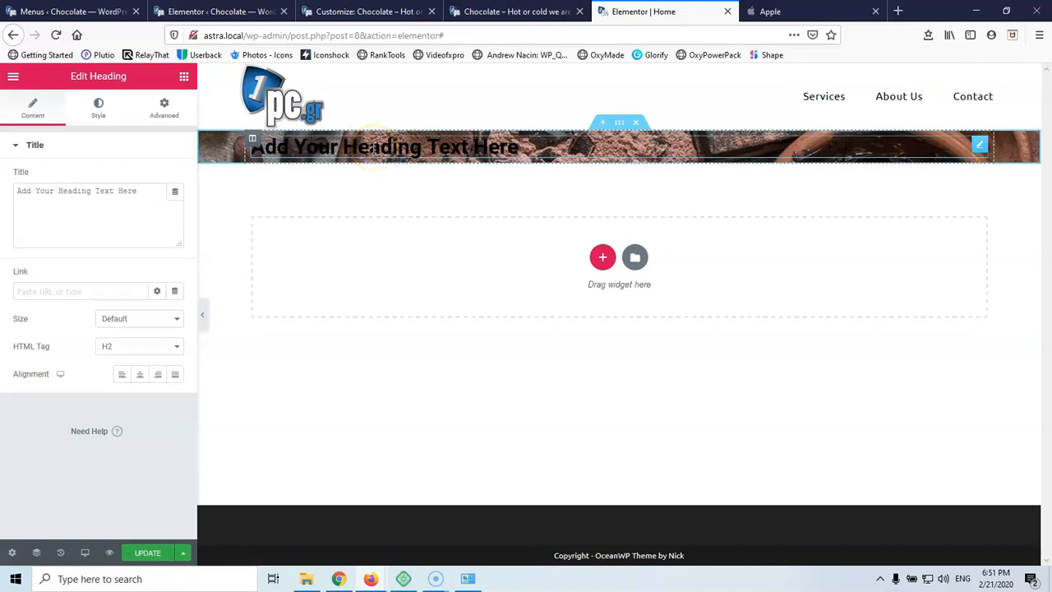
Make the new heading an H1 reading Choco
click(132, 346)
click(126, 364)
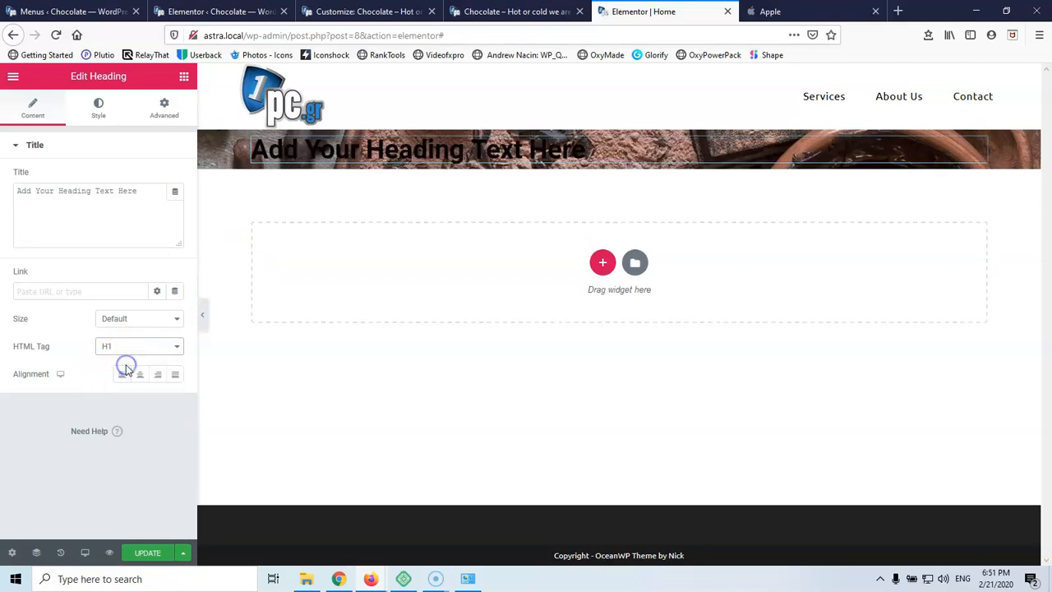
click(393, 148)
key(ctrl+a)
text(C)
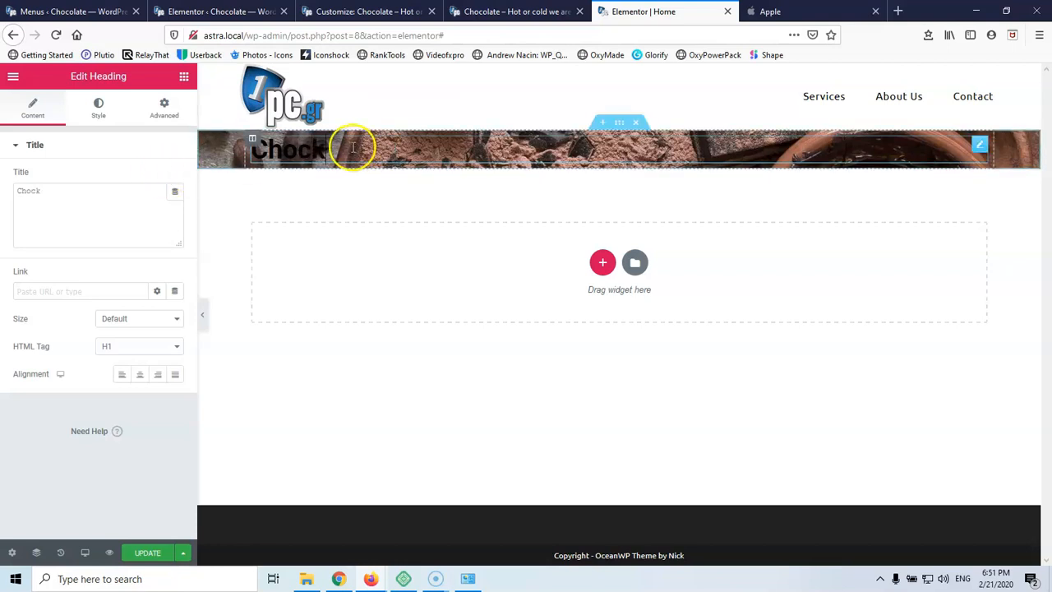
text(hoco)
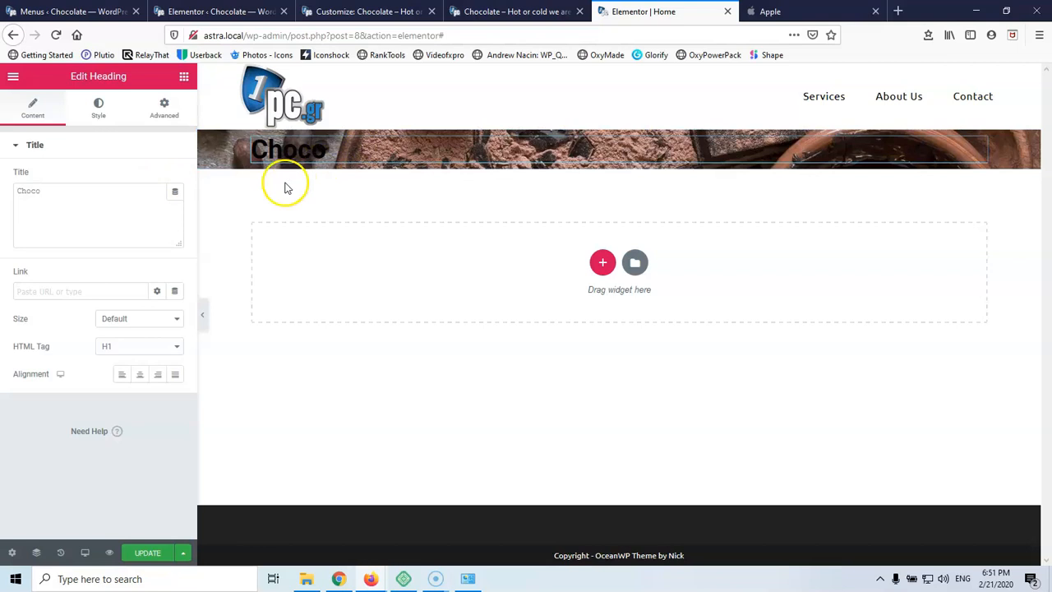
Colour the Choco heading white and centre-align it
click(104, 113)
click(172, 180)
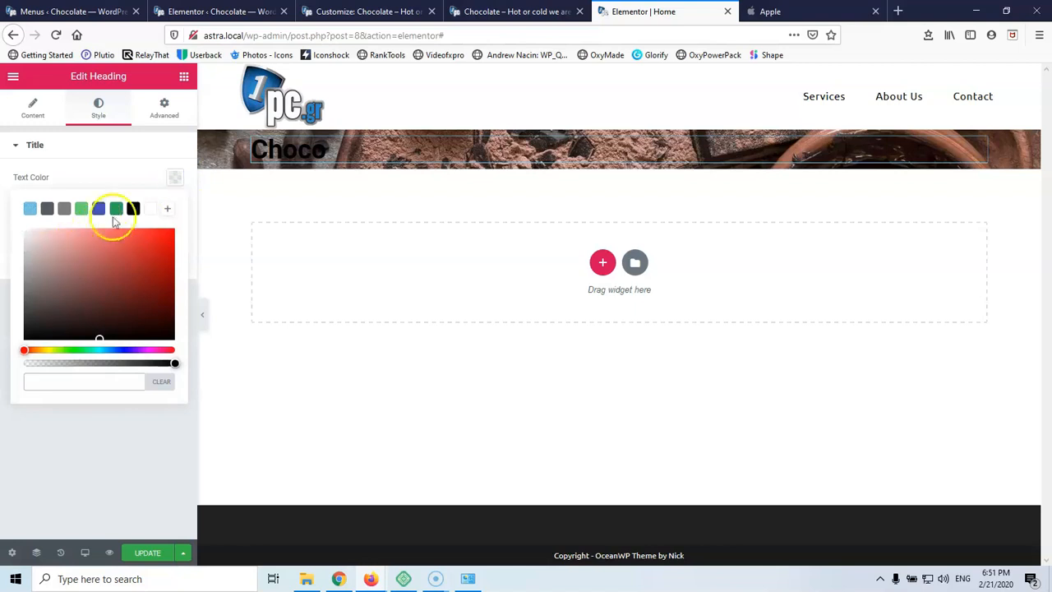
click(150, 208)
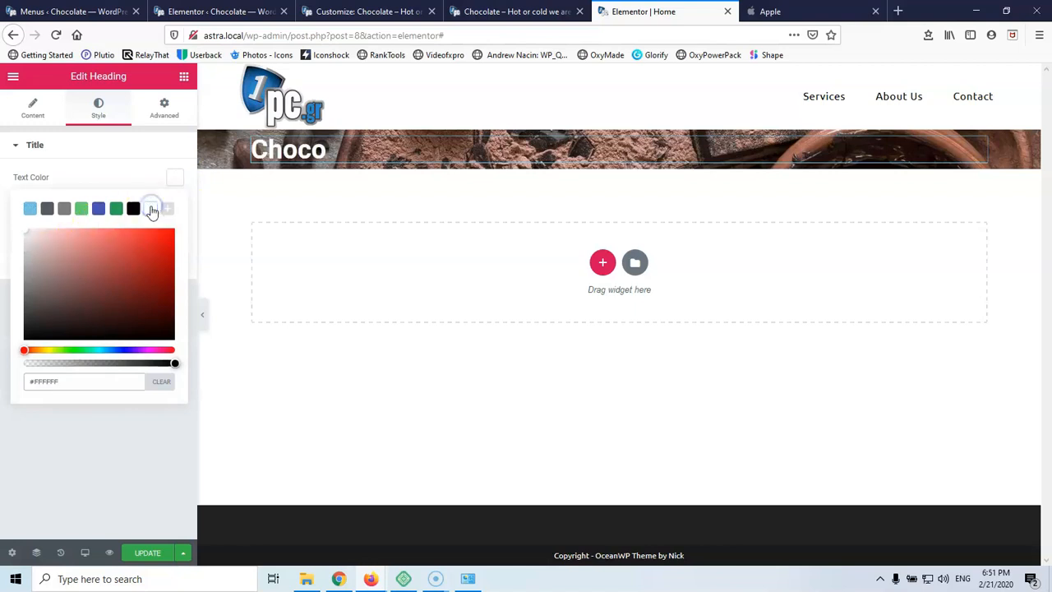
click(129, 146)
click(28, 145)
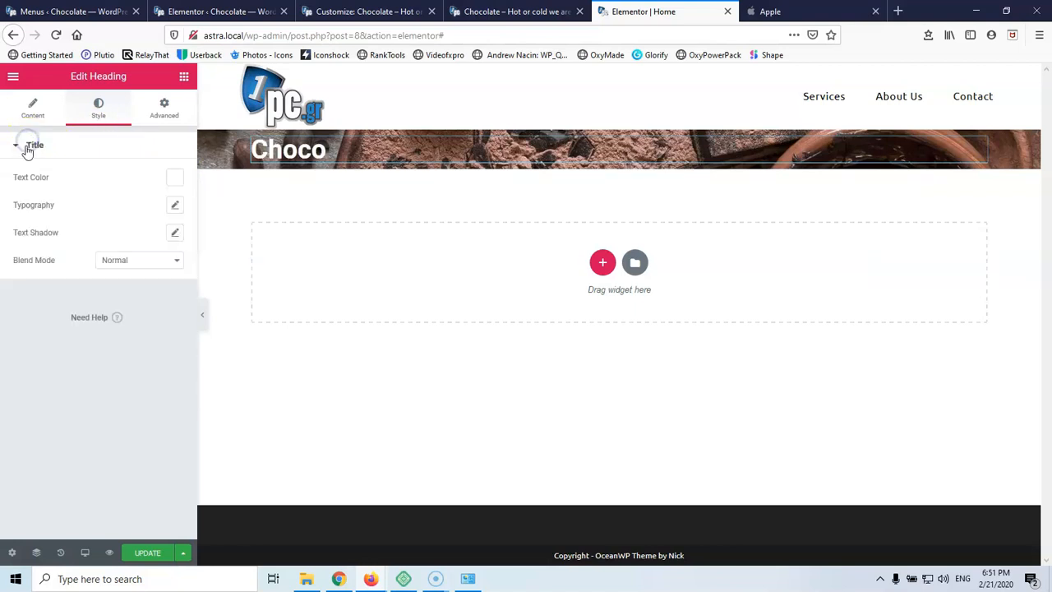
click(31, 104)
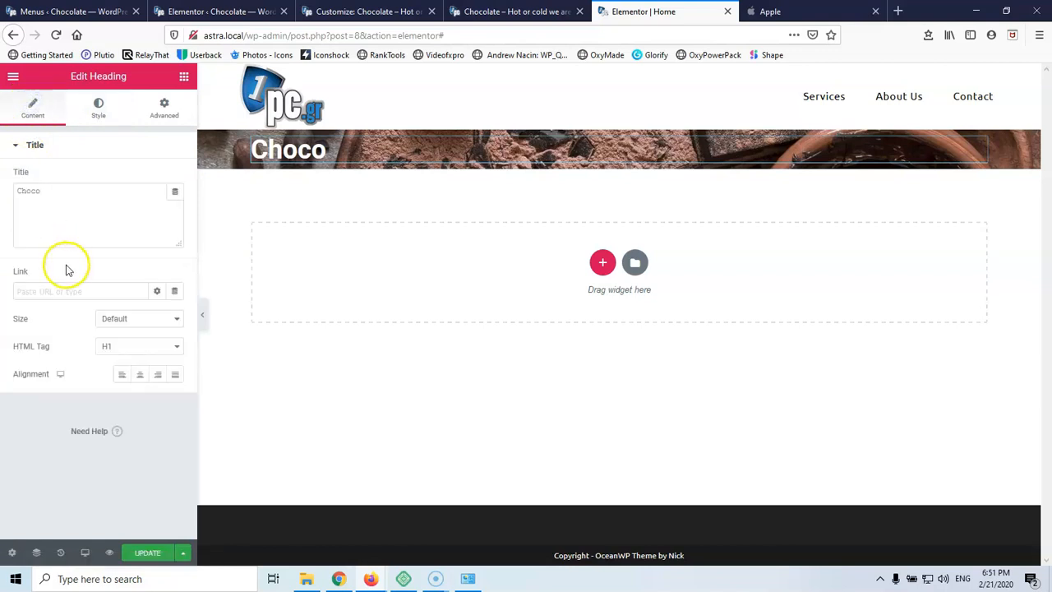
click(140, 376)
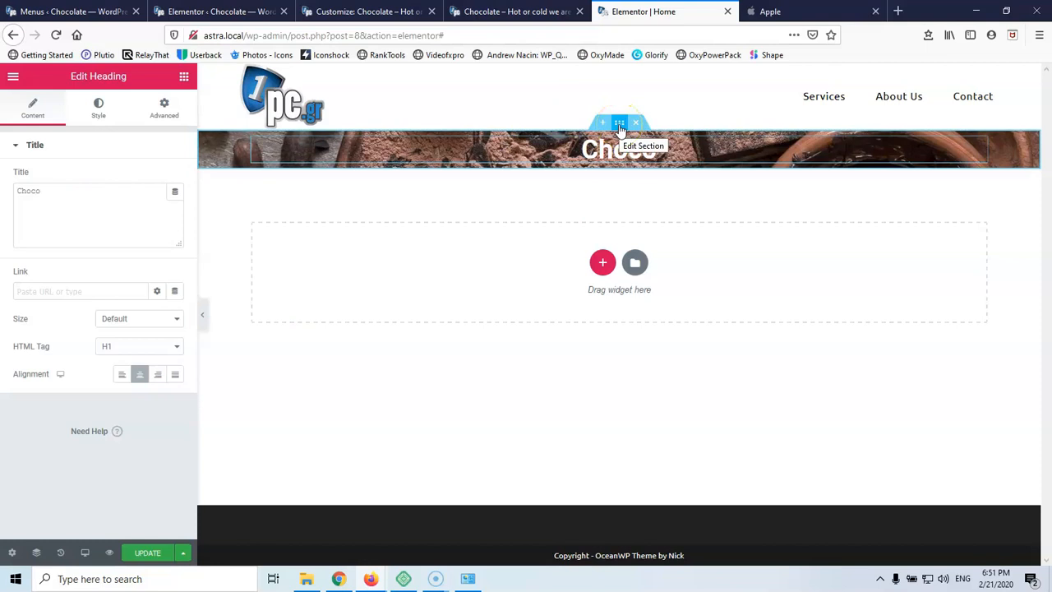
Give the hero section a Minimum Height of 600 instead of 400
click(619, 123)
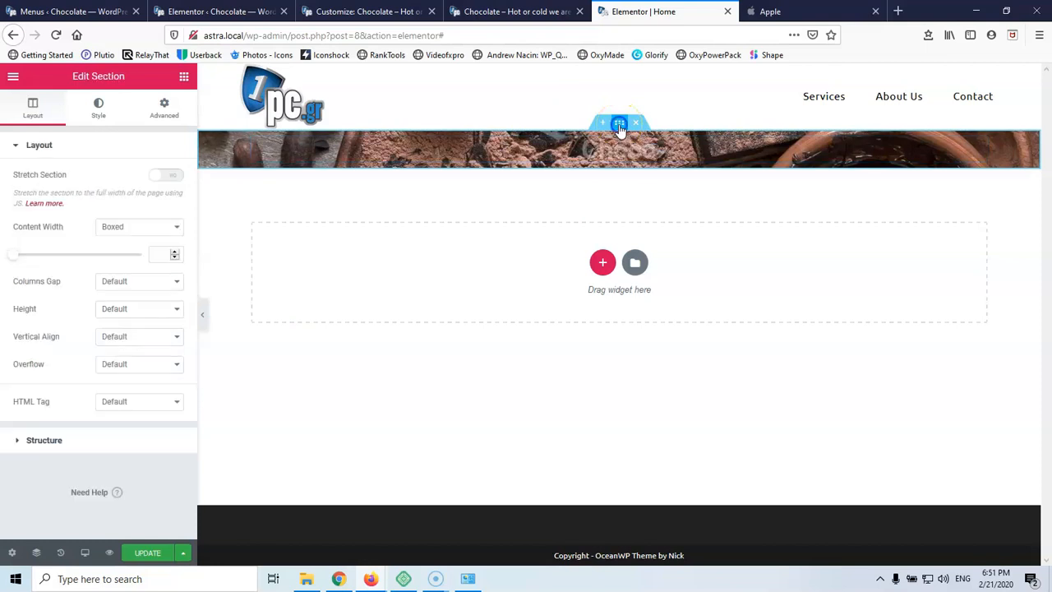
click(124, 308)
click(122, 353)
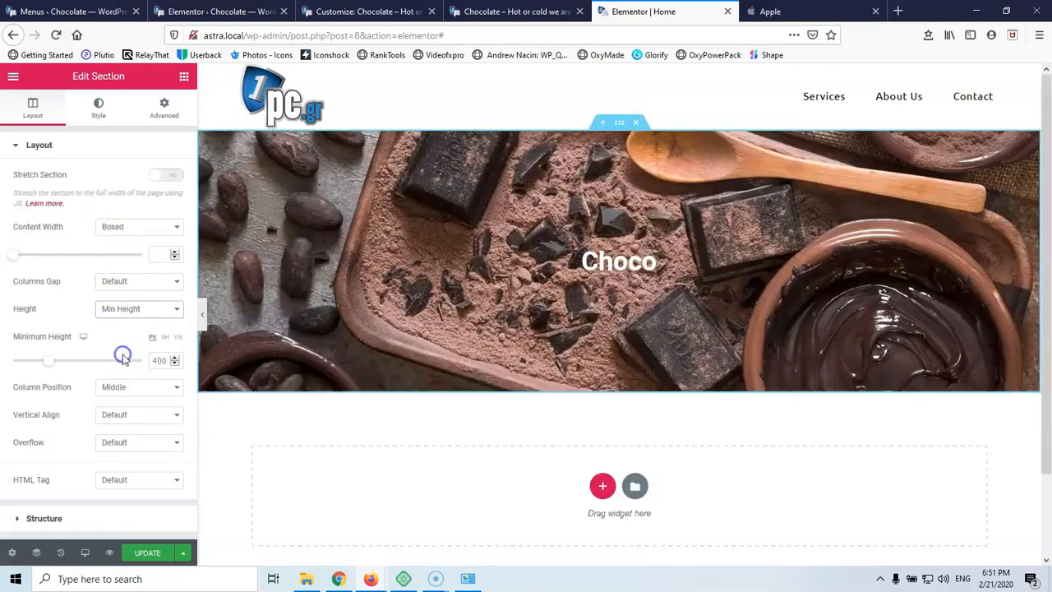
click(152, 359)
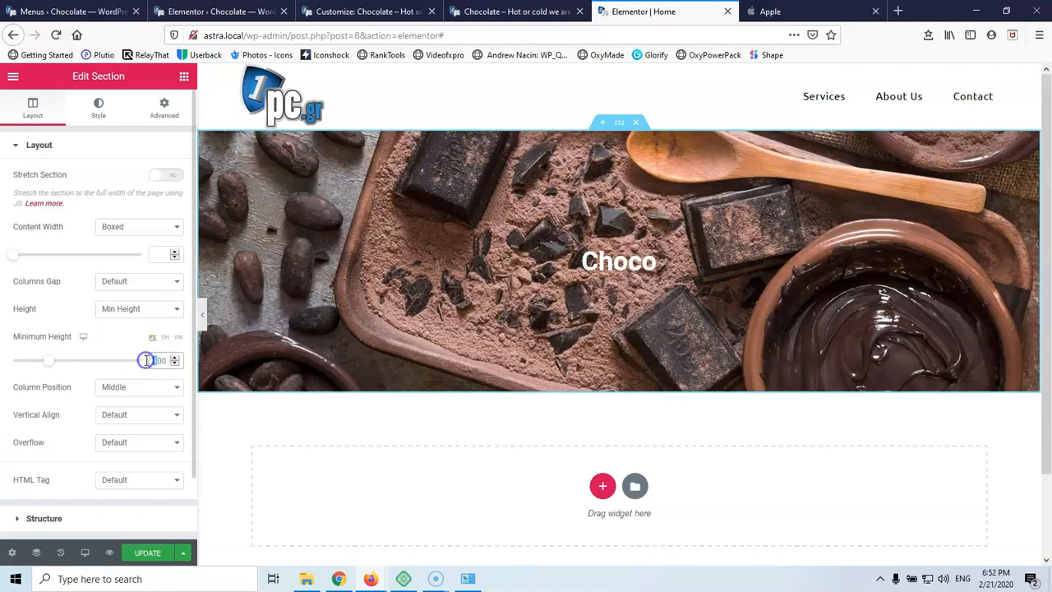
text(6)
click(158, 360)
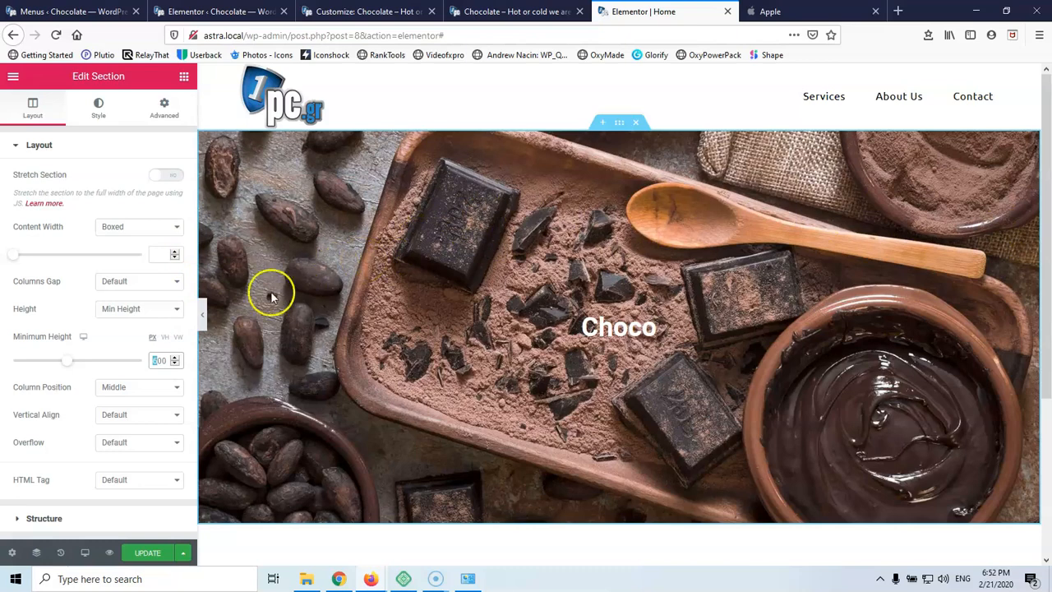
Hide and restore the editing panel twice to preview the taller hero
click(203, 319)
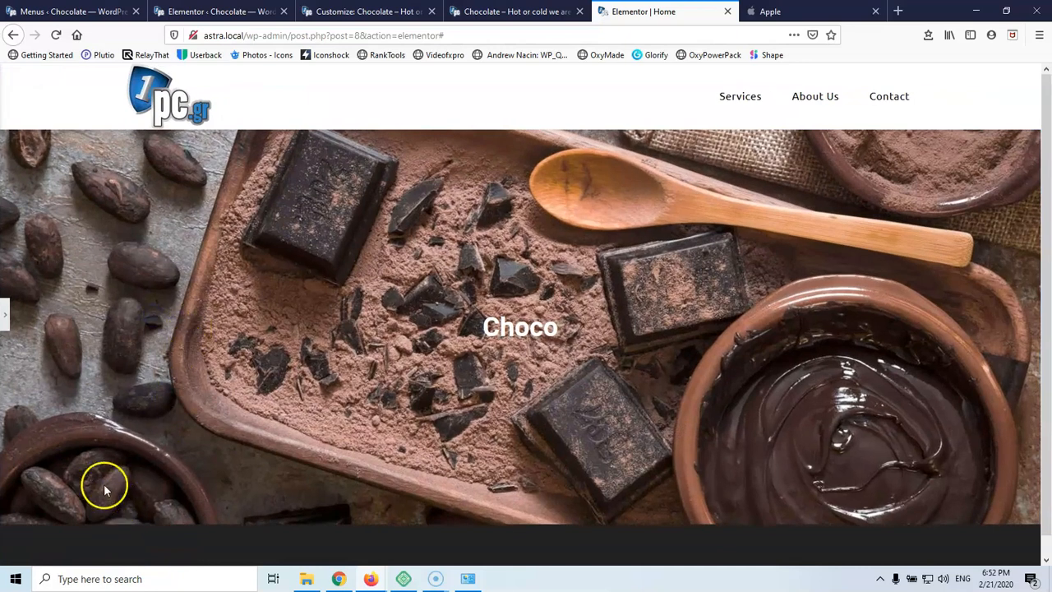
click(4, 318)
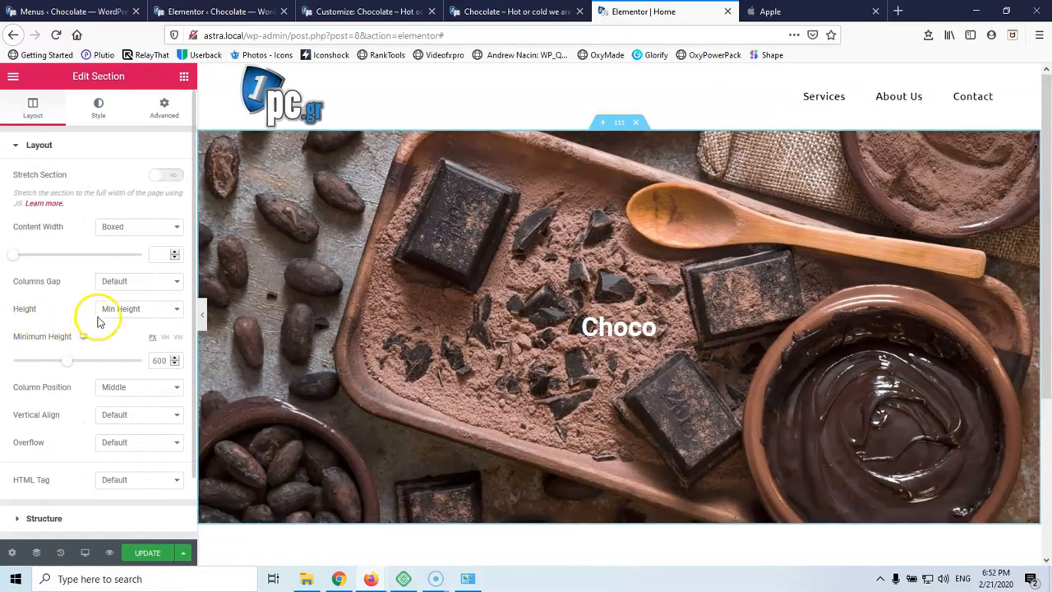
click(204, 318)
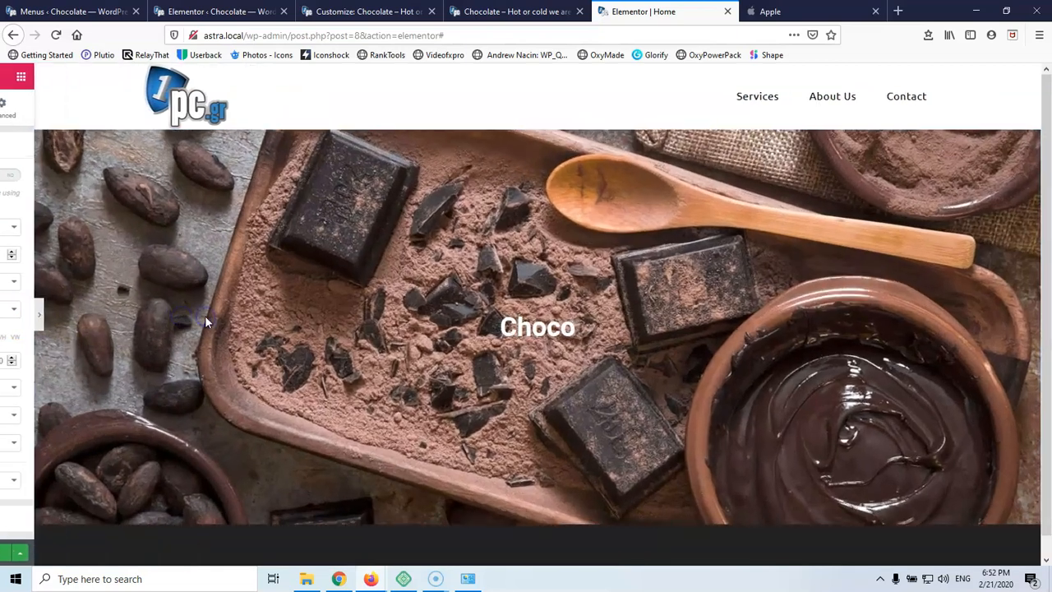
click(4, 317)
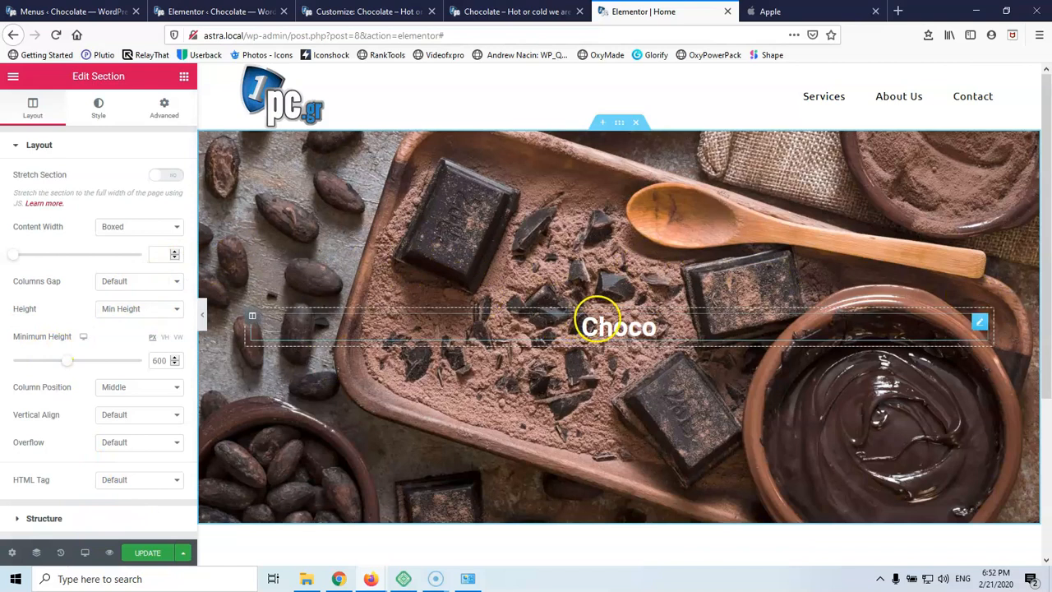
Add a centred H2 heading under Choco reading 'Hot or cold we are what you want'
click(184, 76)
drag(143, 193, 617, 336)
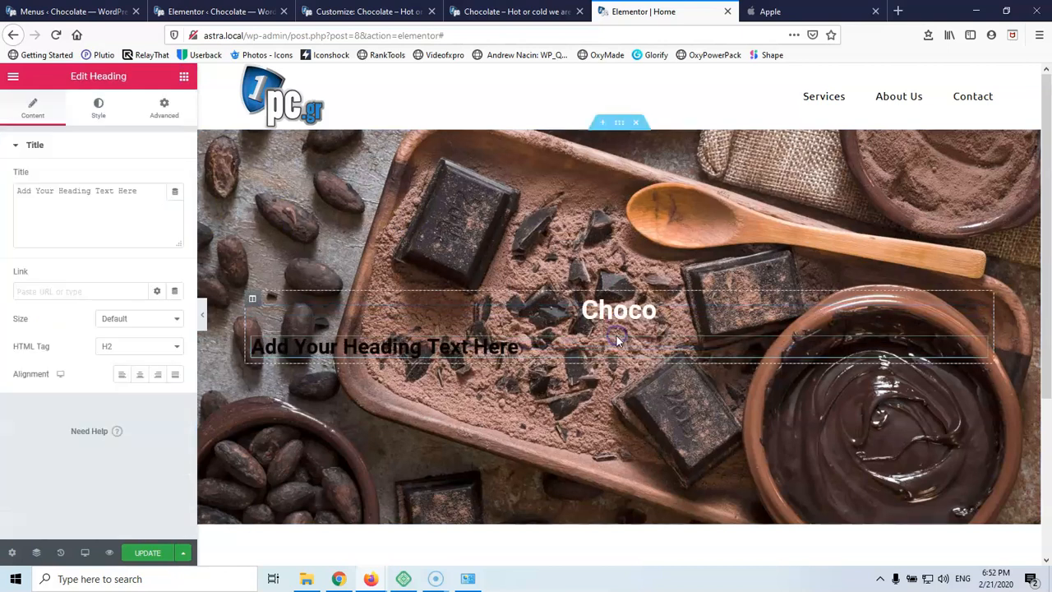
click(125, 356)
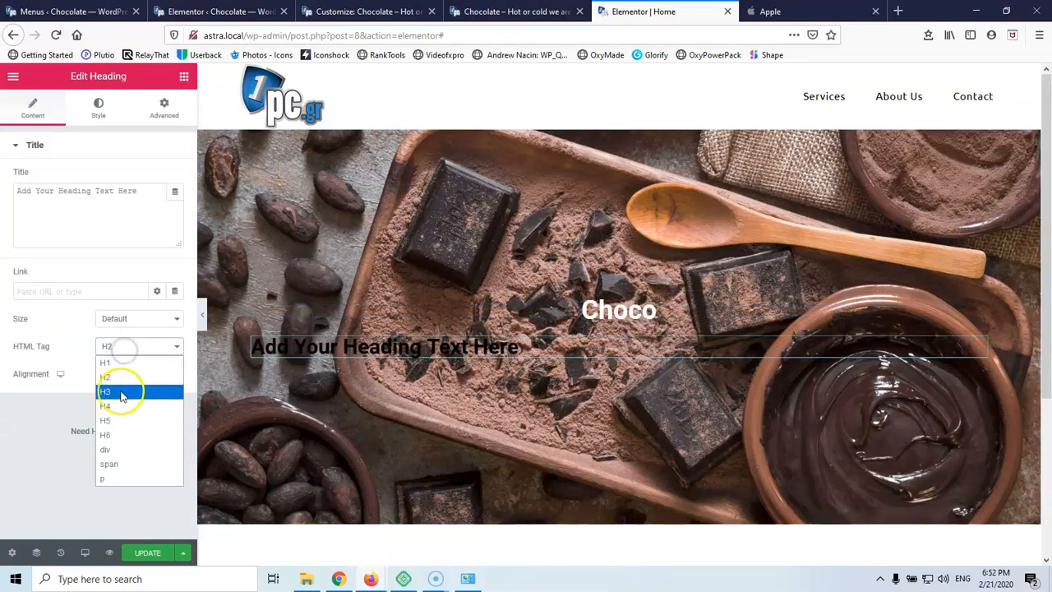
click(121, 376)
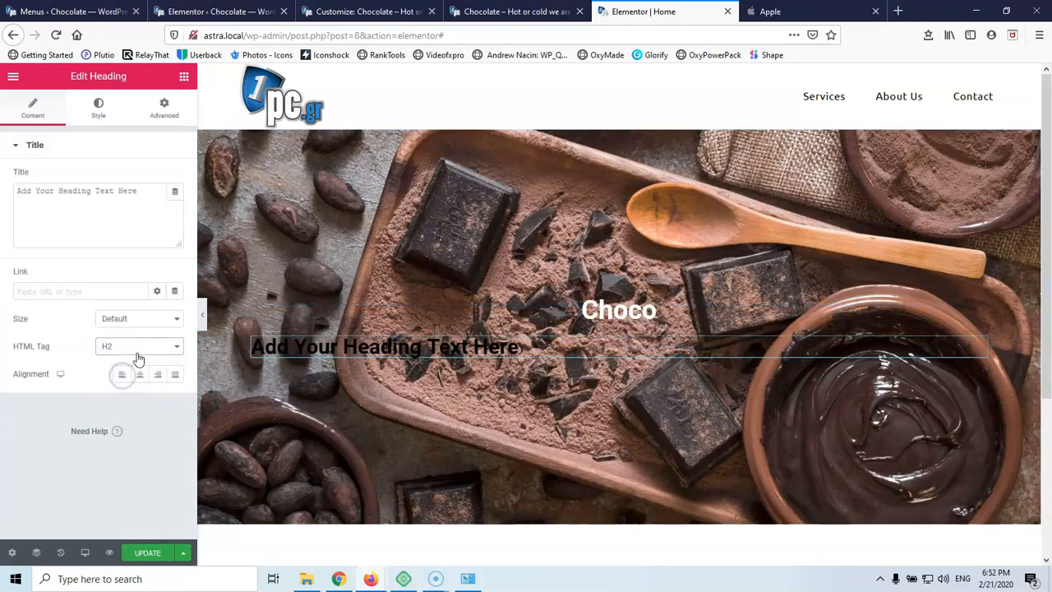
click(140, 376)
click(99, 211)
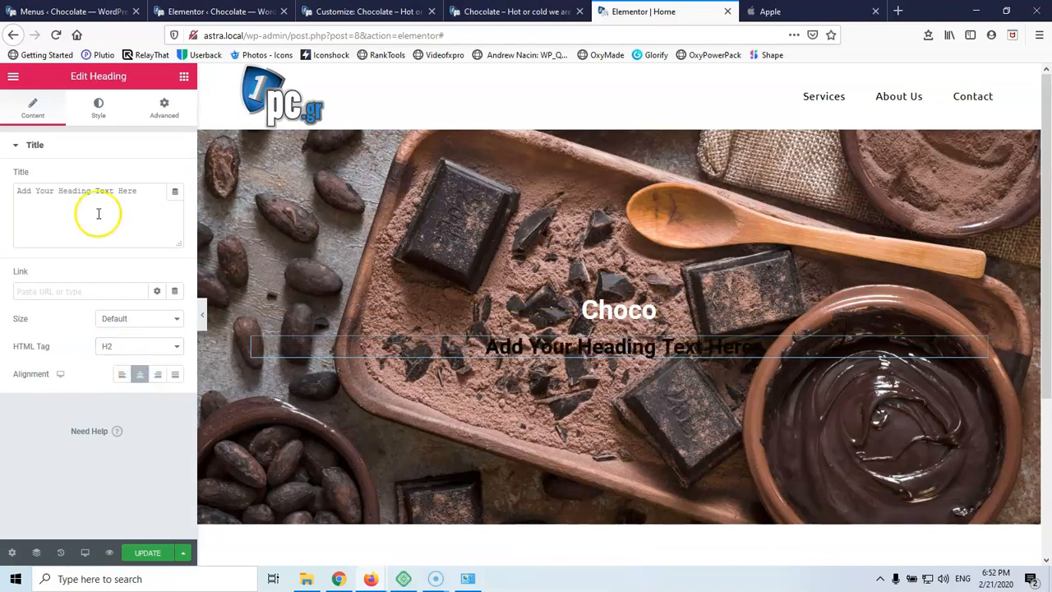
key(ctrl+a)
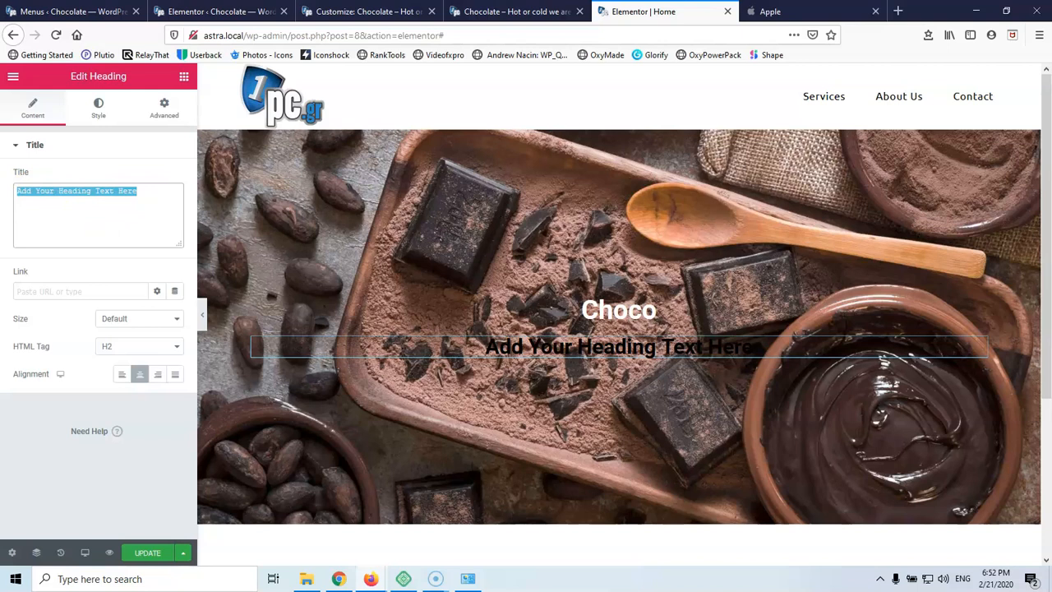
text(Ho)
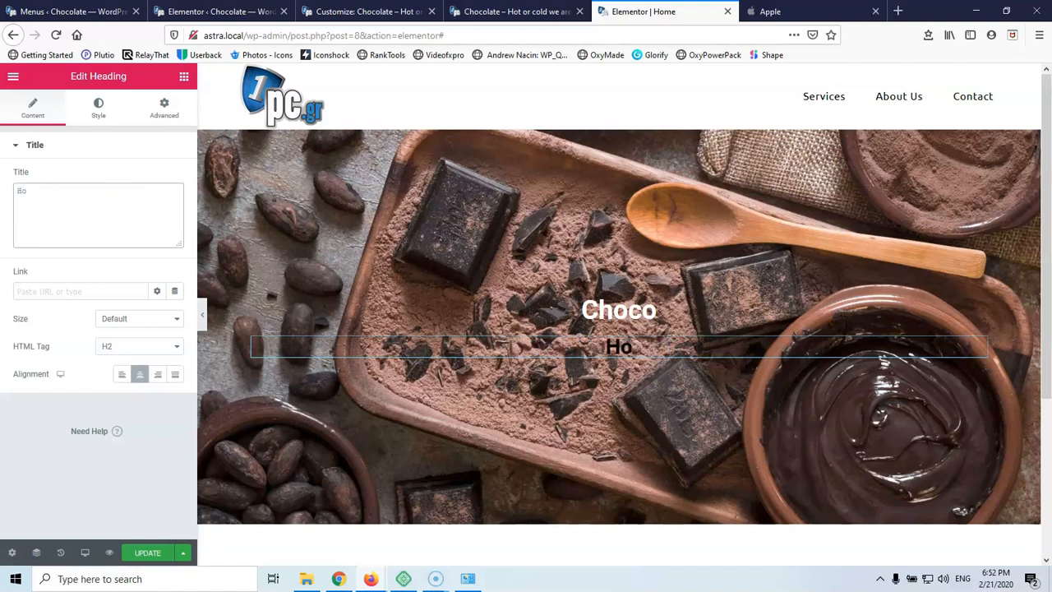
text(t or cold we are what you want)
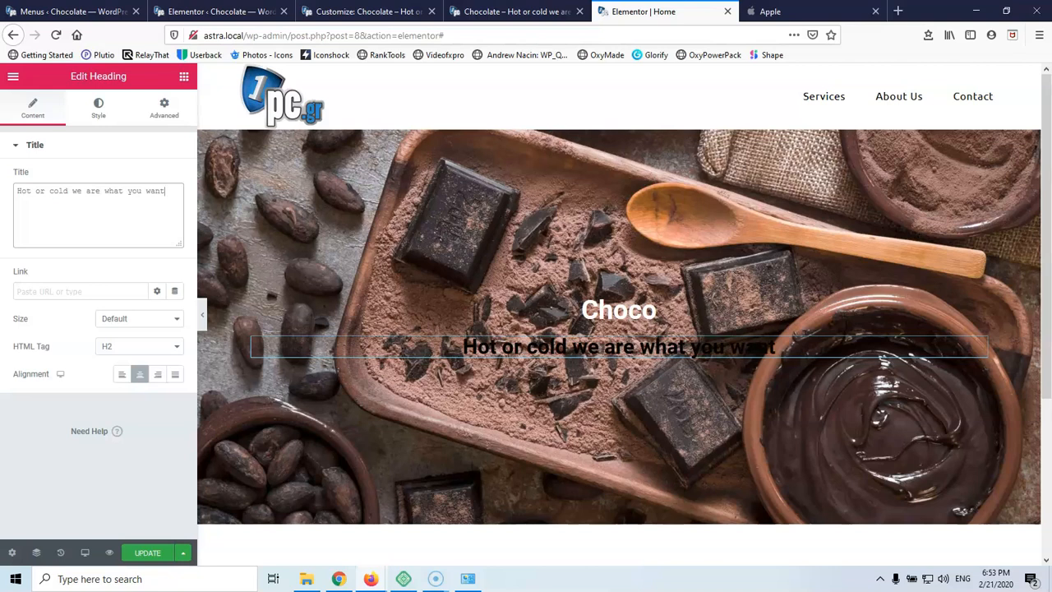
Set the subheading's text colour to white
click(100, 108)
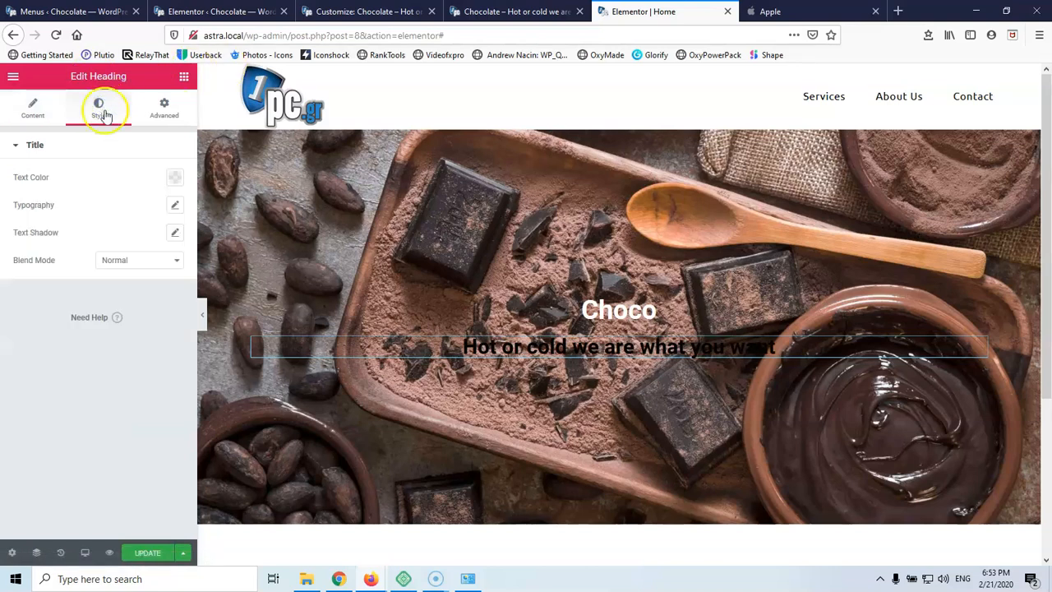
click(175, 182)
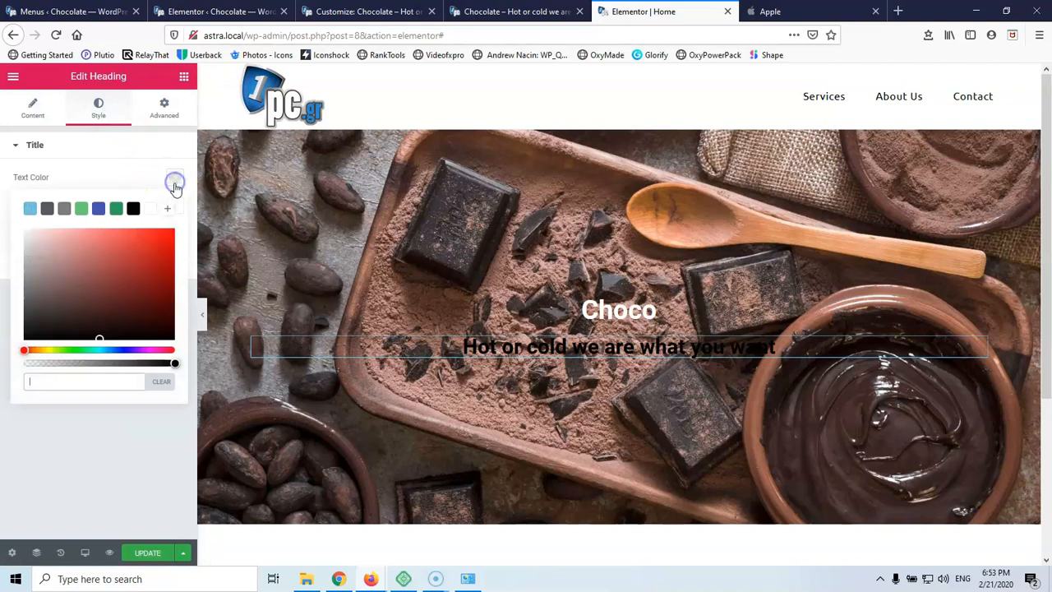
click(150, 208)
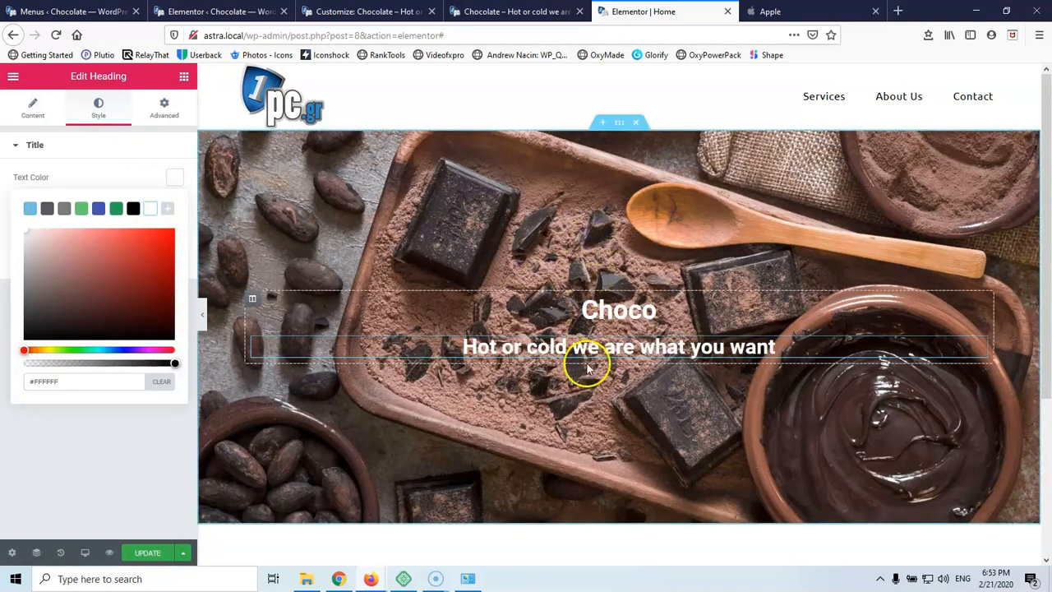
click(185, 76)
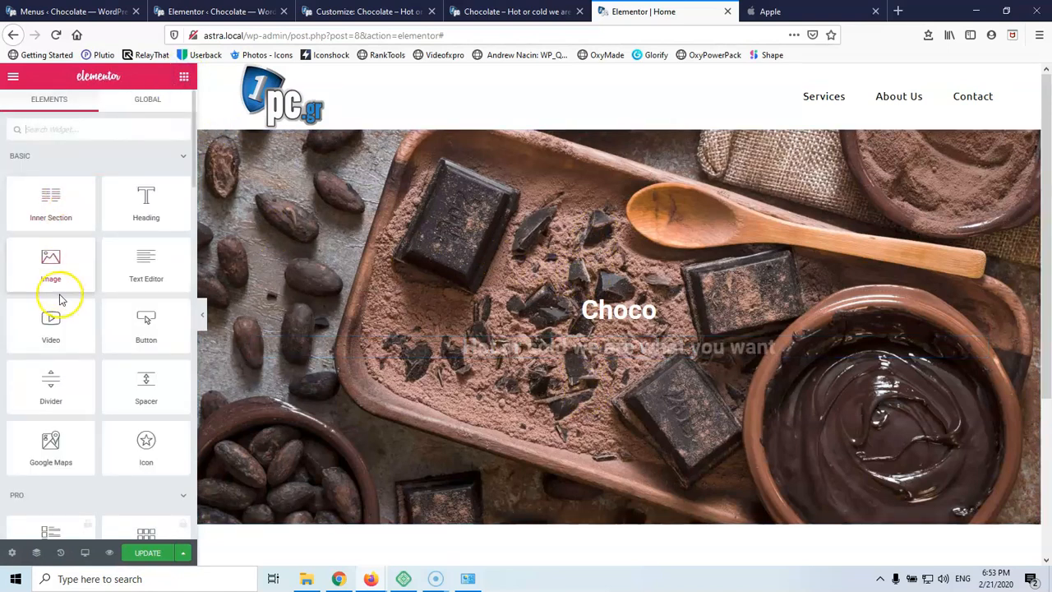
Add a centred button labelled Contact Us below the subheading and clear its # link
drag(138, 322, 601, 361)
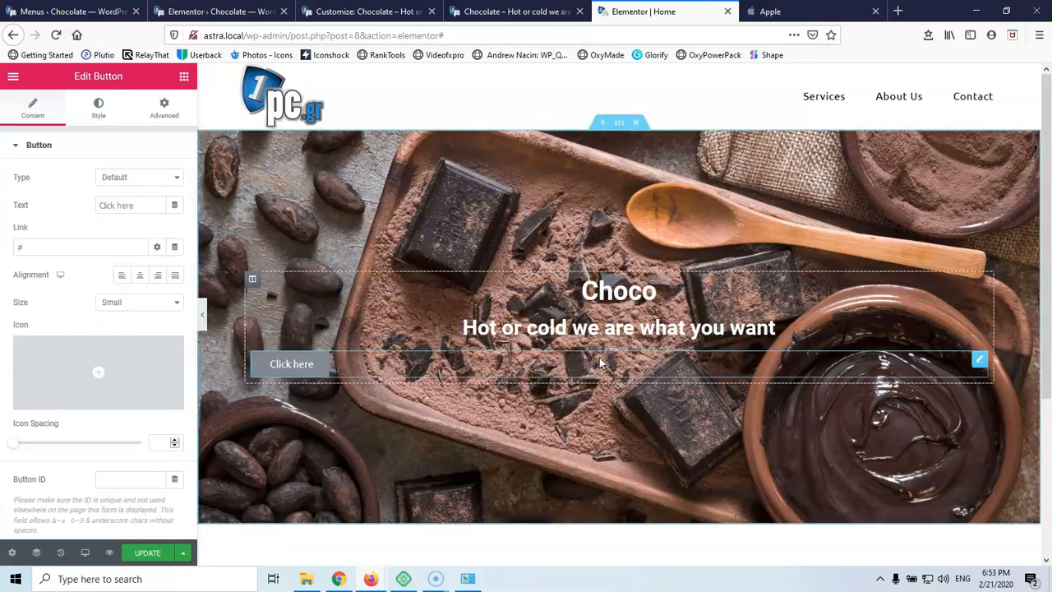
click(306, 365)
click(143, 203)
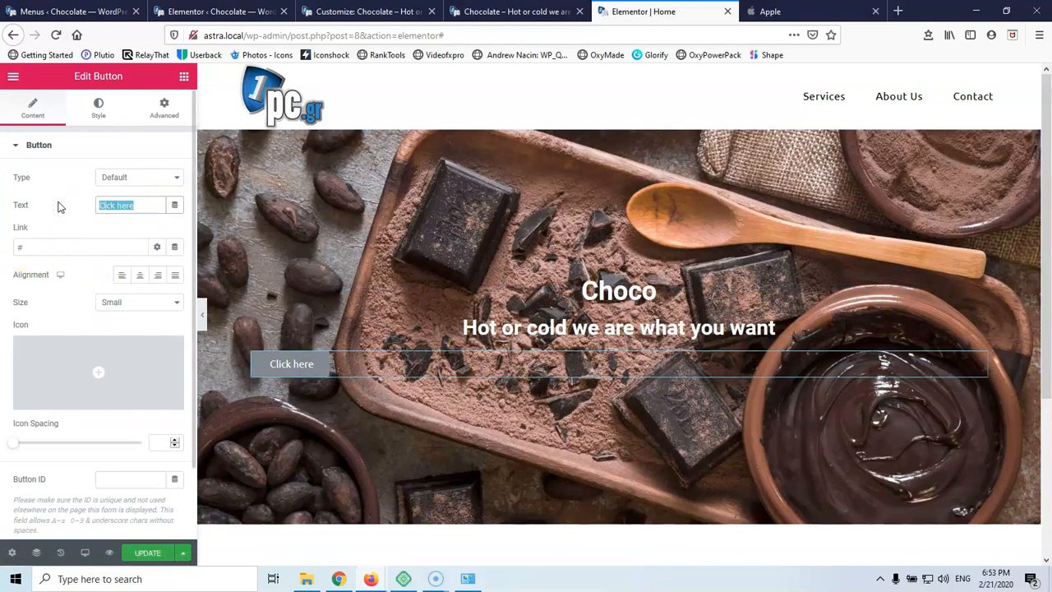
text(Contact Us)
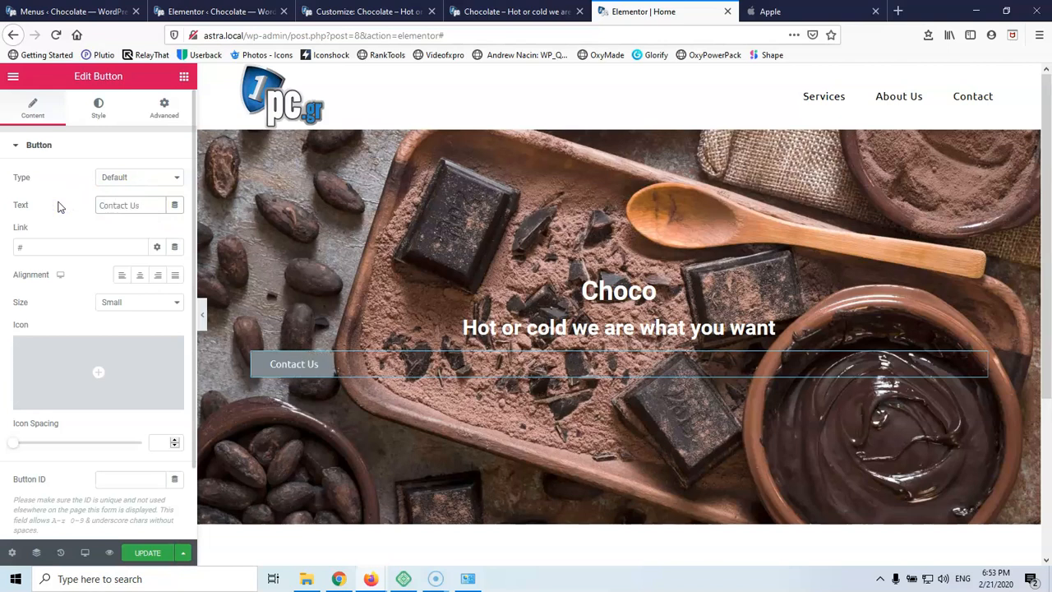
click(139, 277)
click(20, 247)
key(BackSpace)
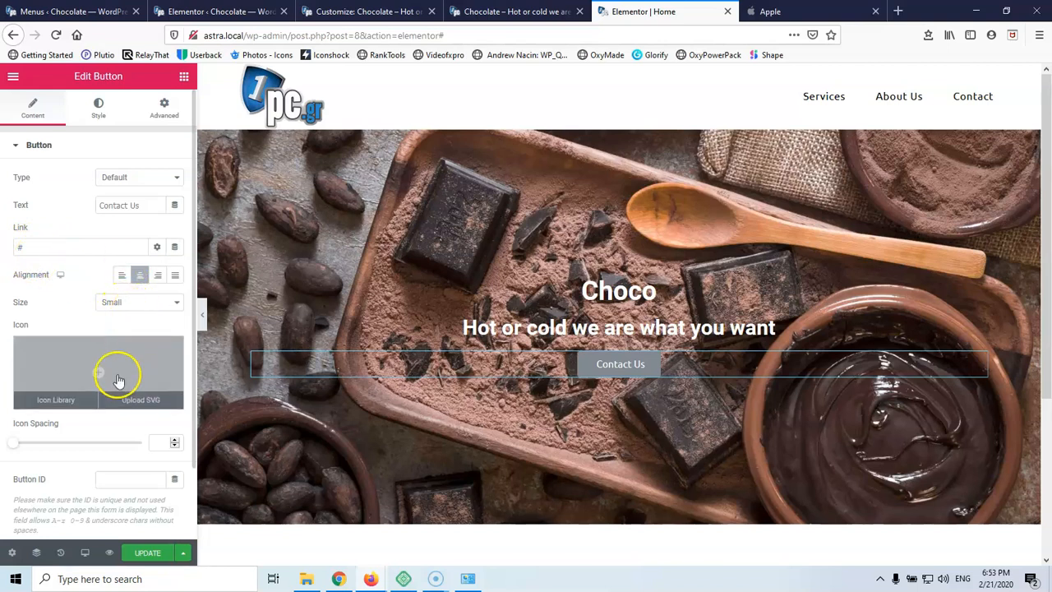
click(98, 102)
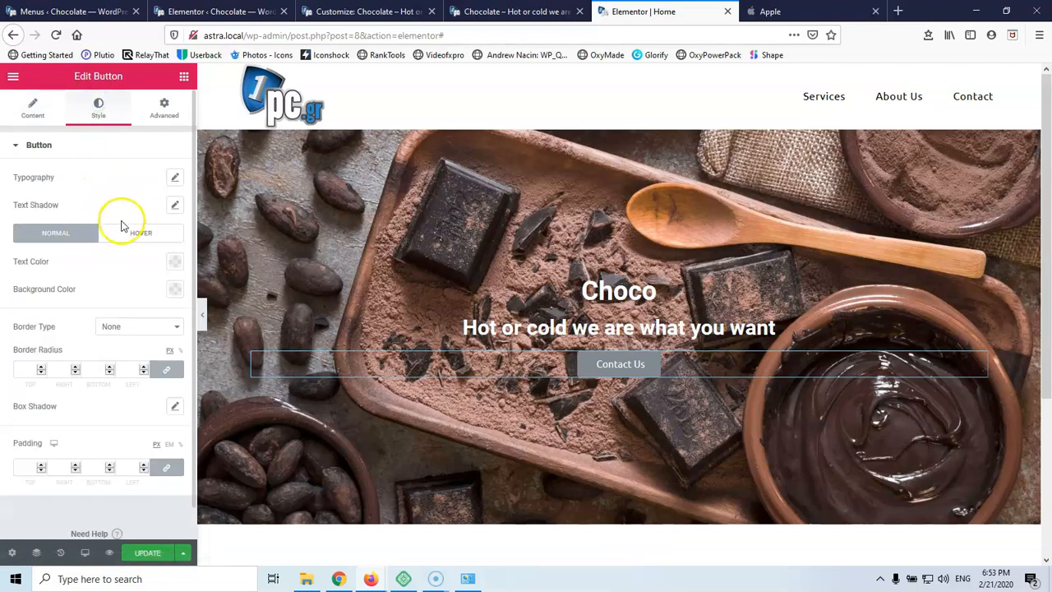
Give the Contact Us button a #6EC1E4 background, #4054B2 hover background and 10 px corner radius
click(175, 292)
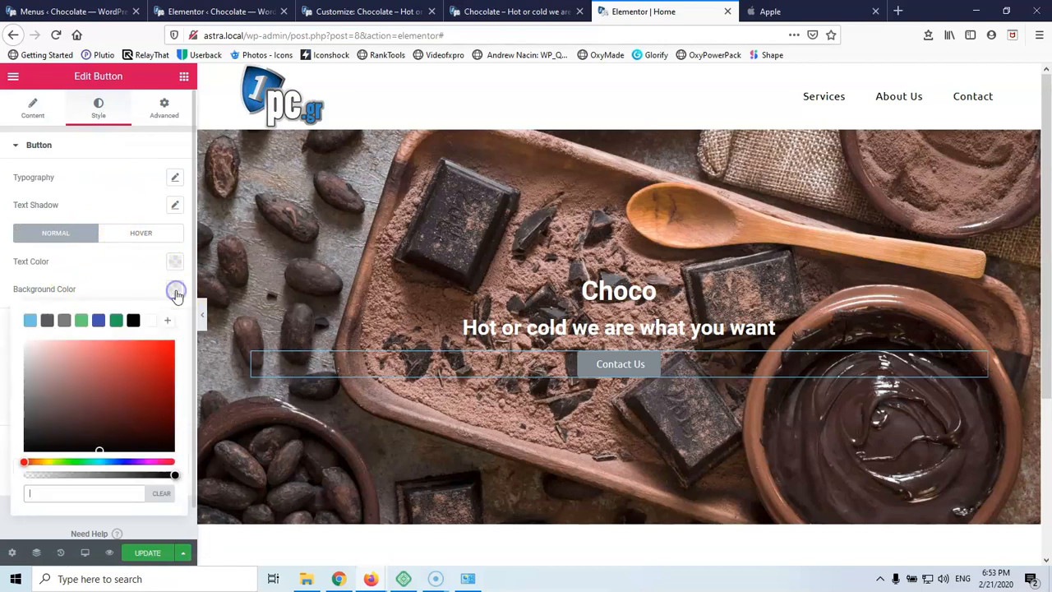
click(30, 322)
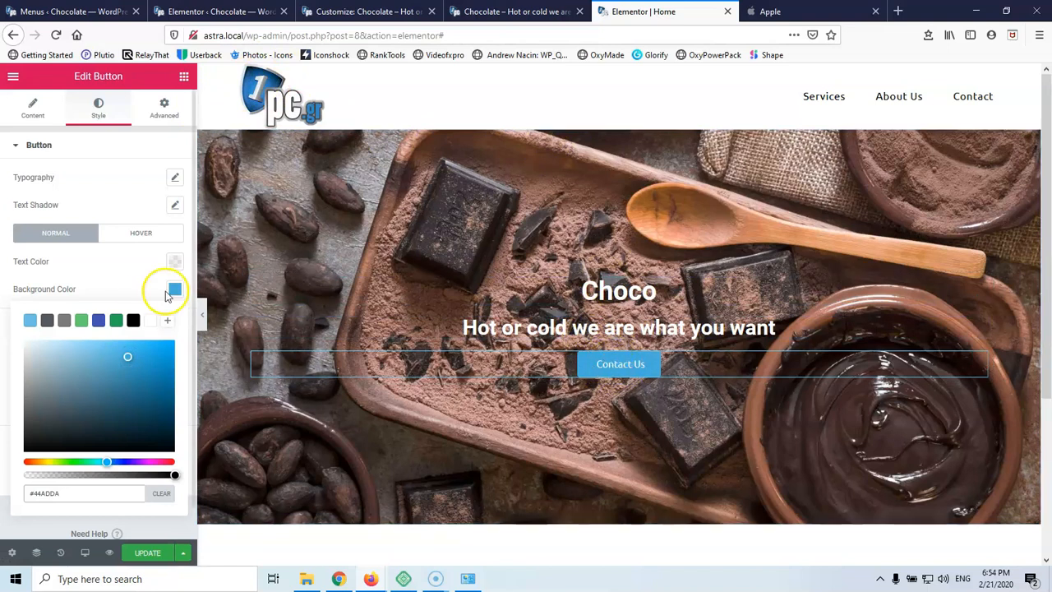
click(128, 237)
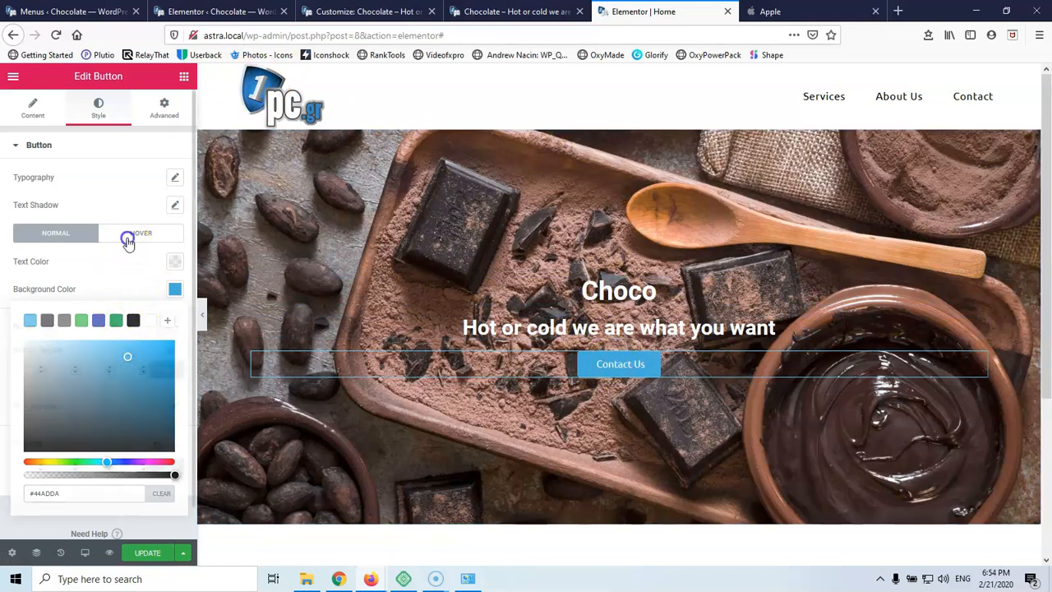
click(173, 294)
click(99, 320)
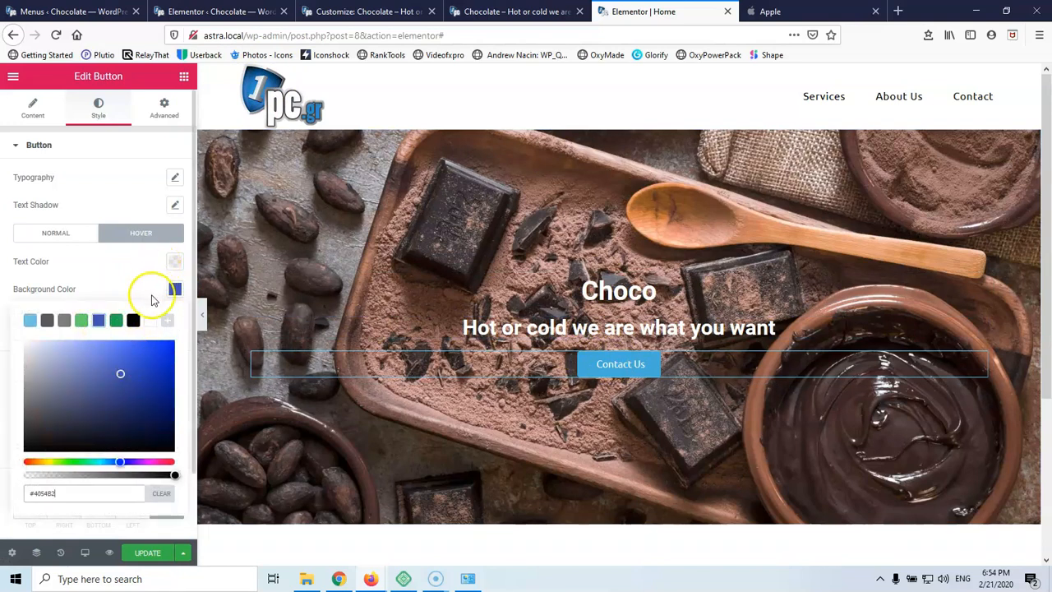
click(535, 302)
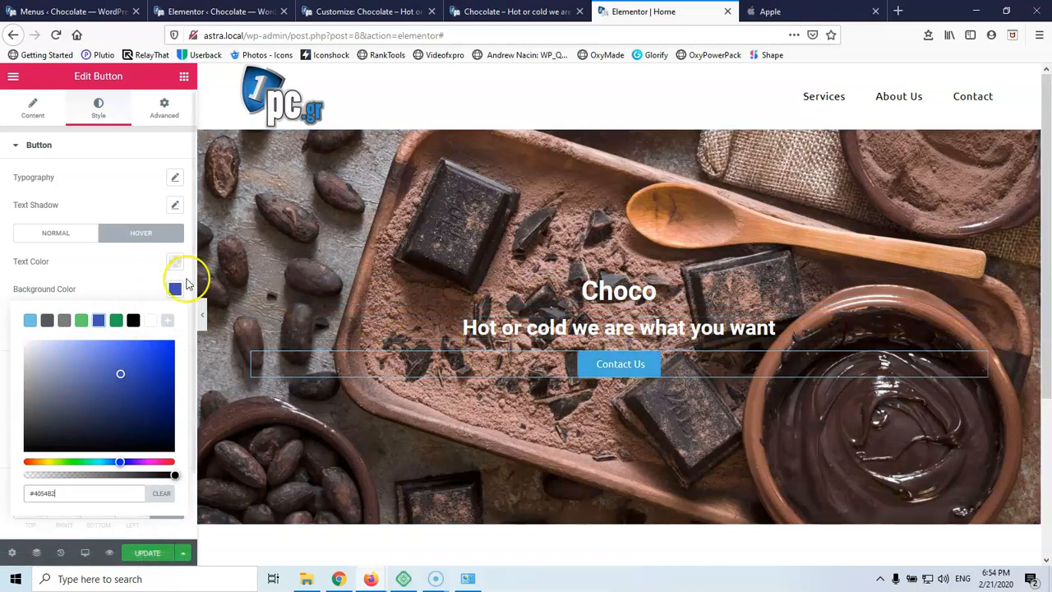
click(88, 275)
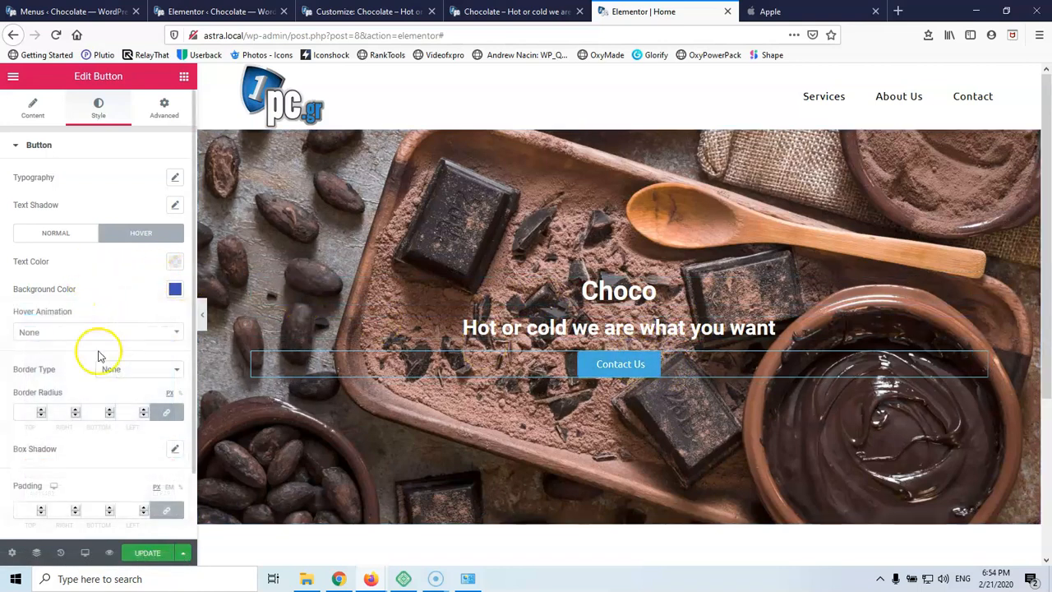
scroll(66, 395, down, 1)
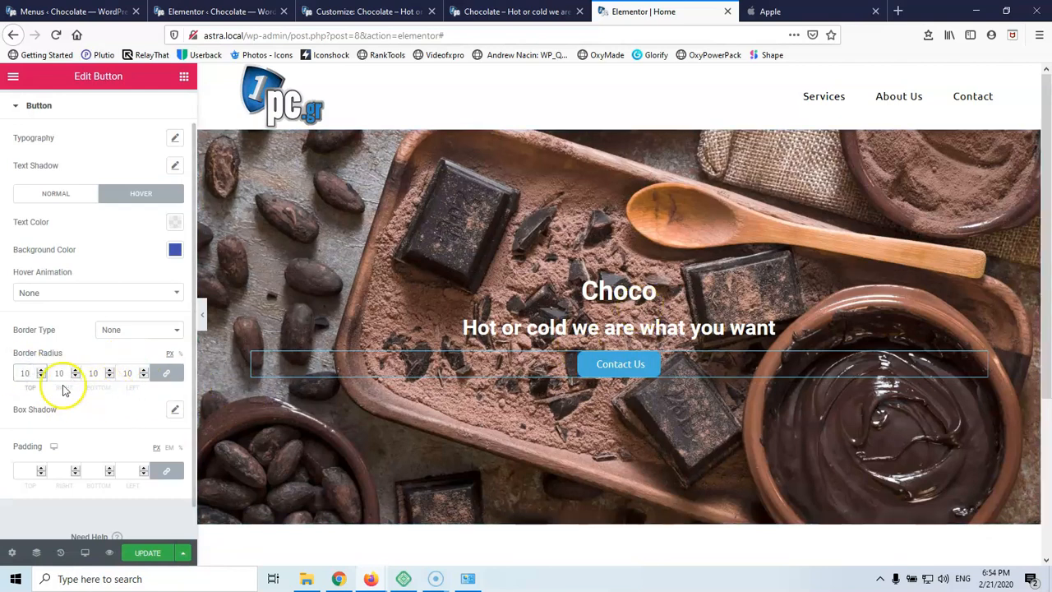
scroll(62, 407, up, 1)
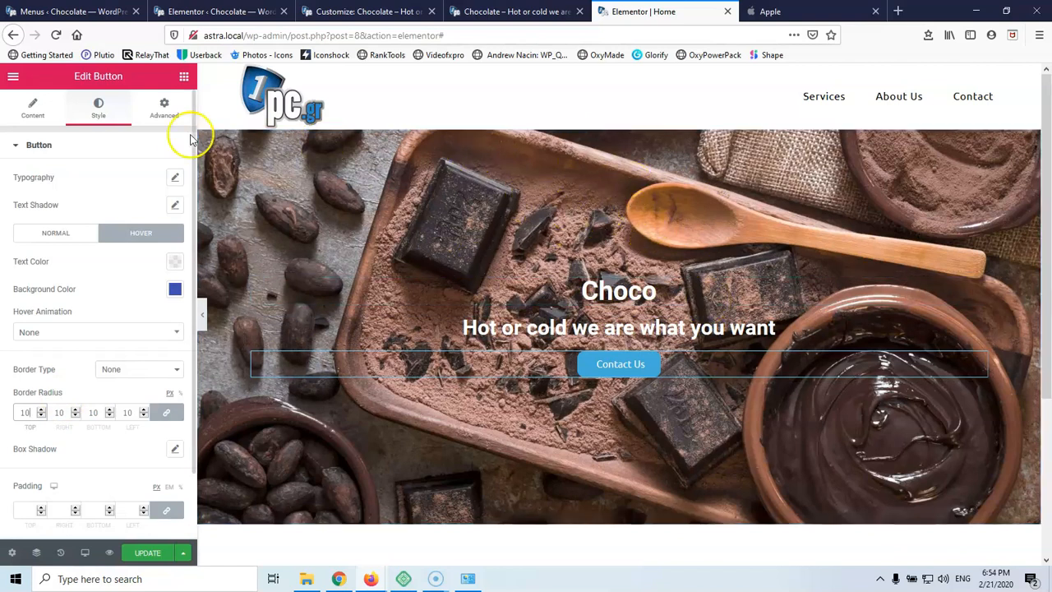
click(183, 77)
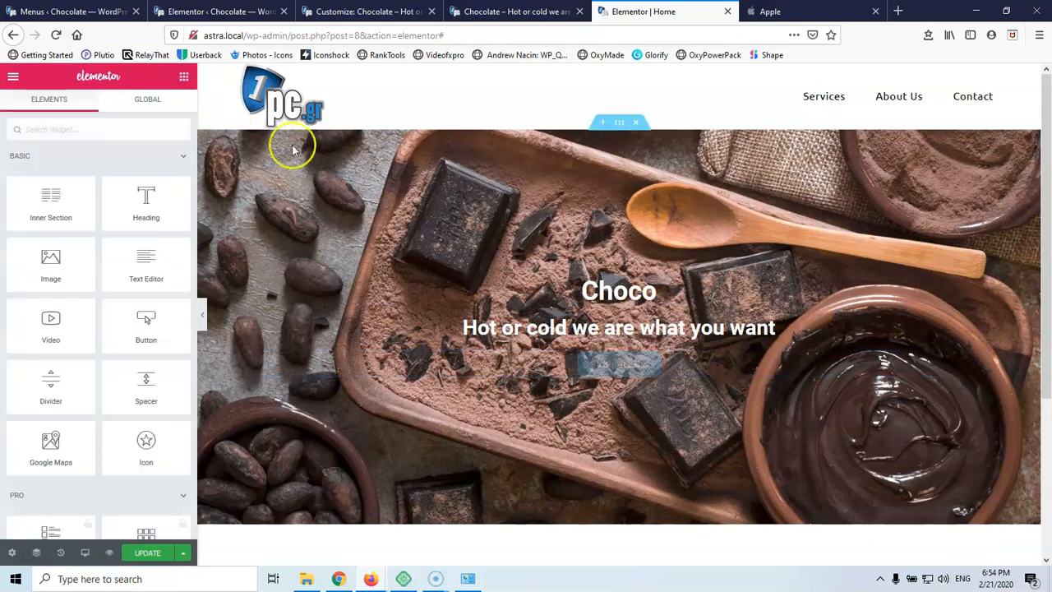
Add a single-column section below the hero
scroll(572, 235, down, 3)
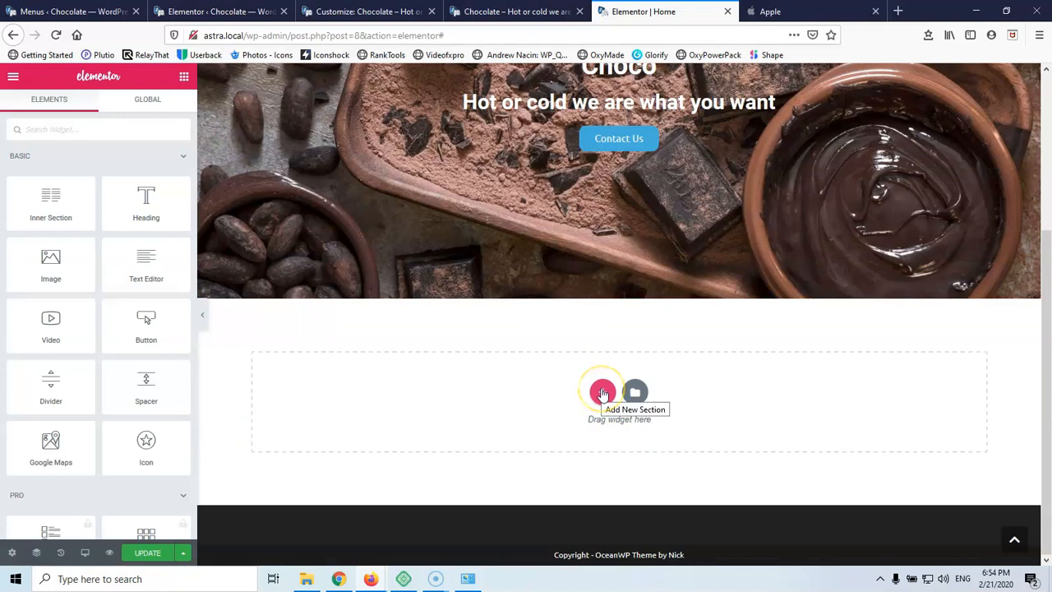
click(602, 393)
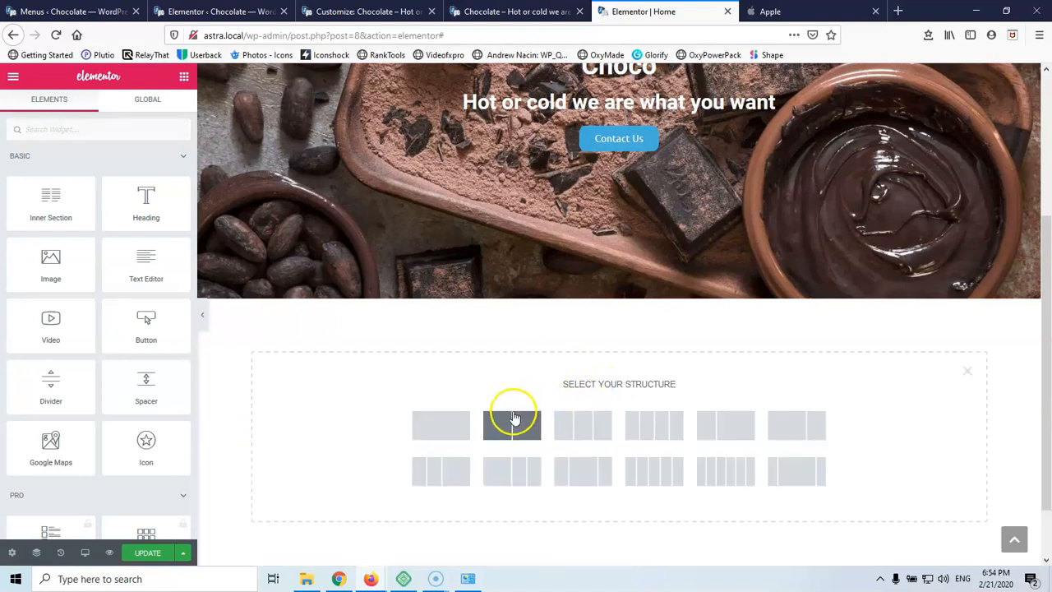
click(440, 425)
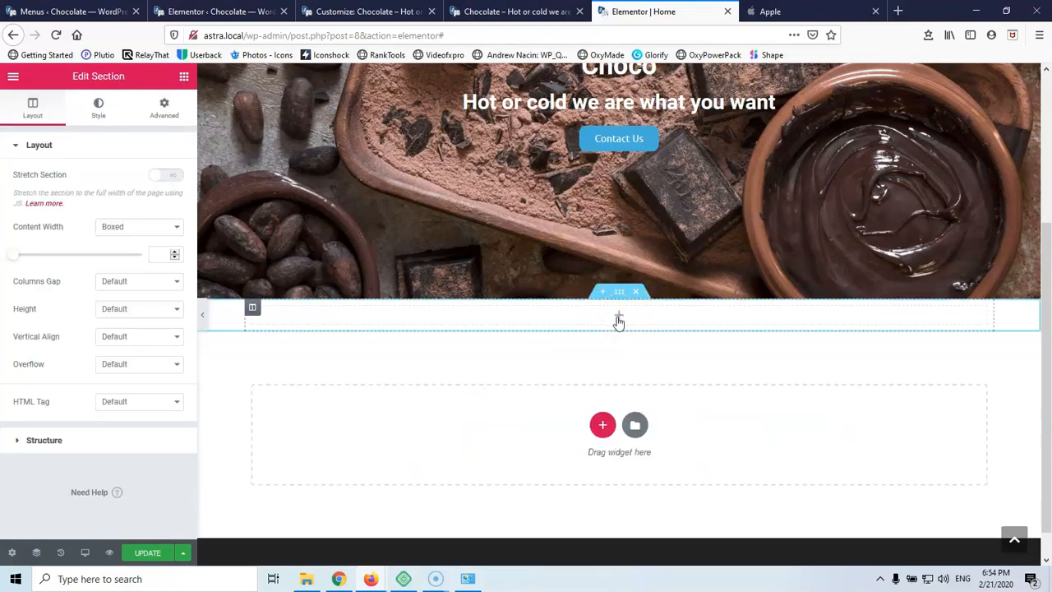
Place a heading reading Services in the new section and centre it
click(184, 76)
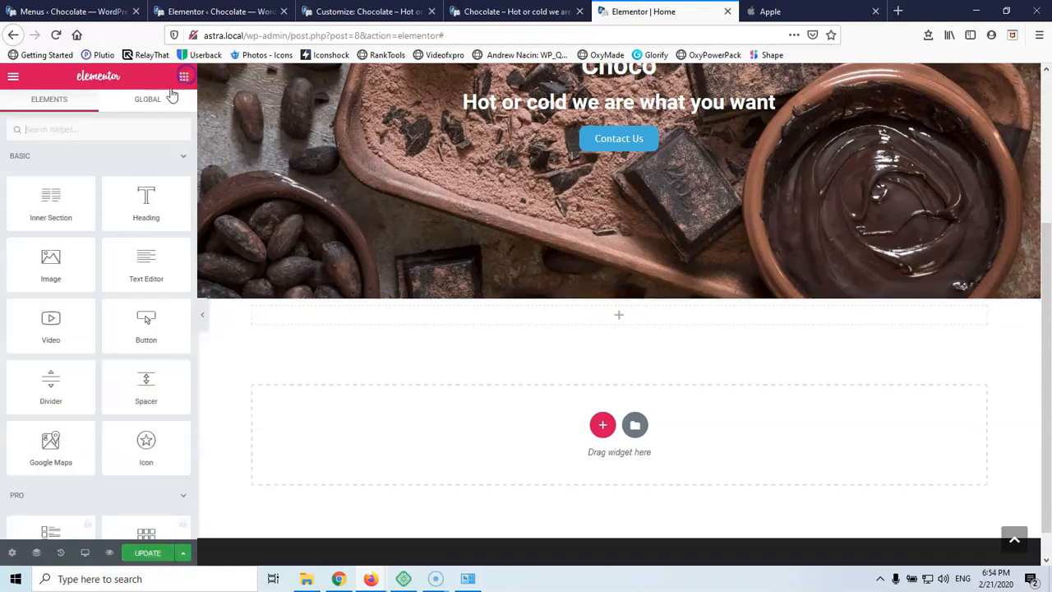
drag(145, 207, 622, 321)
triple_click(427, 315)
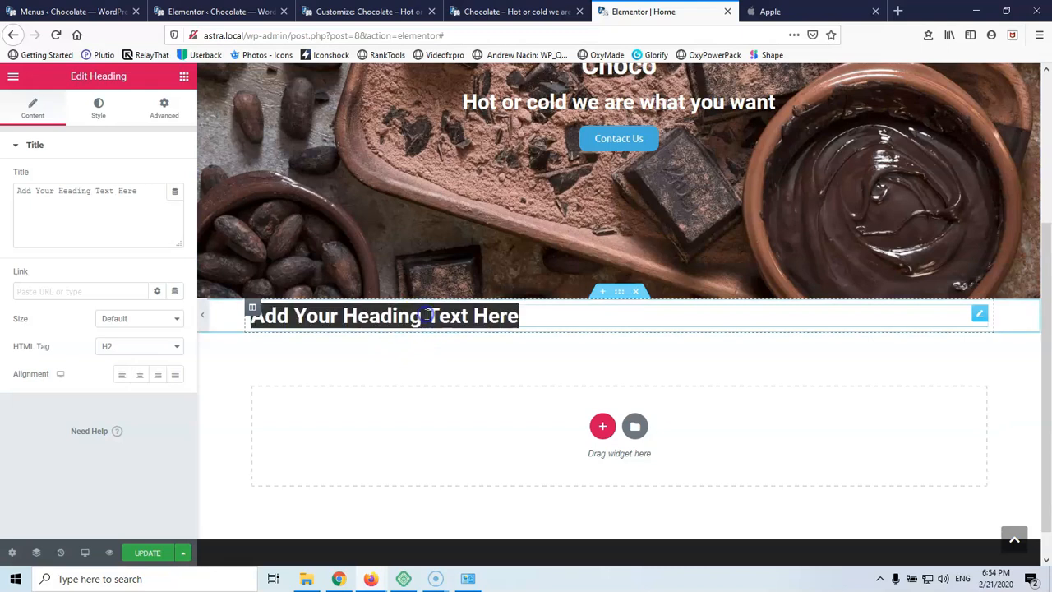
text(Services)
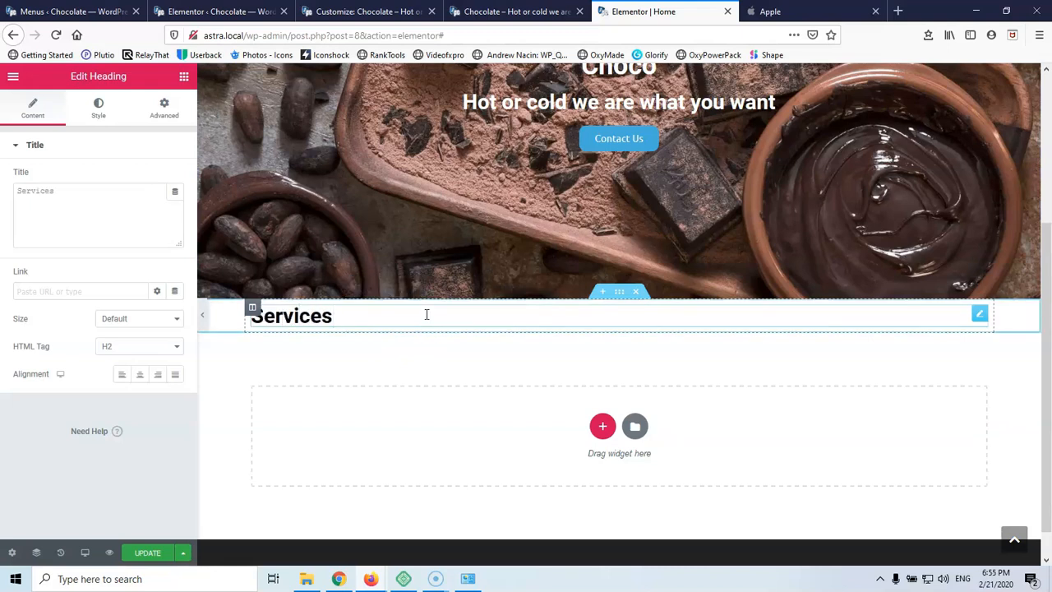
click(141, 377)
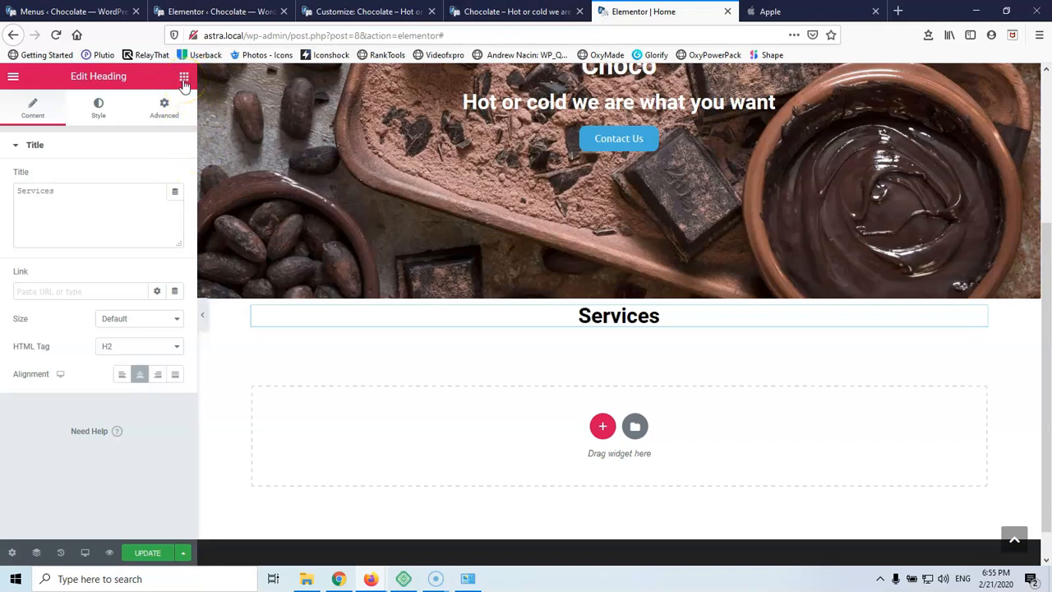
click(99, 106)
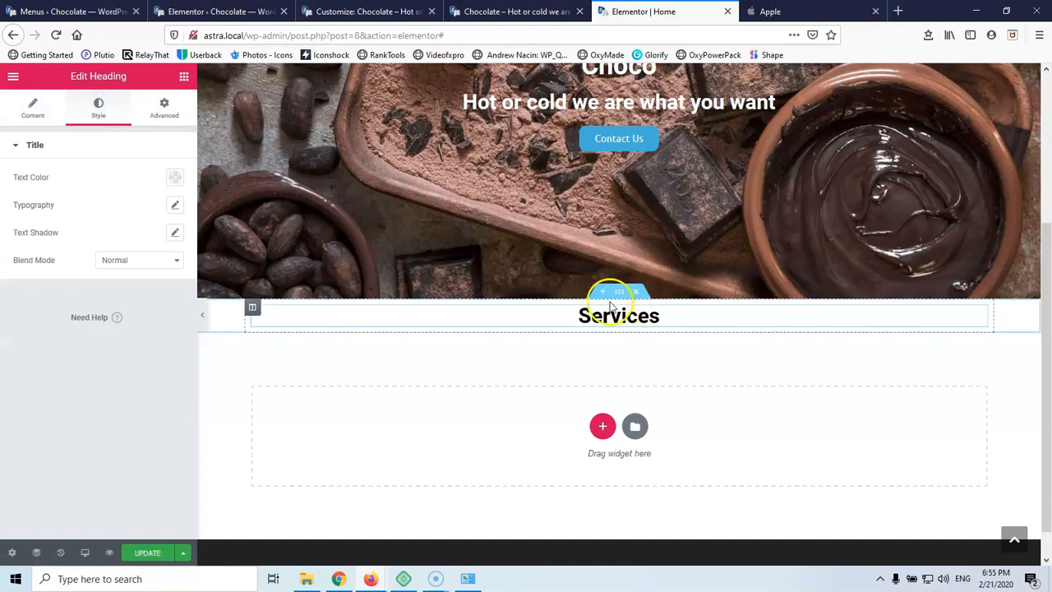
click(618, 294)
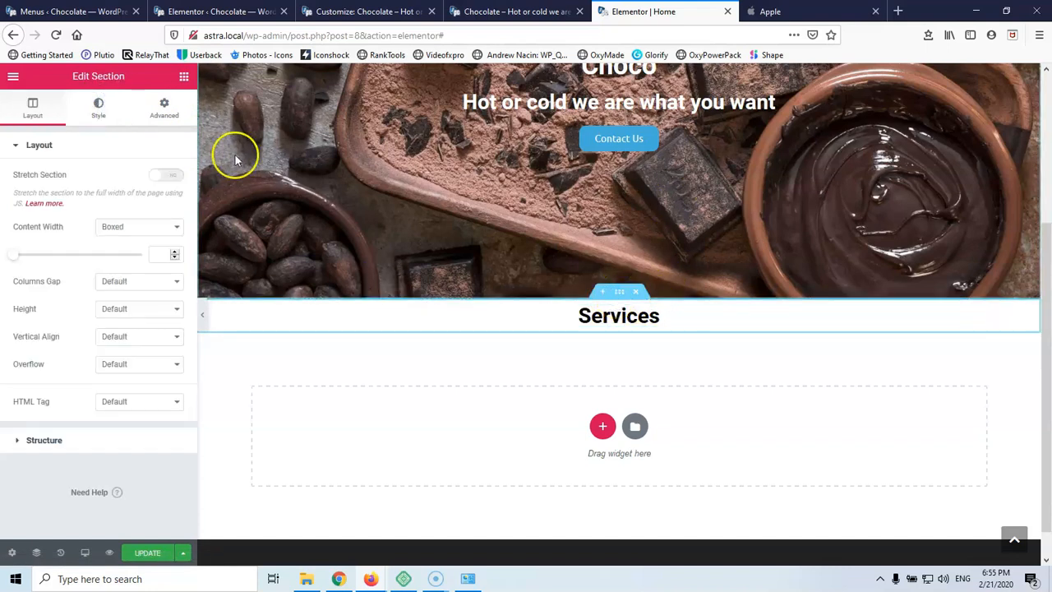
Unlink the Services padding, set top and bottom to 70px, and drop in a two-column Inner Section
click(97, 112)
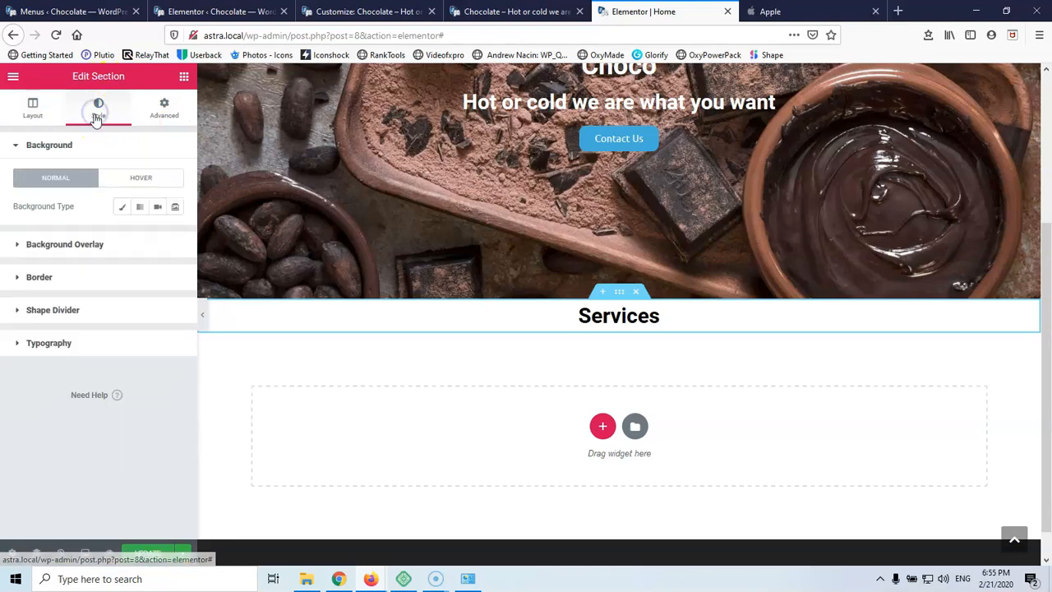
click(156, 110)
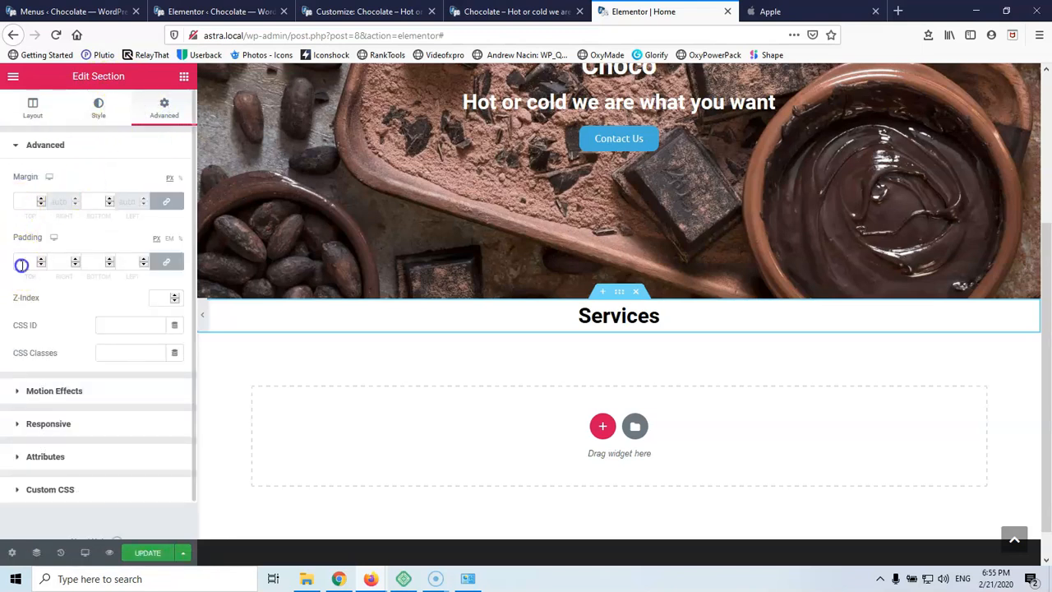
click(167, 263)
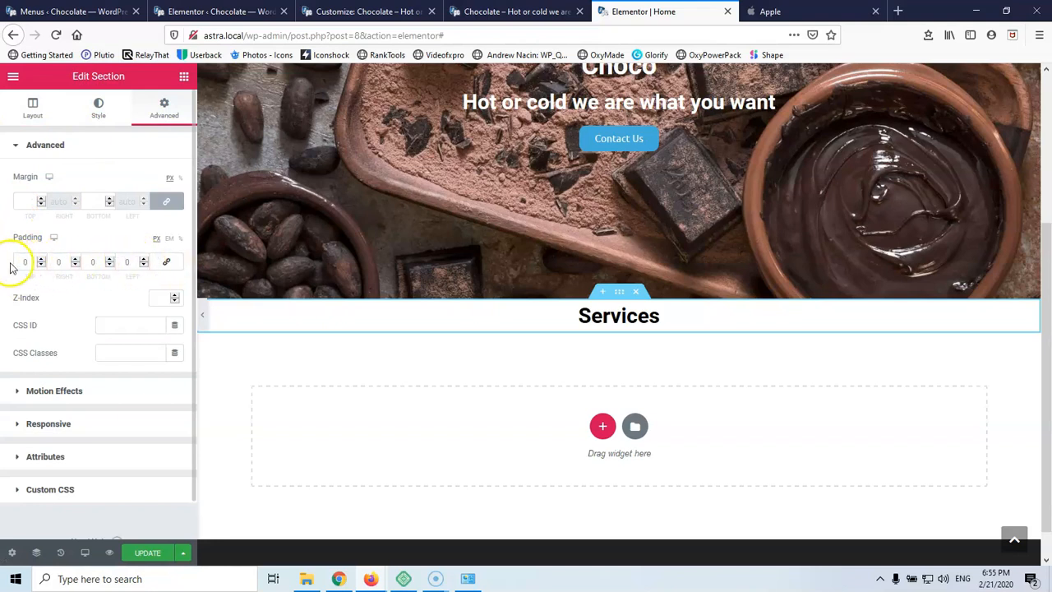
text(100)
double_click(93, 261)
text(100)
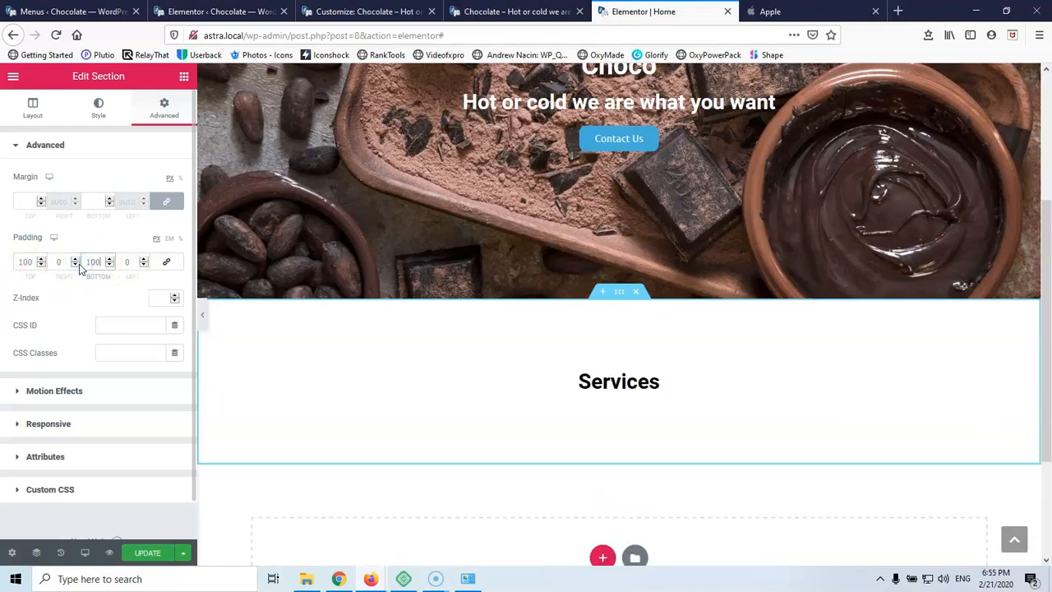
click(30, 265)
text(70)
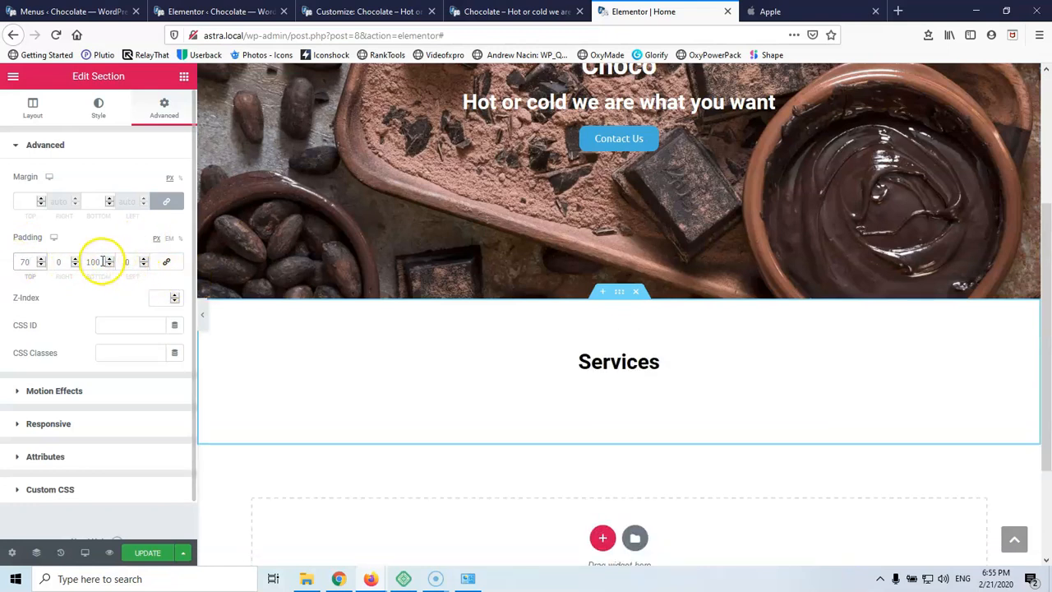
text(70)
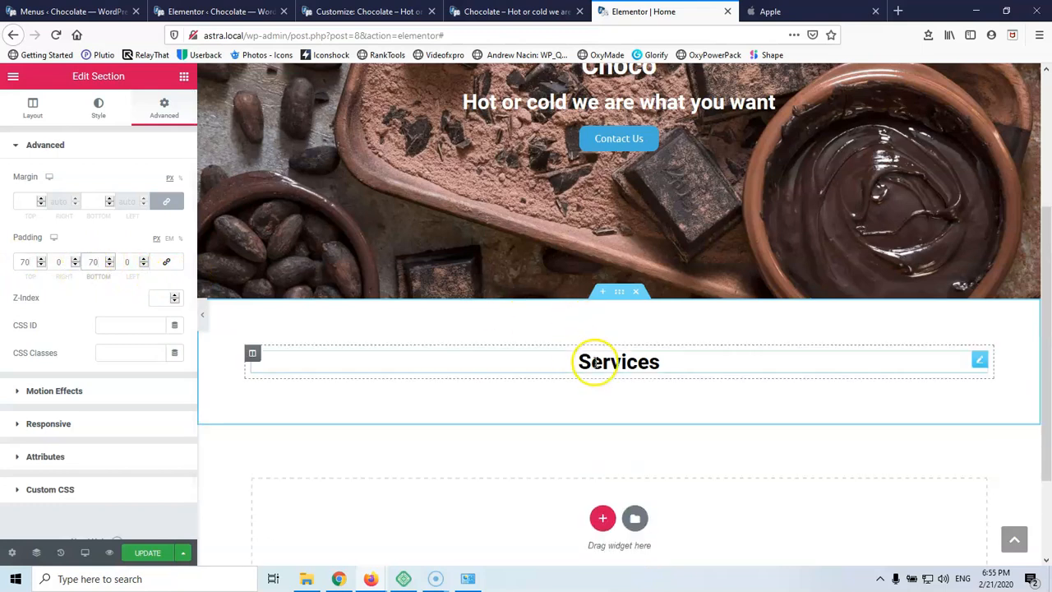
click(182, 76)
drag(60, 203, 612, 368)
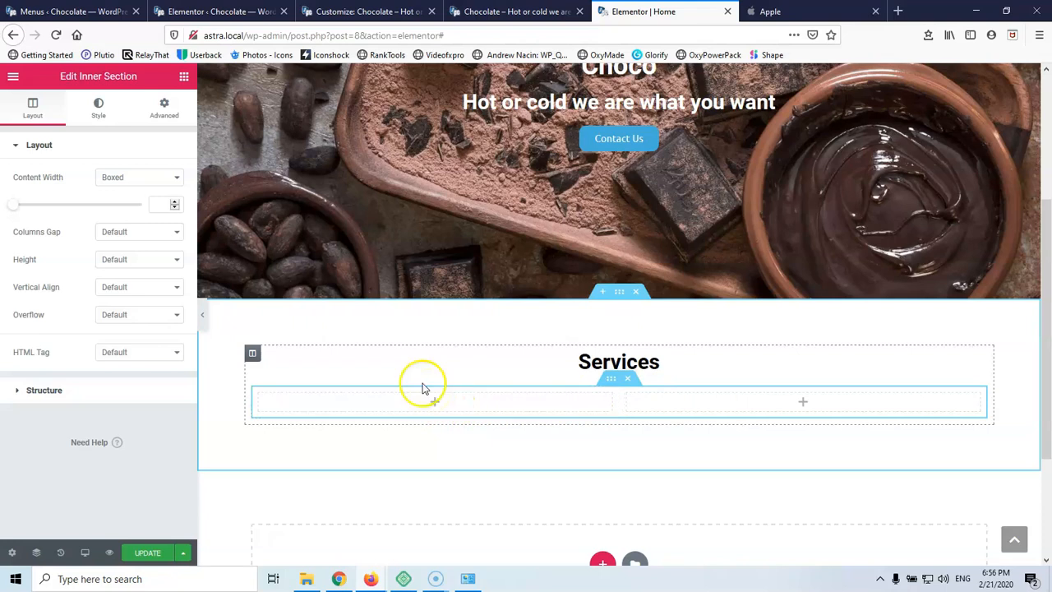
Drag a Heading widget into the left column of the Services inner section
click(182, 82)
drag(145, 204, 457, 403)
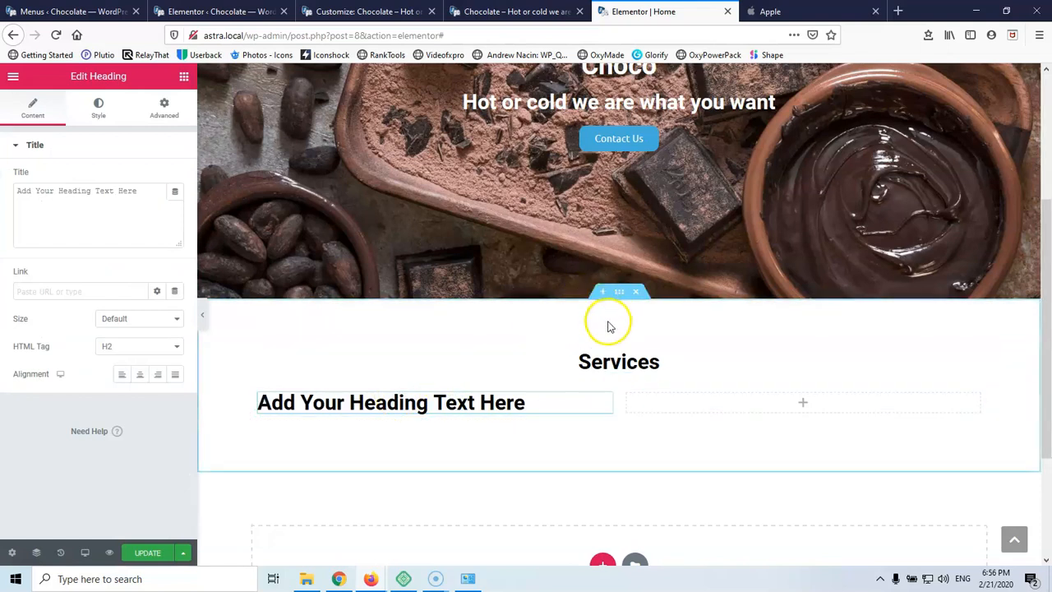
click(619, 296)
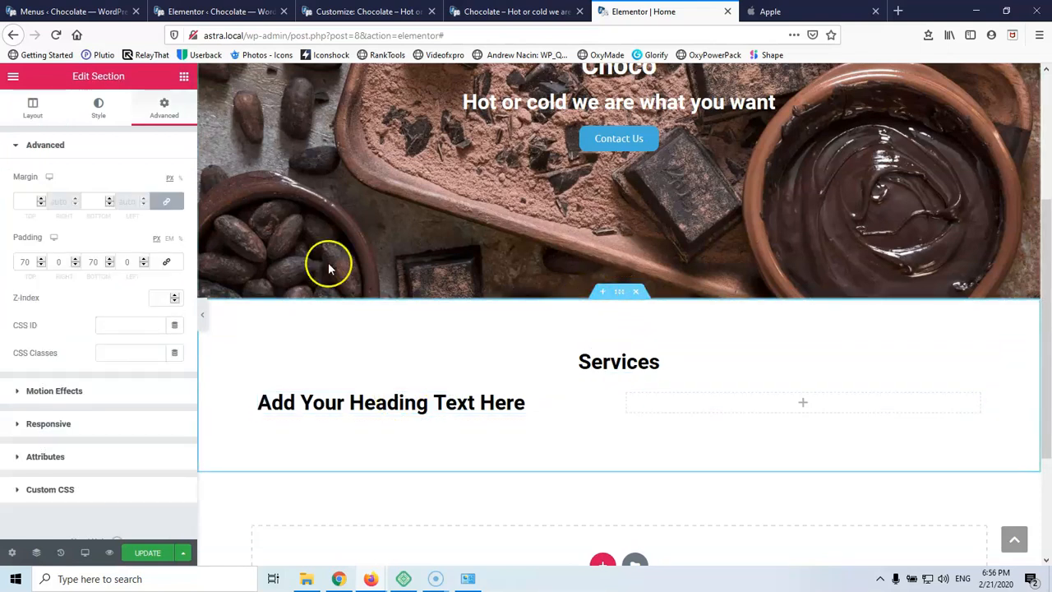
Set services.jpg as the Services section's Classic background image
click(95, 115)
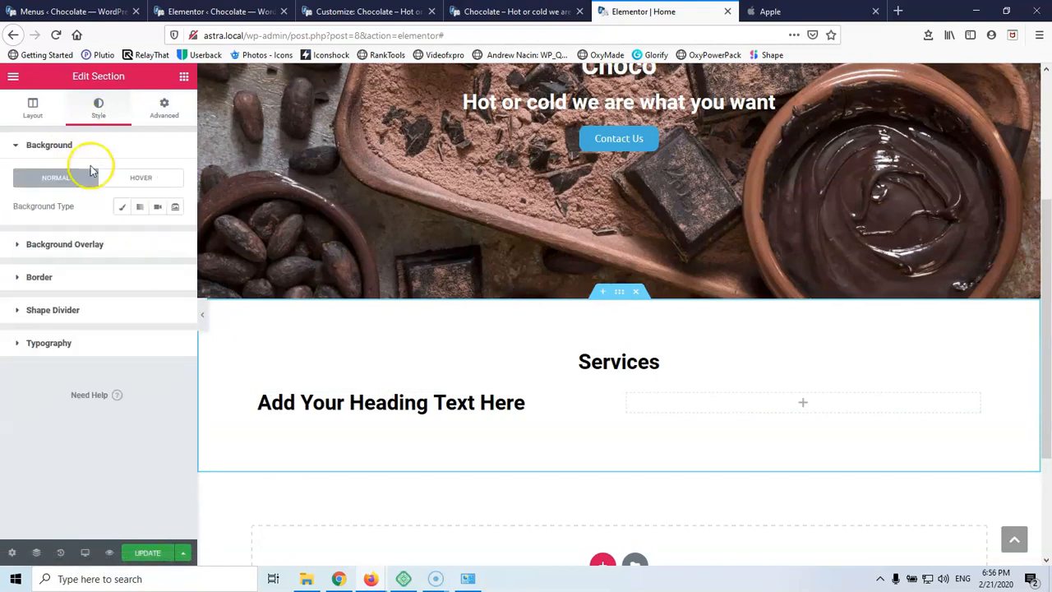
click(122, 206)
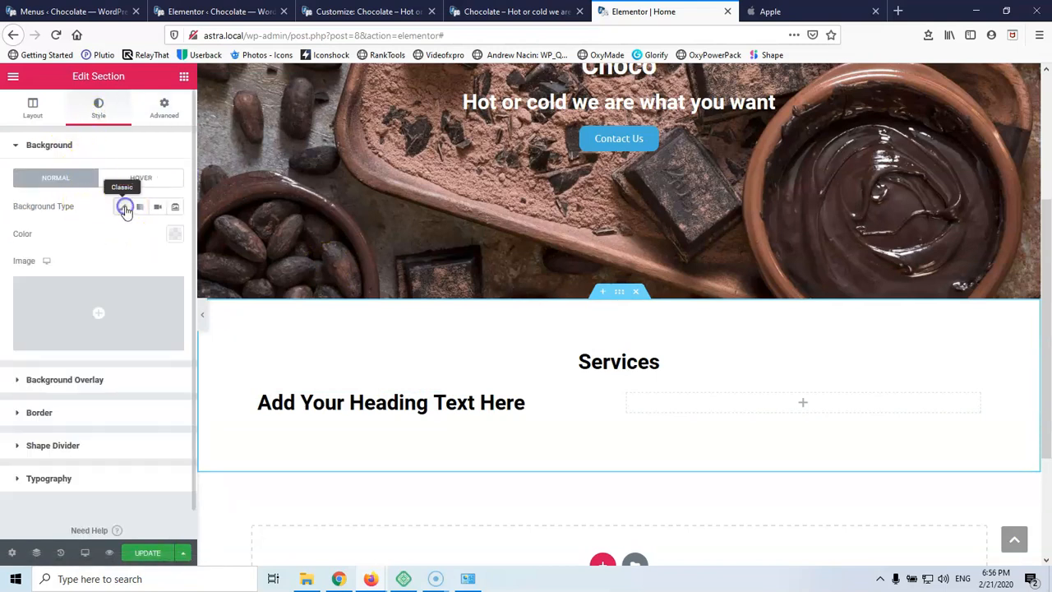
click(108, 311)
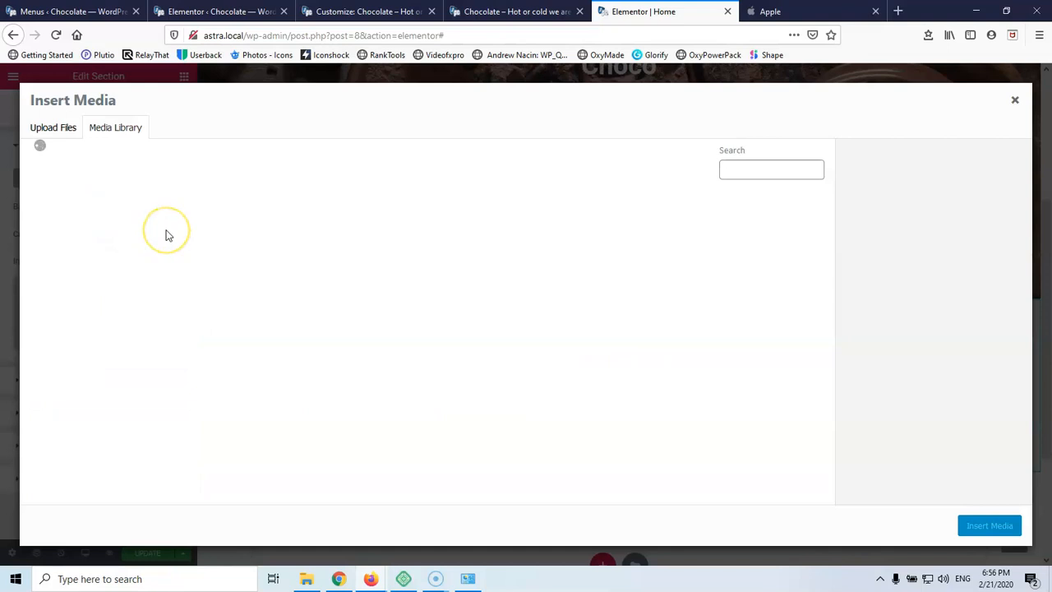
click(284, 235)
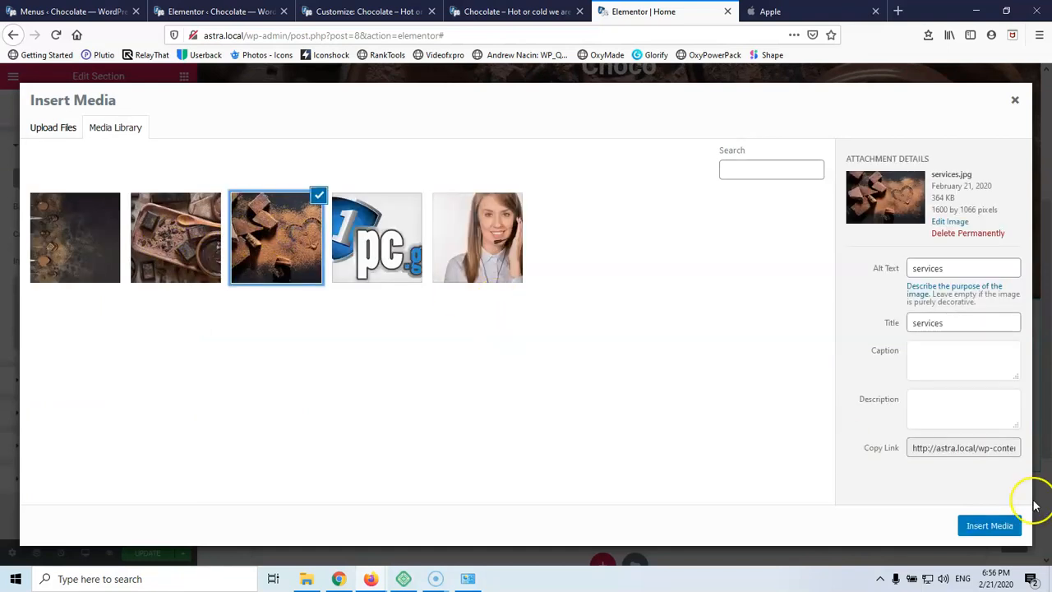
click(996, 526)
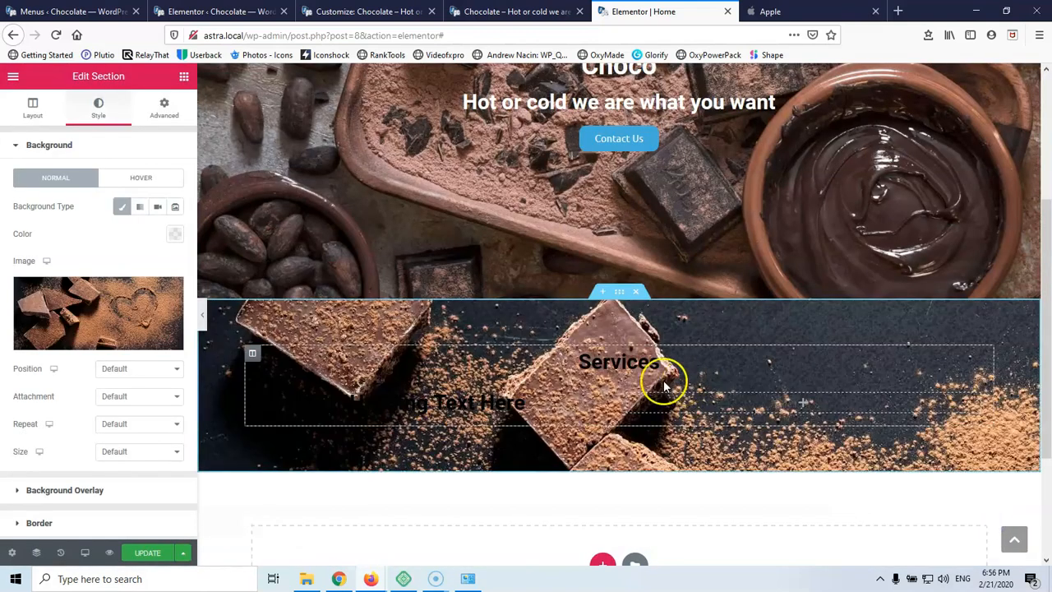
scroll(187, 306, down, 2)
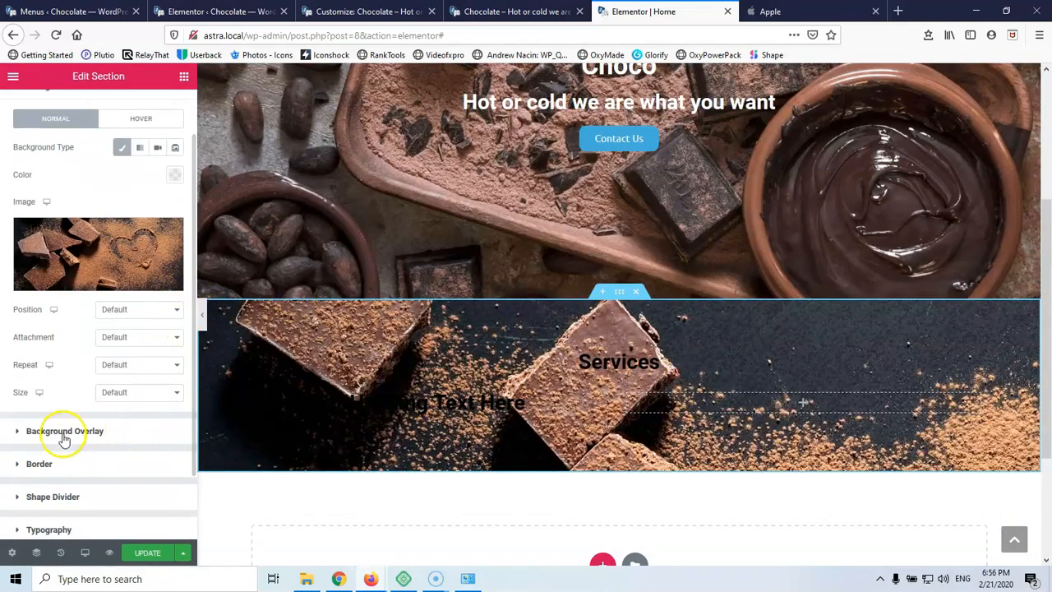
click(66, 430)
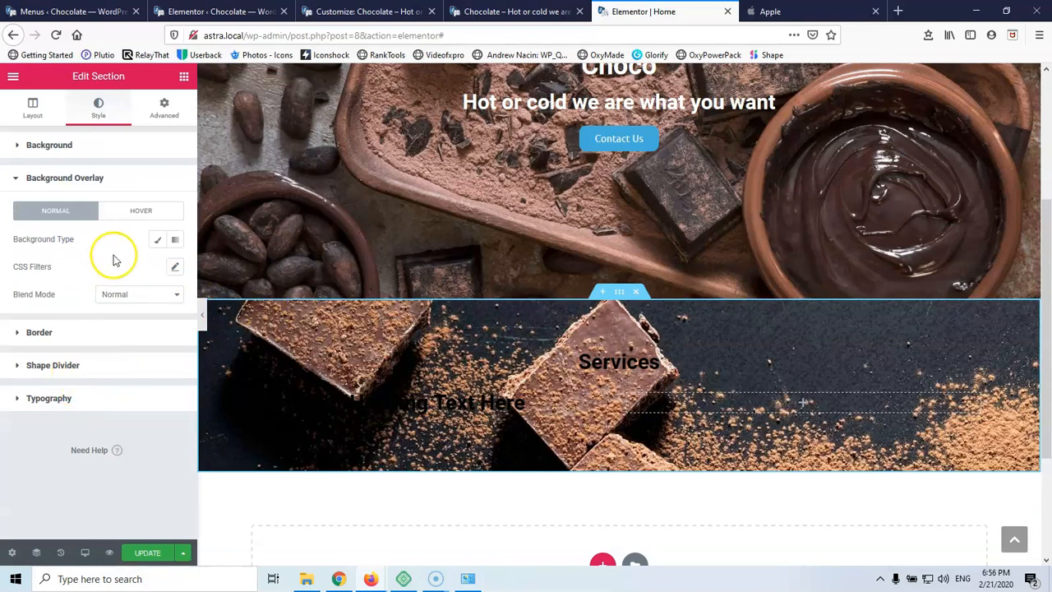
Add a white Classic background overlay at 0.9 opacity over the Services photo
click(154, 243)
click(173, 268)
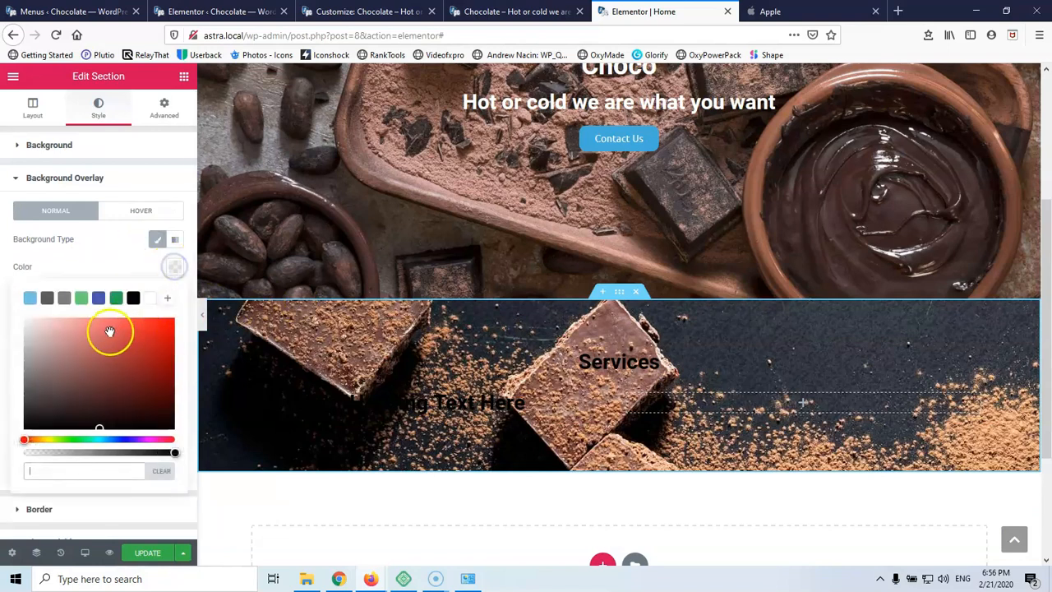
click(149, 299)
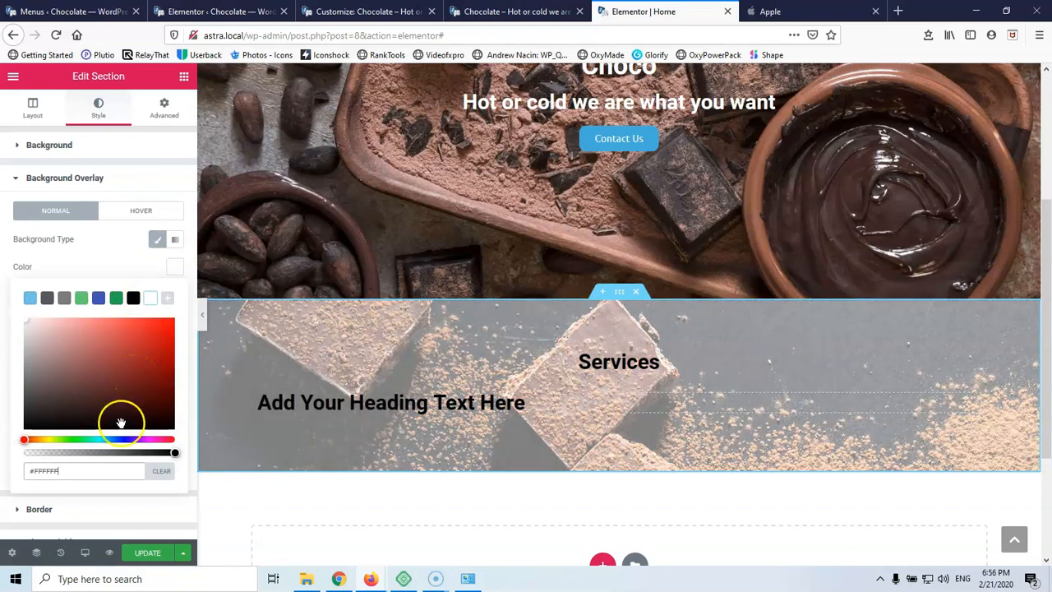
click(175, 272)
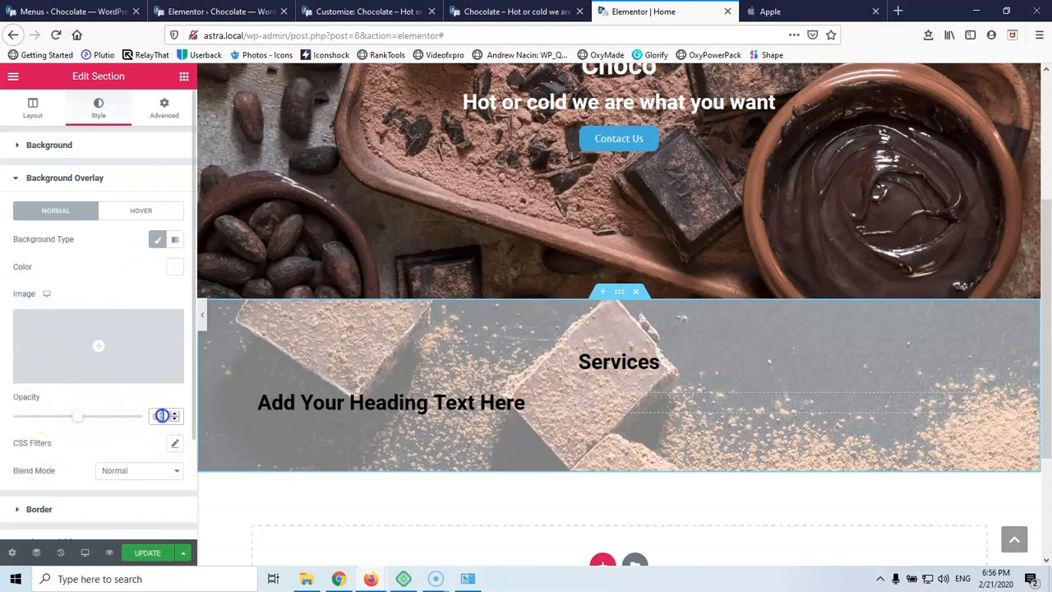
text(8)
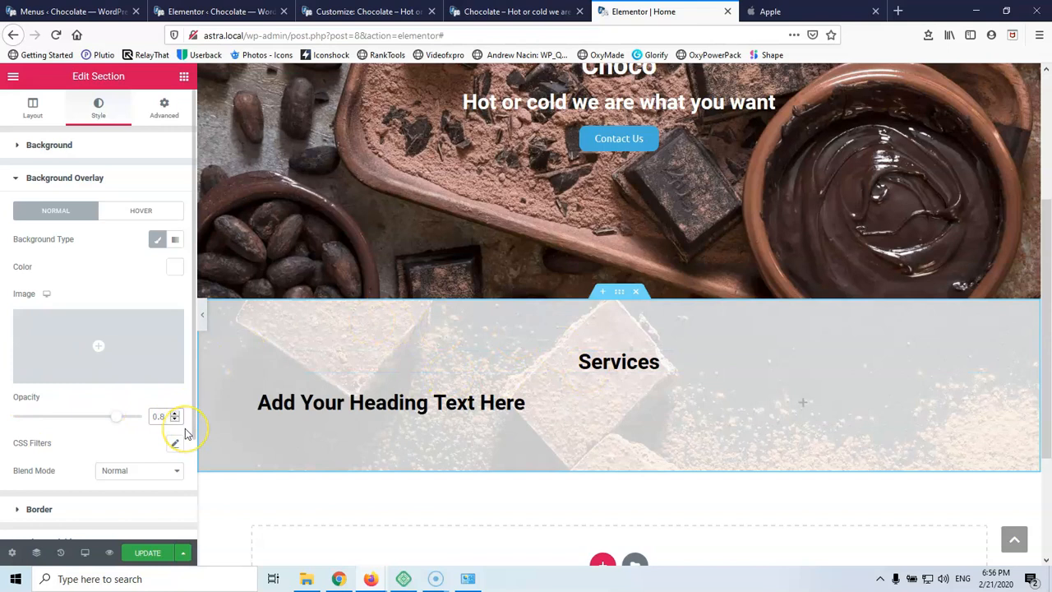
text(5)
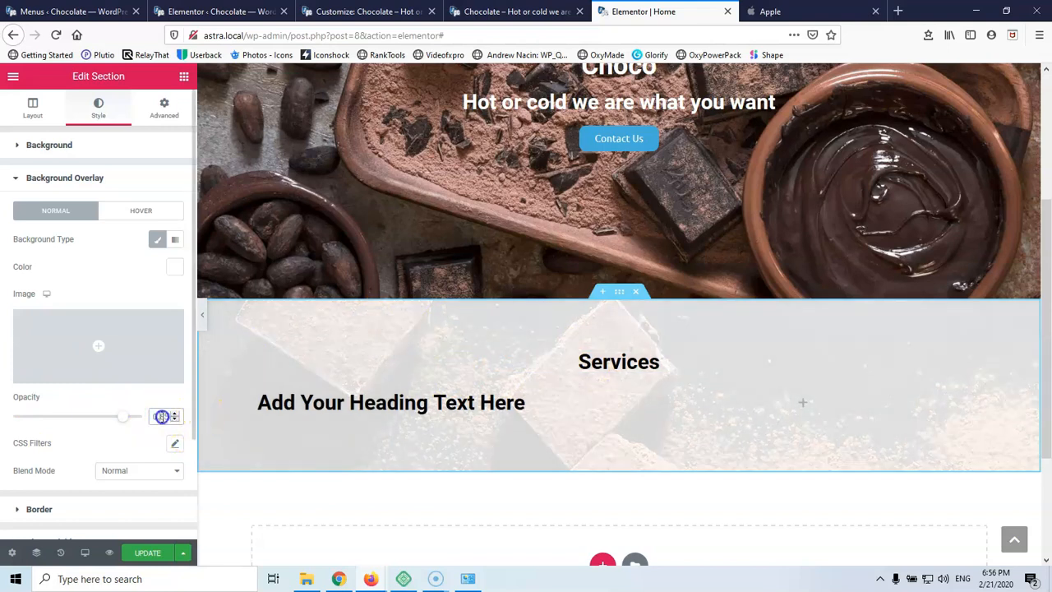
click(174, 413)
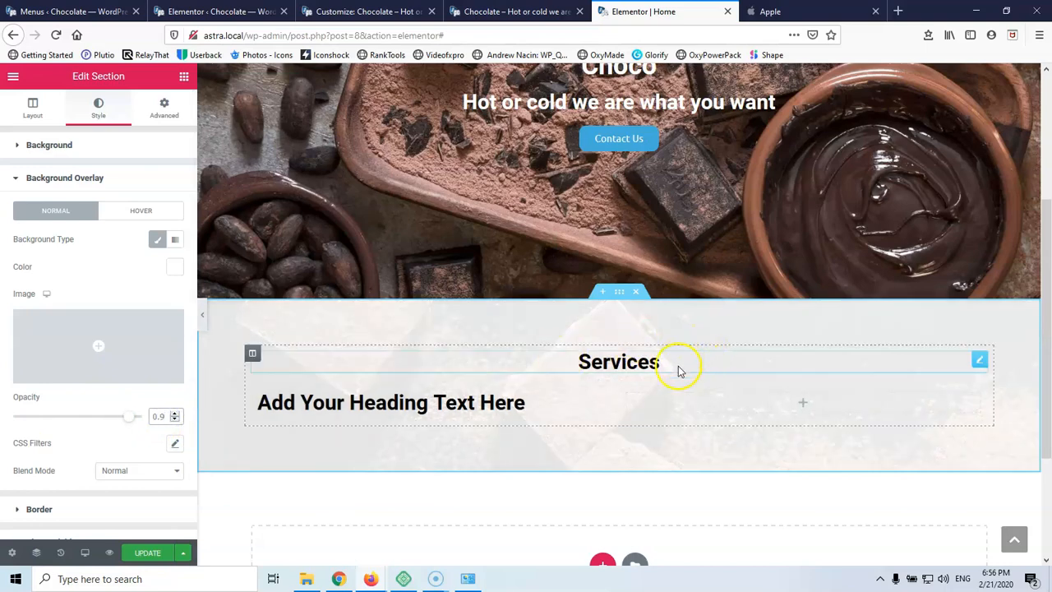
scroll(740, 359, up, 5)
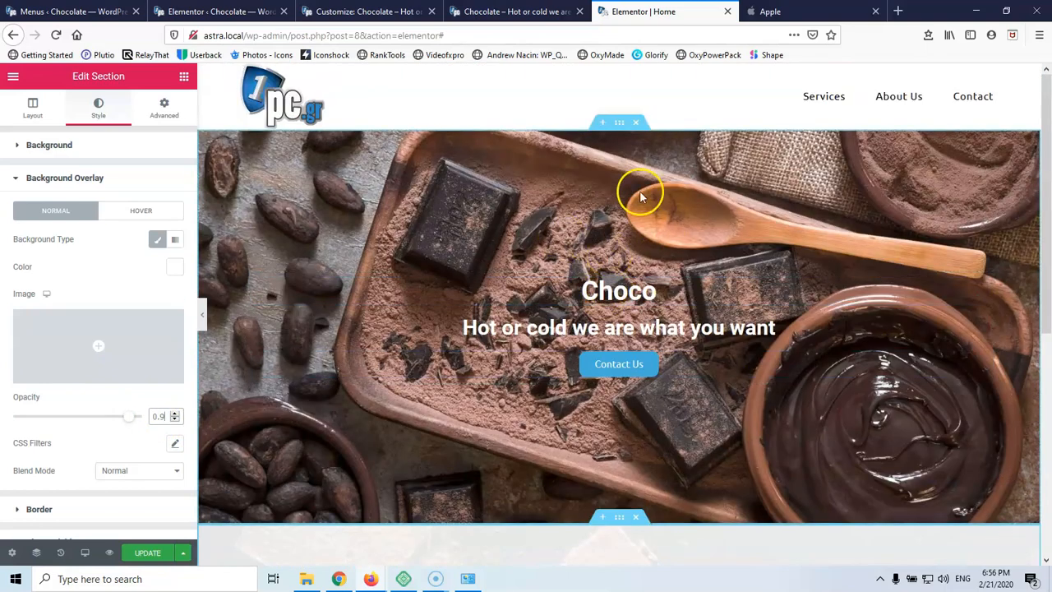
Give the hero section a black Classic background overlay
click(619, 125)
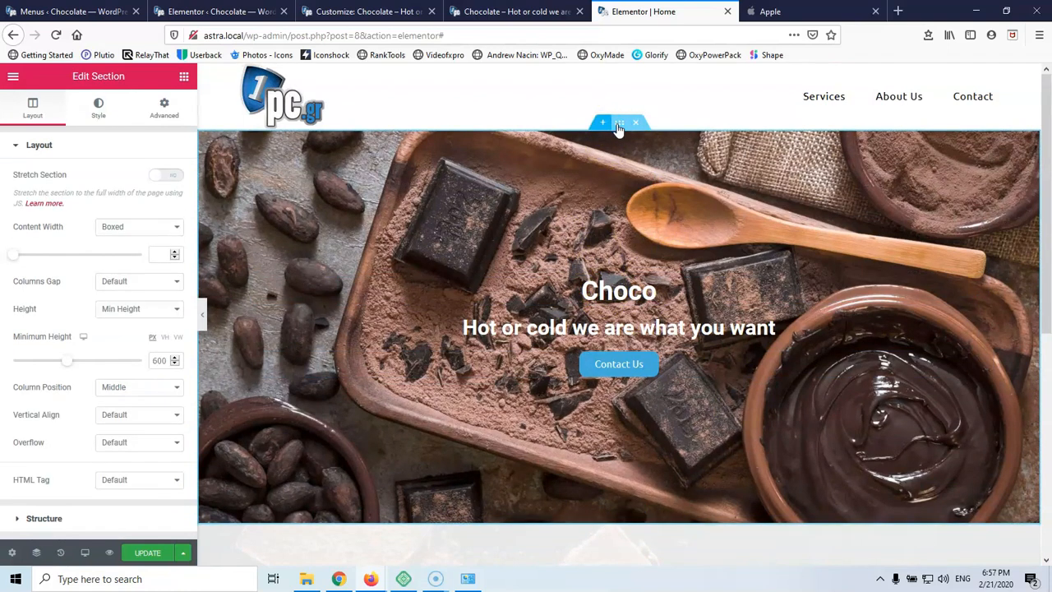
click(100, 106)
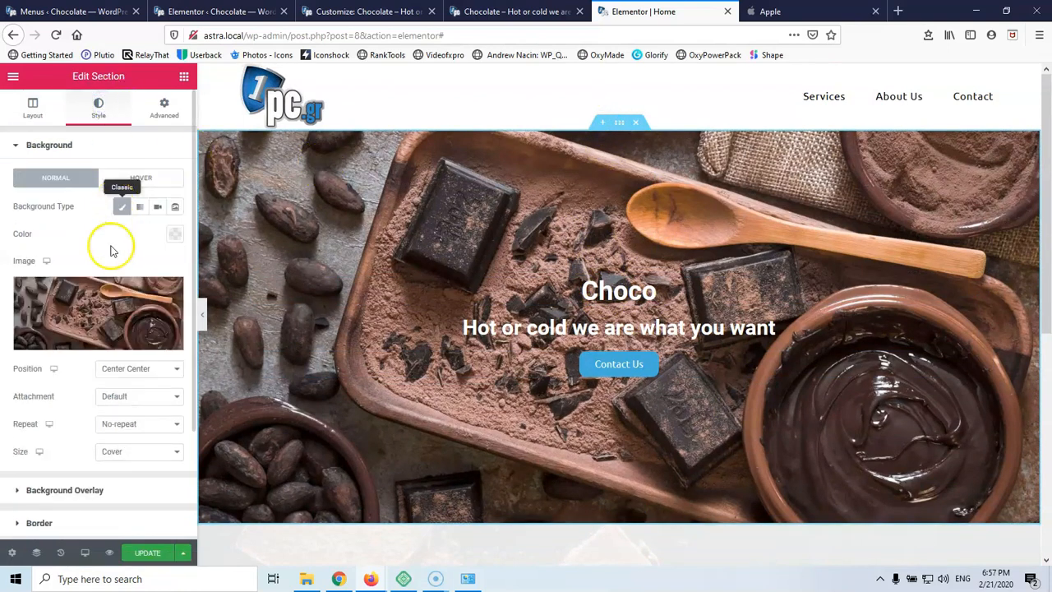
scroll(115, 395, down, 1)
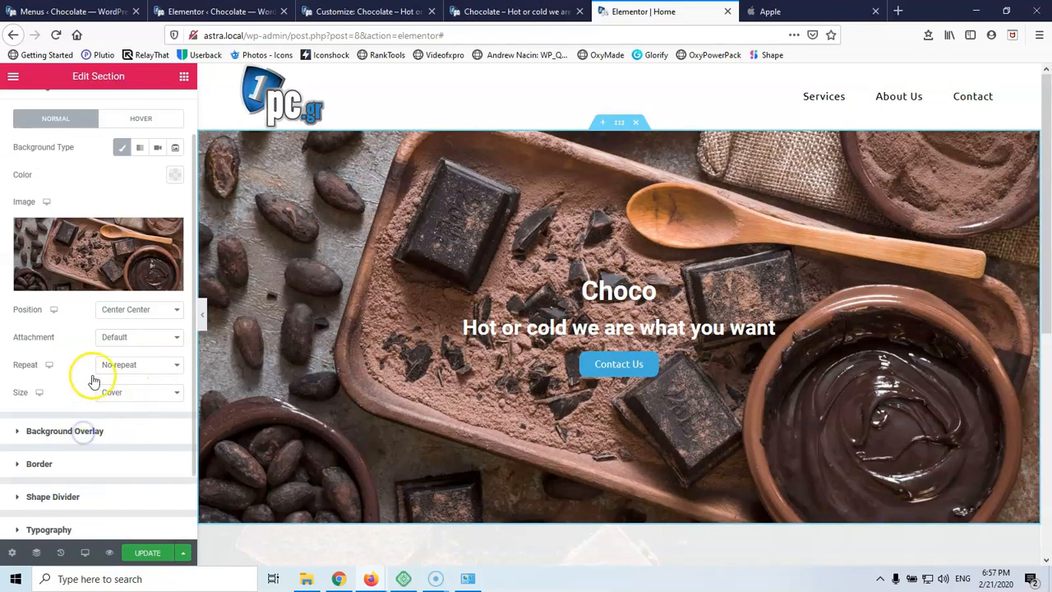
click(160, 239)
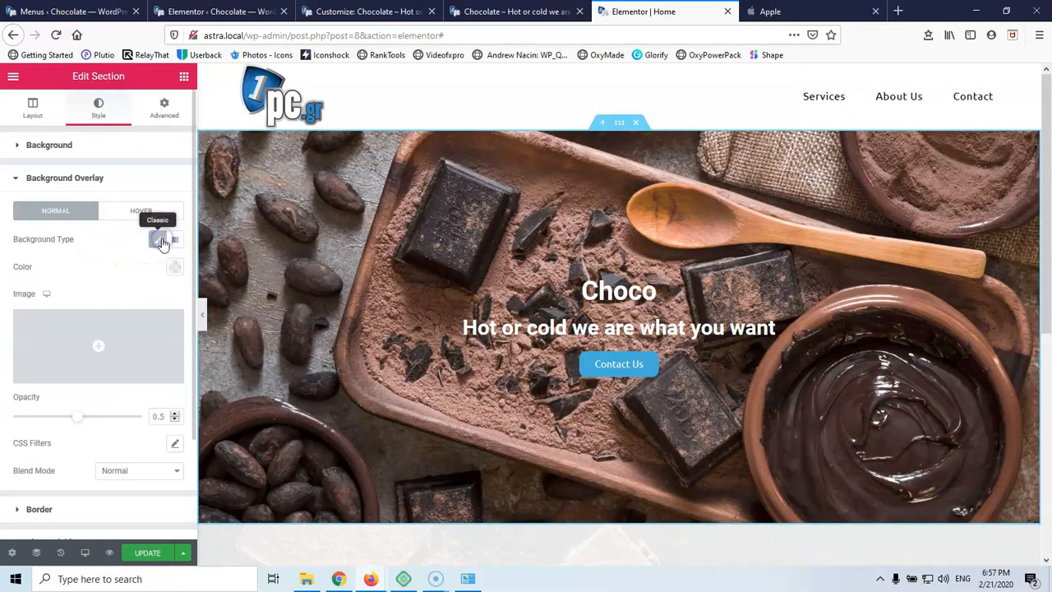
click(174, 268)
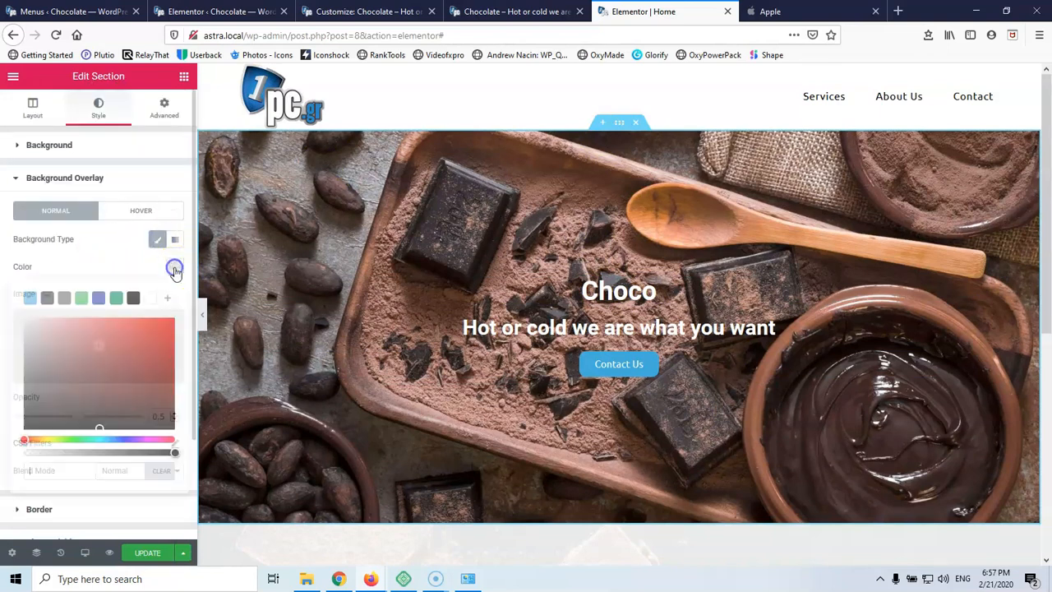
click(134, 299)
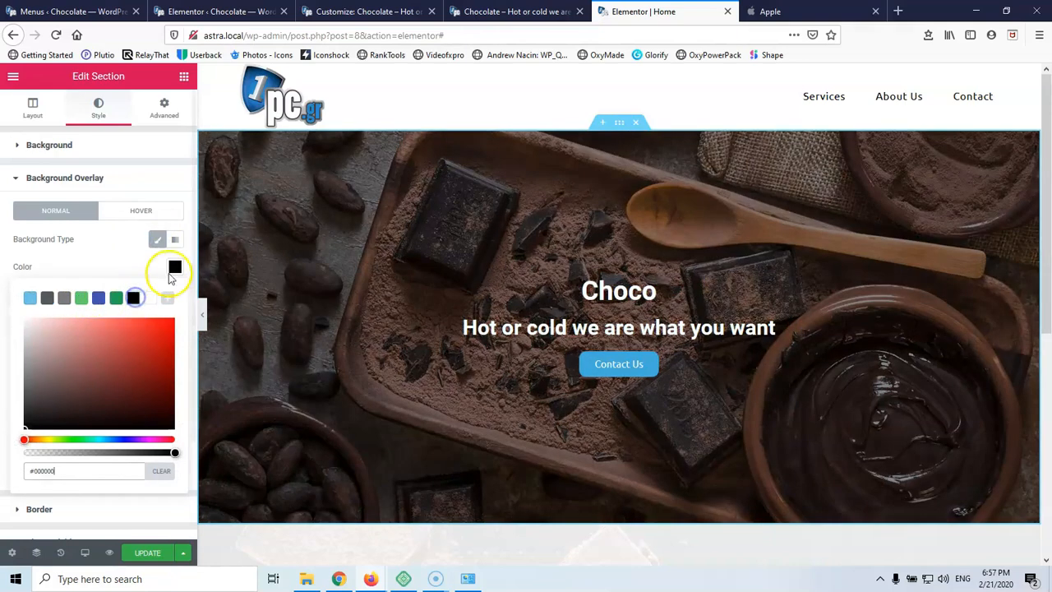
click(174, 267)
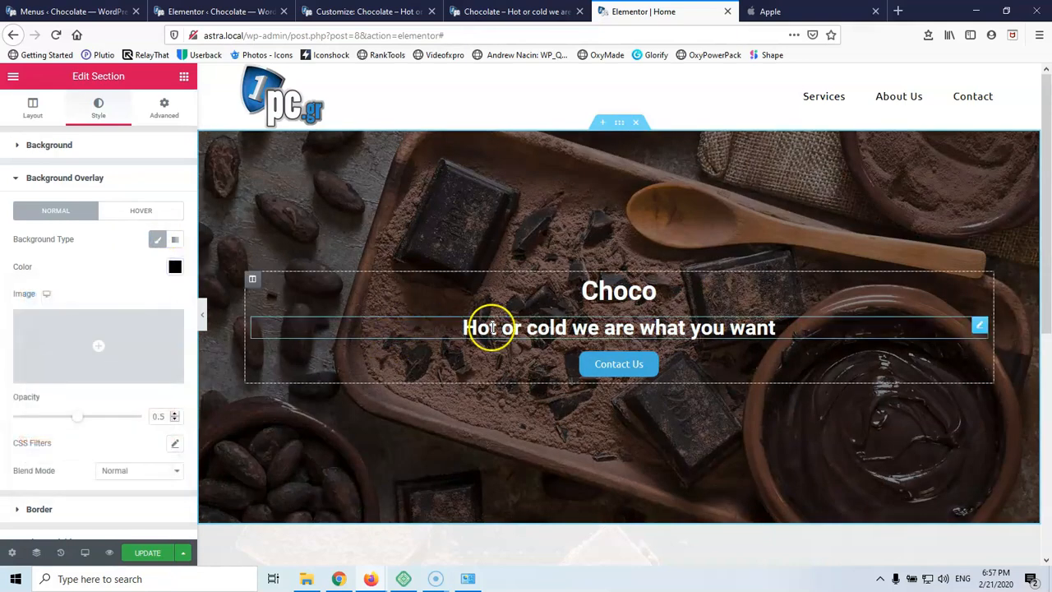
scroll(579, 343, down, 5)
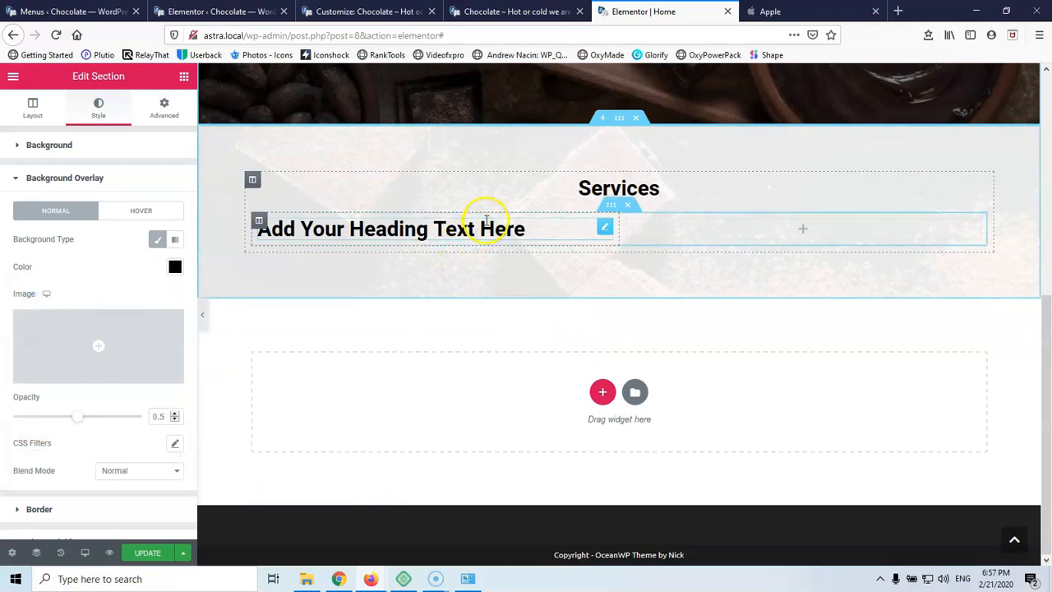
Check the Services placeholder heading's style, then select the hero tagline's content settings
click(485, 224)
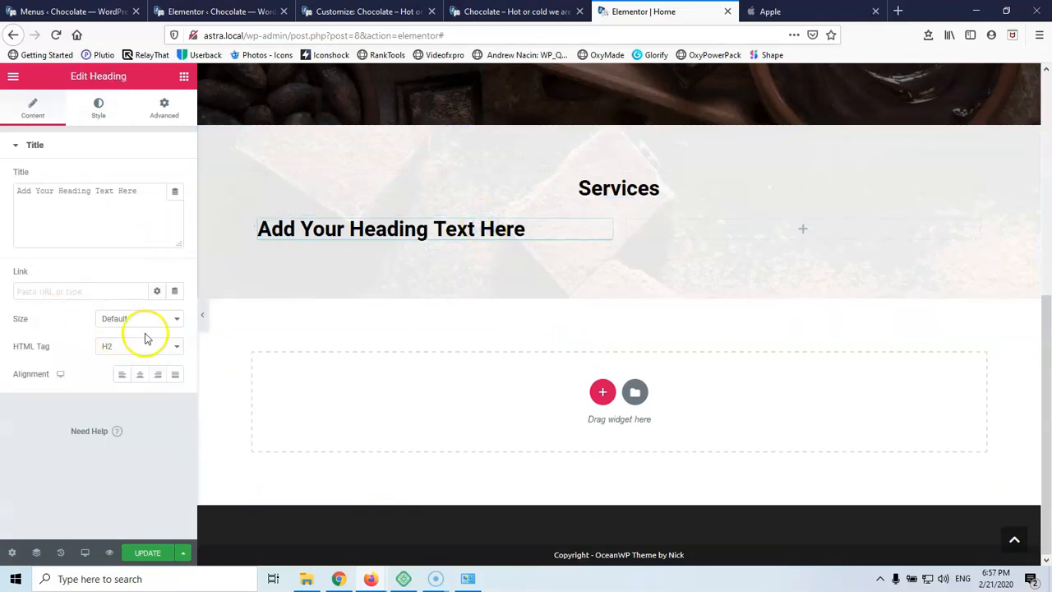
click(589, 188)
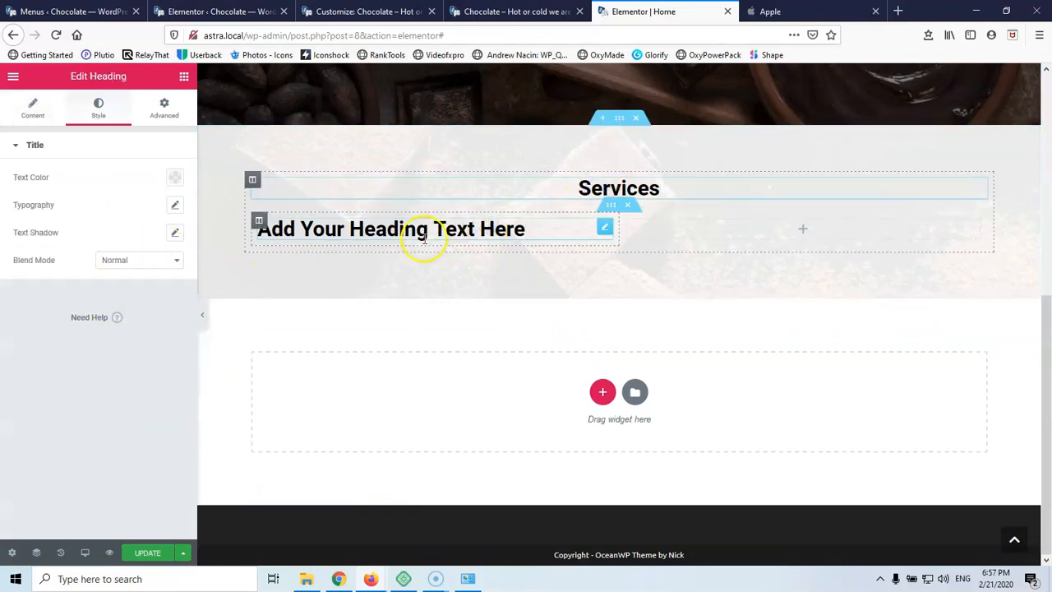
scroll(543, 226, up, 5)
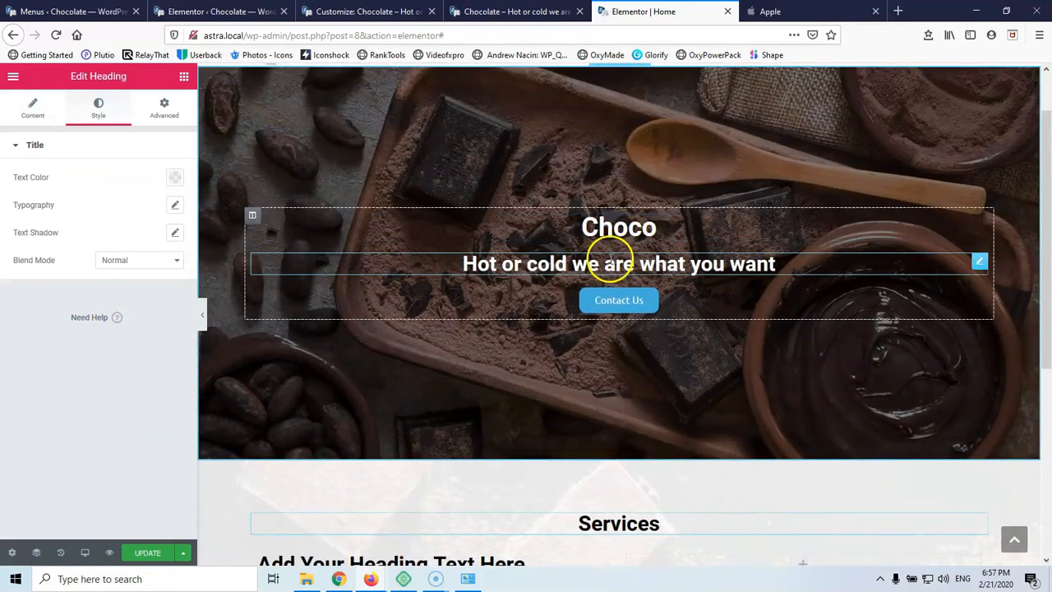
click(776, 263)
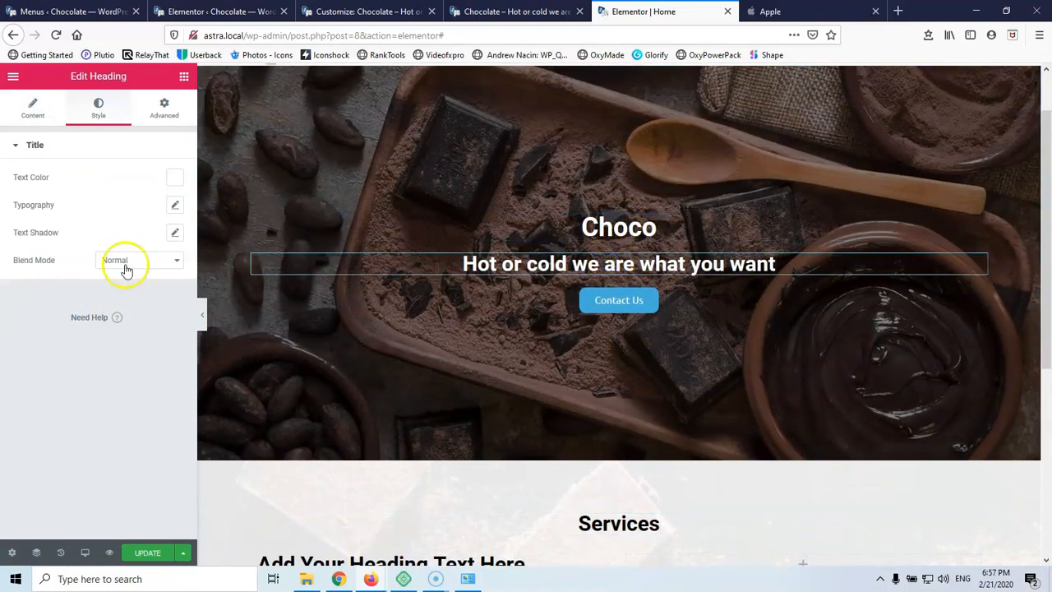
click(21, 107)
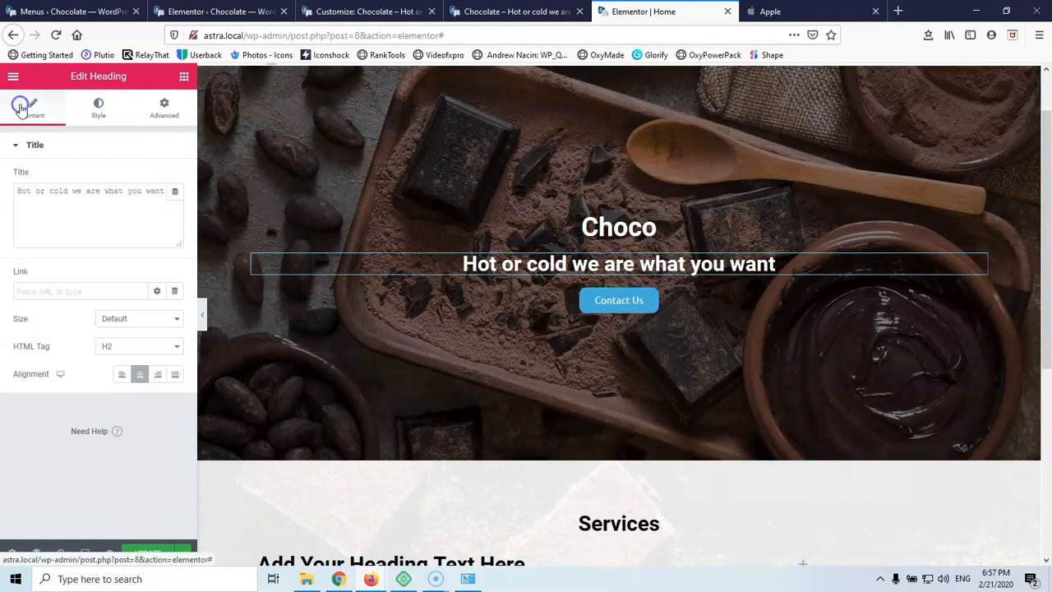
Set the hero tagline's HTML tag to H3
click(134, 348)
click(128, 390)
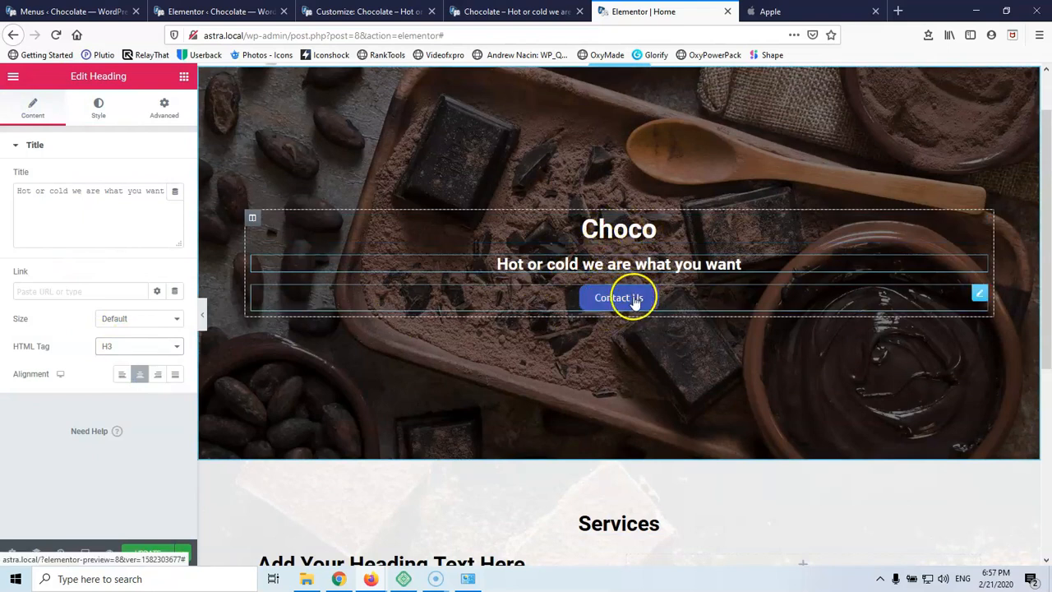
scroll(620, 297, down, 5)
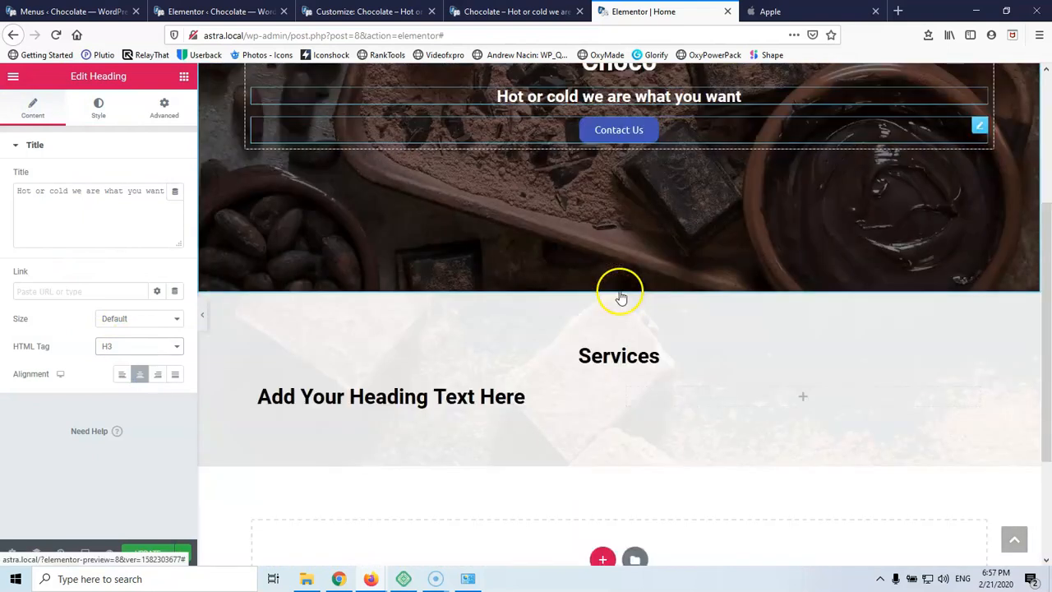
Make the Services placeholder heading a centred H4 reading 'Hot choco'
click(610, 324)
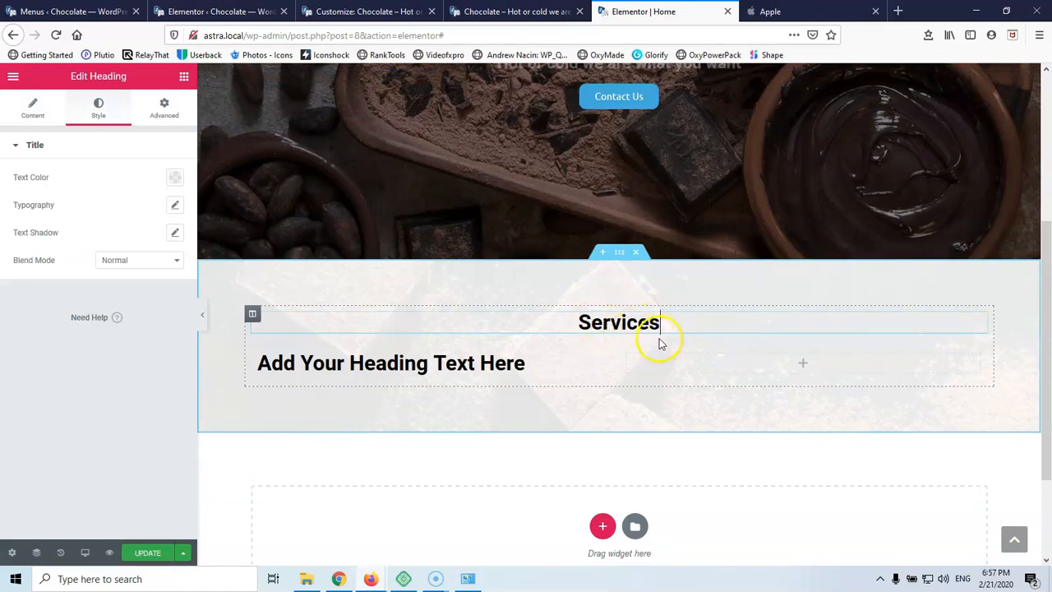
click(469, 364)
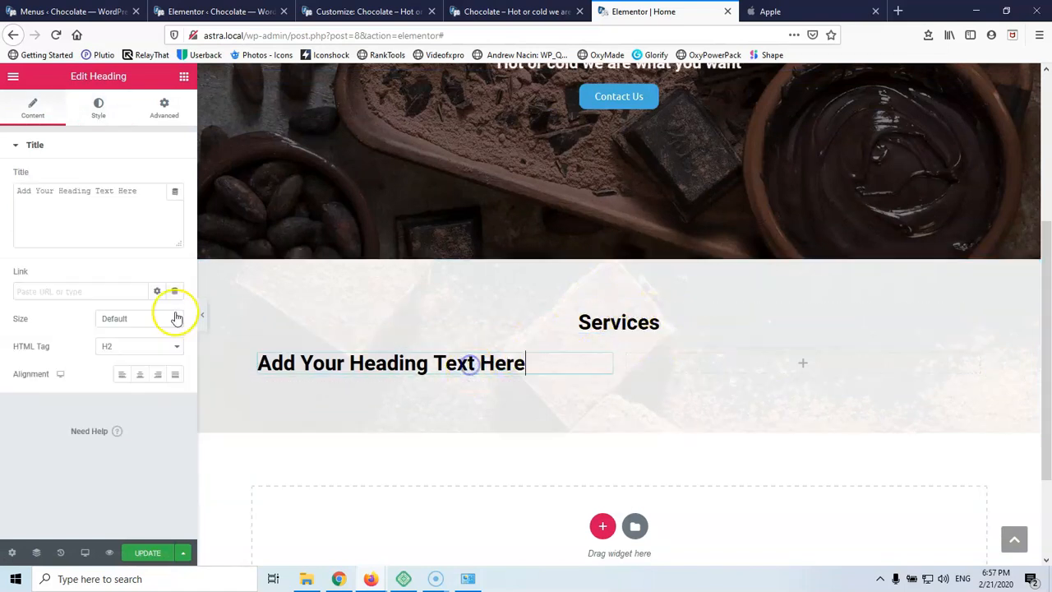
click(119, 345)
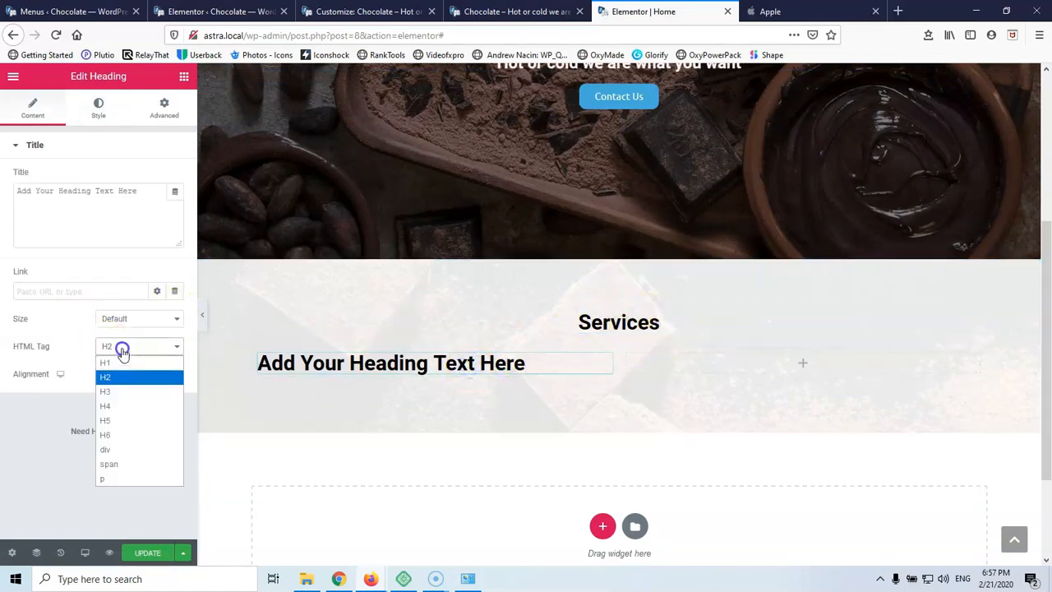
click(118, 408)
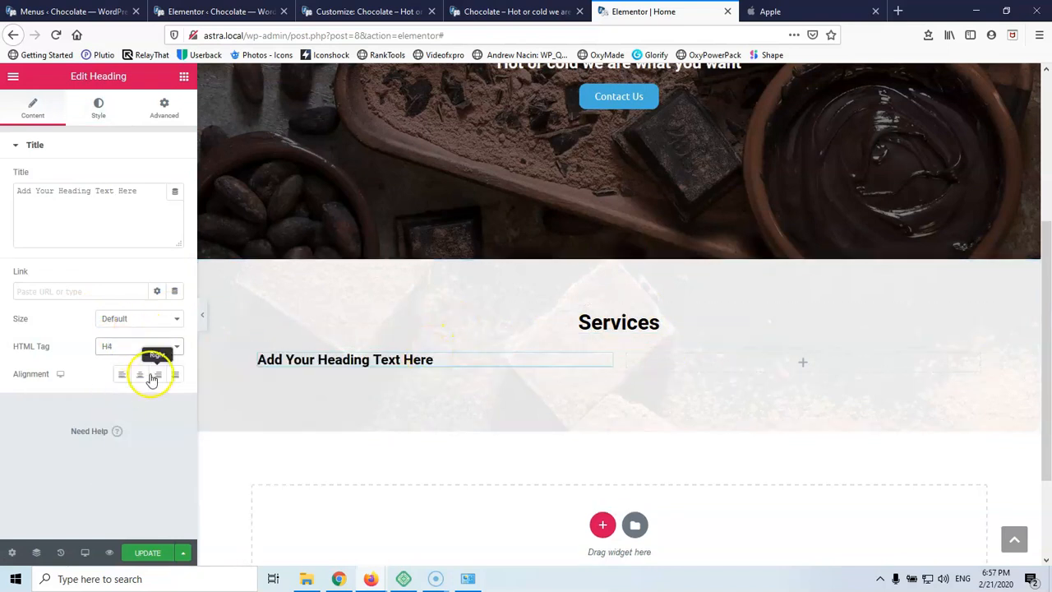
click(140, 375)
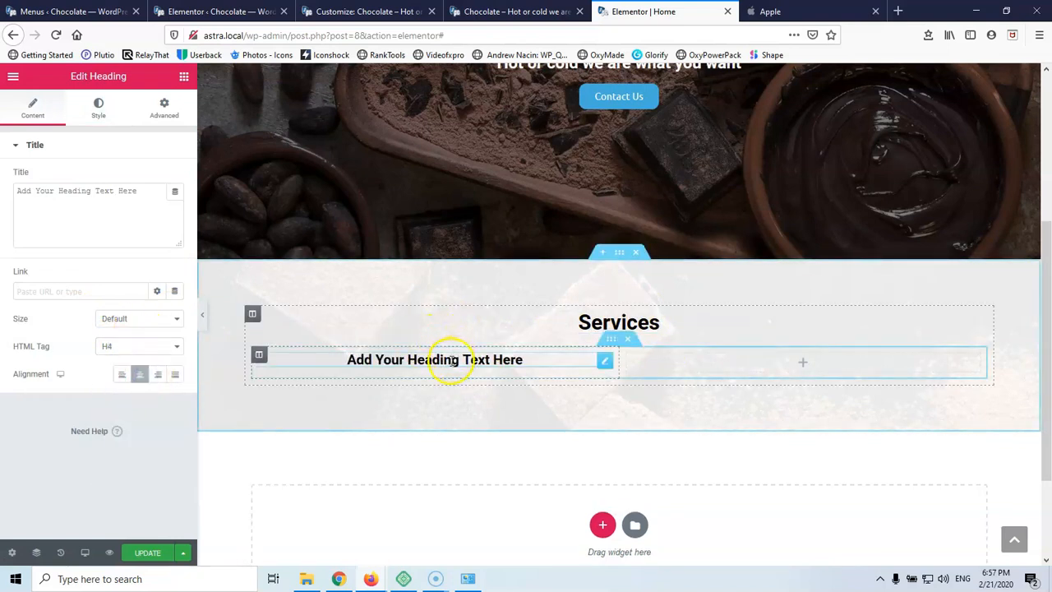
drag(143, 192, 16, 190)
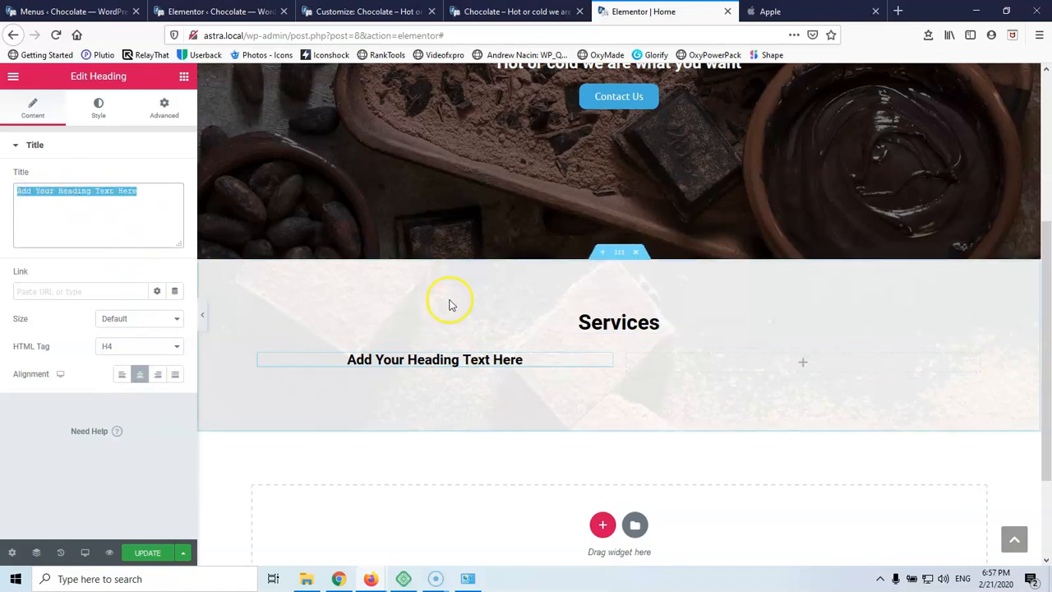
triple_click(443, 360)
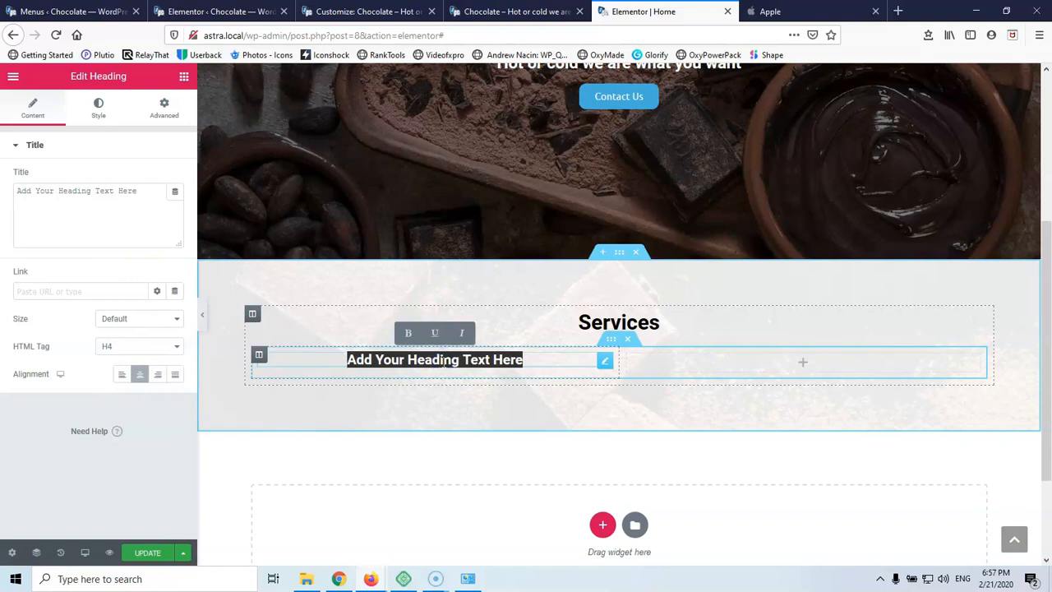
text(Hot choco)
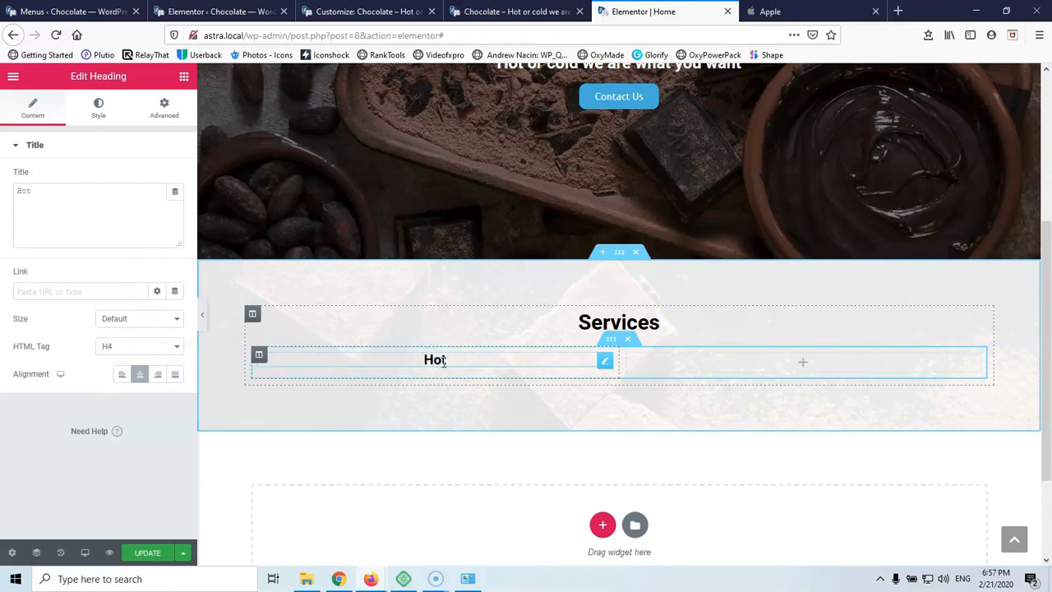
click(182, 77)
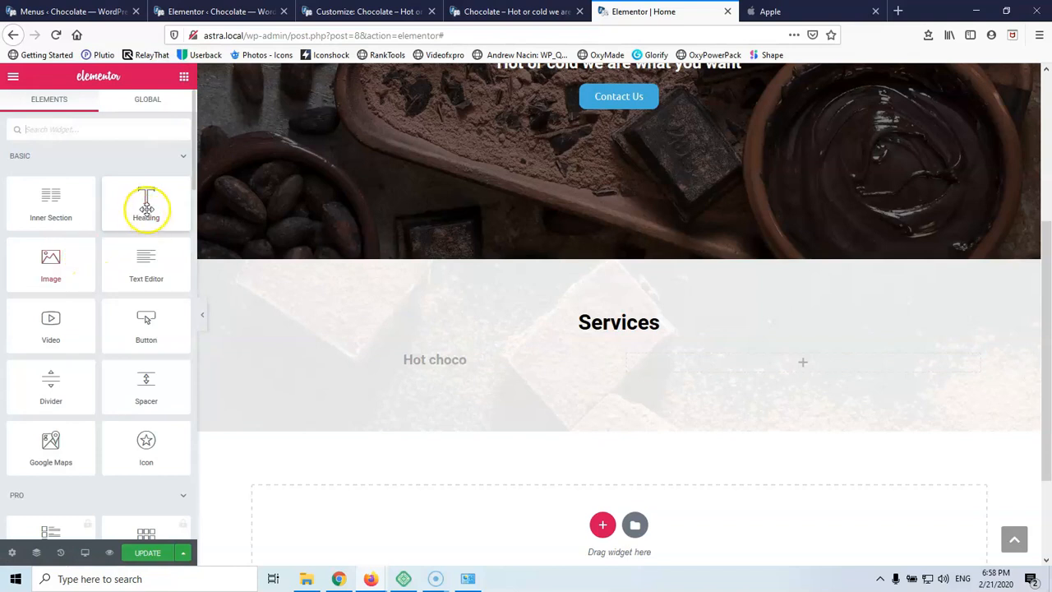
Add a centred text block under Hot choco reading 'Lorem ipsum dolor sit amet, consectetur adipiscing elit.'
drag(136, 268, 427, 369)
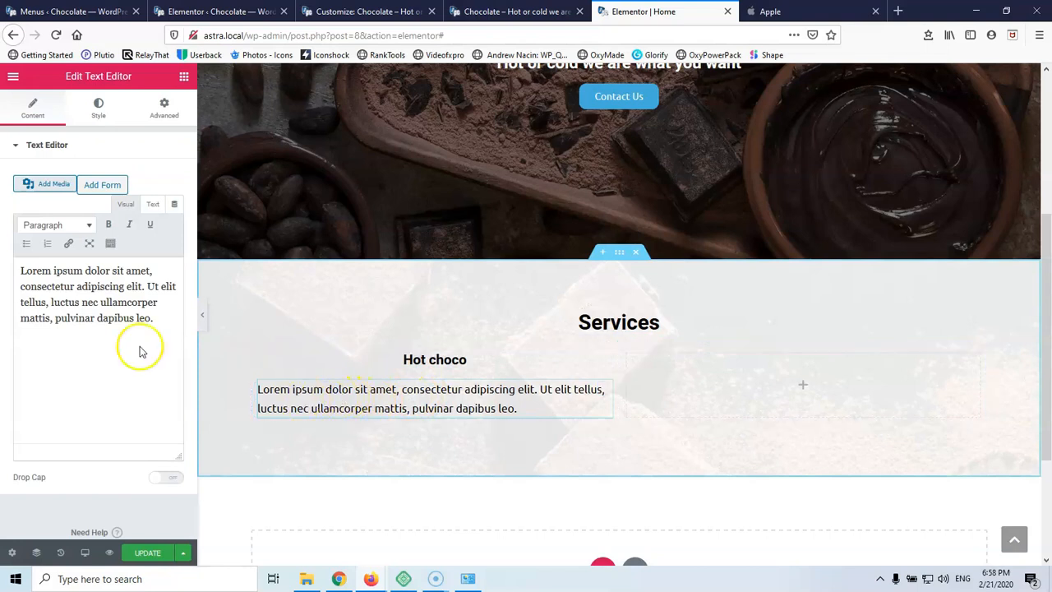
click(145, 313)
double_click(147, 318)
key(ctrl+a)
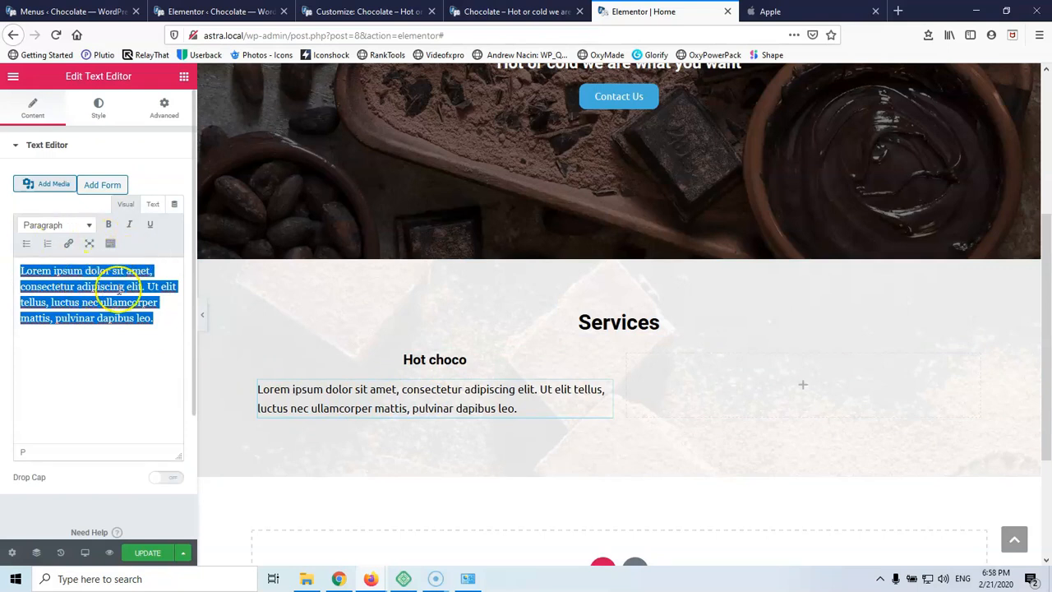
drag(146, 286, 163, 345)
key(BackSpace)
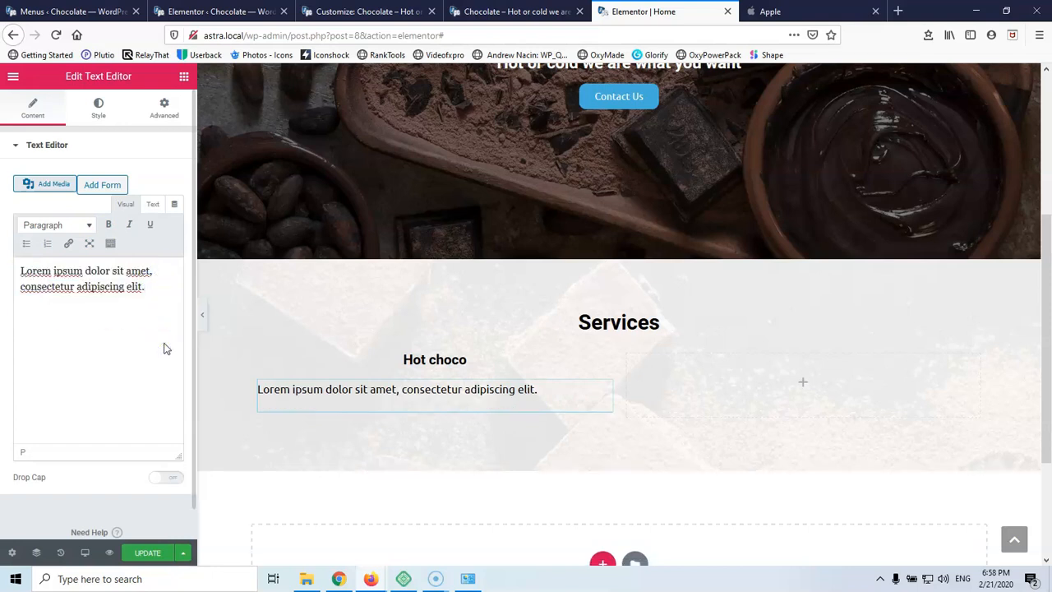
click(97, 108)
click(140, 178)
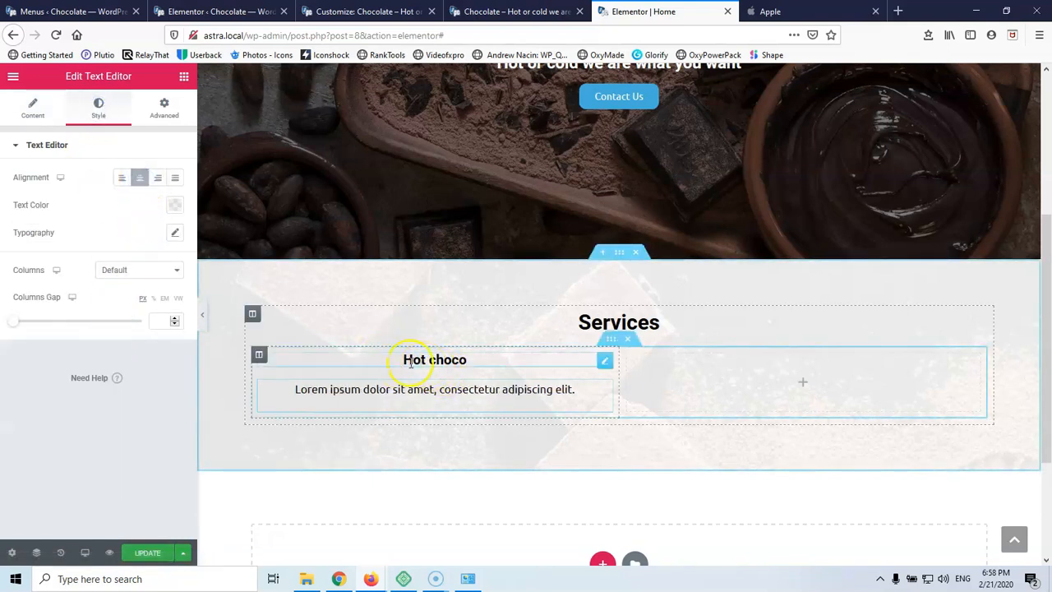
Give the Hot choco column 40px padding on all sides
click(259, 356)
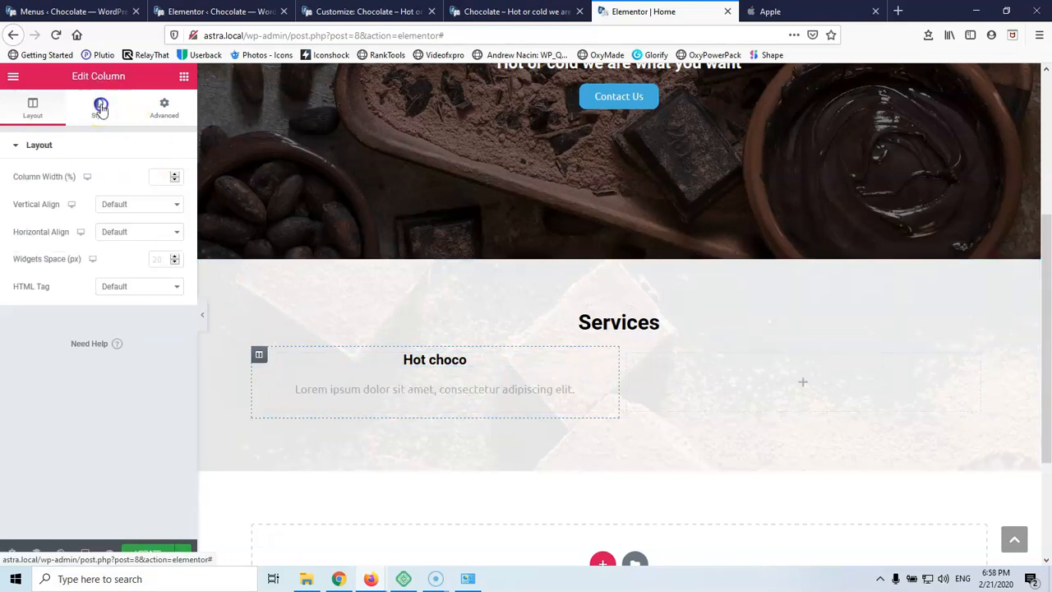
click(100, 109)
click(165, 107)
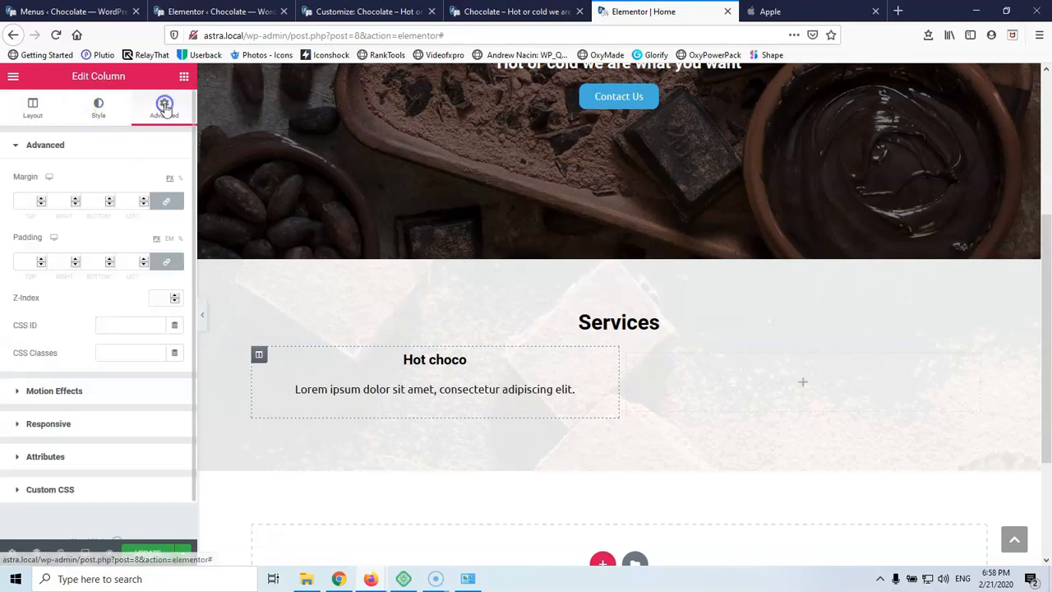
click(23, 260)
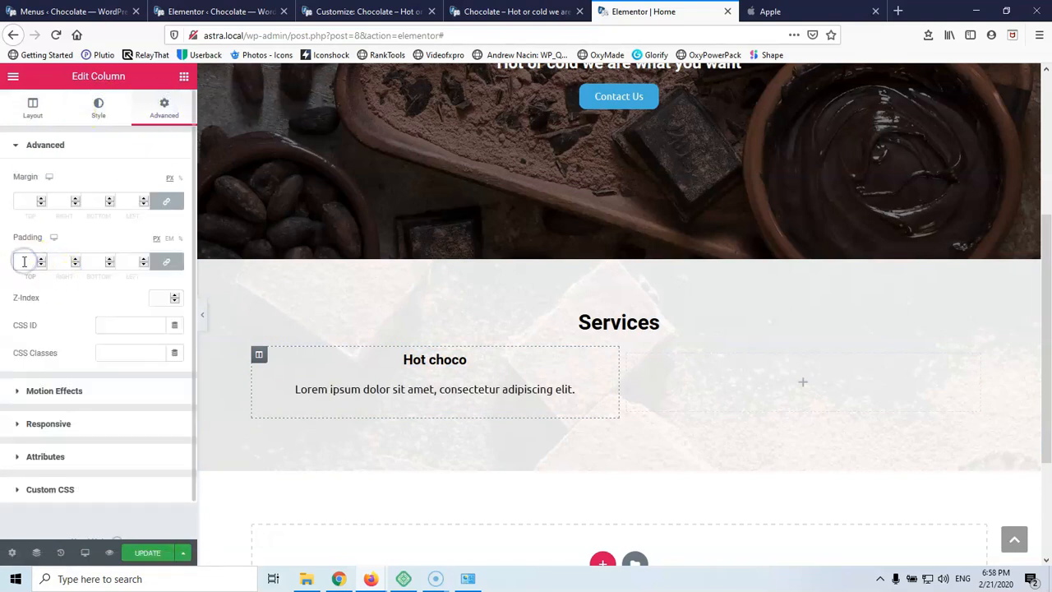
text(40)
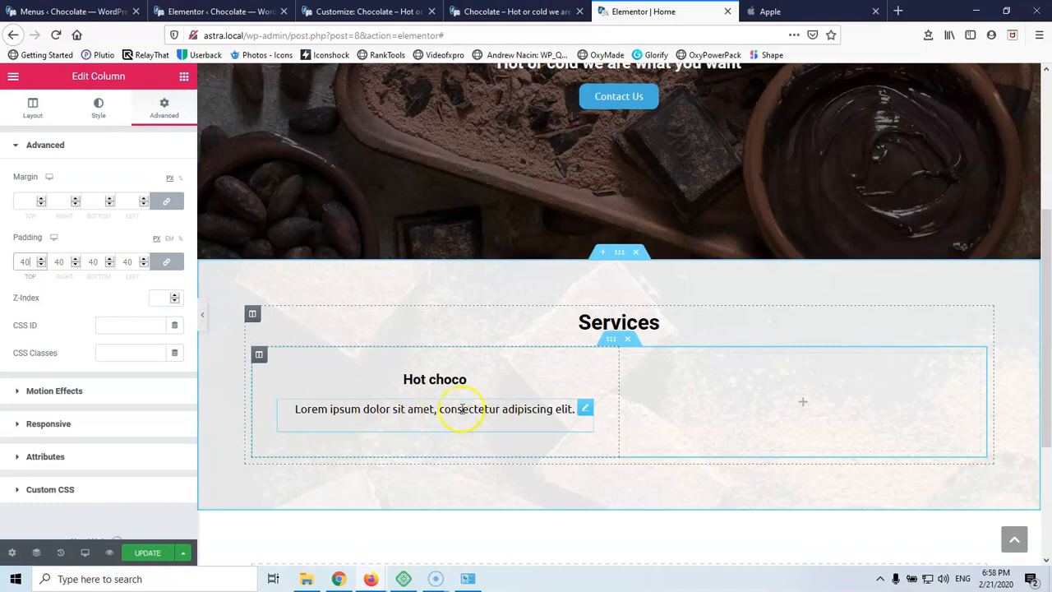
Break the paragraph so 'consectetur adipiscing elit.' wraps onto a second line
click(584, 409)
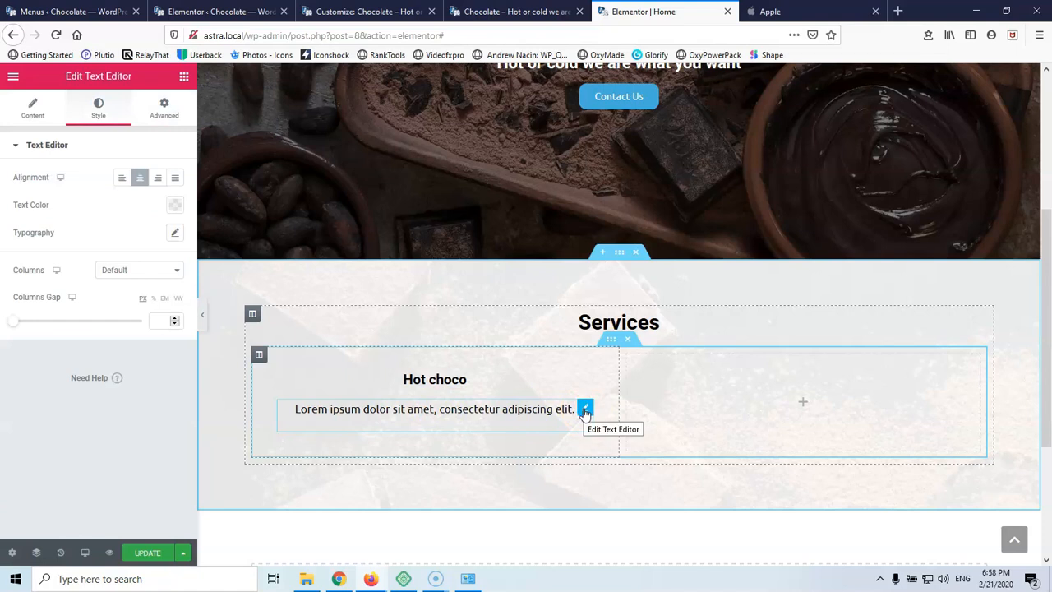
click(510, 415)
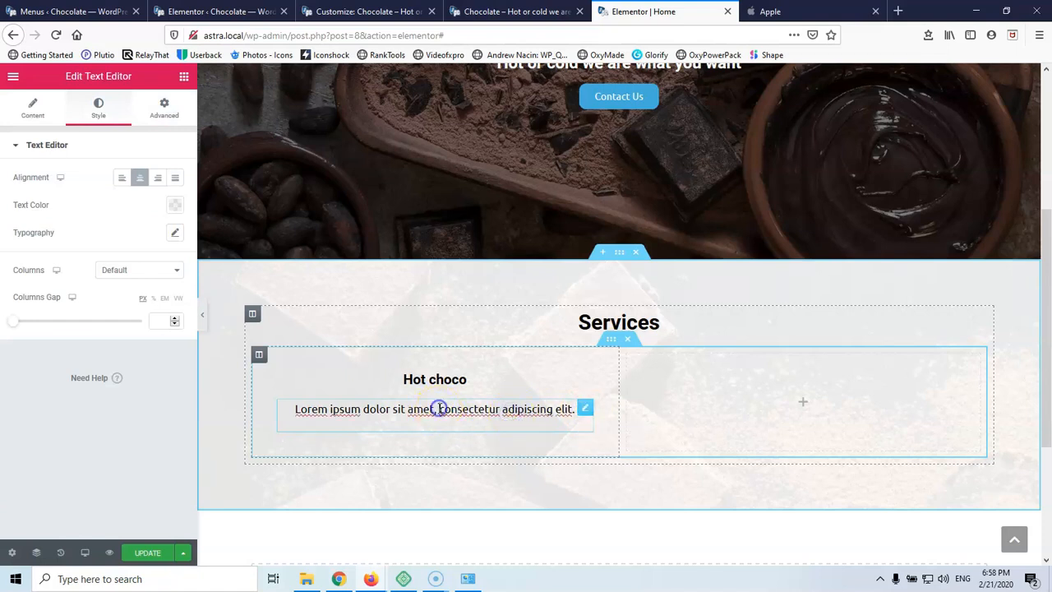
key(Return)
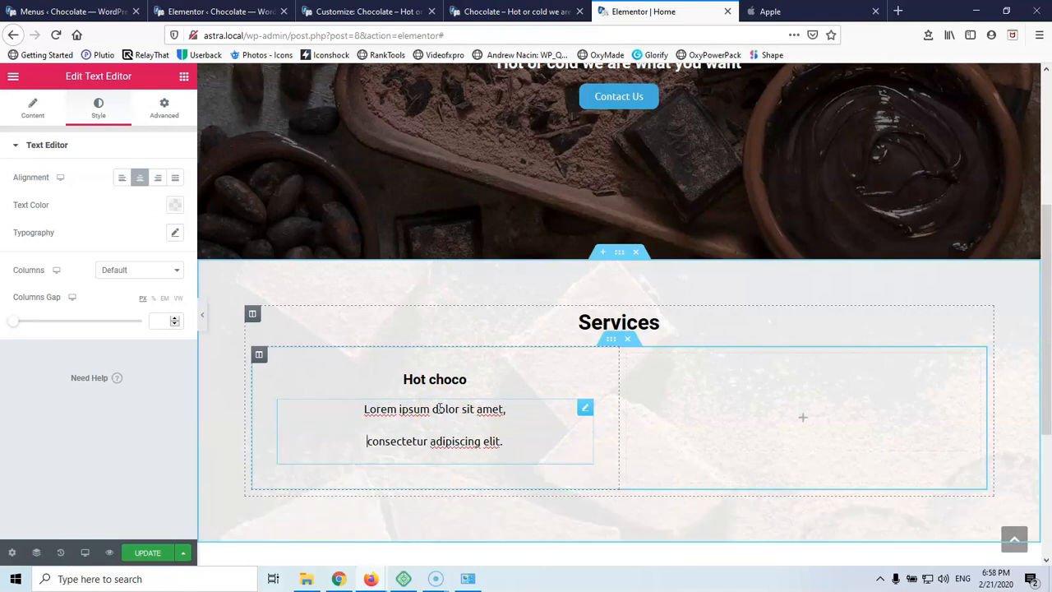
key(BackSpace)
key(Return)
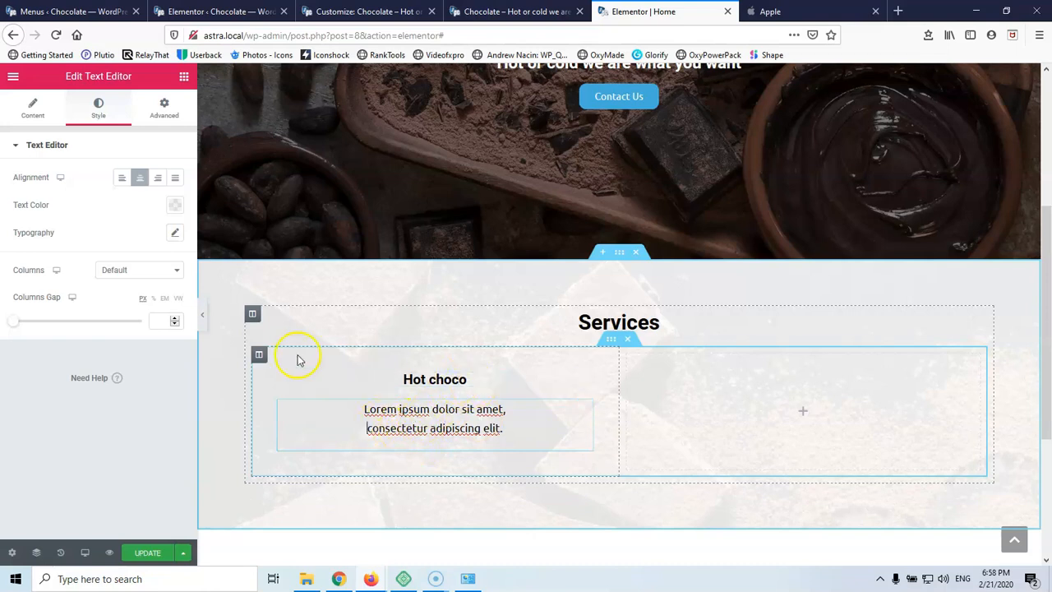
click(259, 356)
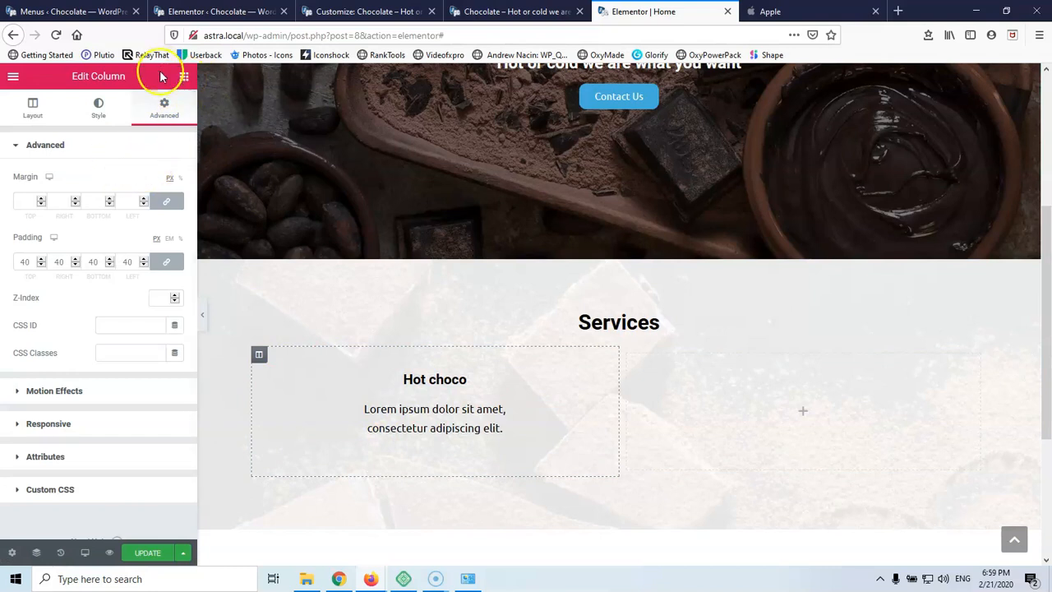
Give the Hot choco column a white (#FFFFFF) Classic background
click(89, 113)
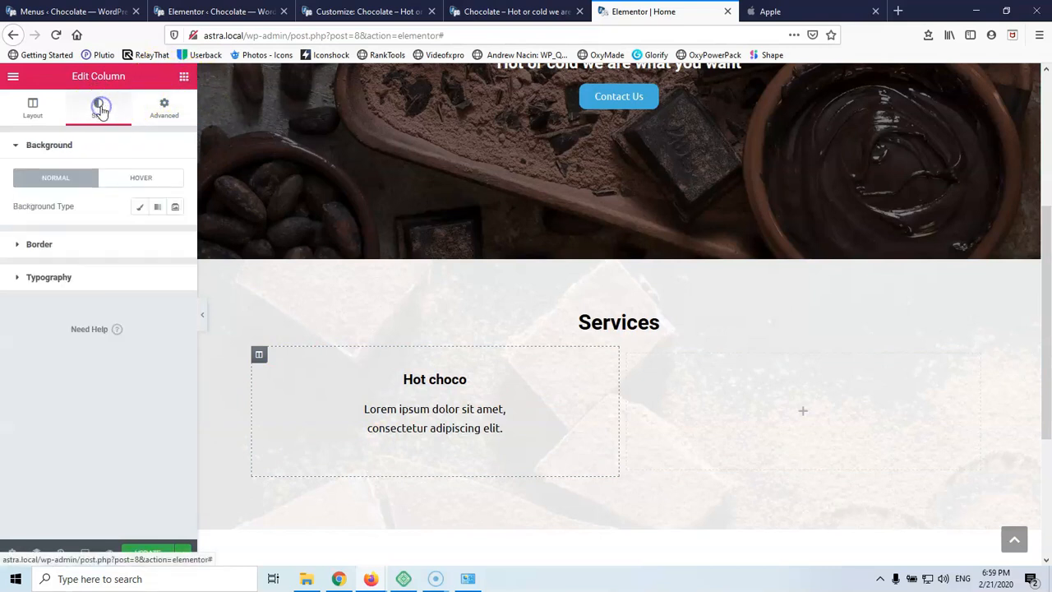
click(139, 207)
click(173, 239)
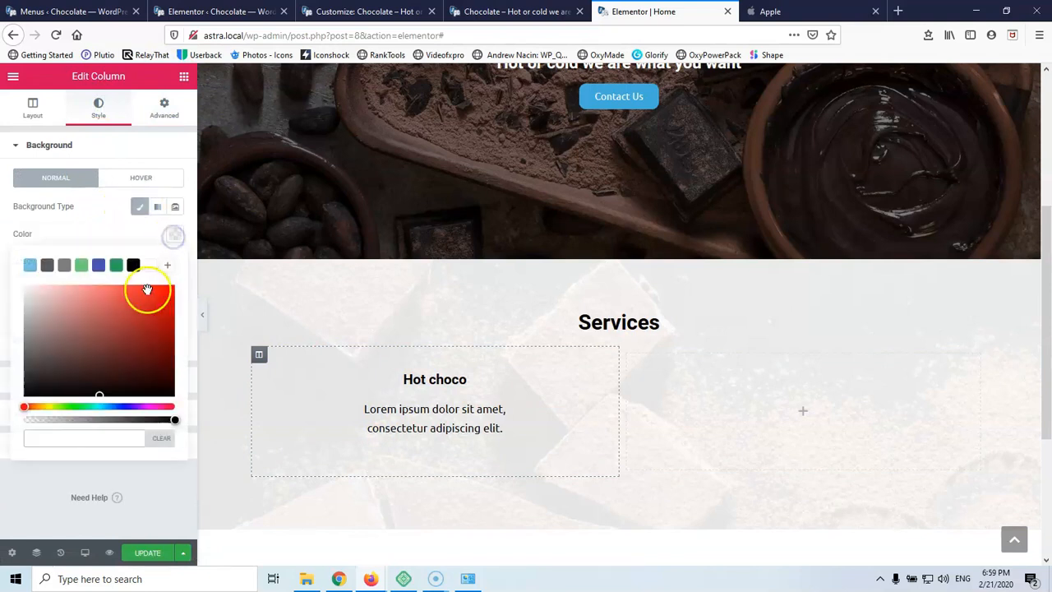
click(150, 265)
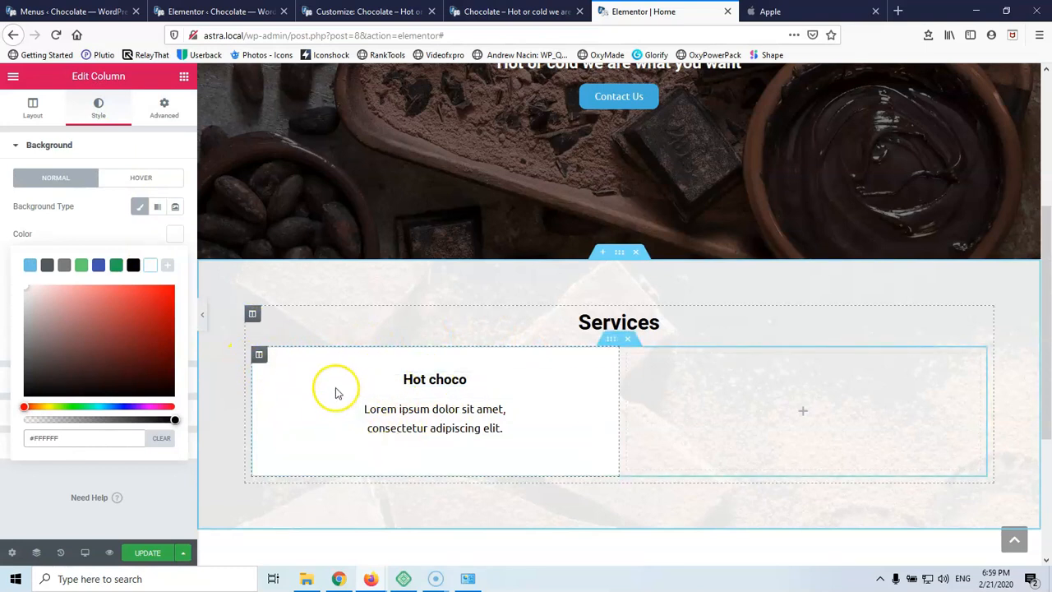
Set the column's margin to 70px on every side
click(163, 106)
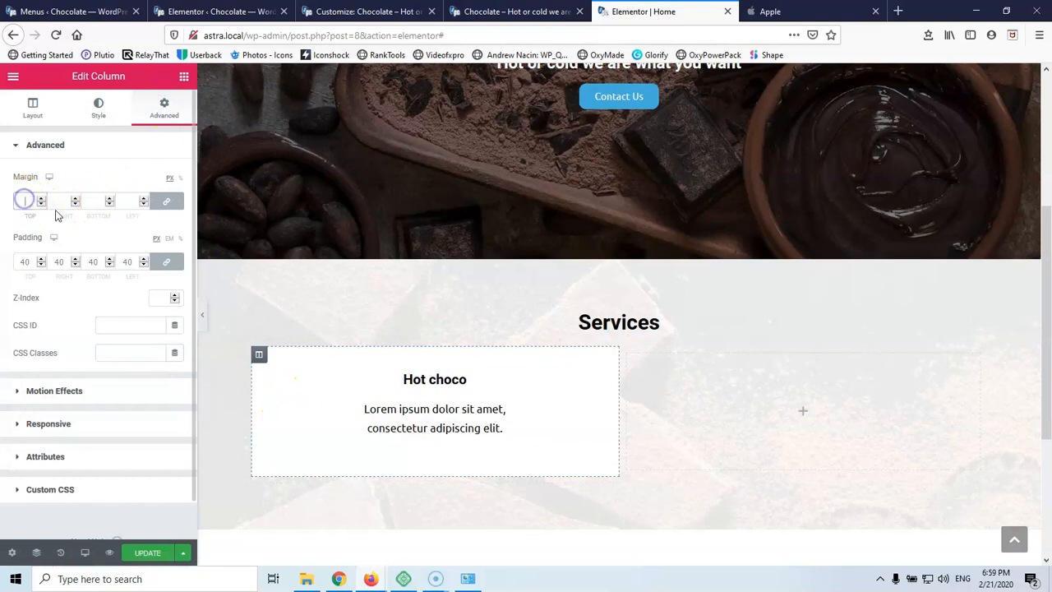
text(20)
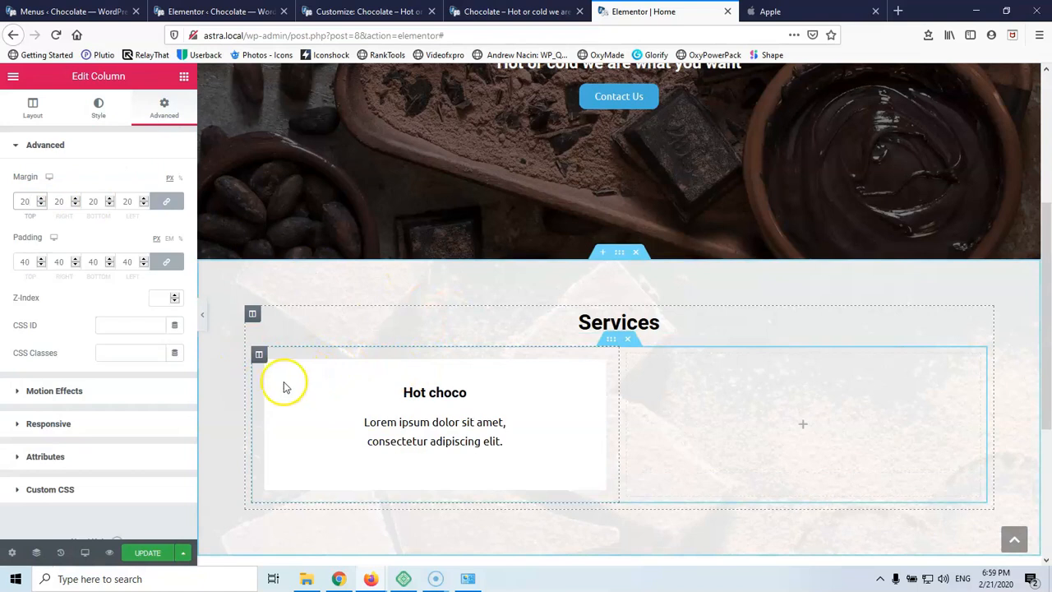
text(50)
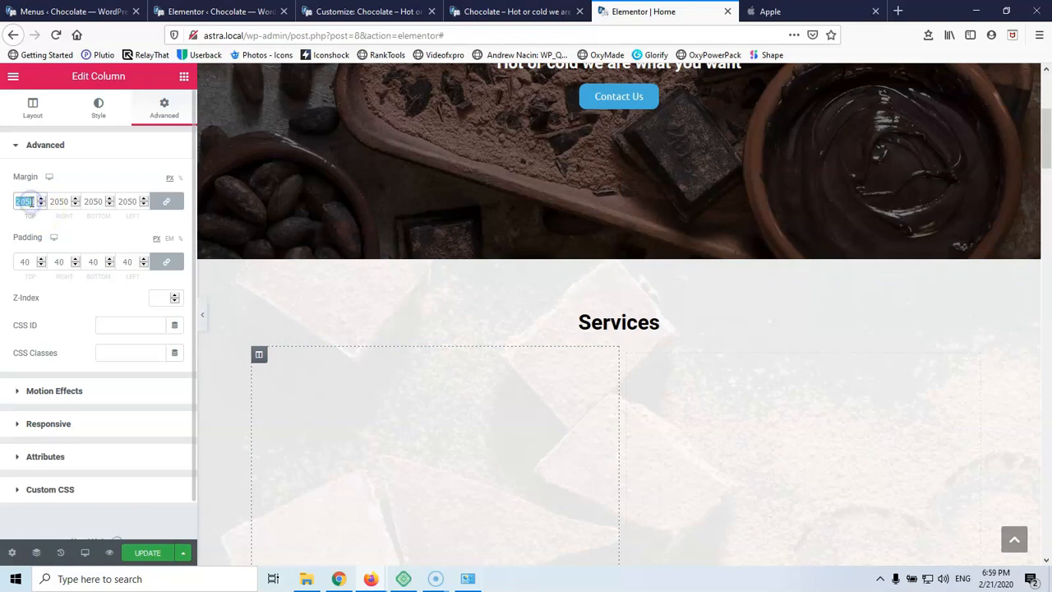
text(50)
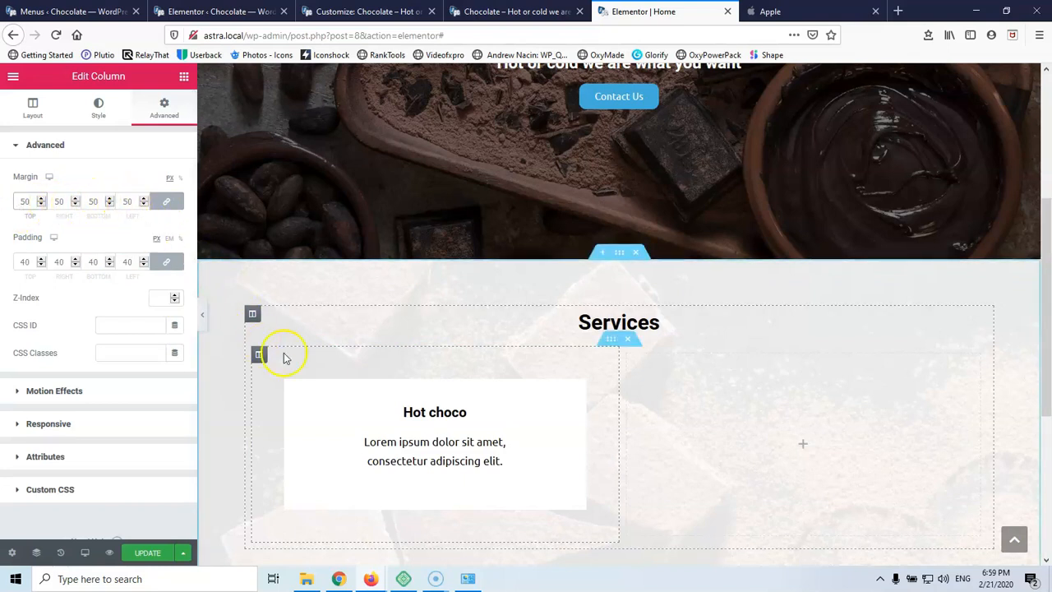
scroll(305, 348, down, 1)
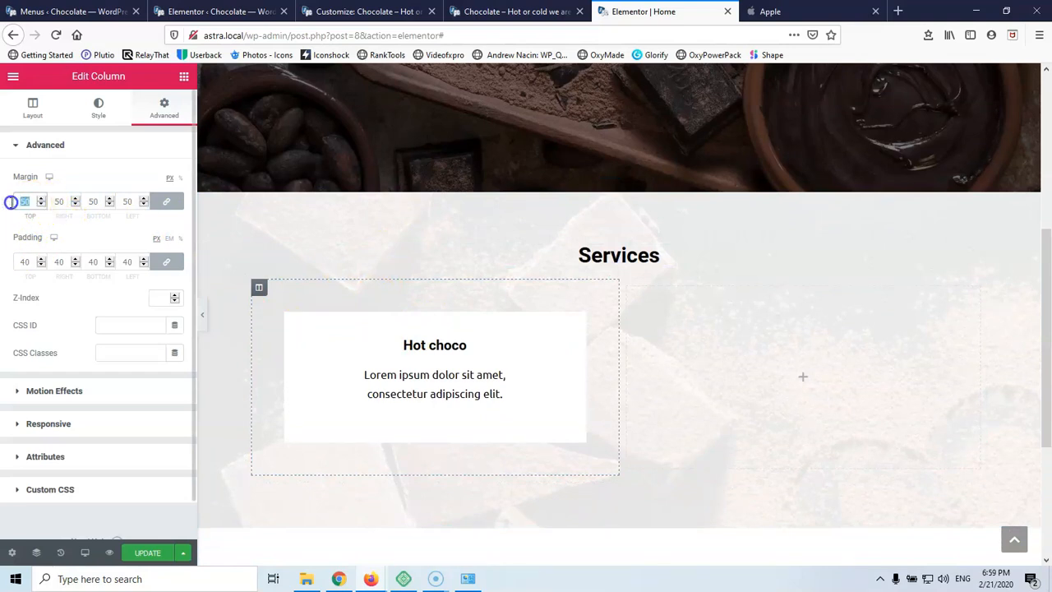
text(70)
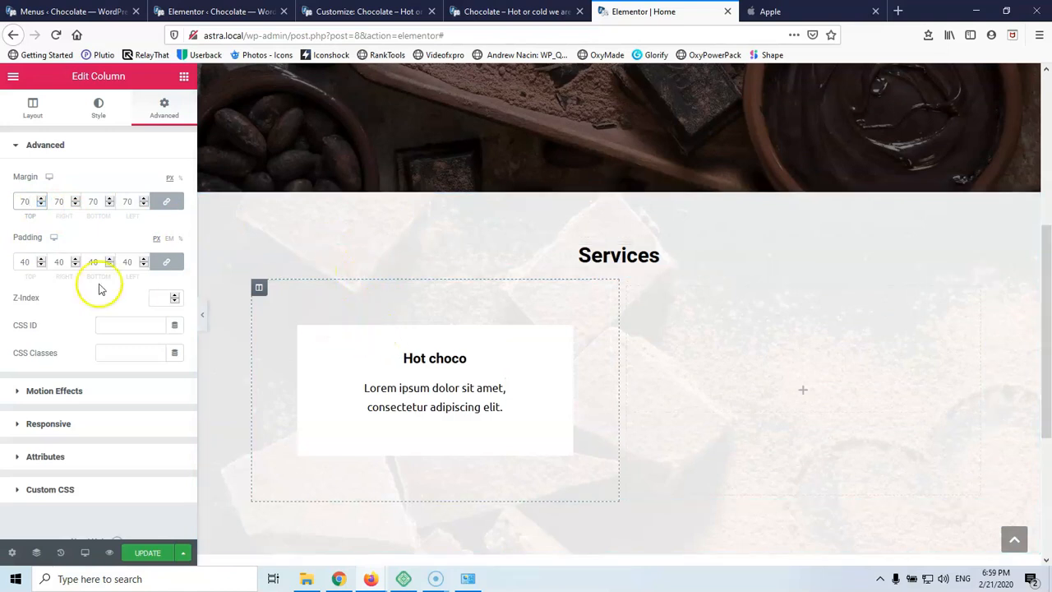
double_click(28, 261)
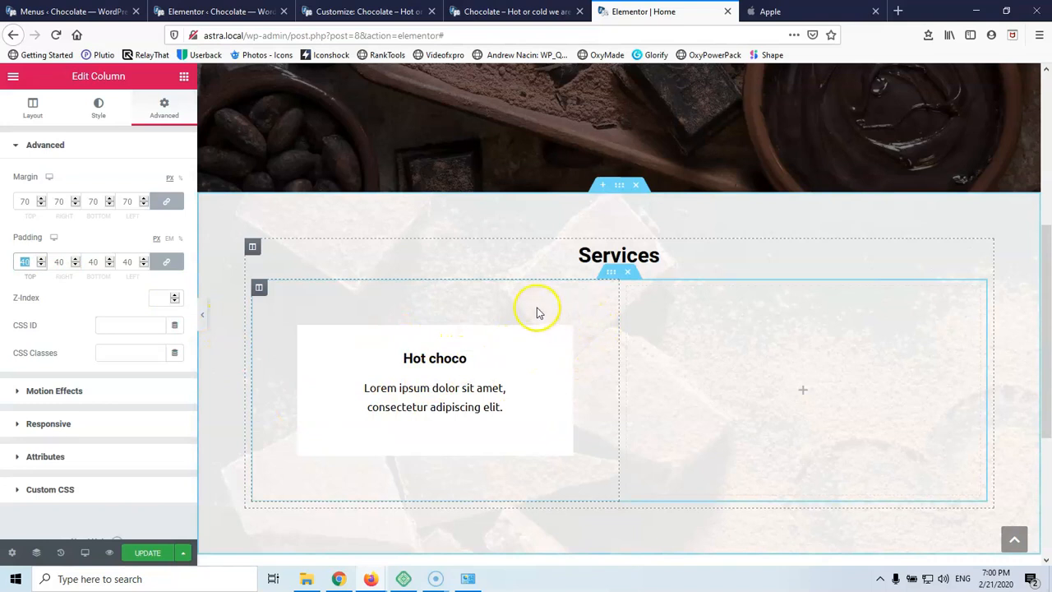
Duplicate the Hot choco column twice and delete the empty fourth column
right_click(260, 291)
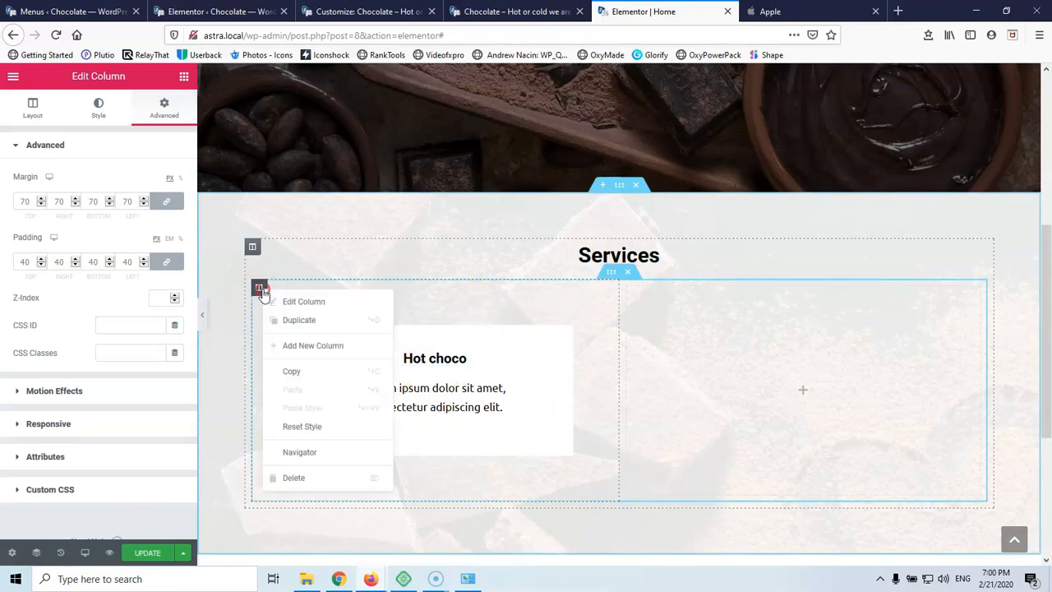
click(297, 321)
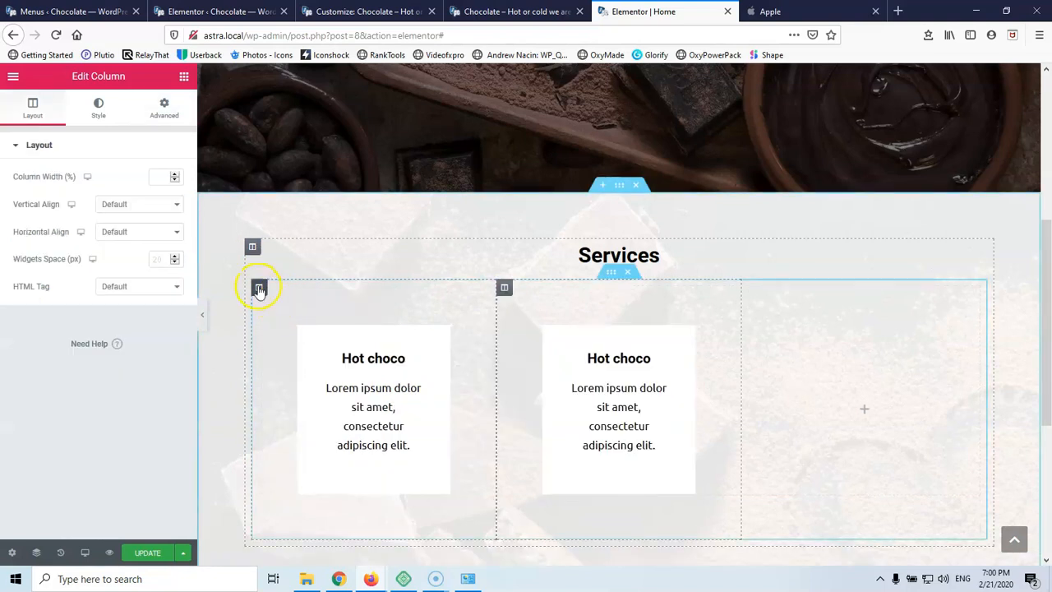
right_click(259, 286)
click(284, 318)
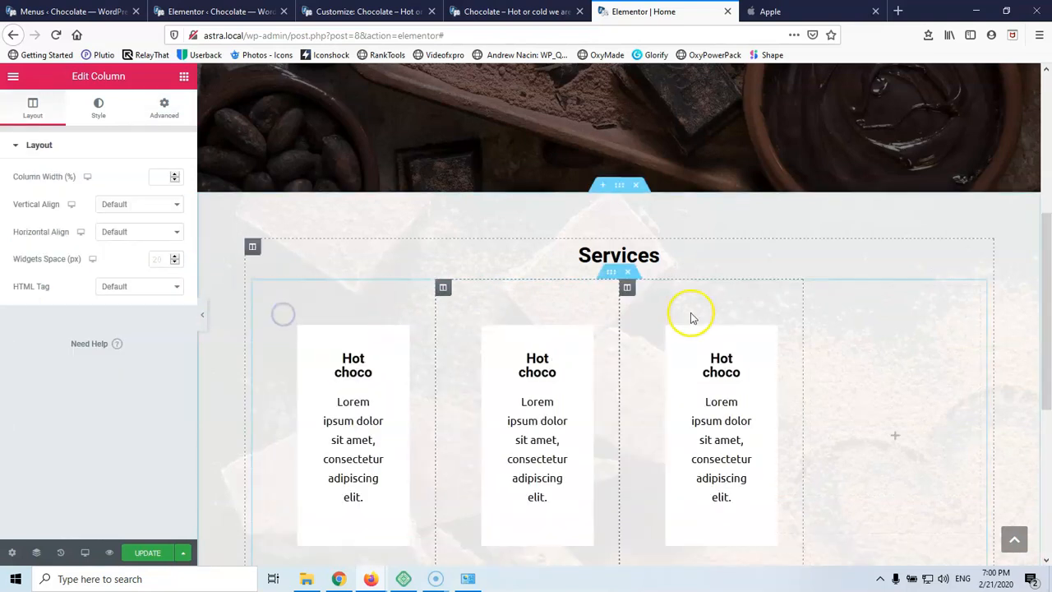
right_click(814, 288)
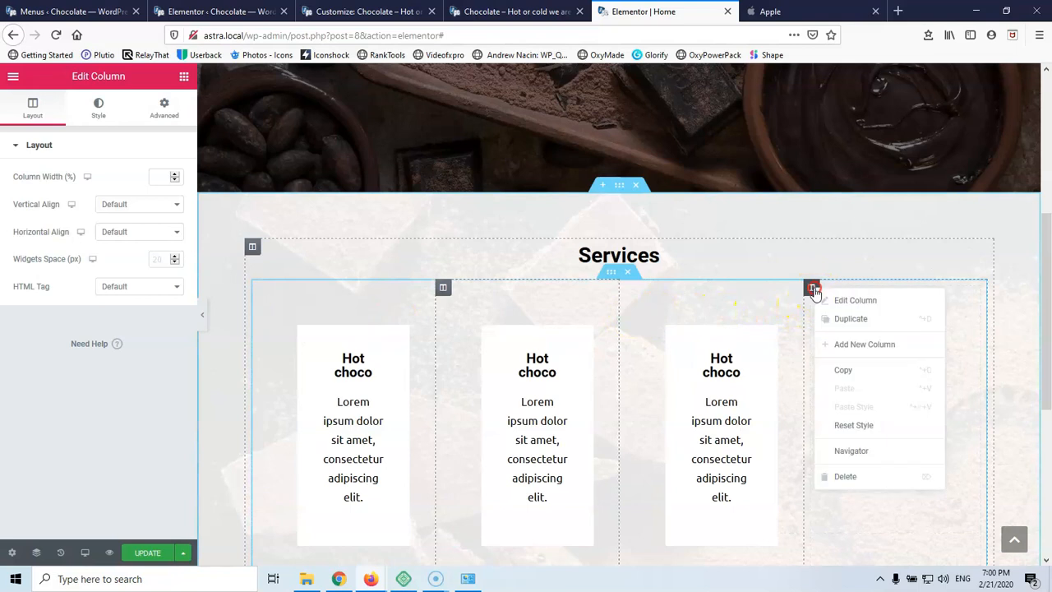
click(845, 477)
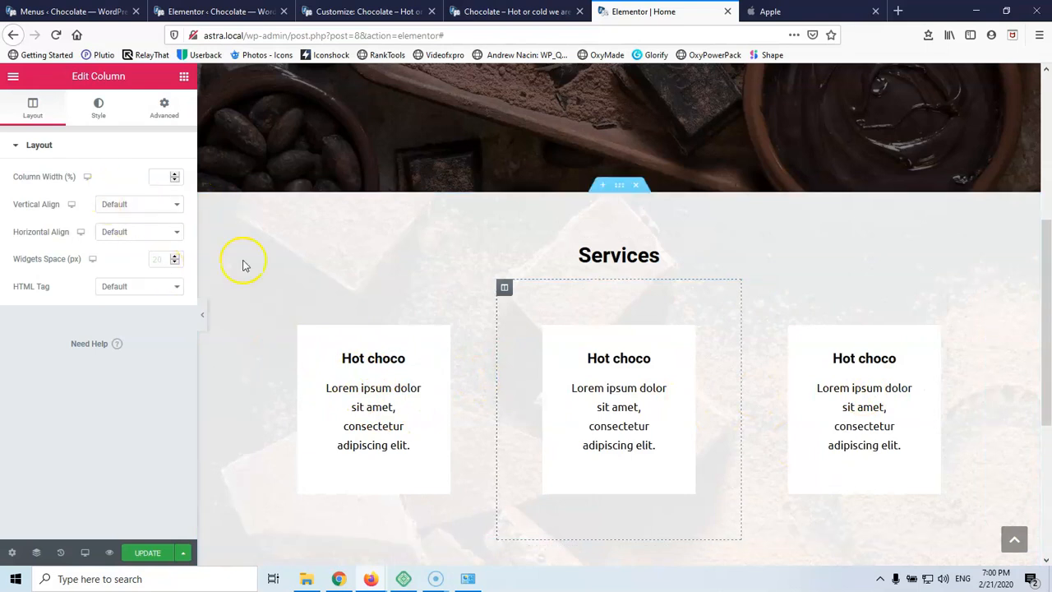
Give the first Hot choco column a 50 px margin, unlinking the sides to enter 100 for the bottom
click(262, 288)
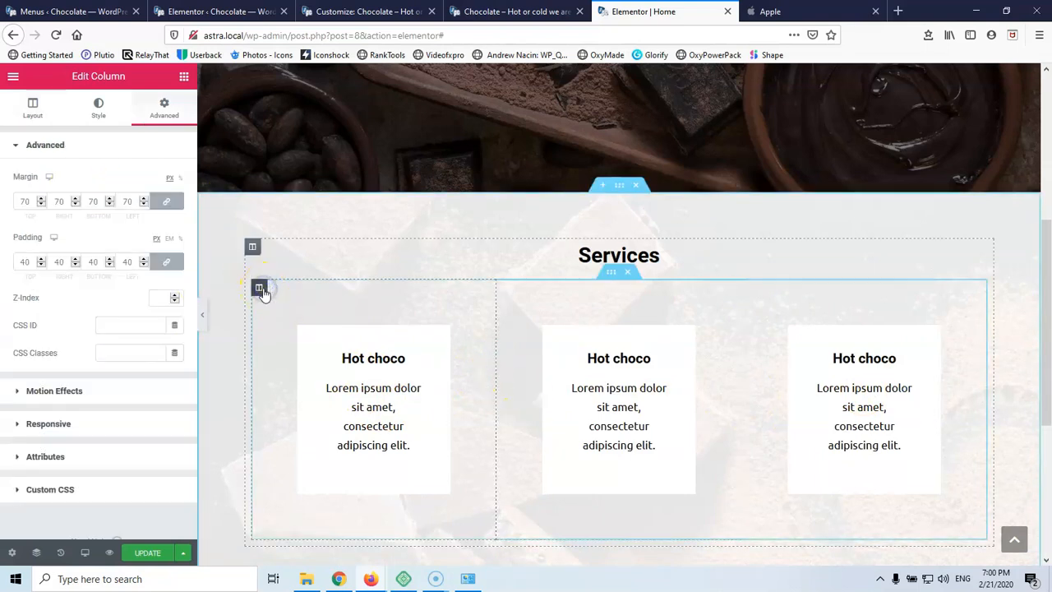
click(28, 202)
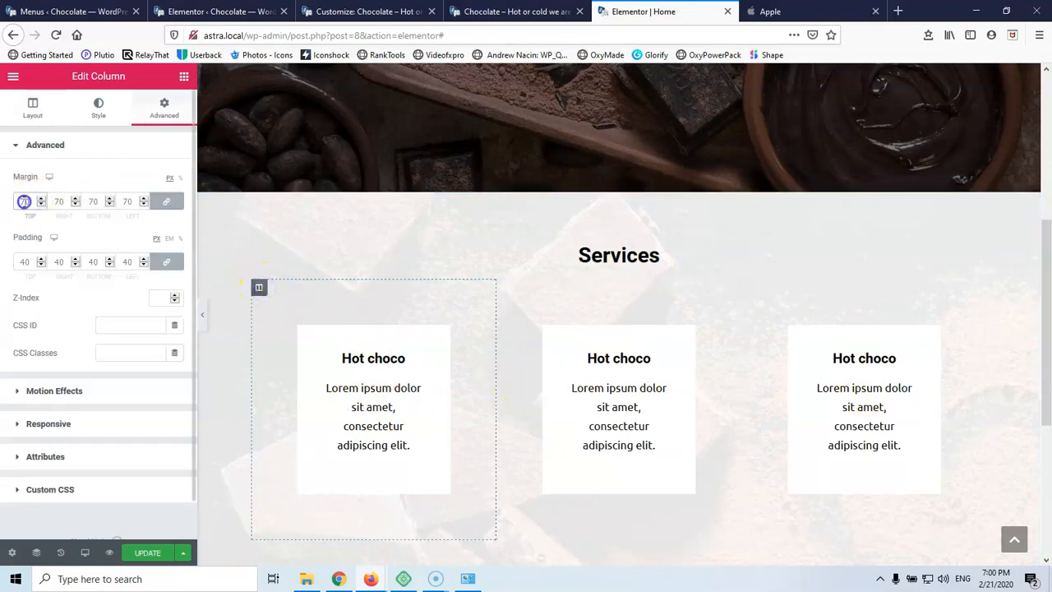
text(50)
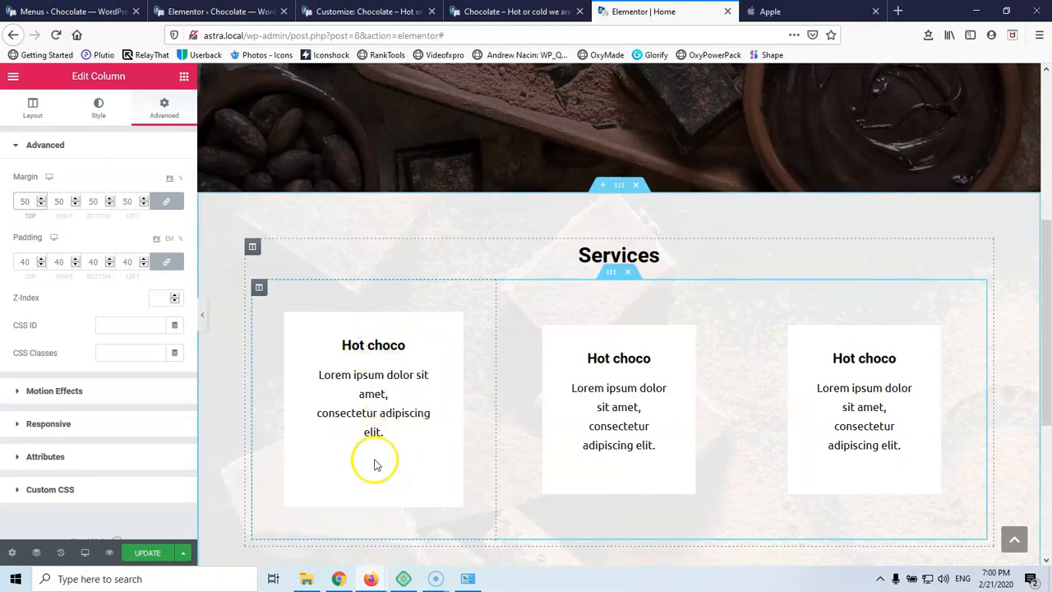
click(162, 263)
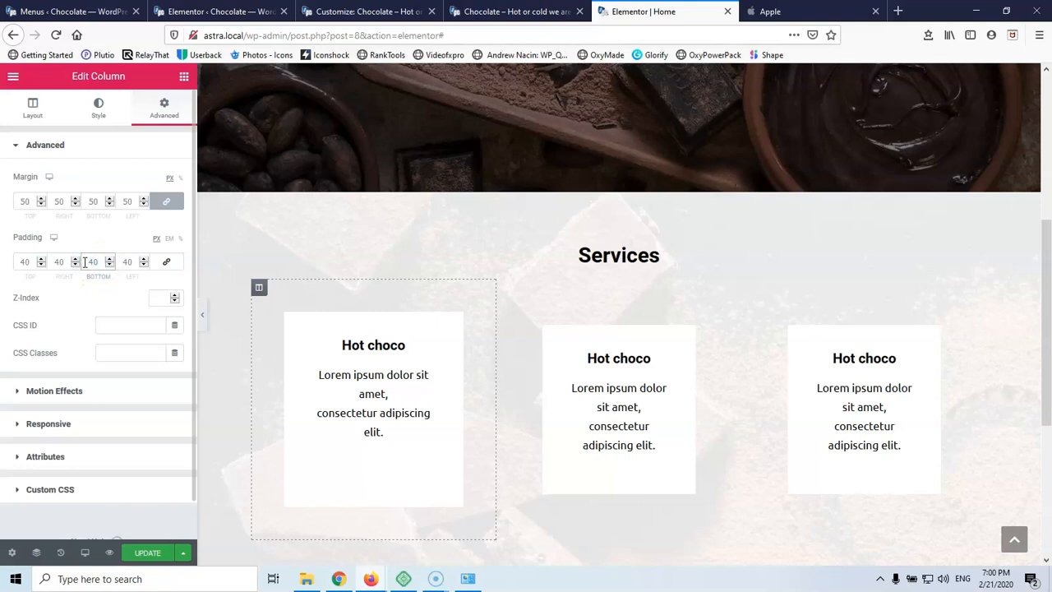
click(30, 261)
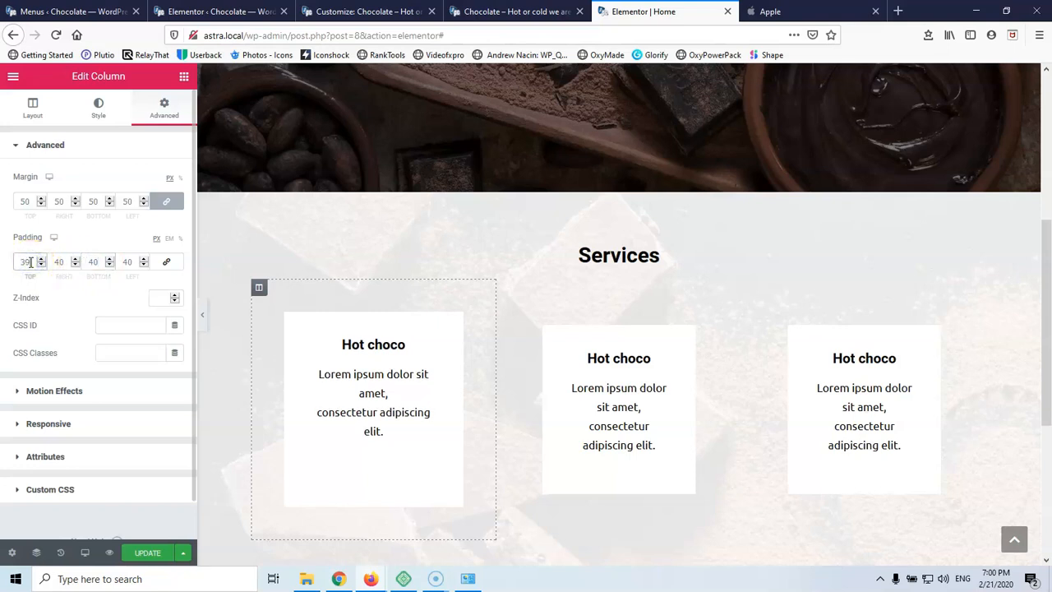
click(97, 261)
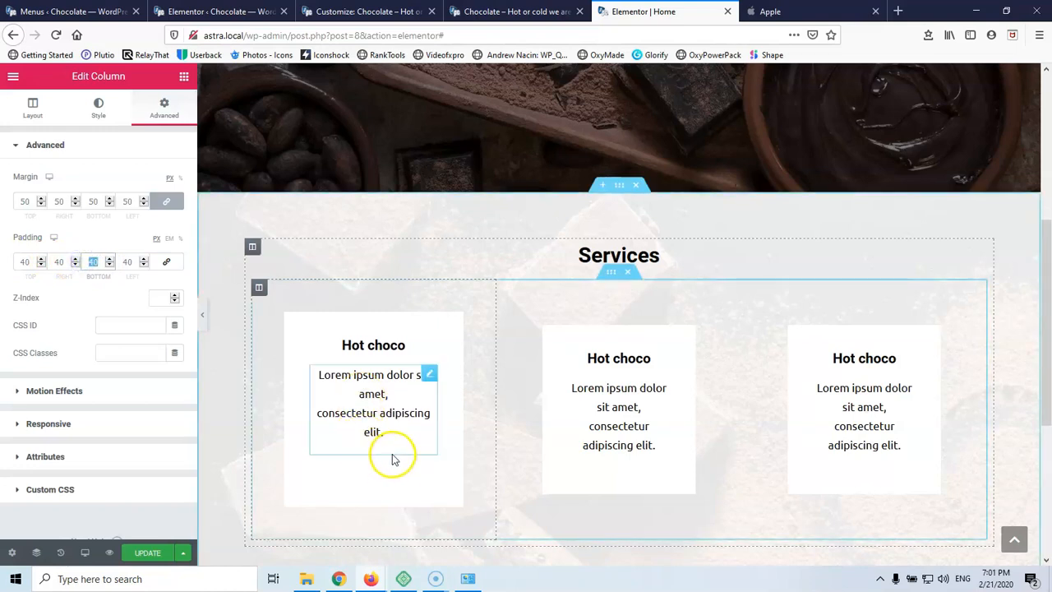
click(96, 202)
click(166, 202)
click(93, 202)
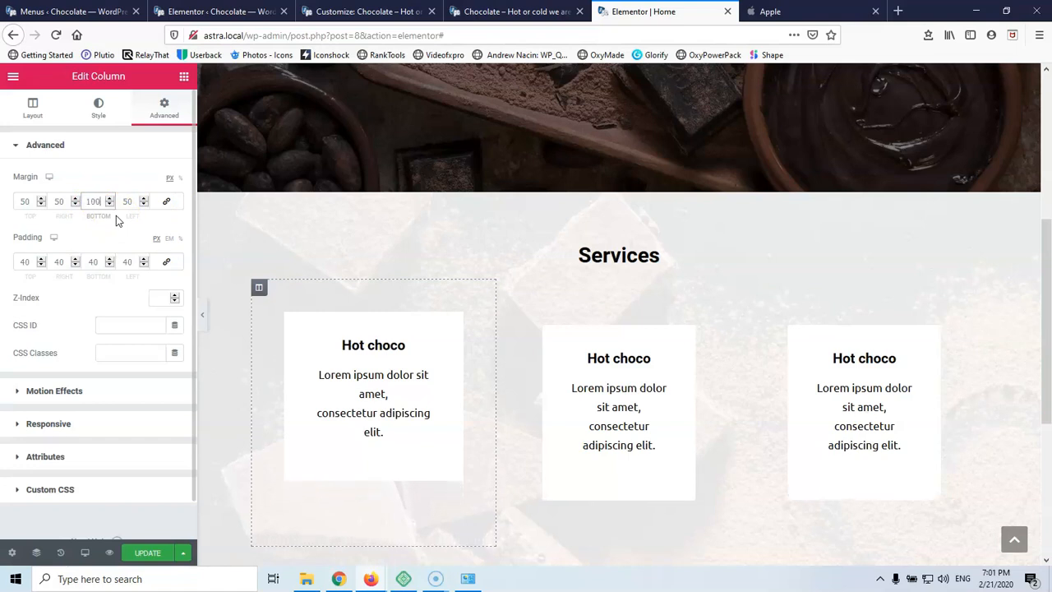
Copy the first Hot choco column's style and paste it onto the second and third columns
right_click(259, 289)
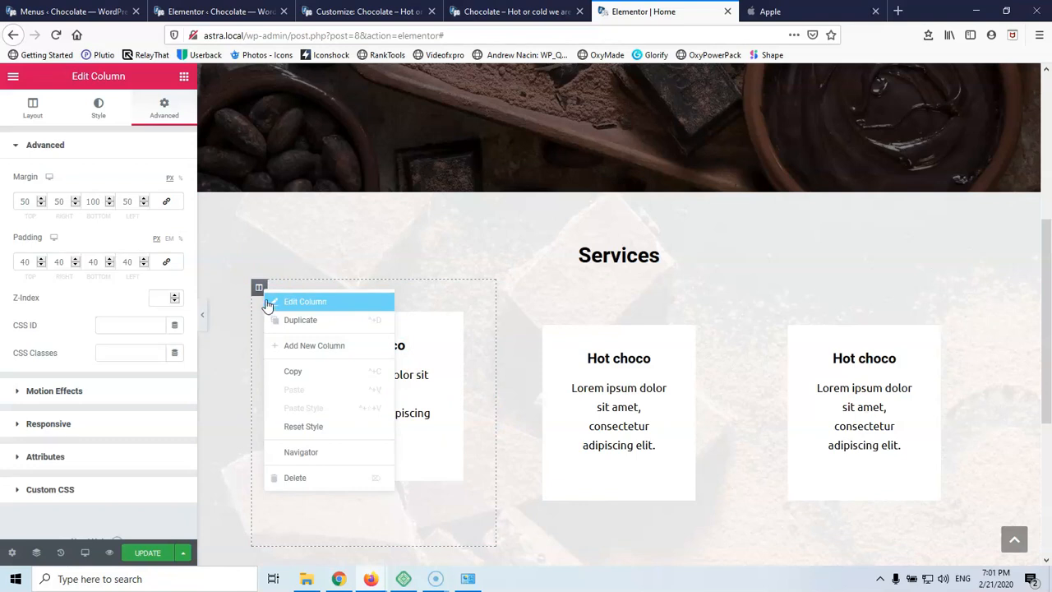
click(297, 371)
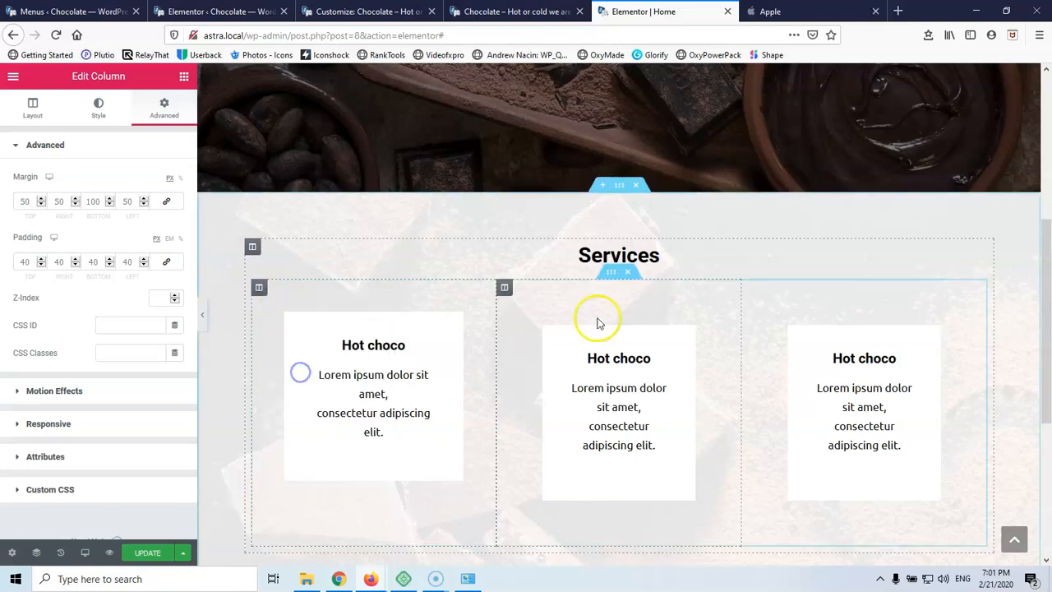
right_click(506, 290)
click(545, 409)
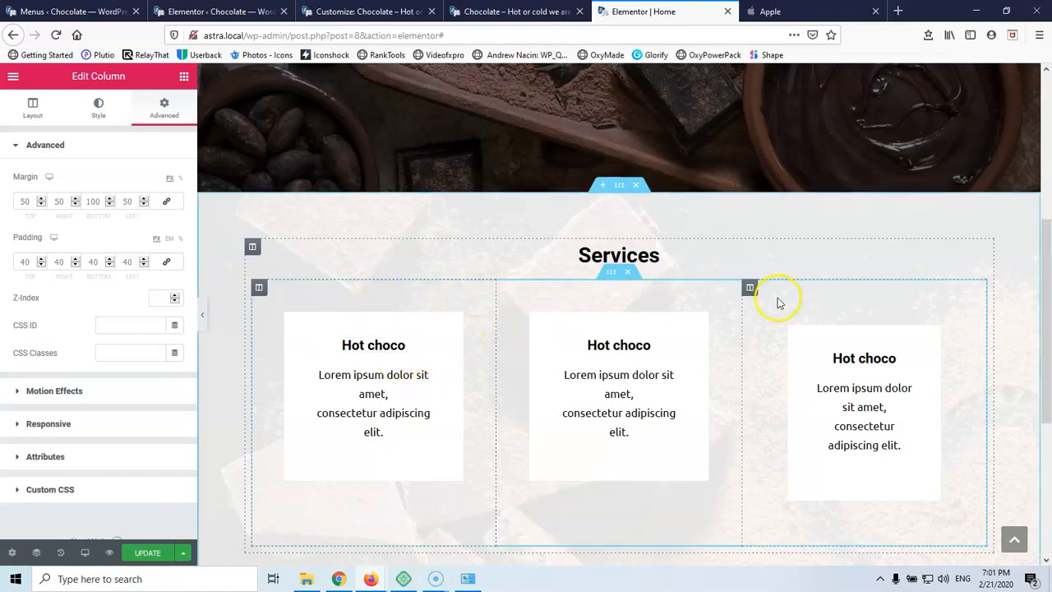
right_click(751, 288)
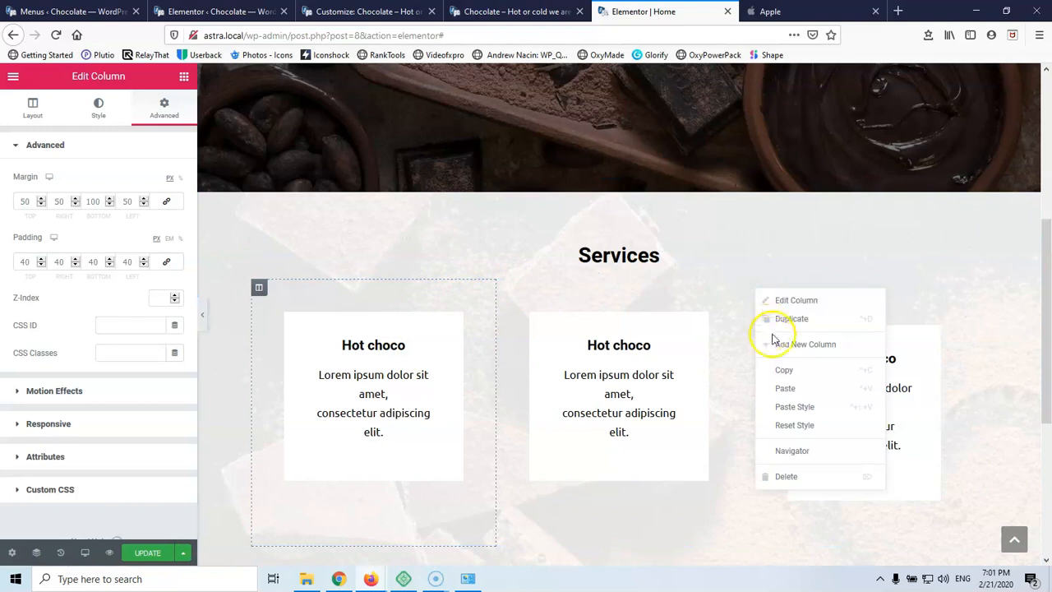
click(829, 406)
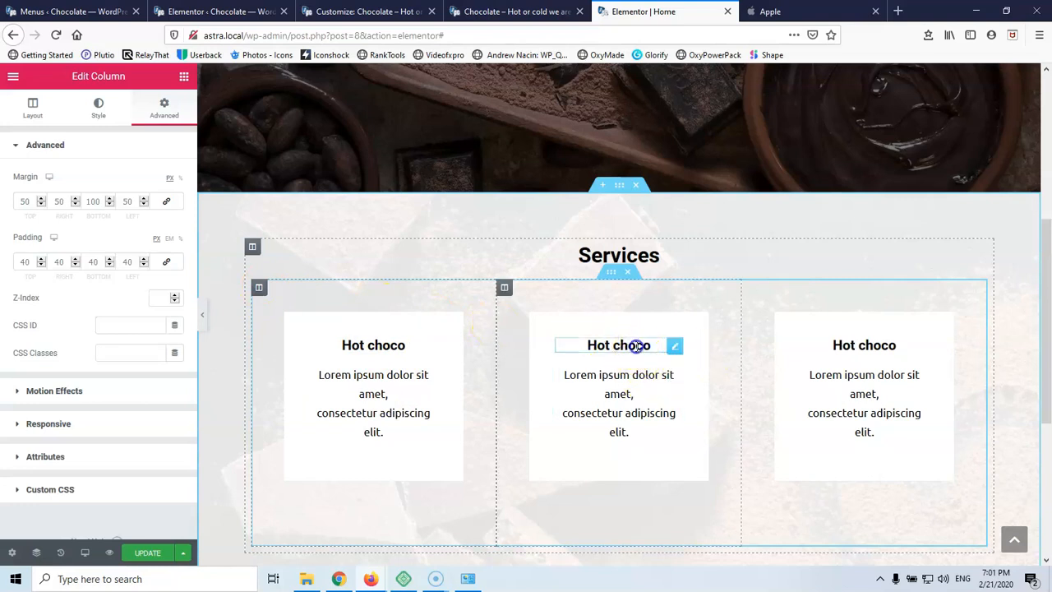
Retitle the middle card 'Cold Choco' and the third card 'Services', fixing the 'Servives' typo
triple_click(637, 345)
text(C)
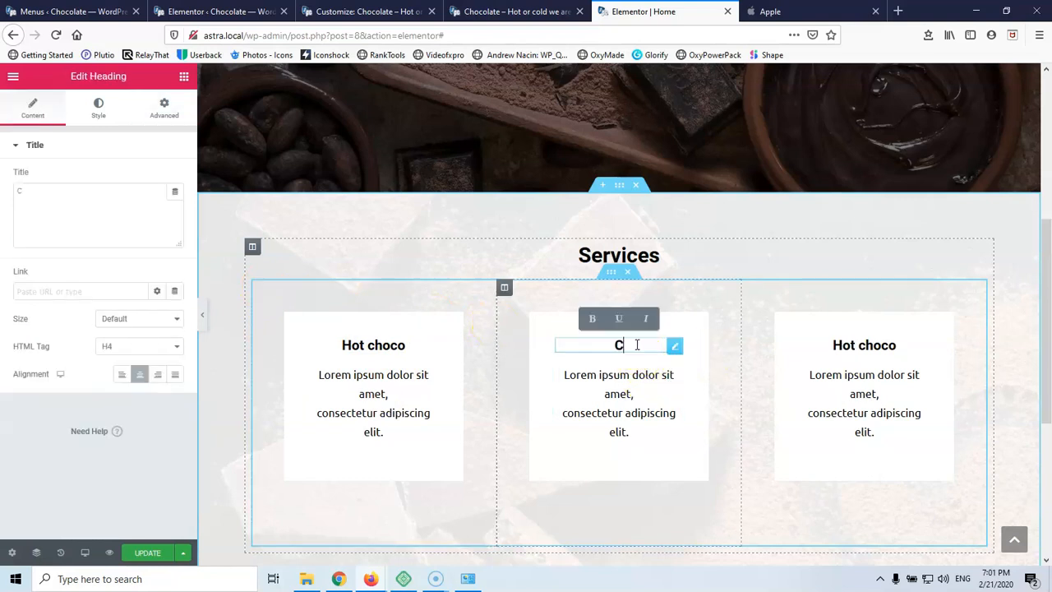
text(old Choco)
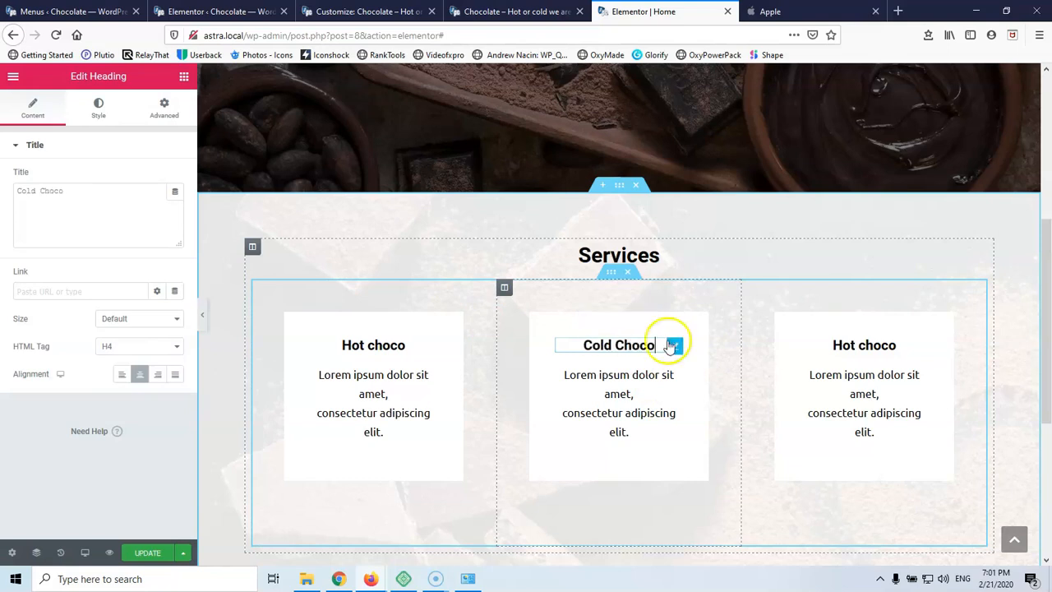
triple_click(877, 345)
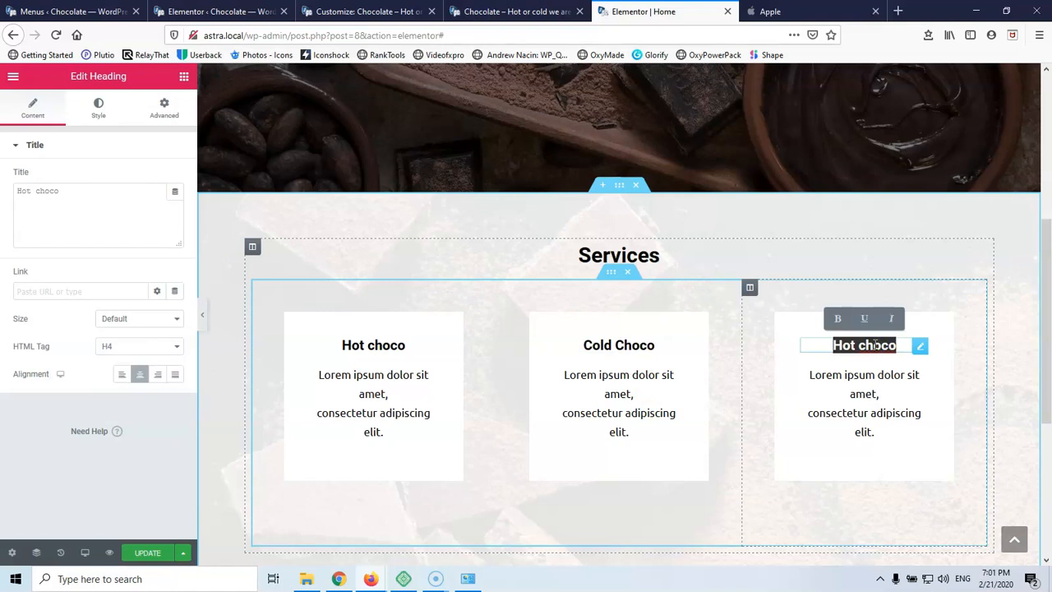
text(Servives)
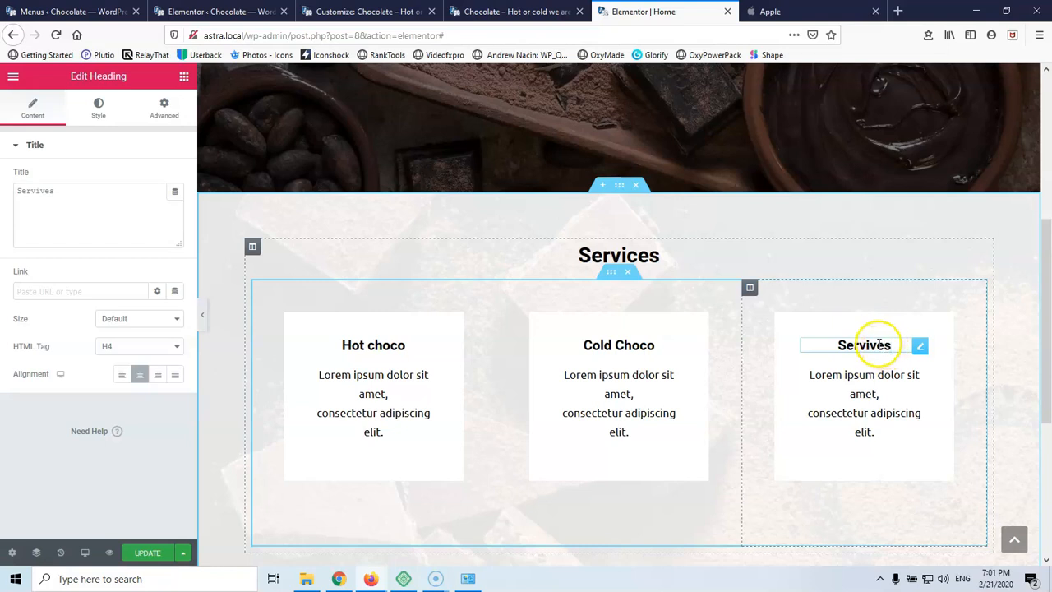
click(873, 345)
key(BackSpace)
text(c)
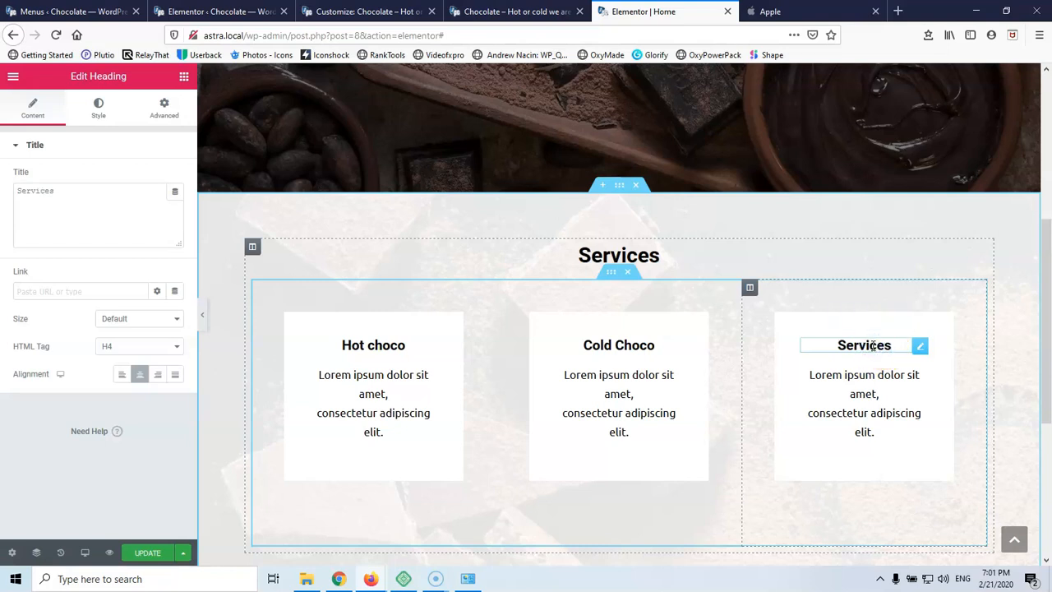
scroll(789, 329, down, 3)
scroll(633, 312, up, 3)
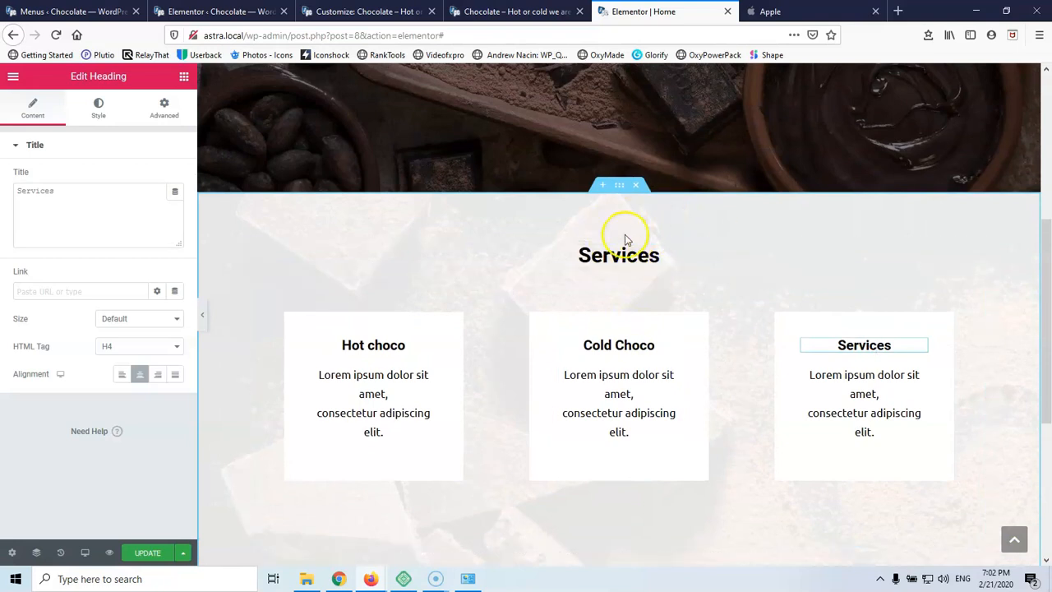
Add a new single-column section below the Services cards
scroll(633, 230, down, 7)
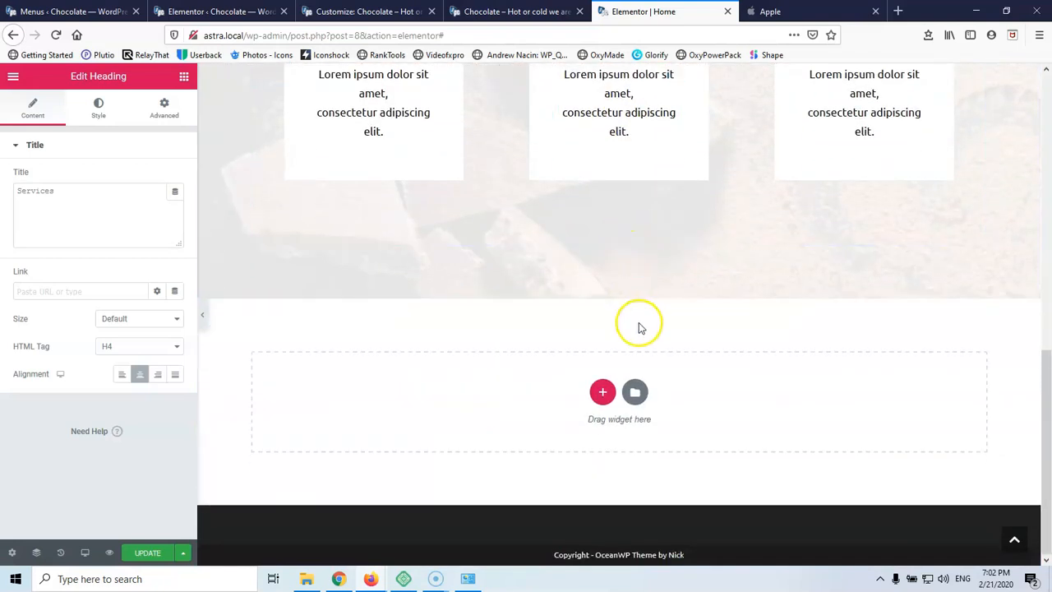
click(603, 392)
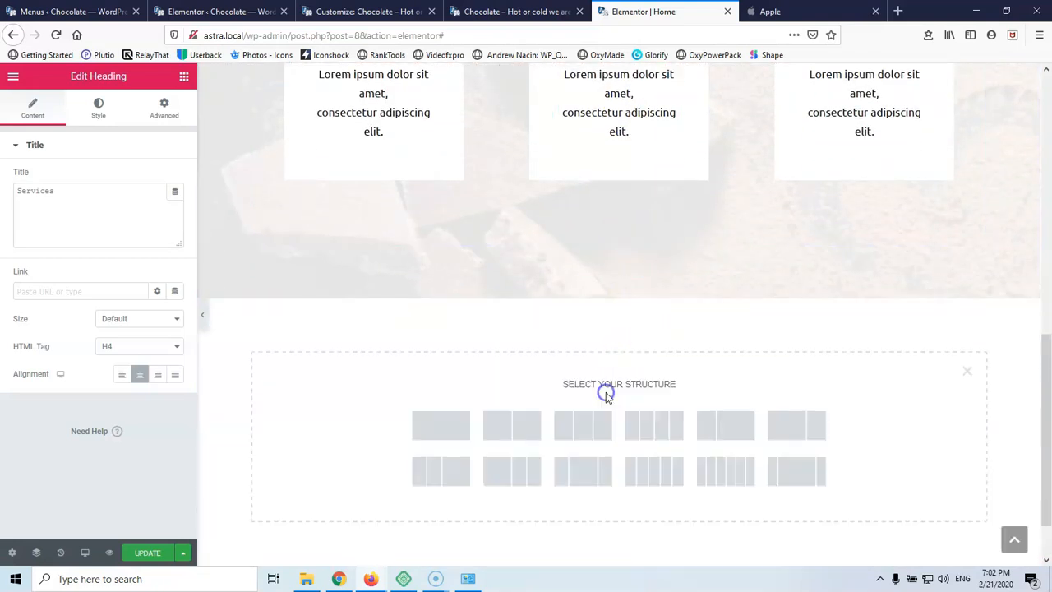
click(442, 425)
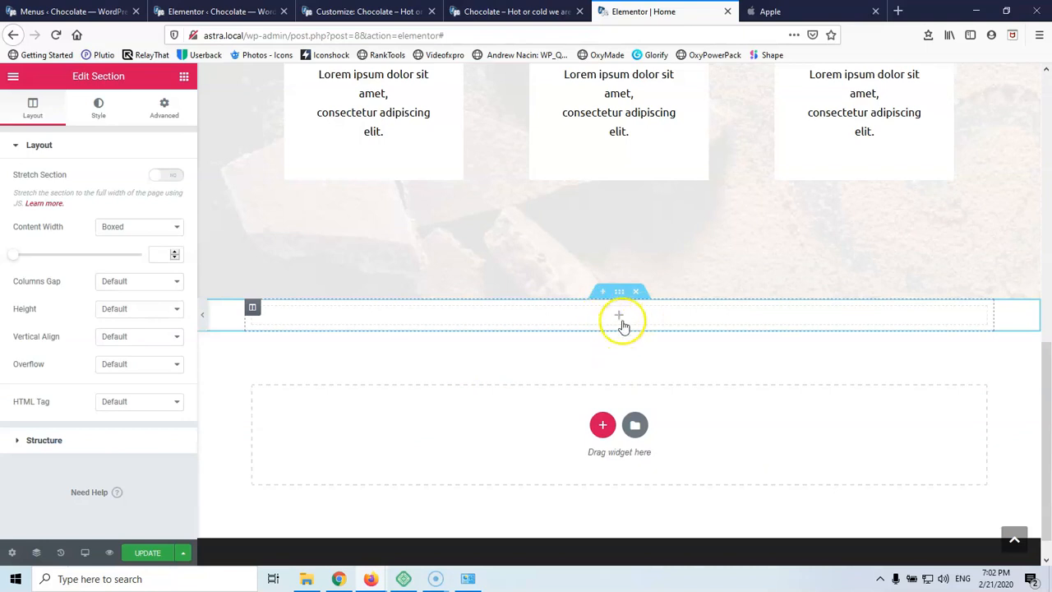
scroll(609, 337, up, 3)
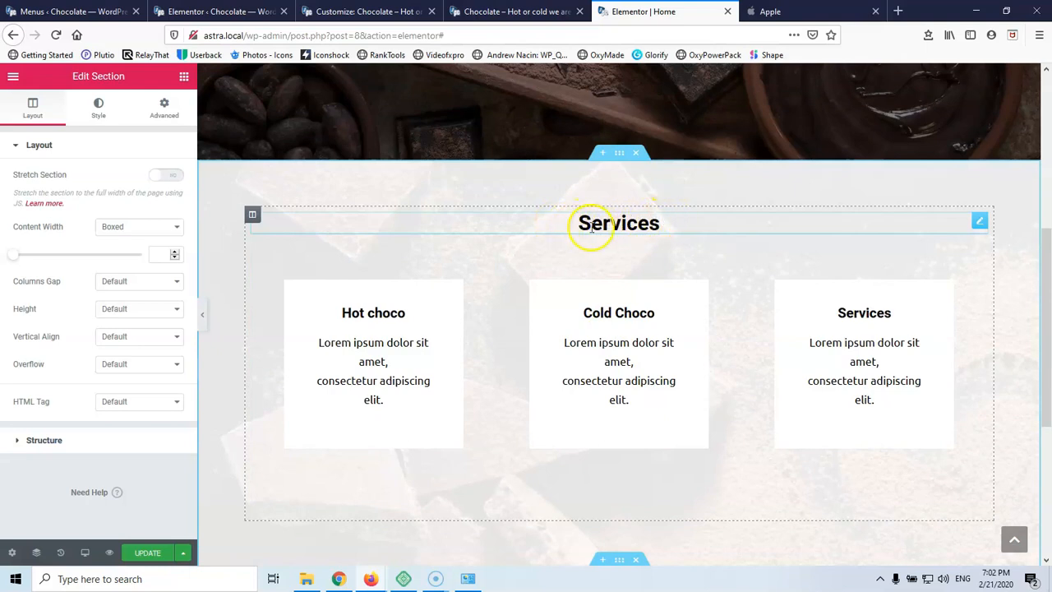
scroll(592, 329, down, 3)
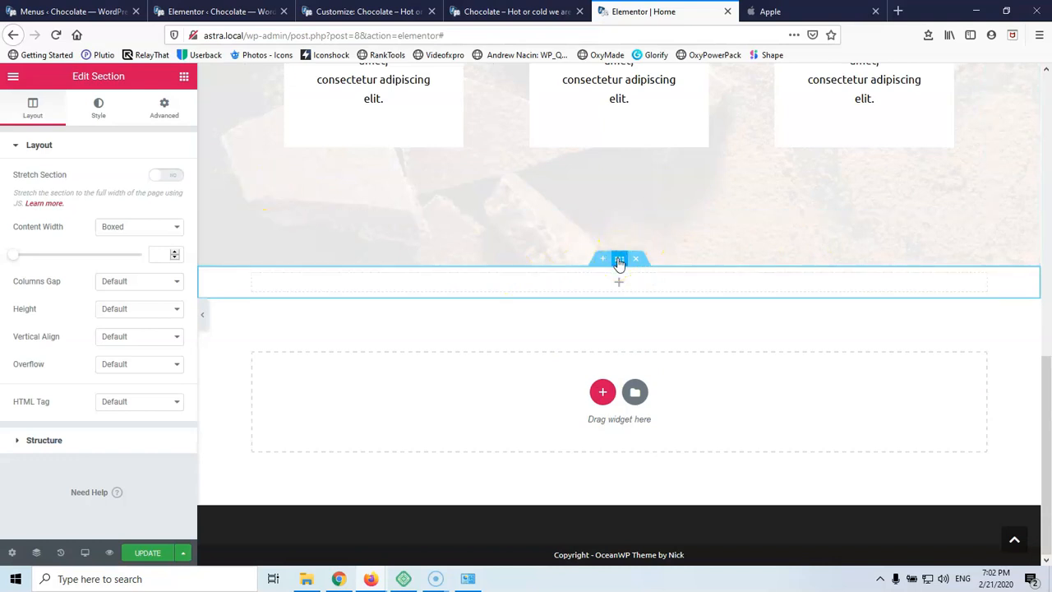
Set the new section's background type to Classic, closing the media library without an image
click(98, 106)
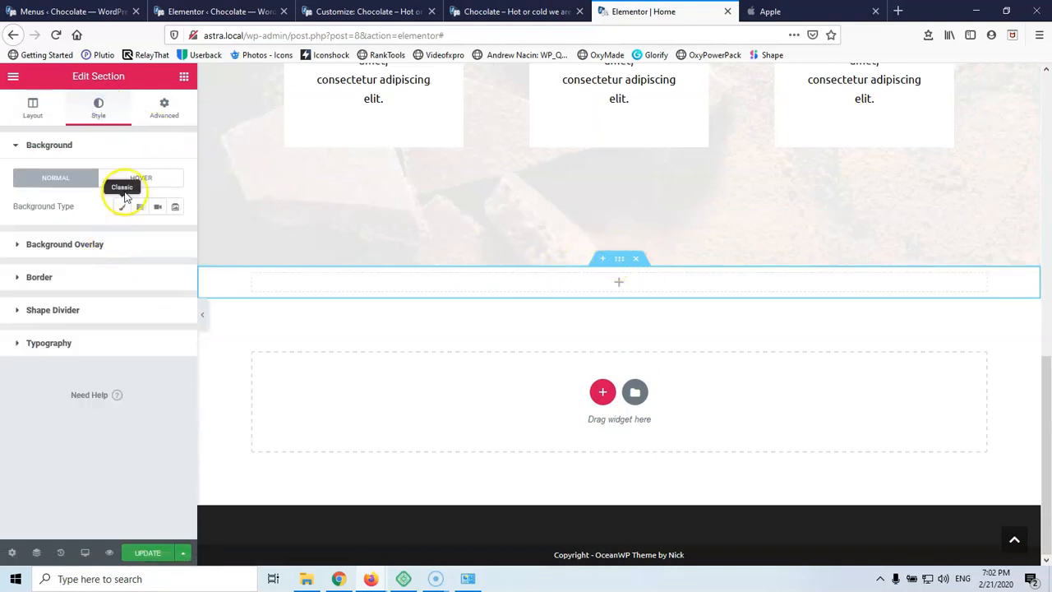
click(122, 206)
click(103, 305)
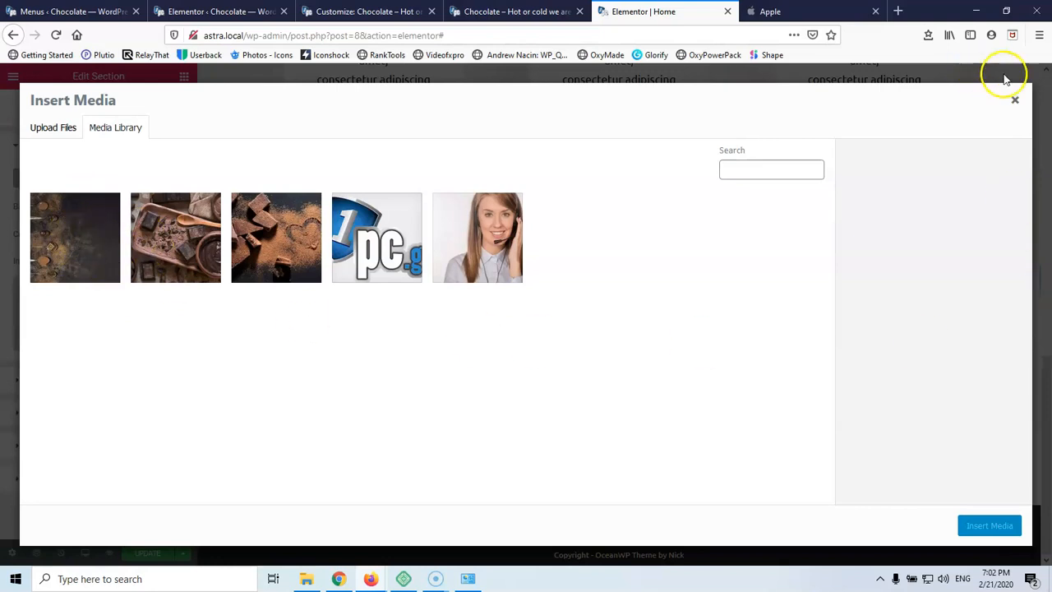
click(1015, 100)
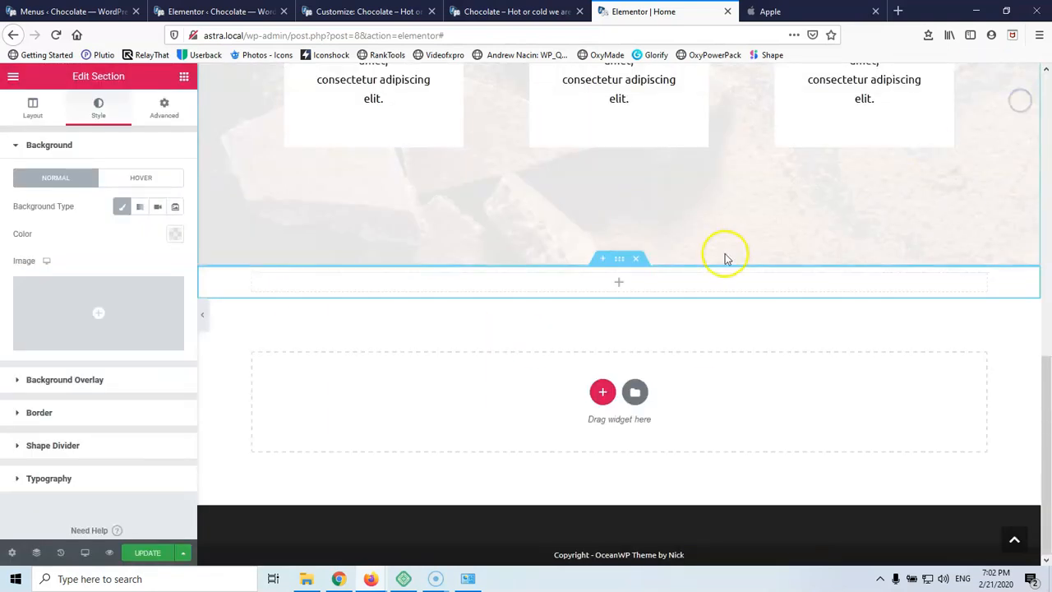
Delete the empty section and add a two-column section in its place
click(639, 262)
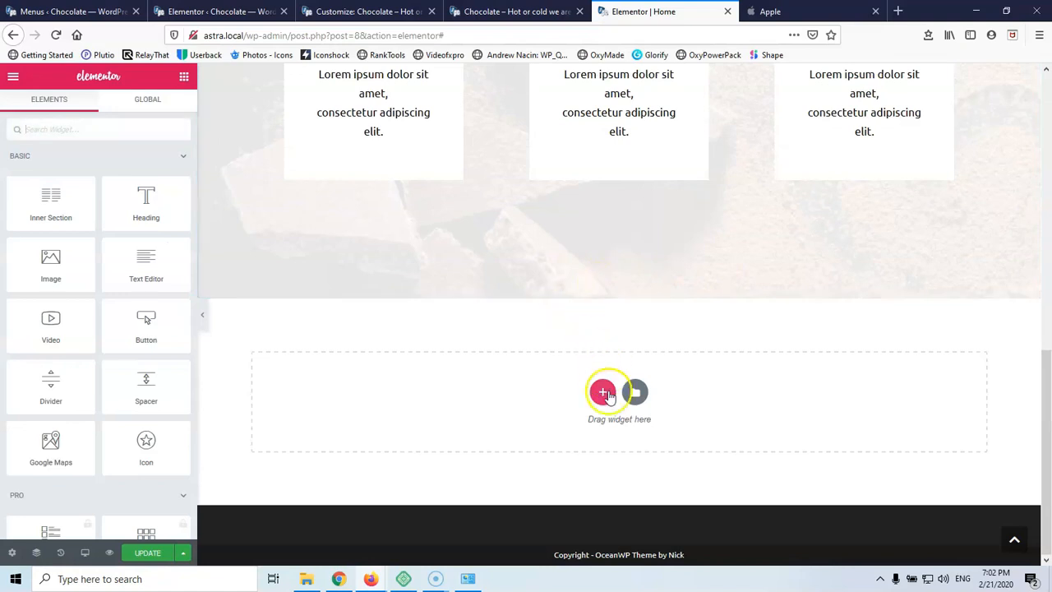
click(603, 392)
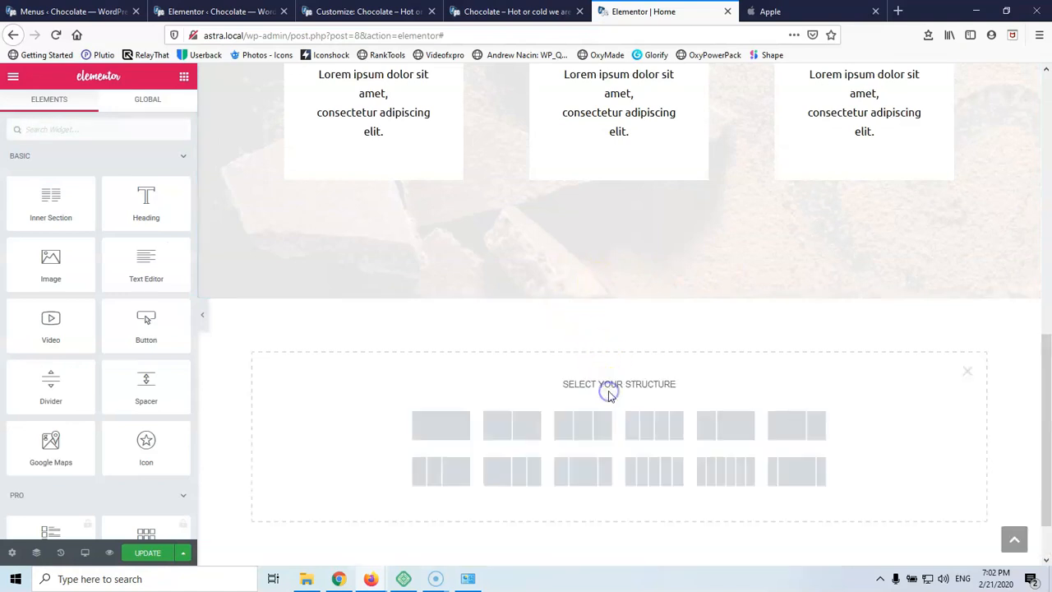
click(502, 426)
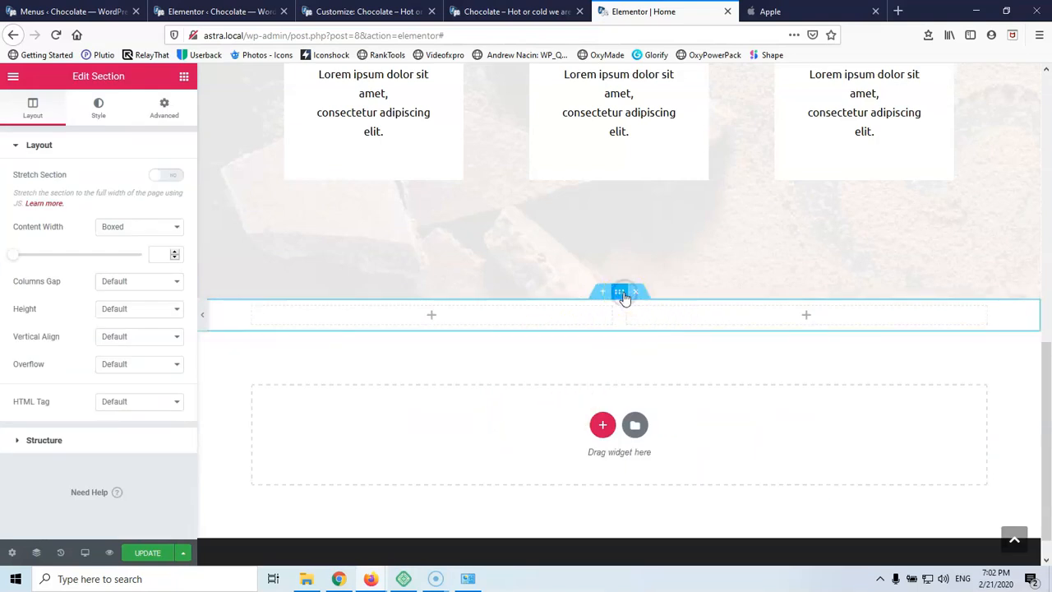
Give the two-column section a classic background using the dark chocolate photo ubout-us.jpg
click(100, 108)
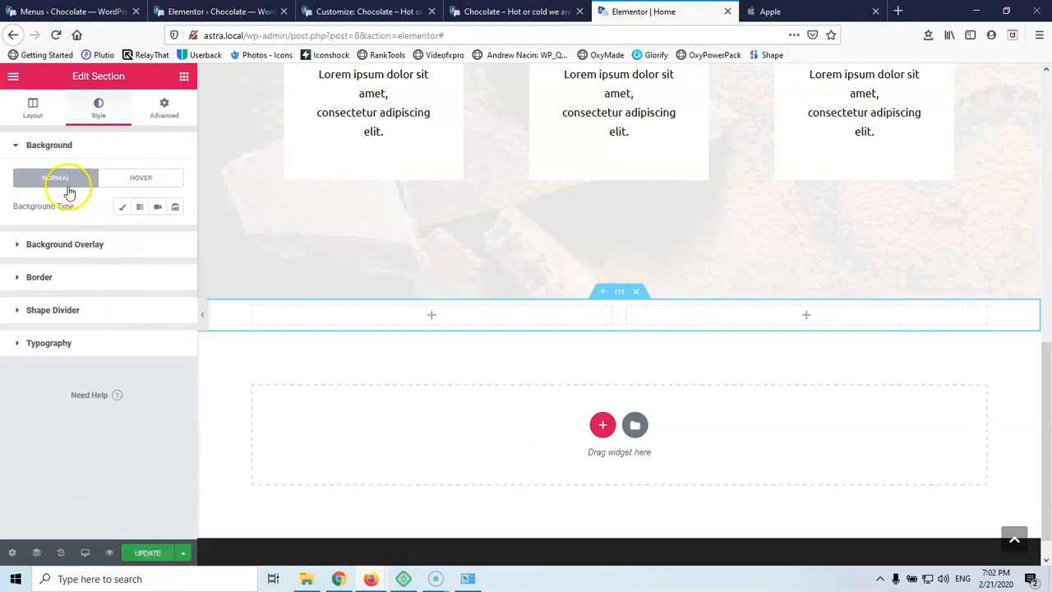
click(123, 208)
click(106, 320)
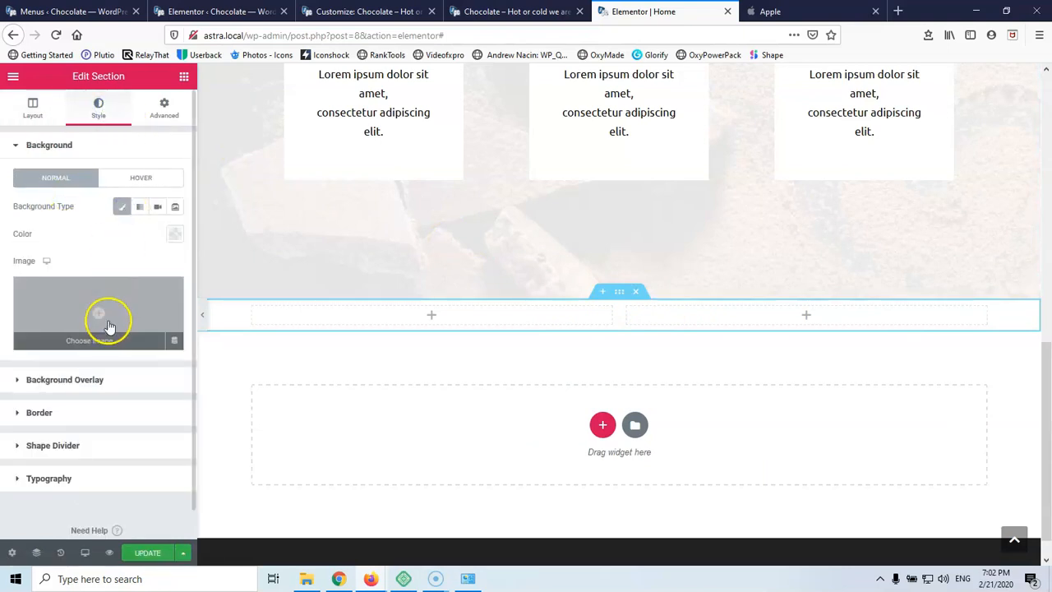
click(82, 273)
click(999, 525)
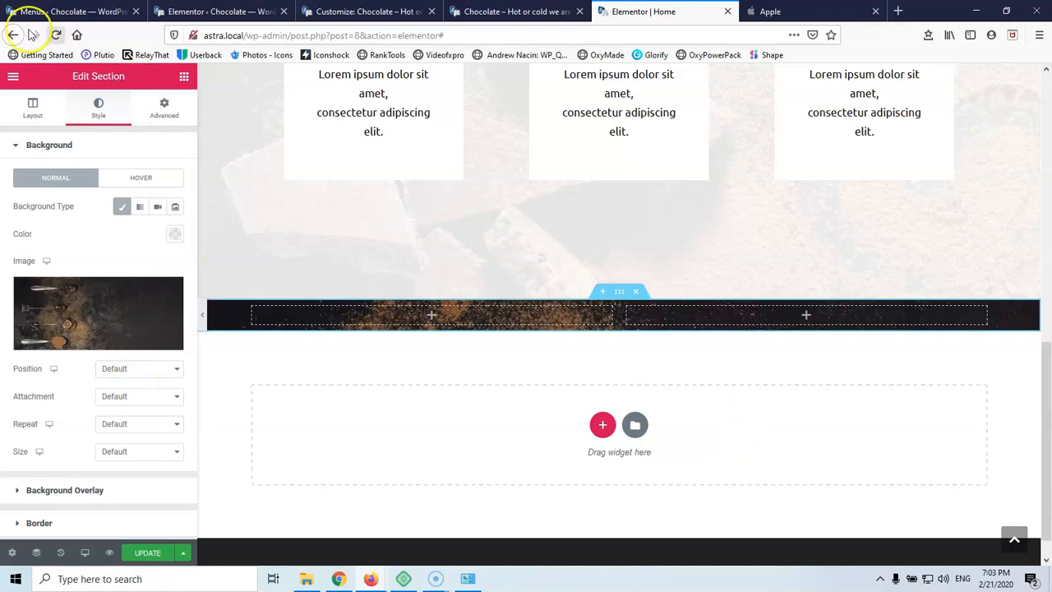
click(184, 76)
Add a centred white (#FFFFFF) 'About Us' heading to the dark section's right column
drag(143, 197, 795, 324)
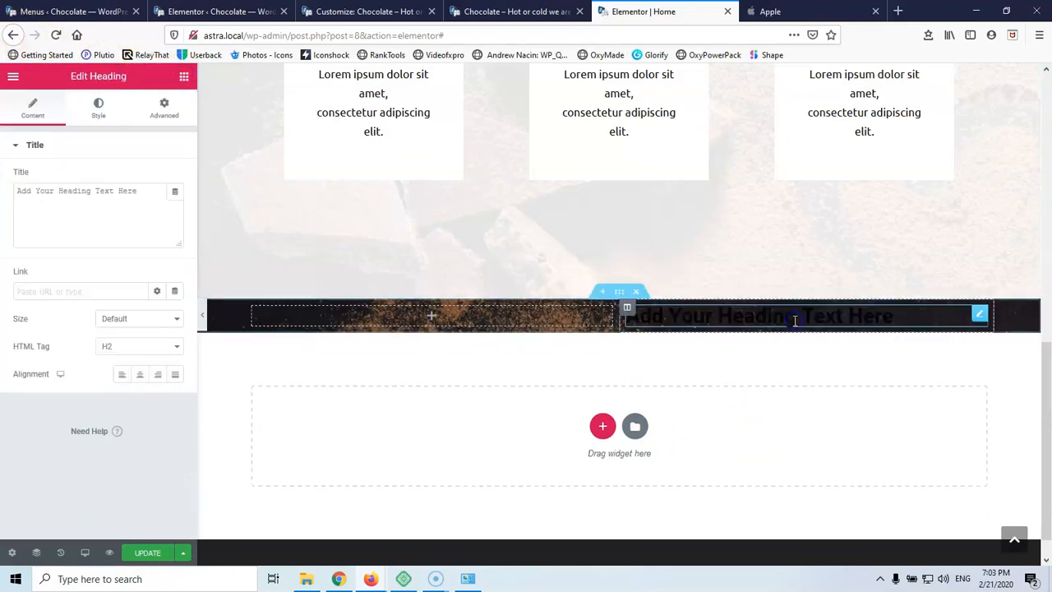
drag(147, 187, 32, 192)
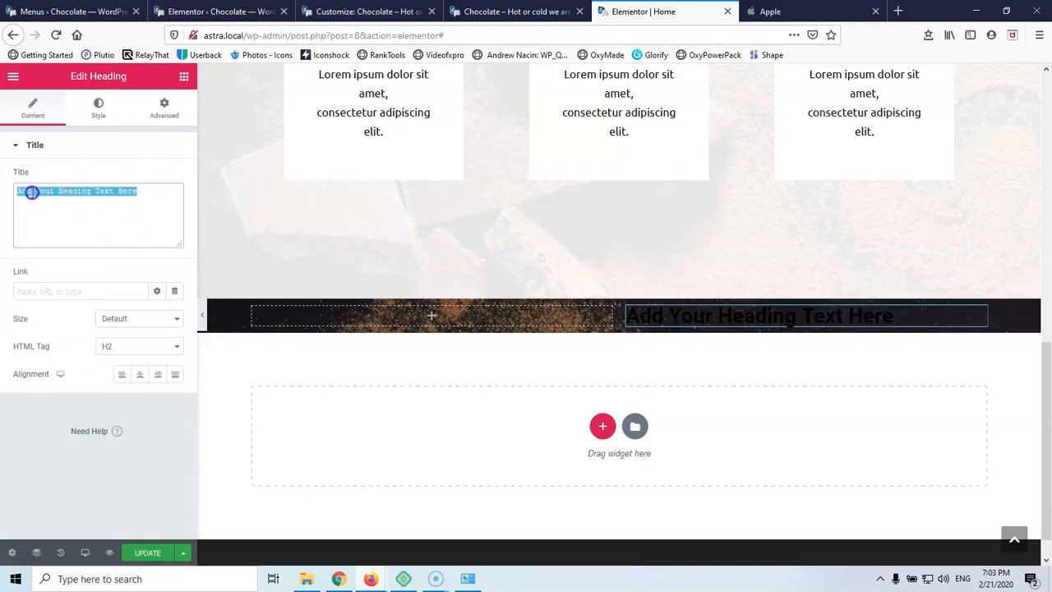
text(About Us)
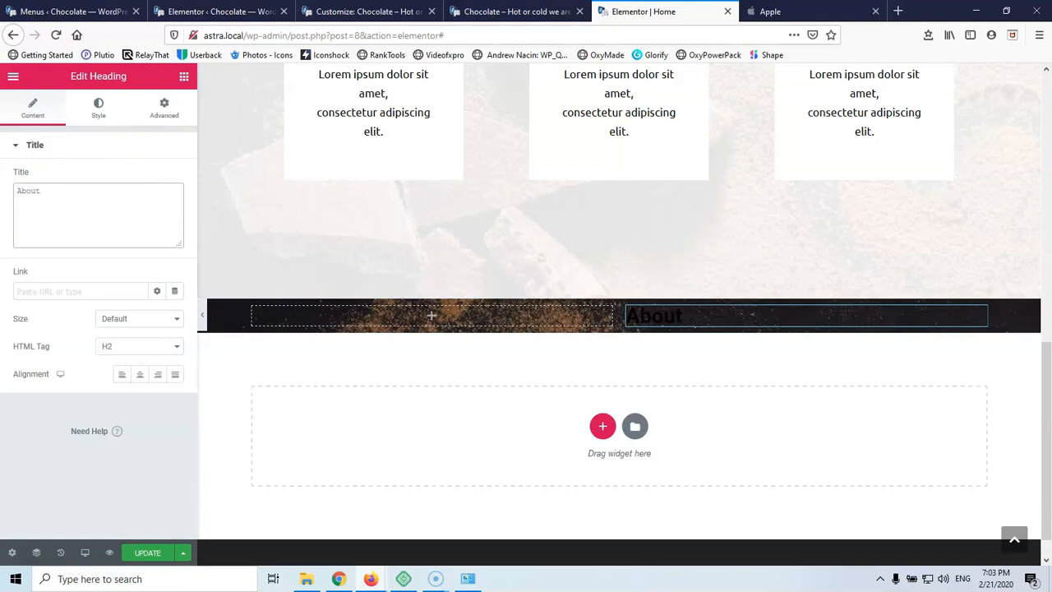
click(139, 378)
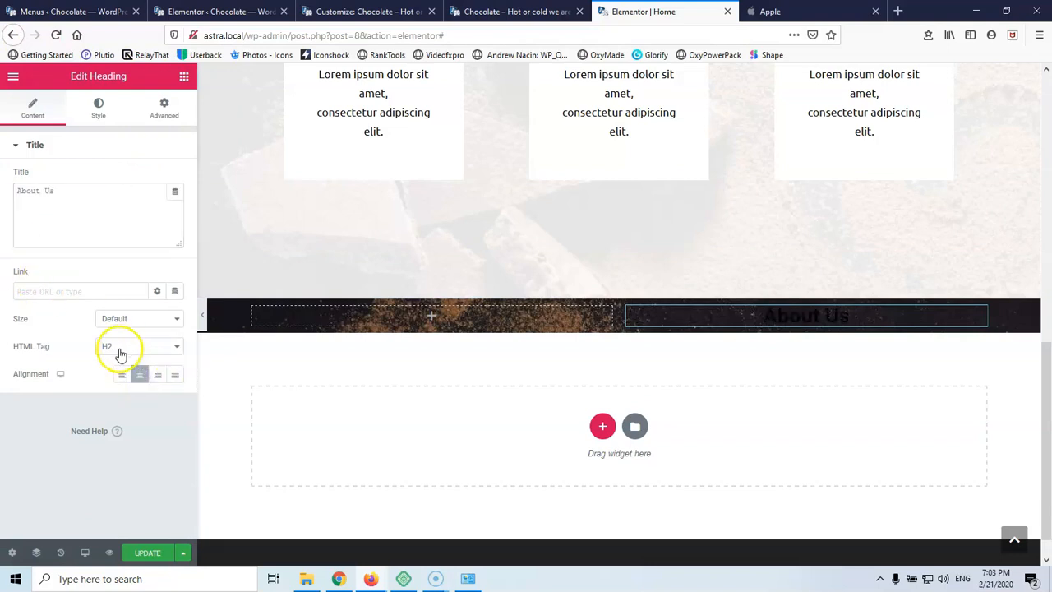
click(92, 119)
click(174, 178)
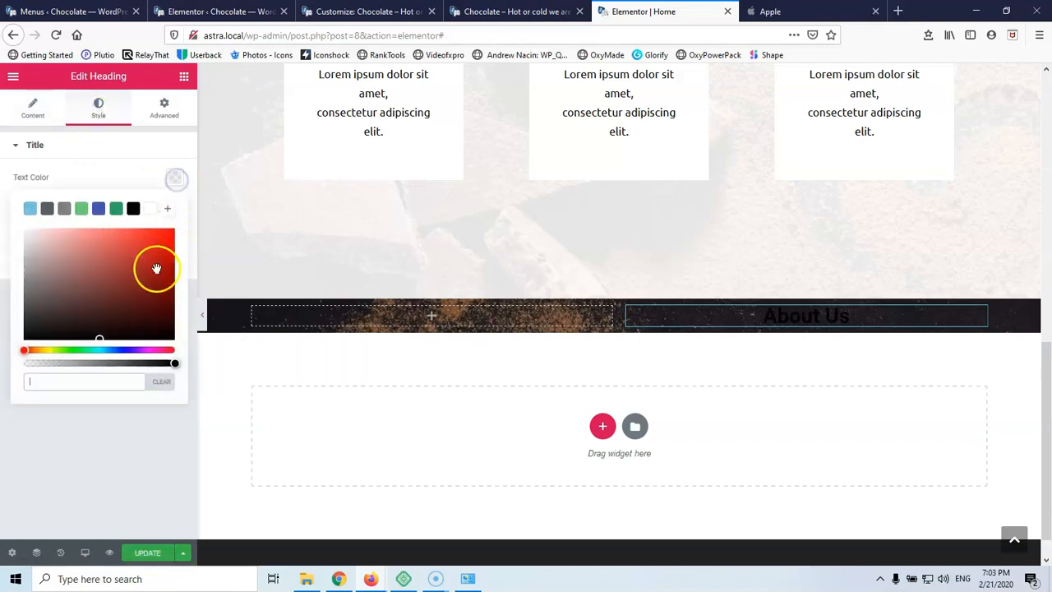
click(152, 210)
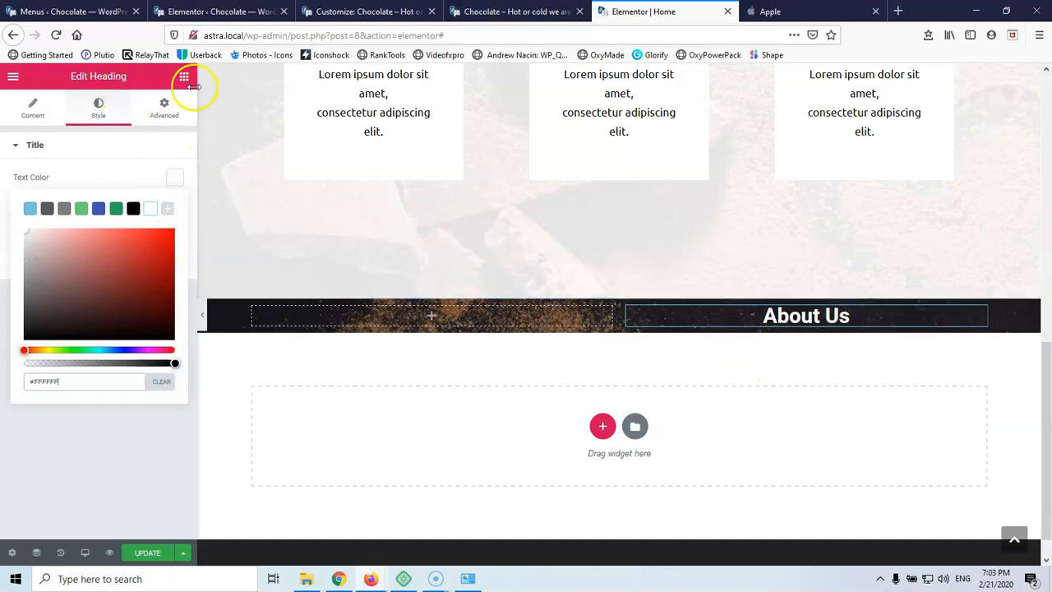
click(184, 80)
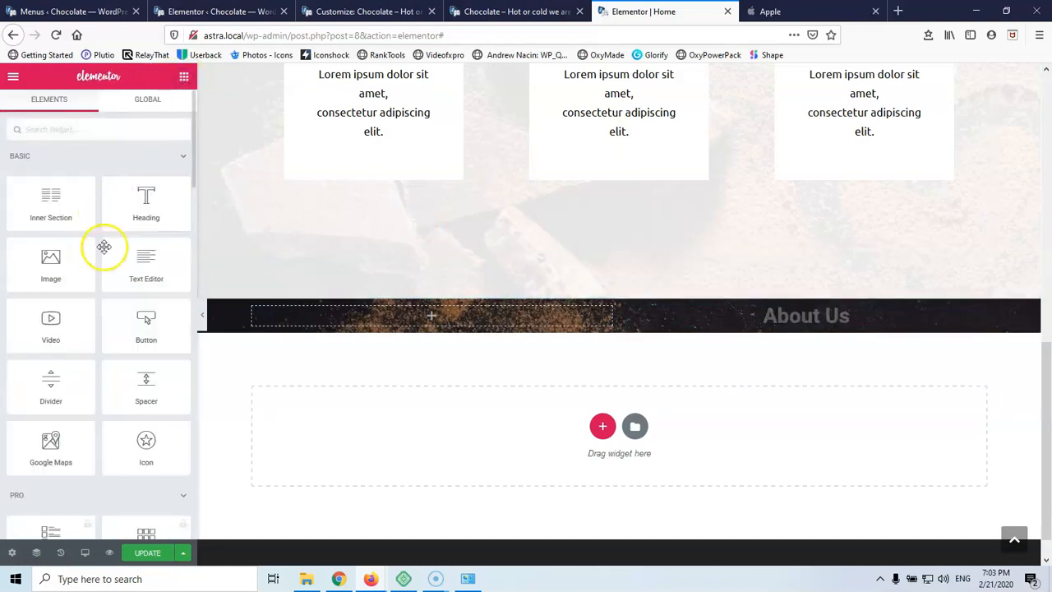
Add a Text Editor paragraph under the About Us heading with white text
drag(130, 269, 737, 322)
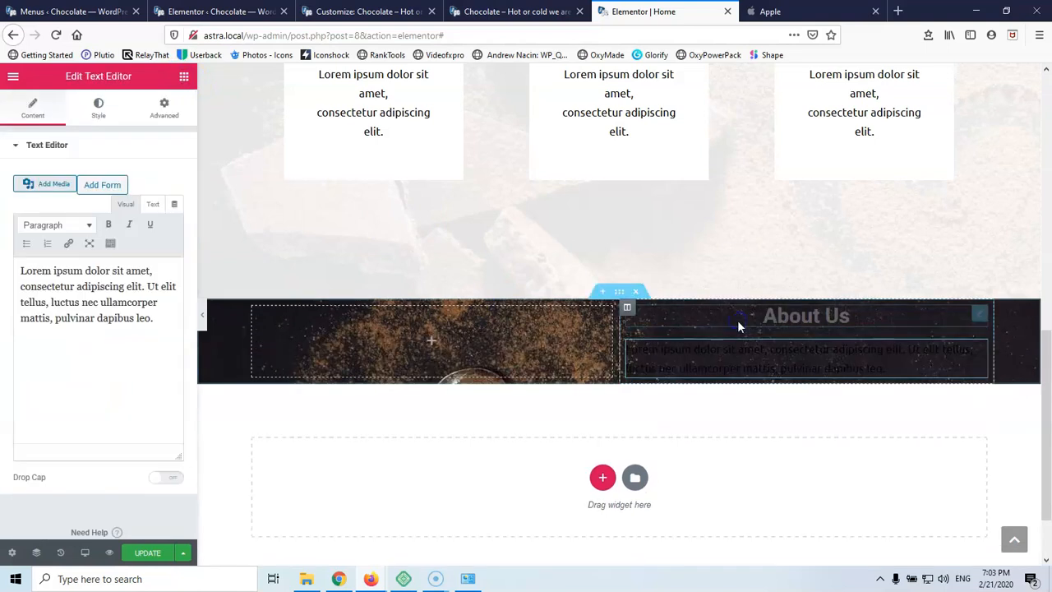
click(93, 105)
click(174, 206)
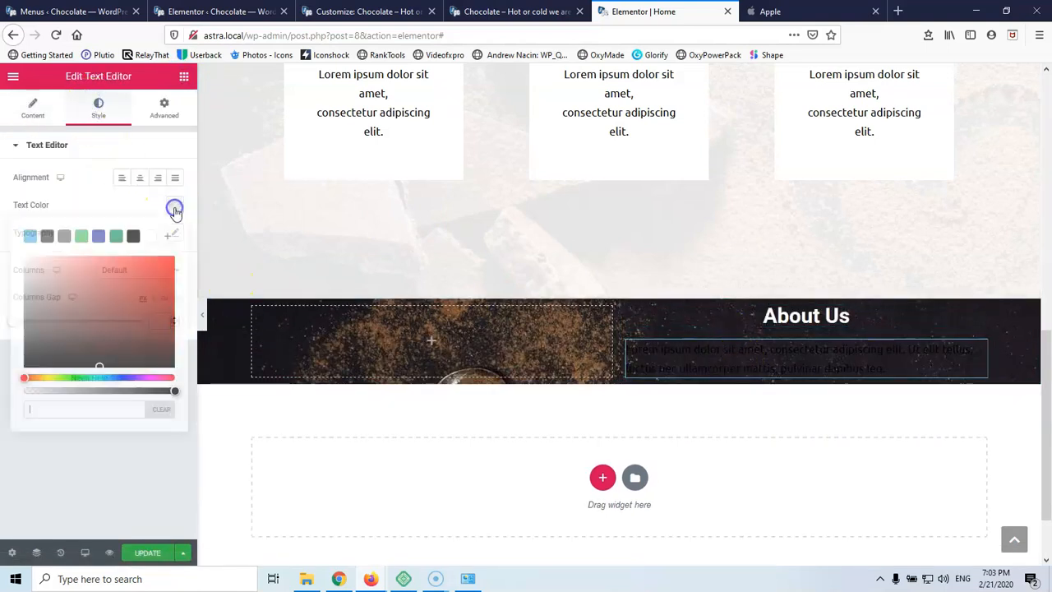
click(151, 236)
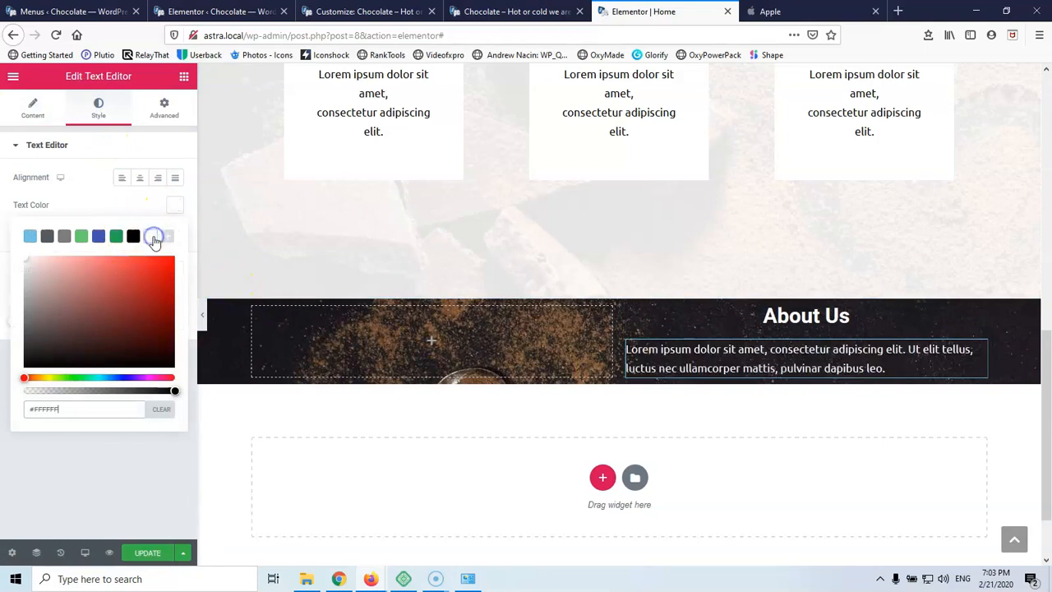
click(33, 108)
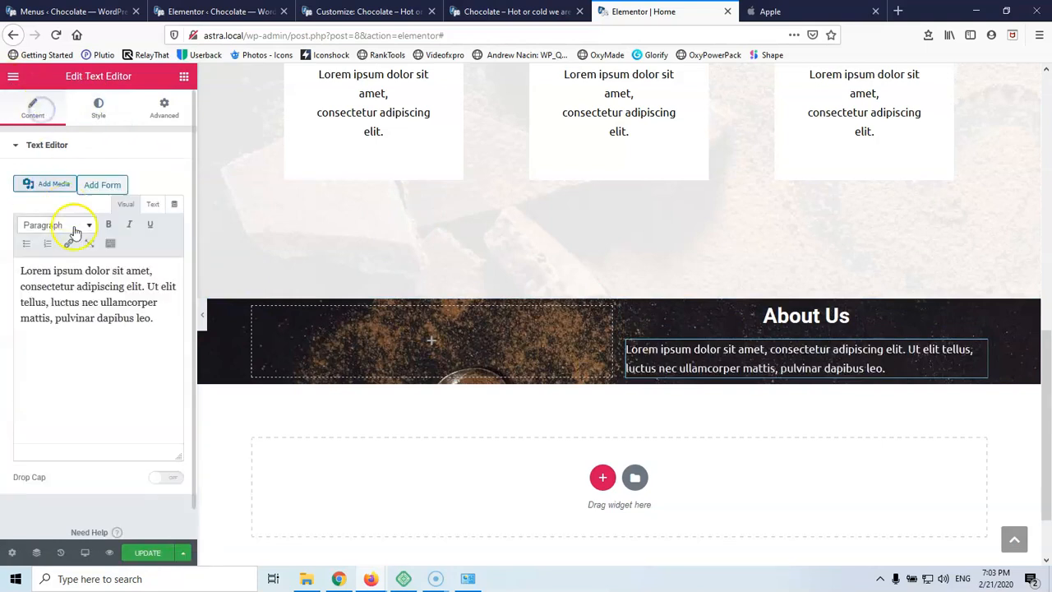
Paste extra copies of the lorem ipsum paragraph into the About Us text
key(ctrl+a)
key(ctrl+c)
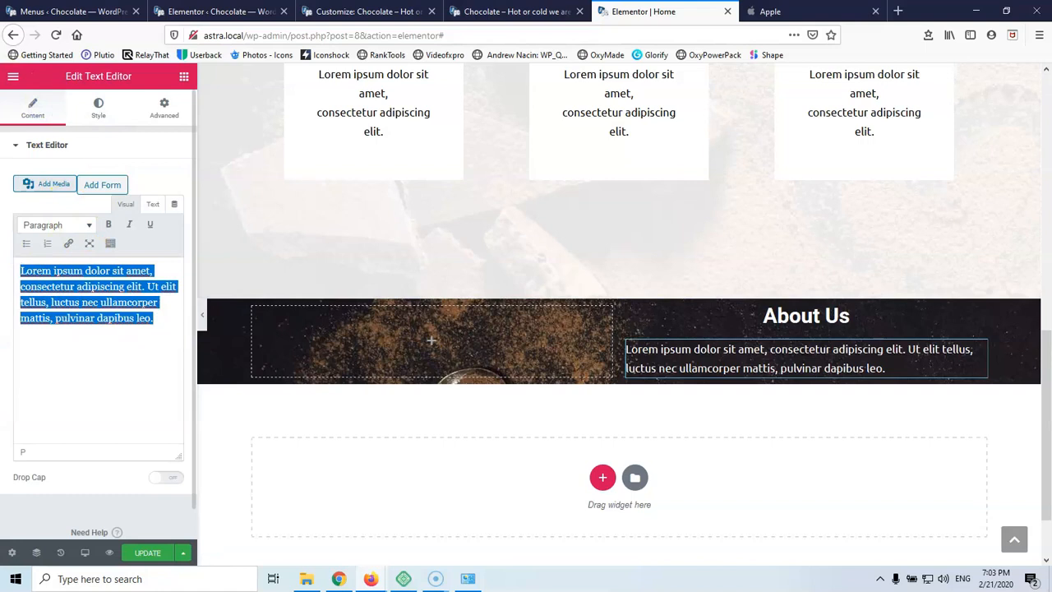
click(47, 346)
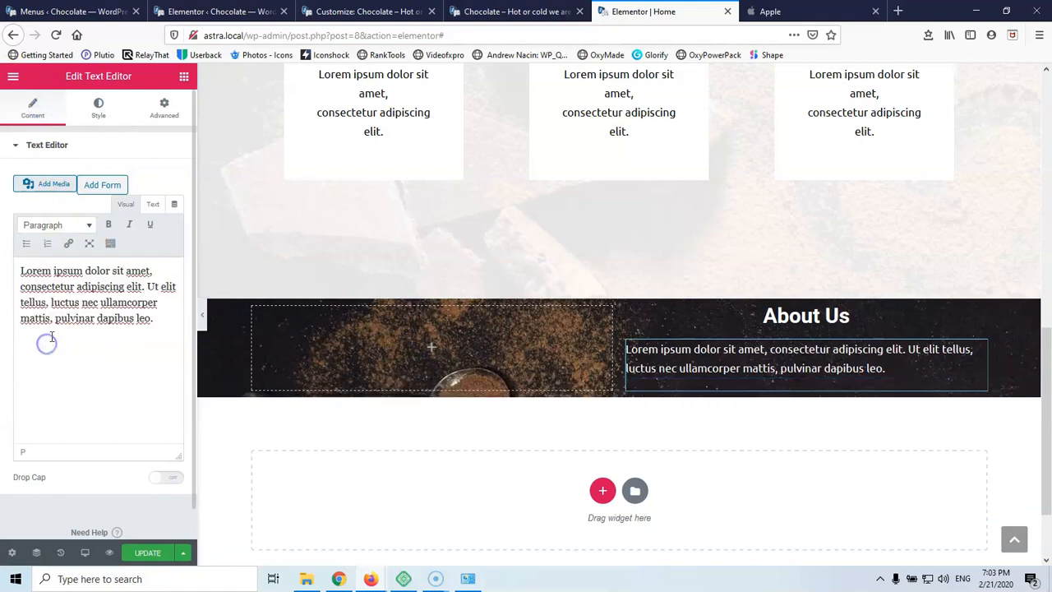
click(157, 323)
key(ctrl+v)
key(ctrl+v)
key(ctrl+v)
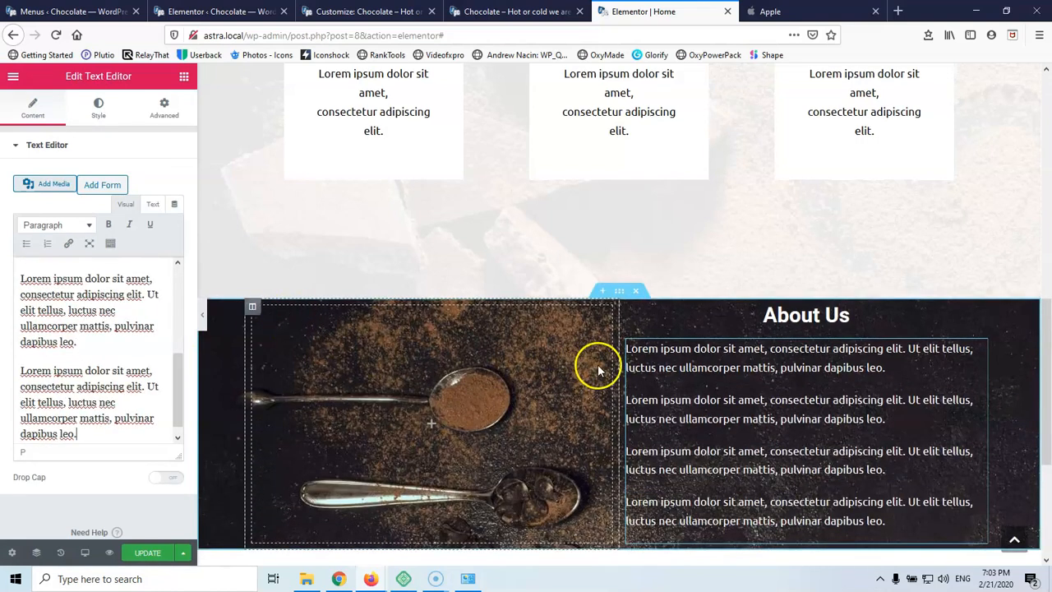
scroll(596, 364, down, 3)
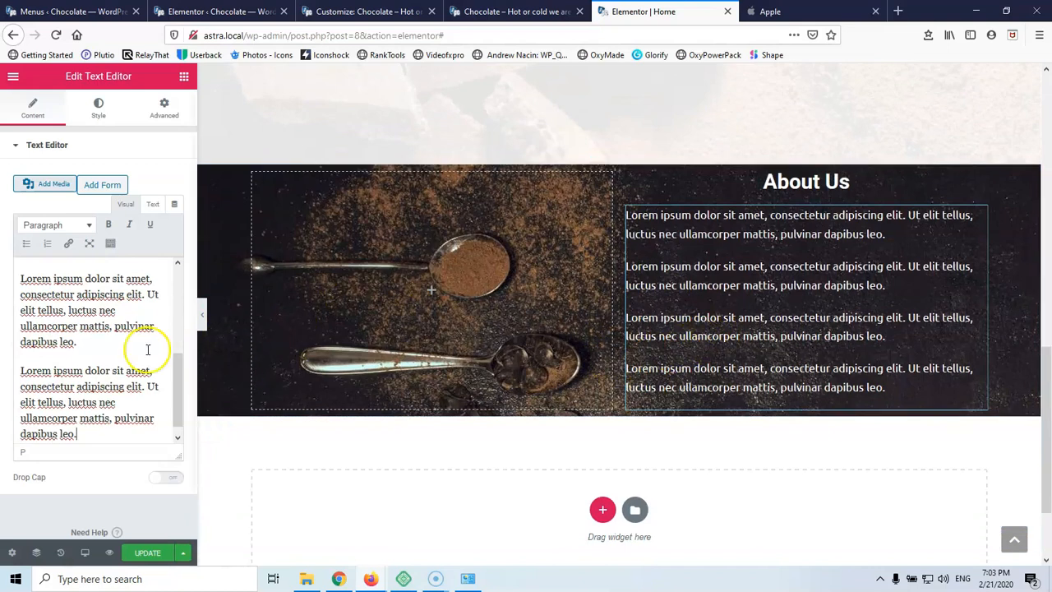
key(Return)
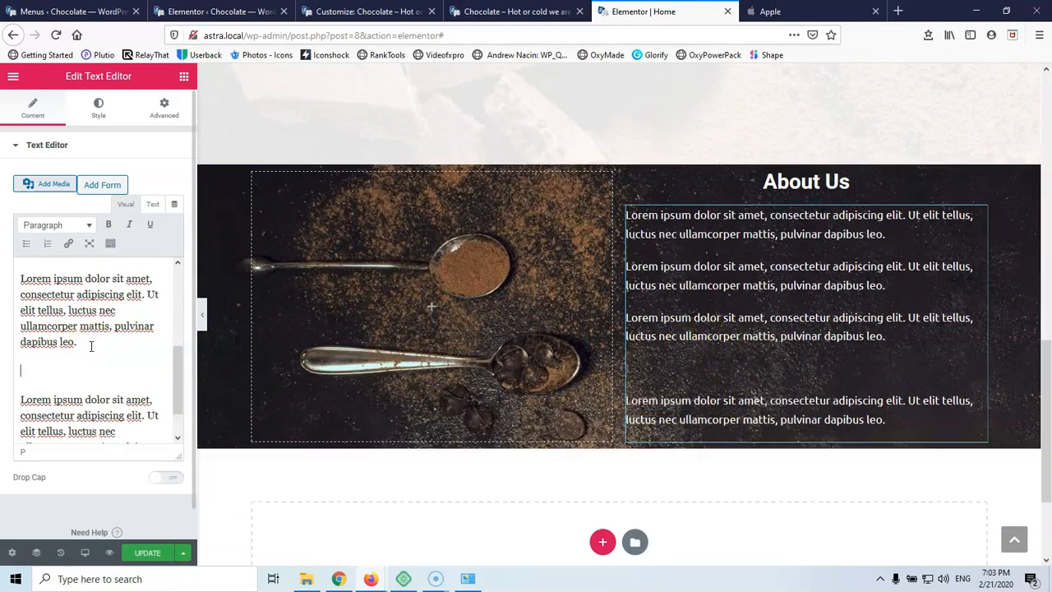
key(ctrl+v)
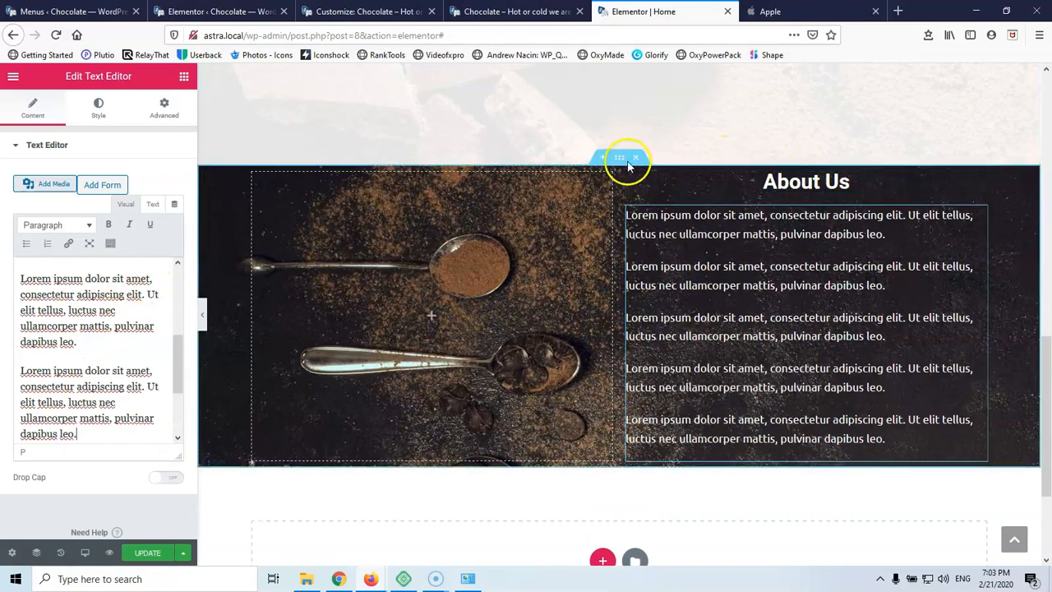
Publish the Home page changes with UPDATE and switch to the live Chocolate site tab
click(569, 303)
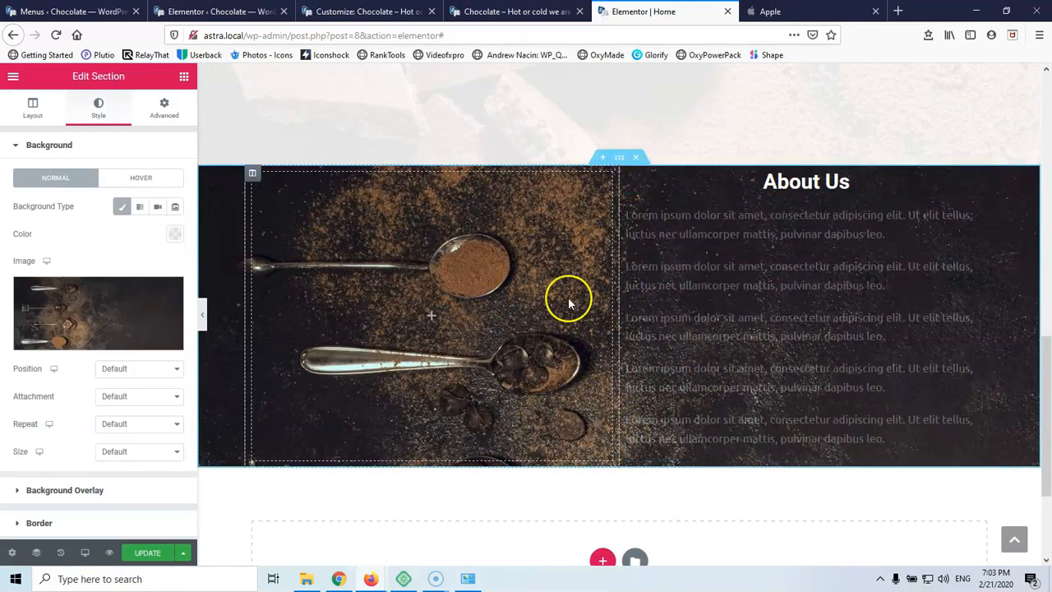
scroll(429, 263, up, 4)
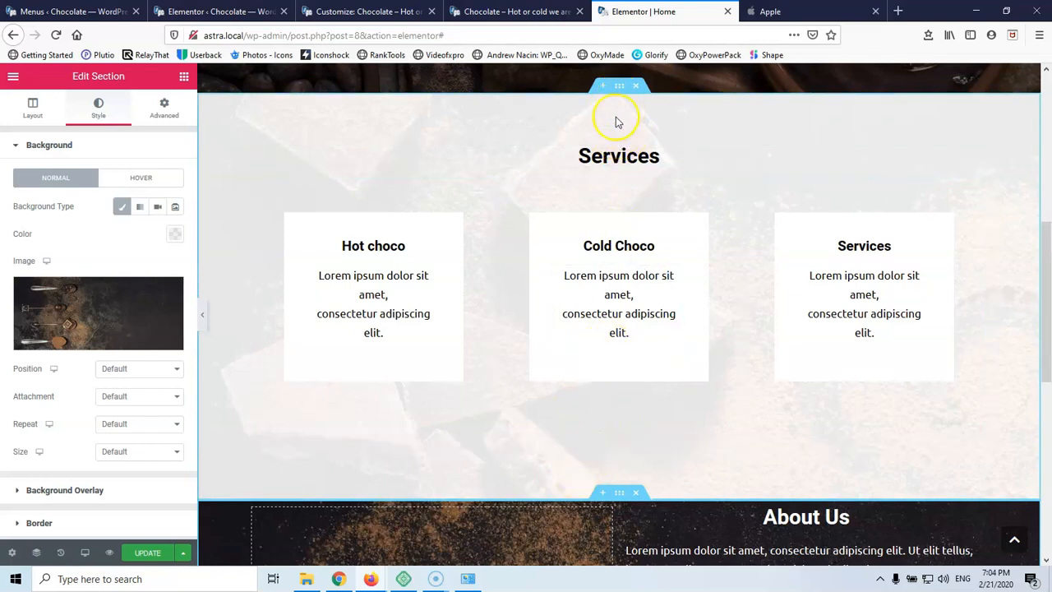
click(153, 552)
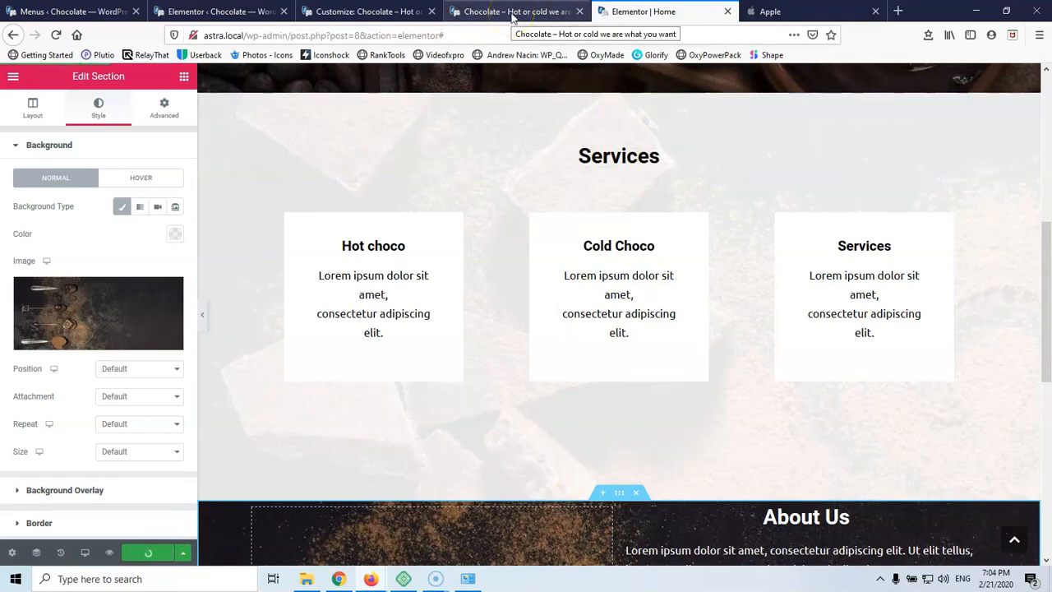
scroll(501, 144, down, 6)
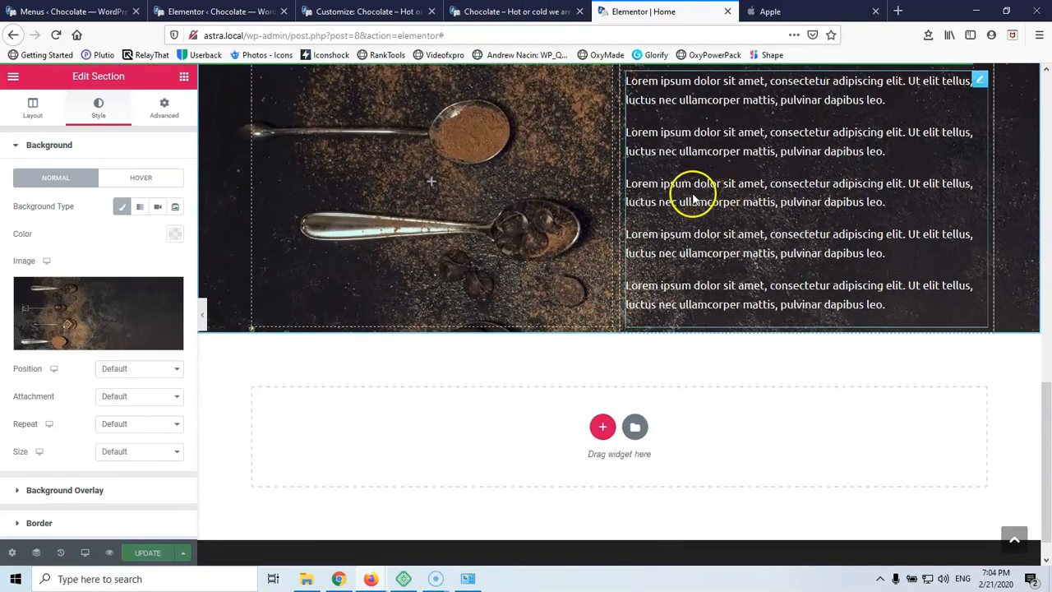
scroll(692, 199, up, 3)
click(498, 8)
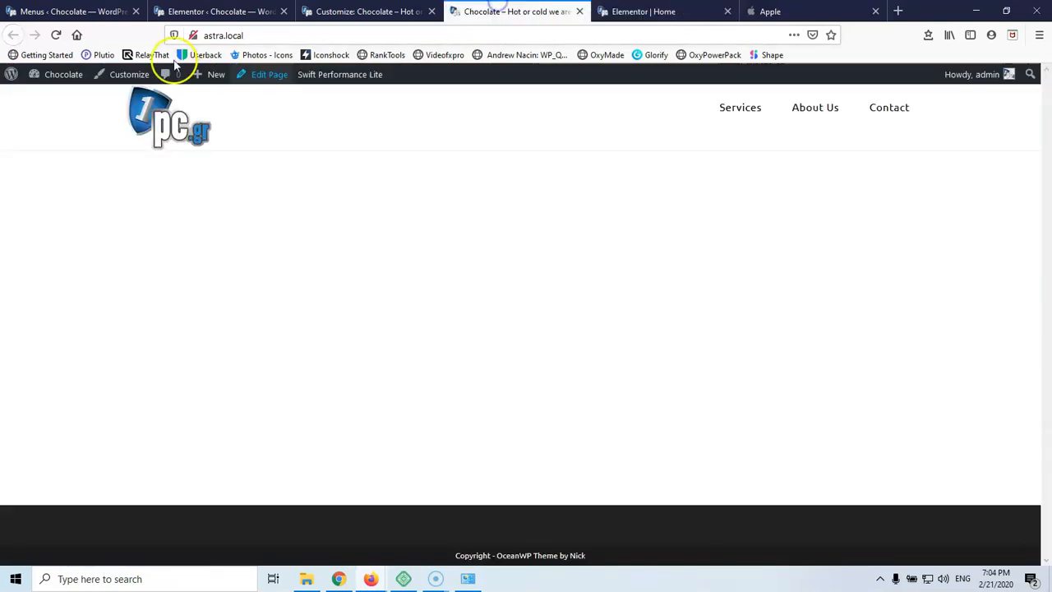
Reload the live Chocolate home page and scroll through the Services cards and About Us section
click(57, 35)
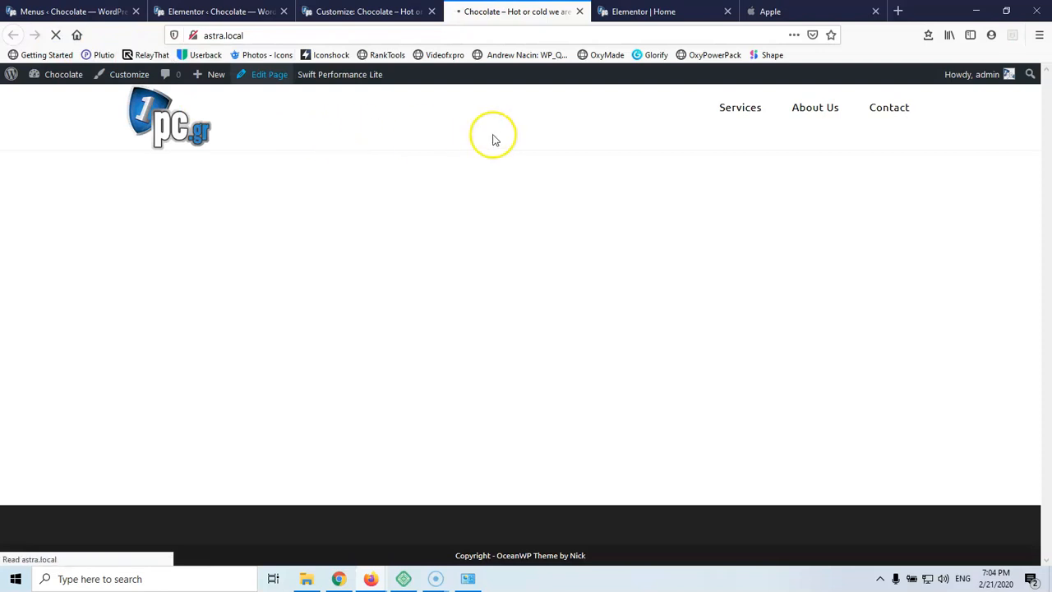
scroll(606, 244, down, 5)
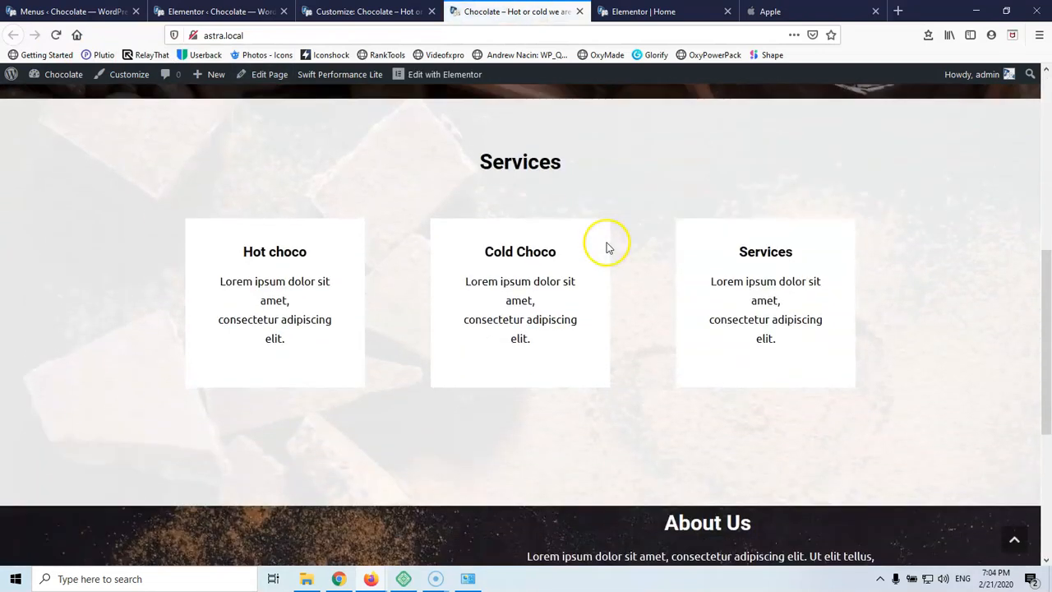
scroll(529, 171, up, 2)
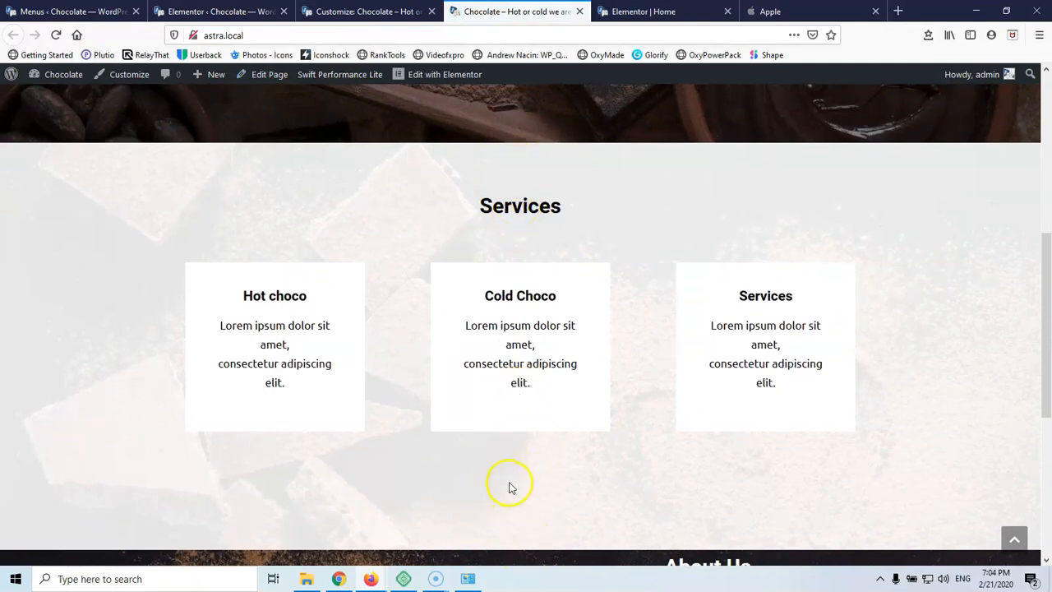
scroll(508, 487, down, 4)
scroll(508, 487, up, 3)
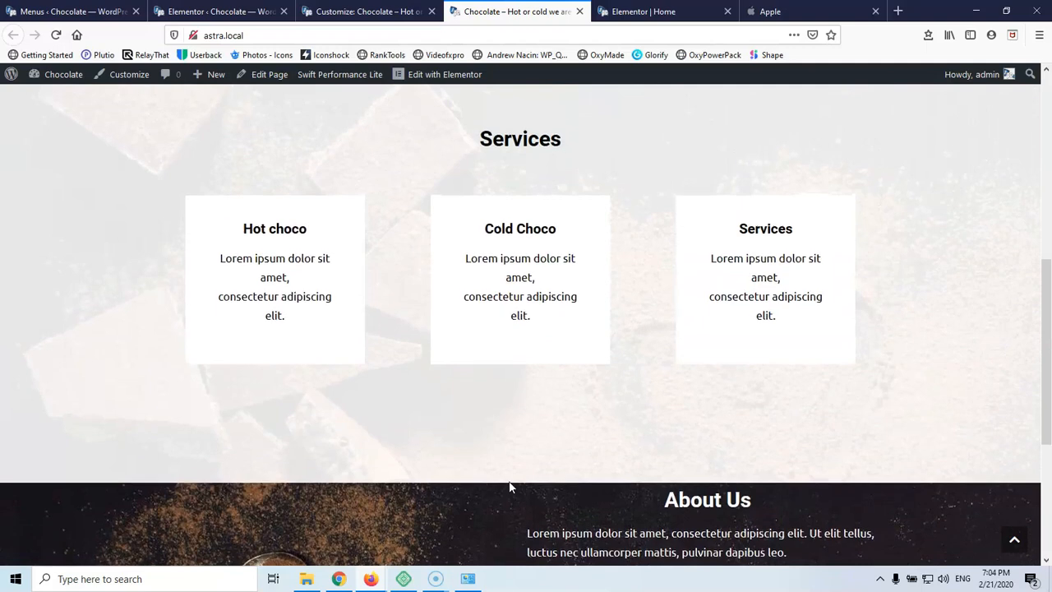
scroll(509, 485, down, 4)
scroll(508, 481, up, 3)
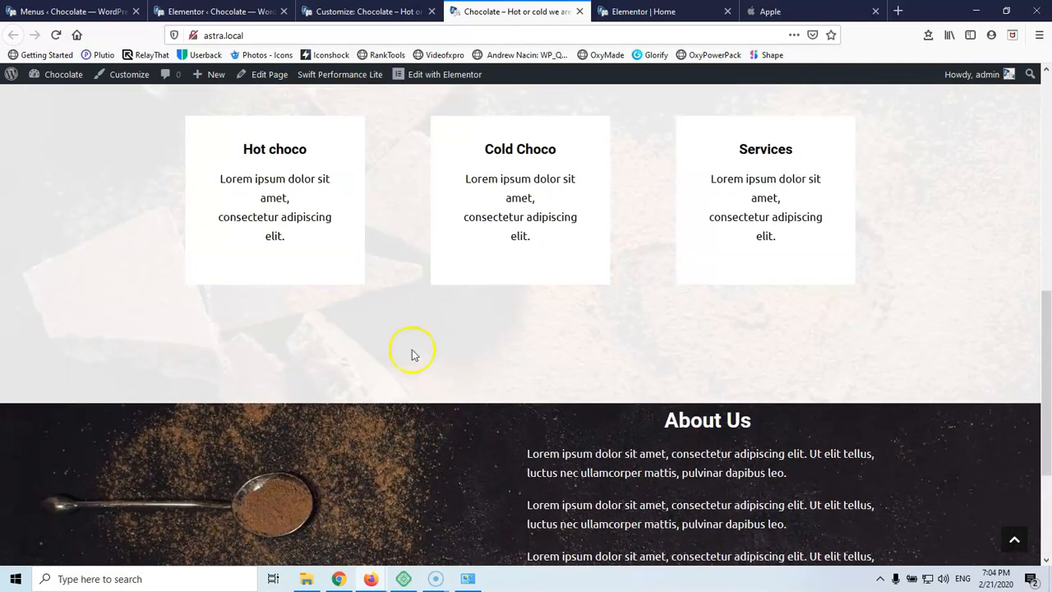
scroll(343, 265, up, 2)
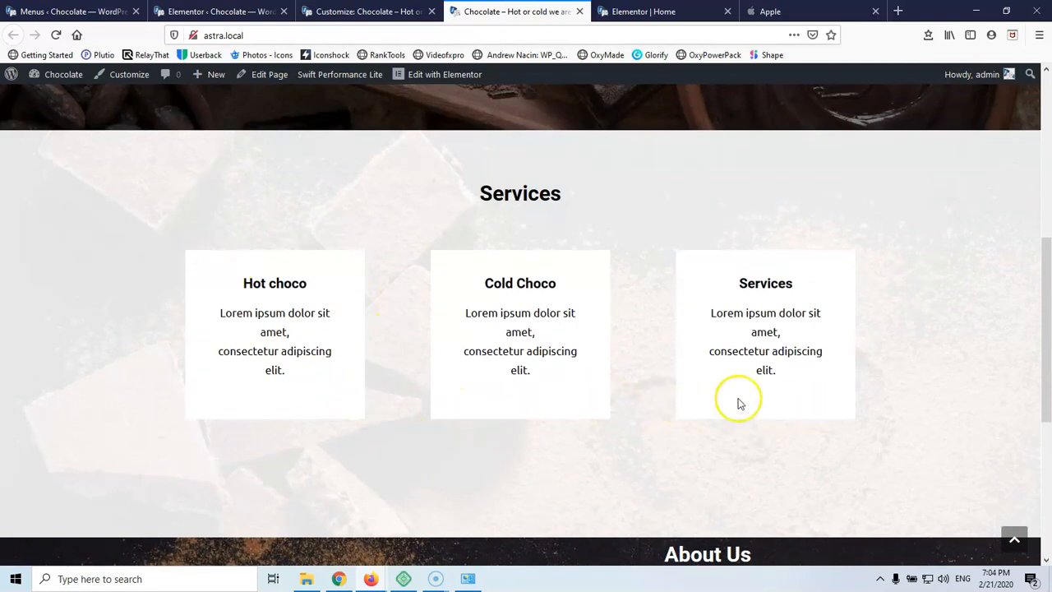
scroll(303, 383, down, 5)
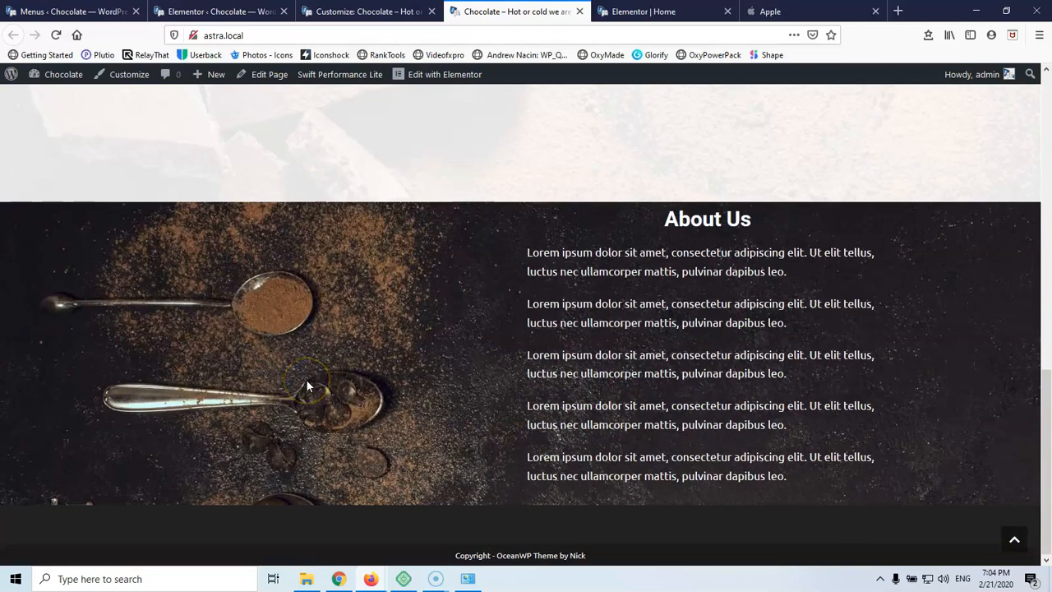
scroll(305, 379, up, 15)
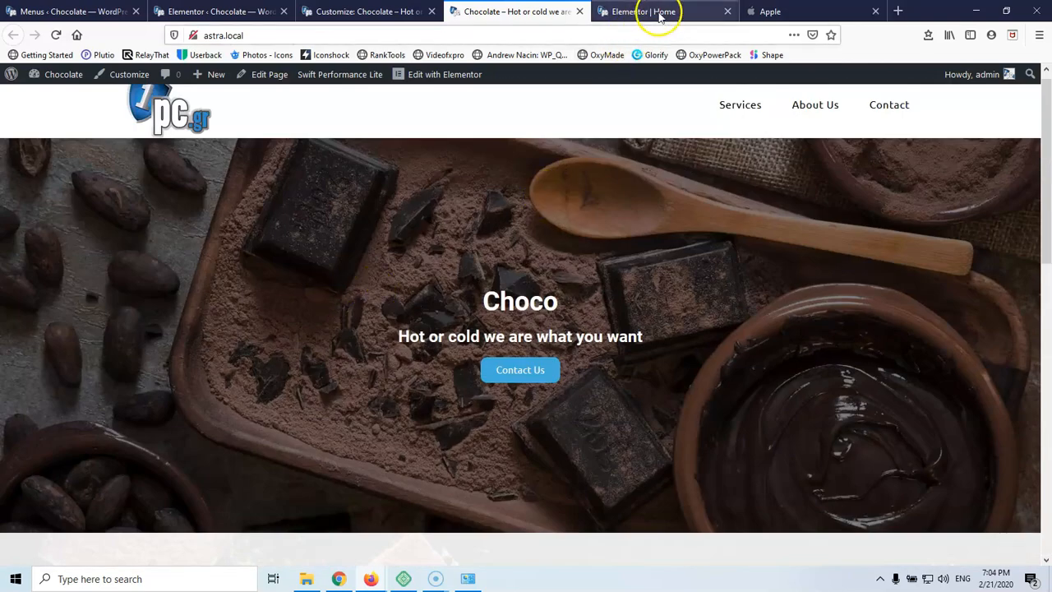
Back in the editor, give the Hot choco column a 20 px border radius
click(663, 14)
scroll(493, 292, up, 3)
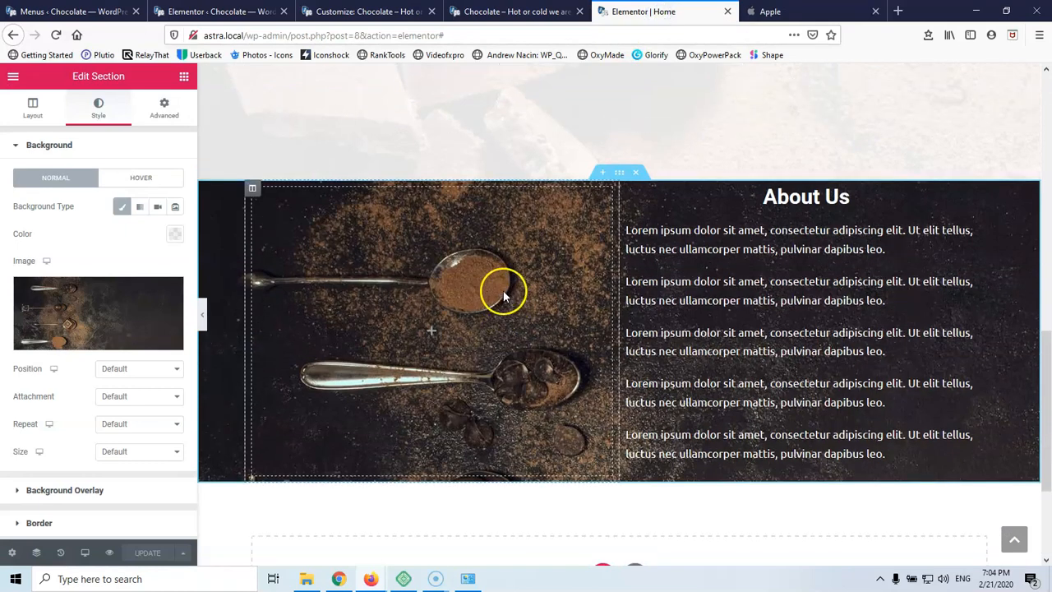
scroll(490, 291, up, 1)
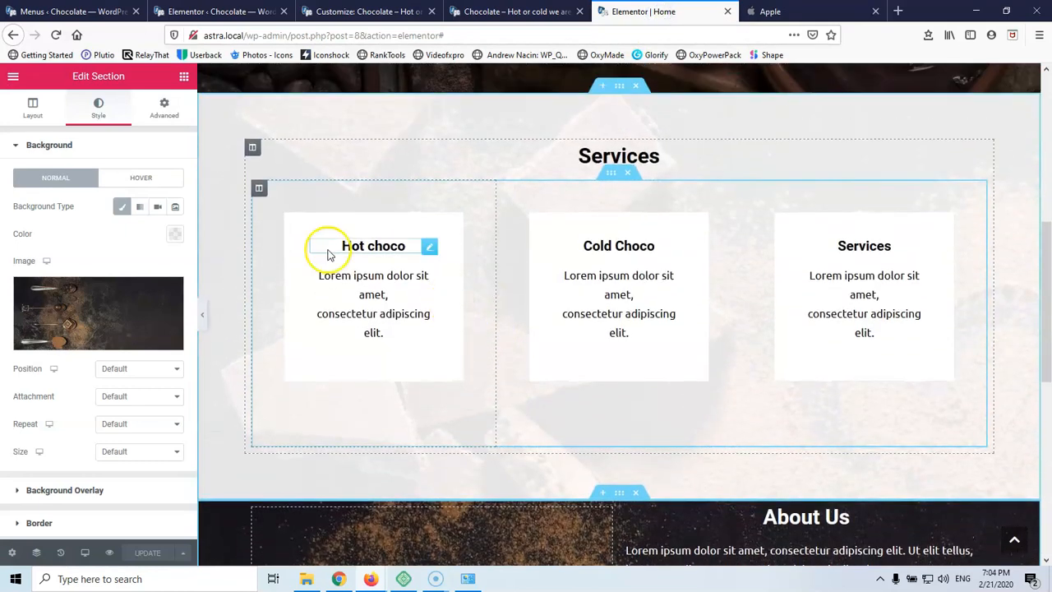
click(258, 191)
click(92, 110)
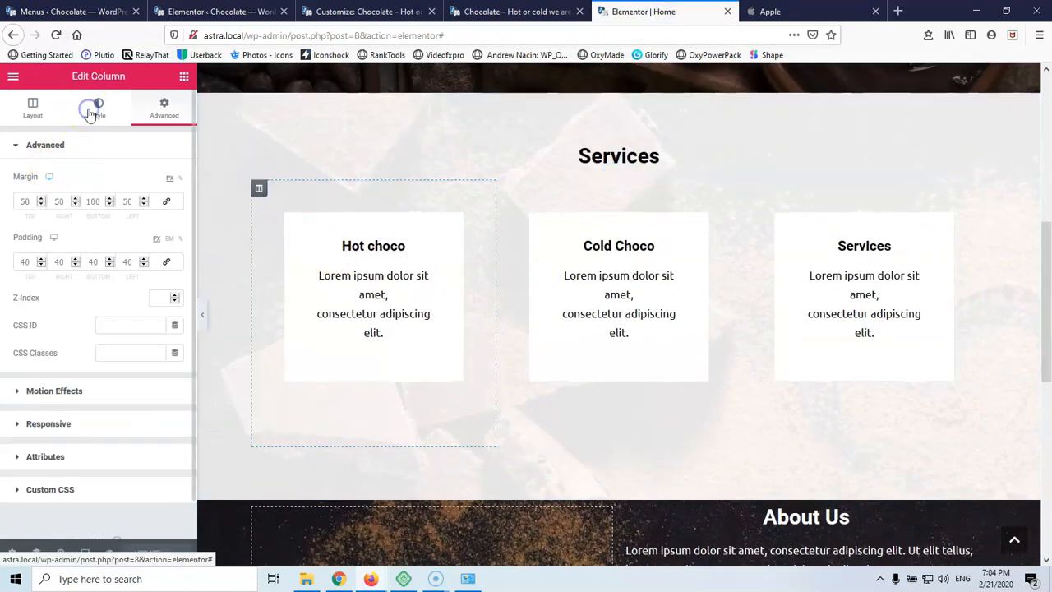
click(53, 414)
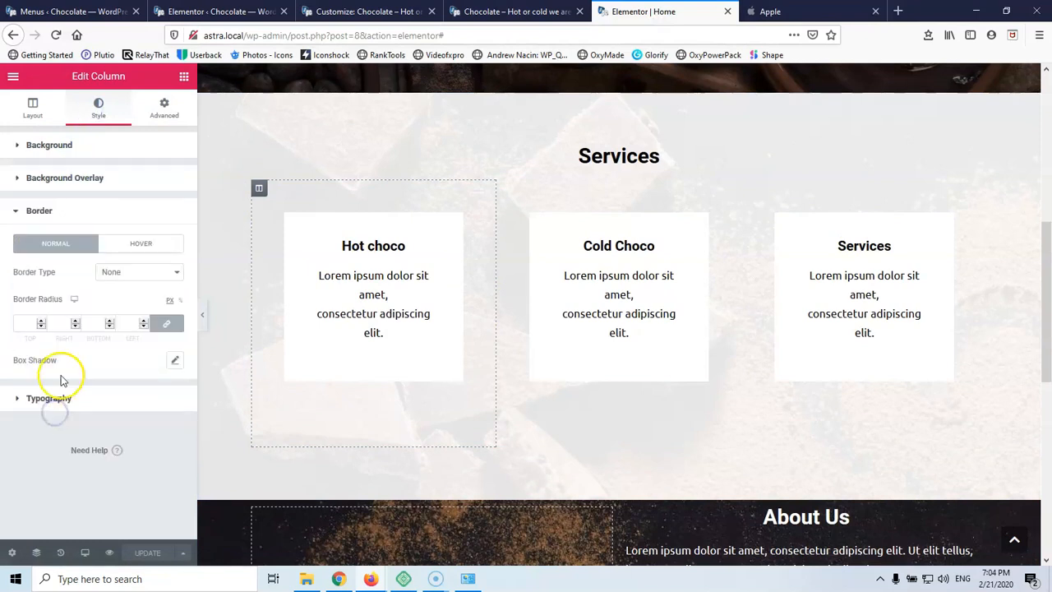
click(25, 323)
text(20)
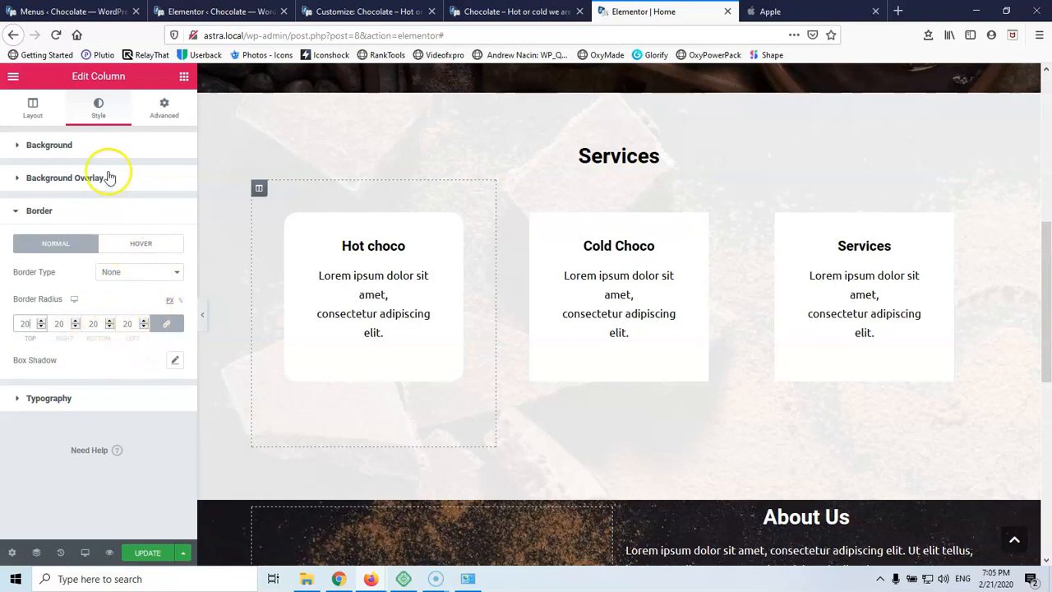
Add a mostly transparent black box shadow to the Hot choco column
click(24, 564)
click(174, 360)
click(166, 395)
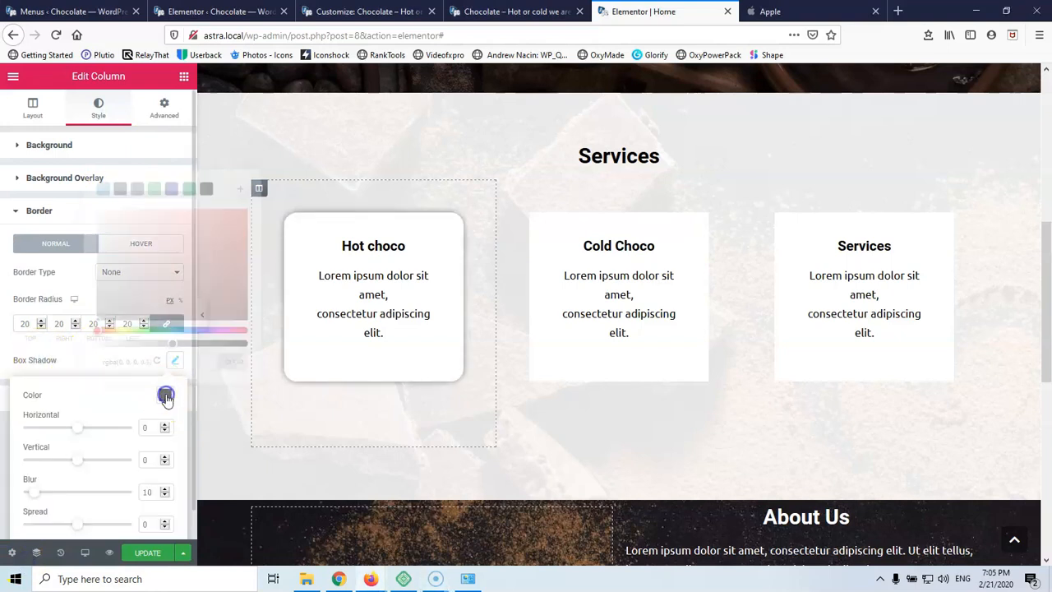
click(207, 190)
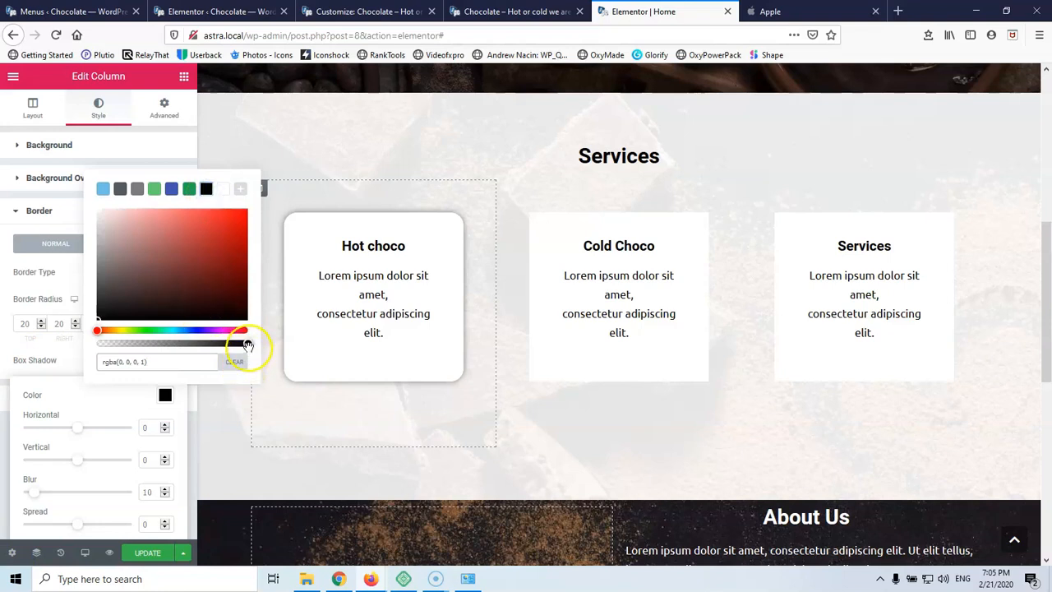
drag(248, 347, 148, 351)
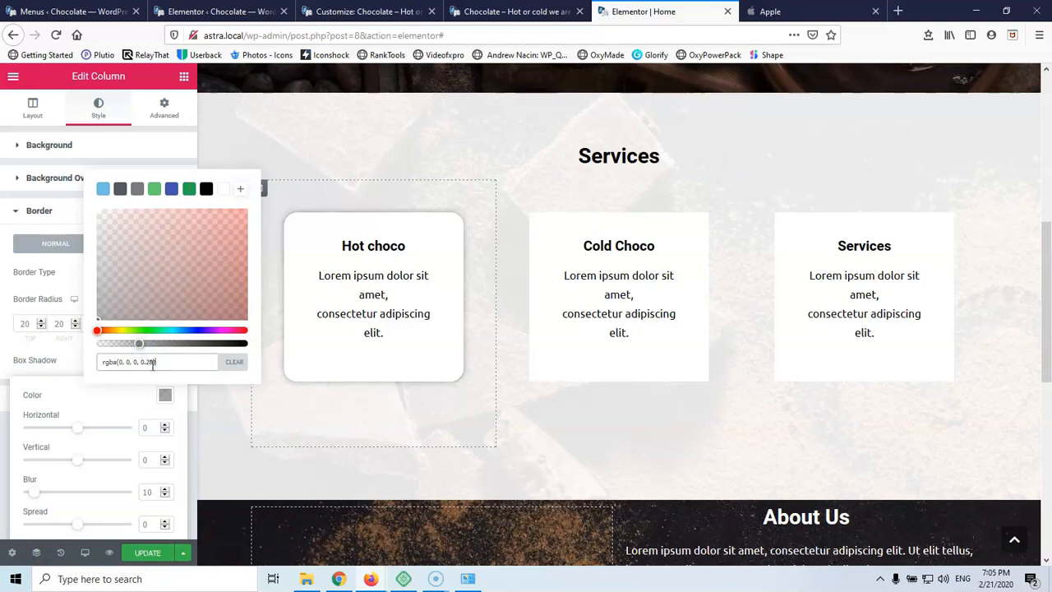
click(32, 393)
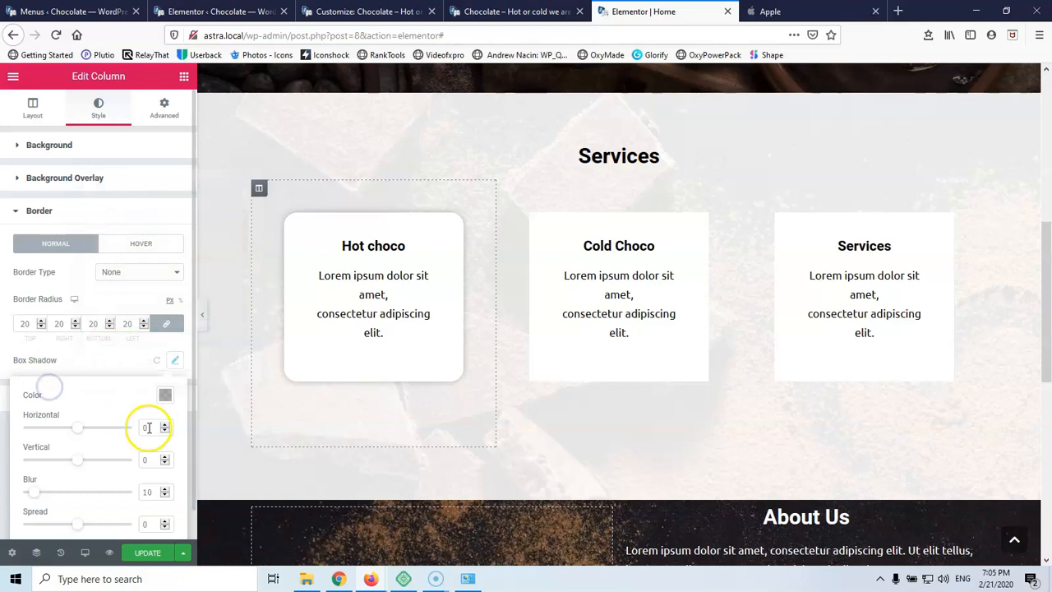
Paste the Hot choco column's style onto the Cold Choco and third cards, then save
scroll(153, 512, down, 1)
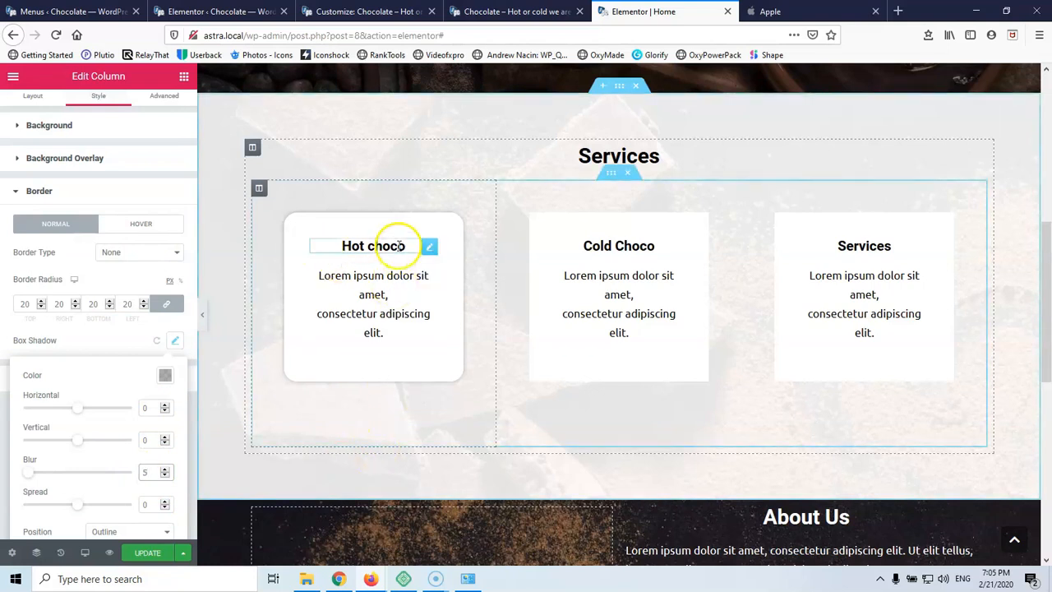
right_click(264, 194)
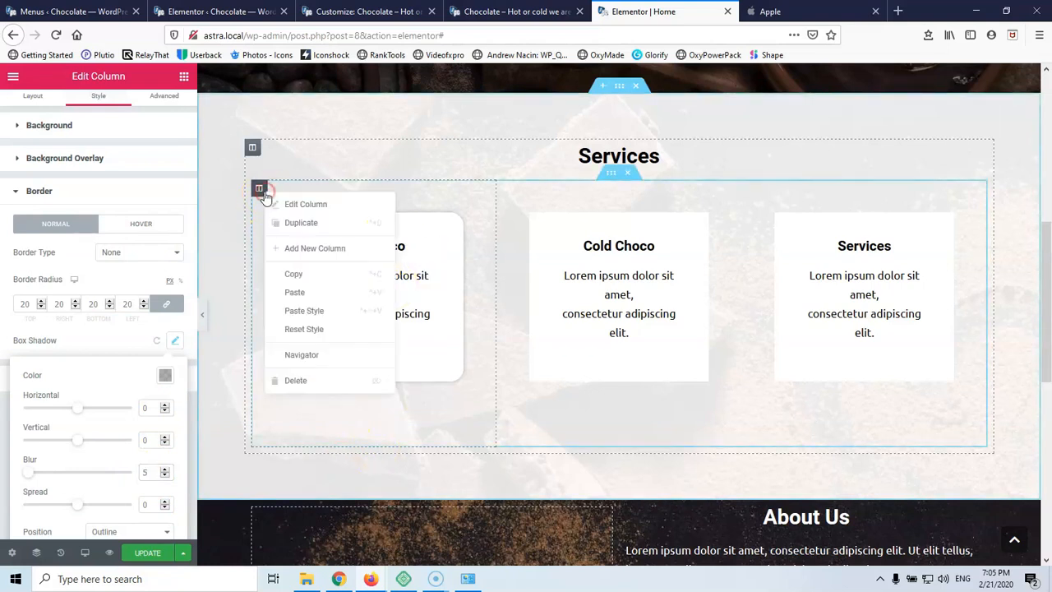
click(274, 278)
right_click(504, 189)
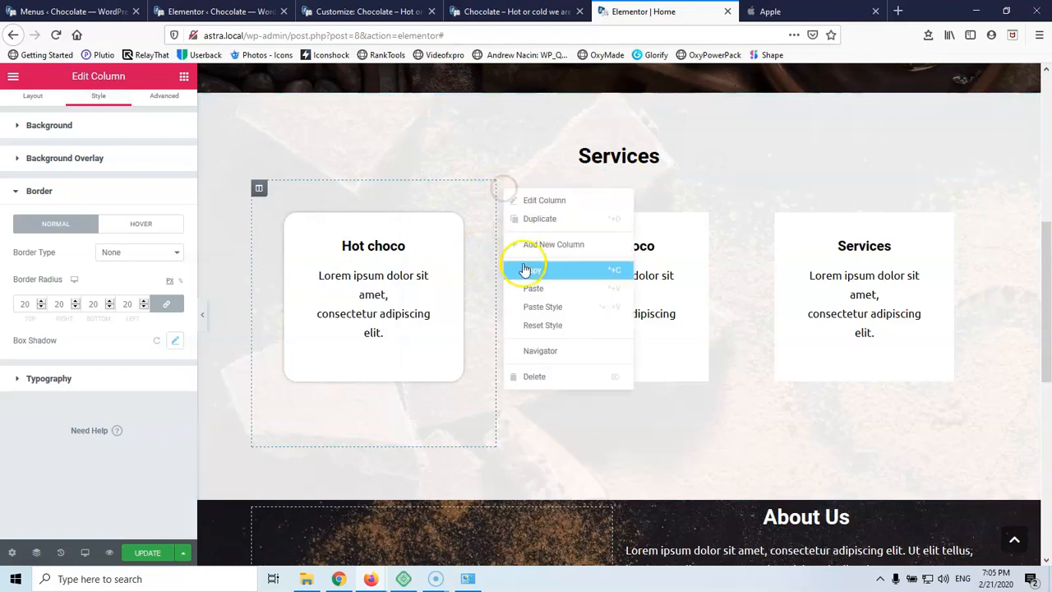
click(533, 307)
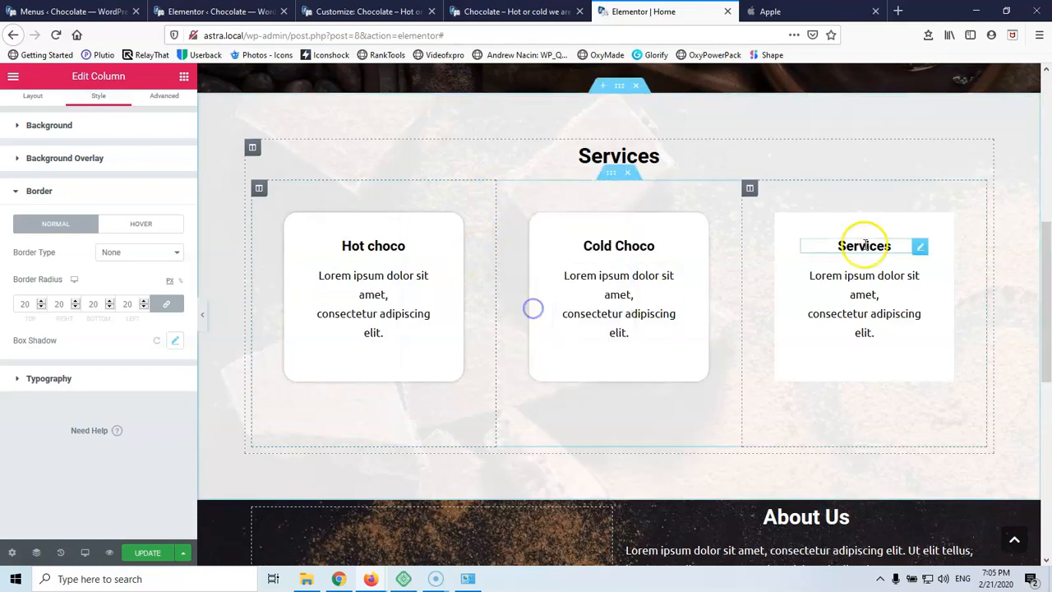
right_click(750, 190)
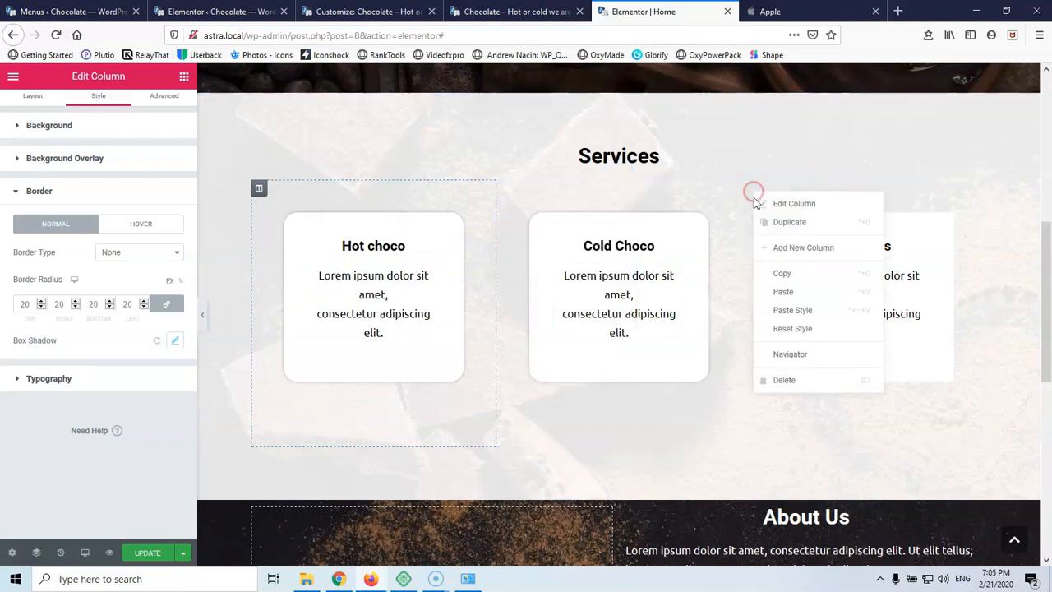
click(781, 310)
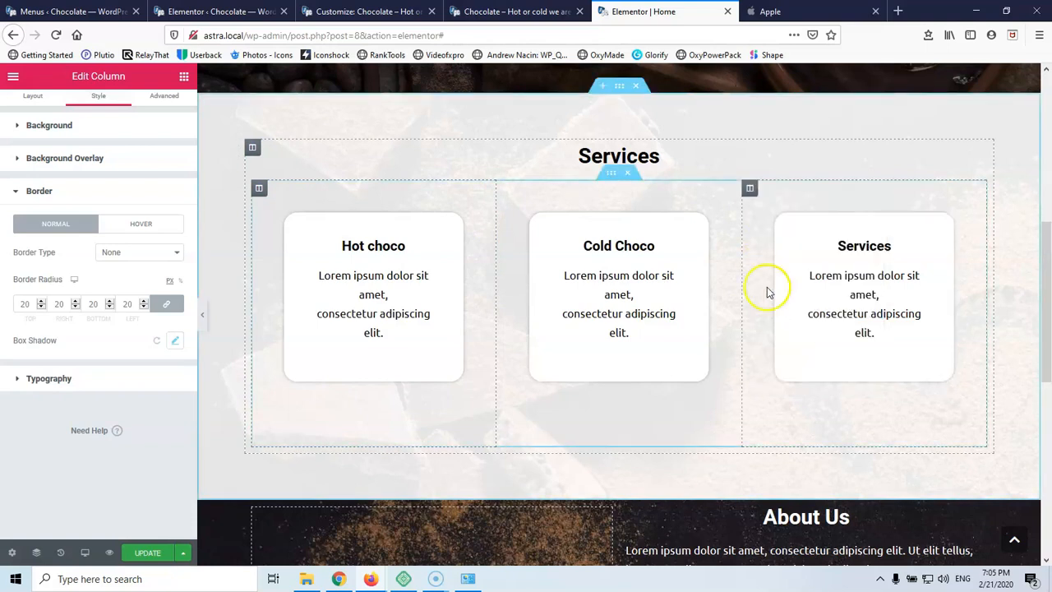
click(149, 553)
Reload the live Home page to confirm the three white Services cards, then go back to the editor
click(508, 12)
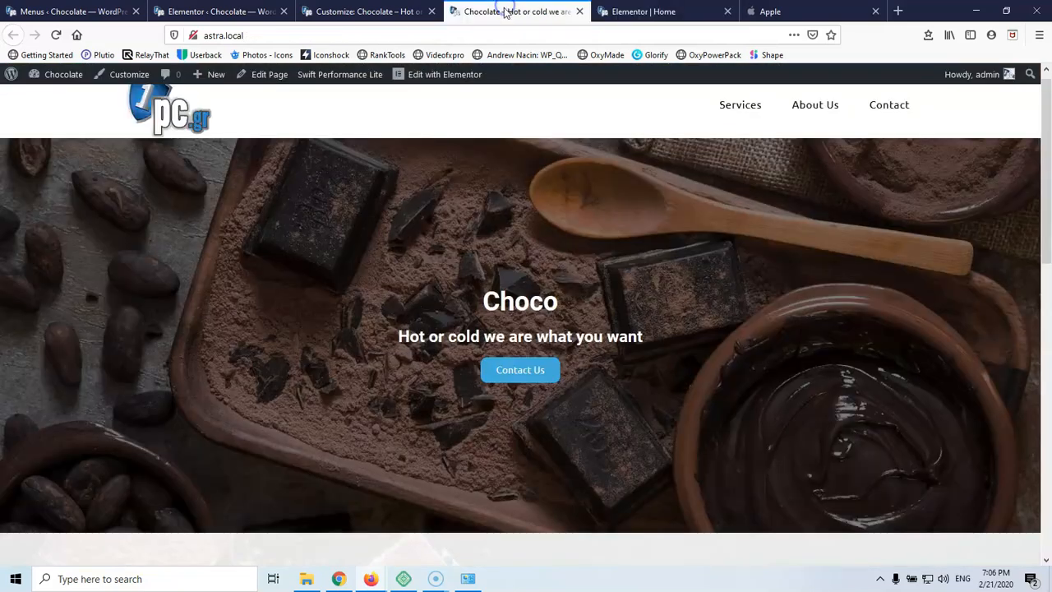
scroll(413, 272, down, 5)
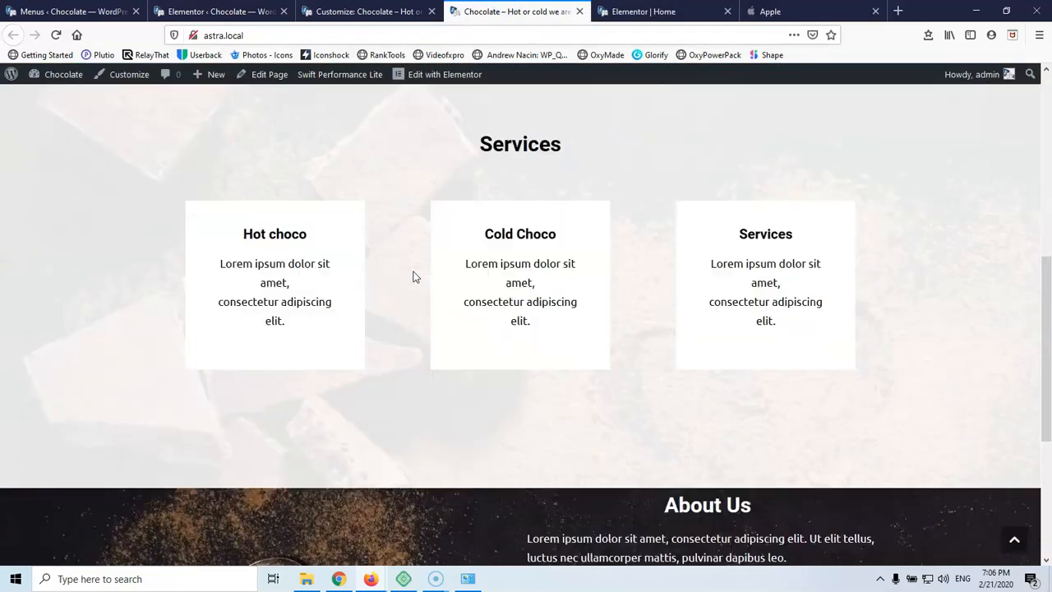
click(55, 36)
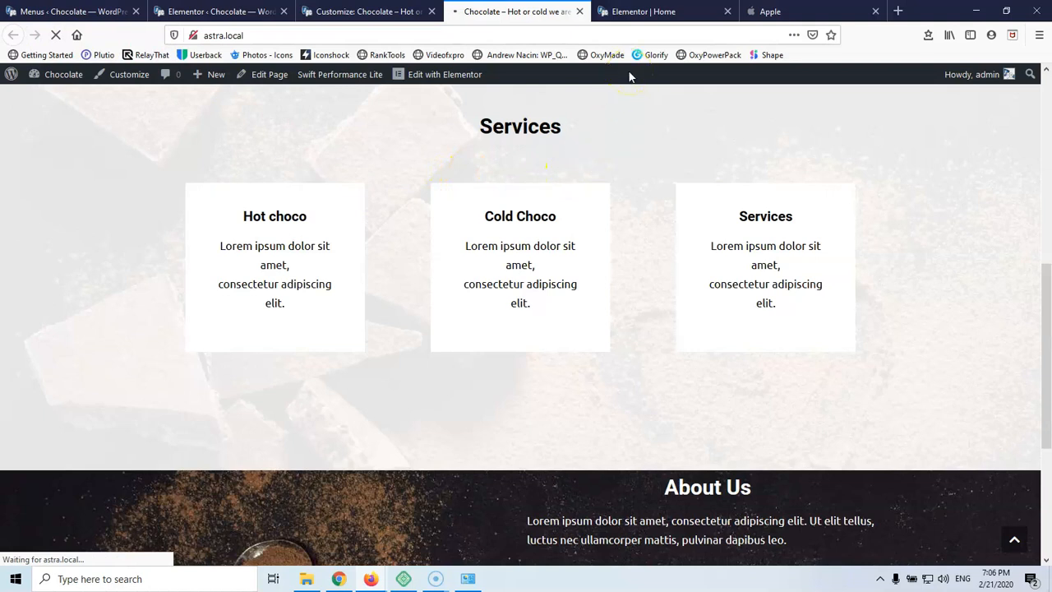
click(640, 13)
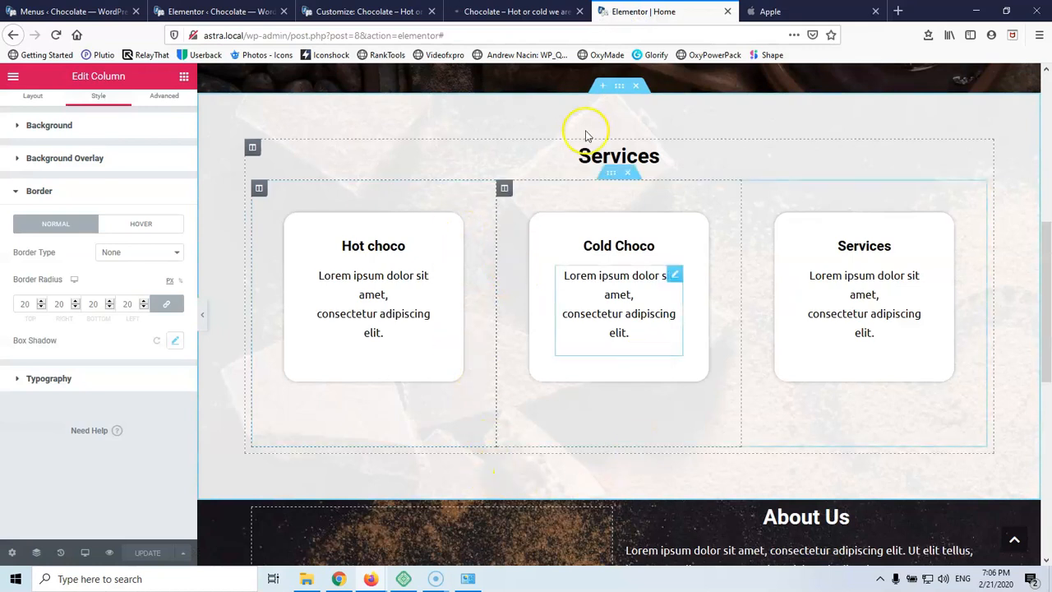
Set the Services section's bottom padding to 50 and update the page
click(620, 87)
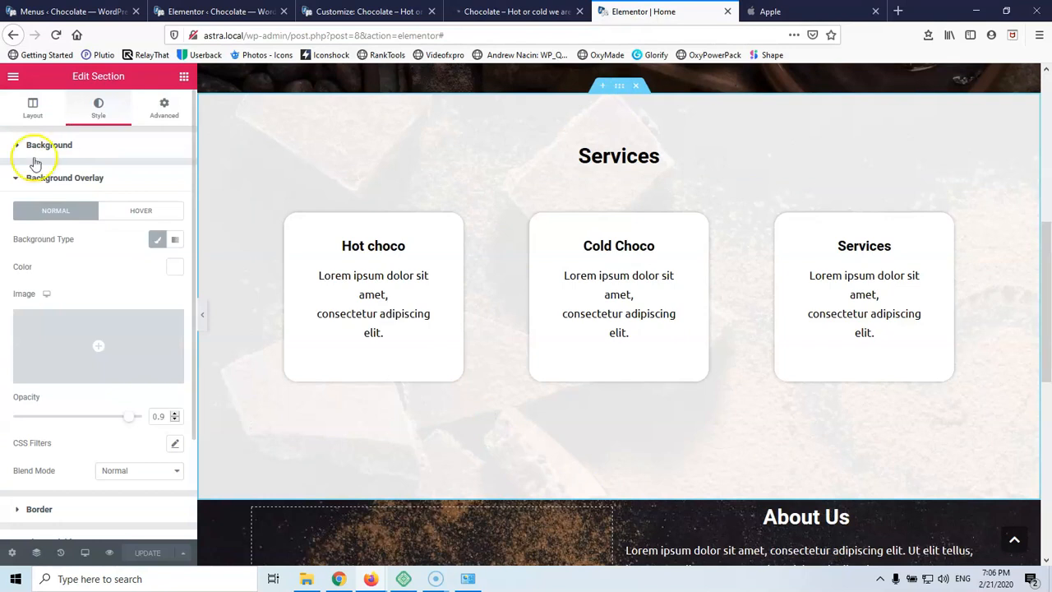
click(155, 113)
click(97, 261)
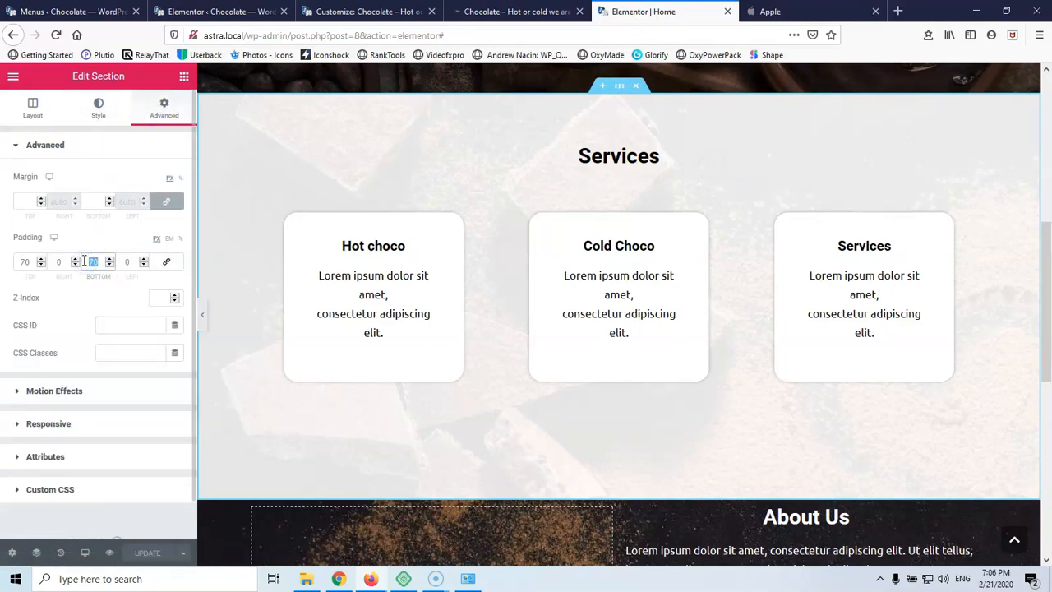
text(50)
click(138, 551)
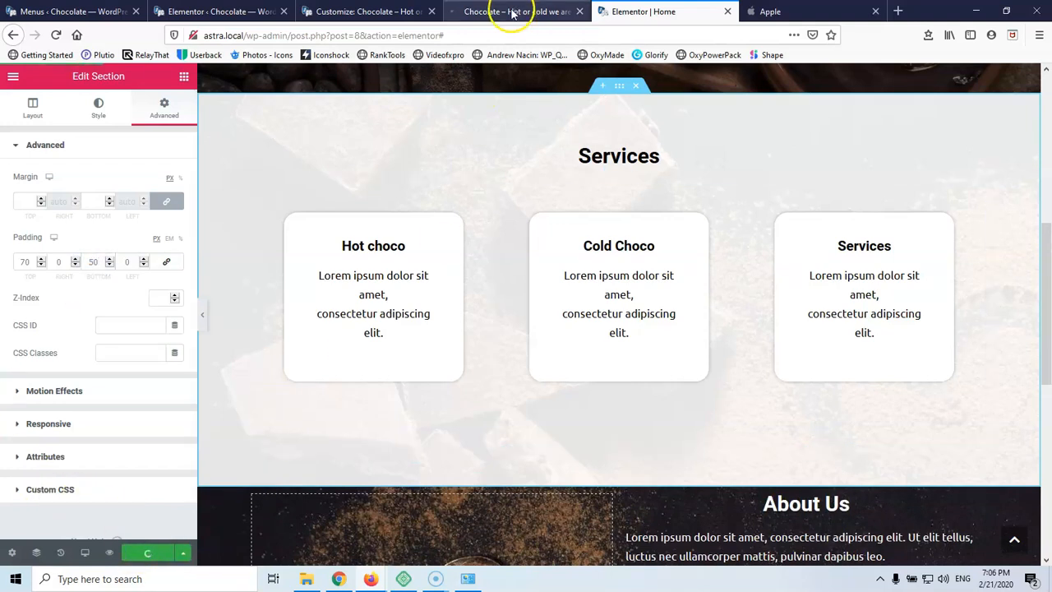
Glance at the live site, then return to the Home page editor
click(511, 13)
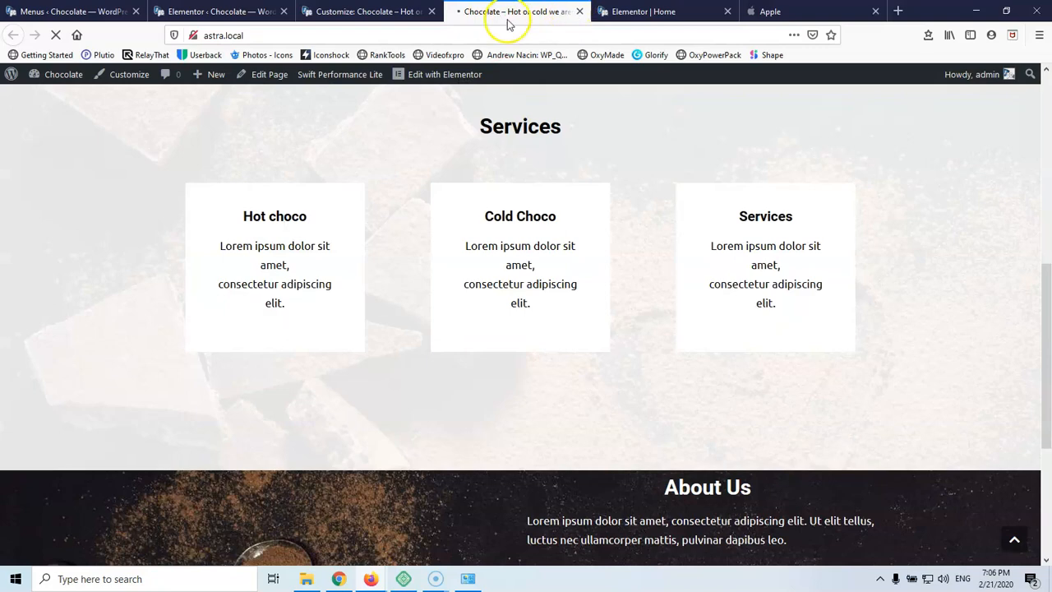
click(658, 12)
scroll(601, 115, down, 4)
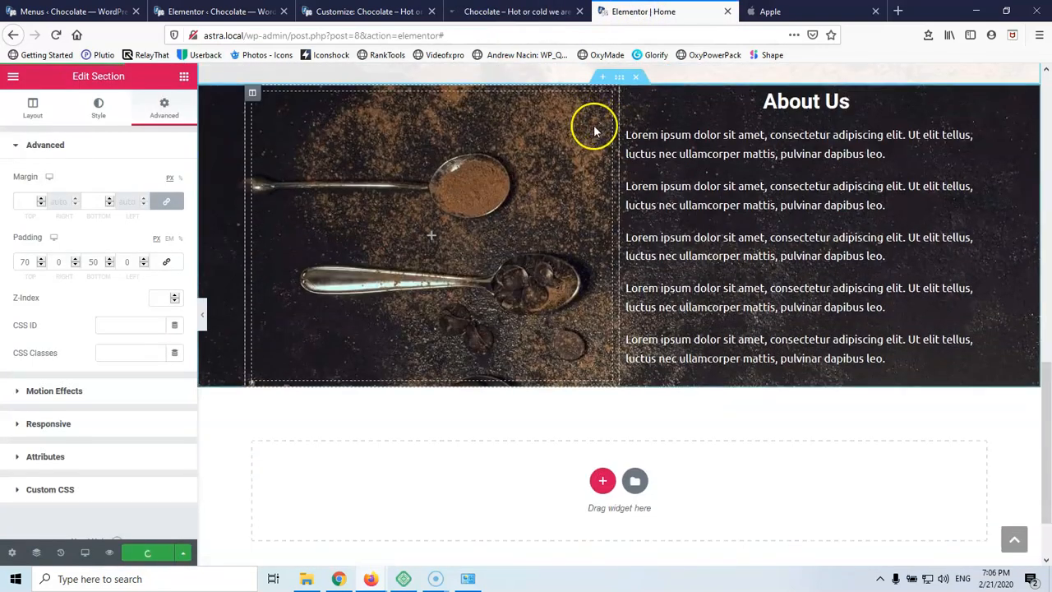
Select the dark About Us section and bring up its Advanced spacing settings
scroll(634, 188, up, 1)
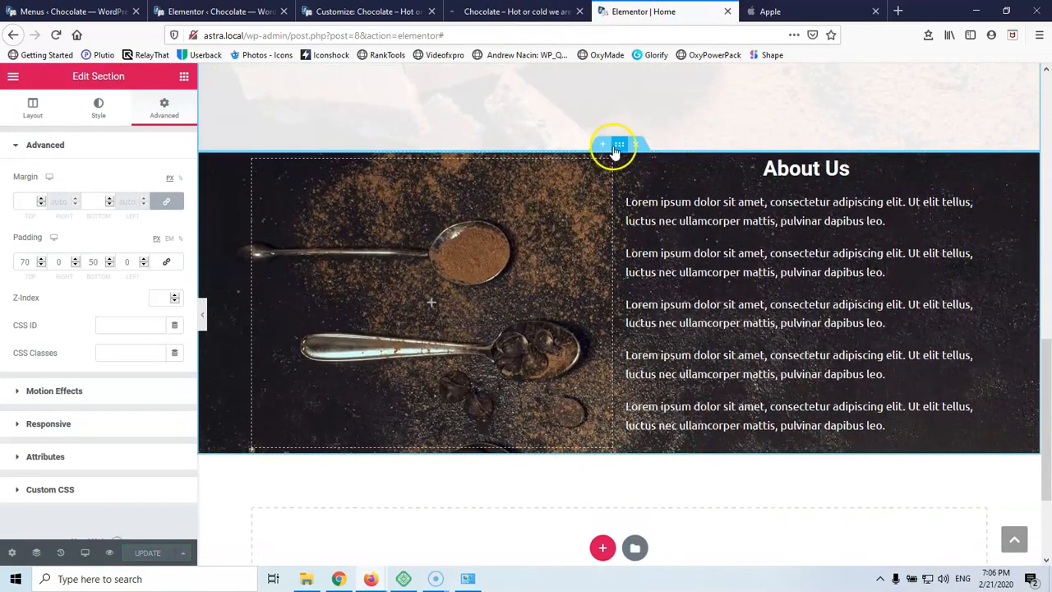
click(621, 146)
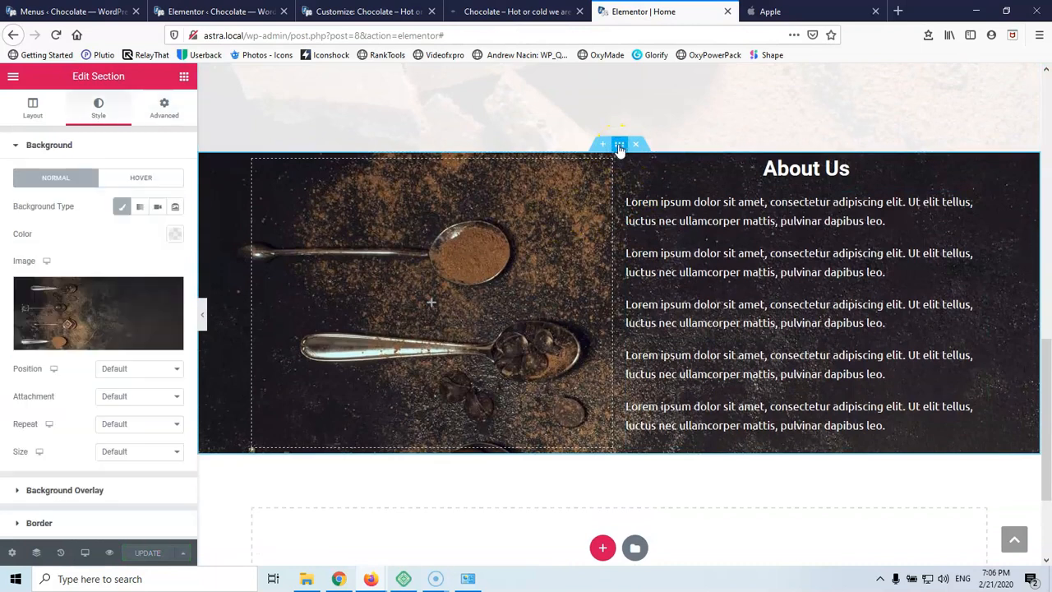
click(184, 79)
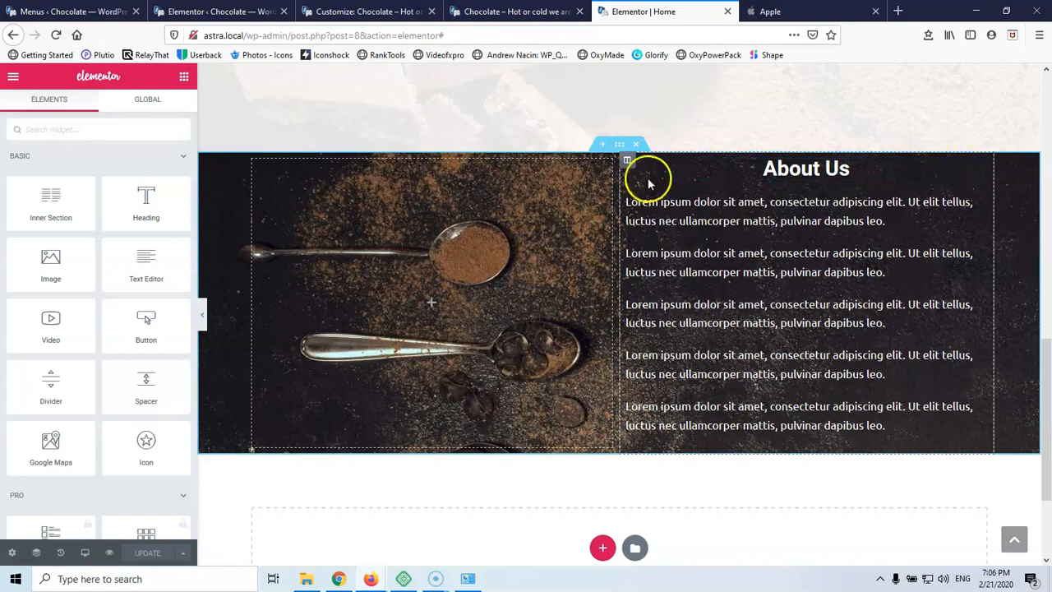
click(620, 147)
scroll(144, 232, down, 1)
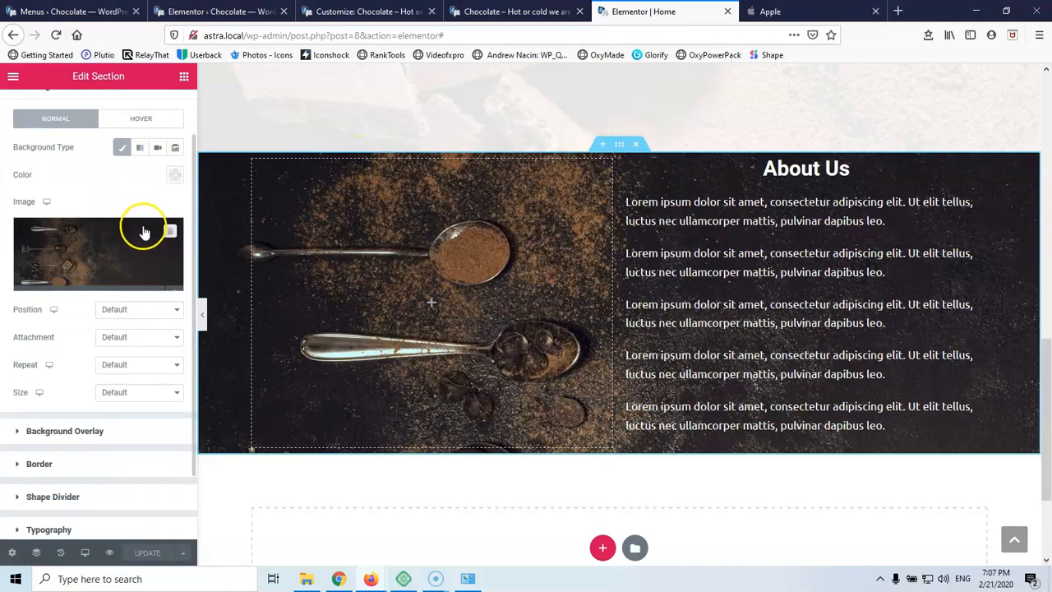
scroll(141, 238, up, 1)
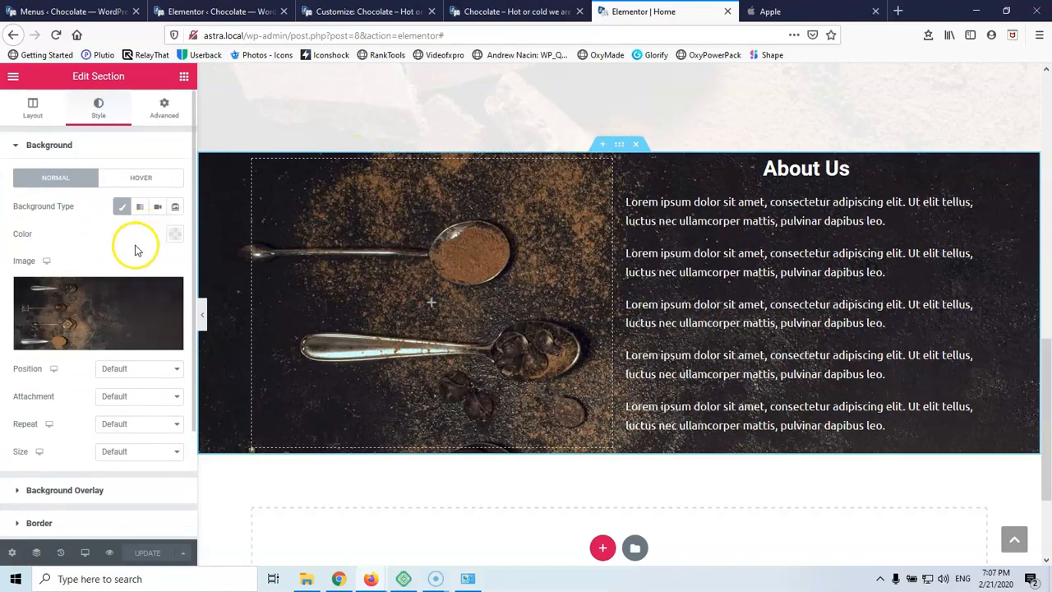
mouse_move(143, 315)
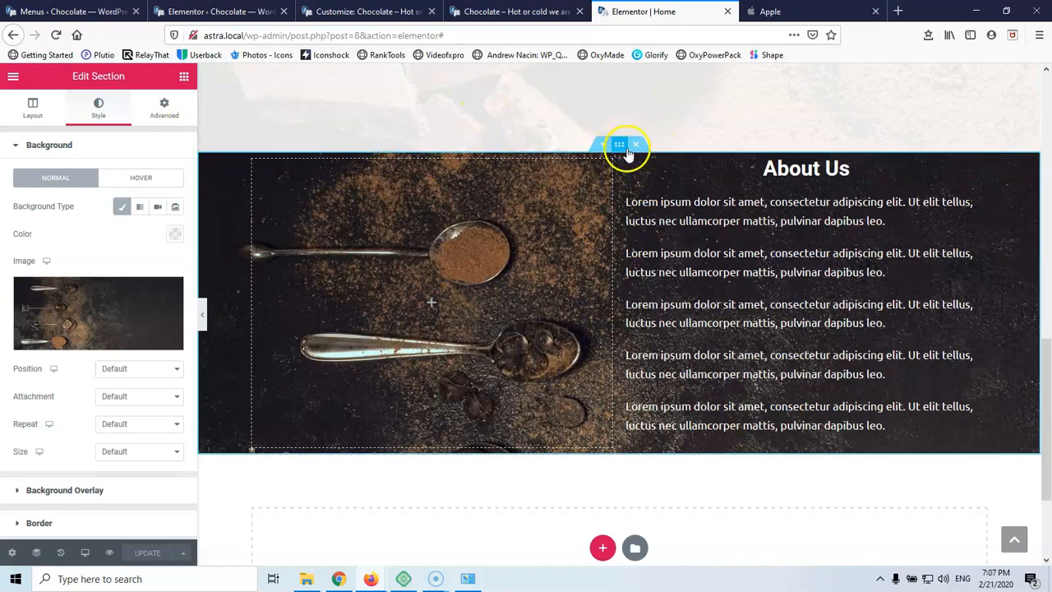
click(161, 108)
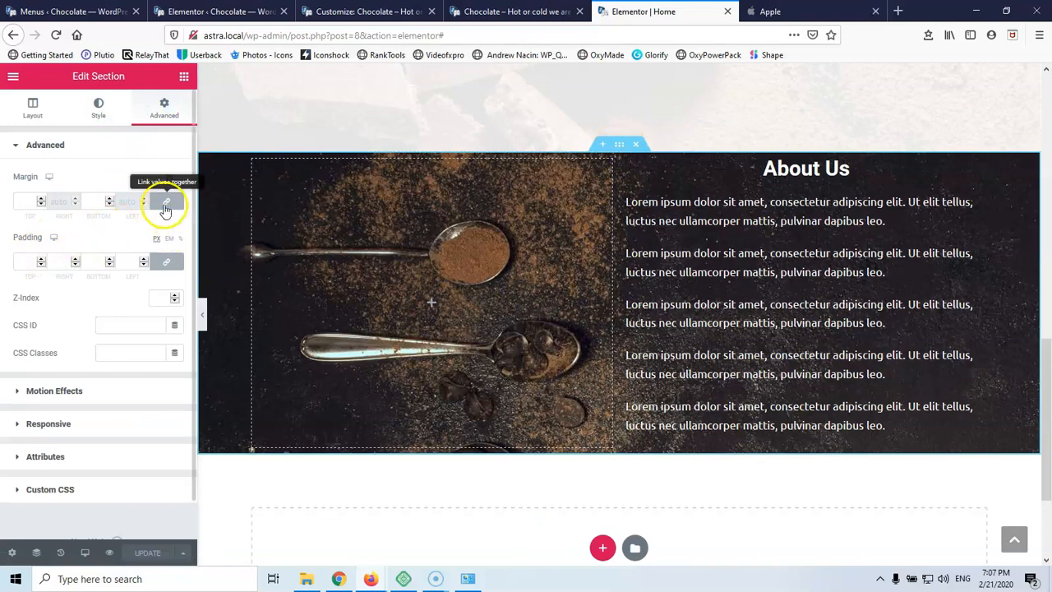
Unlink the padding and set both top and bottom padding to 70 px
click(168, 263)
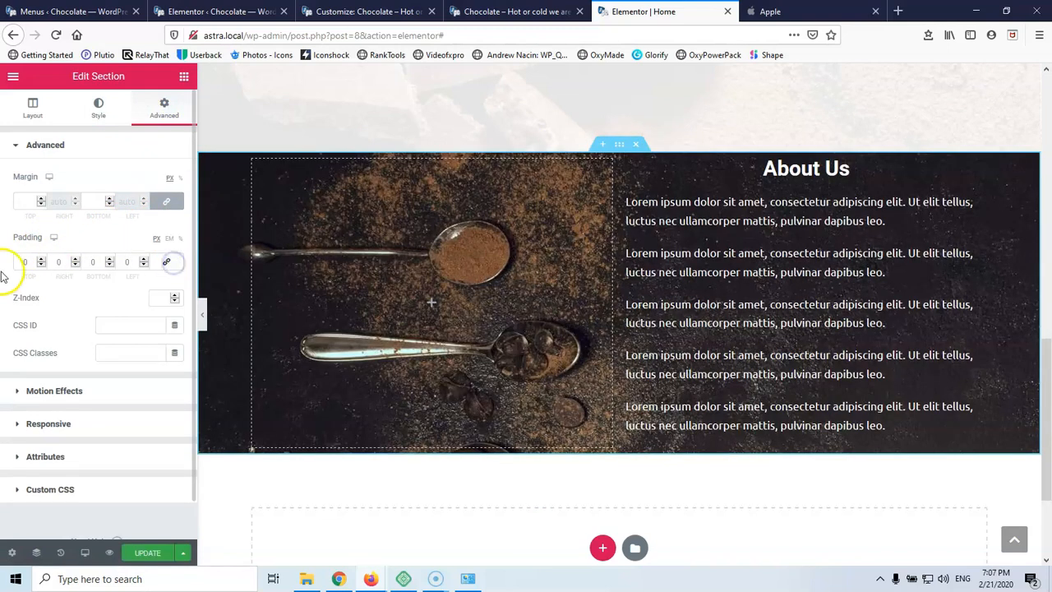
click(24, 261)
text(50)
click(98, 262)
text(50)
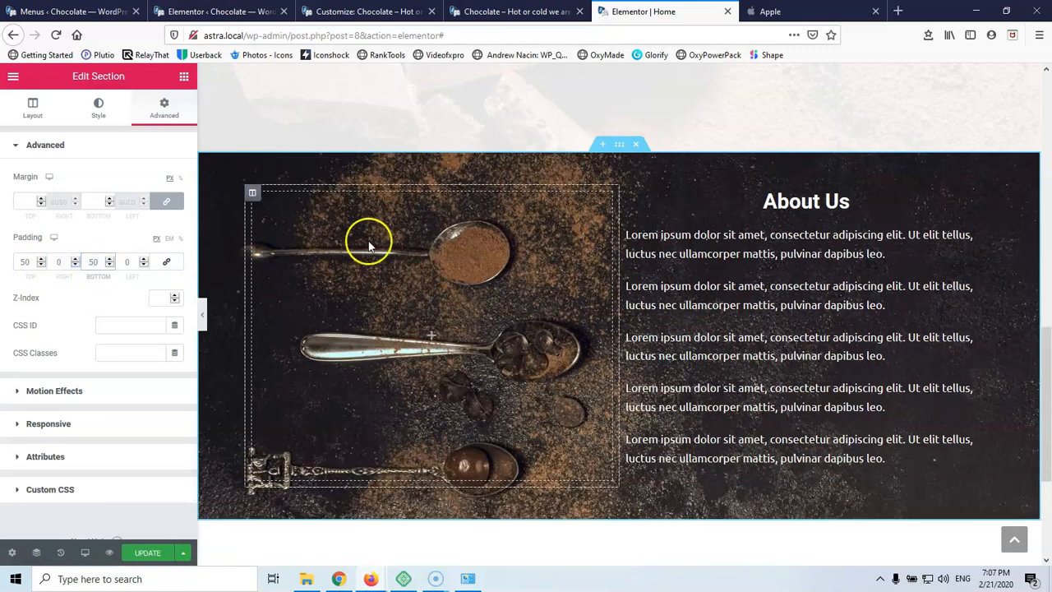
scroll(697, 192, up, 5)
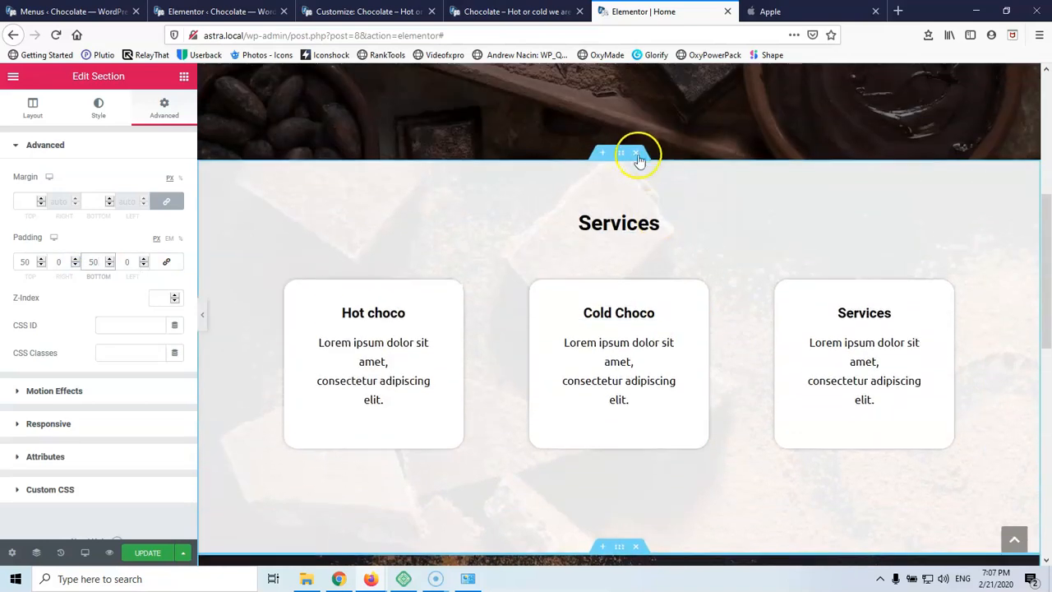
scroll(622, 184, down, 3)
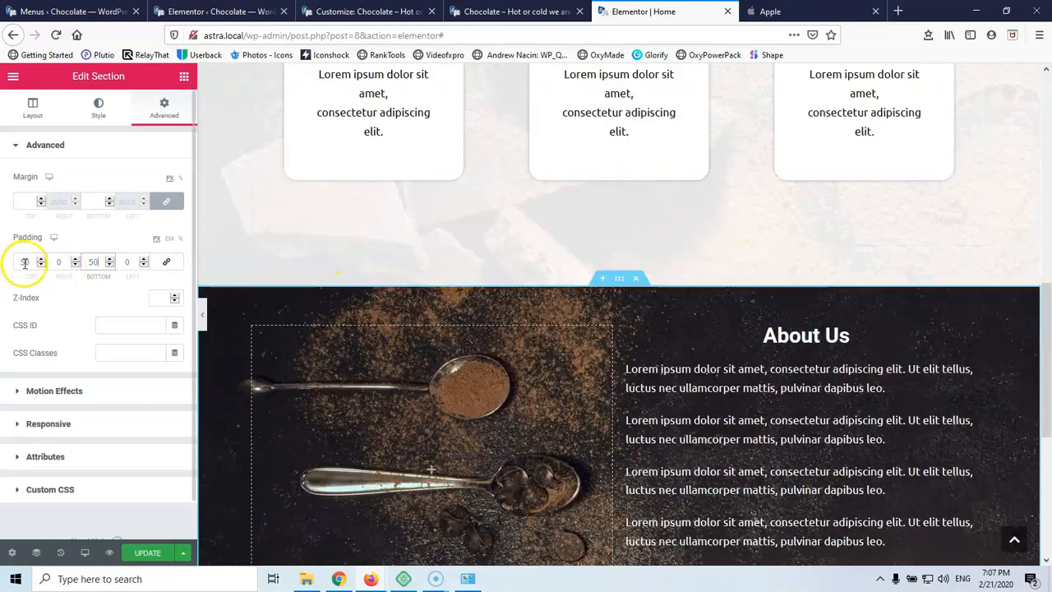
text(70)
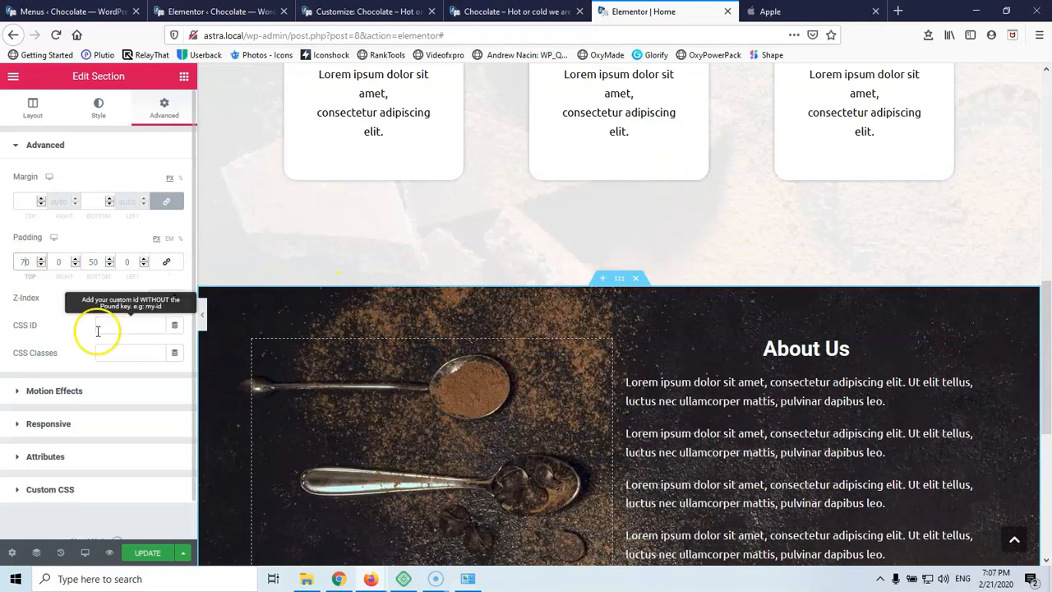
double_click(94, 262)
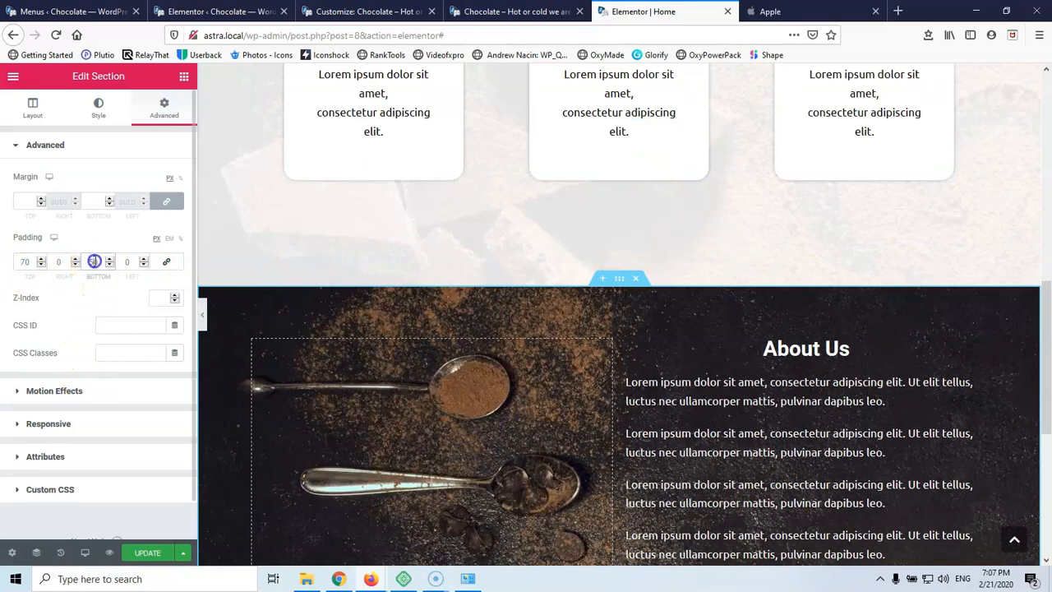
text(7)
scroll(296, 326, down, 3)
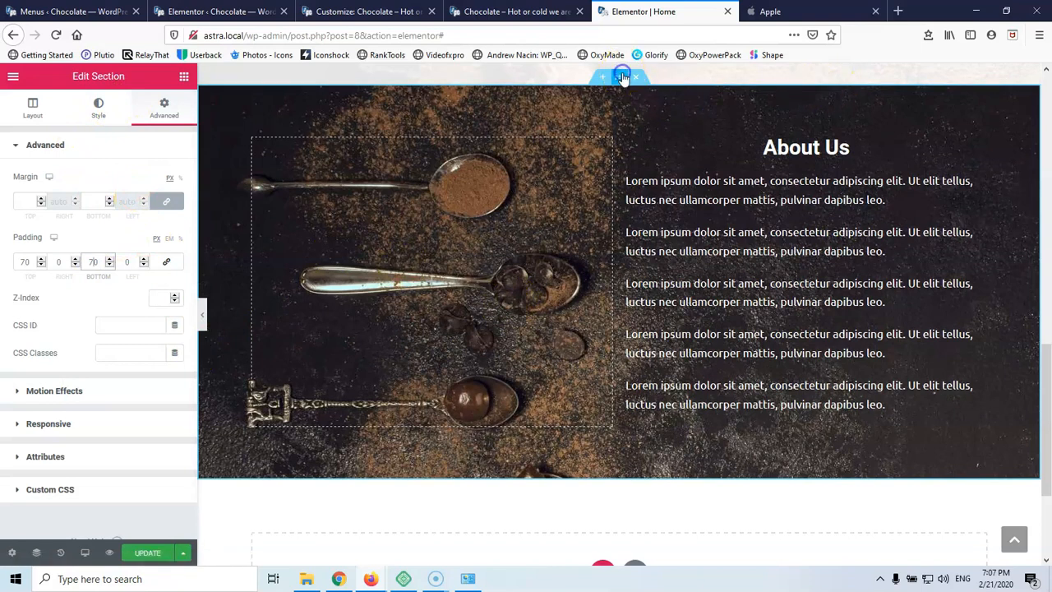
Keep the spoons photo as the Classic background and position it Center Center
click(94, 114)
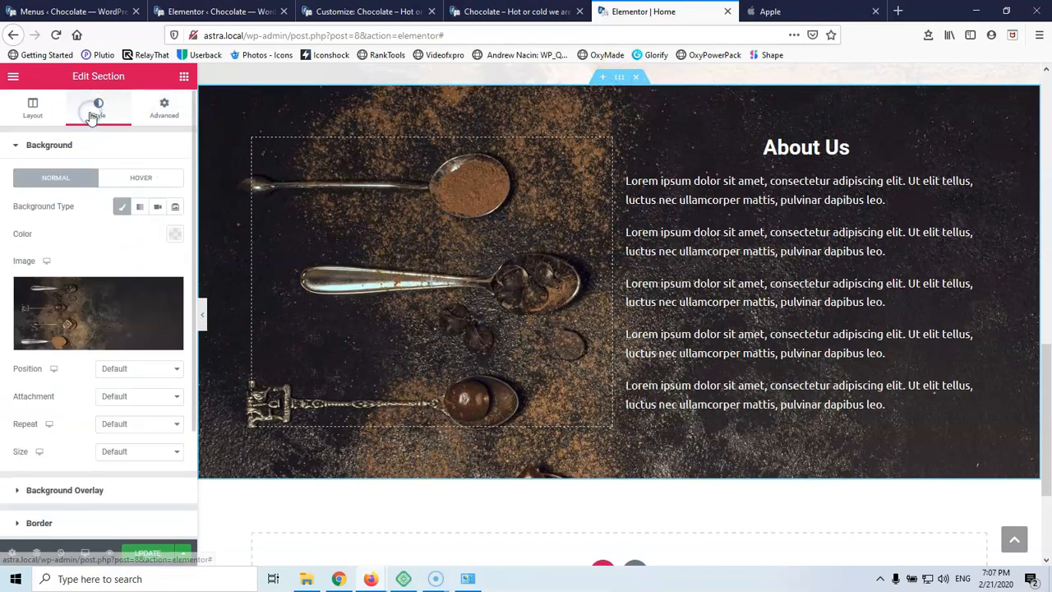
click(101, 312)
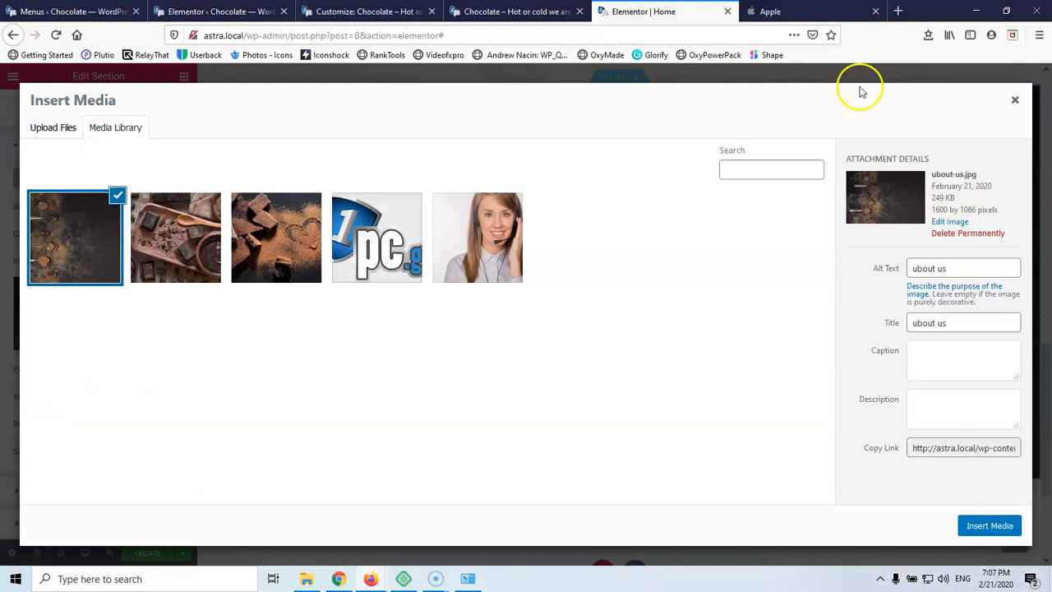
click(1014, 99)
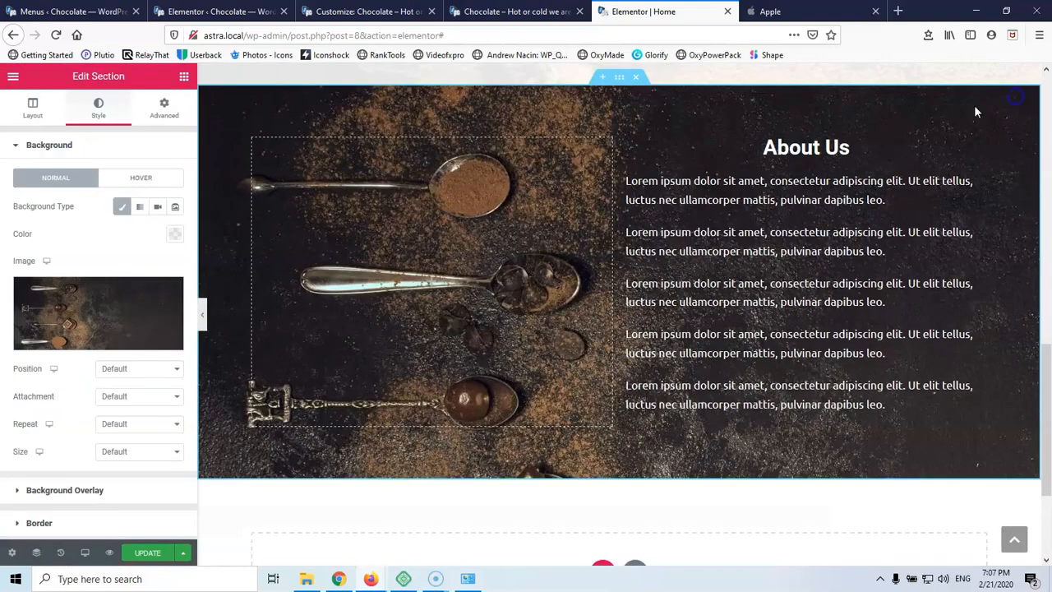
click(139, 372)
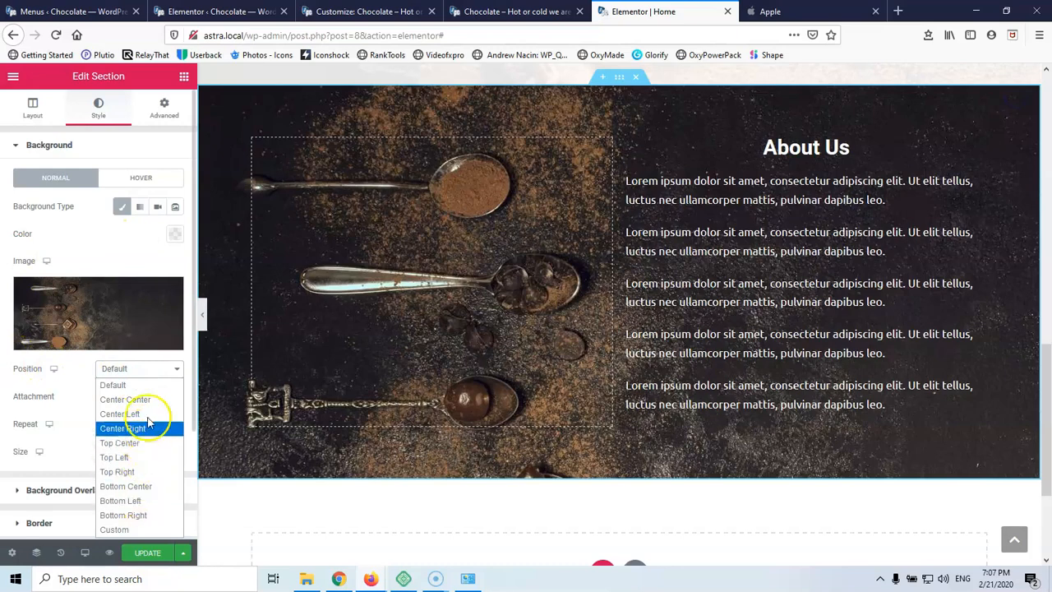
click(147, 399)
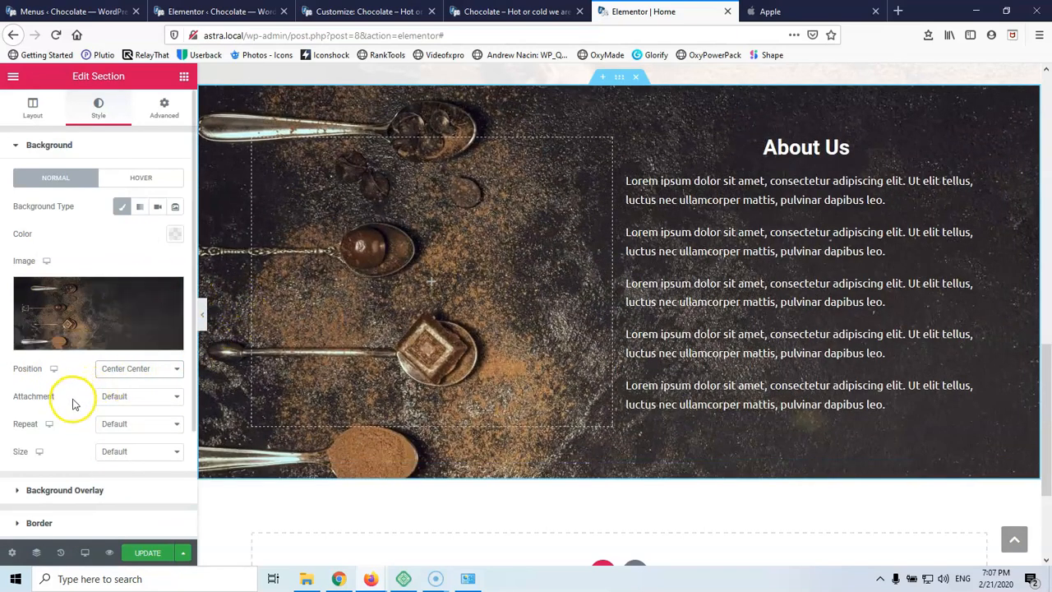
Leave the default attachment, and set the background to No-repeat with Cover size
click(135, 399)
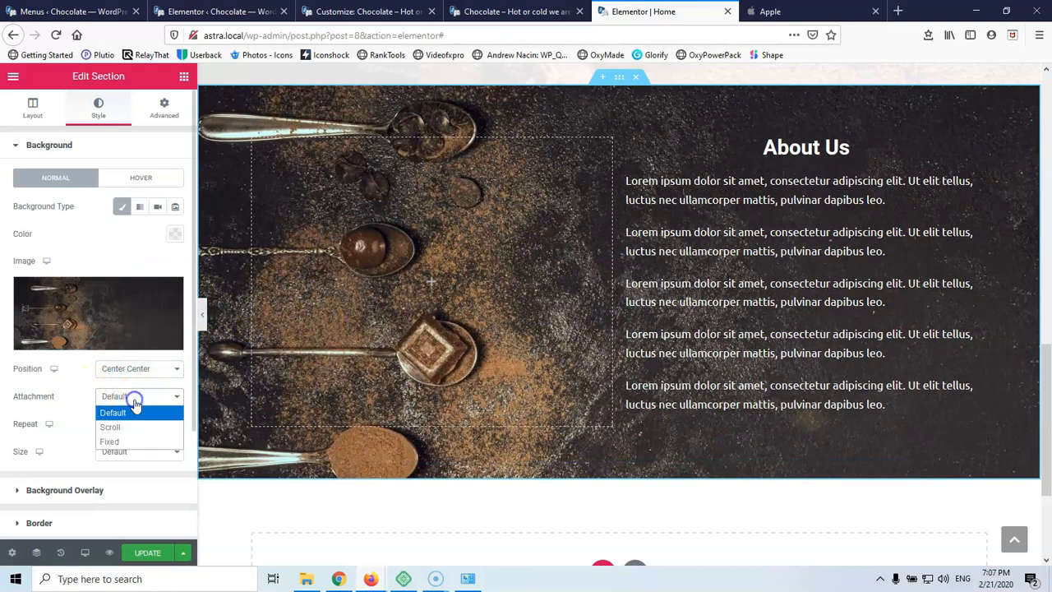
click(70, 432)
click(134, 424)
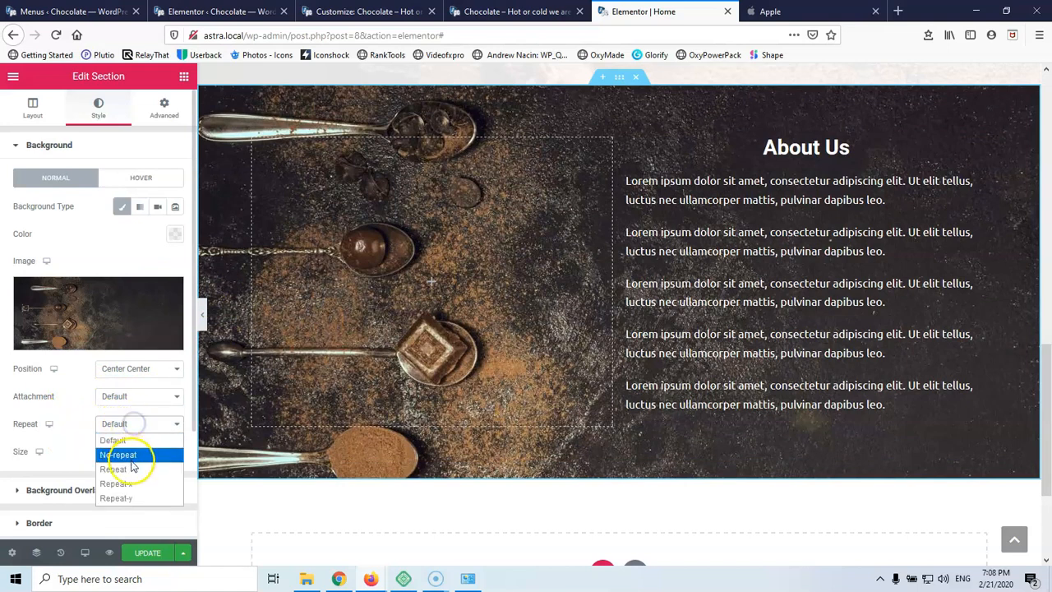
click(132, 455)
click(127, 452)
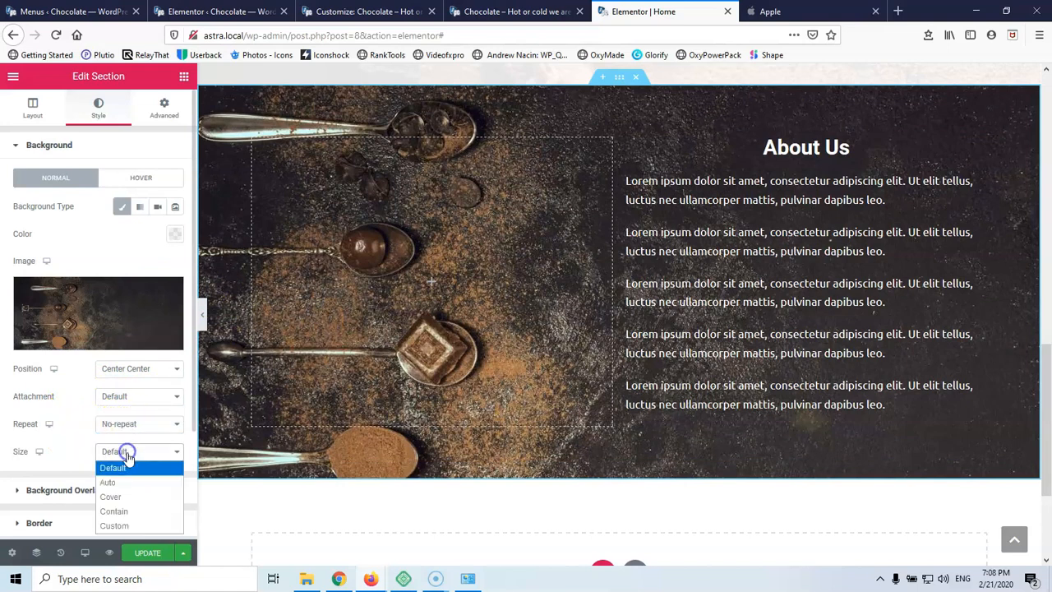
click(128, 496)
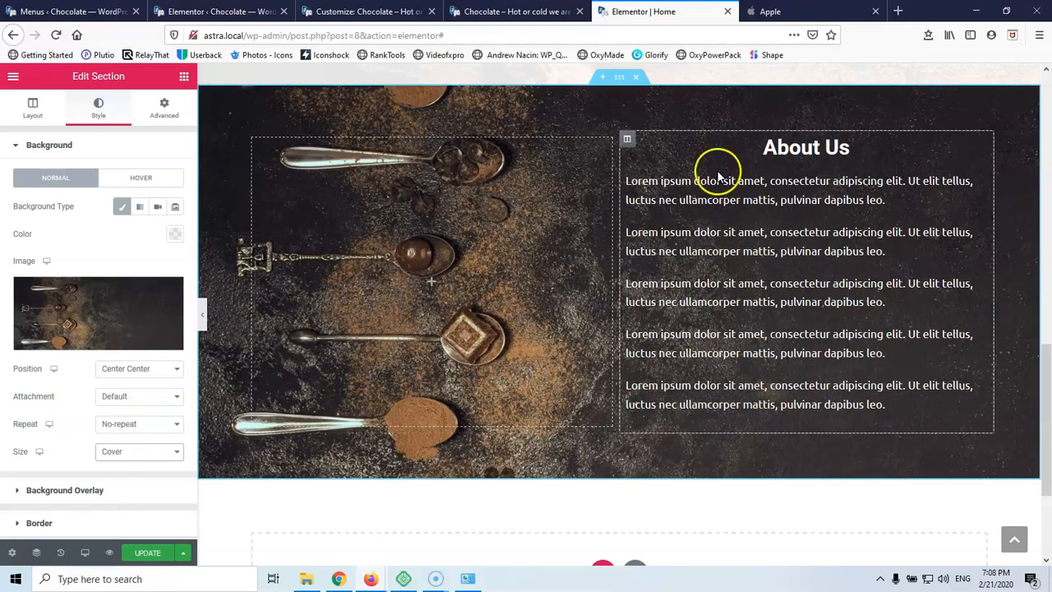
scroll(645, 181, up, 2)
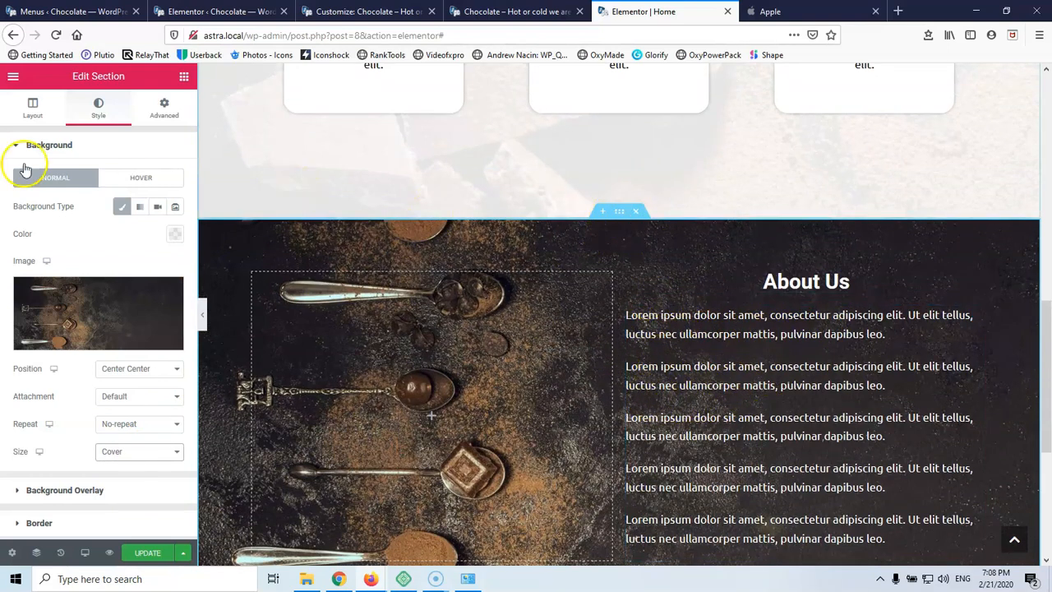
scroll(69, 313, down, 2)
click(54, 413)
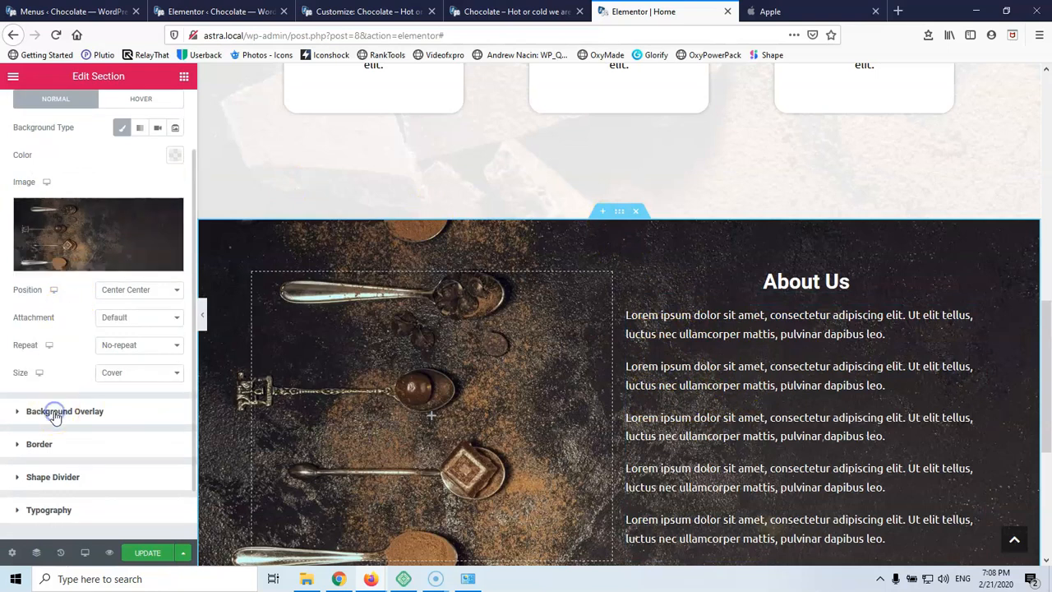
Add a Classic black (#000000) overlay at 0.3 opacity over the About Us photo
click(157, 239)
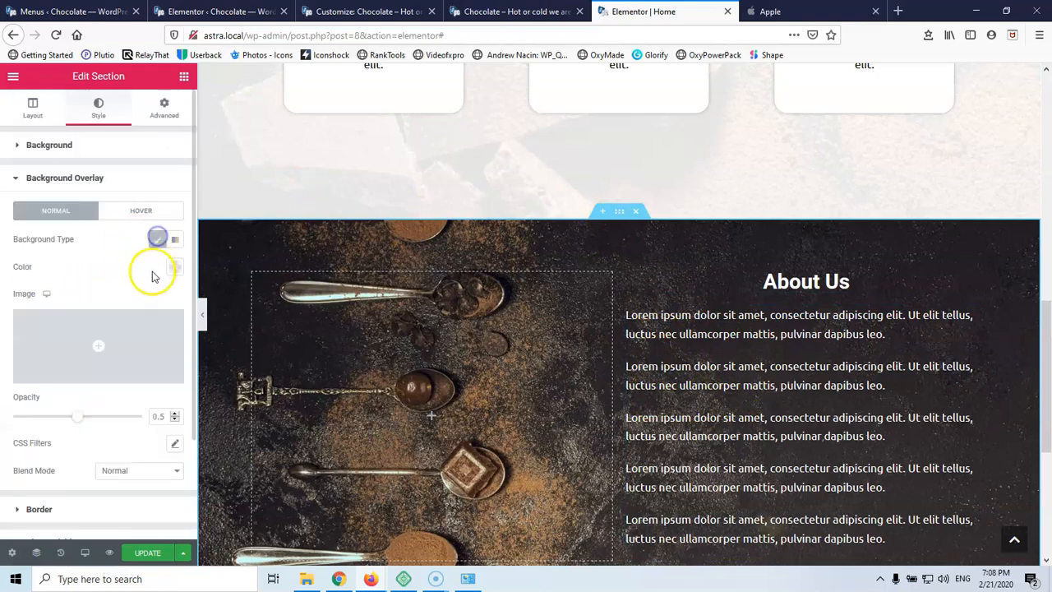
click(173, 266)
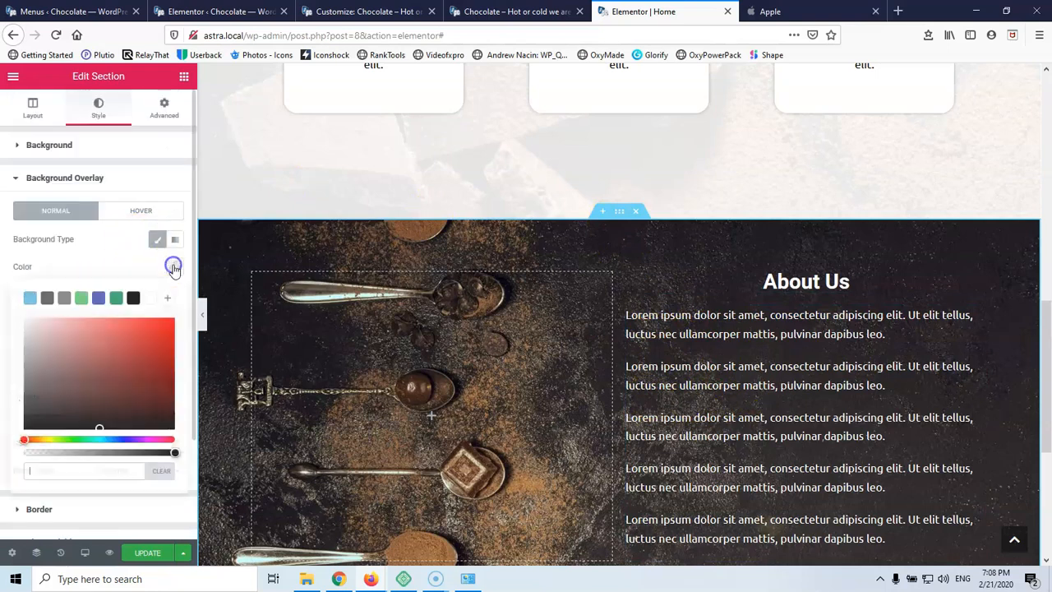
click(134, 297)
click(171, 268)
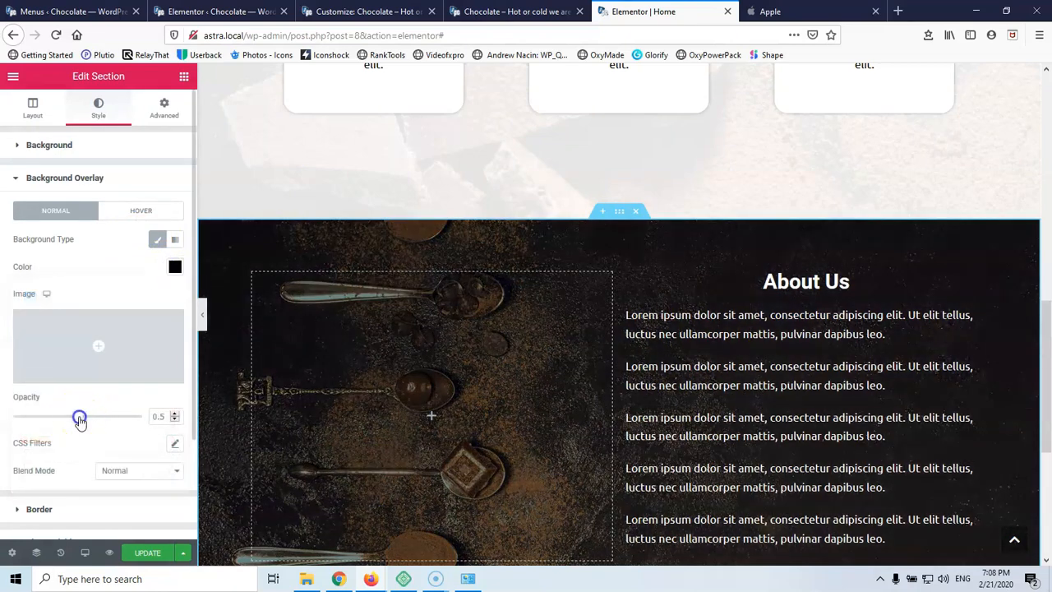
drag(67, 420, 51, 425)
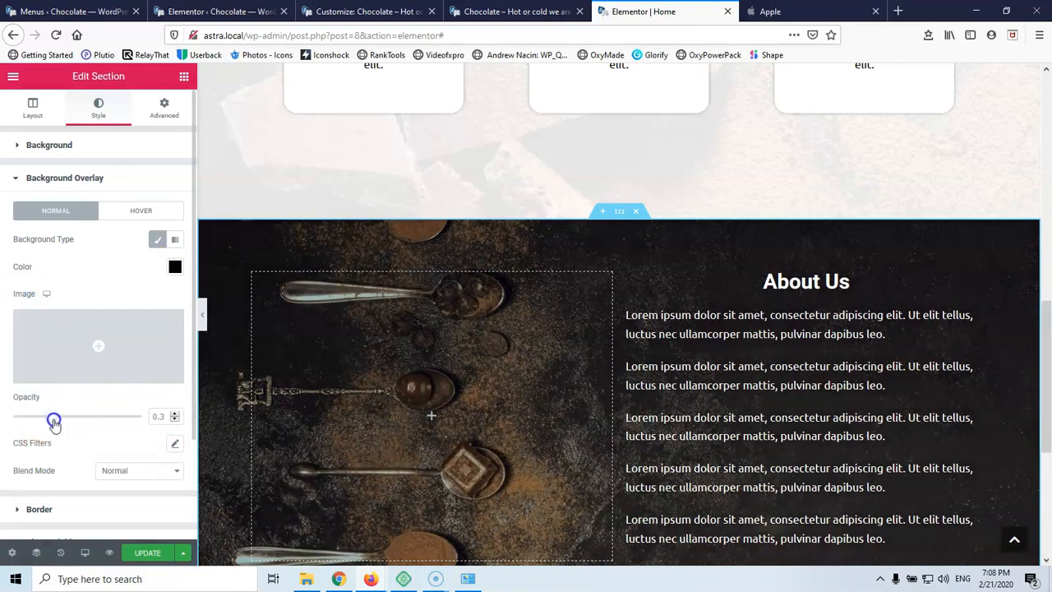
scroll(713, 333, down, 2)
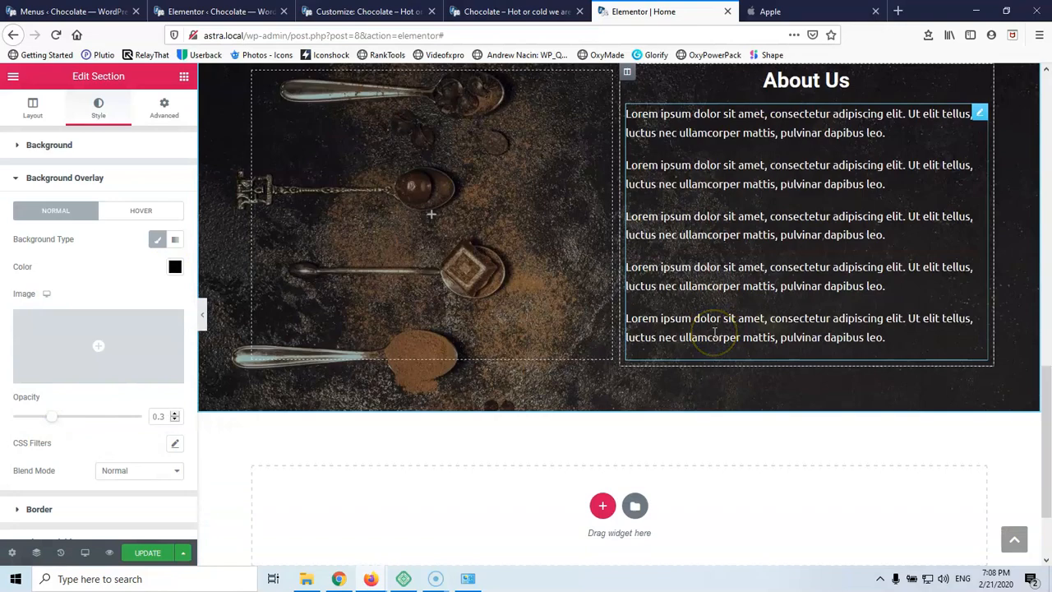
scroll(713, 333, up, 2)
scroll(634, 277, up, 2)
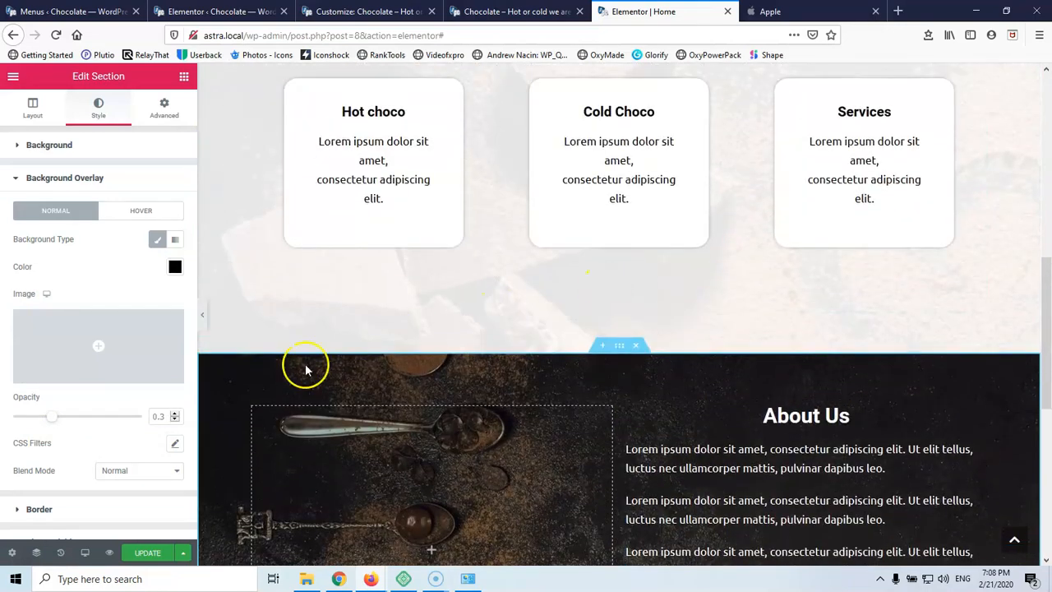
scroll(613, 413, down, 2)
scroll(613, 417, down, 2)
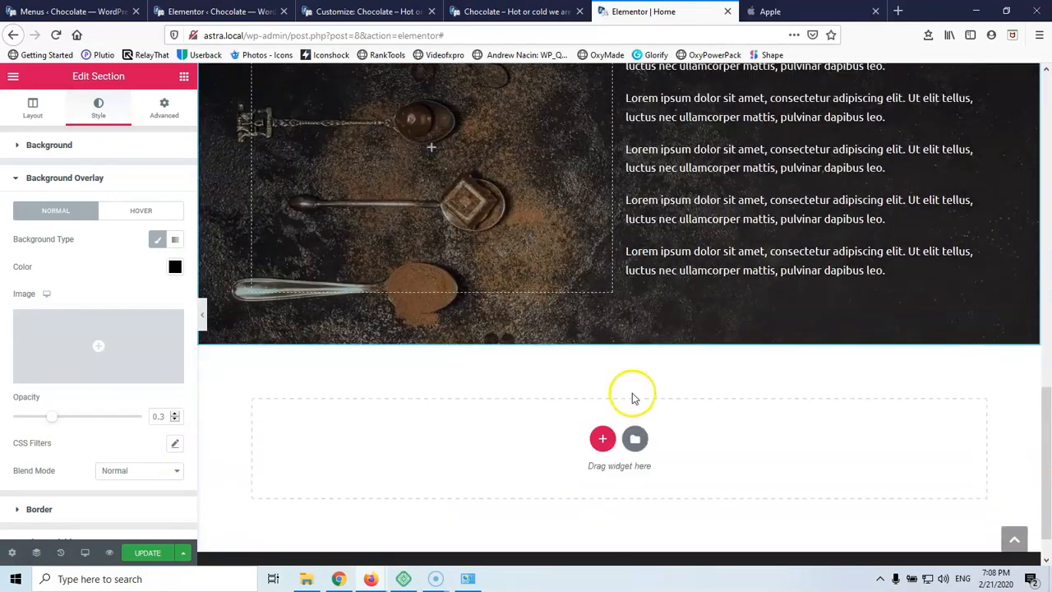
Add a two-column section below About Us, replacing an accidental single-column one
click(600, 437)
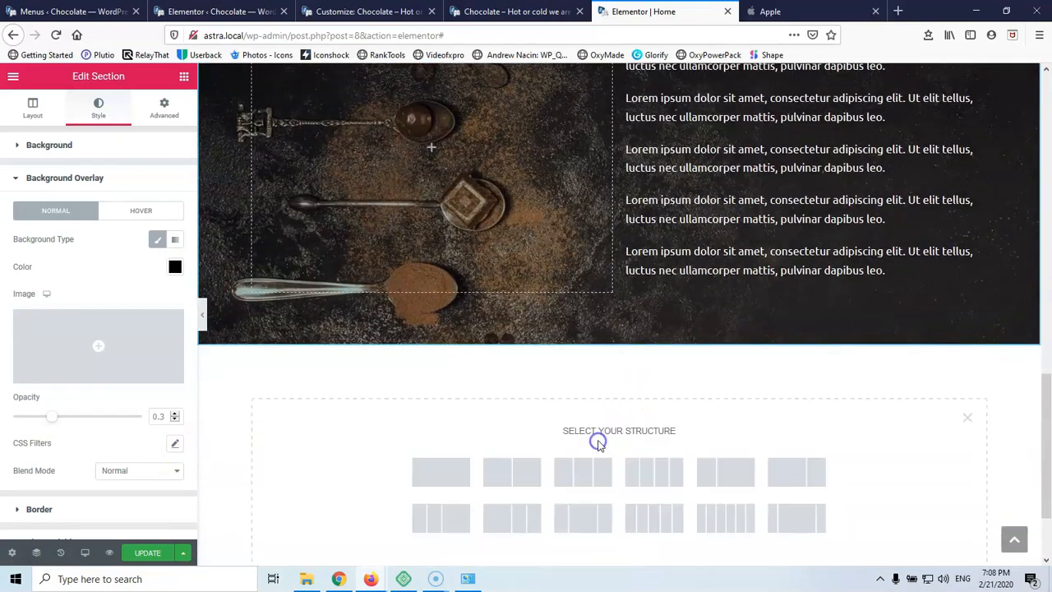
click(438, 469)
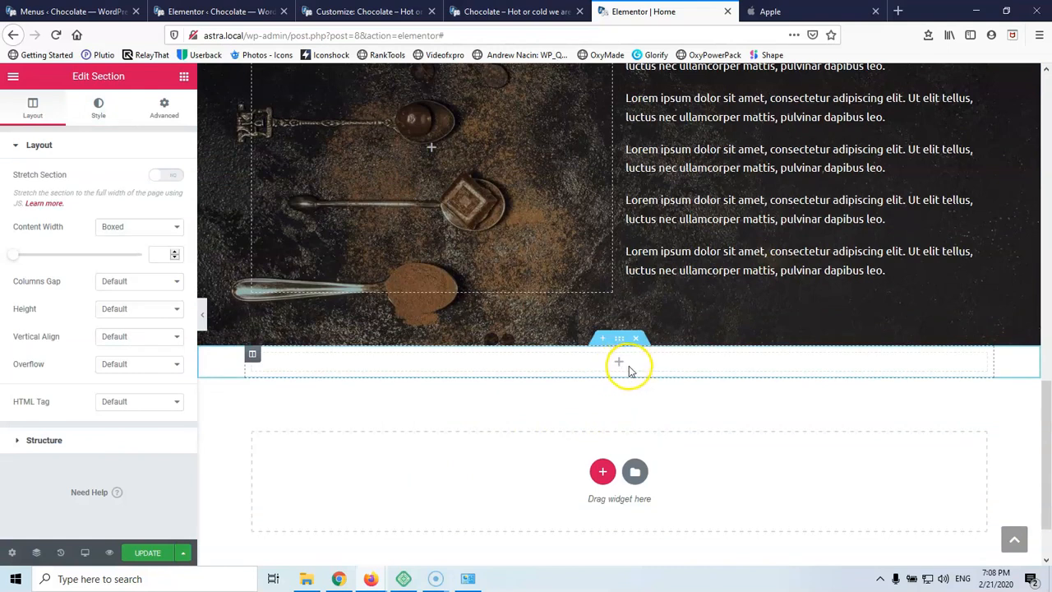
click(640, 344)
click(601, 442)
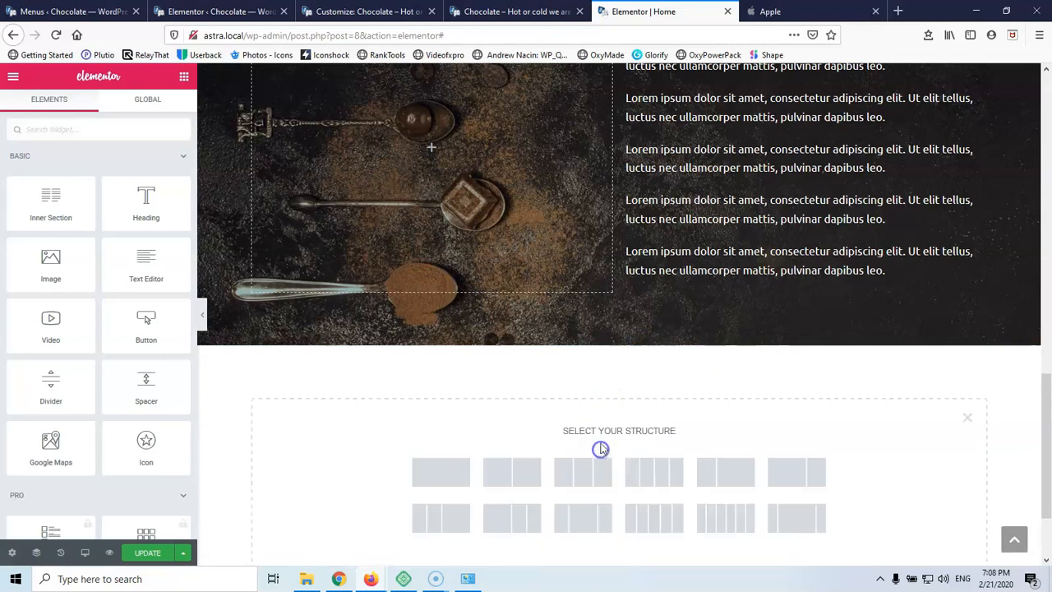
click(519, 473)
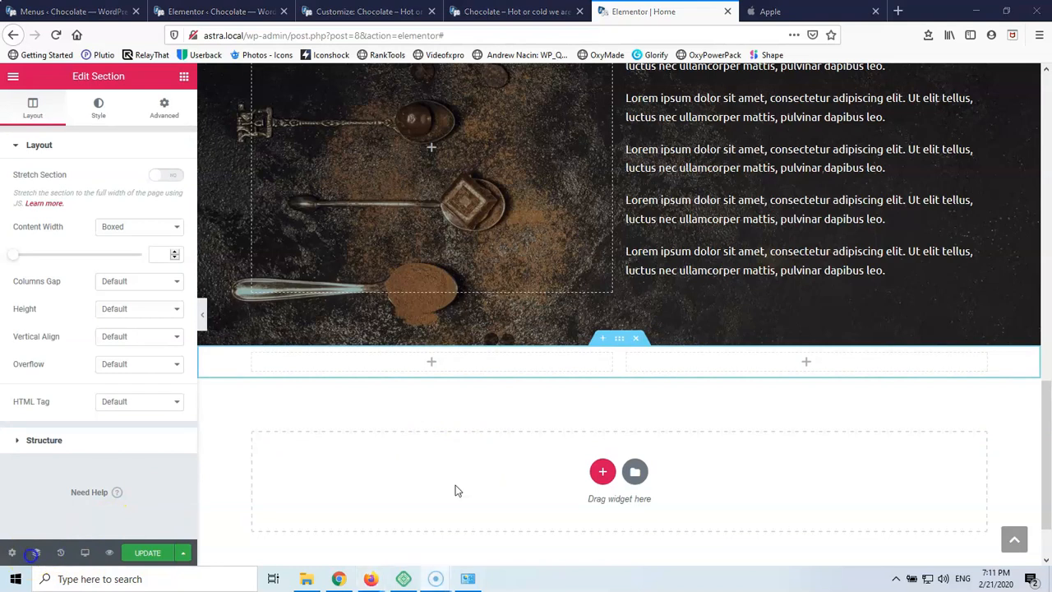
Use contact-us.jpg as the section's Classic background and drop a Heading into the left column
click(100, 109)
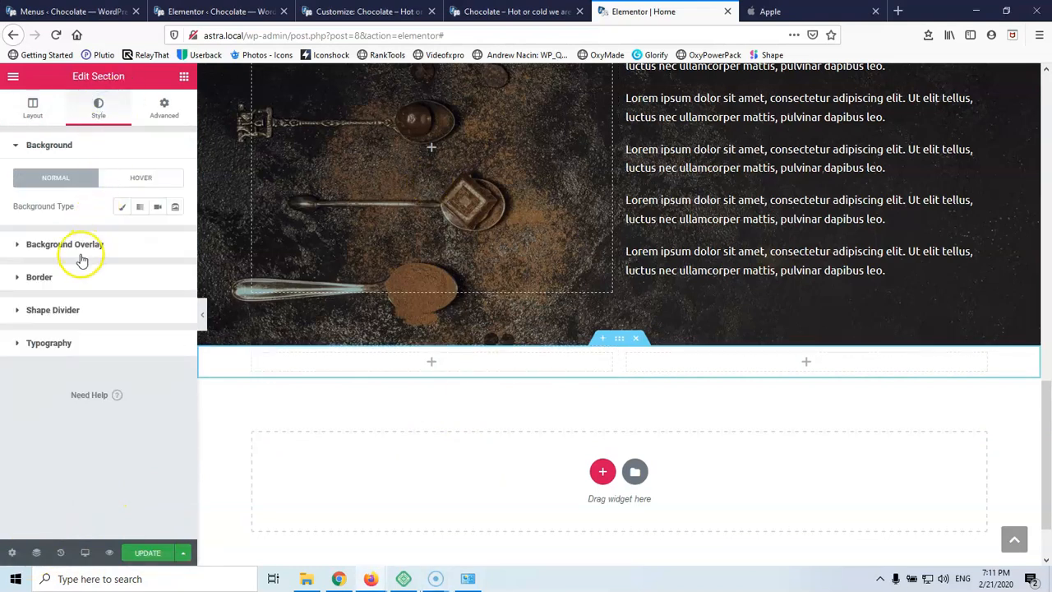
click(123, 209)
click(87, 315)
click(481, 236)
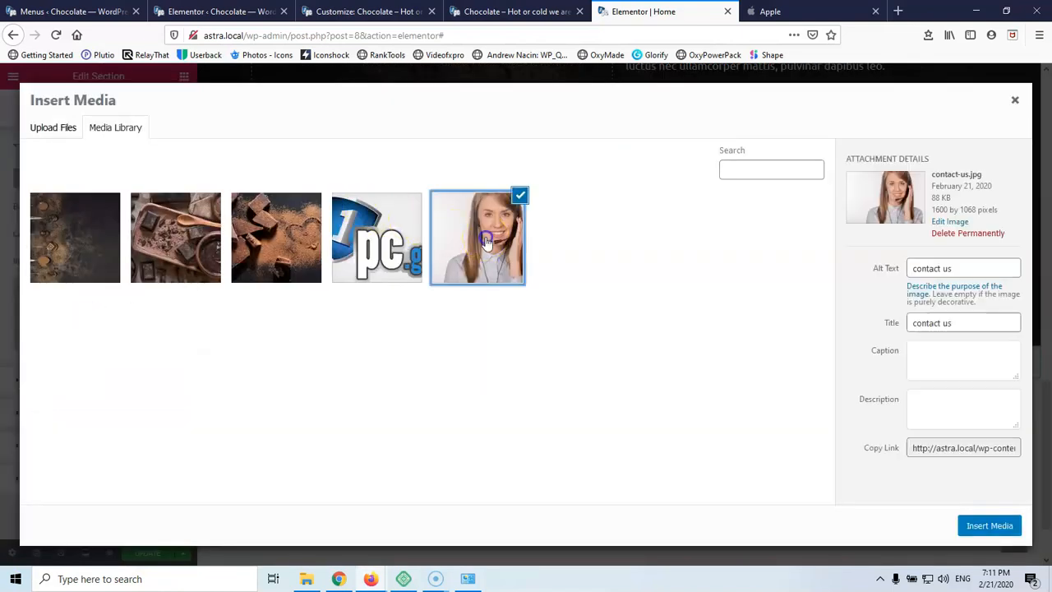
click(988, 527)
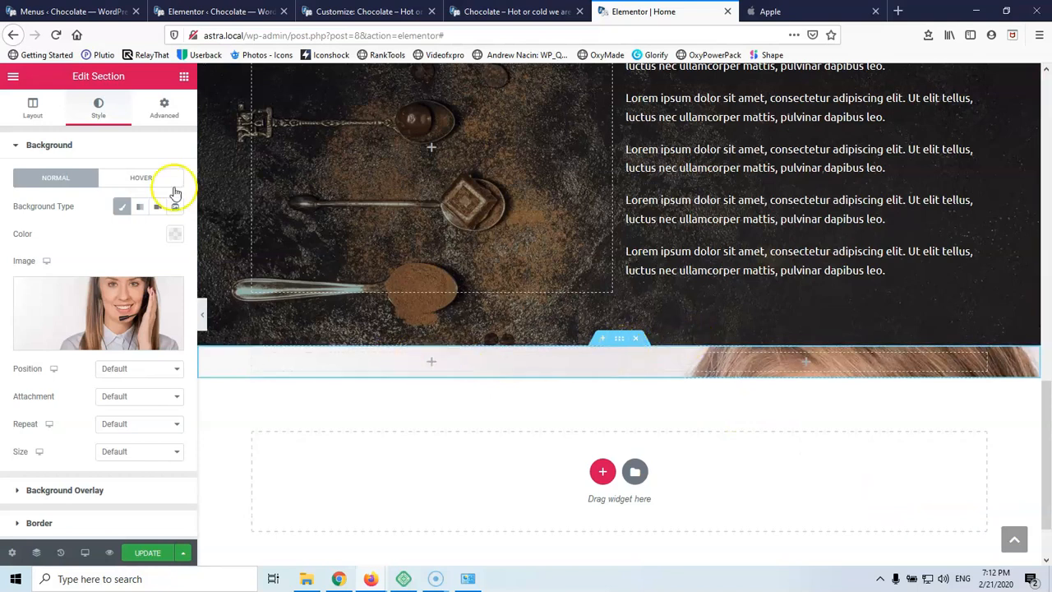
click(184, 75)
drag(141, 203, 434, 370)
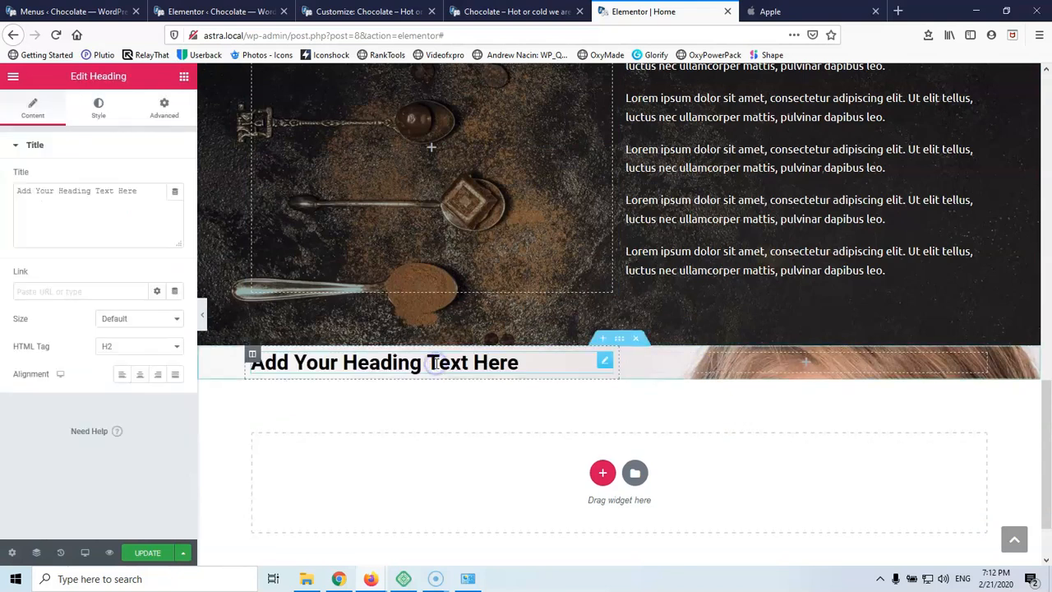
Change the heading to 'Contact Us', centre it, and update the page
triple_click(145, 189)
text(Contact Us)
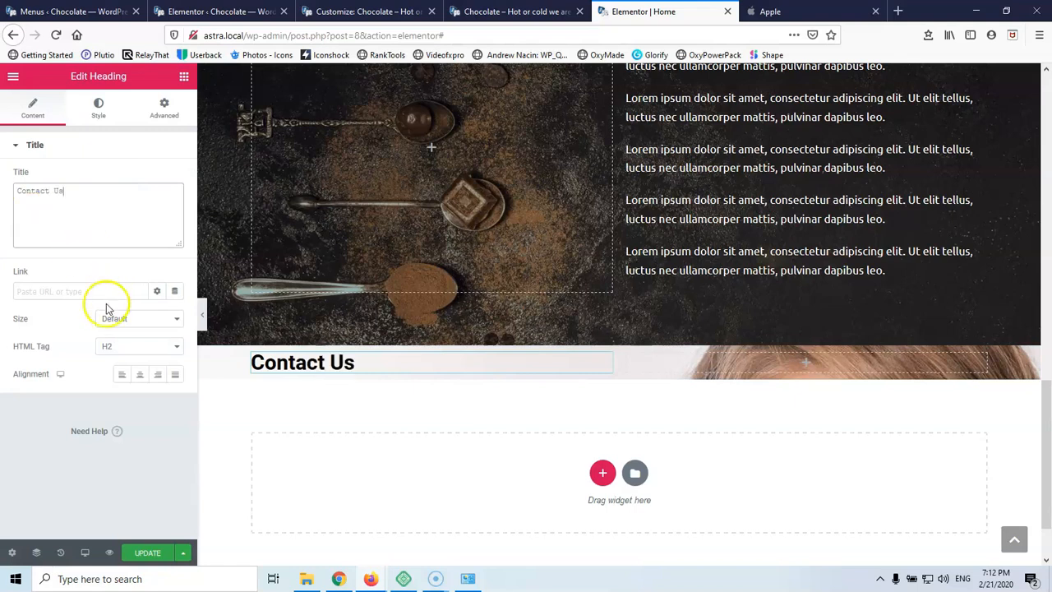
click(139, 374)
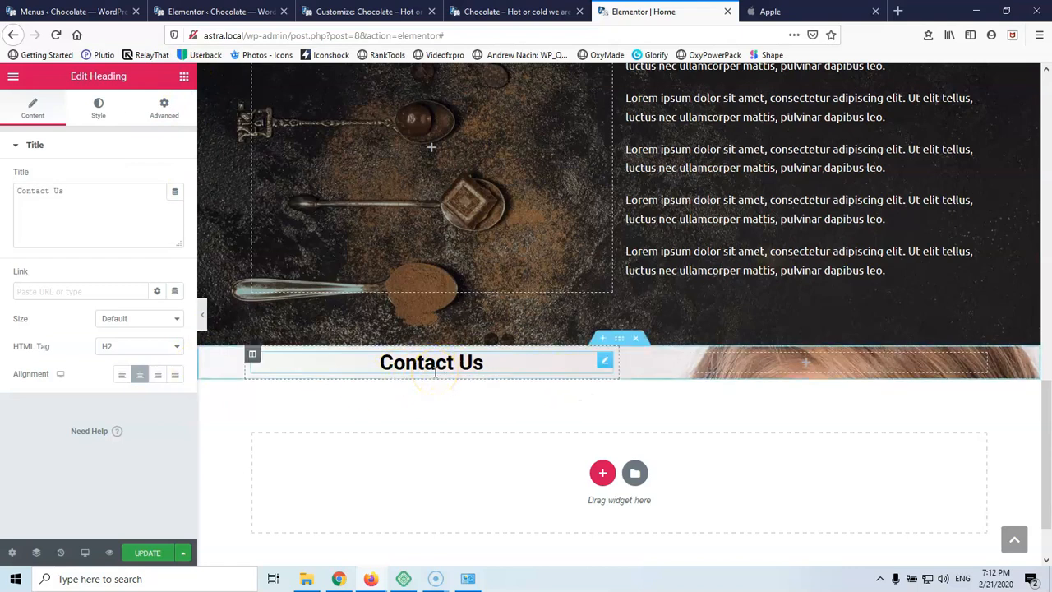
click(73, 448)
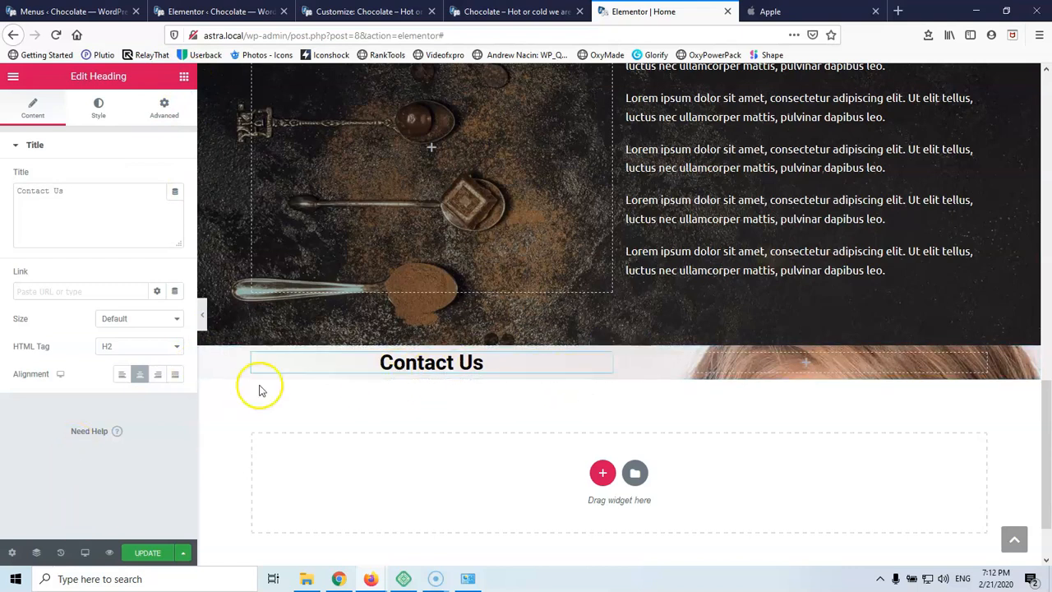
click(144, 553)
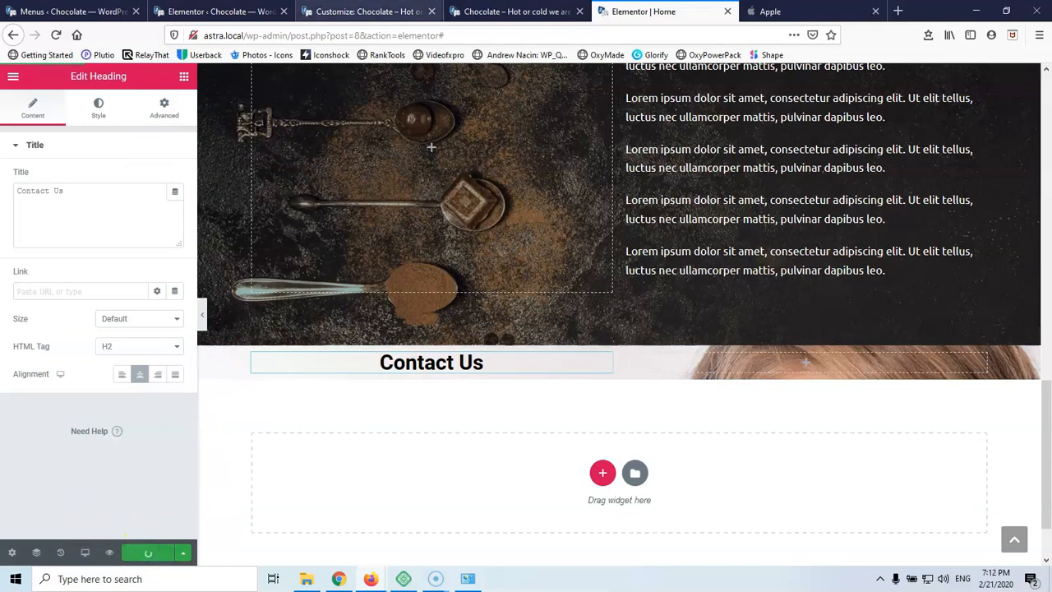
click(355, 12)
Open Forminator's Forms list in a new tab, which shows no forms yet
click(218, 11)
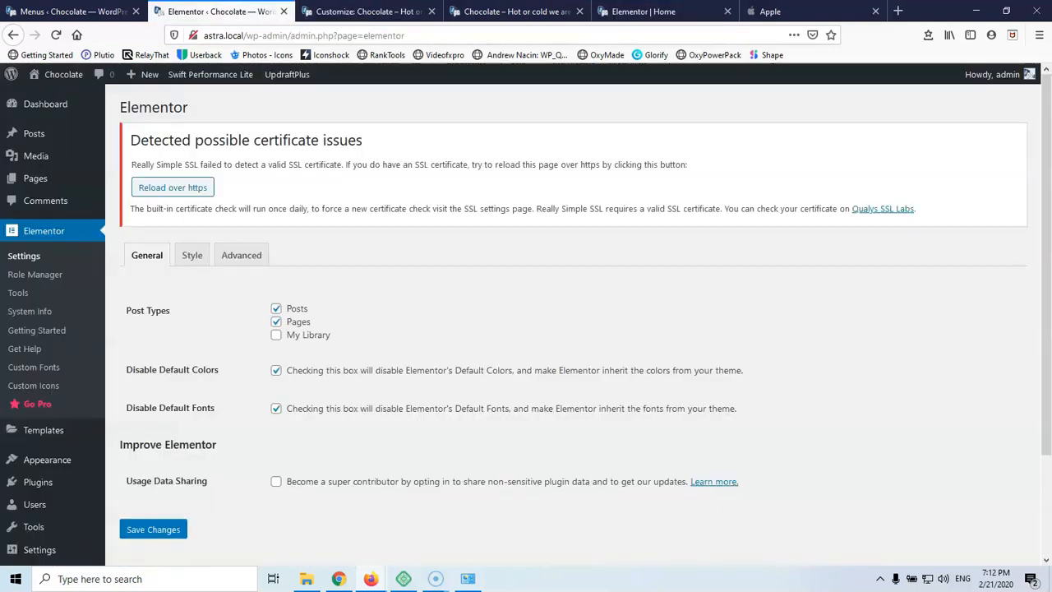
scroll(82, 371, down, 3)
mouse_move(66, 521)
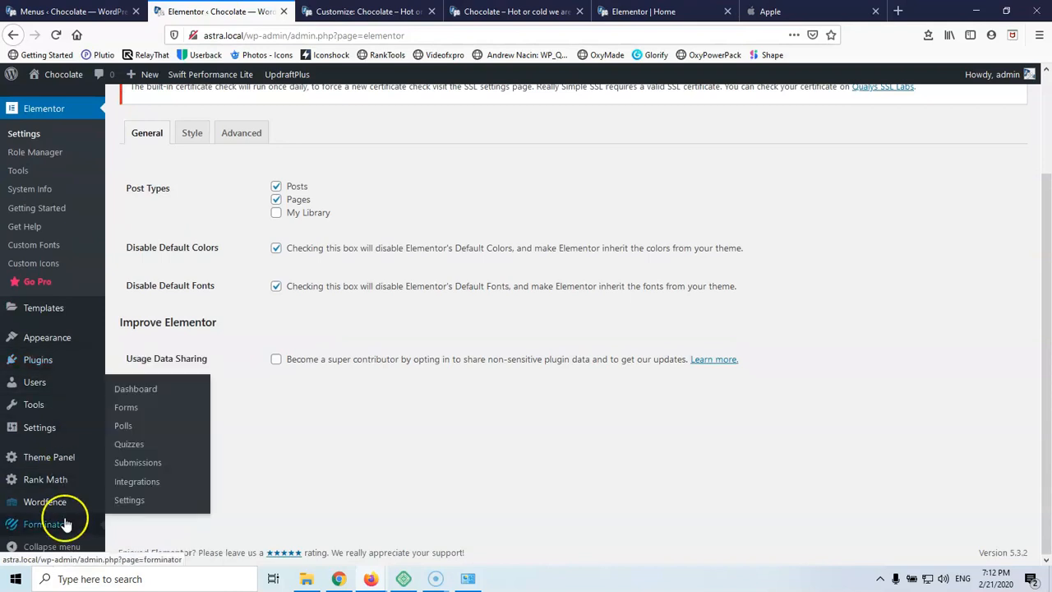
middle_click(128, 408)
click(315, 12)
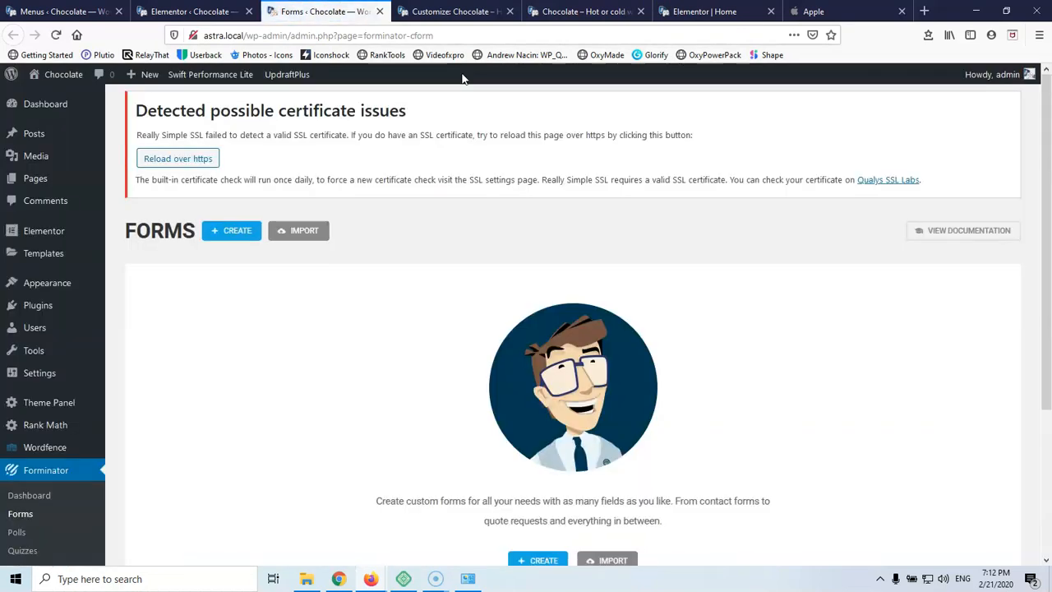
scroll(422, 219, down, 3)
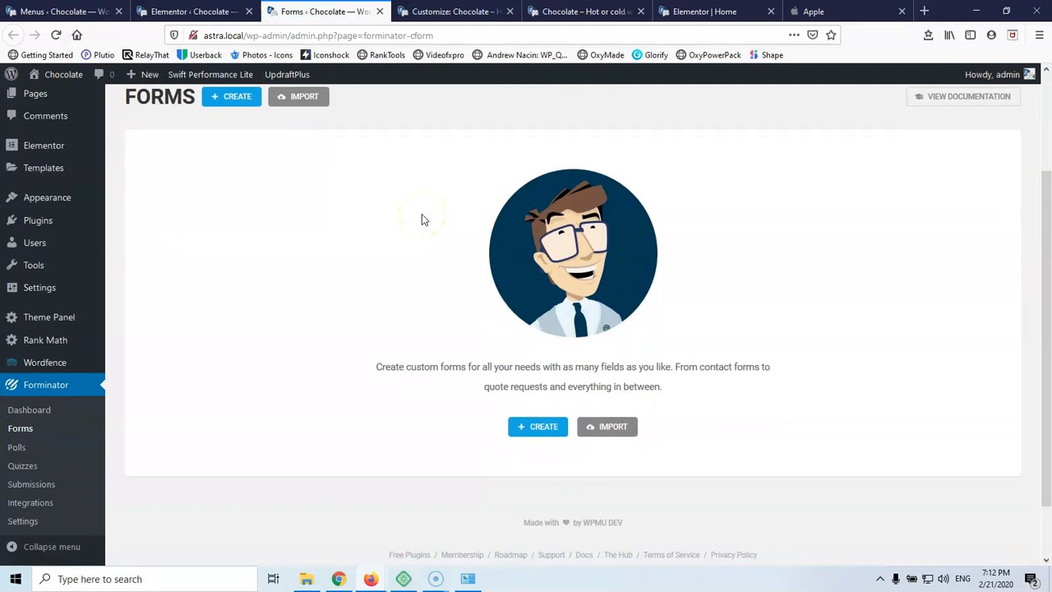
click(413, 295)
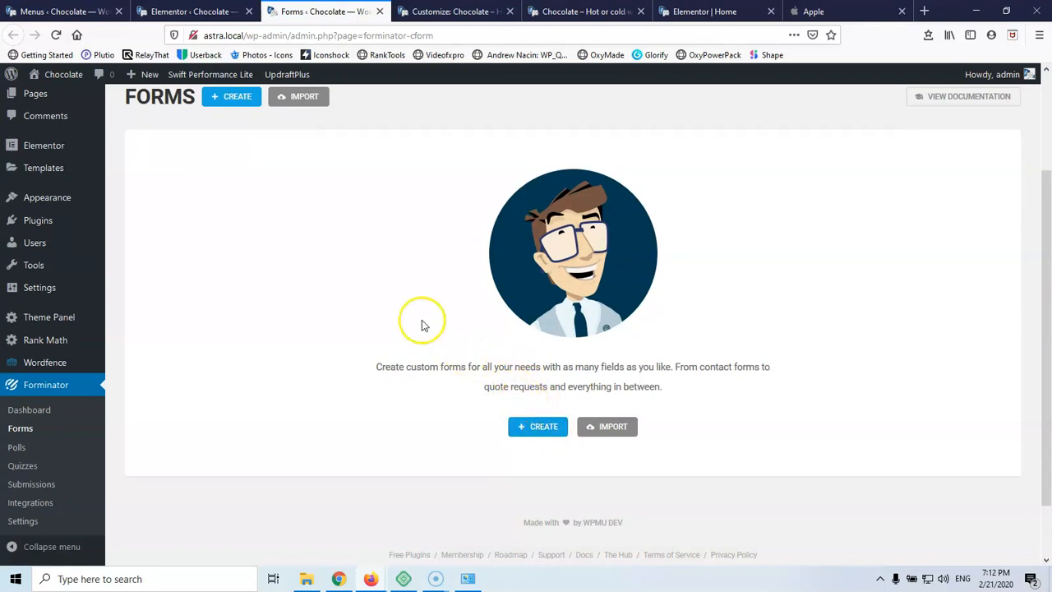
Create a Forminator form named 'Contact us' from the Contact Form template
click(536, 427)
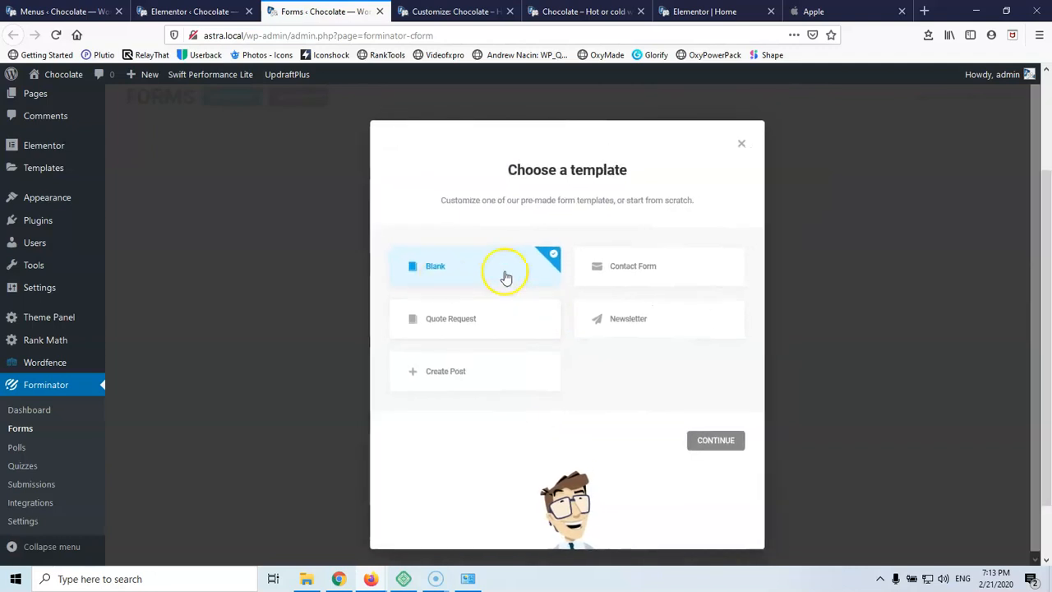
click(642, 270)
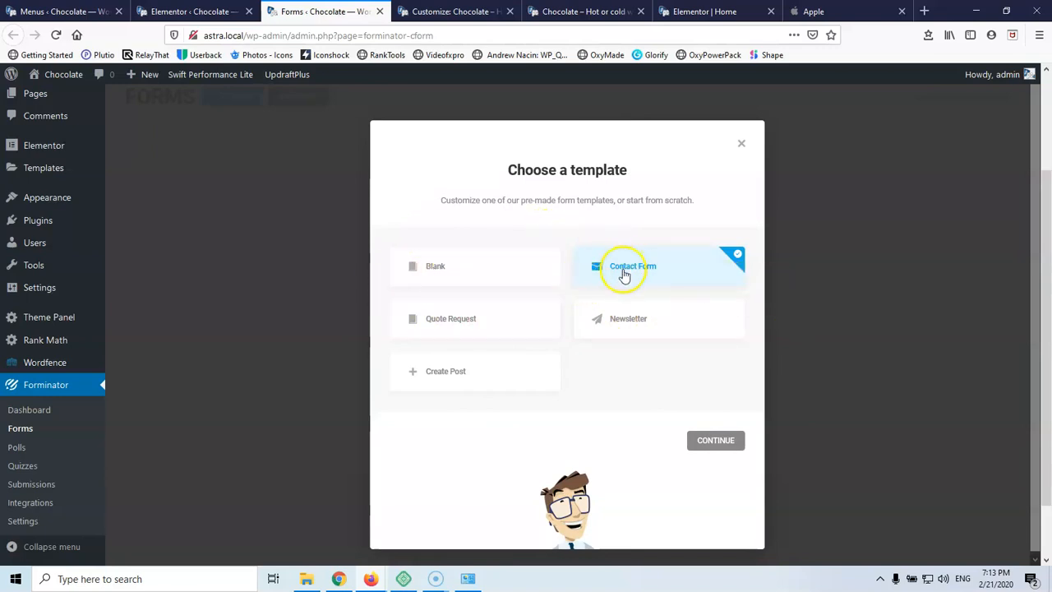
click(723, 440)
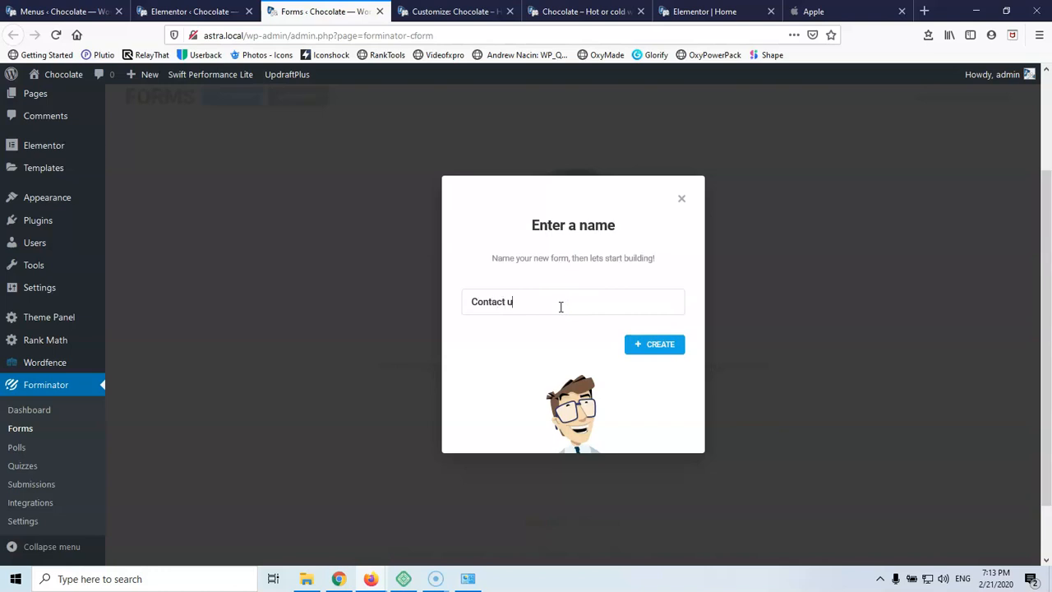
click(663, 349)
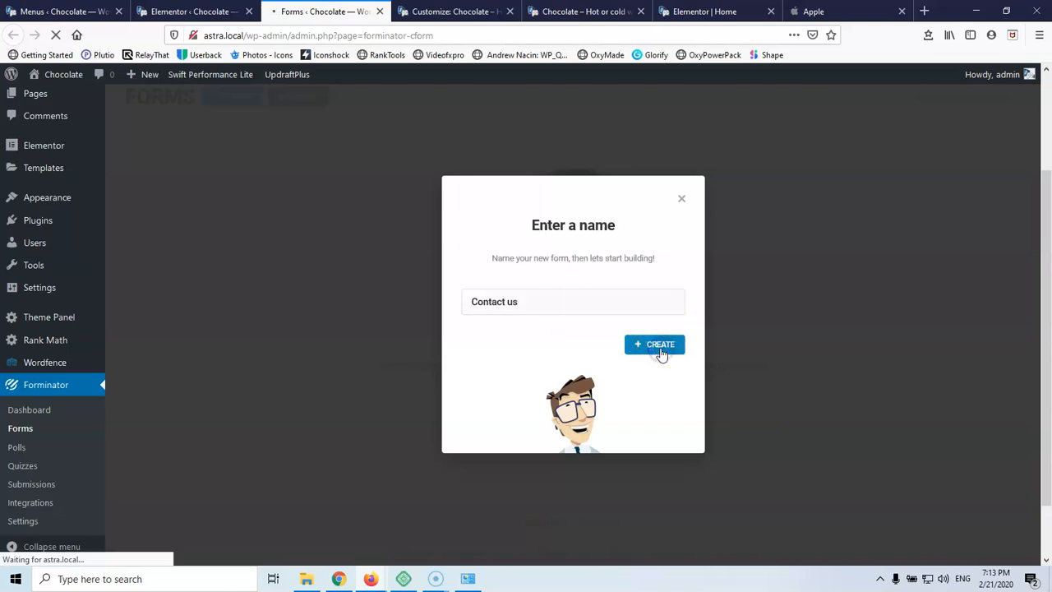
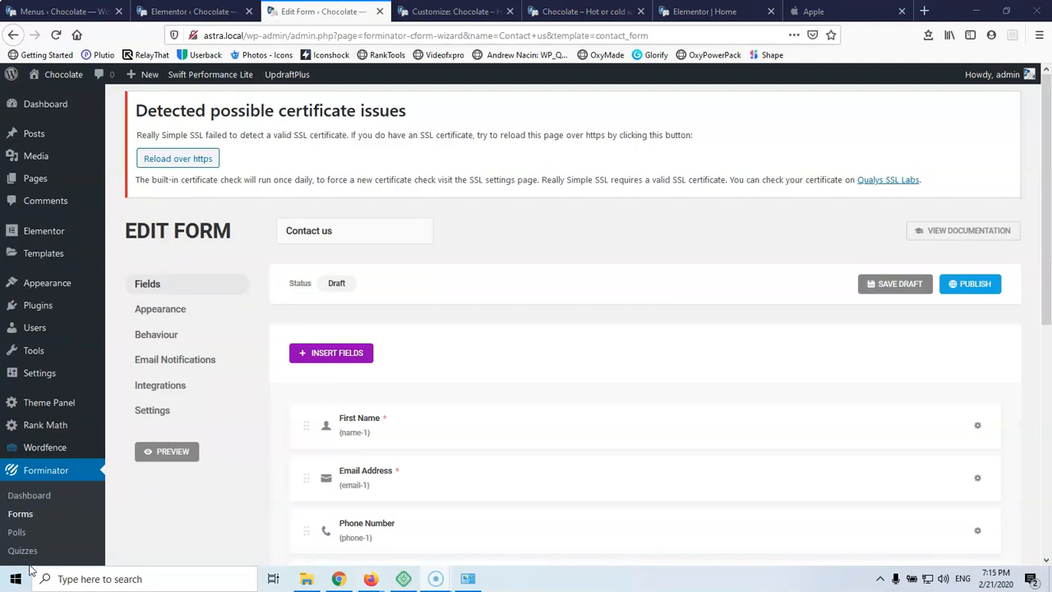
Publish the Contact us form, select its [forminator_form id="29"] shortcode, and go to the live site
scroll(483, 445, down, 3)
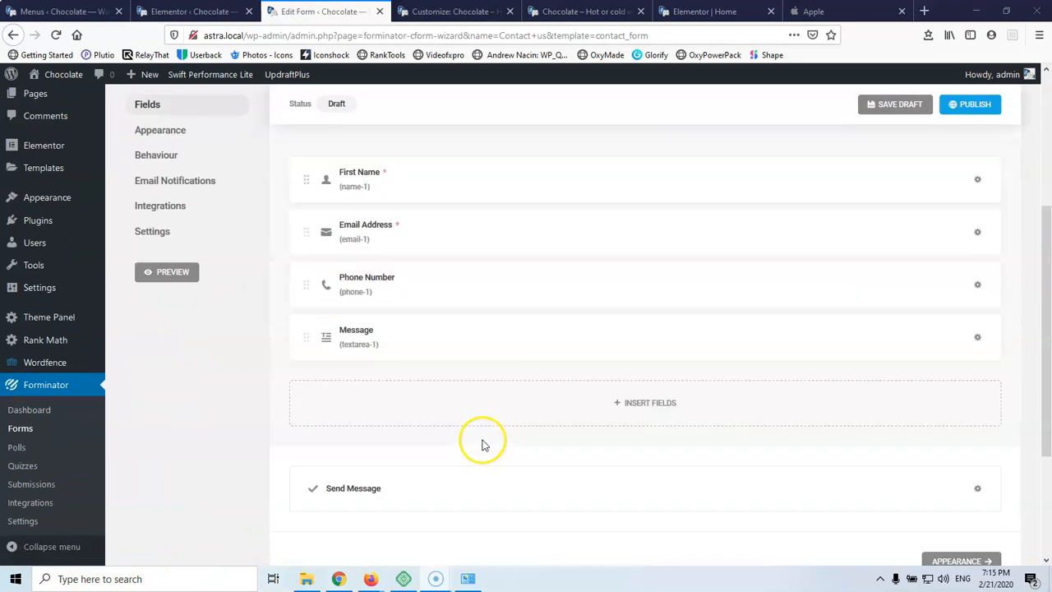
scroll(483, 444, down, 2)
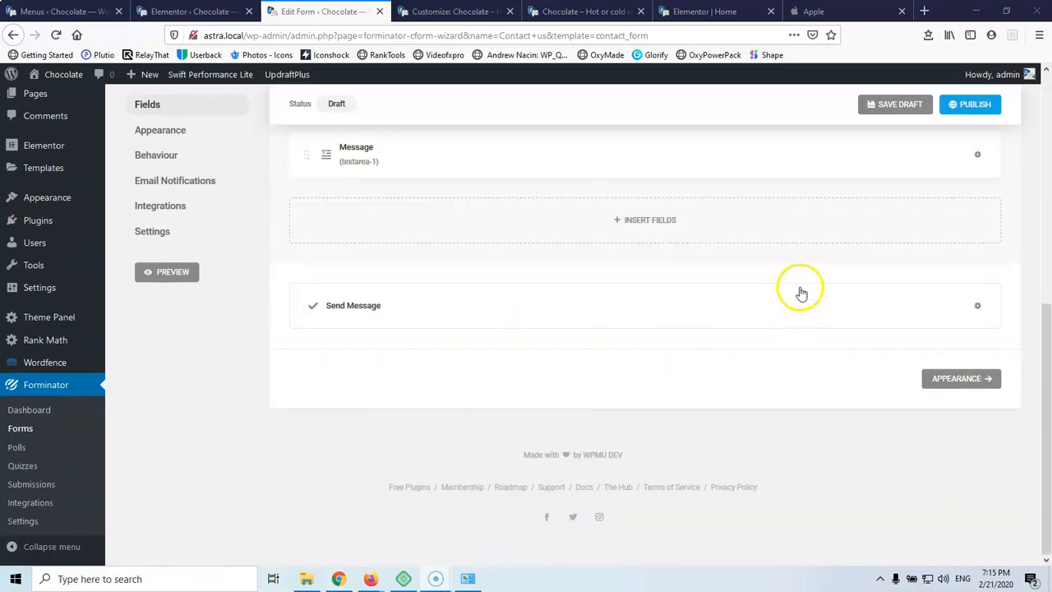
scroll(840, 225, up, 3)
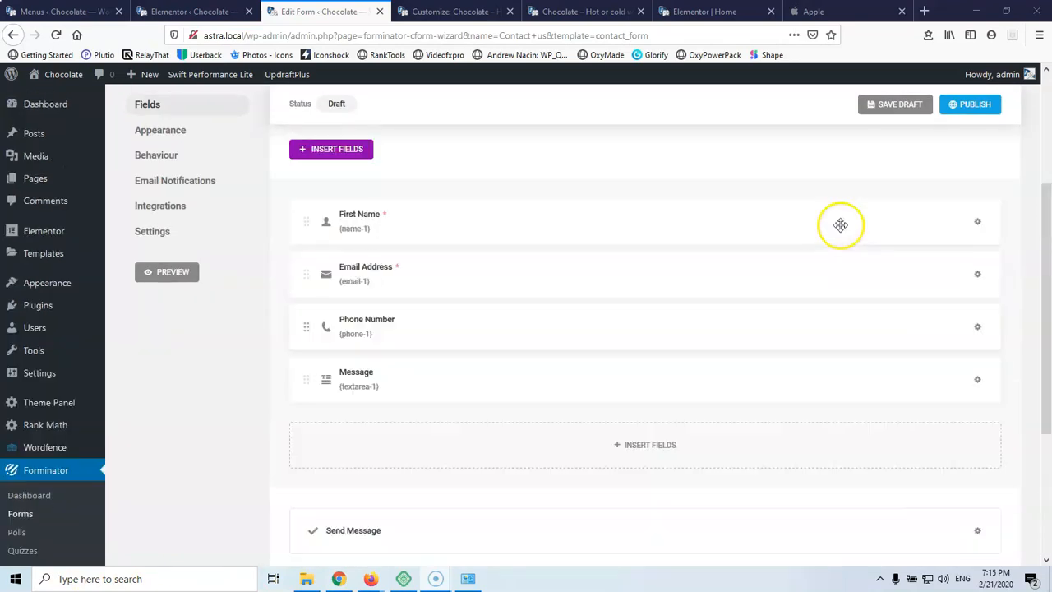
click(978, 125)
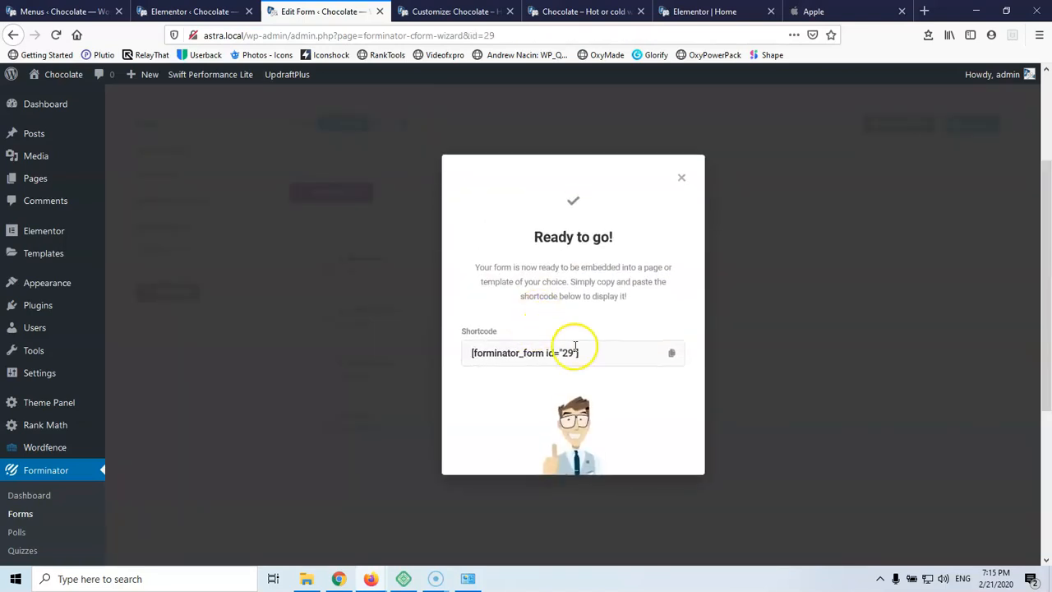
drag(590, 353, 439, 355)
key(ctrl+c)
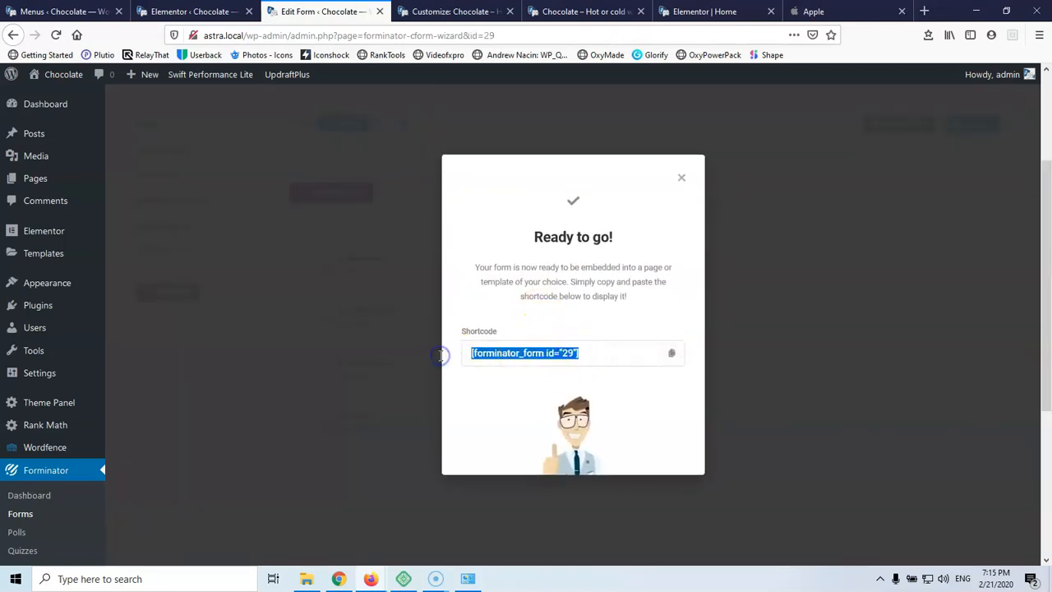
click(570, 10)
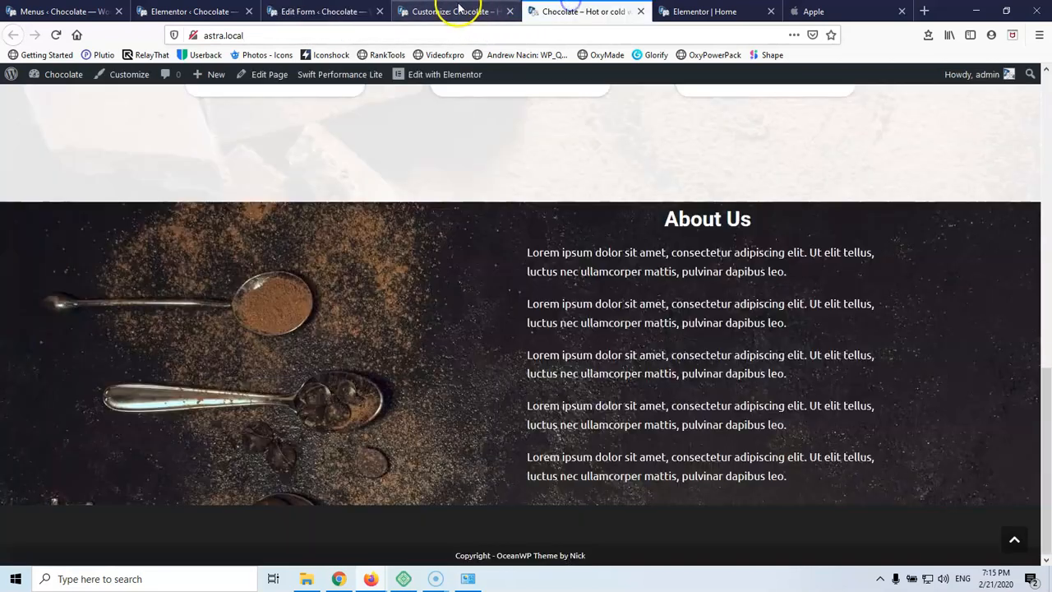
Go back to editing the Home page in Elementor
click(459, 10)
click(713, 10)
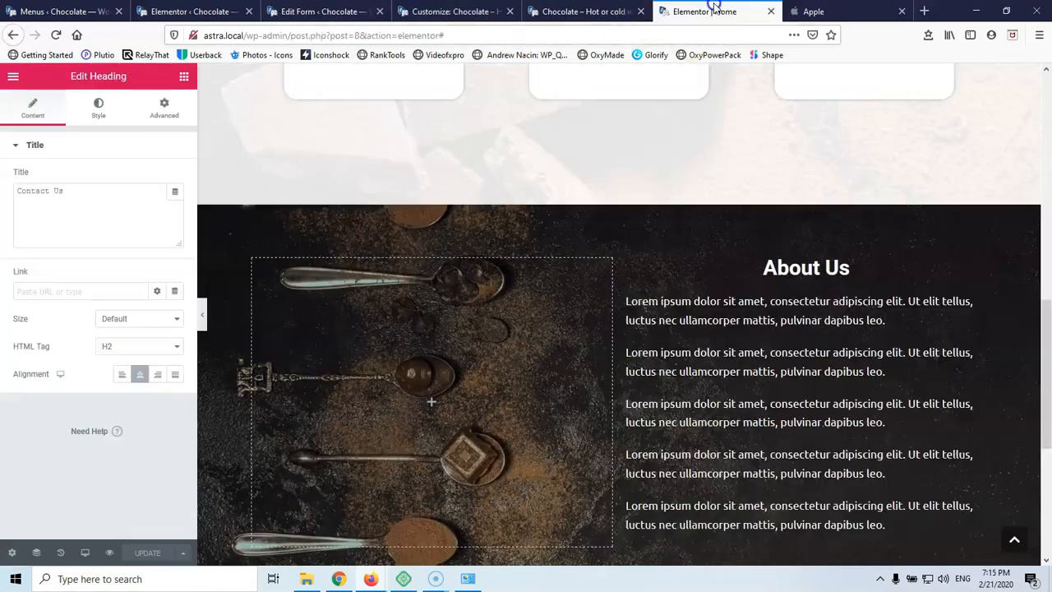
scroll(579, 340, down, 5)
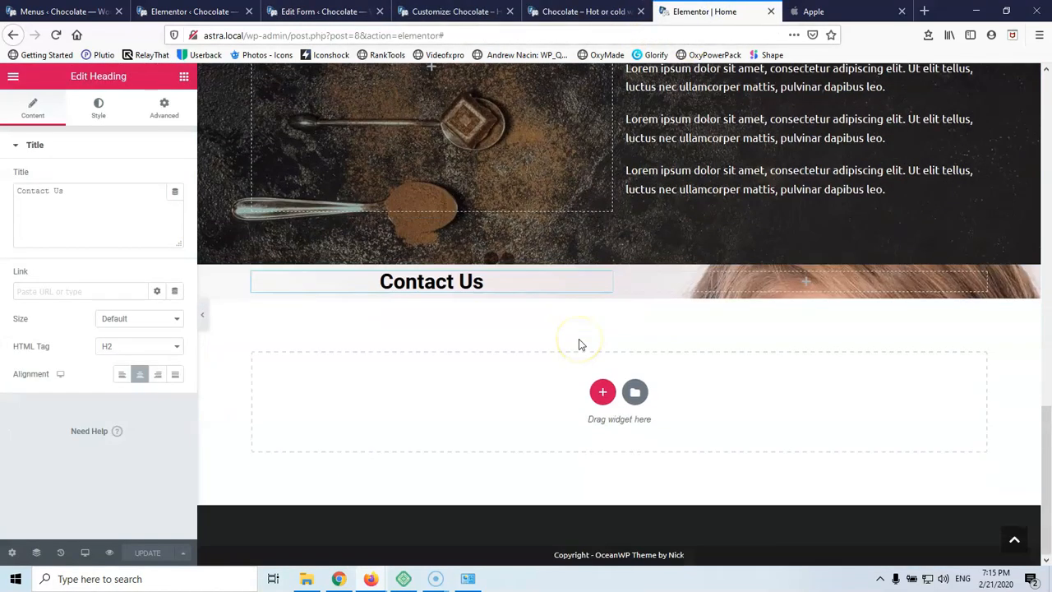
Add a Shortcode widget under Contact Us containing [forminator_form id="29"]
click(183, 77)
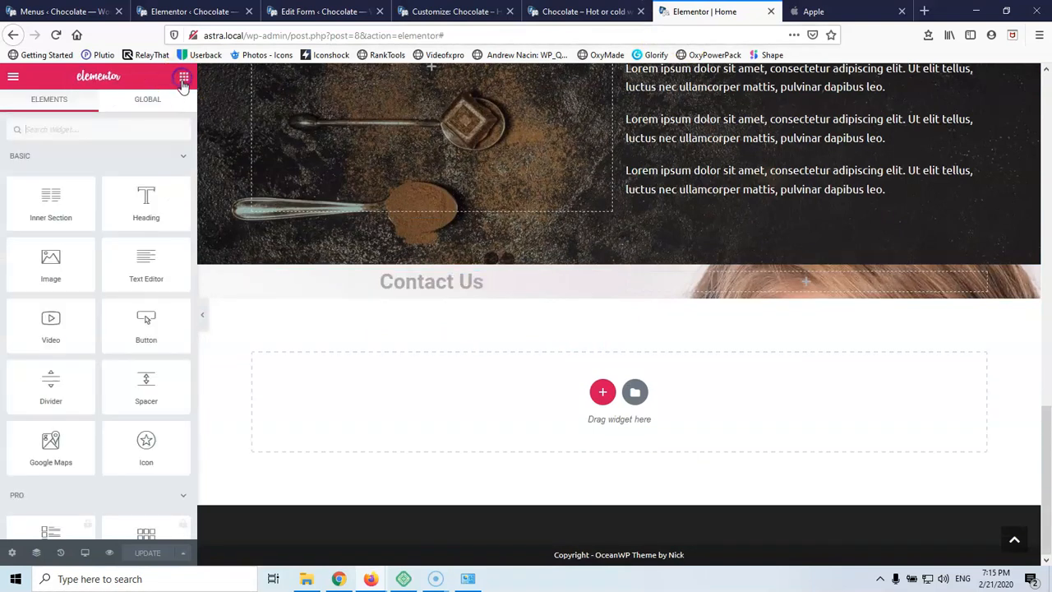
click(85, 130)
text(a)
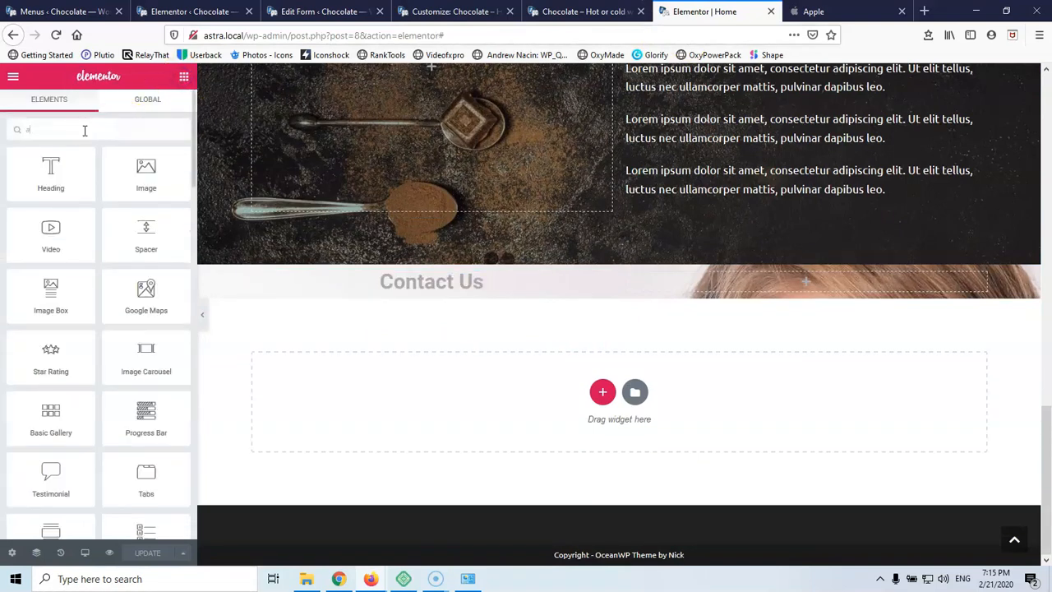
key(BackSpace)
text(sh)
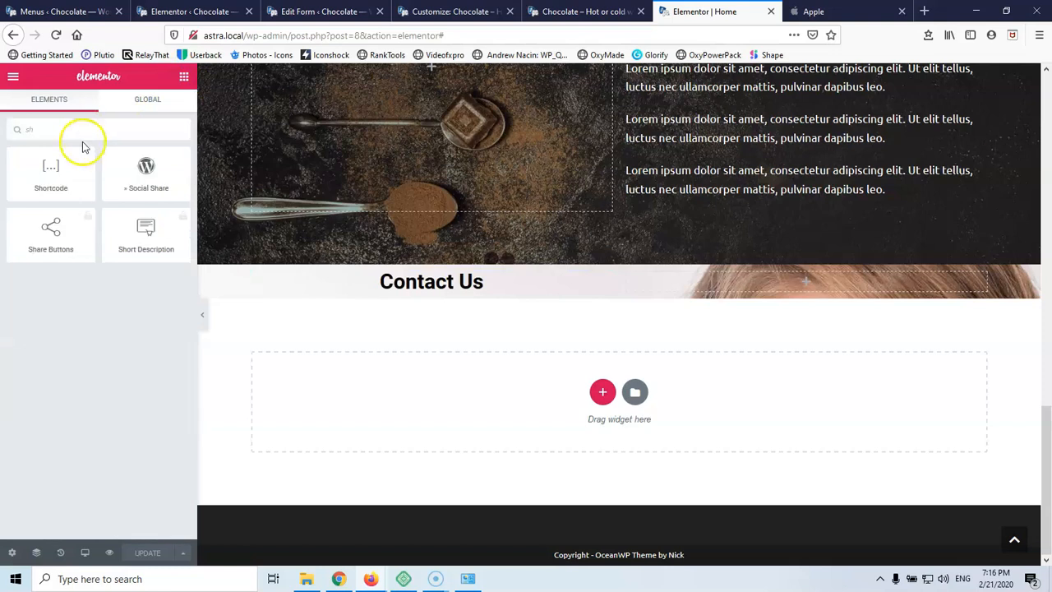
drag(63, 178, 426, 287)
click(148, 271)
key(ctrl+v)
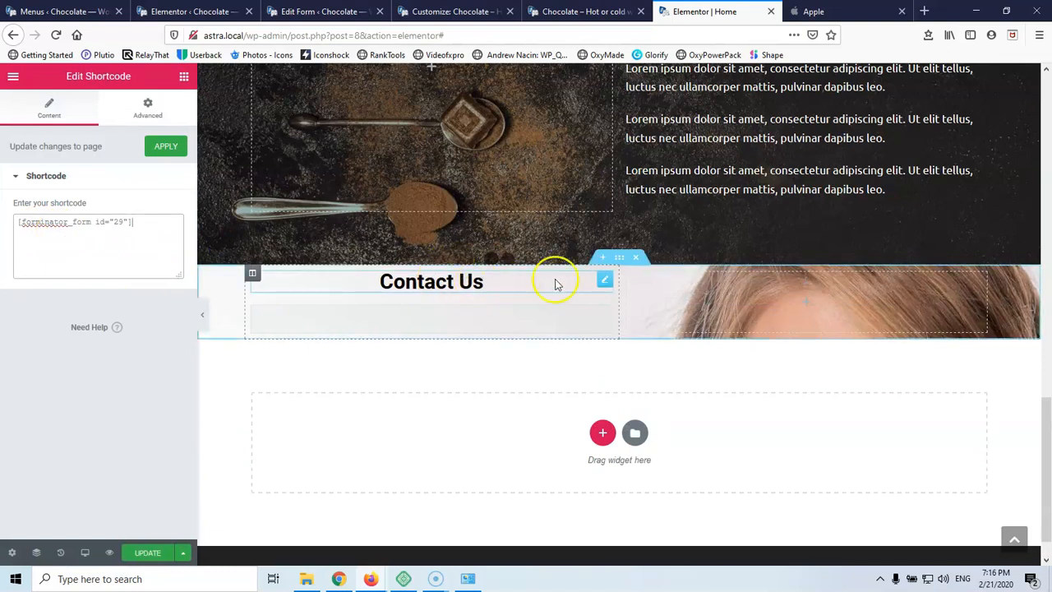
click(622, 261)
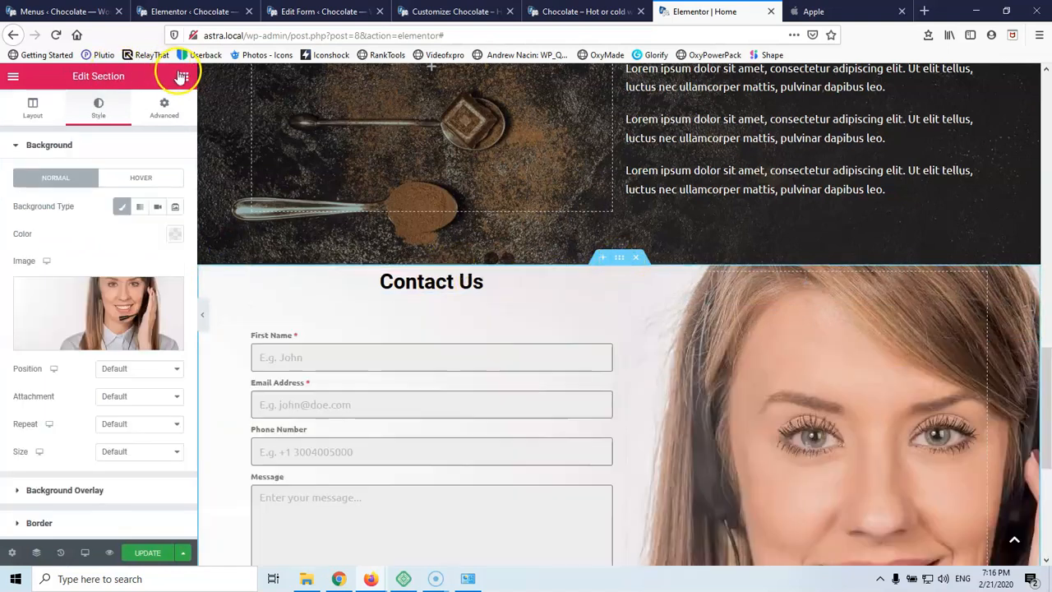
Set the Contact Us section padding to 70 top and bottom and 0 left and right
click(184, 77)
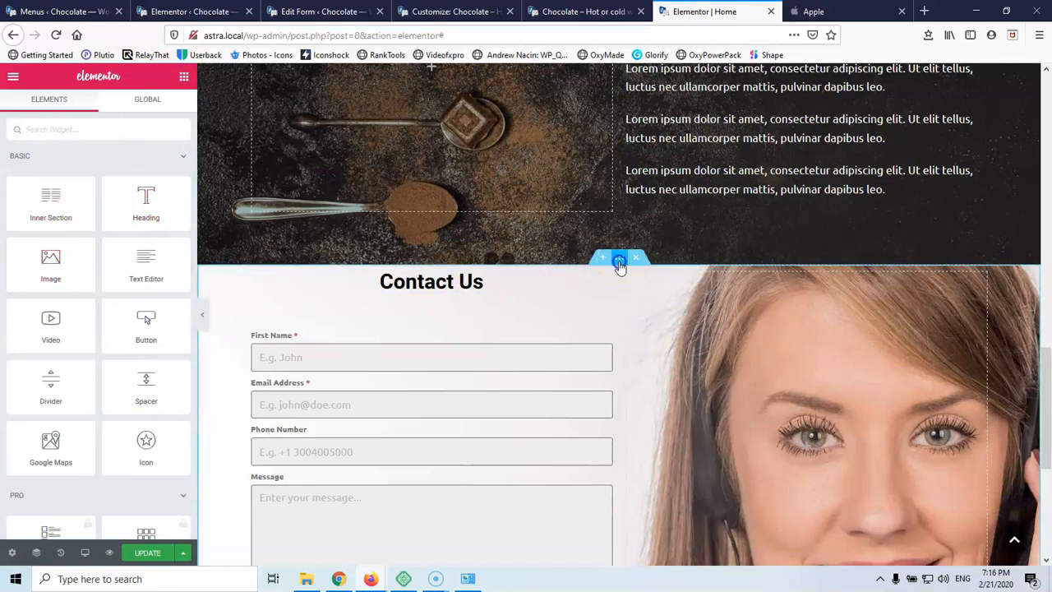
click(621, 265)
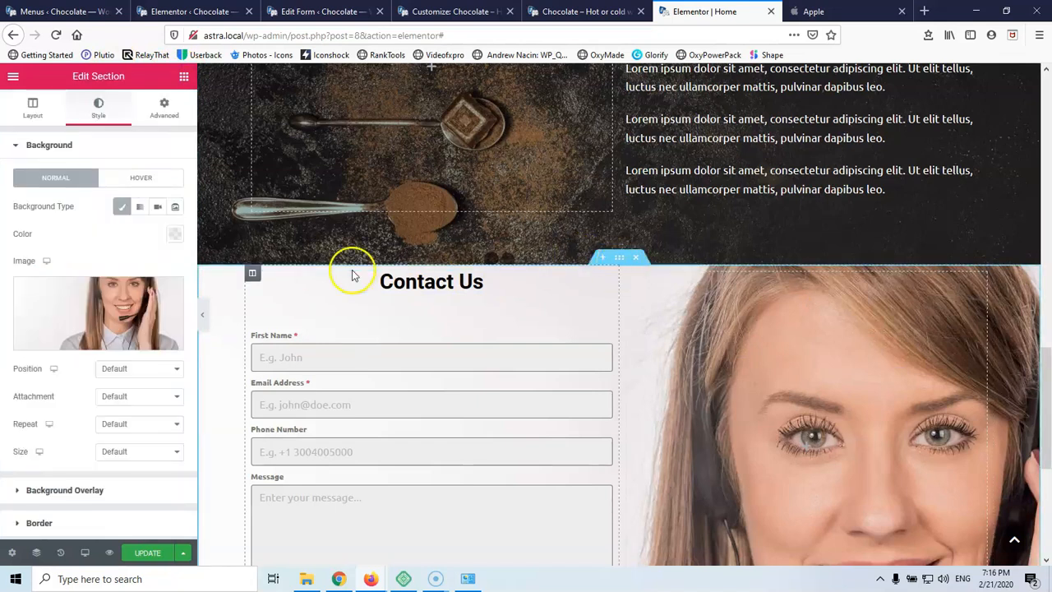
click(165, 109)
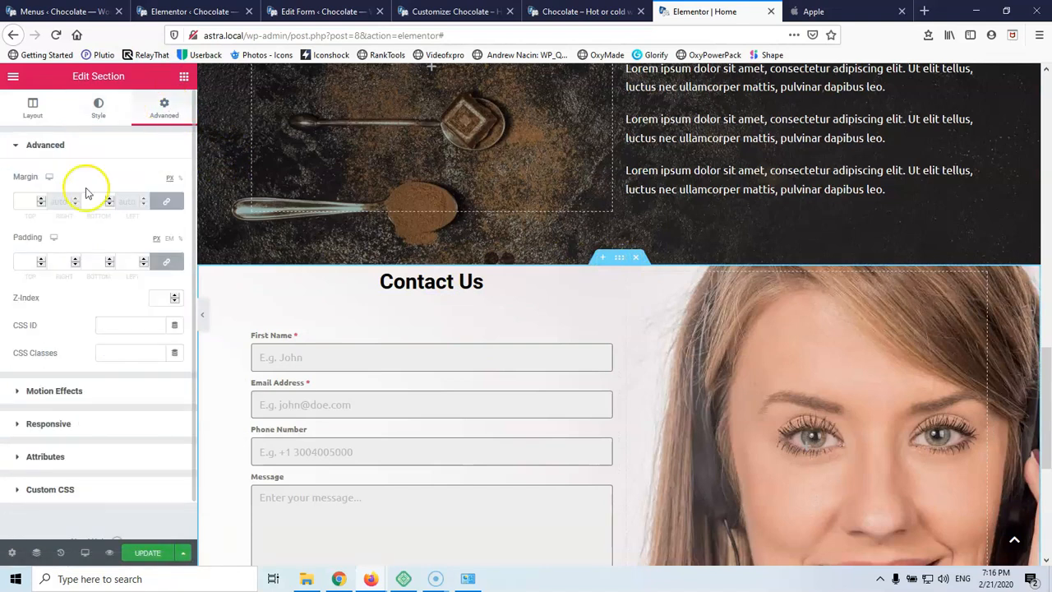
click(19, 264)
text(70)
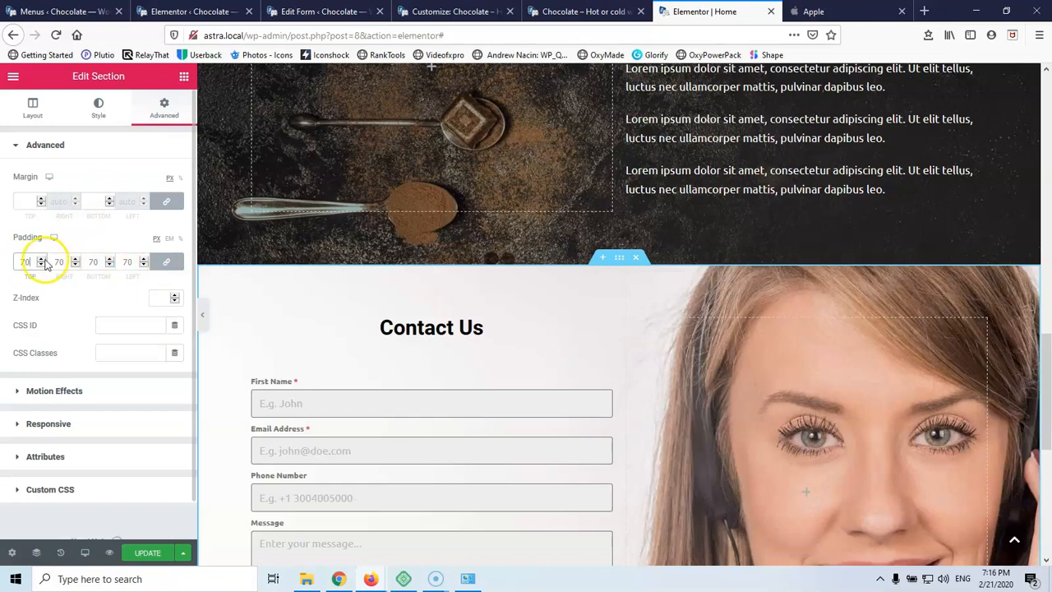
click(167, 262)
click(58, 263)
text(0)
click(121, 261)
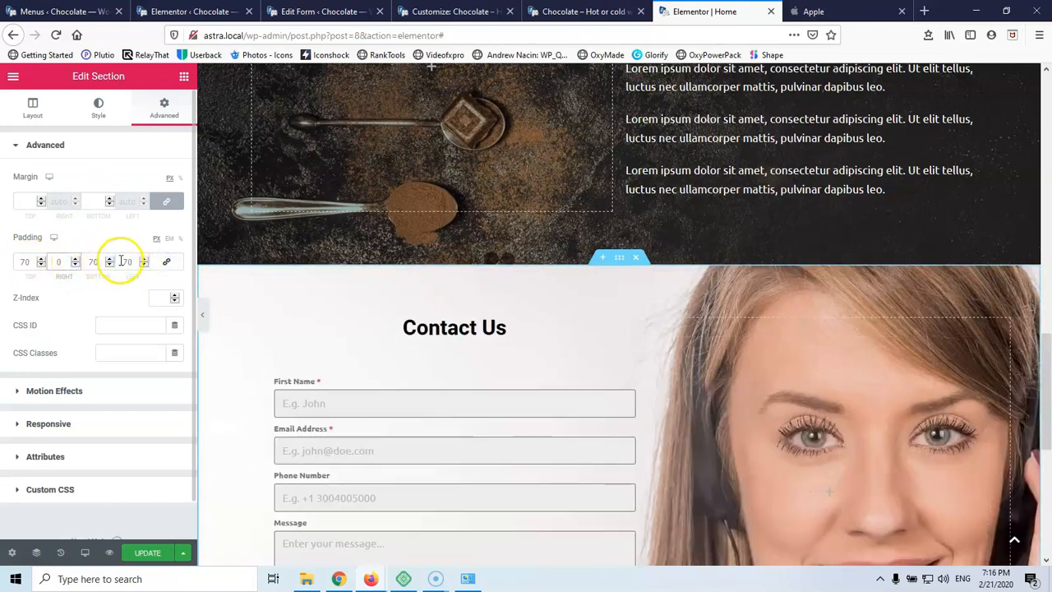
text(0)
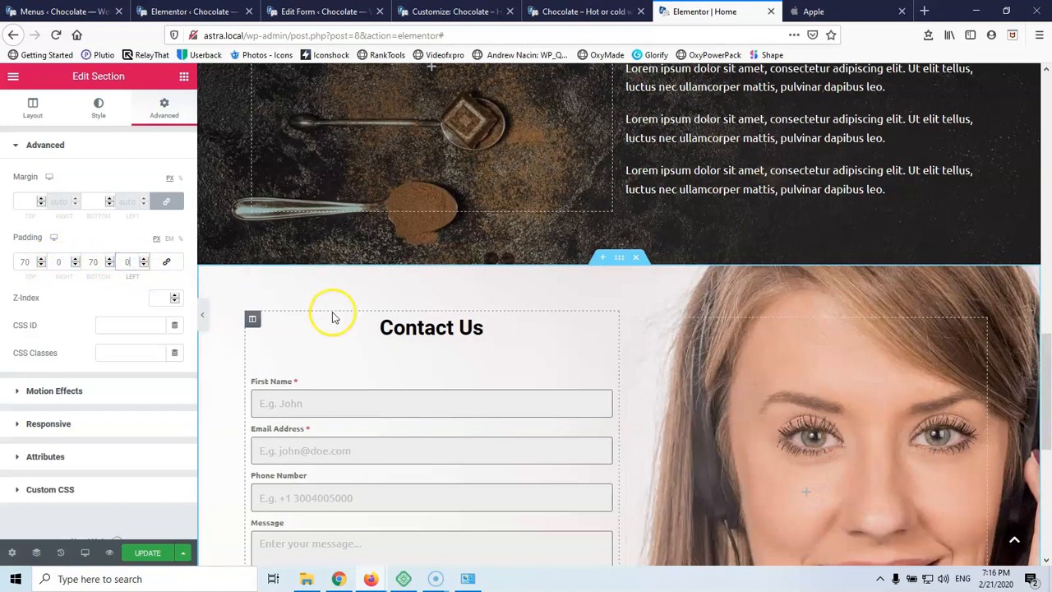
scroll(348, 324, down, 3)
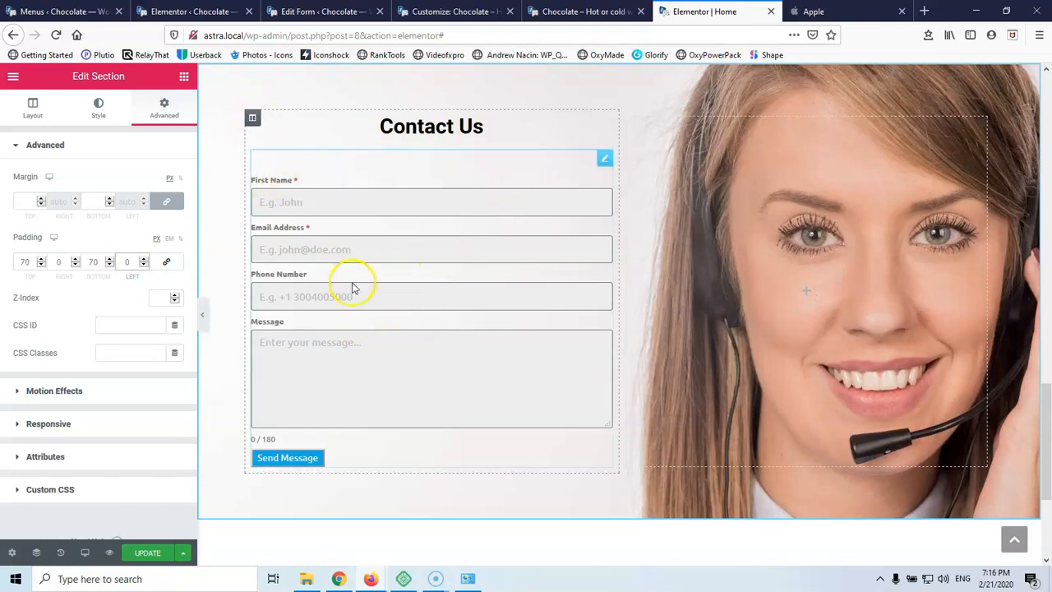
click(253, 120)
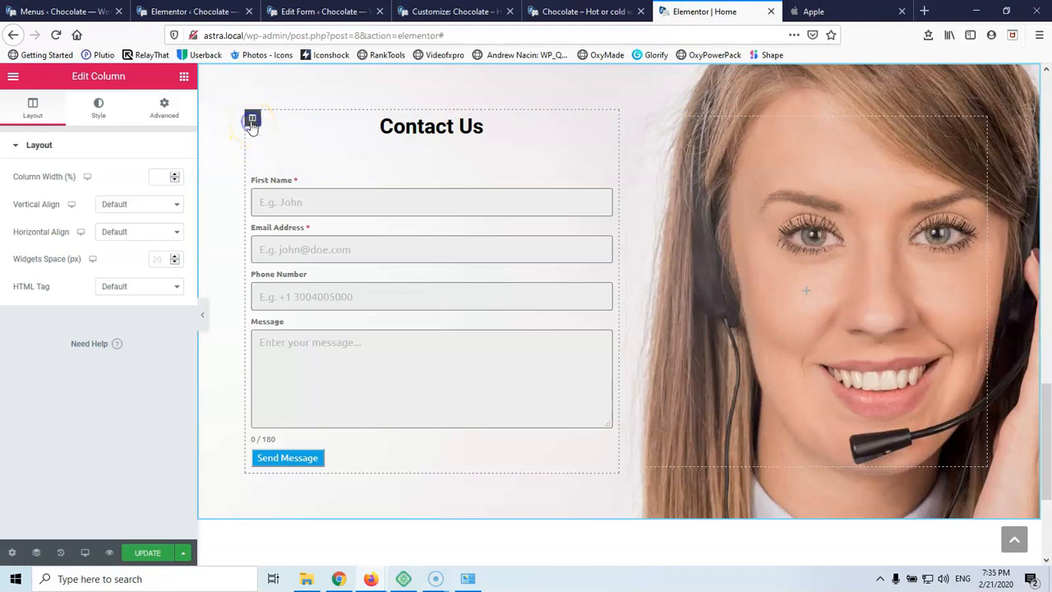
Give the form column a classic white background with reduced opacity, #FFFFFF4F
click(106, 112)
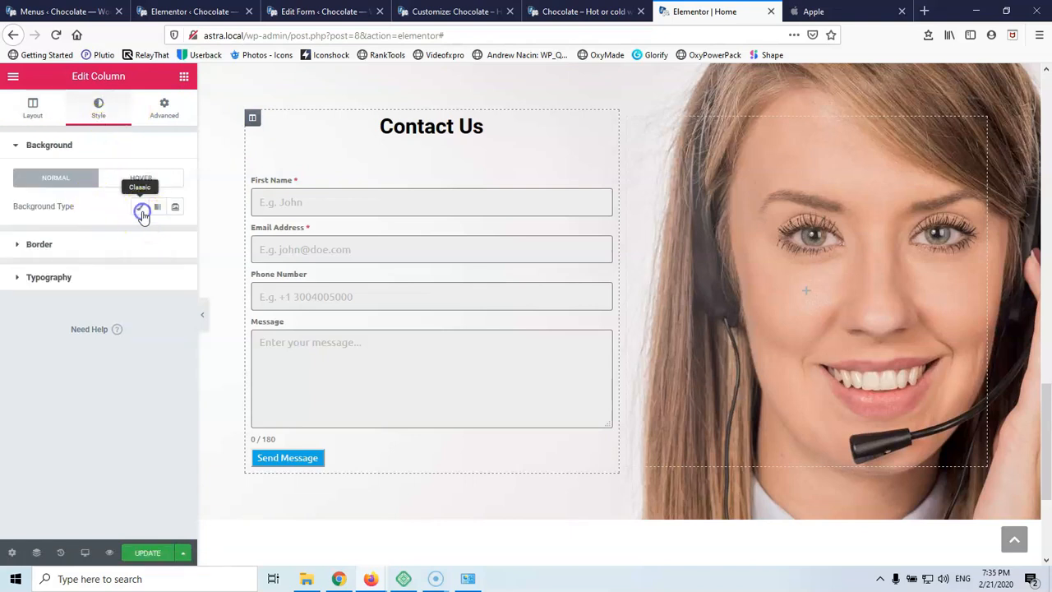
click(143, 212)
click(176, 235)
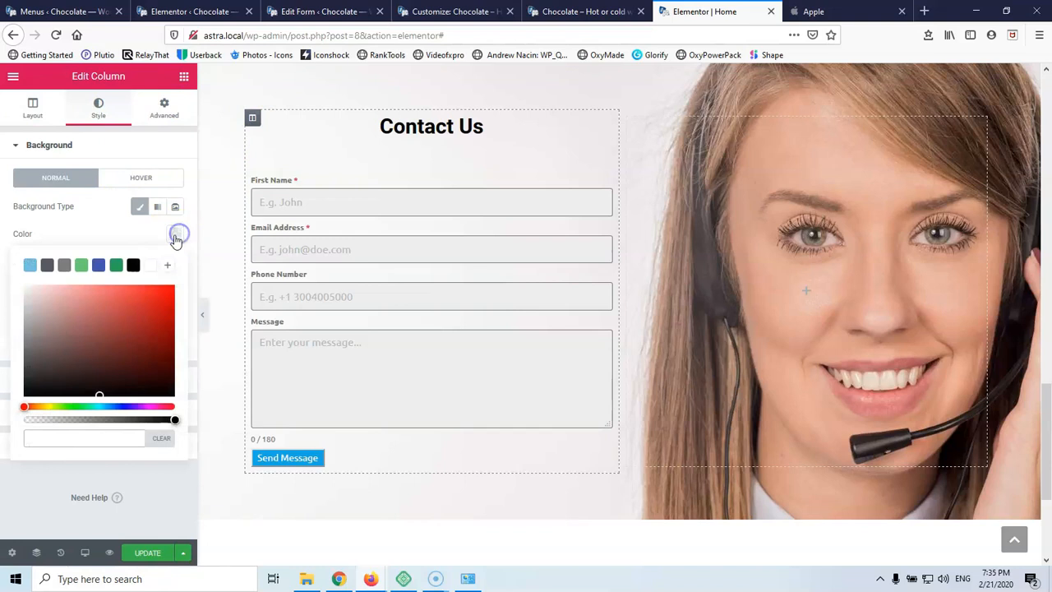
click(150, 265)
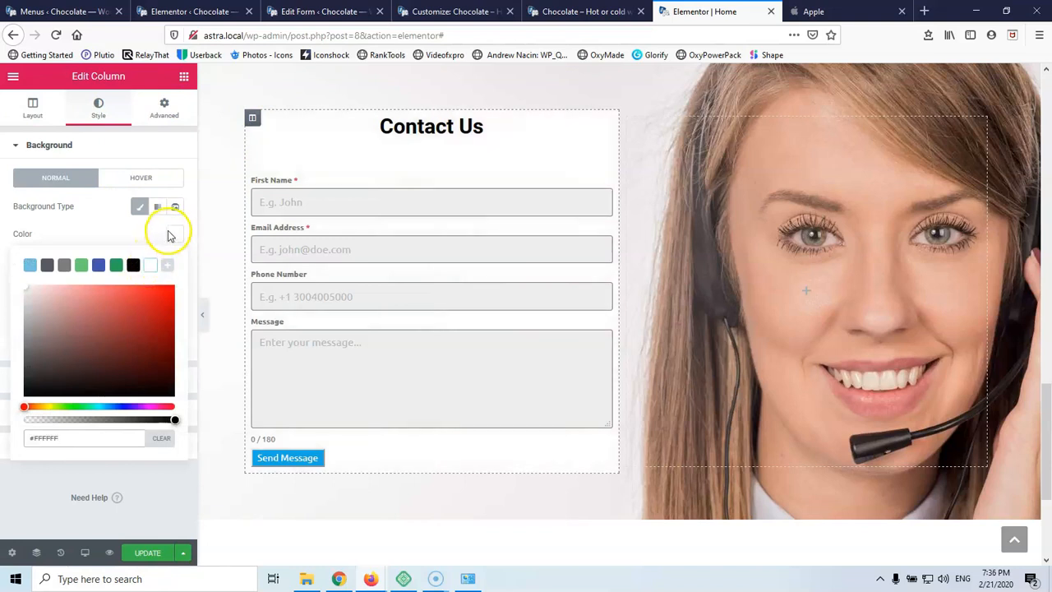
click(176, 232)
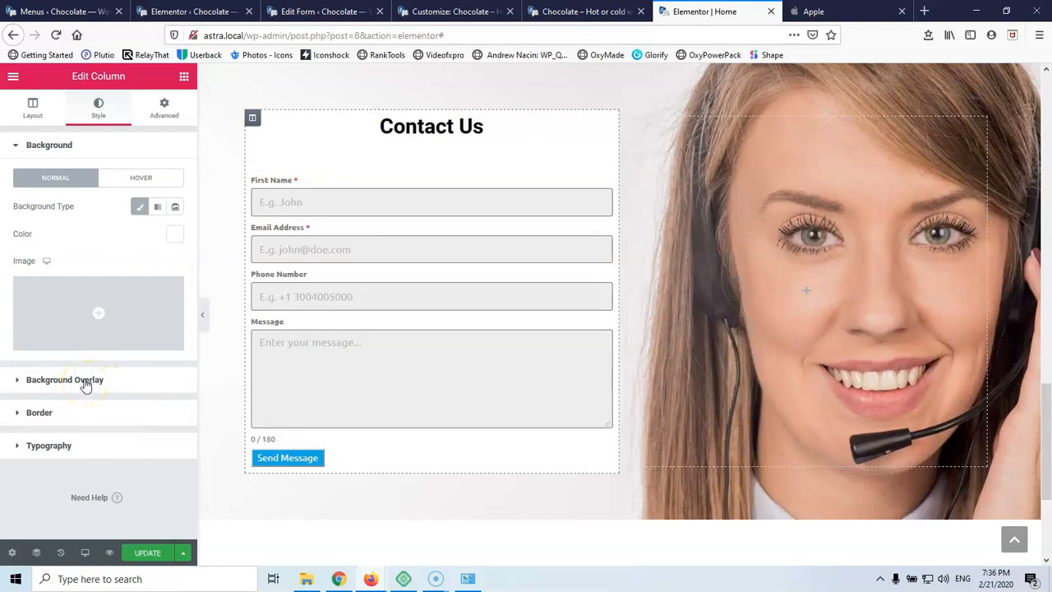
click(169, 235)
drag(173, 418, 75, 424)
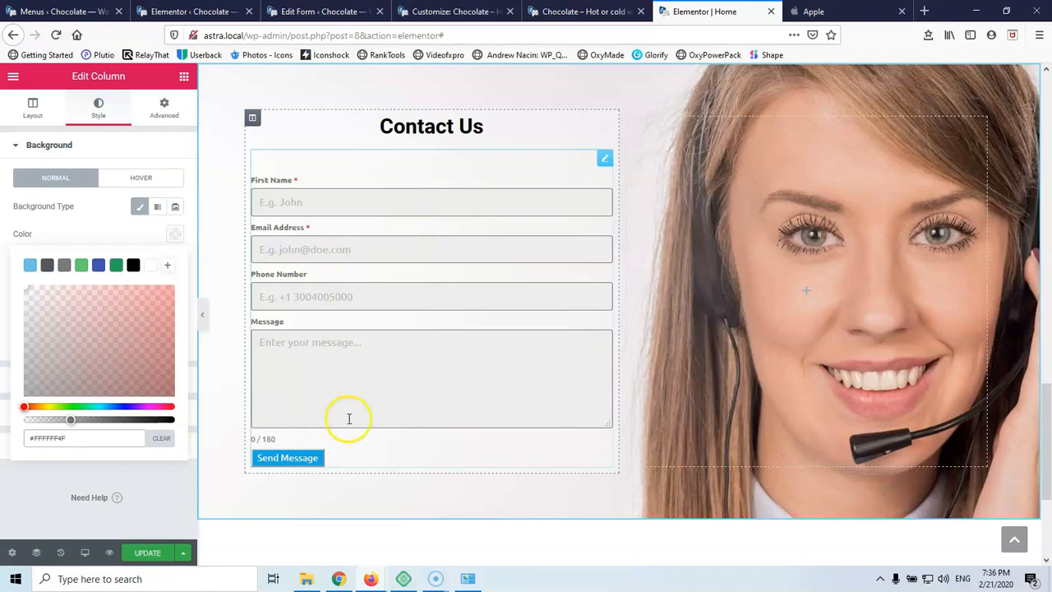
scroll(348, 421, down, 3)
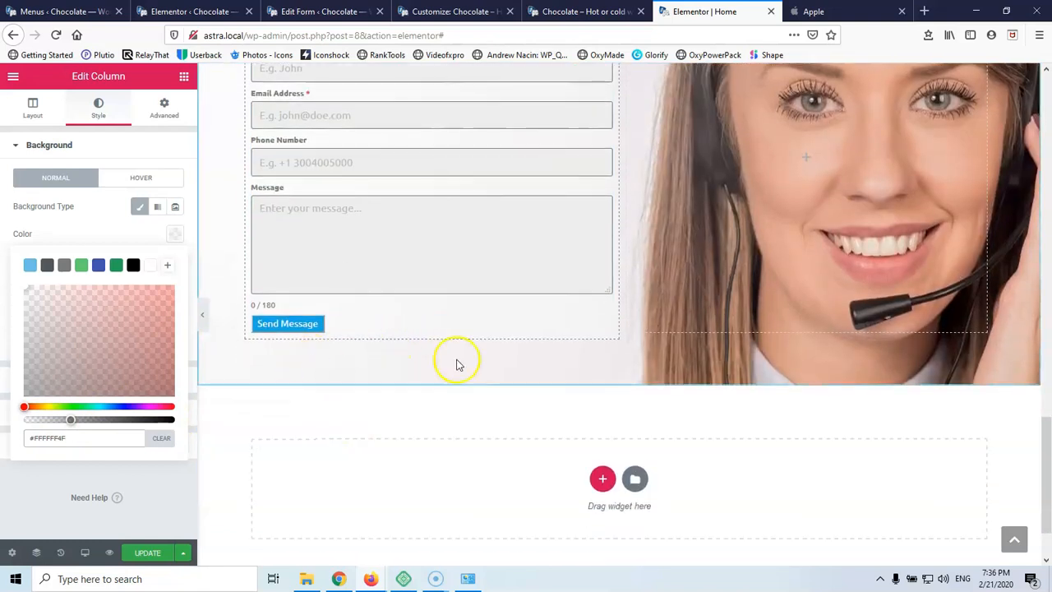
Add Social Icons below the Send Message button with icon size 20
click(185, 76)
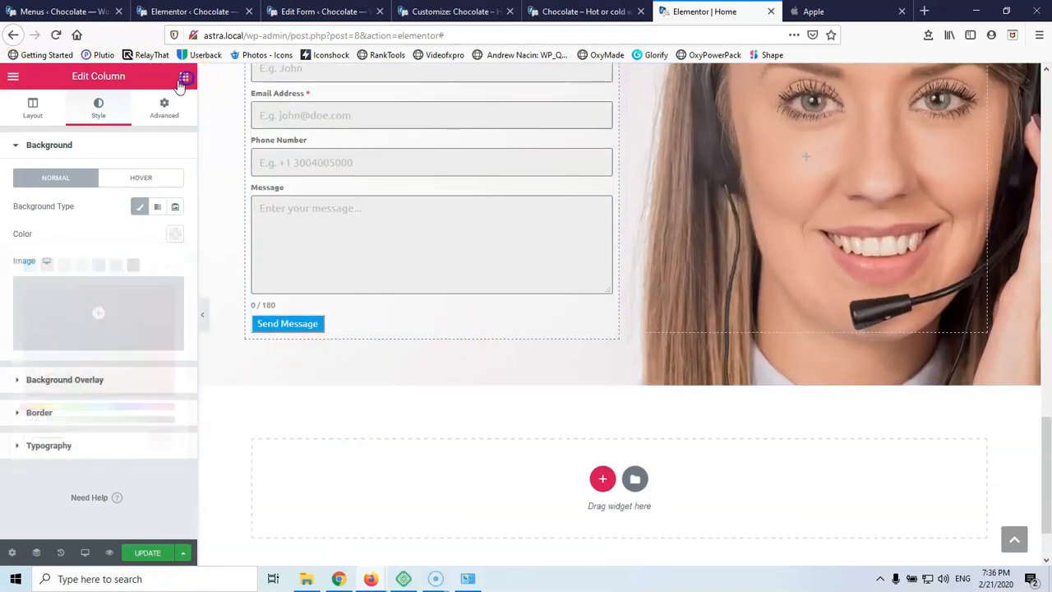
text(so)
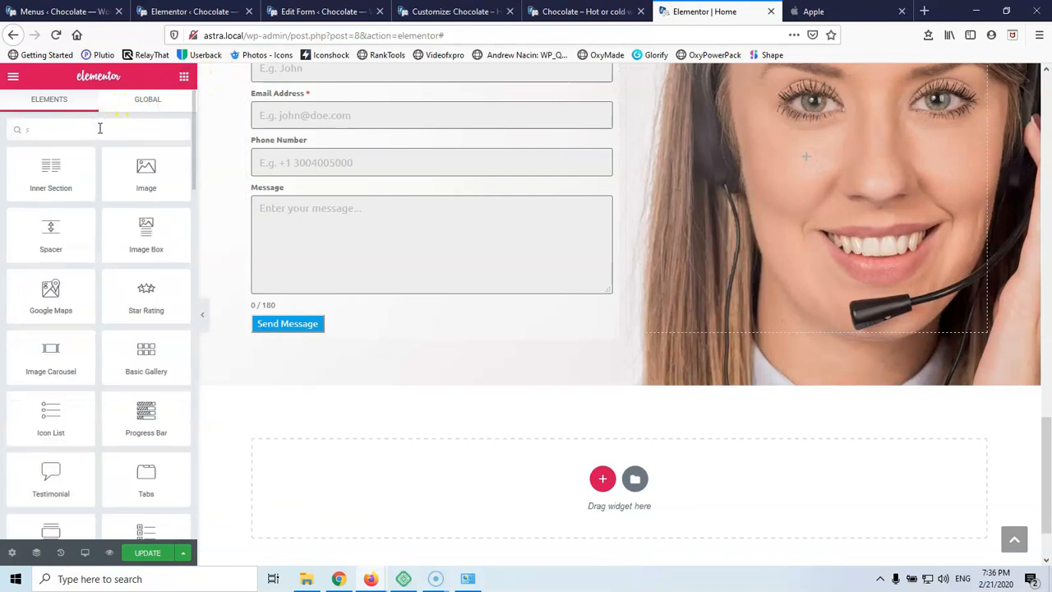
click(61, 183)
drag(61, 183, 415, 329)
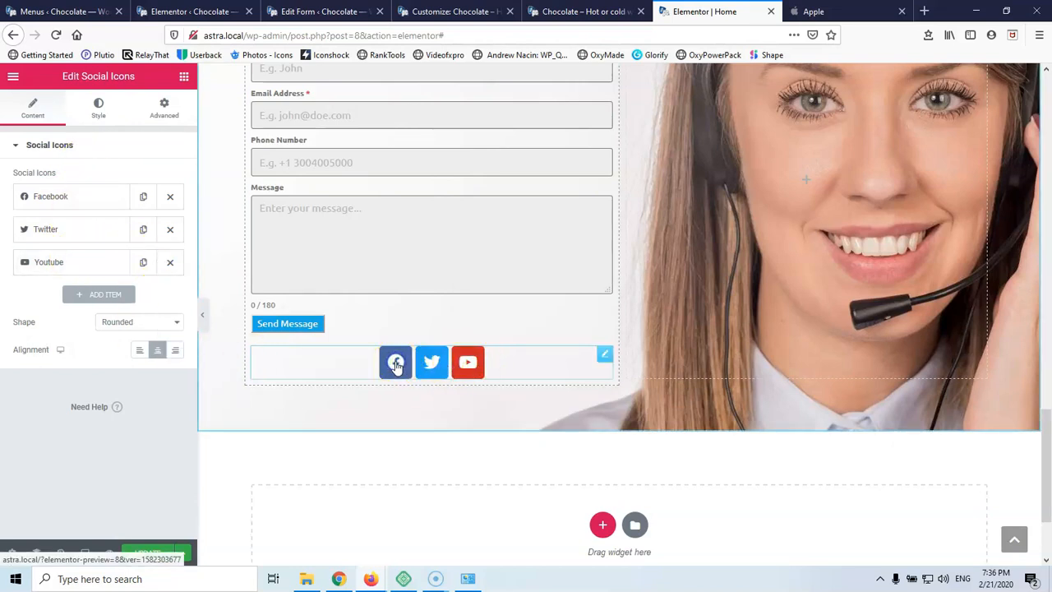
click(99, 107)
click(151, 227)
text(20)
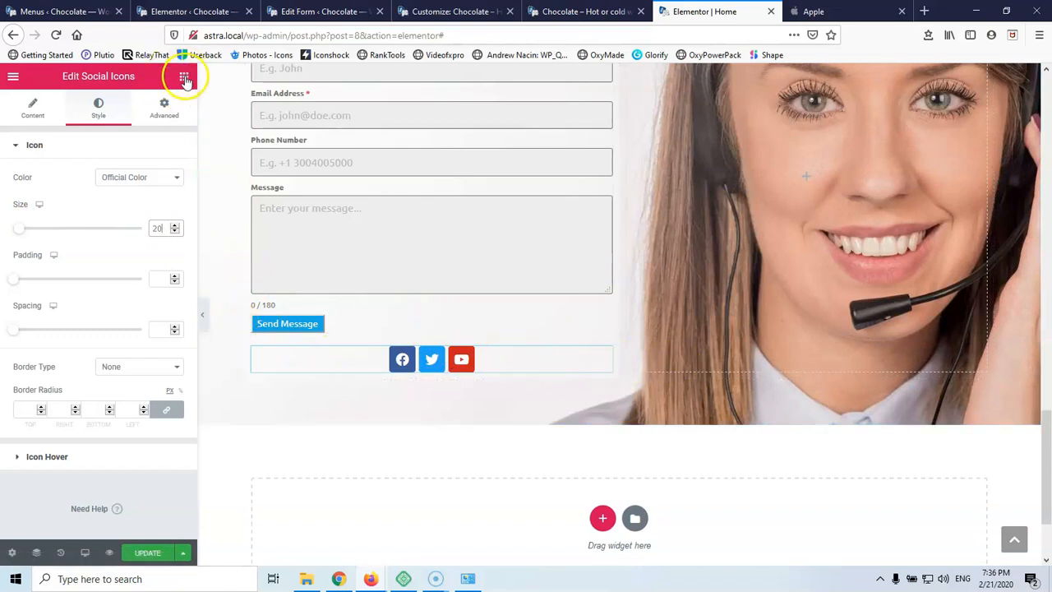
Find the Icon Box widget in the General section of the widgets list
click(184, 76)
scroll(47, 250, down, 2)
scroll(46, 250, down, 10)
scroll(46, 253, down, 8)
drag(149, 272, 140, 267)
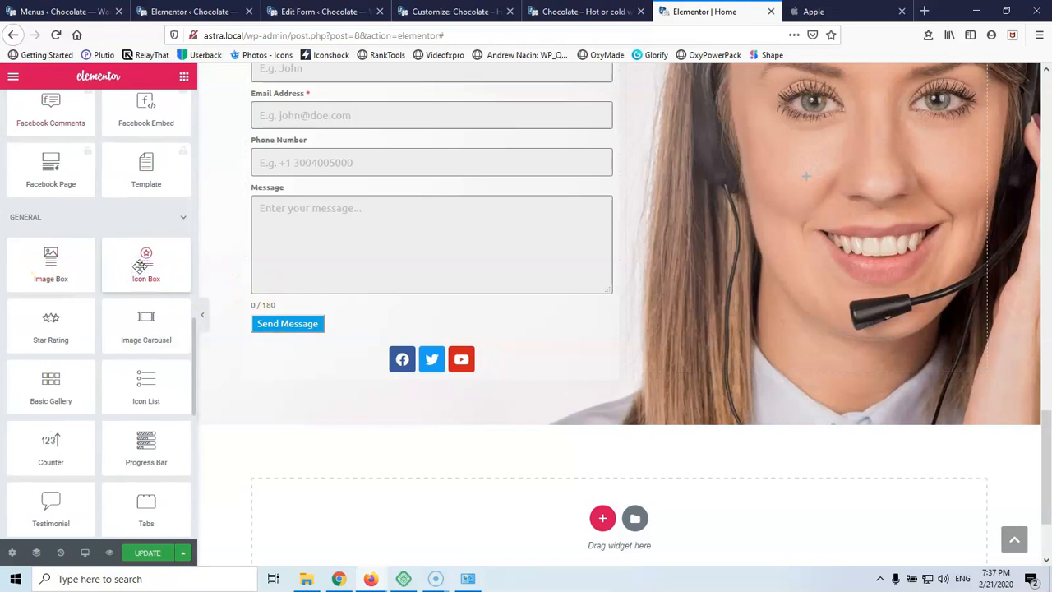
Add an Icon Box below the social icons with a phone icon and no description
drag(143, 264, 403, 370)
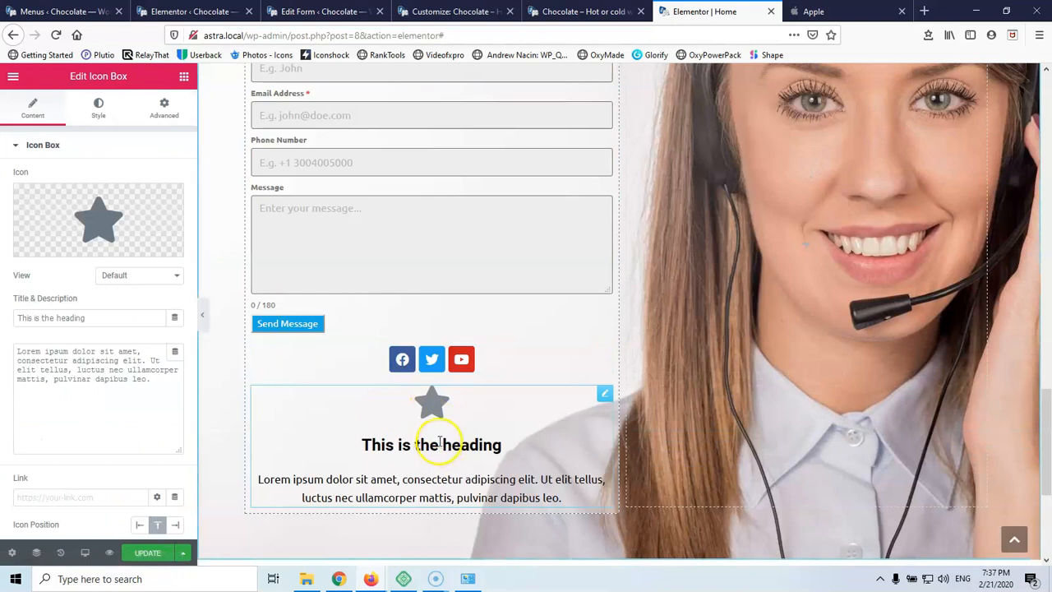
triple_click(155, 380)
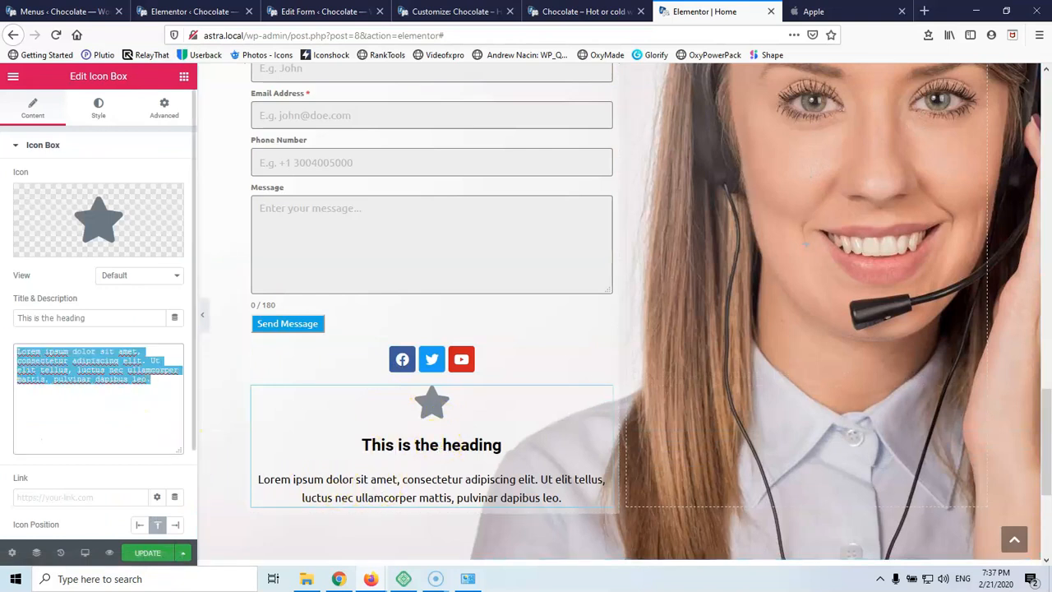
key(BackSpace)
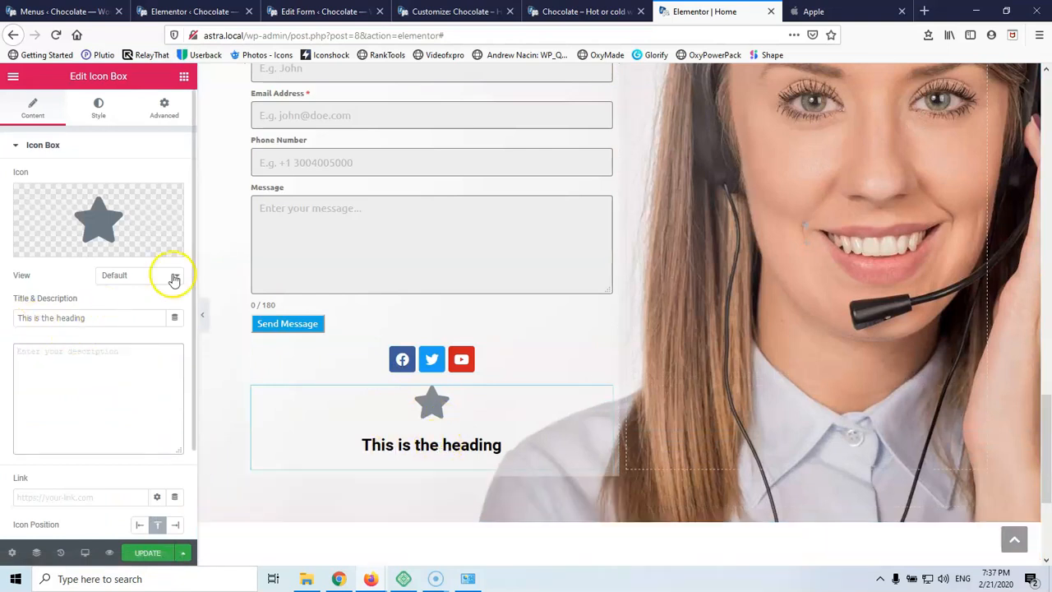
mouse_move(136, 228)
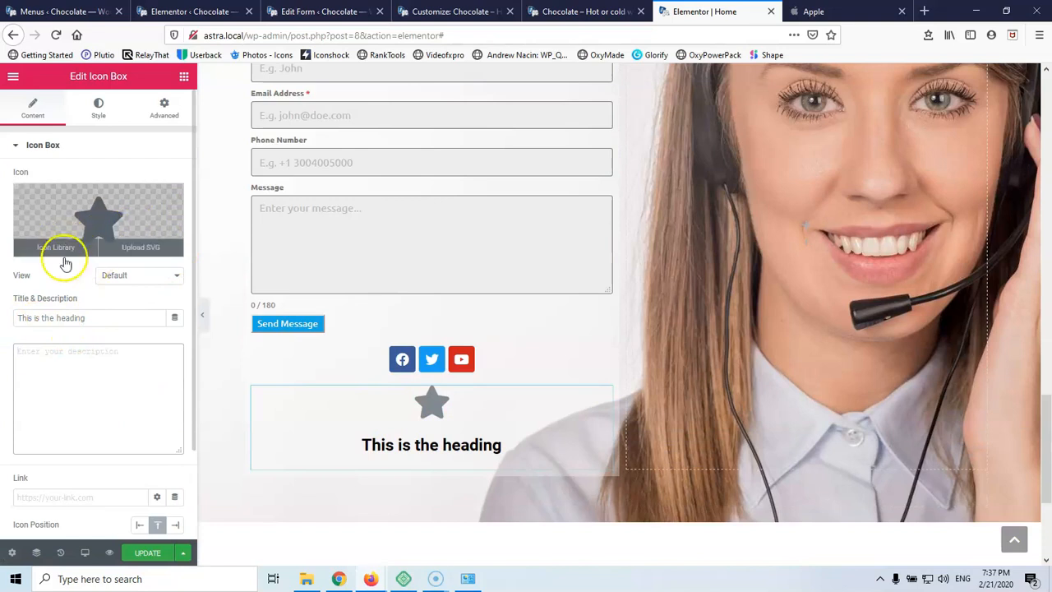
click(86, 212)
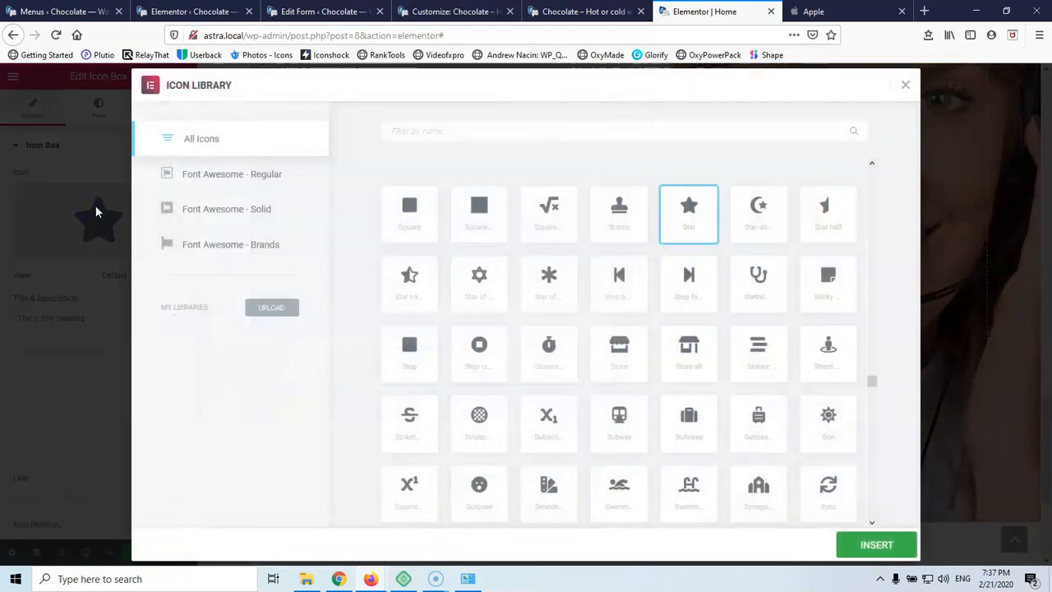
text(p)
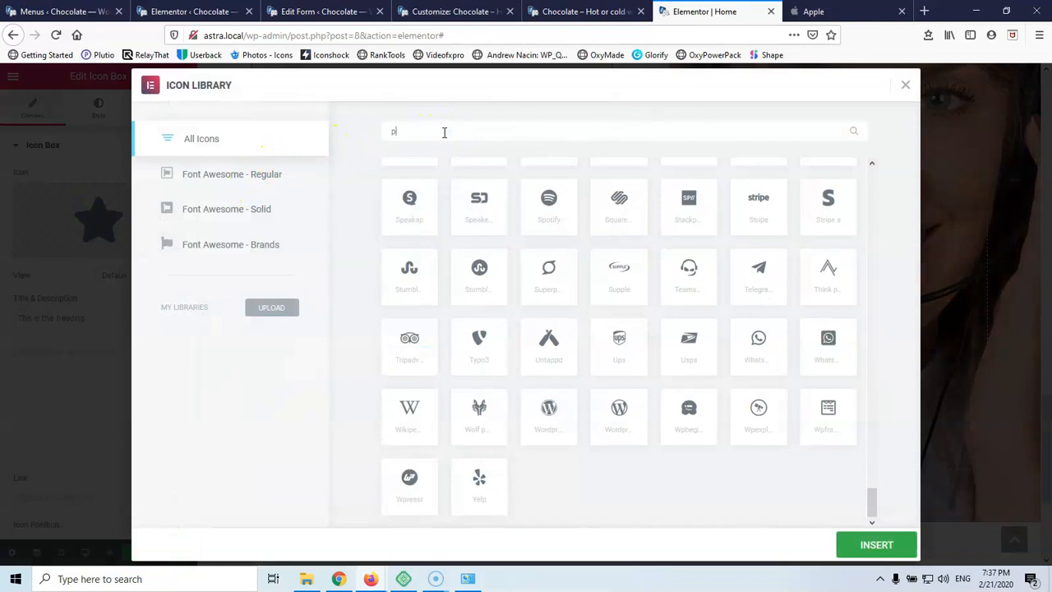
text(ho)
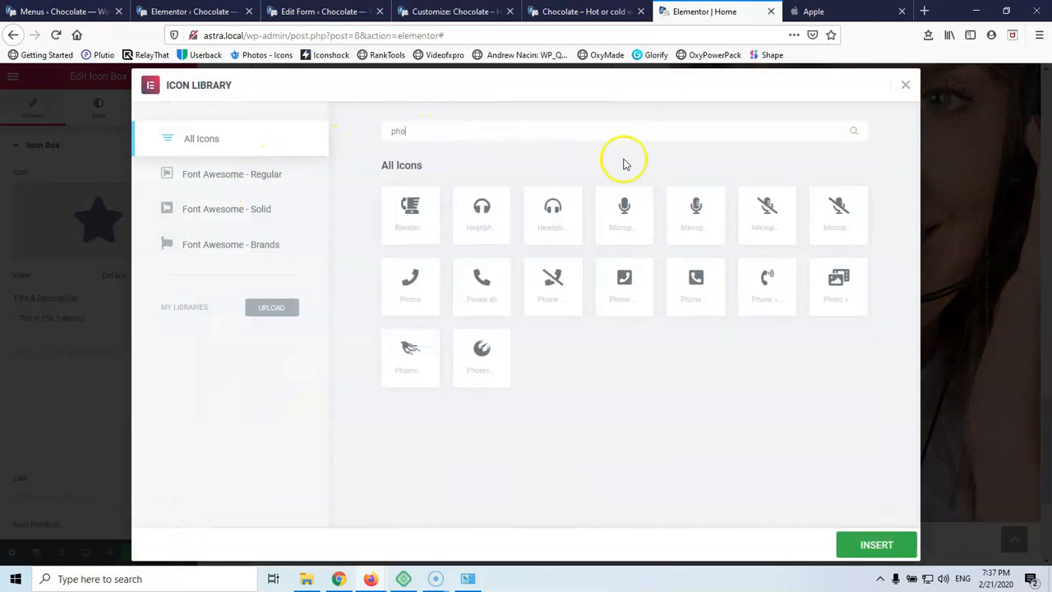
click(484, 290)
click(876, 545)
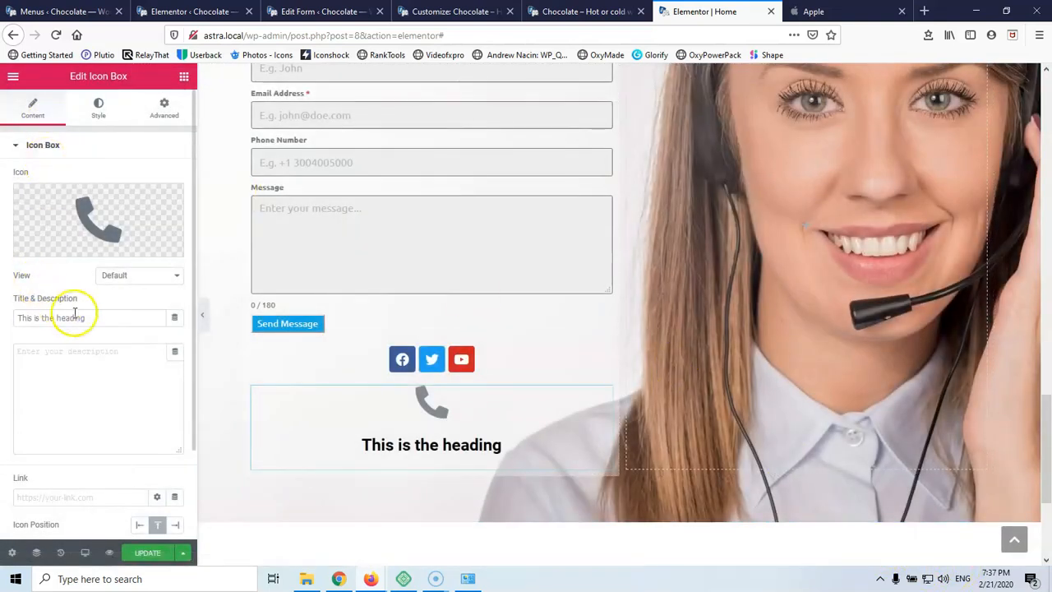
Enter the phone number as the icon box's title
drag(101, 319, 18, 319)
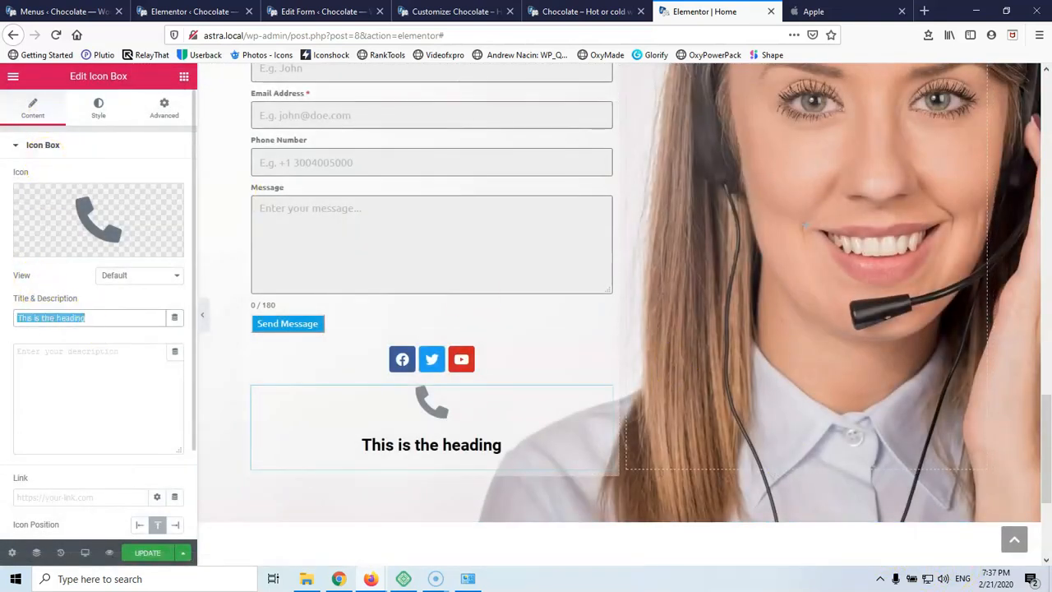
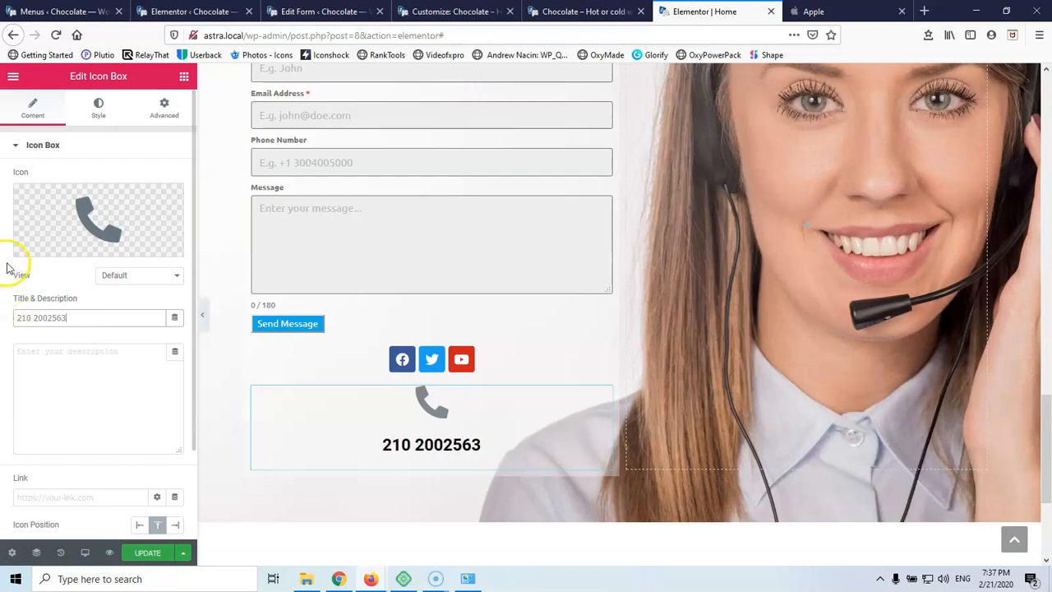
scroll(65, 345, down, 2)
scroll(70, 345, up, 2)
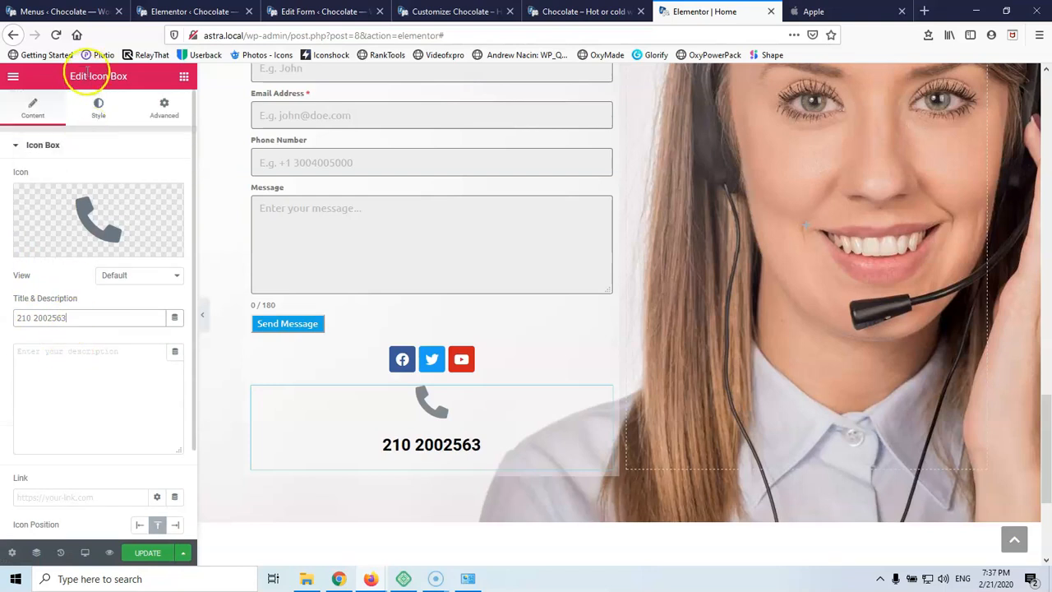
click(99, 109)
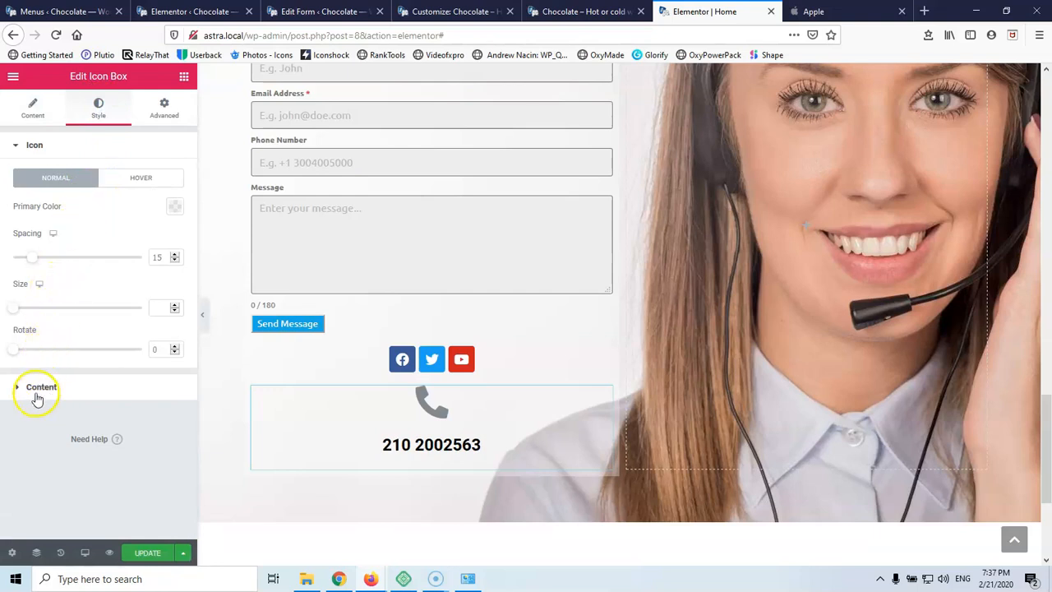
Make the phone icon Stacked, coloured blue #4054B2, at size 20
click(34, 114)
click(134, 276)
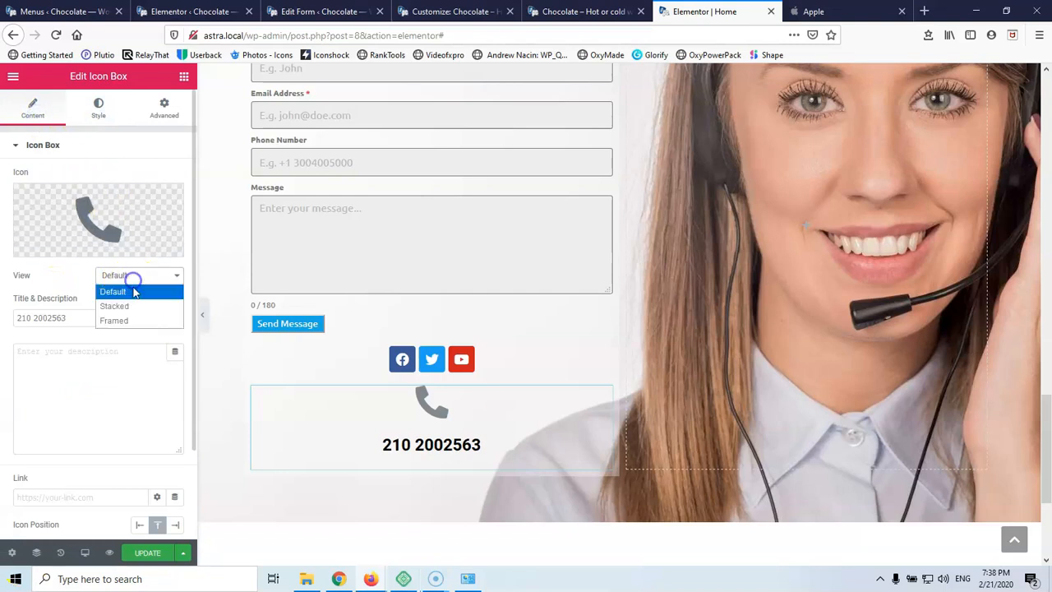
click(132, 307)
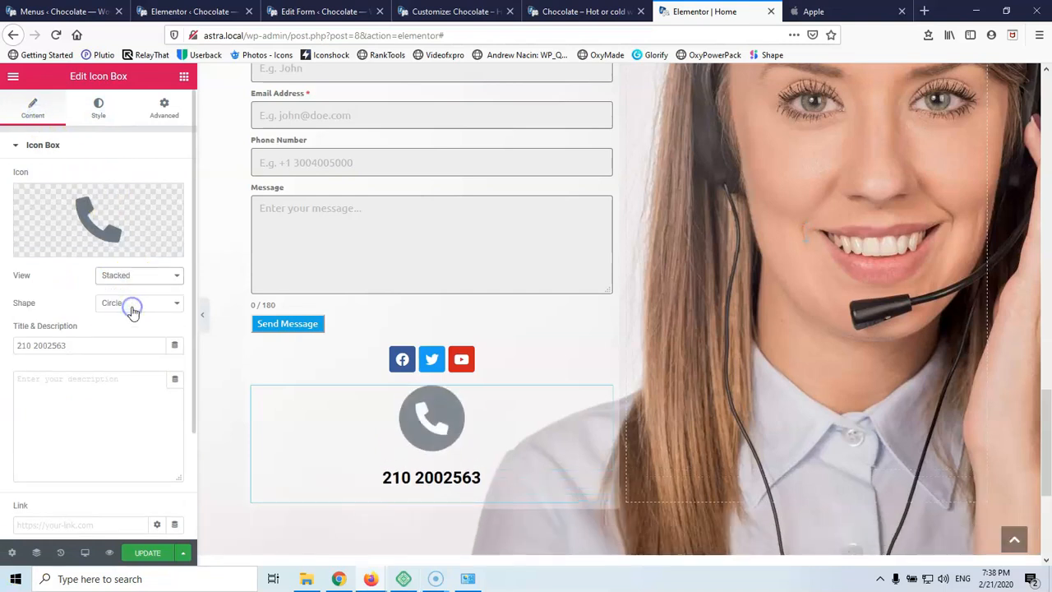
click(97, 108)
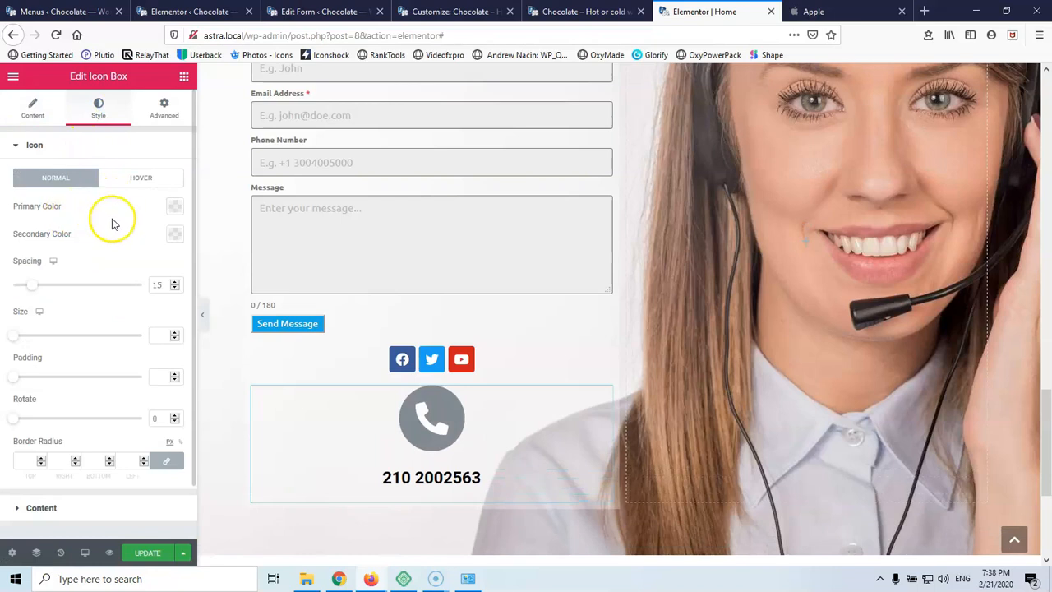
click(175, 206)
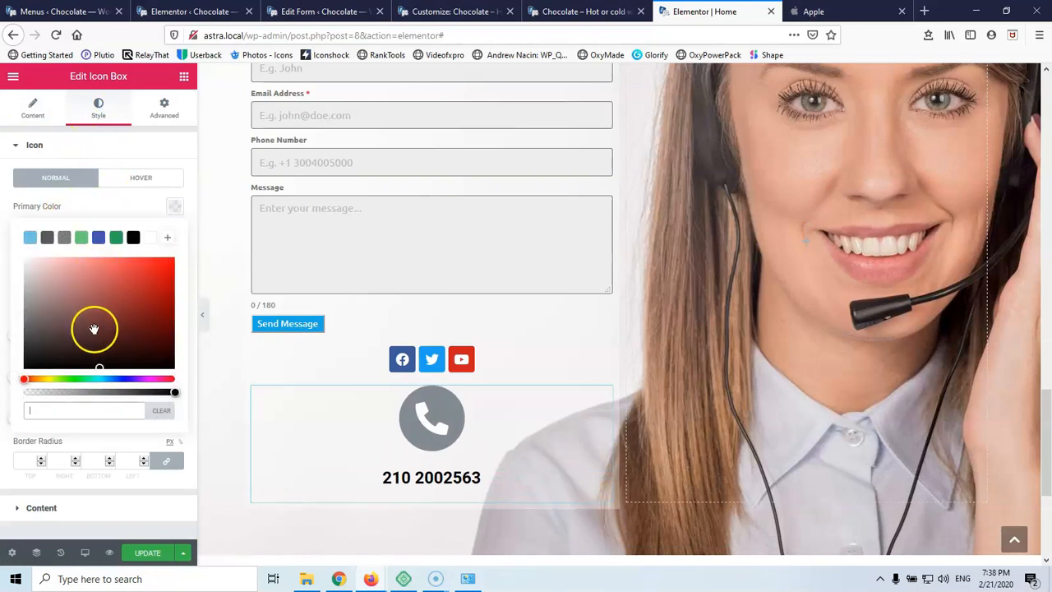
click(90, 335)
drag(68, 345, 82, 353)
click(30, 238)
click(98, 237)
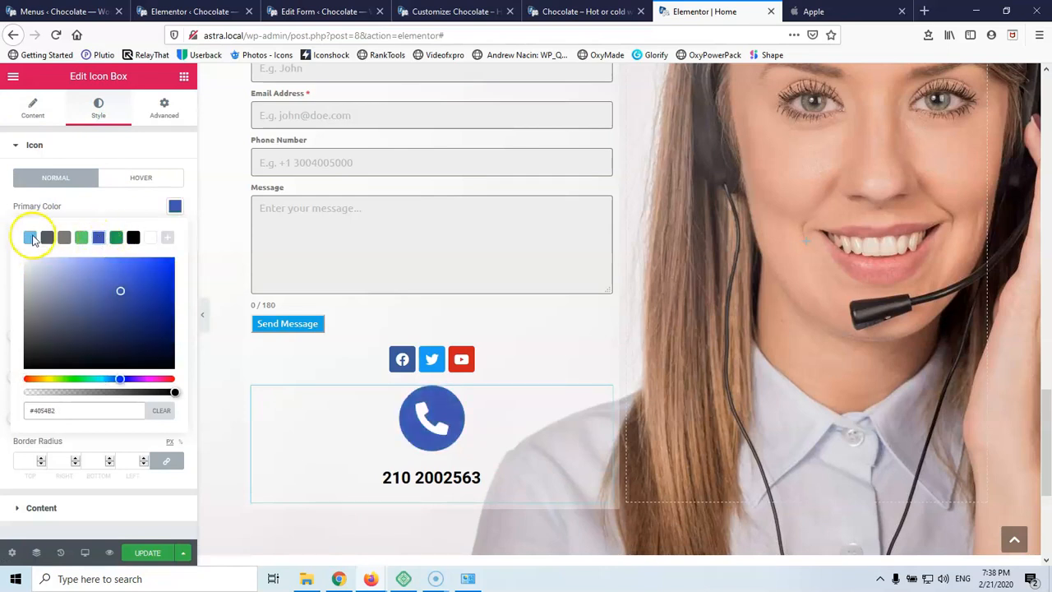
click(175, 207)
click(160, 339)
text(20)
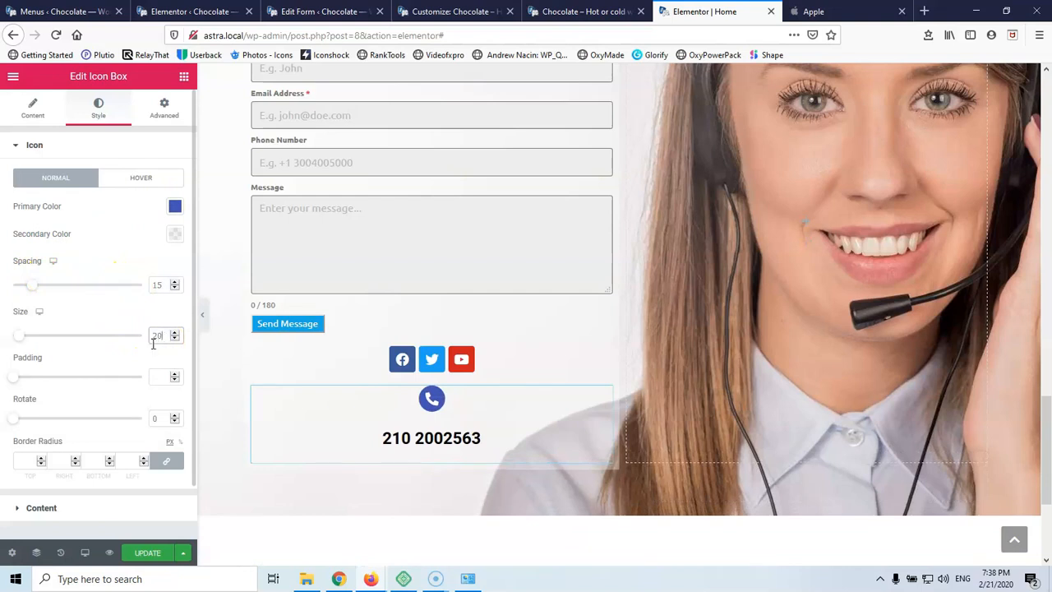
scroll(33, 421, down, 1)
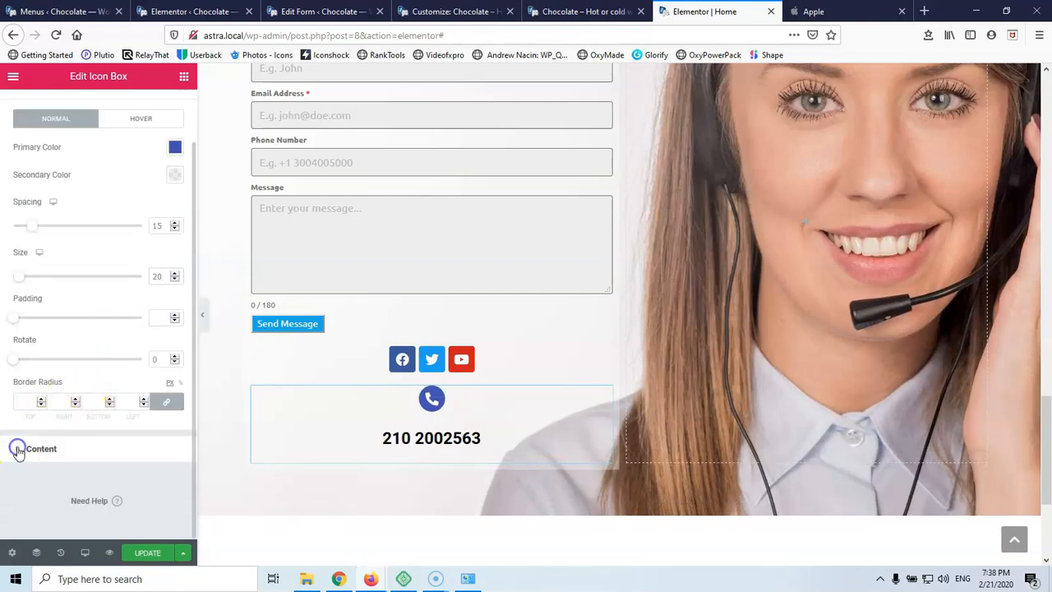
Set title spacing to 12 and reduce the spacing below the phone icon
click(18, 449)
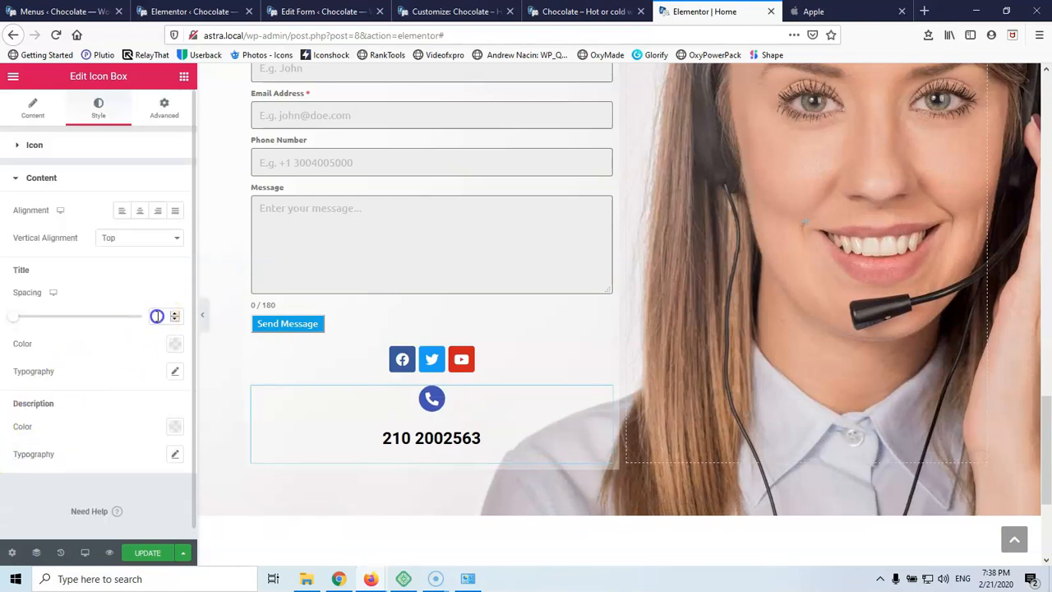
text(10)
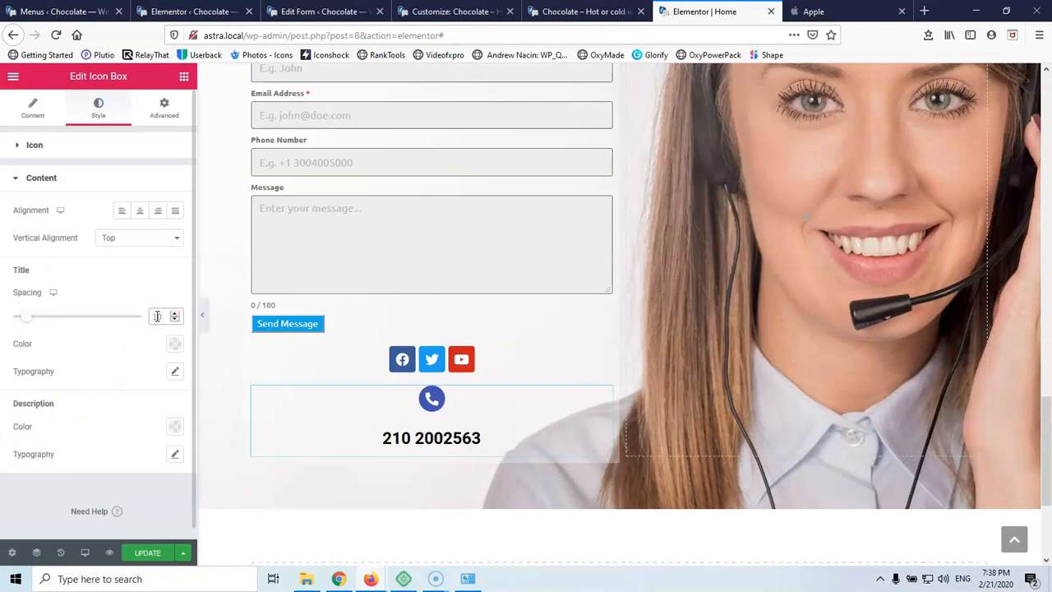
key(BackSpace)
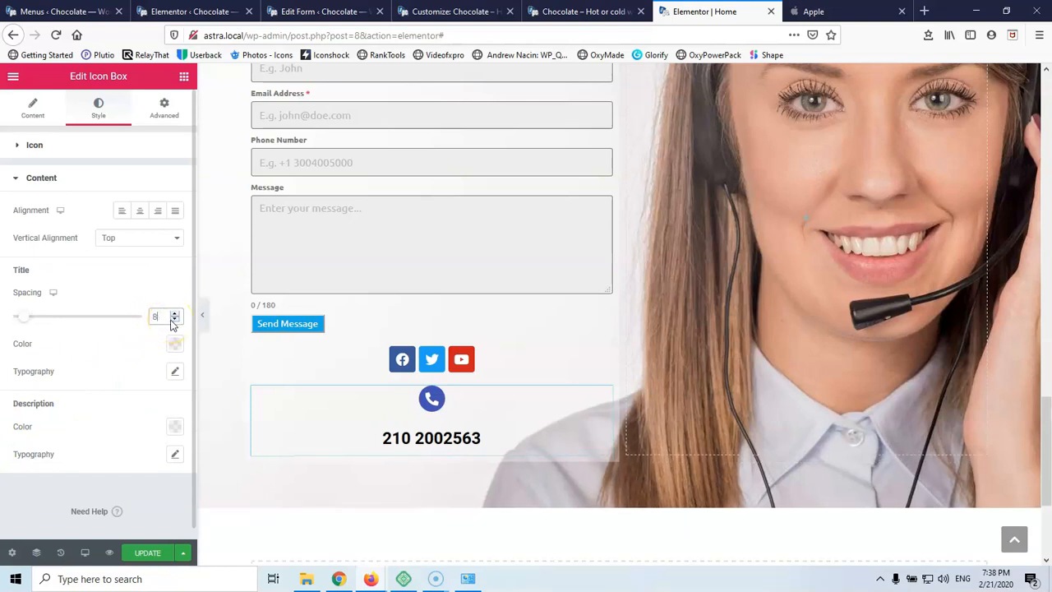
text(2)
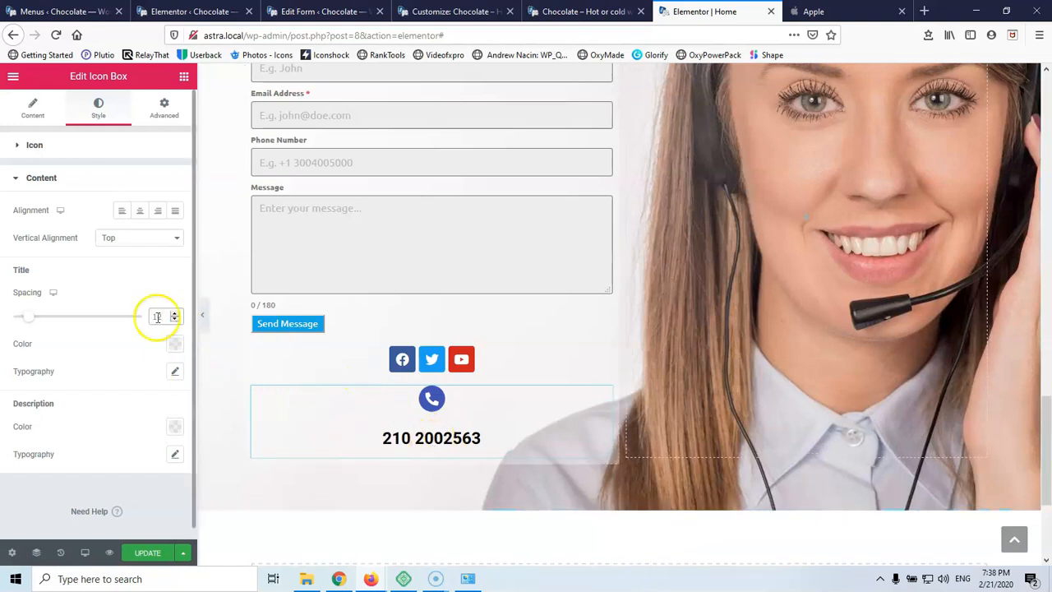
click(8, 150)
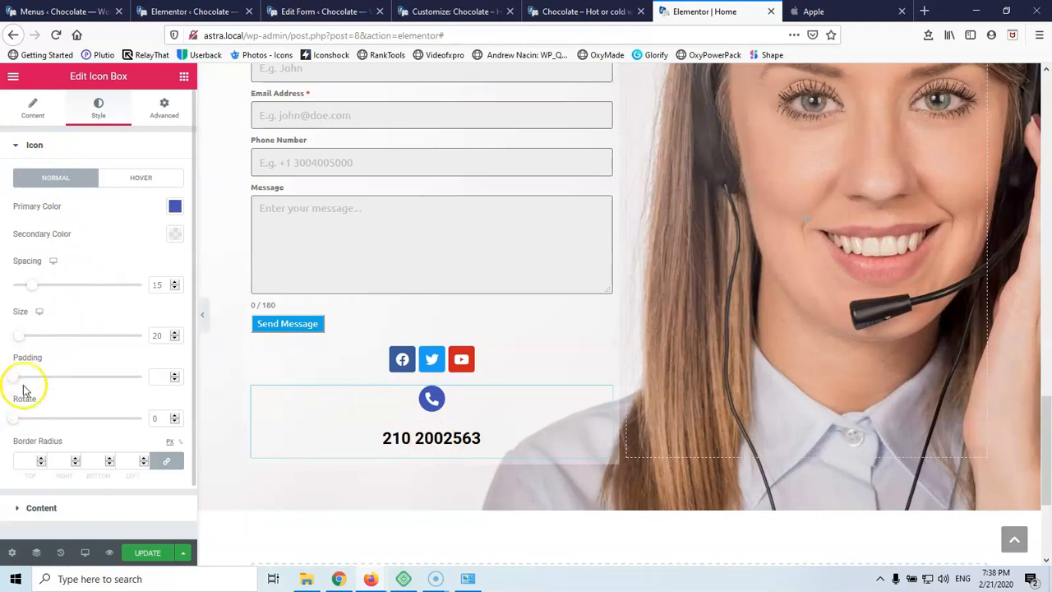
mouse_move(15, 383)
mouse_down()
mouse_move(42, 378)
mouse_move(23, 378)
mouse_up()
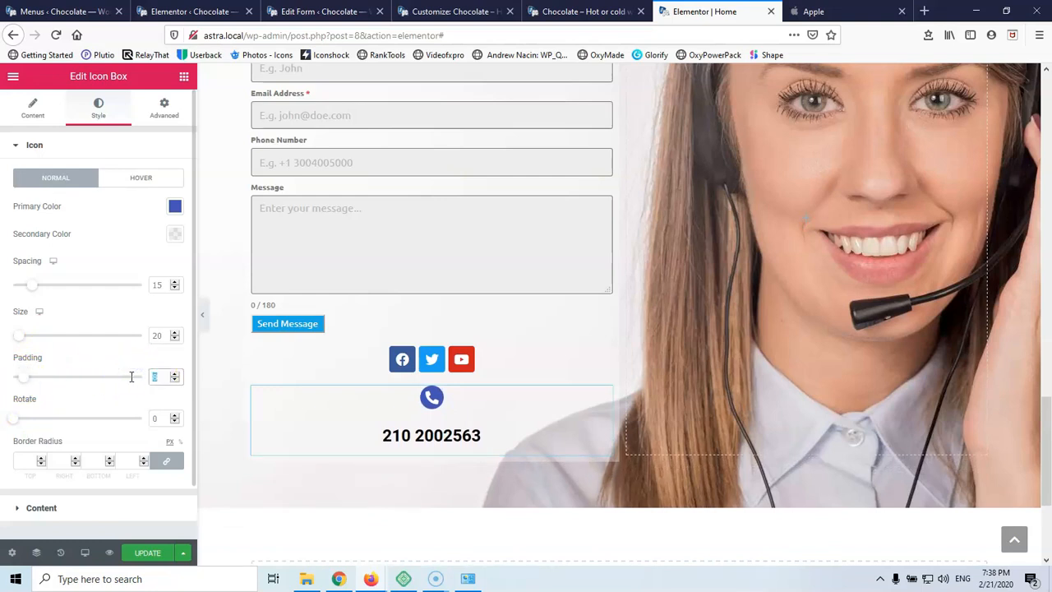
key(BackSpace)
click(167, 284)
key(Down)
key(Down)
key(Down)
key(Down)
key(Down)
key(Down)
key(Down)
key(Down)
key(Down)
key(Down)
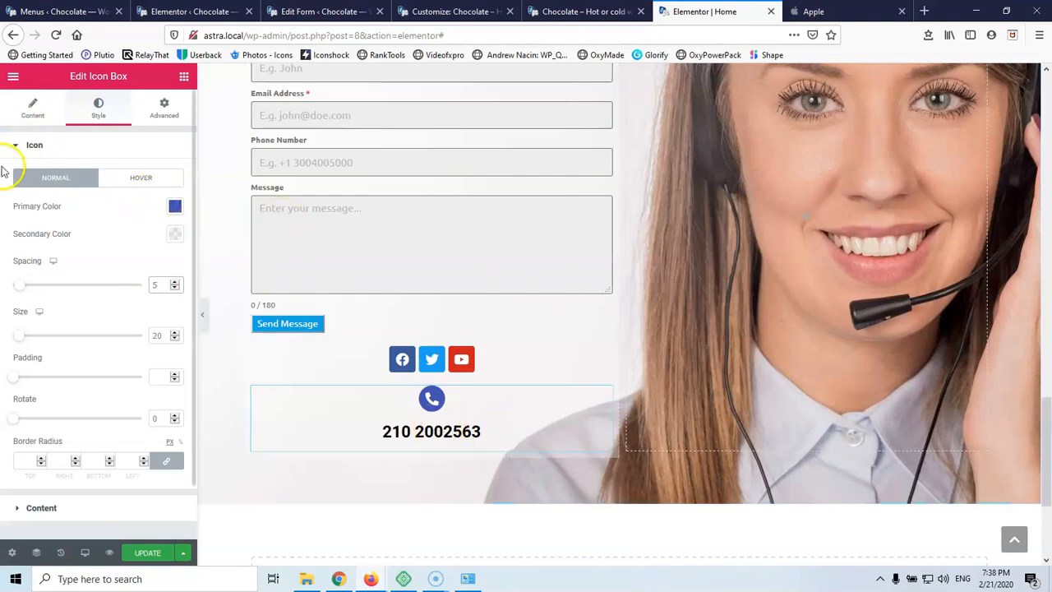
Set the phone number title typography to size 17 with weight 500
click(37, 508)
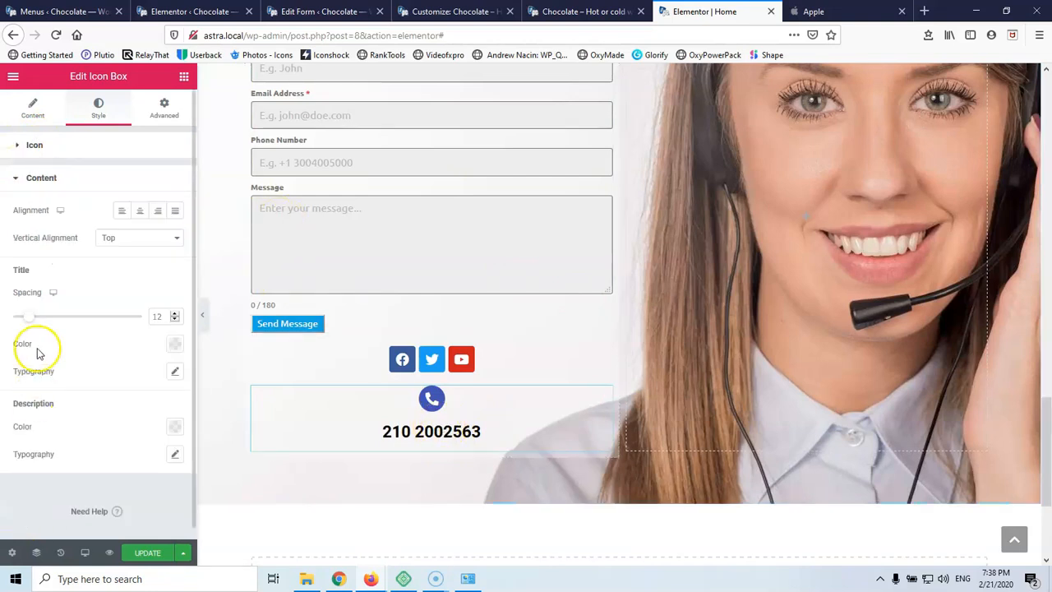
click(173, 374)
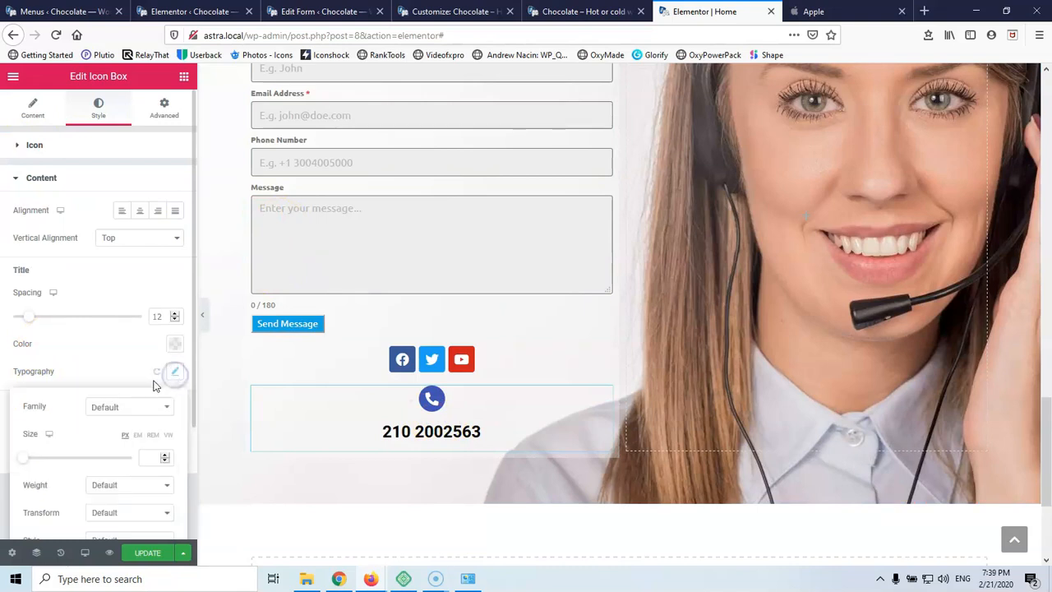
scroll(144, 386, down, 1)
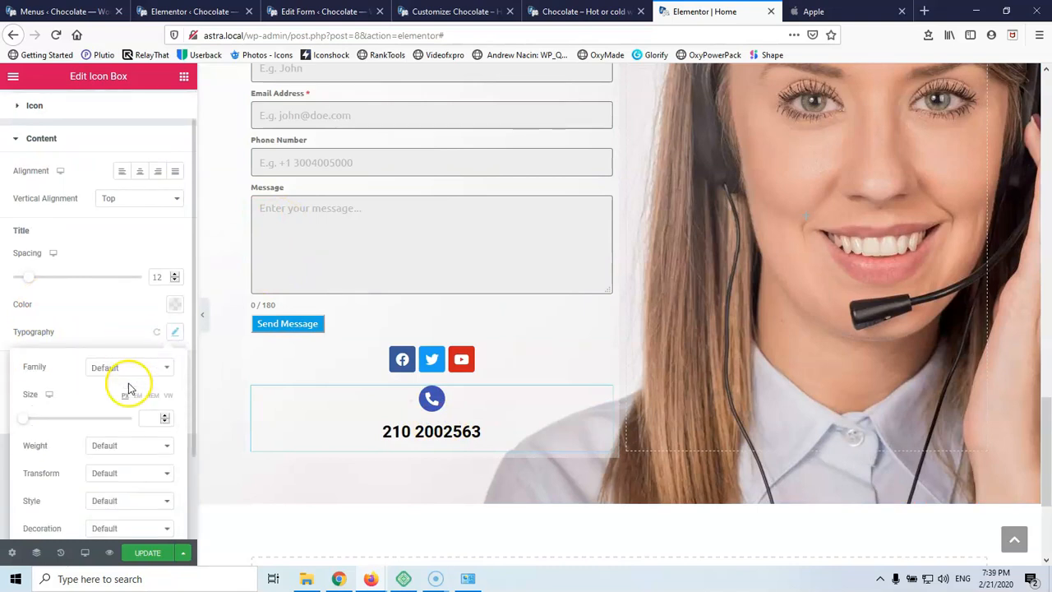
click(154, 420)
text(17)
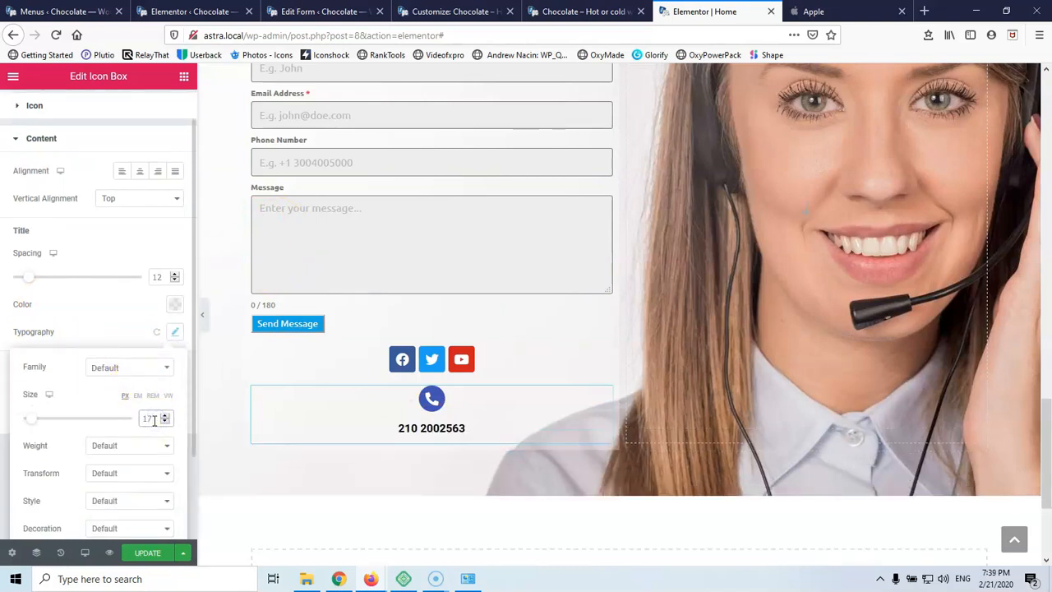
scroll(99, 410, down, 1)
click(121, 409)
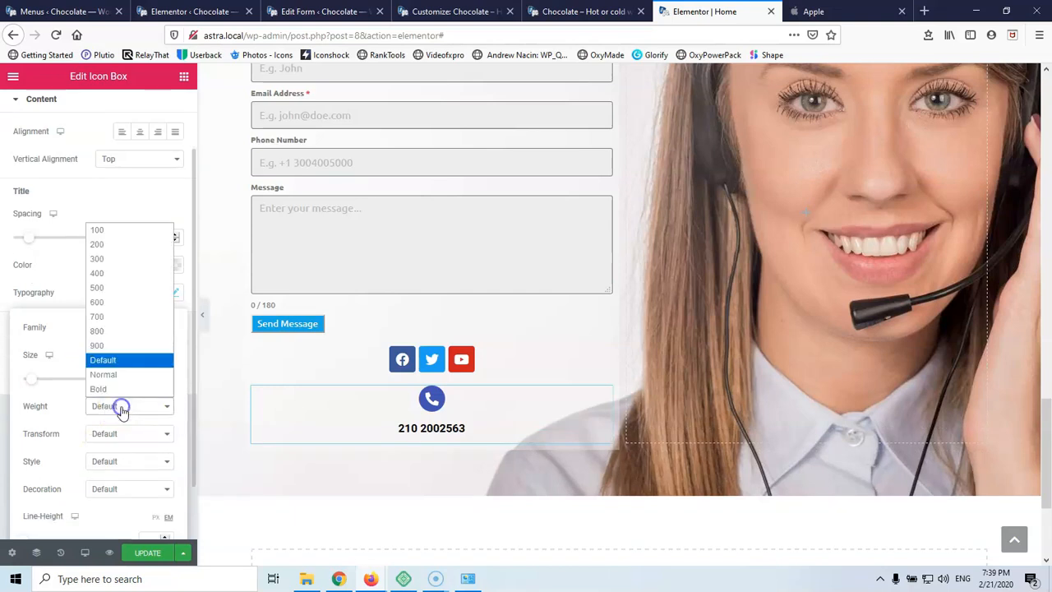
click(132, 288)
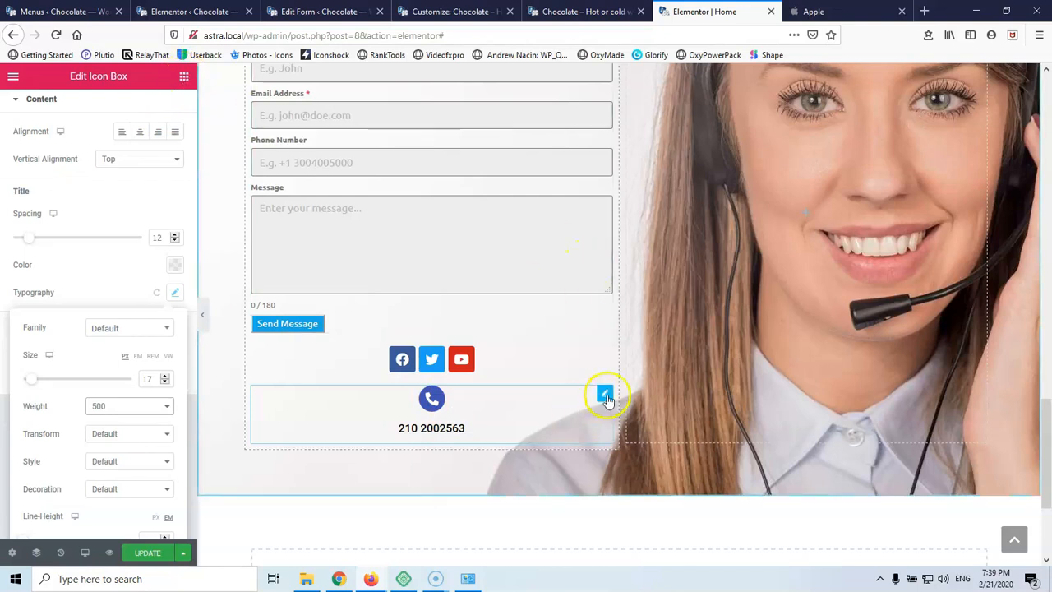
Add an Inner Section and move the phone box into its left column, removing the extra copy
right_click(608, 396)
click(643, 395)
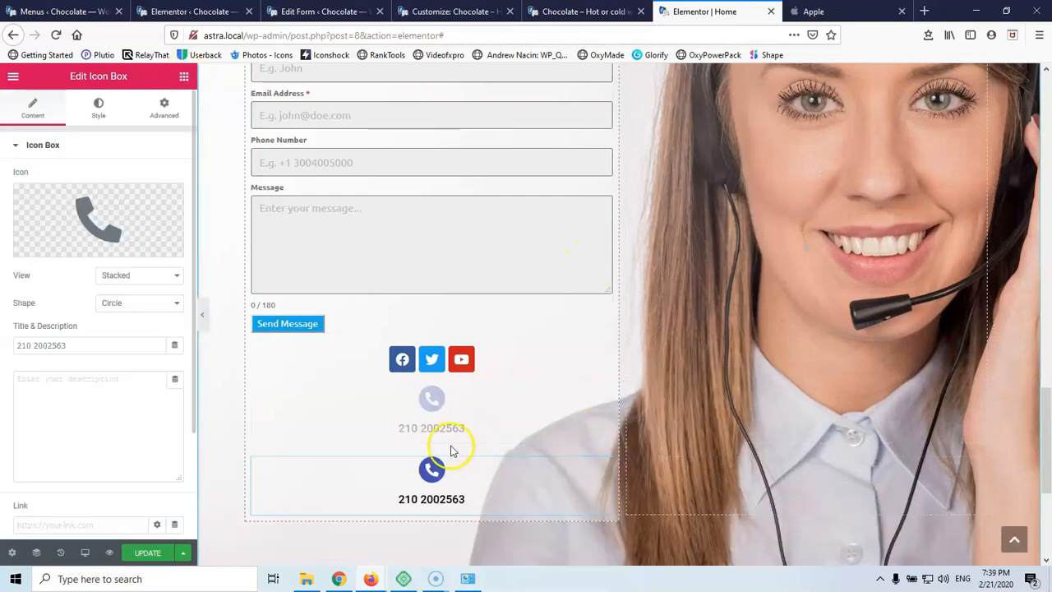
click(184, 75)
drag(51, 202, 346, 413)
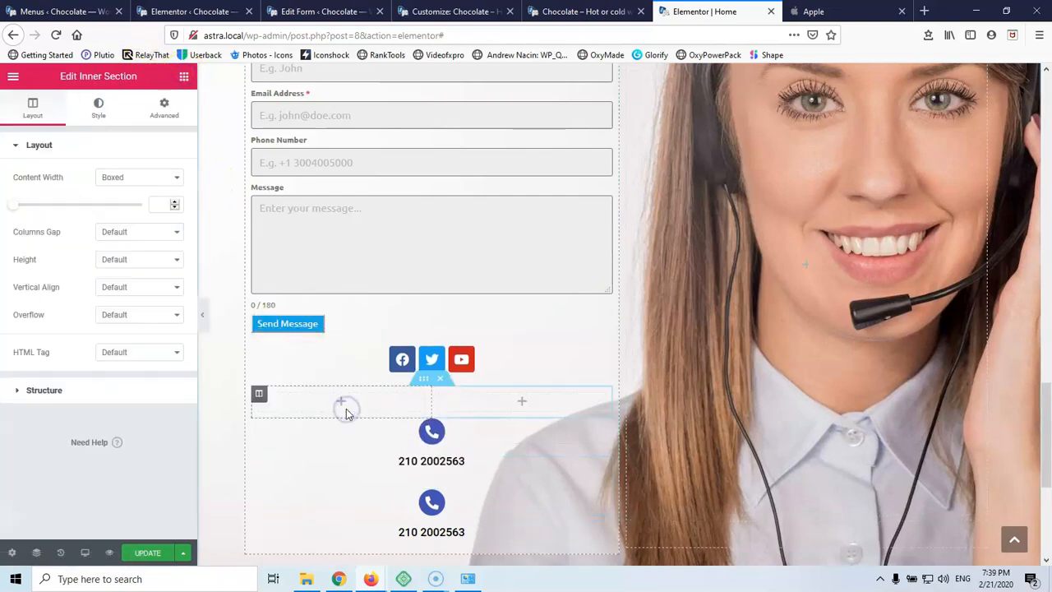
click(449, 443)
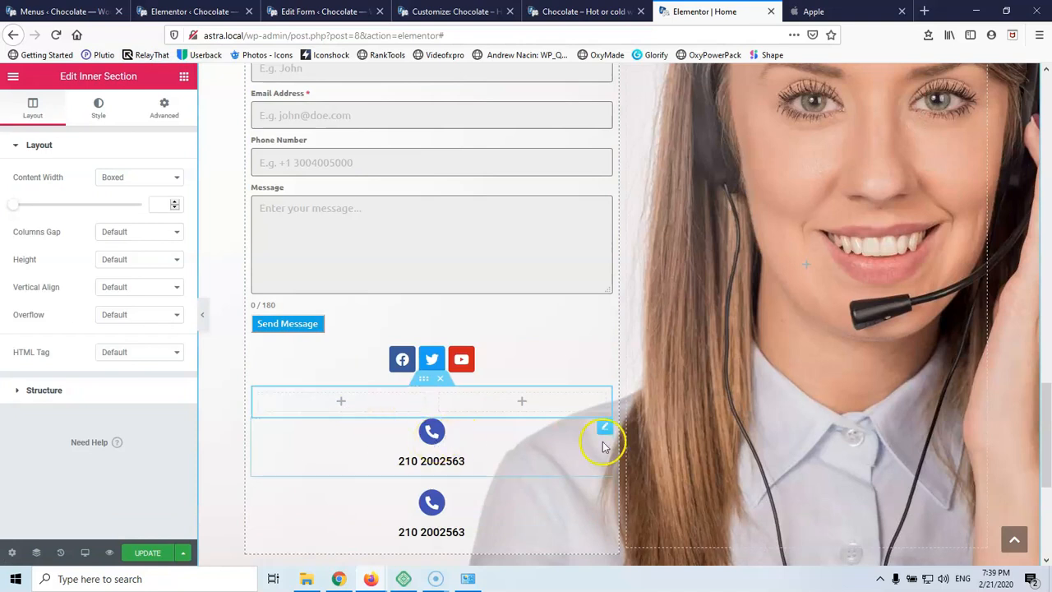
drag(606, 428, 355, 403)
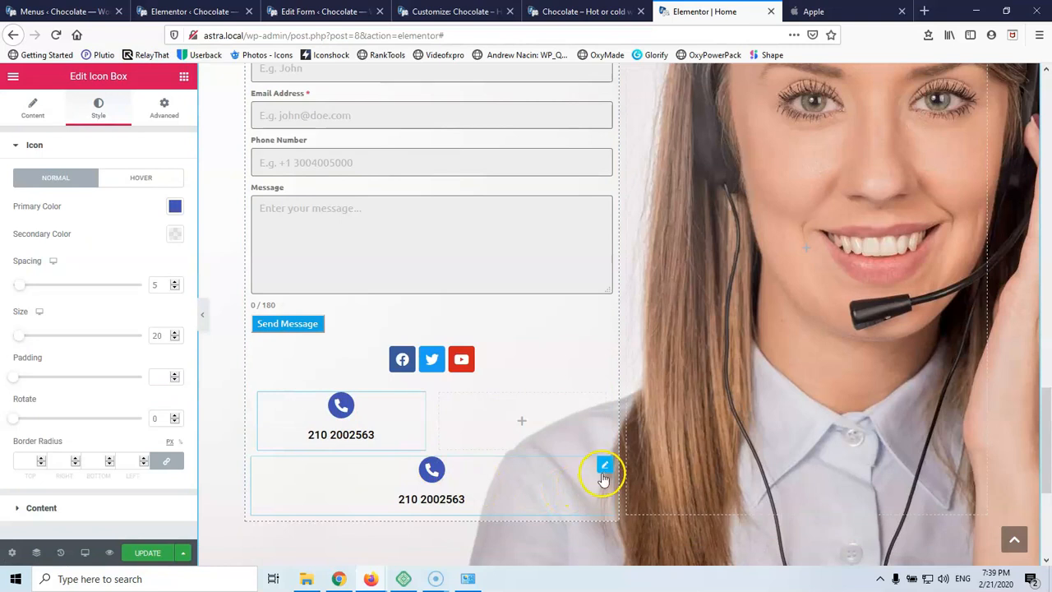
right_click(604, 477)
click(632, 552)
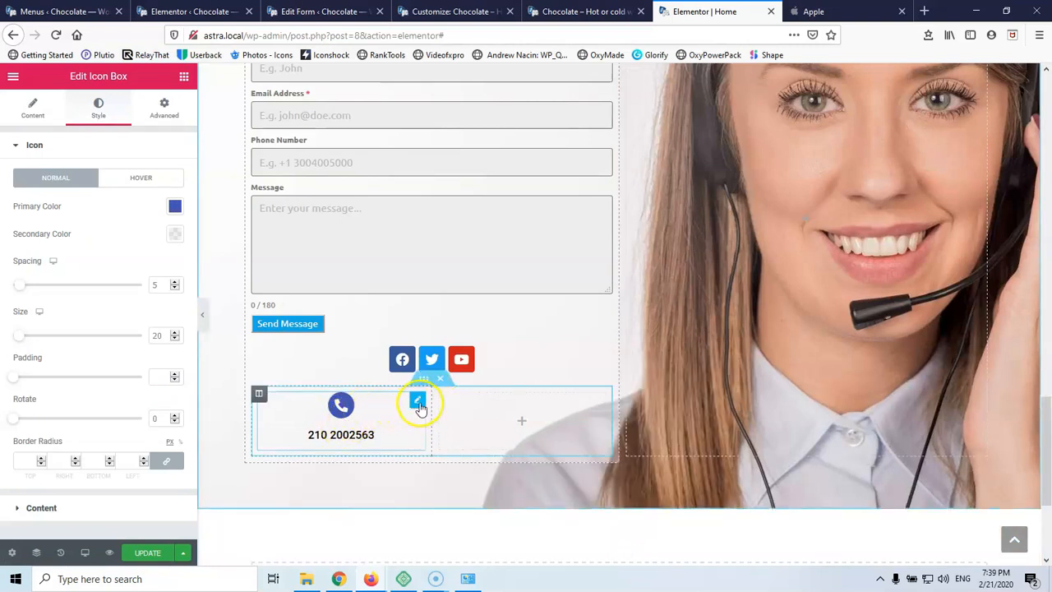
Duplicate the phone column so three identical phone boxes sit side by side
right_click(418, 404)
click(432, 396)
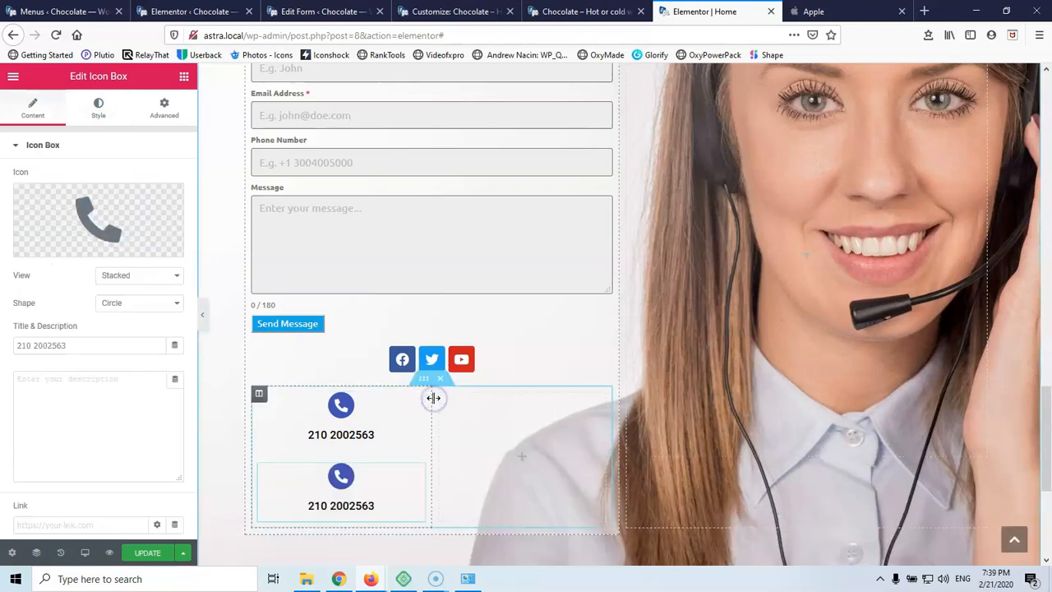
right_click(418, 405)
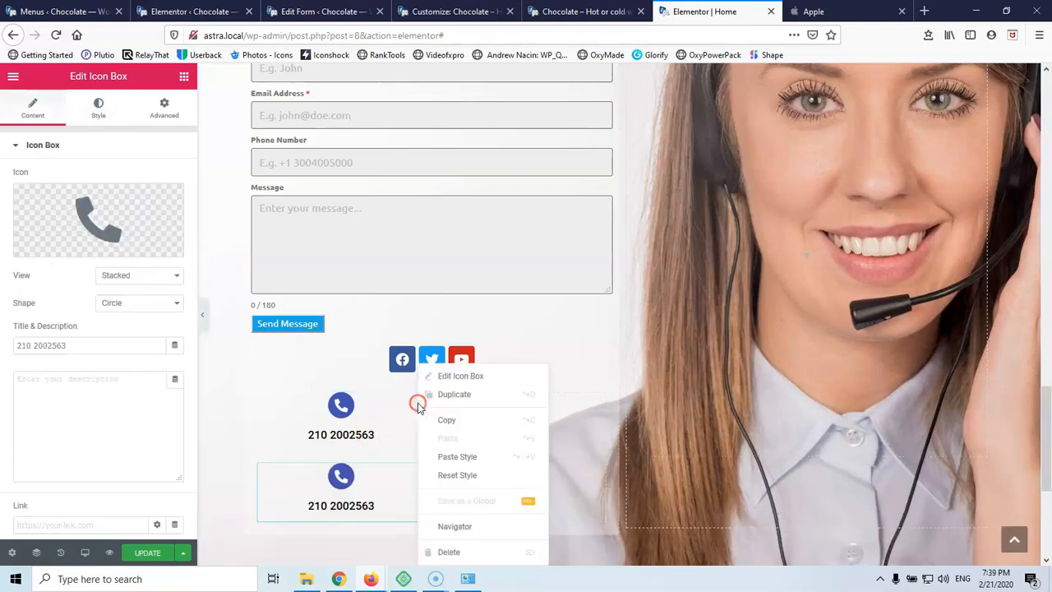
click(434, 551)
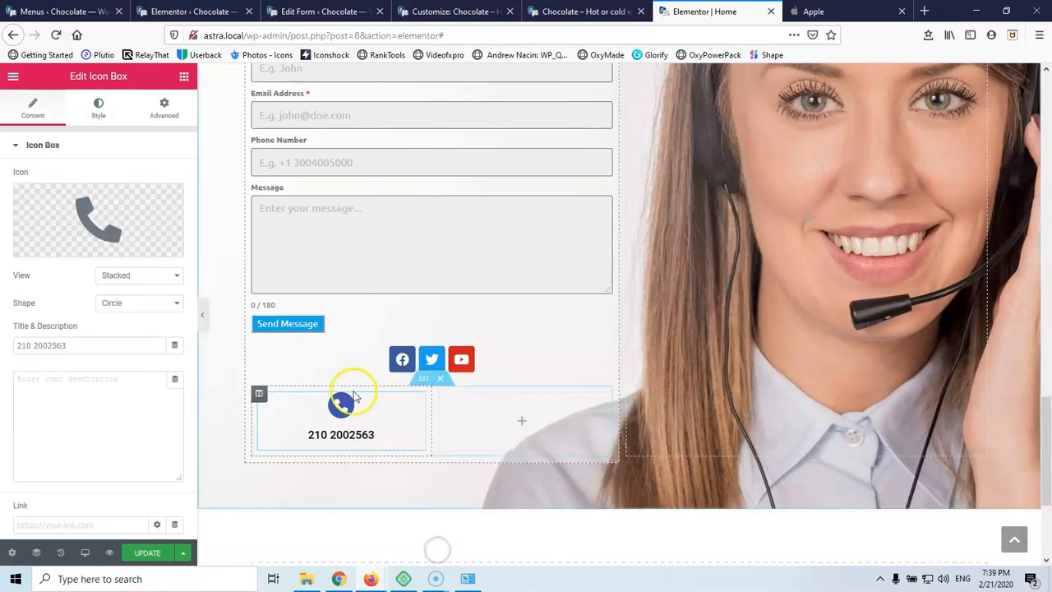
right_click(260, 394)
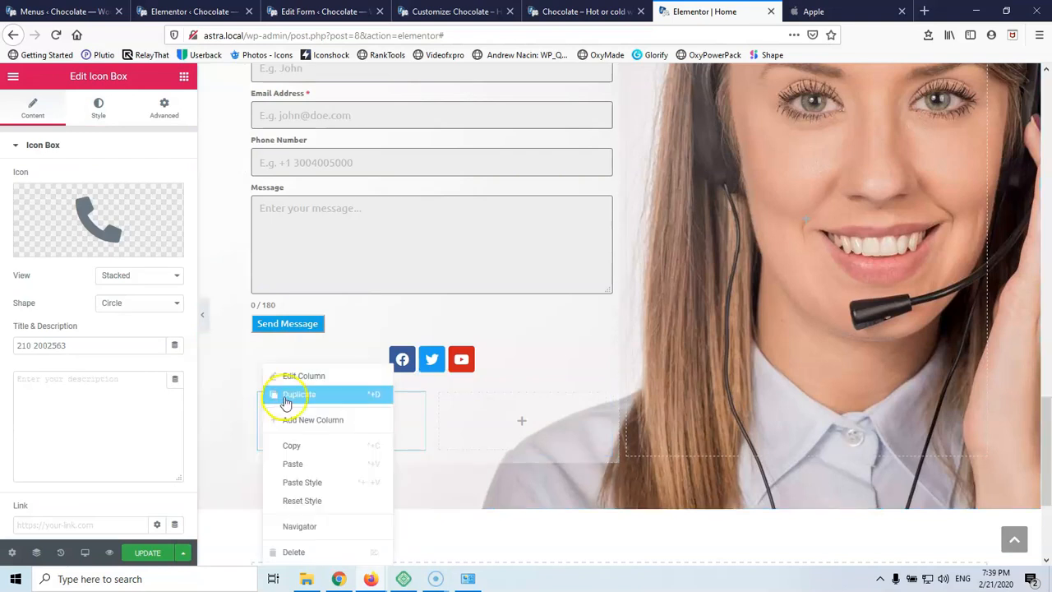
click(285, 399)
right_click(501, 397)
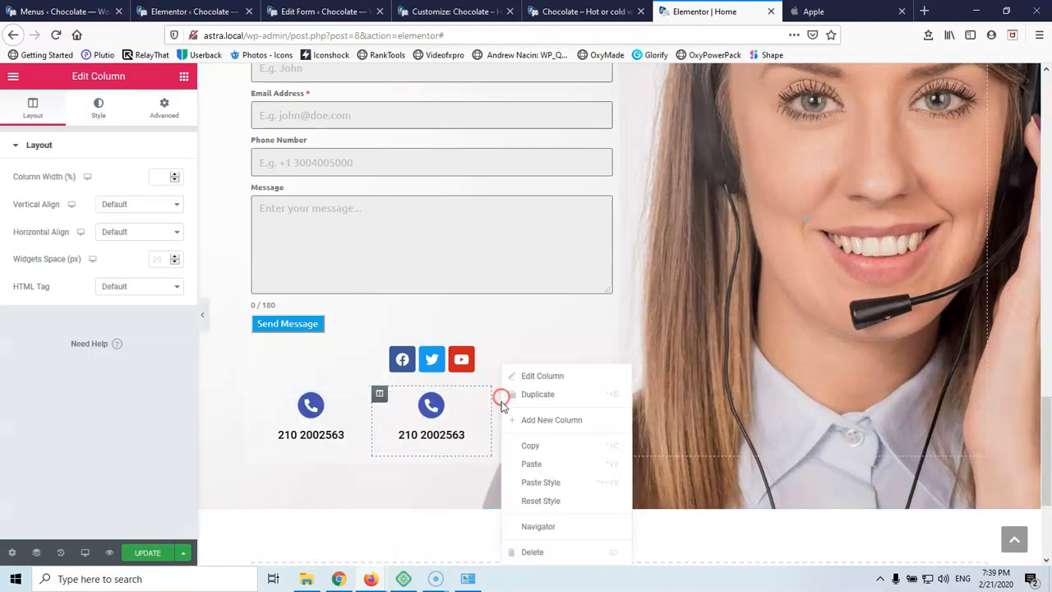
click(532, 551)
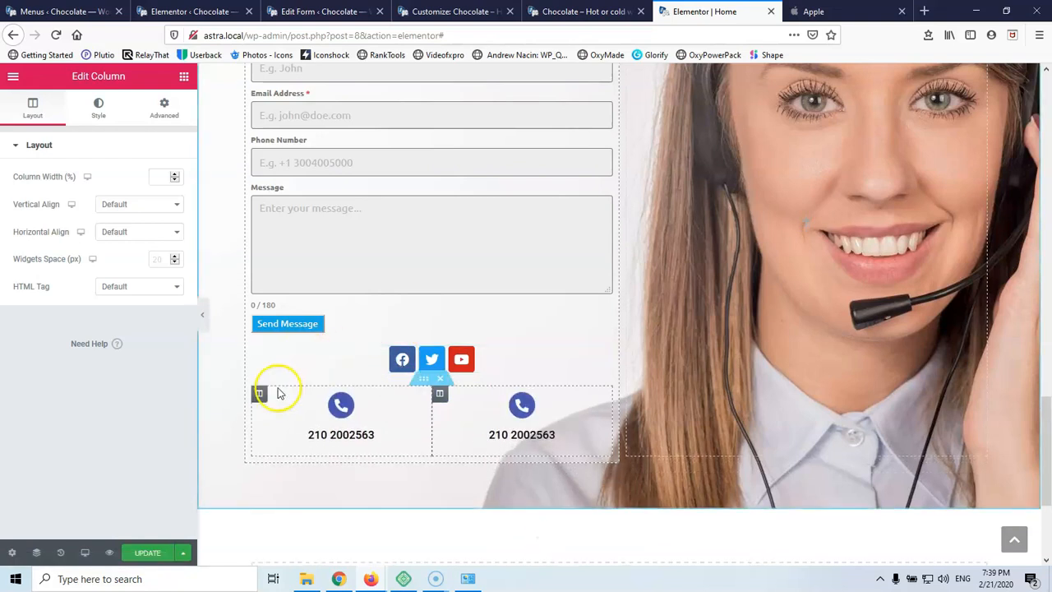
right_click(262, 392)
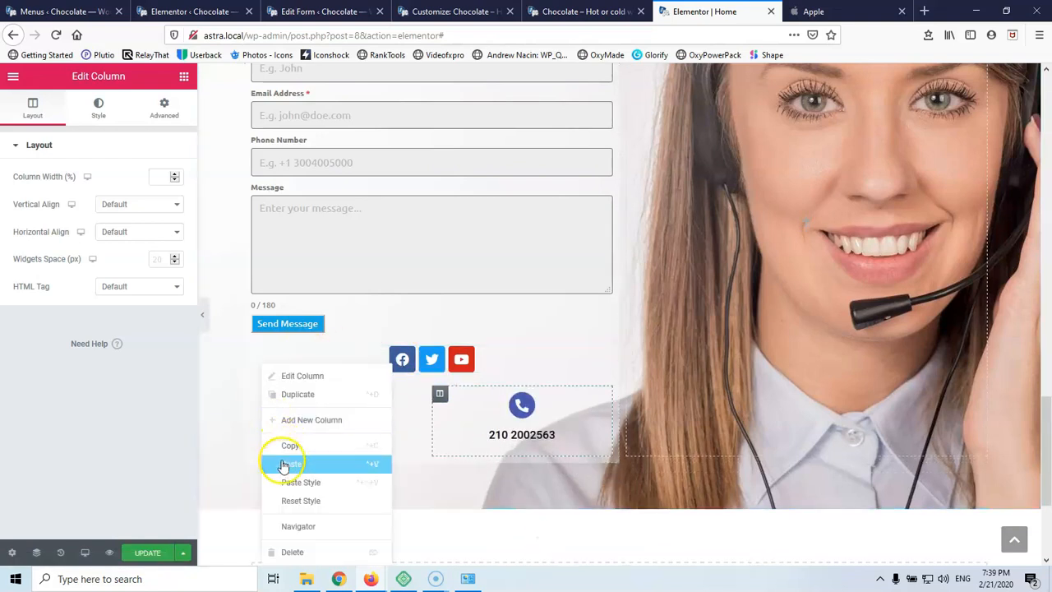
click(311, 400)
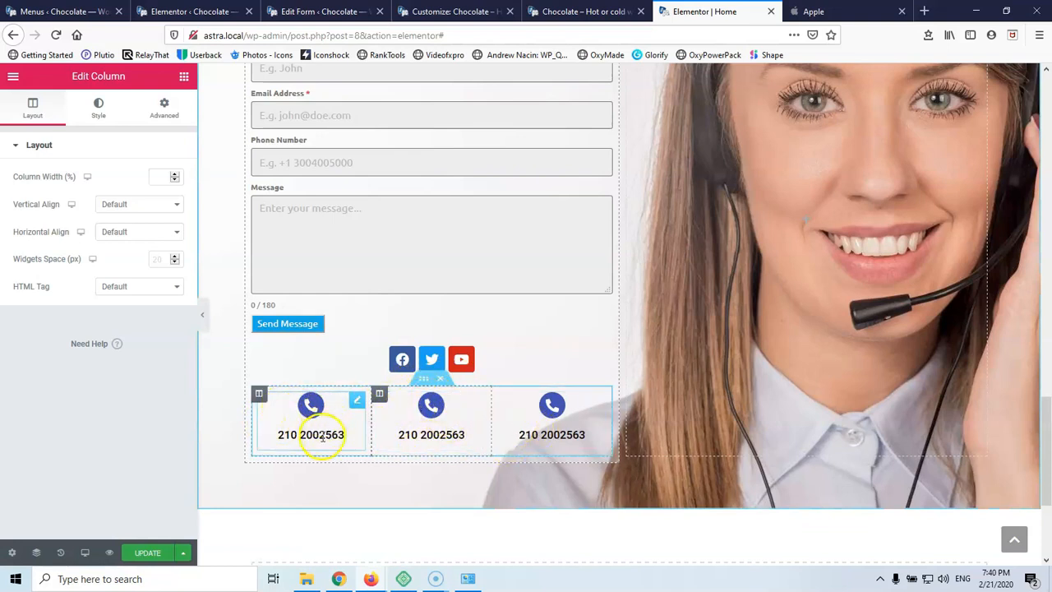
Give the middle box a Home icon and the title 'Address'
click(438, 411)
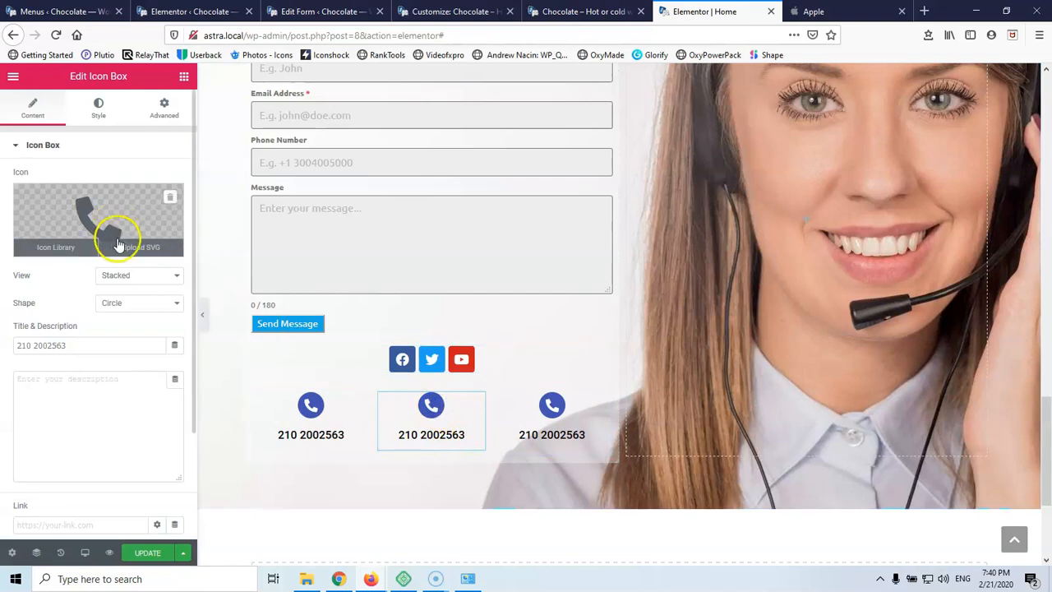
click(119, 215)
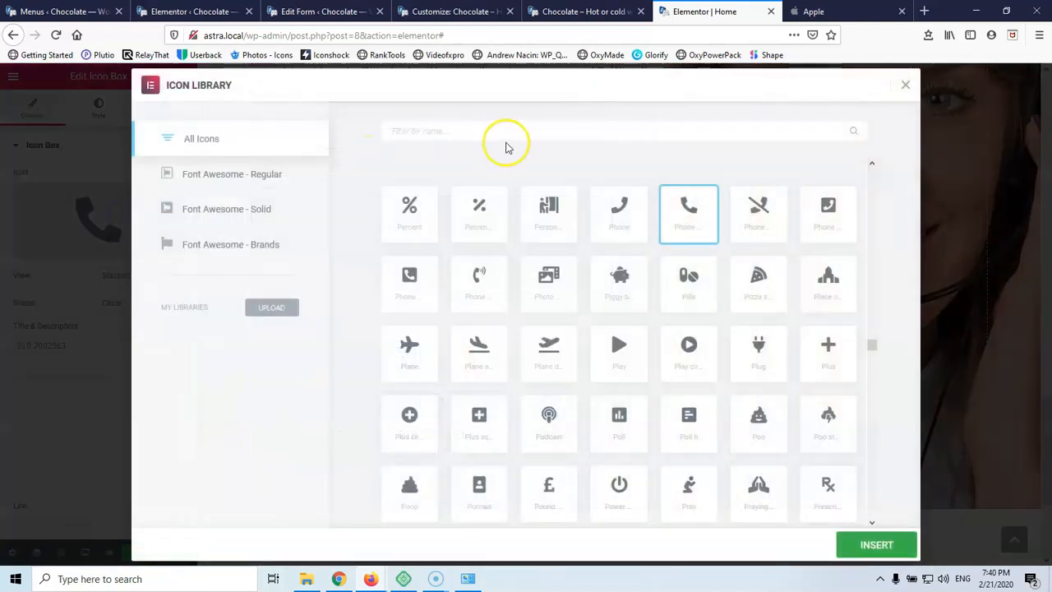
click(510, 132)
text(hom)
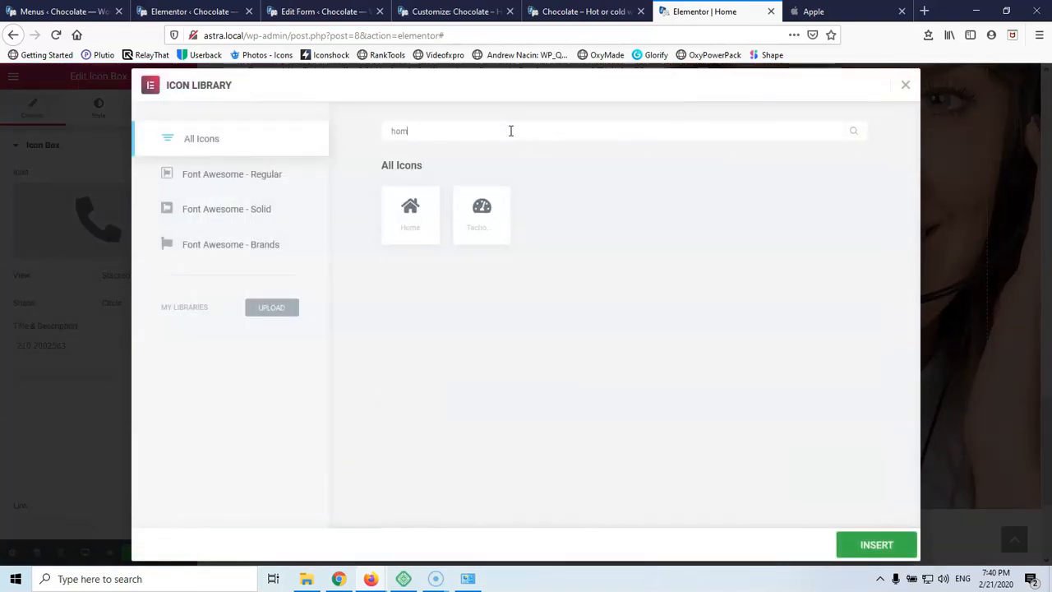
click(411, 207)
click(892, 546)
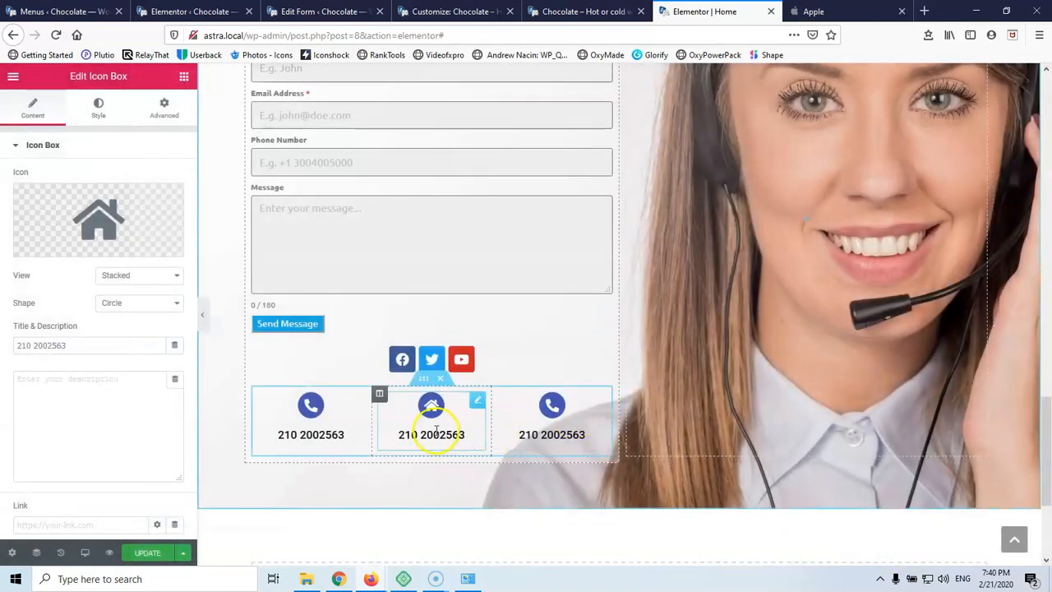
triple_click(84, 347)
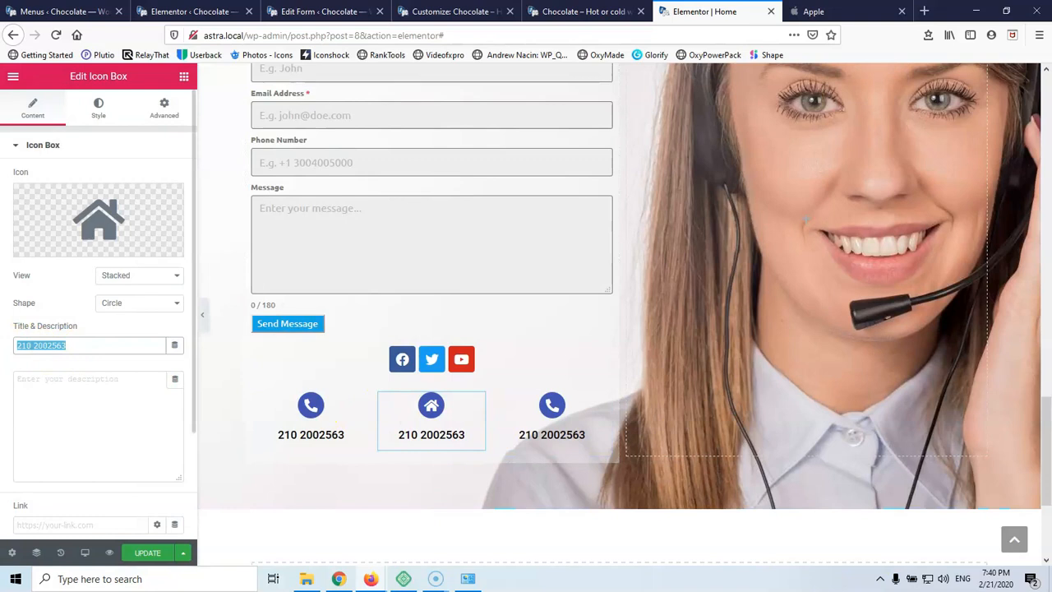
text(Add)
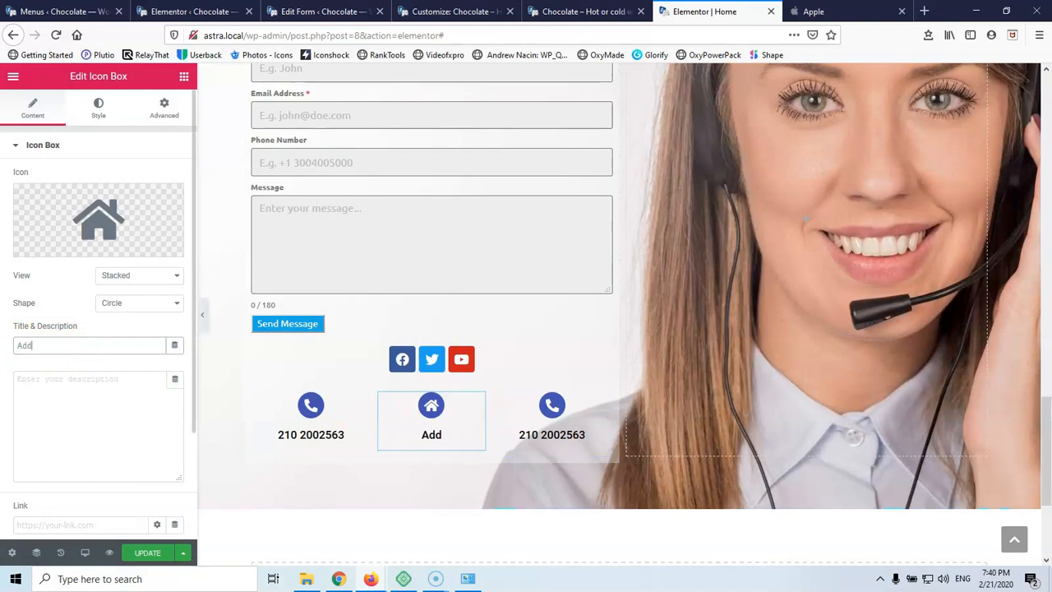
text(ress)
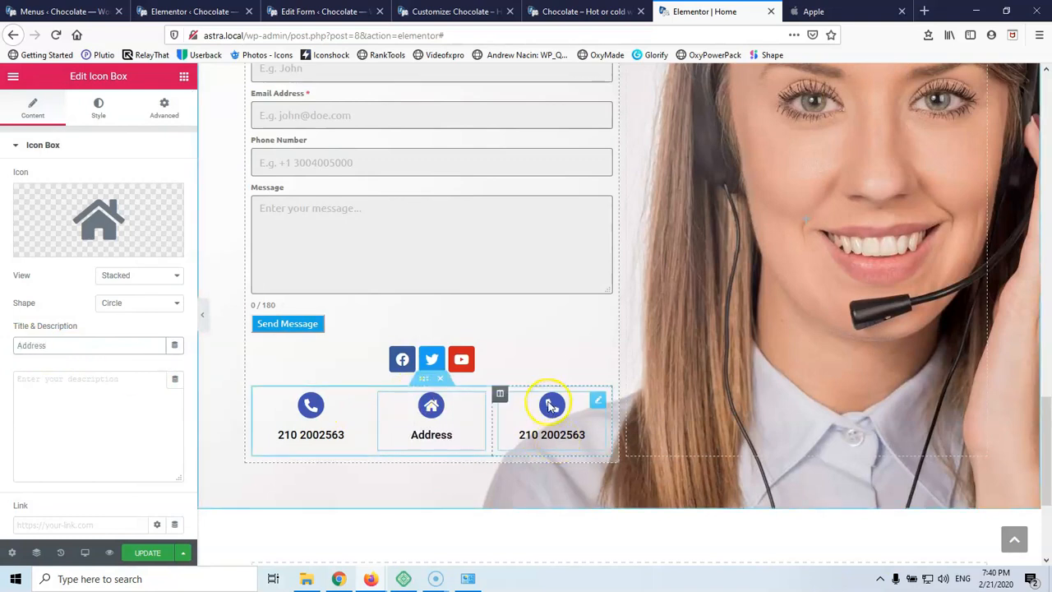
Give the third box an envelope icon with an email address title, then update the page
click(549, 405)
click(58, 244)
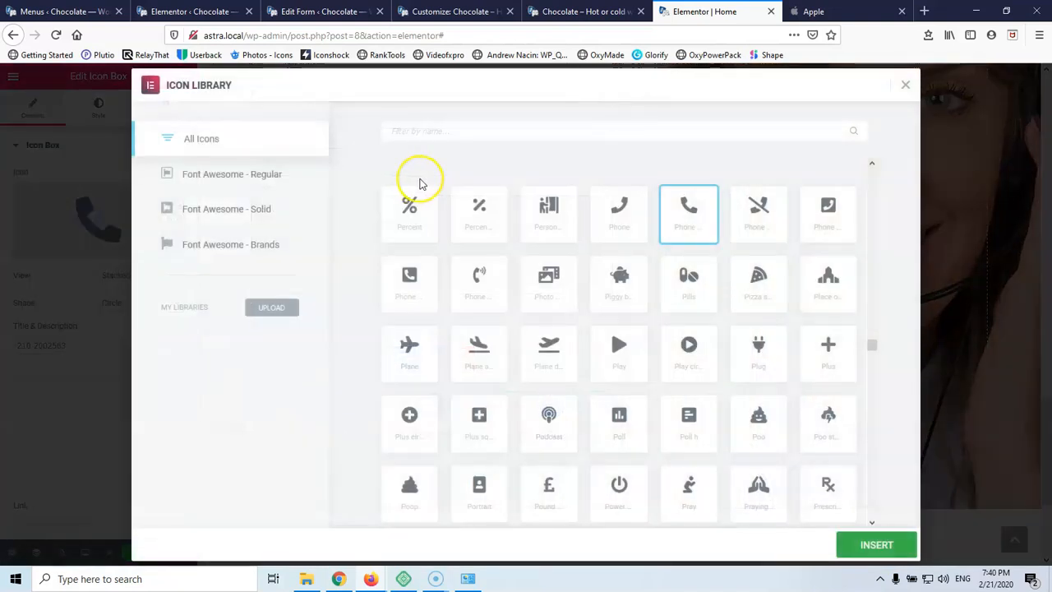
text(env)
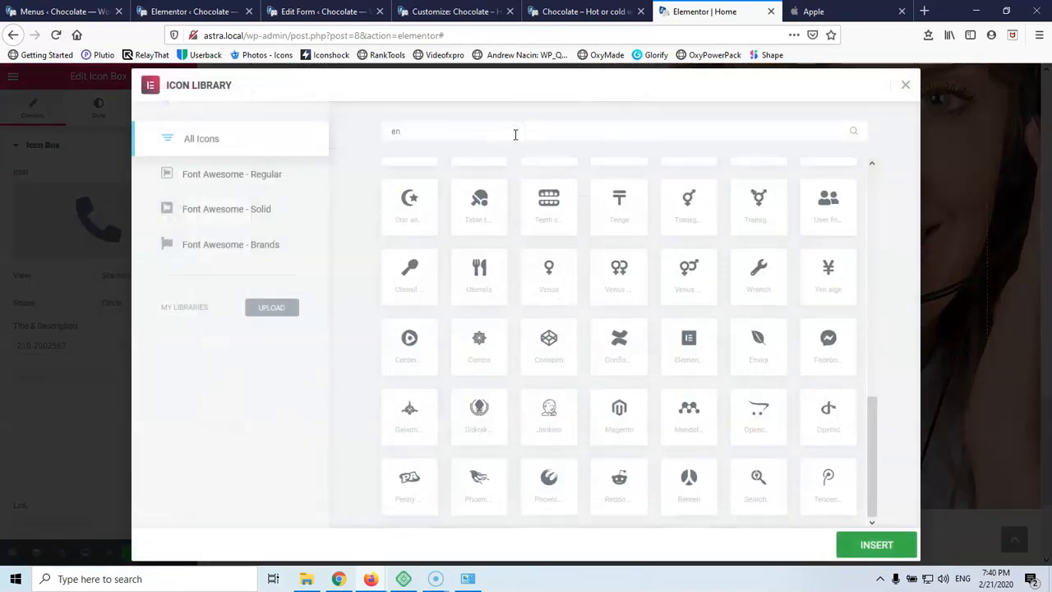
click(411, 227)
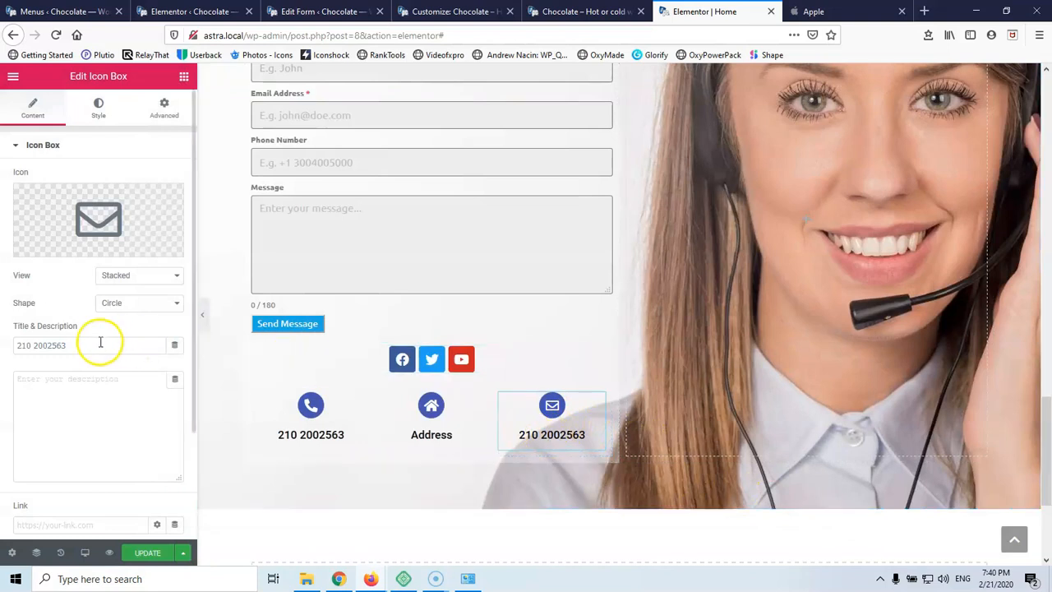
triple_click(66, 345)
text(ms)
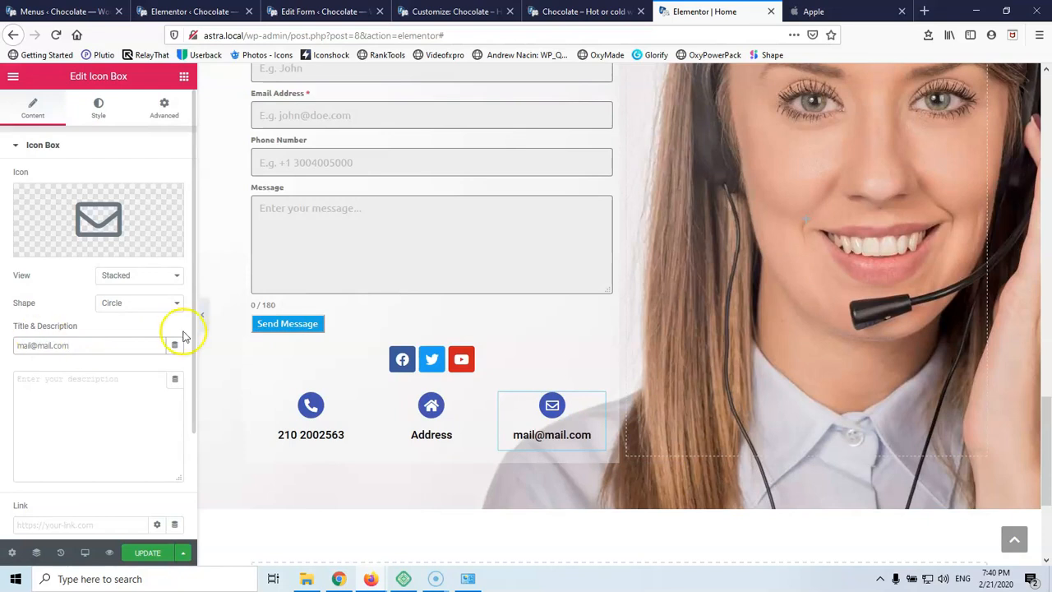
scroll(418, 385, up, 3)
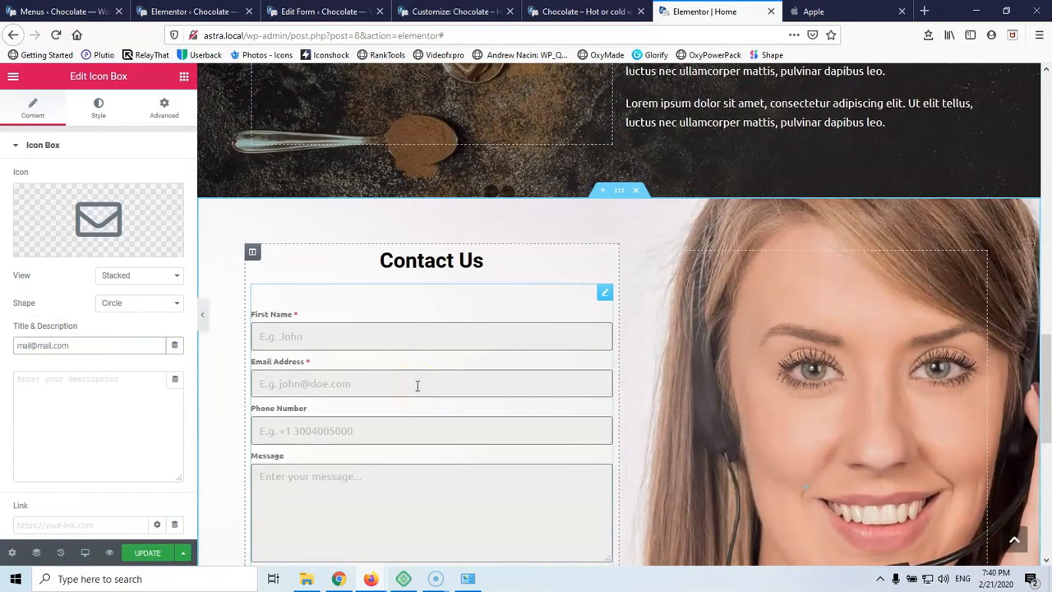
scroll(418, 385, down, 3)
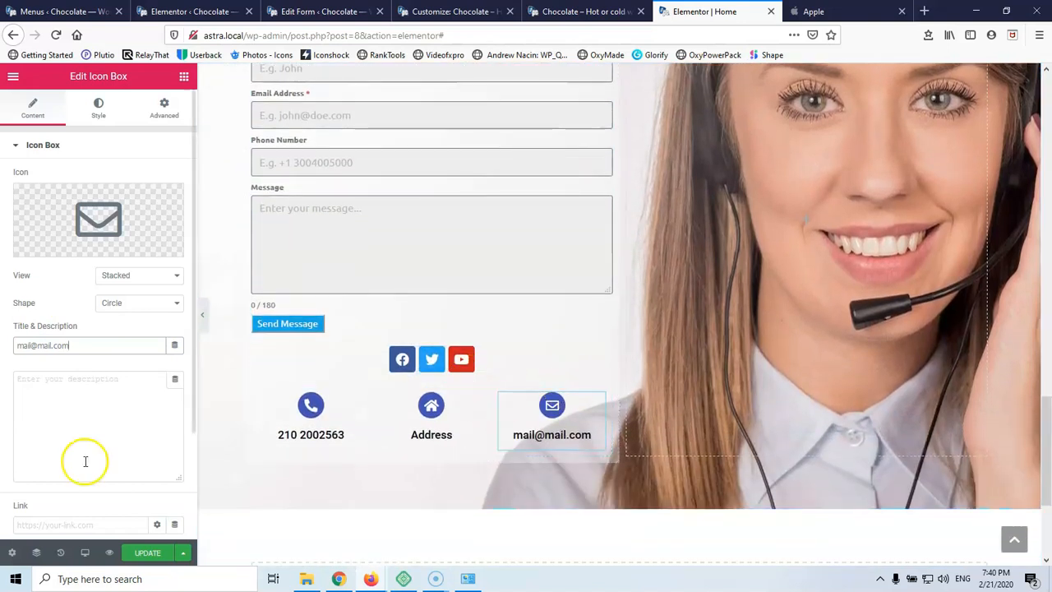
click(141, 552)
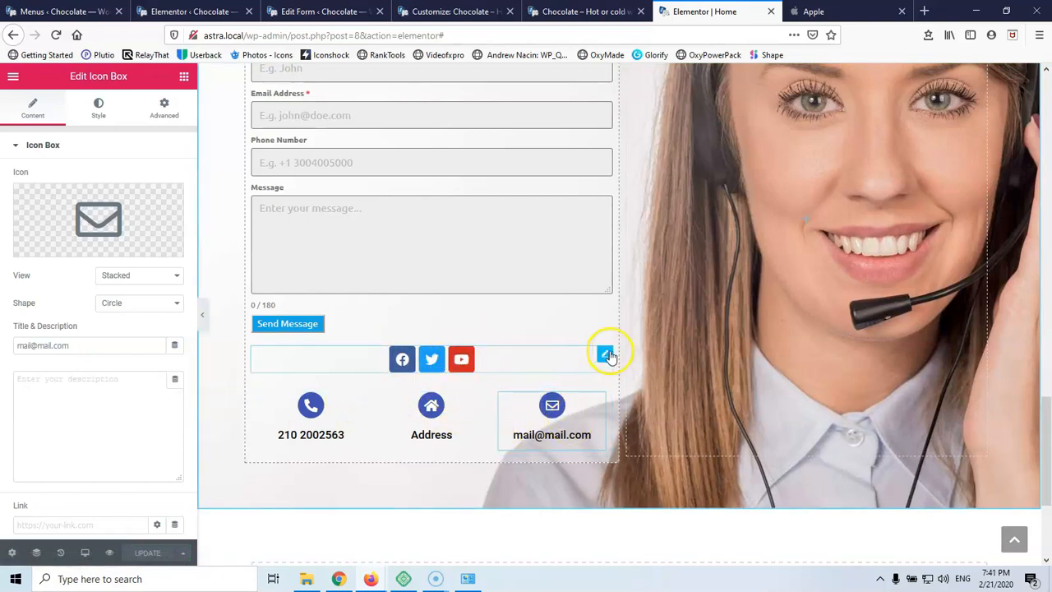
Delete the social icons widget below Send Message and save the Home page
right_click(606, 355)
click(641, 540)
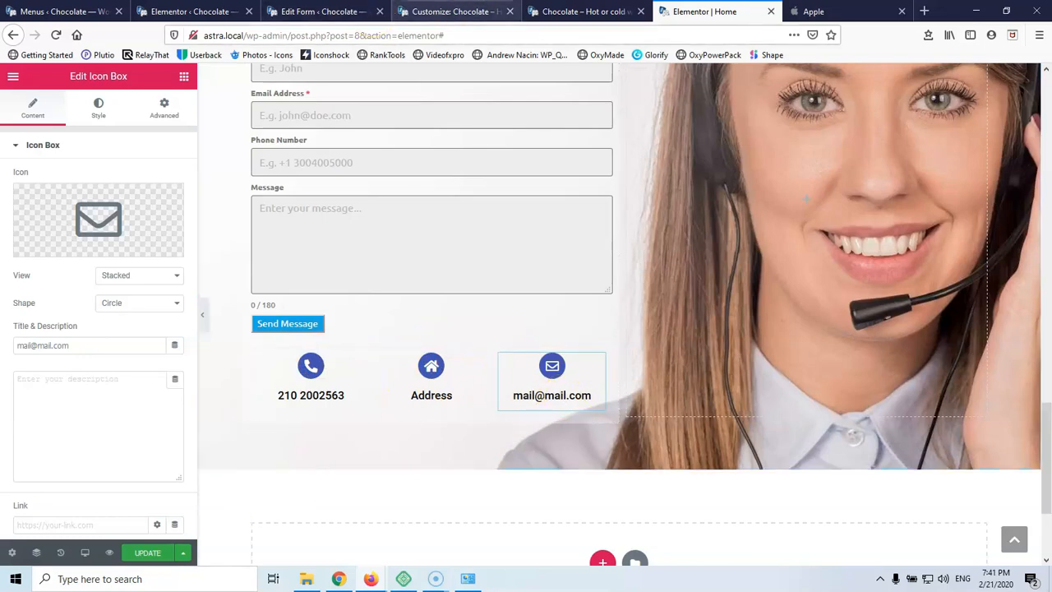
click(145, 555)
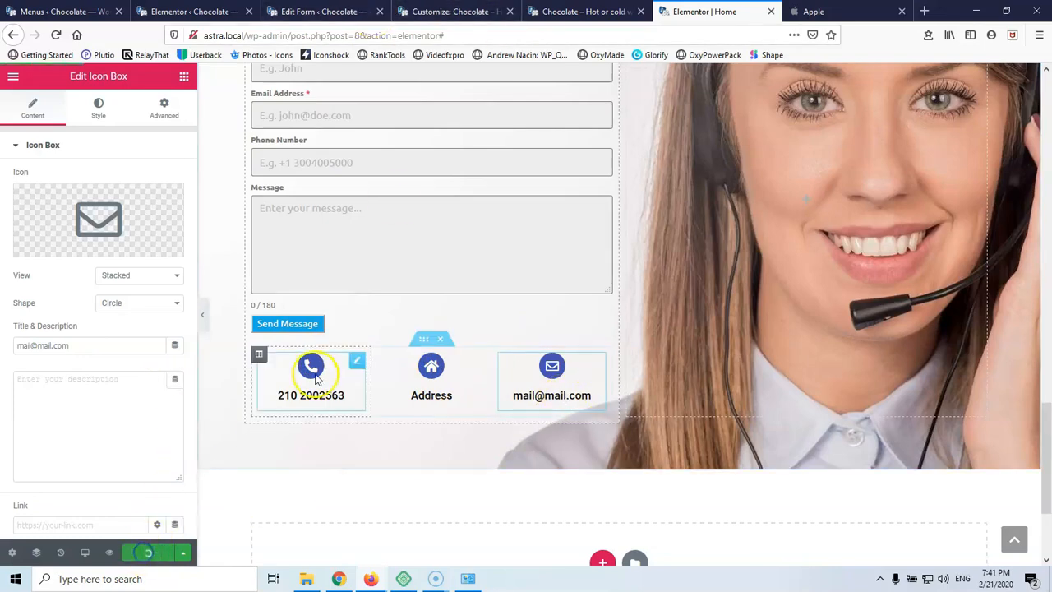
scroll(312, 362, up, 10)
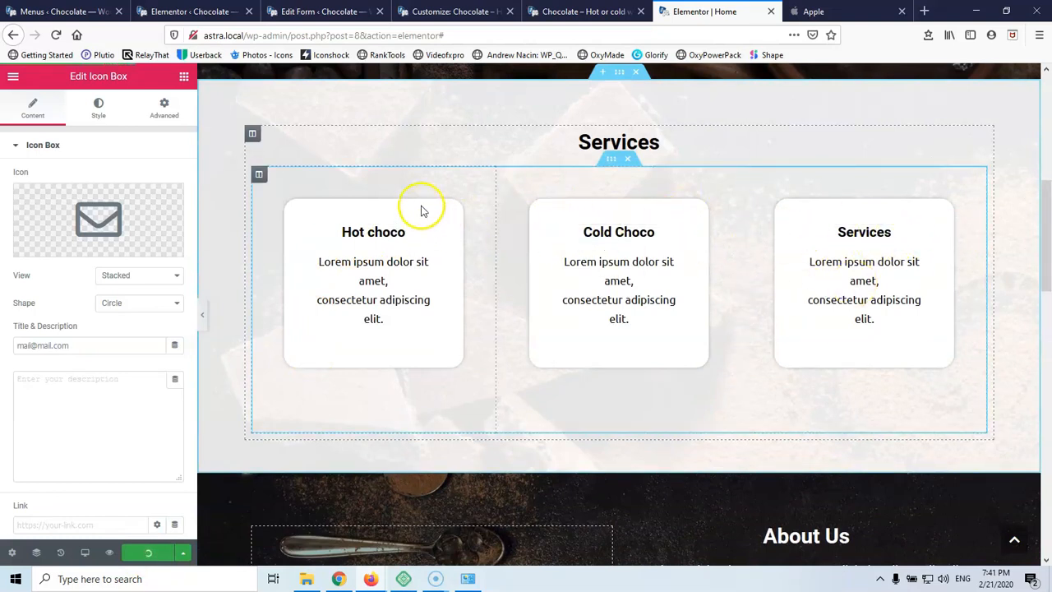
Give the Hot choco column a Fade In Left entrance with Slow duration and 250 ms delay
click(259, 176)
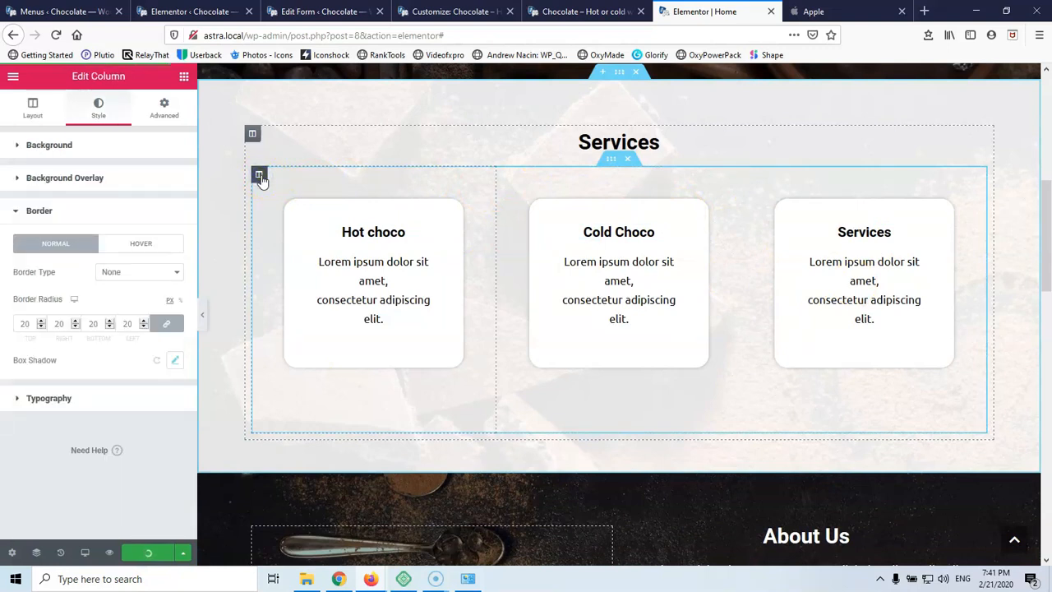
click(165, 108)
click(99, 392)
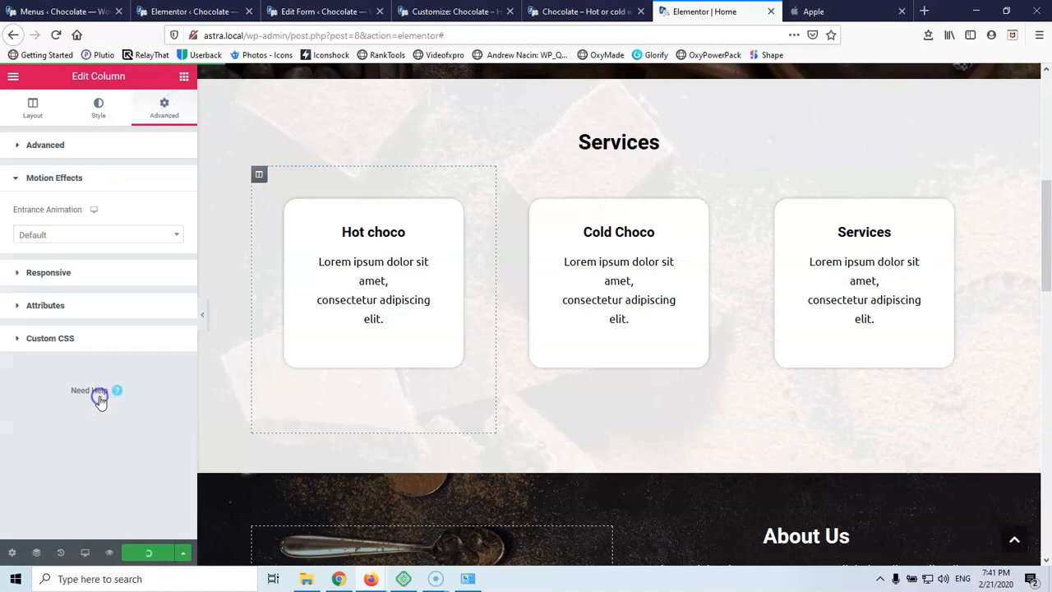
click(104, 234)
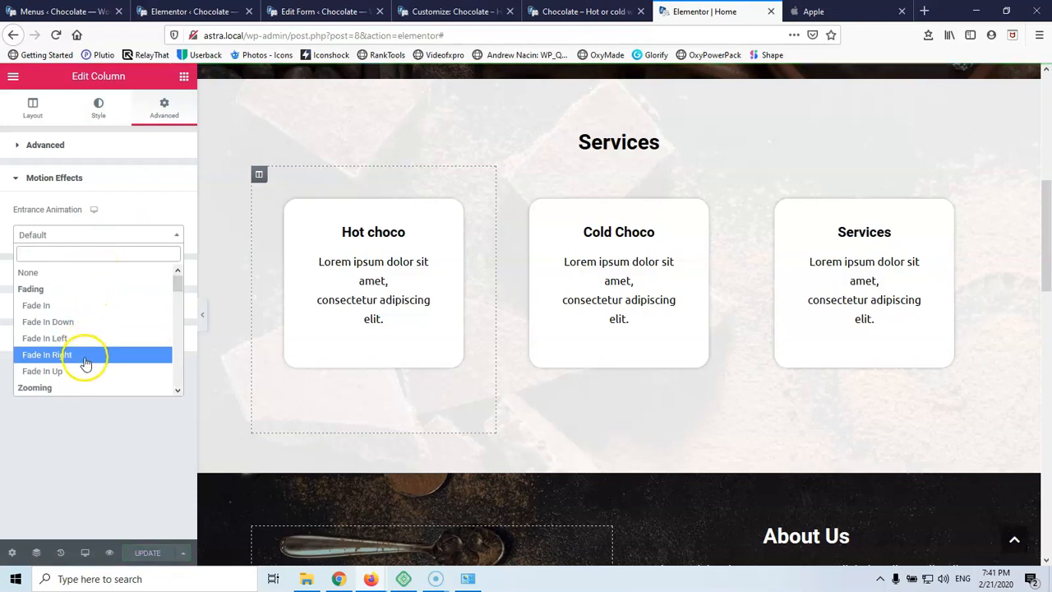
click(86, 355)
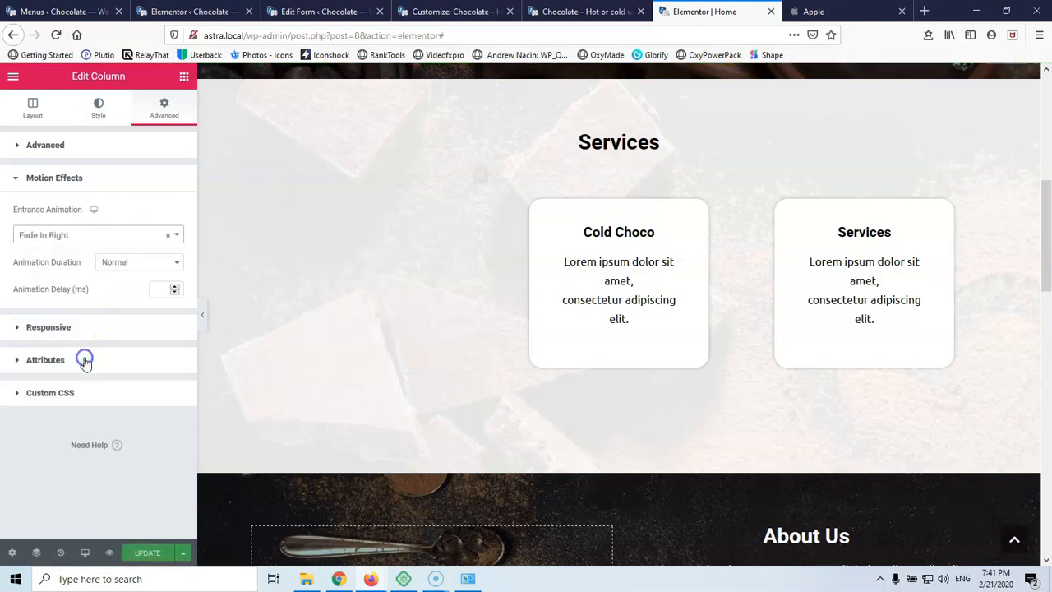
click(96, 235)
click(85, 338)
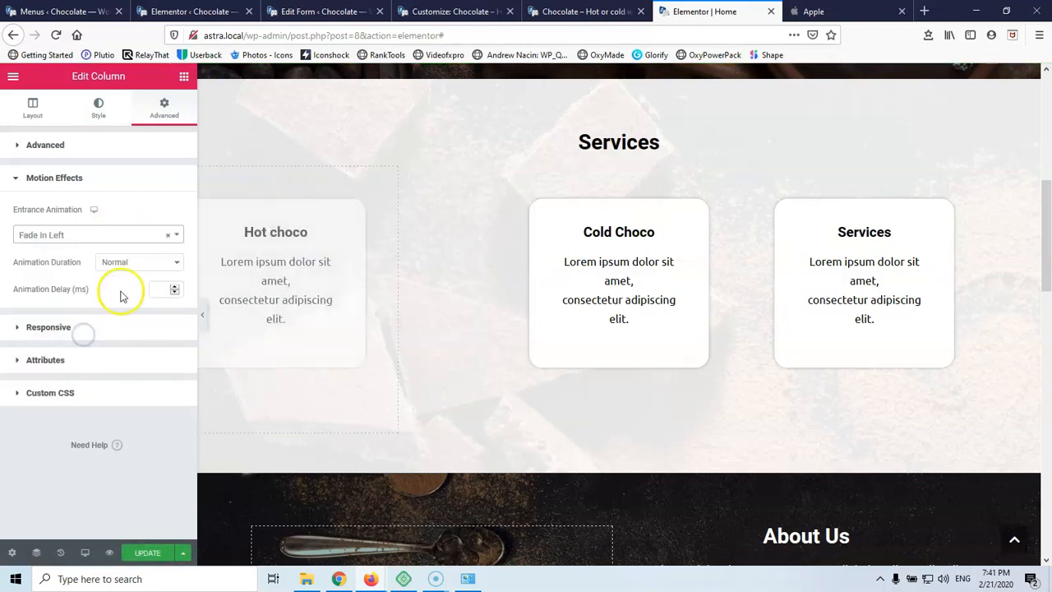
click(129, 263)
click(129, 277)
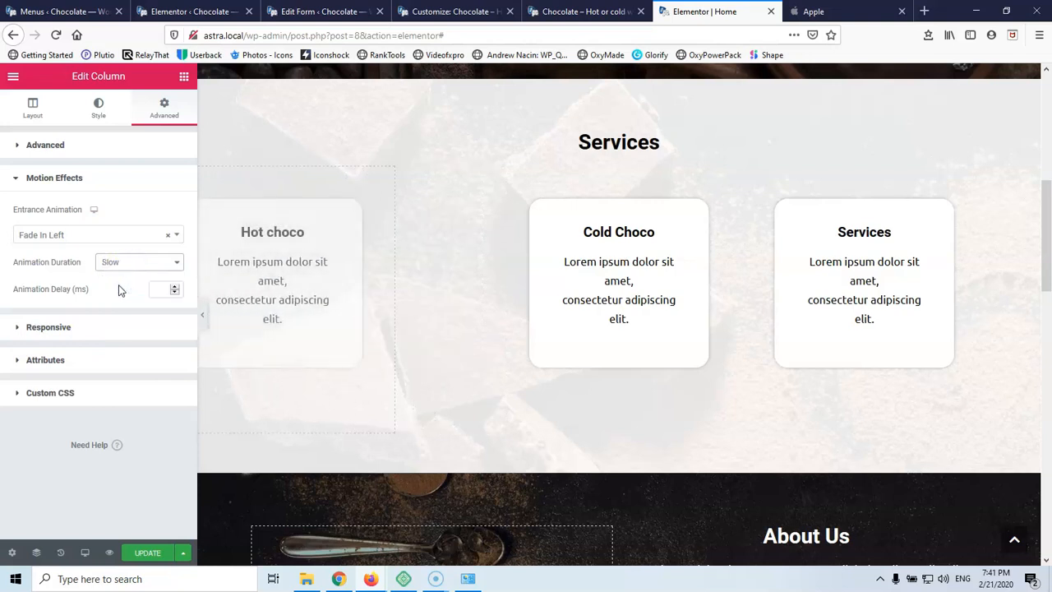
click(163, 292)
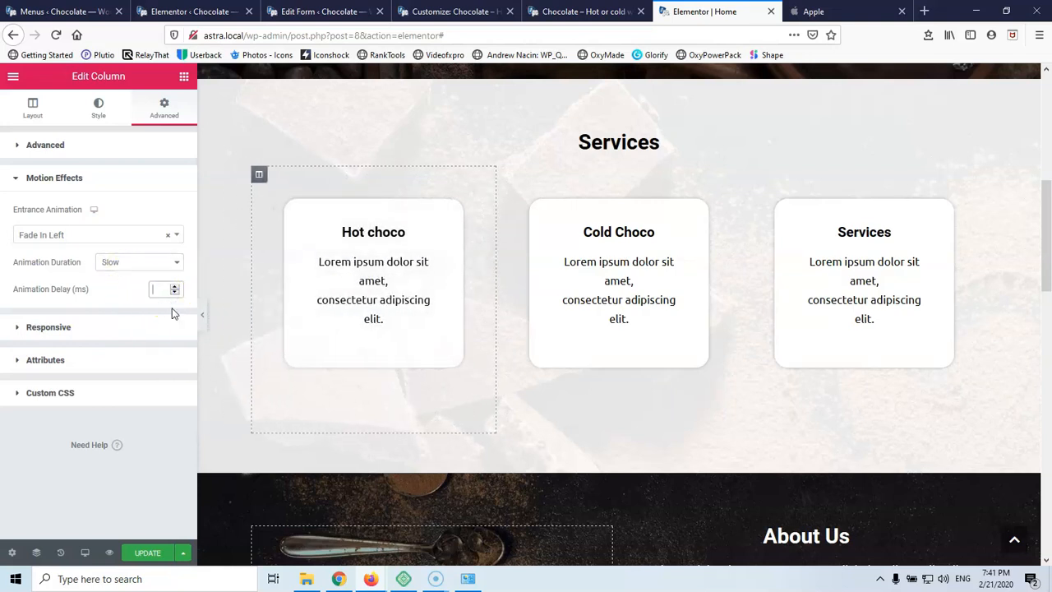
text(250)
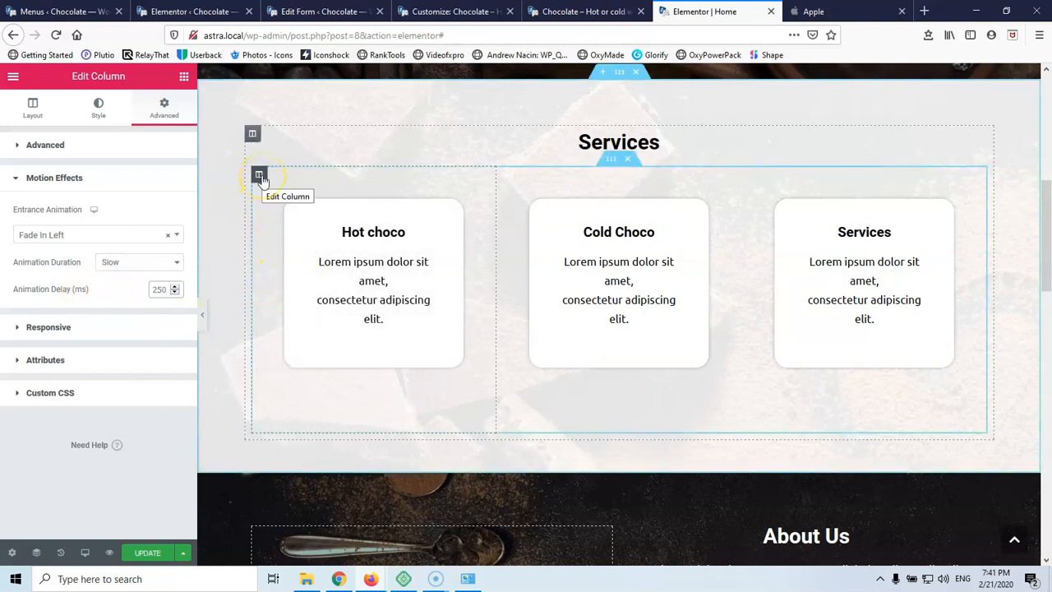
Copy the Hot choco column's style and paste it onto the Cold Choco and Services columns
right_click(259, 178)
click(279, 258)
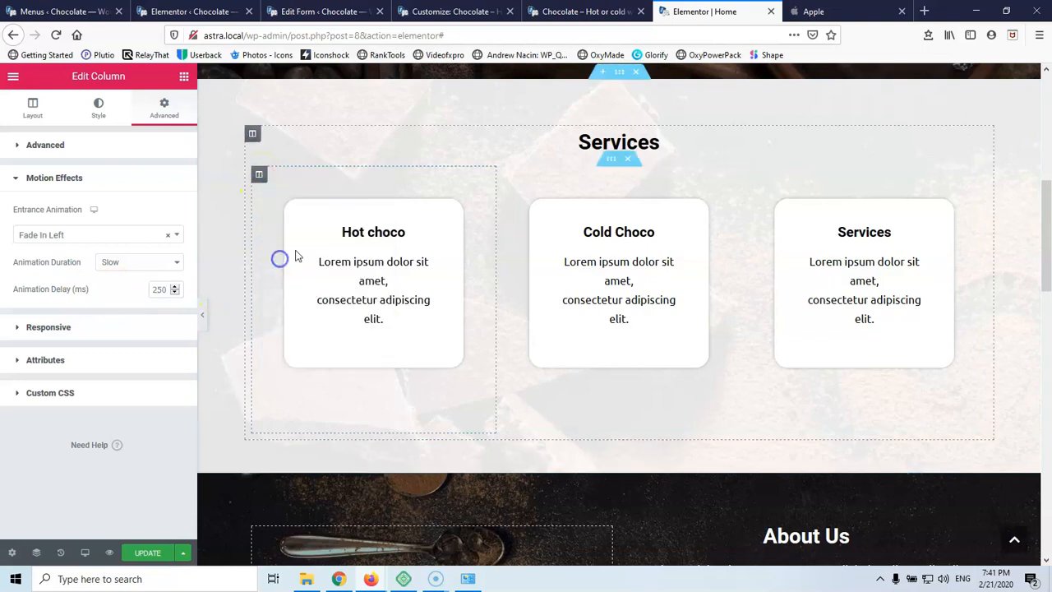
right_click(503, 177)
click(533, 298)
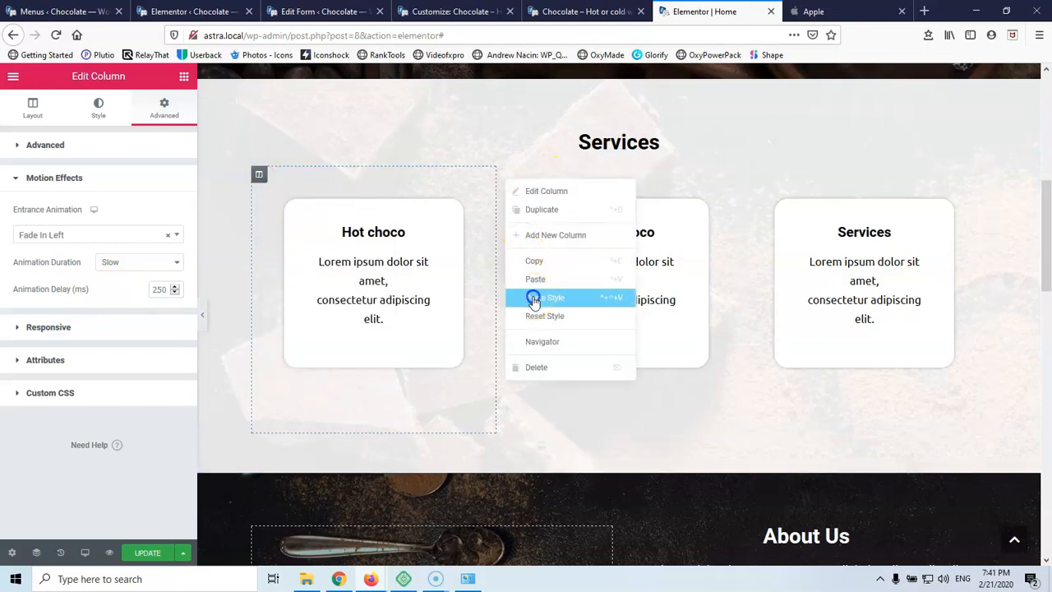
right_click(752, 175)
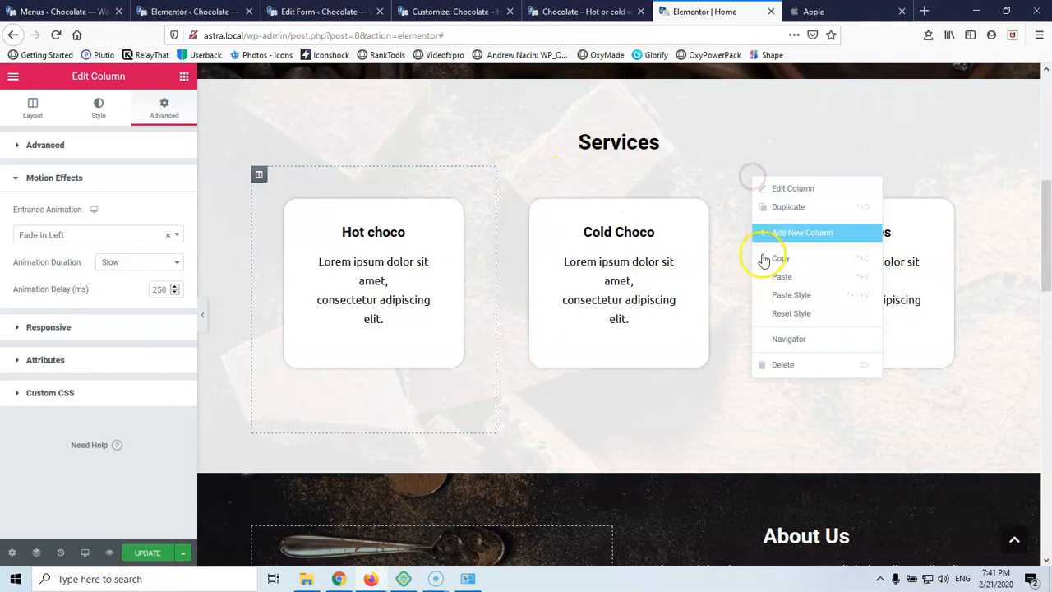
click(766, 297)
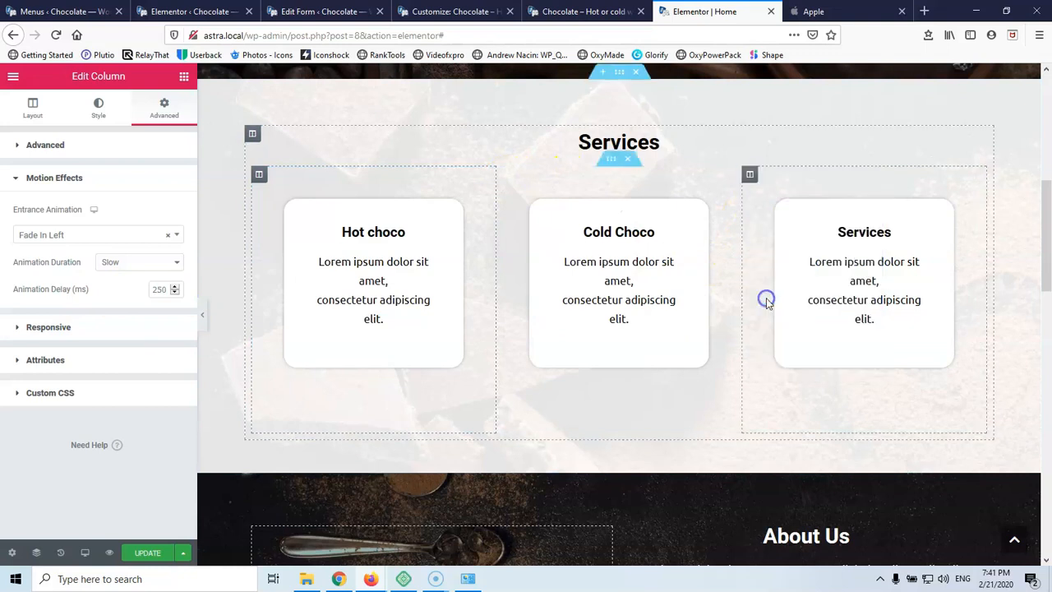
Set the animation delay to 500 on Cold Choco and 750 on the Services column
click(505, 176)
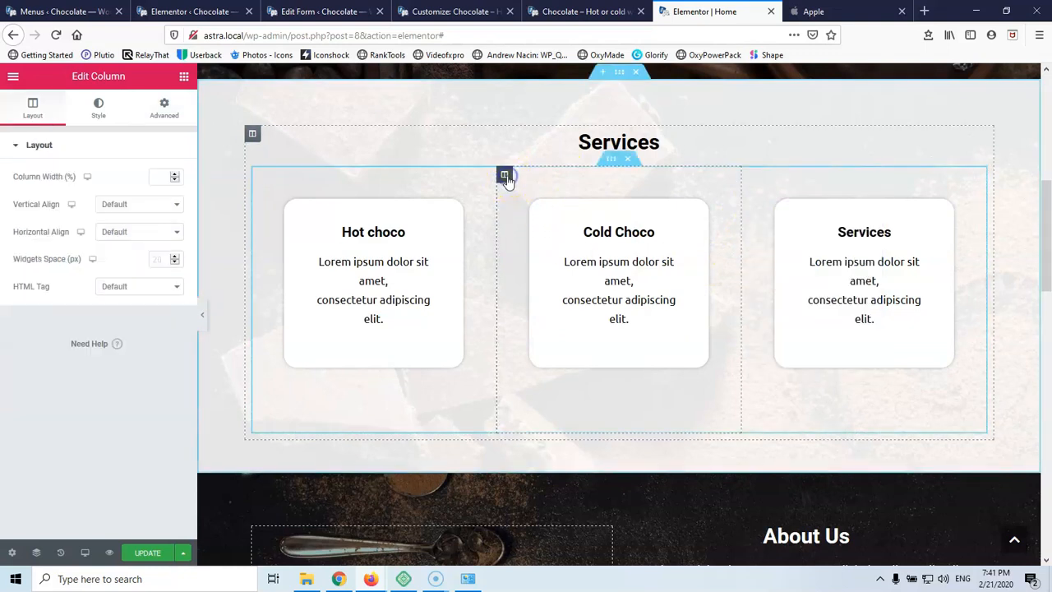
click(155, 115)
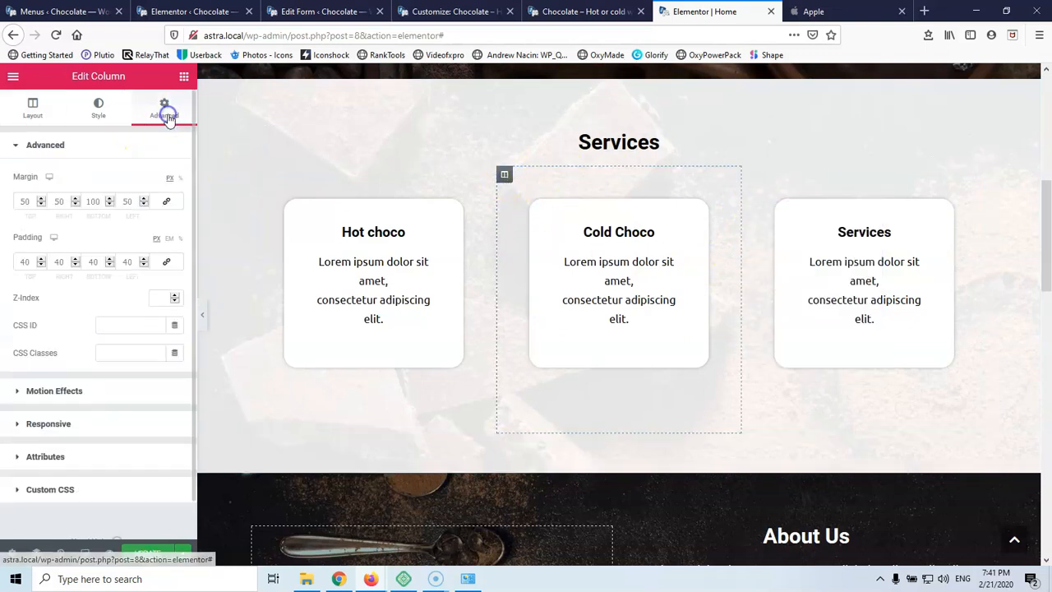
click(43, 393)
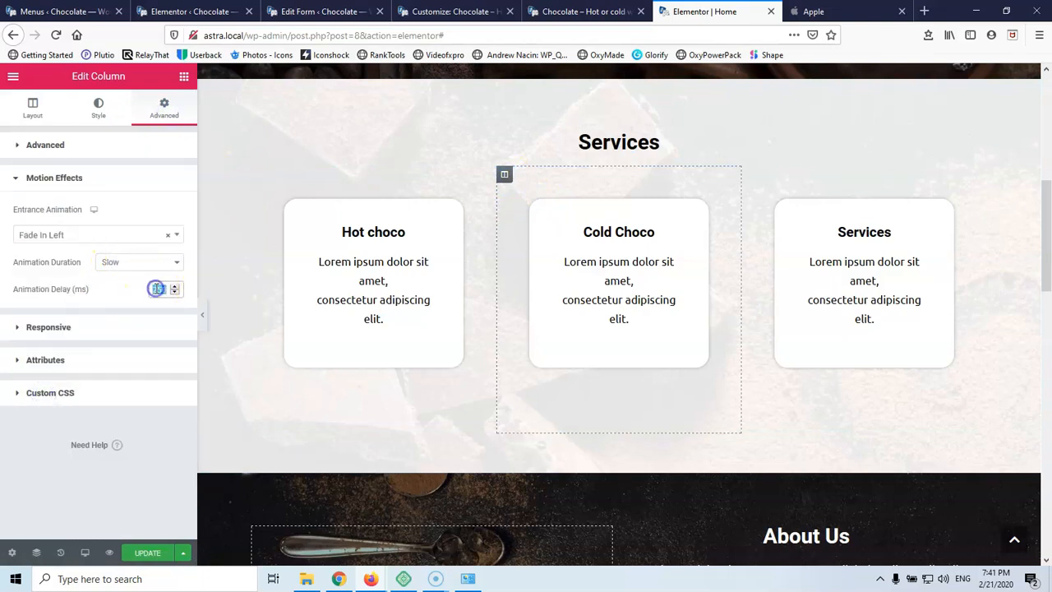
text(500)
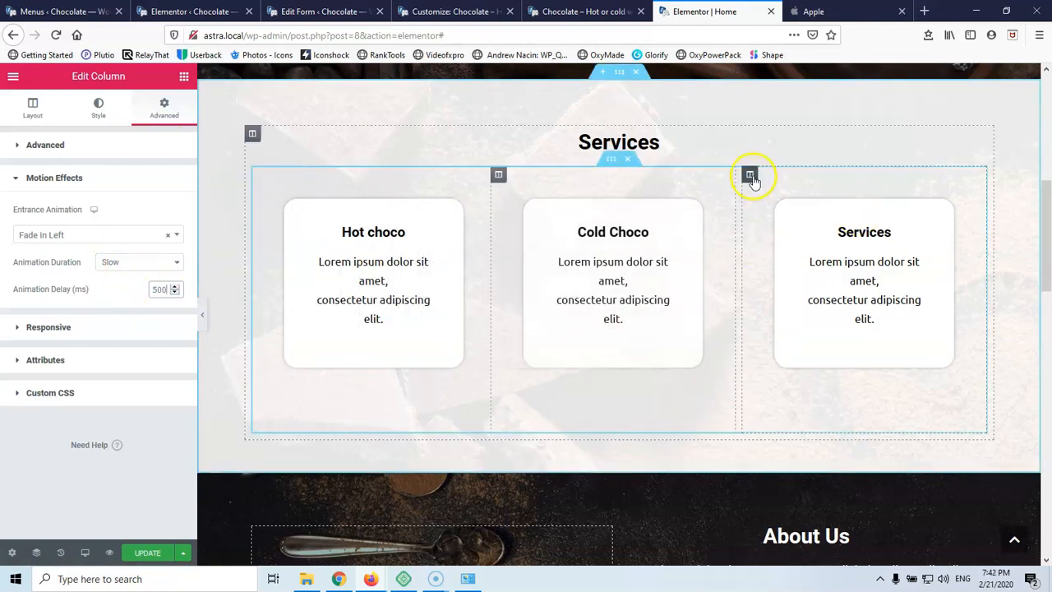
click(750, 175)
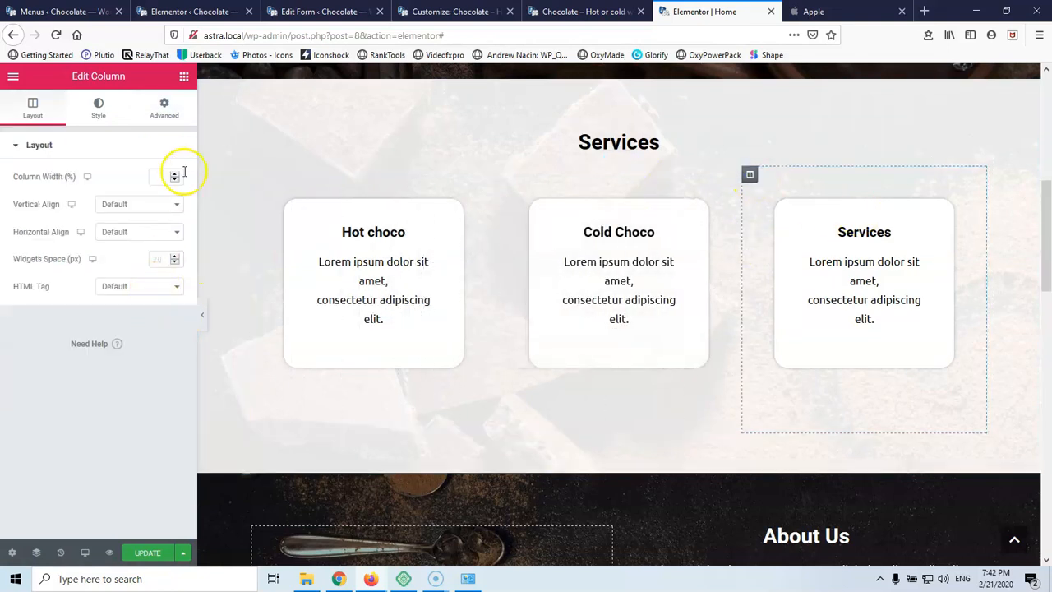
click(165, 109)
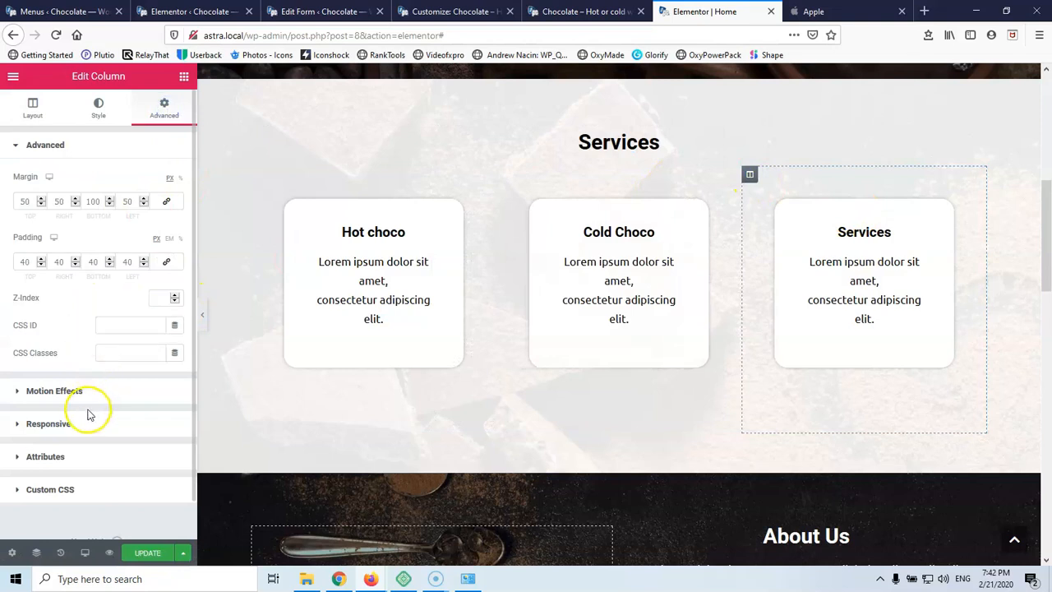
click(52, 393)
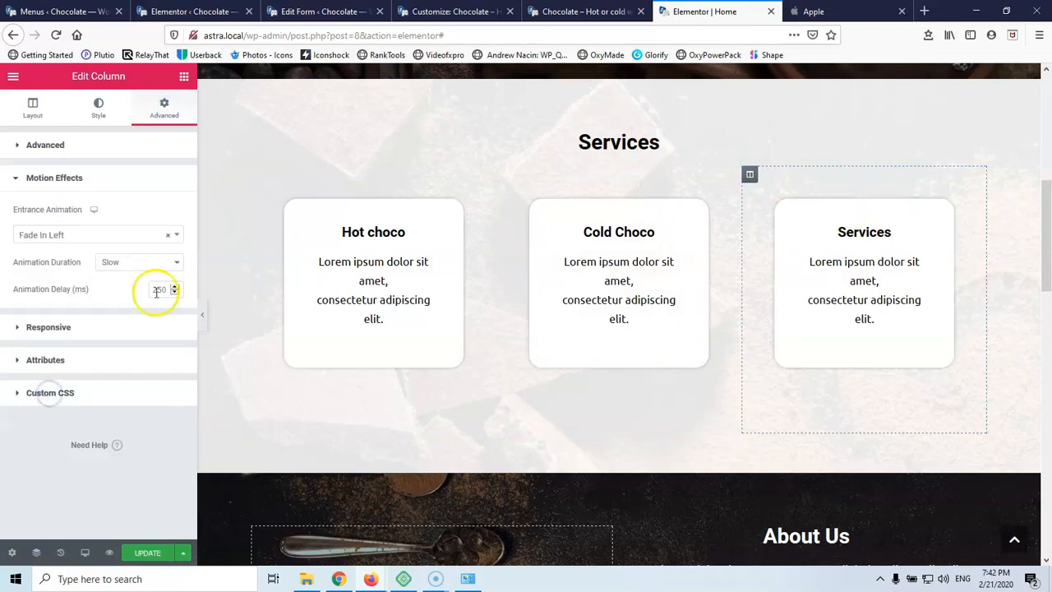
text(750)
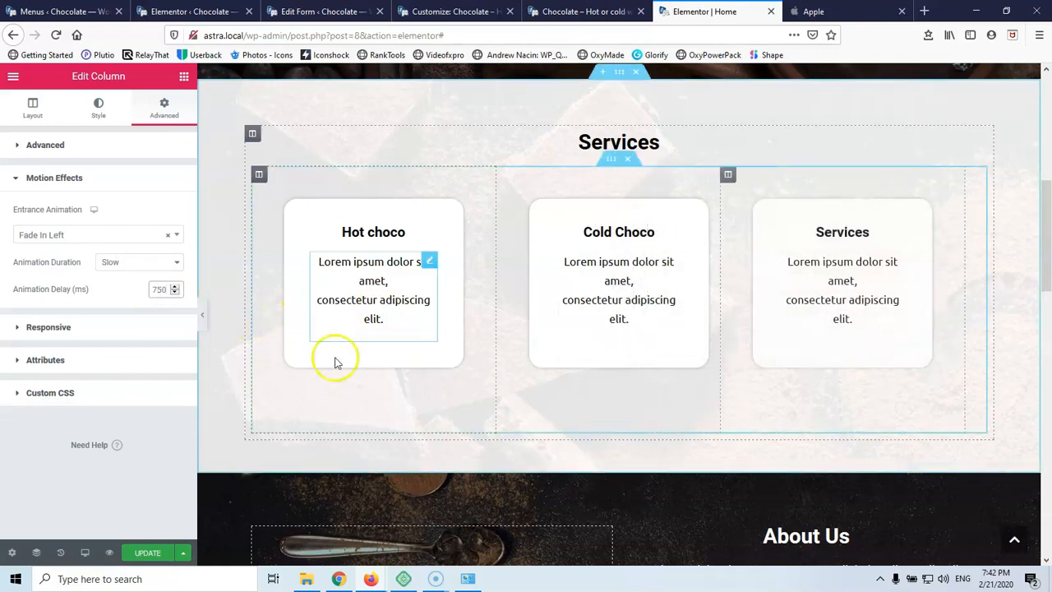
Save the Home page changes with Update
click(152, 555)
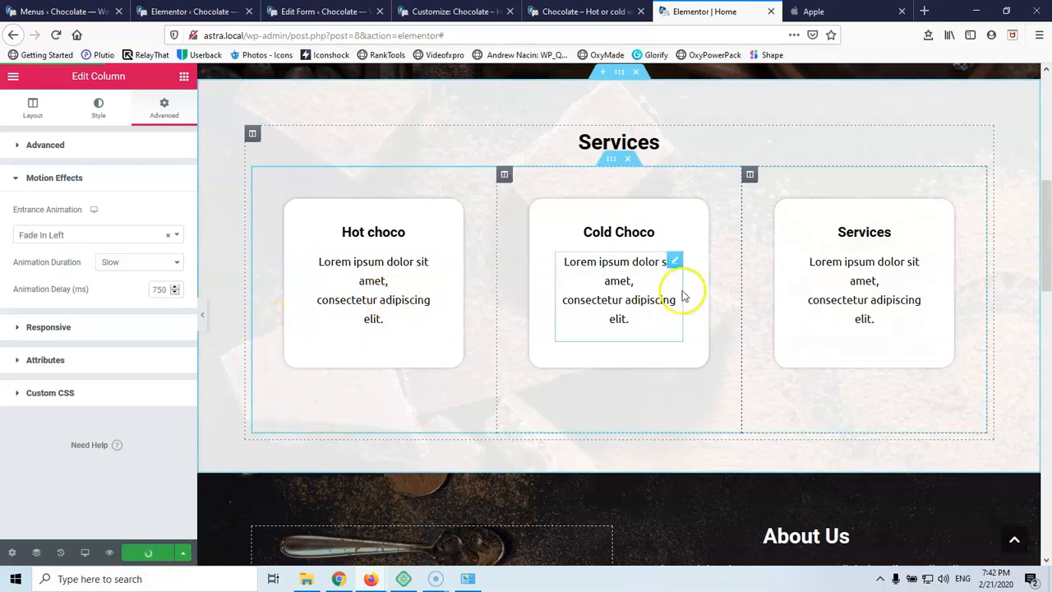
scroll(443, 292, up, 1)
scroll(435, 294, up, 5)
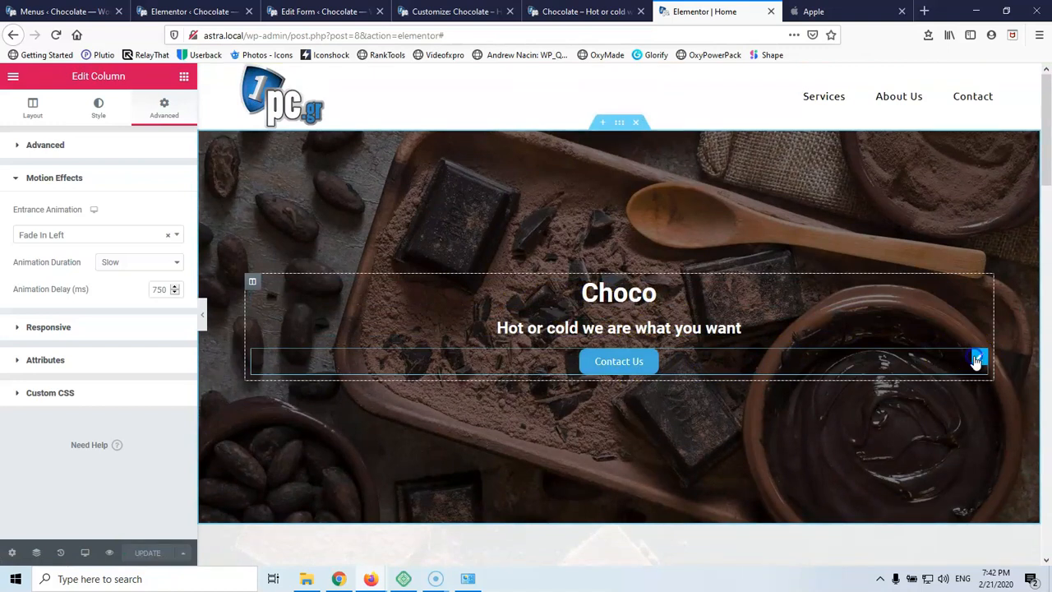
Give the Contact Us button a Fade In Up entrance with Slow duration
click(977, 359)
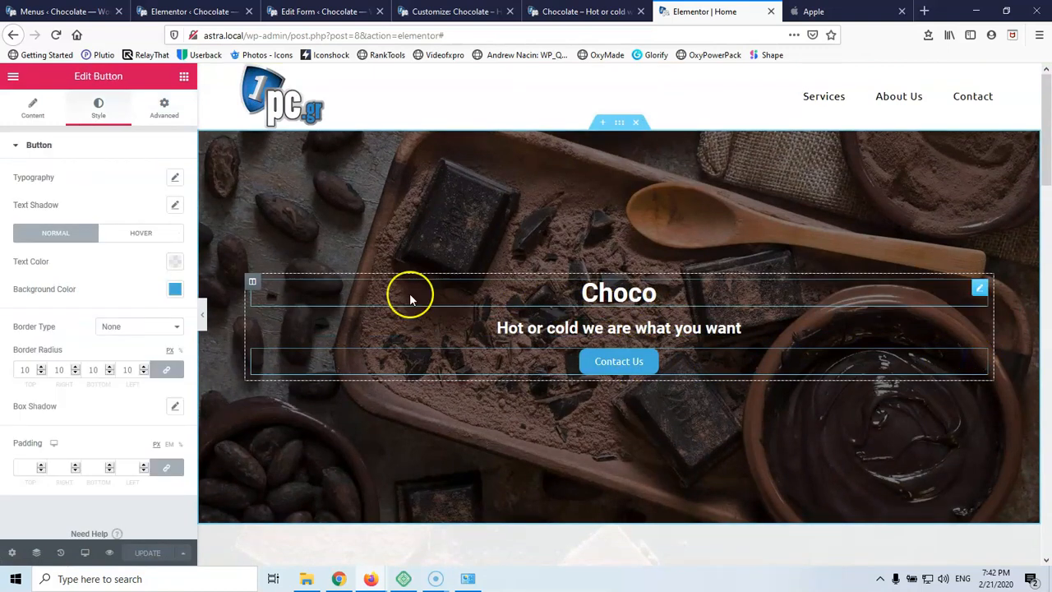
click(168, 115)
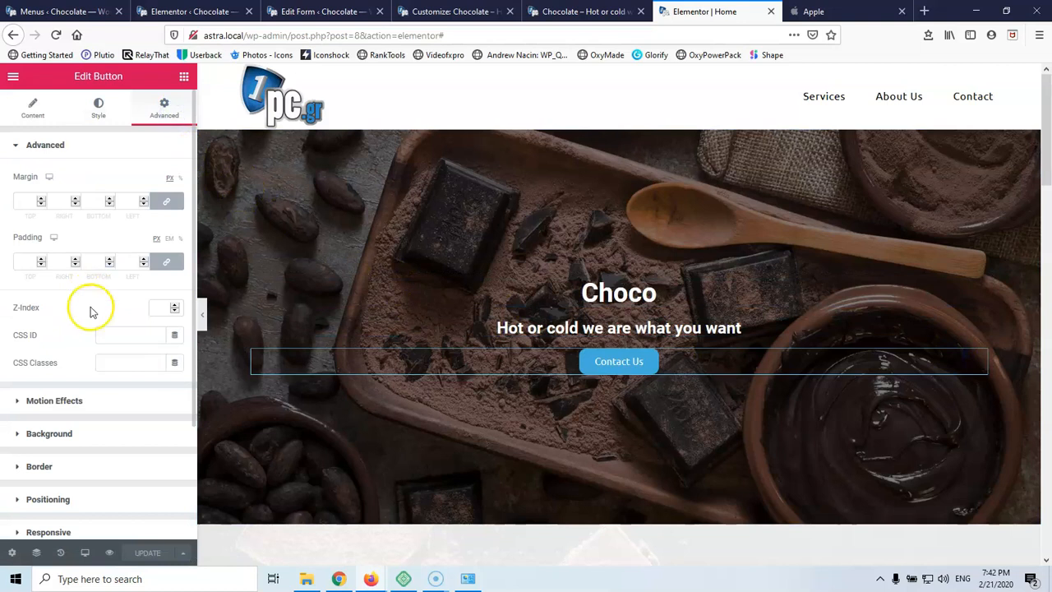
click(65, 400)
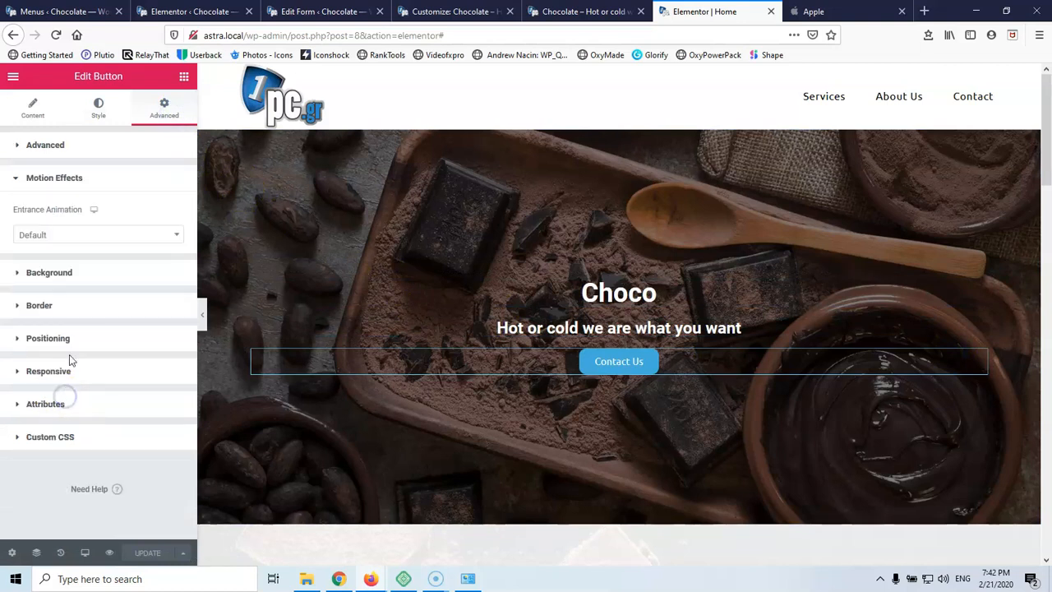
click(76, 236)
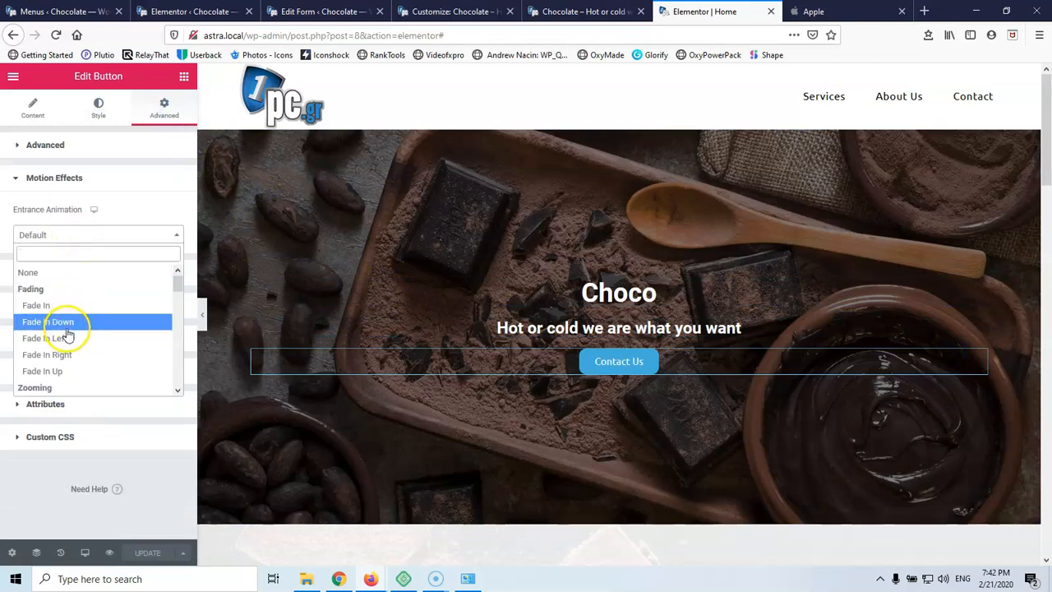
click(68, 371)
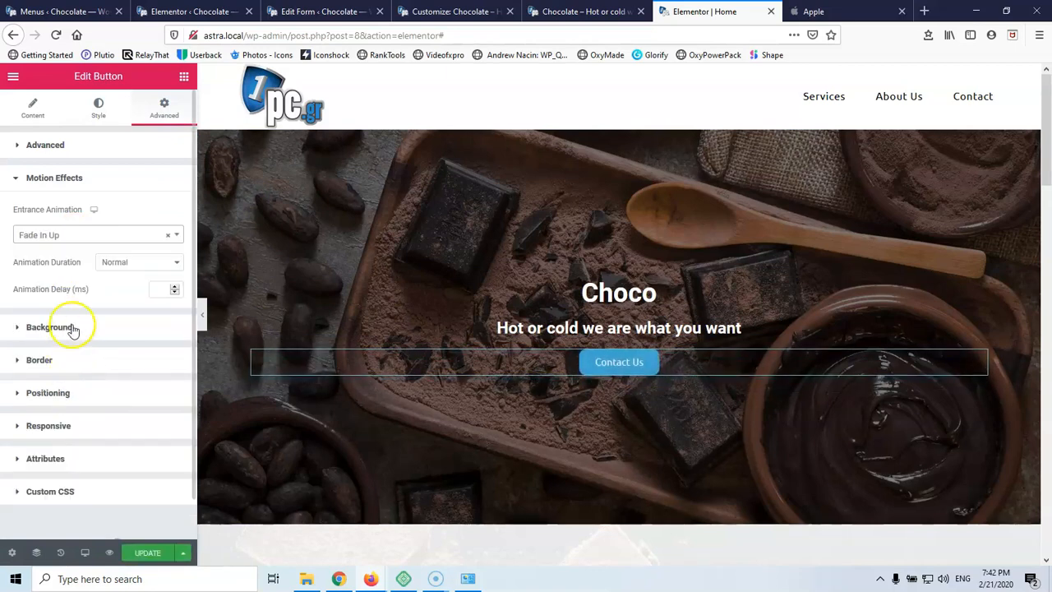
click(125, 263)
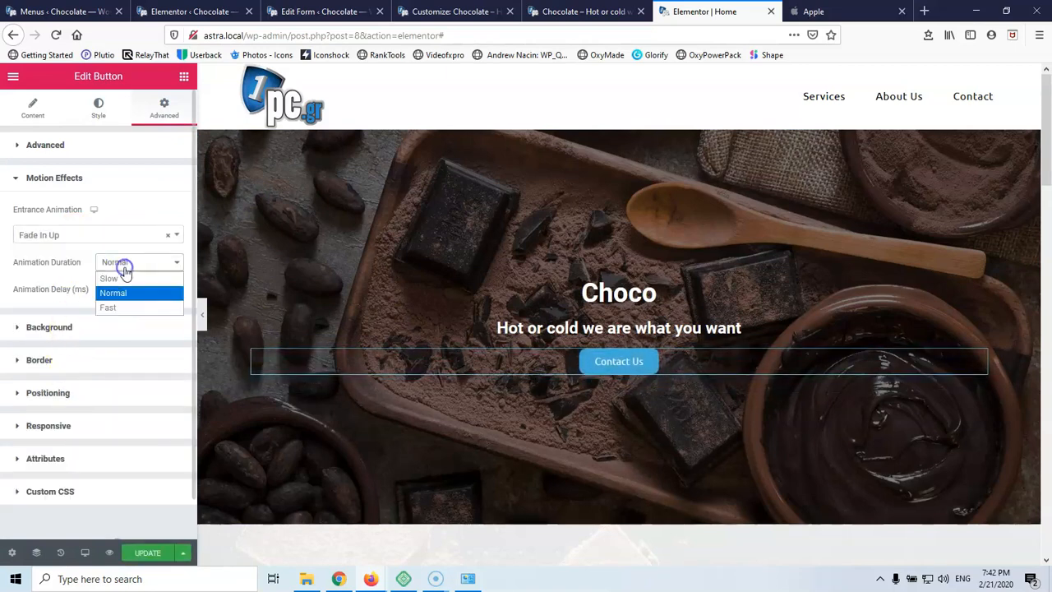
click(124, 277)
scroll(371, 409, down, 10)
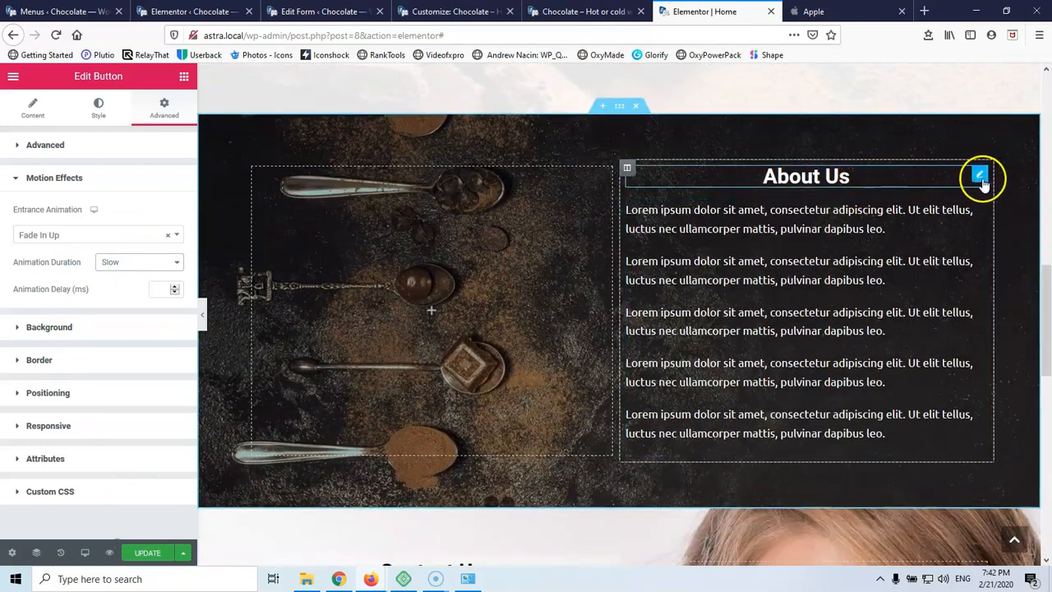
Give the About Us paragraph text a Fade In entrance with Slow duration
click(628, 169)
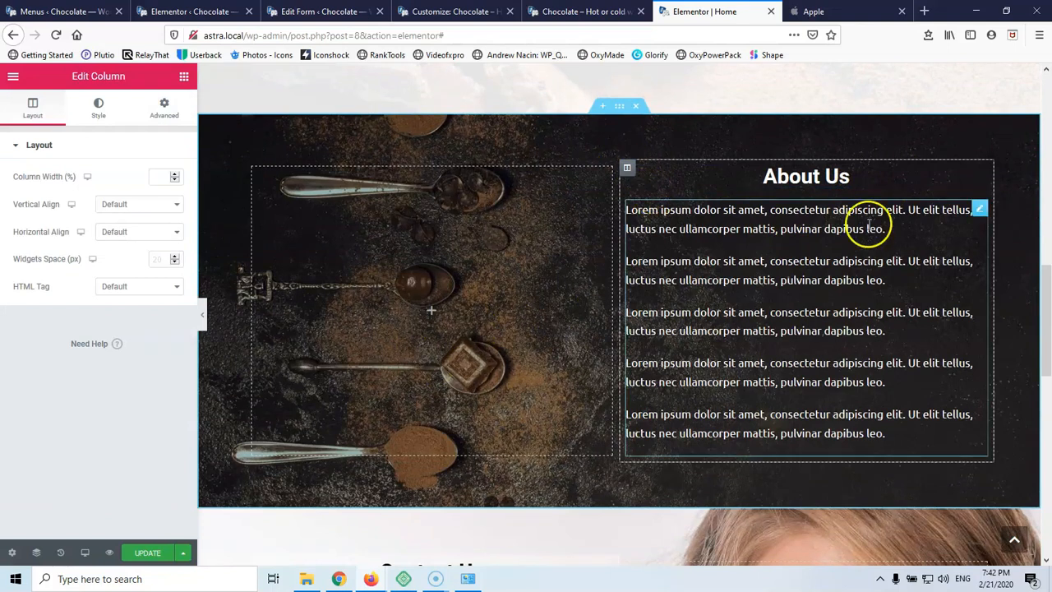
click(978, 211)
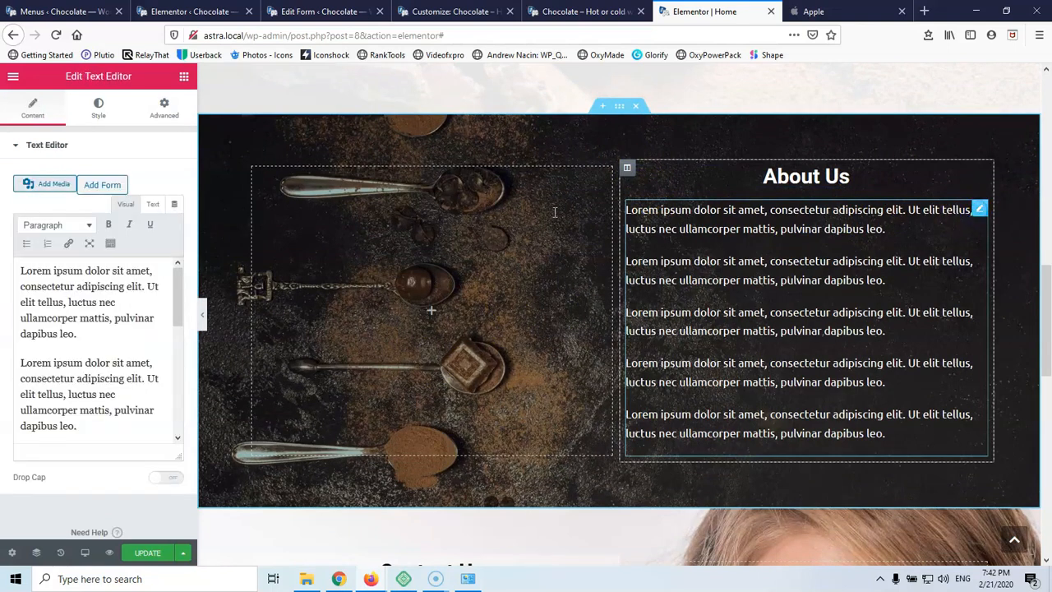
click(164, 114)
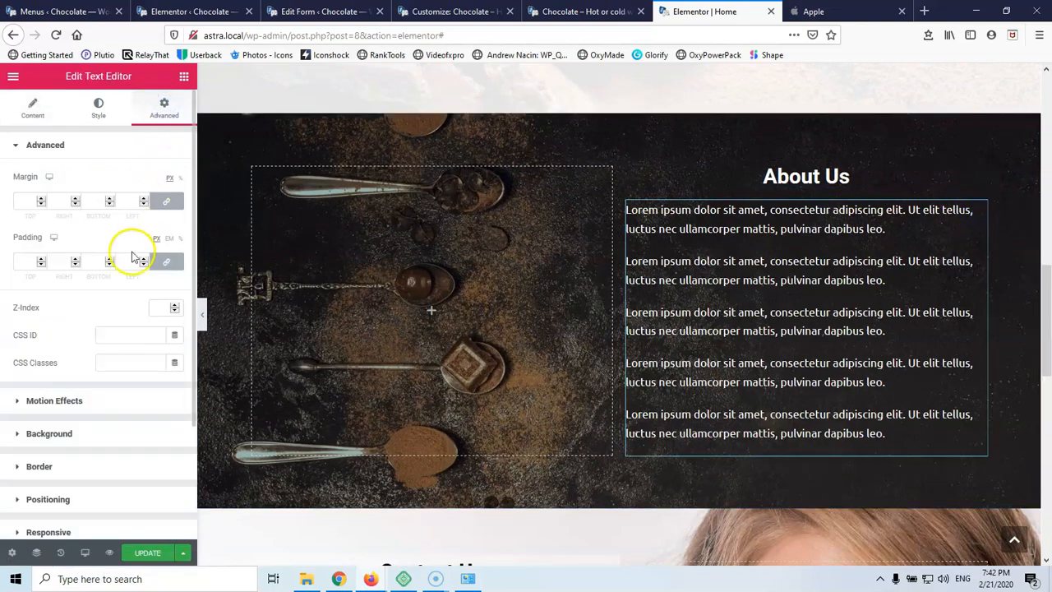
click(50, 408)
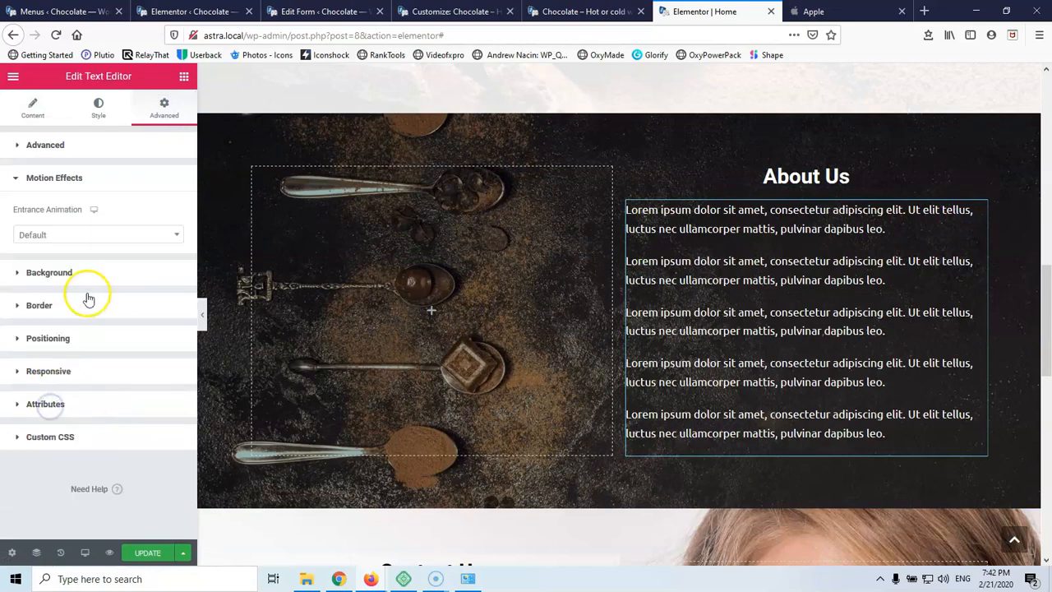
click(80, 230)
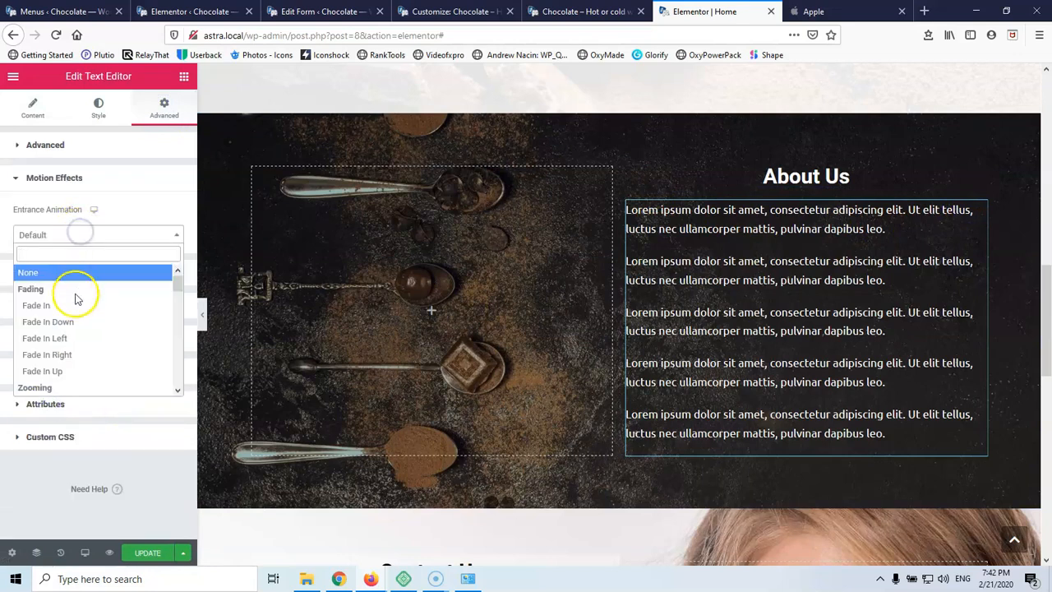
click(76, 301)
click(140, 263)
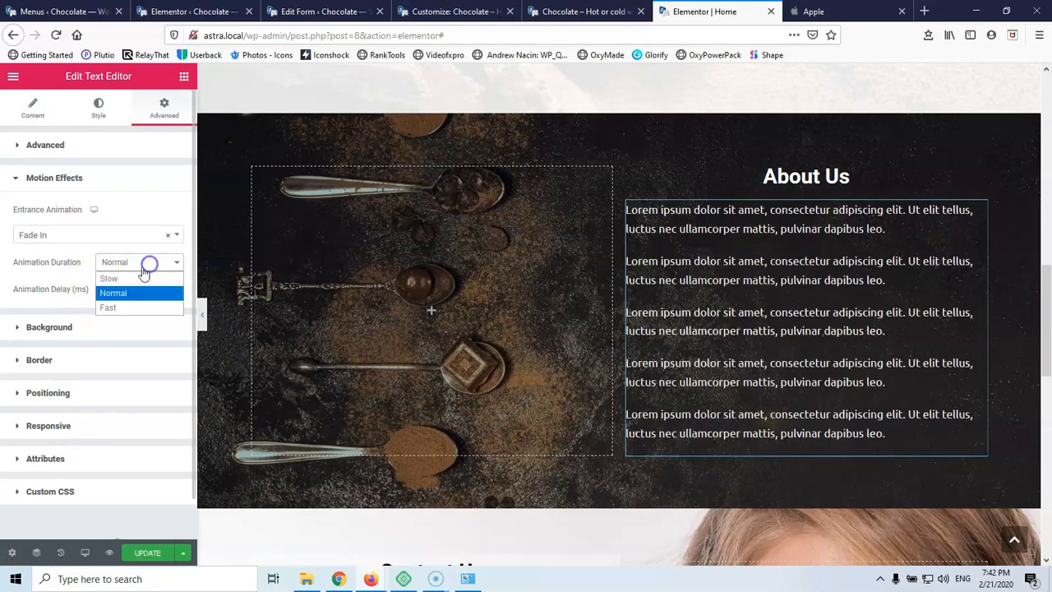
click(133, 278)
scroll(462, 306, down, 5)
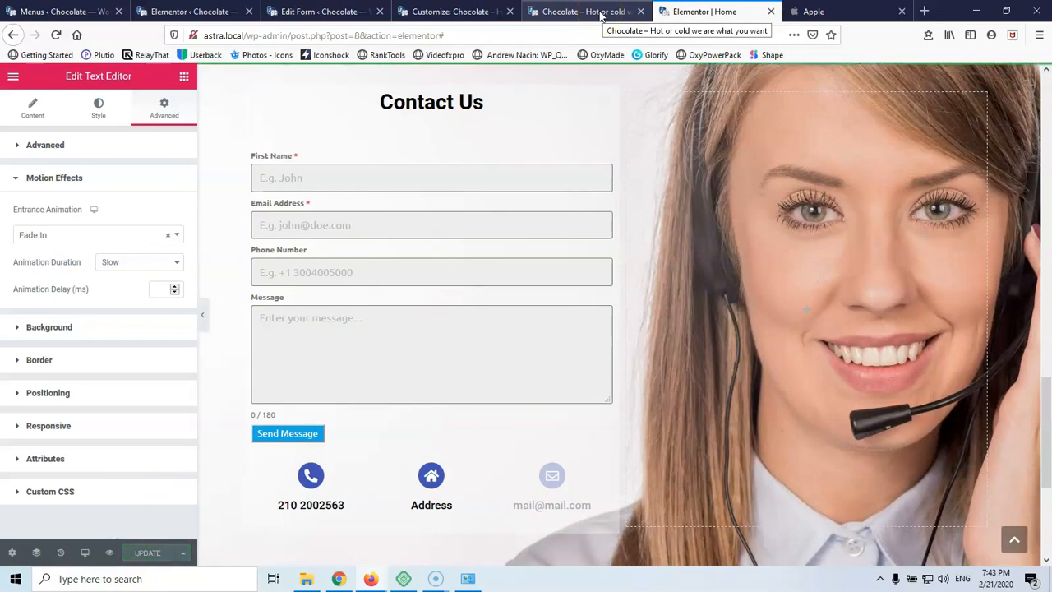
click(601, 14)
Reload the live Chocolate site and scroll through it to watch the entrance animations
click(57, 36)
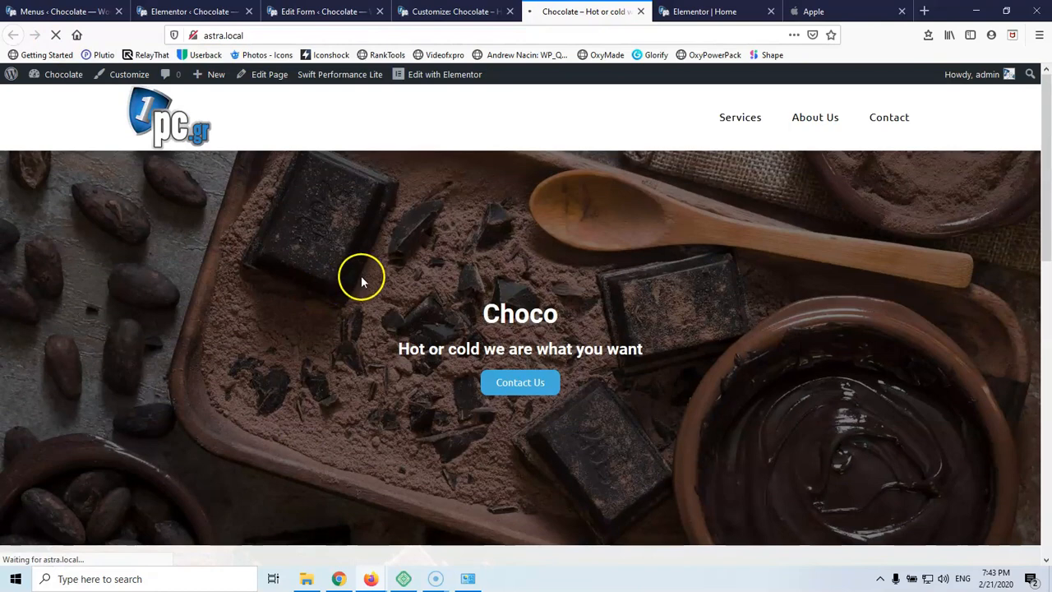
scroll(375, 278, down, 3)
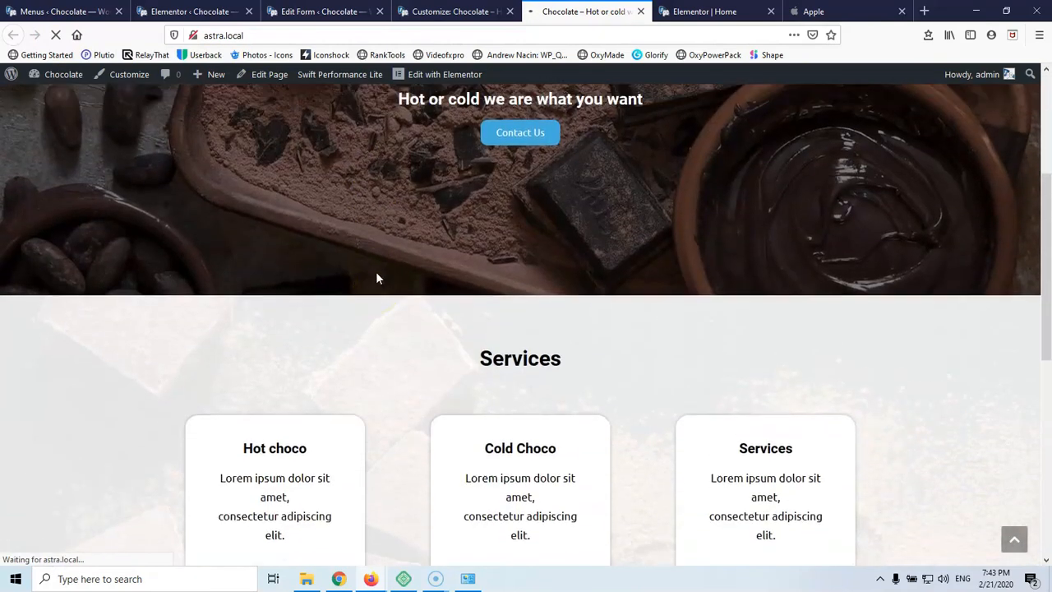
scroll(376, 278, up, 3)
scroll(377, 278, down, 1)
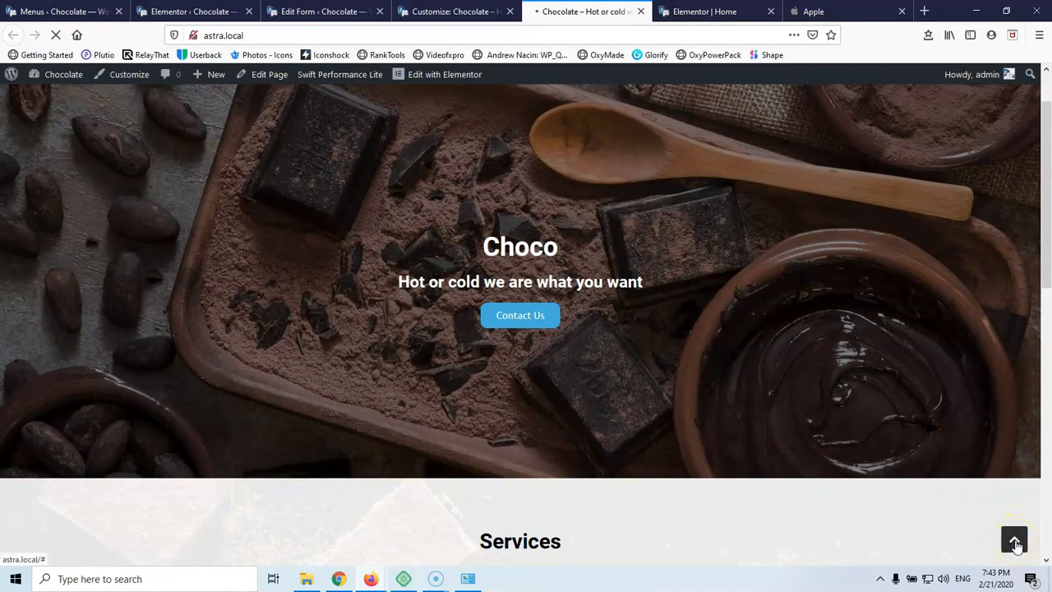
scroll(754, 365, up, 1)
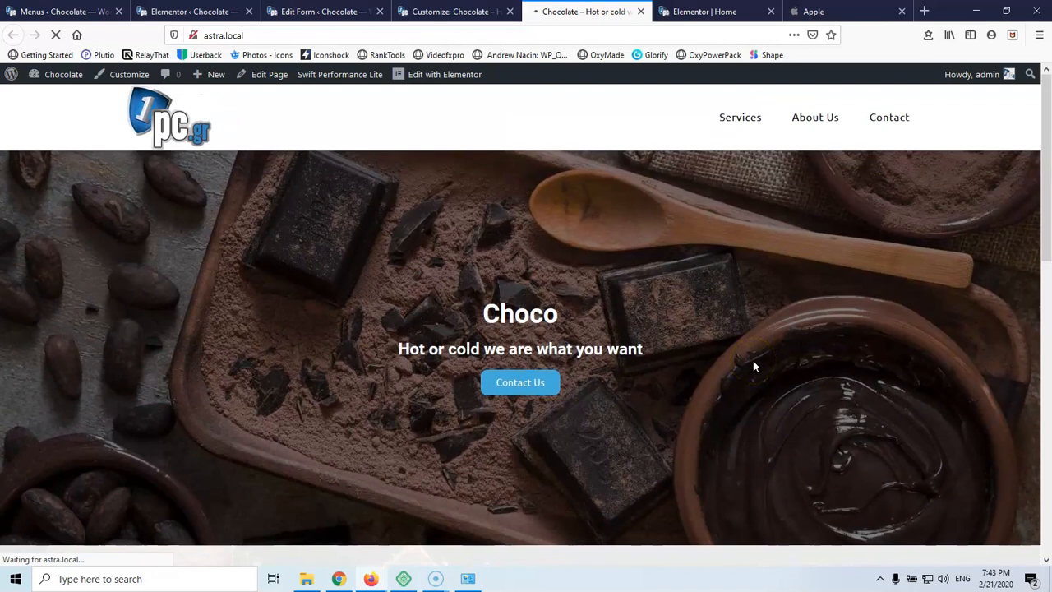
click(714, 12)
Switch the Elementor preview to Tablet (768 px) and scroll through the Home page
scroll(755, 353, down, 2)
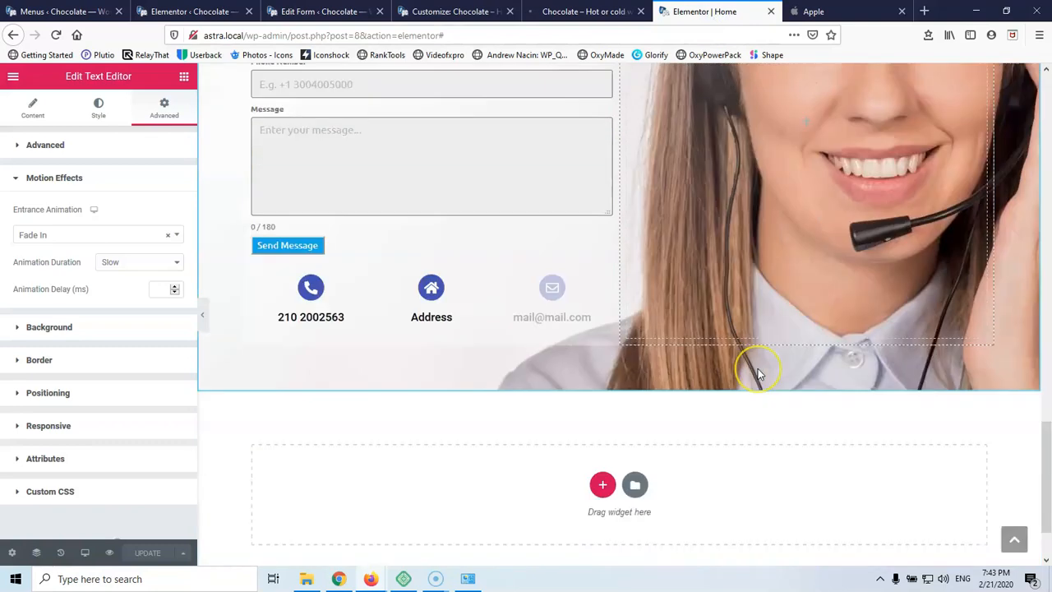
scroll(757, 373, down, 1)
scroll(756, 371, up, 5)
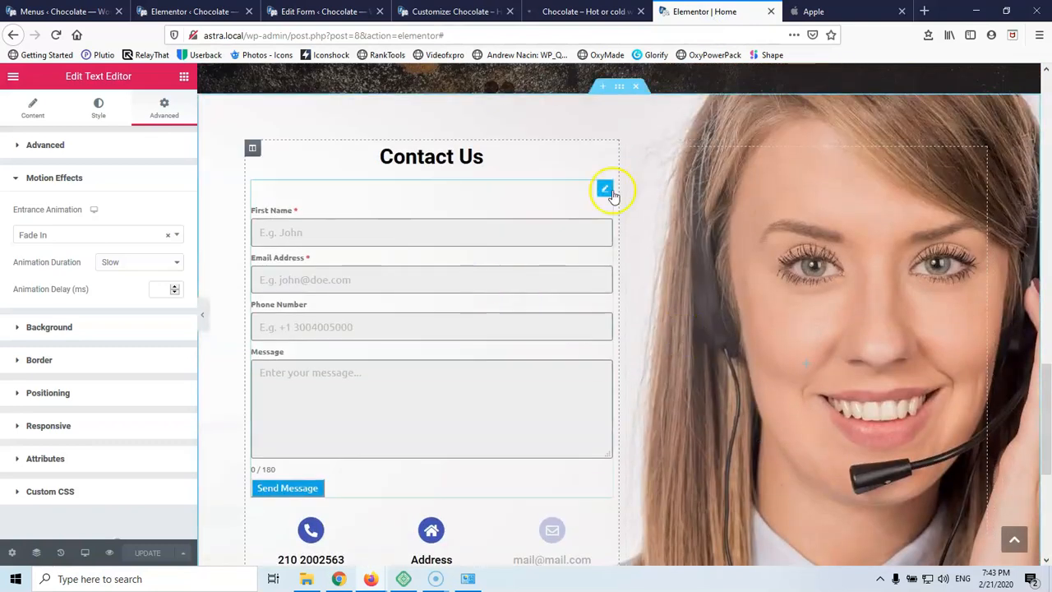
scroll(612, 193, up, 5)
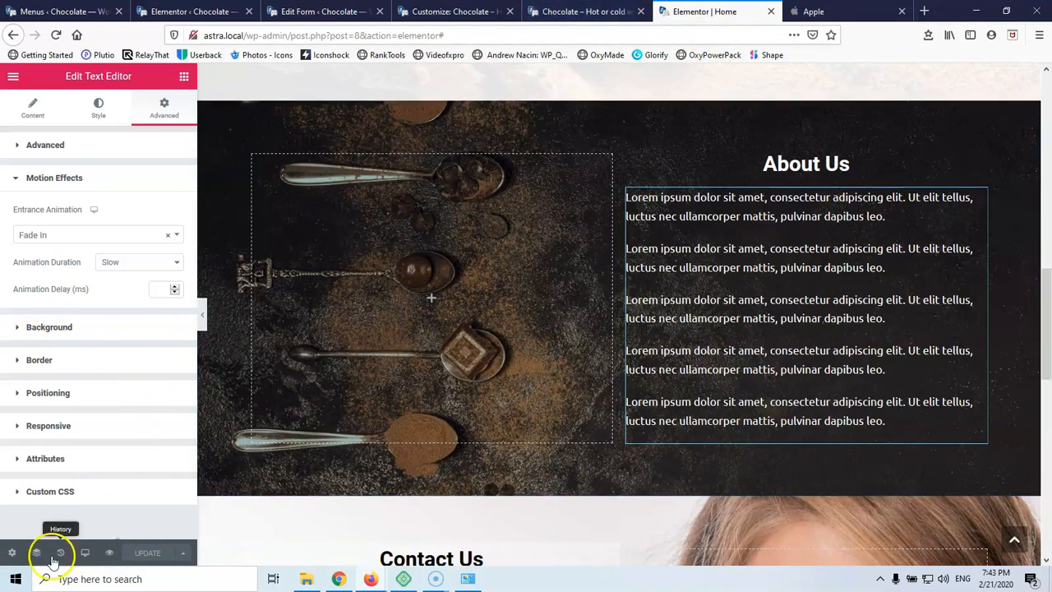
click(85, 557)
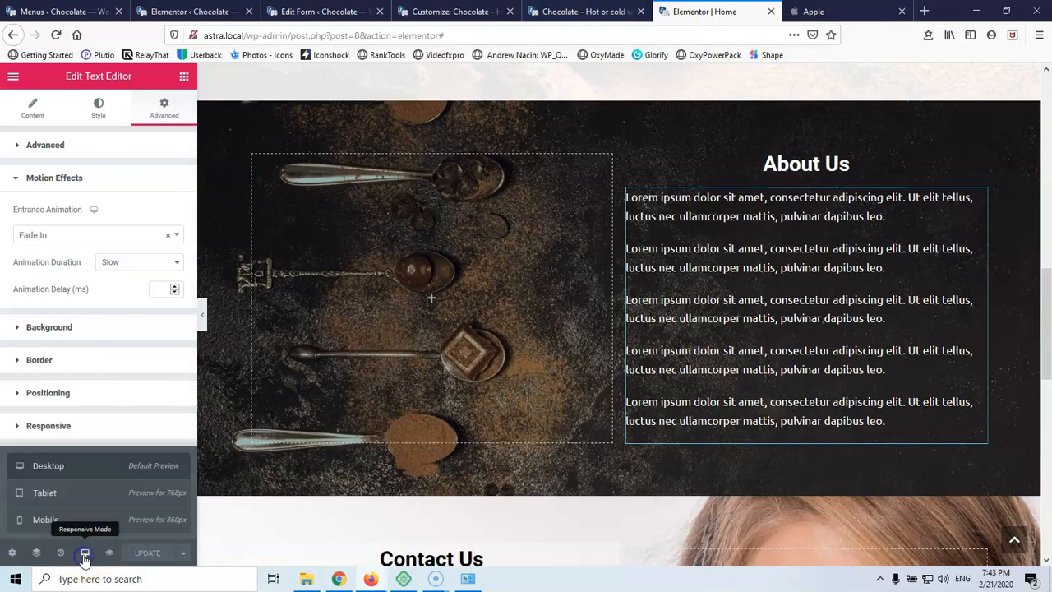
click(88, 493)
scroll(511, 422, up, 10)
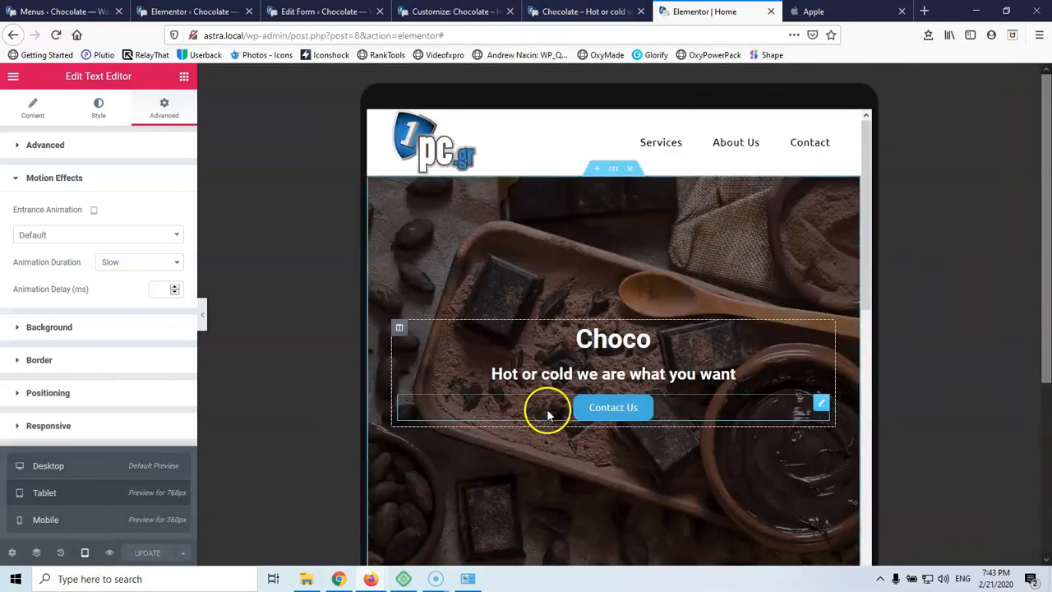
scroll(624, 258, down, 2)
scroll(625, 259, up, 2)
scroll(624, 253, down, 2)
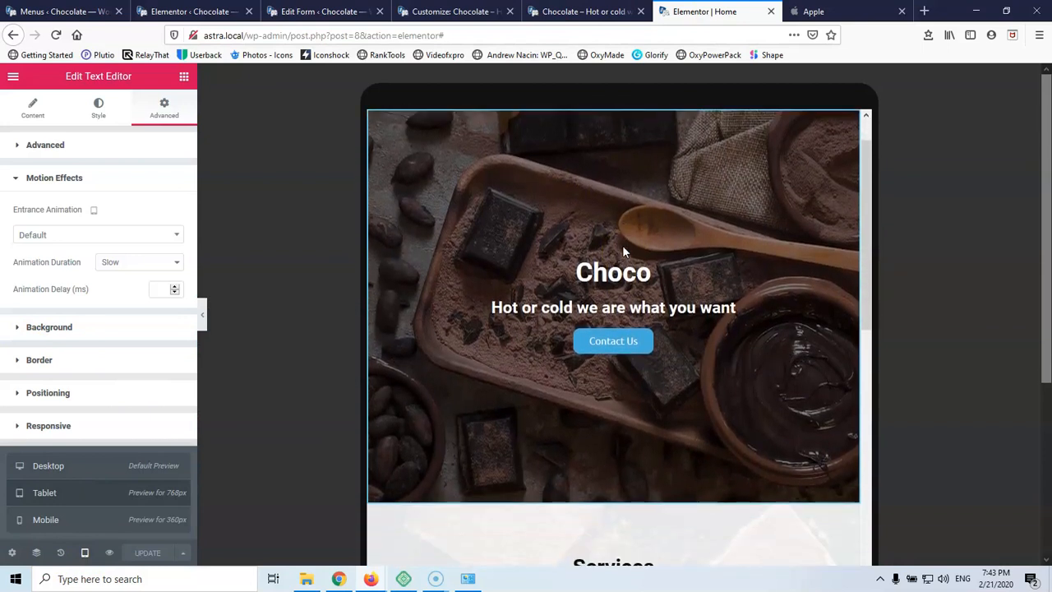
scroll(622, 245, up, 2)
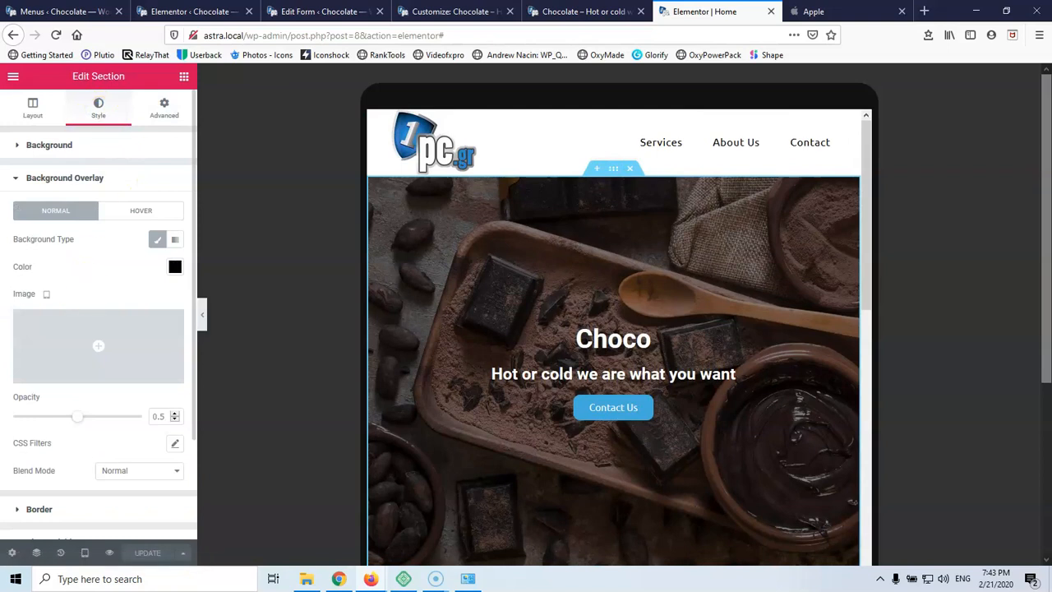
Enter 500 as the hero section's Minimum Height in its Layout settings for tablet
click(33, 111)
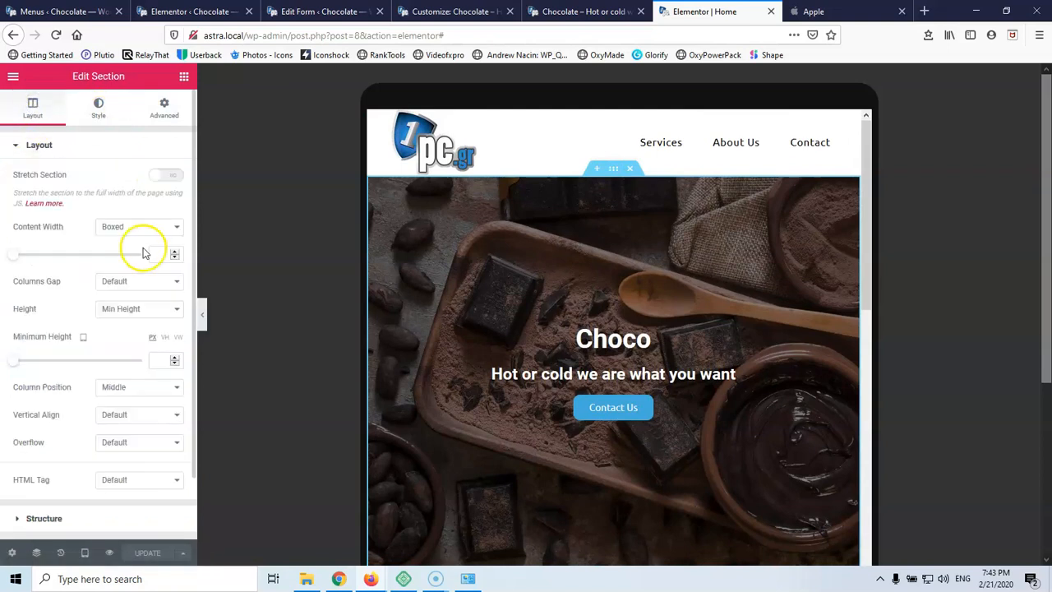
click(159, 360)
text(500)
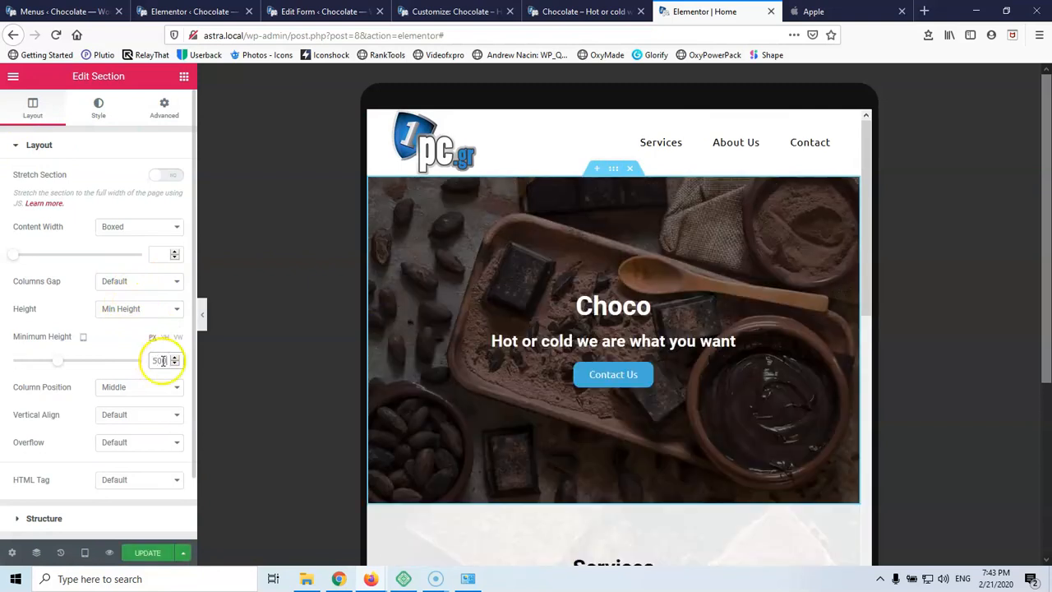
scroll(521, 346, down, 3)
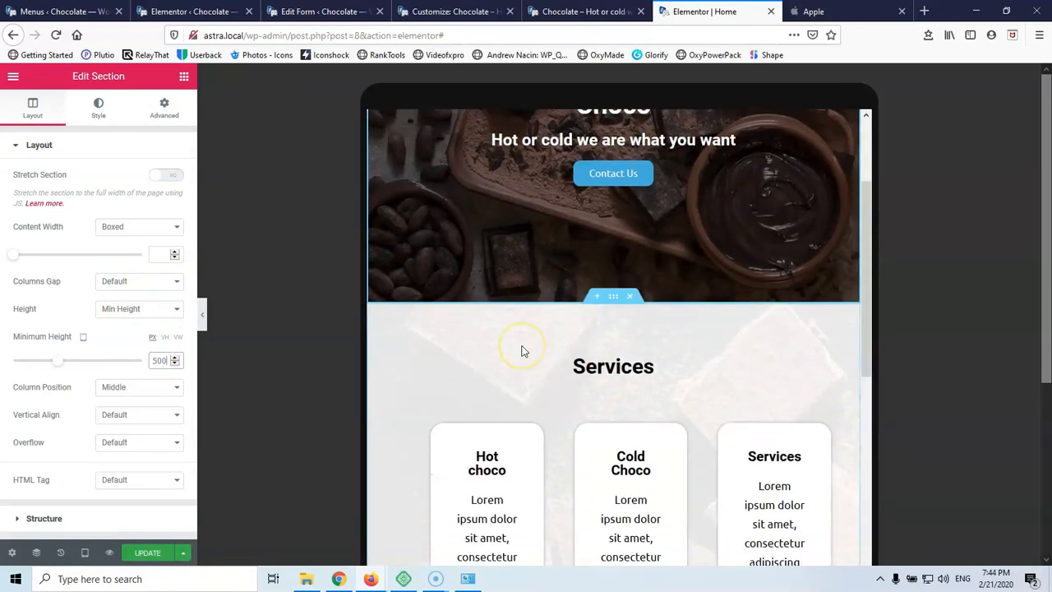
scroll(601, 333, up, 2)
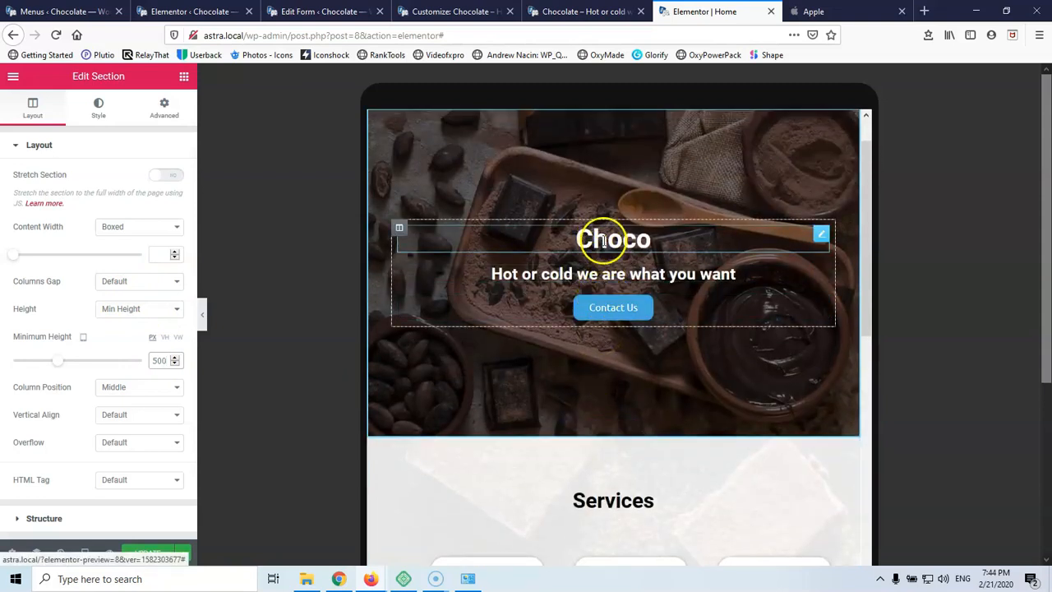
scroll(602, 272, down, 5)
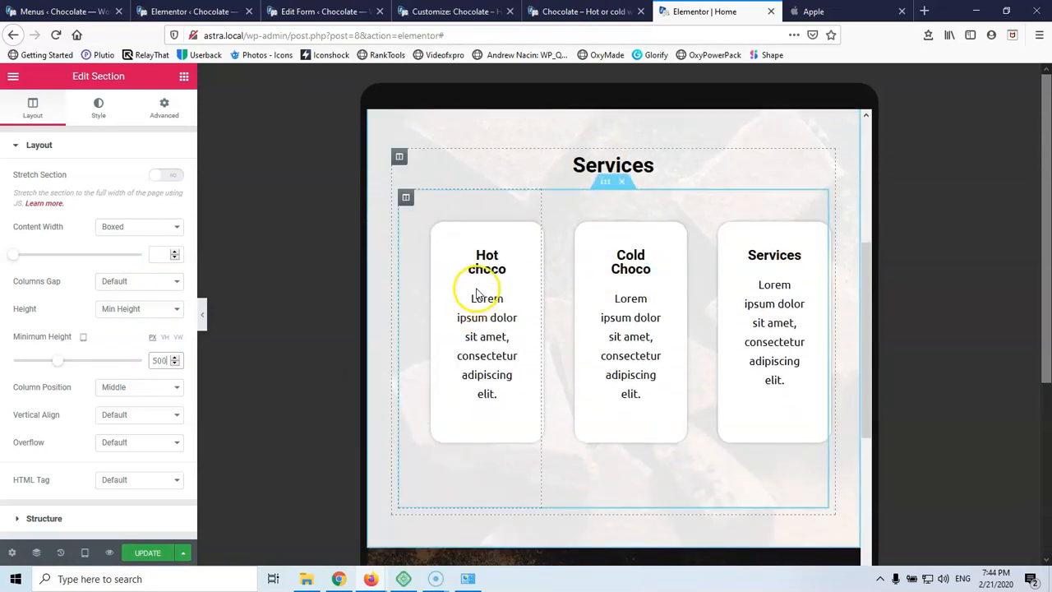
Set the Hot choco column's linked Margin to 40 and linked Padding to 10 for tablet
click(406, 199)
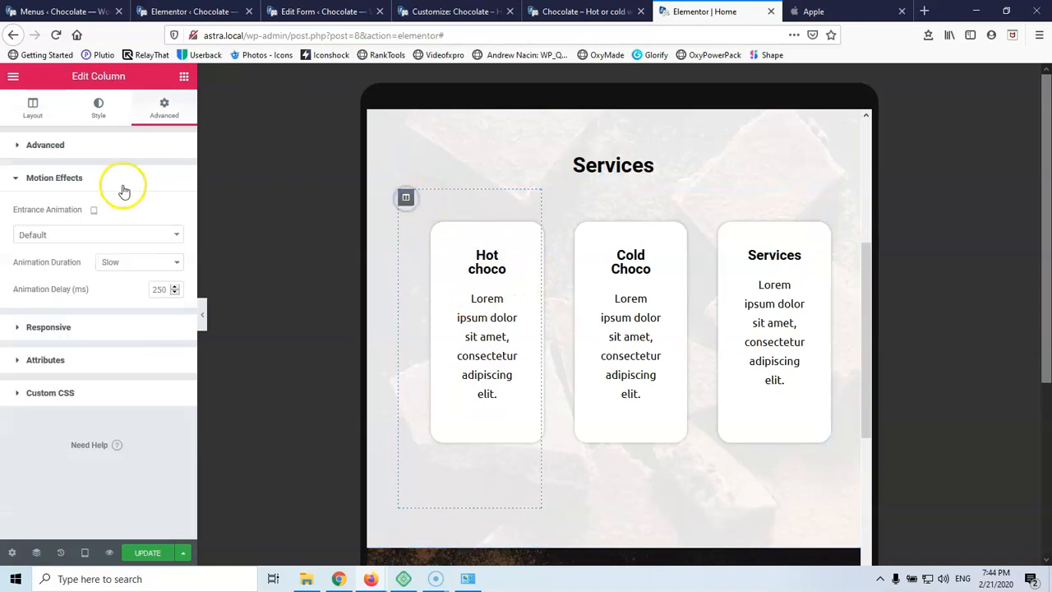
click(20, 144)
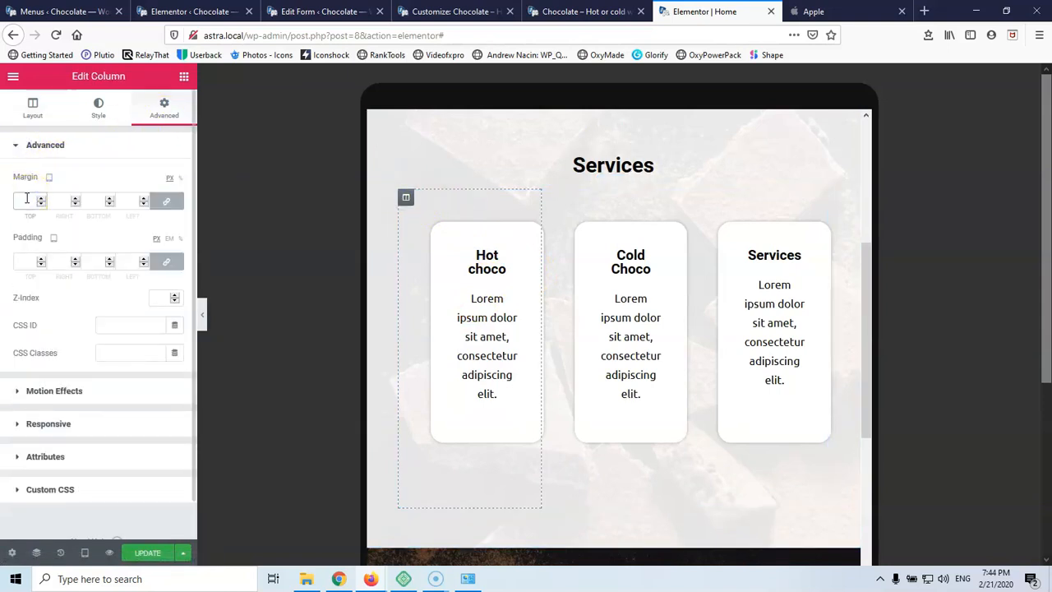
click(27, 201)
text(400)
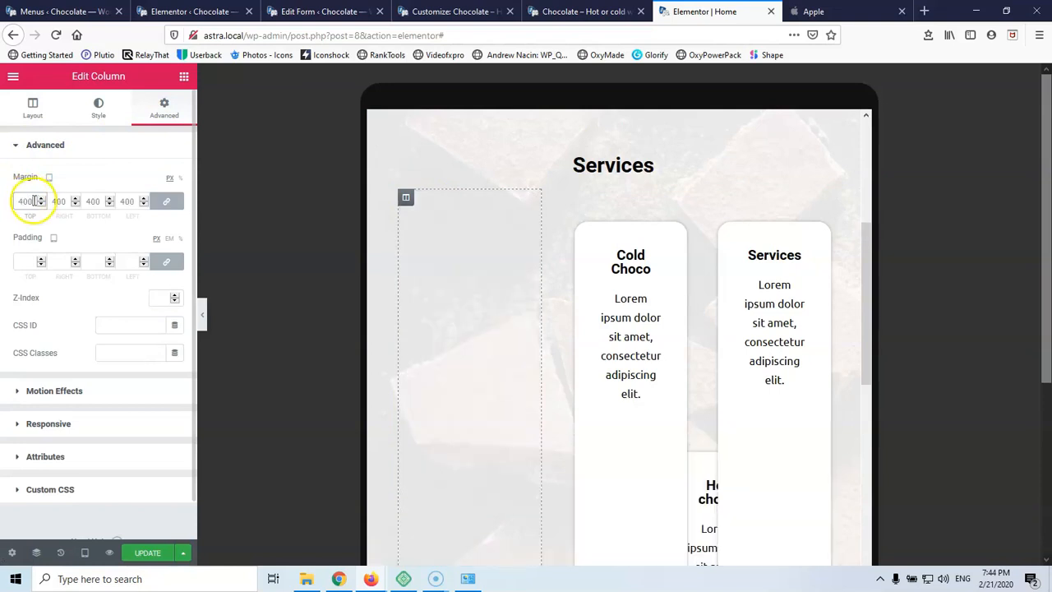
key(BackSpace)
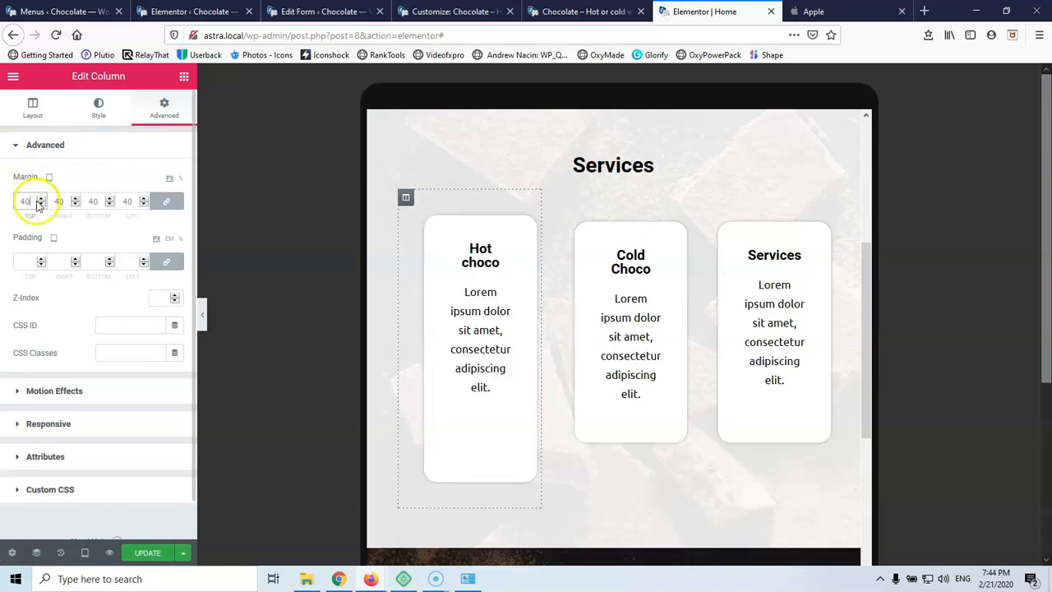
click(22, 263)
text(10)
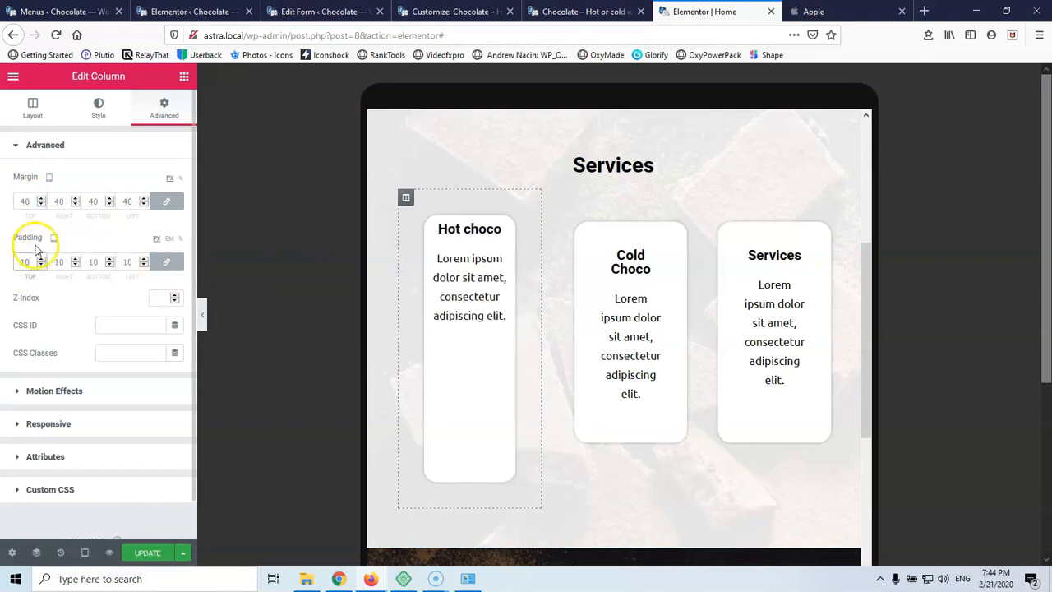
click(92, 200)
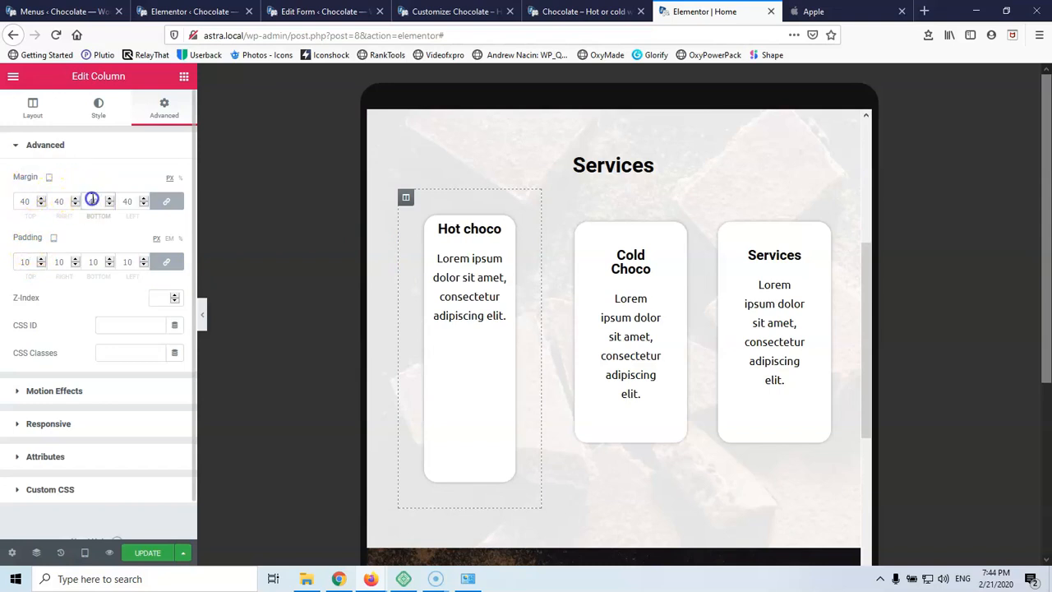
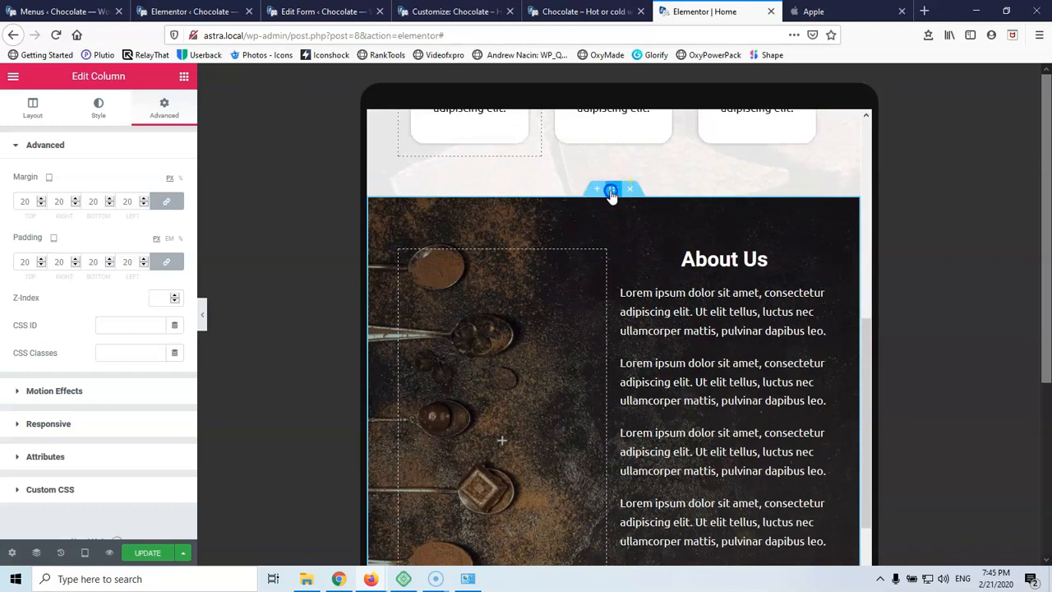
Select the About Us section and look over its background settings
click(612, 192)
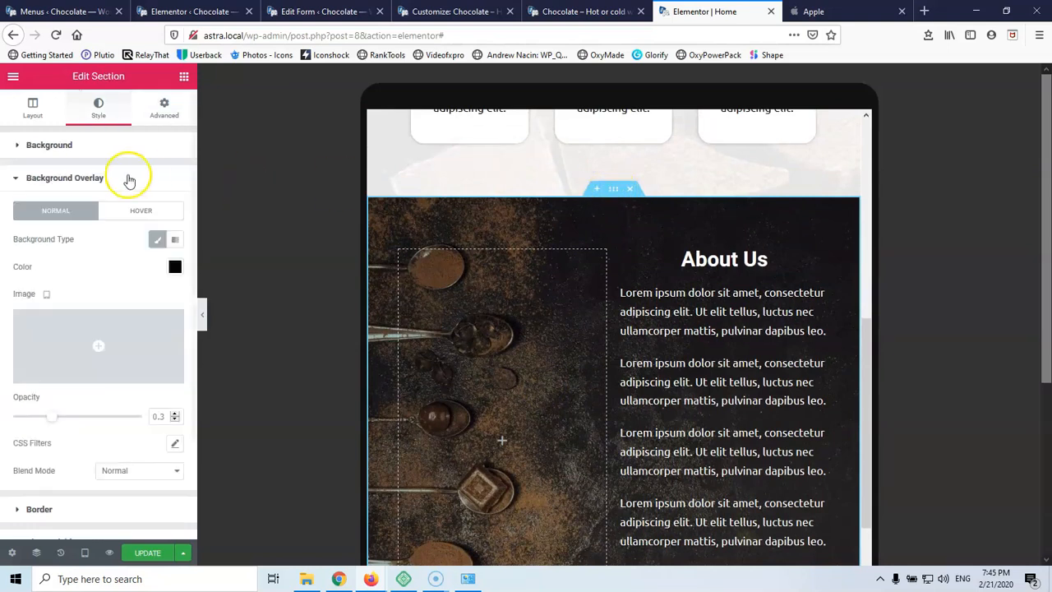
click(13, 148)
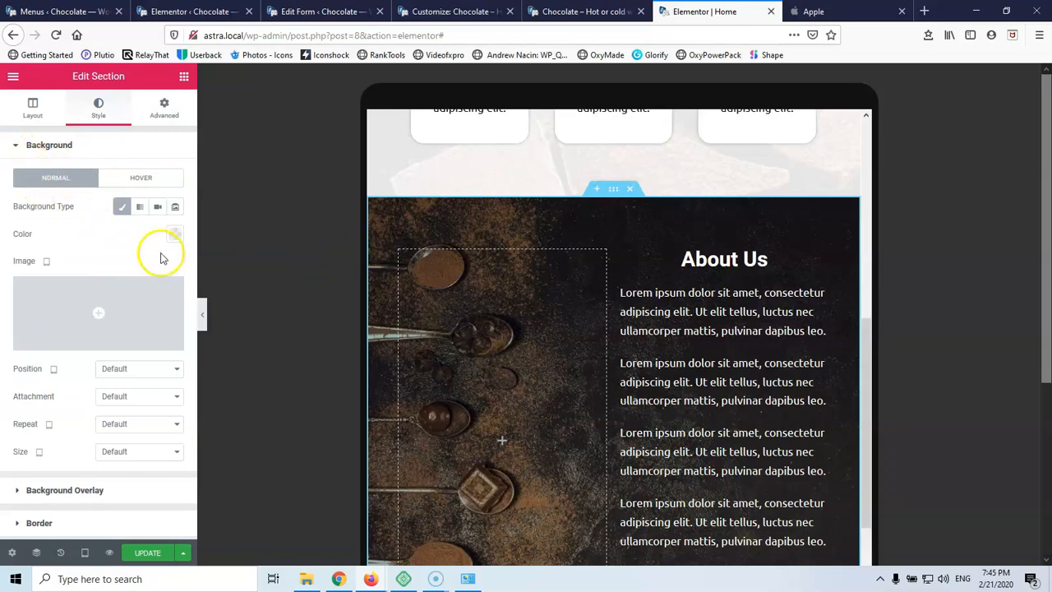
scroll(859, 325, down, 6)
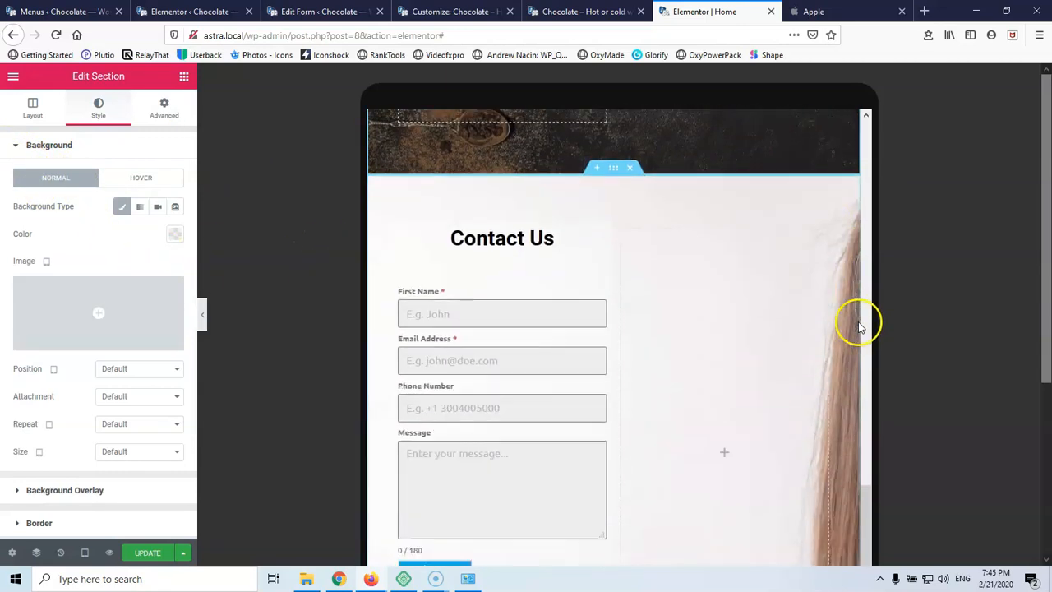
scroll(721, 307, down, 3)
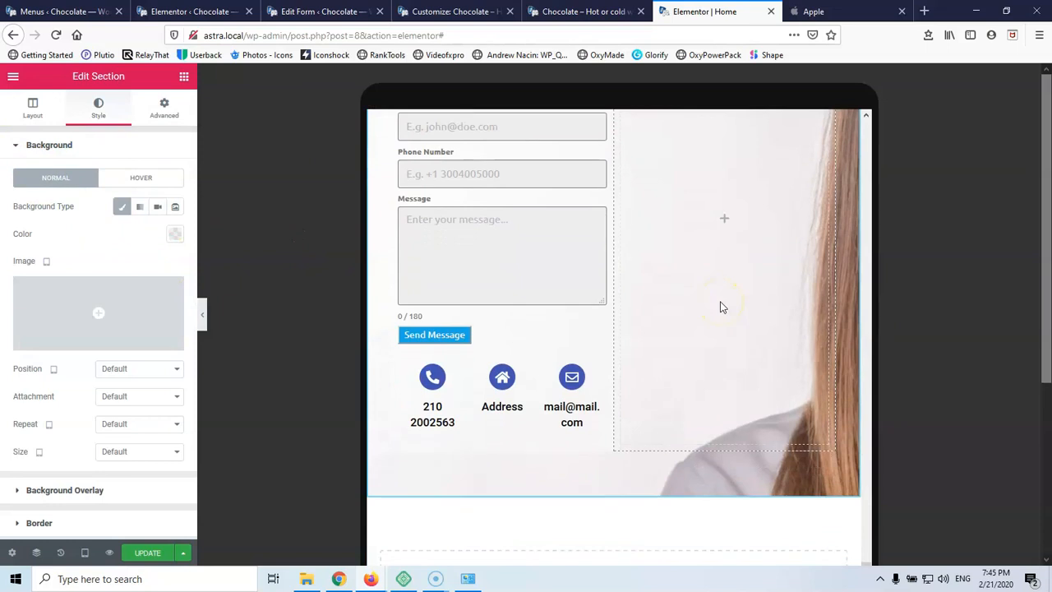
Open the phone number icon box's title typography settings (15 px title text)
click(432, 418)
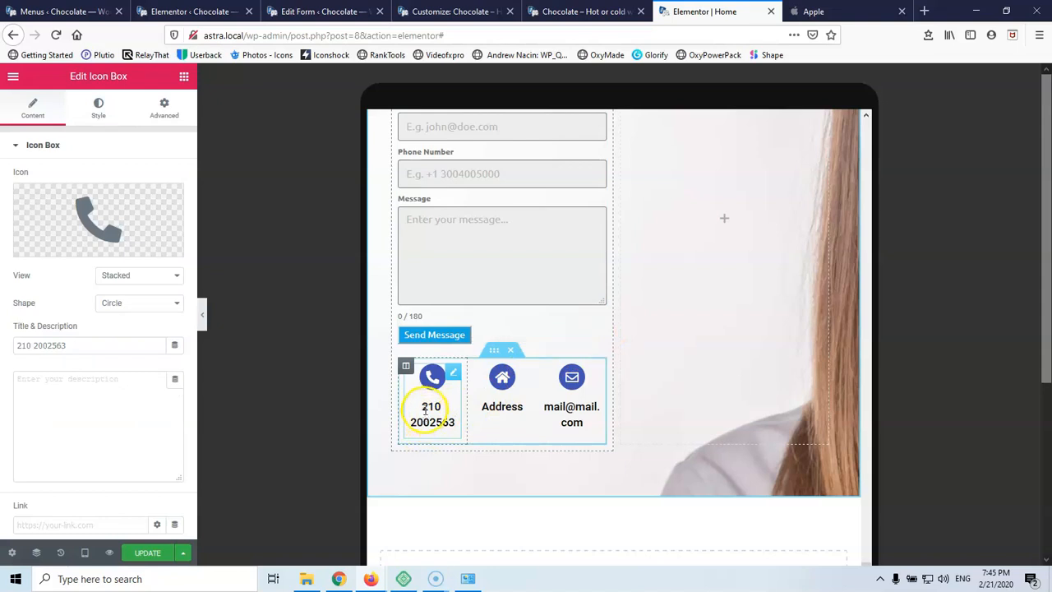
click(98, 116)
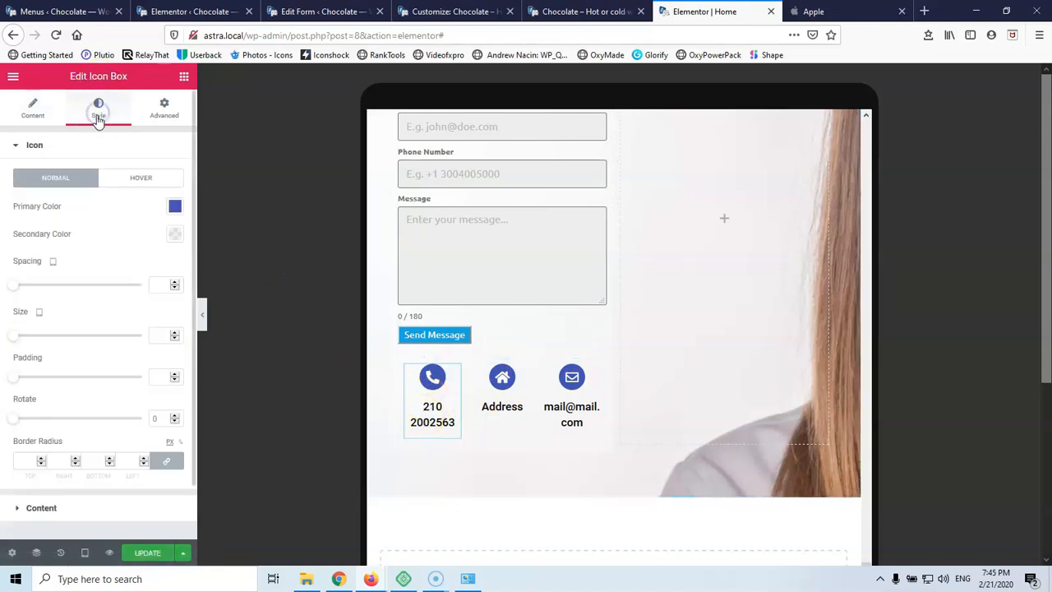
scroll(47, 373, down, 1)
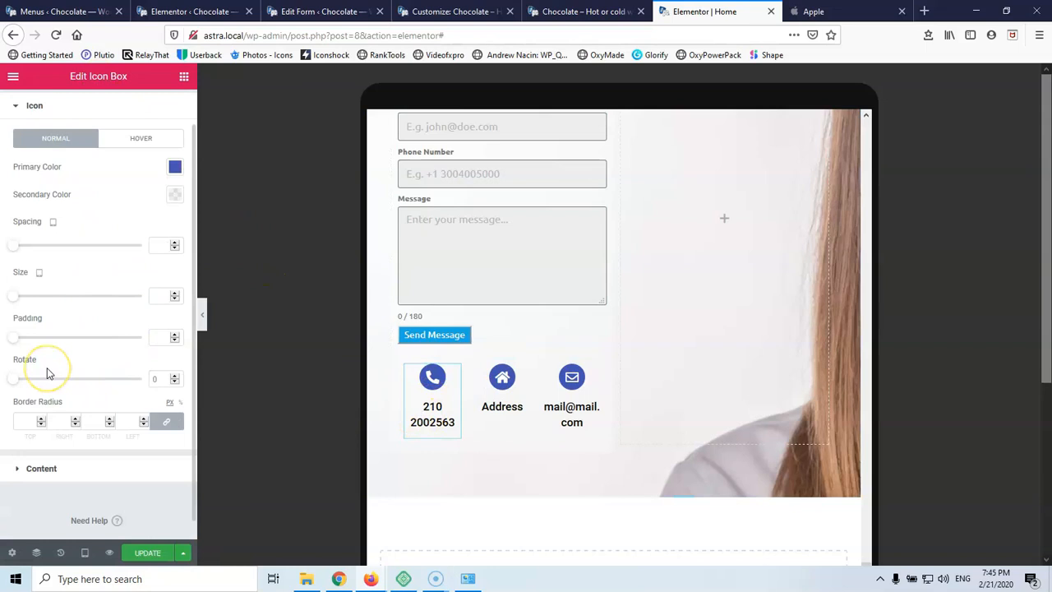
click(12, 470)
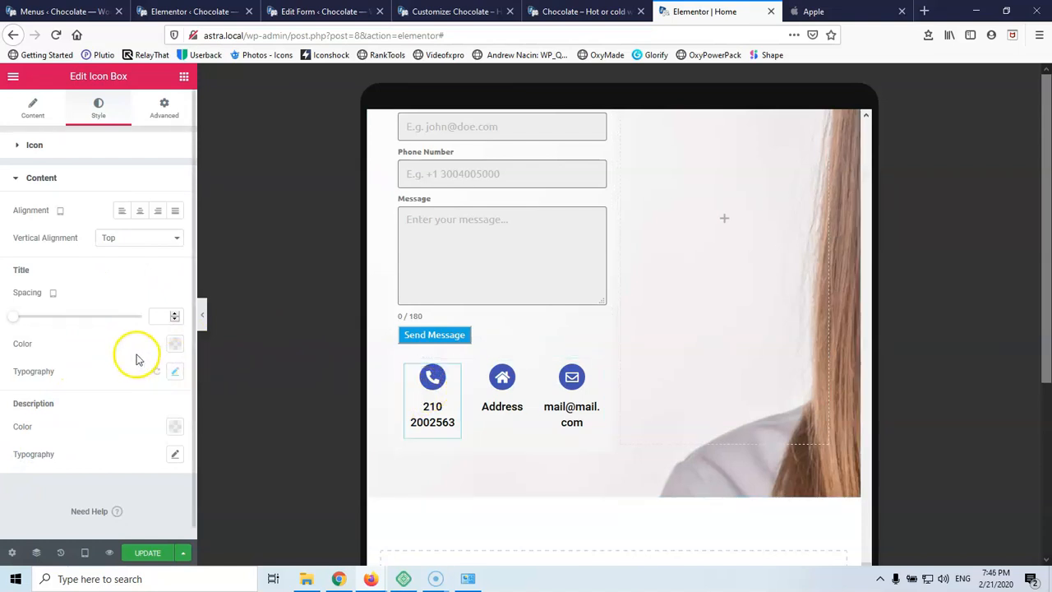
click(175, 373)
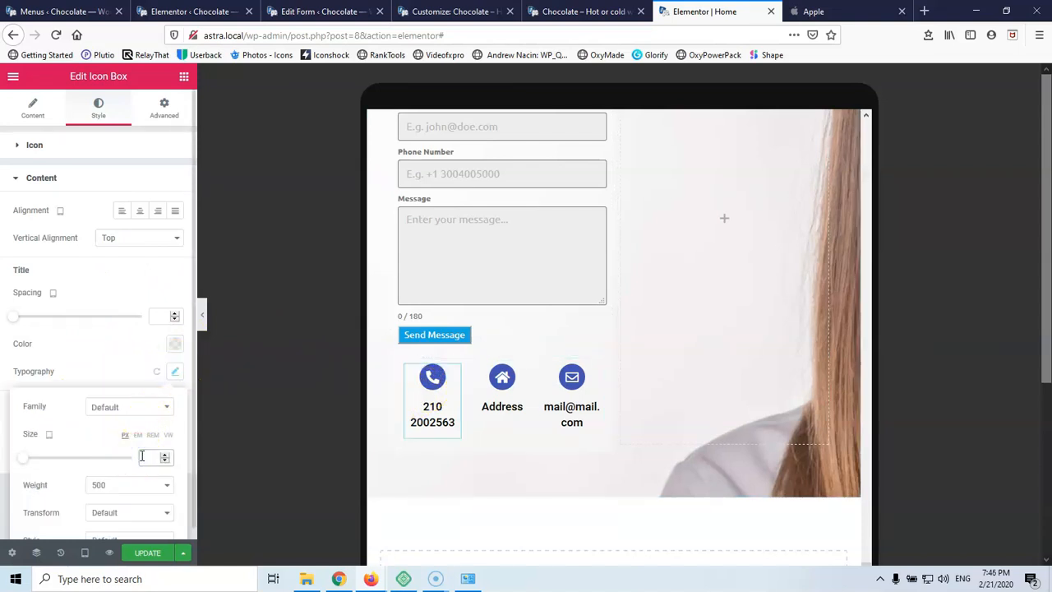
Copy the phone icon box and paste its style onto the Address and email icon boxes
right_click(451, 374)
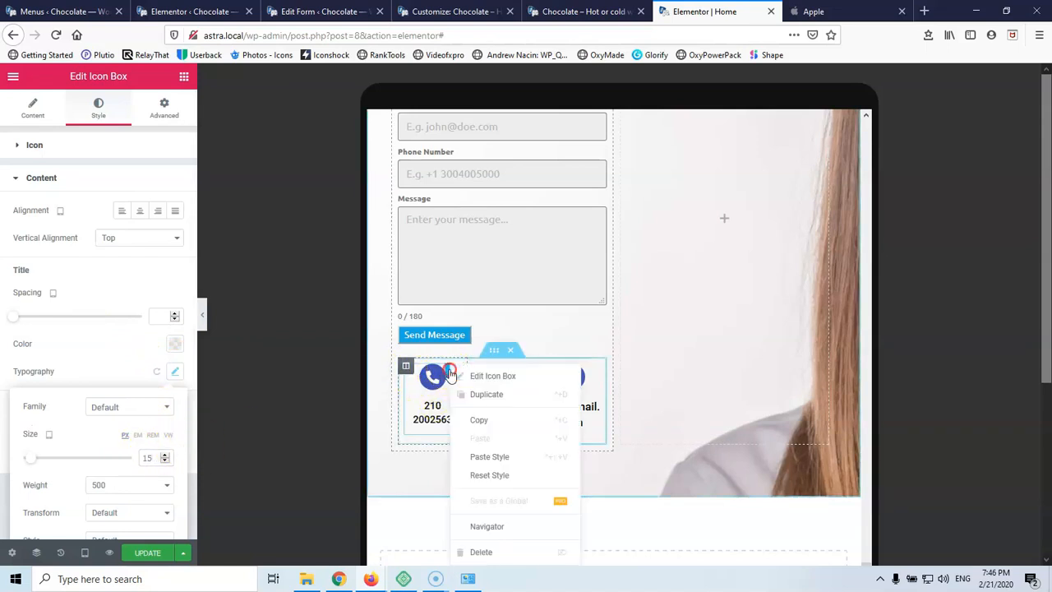
click(462, 418)
click(519, 375)
right_click(525, 375)
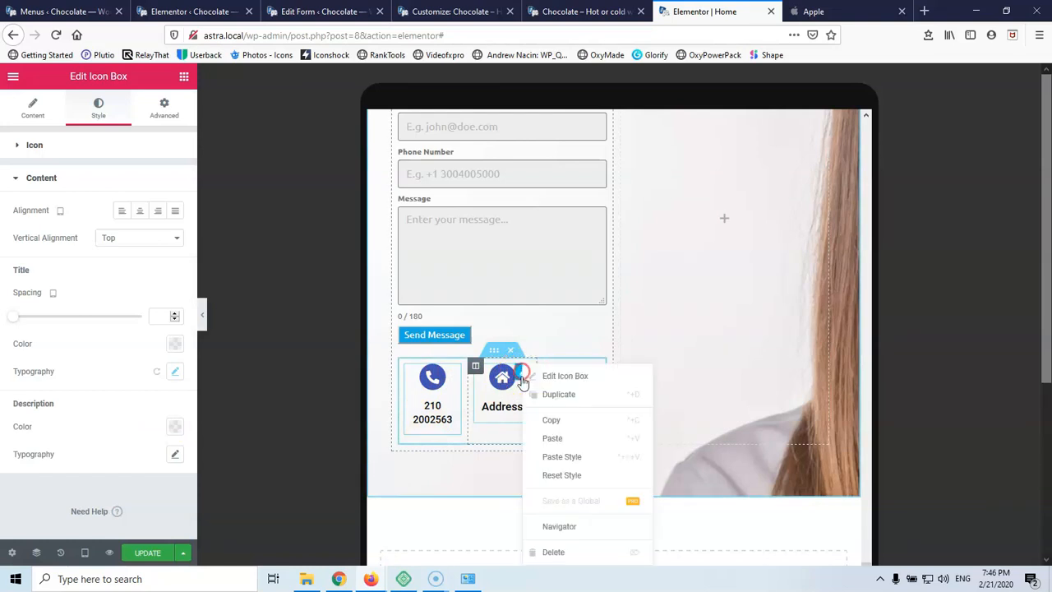
click(546, 456)
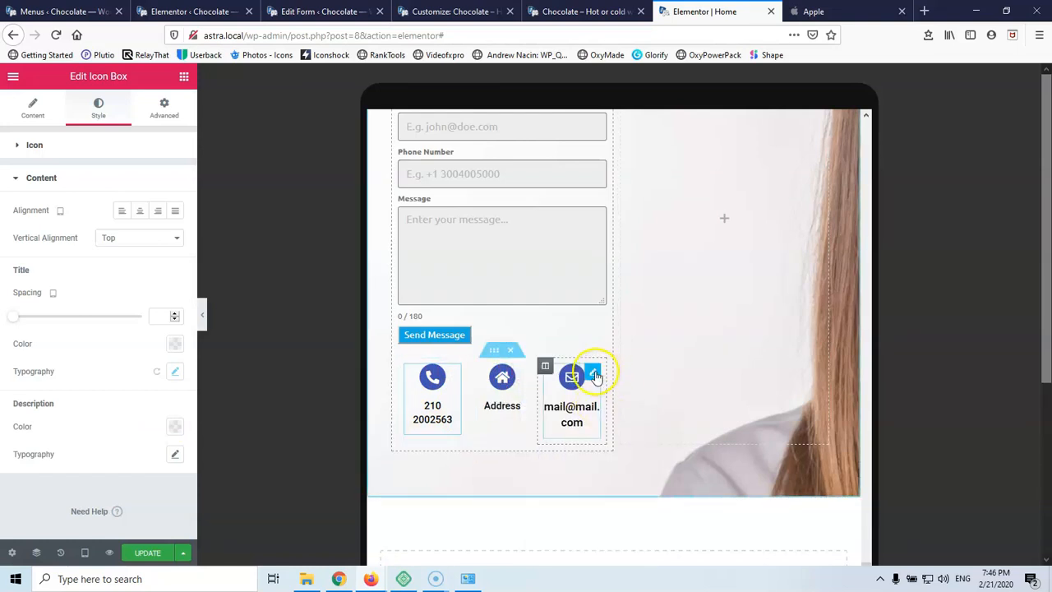
right_click(595, 374)
click(615, 456)
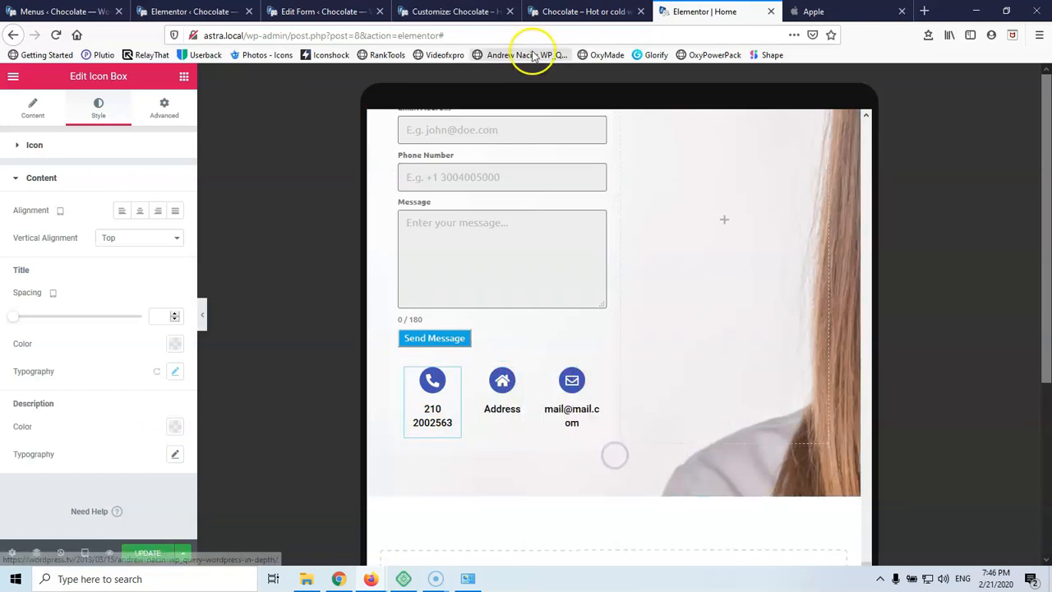
click(548, 12)
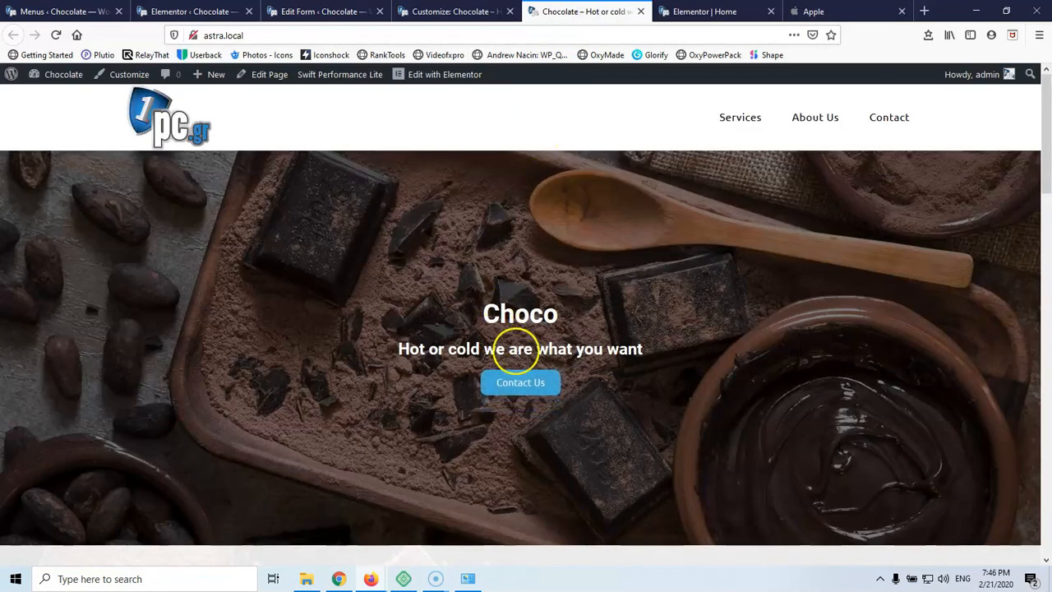
Scroll through the live Services, About Us and Contact sections, then return to the Elementor Home editor
scroll(577, 370, down, 2)
scroll(575, 329, down, 5)
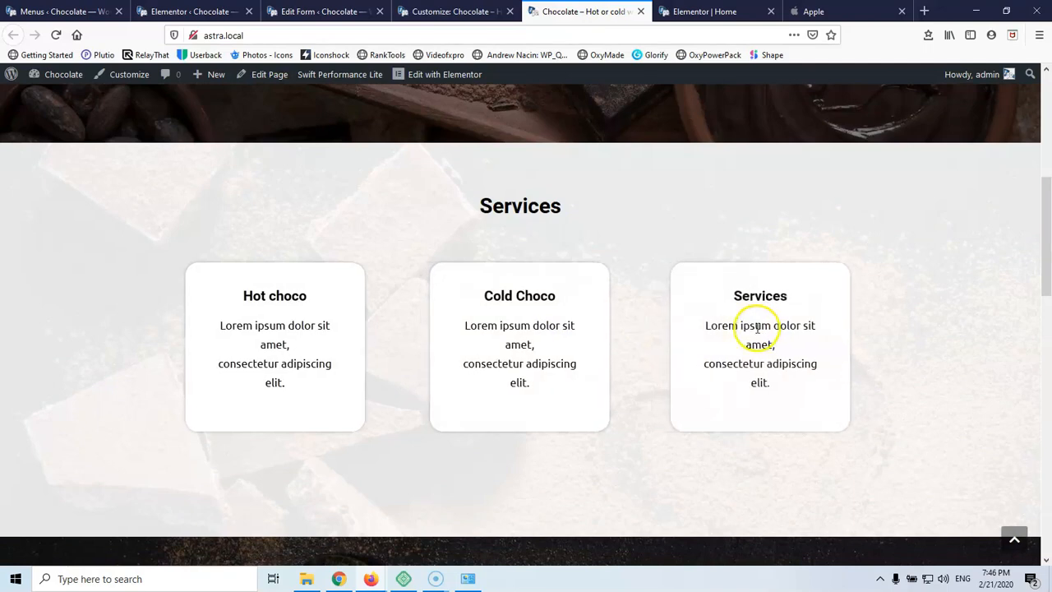
scroll(751, 327, down, 3)
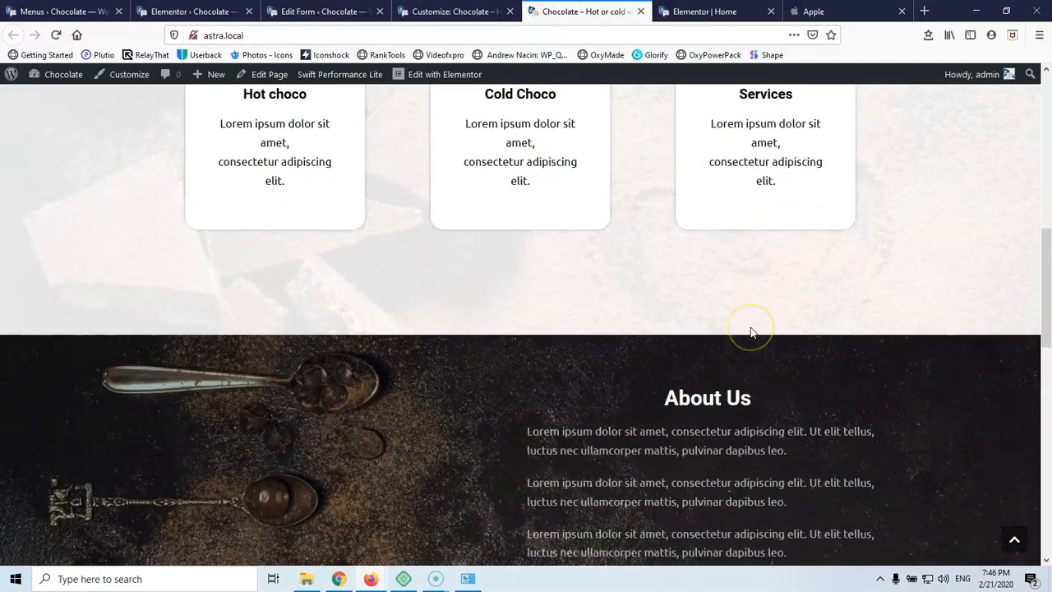
scroll(751, 328, down, 3)
scroll(748, 323, down, 3)
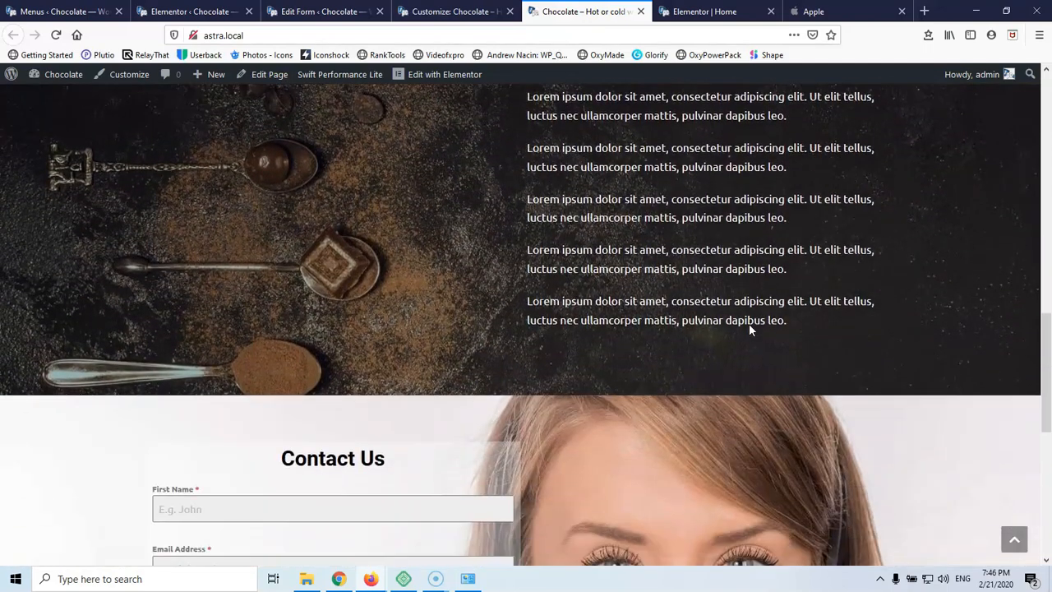
scroll(705, 305, down, 2)
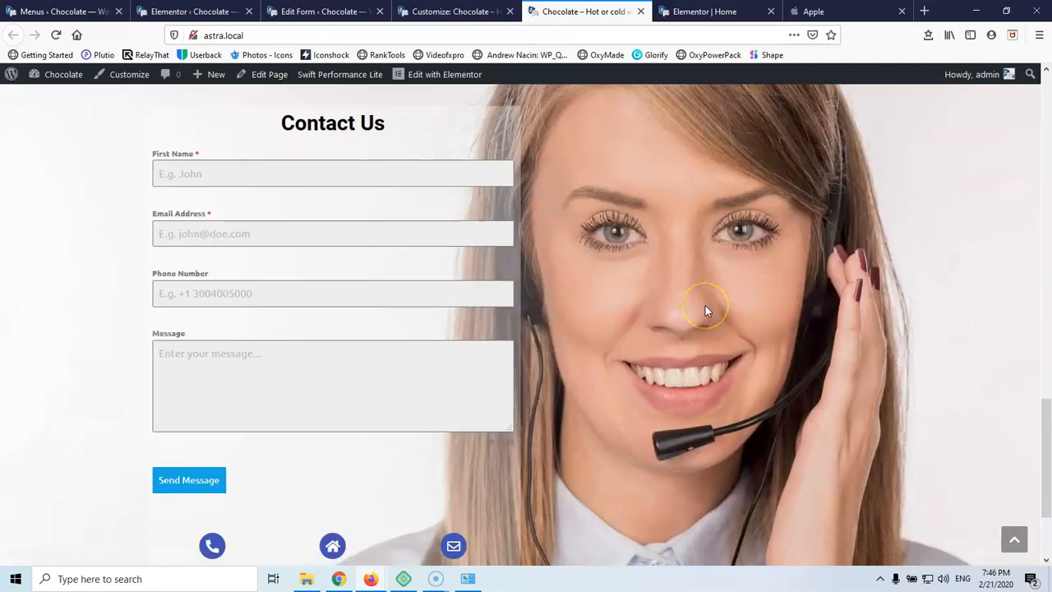
scroll(705, 305, up, 8)
scroll(705, 311, up, 3)
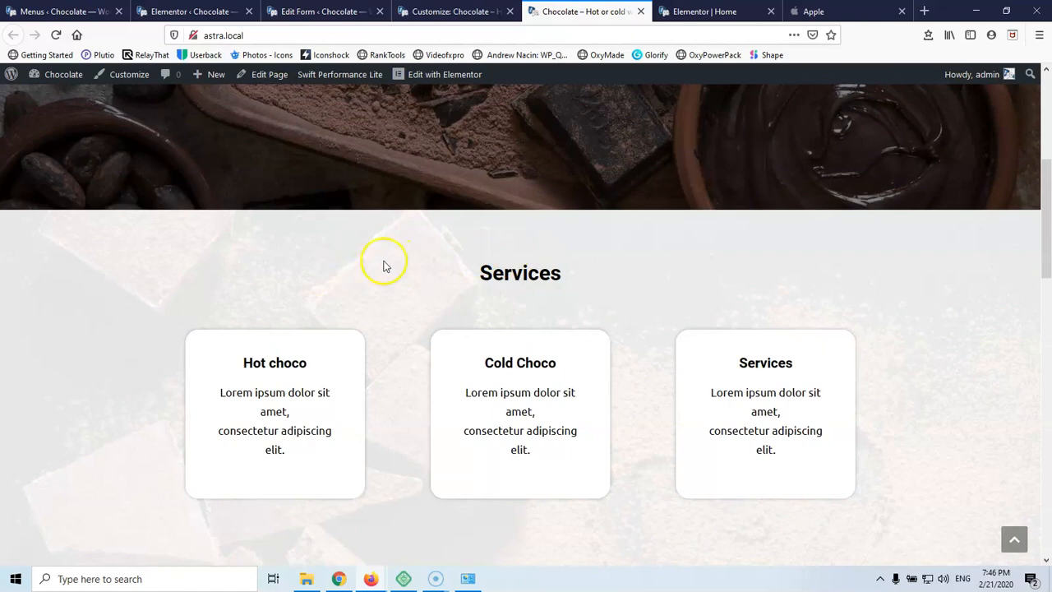
click(448, 11)
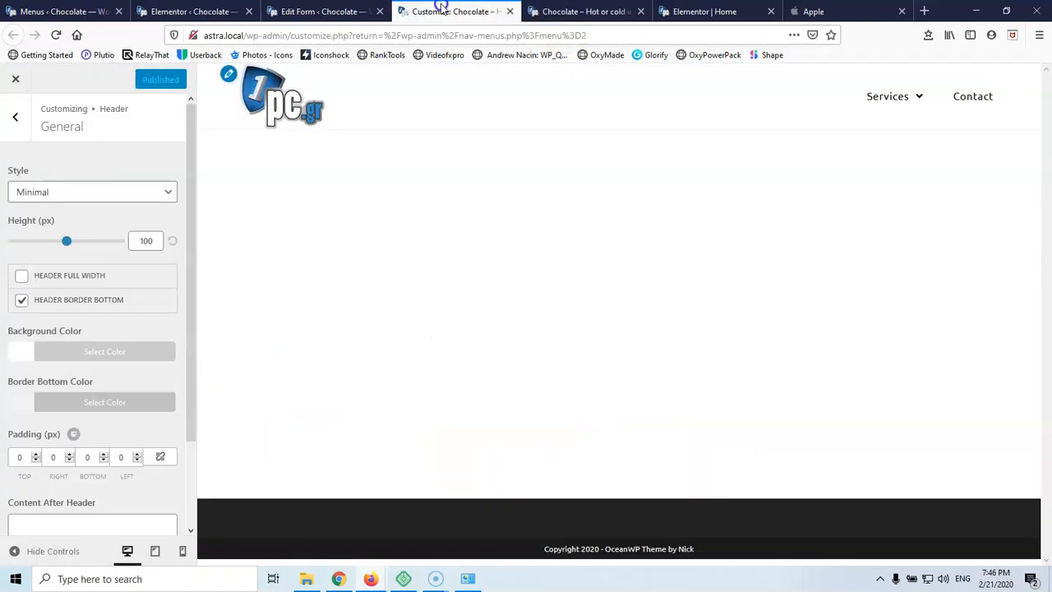
click(713, 12)
scroll(453, 282, up, 15)
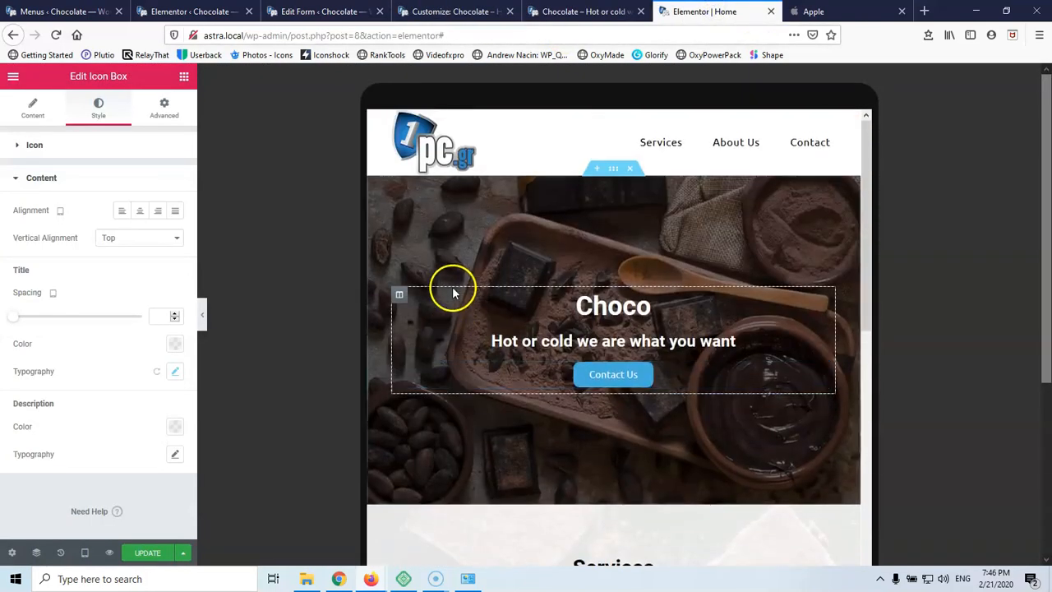
In desktop preview, set the hero section's background image position to Center Center
scroll(640, 485, down, 1)
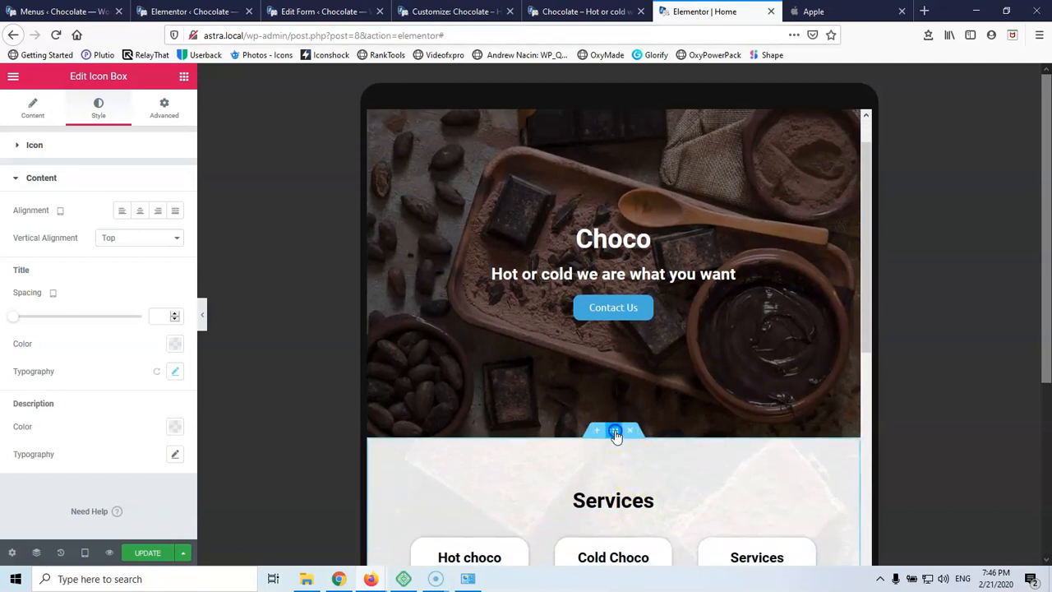
click(615, 431)
click(90, 107)
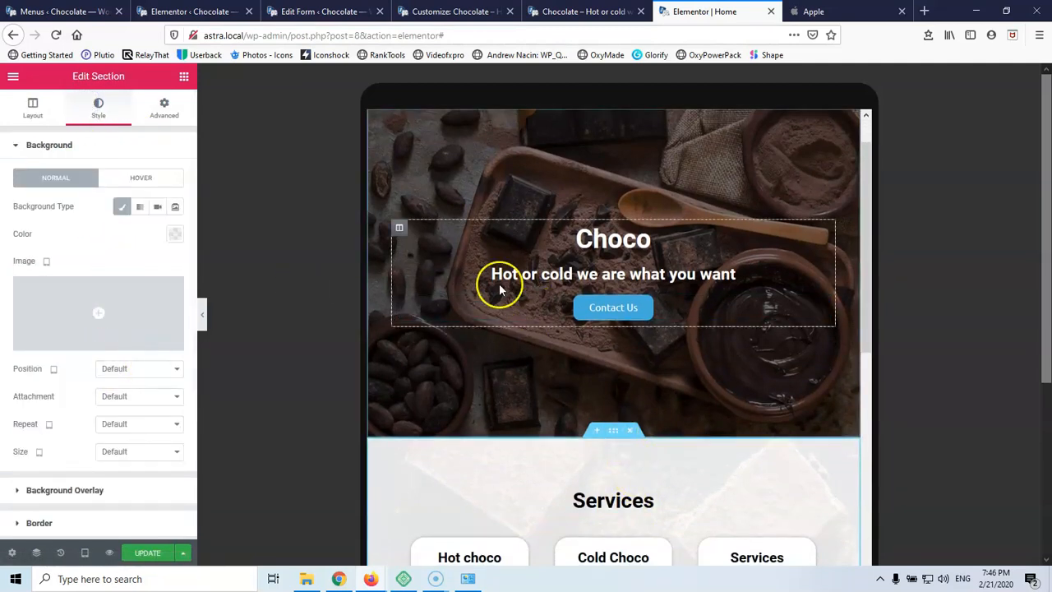
click(89, 553)
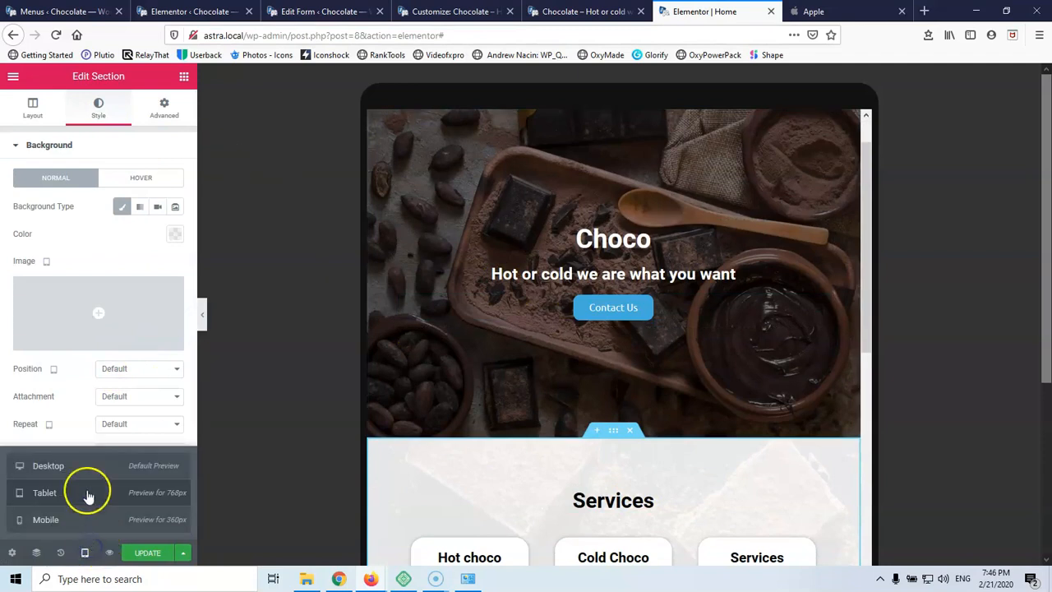
click(83, 468)
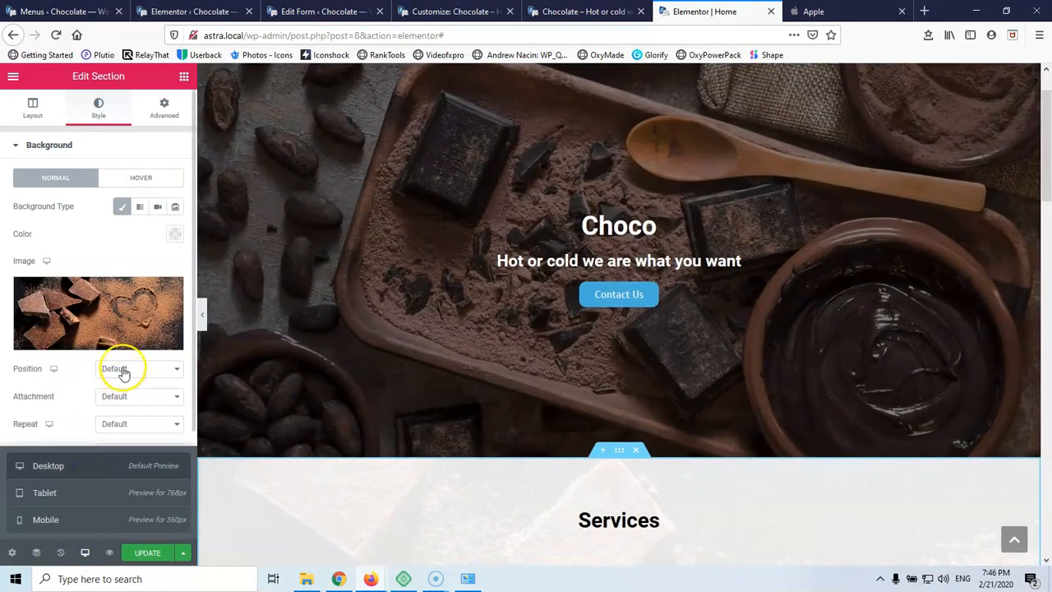
click(121, 372)
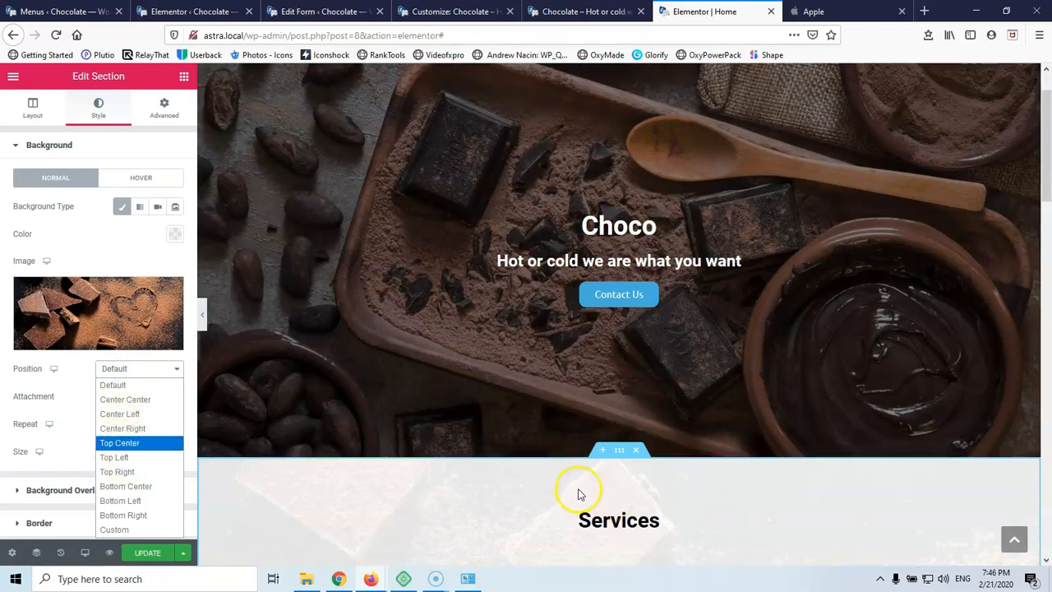
click(132, 400)
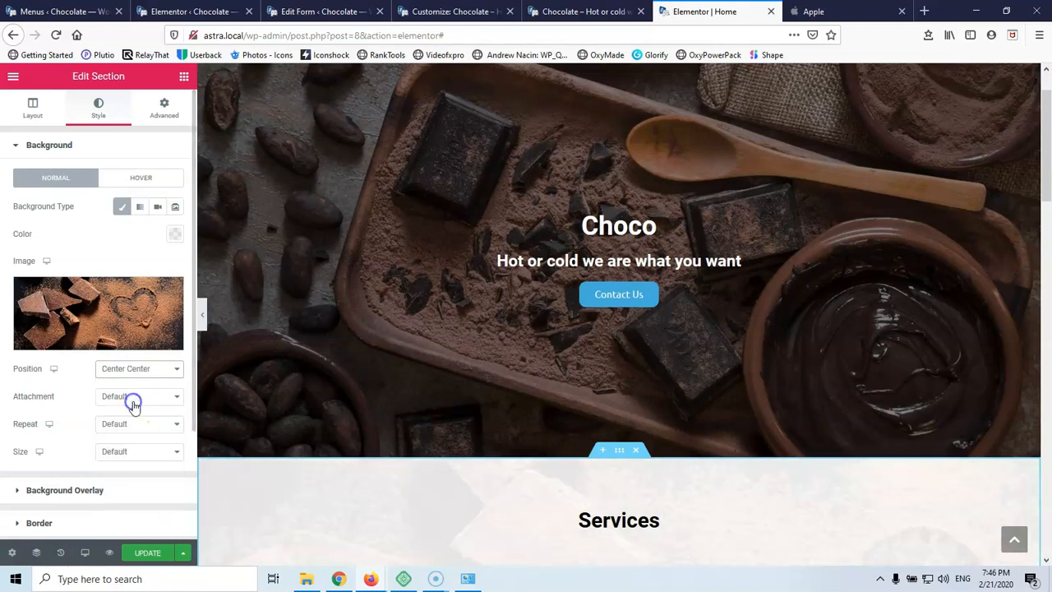
Set the background Attachment to Fixed and scroll the preview to check the parallax effect
scroll(152, 387, down, 1)
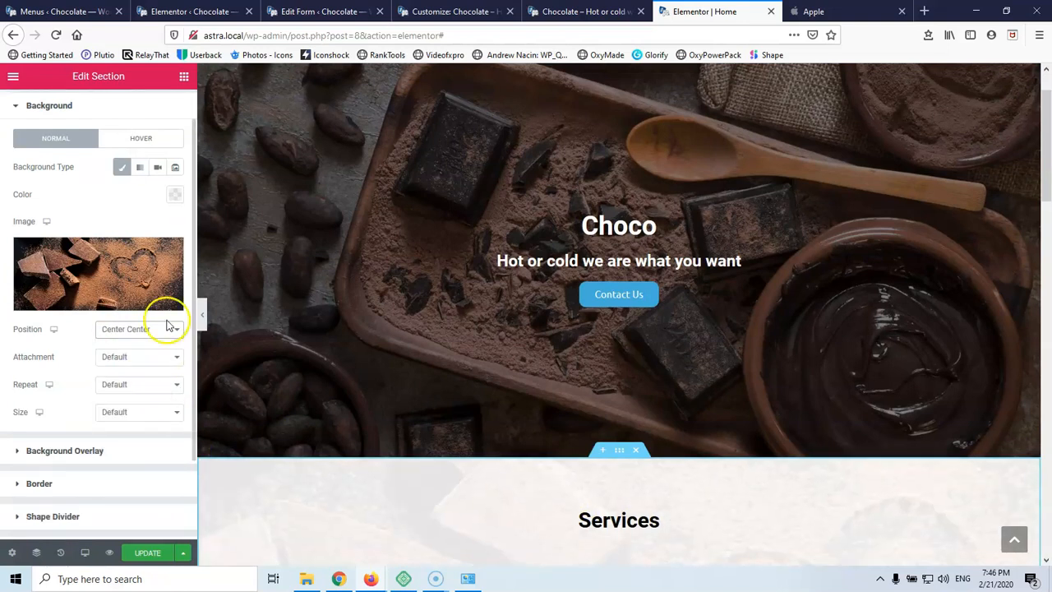
click(145, 360)
click(137, 403)
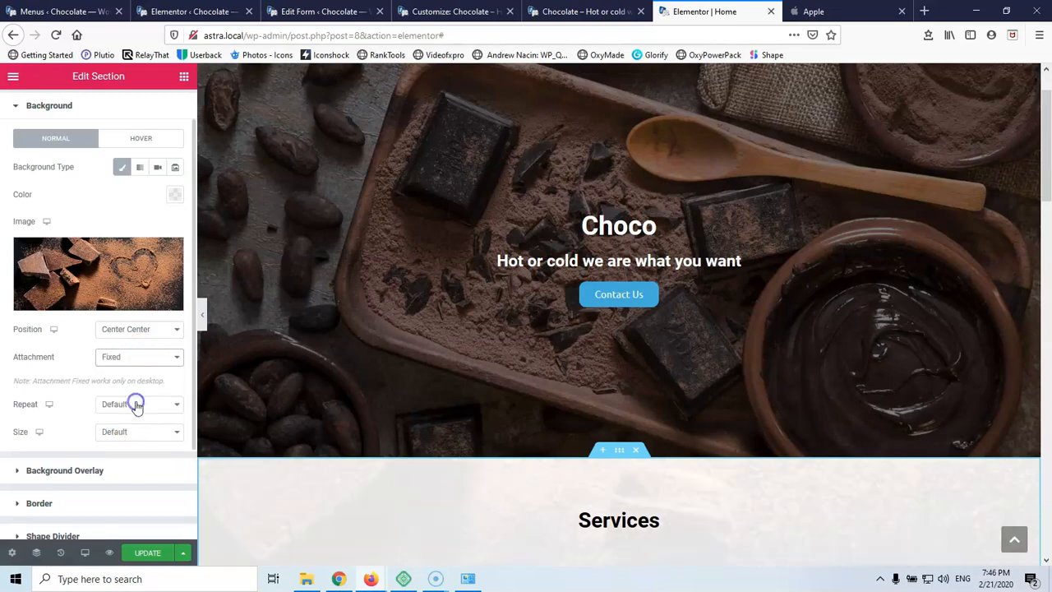
scroll(552, 353, down, 8)
scroll(561, 345, up, 2)
scroll(561, 345, up, 5)
scroll(561, 345, down, 4)
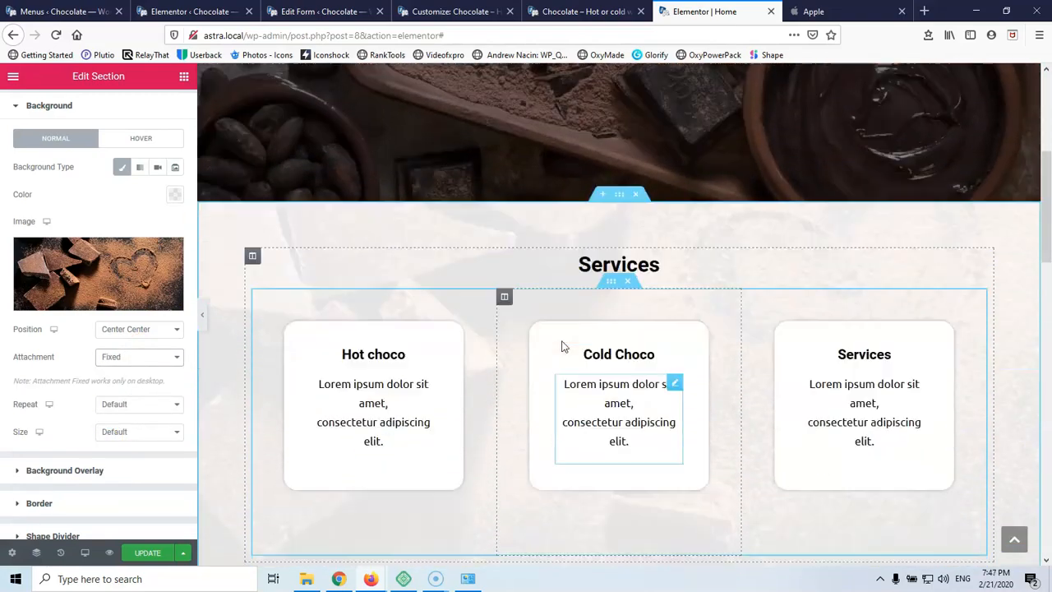
scroll(561, 345, down, 7)
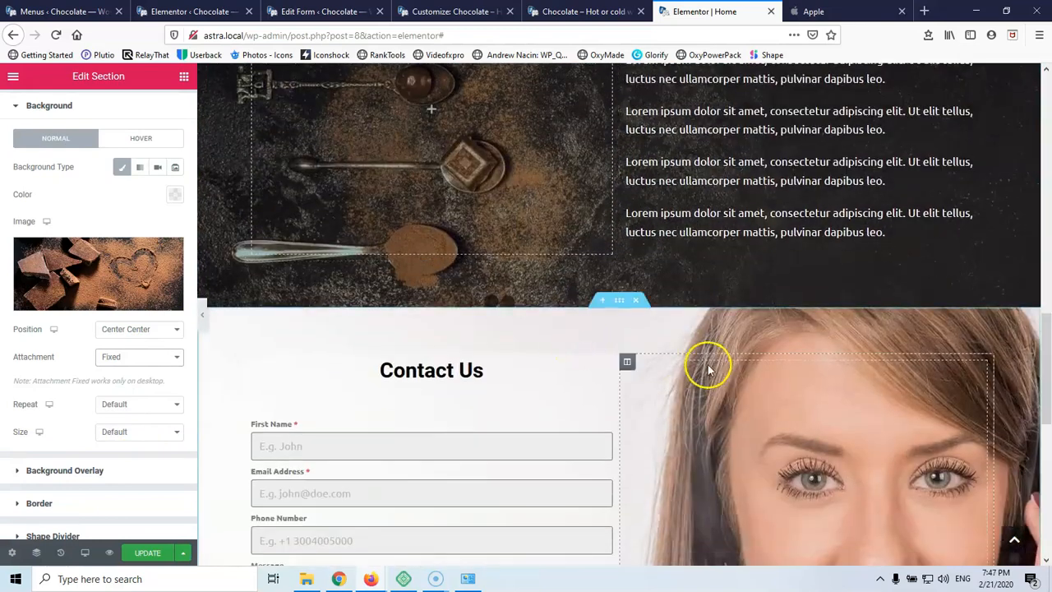
Set the Contact Us section's background Attachment to Fixed, check it, and save with Update
click(622, 302)
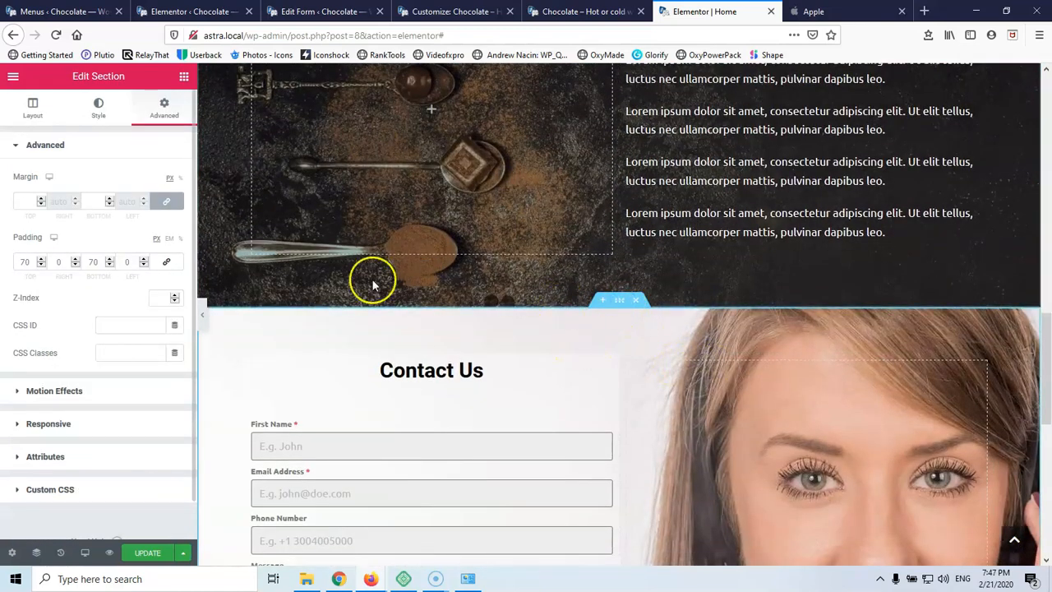
click(95, 116)
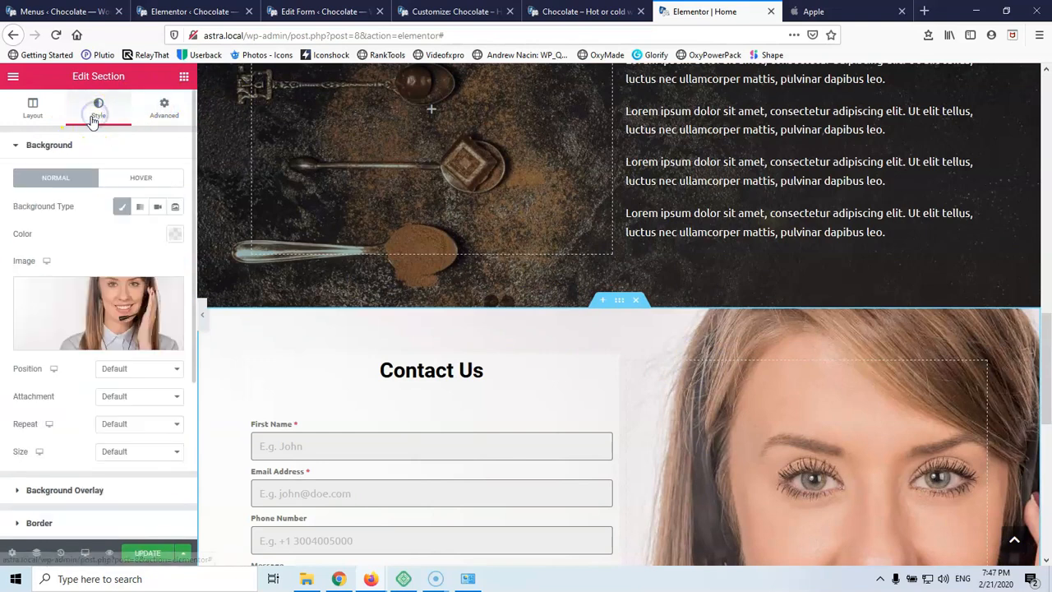
click(135, 401)
click(130, 437)
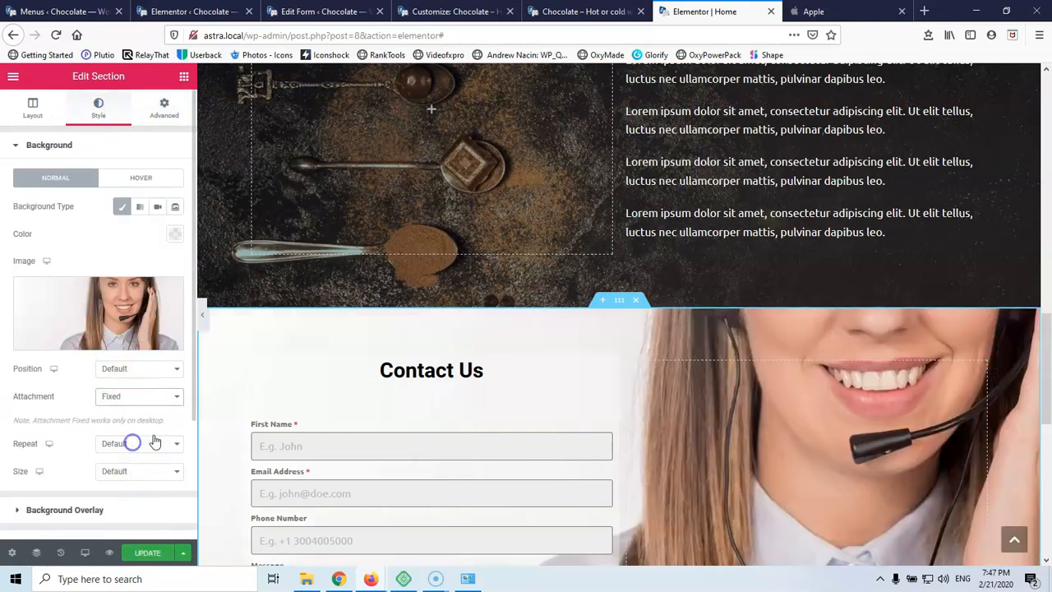
scroll(578, 384, down, 4)
scroll(578, 384, up, 4)
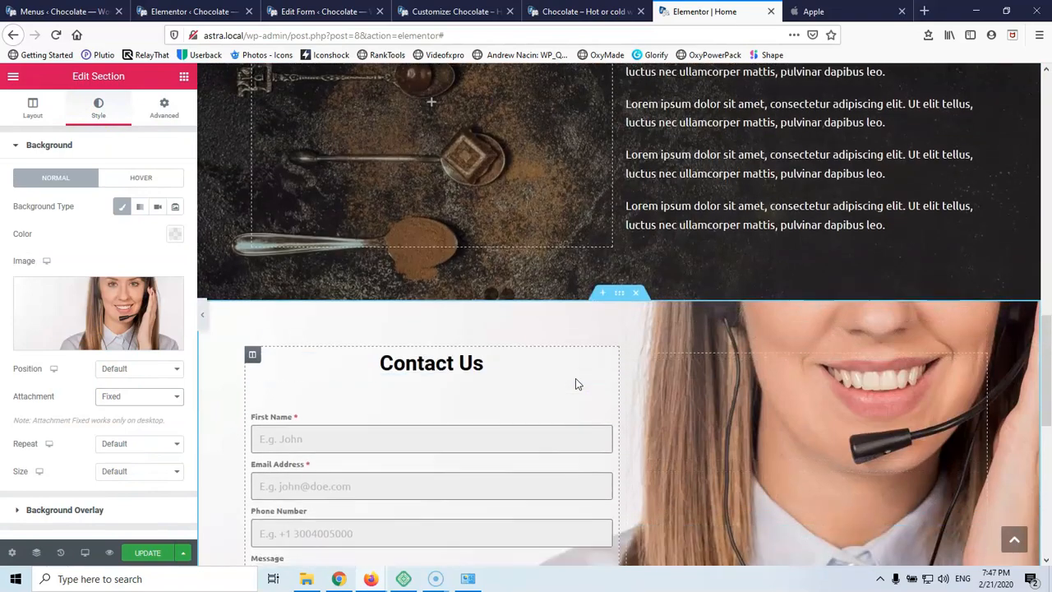
scroll(575, 383, up, 4)
scroll(622, 329, up, 4)
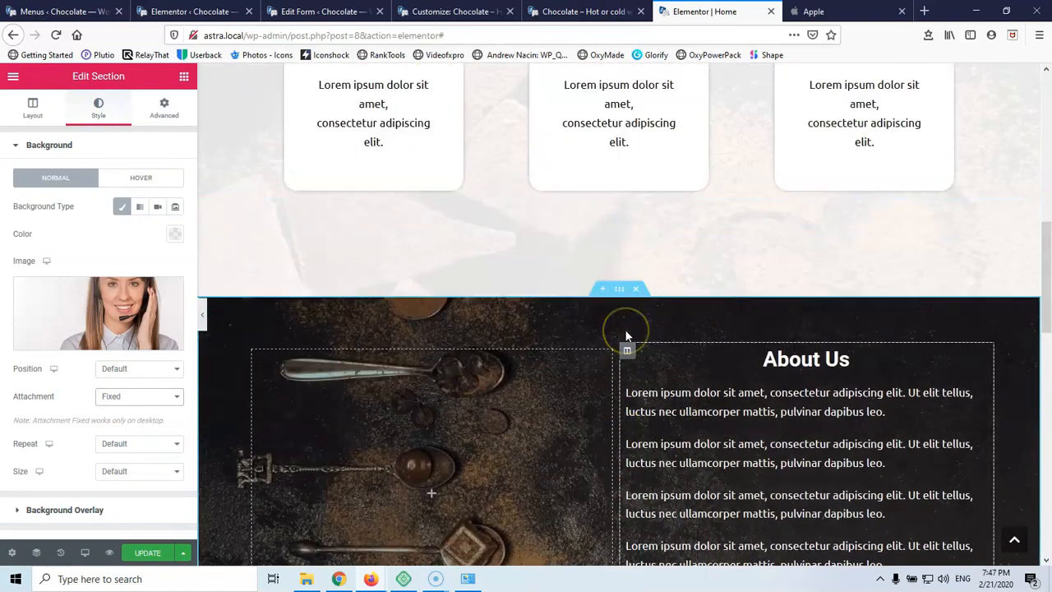
scroll(625, 331, up, 5)
scroll(630, 317, down, 3)
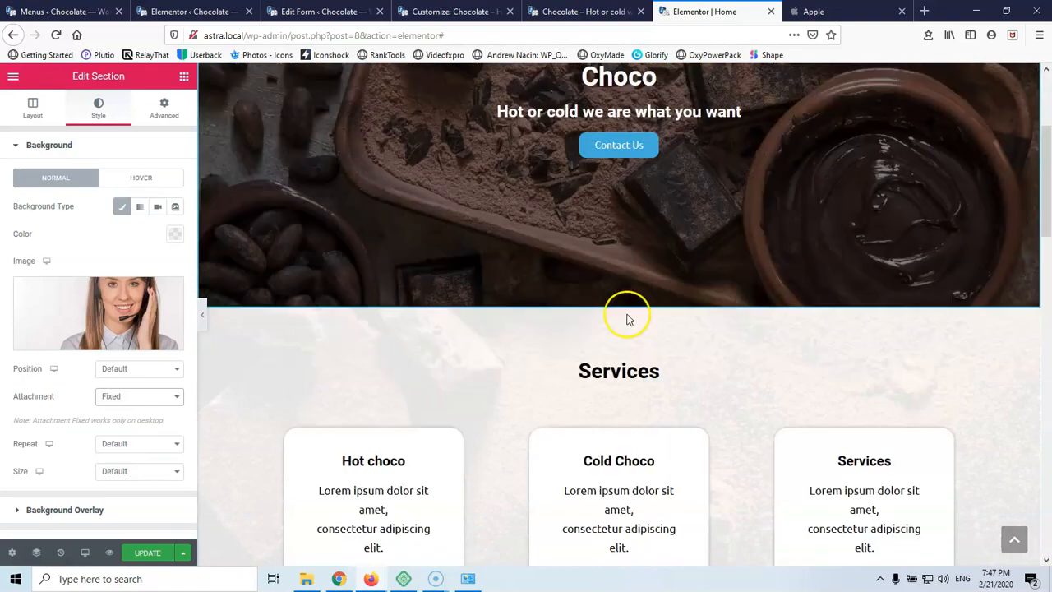
scroll(738, 291, down, 6)
scroll(716, 258, up, 3)
scroll(712, 376, down, 5)
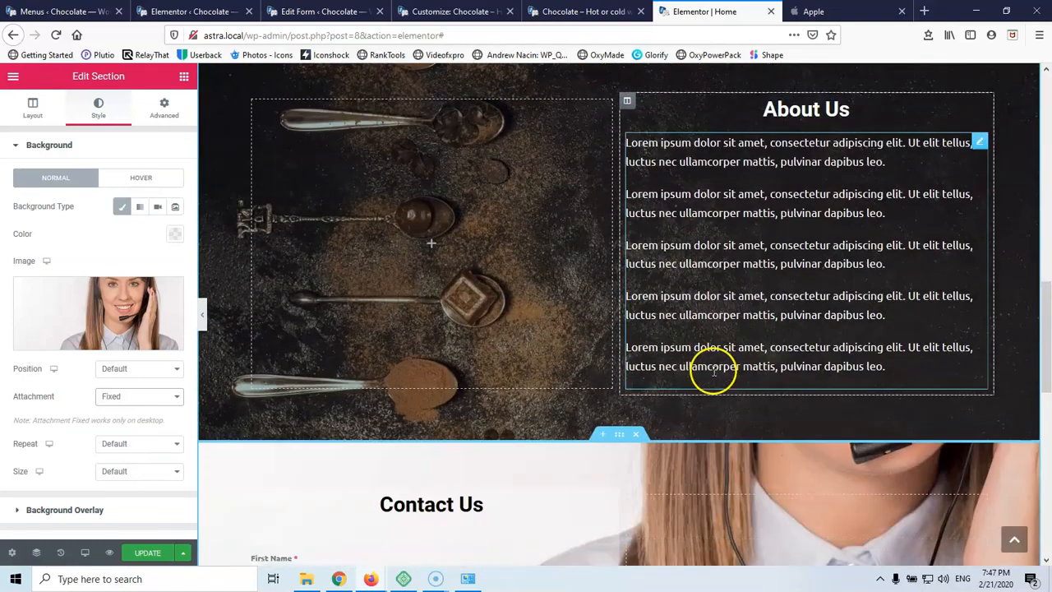
scroll(681, 348, down, 3)
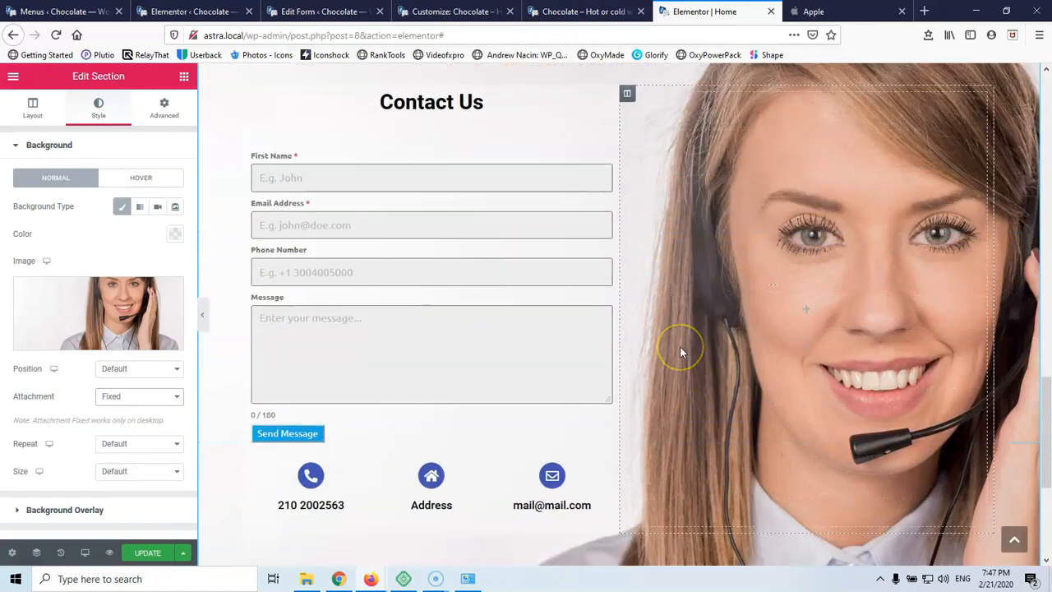
scroll(682, 348, up, 7)
scroll(196, 497, down, 1)
scroll(272, 425, down, 8)
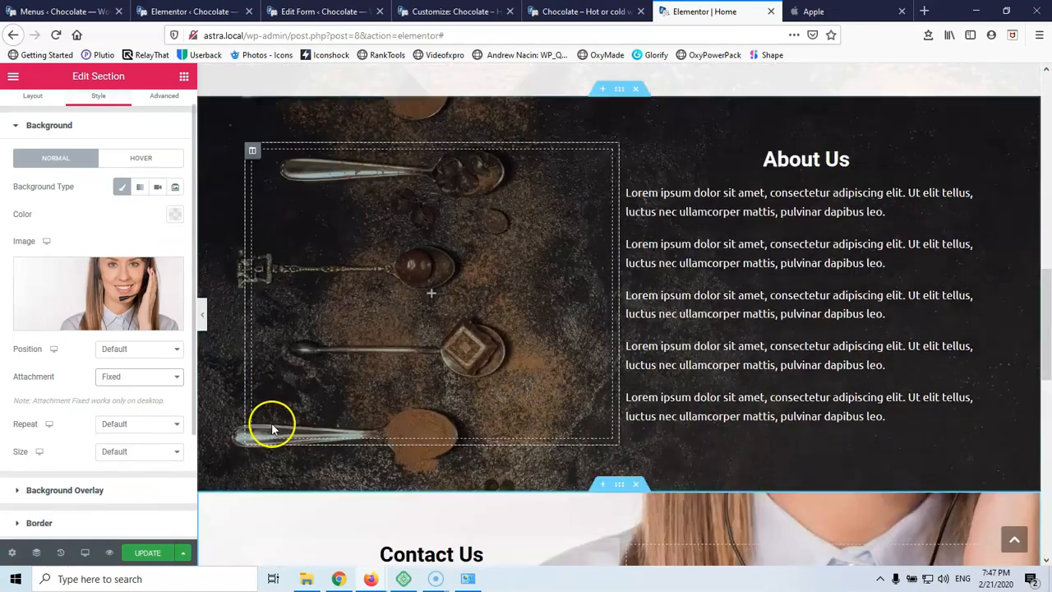
scroll(272, 425, up, 3)
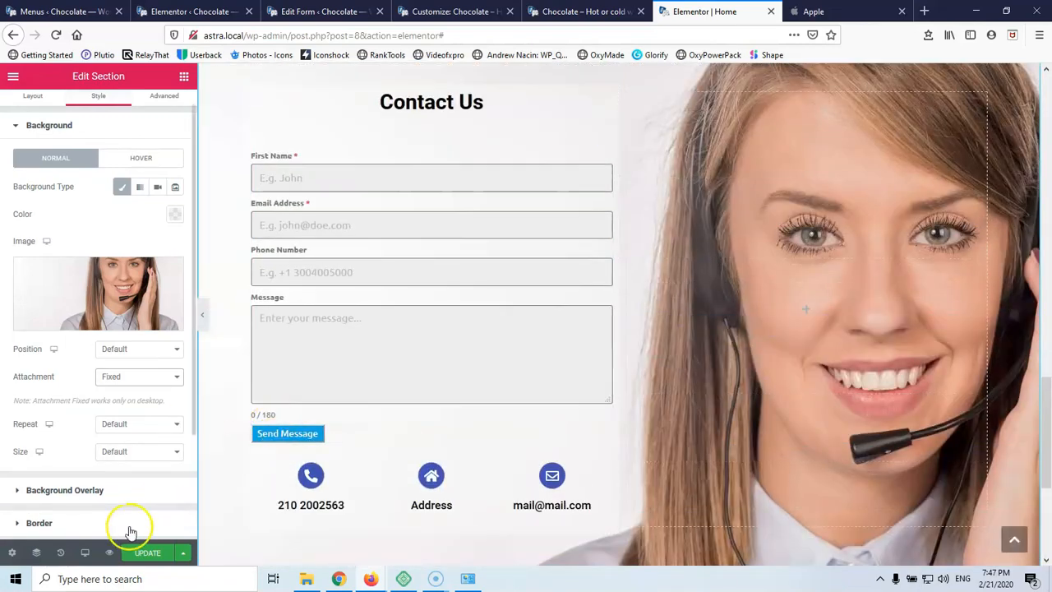
click(145, 553)
scroll(707, 292, up, 3)
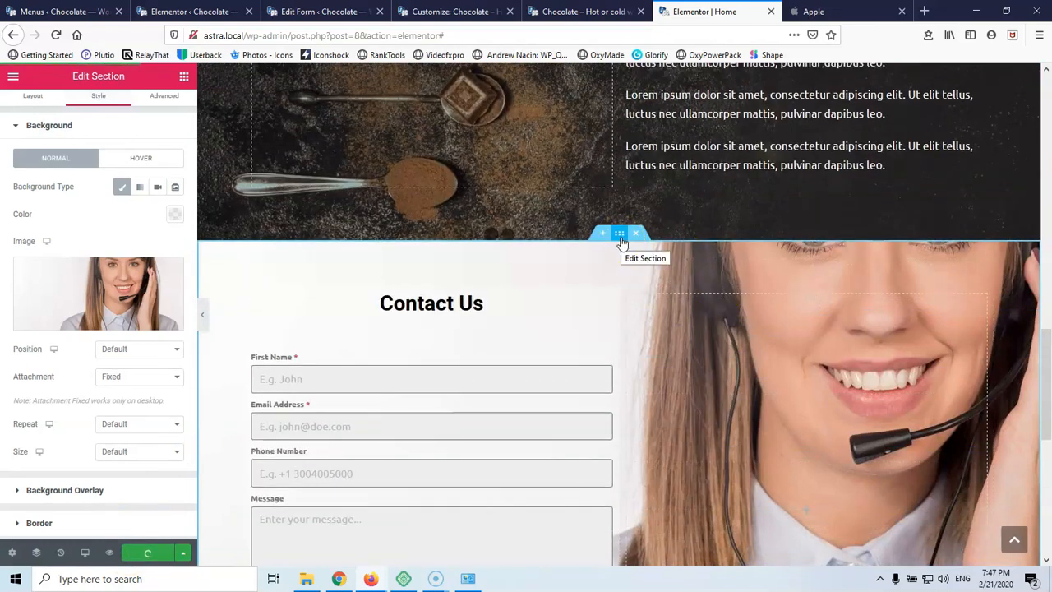
scroll(74, 444, down, 1)
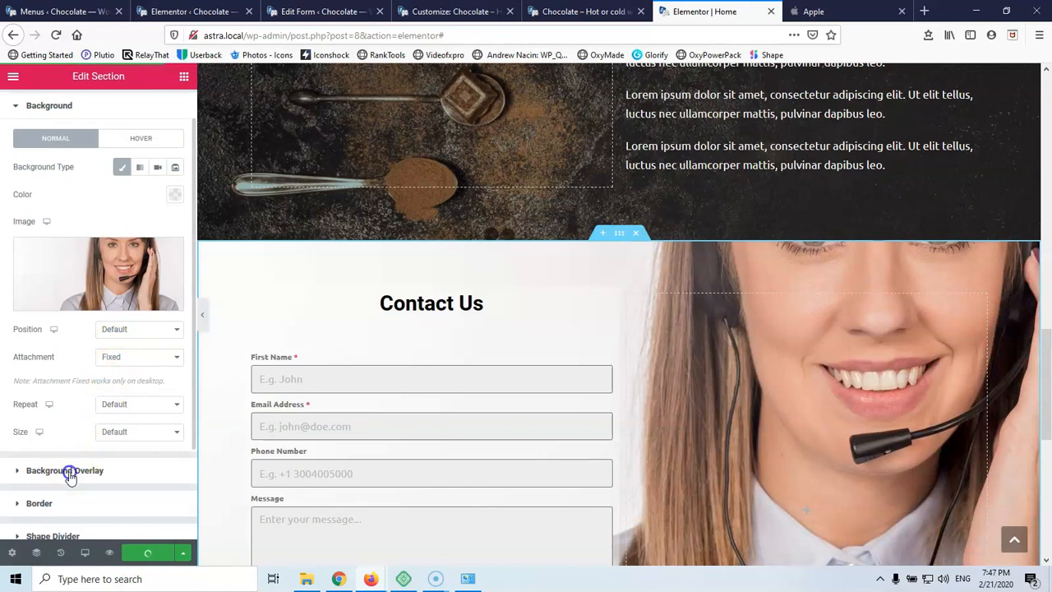
Add a Classic background overlay in white (#FFFFFF) with opacity 0.3
click(70, 474)
click(156, 239)
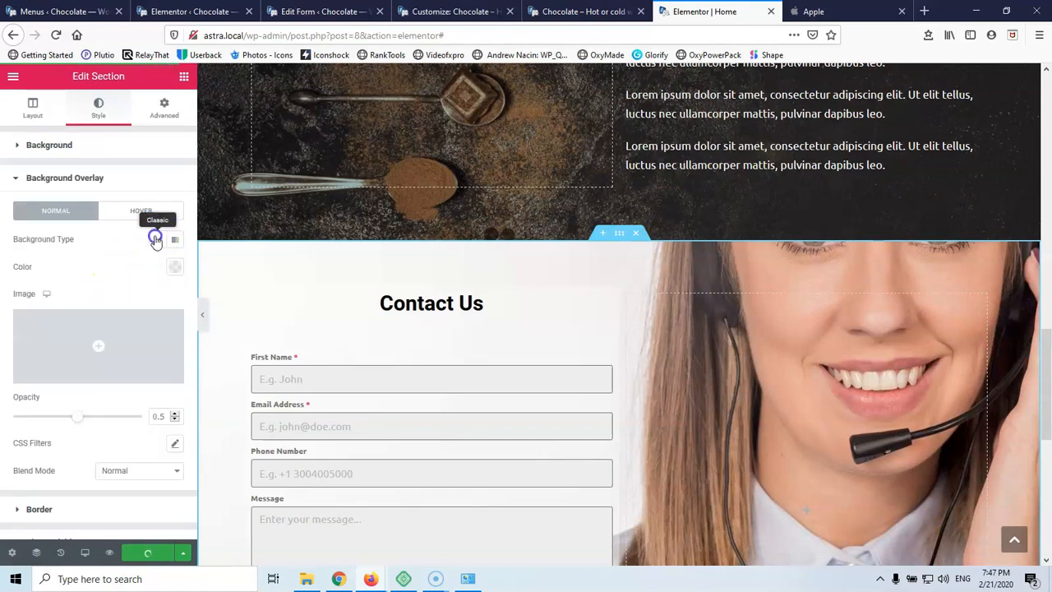
click(175, 269)
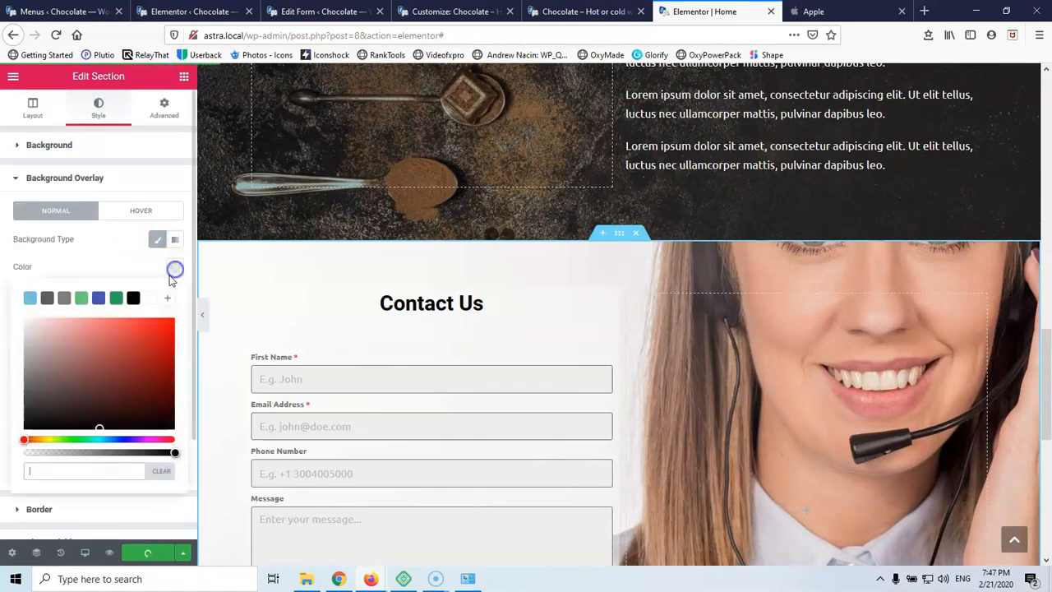
click(149, 298)
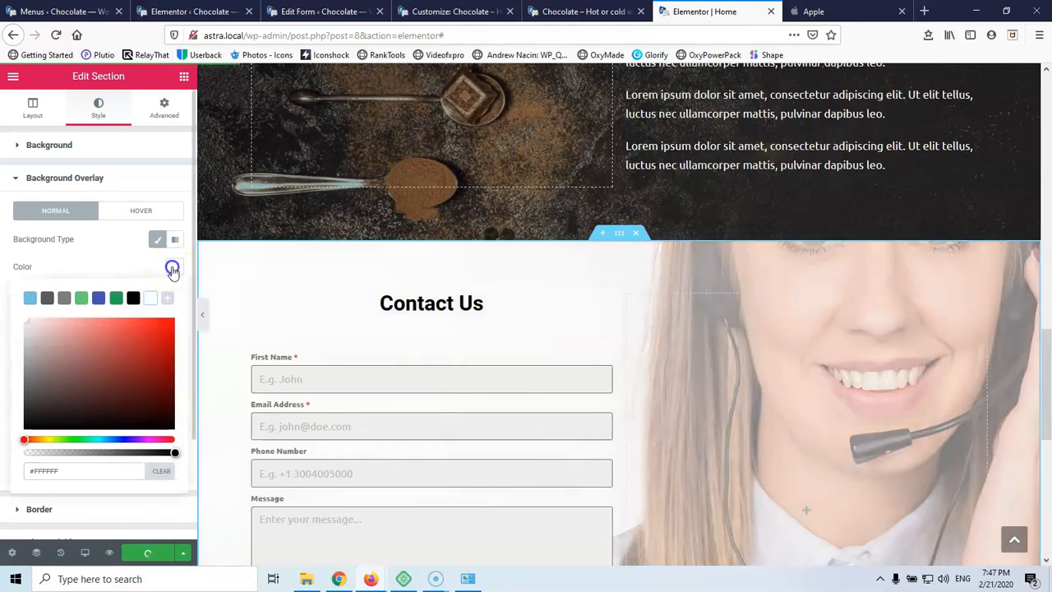
click(172, 267)
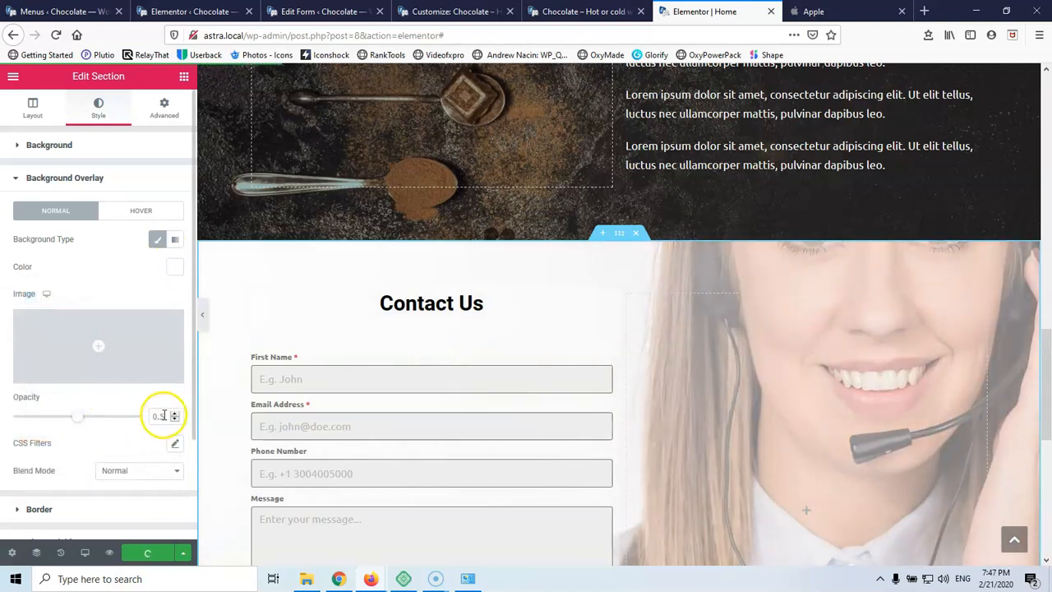
text(3)
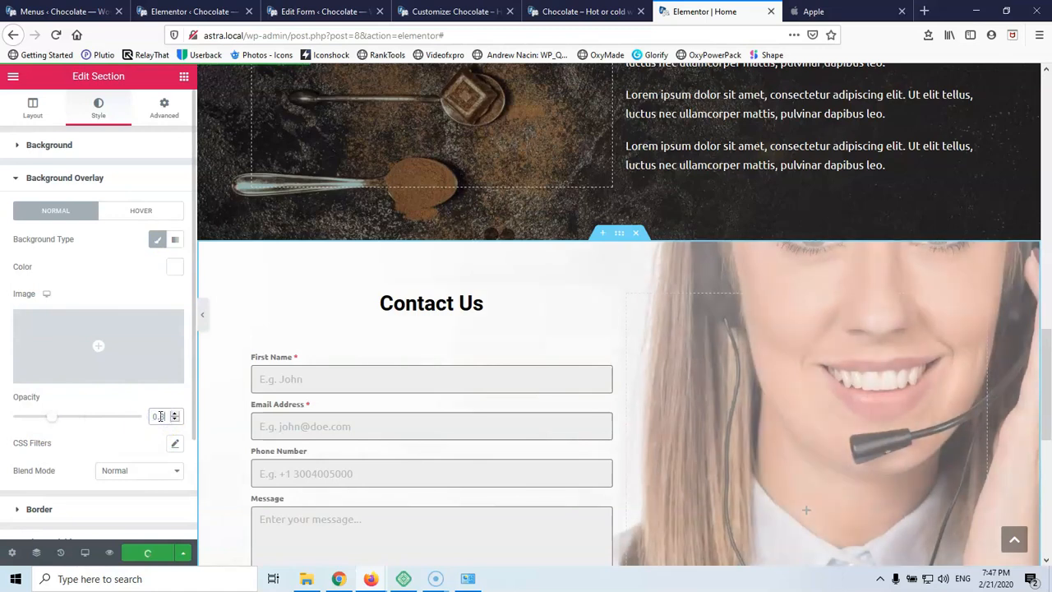
scroll(476, 409, up, 3)
scroll(493, 411, down, 5)
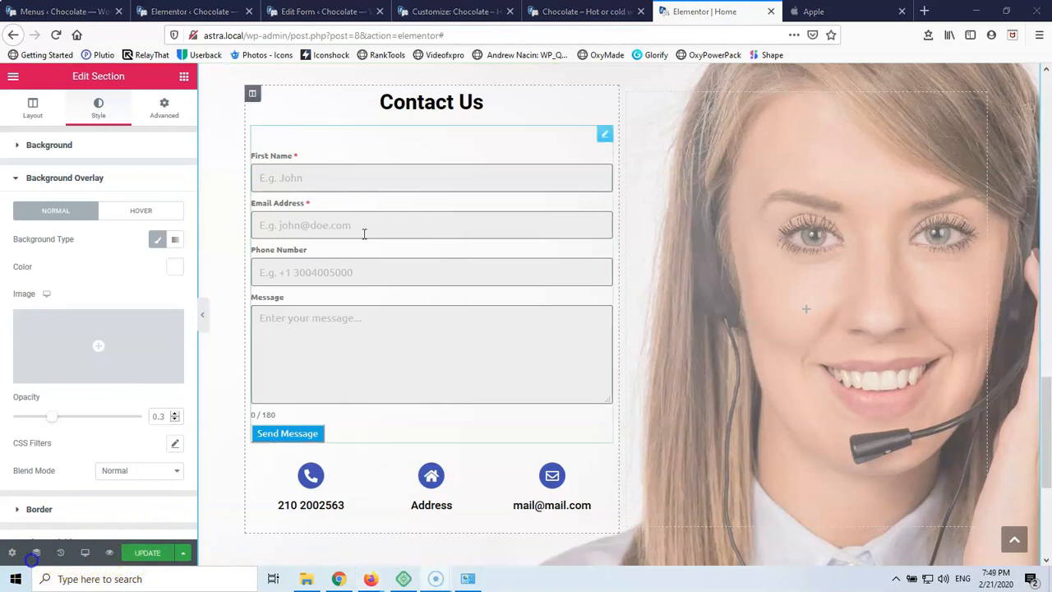
click(599, 14)
Reload the live site, then switch the editor preview to tablet width
click(56, 35)
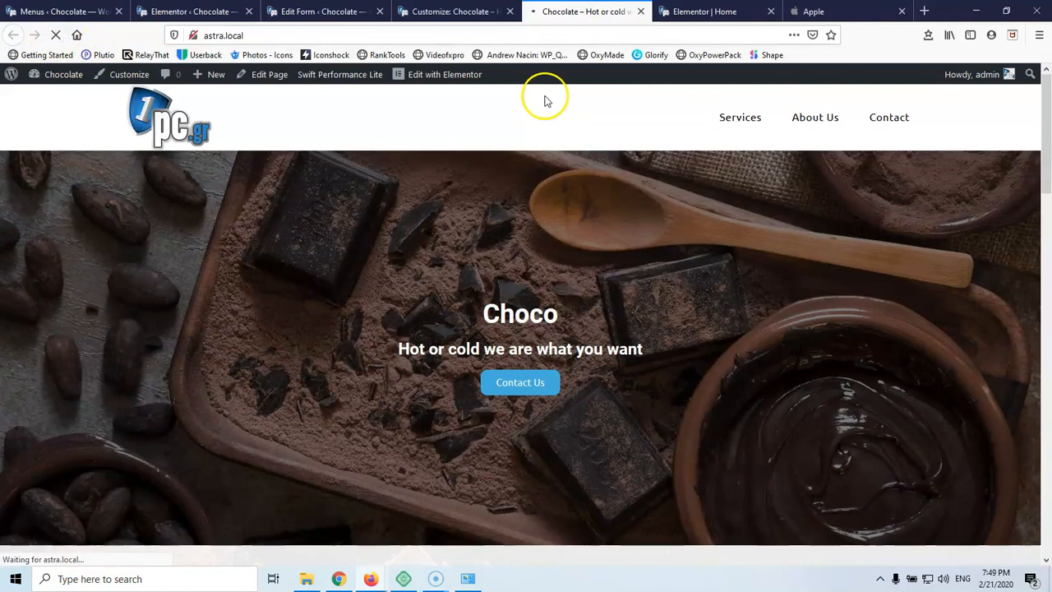
click(699, 10)
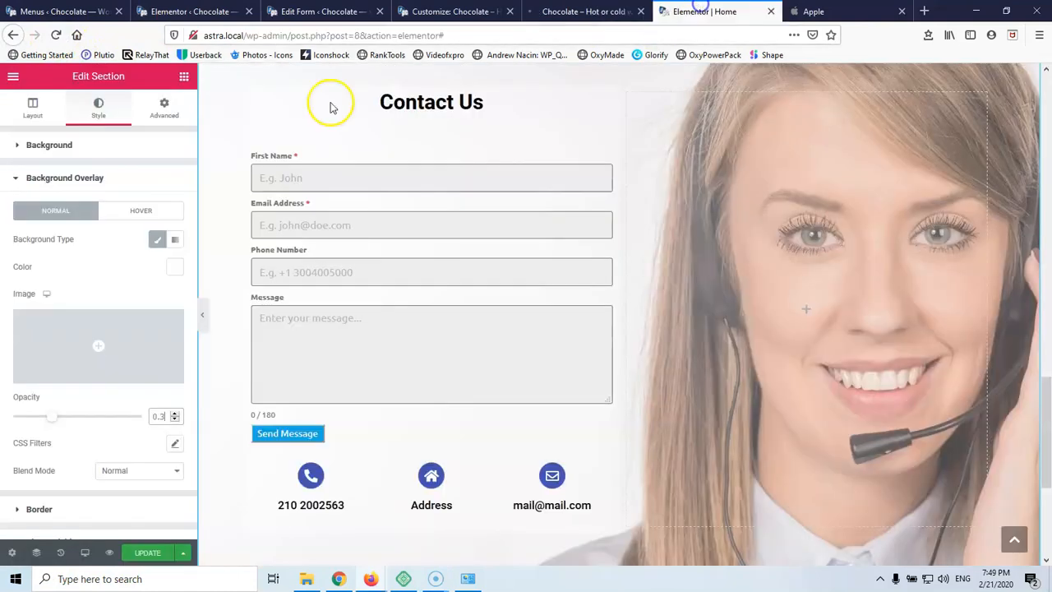
click(85, 553)
click(83, 503)
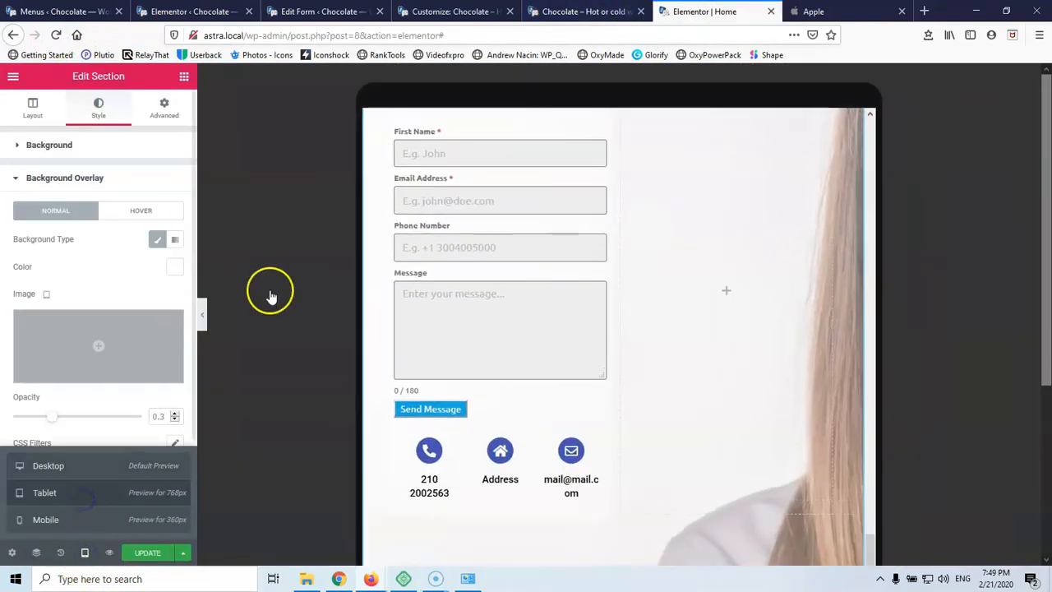
Scroll the reloaded live homepage to check the Contact Us overlay, then return to the editor
click(579, 11)
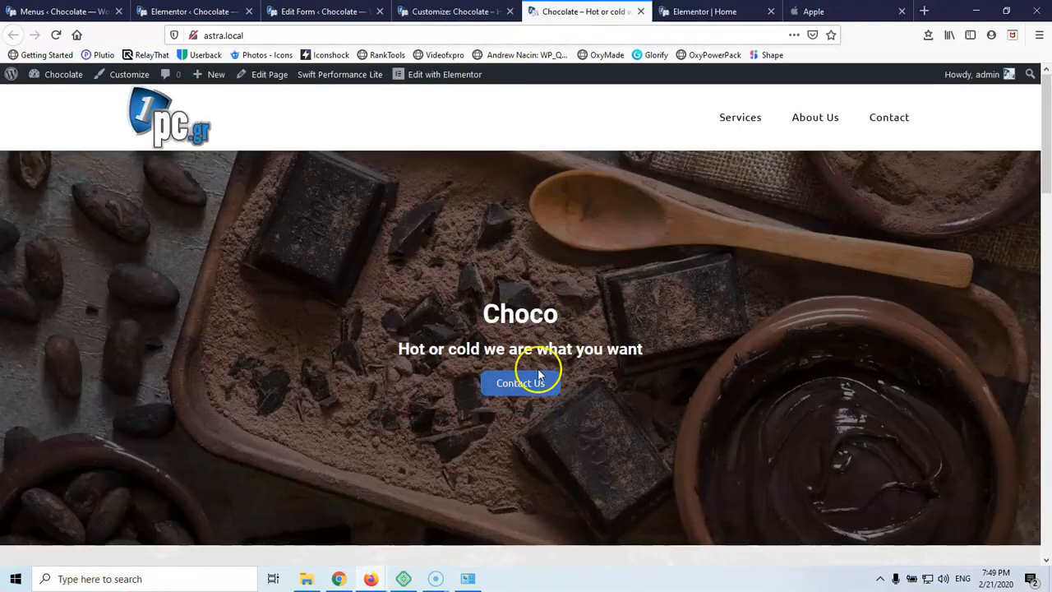
scroll(613, 284, down, 3)
scroll(616, 292, down, 1)
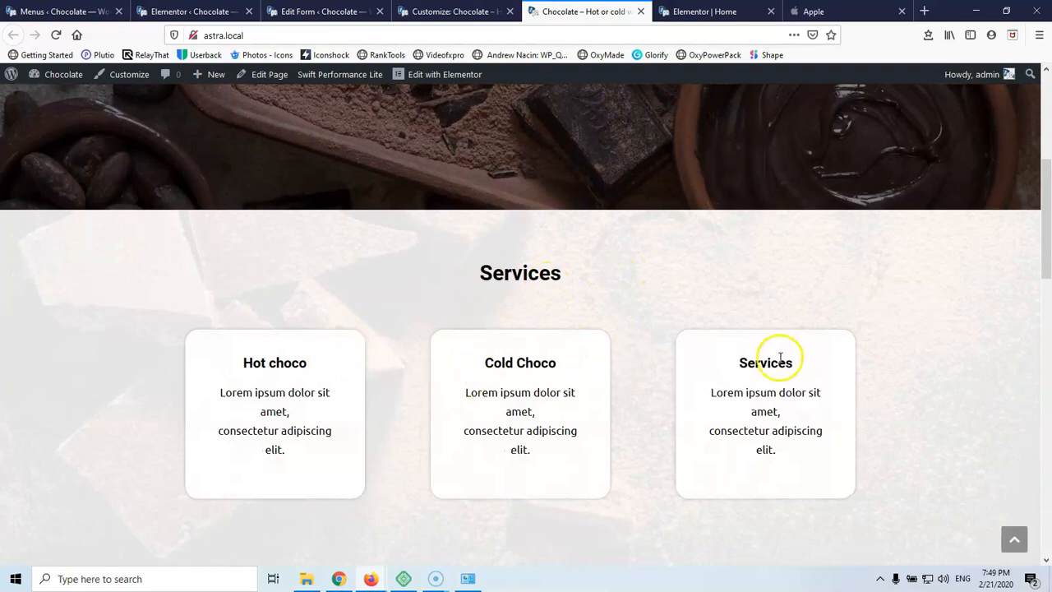
scroll(780, 300, down, 2)
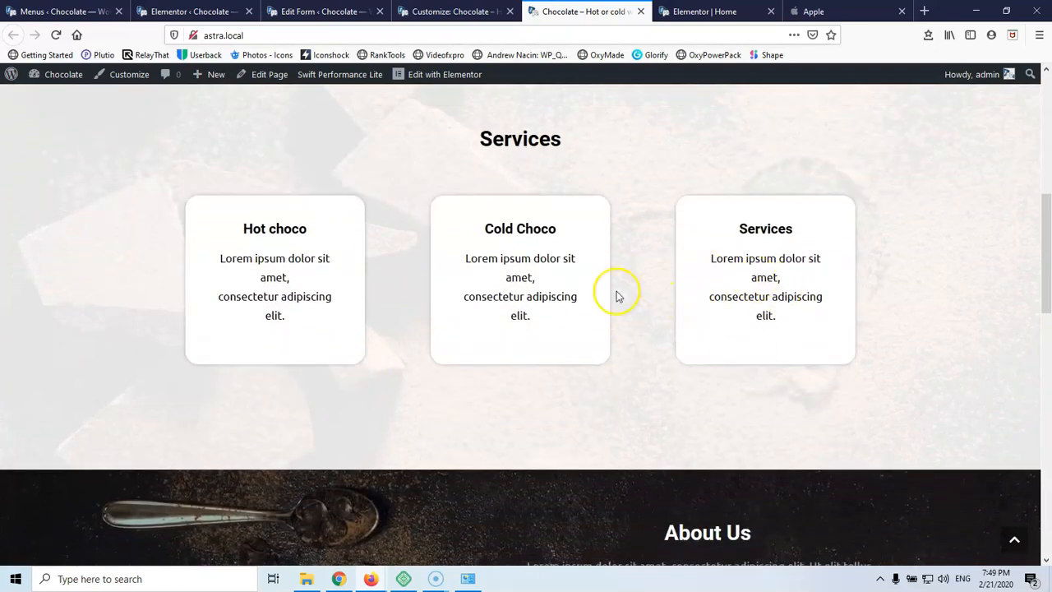
scroll(618, 296, down, 7)
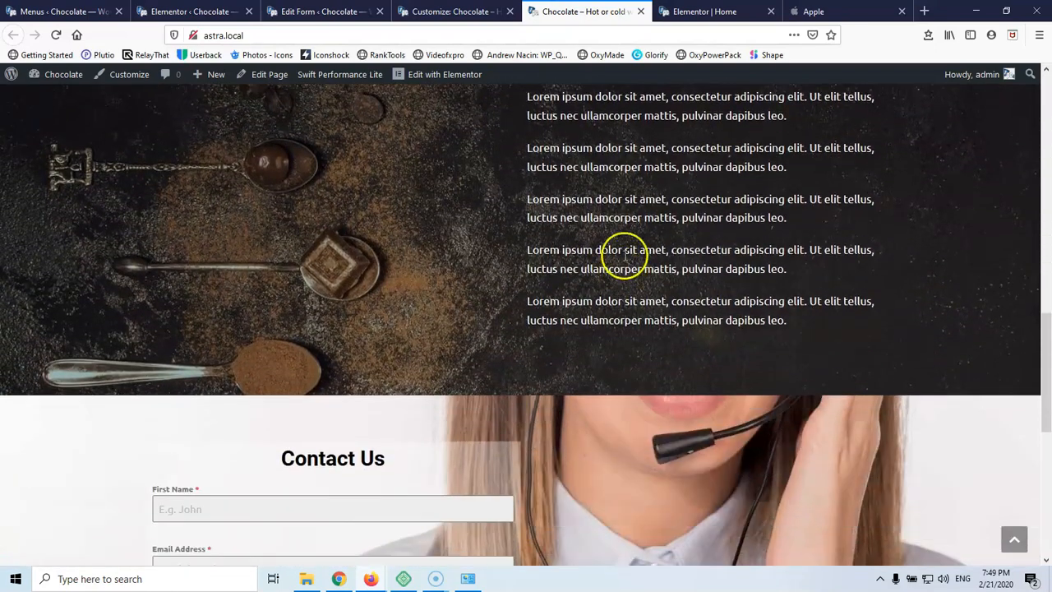
scroll(626, 247, down, 5)
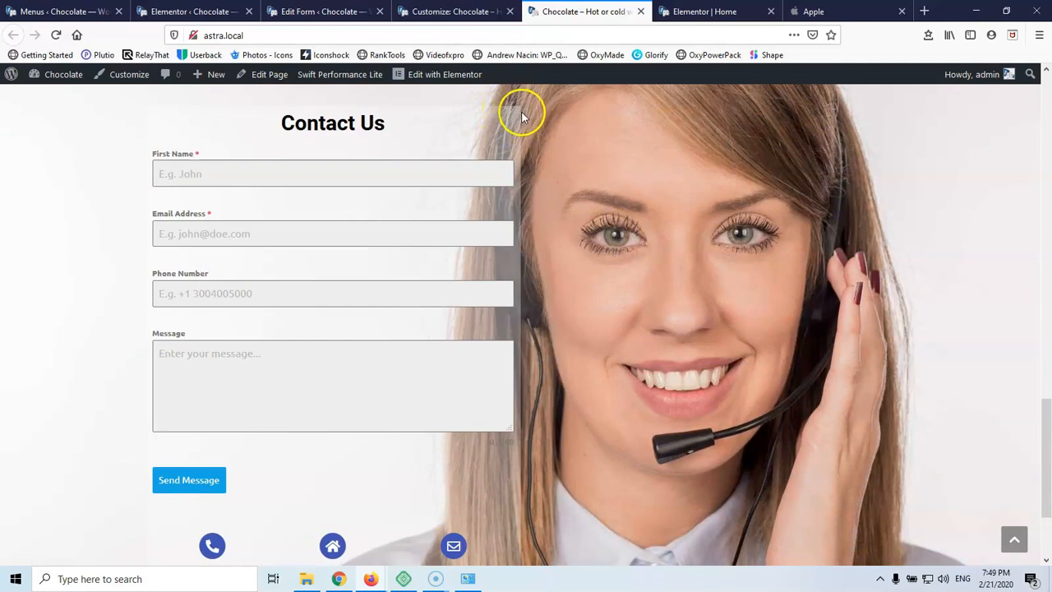
scroll(538, 195, down, 2)
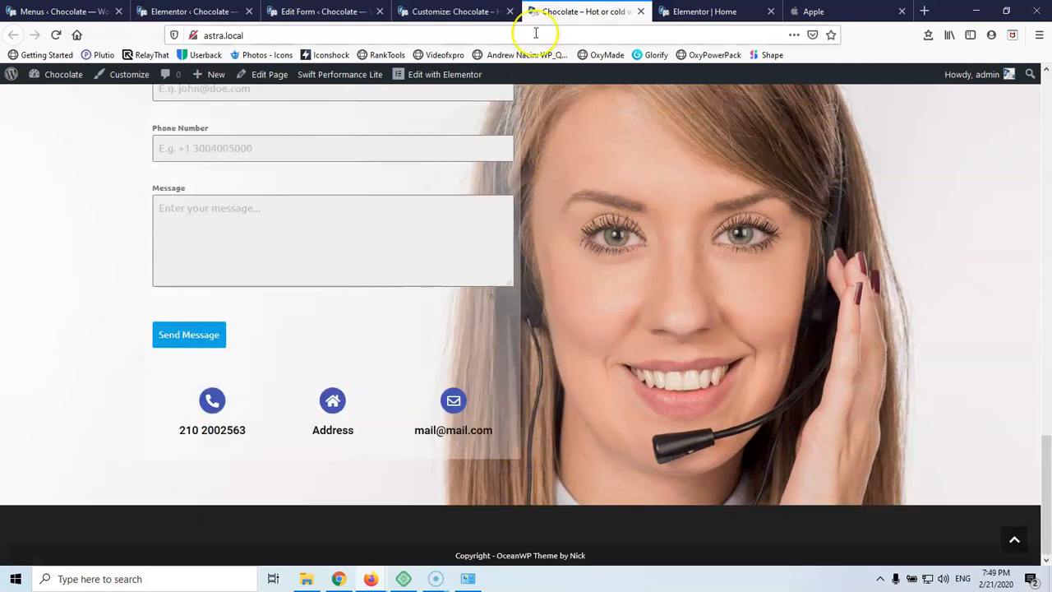
click(704, 12)
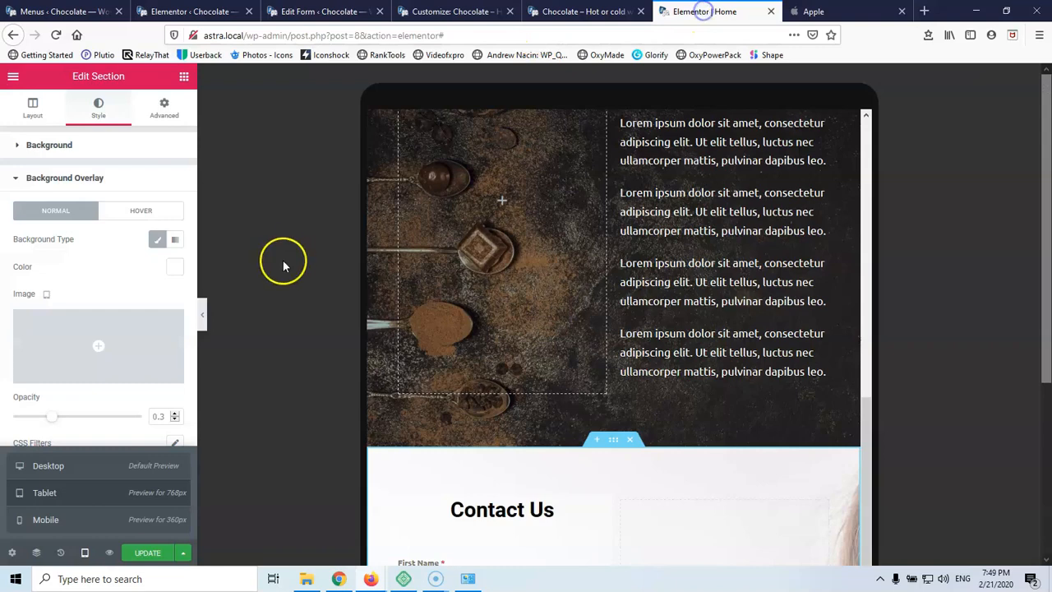
In desktop preview, select the Contact Us column and look at its border settings
click(83, 468)
scroll(466, 296, down, 5)
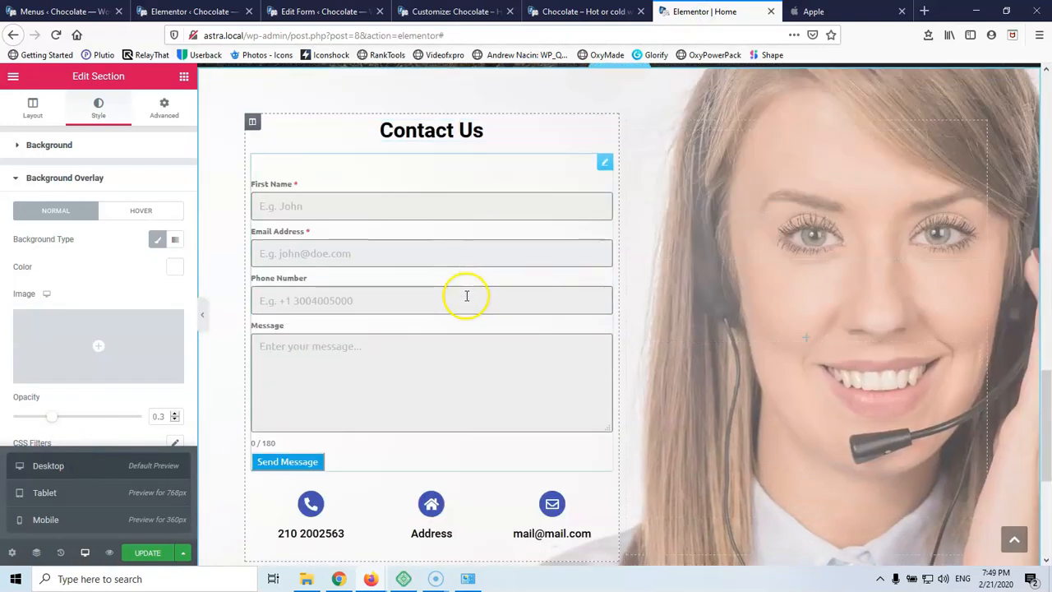
click(254, 122)
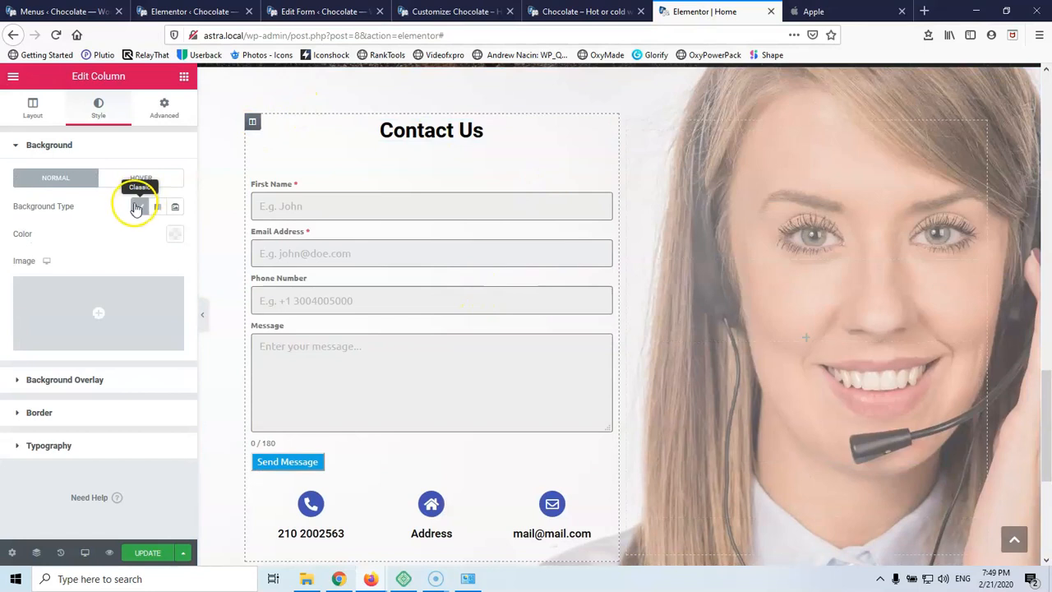
click(47, 411)
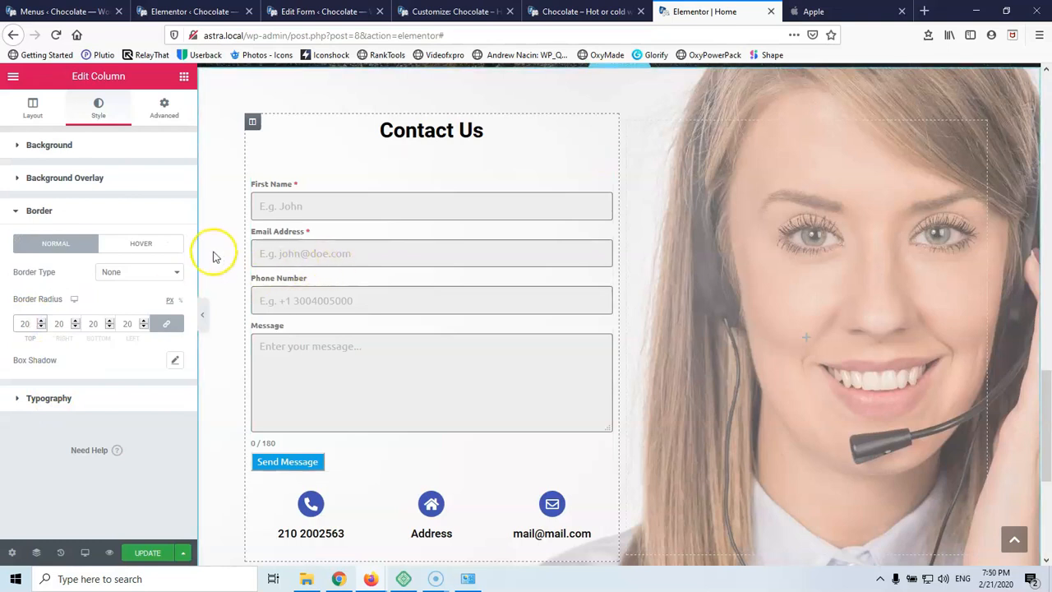
scroll(587, 309, down, 1)
scroll(587, 309, down, 3)
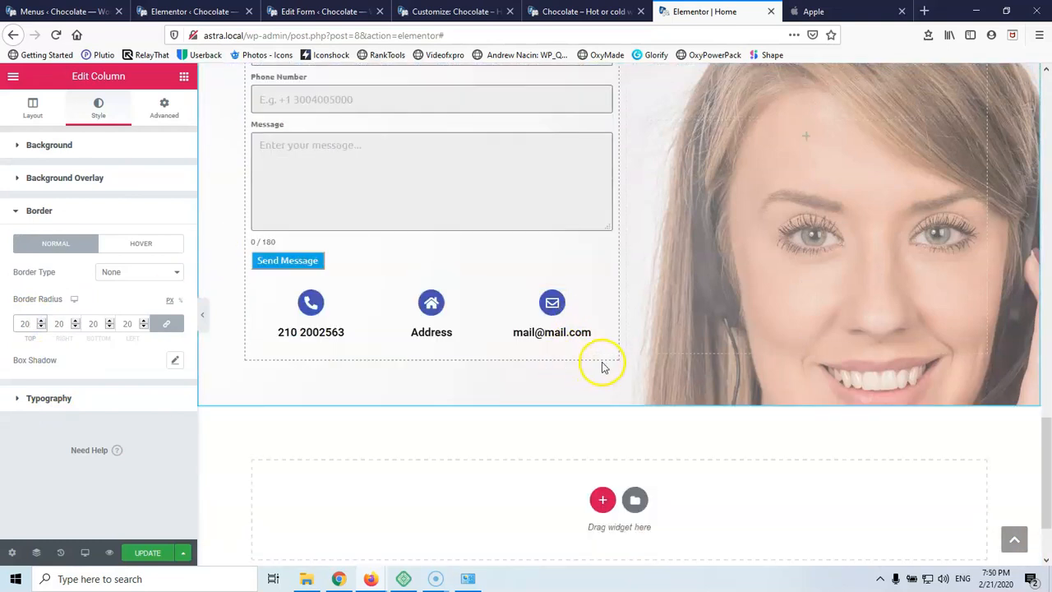
scroll(602, 367, up, 5)
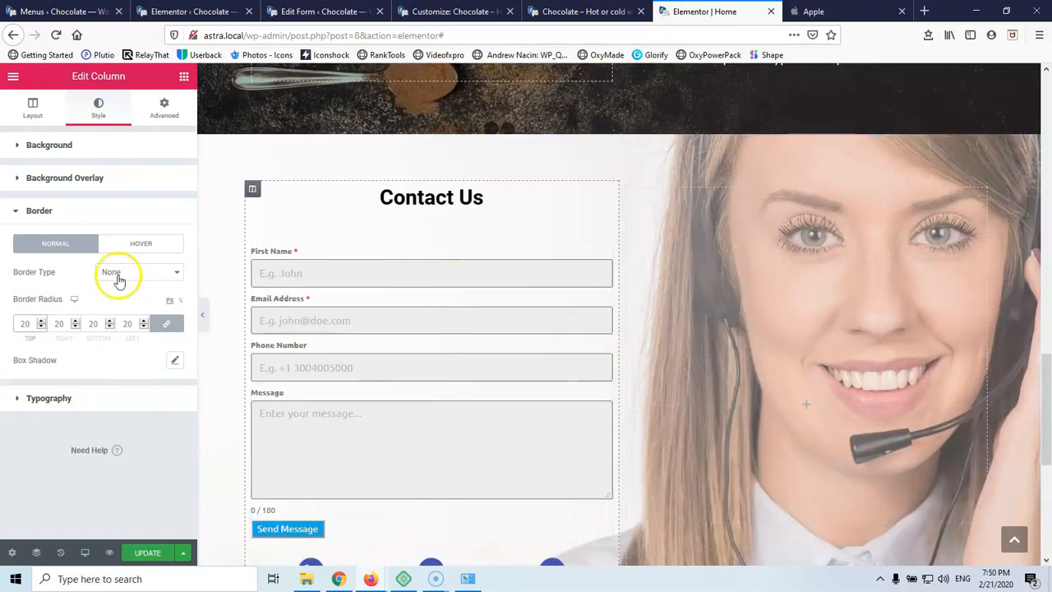
Switch the editor preview to tablet width and find the Contact Us column
click(85, 552)
click(88, 501)
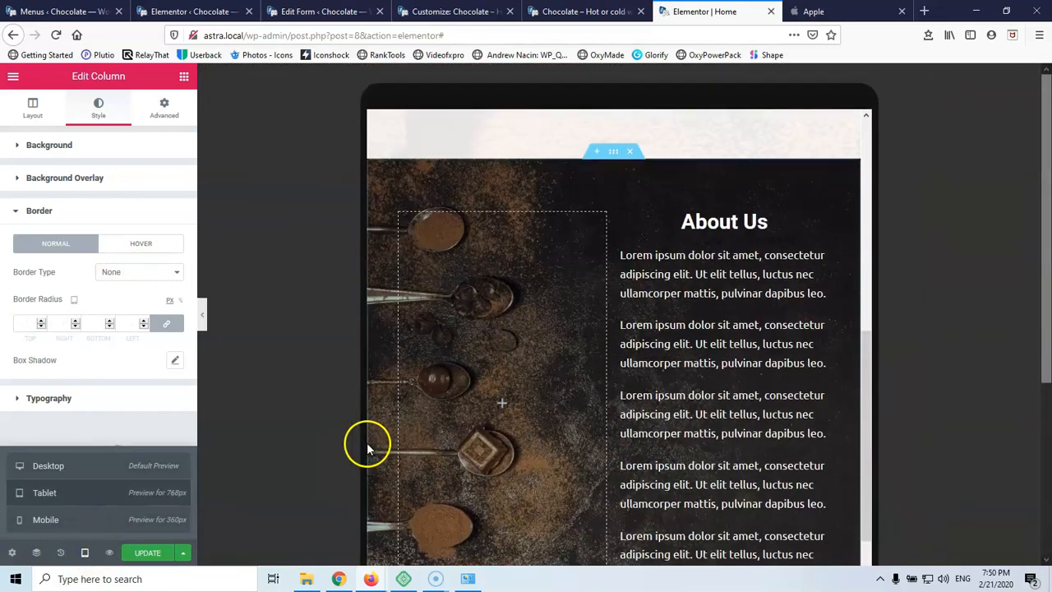
scroll(592, 397, down, 15)
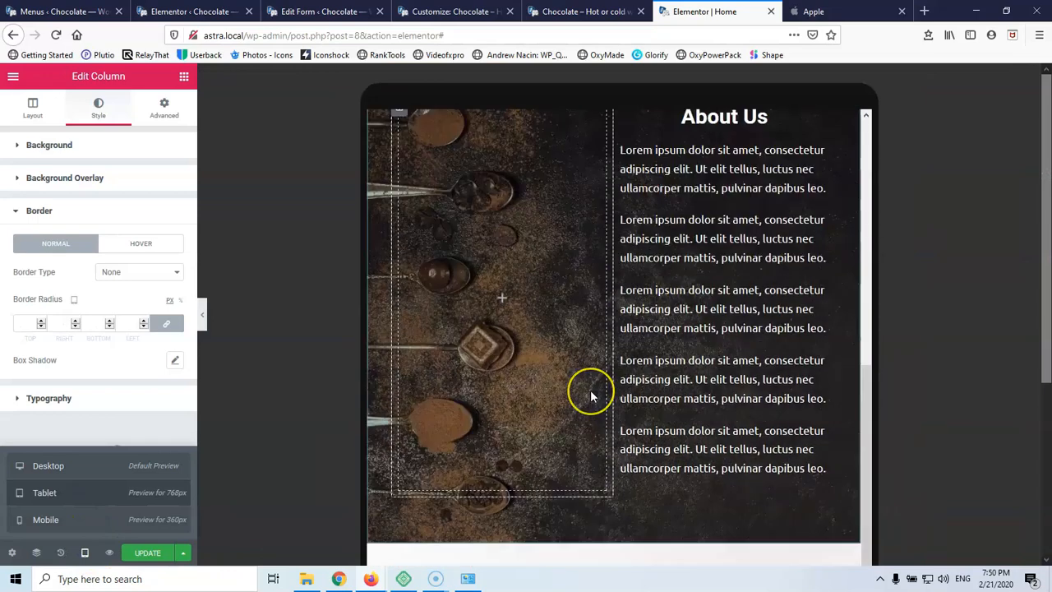
scroll(592, 396, up, 3)
scroll(590, 396, down, 2)
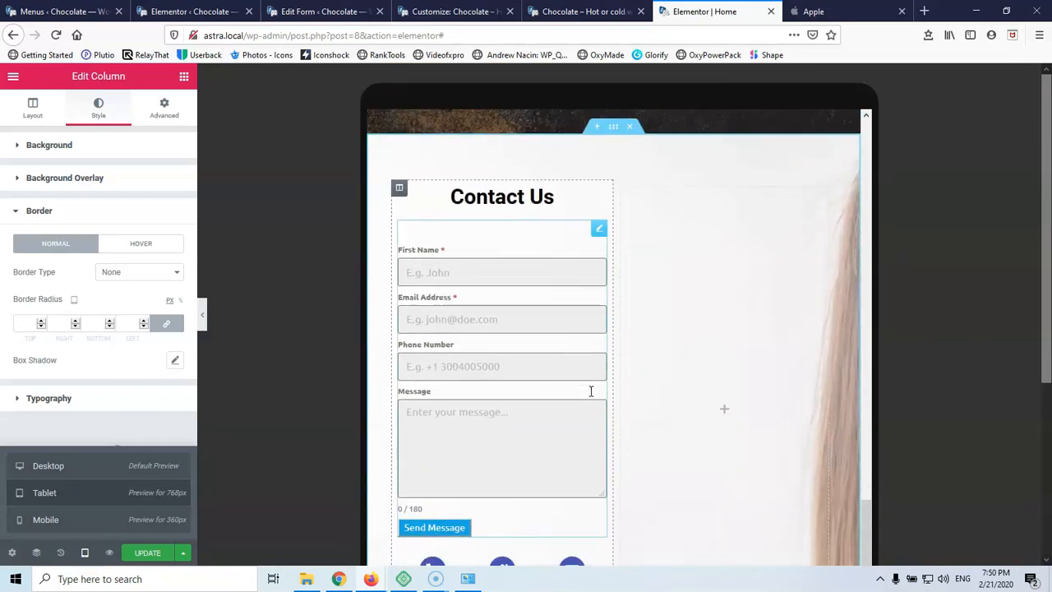
scroll(594, 386, up, 2)
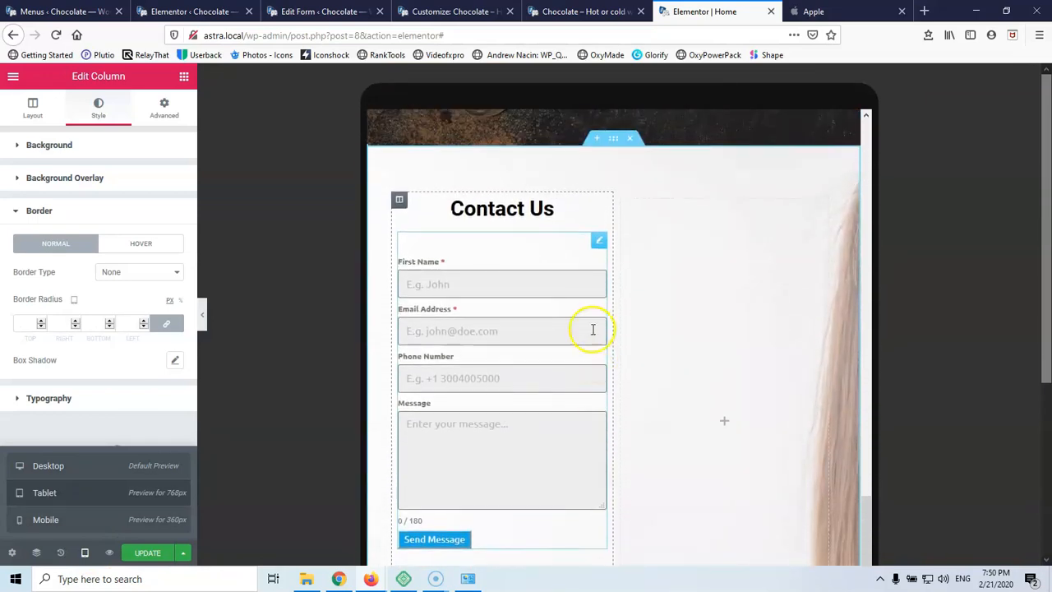
Set the Contact Us column's tablet Column Width to 100%
click(400, 200)
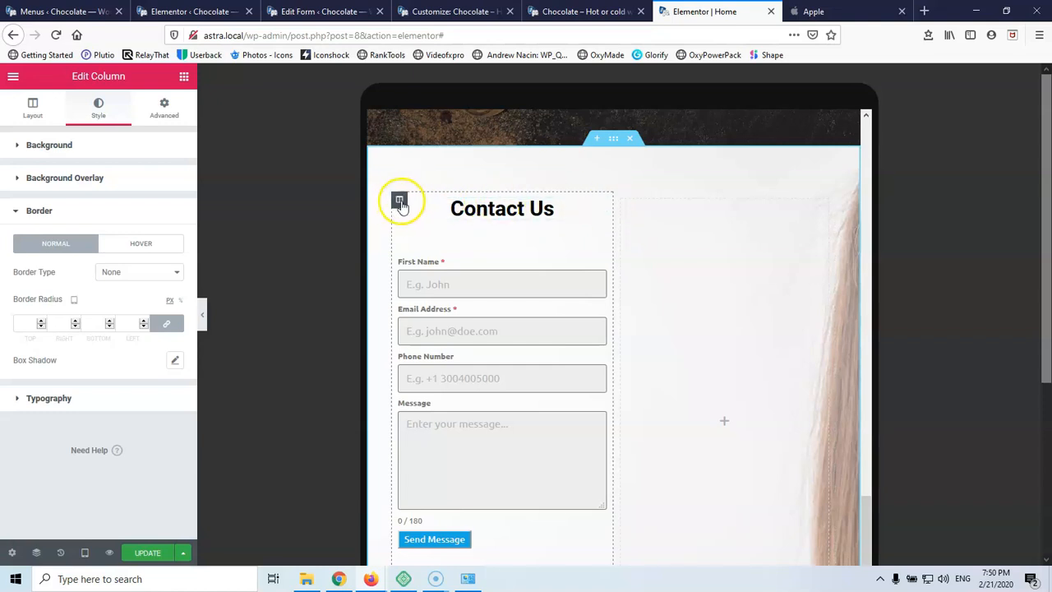
click(29, 109)
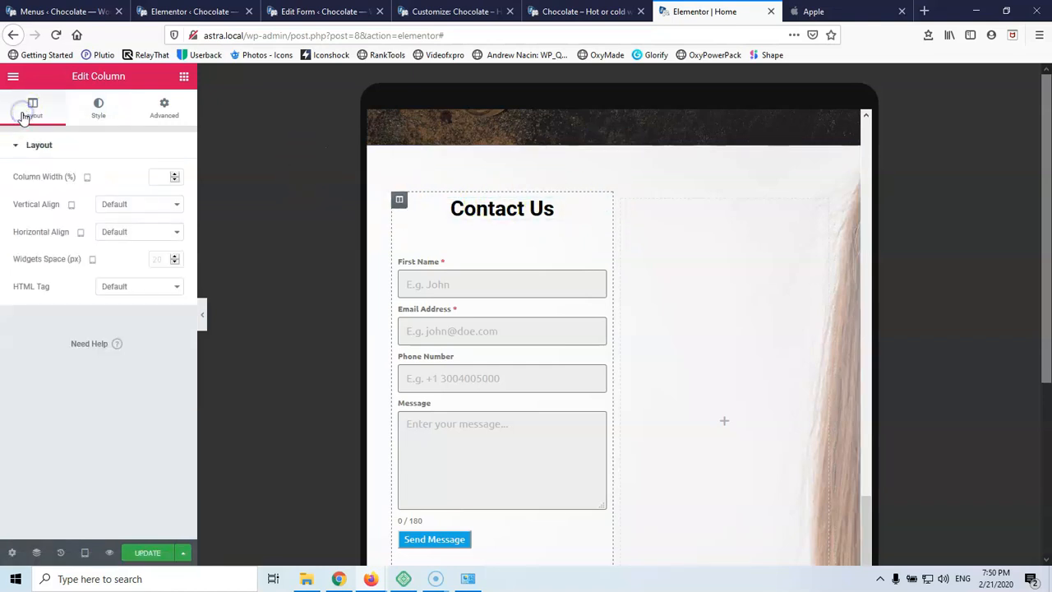
click(160, 178)
text(70)
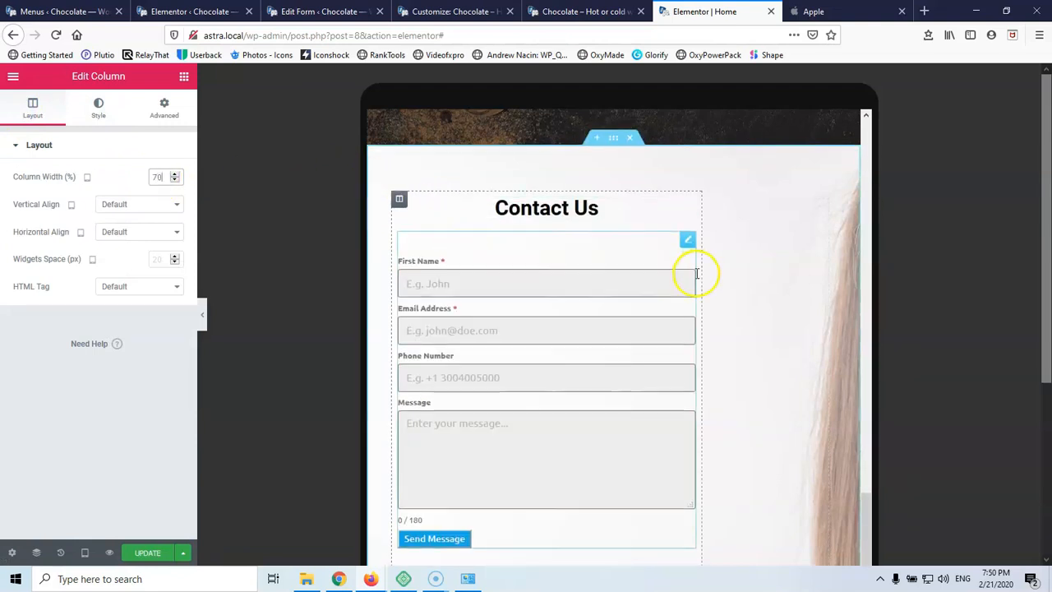
scroll(695, 276, down, 3)
scroll(695, 277, up, 5)
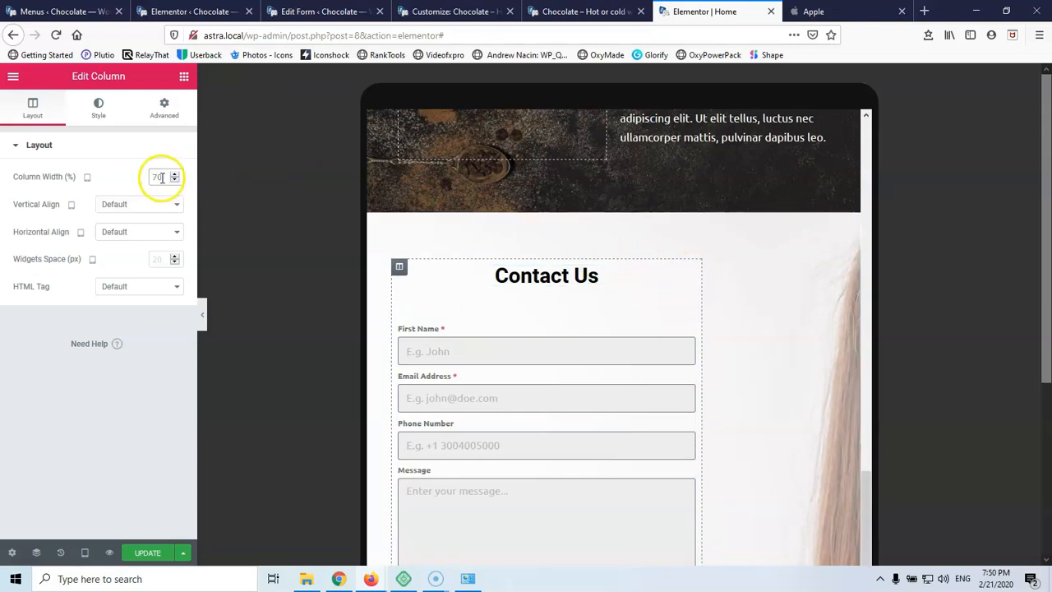
text(100)
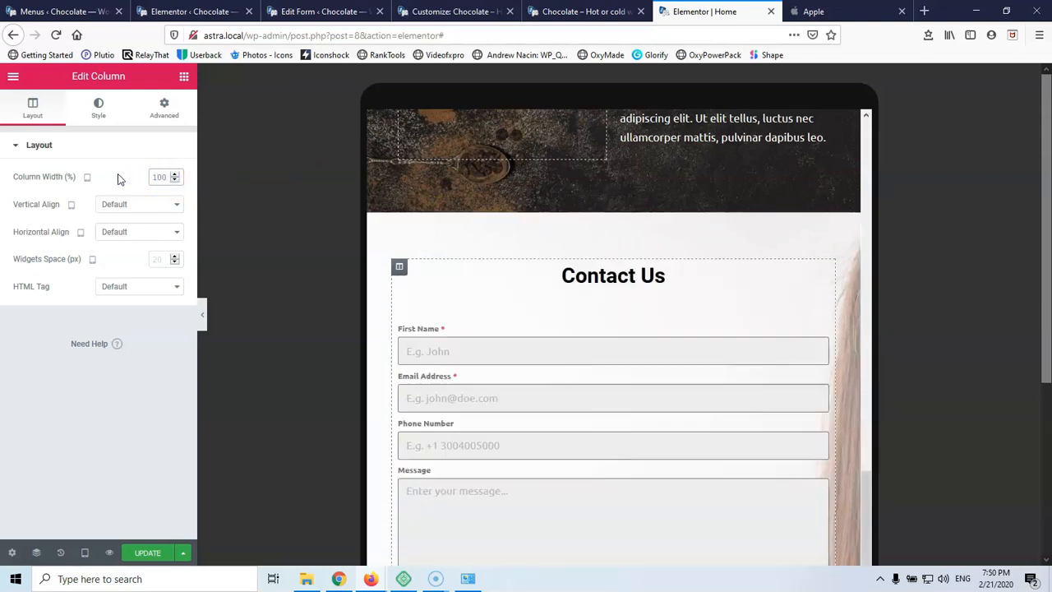
scroll(662, 305, down, 2)
scroll(662, 305, down, 1)
scroll(661, 303, up, 2)
scroll(662, 302, down, 2)
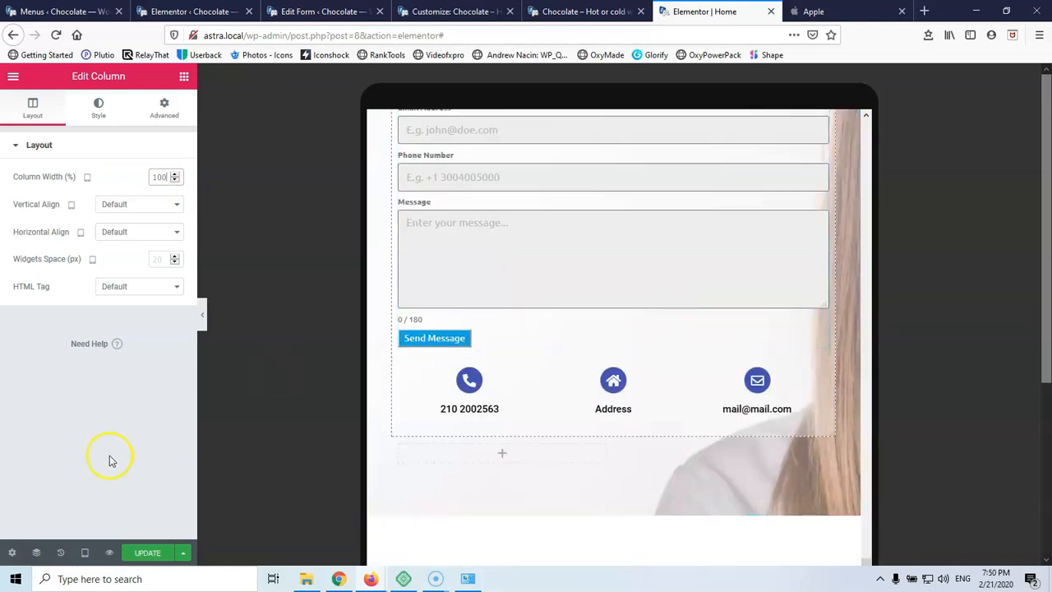
click(84, 552)
In mobile preview, reduce the 'Hot or cold we are what you want' heading font size to 22
click(85, 518)
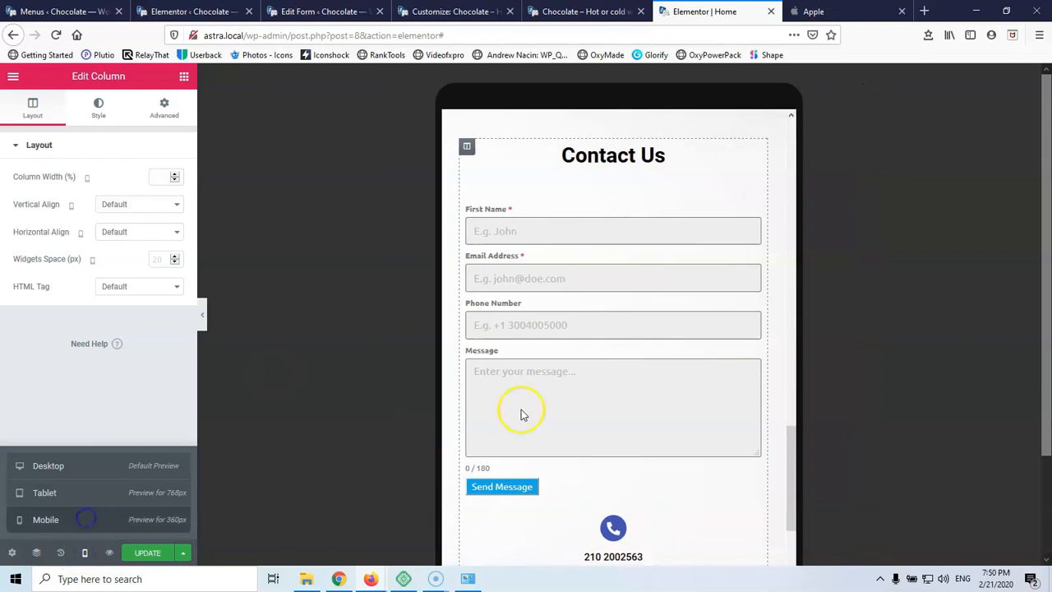
scroll(681, 369, up, 15)
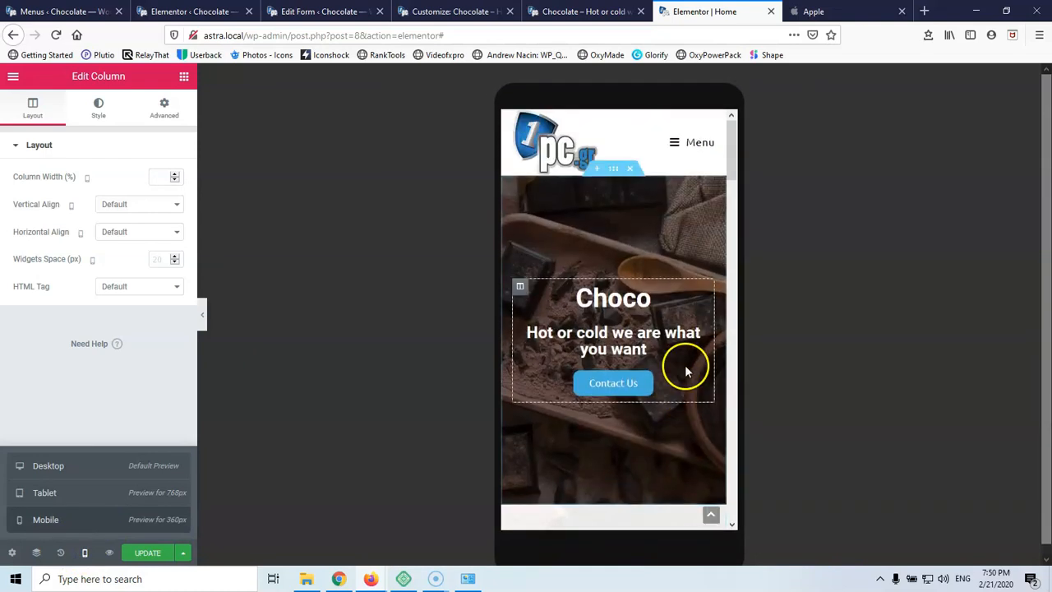
scroll(638, 216, down, 2)
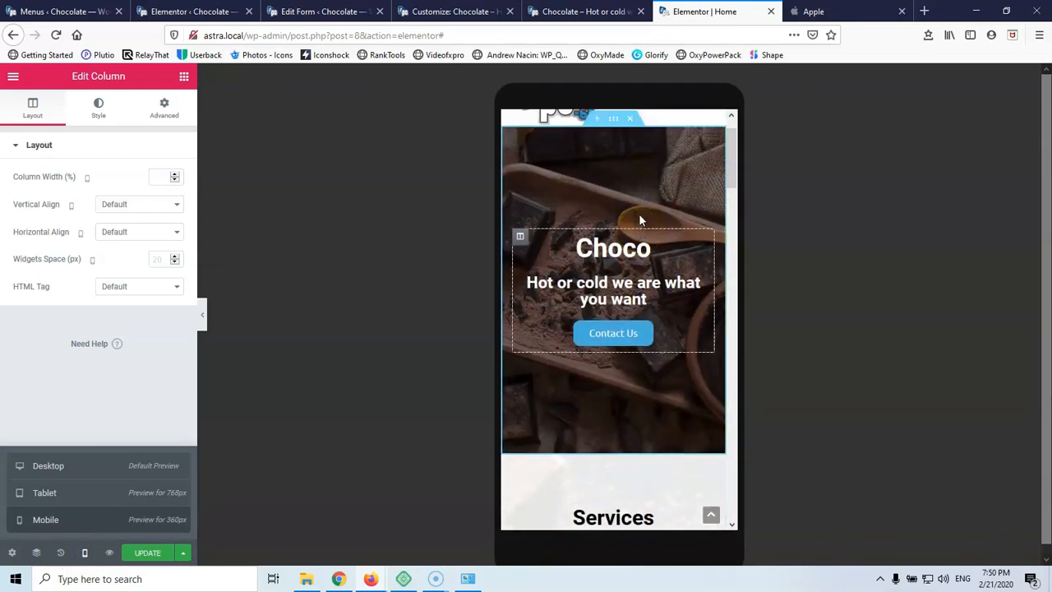
scroll(639, 213, up, 1)
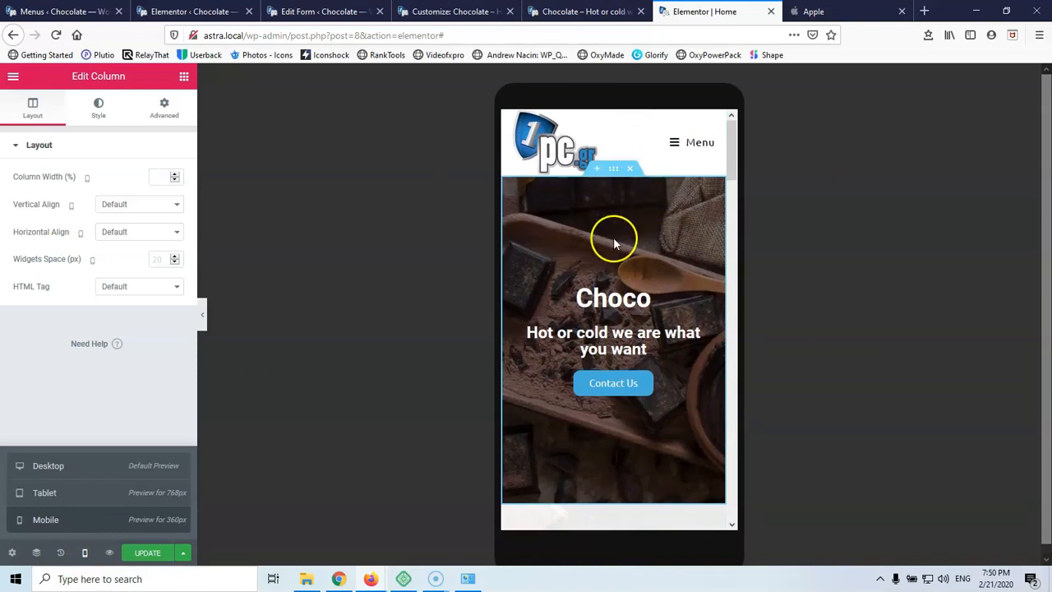
click(694, 331)
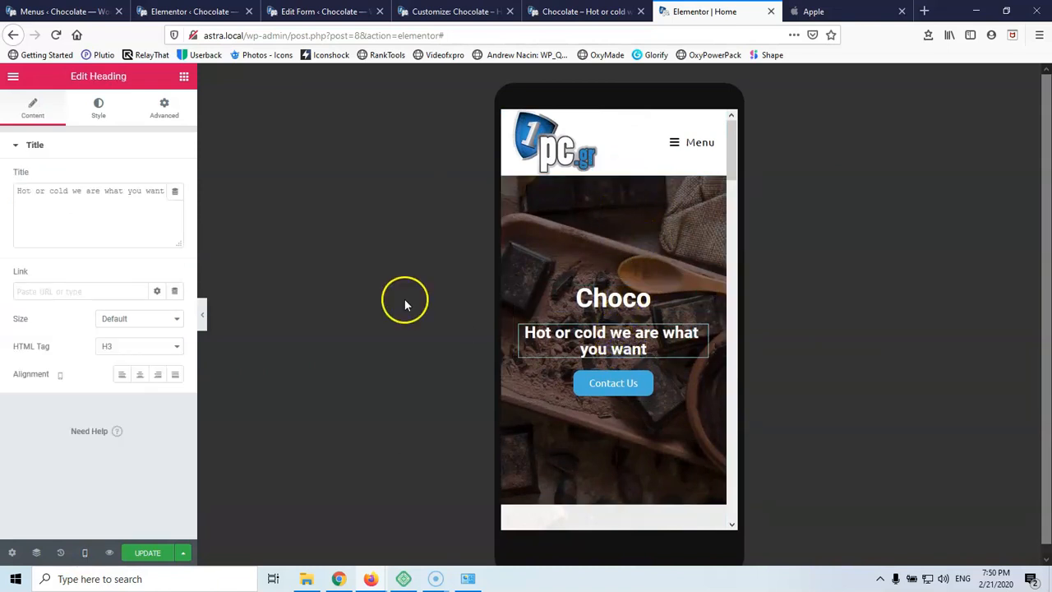
click(109, 115)
click(175, 207)
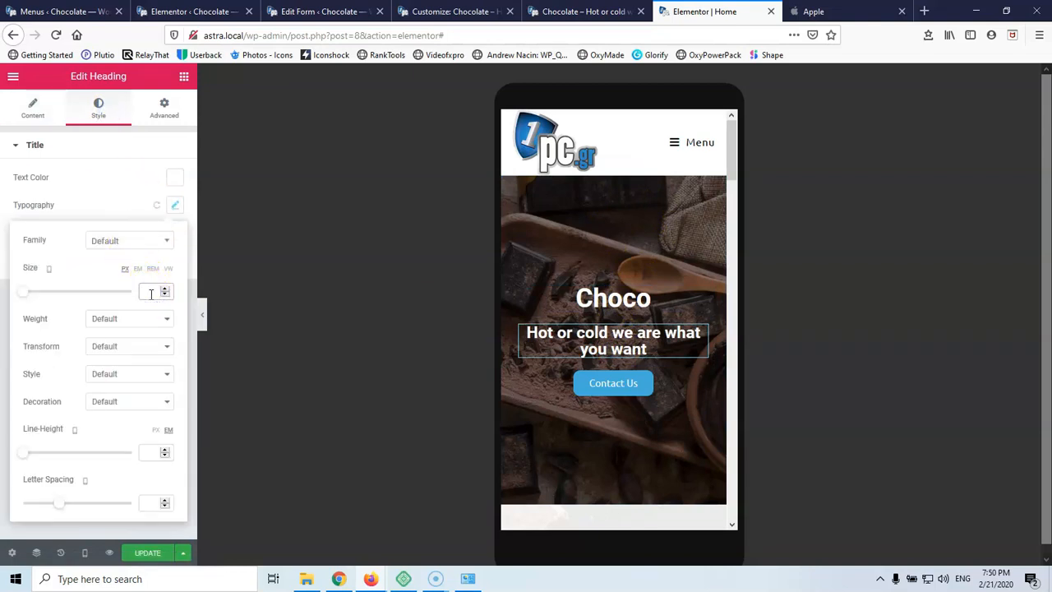
key(Down)
key(Down)
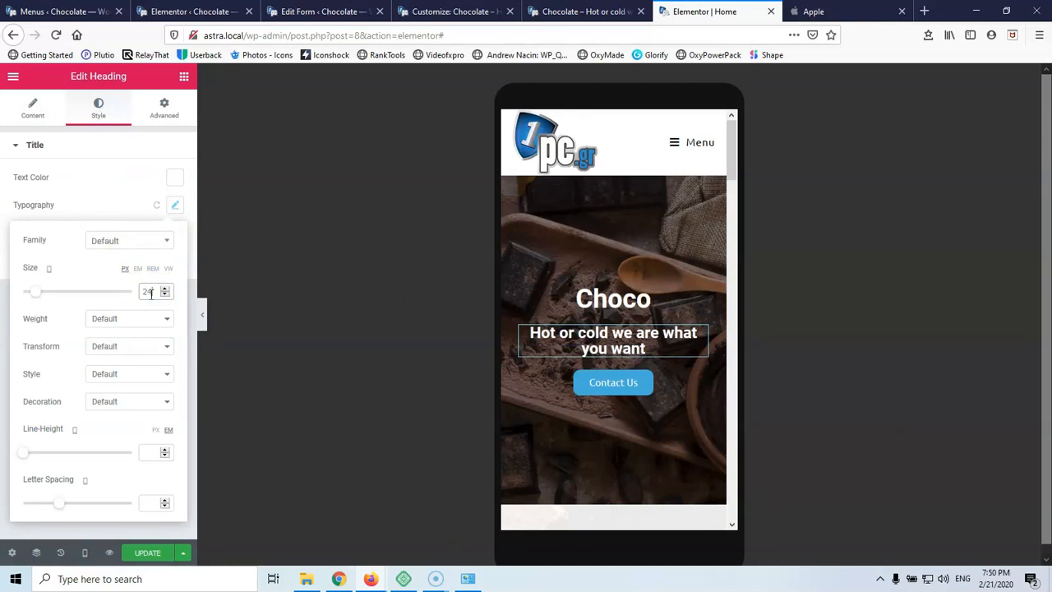
key(Down)
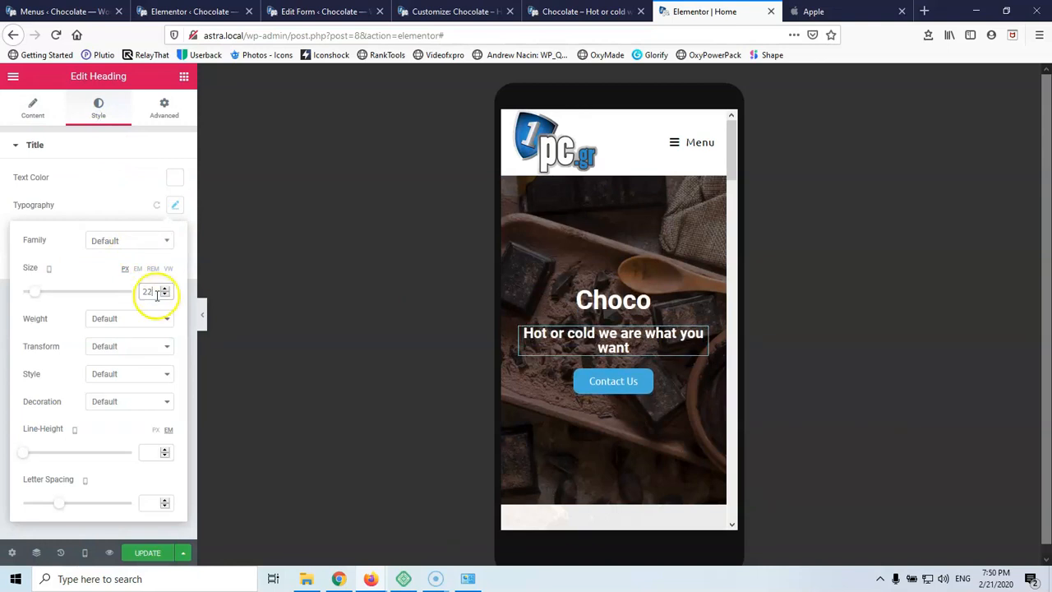
Scroll through the mobile preview to check the page layout
scroll(657, 306, down, 5)
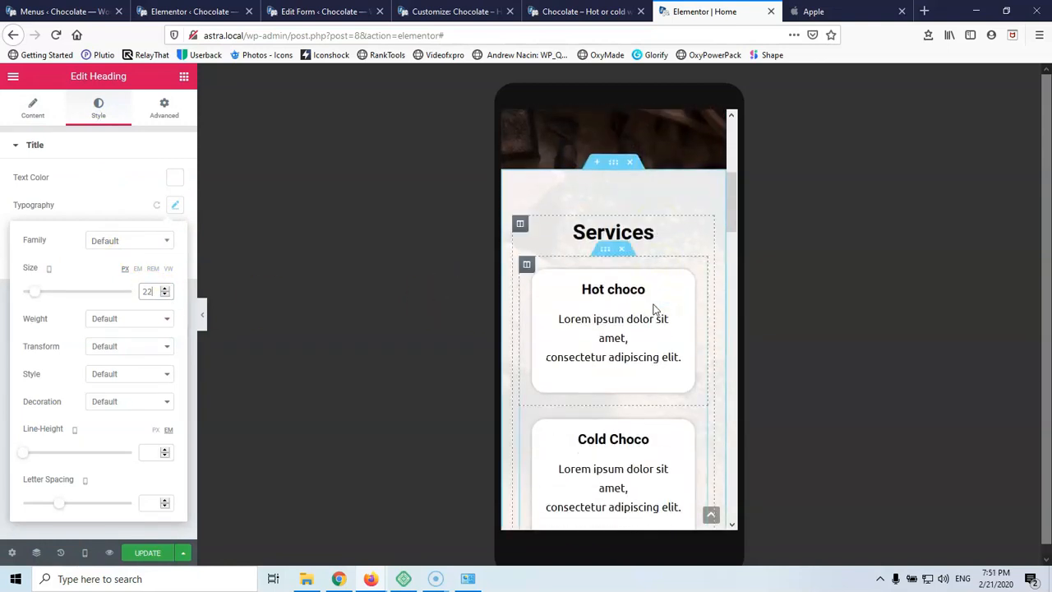
scroll(655, 309, down, 5)
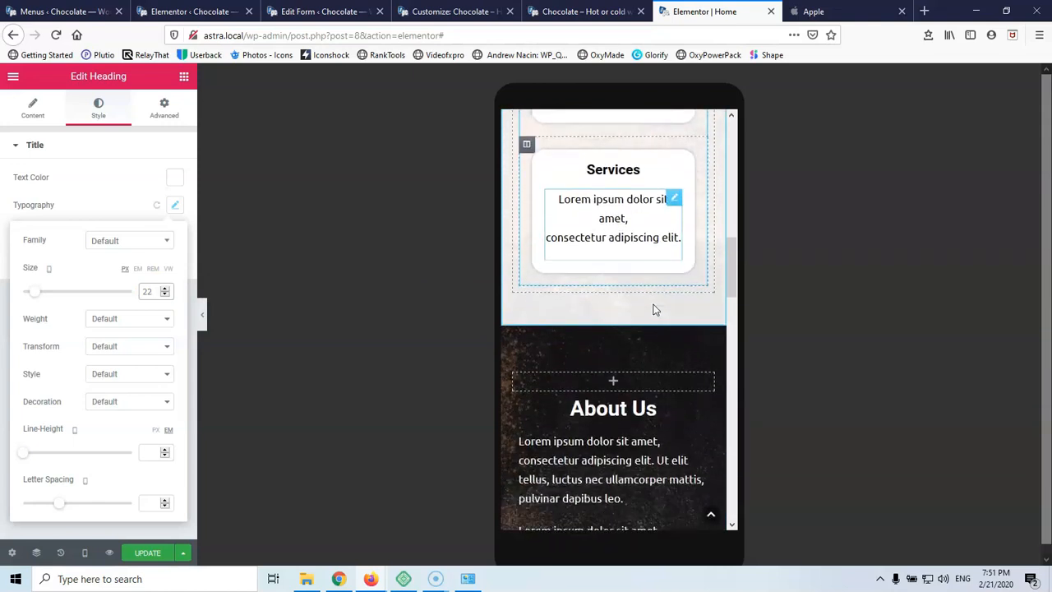
scroll(655, 309, down, 5)
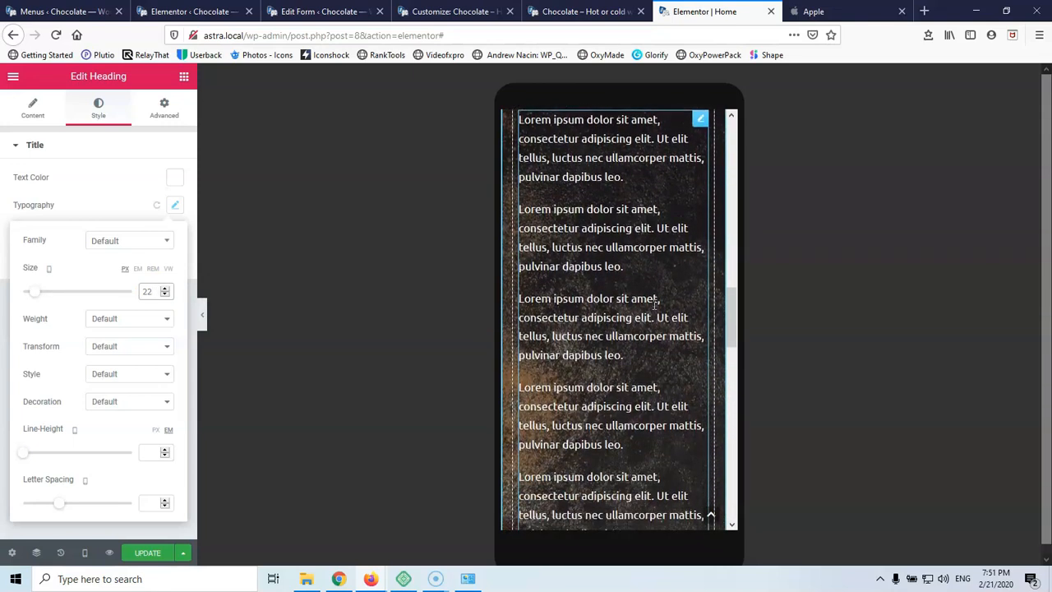
scroll(655, 307, down, 5)
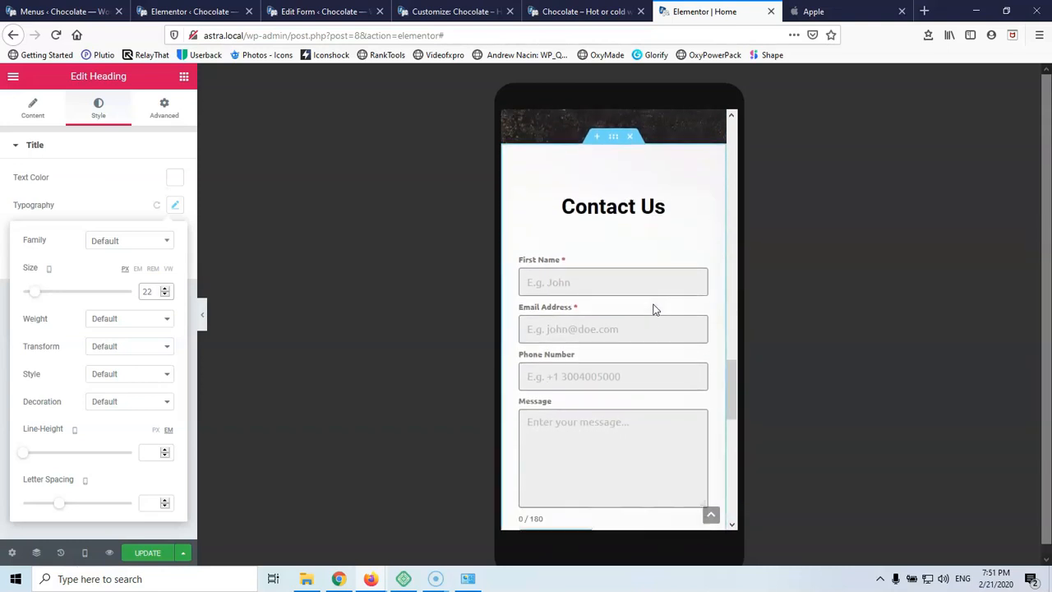
scroll(655, 309, down, 5)
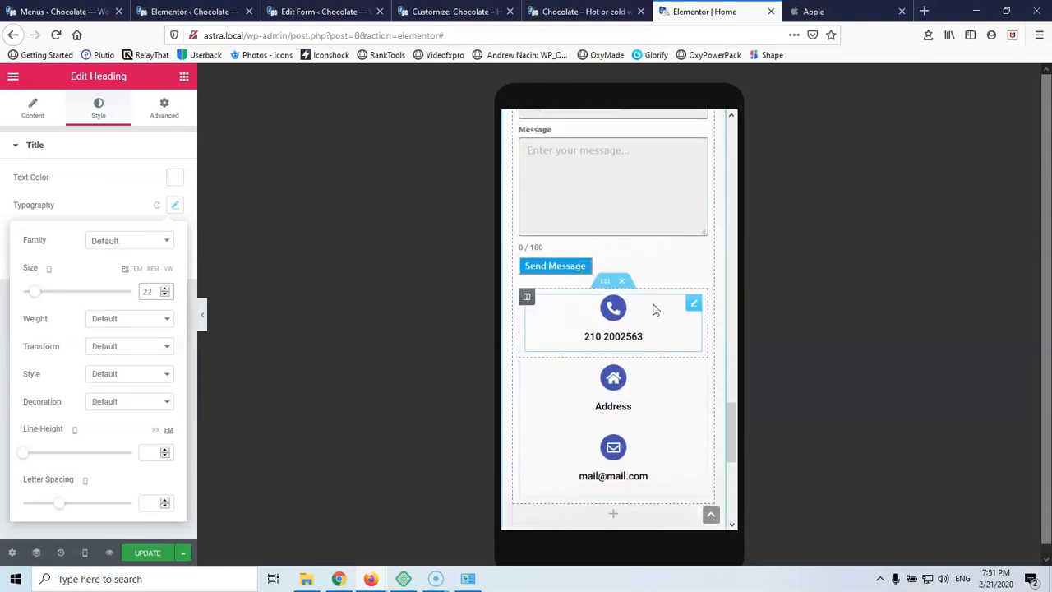
scroll(655, 309, down, 3)
click(639, 223)
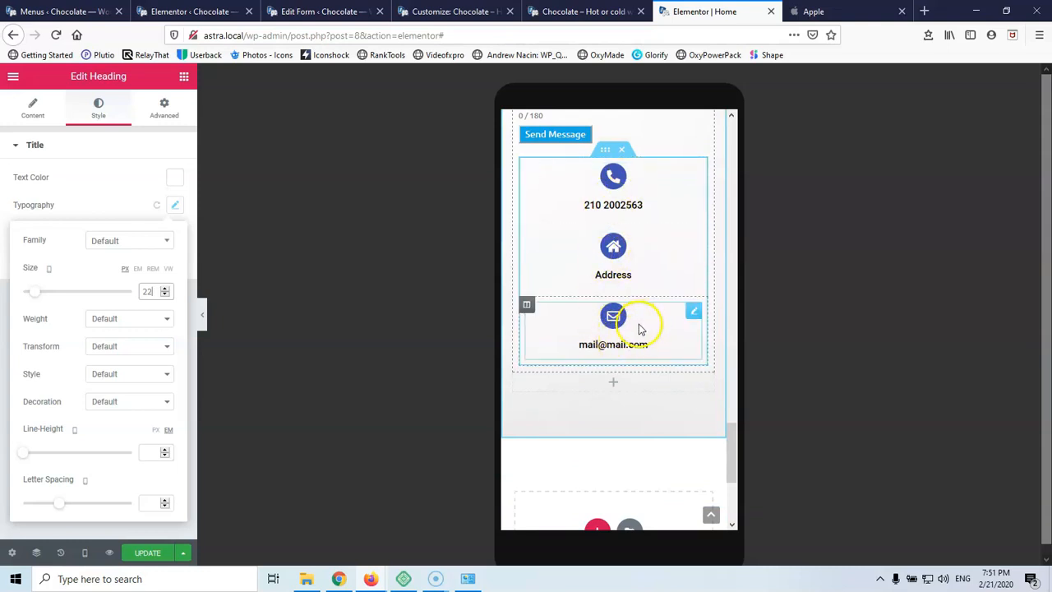
scroll(640, 329, down, 5)
scroll(624, 321, up, 12)
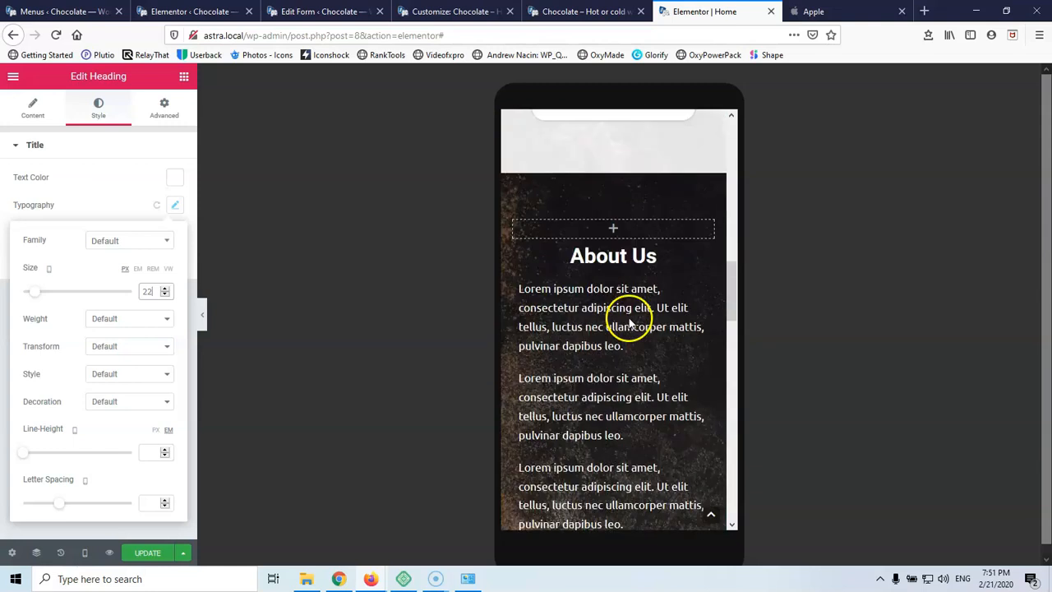
scroll(629, 322, up, 5)
Save the Home page with Update and return the preview to desktop width
click(148, 556)
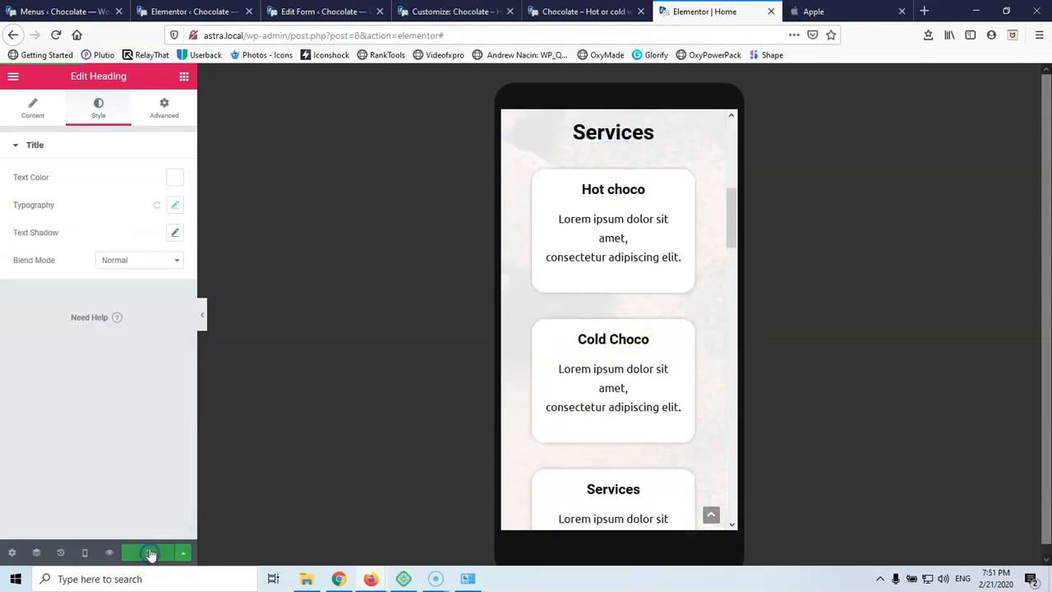
click(85, 553)
click(85, 475)
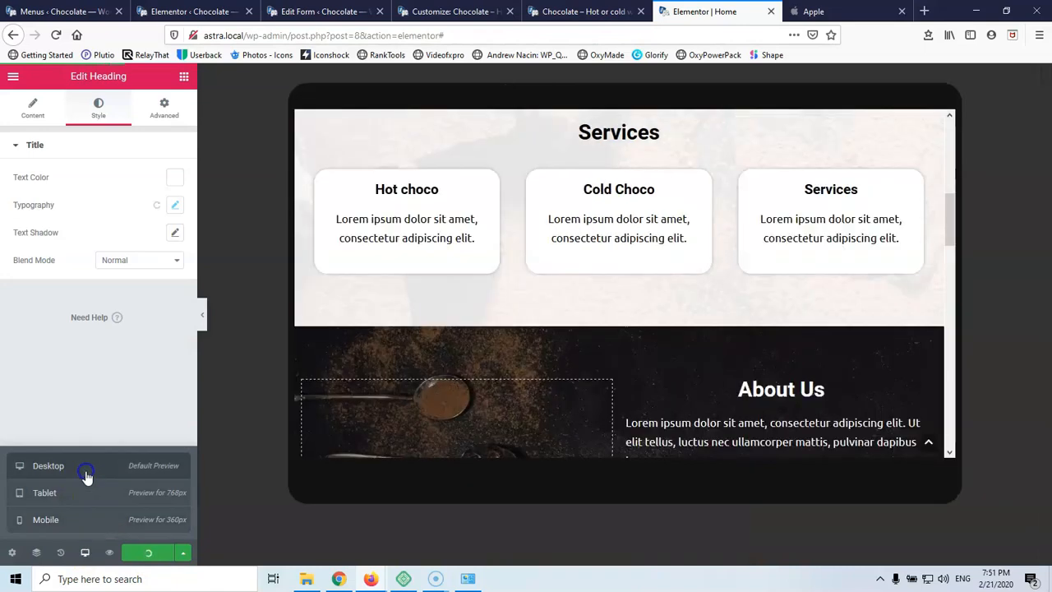
scroll(434, 364, up, 3)
Compare with the live homepage, then return to the editor and open the Services section's settings
scroll(430, 359, up, 3)
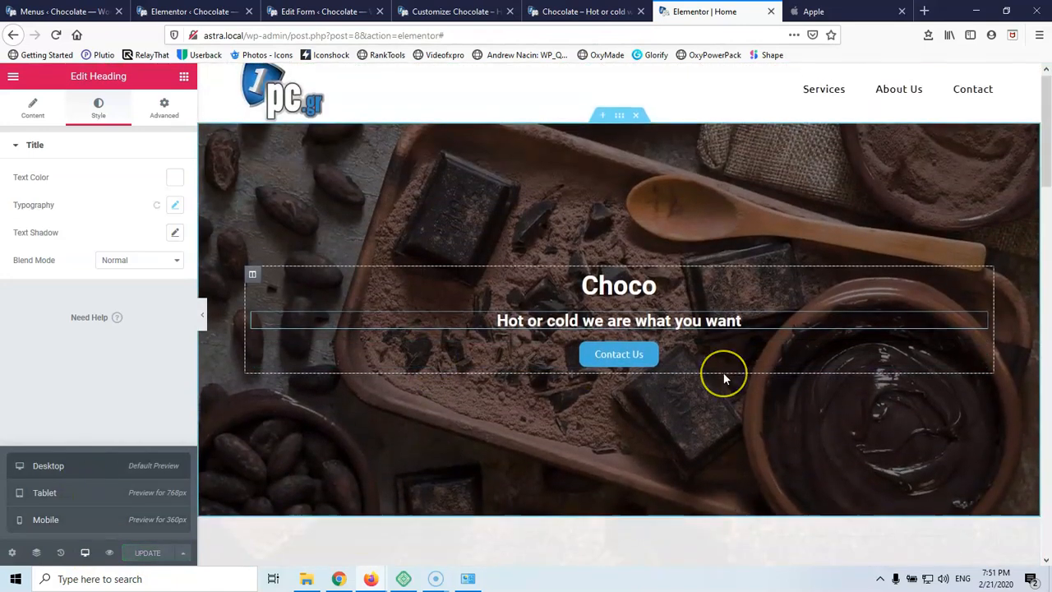
scroll(721, 375, down, 15)
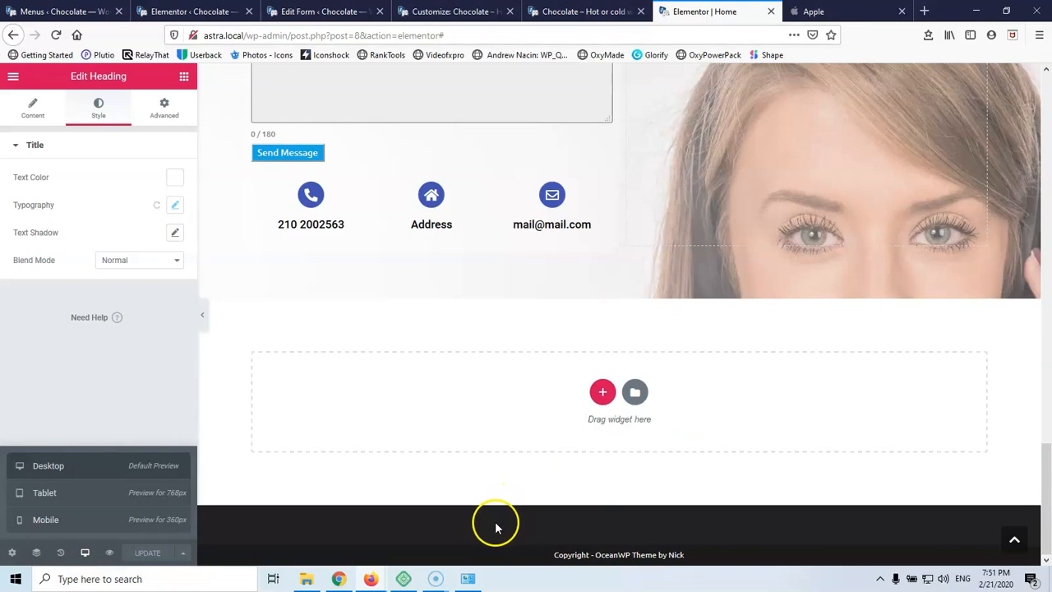
click(567, 10)
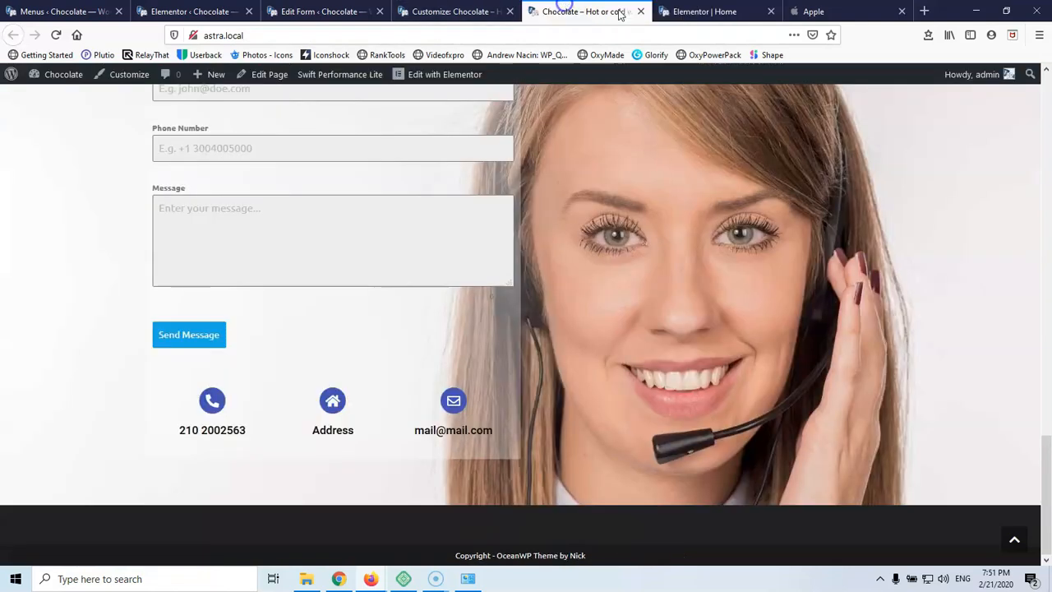
scroll(564, 354, up, 15)
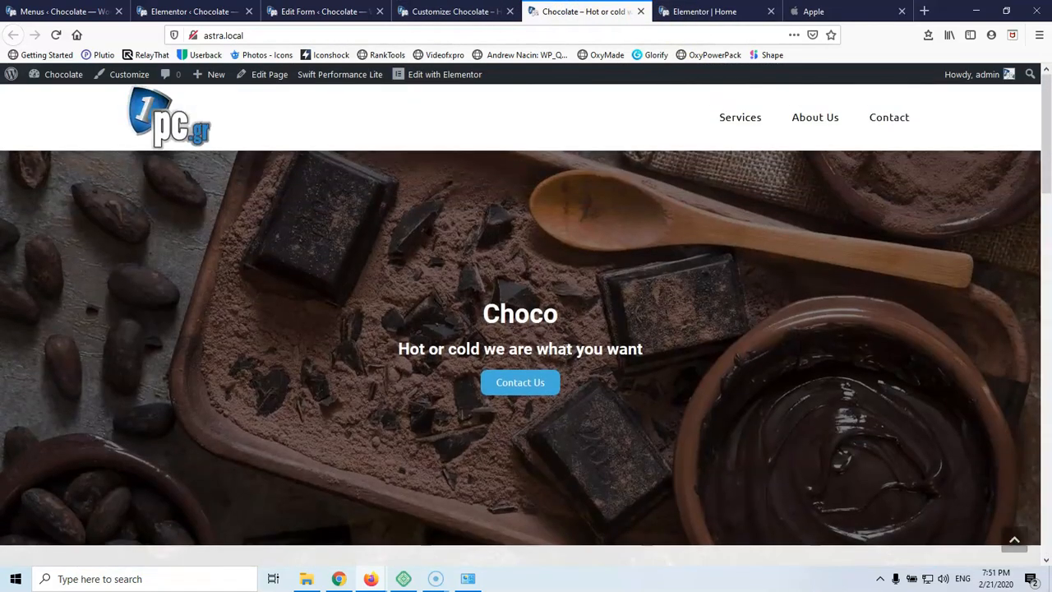
click(729, 11)
scroll(545, 239, up, 15)
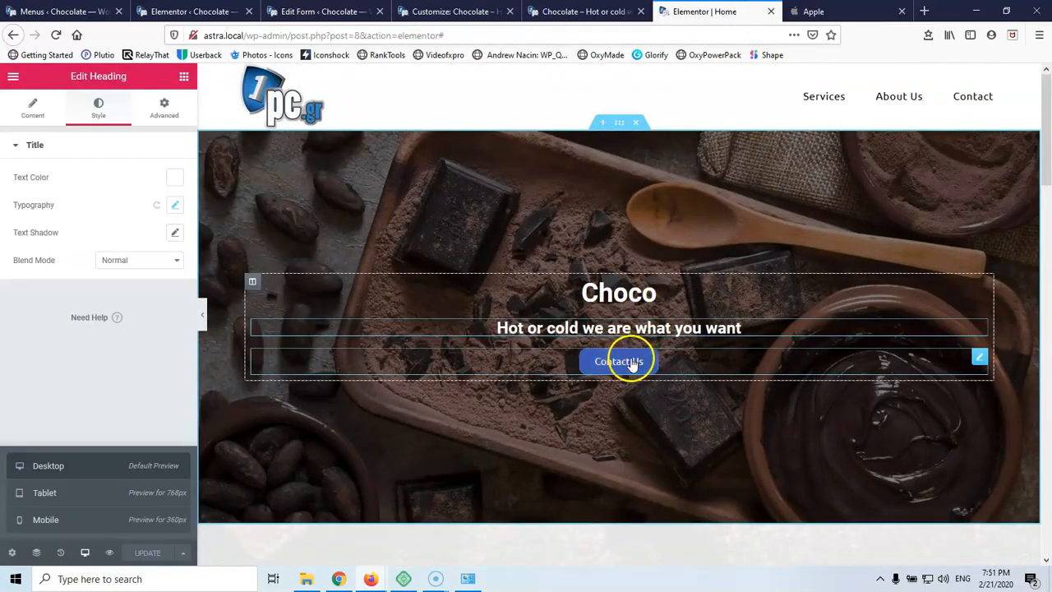
scroll(618, 370, down, 4)
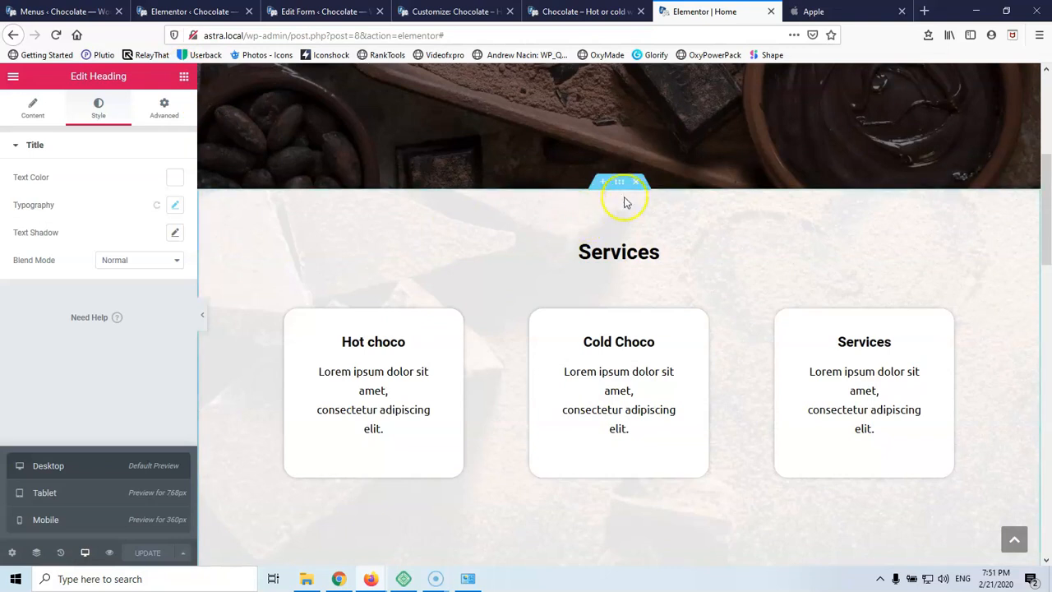
click(263, 198)
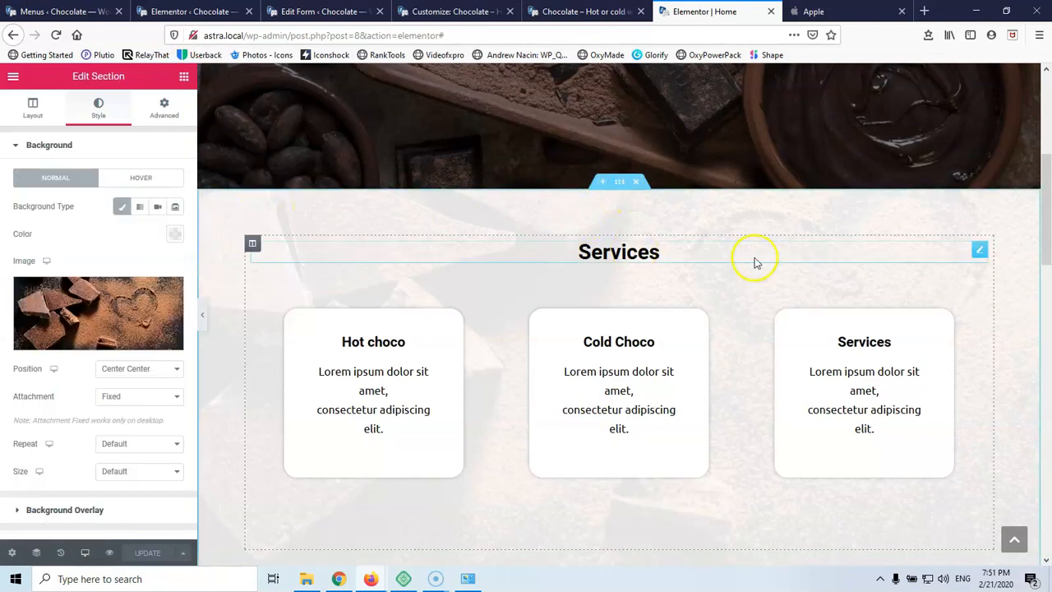
Drag a Menu Anchor above the Services heading and give it the ID 'services'
click(163, 109)
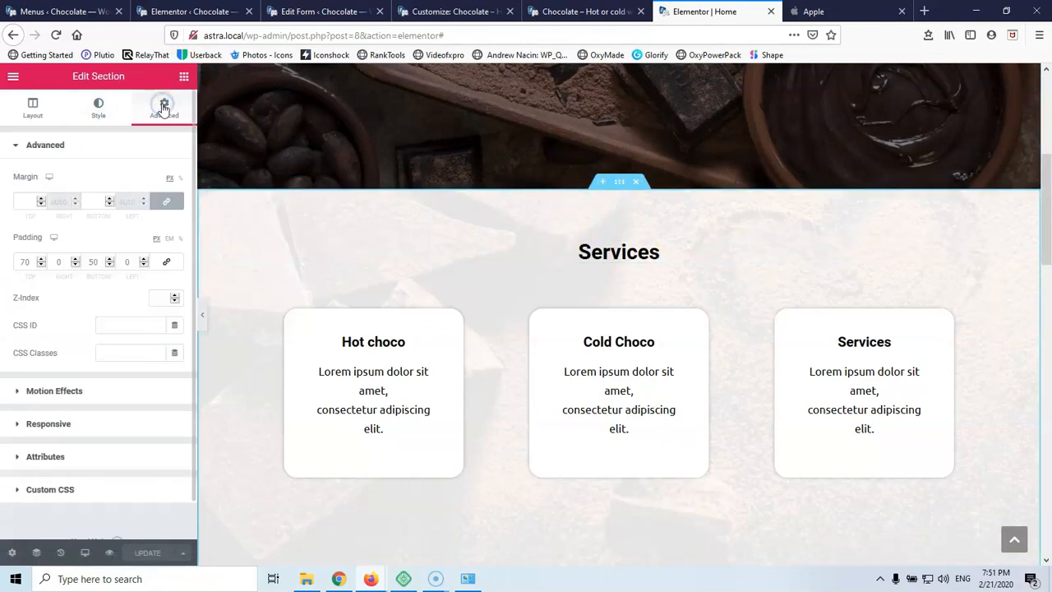
scroll(28, 510, down, 1)
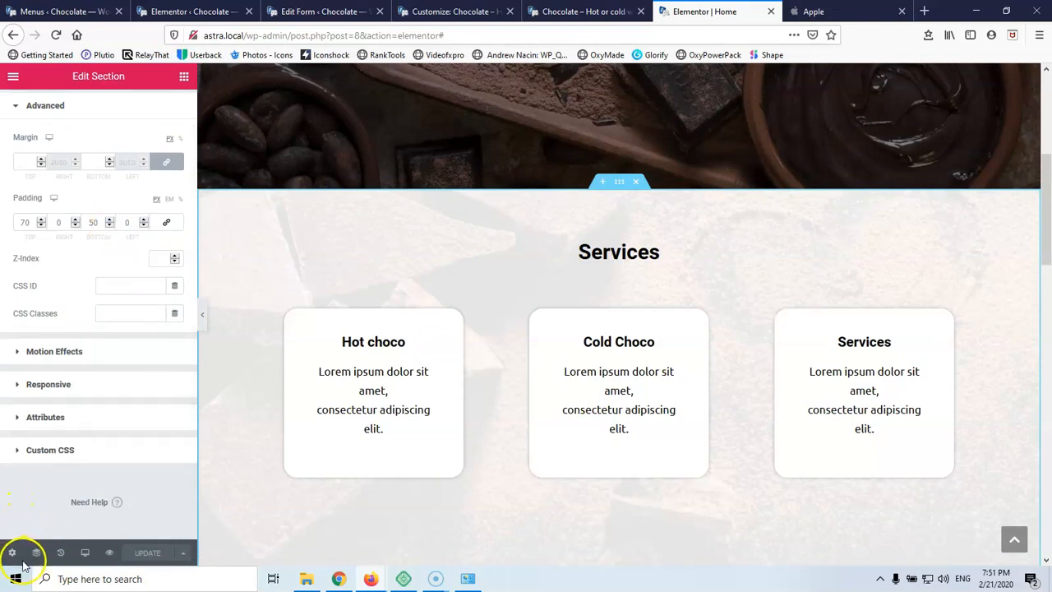
click(183, 77)
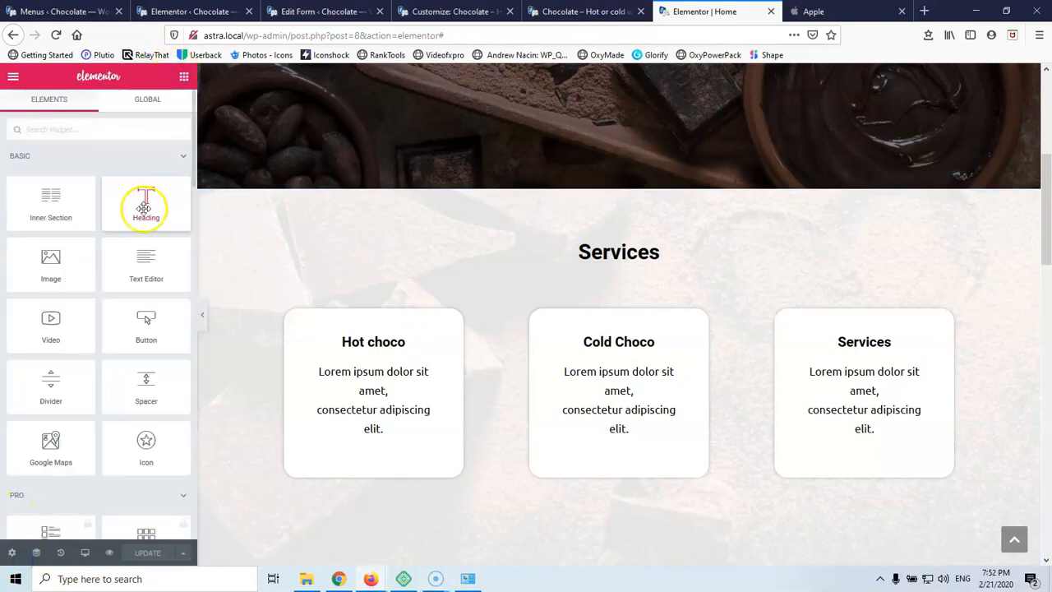
click(74, 131)
text(an)
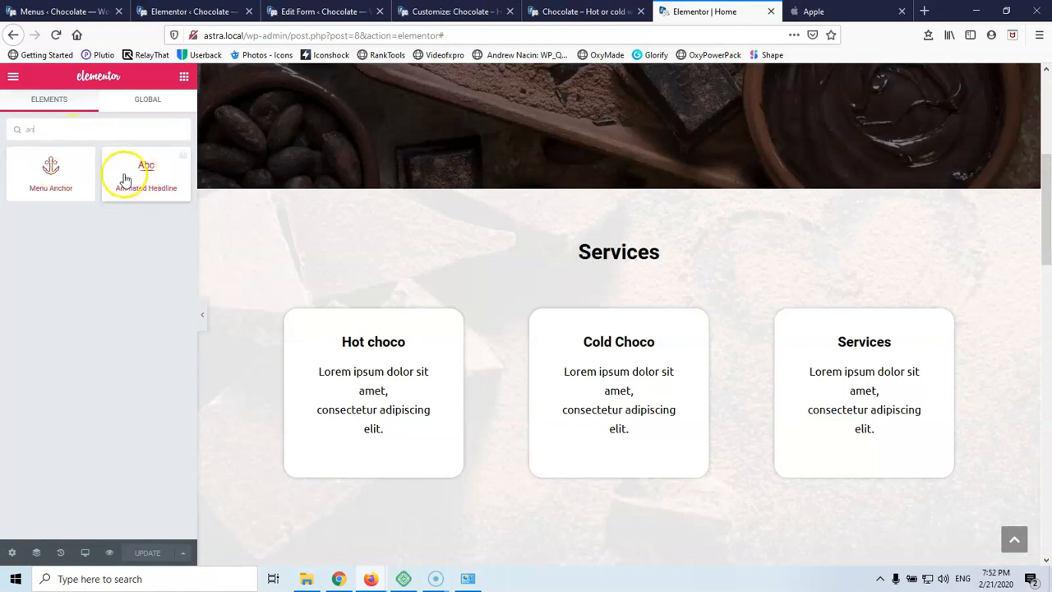
drag(56, 166, 621, 248)
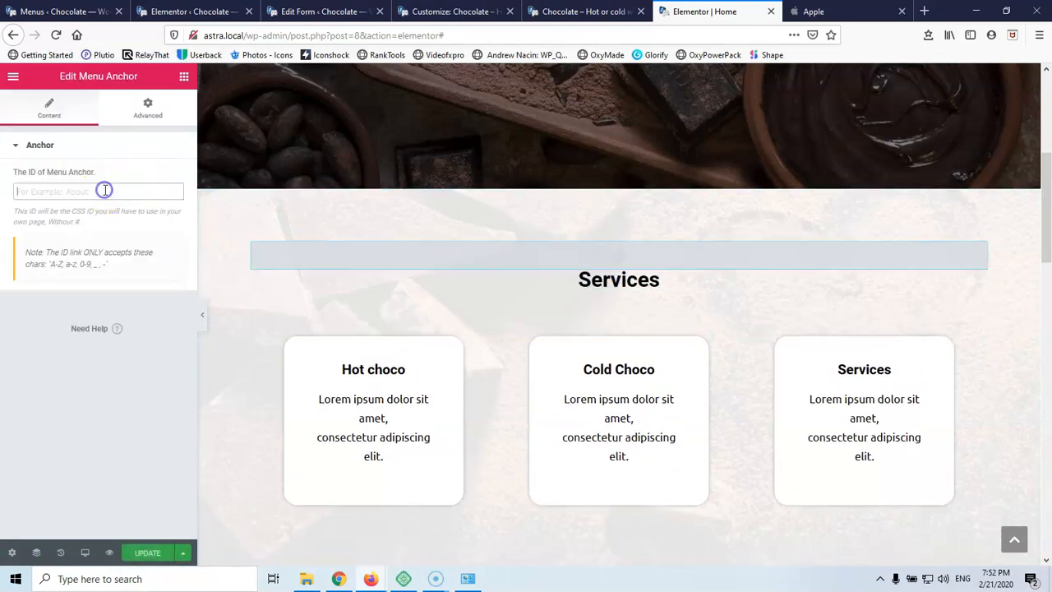
text(servoi)
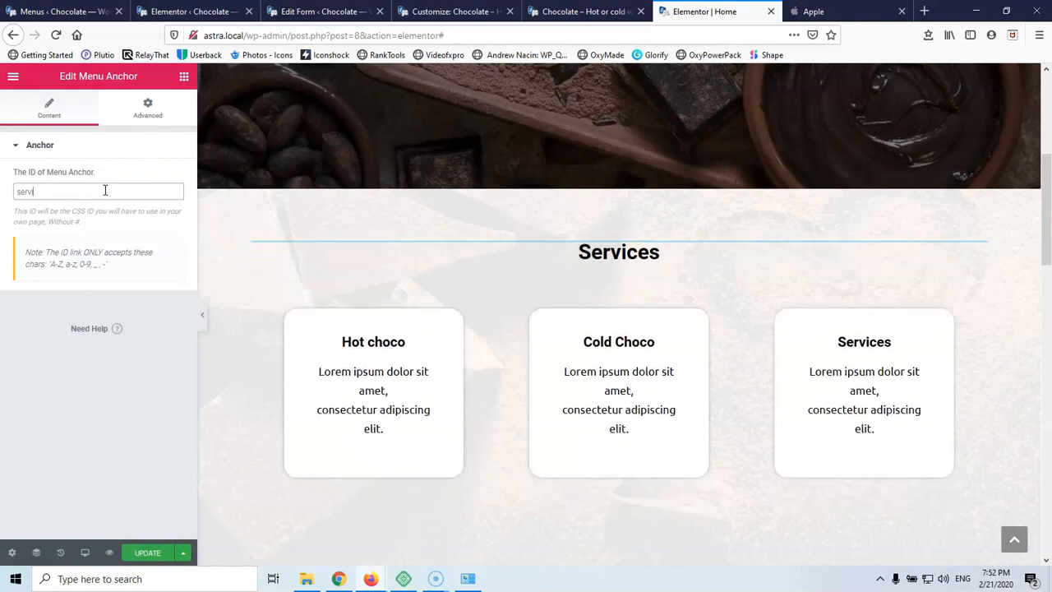
key(BackSpace)
text(ices)
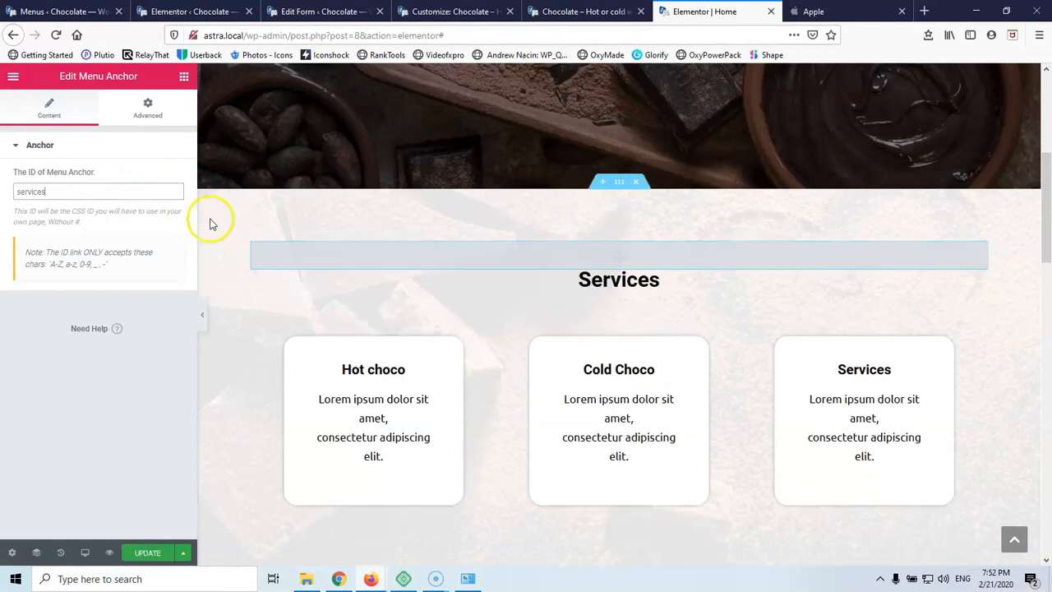
scroll(381, 242, down, 6)
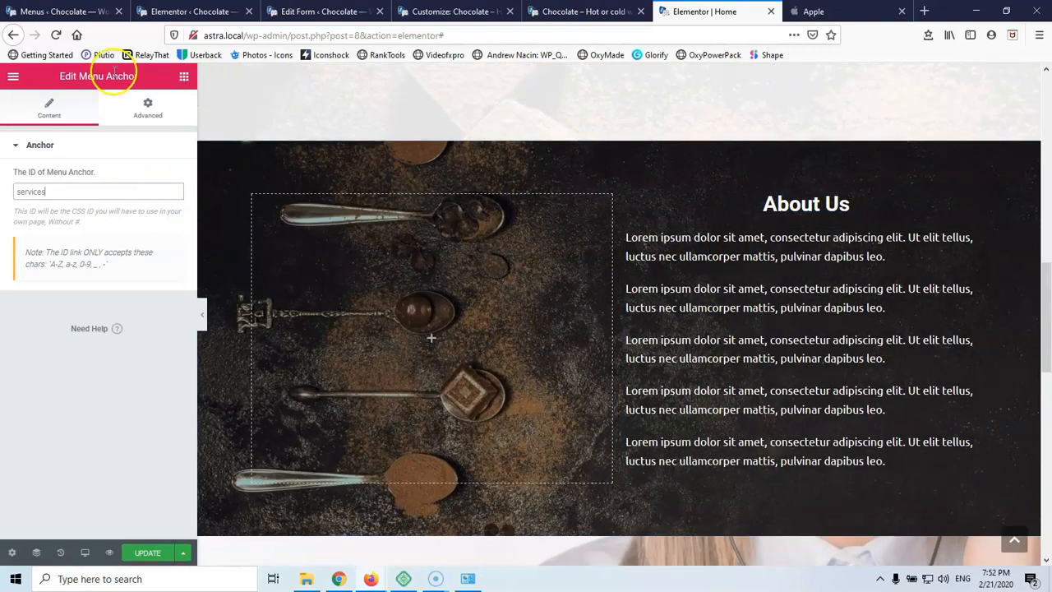
Add a Menu Anchor with ID 'about' above the About Us heading
click(184, 79)
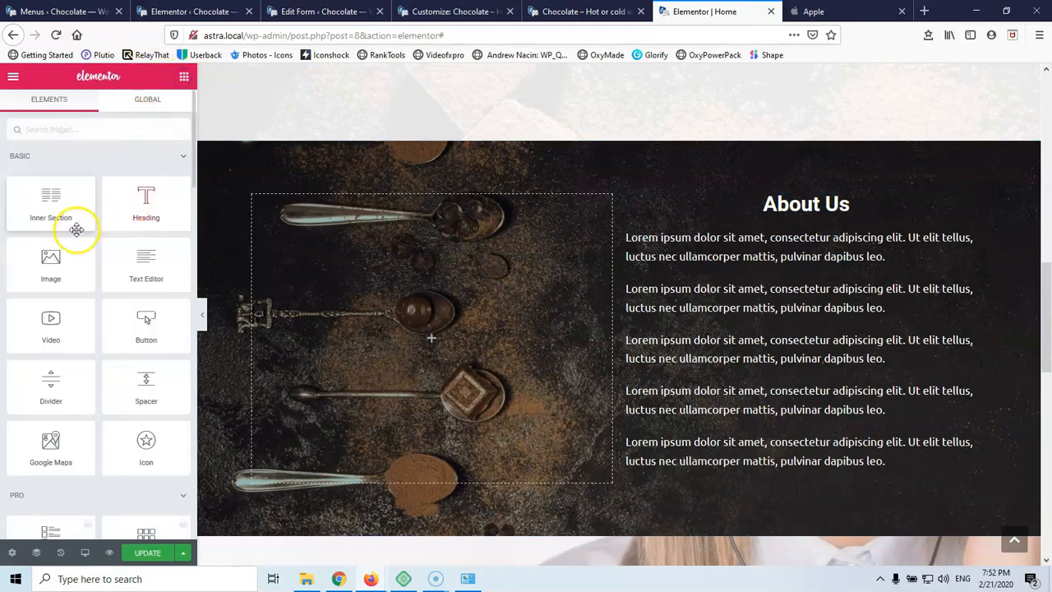
text(an)
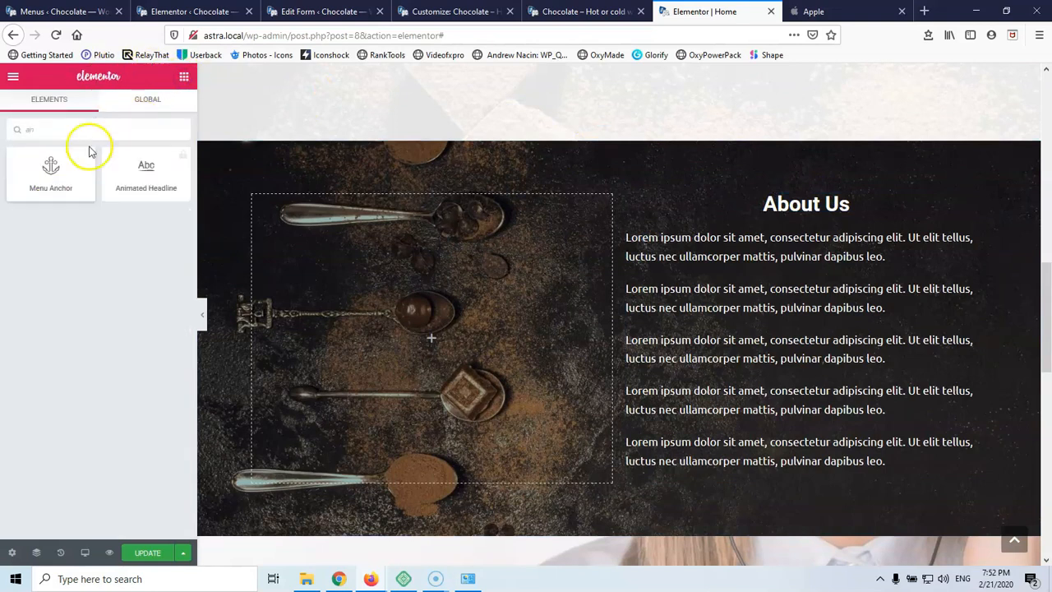
drag(74, 174, 808, 205)
text(about)
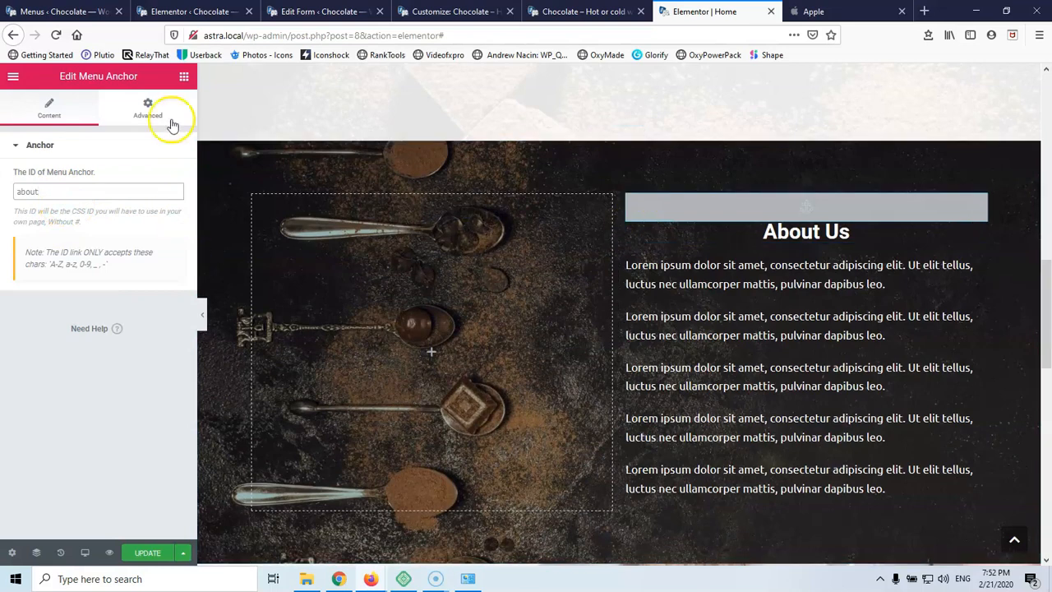
scroll(526, 337, down, 5)
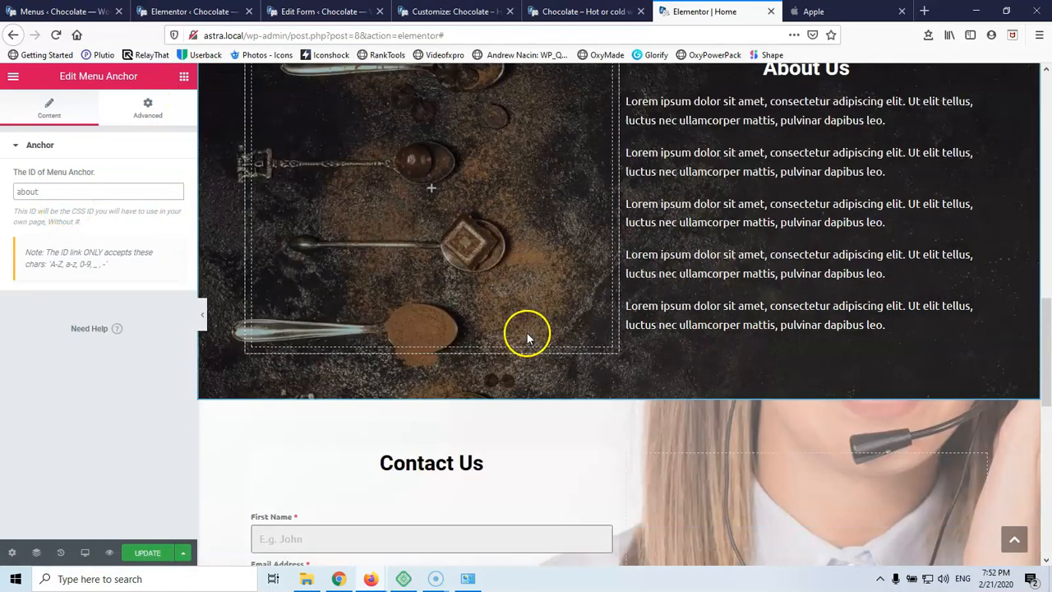
Add a Menu Anchor with ID 'contact' above the Contact Us heading
click(184, 77)
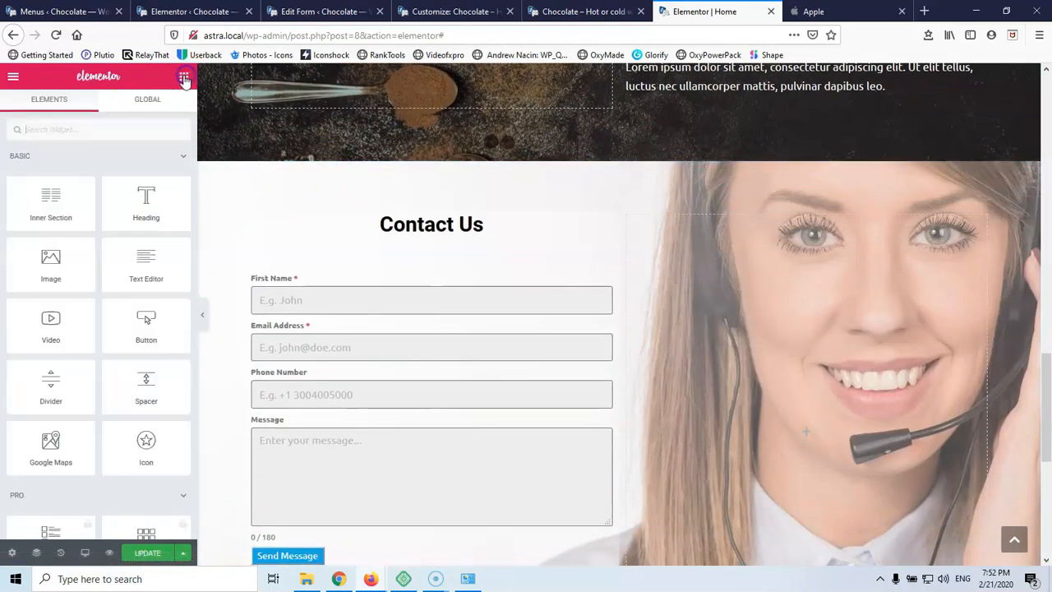
click(56, 133)
text(an)
drag(51, 168, 435, 223)
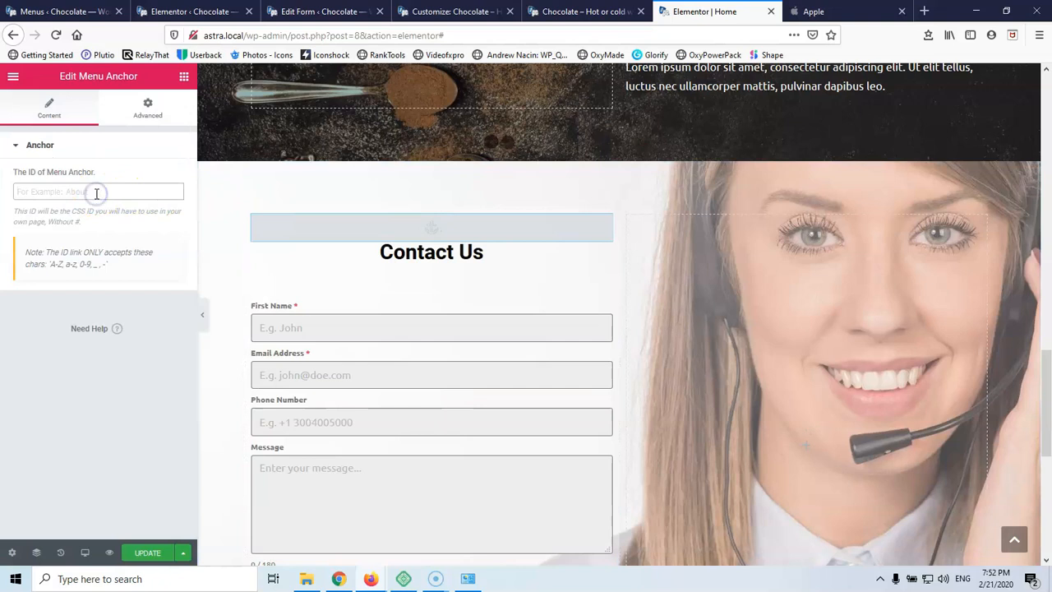
text(cony)
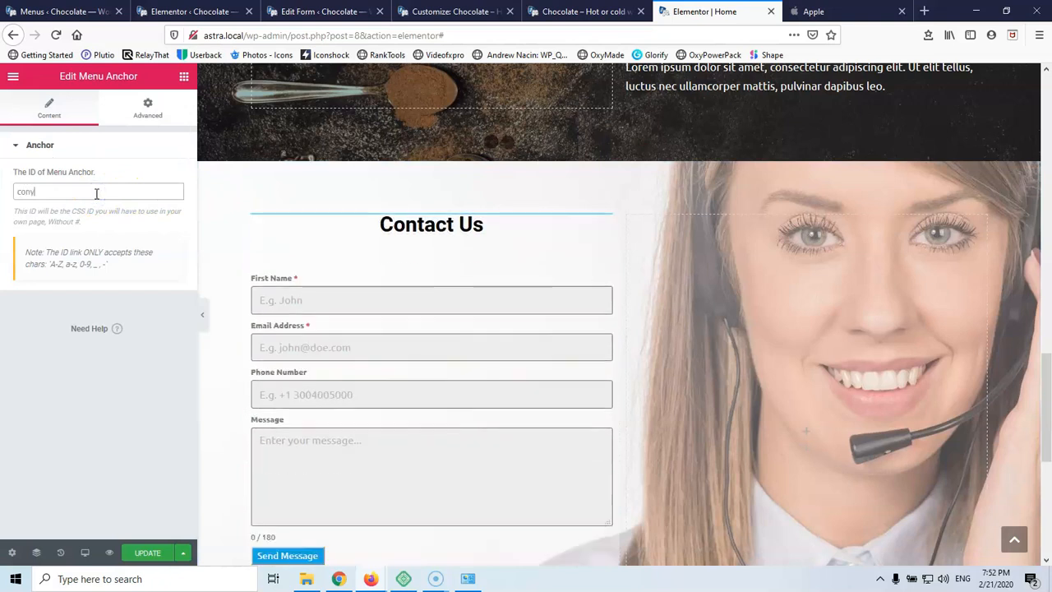
text(act)
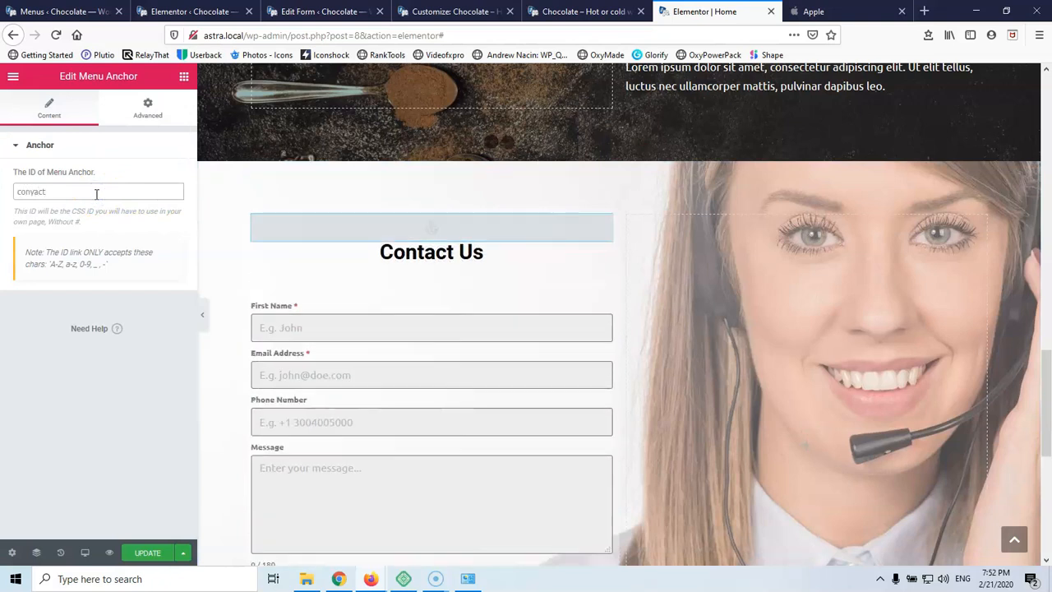
text(contact)
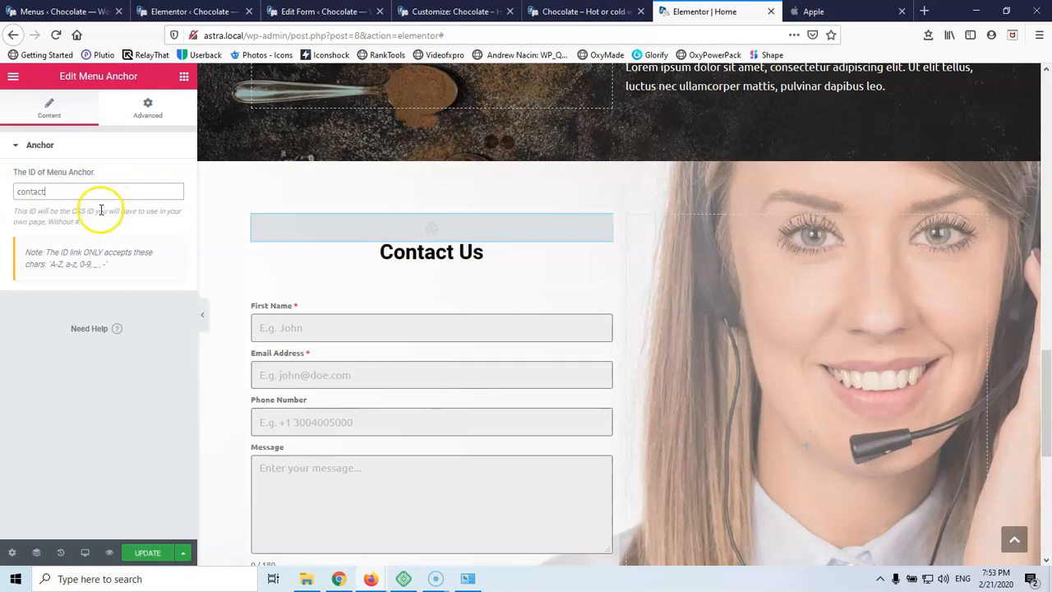
scroll(230, 311, up, 15)
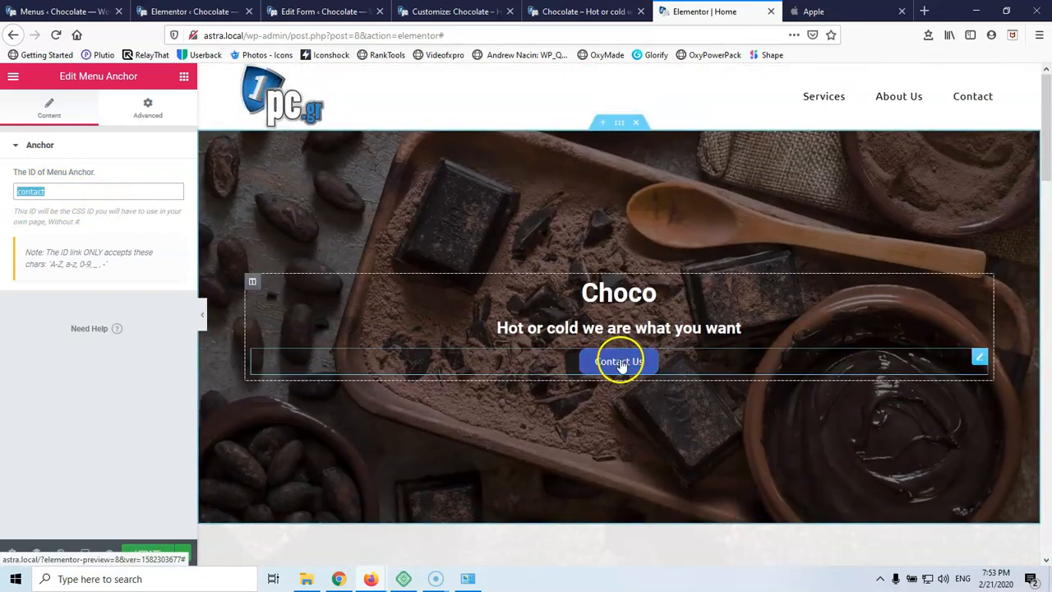
Set the hero Contact Us button's link to #contact
click(621, 364)
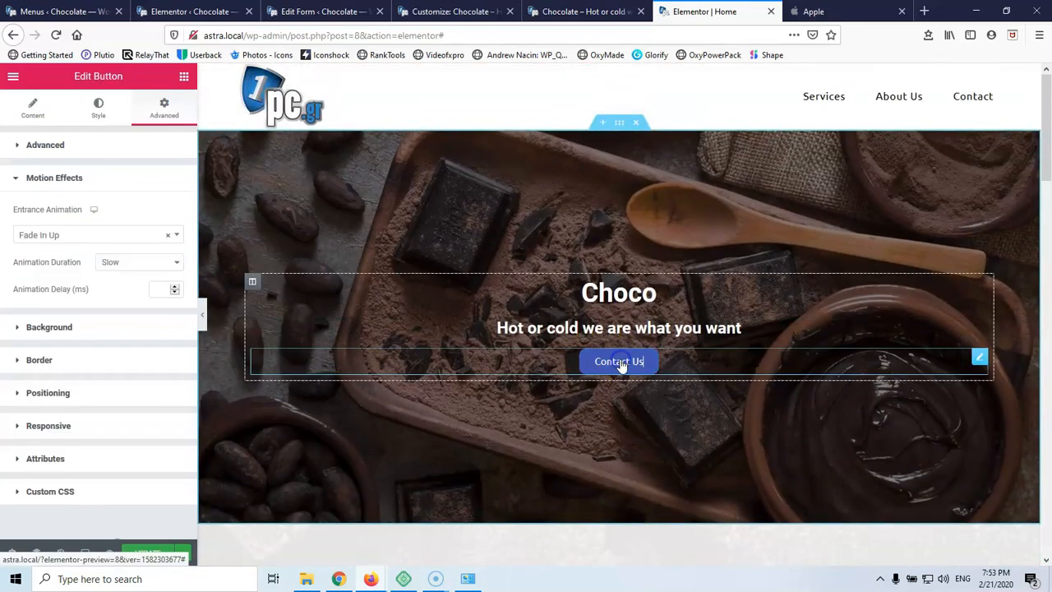
click(30, 123)
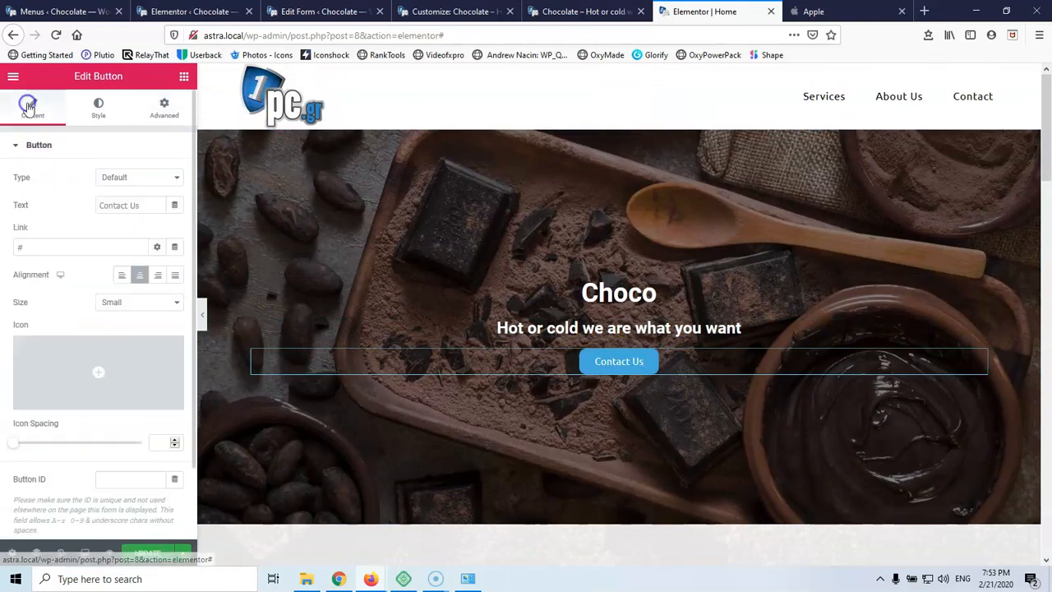
click(42, 246)
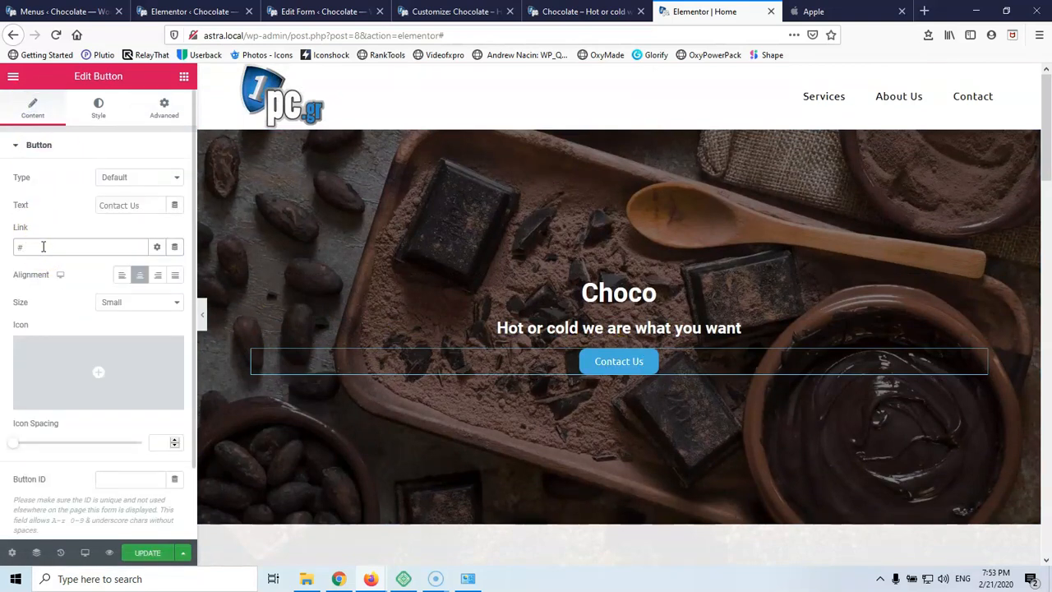
text(contact)
click(21, 248)
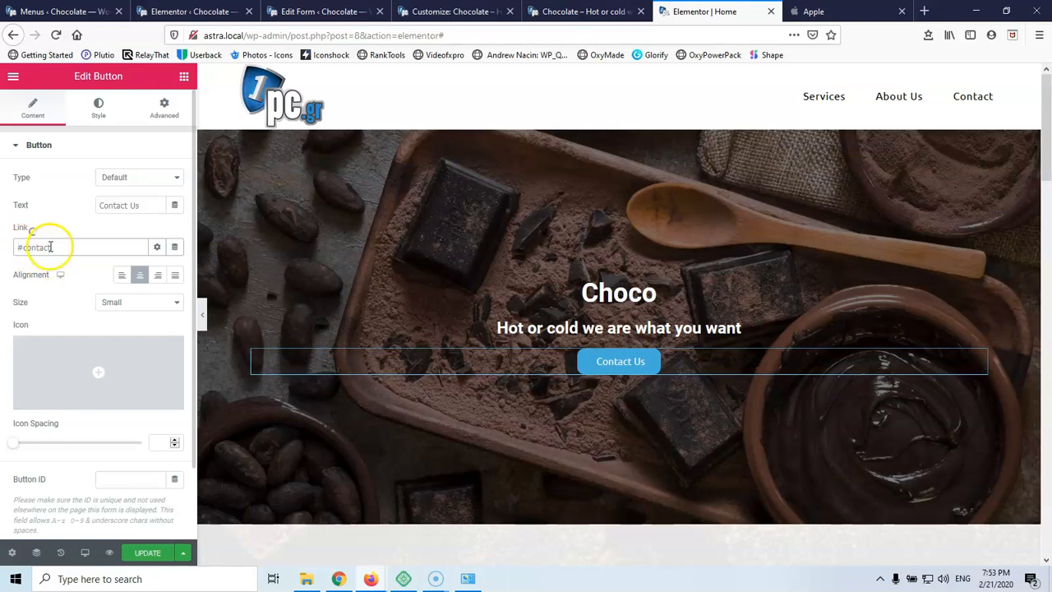
click(320, 11)
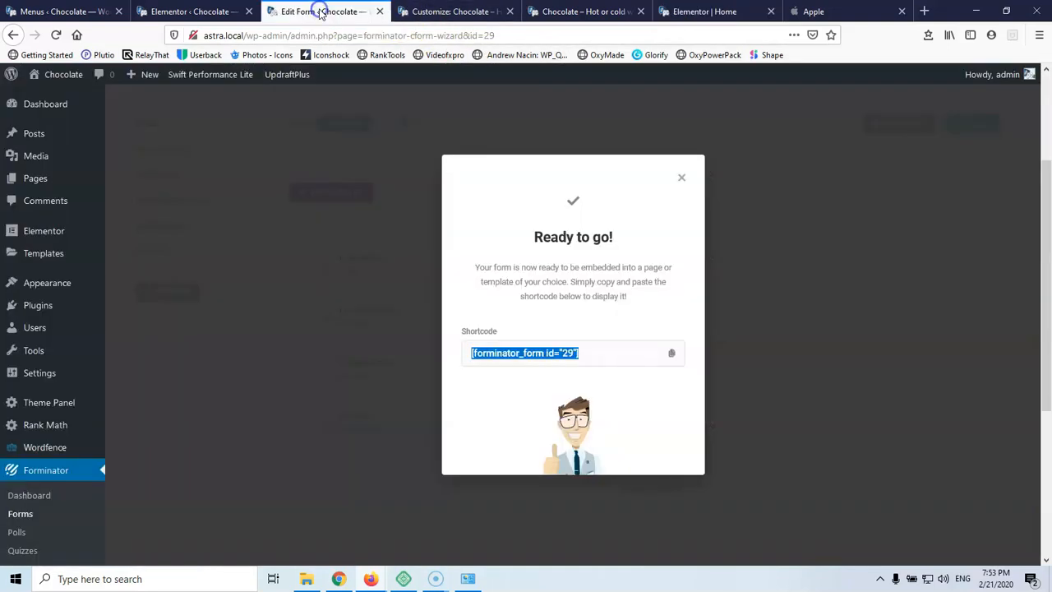
Dismiss the Forminator shortcode dialog and open Appearance > Menus in a new tab, expanding Services
click(432, 12)
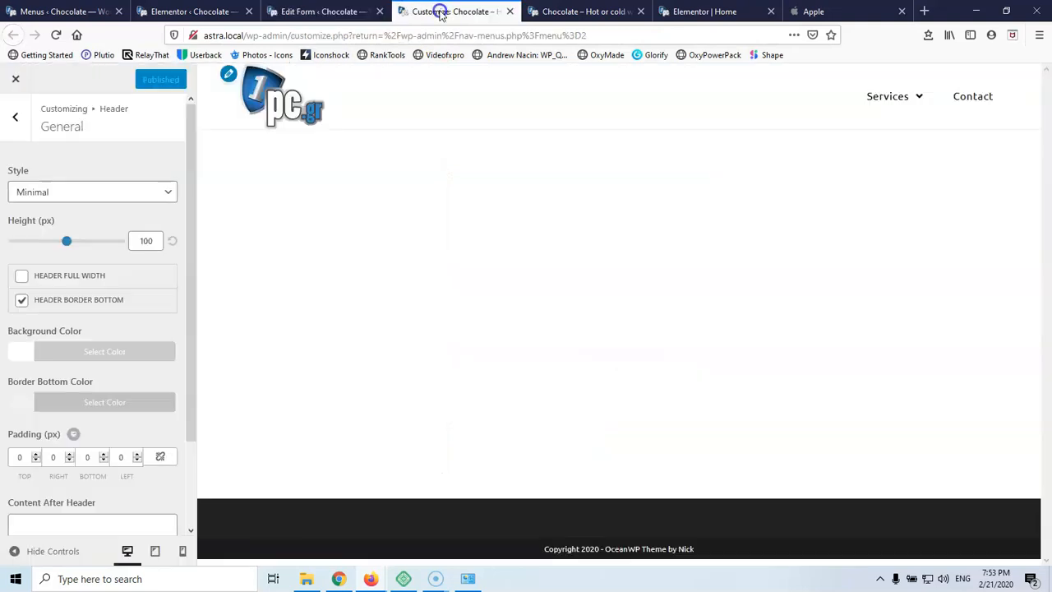
click(337, 11)
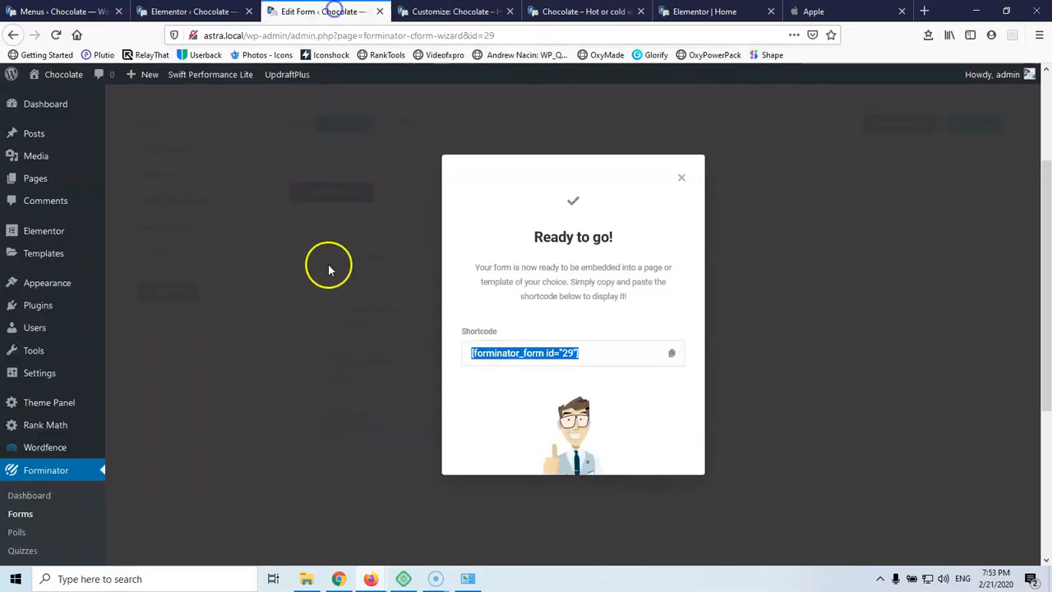
click(683, 180)
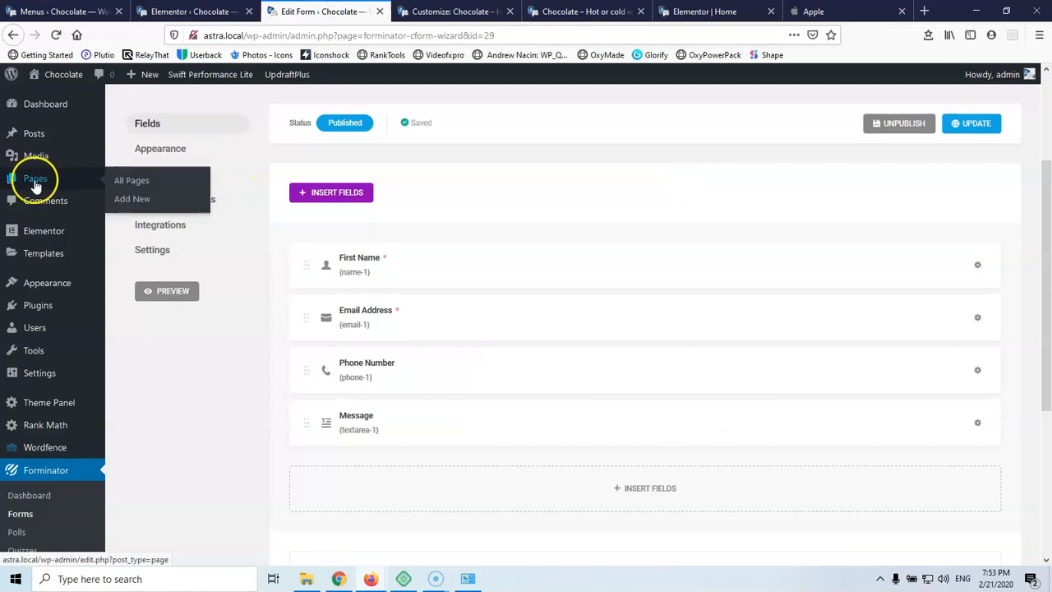
mouse_move(63, 282)
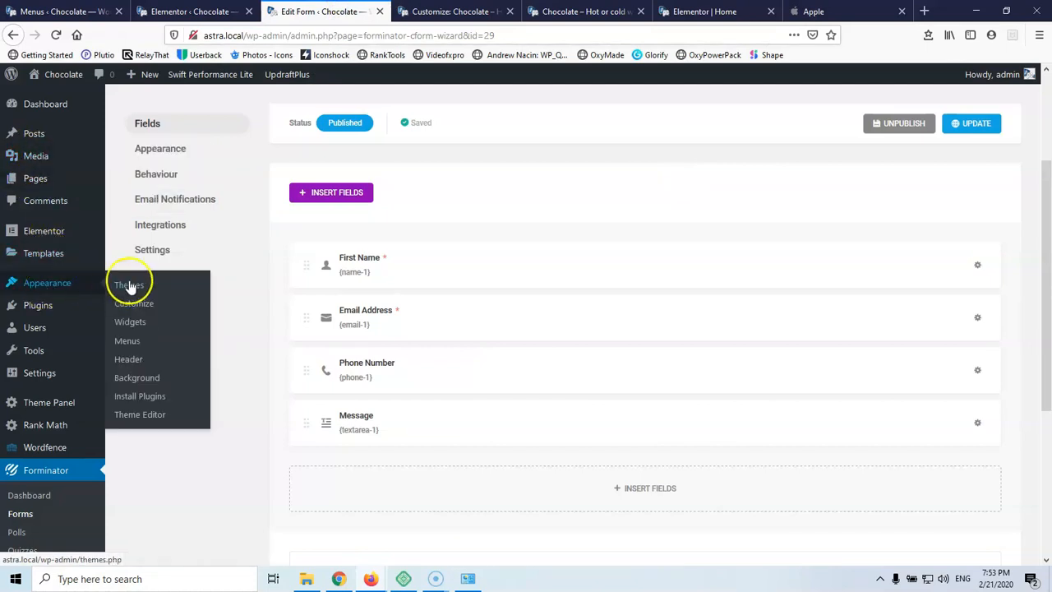
middle_click(129, 348)
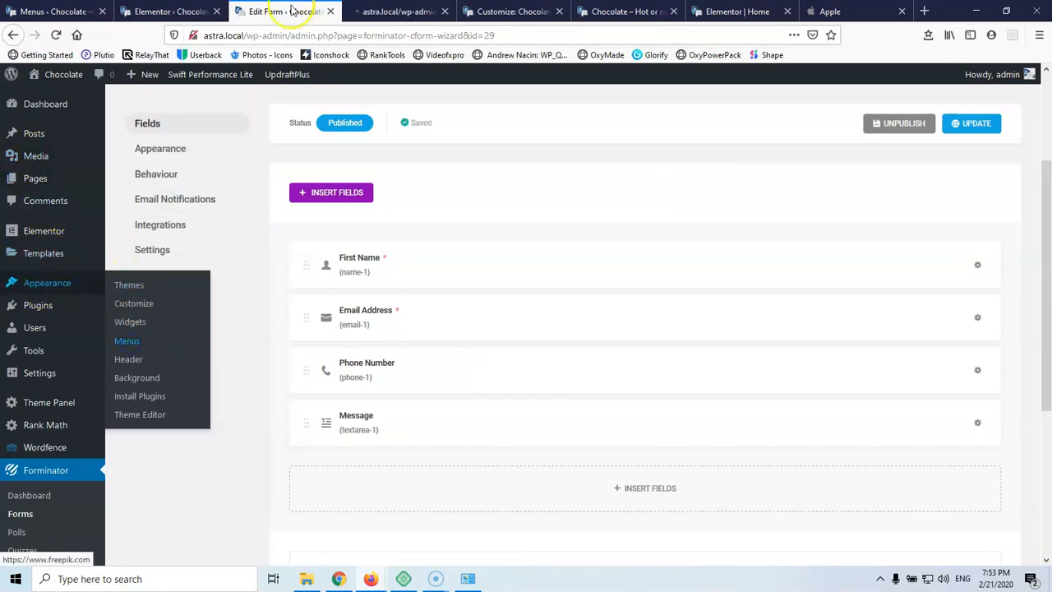
click(393, 12)
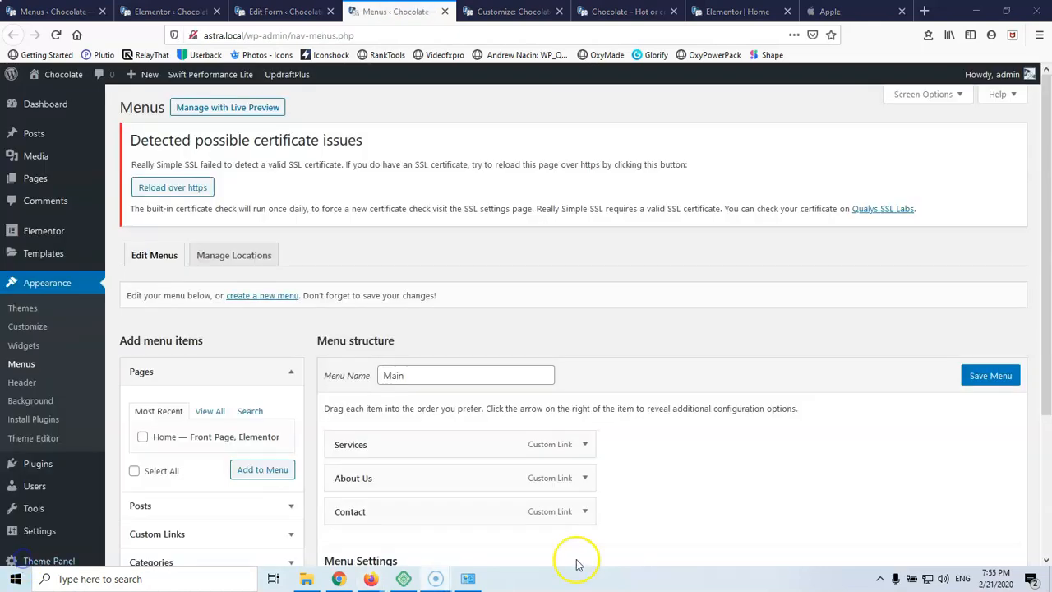
click(584, 446)
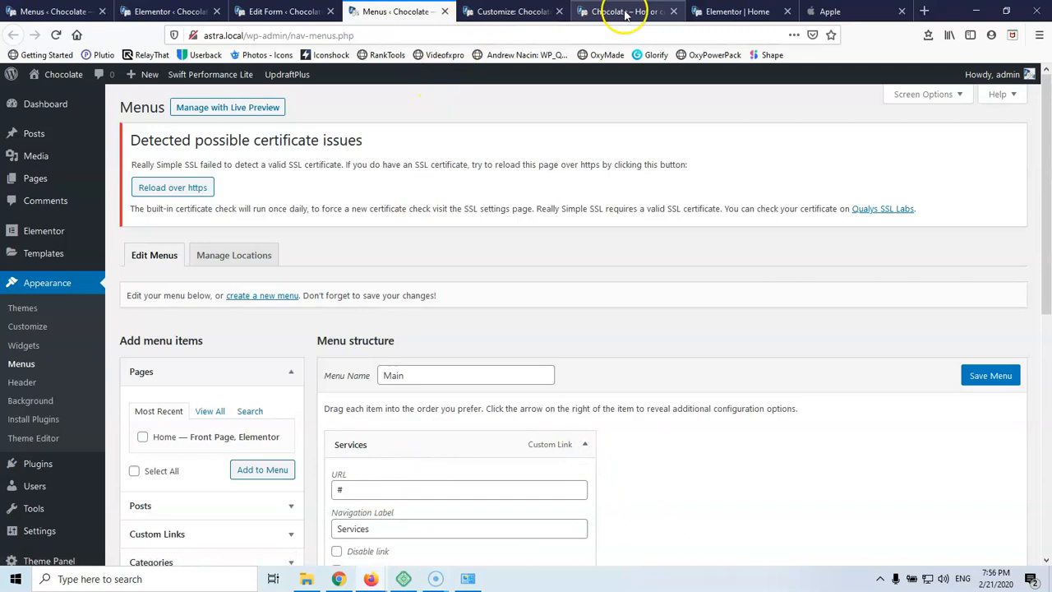
In Elementor, check that the Services menu anchor's ID is 'services'
click(723, 12)
scroll(608, 364, down, 3)
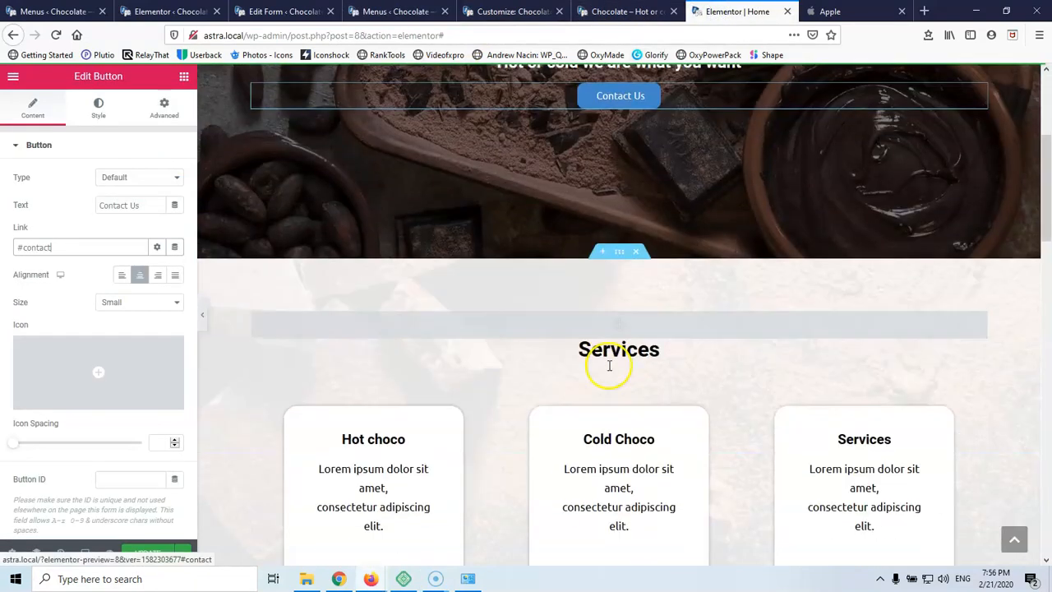
click(619, 309)
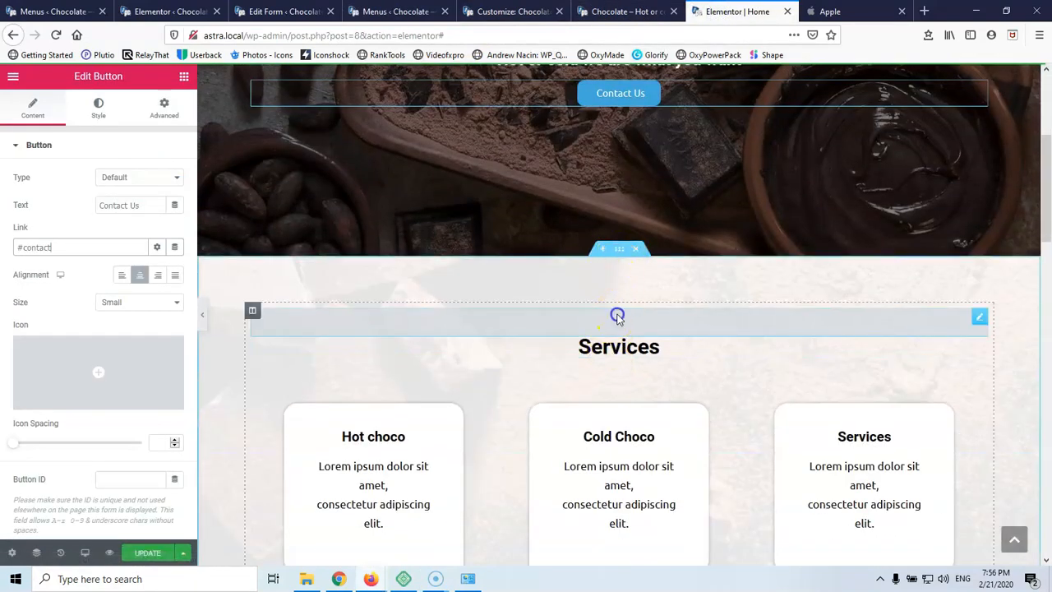
click(67, 191)
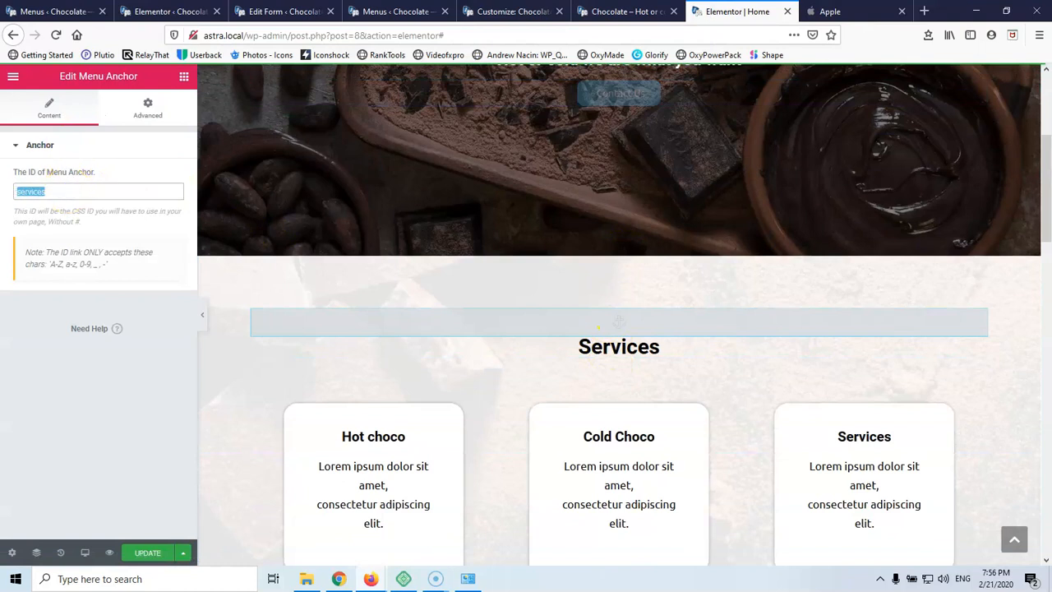
click(383, 12)
Set the Services and About Us menu item URLs to #services and #about
click(410, 488)
scroll(417, 411, down, 5)
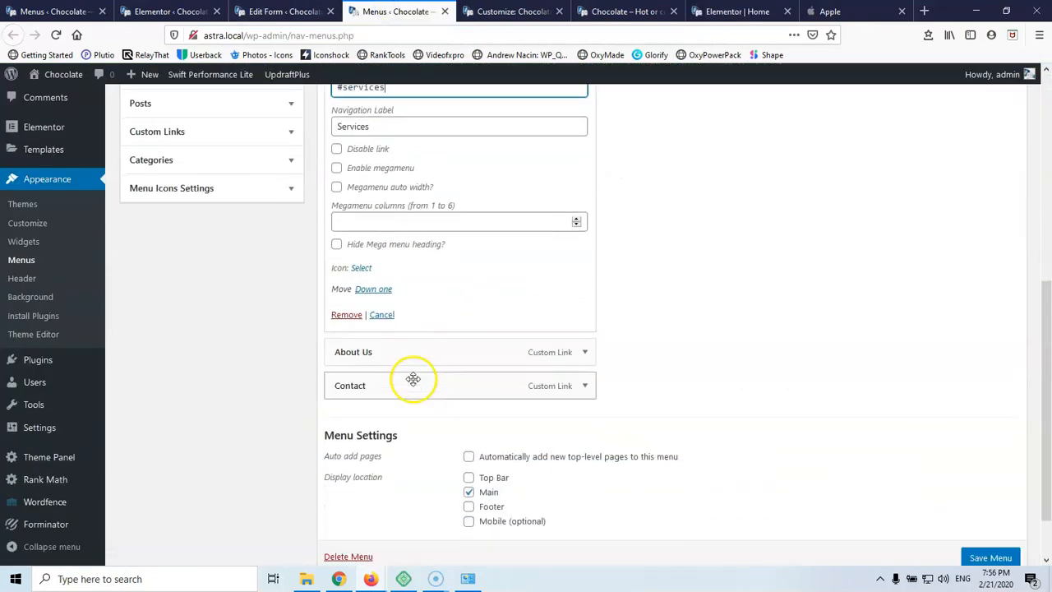
scroll(459, 374, up, 2)
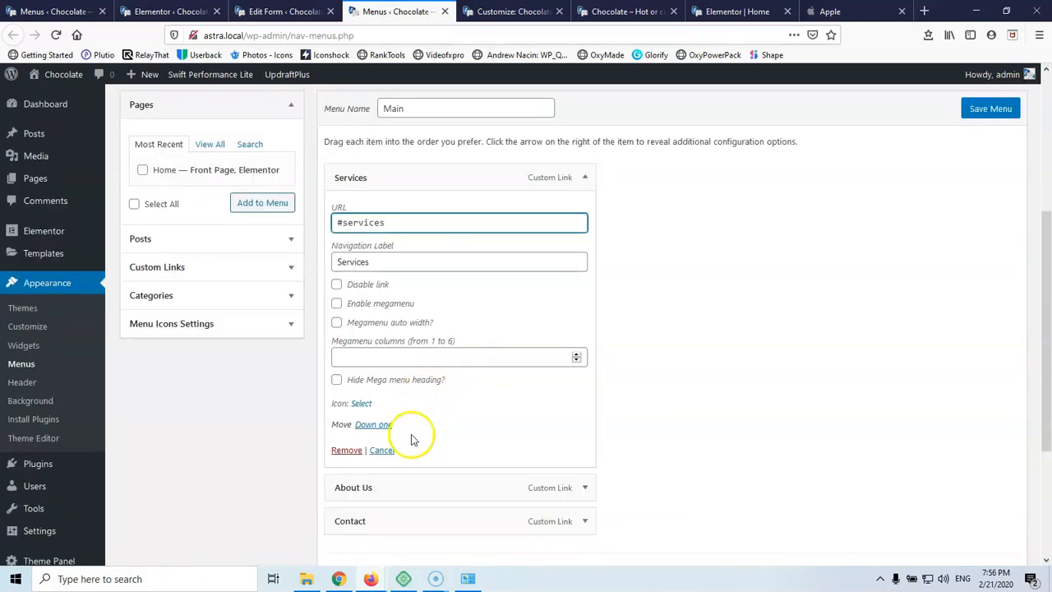
scroll(480, 453, down, 2)
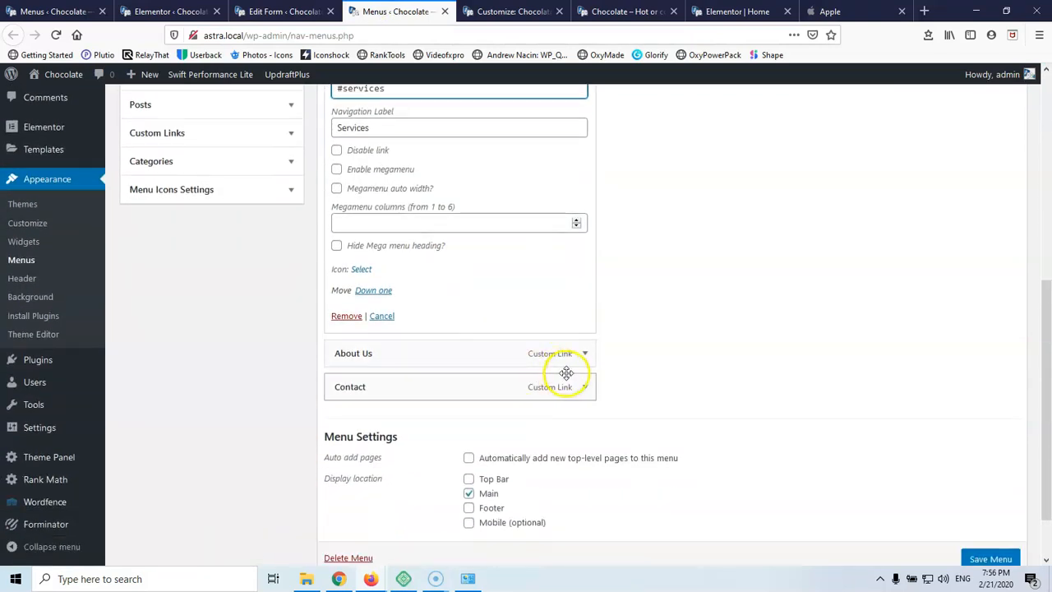
click(584, 353)
scroll(482, 378, down, 1)
click(403, 330)
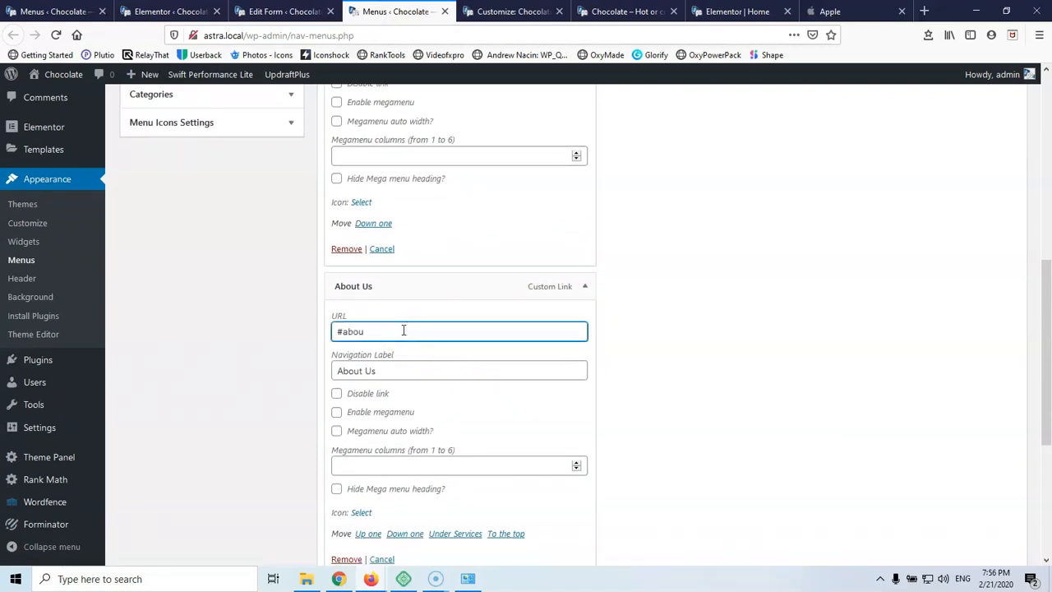
Set the Contact item's URL to #contact and save the Main menu
scroll(423, 467, down, 3)
click(396, 330)
click(569, 327)
click(366, 374)
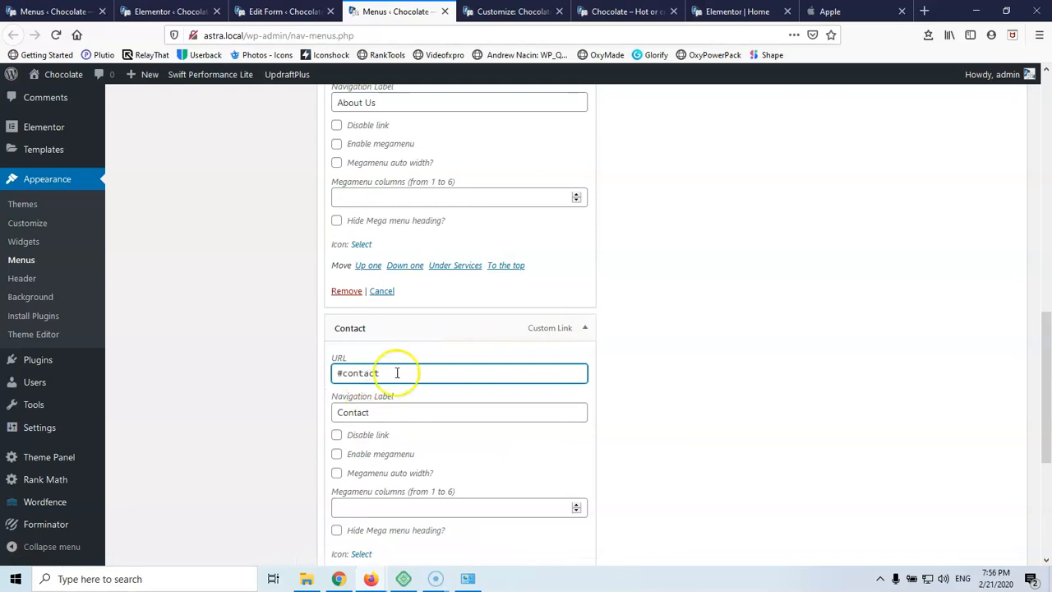
scroll(756, 359, down, 3)
click(977, 494)
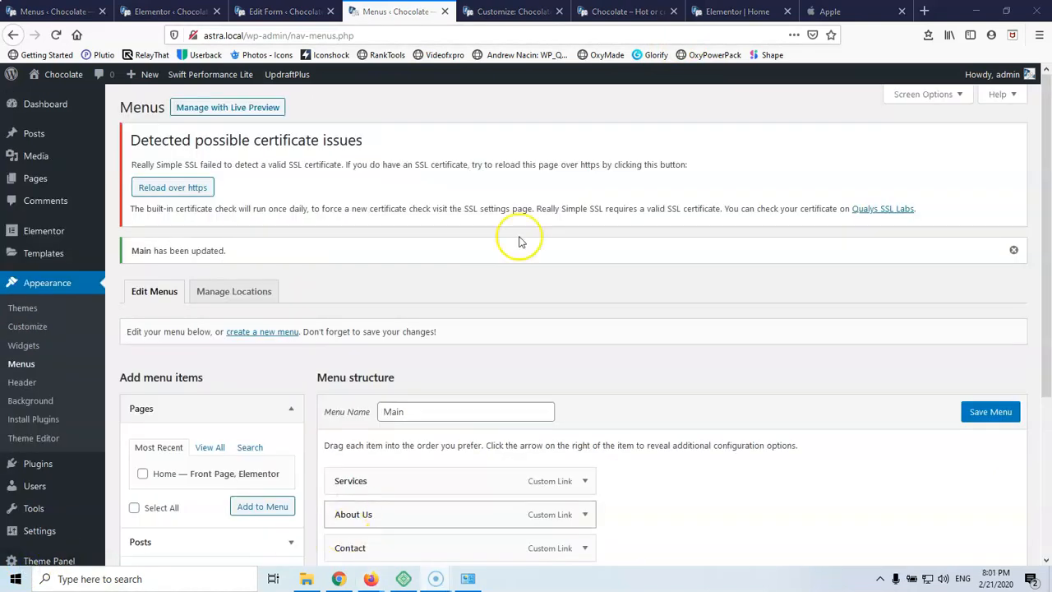
click(625, 11)
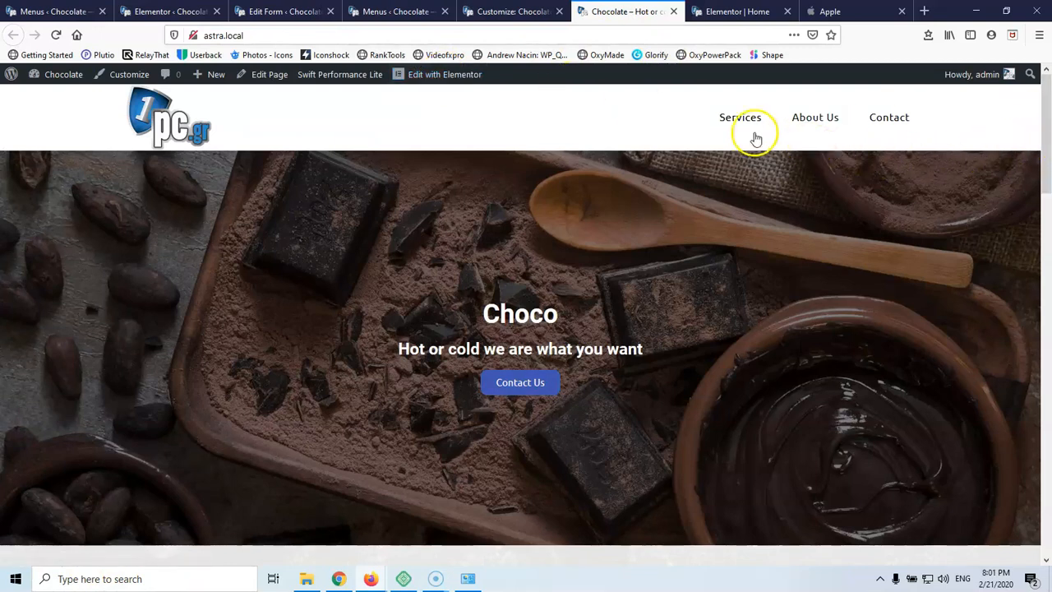
Test that the Contact Us, About Us and Services links jump to their sections
click(514, 383)
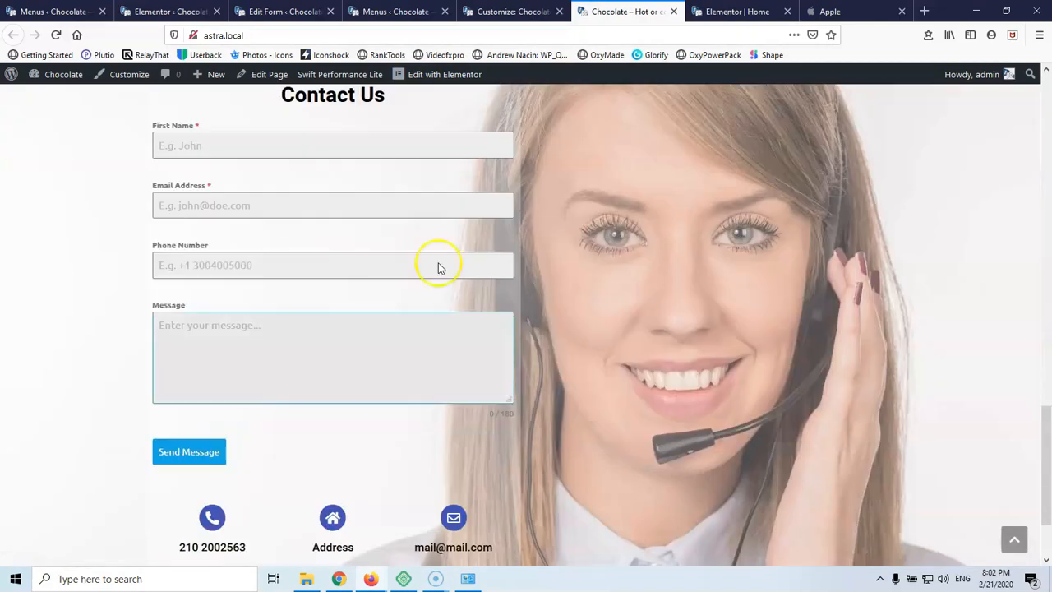
scroll(395, 198, up, 10)
scroll(397, 198, up, 6)
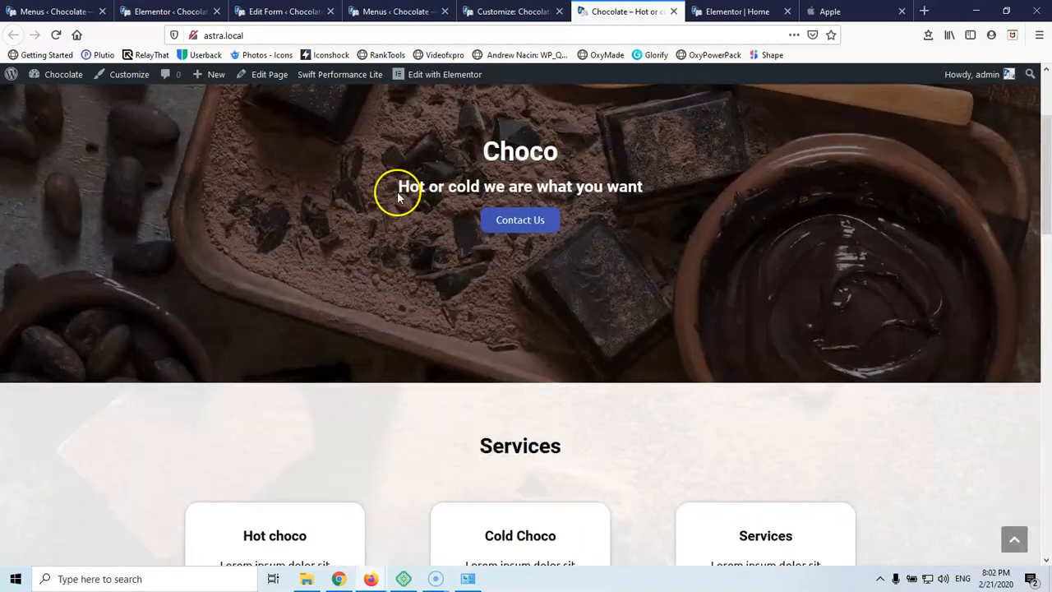
click(816, 118)
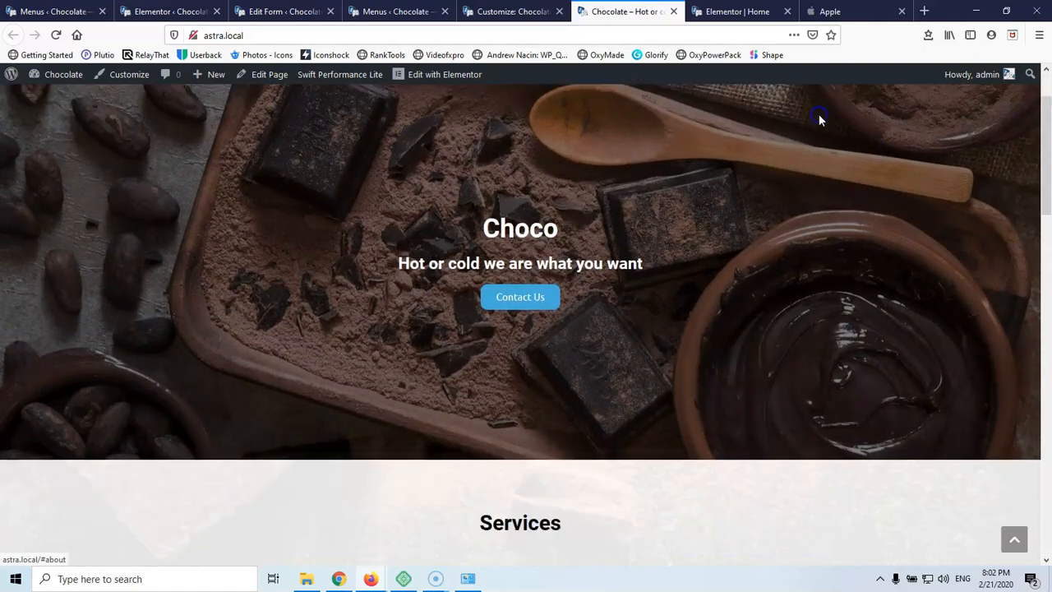
scroll(539, 226, up, 10)
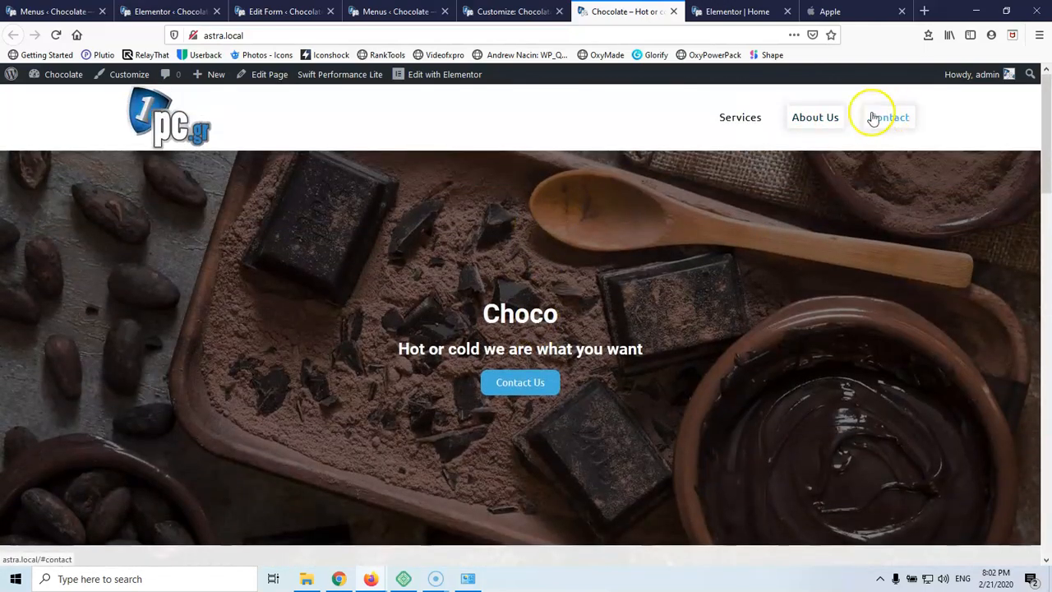
click(738, 118)
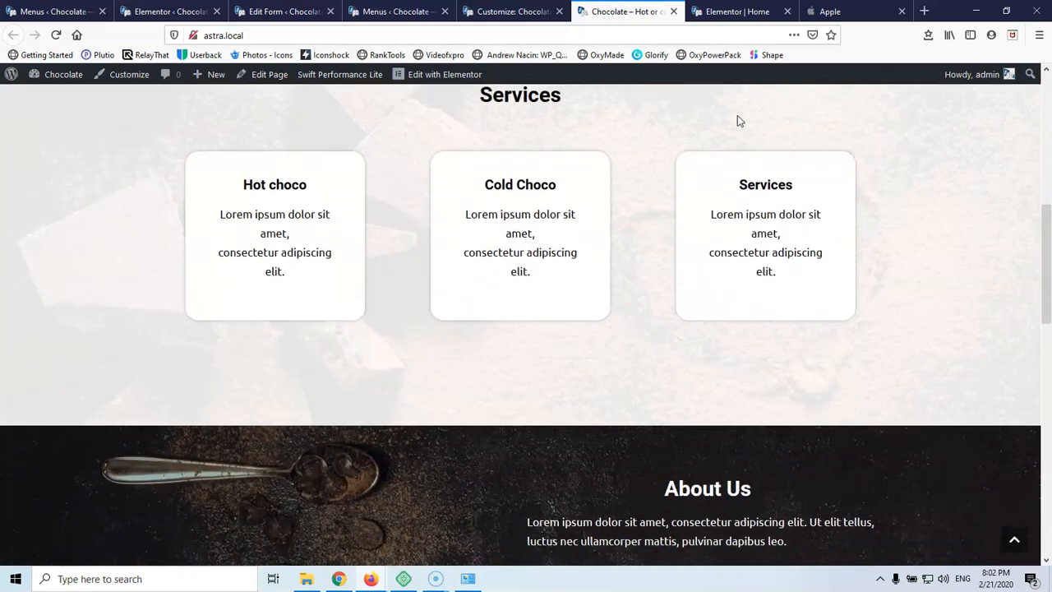
Jump to the About Us section once more, then return to the Menus page
scroll(724, 238, up, 3)
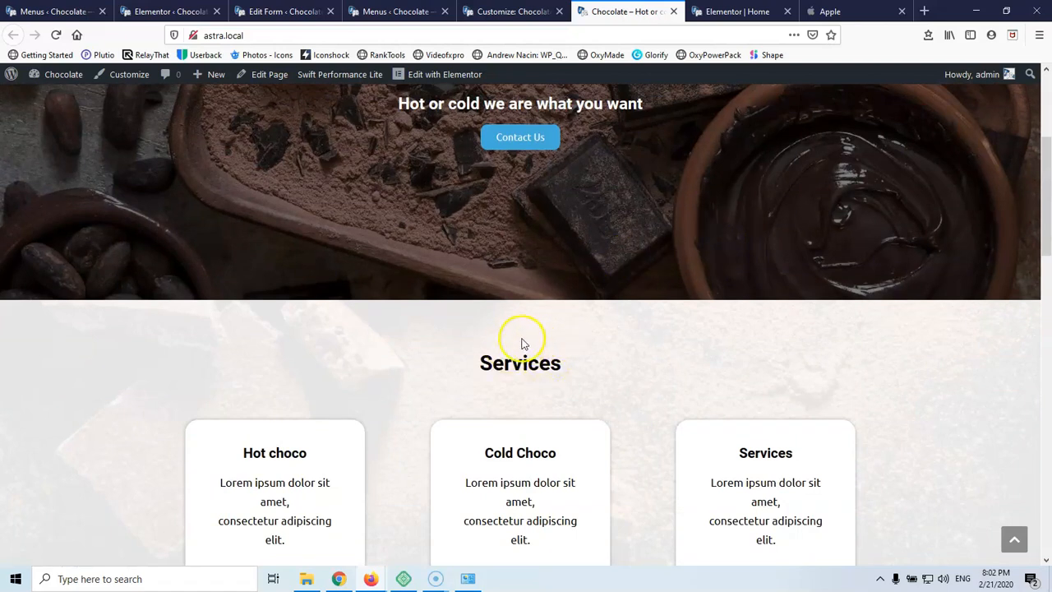
scroll(641, 215, up, 3)
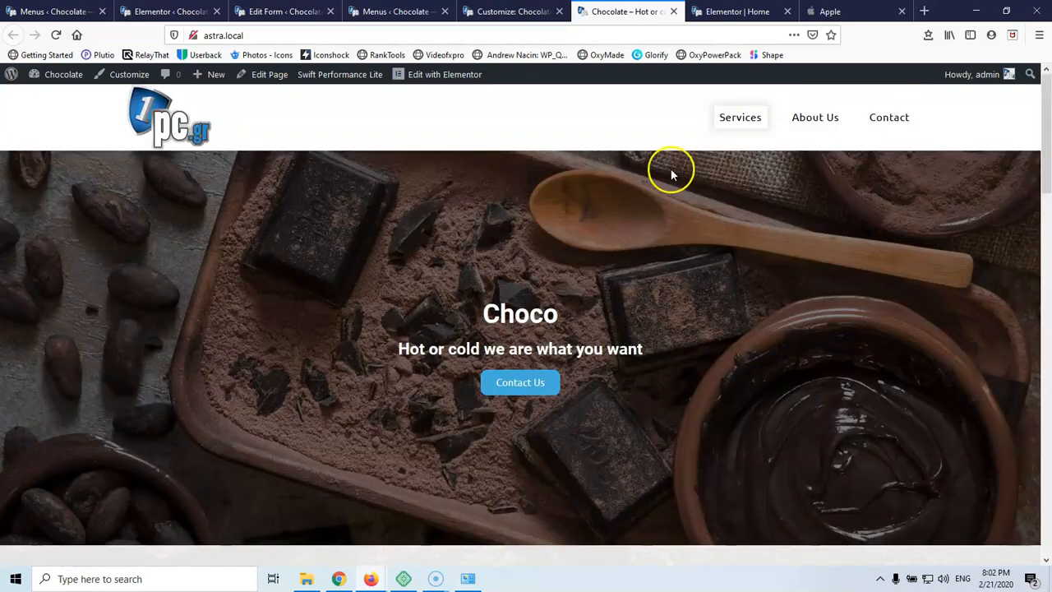
click(817, 120)
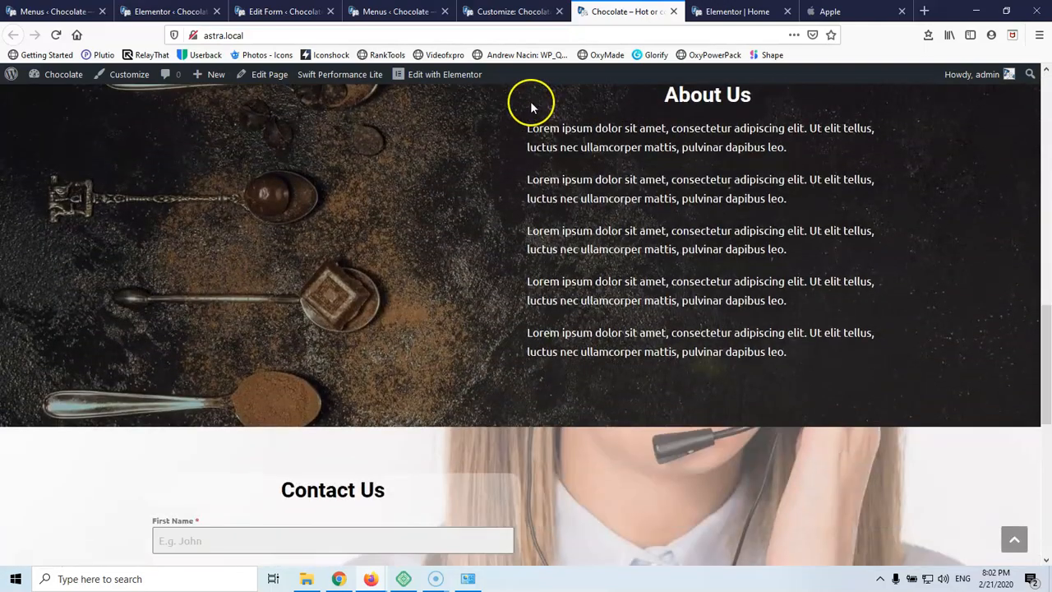
scroll(655, 156, up, 2)
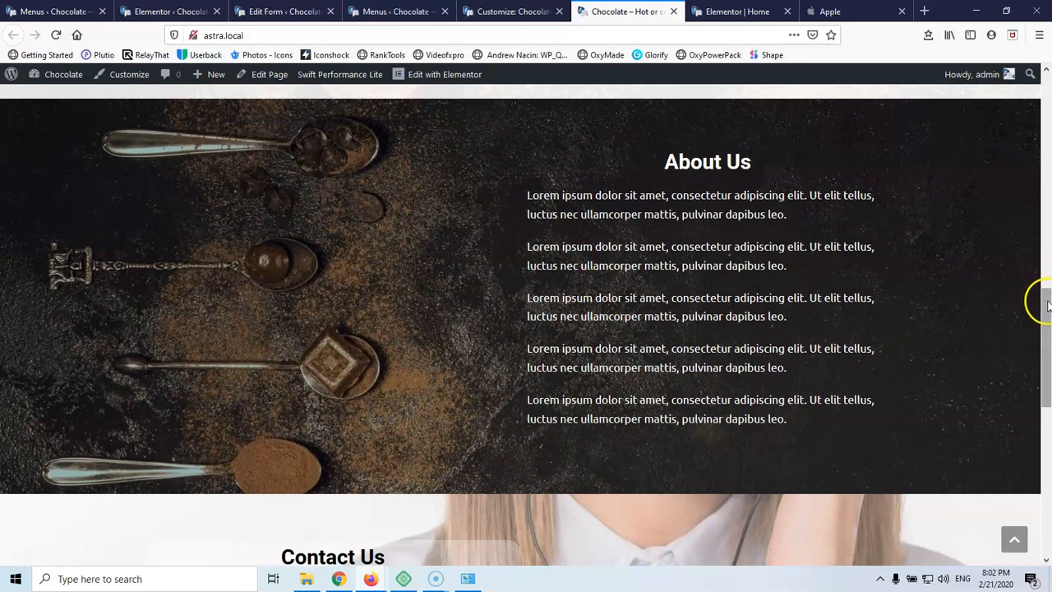
drag(1045, 301, 1047, 308)
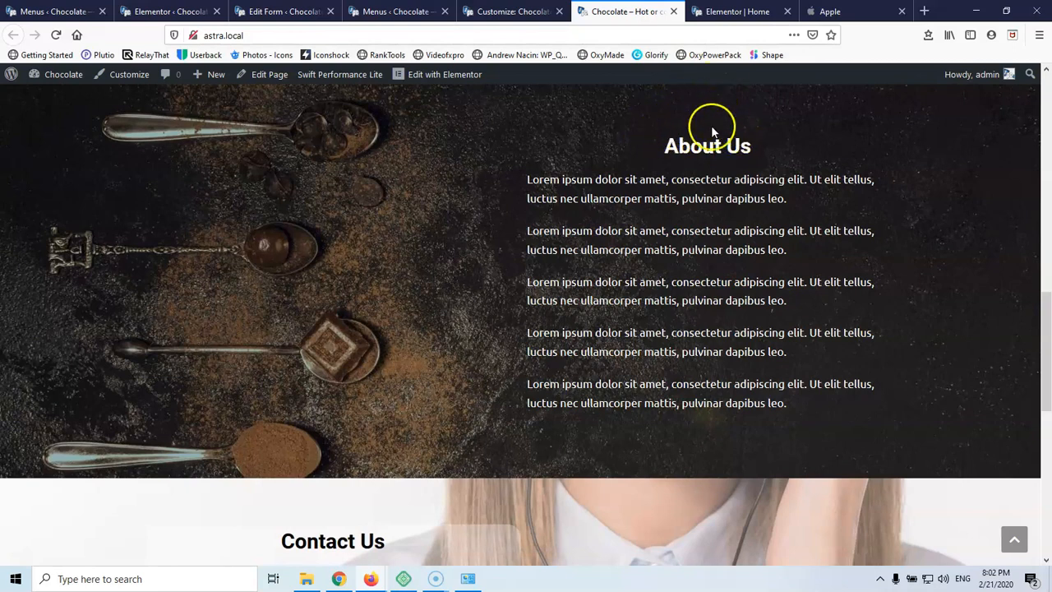
click(514, 12)
Set the Services section's top padding to 0
click(397, 10)
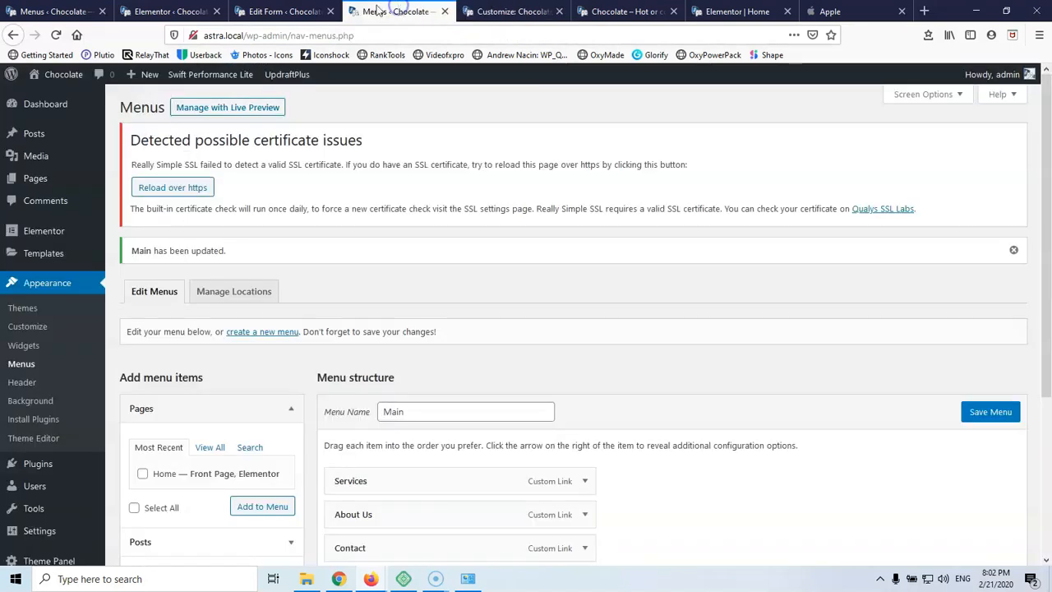
click(715, 12)
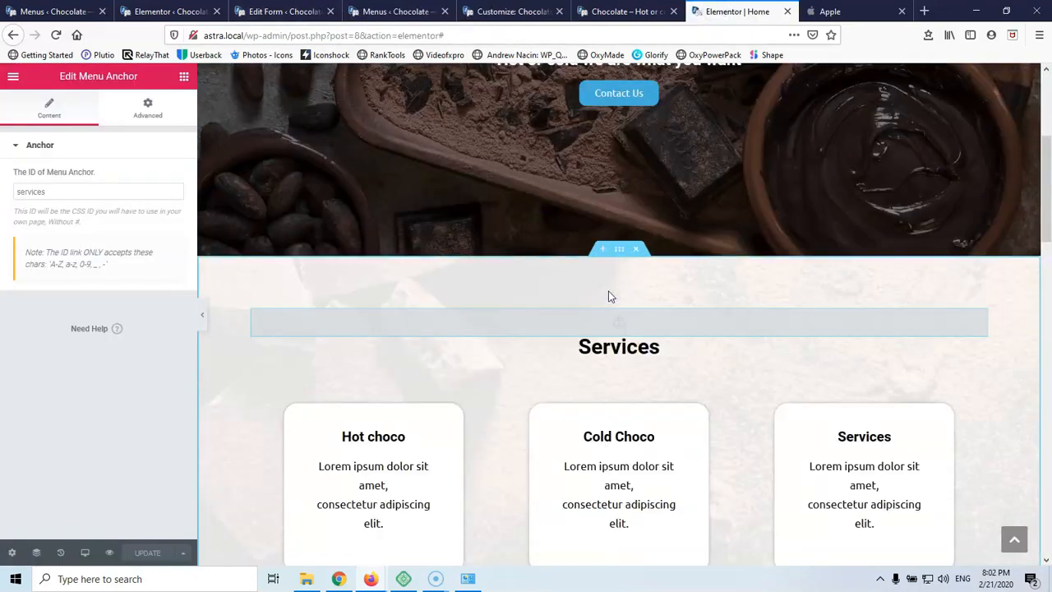
click(617, 251)
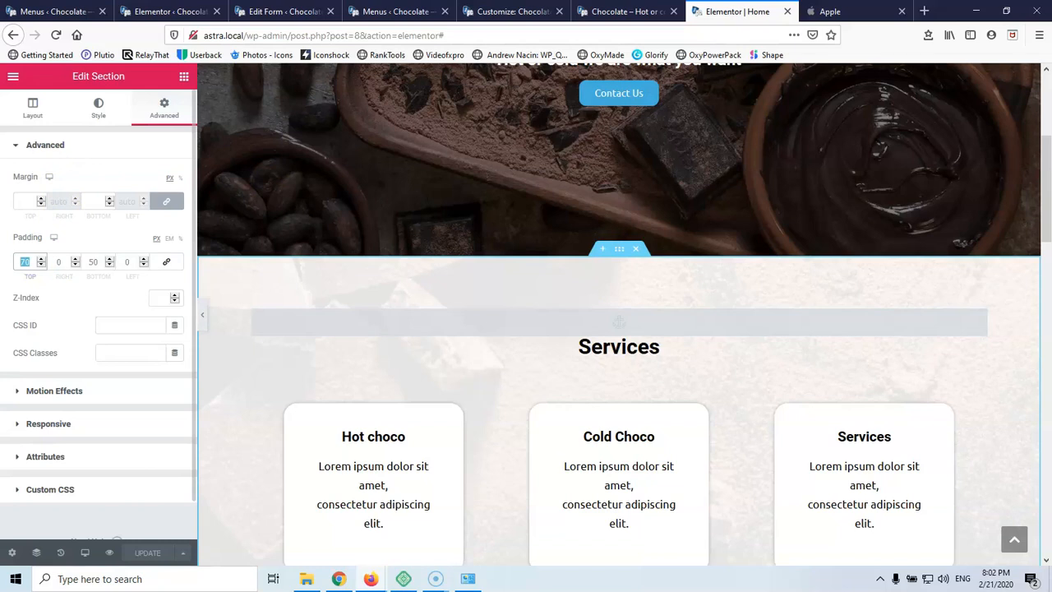
text(0)
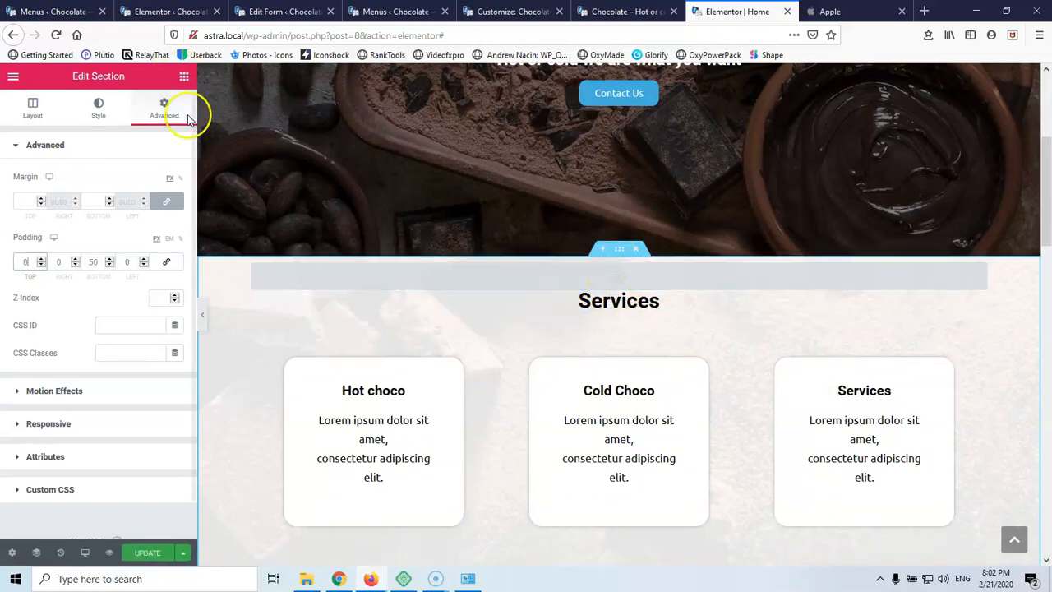
Add a 70 px spacer above the Services heading and review the anchor's spacing
click(182, 78)
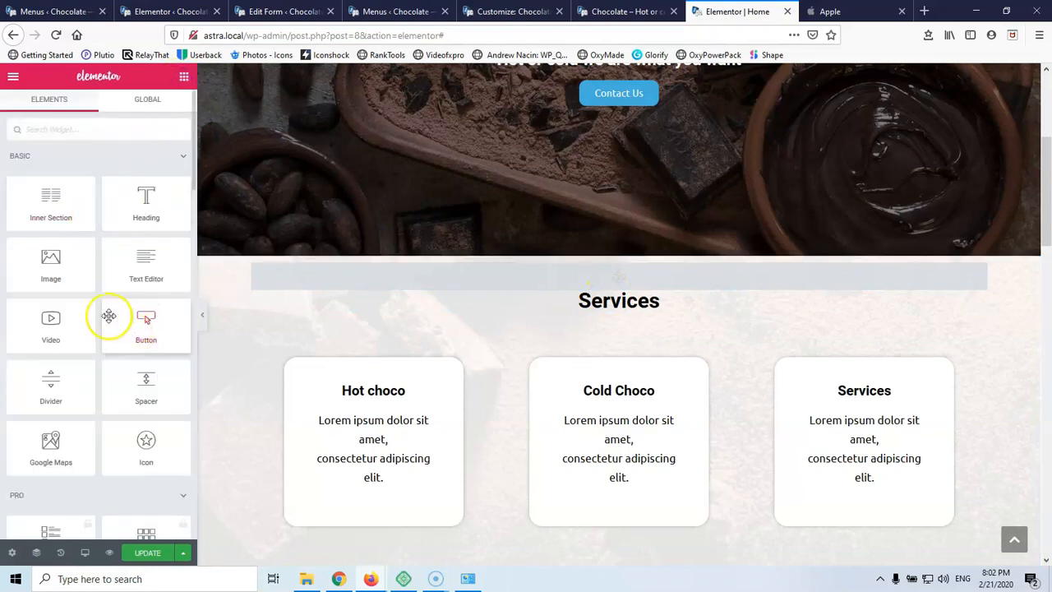
drag(115, 395, 606, 298)
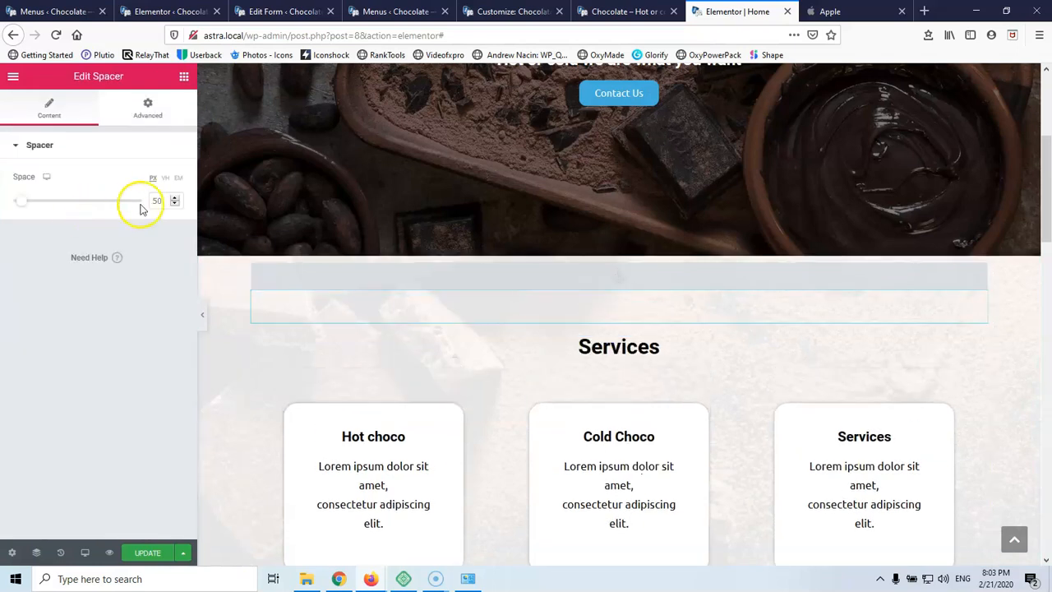
text(70)
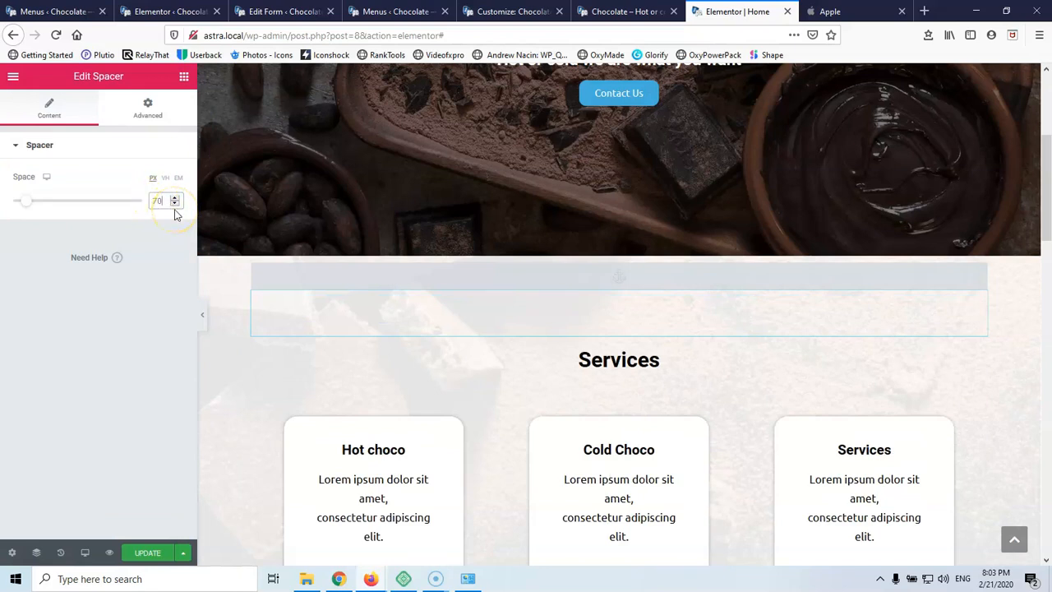
click(69, 137)
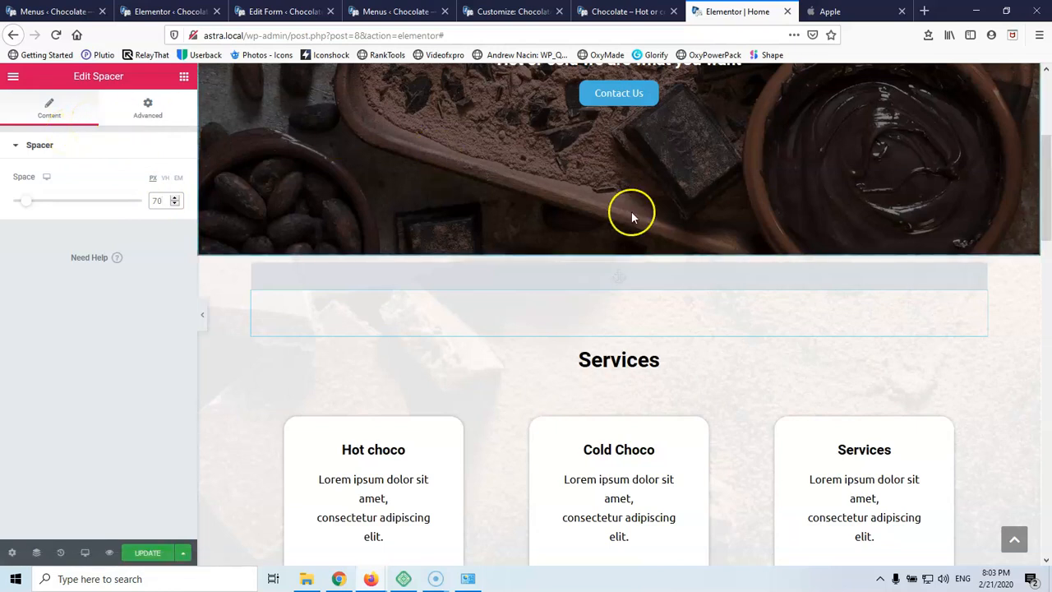
click(629, 281)
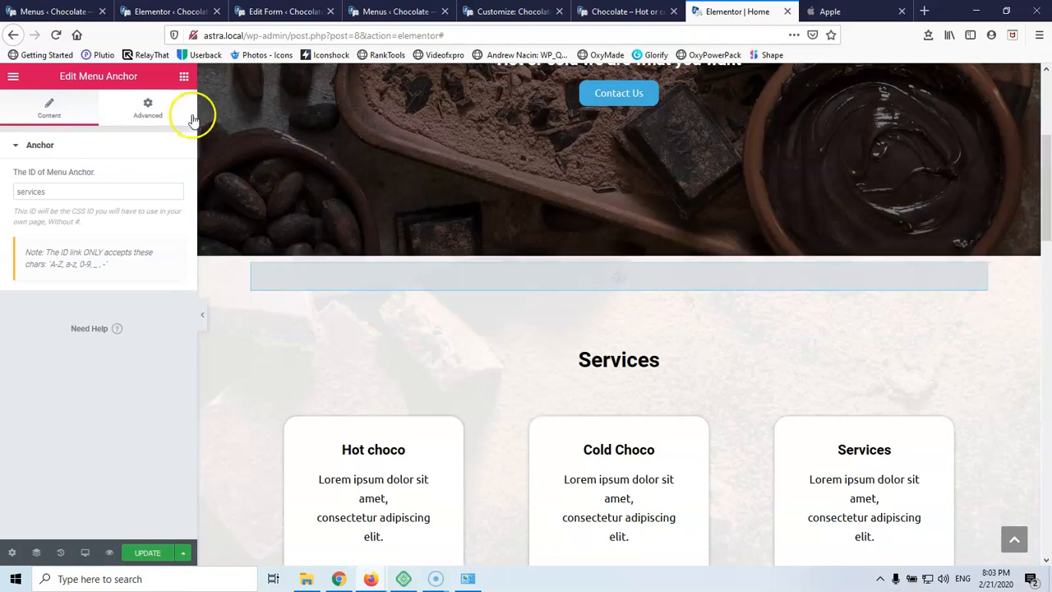
click(148, 107)
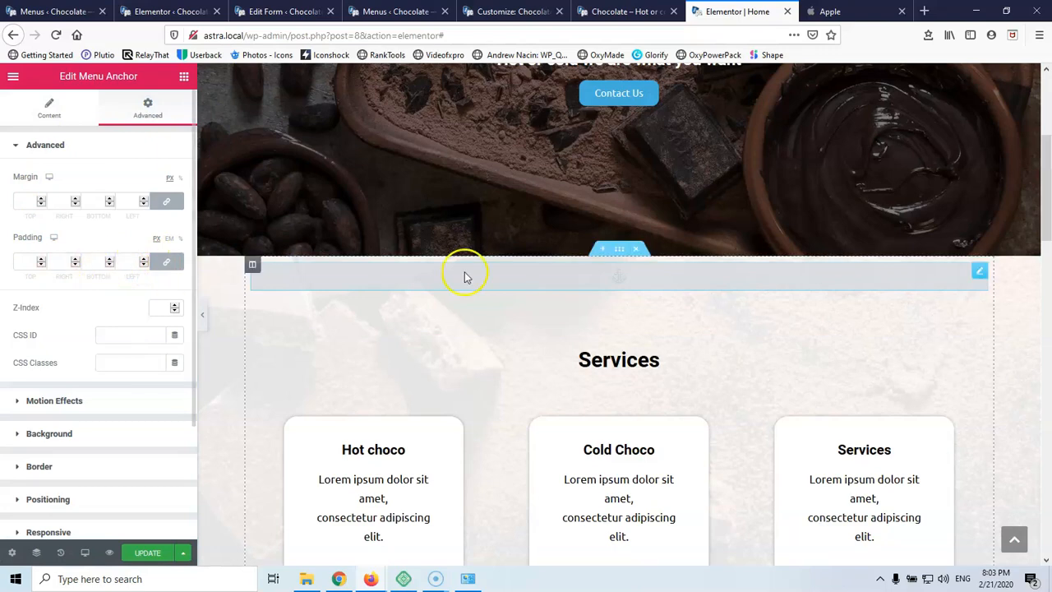
Set the About Us section's top padding to 0
scroll(466, 277, down, 3)
scroll(465, 277, down, 3)
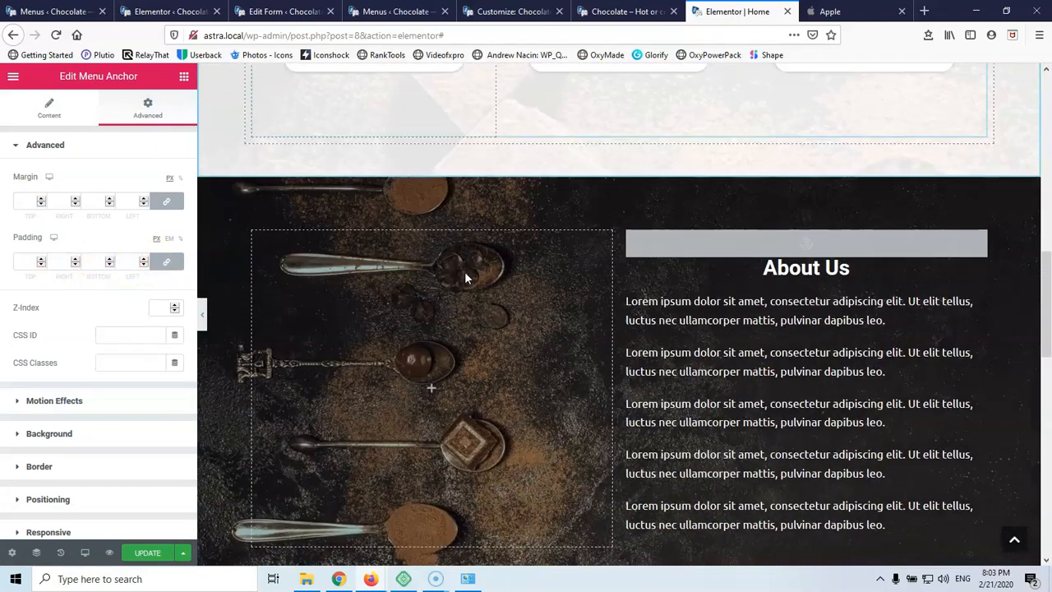
scroll(605, 204, up, 5)
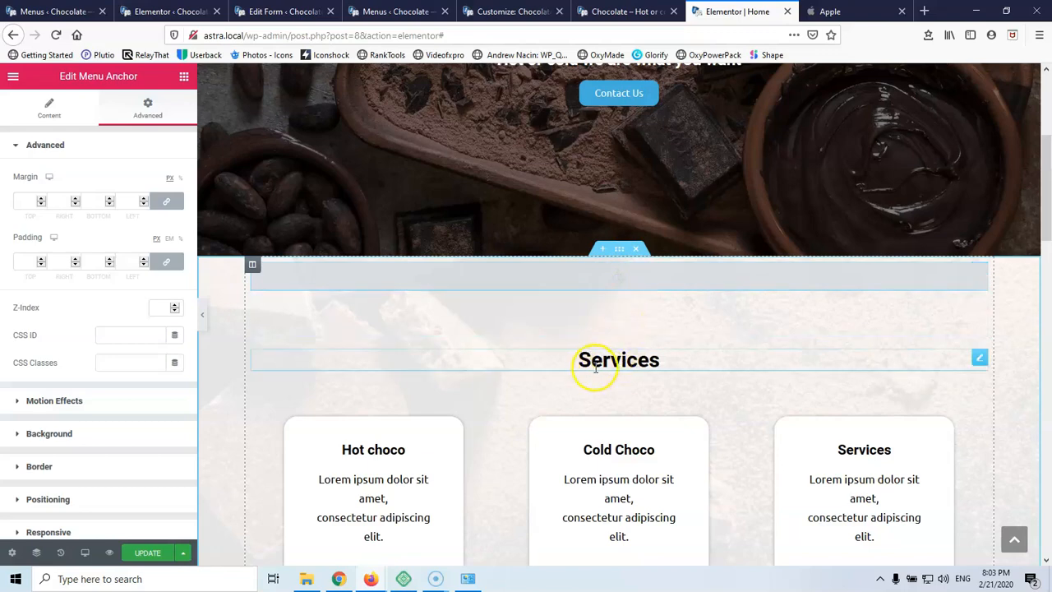
scroll(618, 314, down, 5)
scroll(641, 296, down, 3)
scroll(652, 277, up, 4)
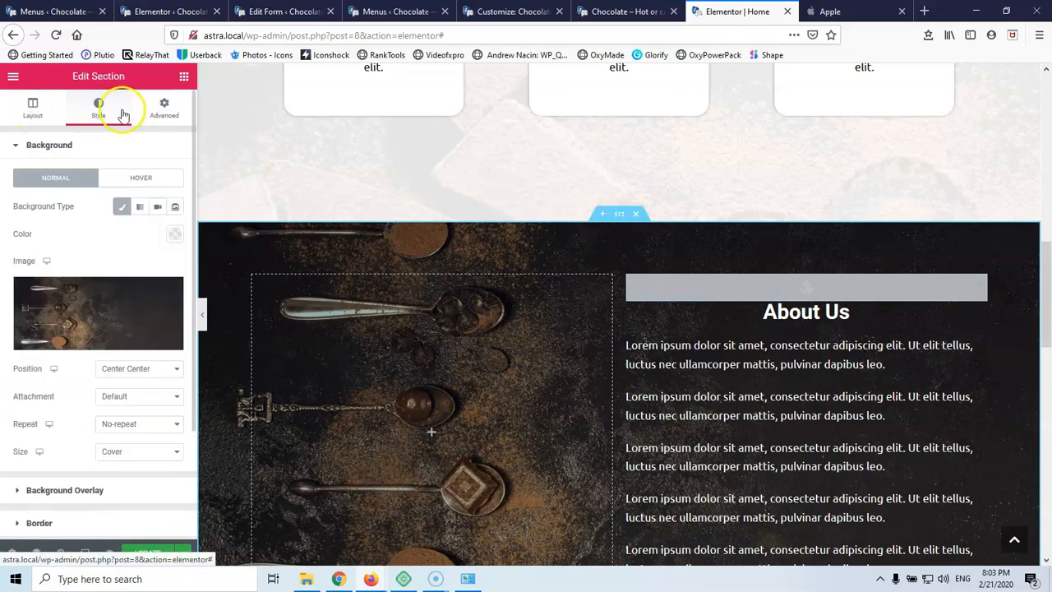
click(154, 105)
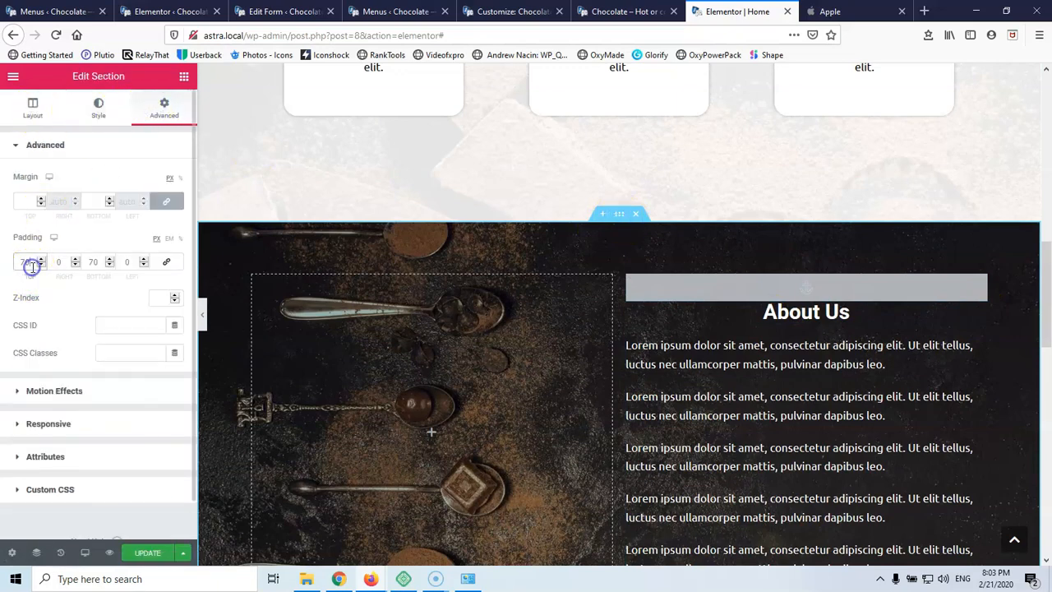
text(0)
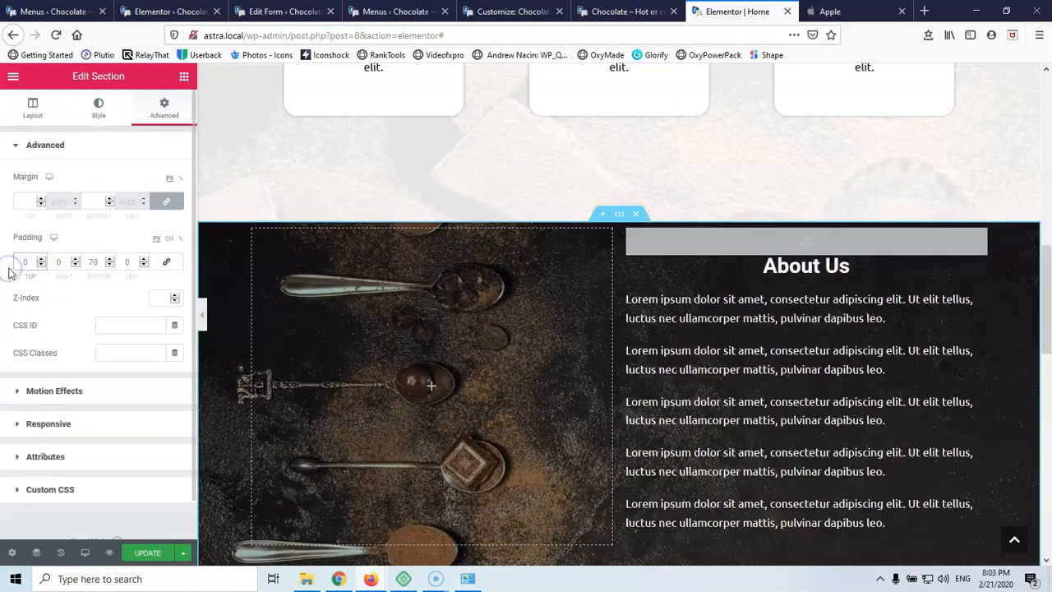
Add a 70 px spacer above the About Us heading
click(185, 77)
drag(120, 403, 779, 254)
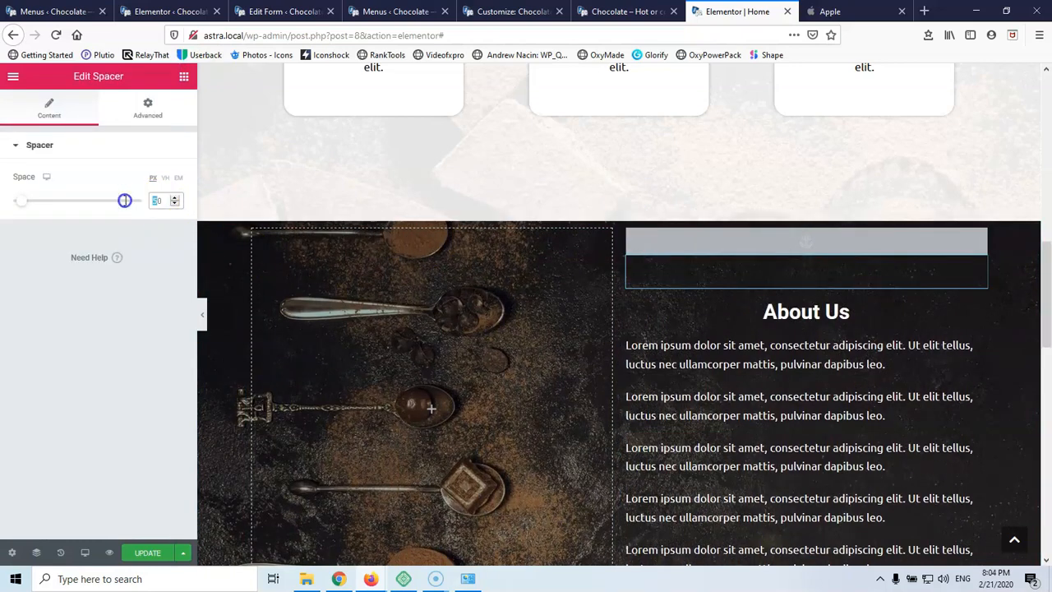
drag(124, 201, 125, 206)
scroll(370, 366, down, 7)
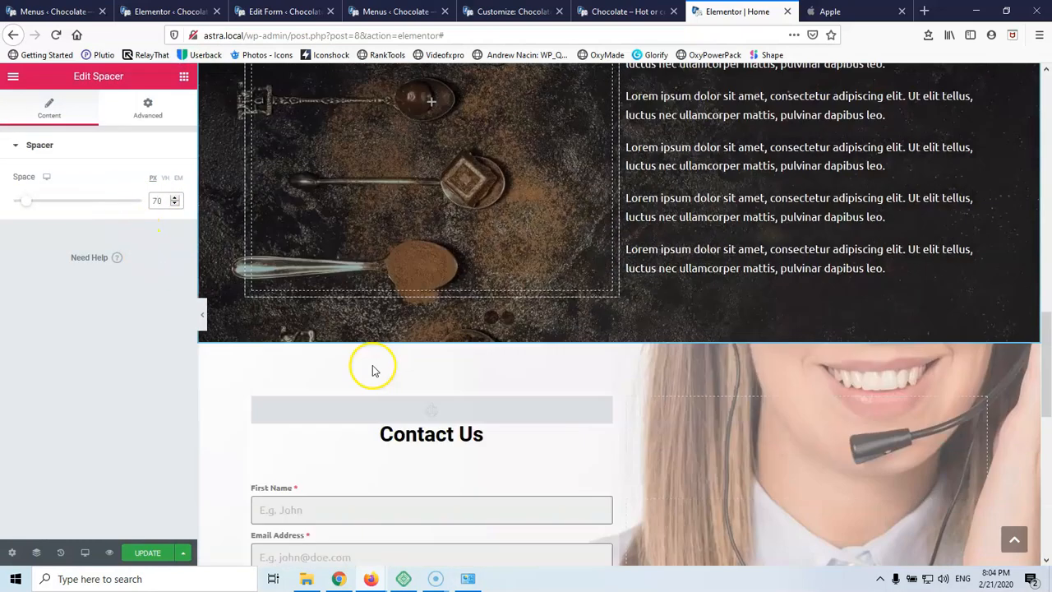
scroll(389, 359, down, 2)
scroll(389, 357, up, 3)
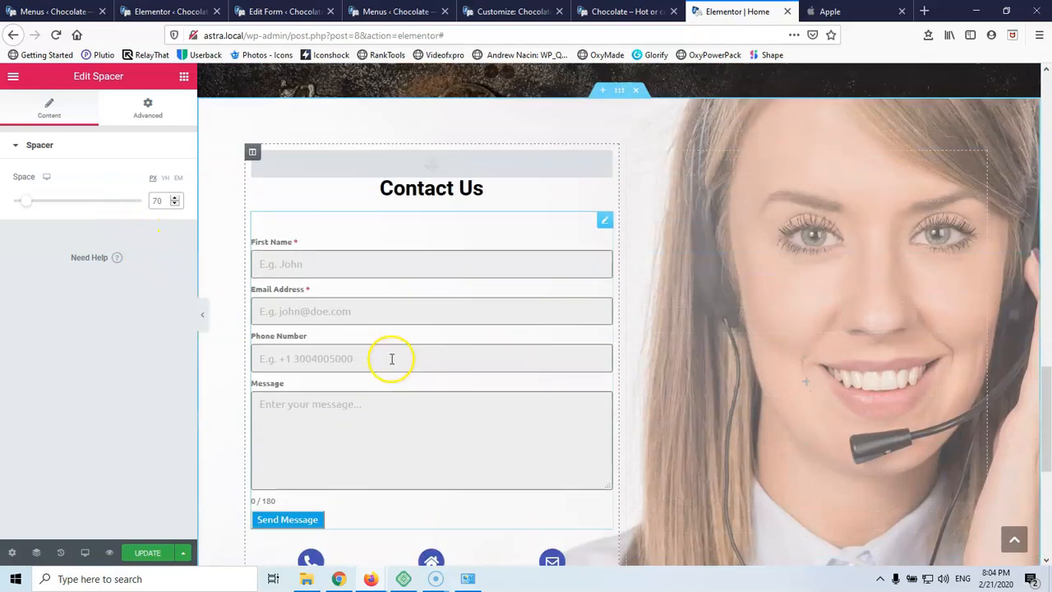
Set the Contact Us section's top padding to 0
click(623, 115)
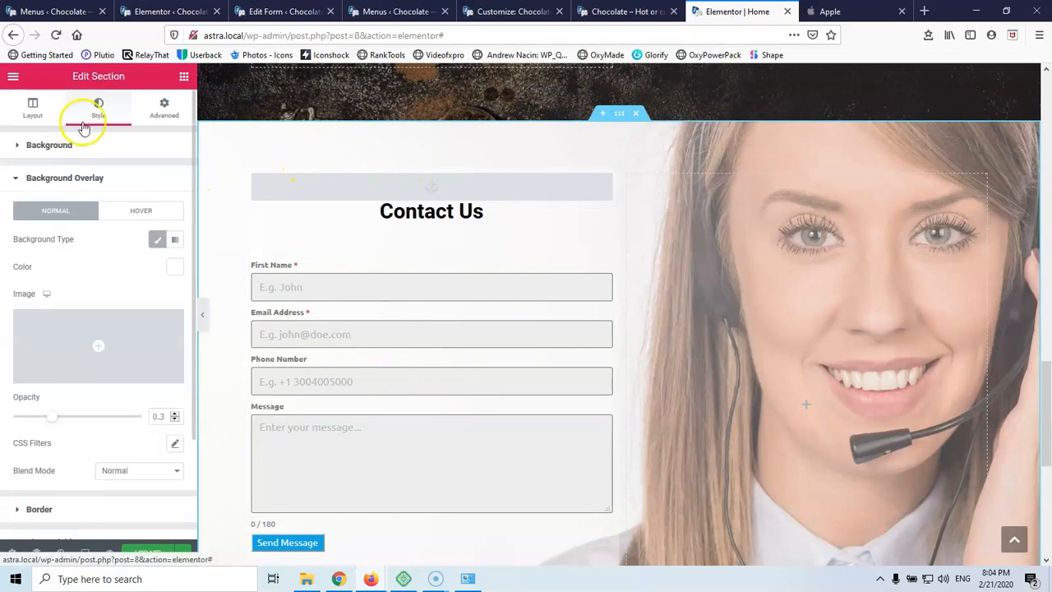
click(161, 107)
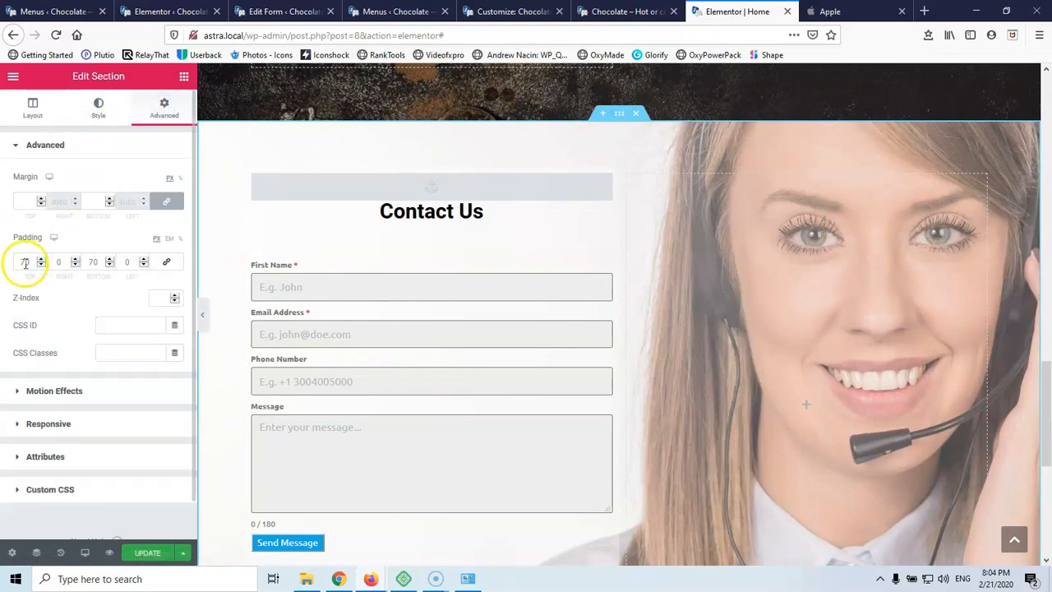
text(0)
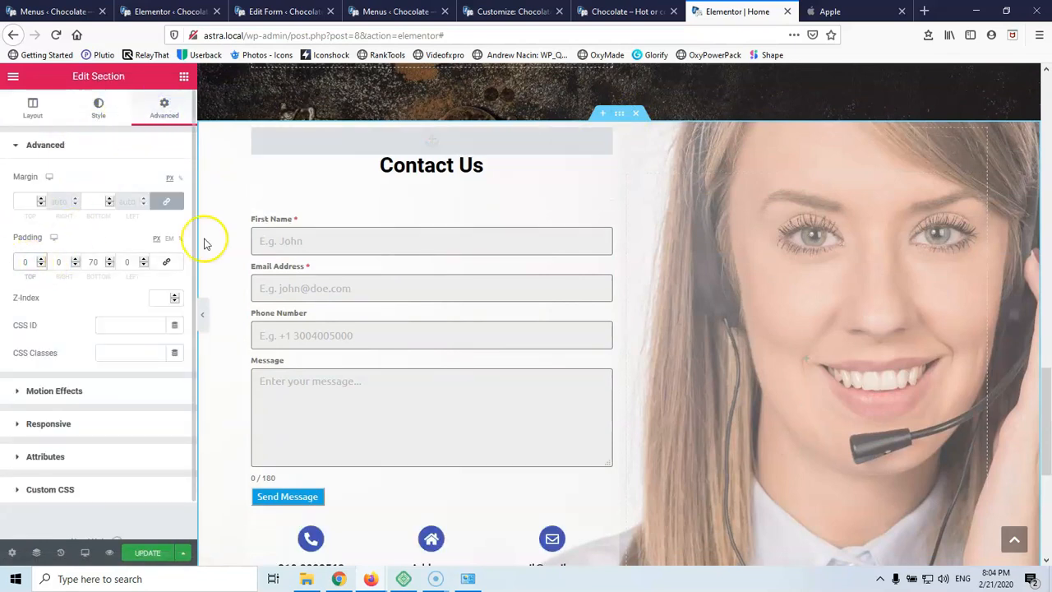
Add a 70 px spacer below the contact anchor, above the Contact Us heading
click(384, 150)
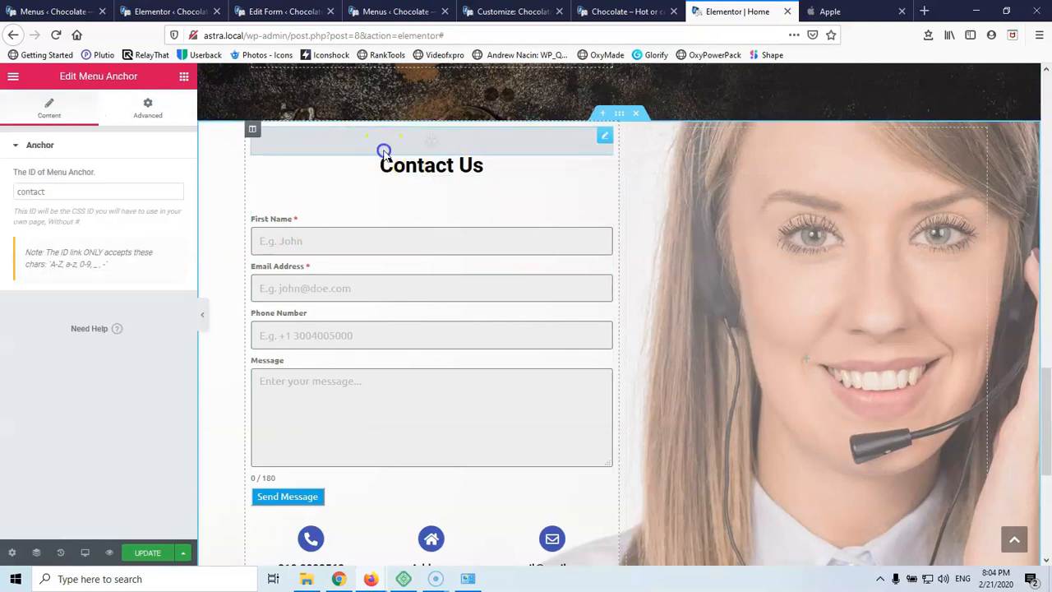
click(184, 76)
drag(141, 372, 382, 160)
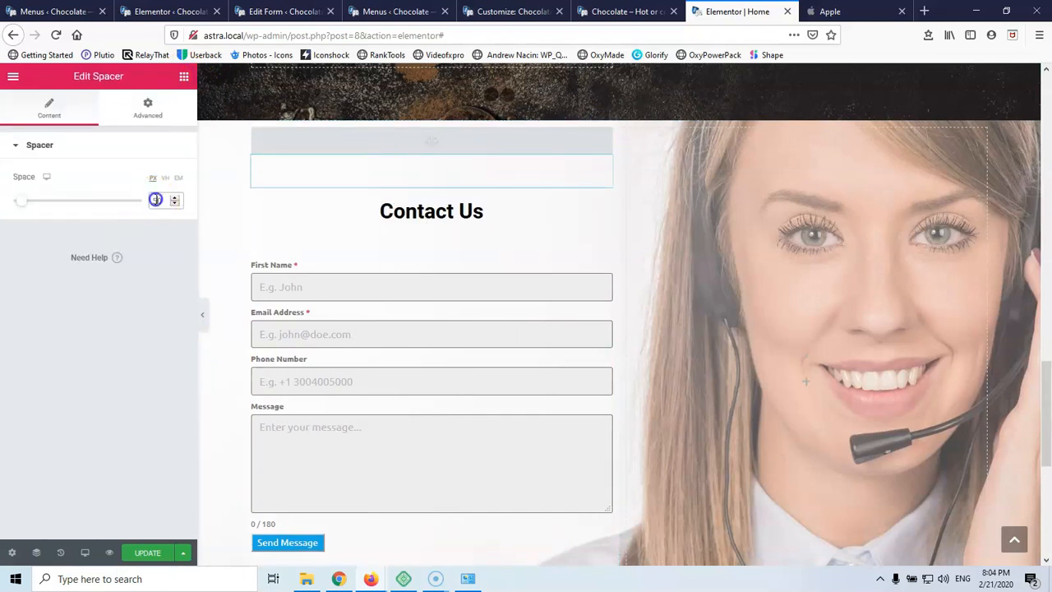
text(70)
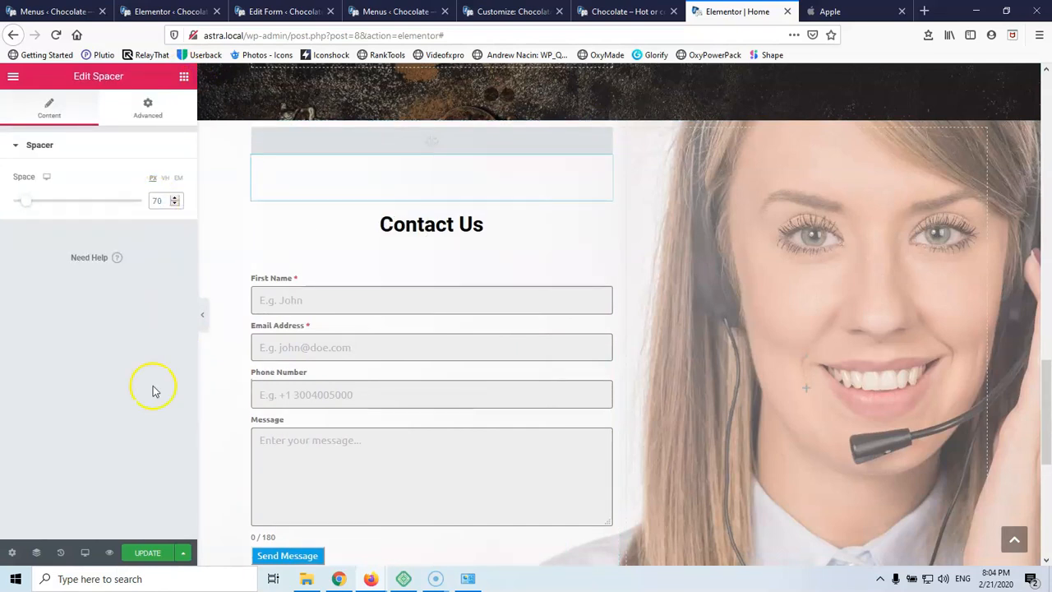
scroll(214, 481, down, 3)
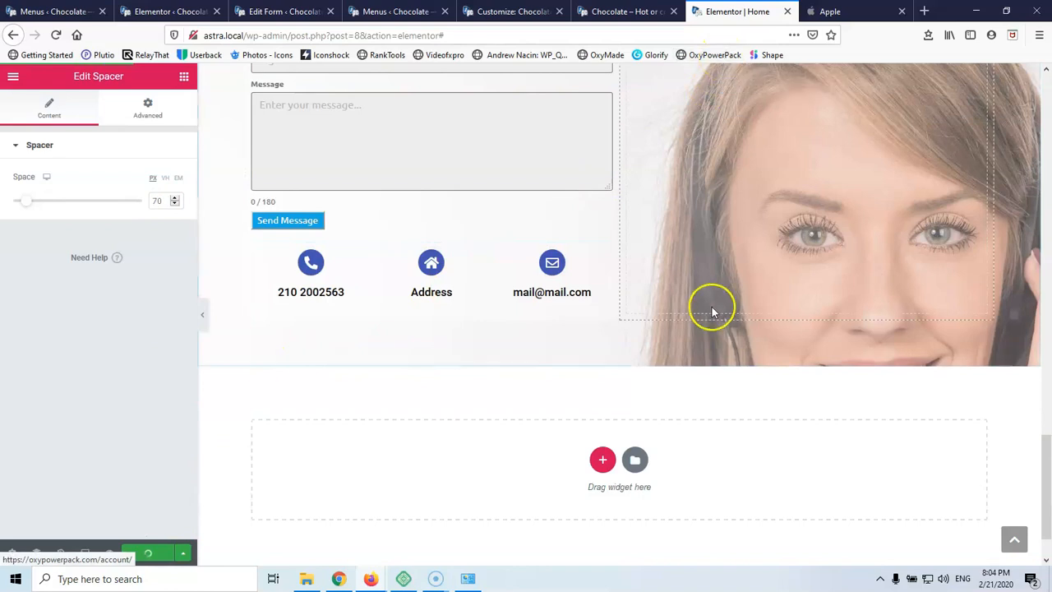
scroll(712, 307, down, 2)
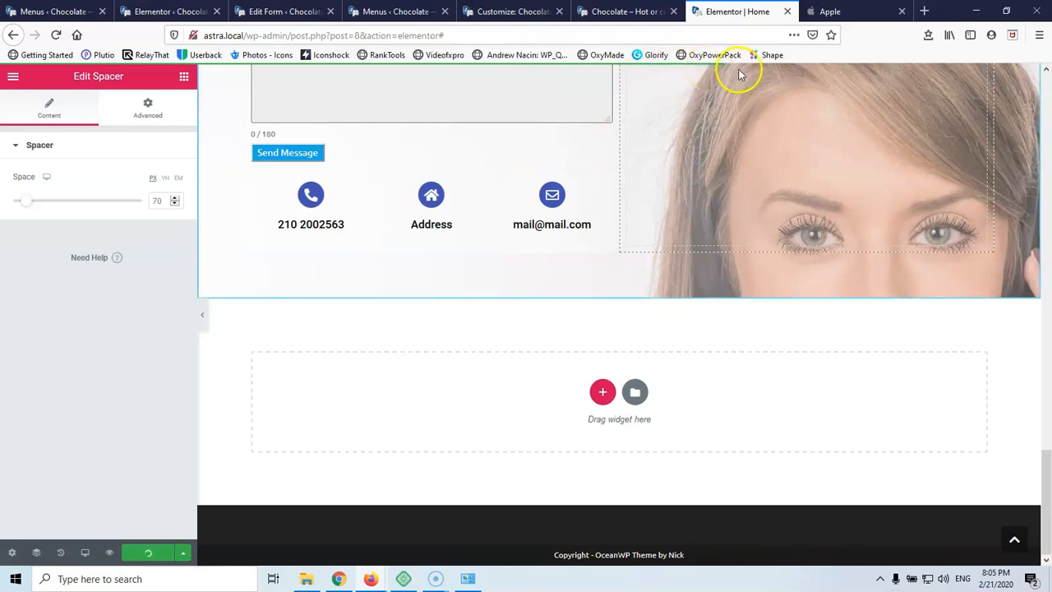
Open the Appearance > Widgets admin page
click(519, 12)
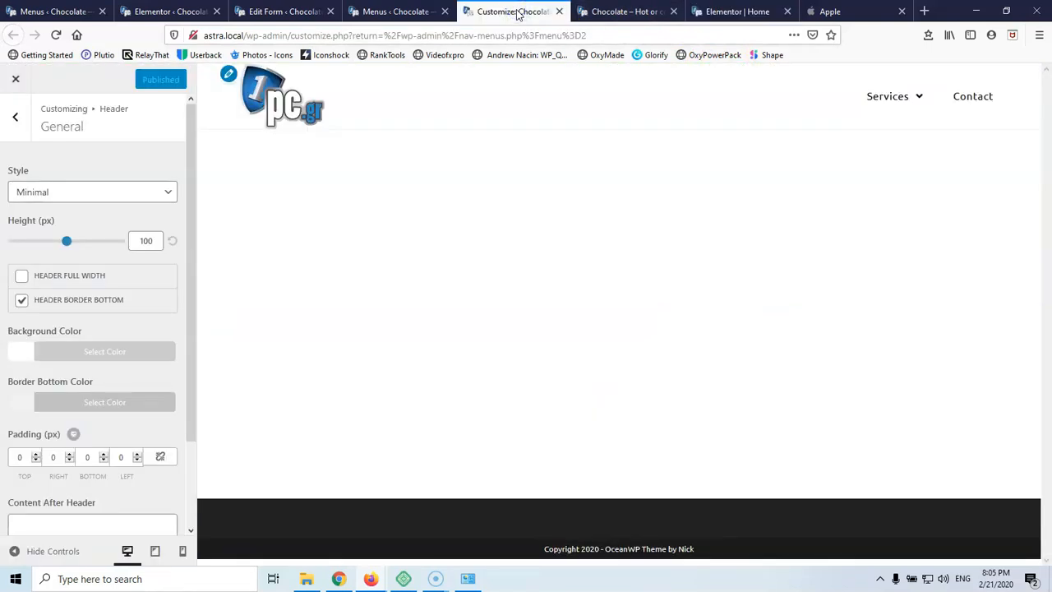
click(400, 11)
scroll(93, 292, down, 2)
scroll(94, 292, up, 2)
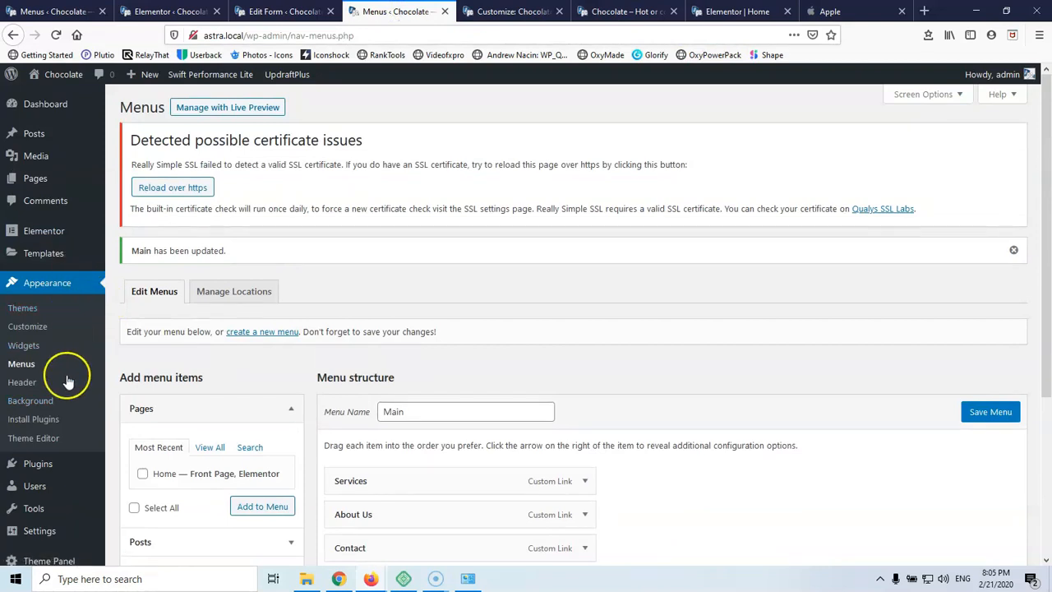
scroll(66, 436, down, 2)
mouse_move(59, 398)
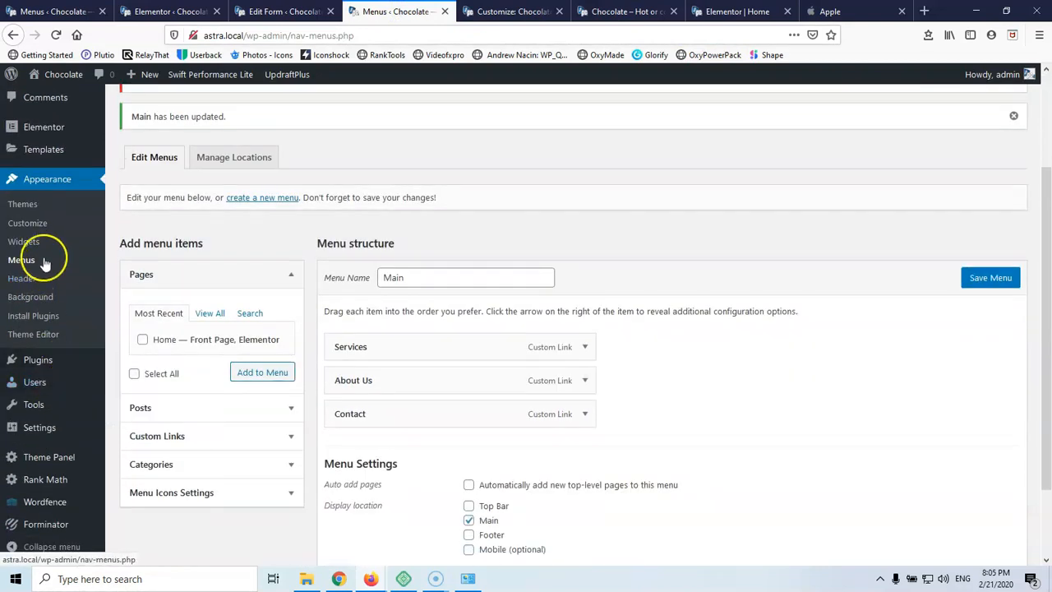
click(24, 244)
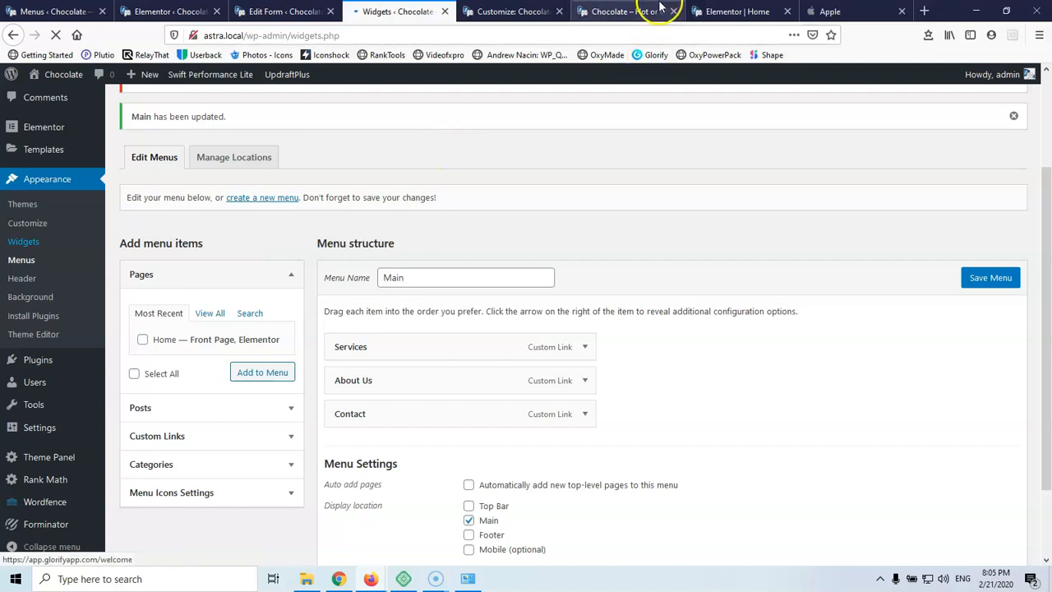
Reload the live site to pick up the Elementor changes
click(737, 10)
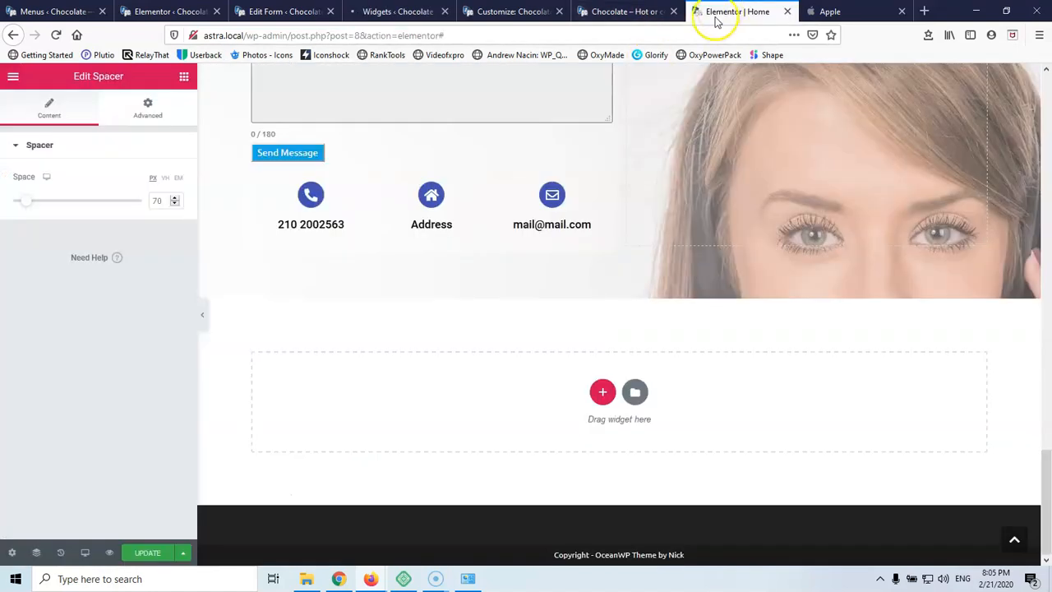
scroll(662, 247, up, 6)
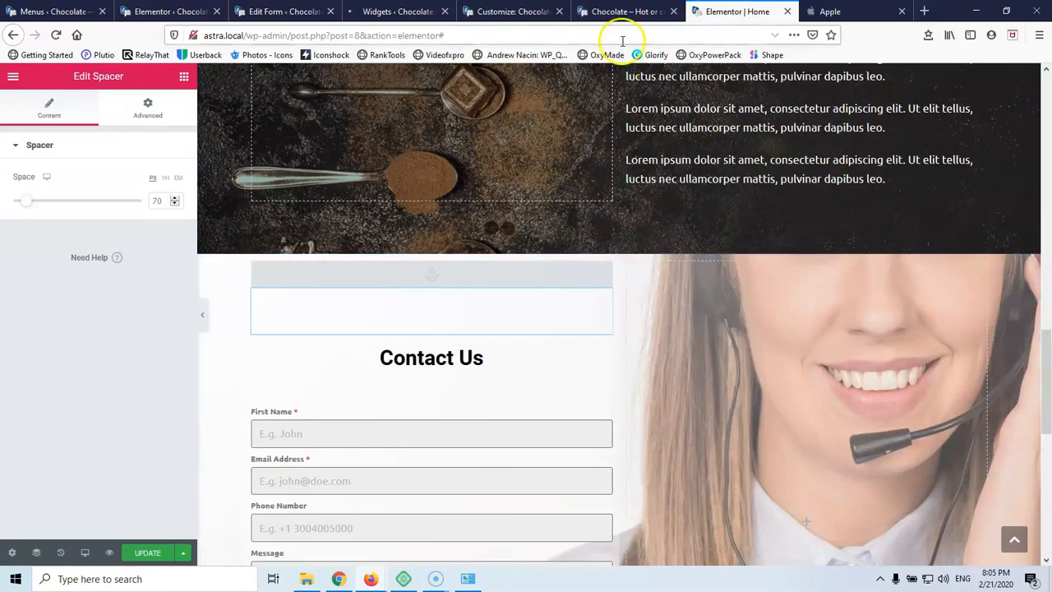
click(624, 14)
click(56, 35)
click(399, 10)
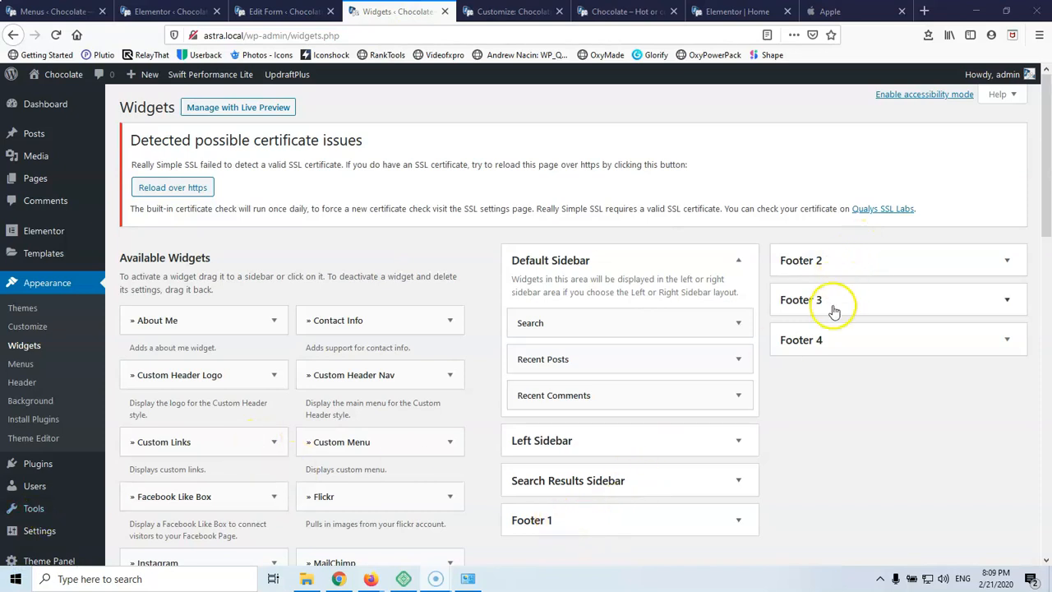
Verify on the live site that Contact Us and About Us jump to their sections
click(516, 10)
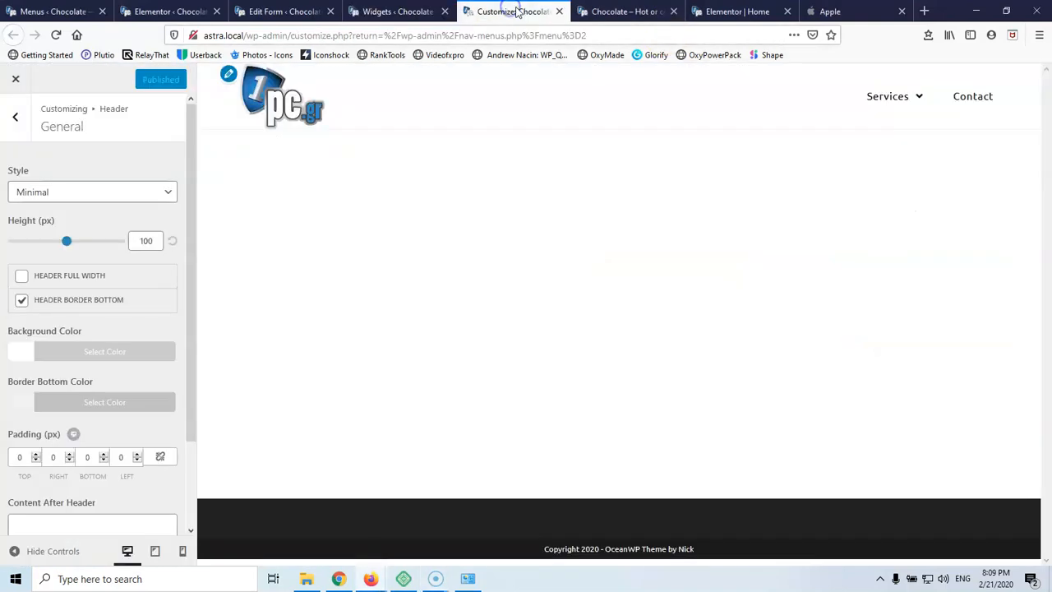
click(630, 11)
scroll(270, 242, up, 12)
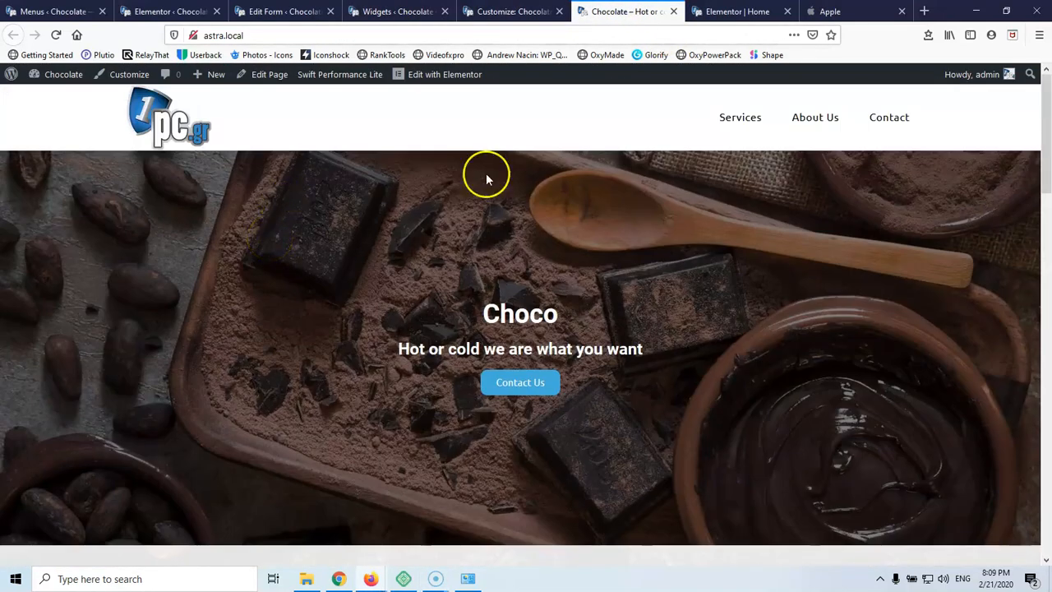
click(525, 382)
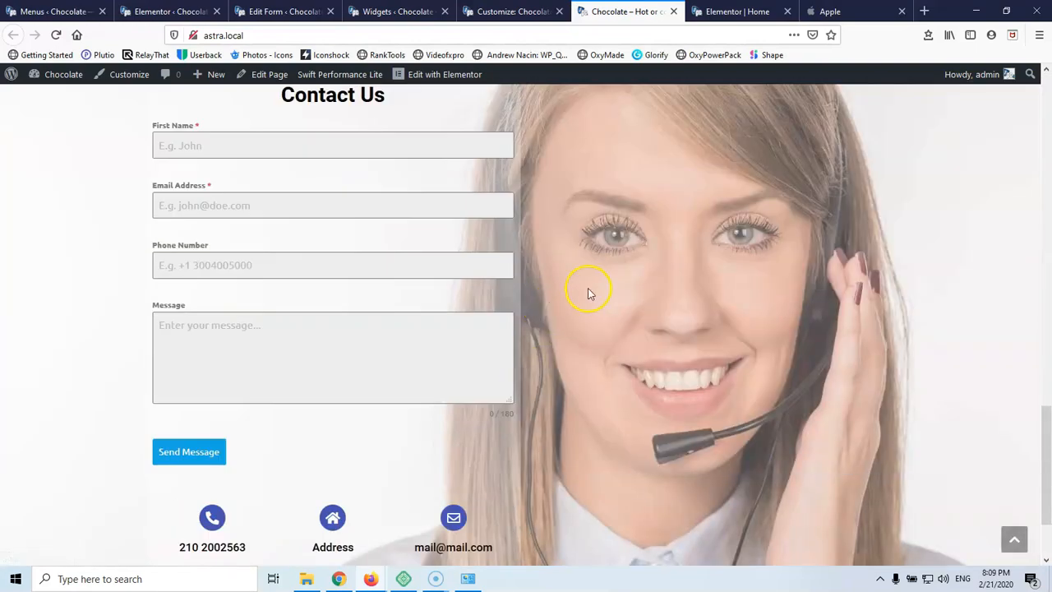
scroll(585, 285, up, 6)
scroll(583, 280, up, 10)
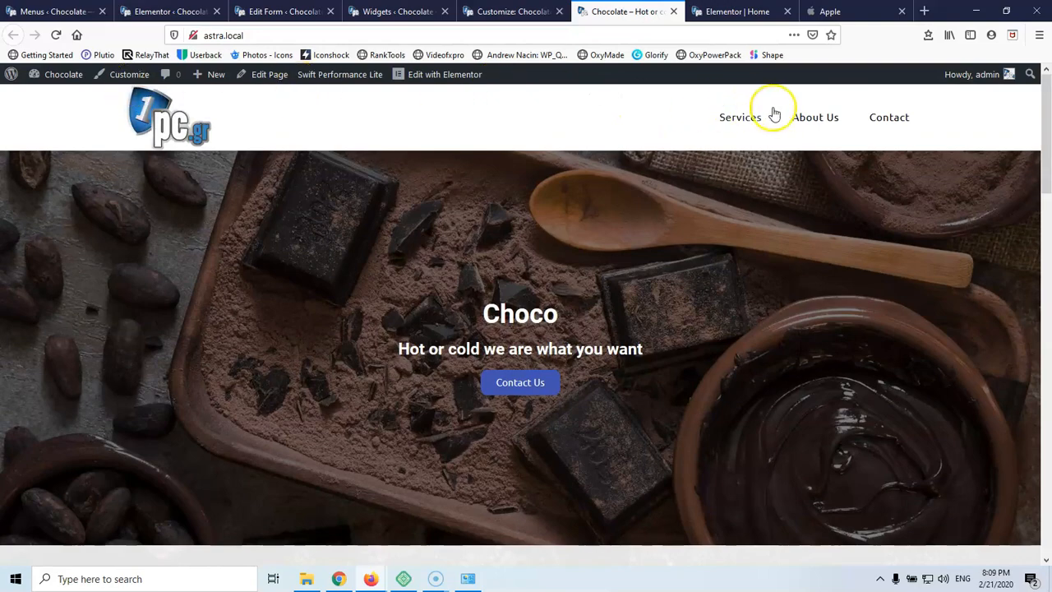
click(801, 119)
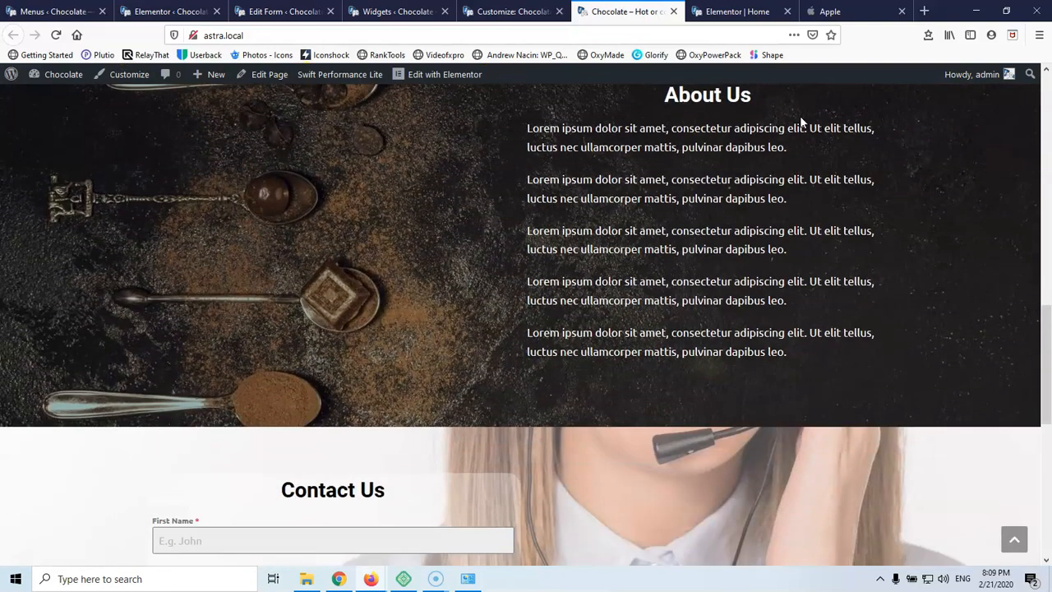
click(56, 34)
Back on the Widgets page, expand the Left Sidebar widget area
mouse_move(329, 80)
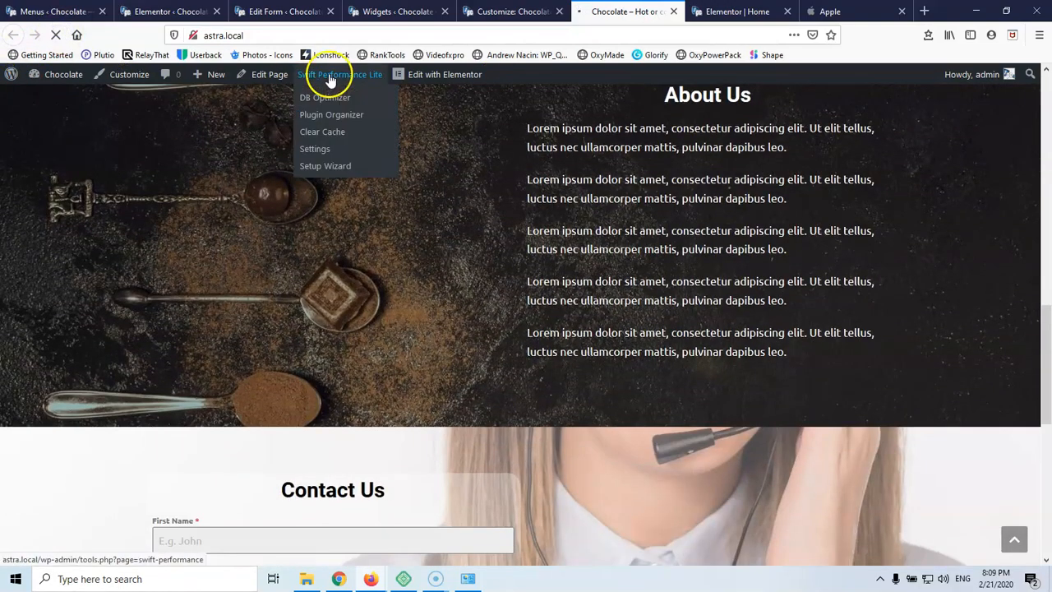
click(393, 10)
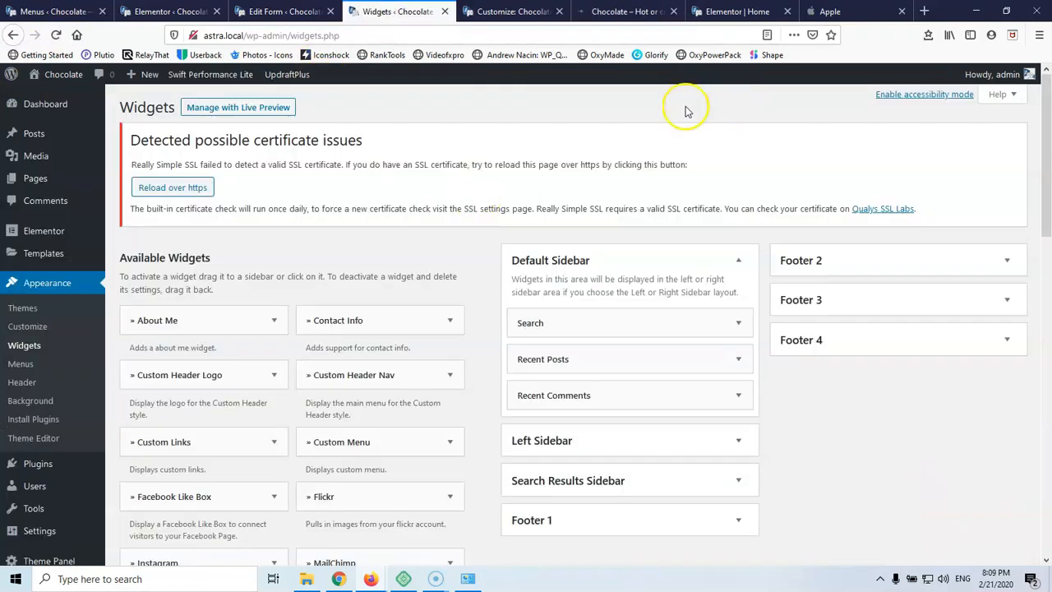
click(738, 12)
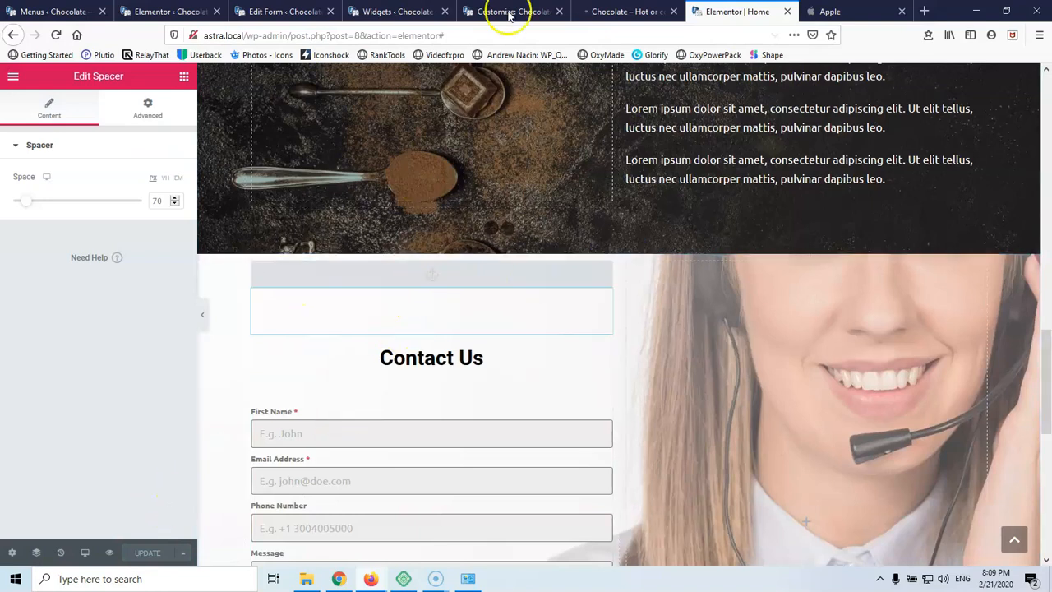
click(625, 11)
click(513, 12)
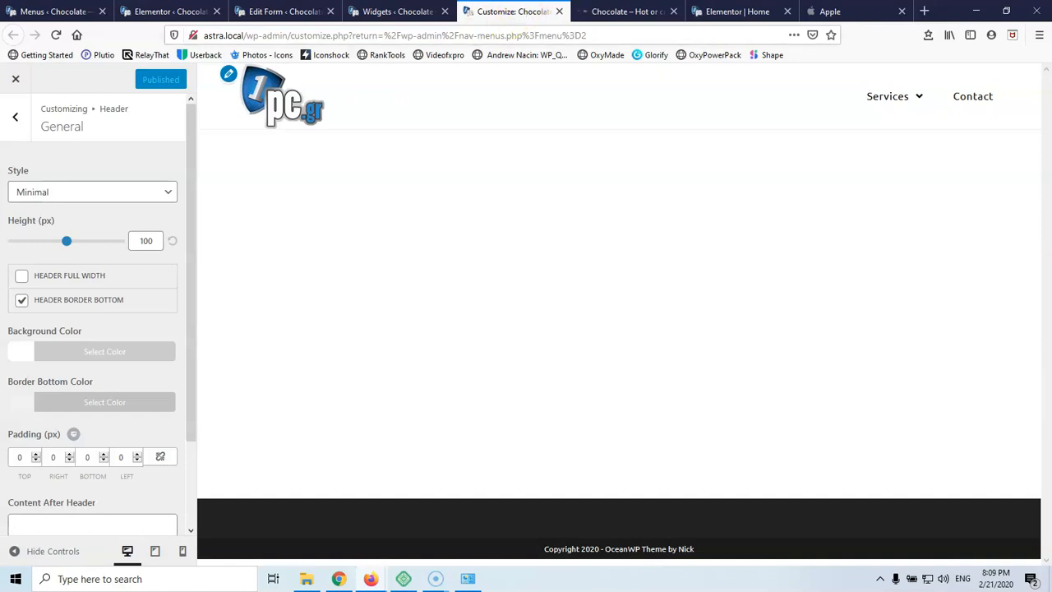
click(398, 11)
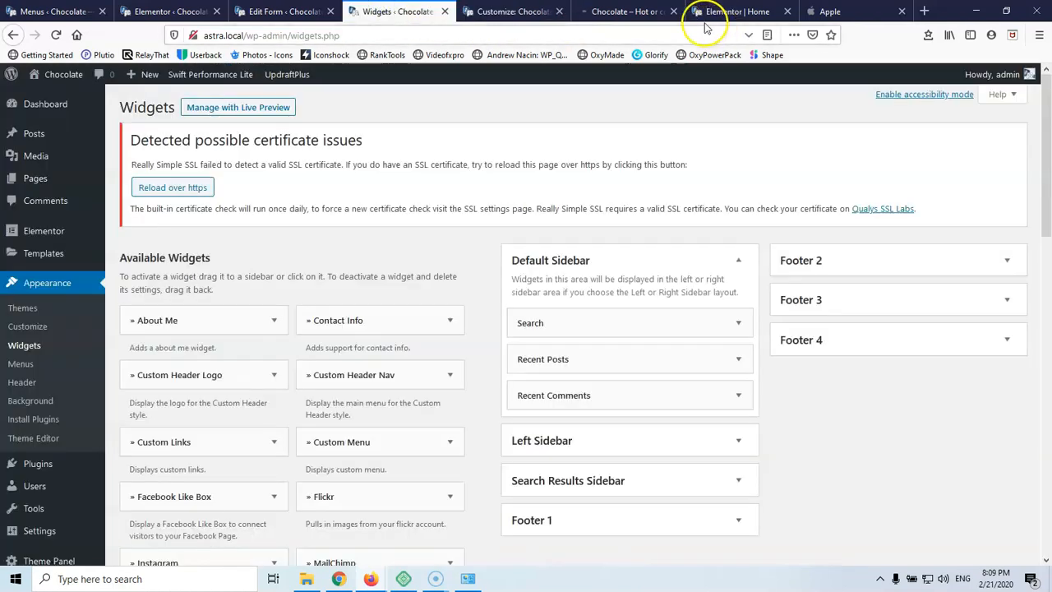
click(595, 443)
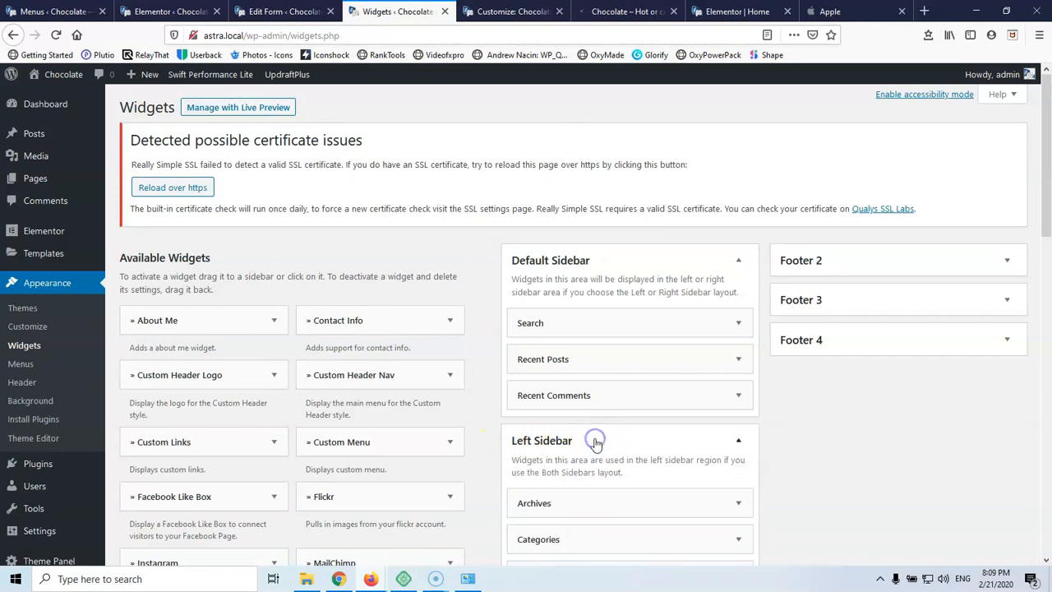
Collapse Left Sidebar, expand Footer 1, and add an Image widget to Footer 1
scroll(585, 430, down, 3)
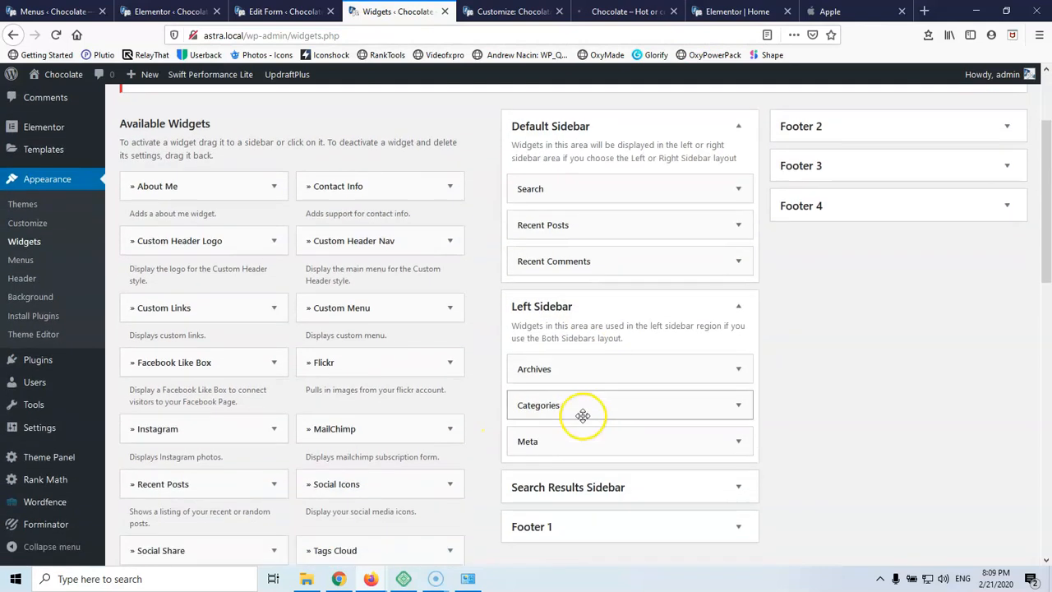
click(585, 307)
click(570, 387)
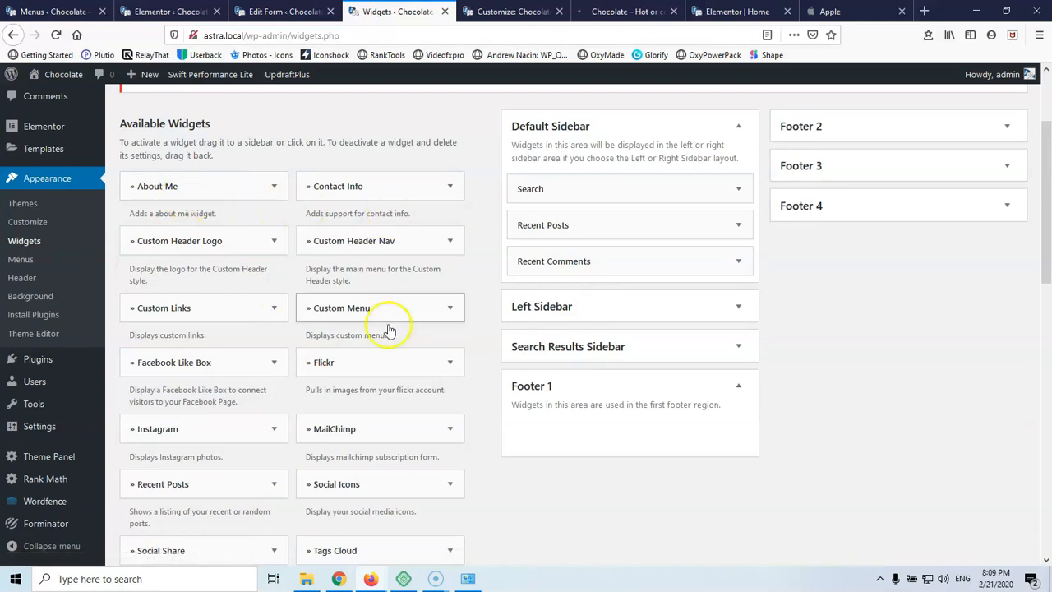
scroll(381, 355, down, 3)
scroll(381, 355, down, 3)
scroll(374, 353, down, 2)
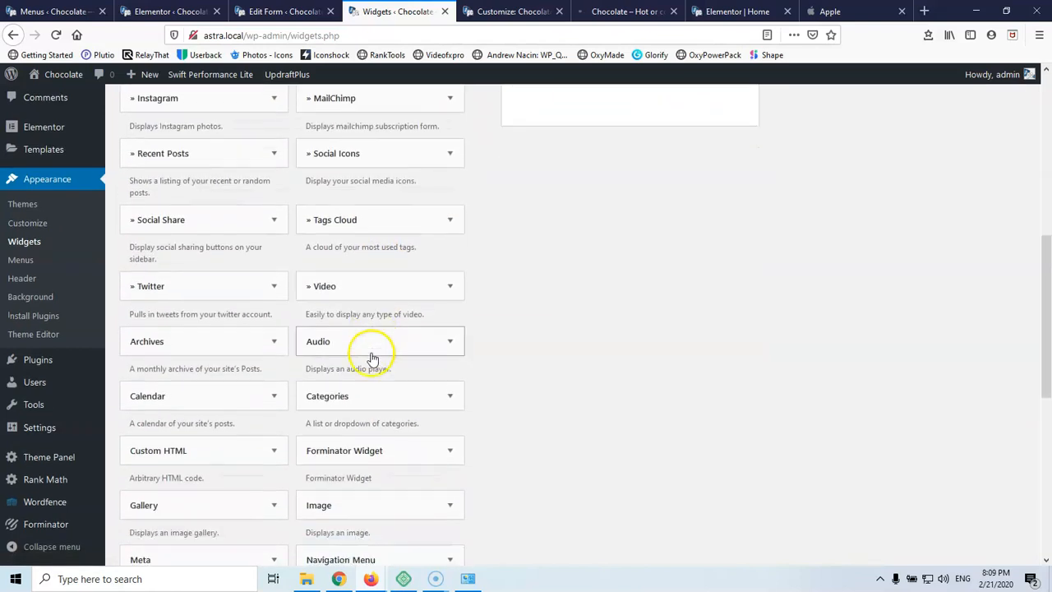
scroll(370, 357, down, 4)
click(381, 301)
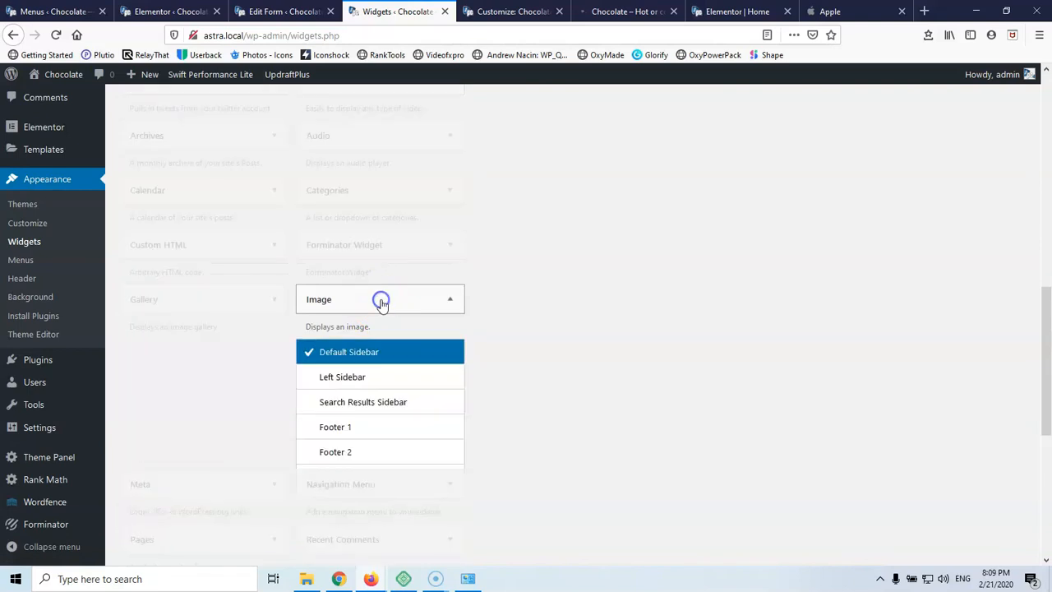
click(342, 427)
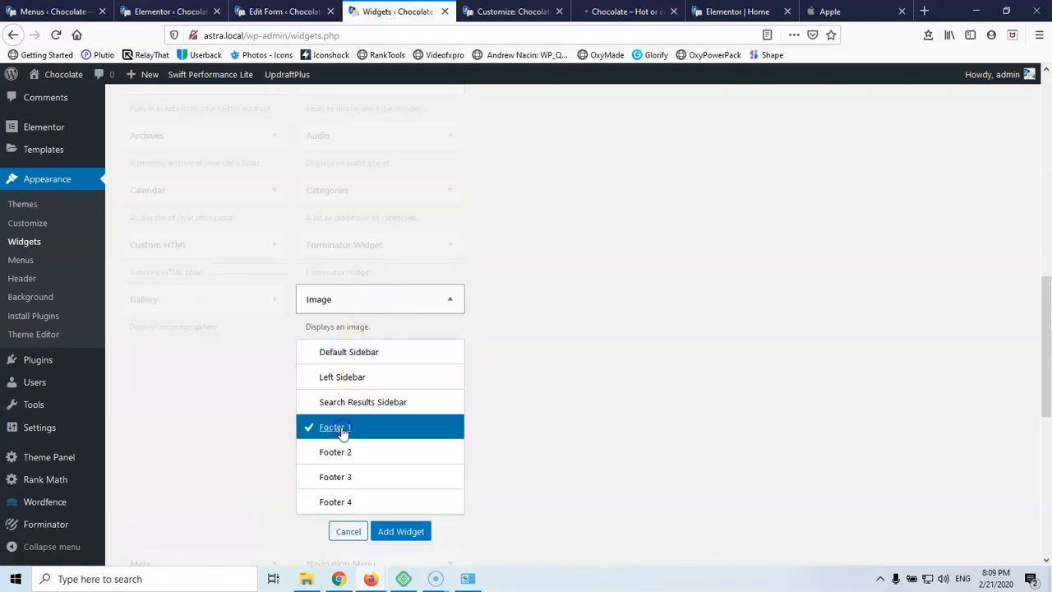
click(397, 532)
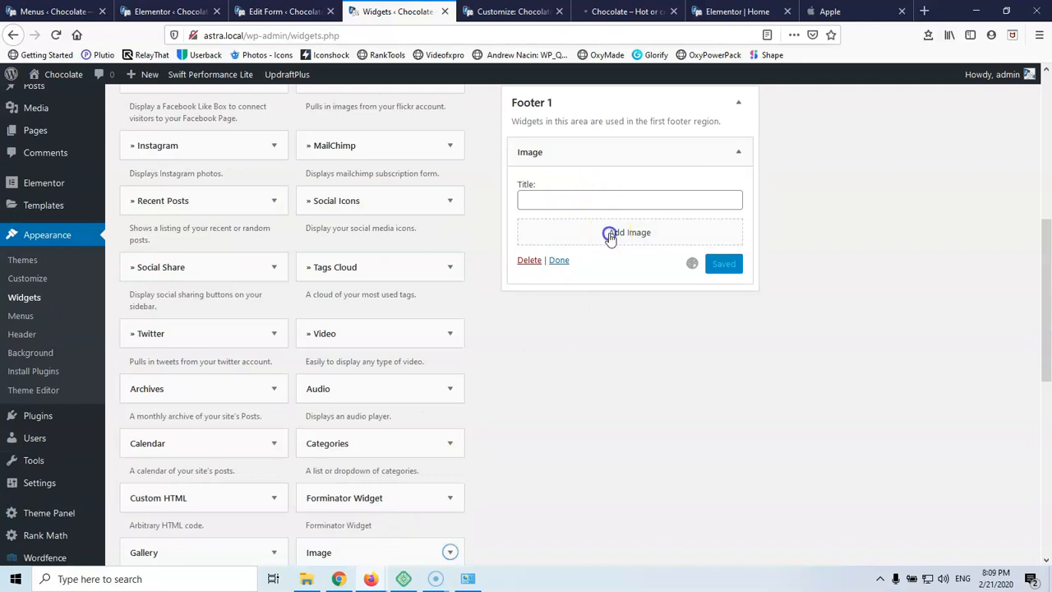
Insert the pc.gr logo from the media library into the Footer 1 Image widget
click(608, 236)
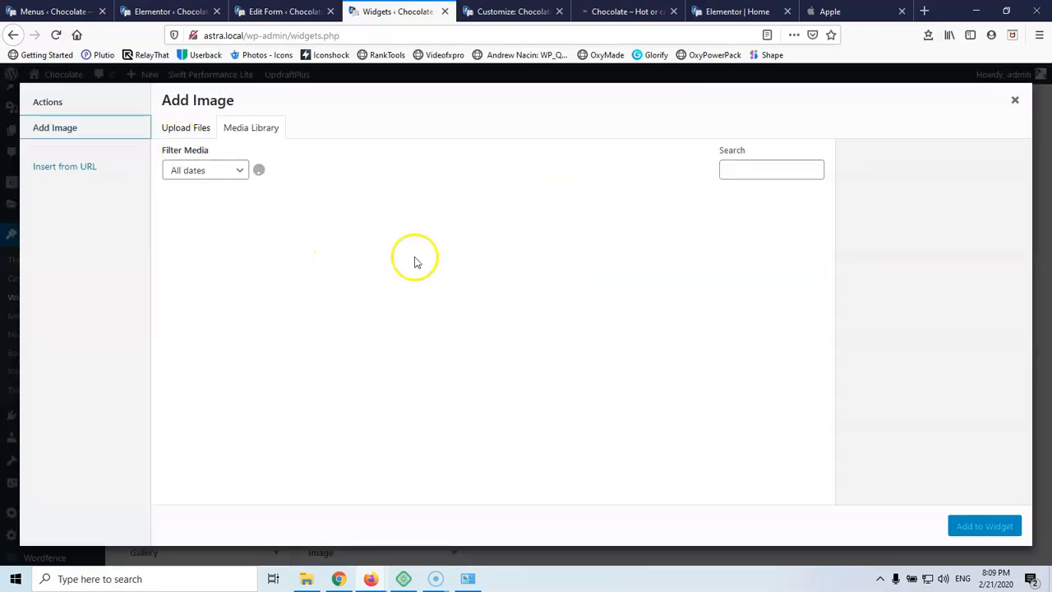
click(522, 246)
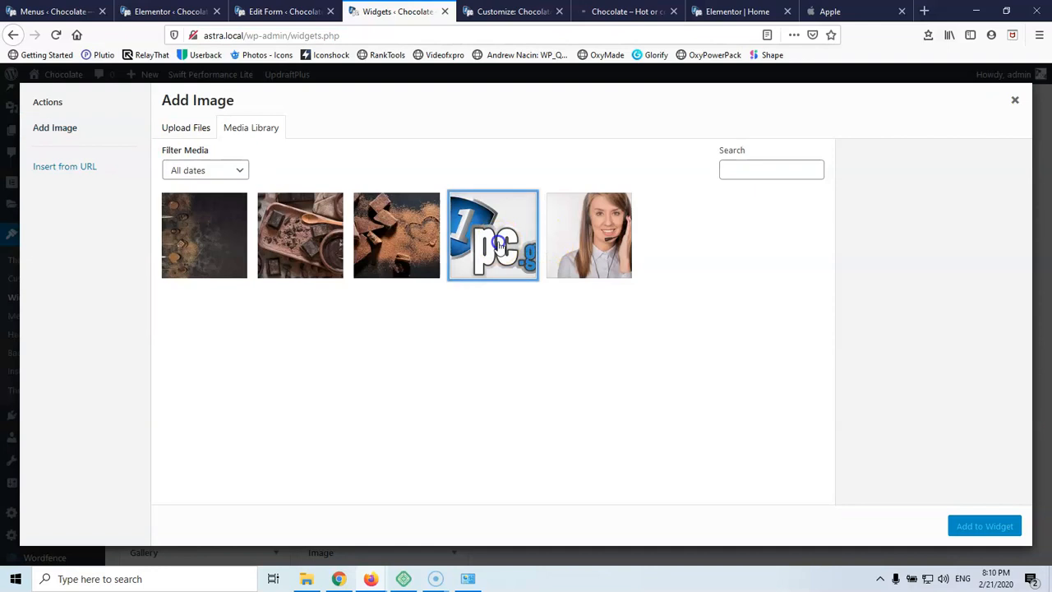
click(973, 530)
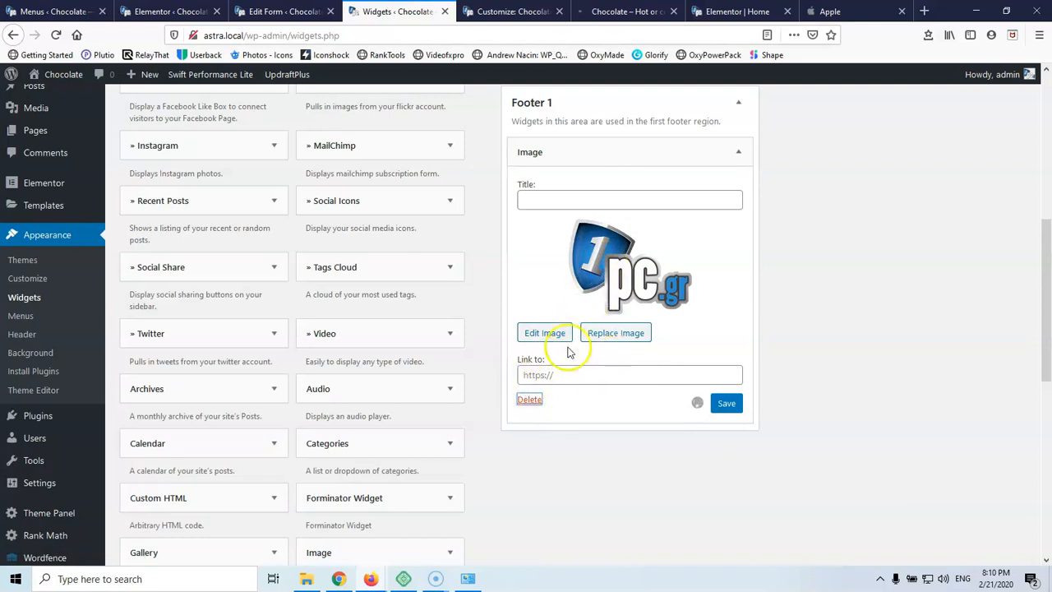
Resize the logo to Thumbnail 150 × 146 and save the Image widget
click(544, 332)
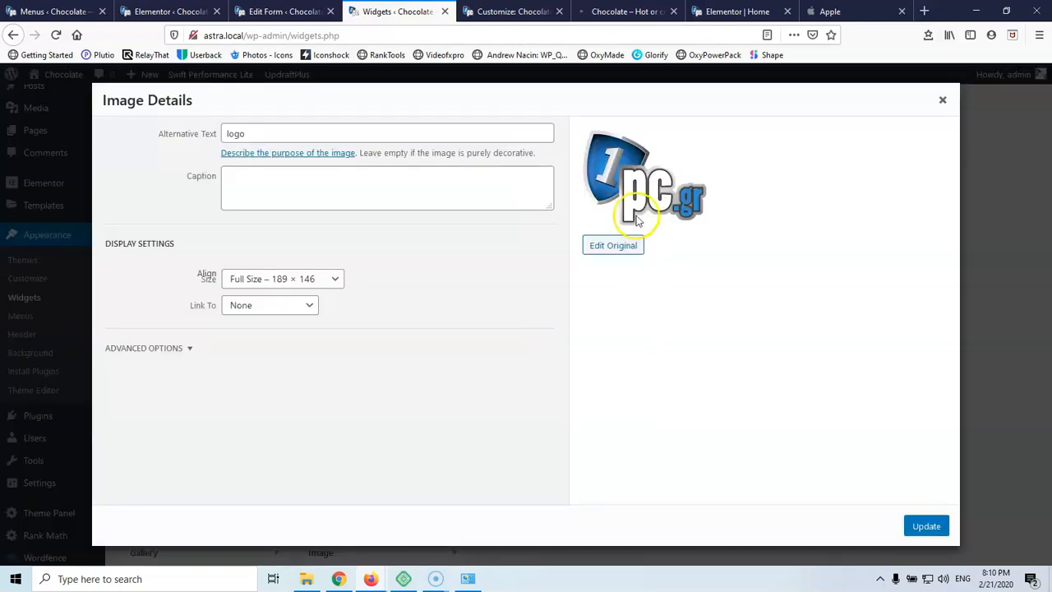
click(296, 284)
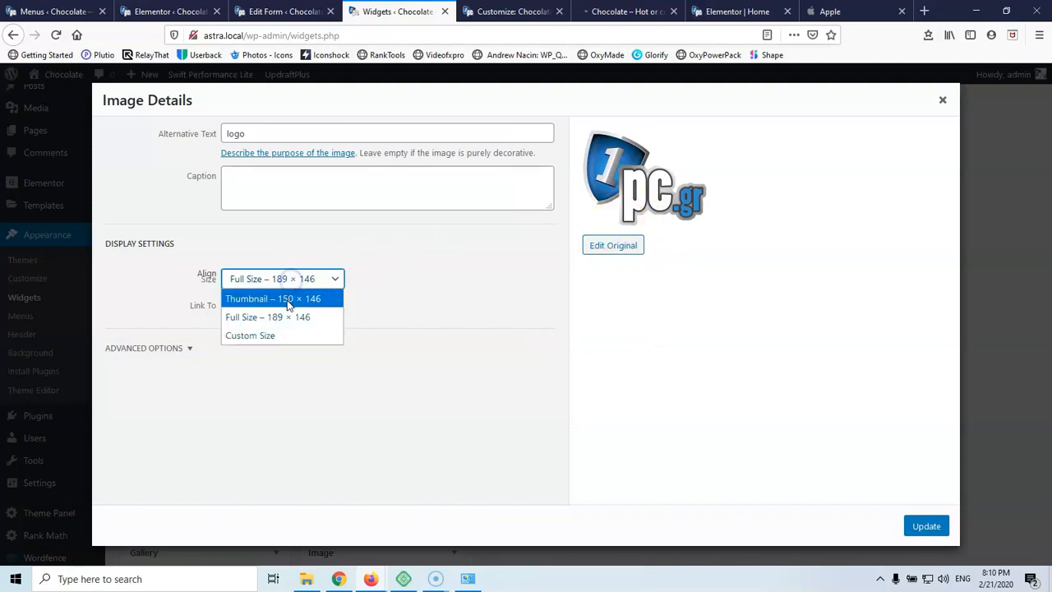
click(287, 299)
click(929, 530)
click(727, 404)
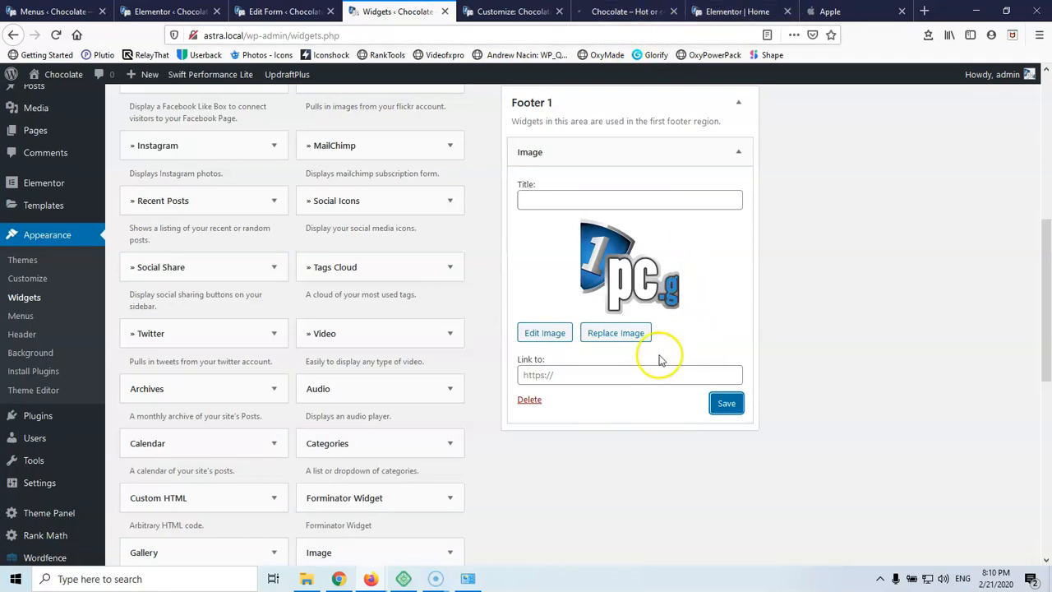
scroll(658, 359, down, 2)
Stay on the Widgets page to keep the Footer 1 logo widget, then go to Plugins > Add New
scroll(575, 345, up, 3)
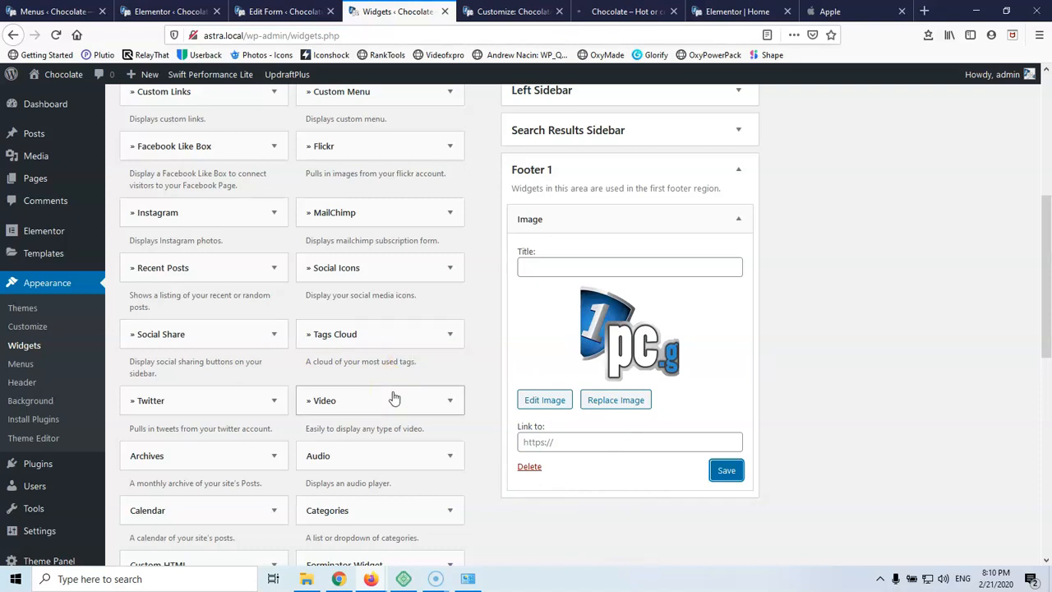
scroll(387, 411, down, 3)
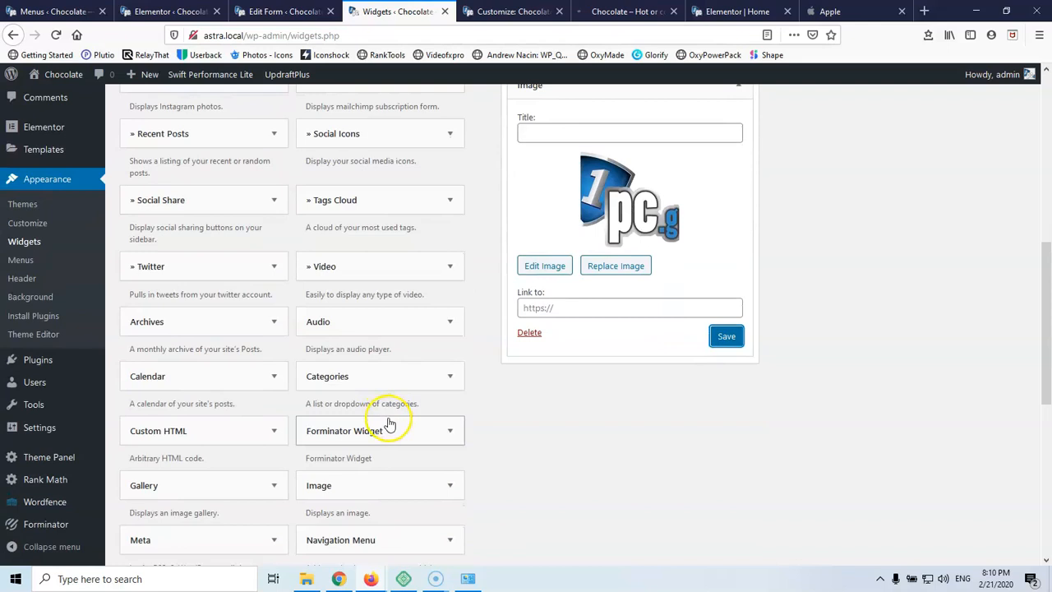
scroll(583, 411, up, 5)
scroll(583, 411, up, 3)
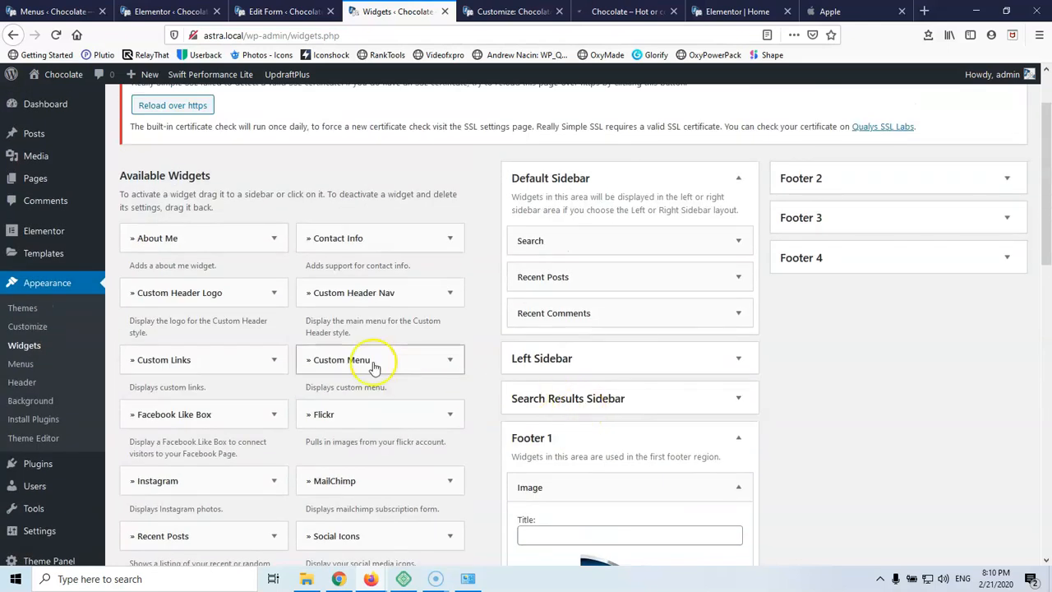
mouse_move(94, 524)
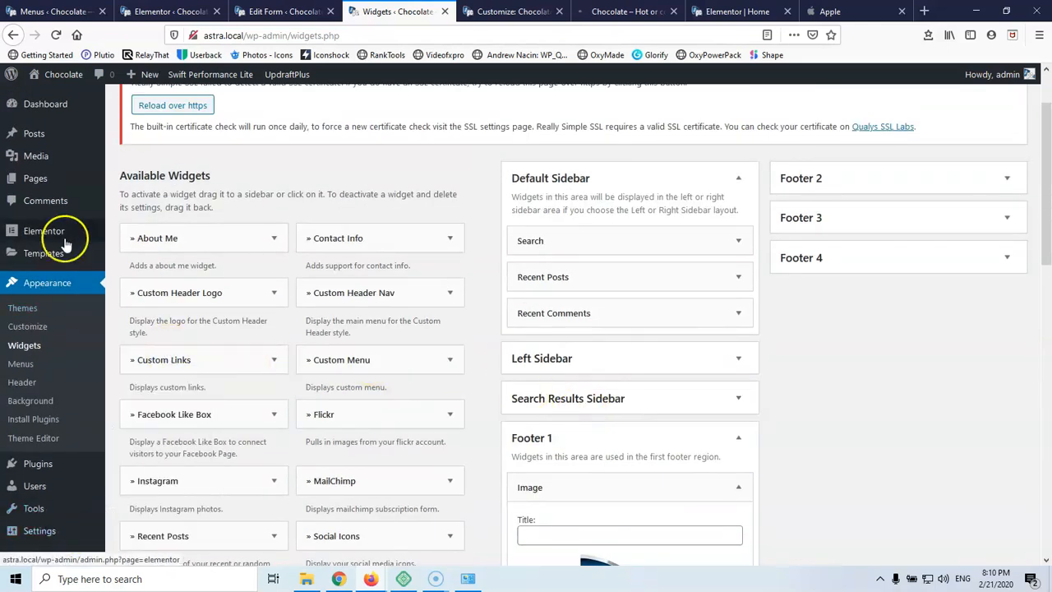
scroll(44, 395, down, 2)
mouse_move(39, 398)
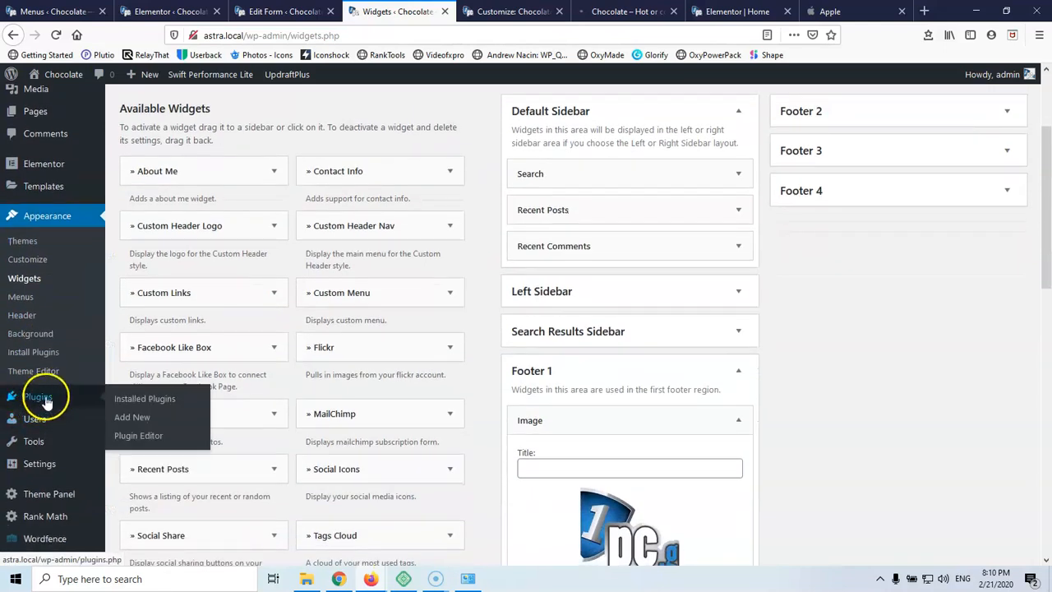
click(140, 418)
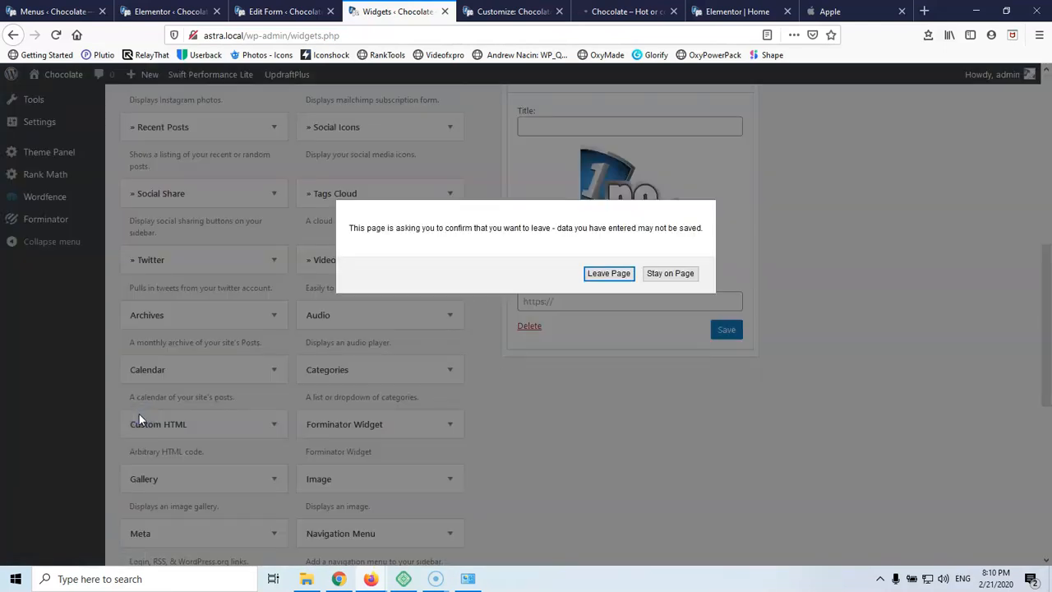
click(661, 273)
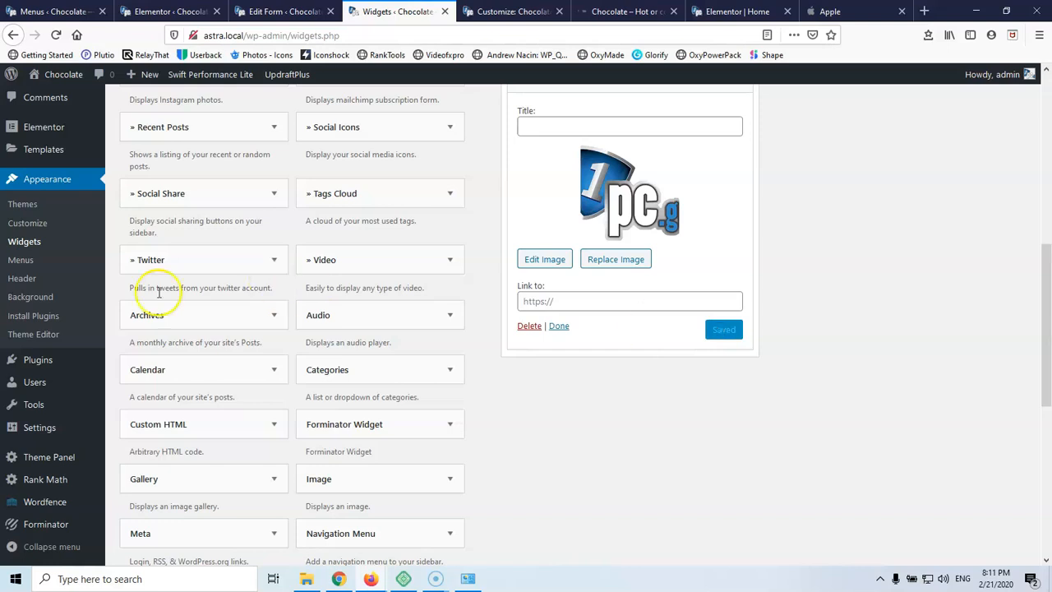
mouse_move(40, 358)
click(129, 382)
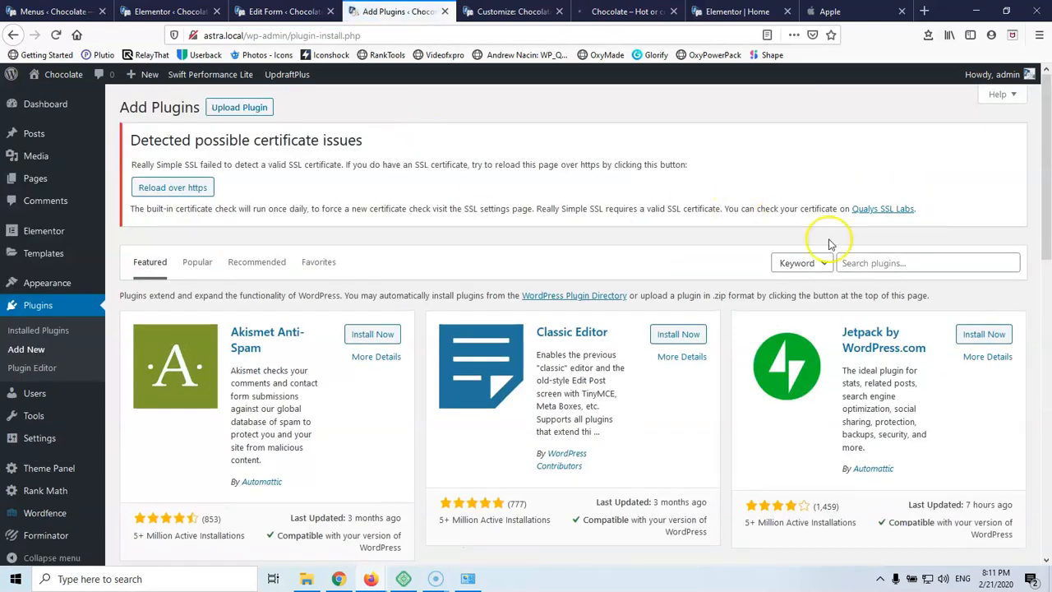
Search the plugin directory for 'astr' and install the Astra Widgets plugin
click(888, 261)
text(astra)
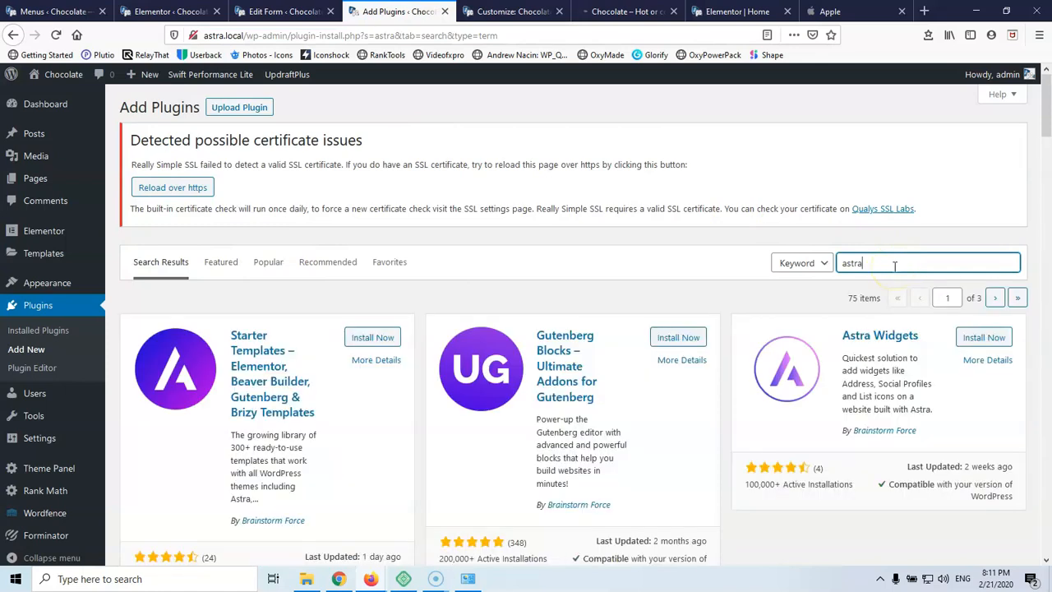
scroll(727, 312, down, 3)
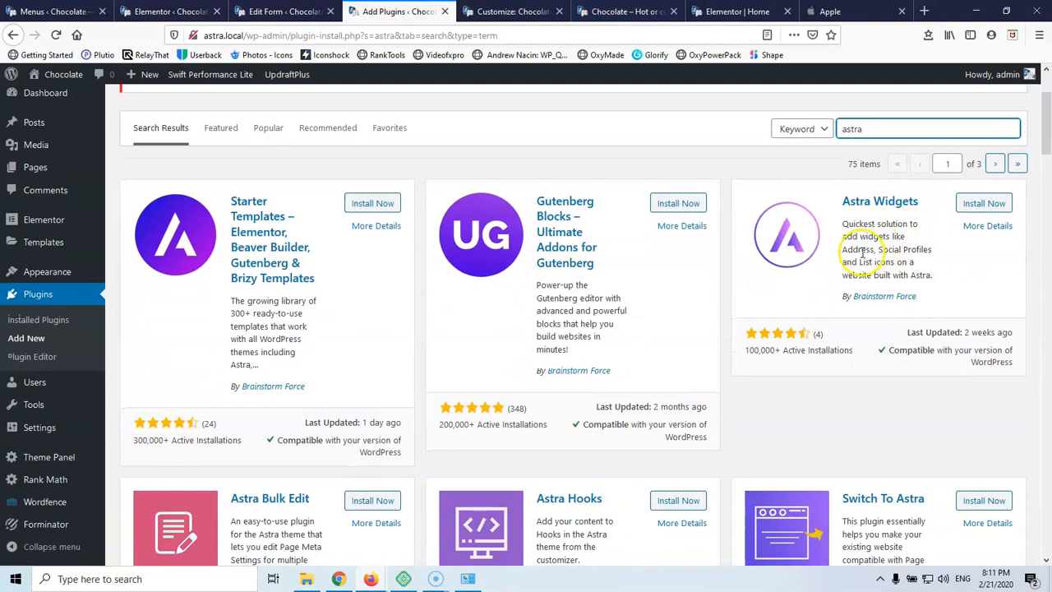
click(986, 209)
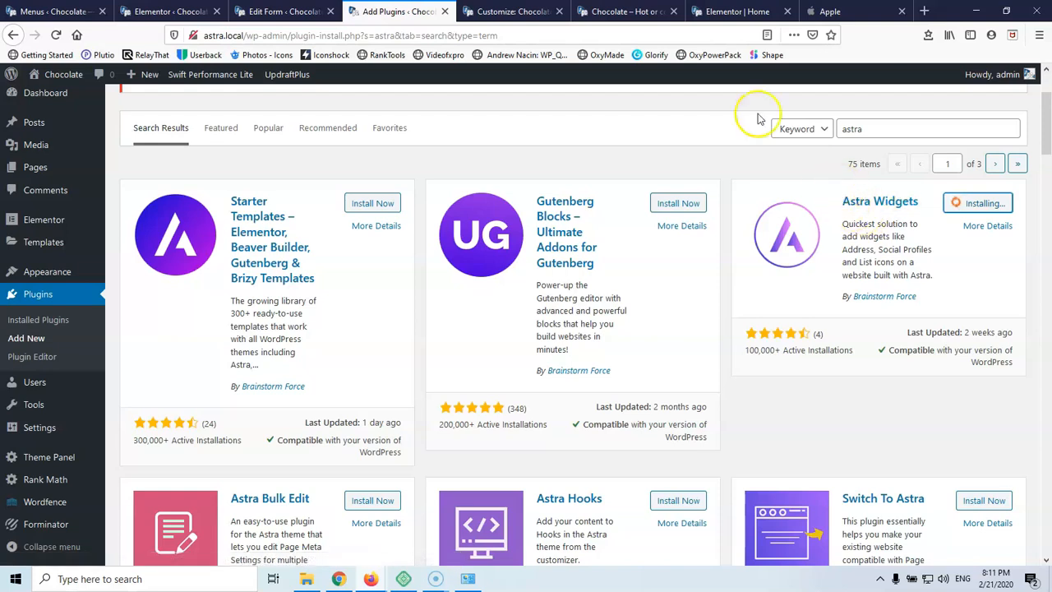
click(616, 12)
Test the Contact Us, About Us and Services anchor links on the Chocolate home page, then reload it
scroll(446, 223, up, 2)
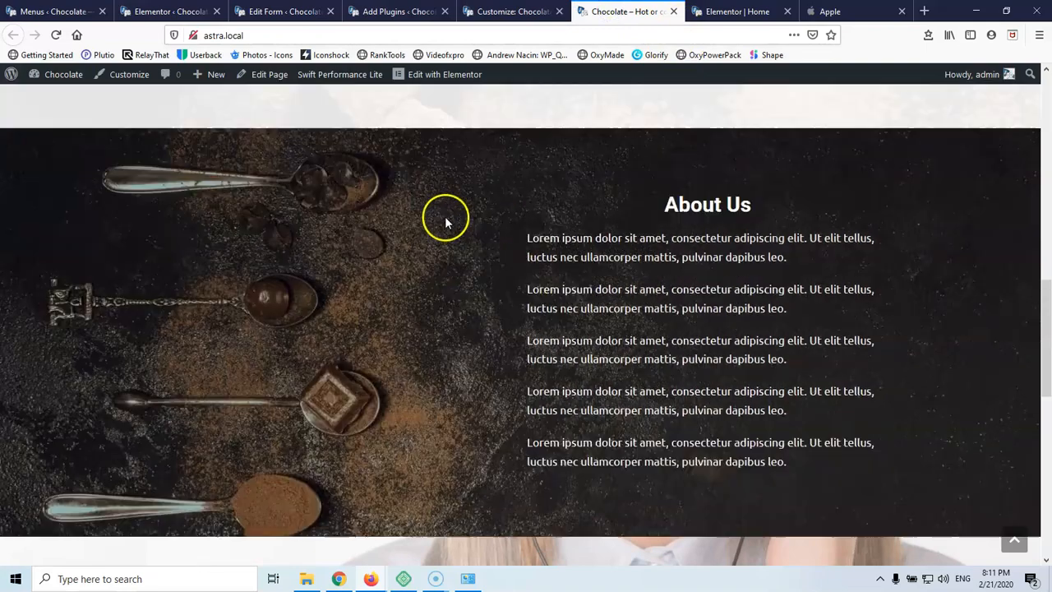
scroll(446, 223, up, 5)
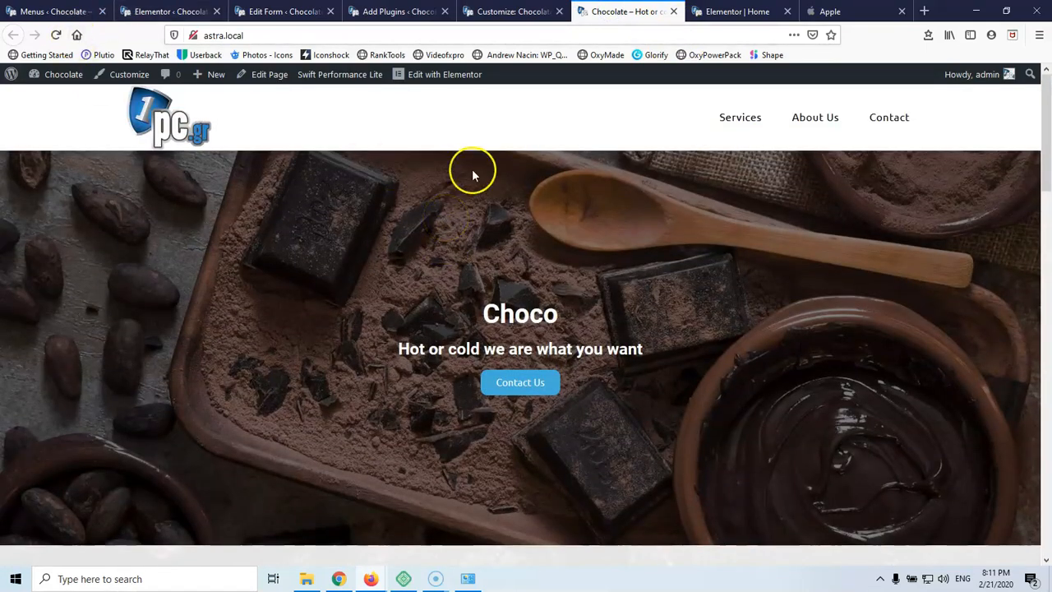
click(509, 385)
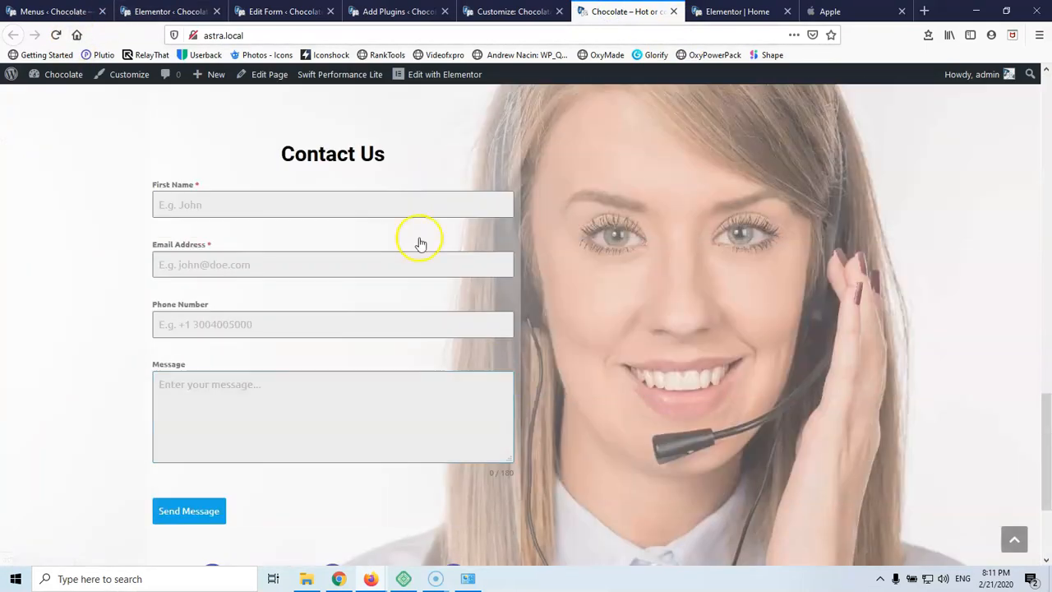
scroll(475, 182, up, 15)
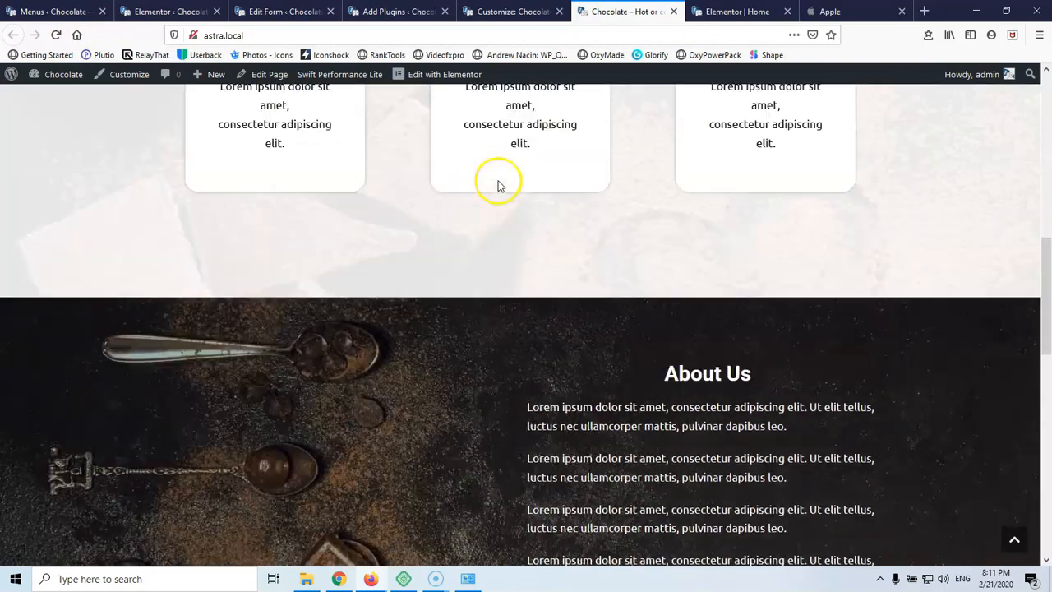
click(816, 117)
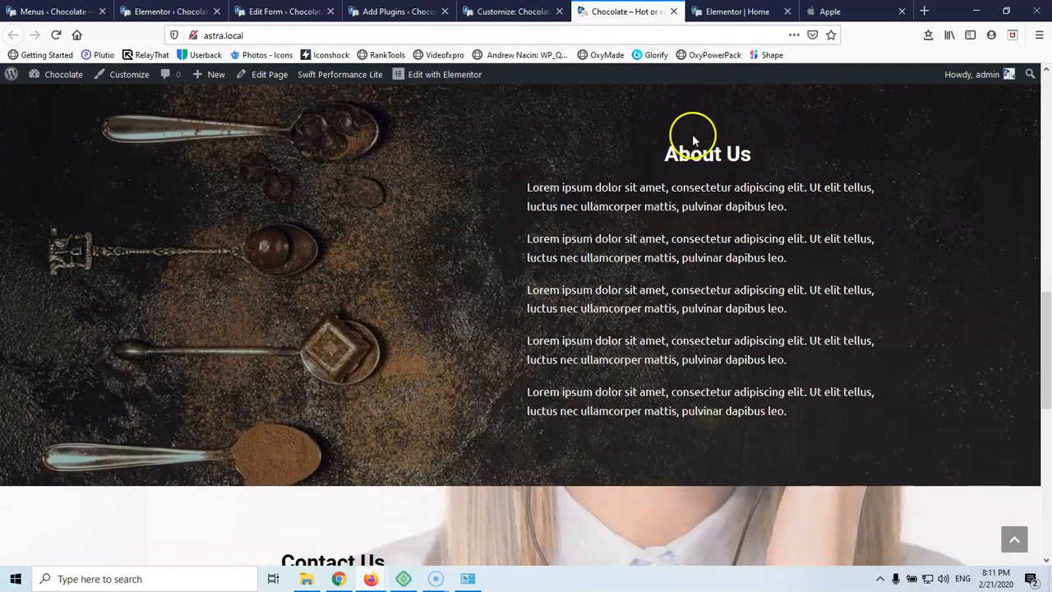
scroll(692, 134, up, 10)
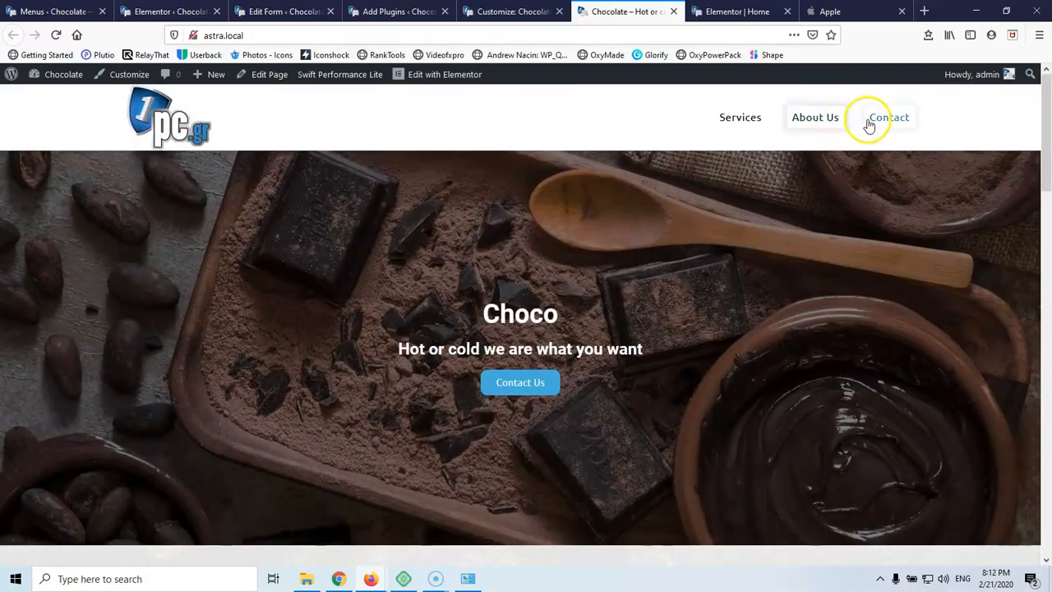
click(754, 118)
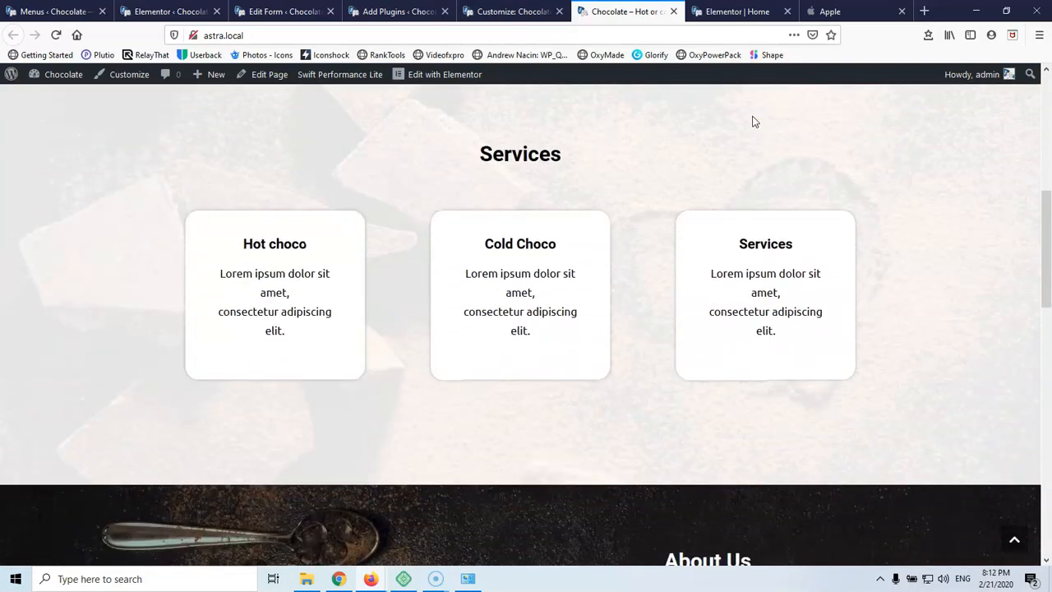
scroll(708, 187, up, 2)
scroll(708, 187, down, 2)
scroll(705, 182, up, 3)
scroll(704, 181, down, 12)
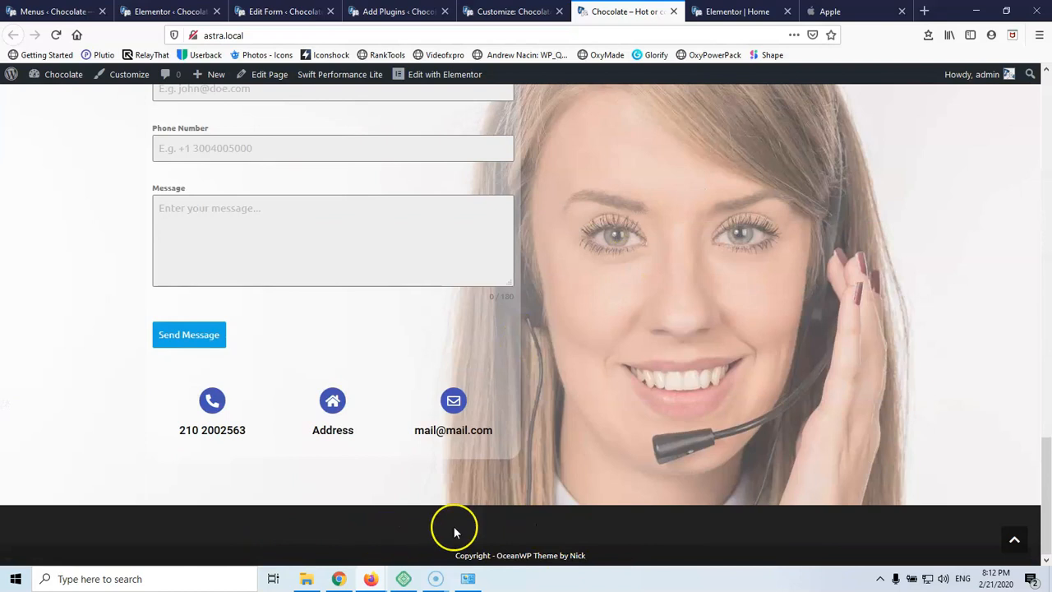
click(56, 35)
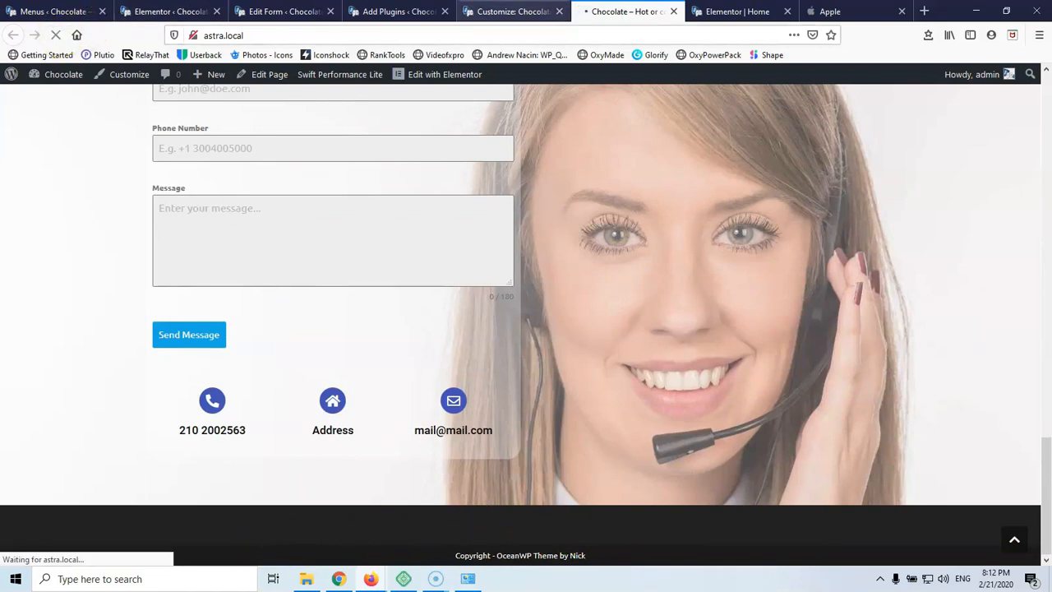
Return to the astra Add Plugins results, where Astra Widgets now shows Activate
click(496, 13)
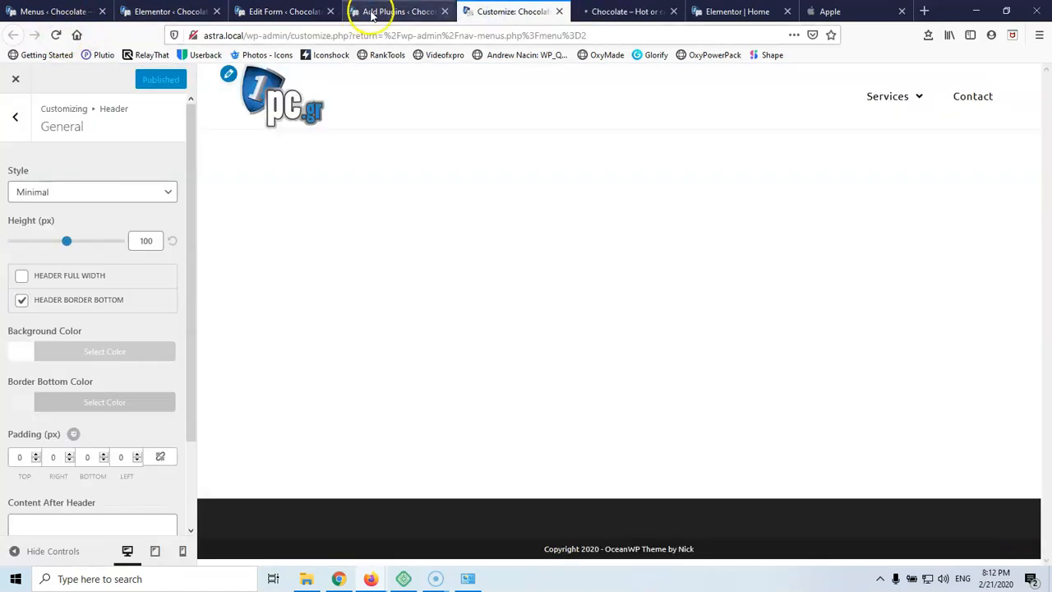
click(377, 13)
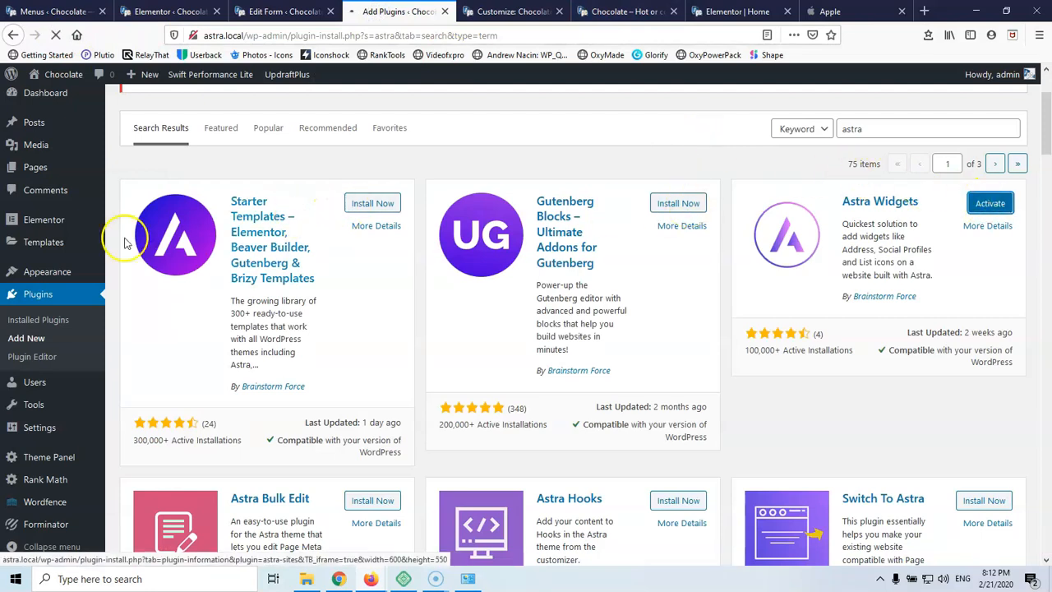
mouse_move(37, 250)
mouse_move(24, 274)
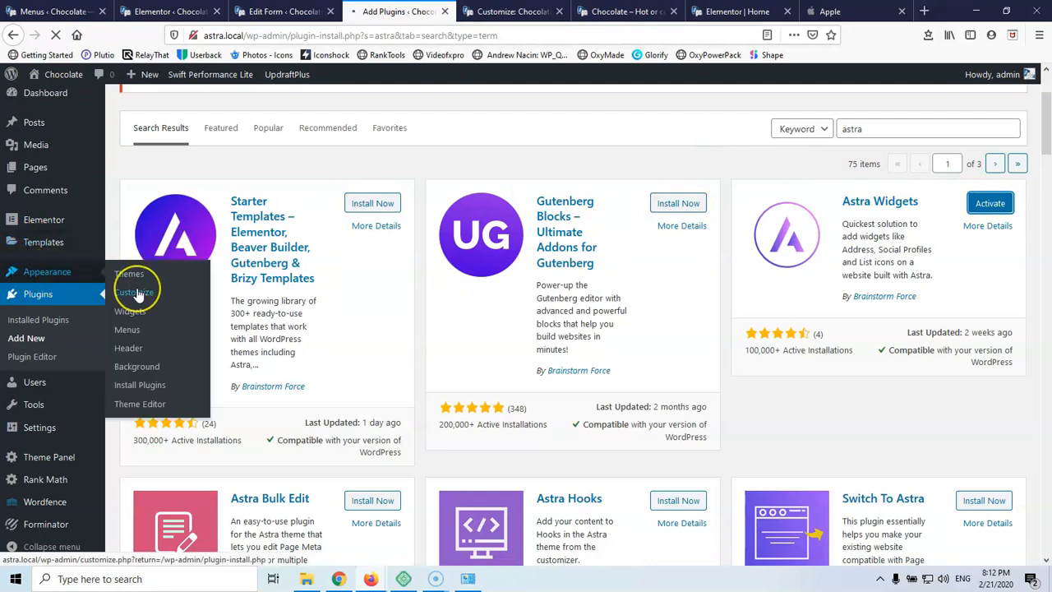
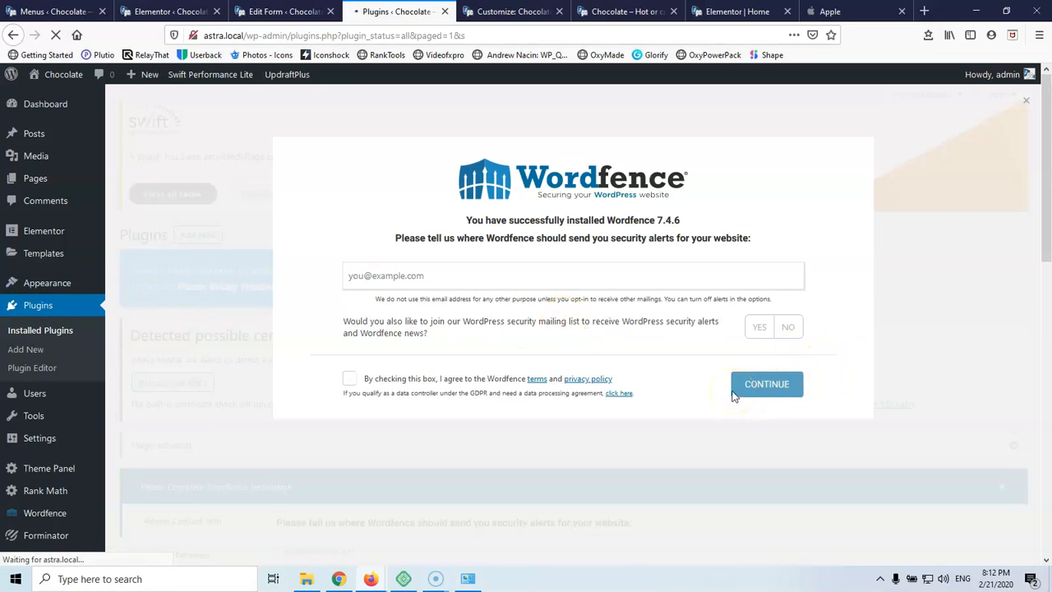
Add the Contact Info widget to the Footer 1 widget area
scroll(586, 294, down, 3)
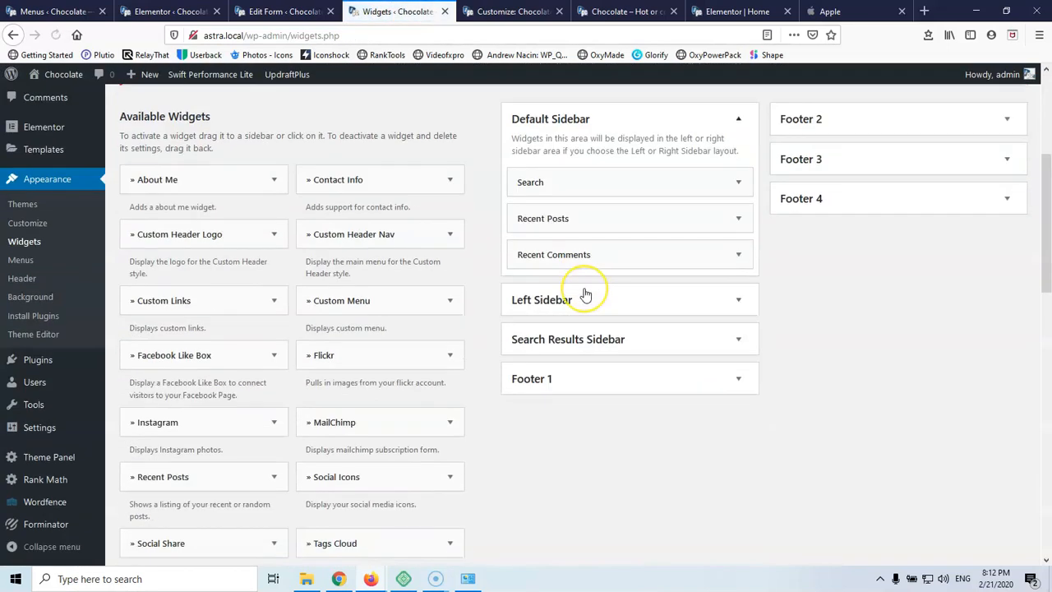
scroll(585, 294, down, 2)
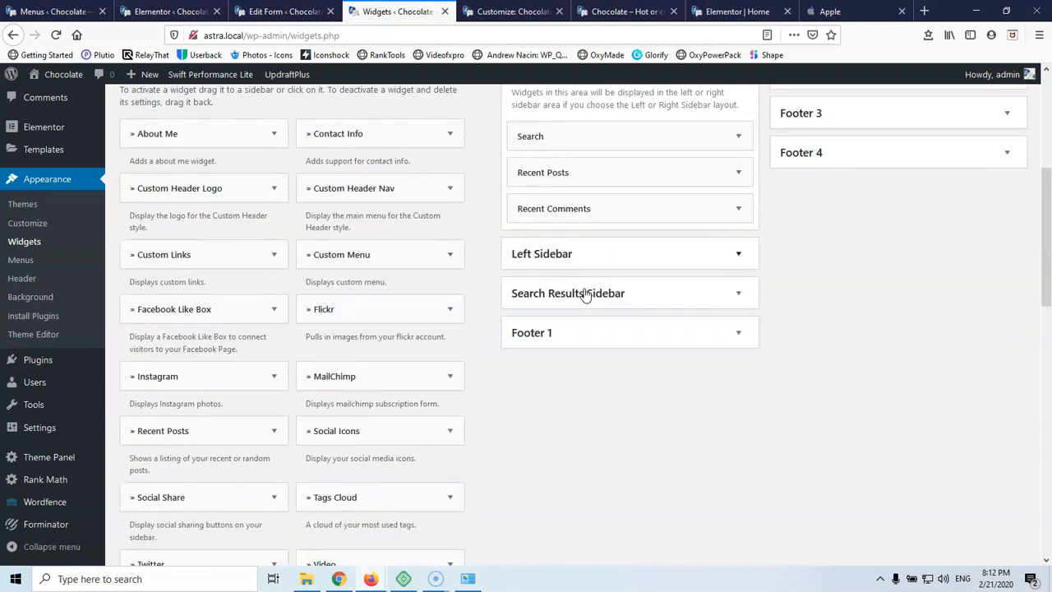
click(448, 112)
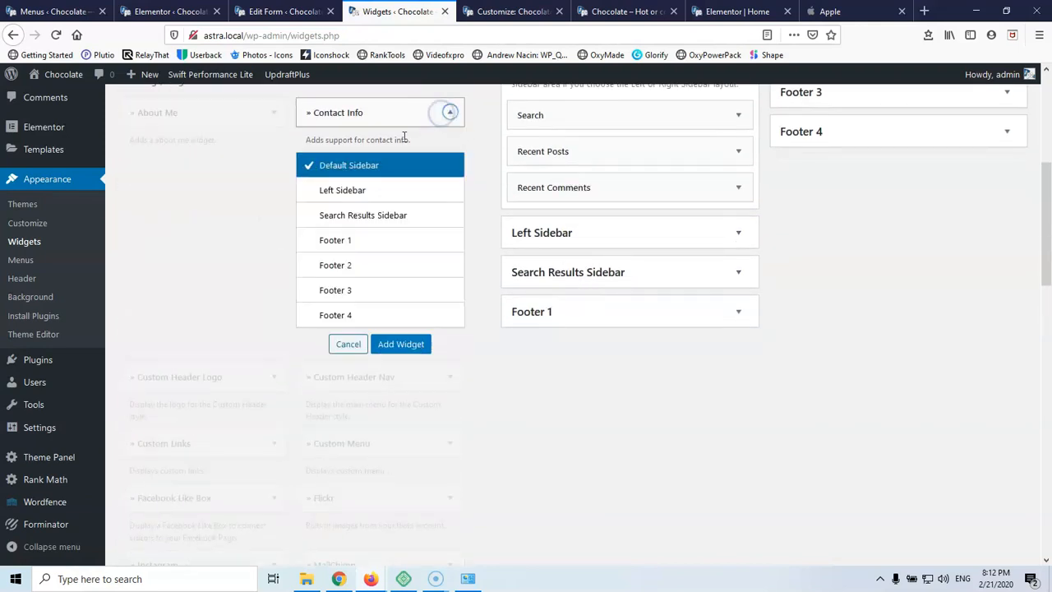
click(365, 239)
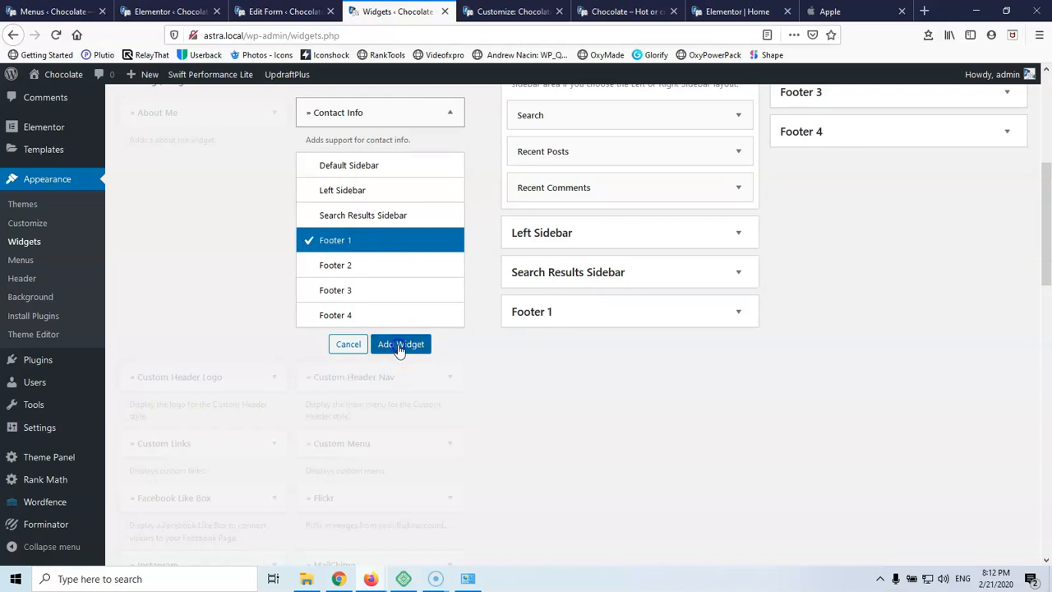
click(401, 343)
Look over the new Contact Info widget in Footer 1, then switch to the live site
scroll(683, 366, down, 3)
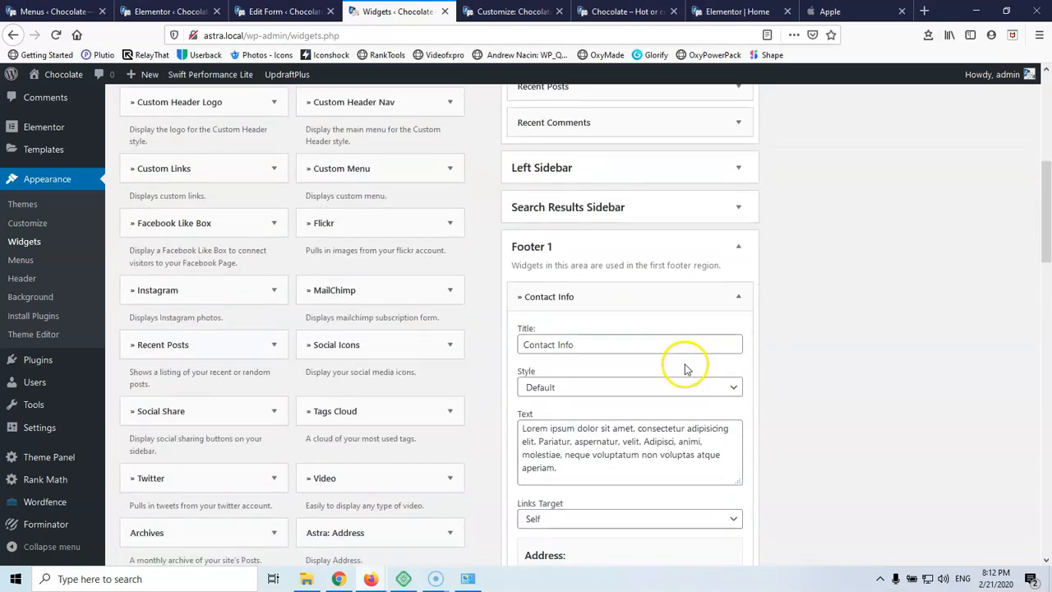
scroll(630, 298, down, 8)
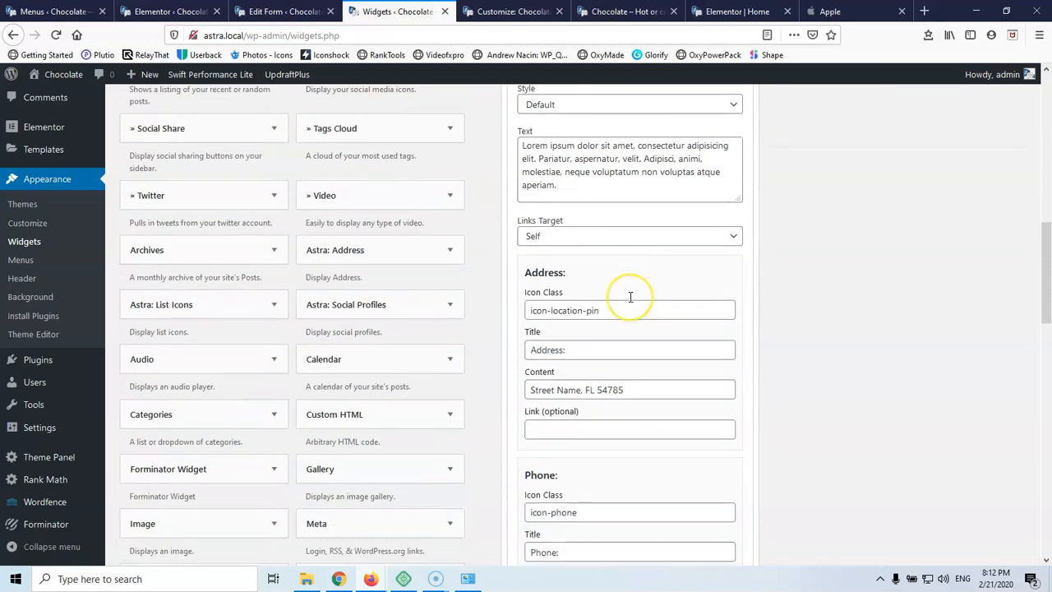
scroll(631, 297, down, 5)
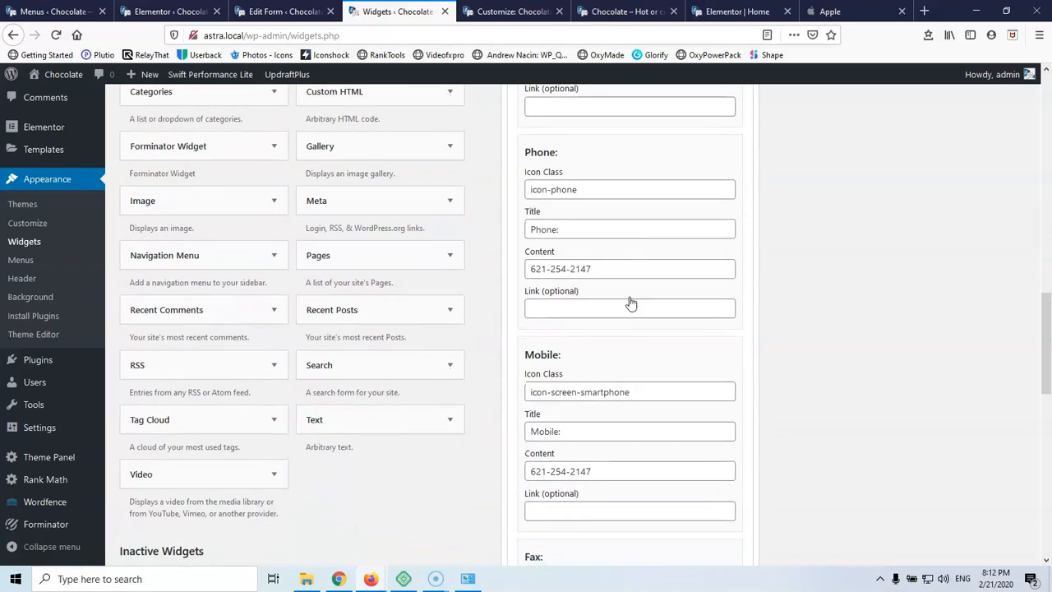
scroll(630, 297, down, 20)
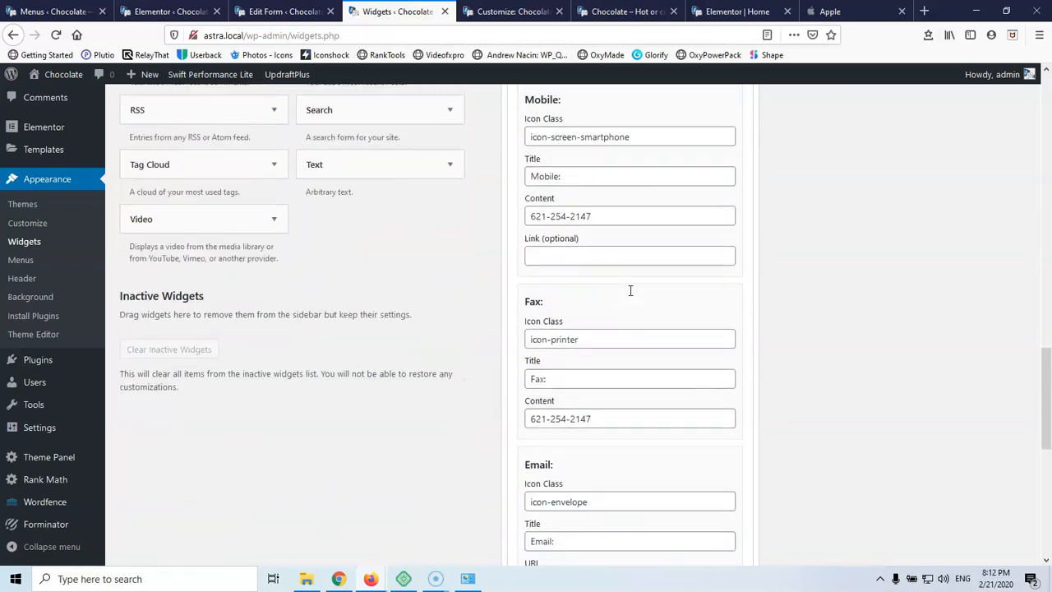
scroll(630, 293, up, 20)
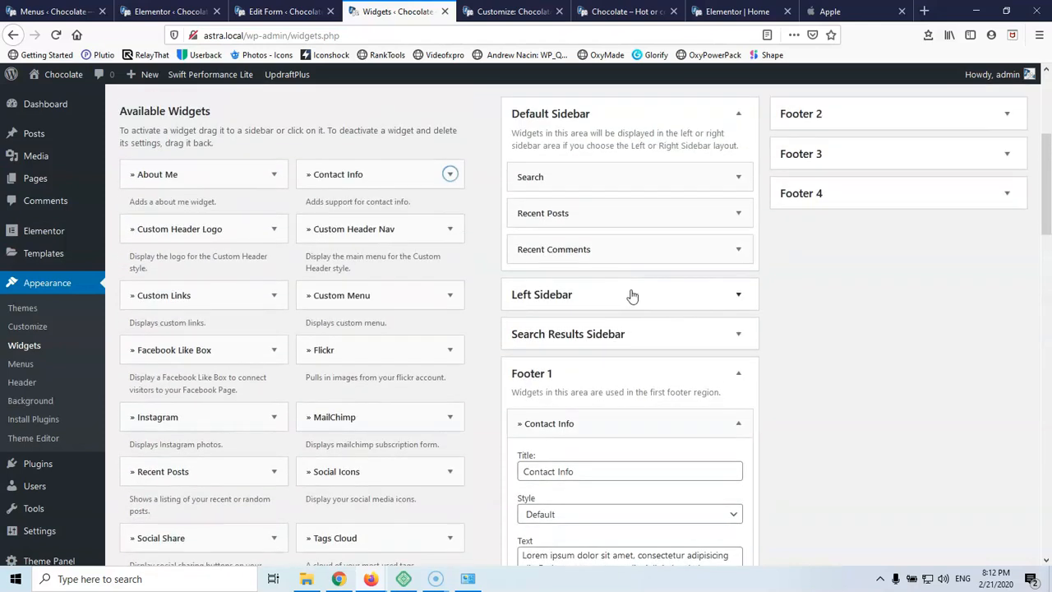
scroll(632, 296, down, 20)
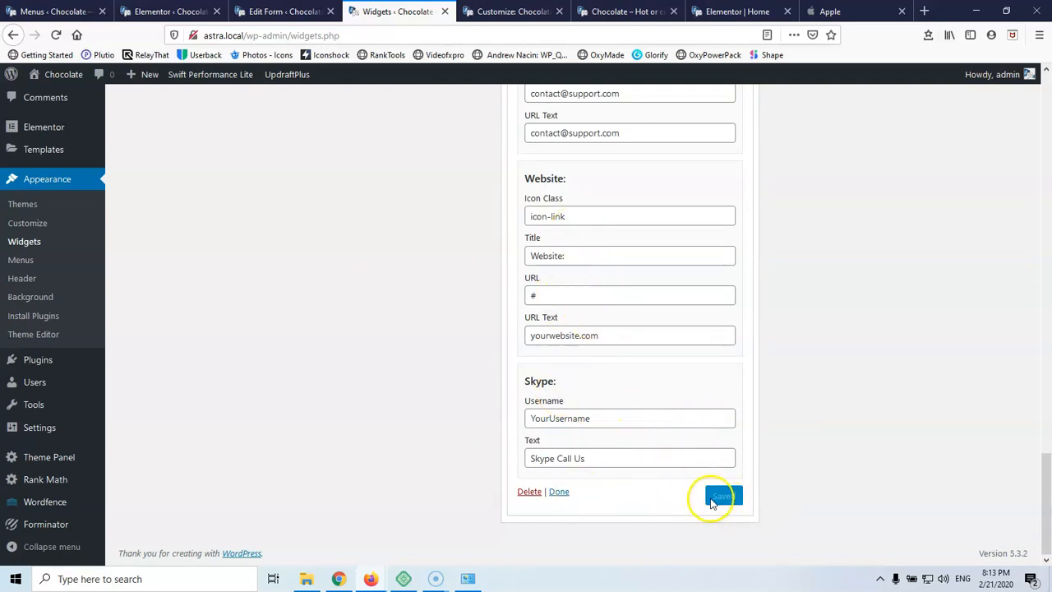
click(625, 11)
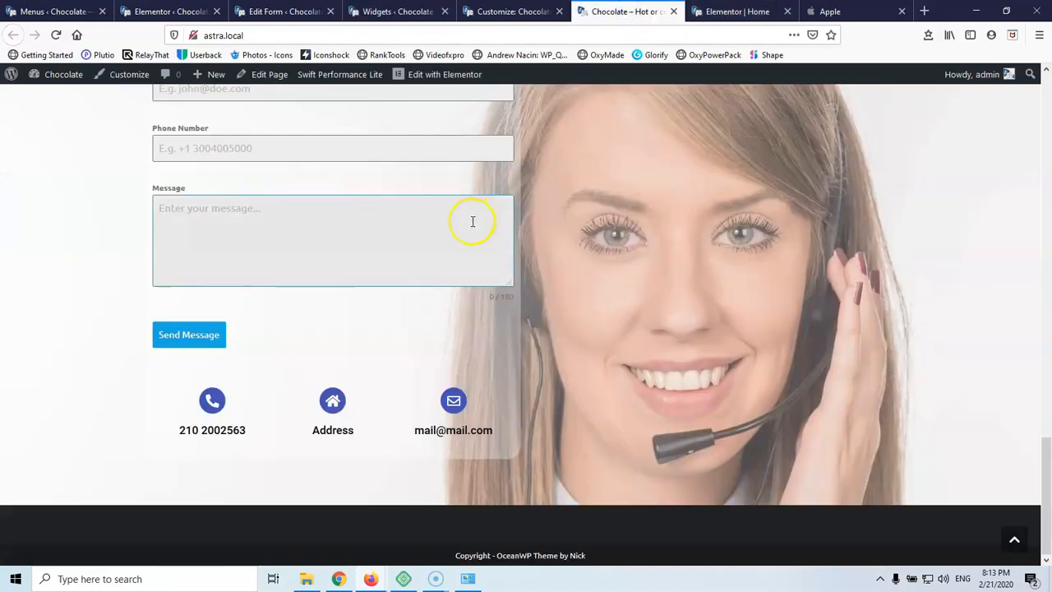
click(56, 35)
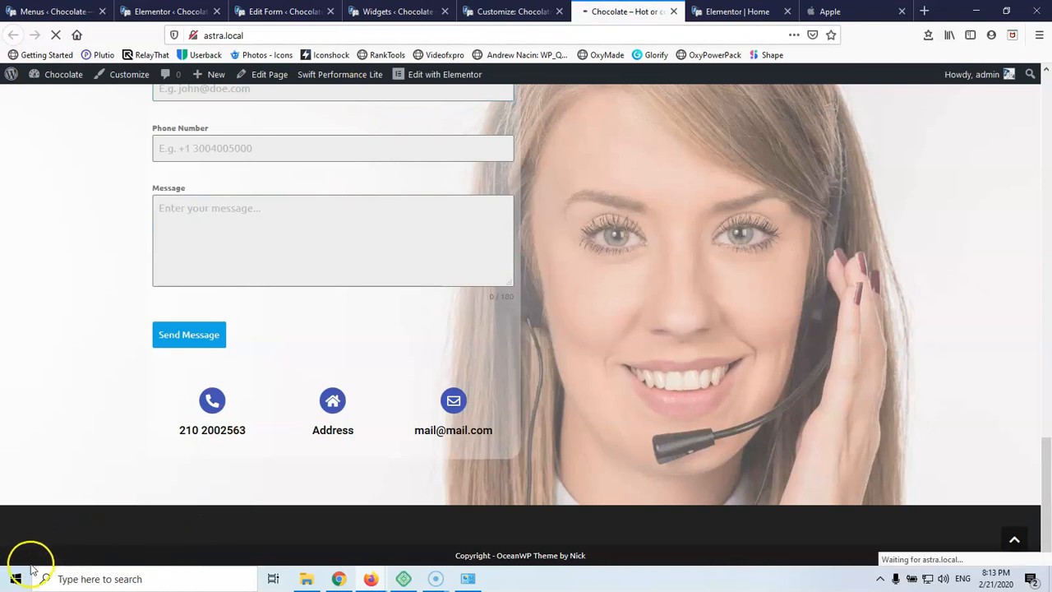
scroll(107, 326, down, 3)
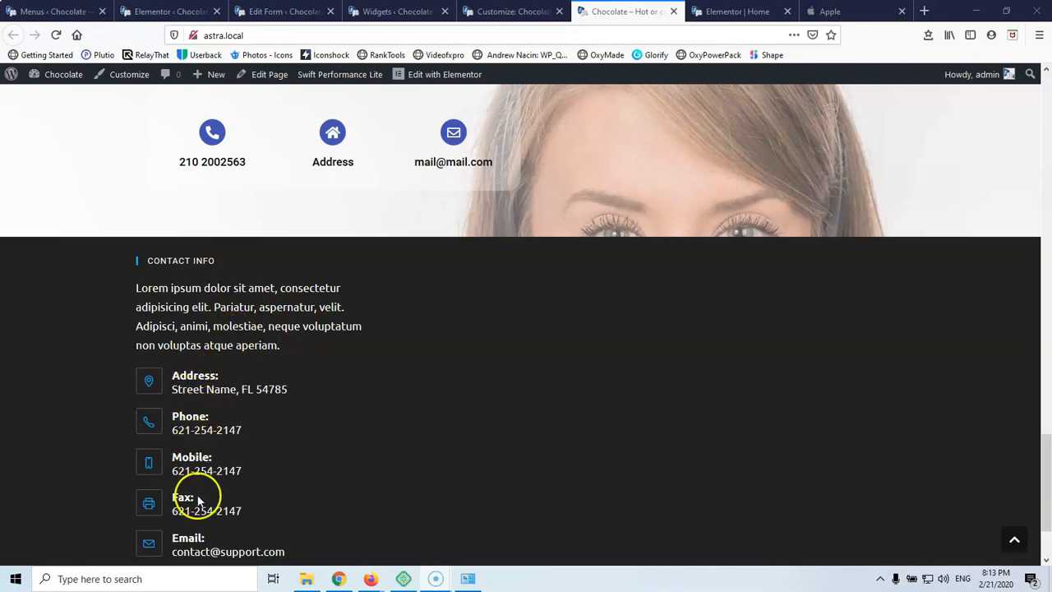
scroll(198, 501, down, 1)
scroll(205, 521, down, 1)
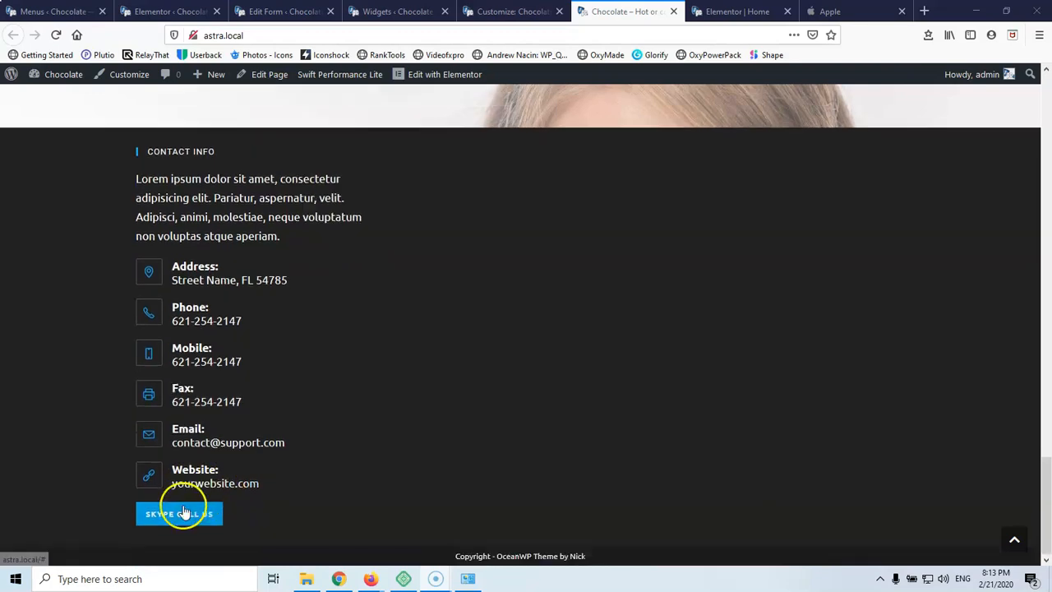
click(721, 13)
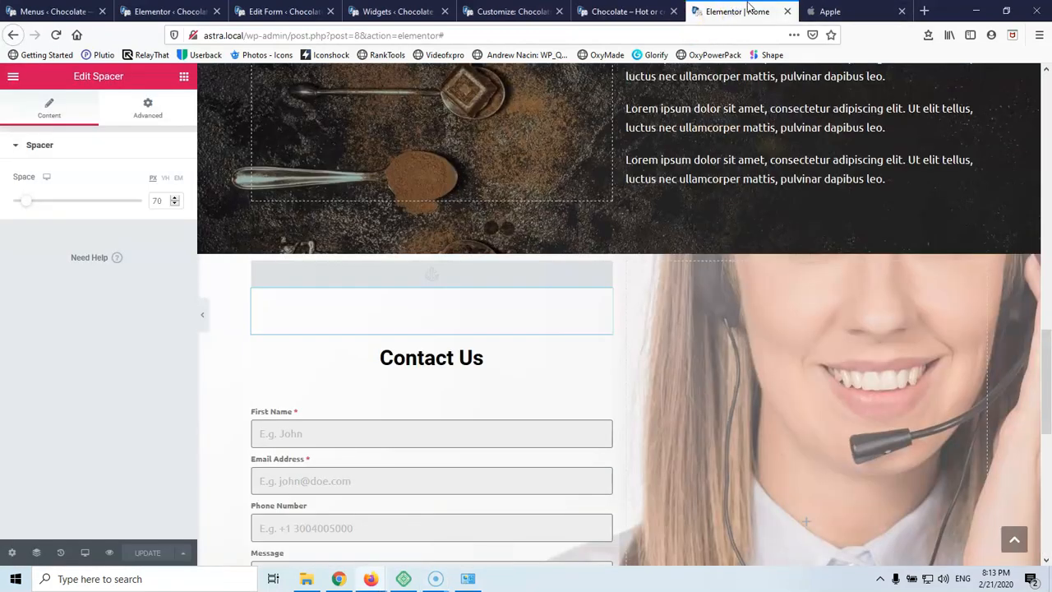
click(423, 11)
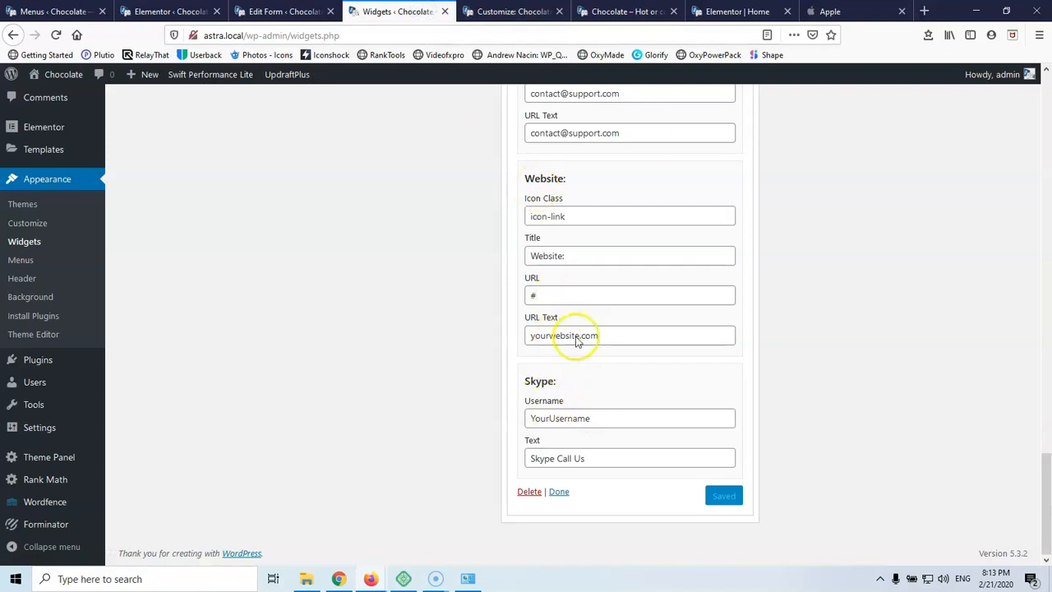
click(645, 12)
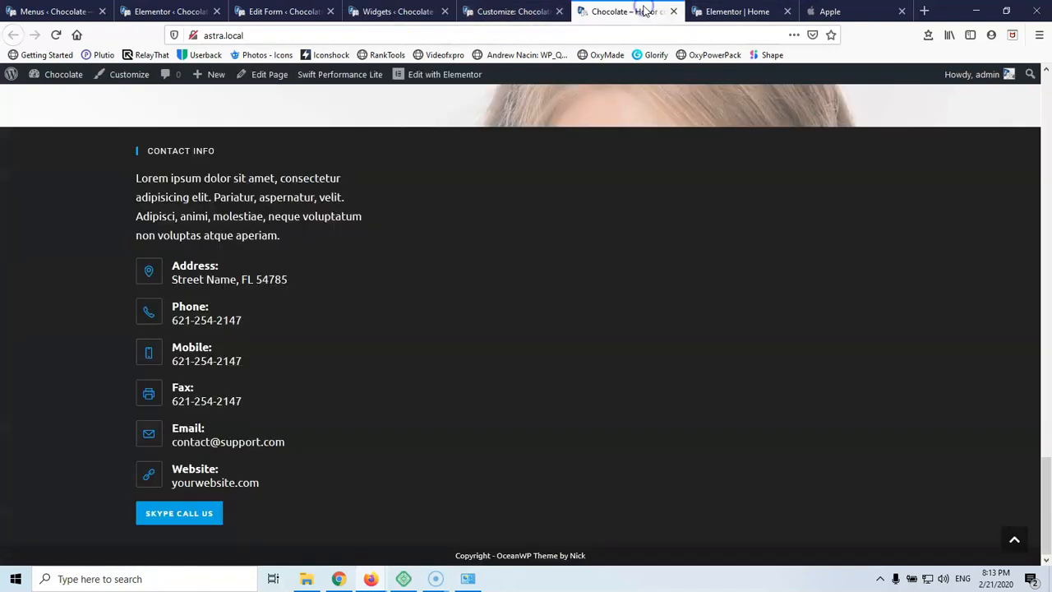
click(501, 12)
click(403, 11)
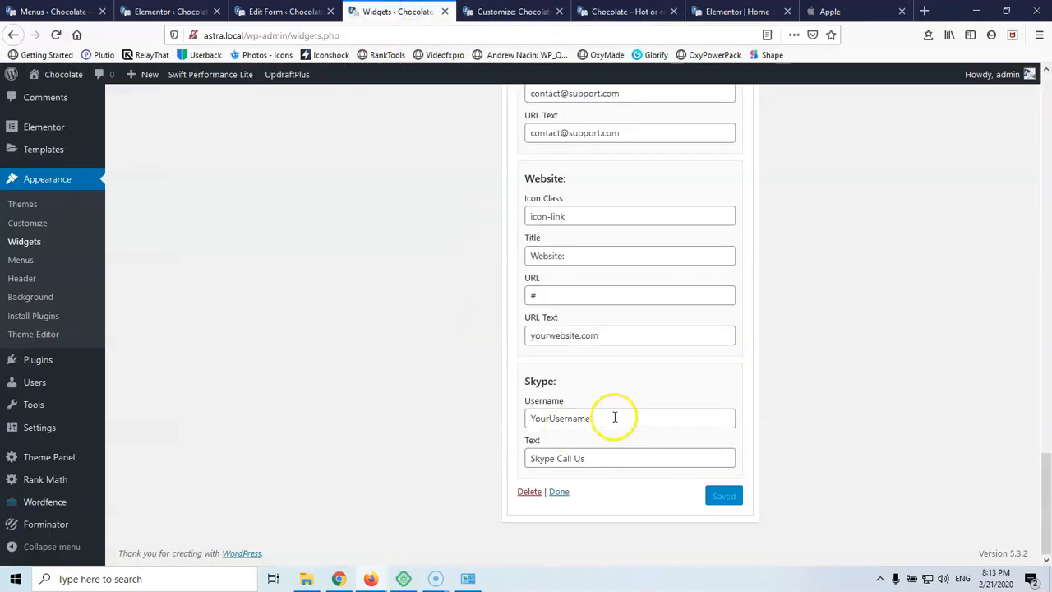
Delete the Skype username placeholder and the Skype 'Call Us' text from Contact Info
drag(615, 418, 505, 420)
key(BackSpace)
drag(609, 458, 483, 458)
key(BackSpace)
Clear the Website icon class, URL and yourwebsite.com link text
scroll(556, 364, up, 3)
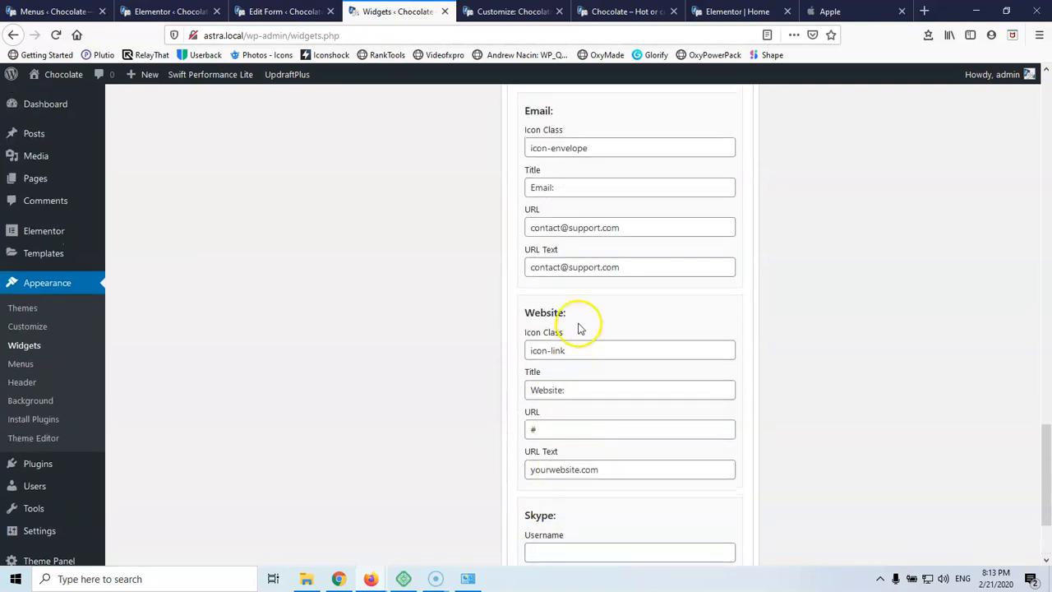
drag(580, 350, 529, 351)
key(BackSpace)
click(562, 387)
drag(541, 429, 496, 430)
key(BackSpace)
drag(622, 467, 475, 460)
key(BackSpace)
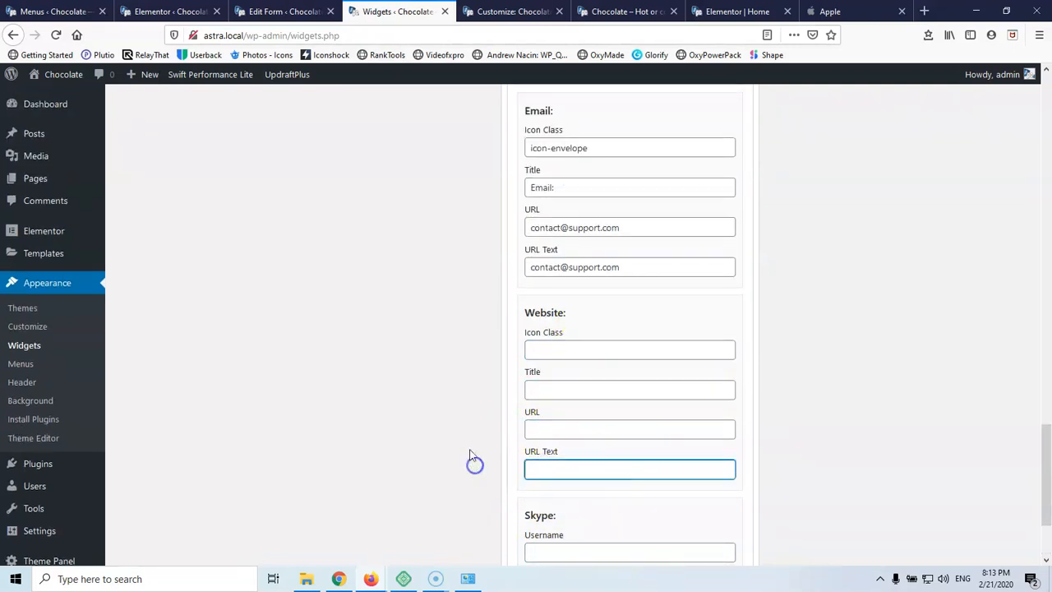
scroll(556, 254, up, 2)
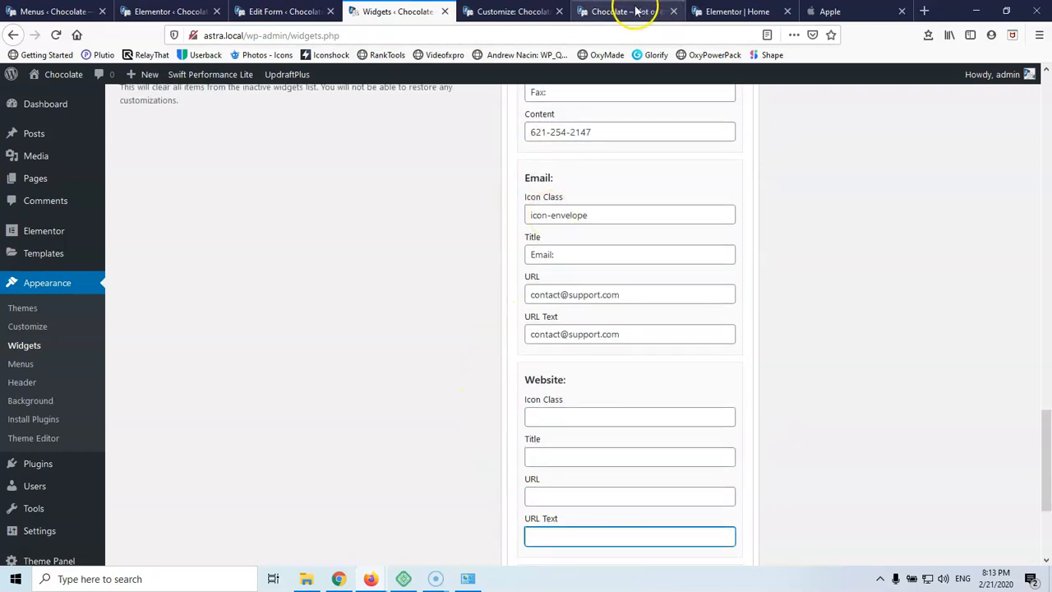
Check the site footer, then return to Widgets and clear the Email title
click(625, 11)
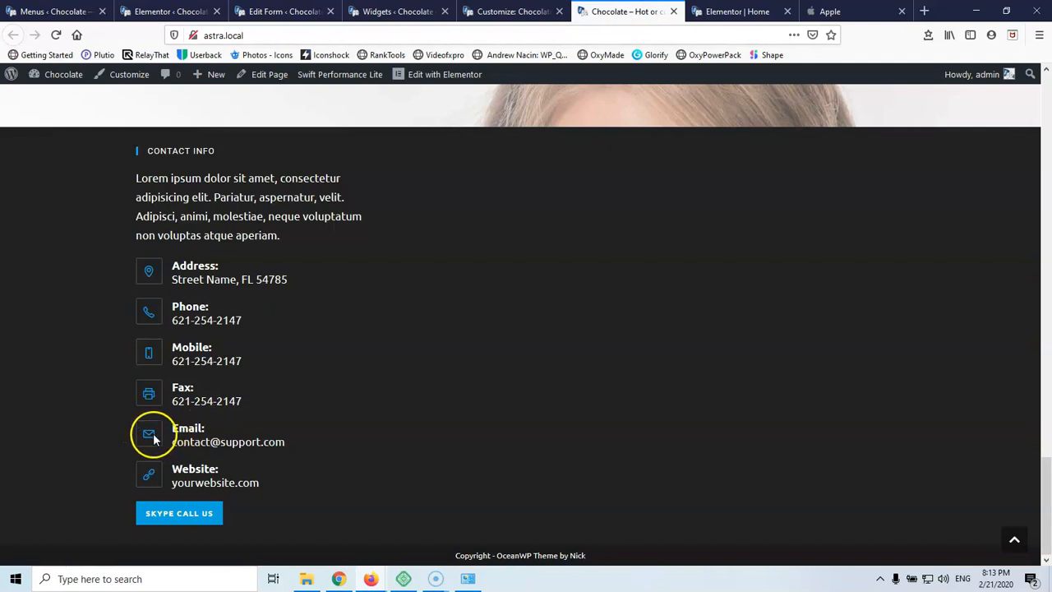
click(485, 11)
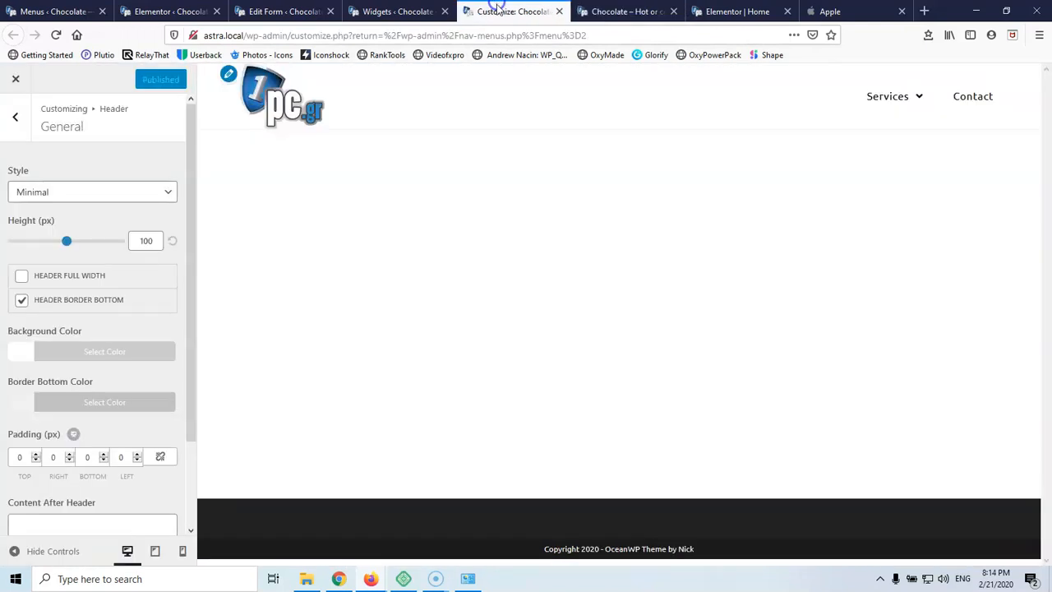
click(403, 11)
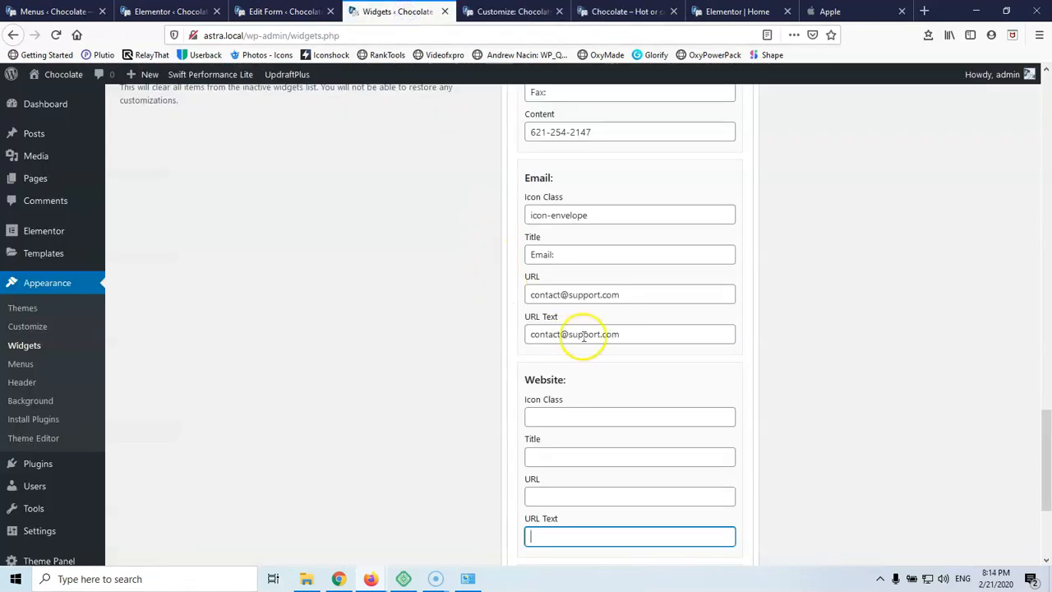
scroll(589, 287, up, 2)
drag(575, 324, 480, 322)
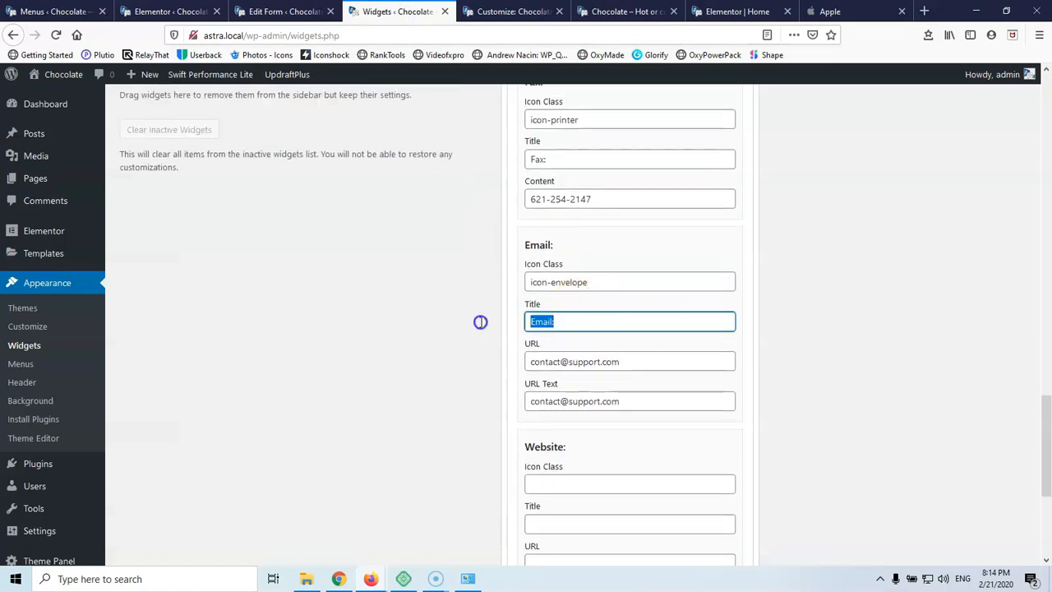
key(BackSpace)
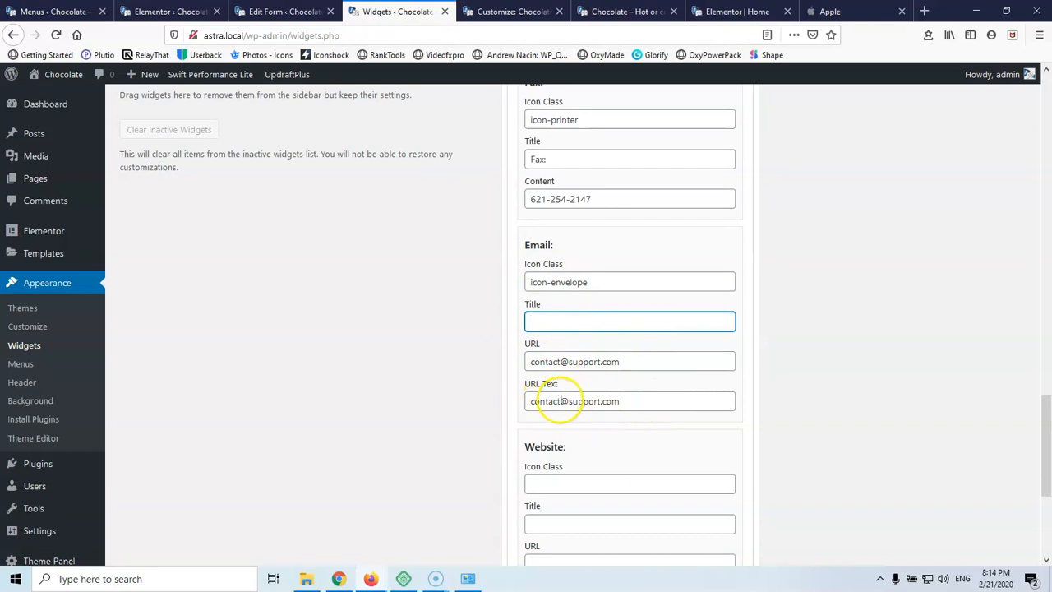
Delete the Fax icon class, Fax title and Fax phone number
scroll(548, 358, up, 3)
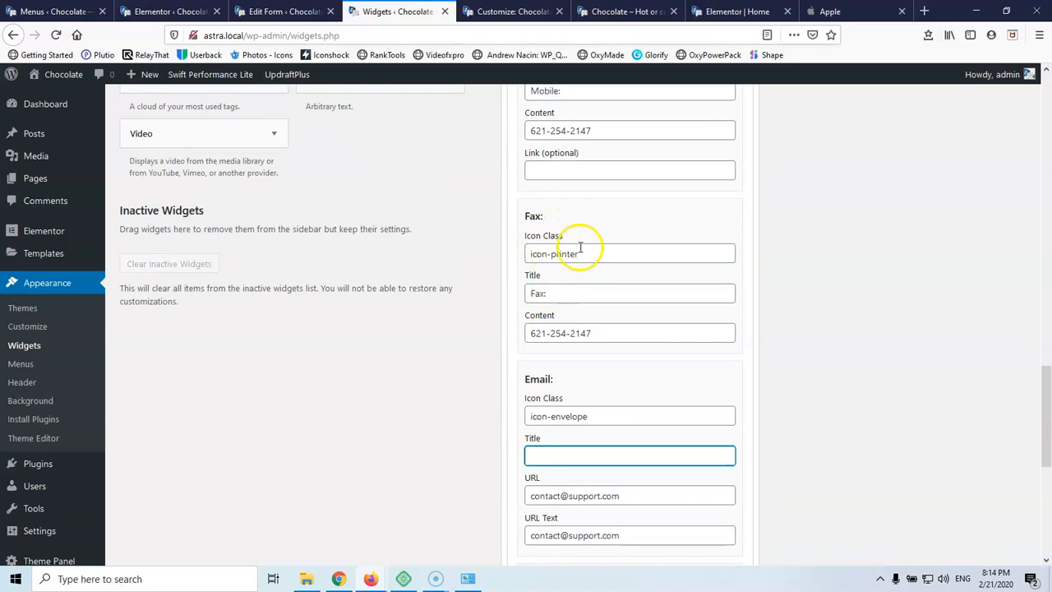
drag(580, 251, 472, 252)
key(BackSpace)
drag(565, 291, 439, 296)
key(BackSpace)
drag(611, 332, 434, 330)
key(BackSpace)
Delete the Mobile icon class, Mobile title and Mobile phone number
scroll(444, 312, up, 5)
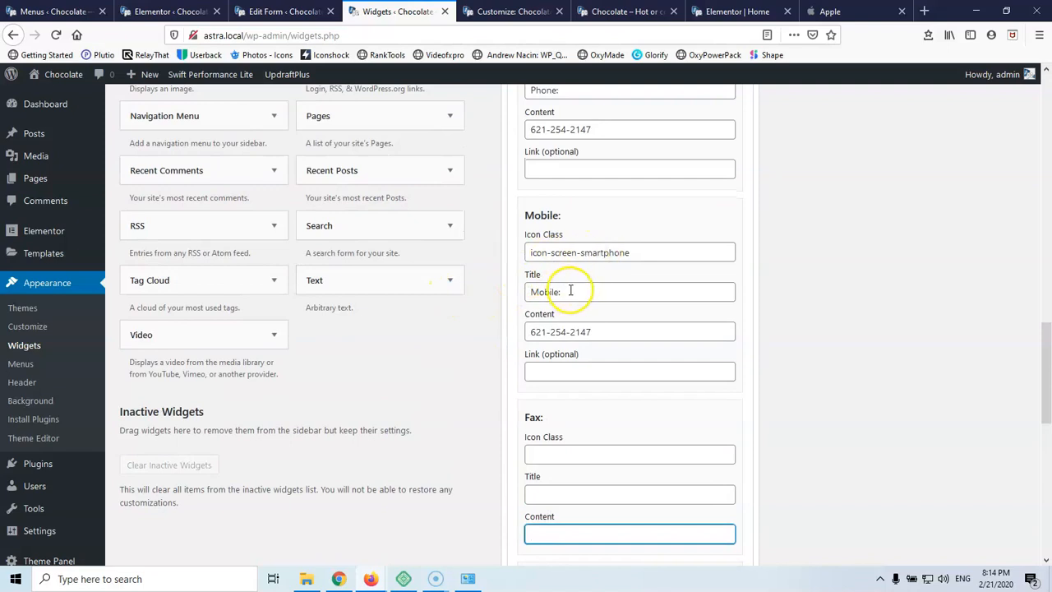
drag(677, 253, 437, 256)
key(BackSpace)
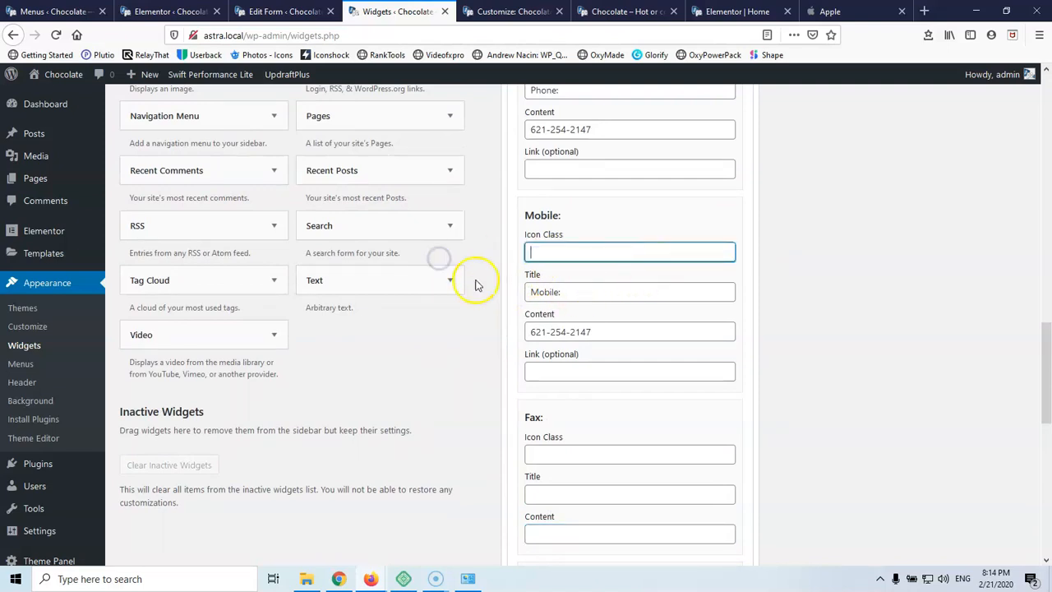
drag(577, 293, 488, 294)
key(BackSpace)
drag(594, 332, 482, 333)
key(BackSpace)
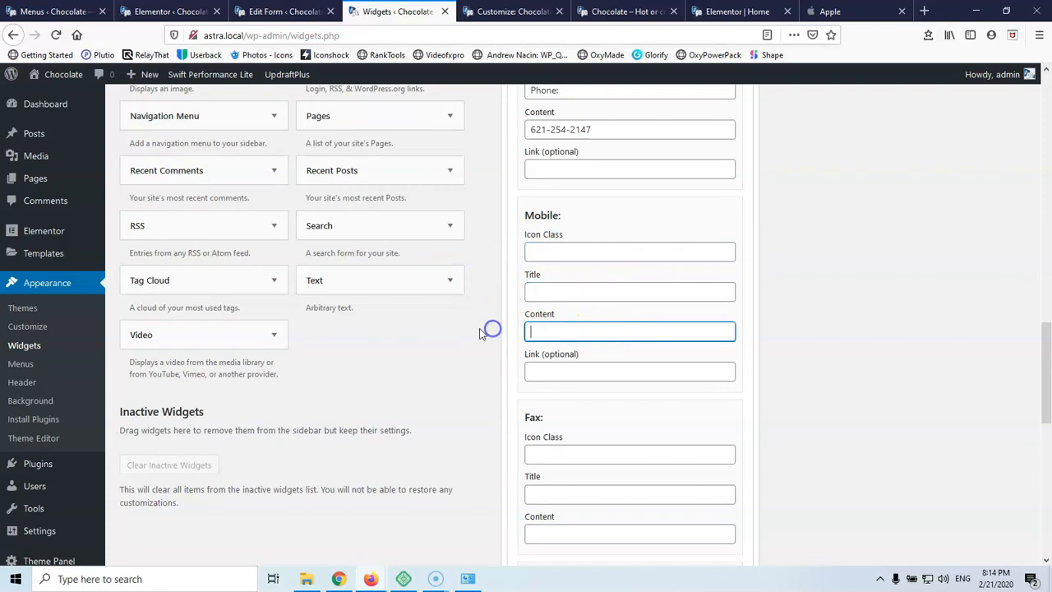
Clear the Phone and Address title labels in the Contact Info widget
scroll(481, 333, up, 5)
scroll(517, 329, up, 4)
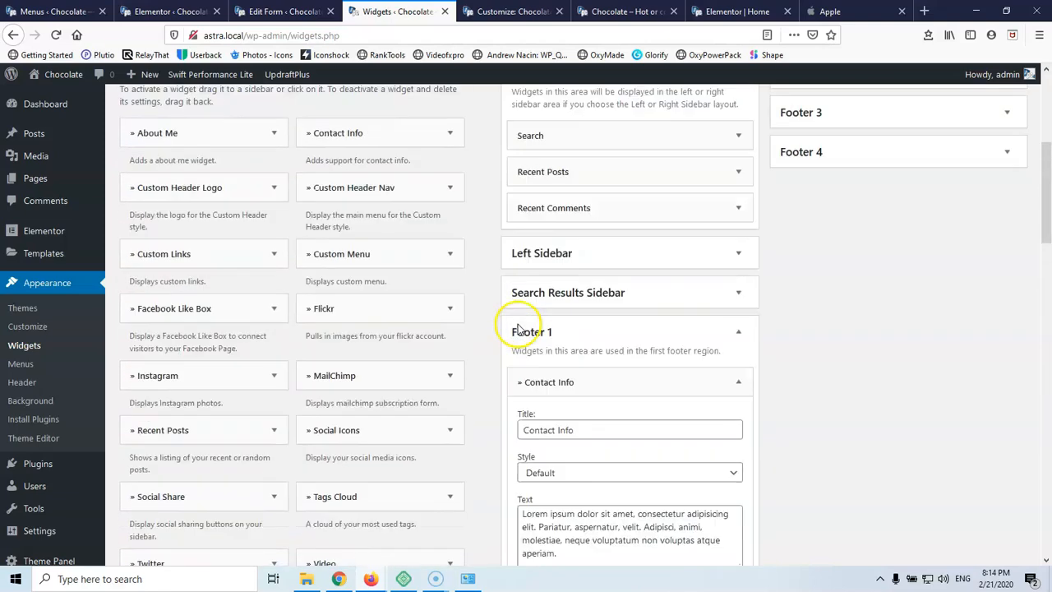
scroll(518, 329, down, 3)
scroll(518, 329, down, 6)
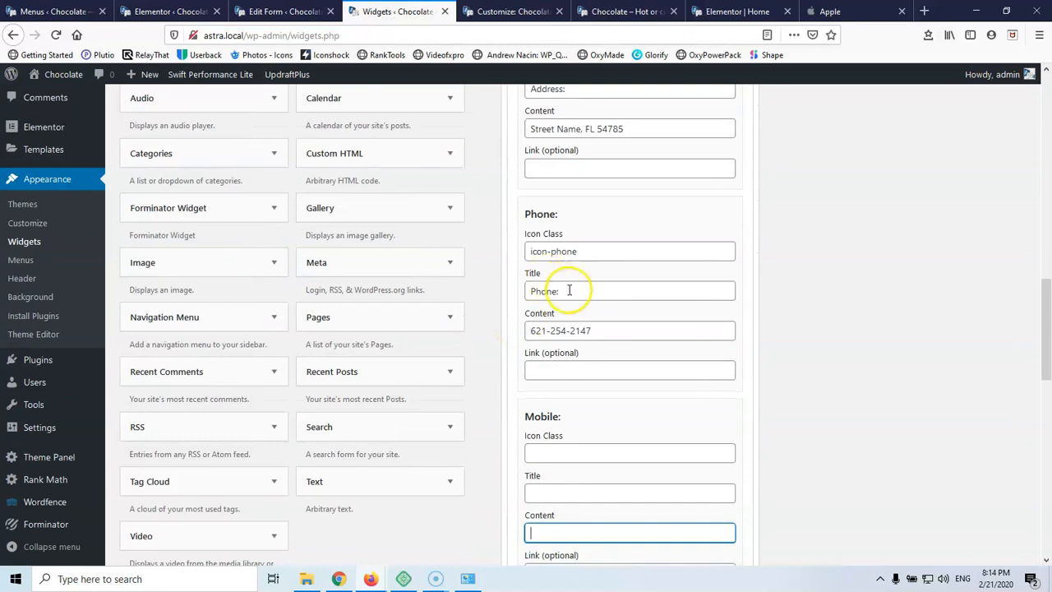
drag(569, 290, 464, 287)
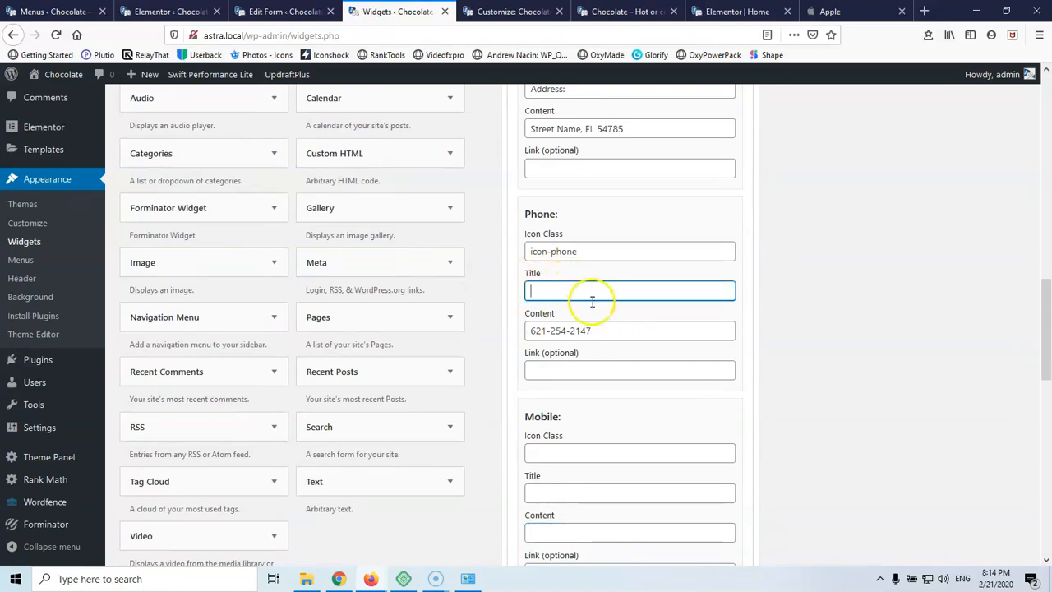
scroll(587, 298, up, 3)
drag(564, 290, 527, 289)
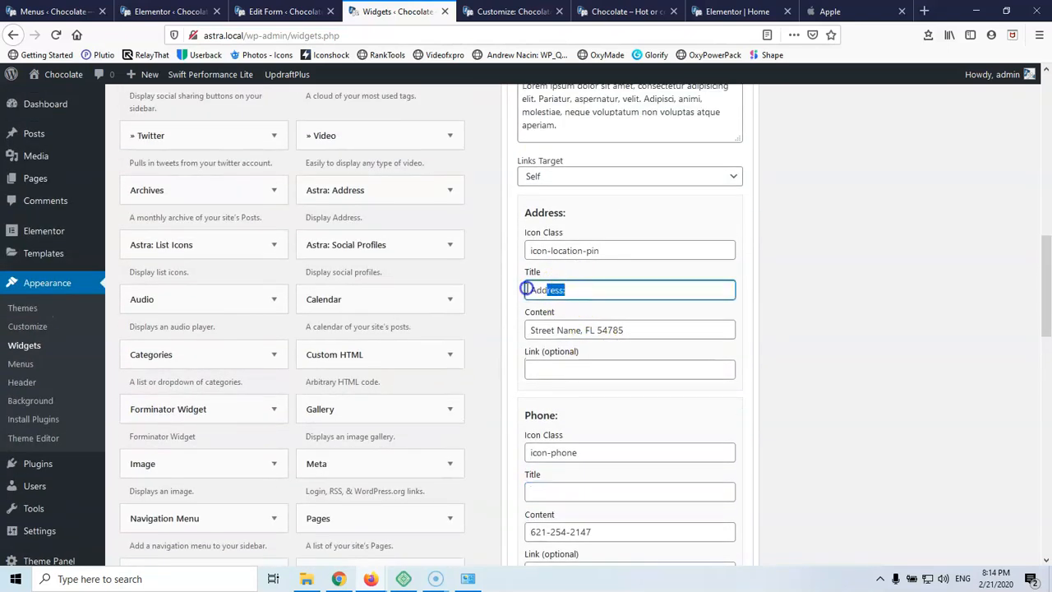
click(569, 289)
Delete the Lorem ipsum intro paragraph, keeping the Default contact list style
scroll(569, 290, up, 3)
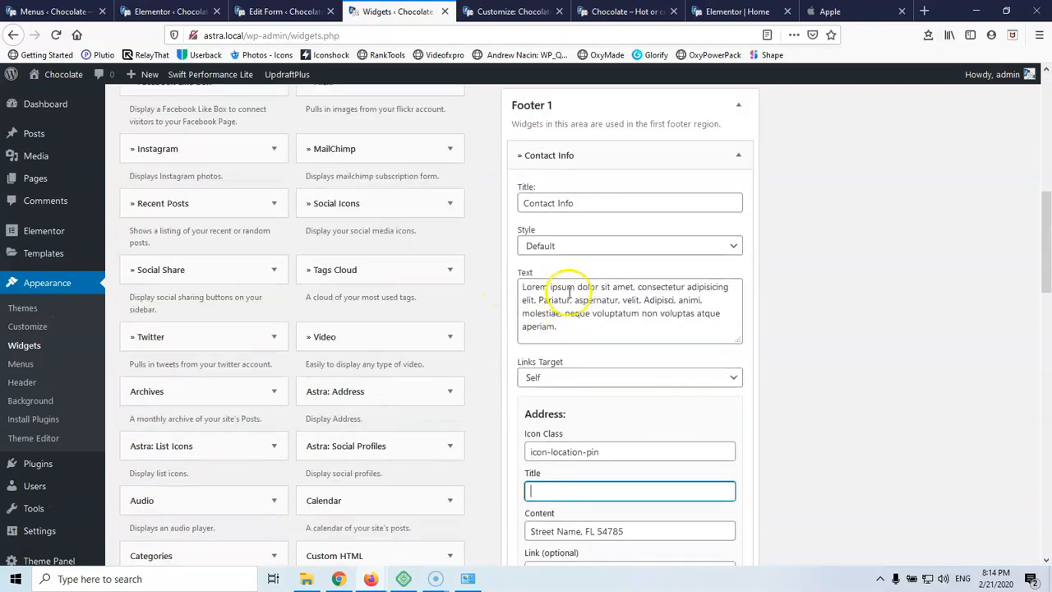
drag(573, 328, 493, 270)
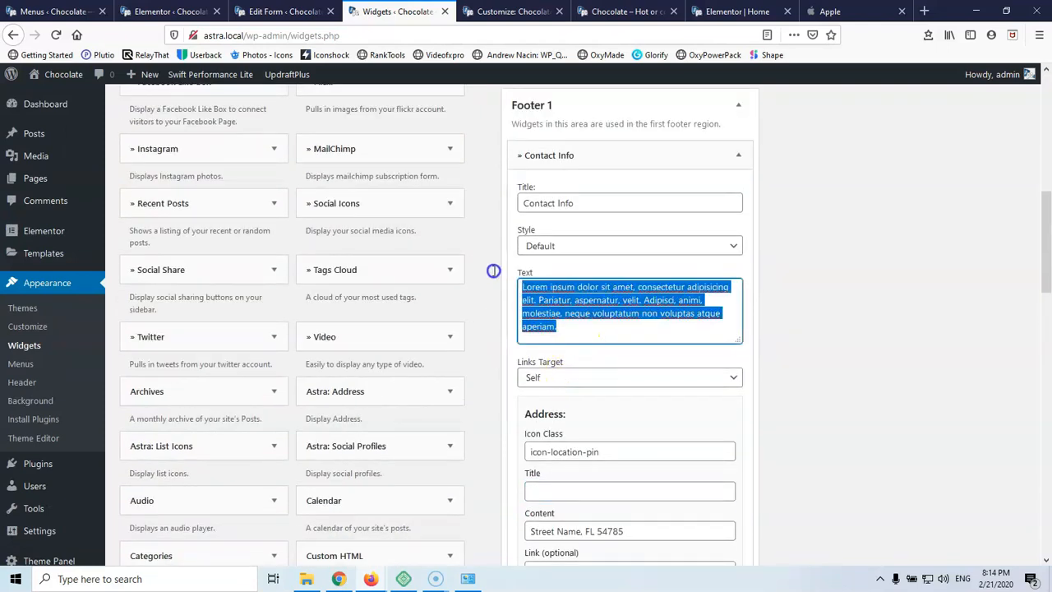
key(Delete)
click(542, 269)
click(574, 251)
click(575, 246)
Delete the 'Contact Info' widget title
click(580, 202)
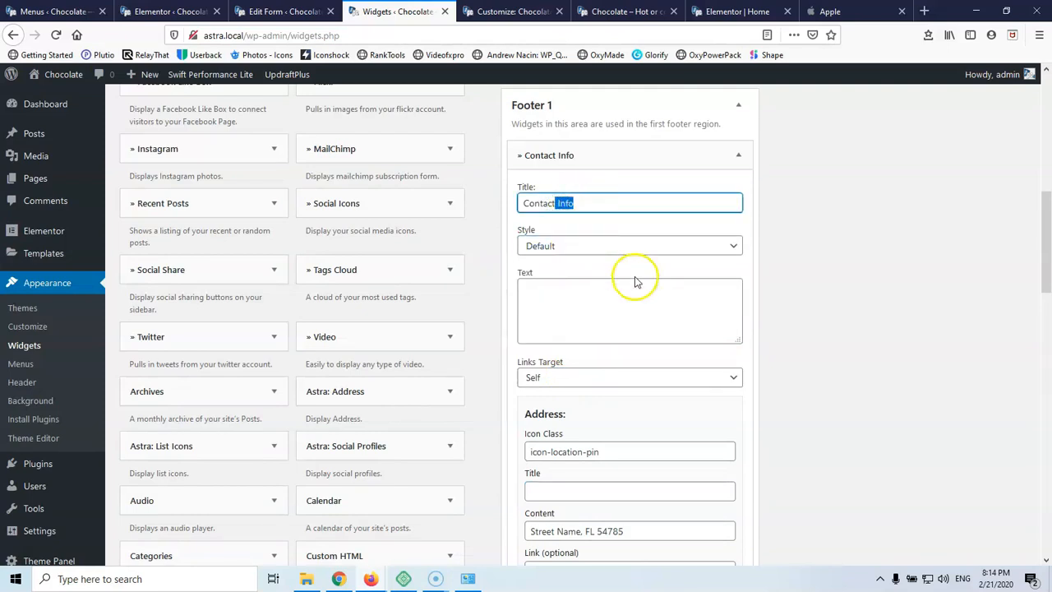
drag(617, 203, 461, 206)
key(Delete)
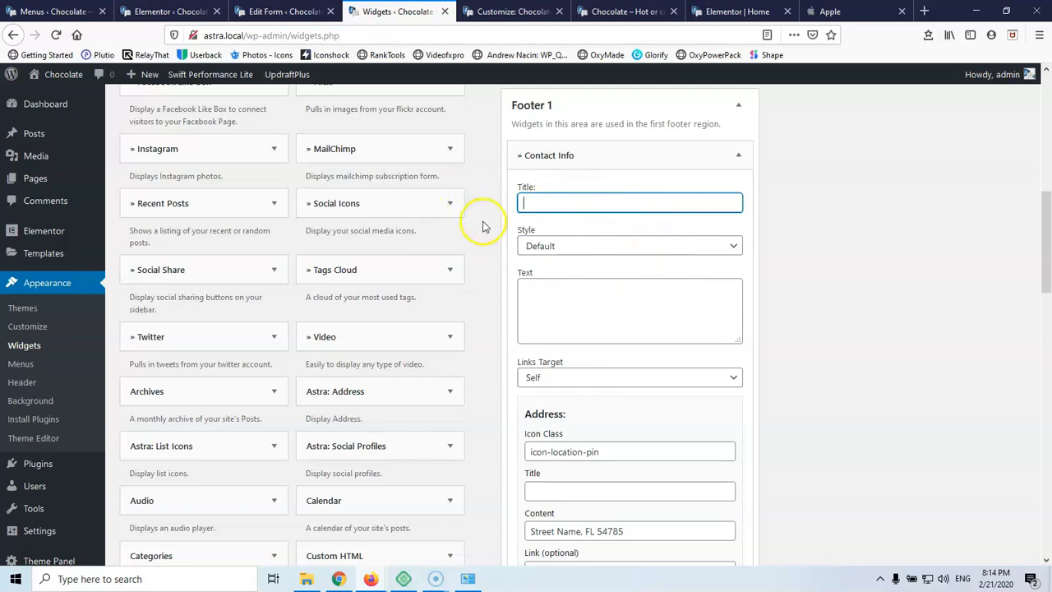
scroll(592, 284, down, 10)
scroll(657, 337, down, 5)
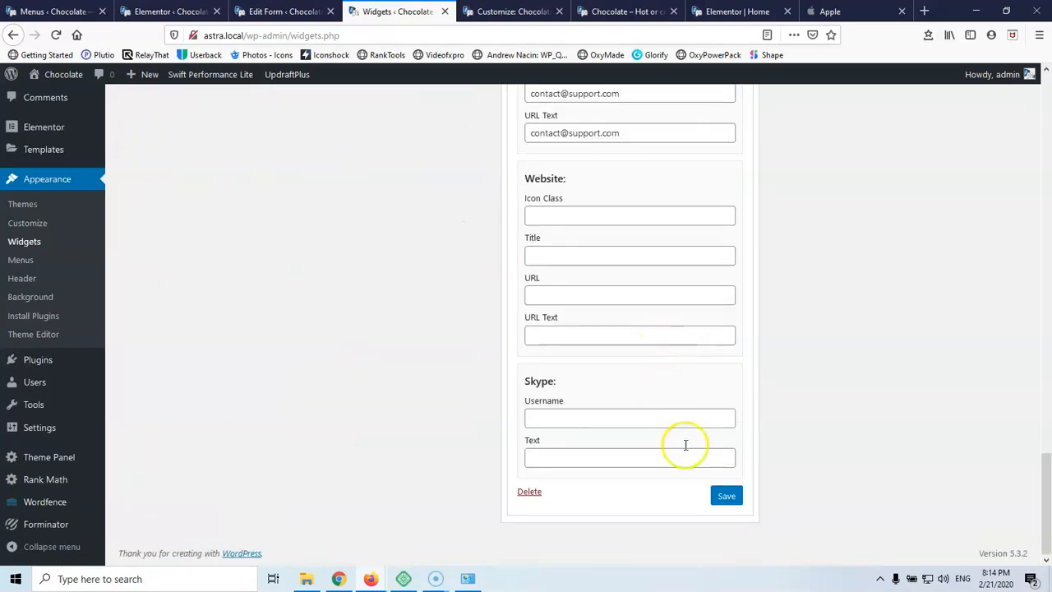
Collapse the emptied Contact Info widget so only its header shows in Footer 1
scroll(683, 469, up, 15)
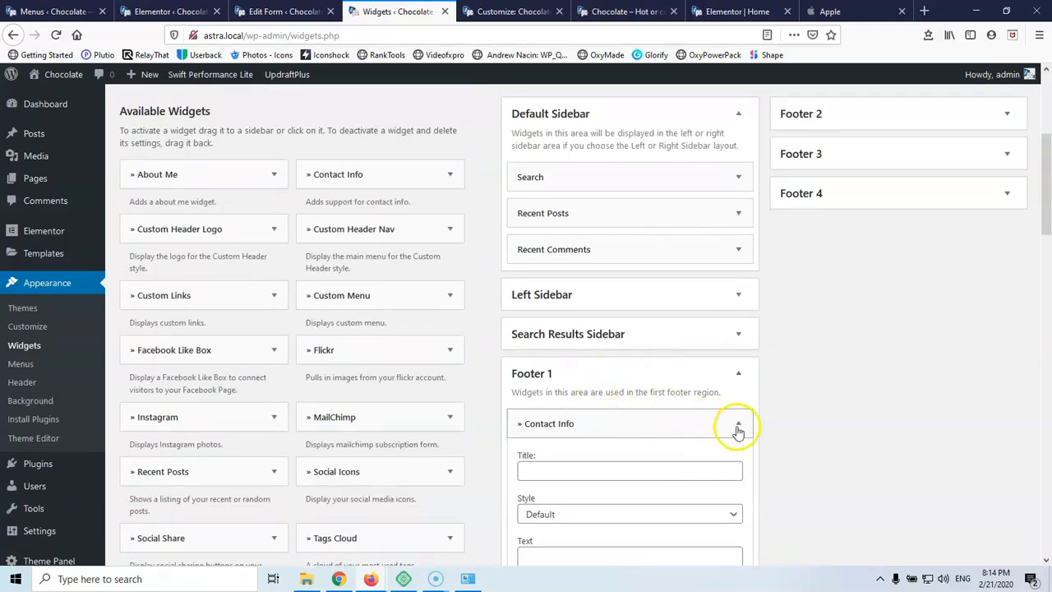
scroll(768, 422, down, 15)
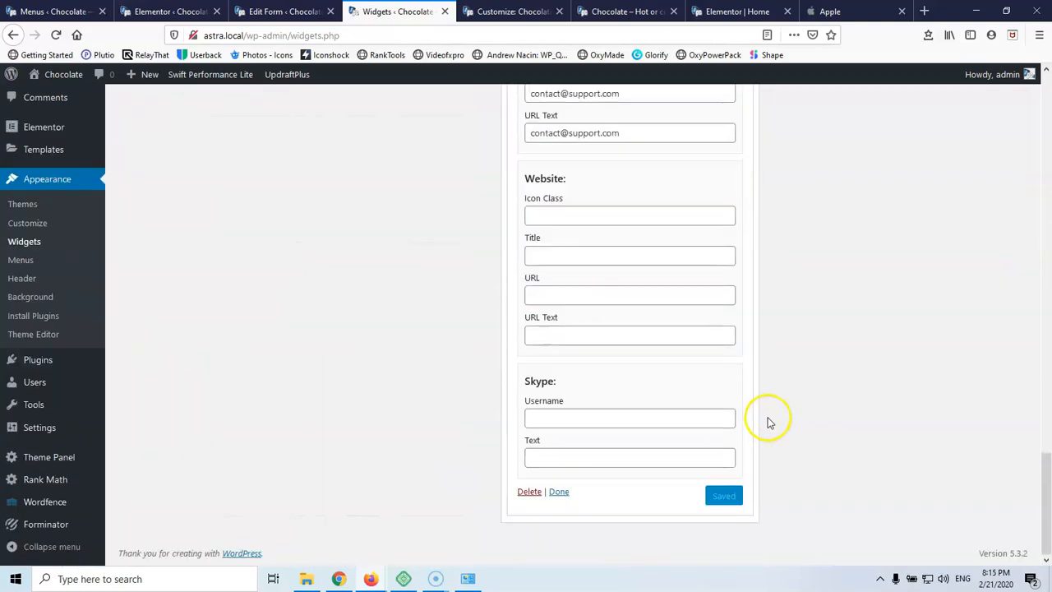
scroll(768, 423, up, 15)
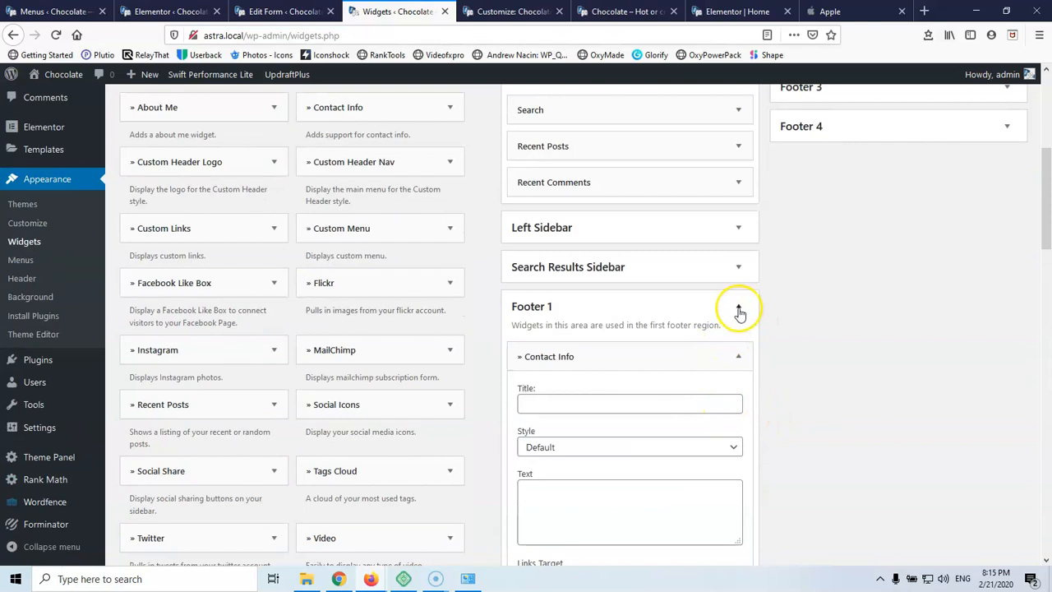
click(738, 356)
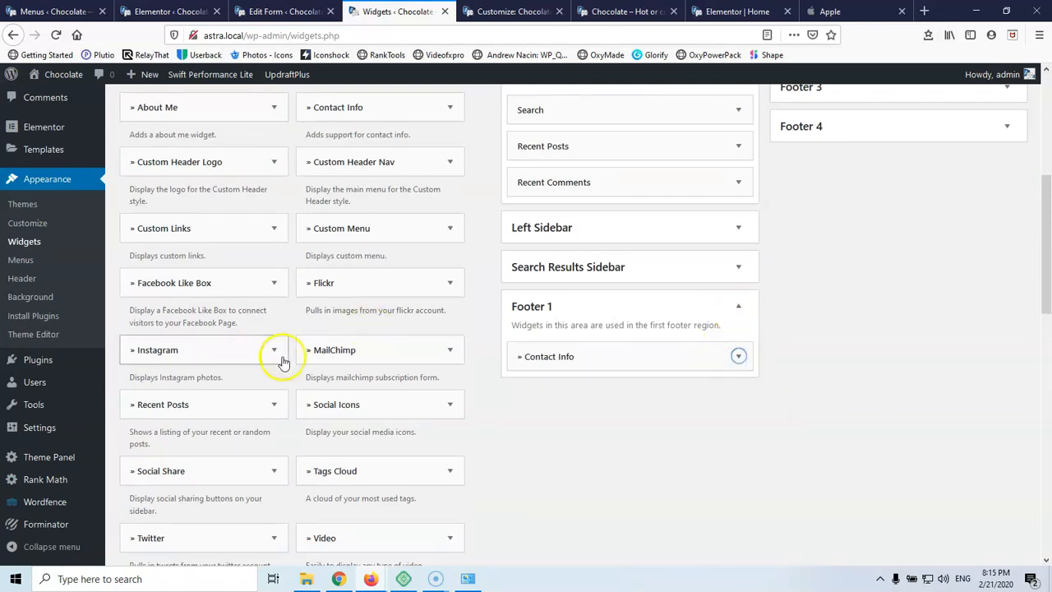
scroll(329, 387, down, 4)
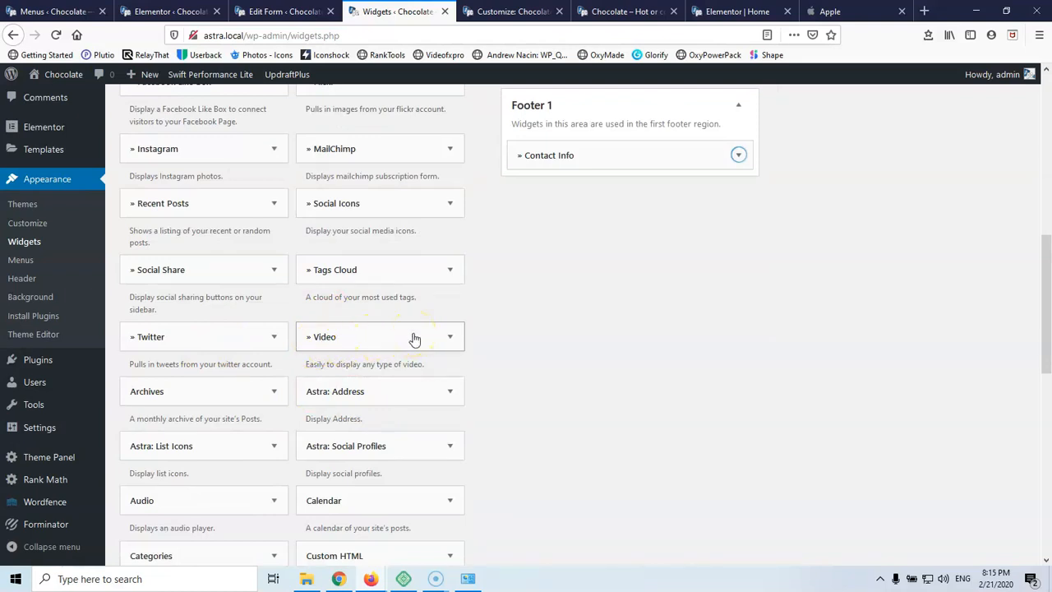
scroll(415, 340, up, 7)
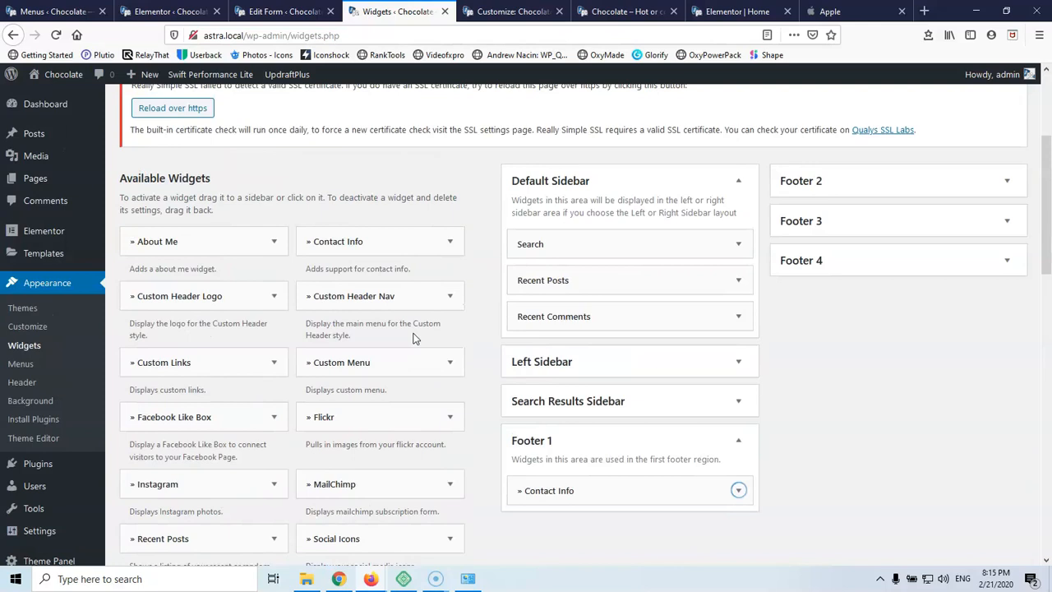
scroll(415, 340, down, 4)
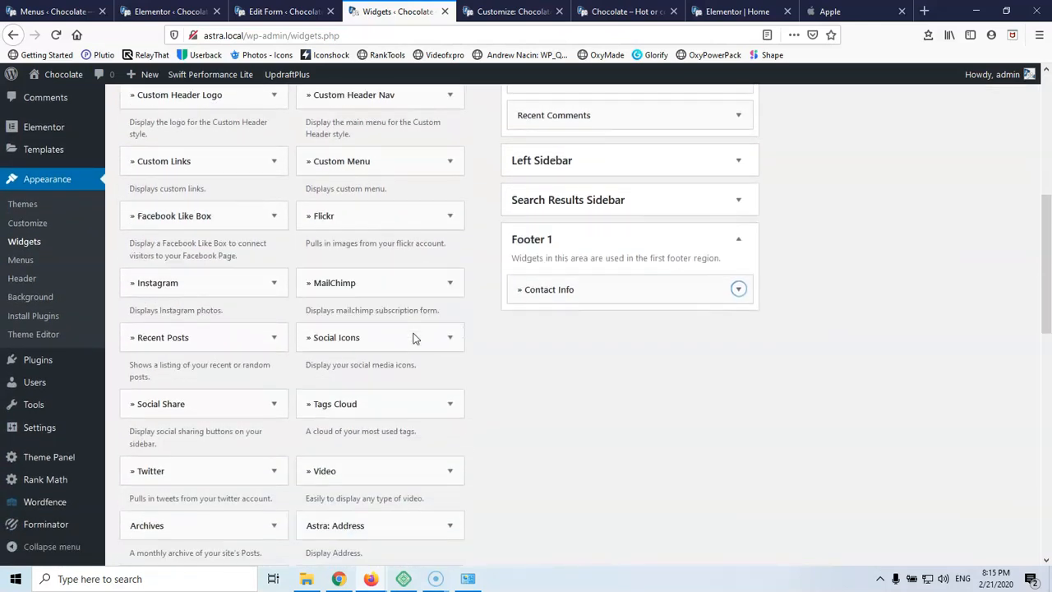
scroll(381, 288, down, 2)
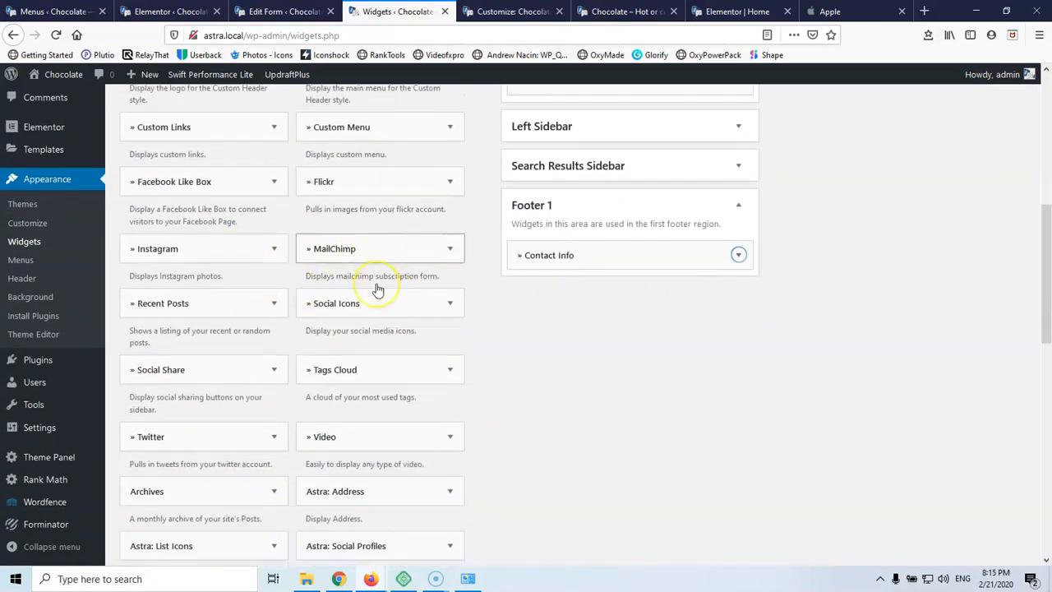
scroll(378, 288, down, 7)
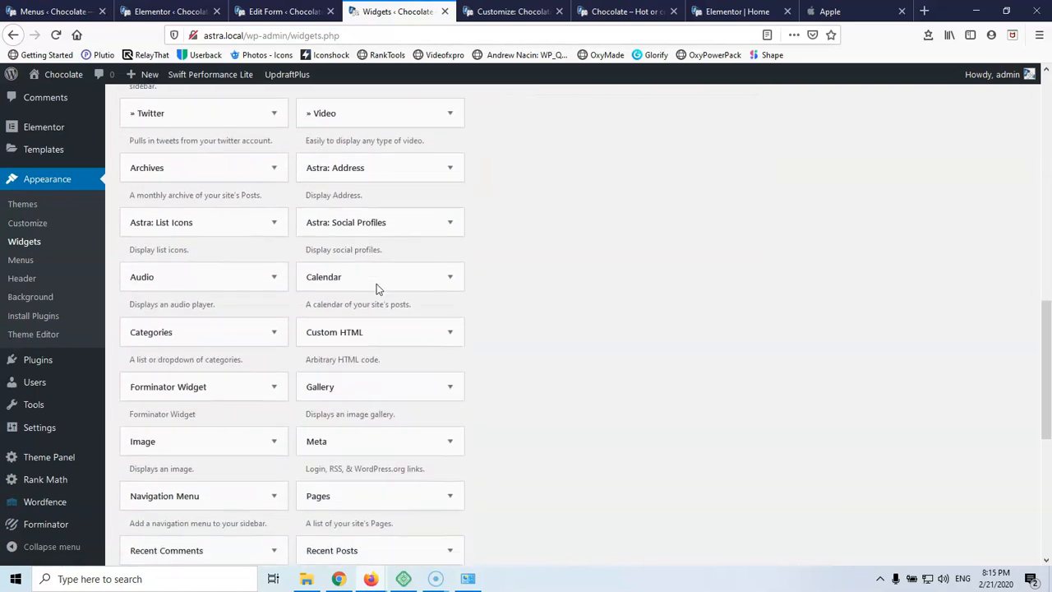
Add an Image widget to Footer 1 holding the logo at Thumbnail 150 × 148 size
scroll(329, 329, down, 1)
click(258, 404)
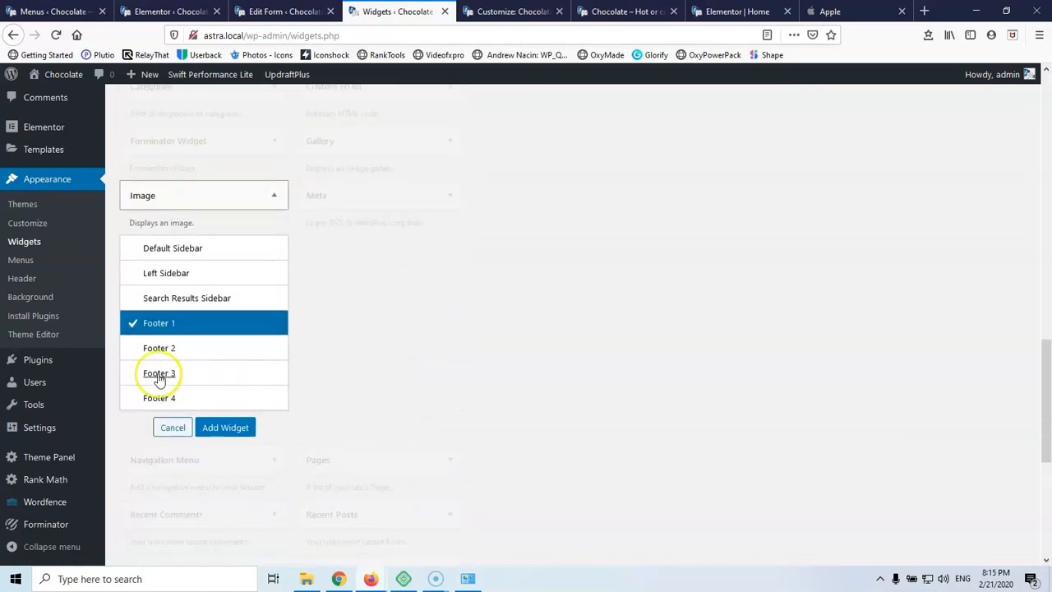
click(230, 427)
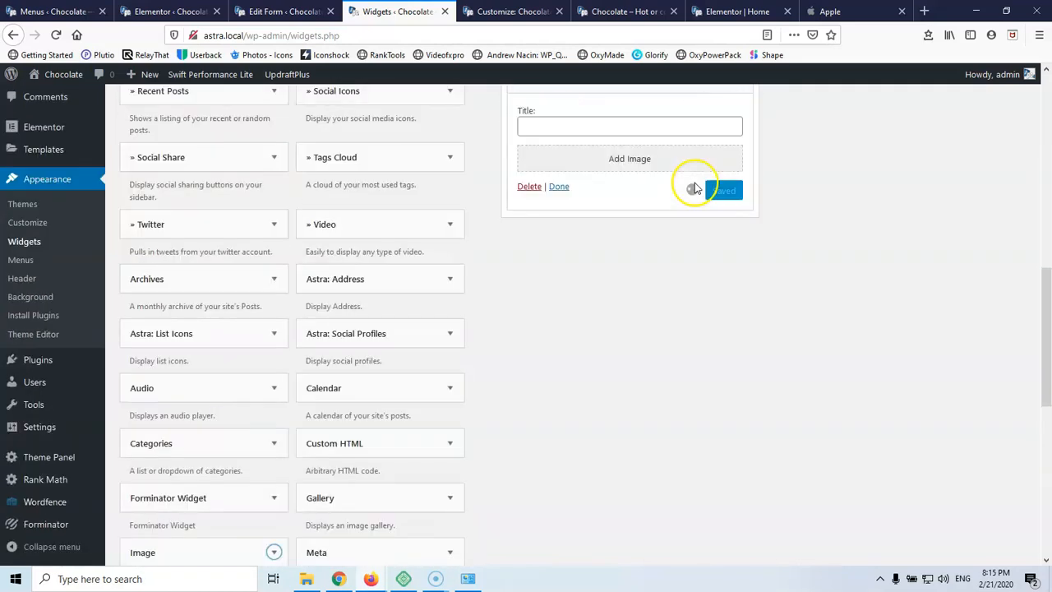
click(639, 160)
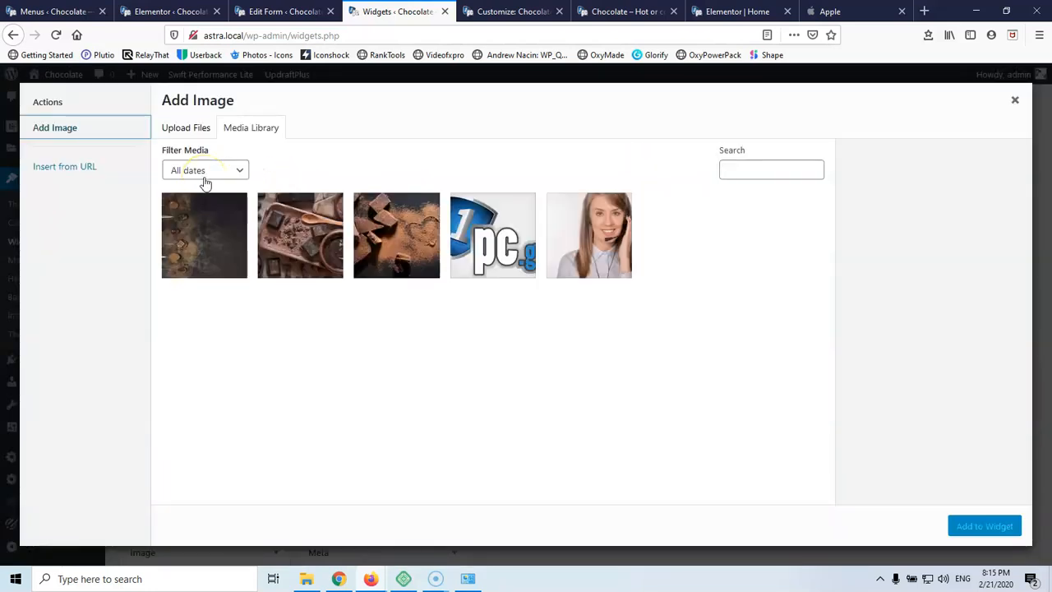
click(454, 244)
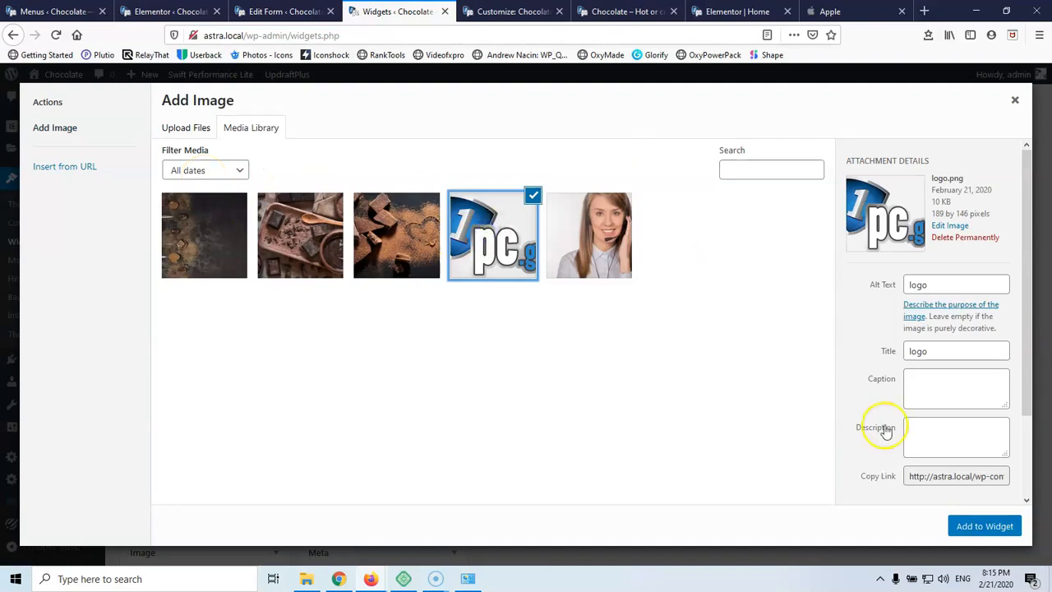
scroll(950, 378, down, 2)
click(937, 488)
click(942, 509)
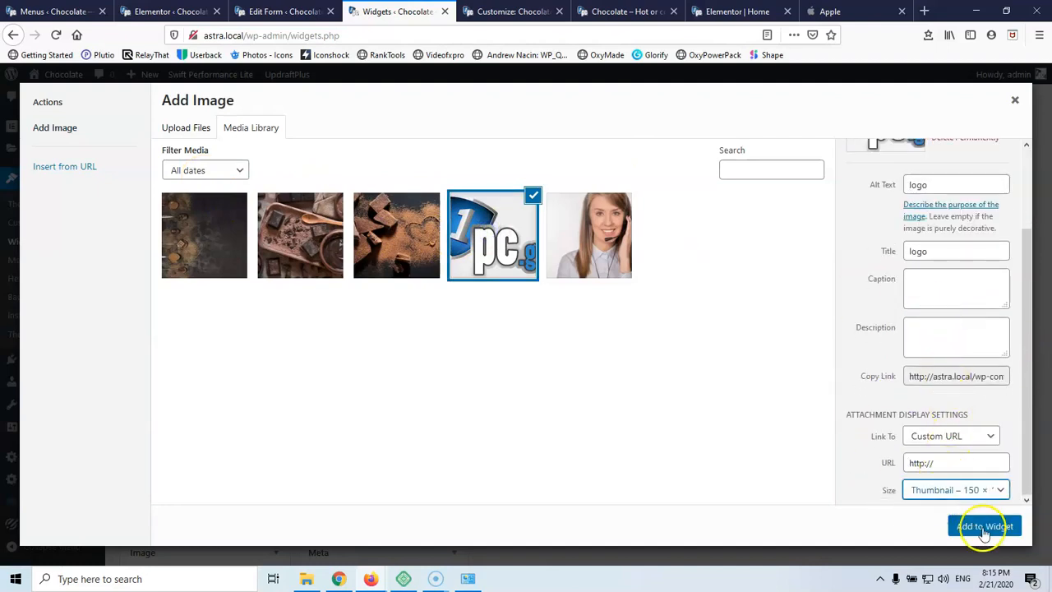
click(985, 527)
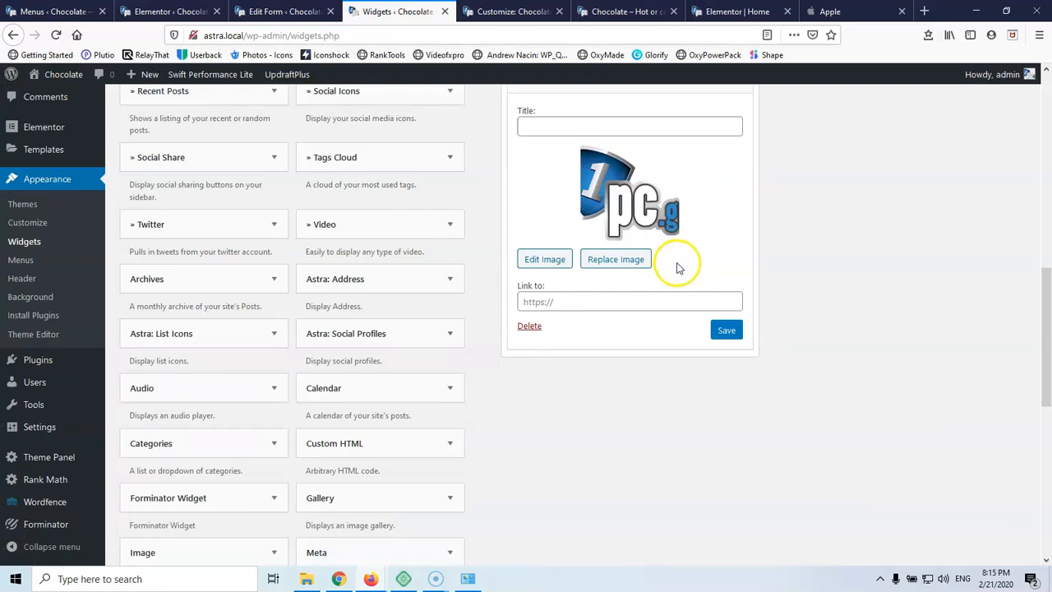
Move the Image widget above Contact Info, save it, and view the live site
scroll(677, 264, up, 3)
click(736, 219)
drag(559, 216, 558, 177)
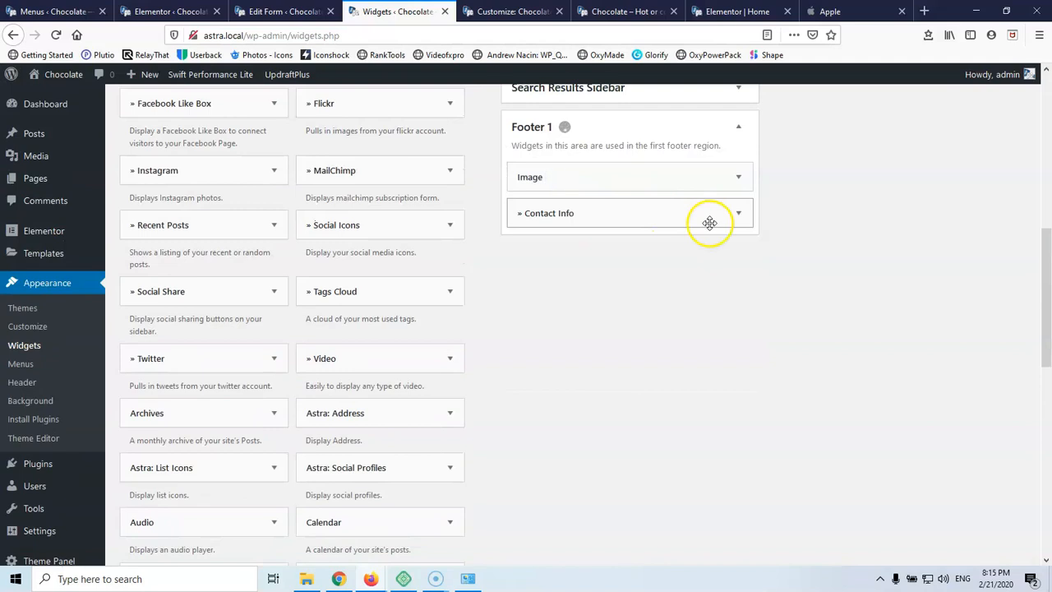
click(685, 179)
click(727, 428)
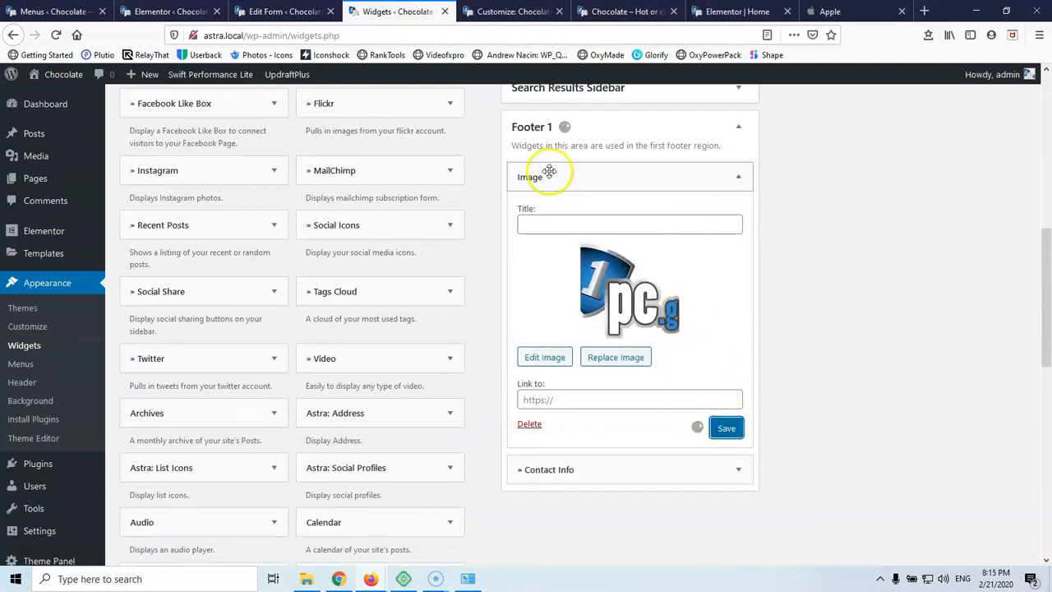
click(509, 12)
click(625, 12)
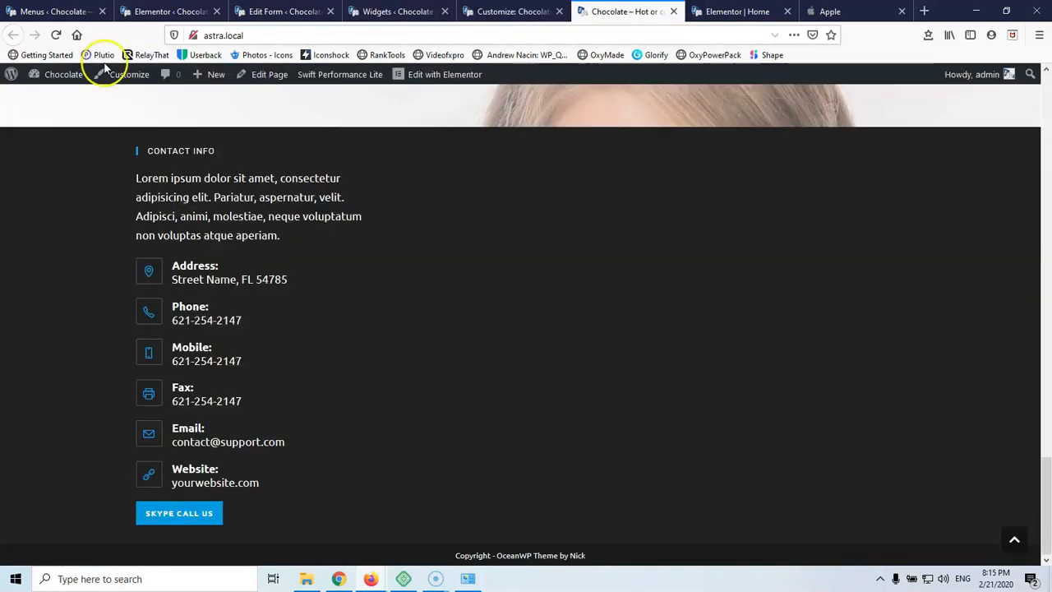
Reload the live site to check the footer logo, then go back to the Widgets page
click(56, 34)
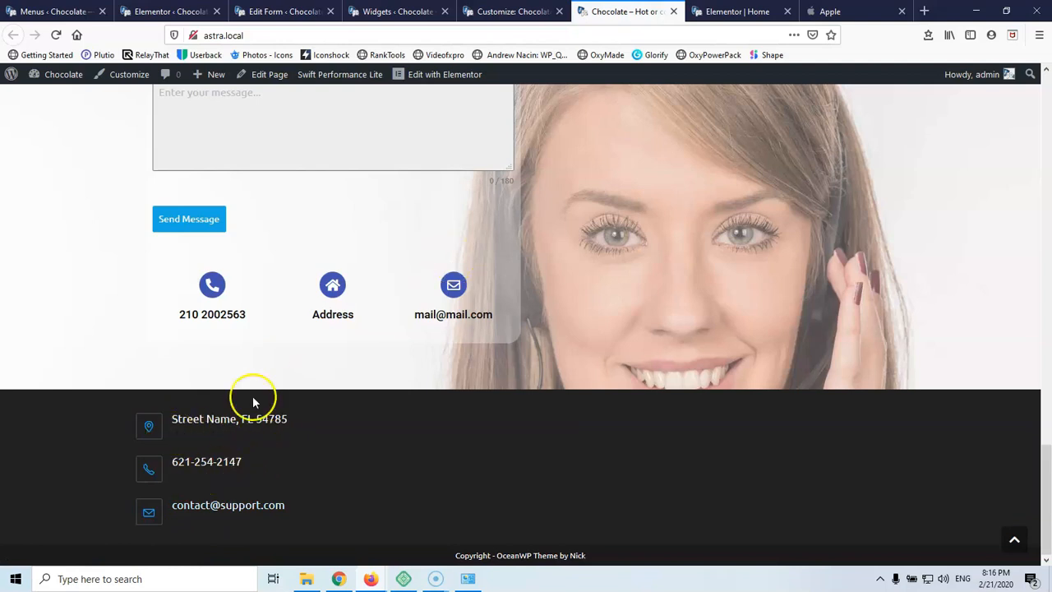
click(510, 11)
click(398, 11)
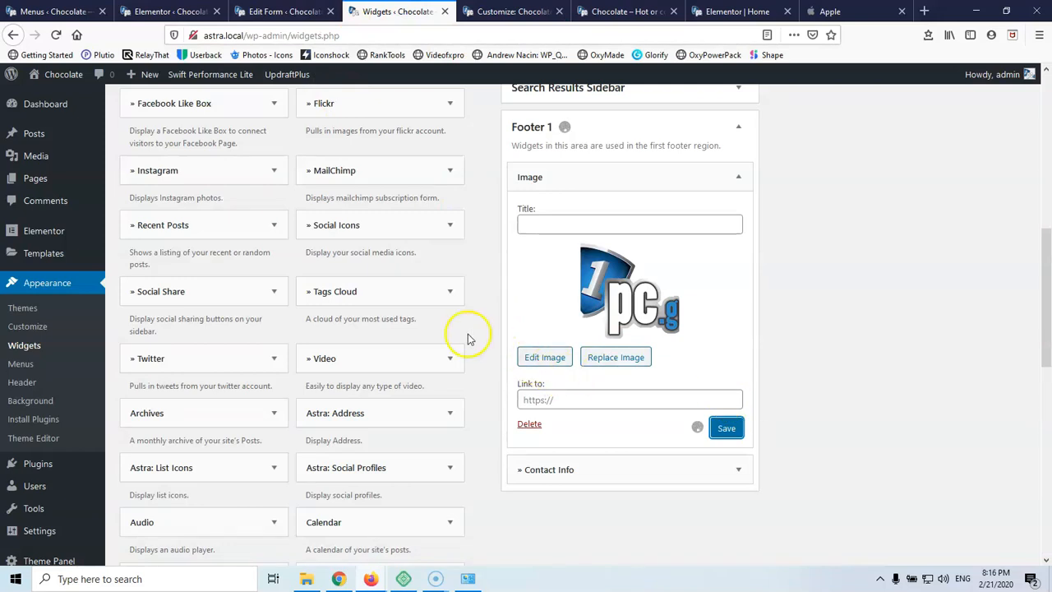
Add the Astra: Address widget to Footer 1
click(447, 413)
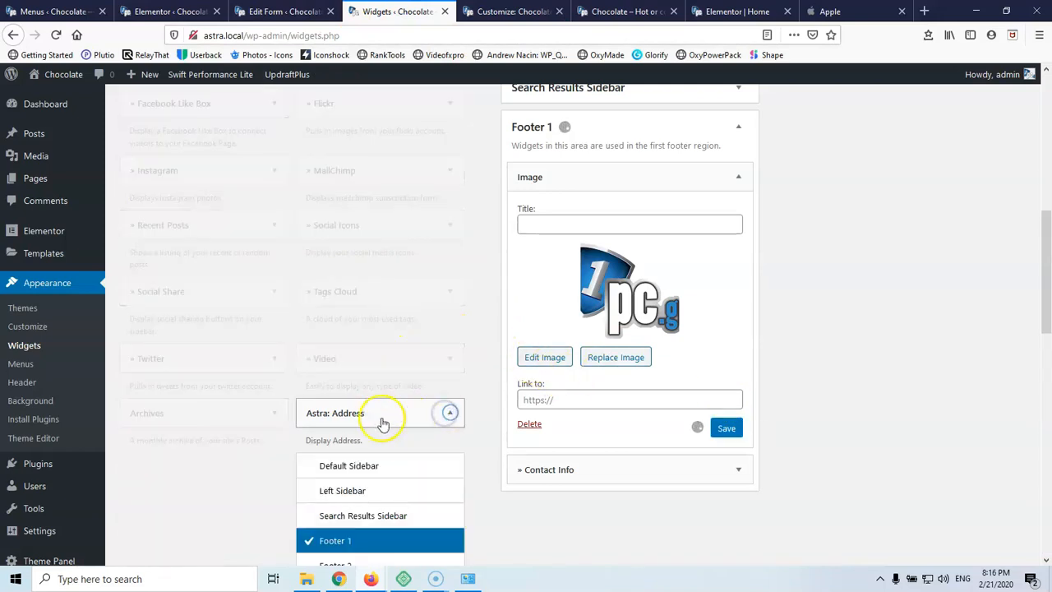
scroll(375, 419, down, 3)
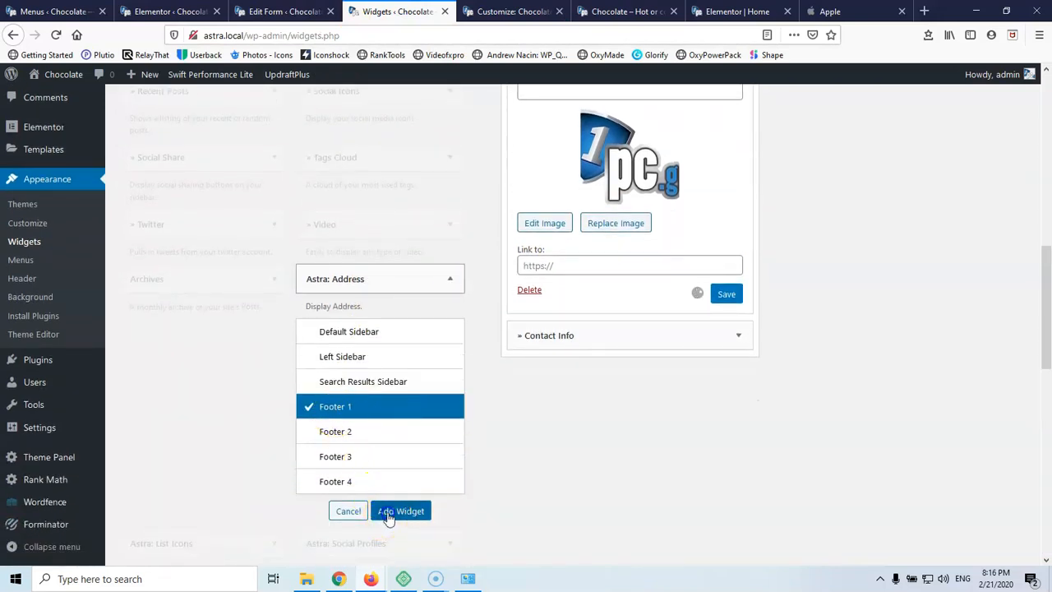
click(389, 514)
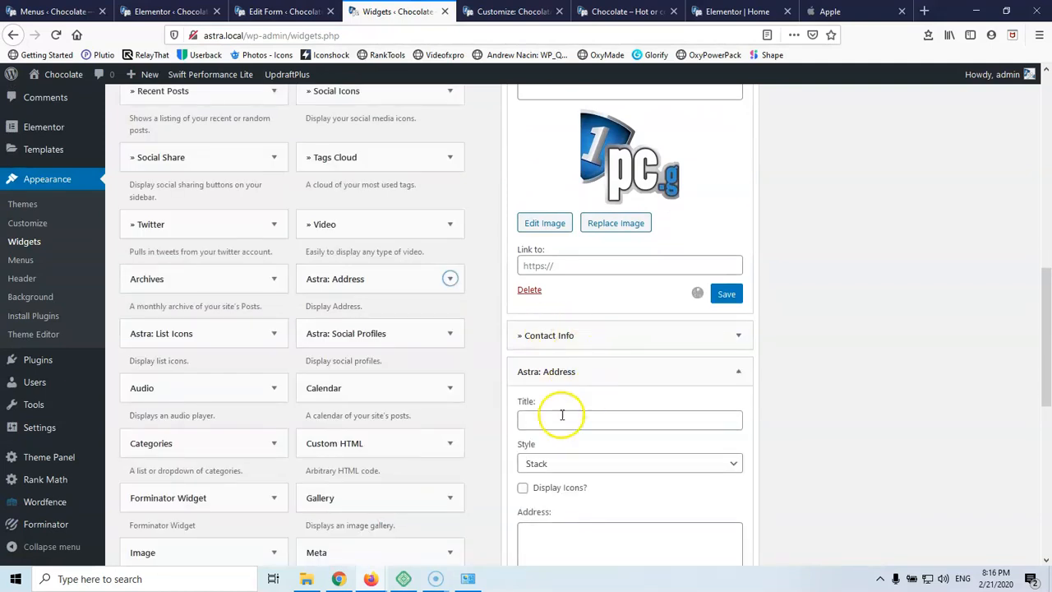
scroll(567, 402, down, 3)
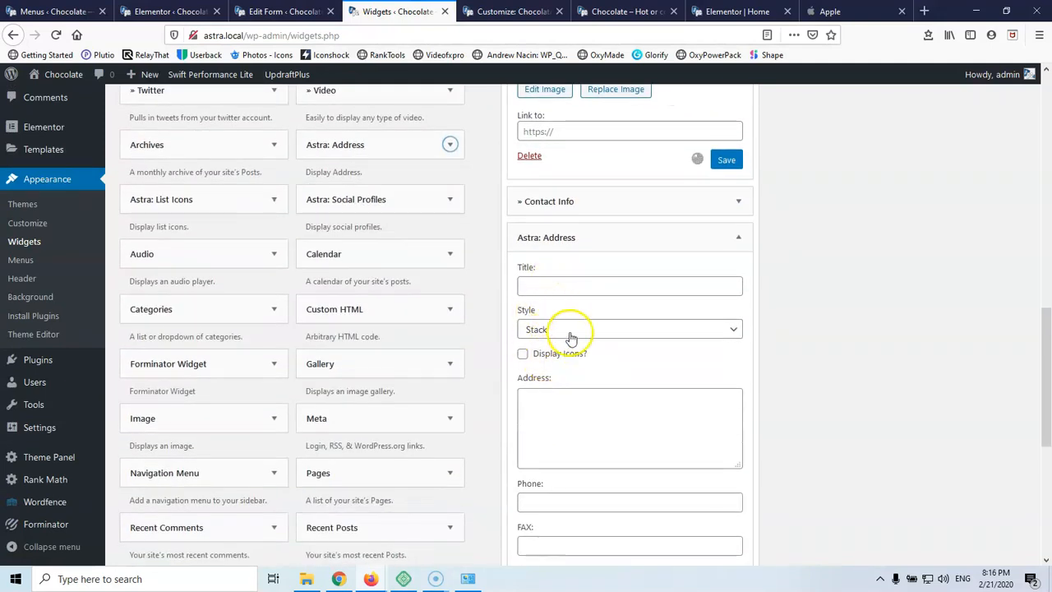
Set the Astra: Address style to Stack and enable Display Icons
click(571, 332)
click(564, 349)
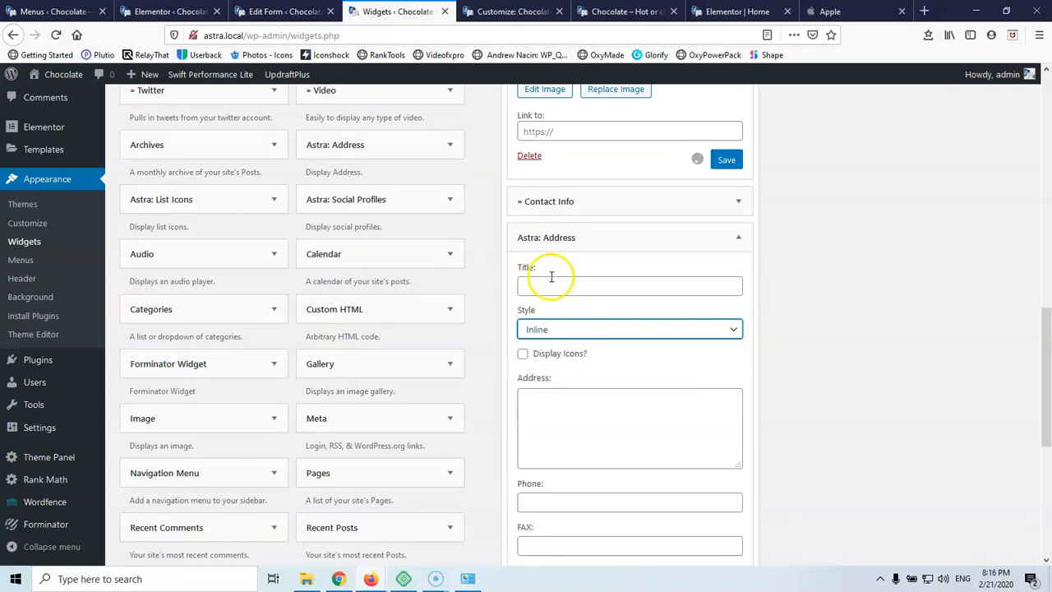
scroll(575, 317, down, 3)
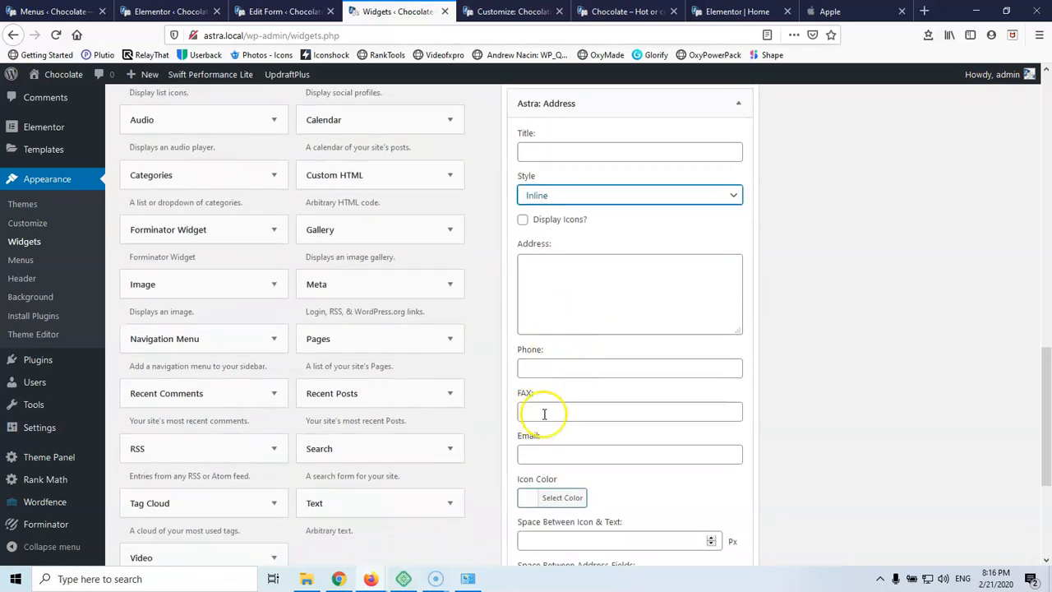
click(544, 197)
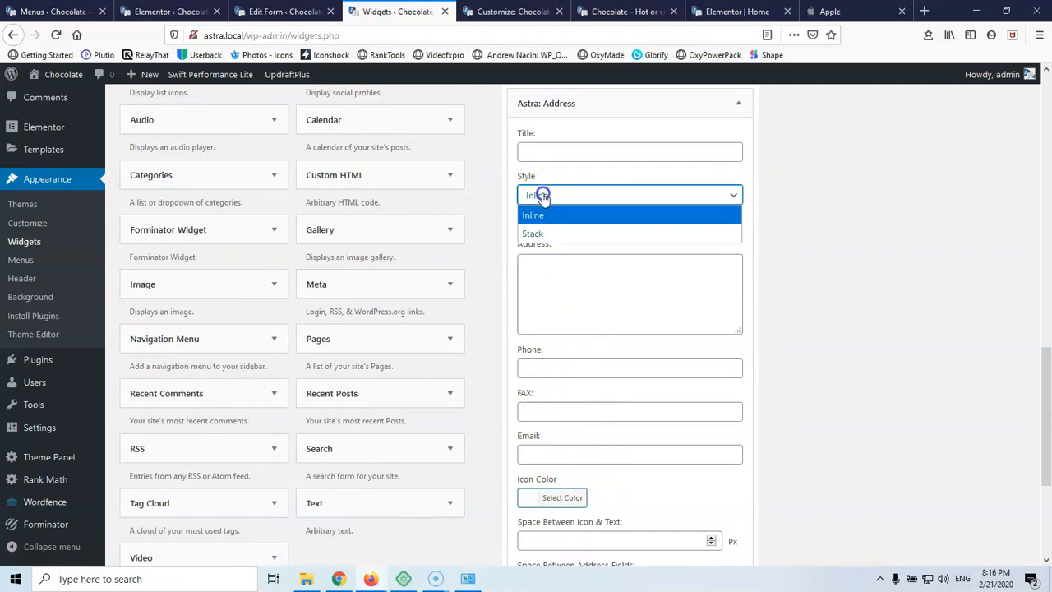
click(546, 234)
click(521, 221)
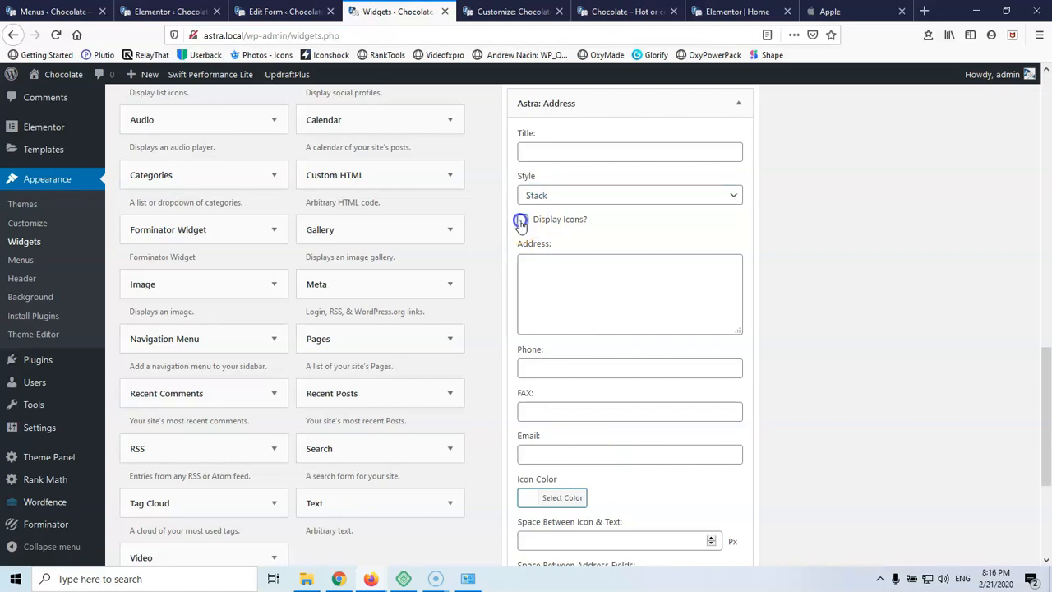
scroll(563, 237, down, 1)
click(564, 207)
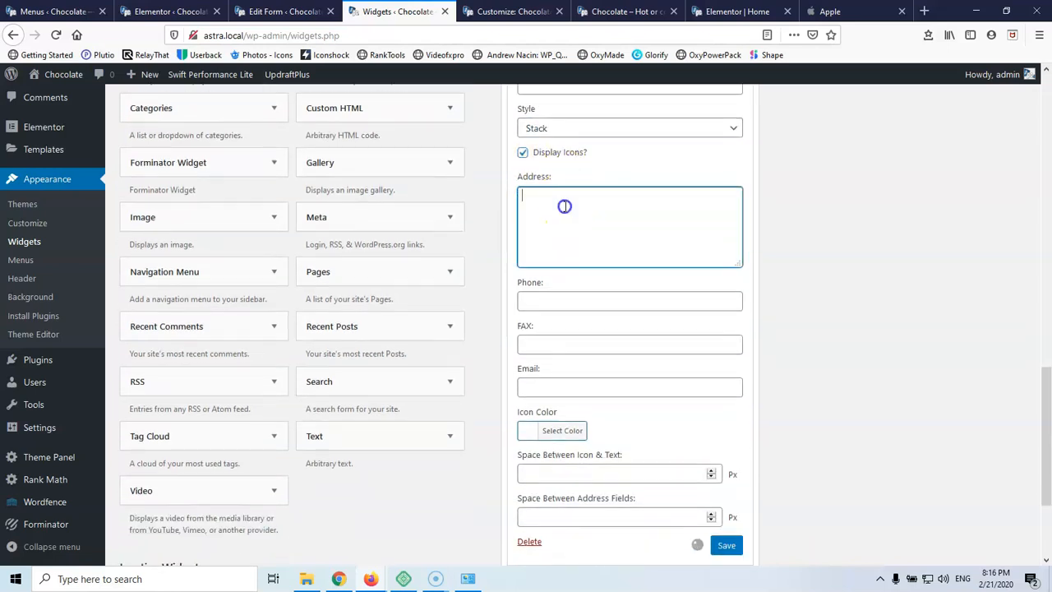
scroll(566, 205, up, 5)
scroll(604, 252, up, 4)
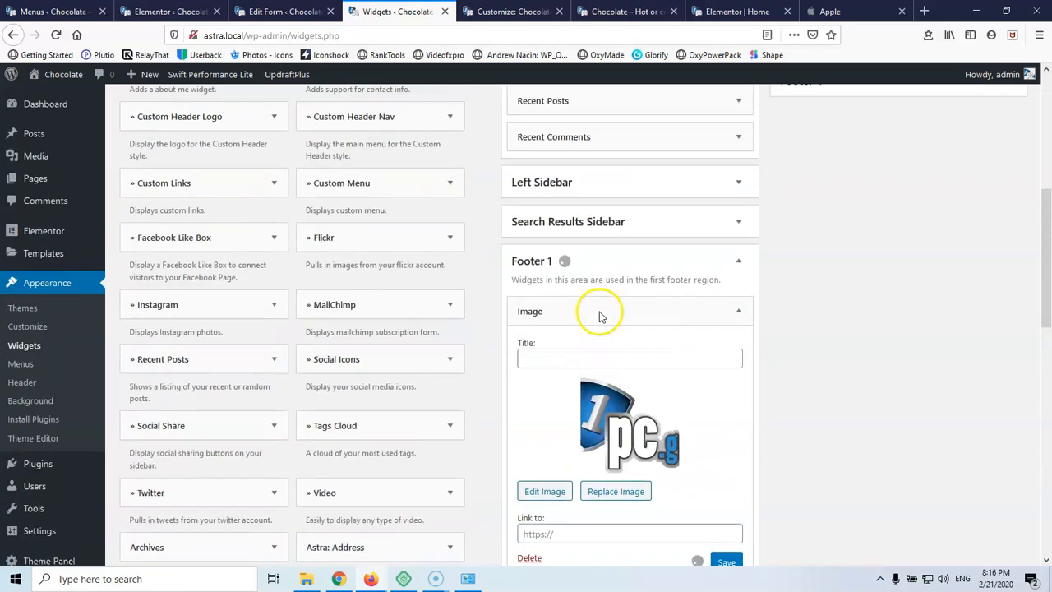
scroll(592, 345, down, 4)
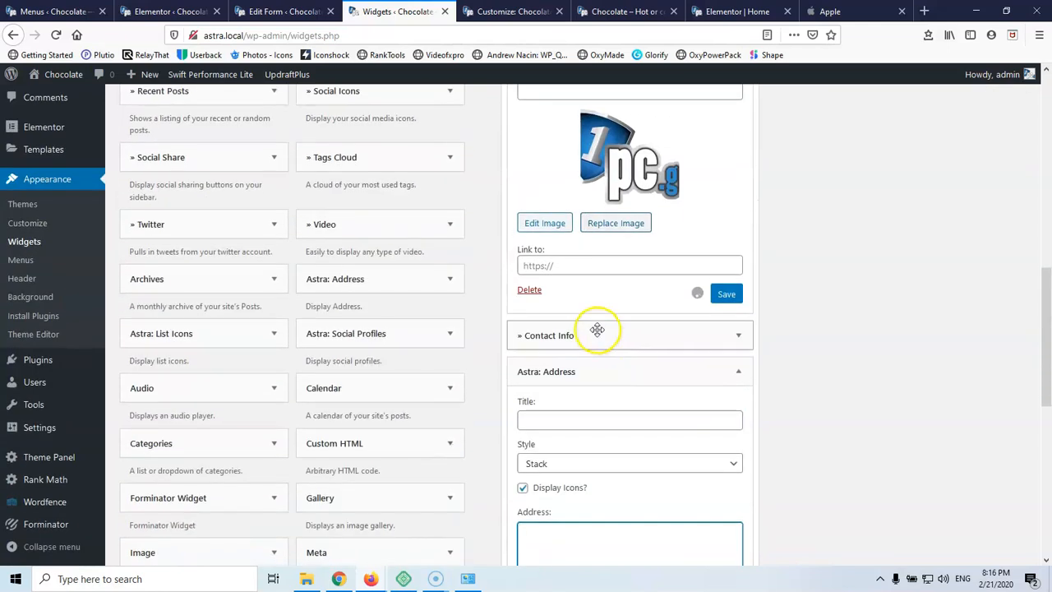
Copy the street address from Contact Info into the Astra: Address Address field
click(597, 329)
scroll(596, 337, down, 3)
scroll(596, 337, down, 1)
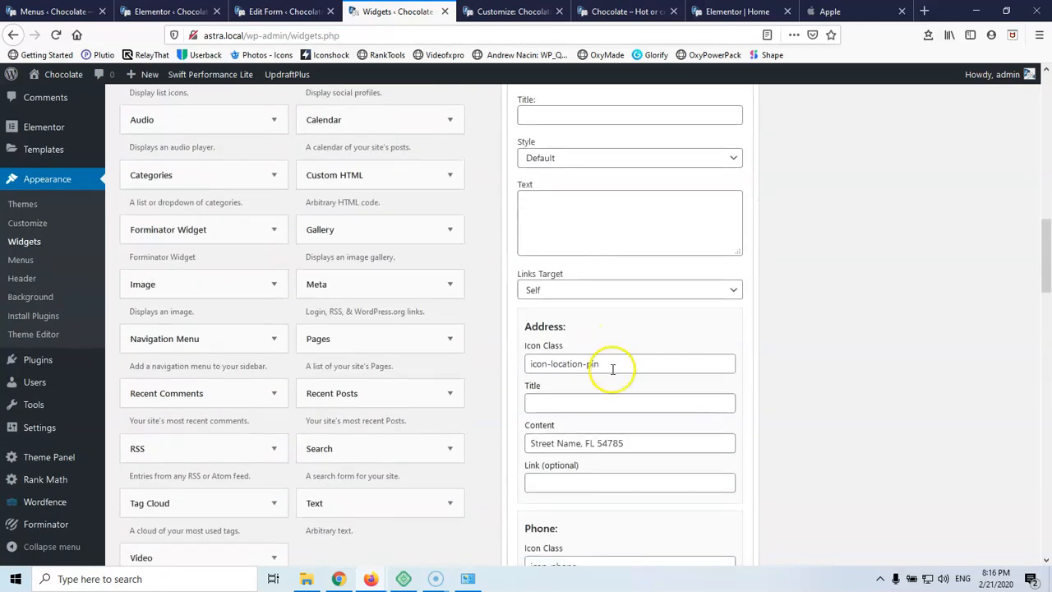
scroll(612, 369, down, 3)
drag(629, 304, 486, 308)
key(ctrl+c)
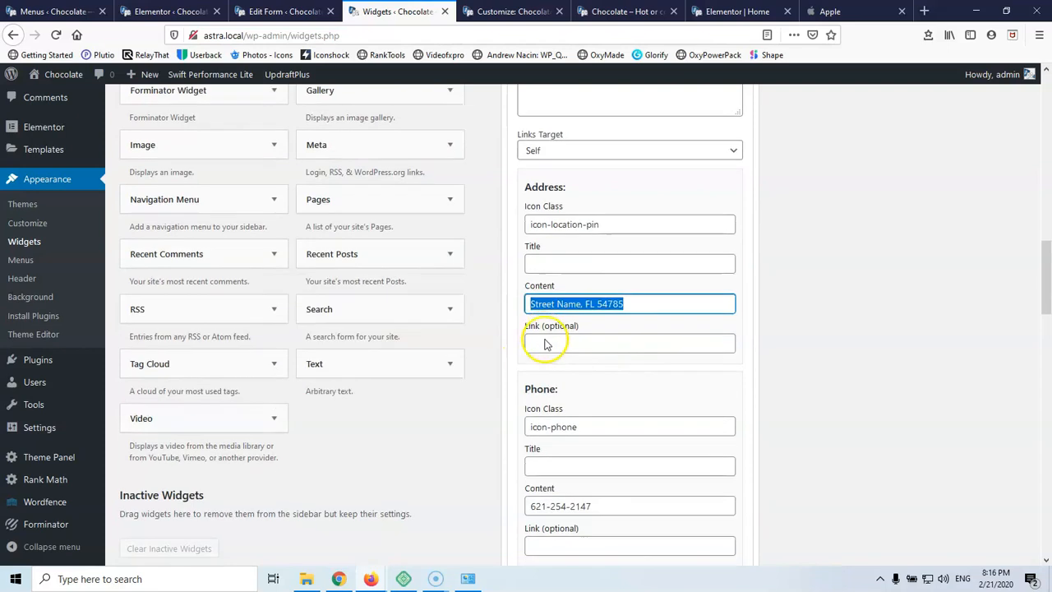
scroll(546, 341, down, 12)
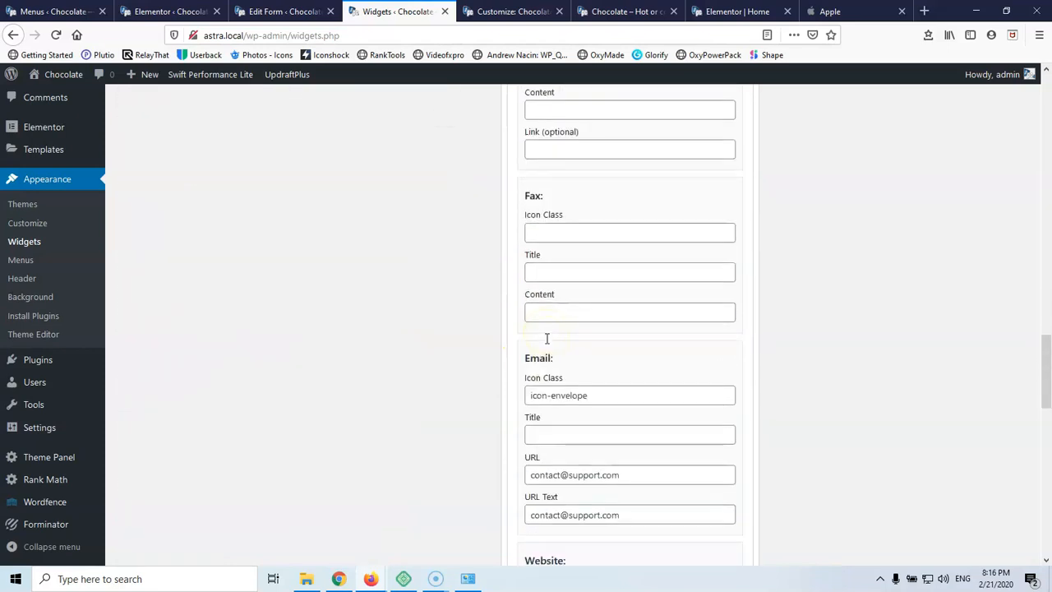
scroll(546, 338, down, 15)
click(559, 351)
key(ctrl+v)
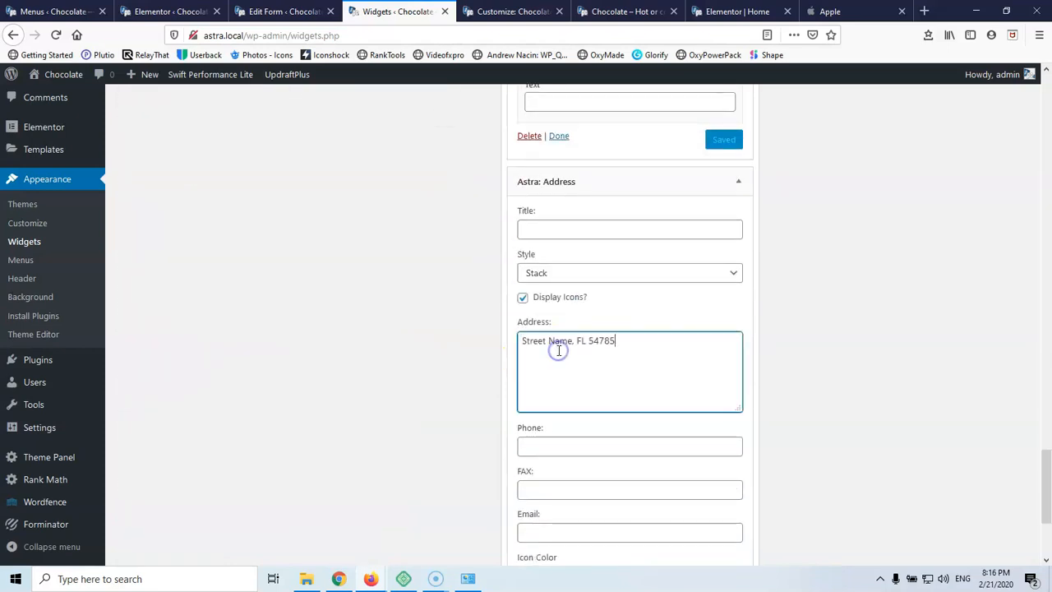
scroll(559, 351, up, 20)
scroll(561, 351, up, 1)
Copy the phone number from Contact Info into the Astra: Address Phone field
drag(623, 242, 499, 244)
key(ctrl+c)
scroll(474, 249, down, 20)
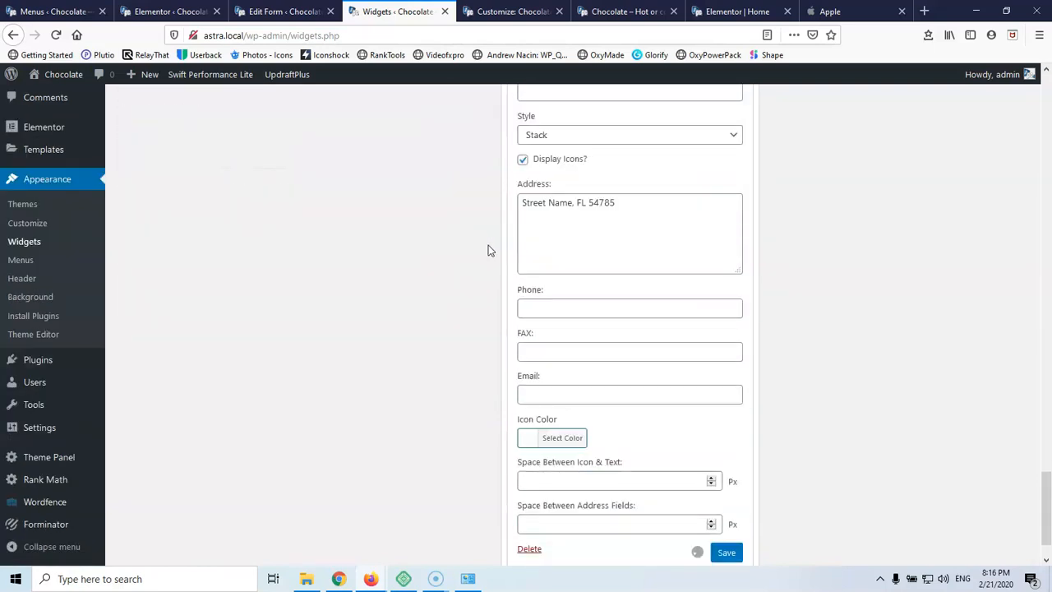
click(573, 250)
key(ctrl+v)
scroll(571, 252, up, 7)
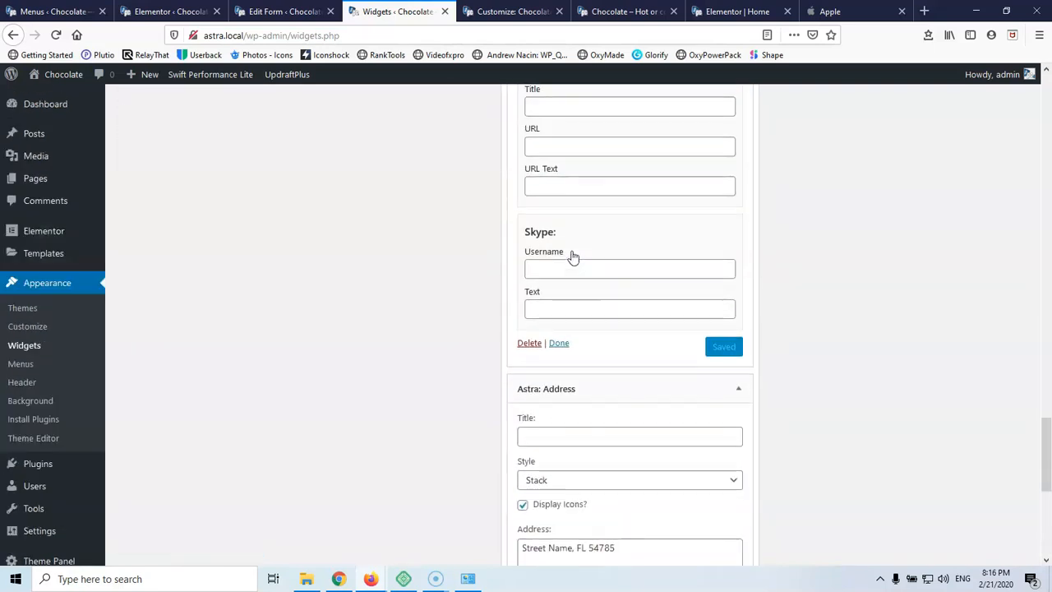
scroll(566, 312, up, 6)
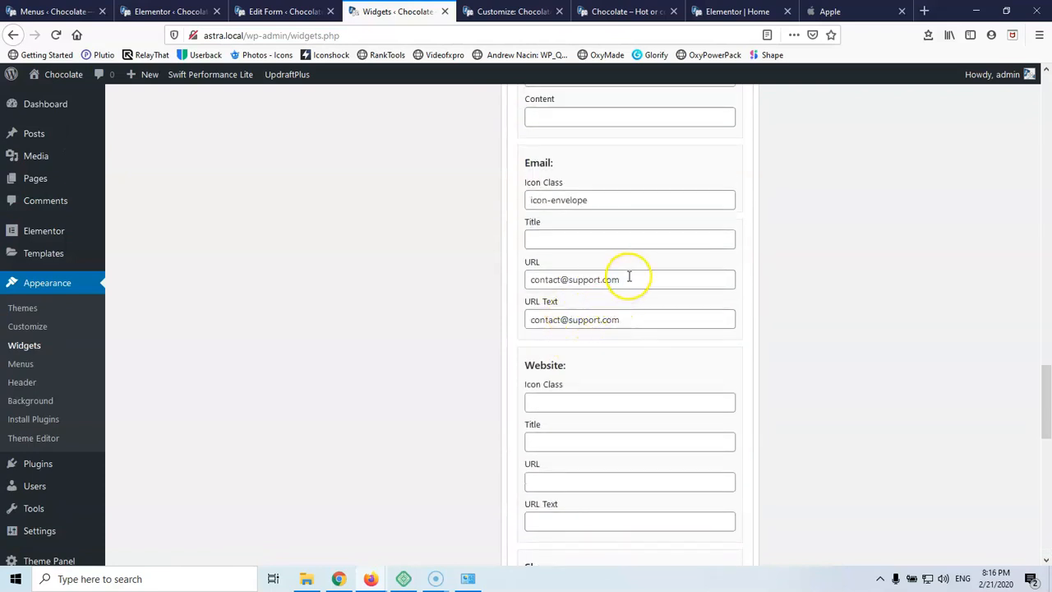
Fill in the contact e-mail field and save the Astra: Address widget
key(ctrl+a)
scroll(477, 305, down, 13)
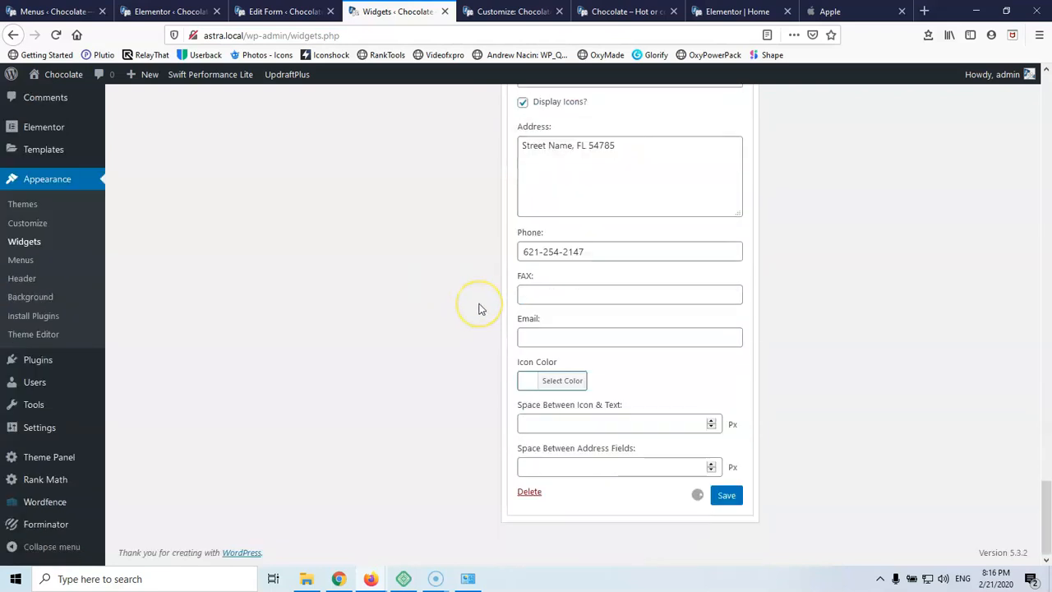
click(545, 336)
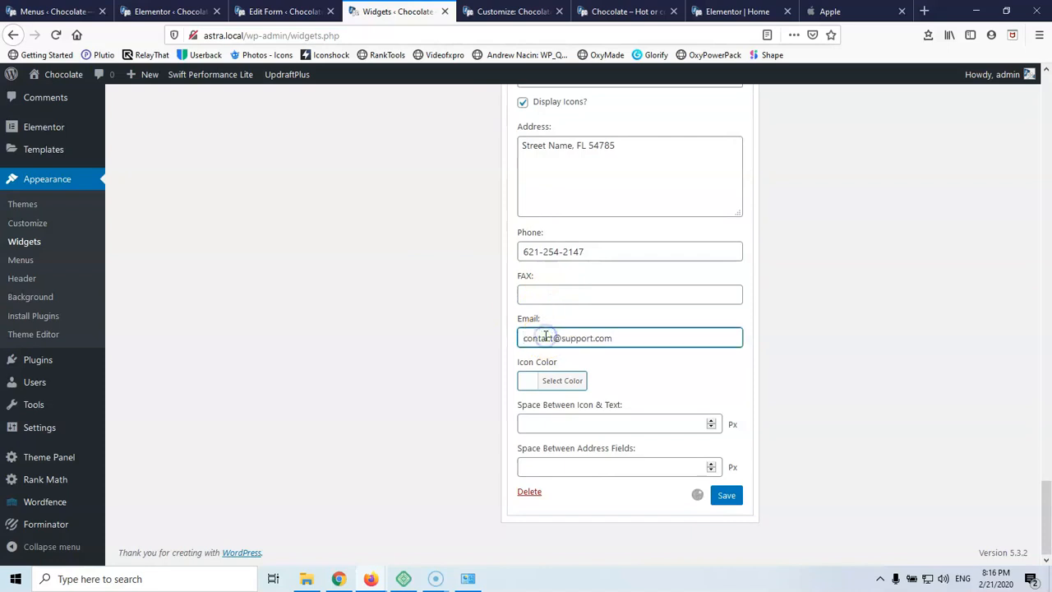
click(550, 382)
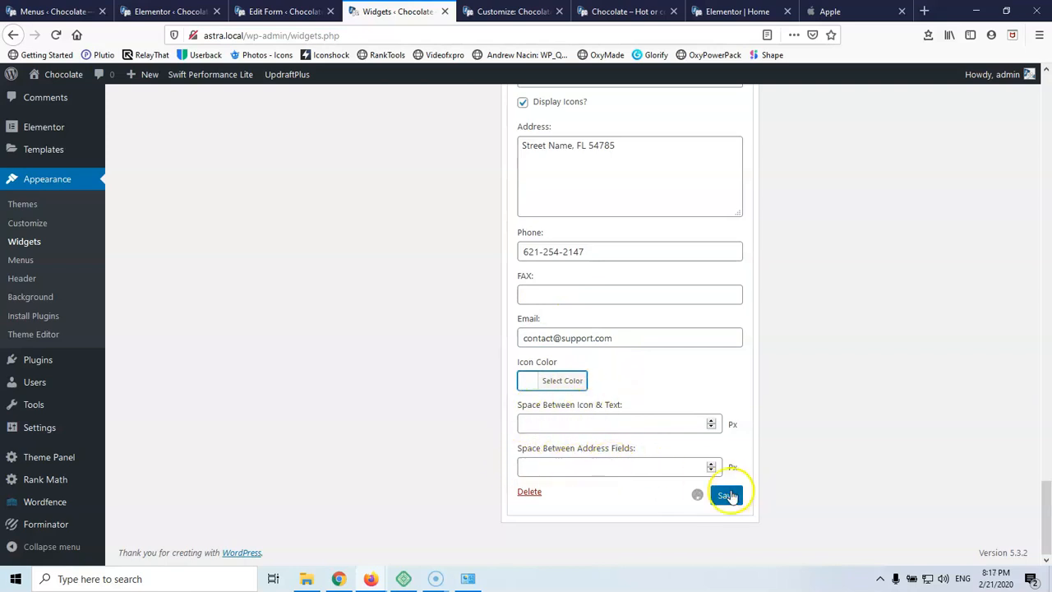
click(566, 433)
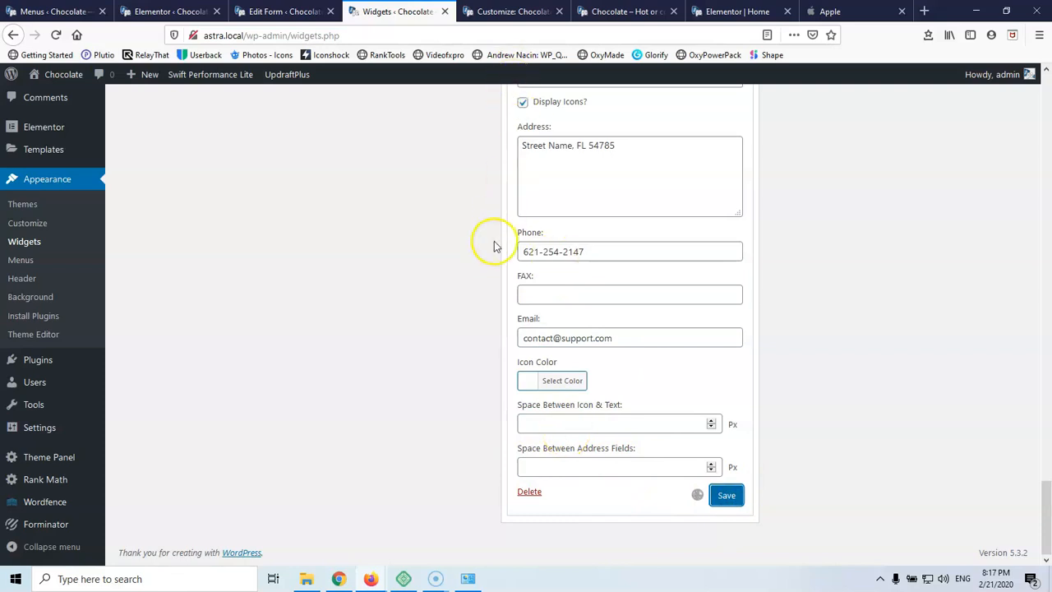
Open Templates > Saved Templates in a new browser tab
click(271, 12)
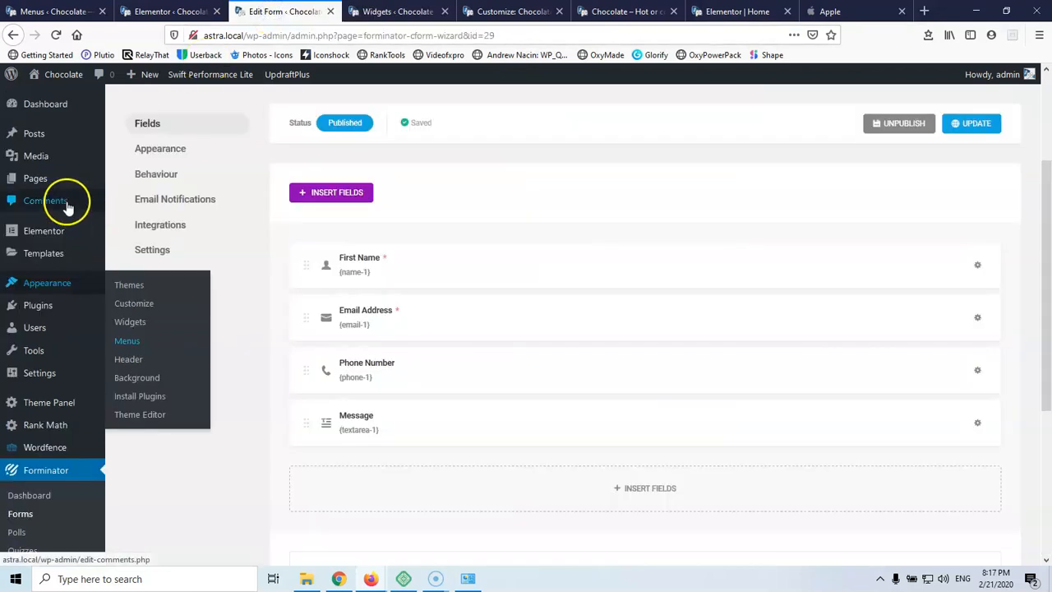
mouse_move(69, 267)
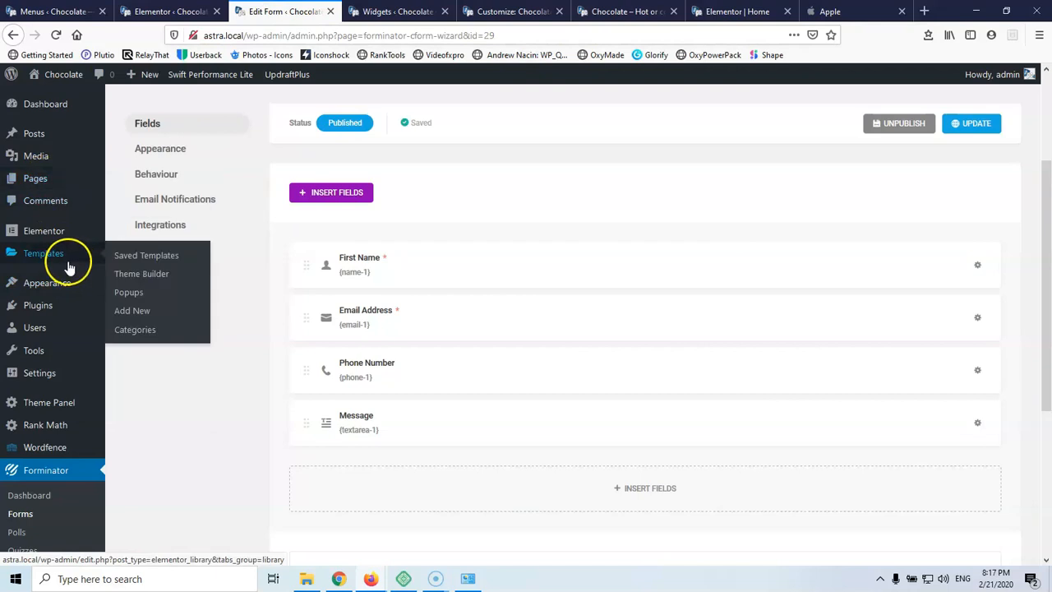
right_click(136, 259)
click(172, 263)
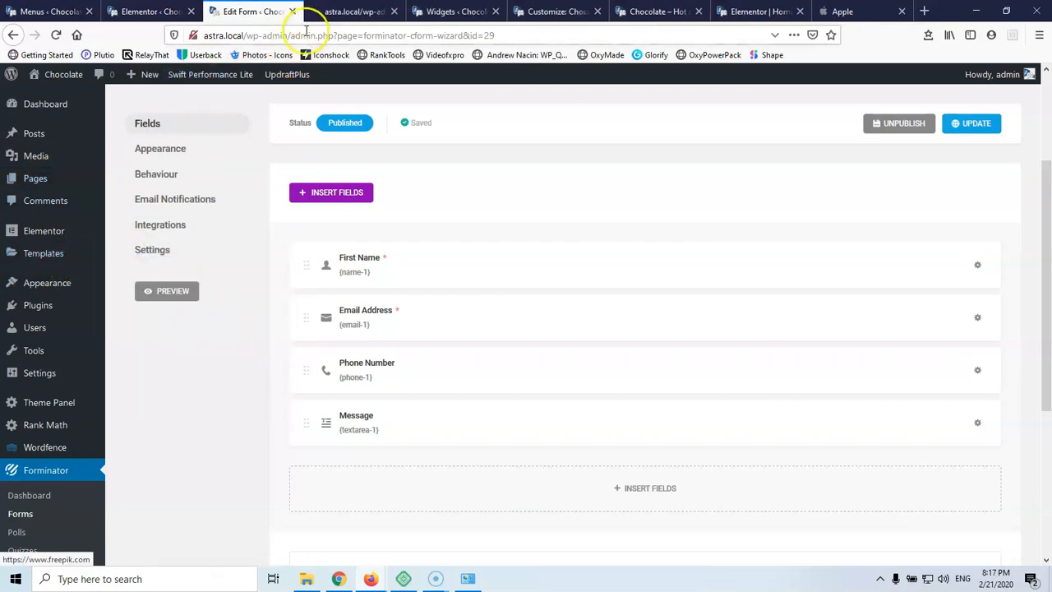
Close the extra Elementor and Menus tabs
click(154, 11)
click(190, 11)
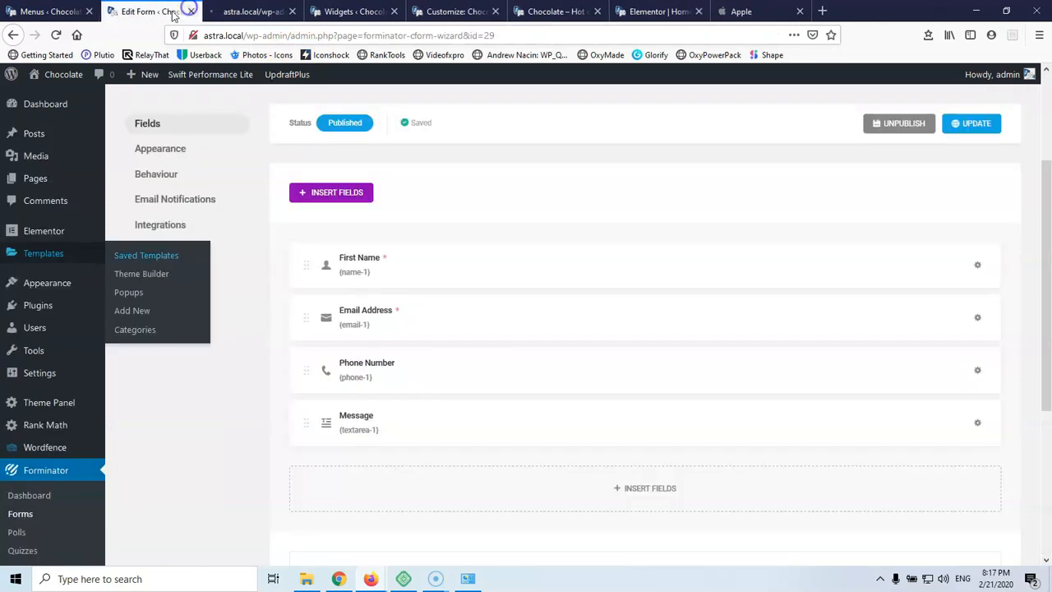
click(62, 9)
click(90, 12)
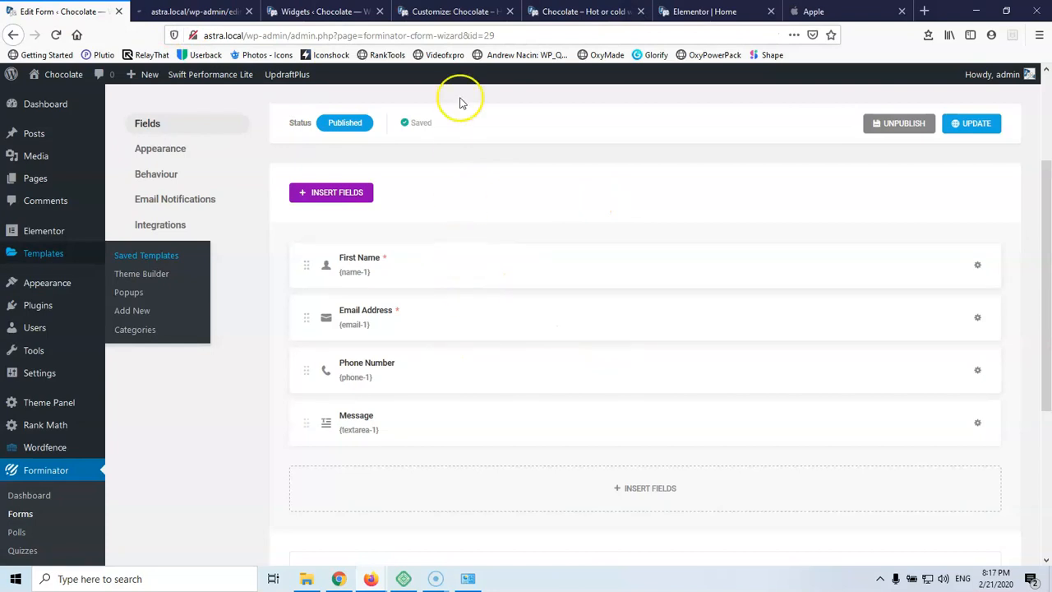
Save the Address widget on the Widgets page, then go to the saved templates tab
click(327, 12)
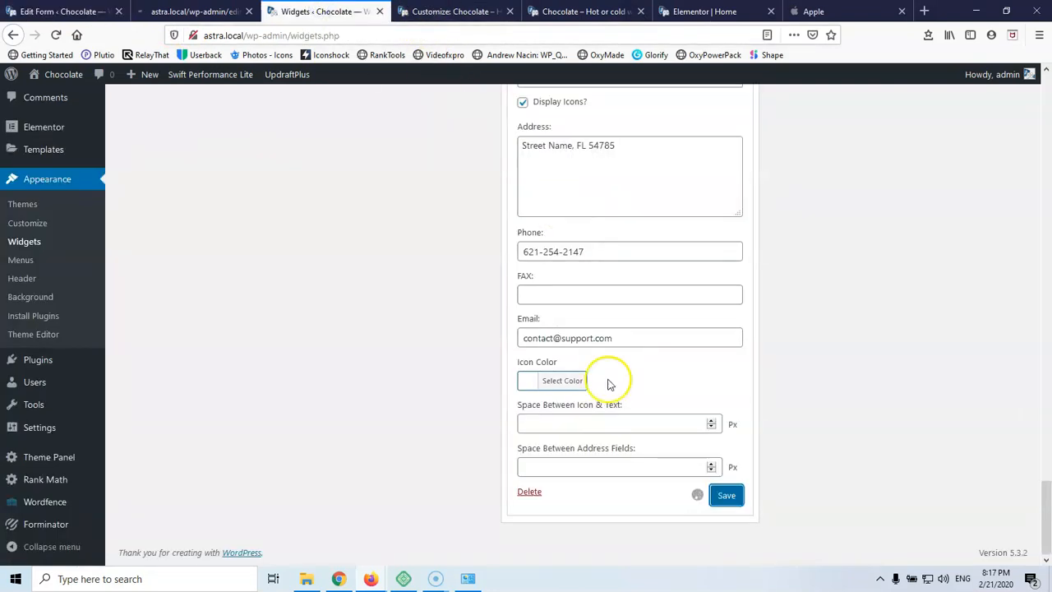
scroll(605, 383, up, 10)
scroll(608, 379, up, 10)
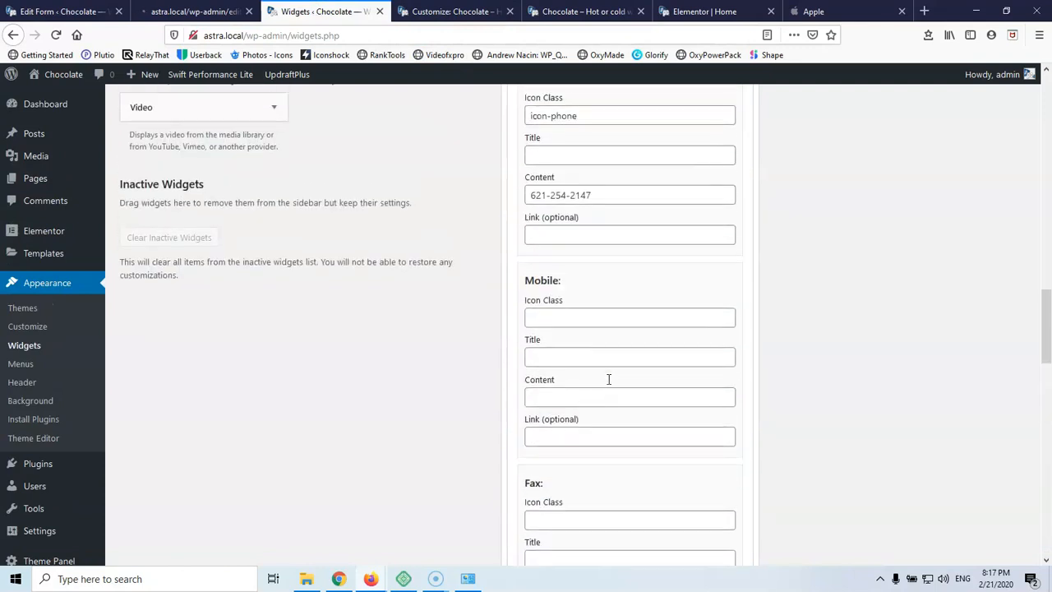
click(698, 302)
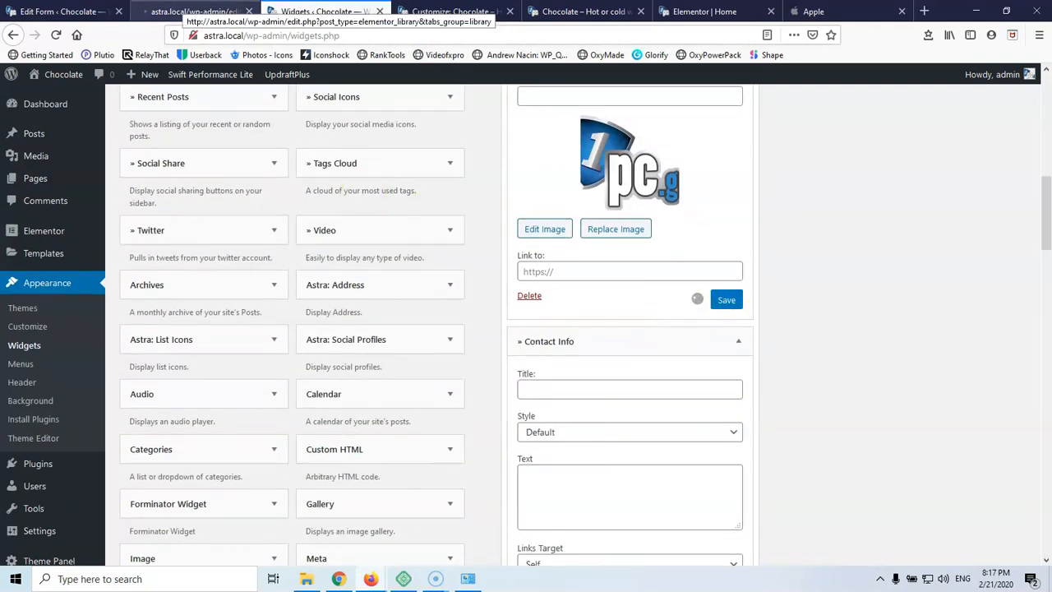
click(194, 12)
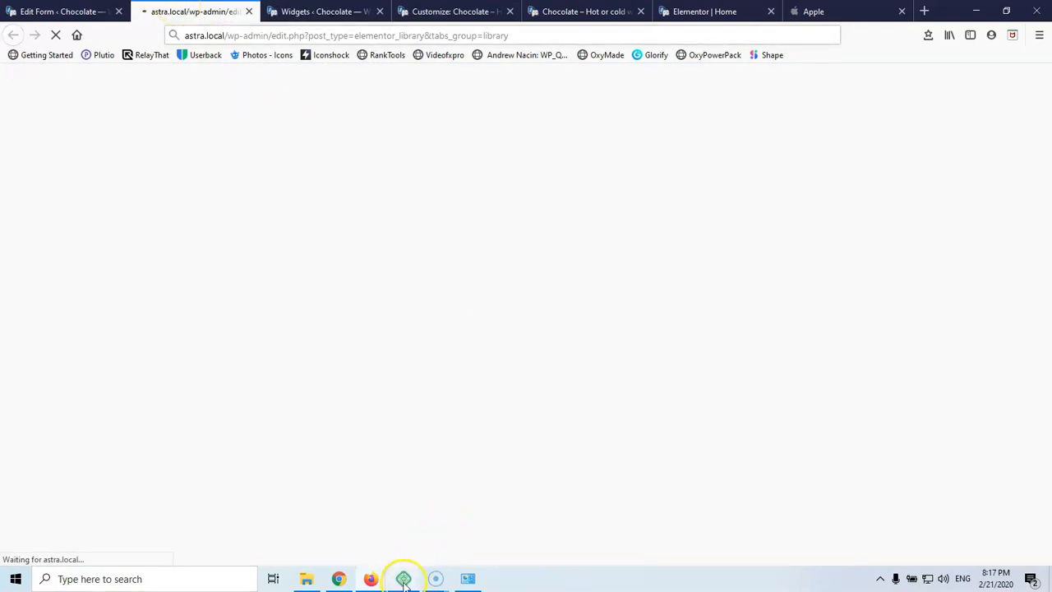
Open the OceanWP Theme Panel from the admin sidebar to view its Customizer Sections
mouse_move(404, 581)
click(290, 303)
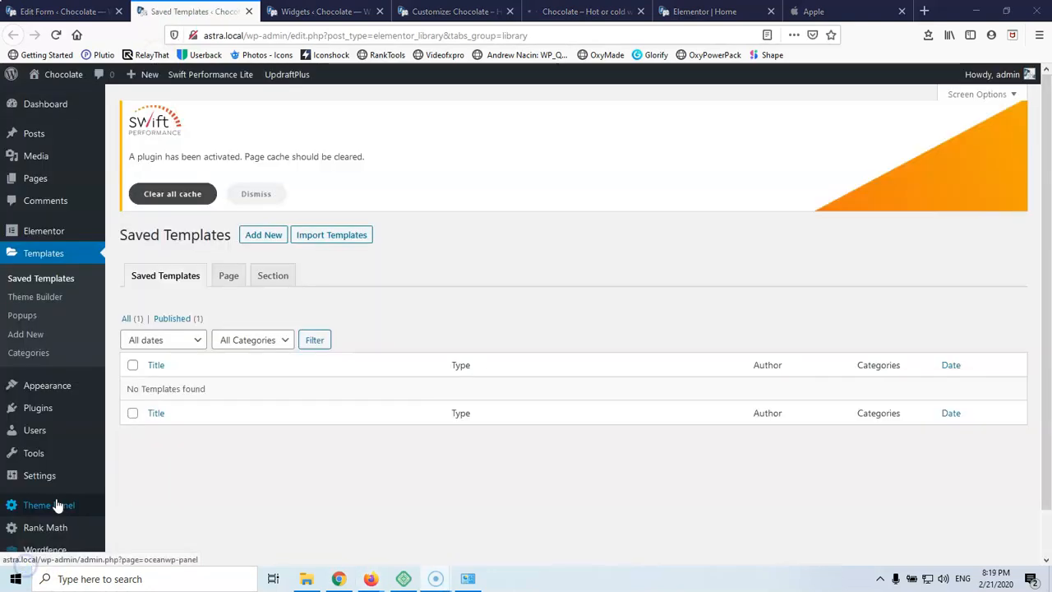
mouse_move(80, 432)
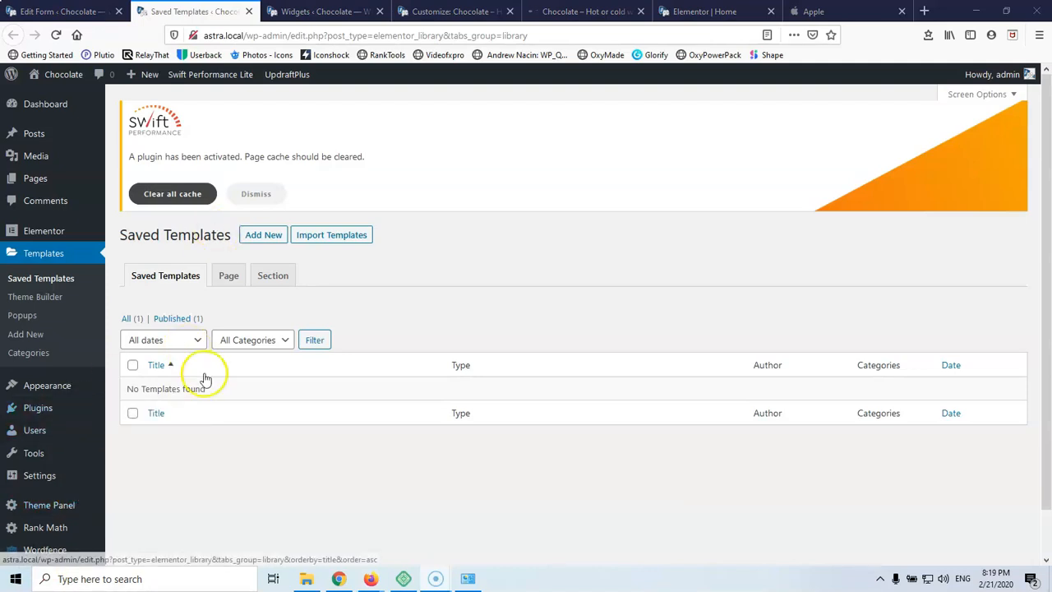
scroll(205, 374, down, 1)
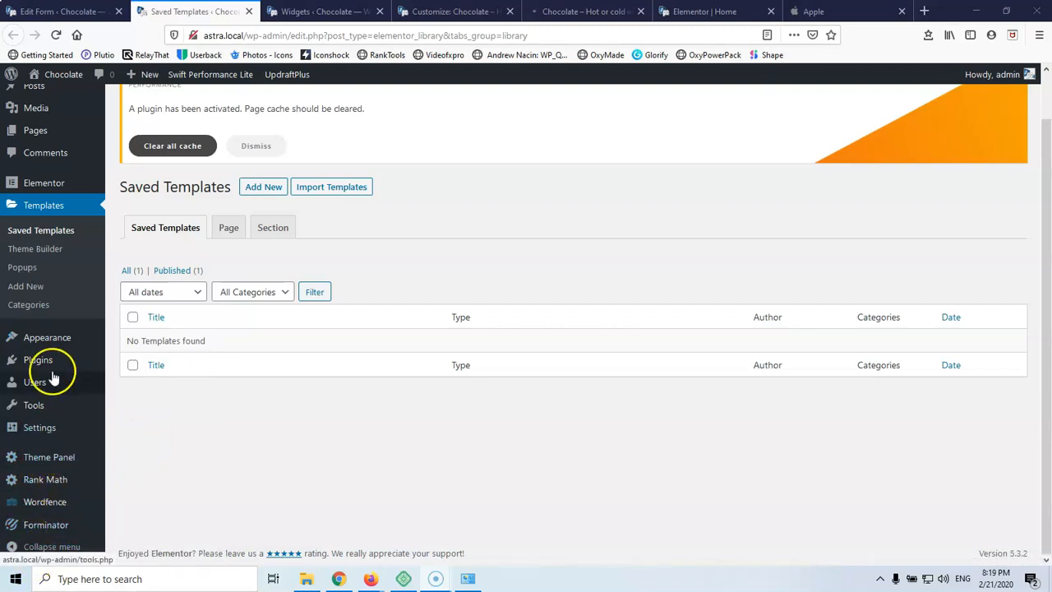
mouse_move(52, 337)
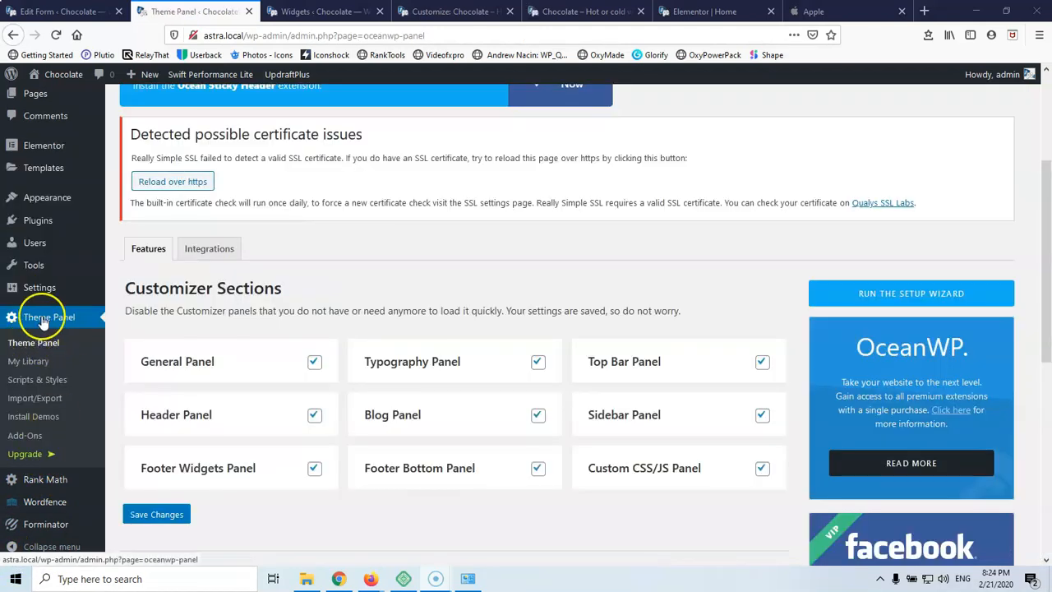
click(29, 367)
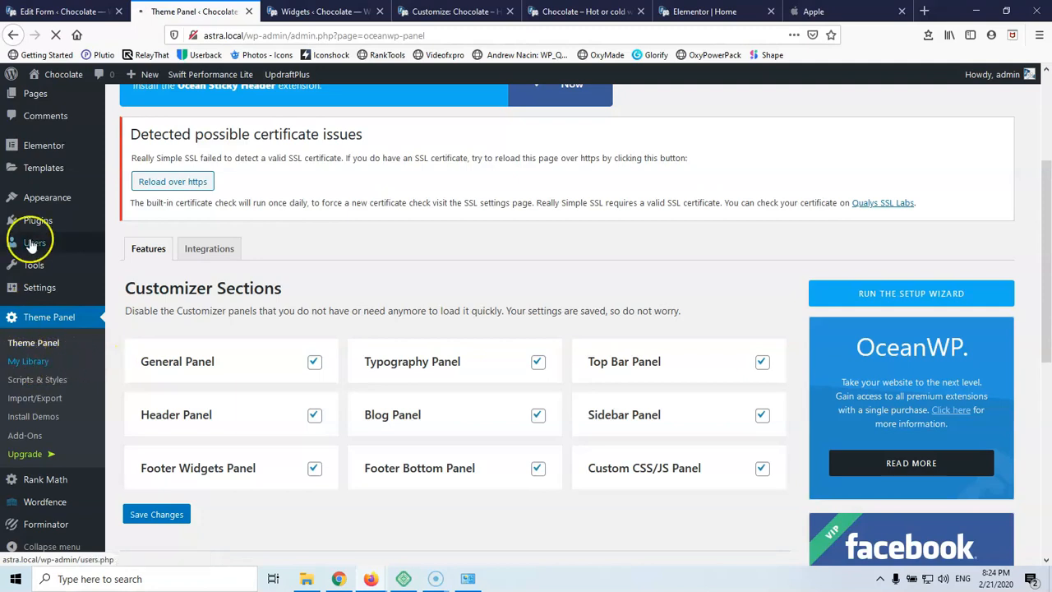
mouse_move(61, 169)
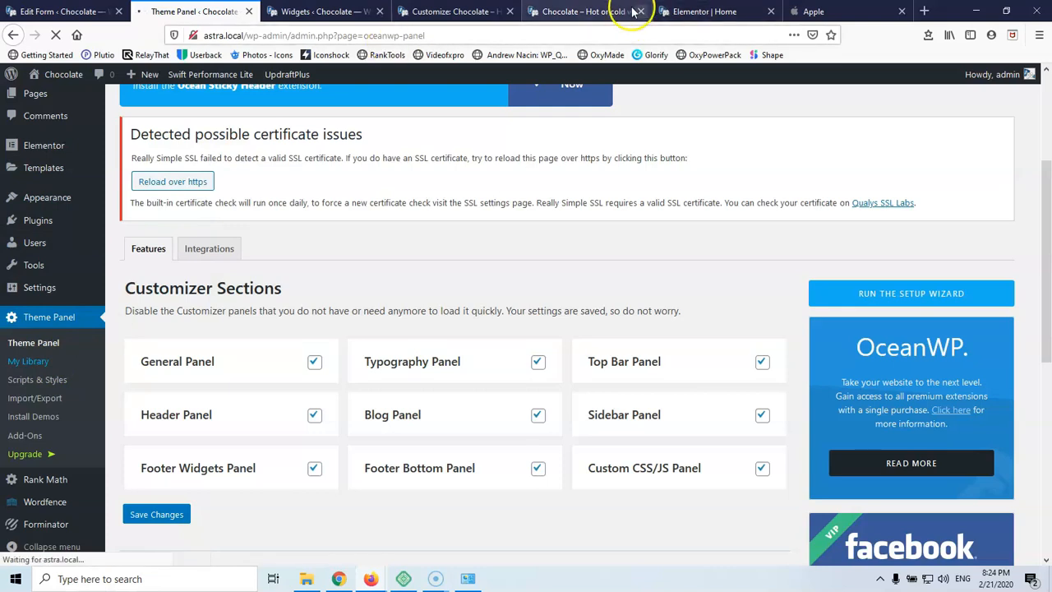
click(592, 11)
scroll(174, 337, down, 2)
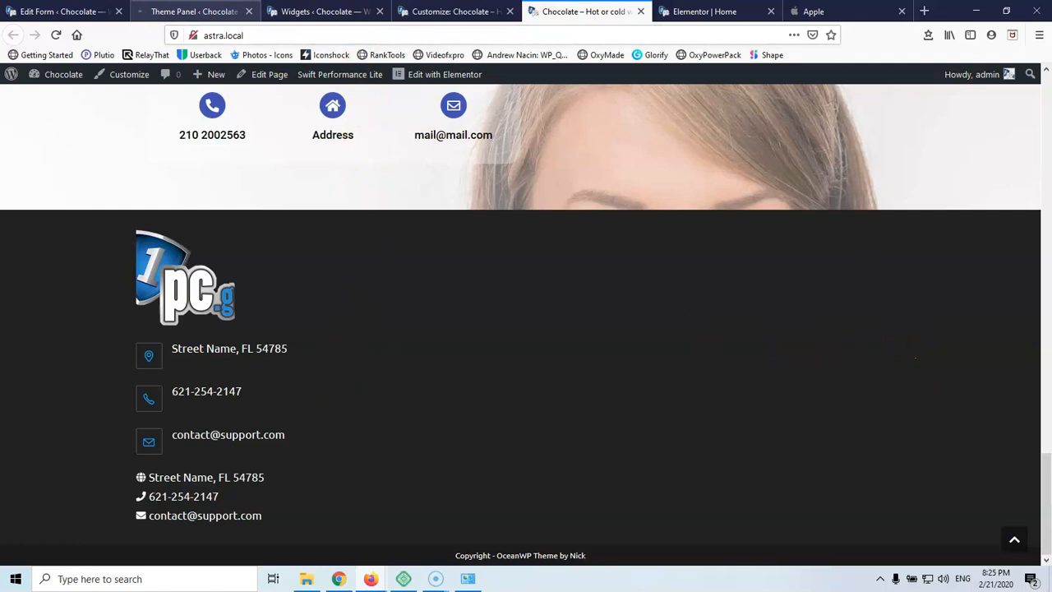
click(194, 11)
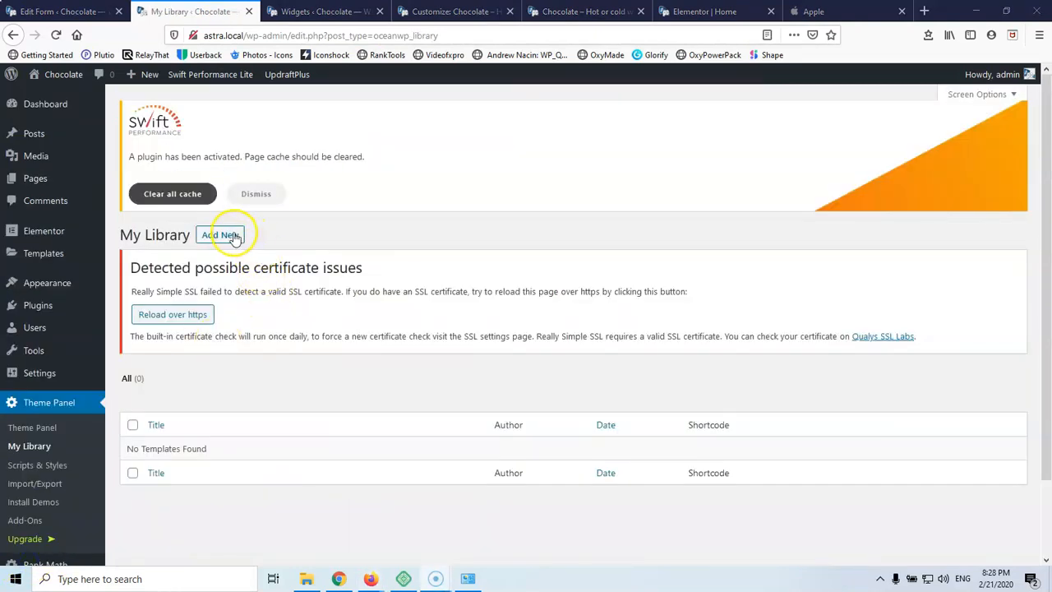
Create a My Library template titled 'Footer' with the Elementor Canvas layout and publish it
click(229, 237)
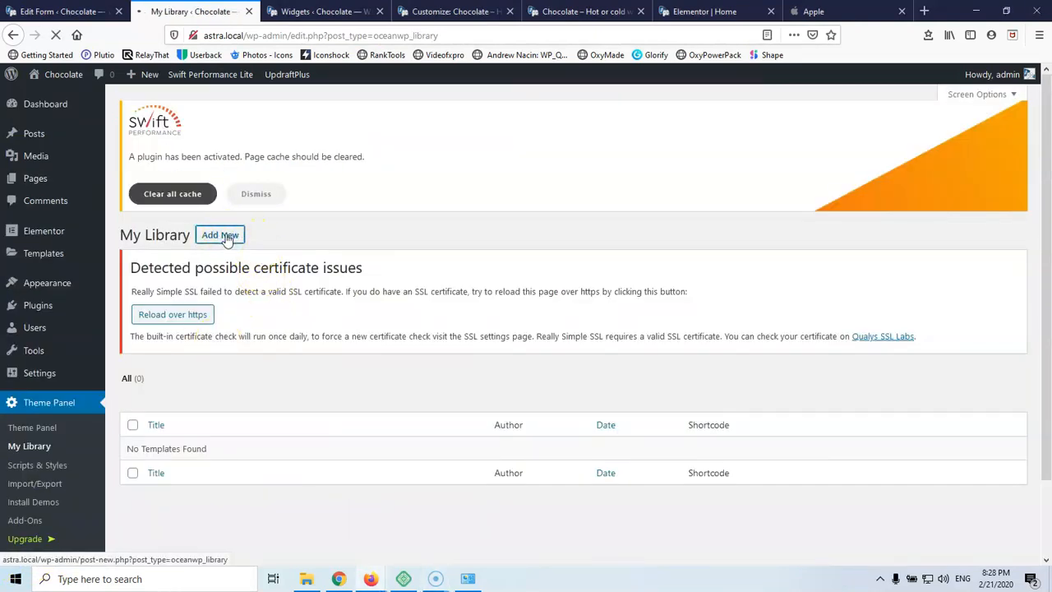
scroll(184, 349, down, 2)
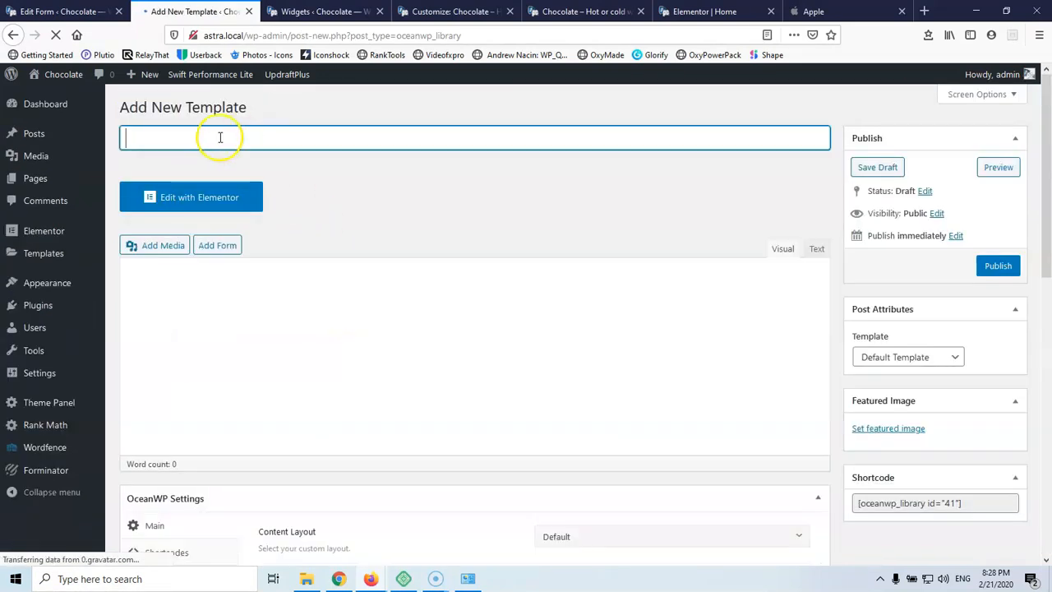
click(213, 138)
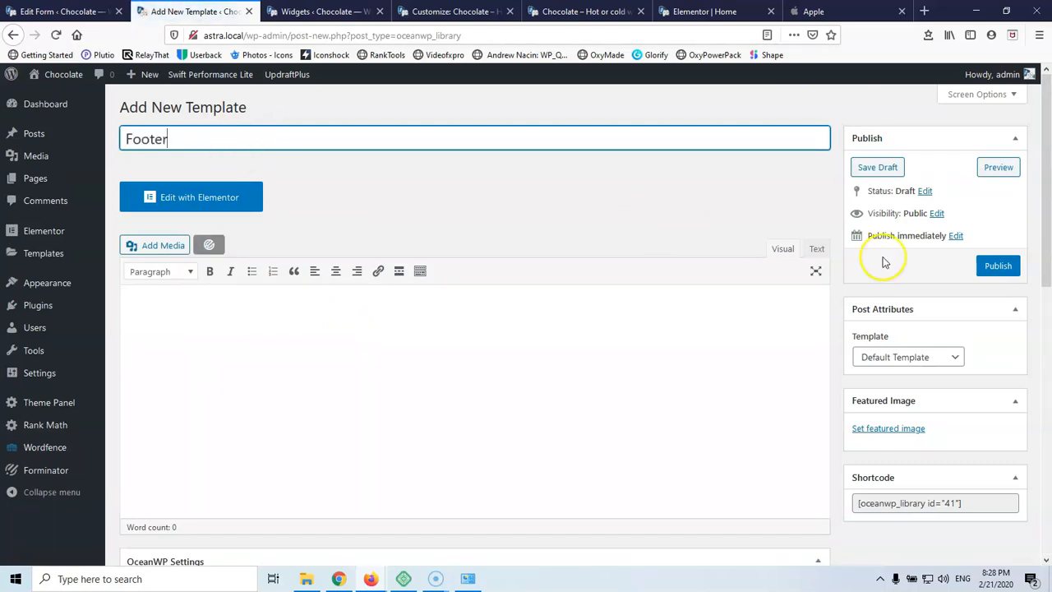
click(907, 360)
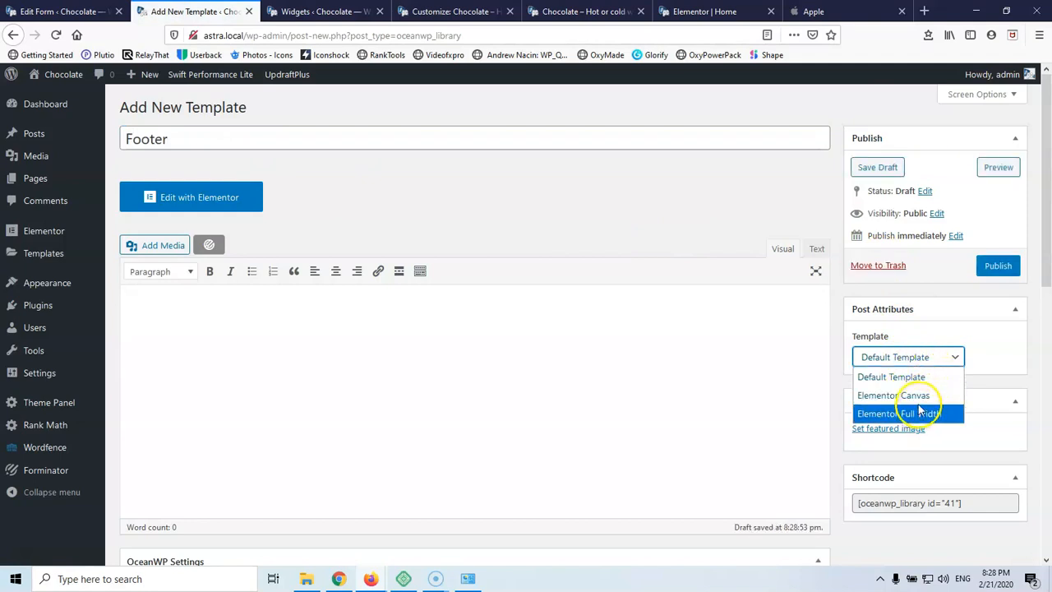
click(919, 396)
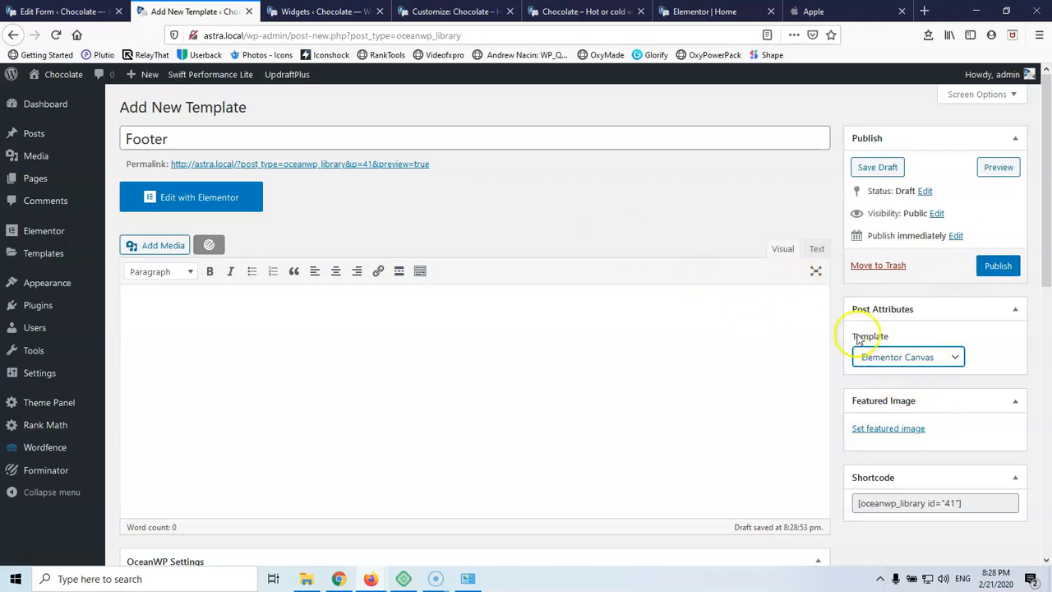
click(994, 268)
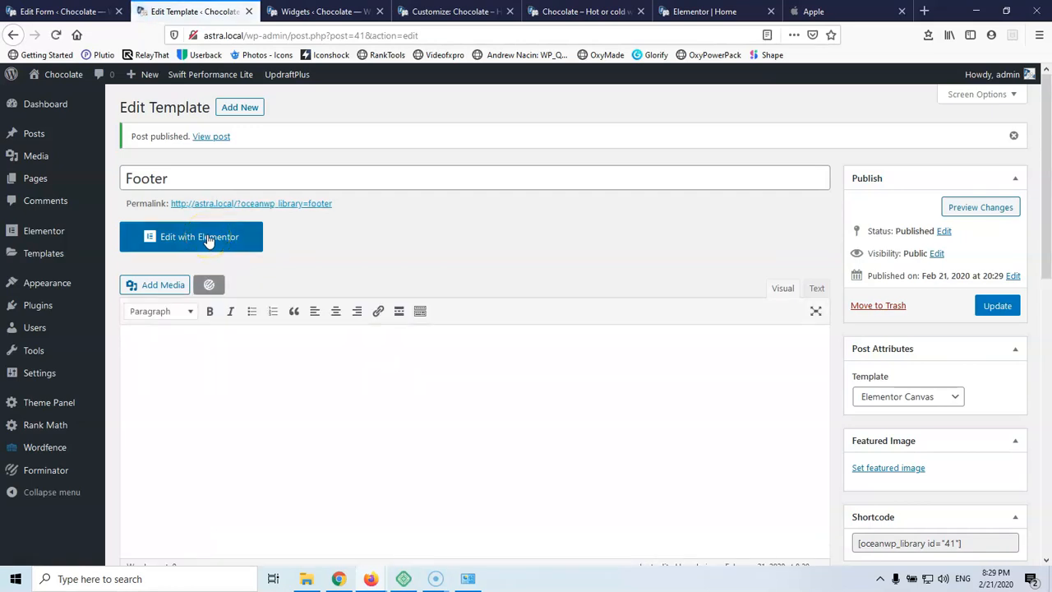
Open the Footer template in Elementor and add a three-column section
click(208, 239)
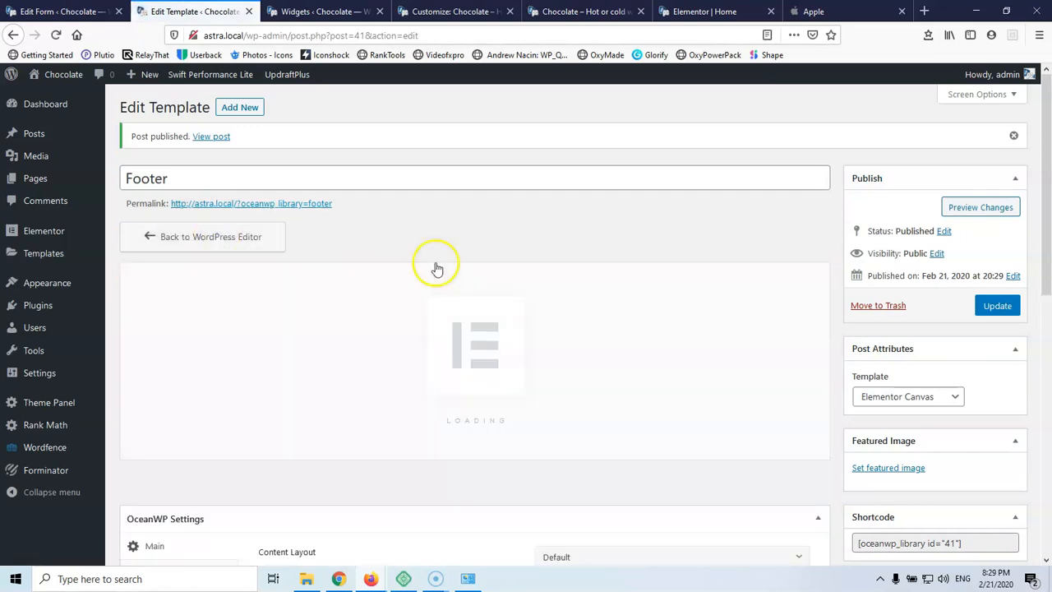
scroll(435, 266, down, 3)
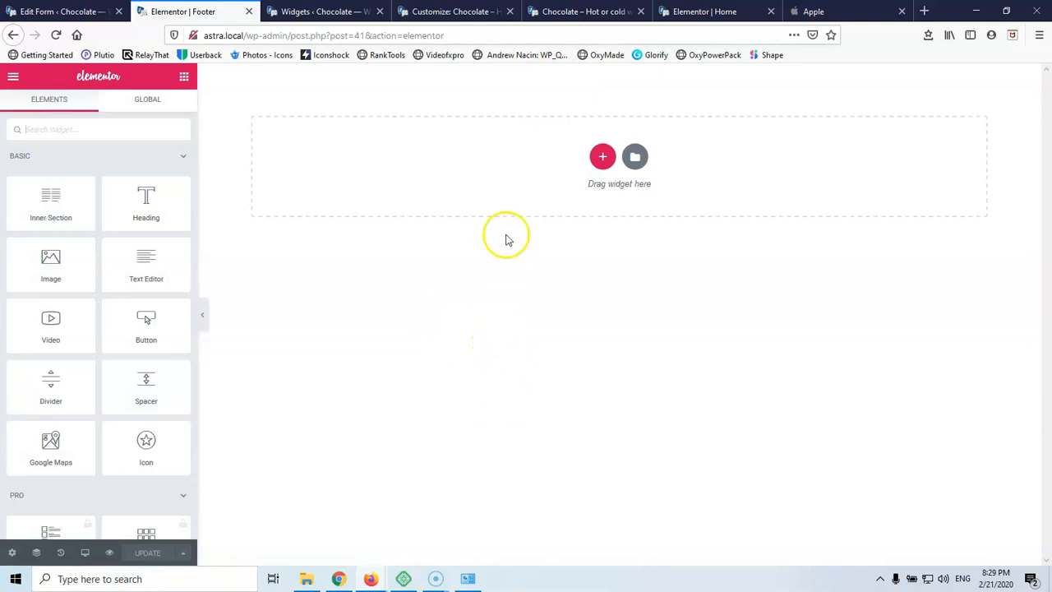
click(602, 157)
click(417, 189)
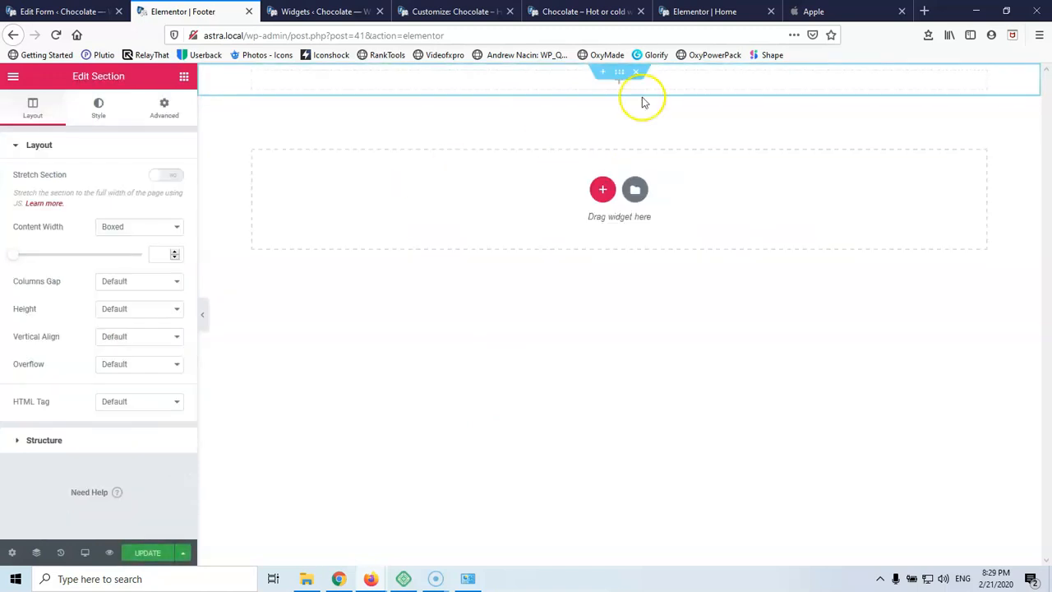
click(636, 72)
click(601, 156)
click(583, 193)
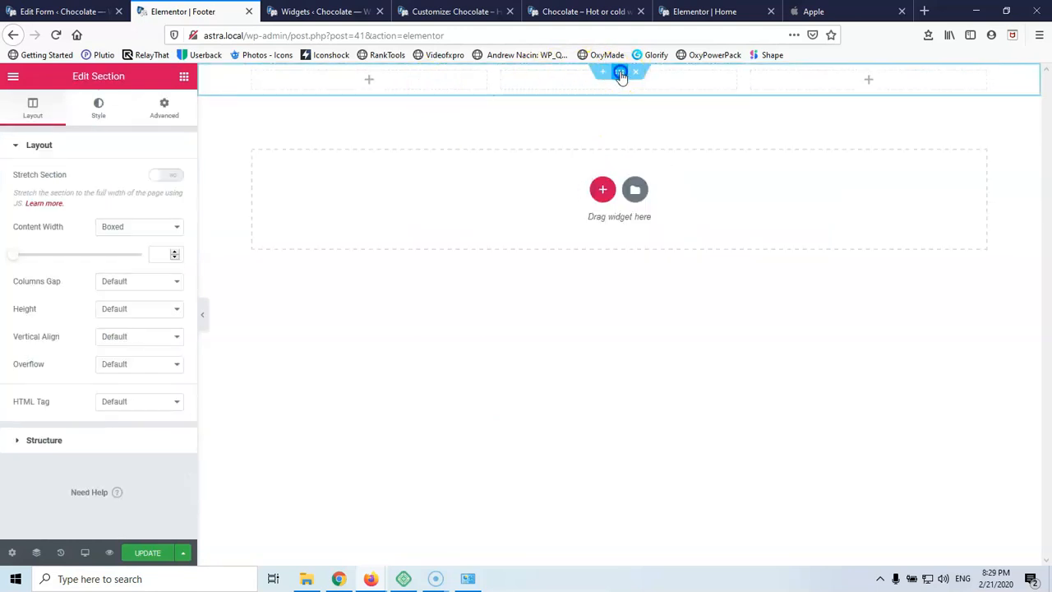
click(186, 76)
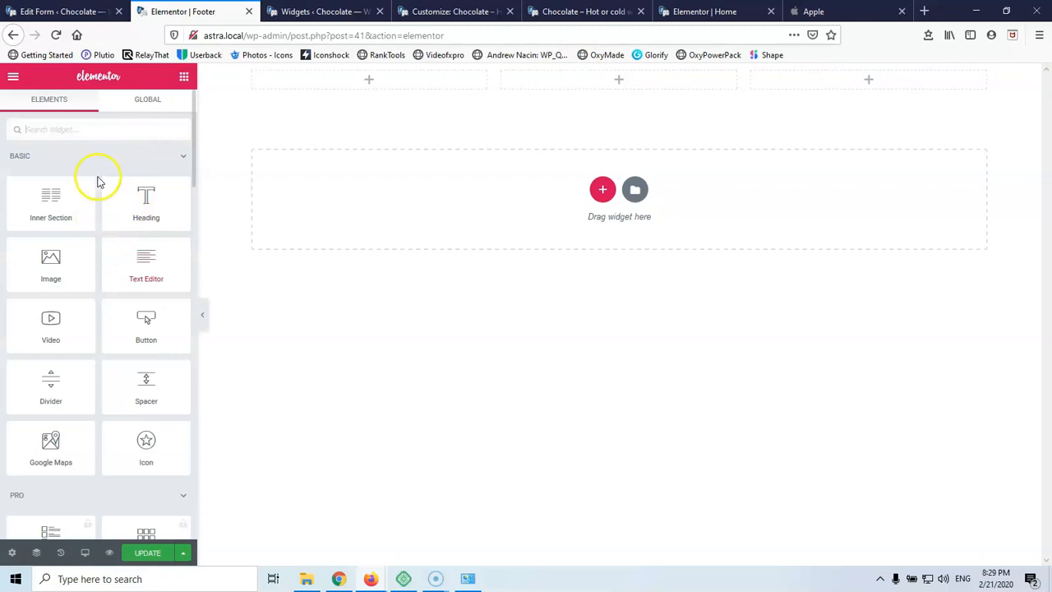
Give the section a classic #333030 background and drag an Image widget into column one
click(614, 78)
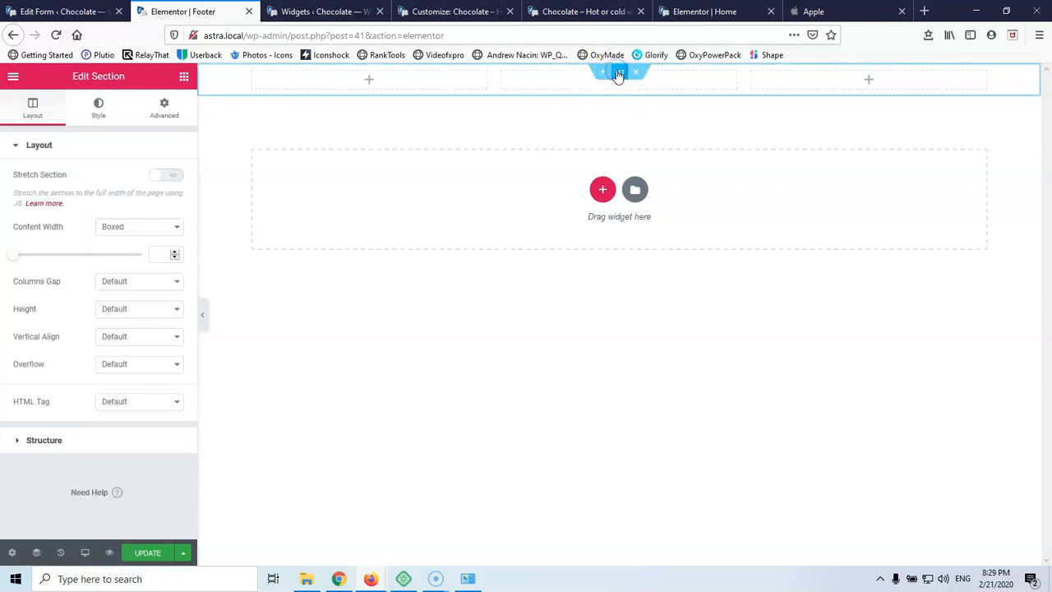
click(99, 111)
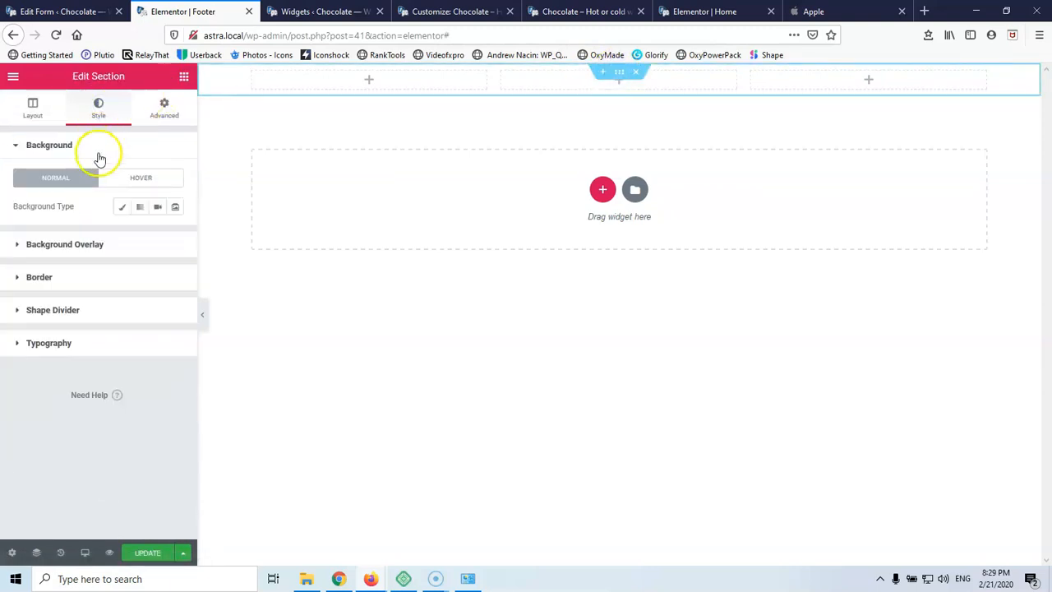
click(122, 206)
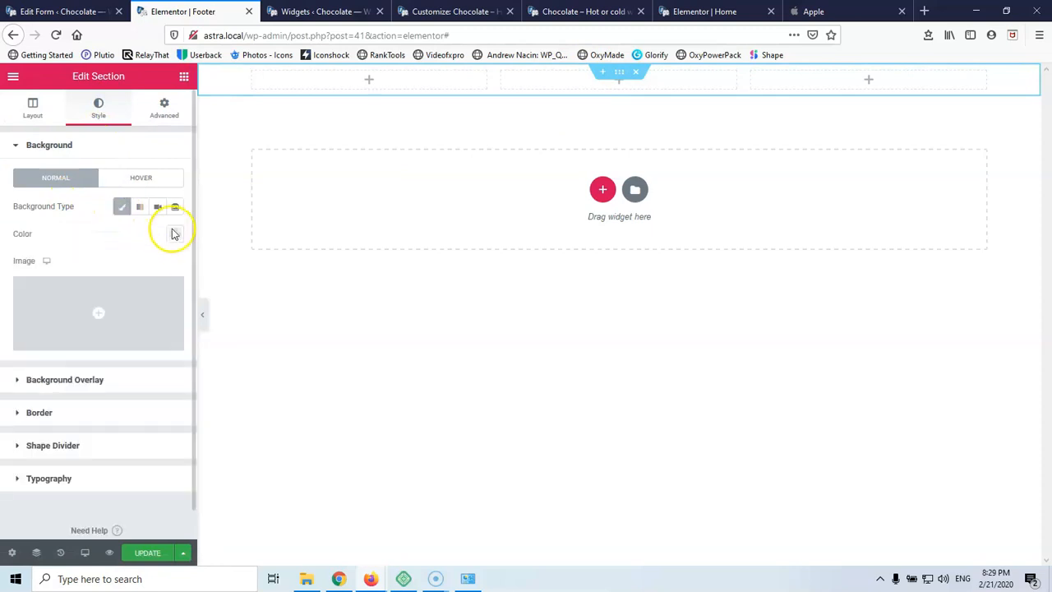
click(174, 235)
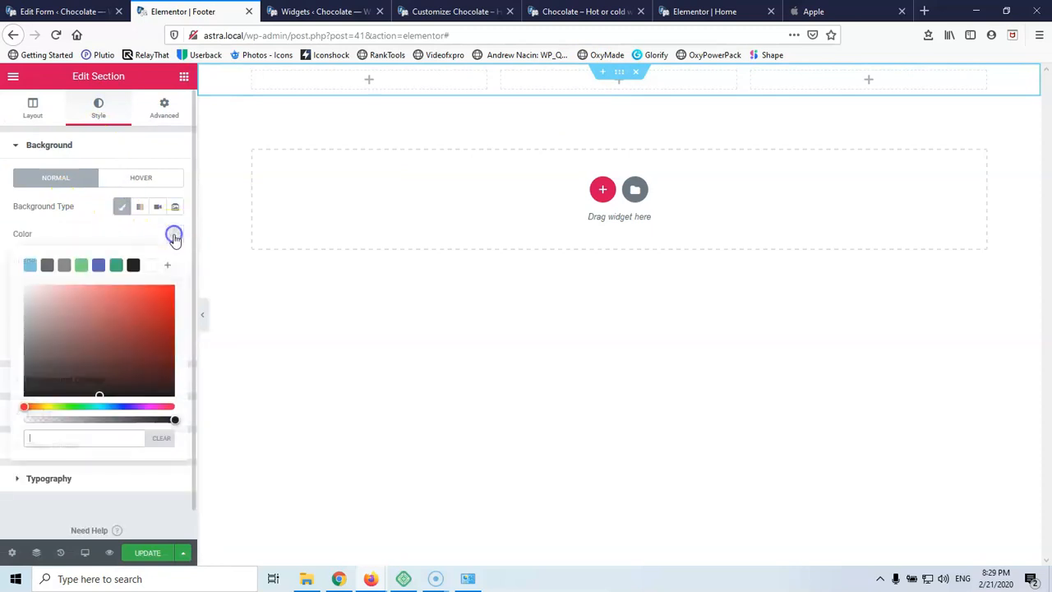
click(47, 265)
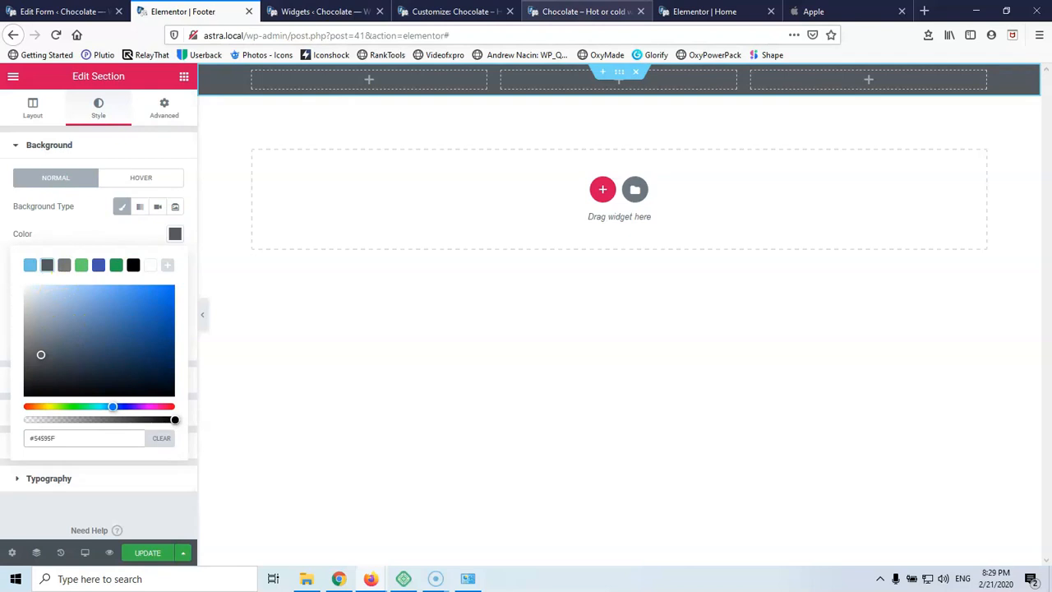
click(566, 9)
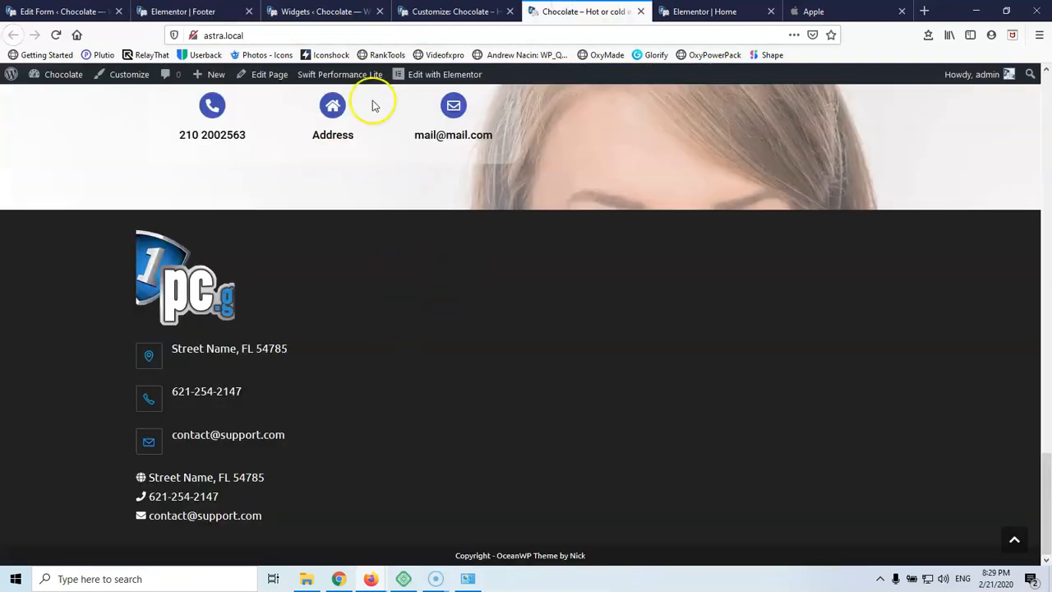
click(174, 13)
click(133, 265)
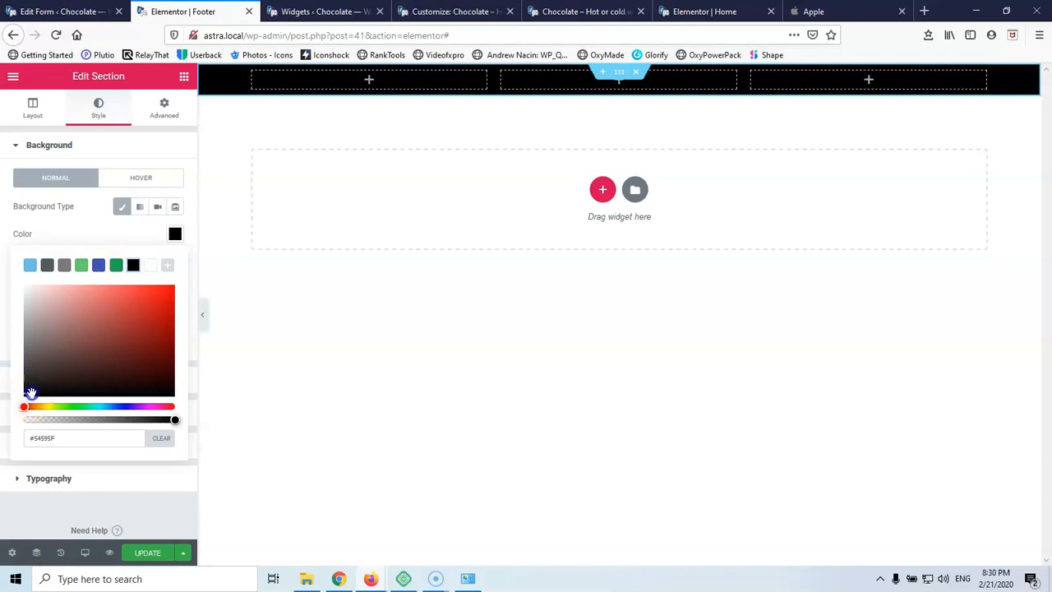
drag(28, 378, 30, 374)
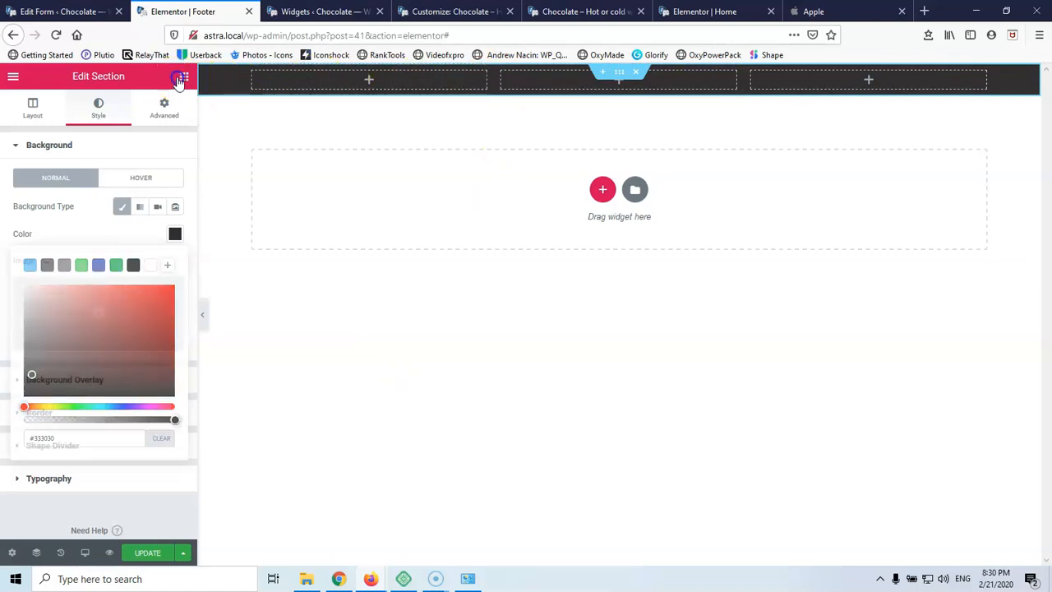
click(184, 76)
drag(50, 264, 366, 87)
Insert logo.png from the media library into the Image widget
click(52, 210)
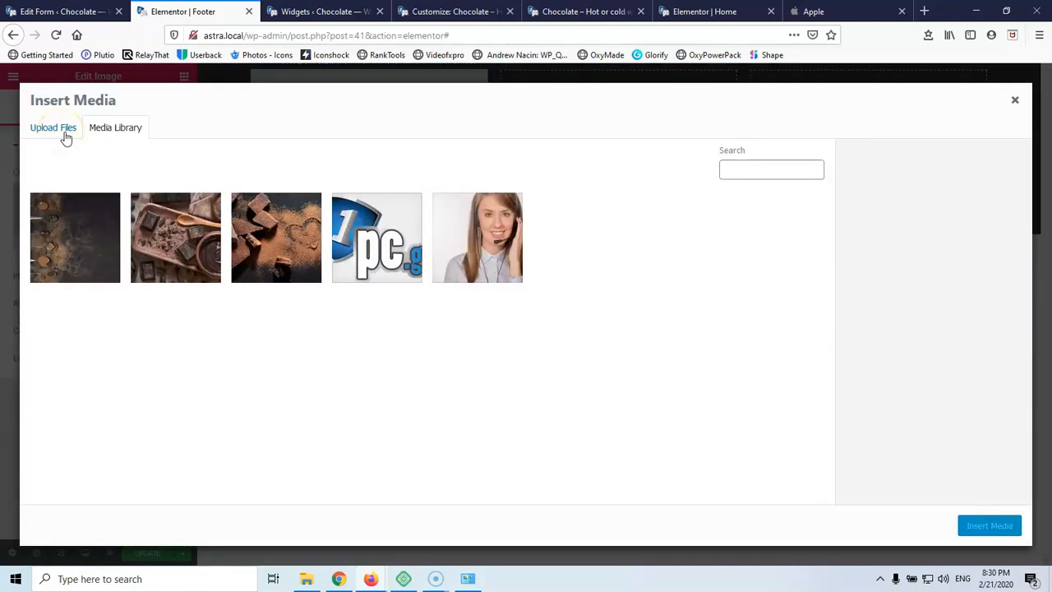
click(372, 242)
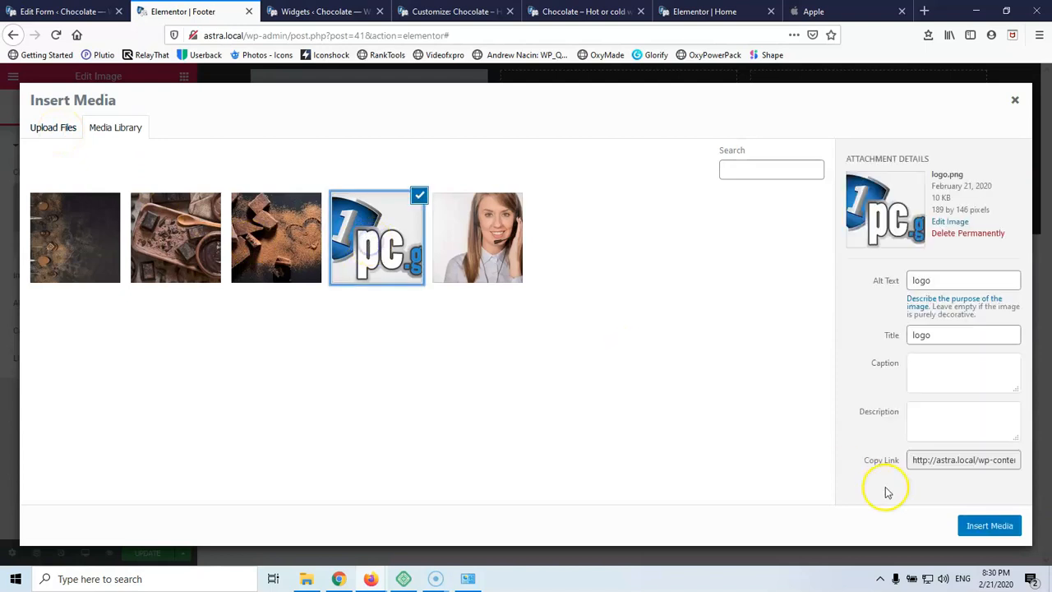
click(982, 526)
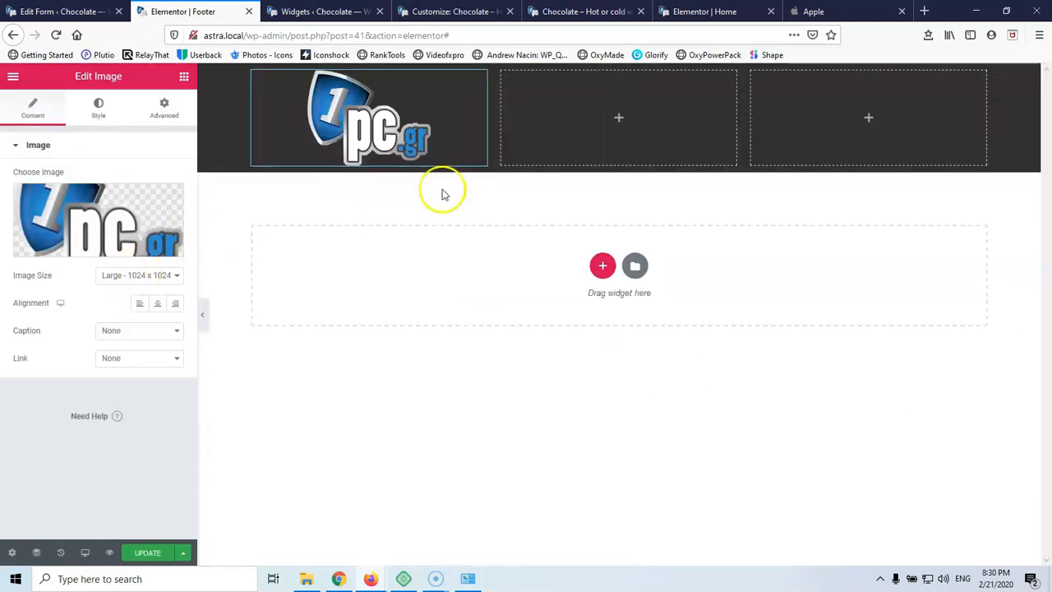
Set the logo's width to 30 on the Style tab
click(102, 107)
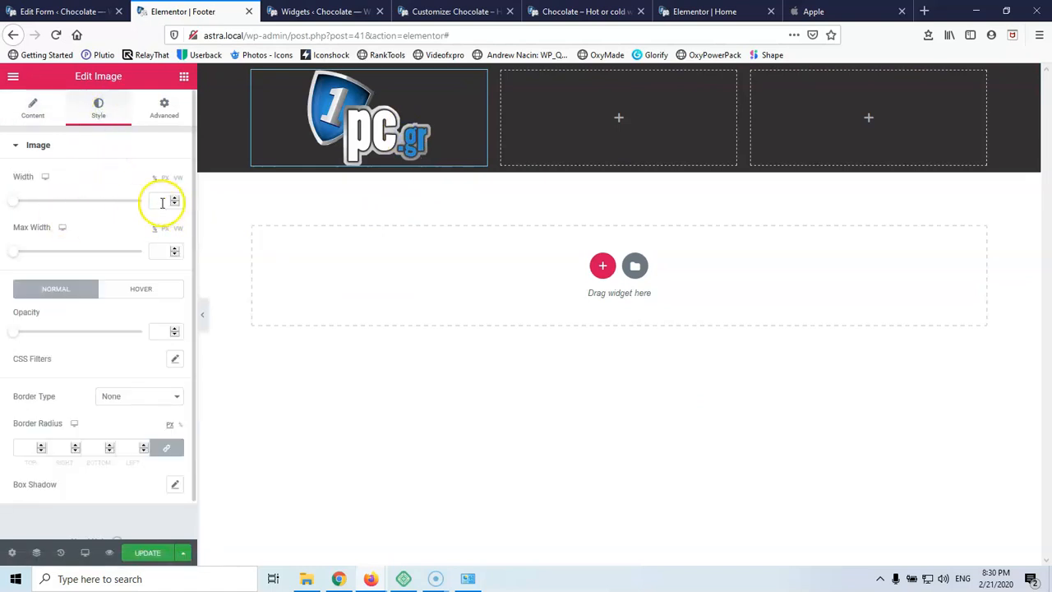
text(100)
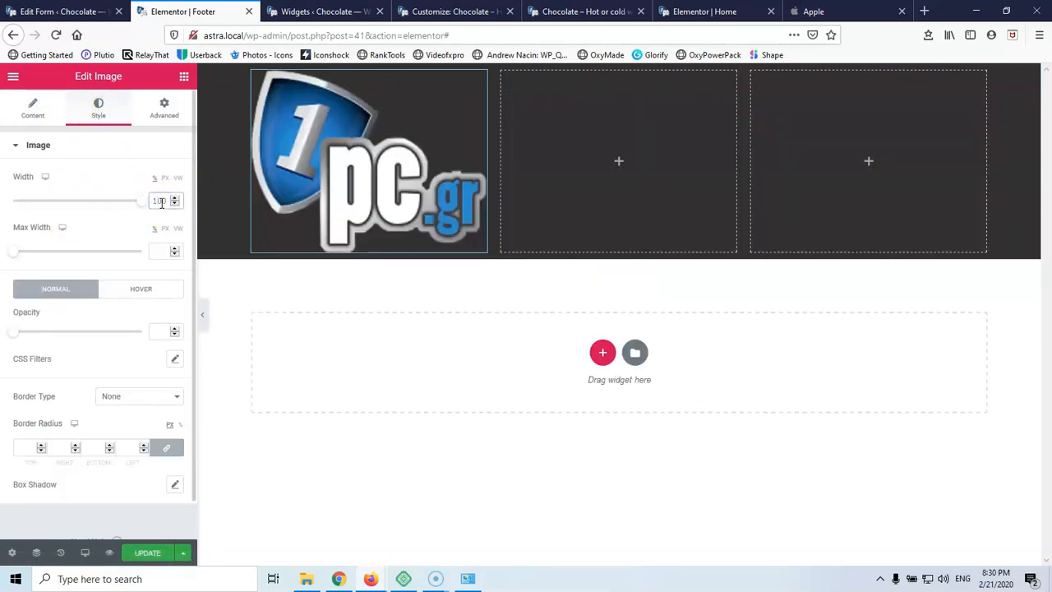
key(Down)
key(Down)
key(Down)
key(Down)
key(Down)
key(Down)
key(Down)
key(Down)
key(Down)
key(Down)
key(Down)
key(Down)
key(Down)
key(Down)
key(Down)
key(Down)
key(Down)
key(Down)
key(Down)
key(Down)
key(Down)
key(Down)
key(Down)
key(Down)
key(Down)
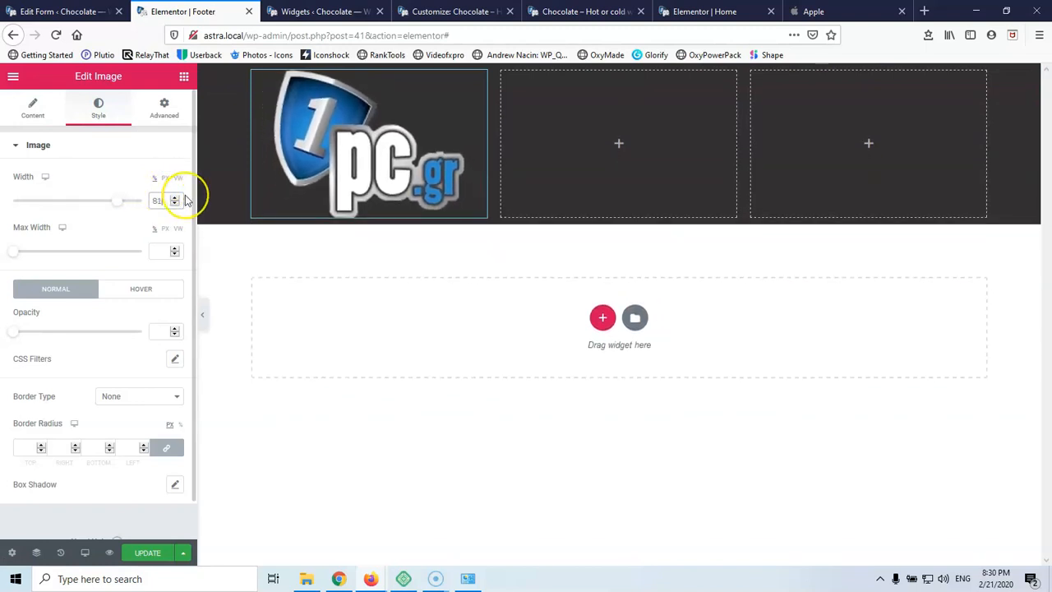
key(Down)
key(Down)
key(Down)
key(Down)
key(Down)
key(Down)
key(Down)
key(Down)
key(Down)
key(Down)
key(Down)
key(Down)
key(Down)
key(Down)
key(Down)
key(Down)
key(Down)
key(Down)
key(Down)
key(Down)
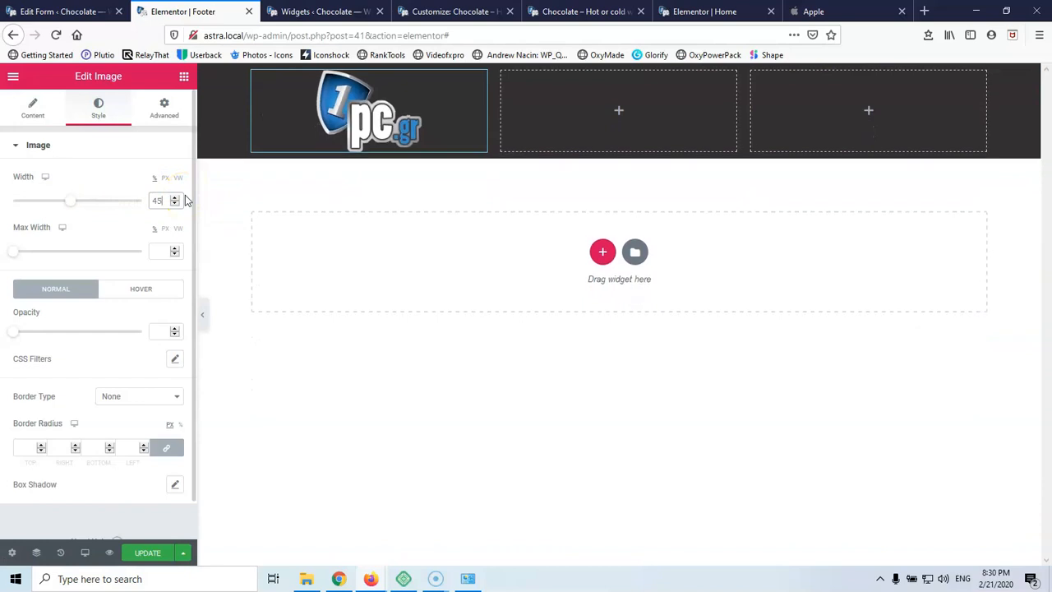
key(Down)
key(Down)
key(Down)
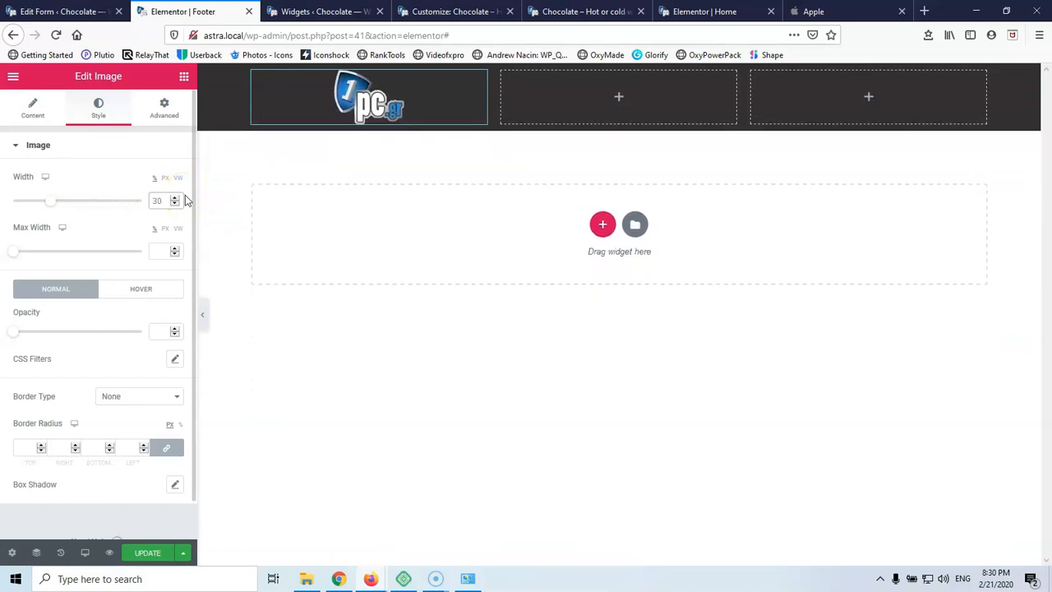
key(Down)
key(Up)
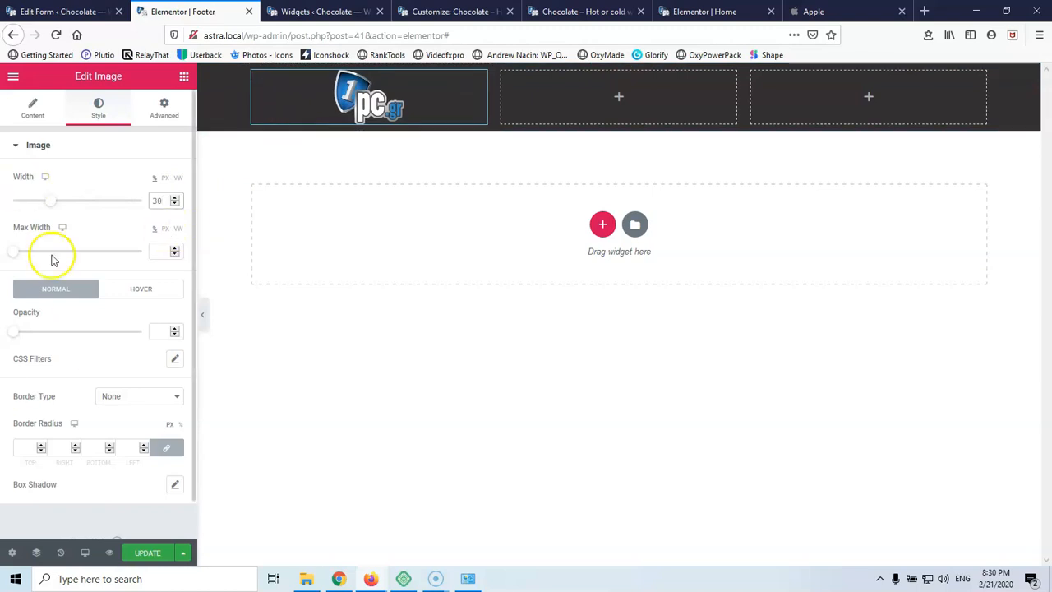
Keep the logo left-aligned in its column and return to the widget list
click(34, 106)
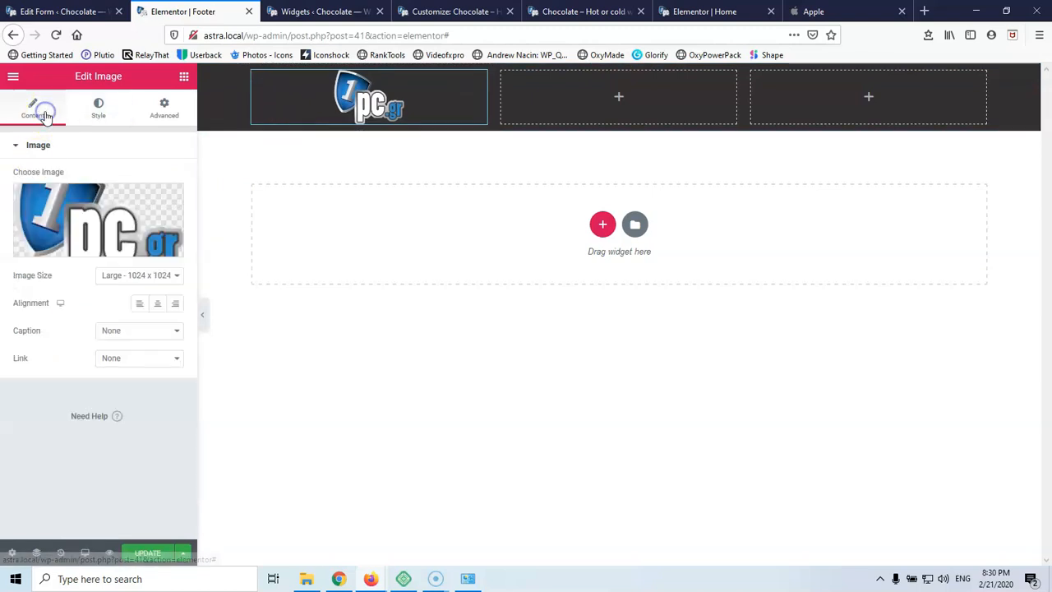
click(140, 306)
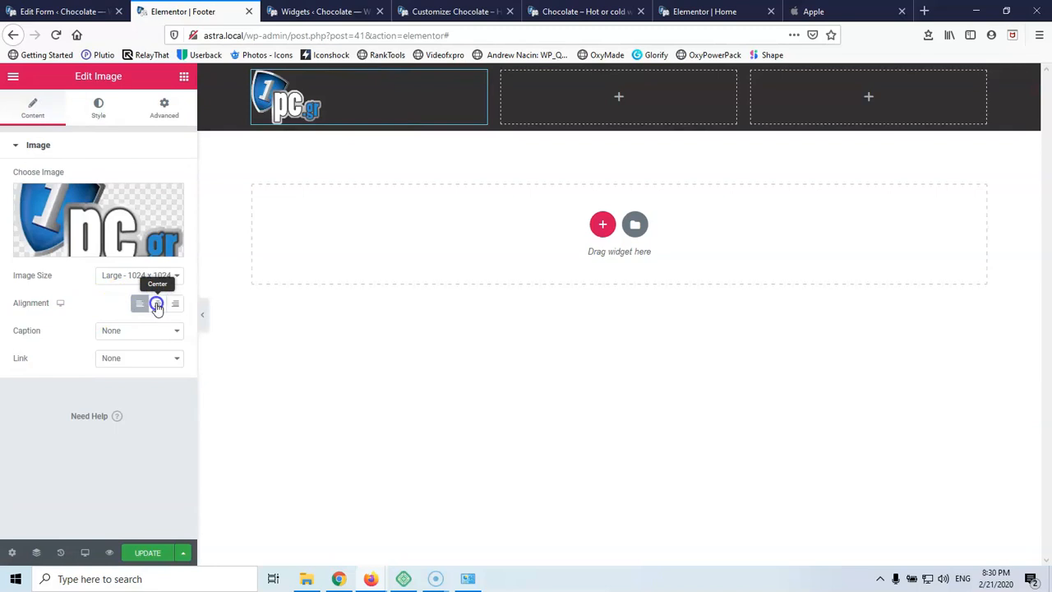
click(157, 306)
click(174, 304)
click(138, 307)
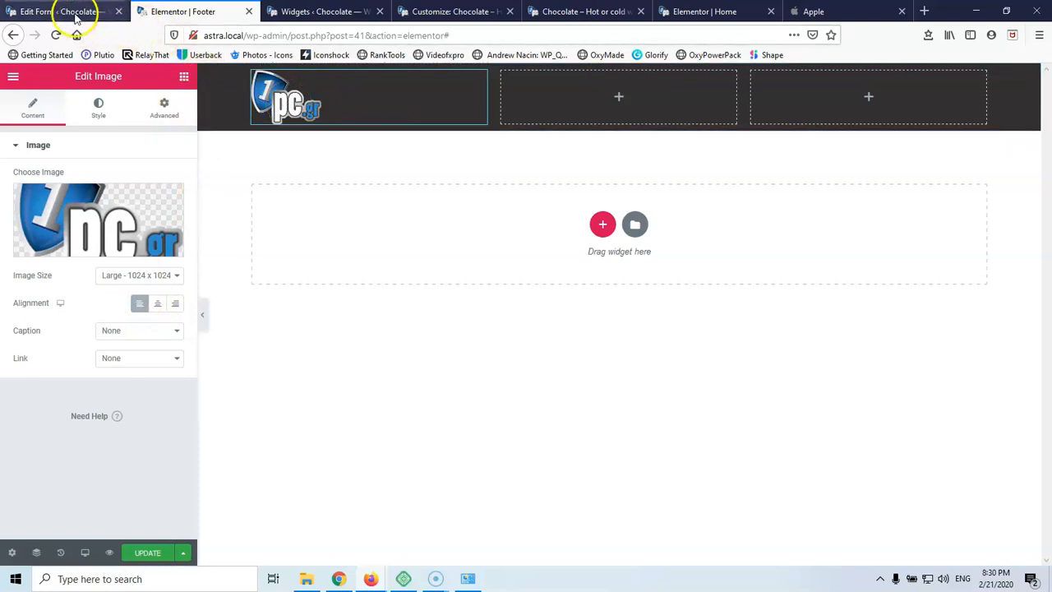
click(184, 76)
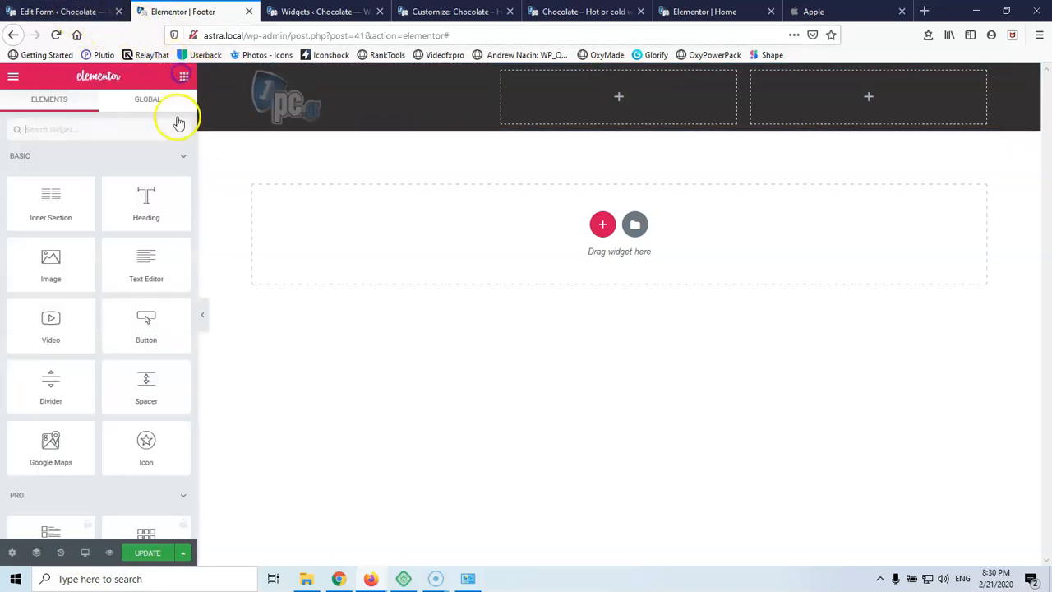
Add an Icon Box under the logo with a stacked phone icon
scroll(129, 283, down, 10)
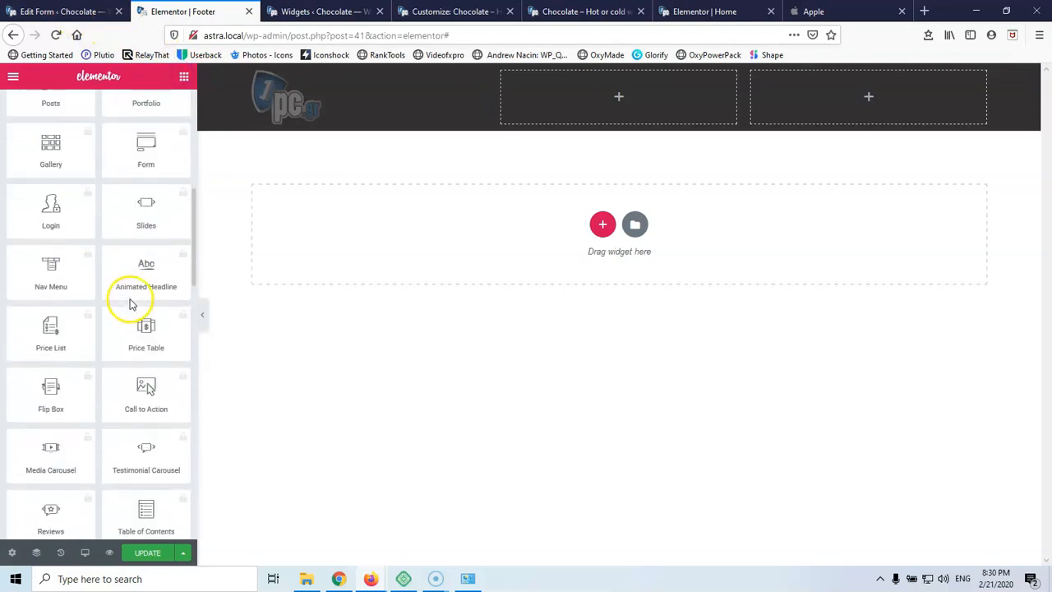
scroll(132, 304, down, 6)
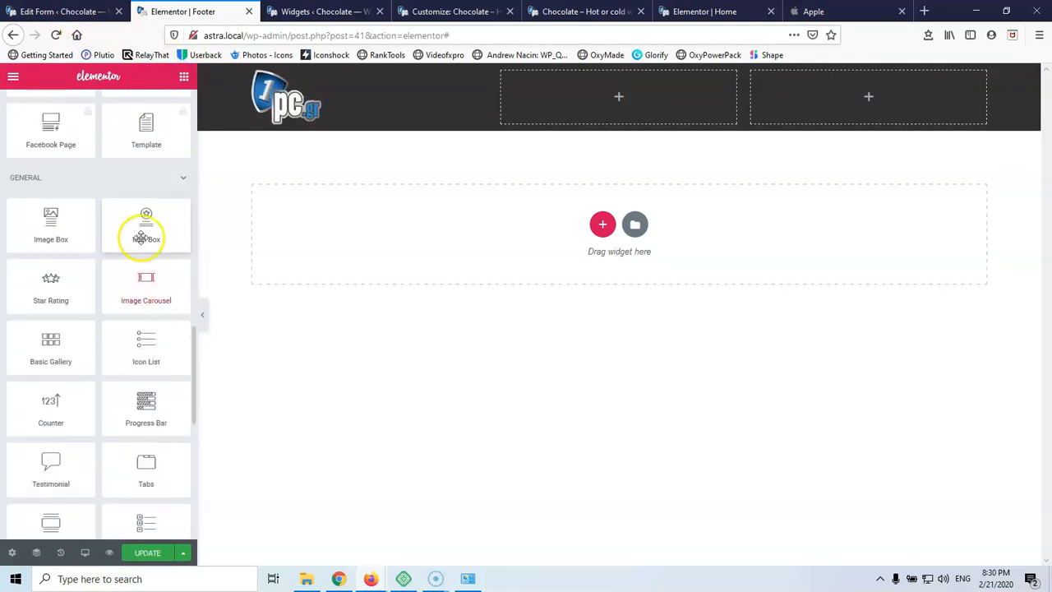
drag(138, 223, 260, 122)
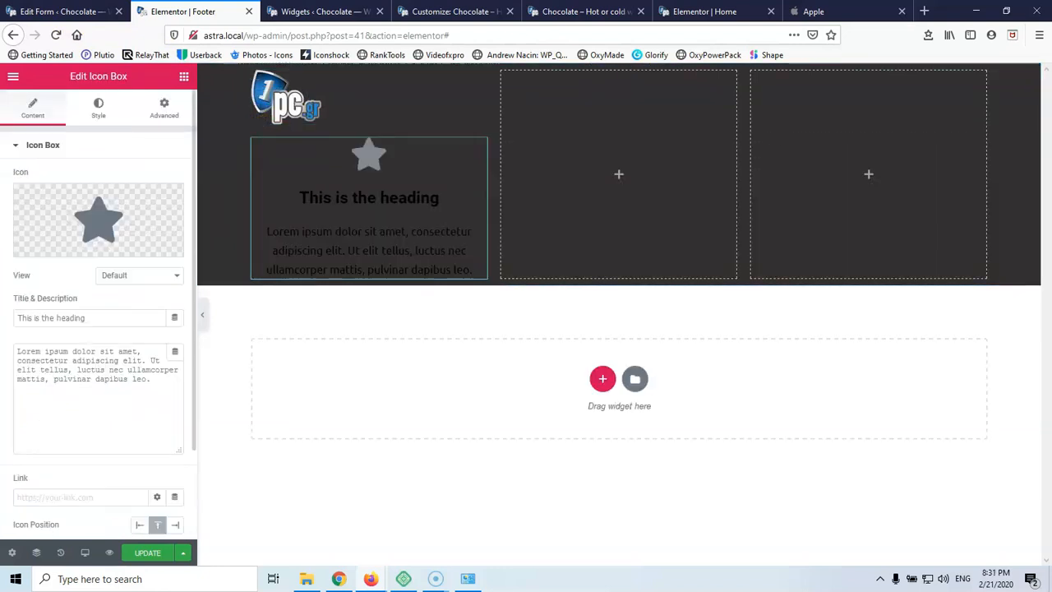
click(131, 276)
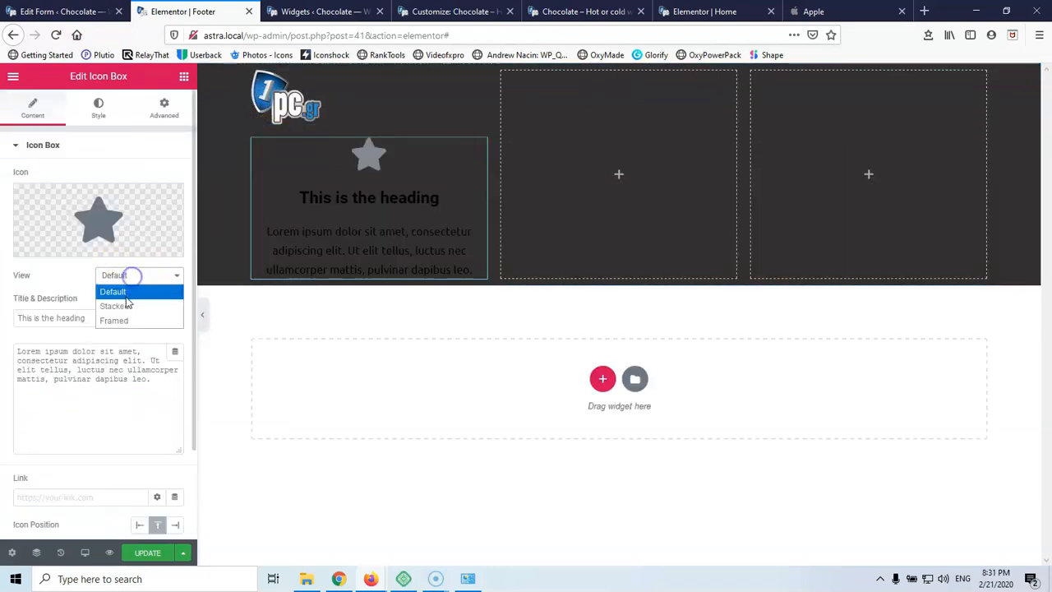
click(119, 303)
click(107, 215)
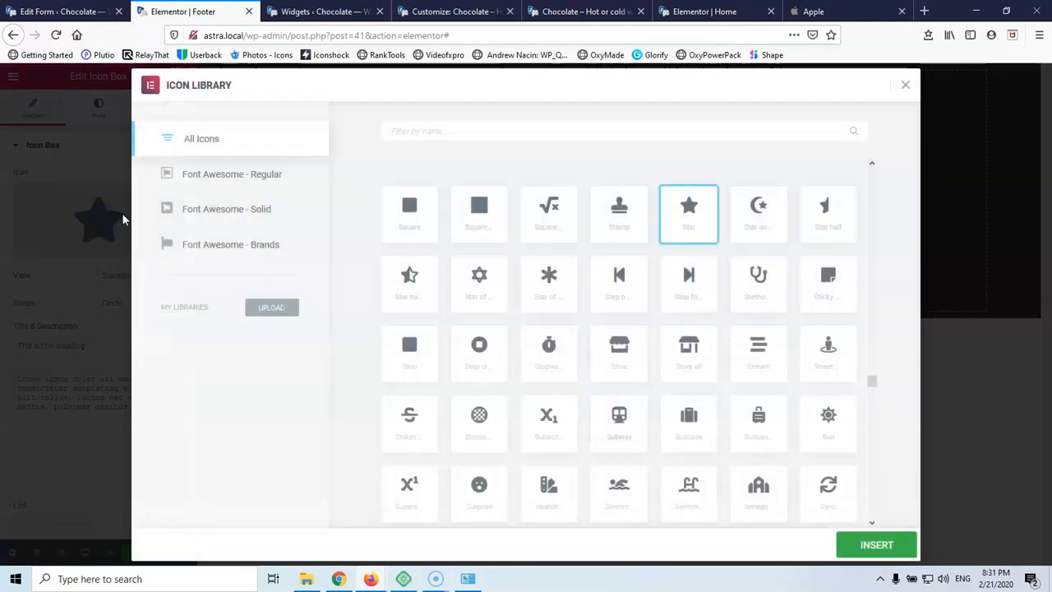
text(p)
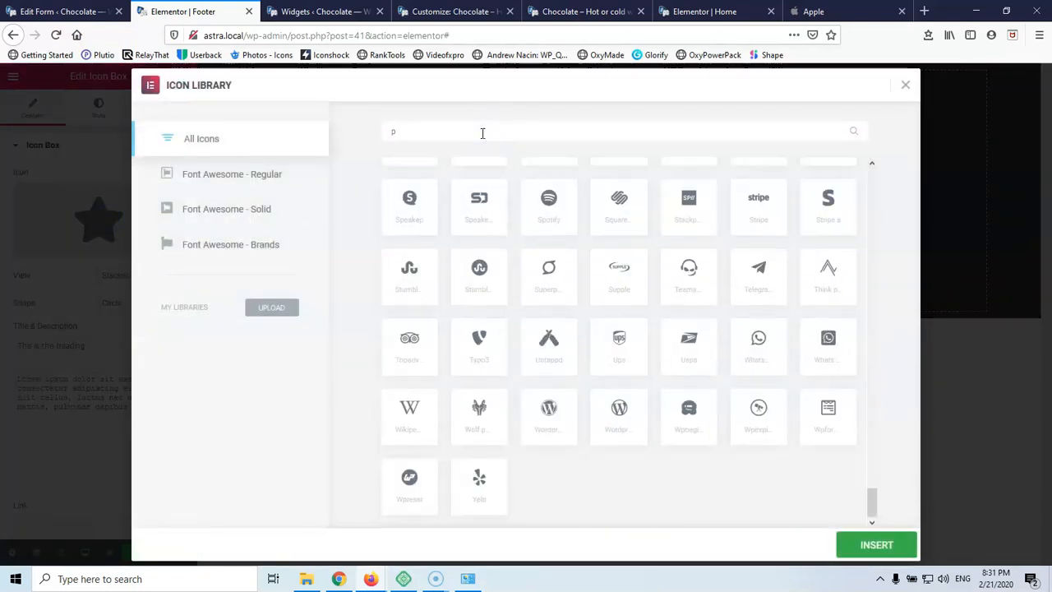
text(hon)
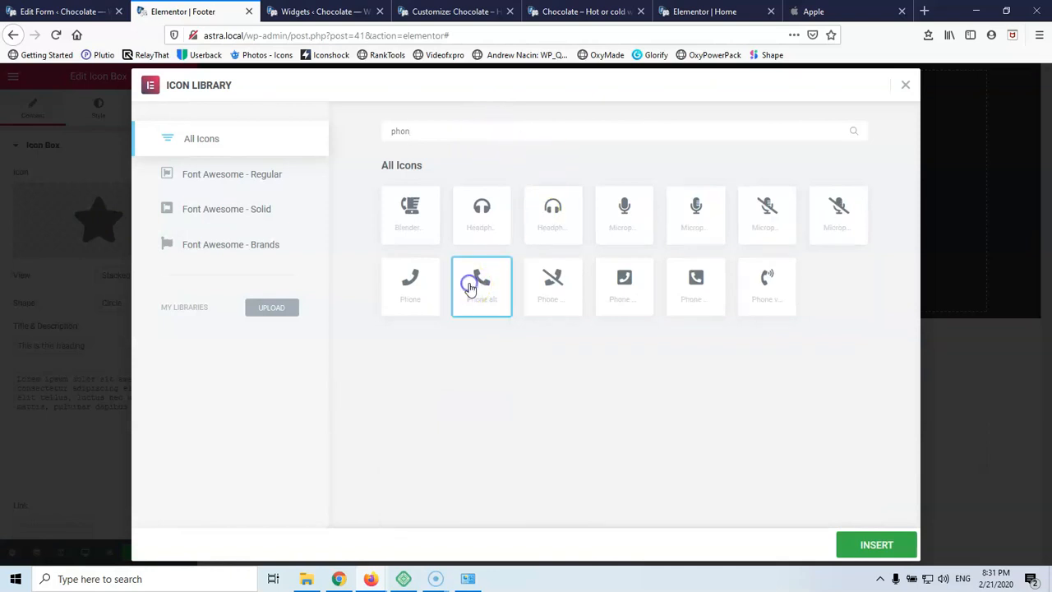
click(874, 544)
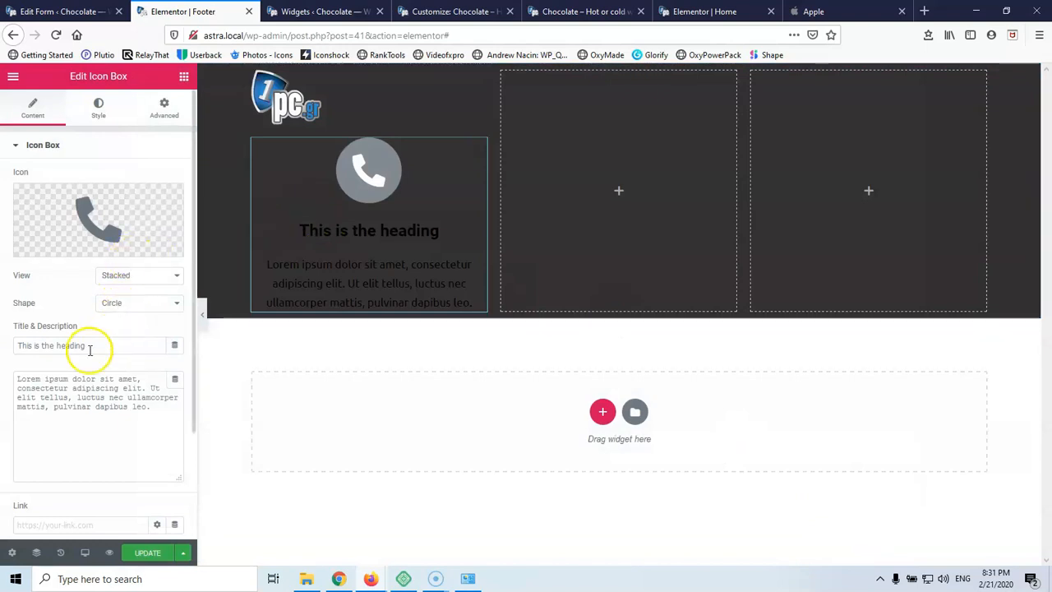
Delete the icon box's Lorem ipsum description and set Icon Position to Left
click(159, 412)
key(ctrl+a)
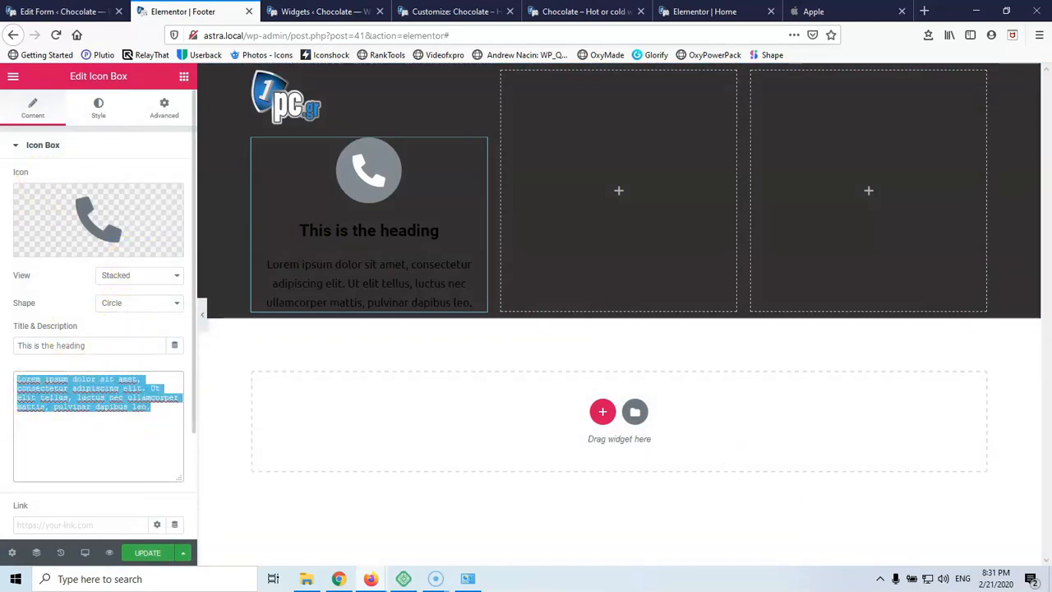
key(BackSpace)
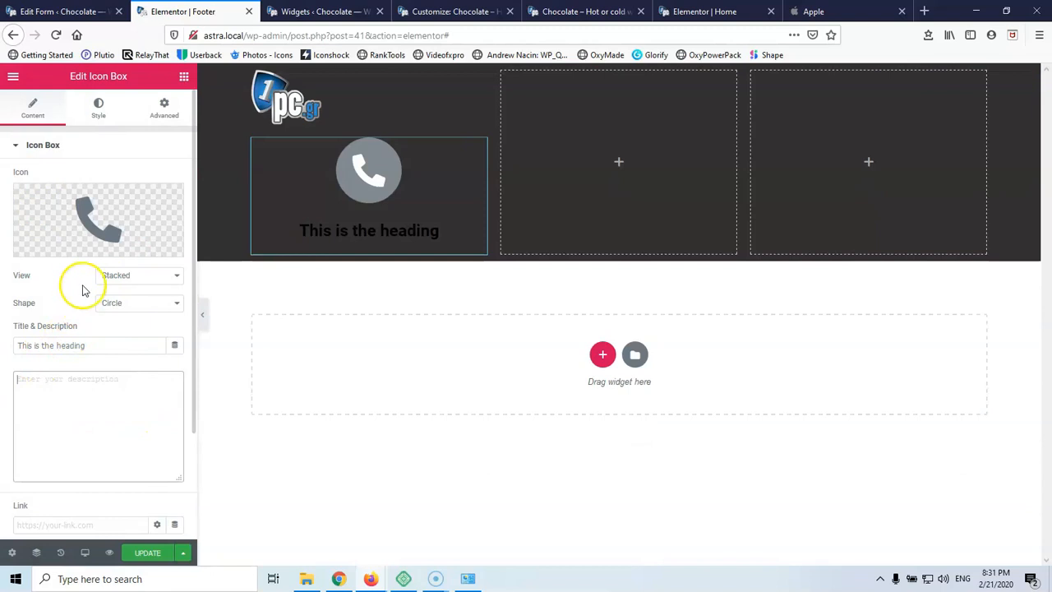
click(98, 115)
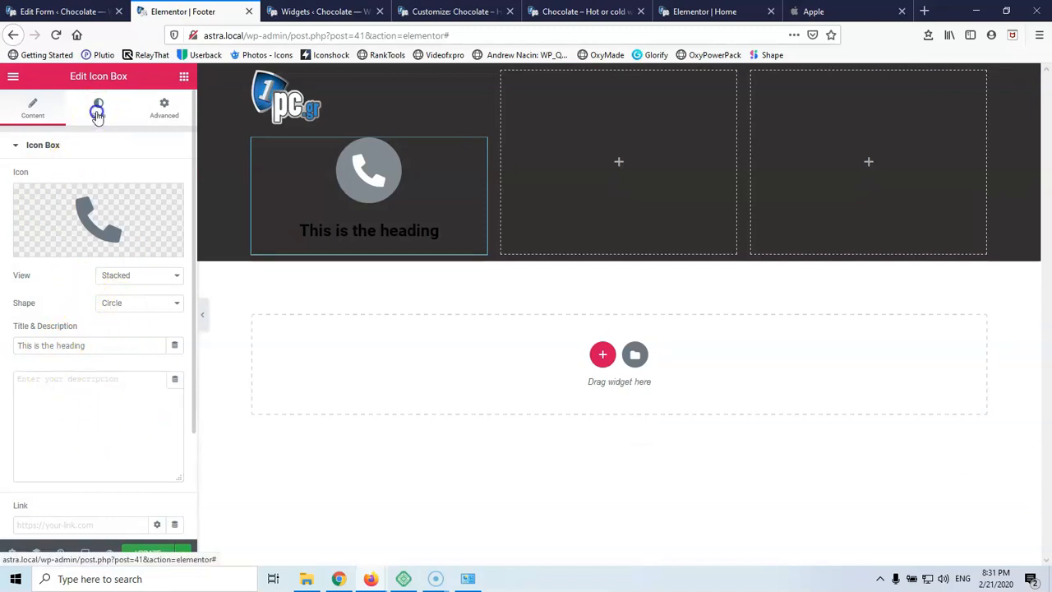
scroll(66, 284, down, 2)
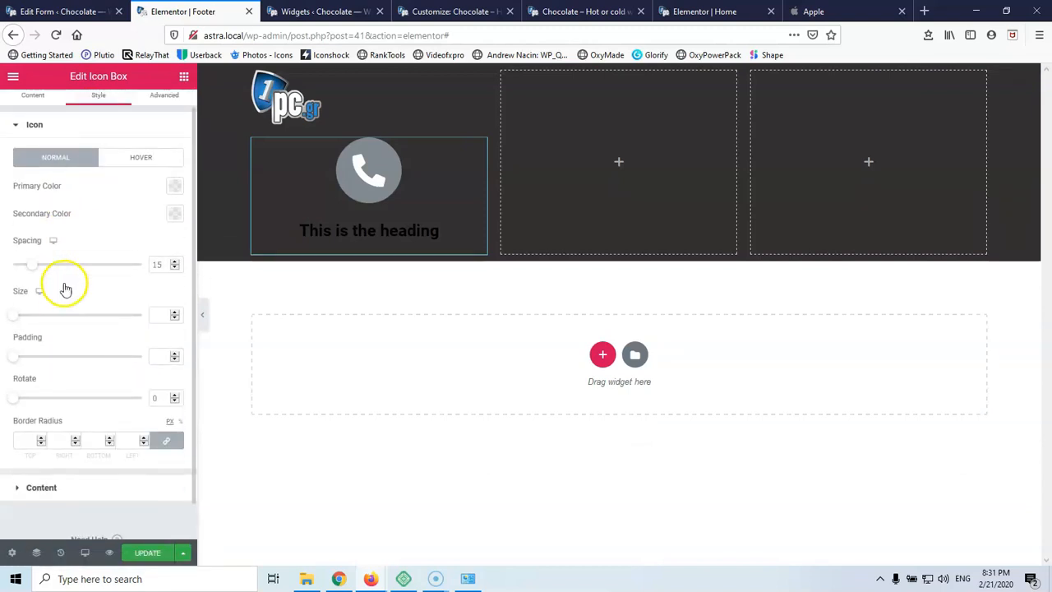
scroll(66, 284, up, 2)
click(34, 109)
scroll(113, 368, down, 3)
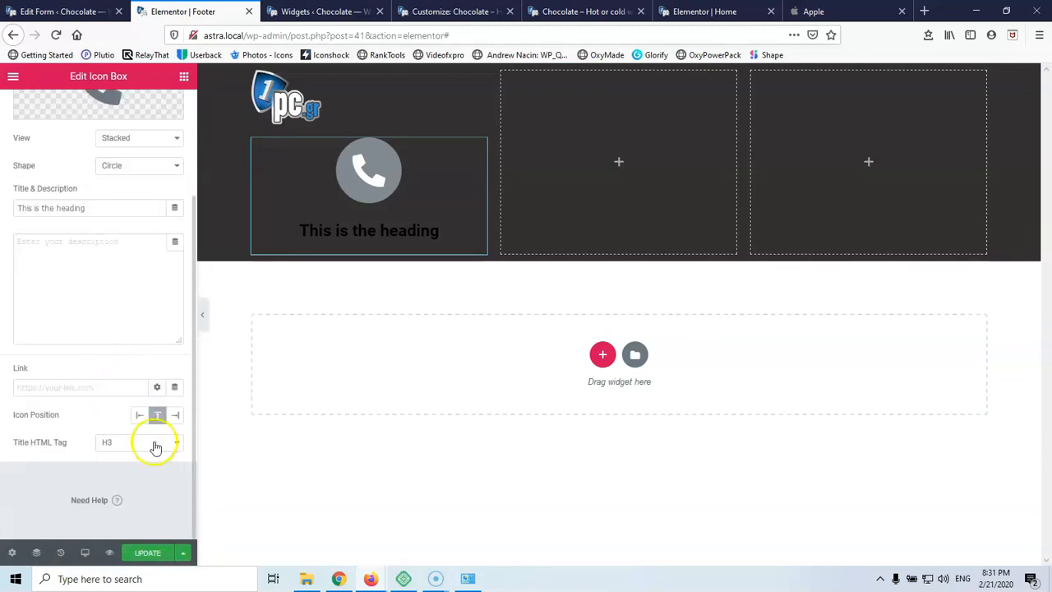
click(139, 415)
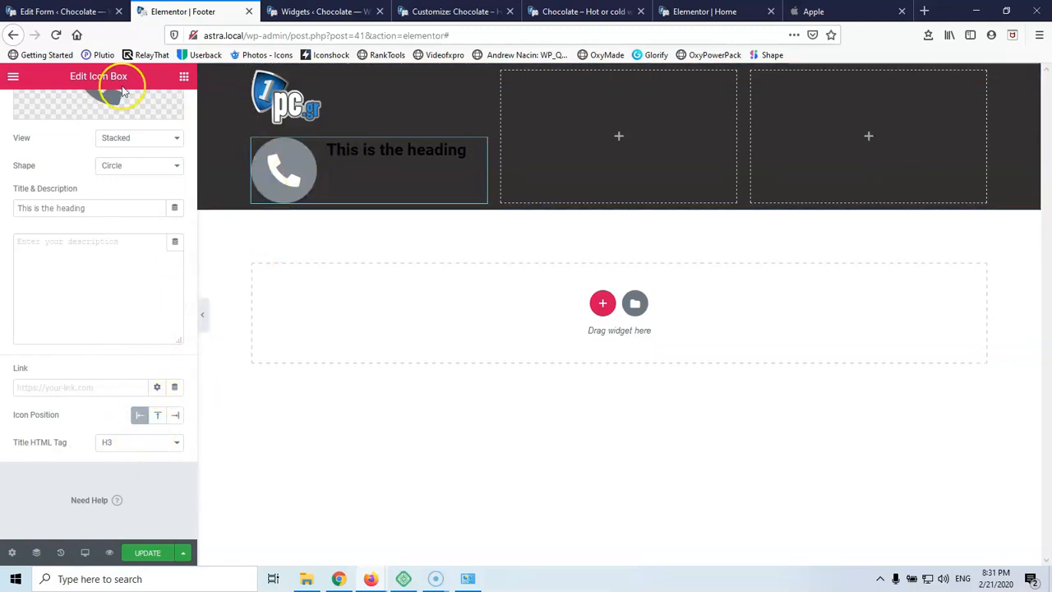
Color the icon with a white primary circle and black secondary phone glyph
scroll(159, 141, up, 3)
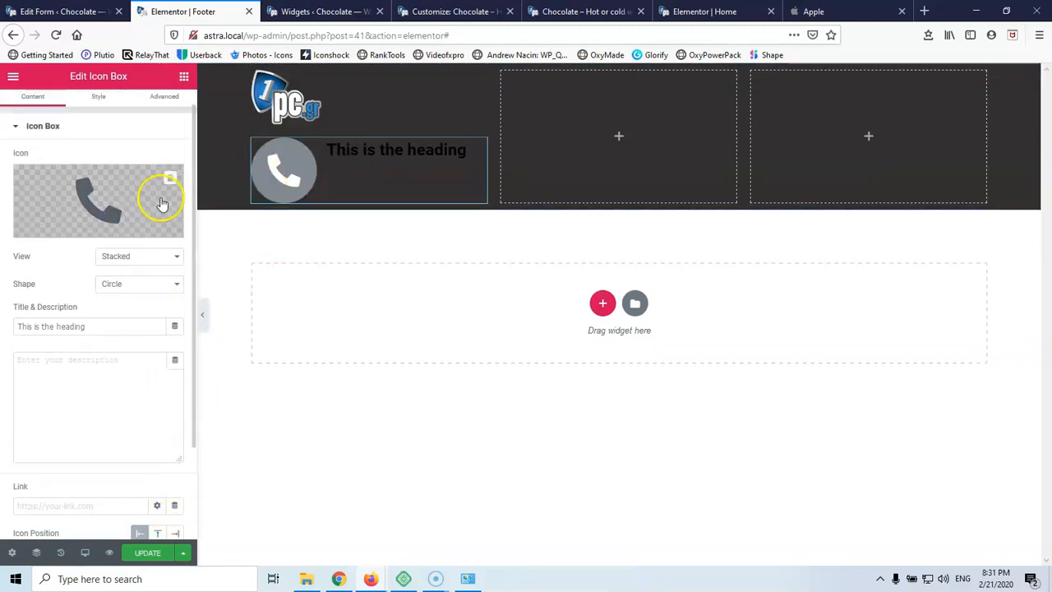
click(100, 96)
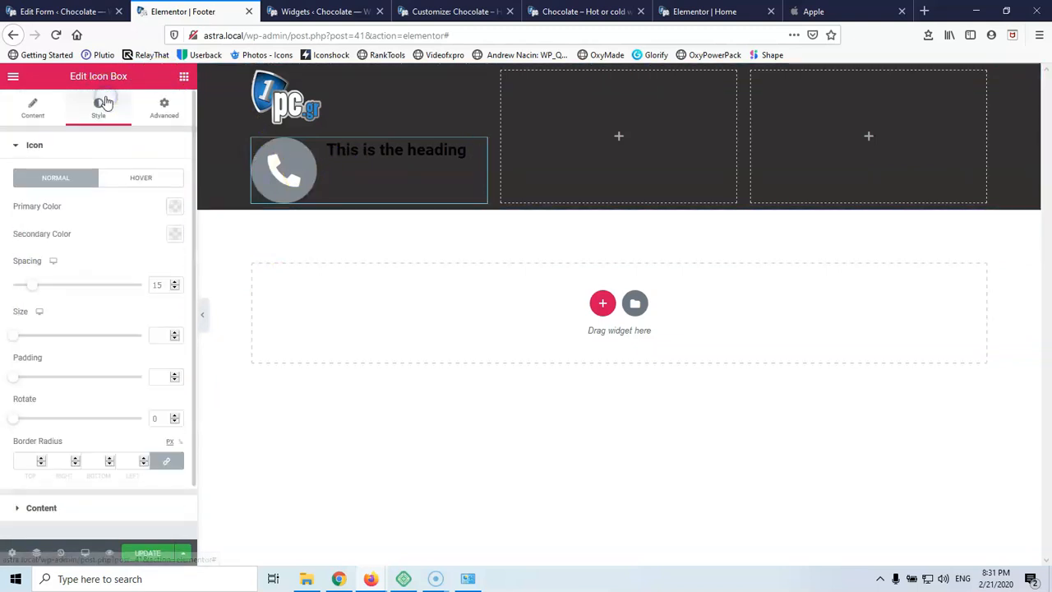
click(174, 206)
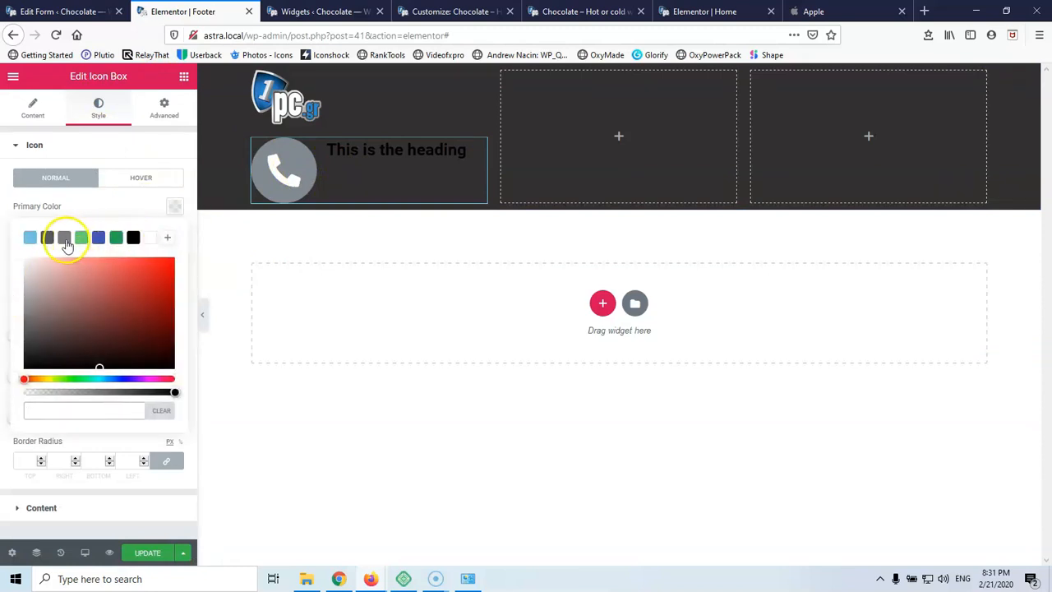
click(152, 238)
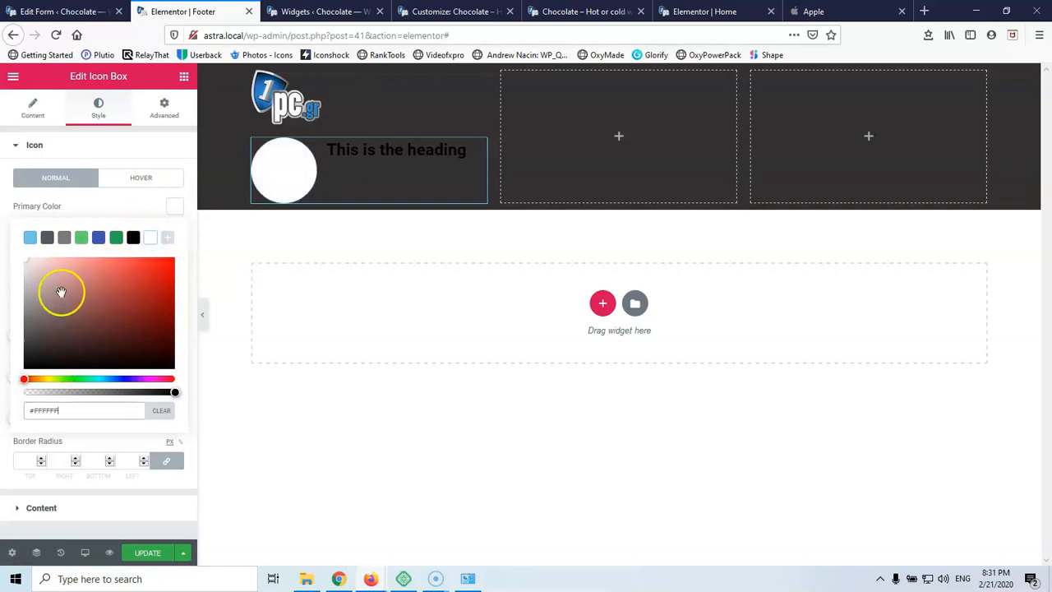
click(170, 207)
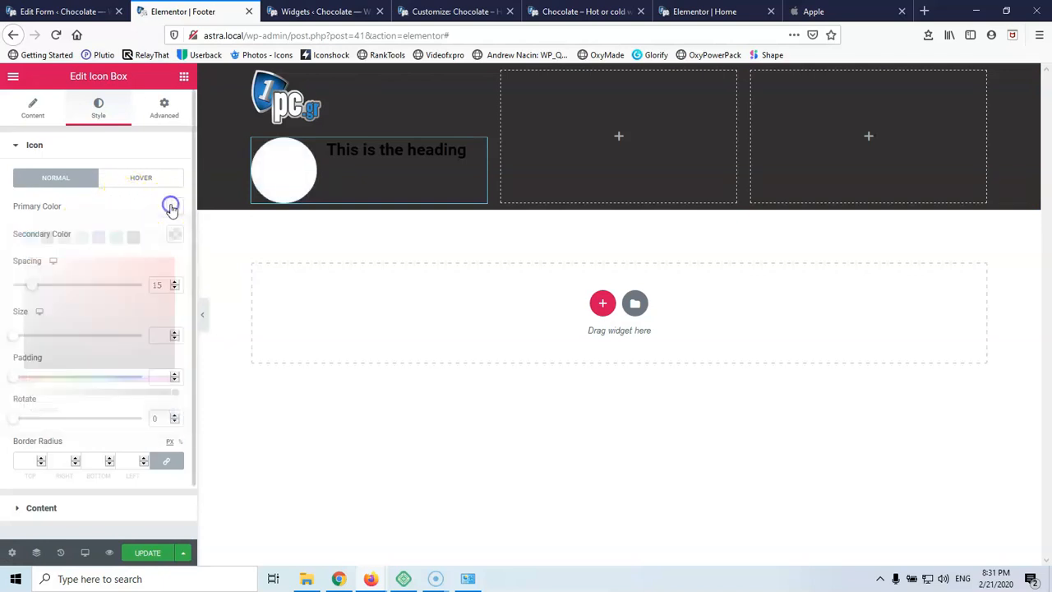
click(174, 235)
click(133, 265)
click(174, 236)
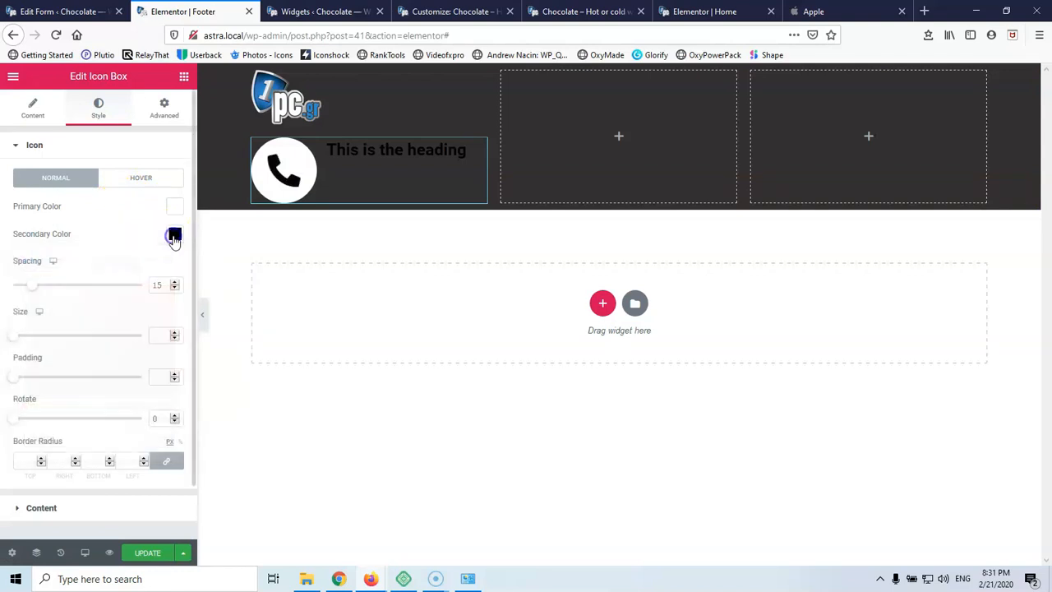
Tighten the icon spacing to 13 and shrink the icon size to 13
drag(45, 287, 29, 287)
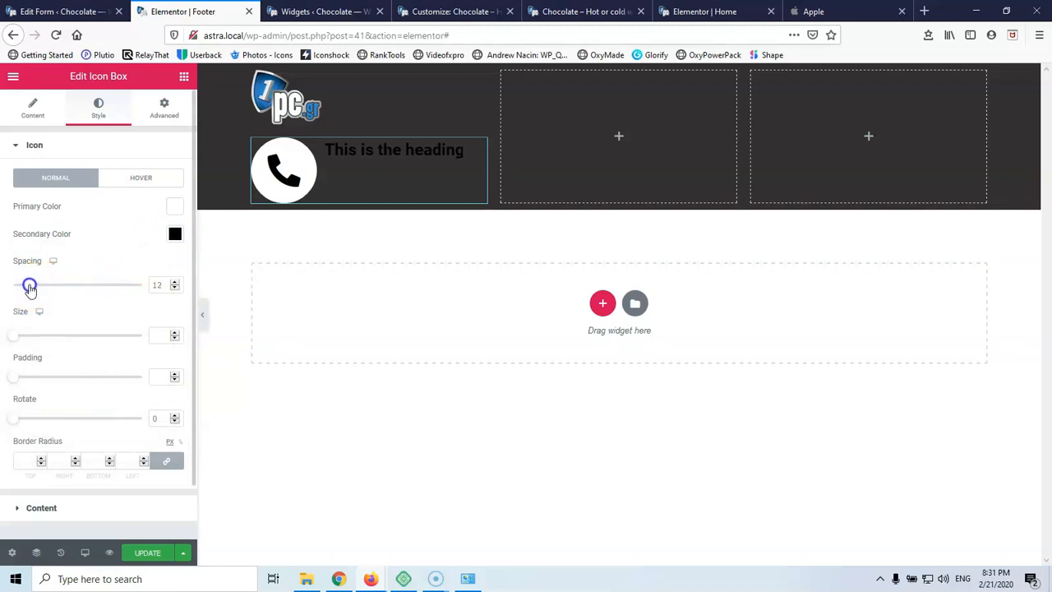
click(157, 337)
text(11)
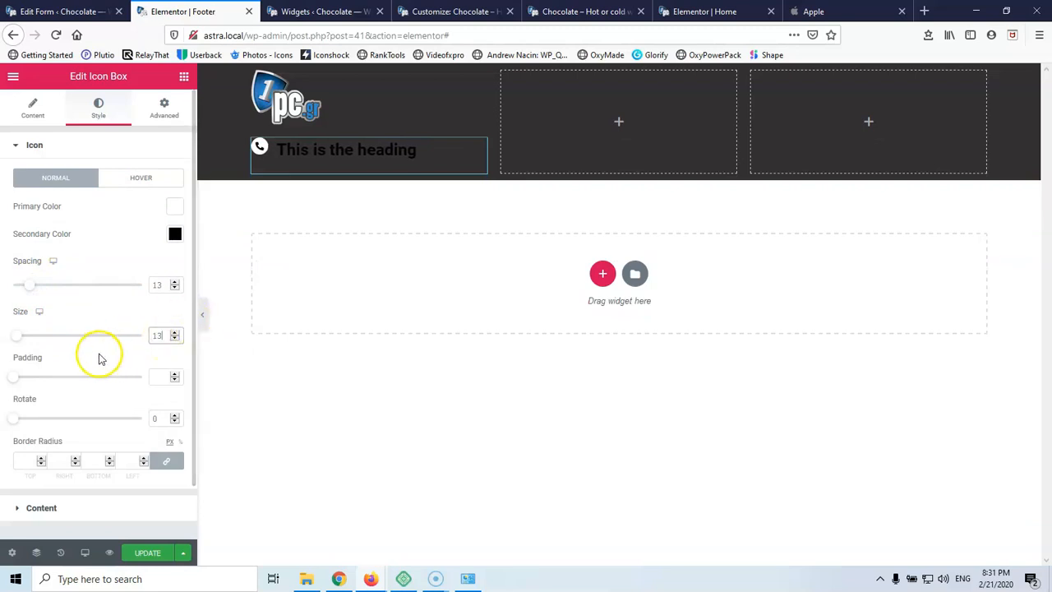
scroll(99, 355, down, 1)
scroll(102, 355, down, 1)
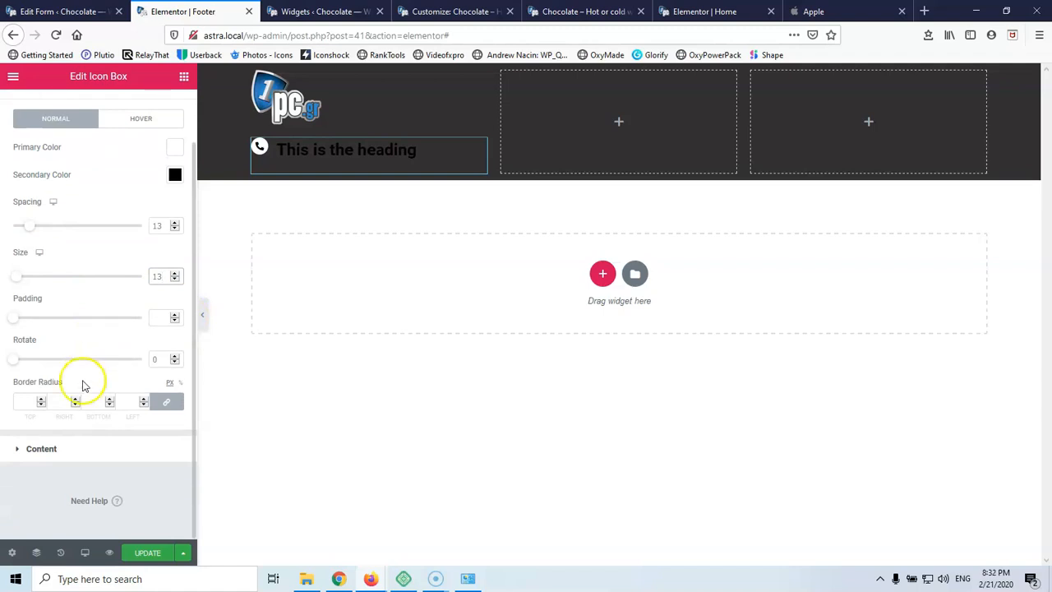
click(13, 449)
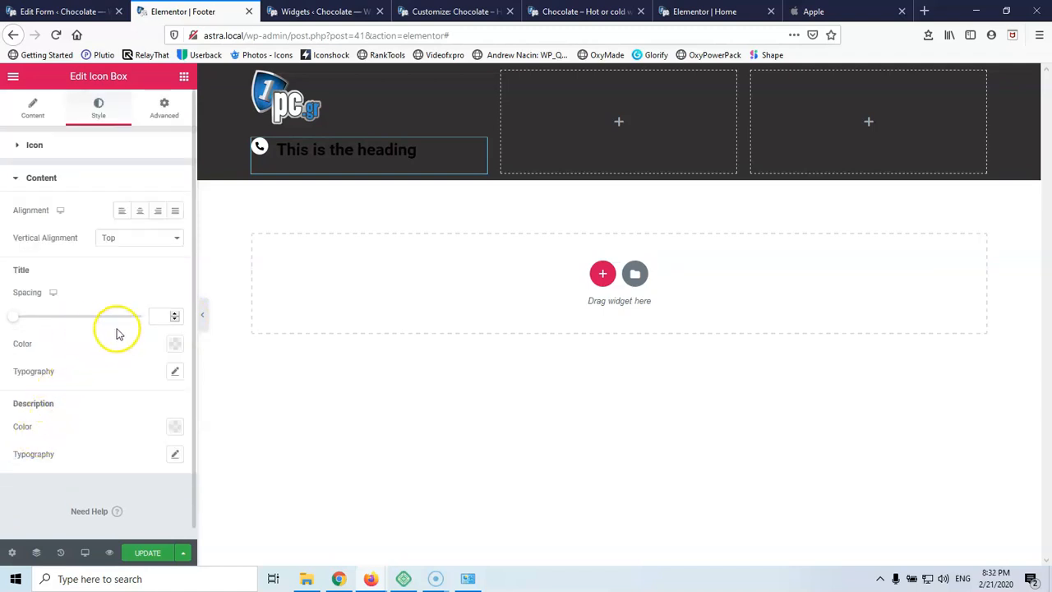
Make the icon box title white, keeping vertical alignment at Top
click(175, 343)
drag(97, 249, 14, 171)
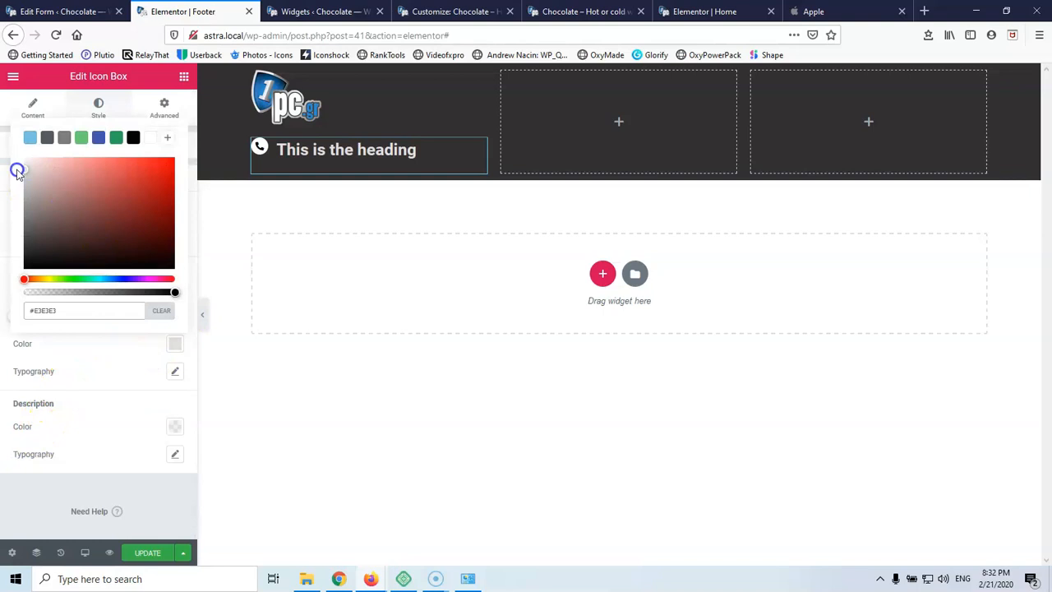
click(177, 348)
click(130, 238)
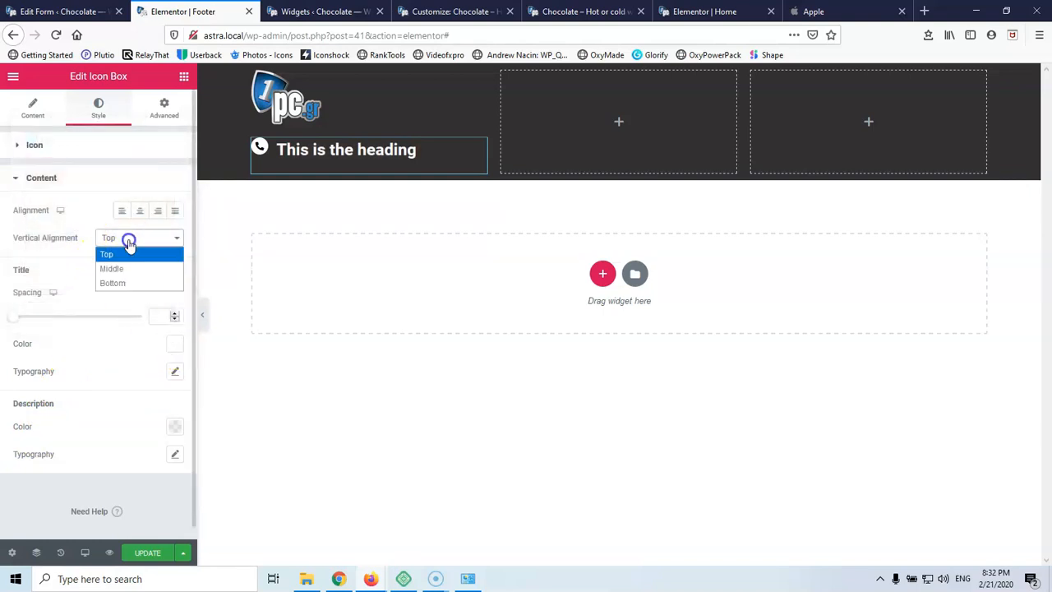
click(120, 271)
click(125, 244)
click(122, 254)
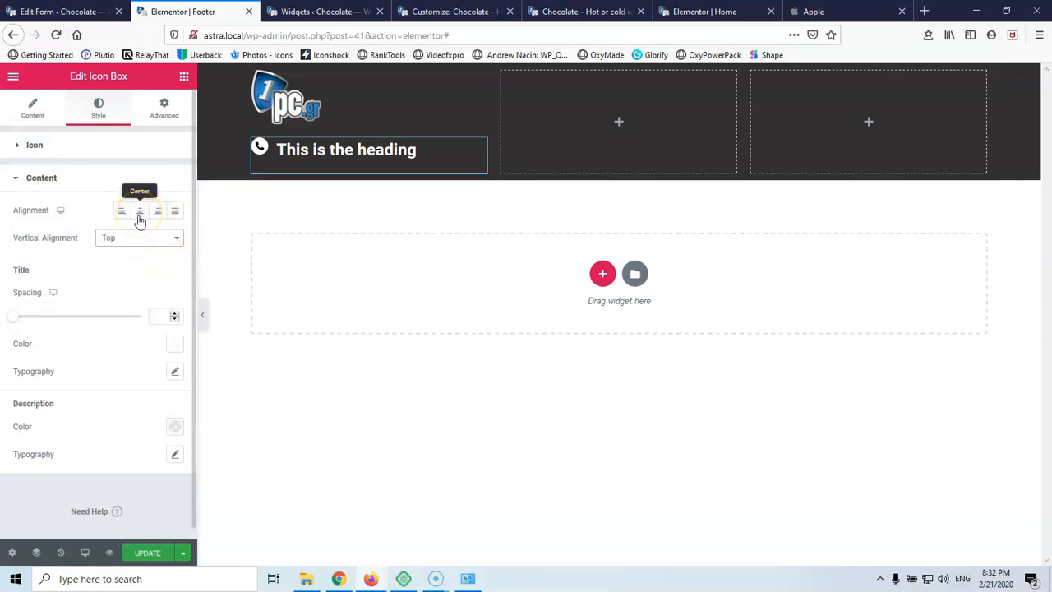
Set the title font size to 16 and replace the title with the phone number
click(174, 371)
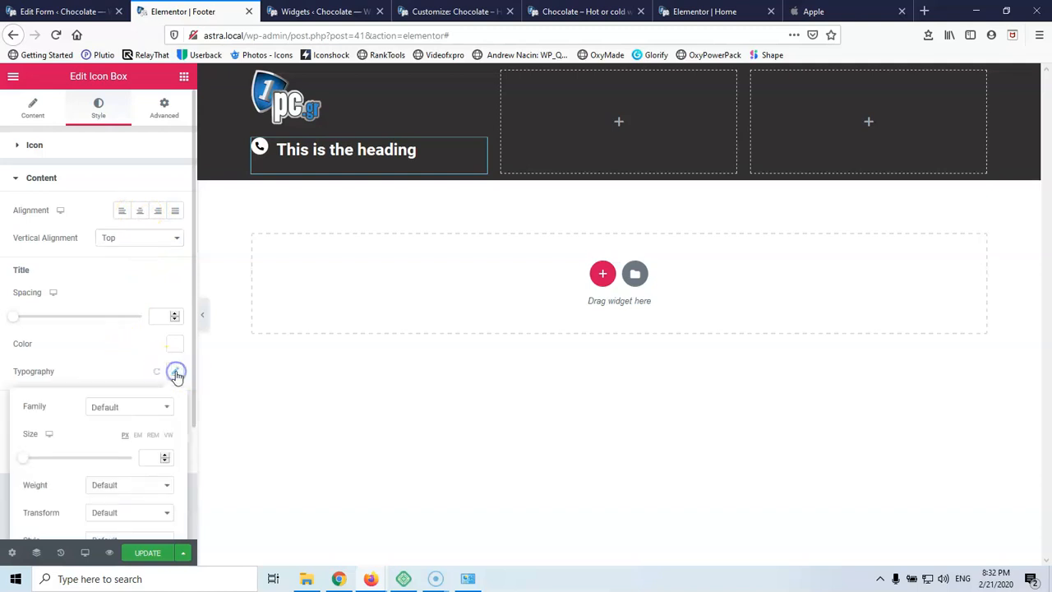
click(151, 460)
text(16)
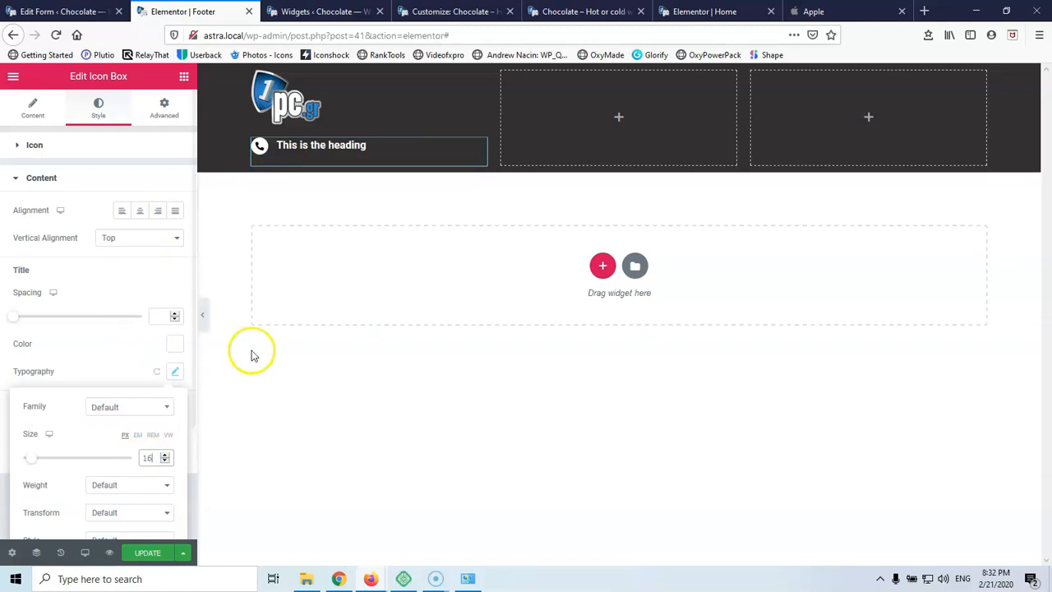
click(337, 146)
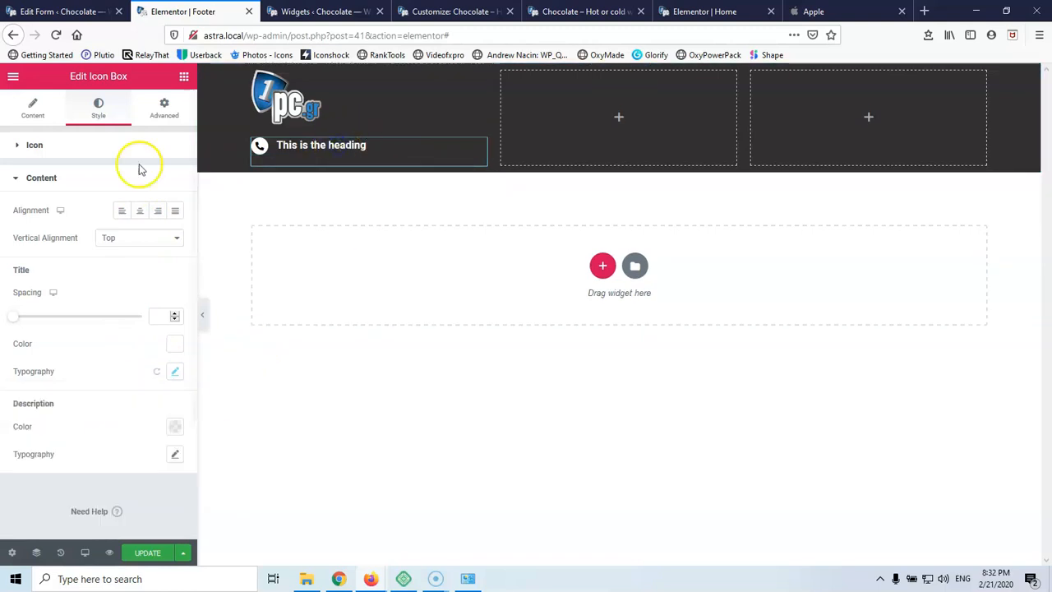
click(32, 109)
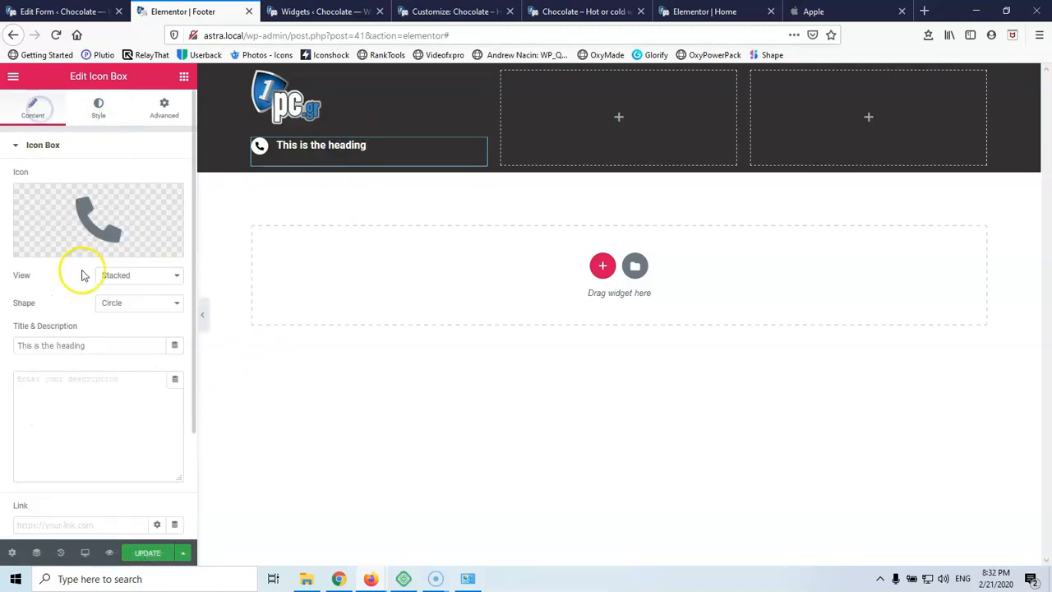
triple_click(90, 345)
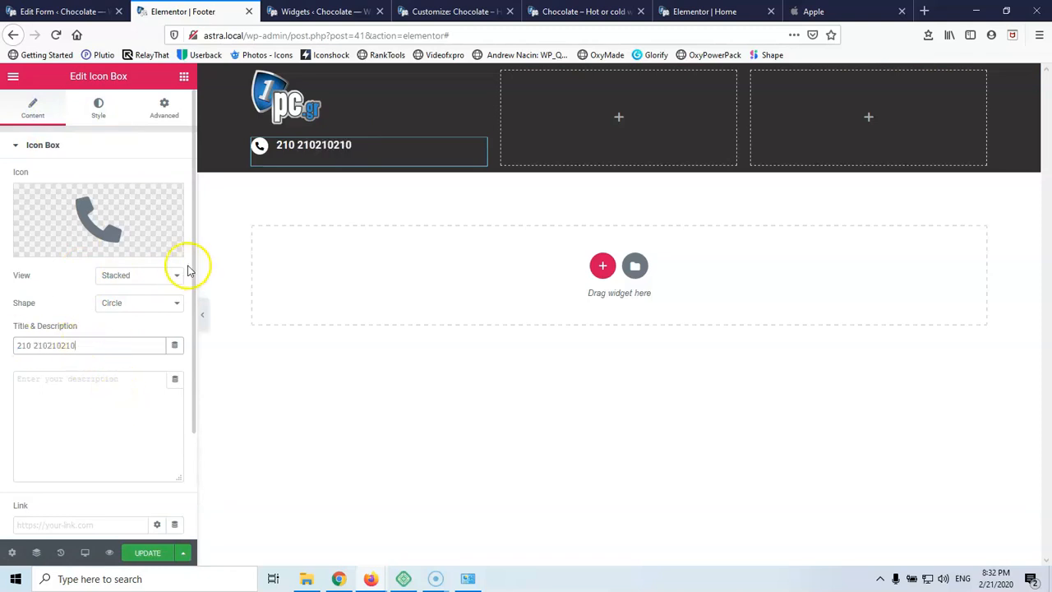
Duplicate the phone icon box twice
click(480, 146)
right_click(480, 146)
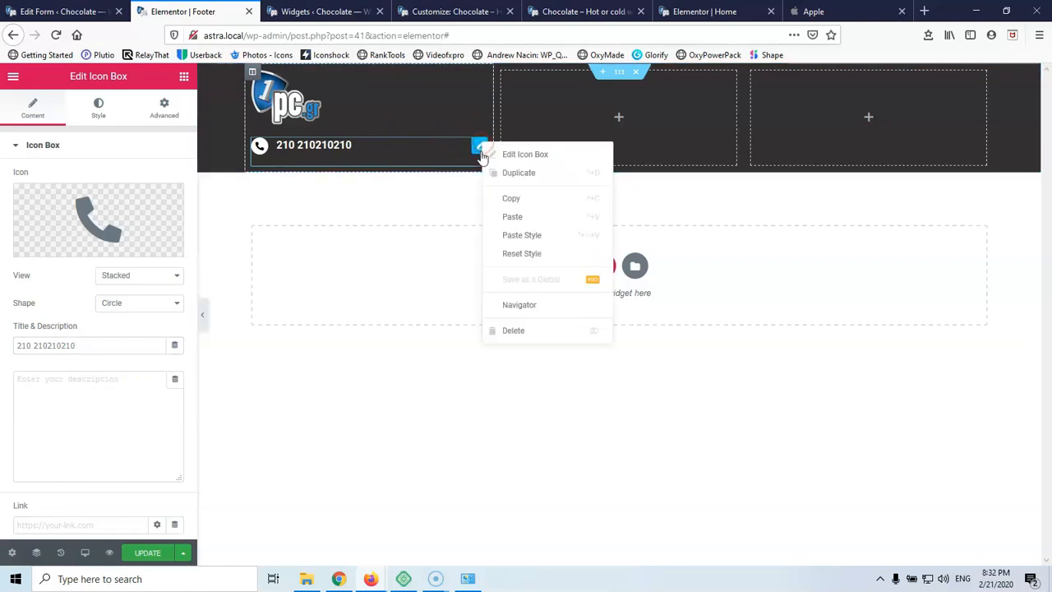
click(492, 175)
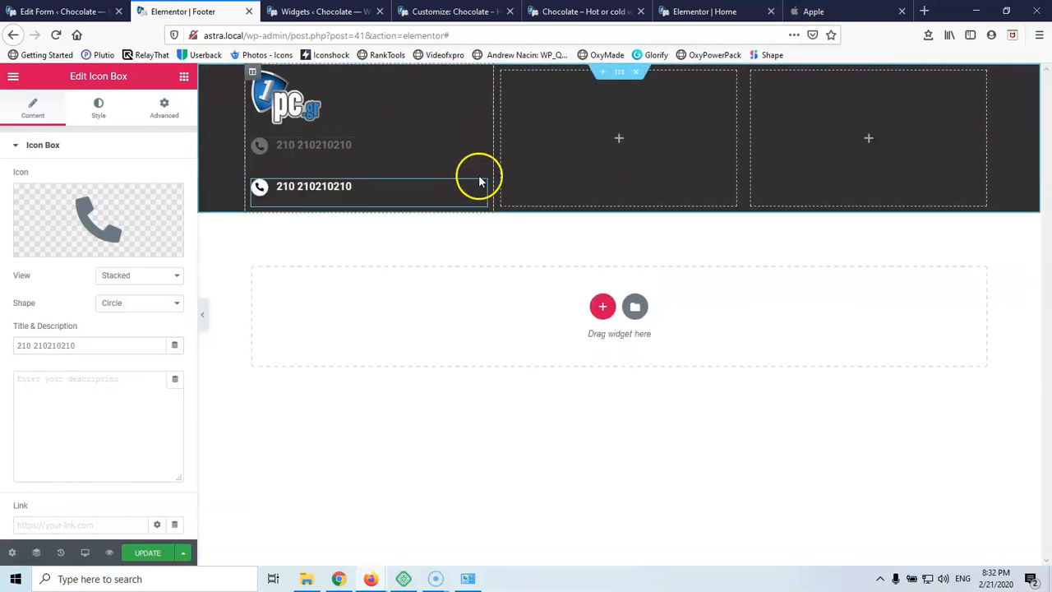
right_click(482, 189)
click(487, 213)
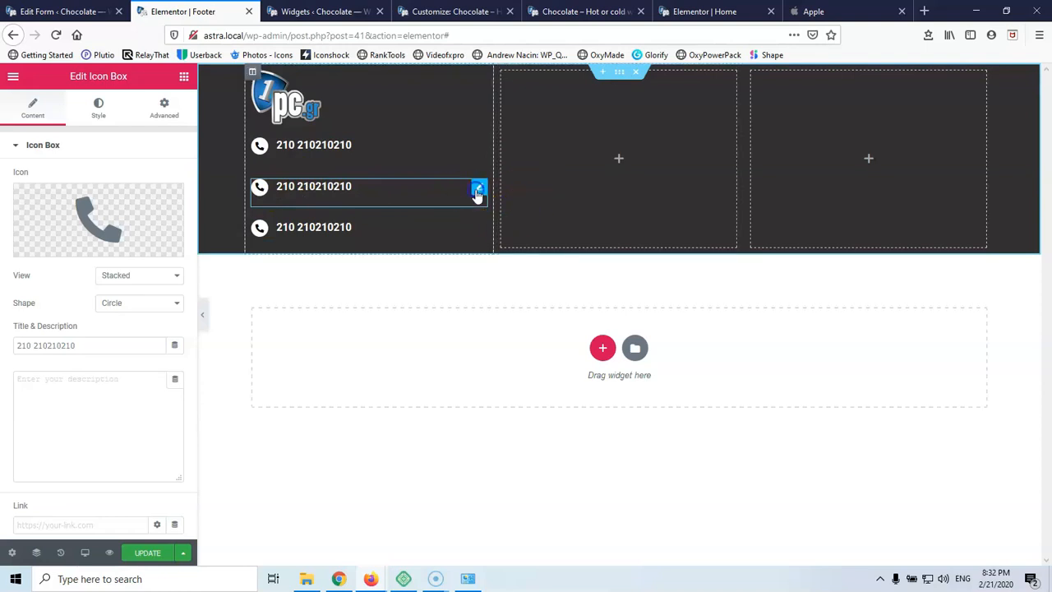
Give the middle box the Home icon and the title 'Address'
click(97, 201)
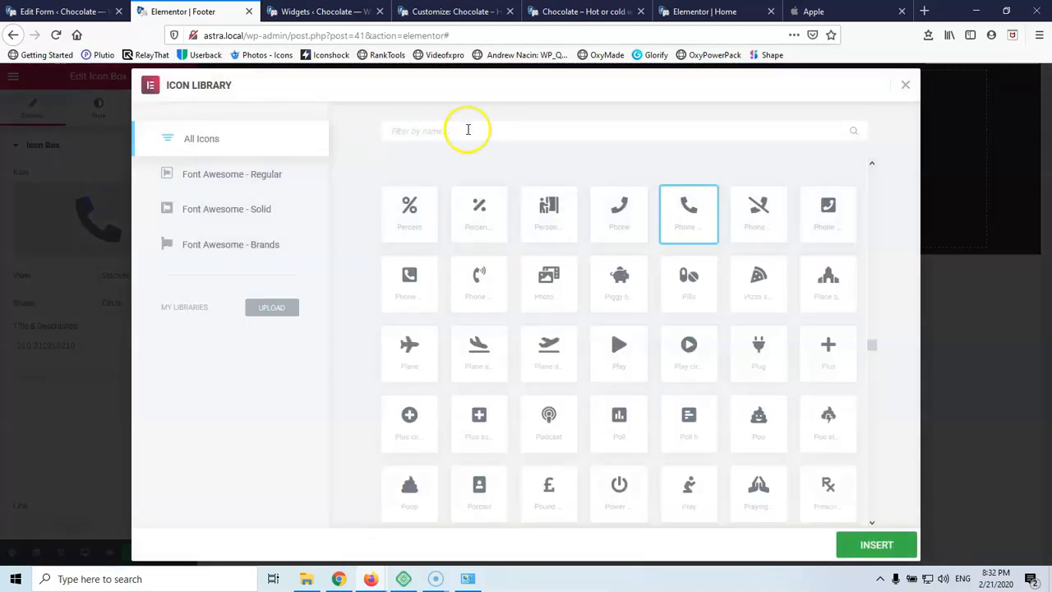
text(hom)
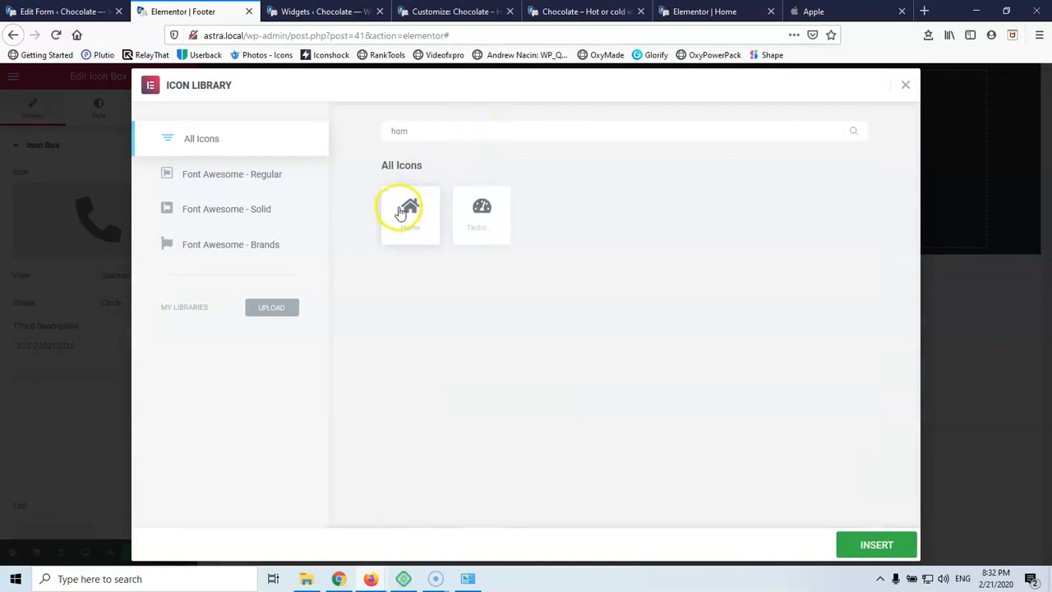
click(400, 212)
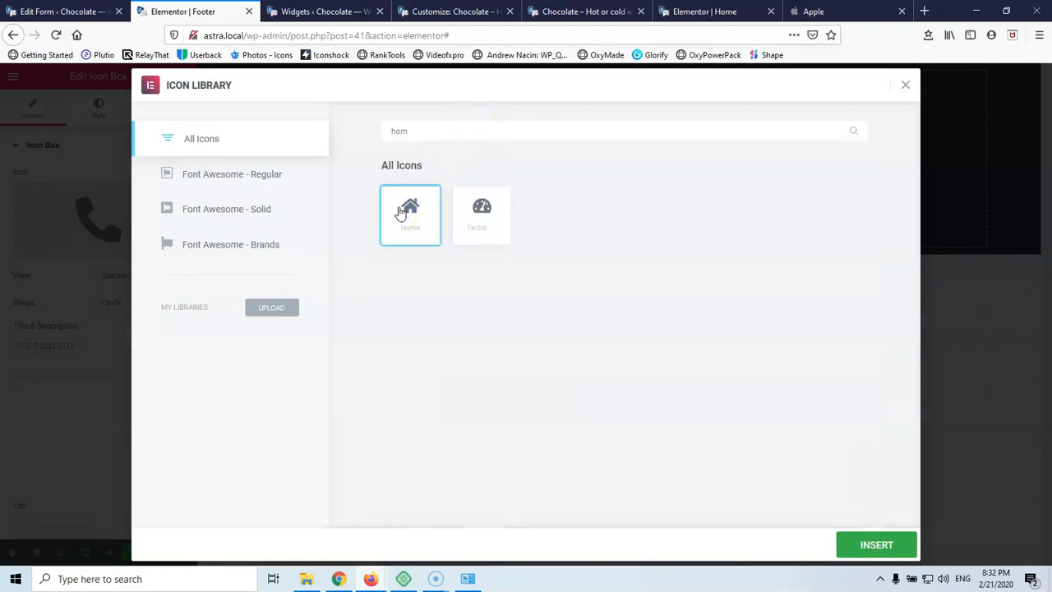
click(859, 544)
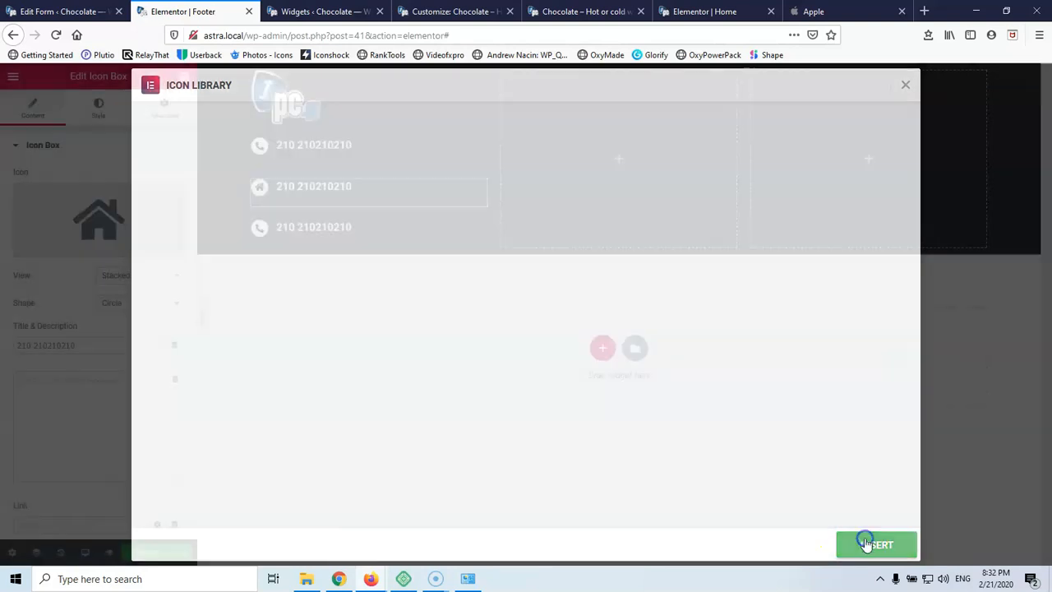
triple_click(91, 342)
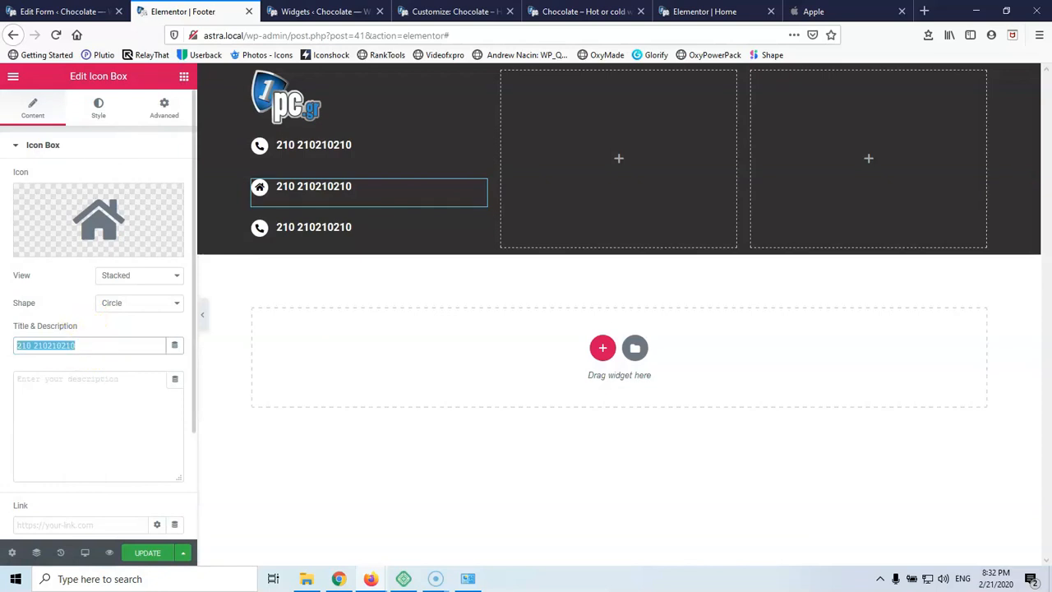
text(Address)
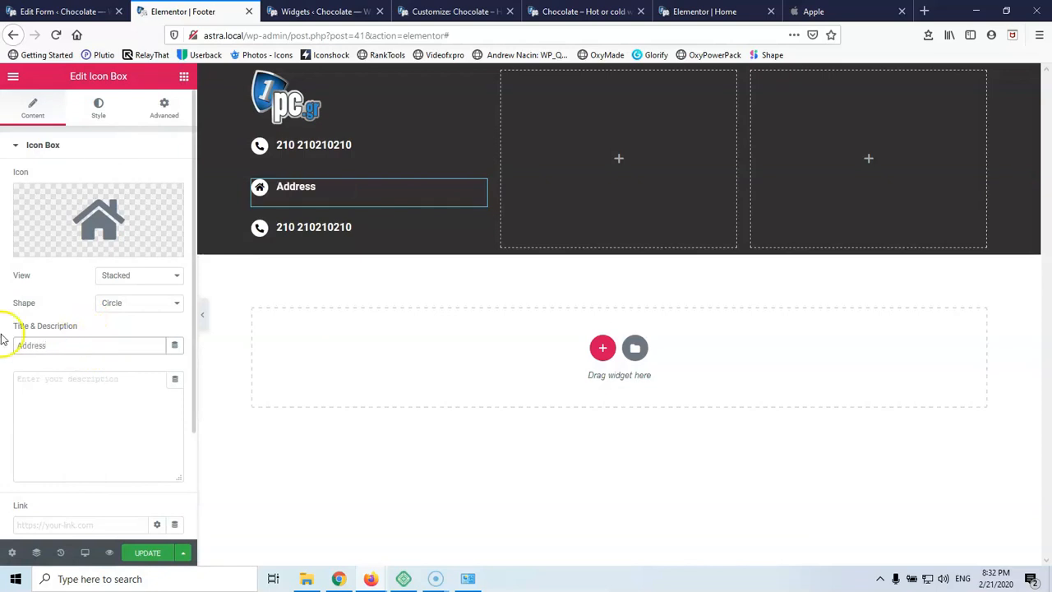
Give the third box the Envelope icon and enter the e-mail address as its title
click(339, 229)
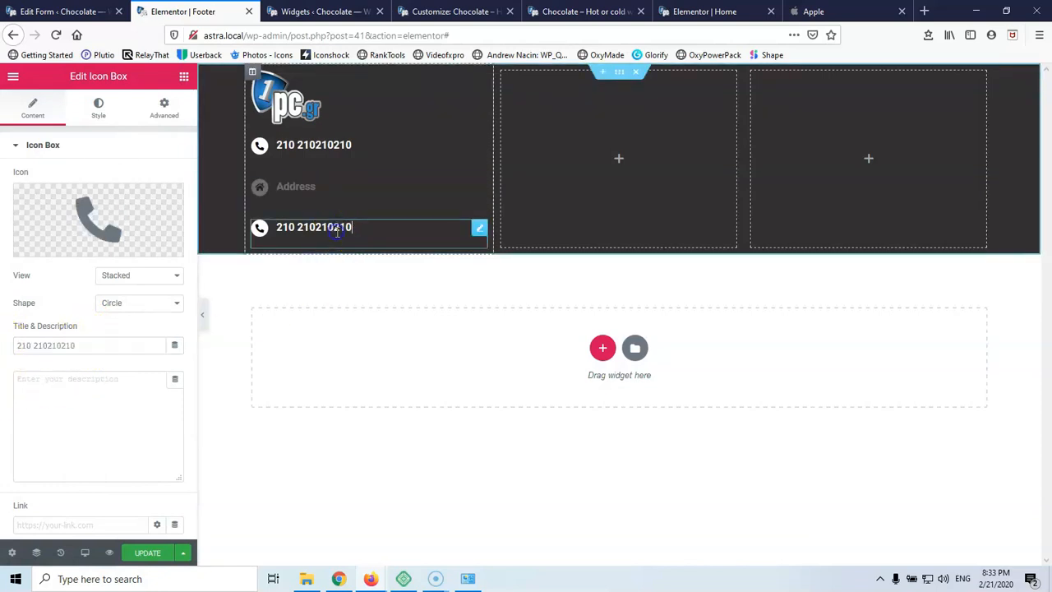
click(99, 218)
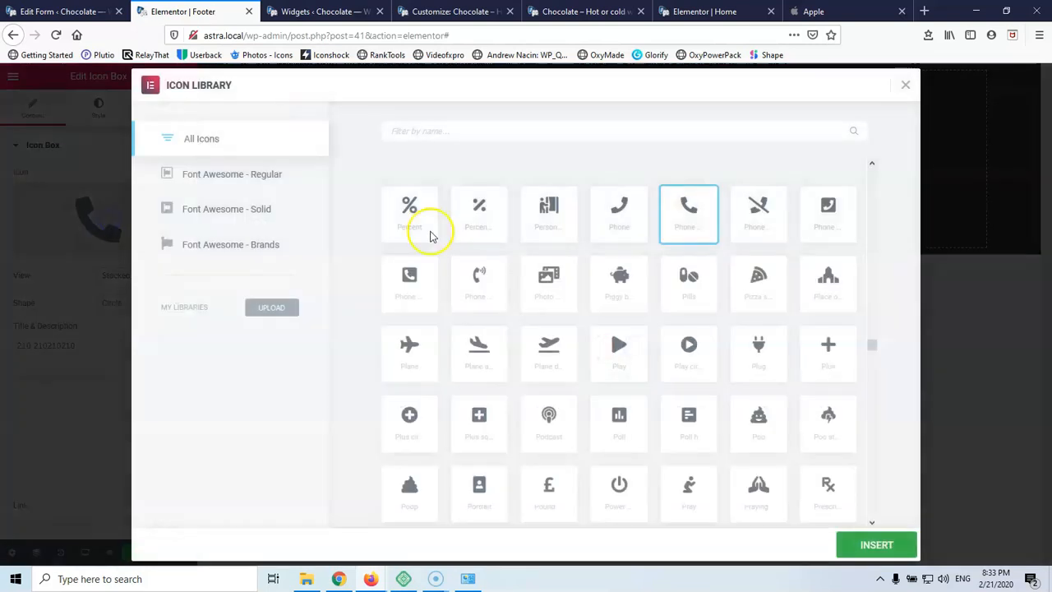
click(549, 129)
text(enve)
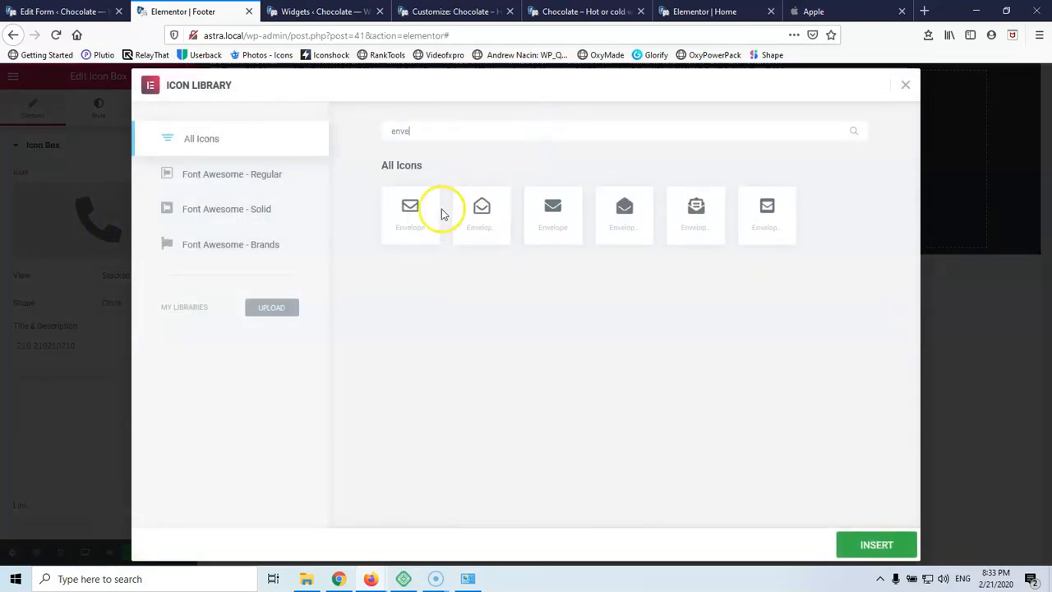
click(404, 215)
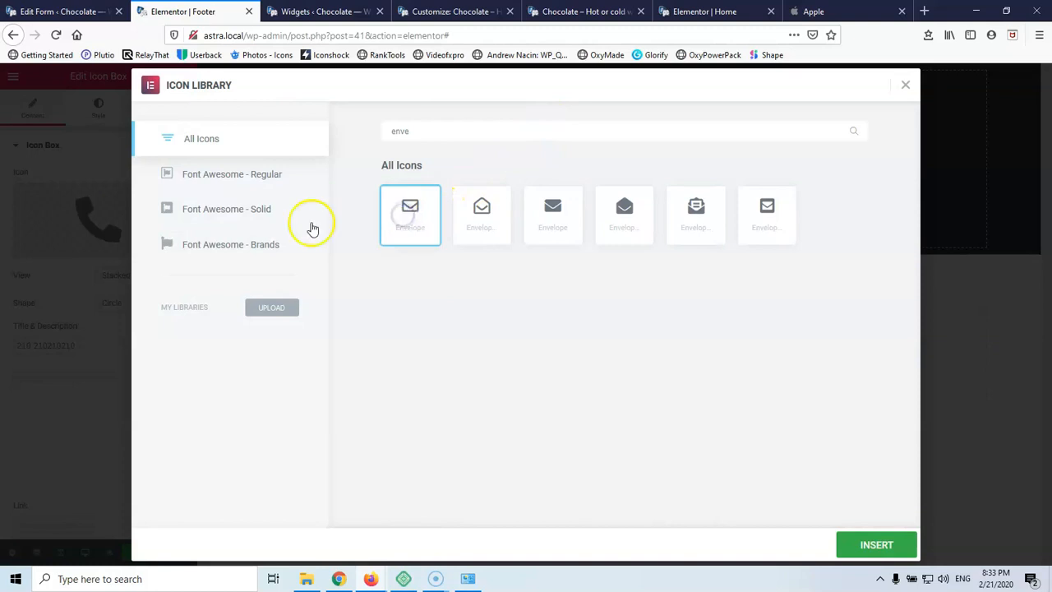
click(875, 544)
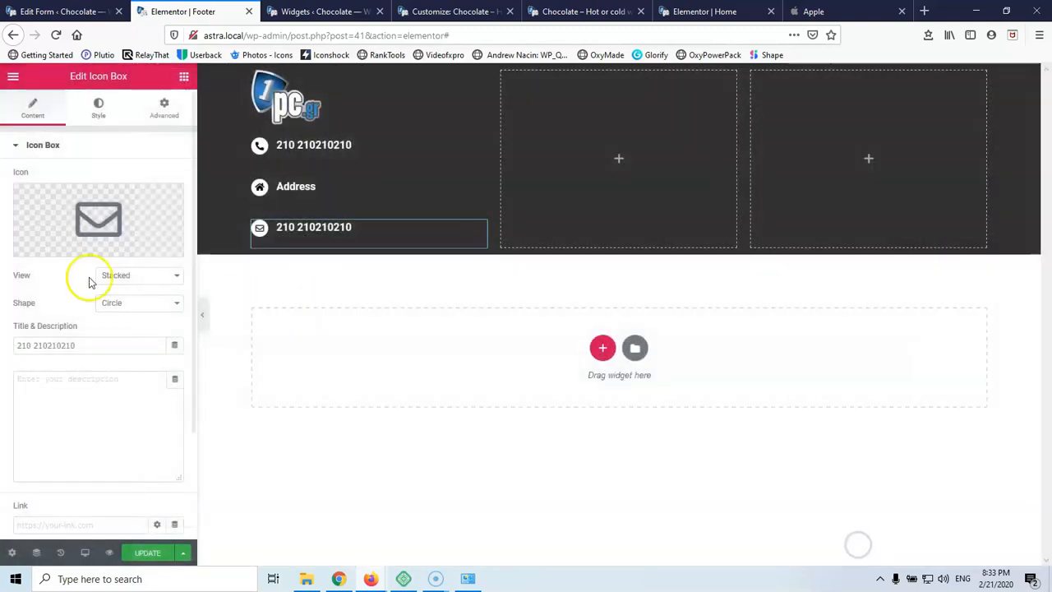
triple_click(84, 346)
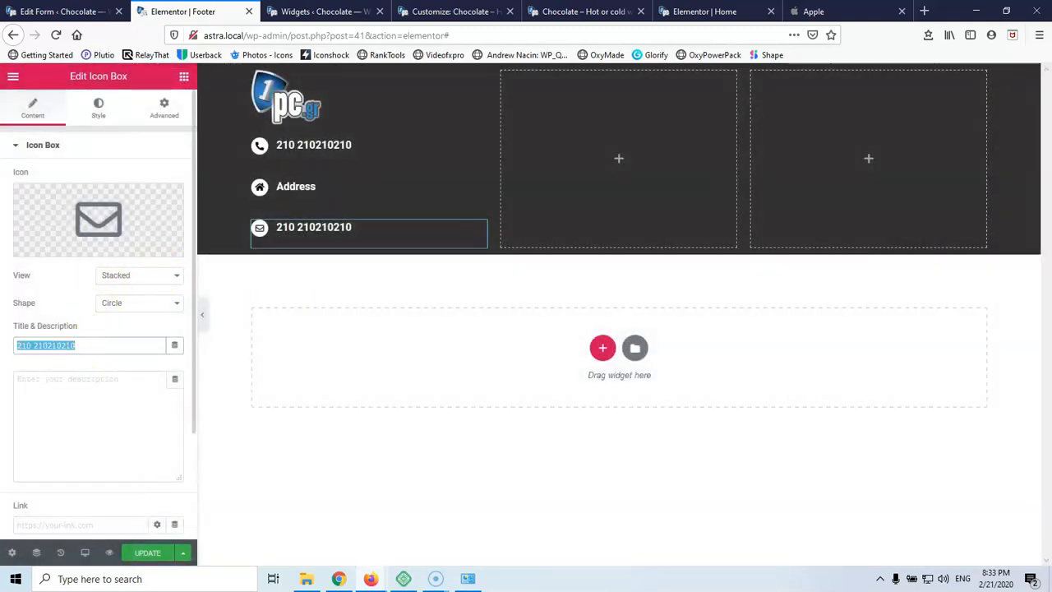
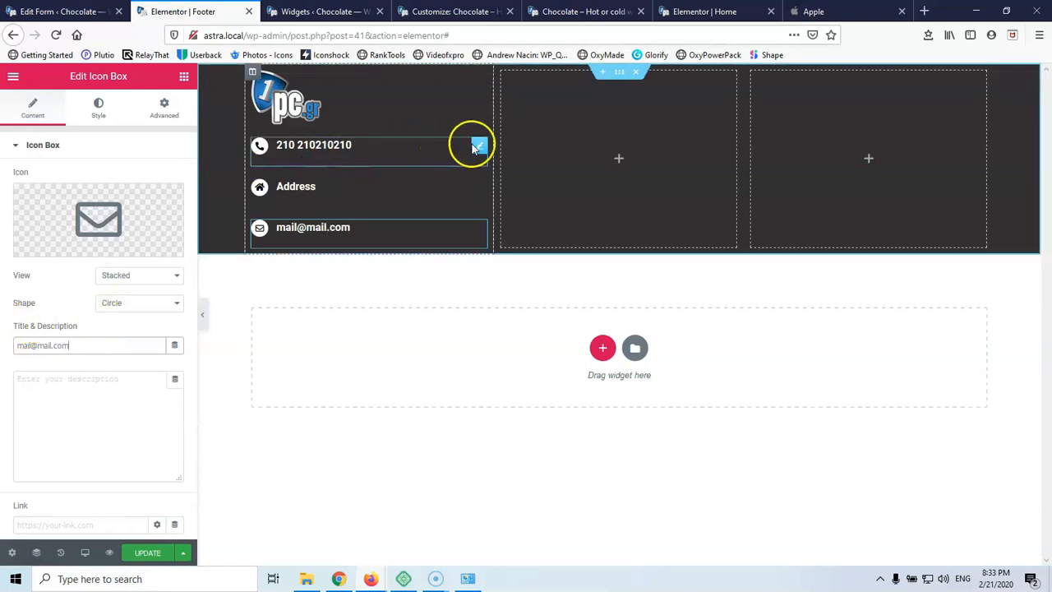
Select the phone icon box and check its description typography settings
click(479, 148)
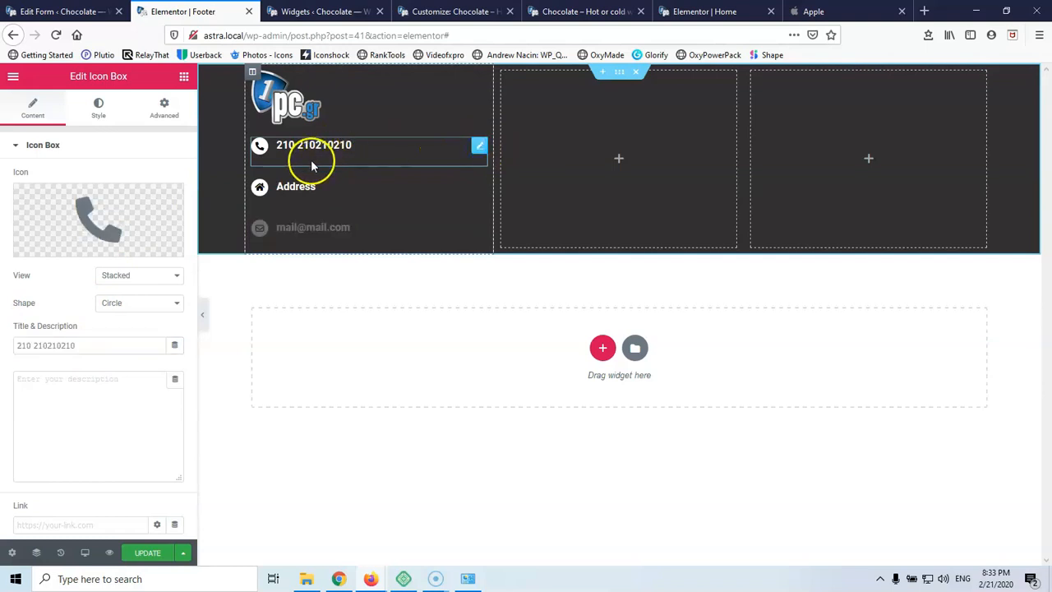
click(97, 119)
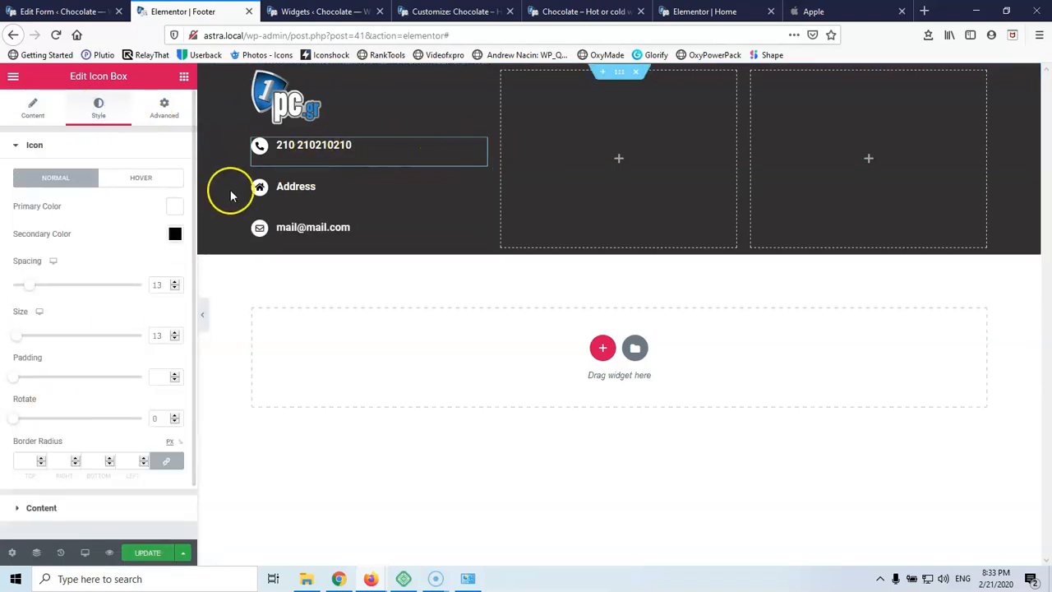
click(48, 498)
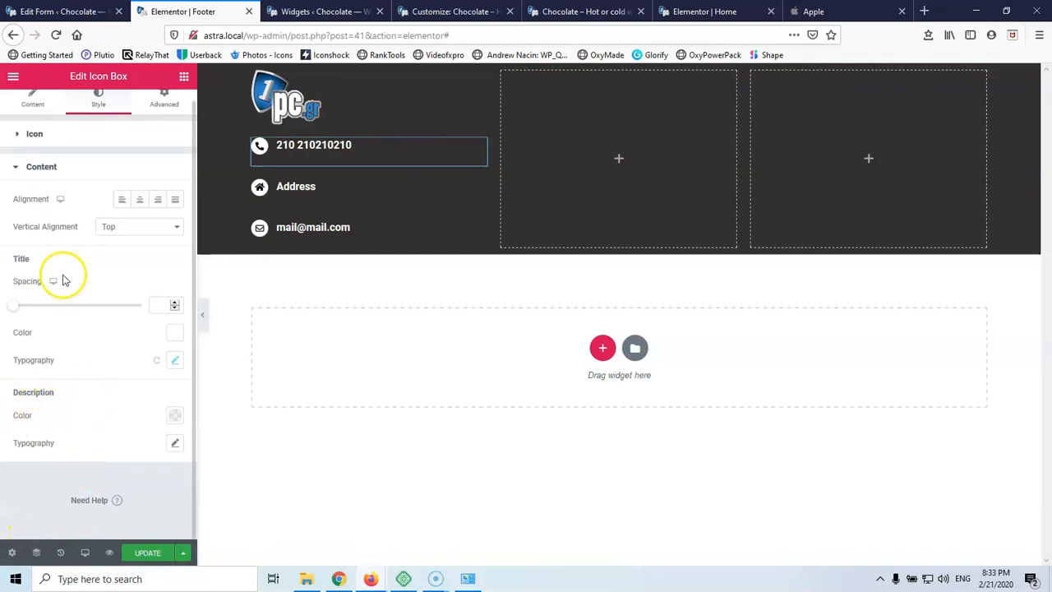
click(173, 445)
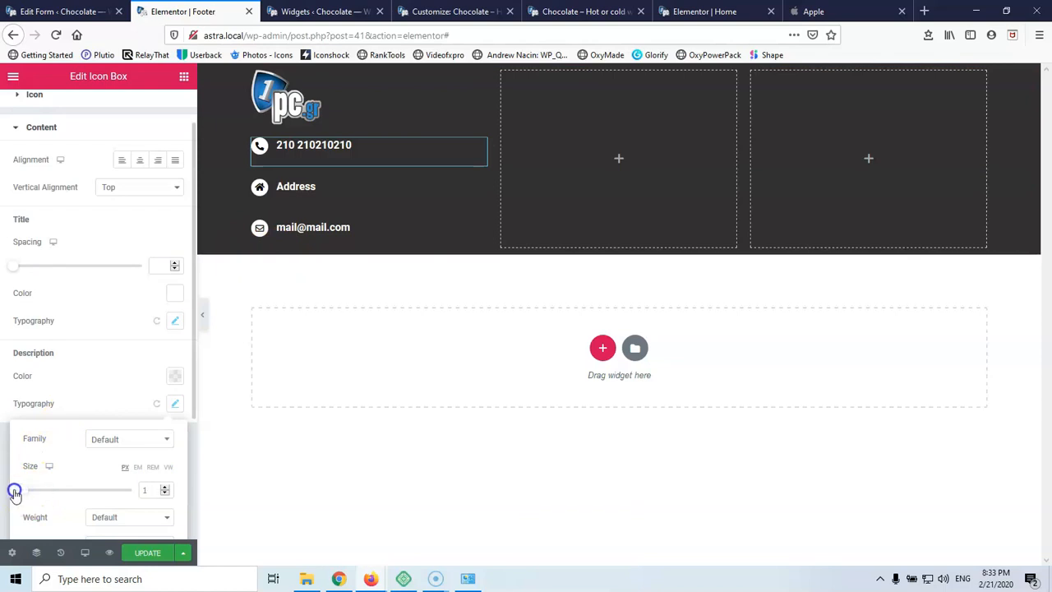
click(175, 403)
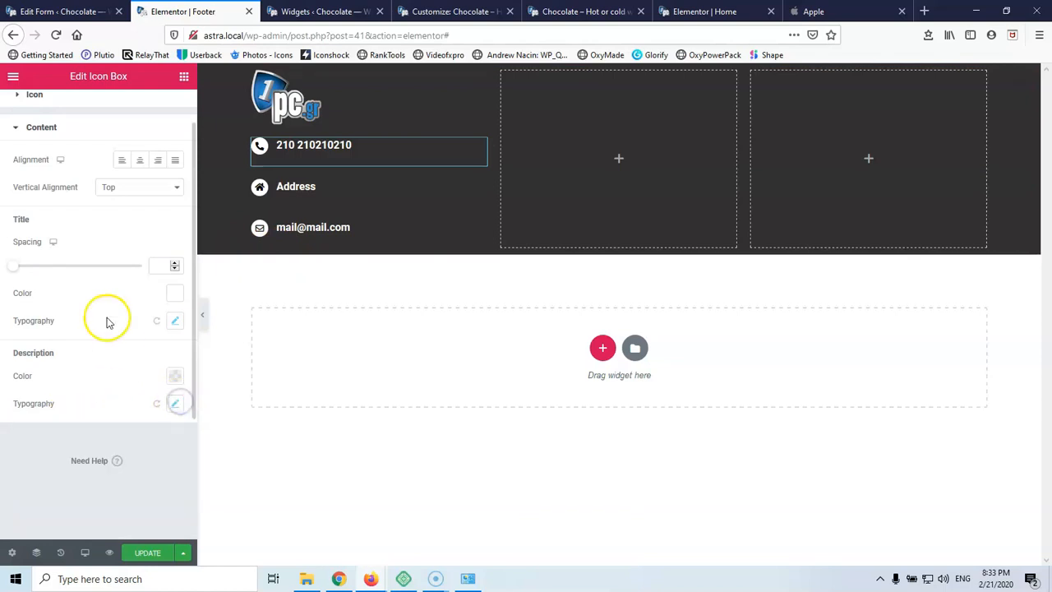
Unlink the phone box's margin and give it a bottom margin of -25
scroll(78, 197, up, 1)
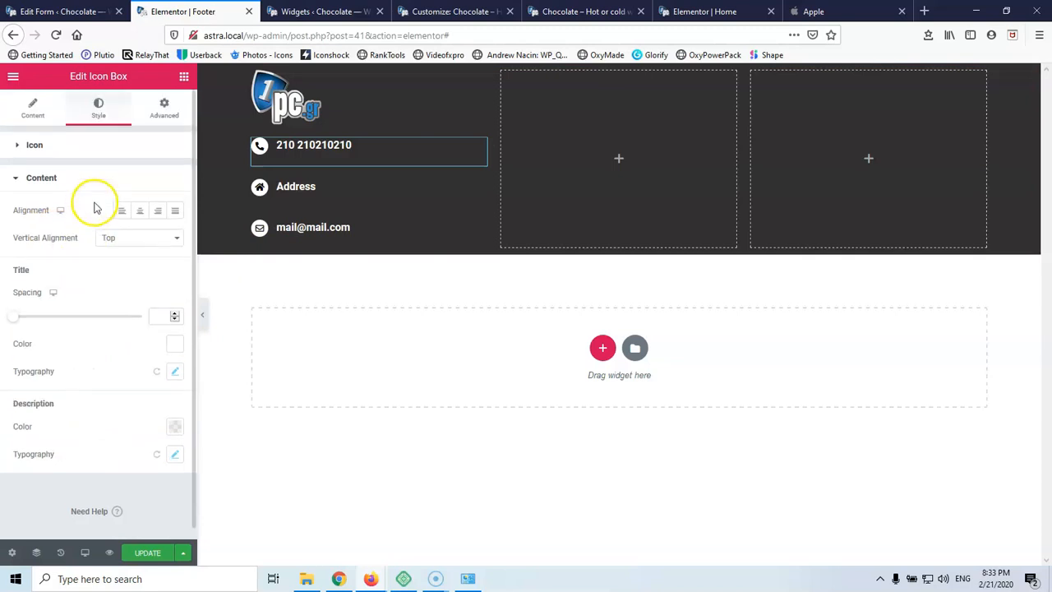
click(166, 110)
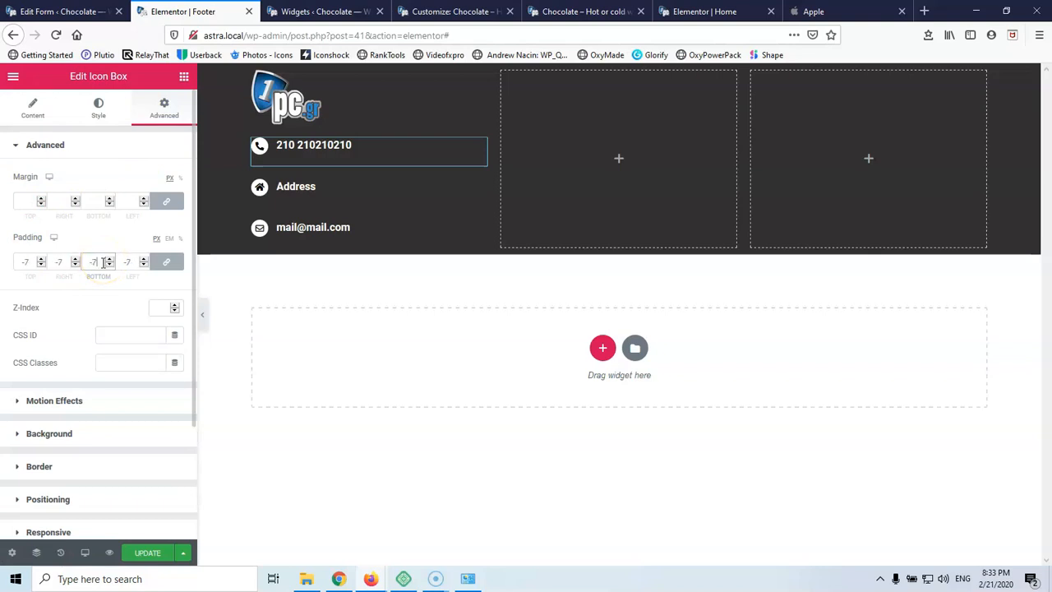
scroll(106, 258, up, 2)
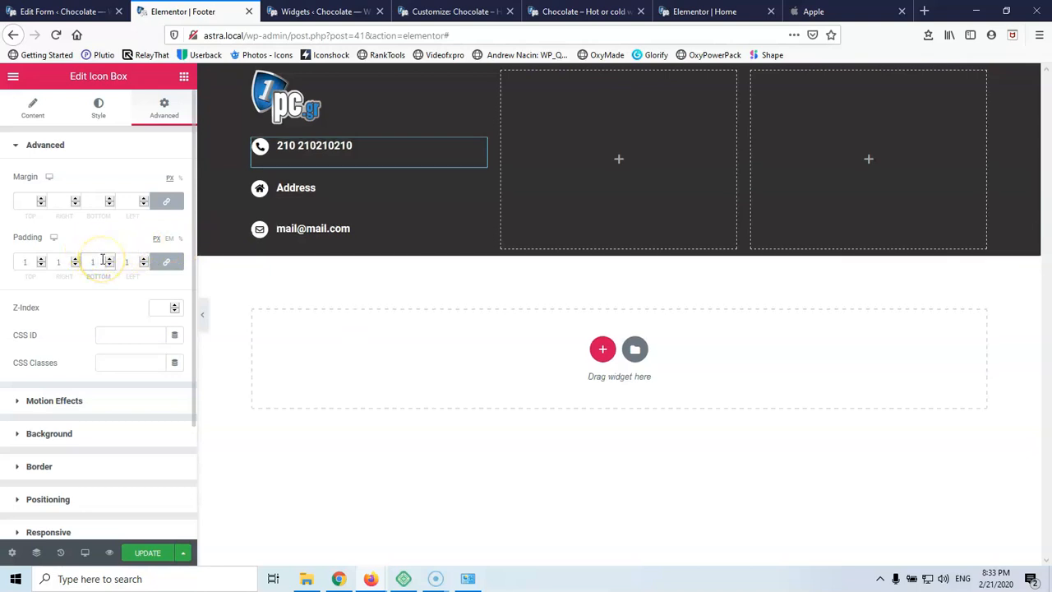
scroll(103, 259, down, 1)
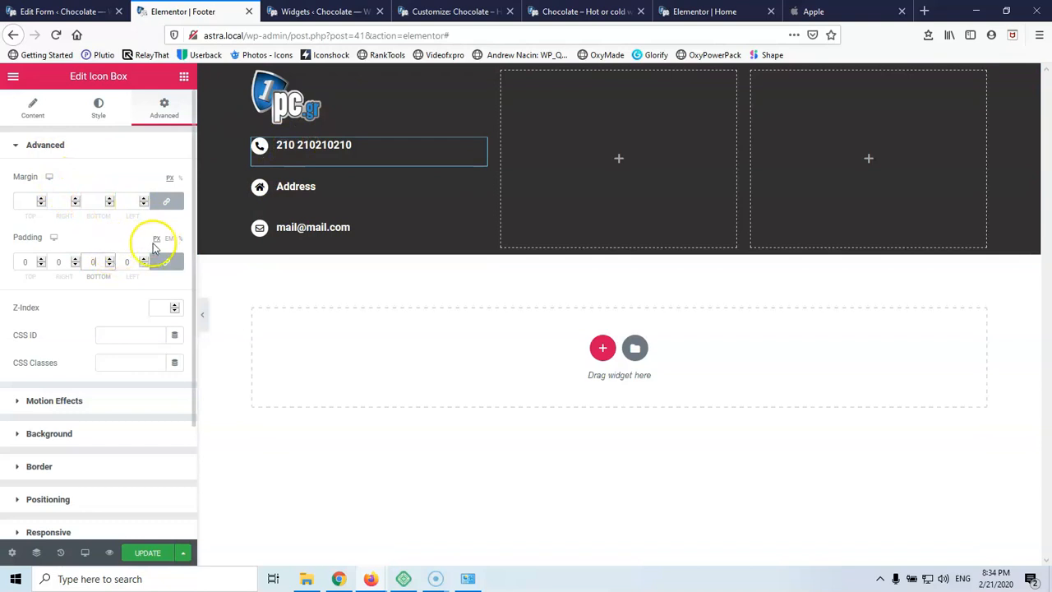
click(166, 201)
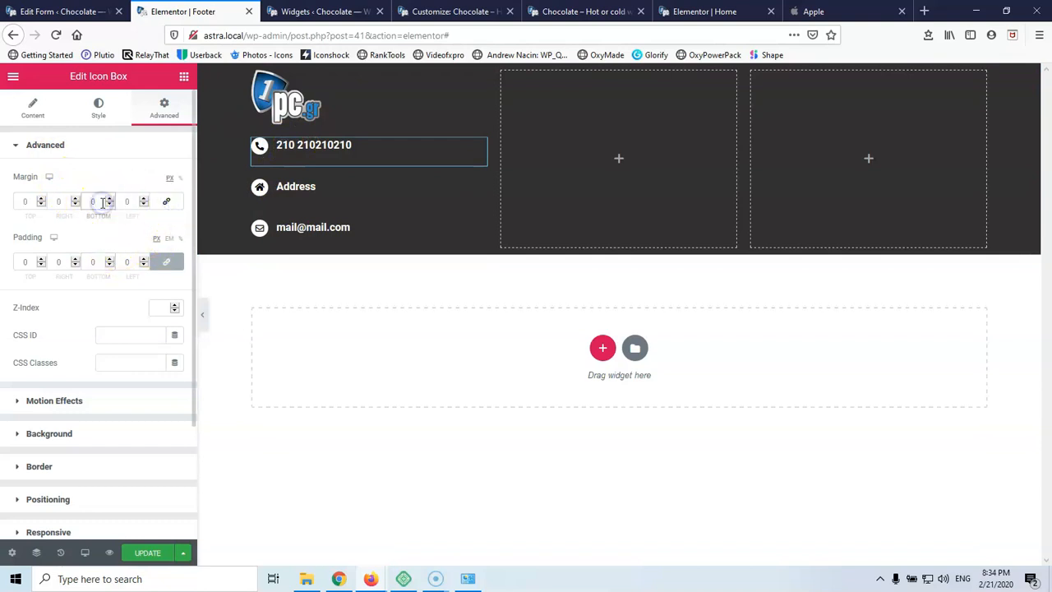
scroll(102, 203, down, 6)
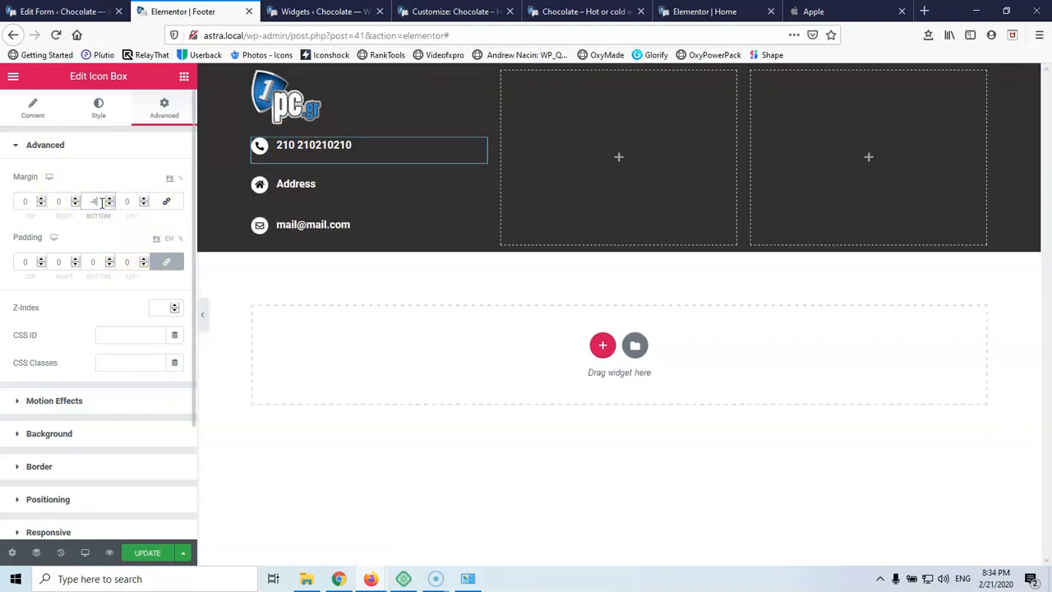
scroll(102, 203, down, 6)
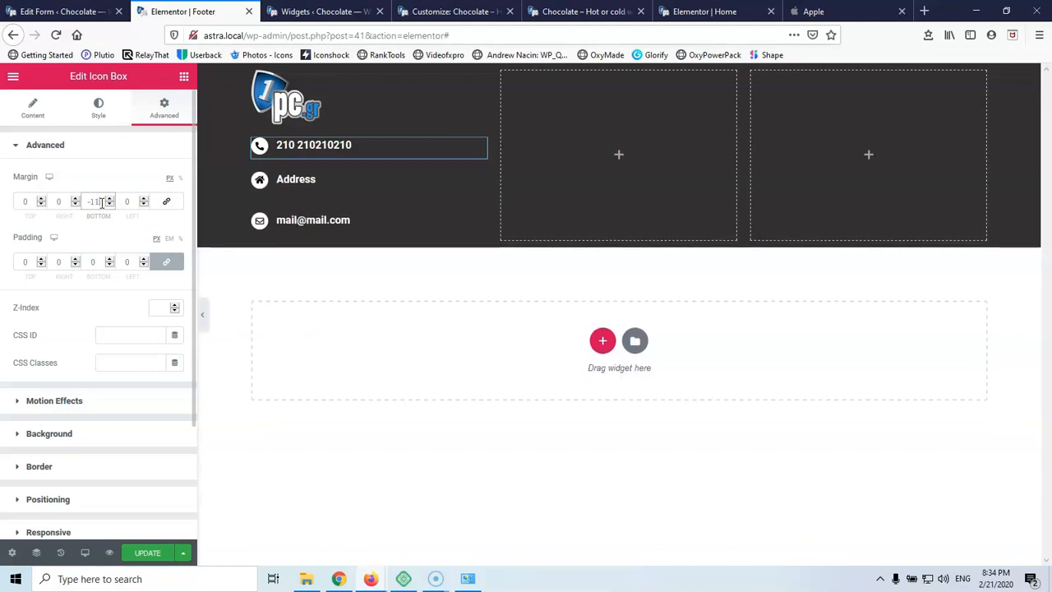
scroll(102, 203, down, 3)
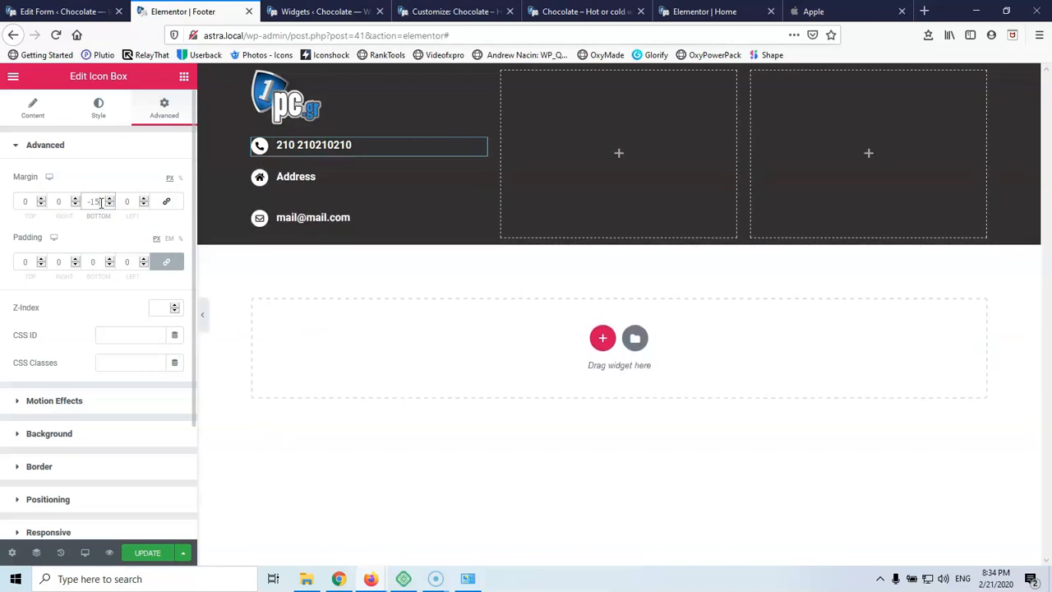
scroll(102, 203, down, 6)
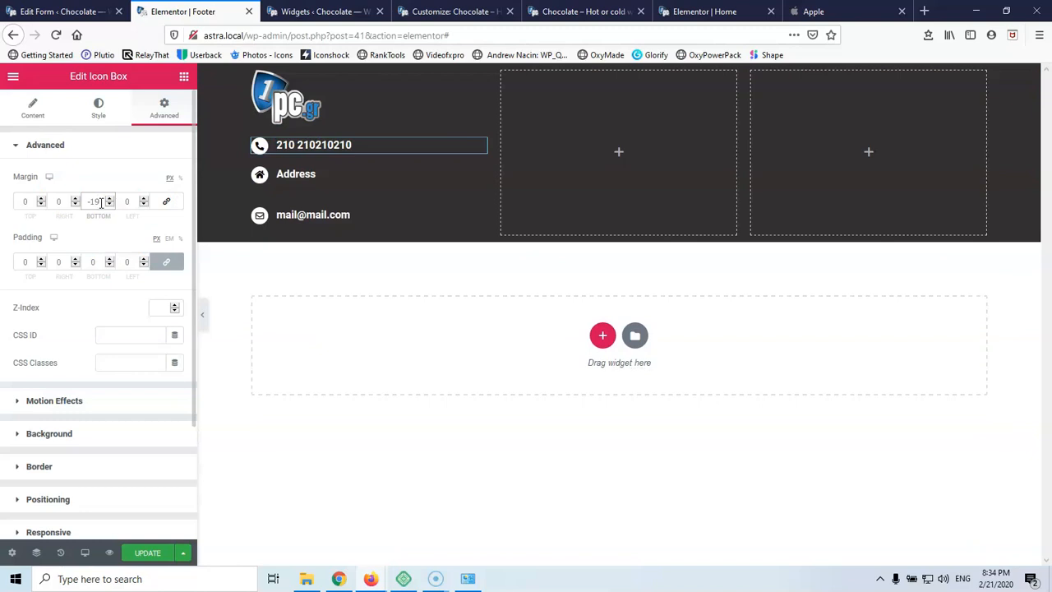
scroll(102, 203, down, 1)
scroll(102, 203, down, 4)
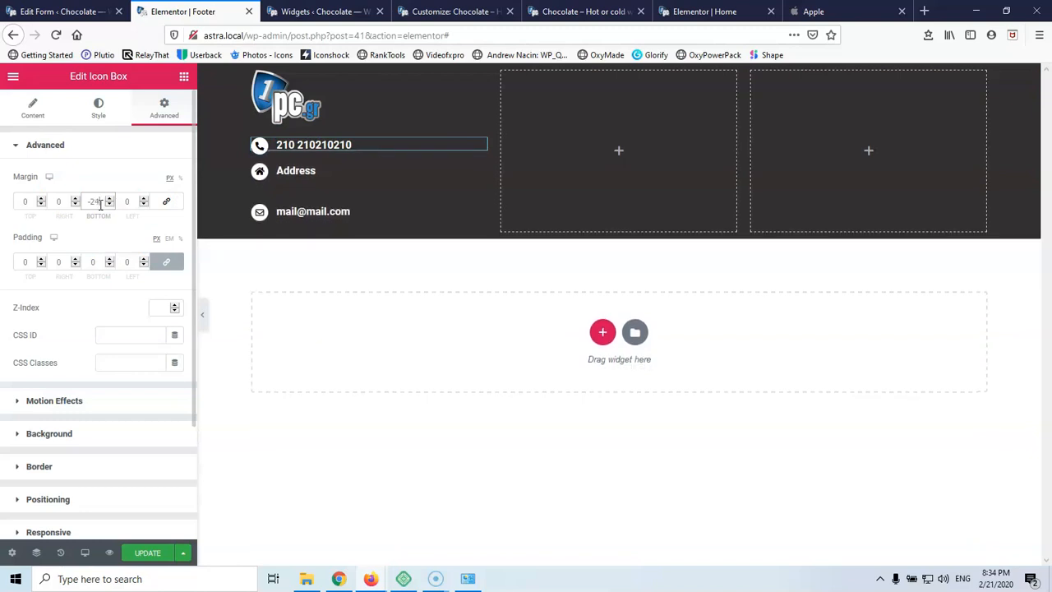
scroll(123, 204, up, 1)
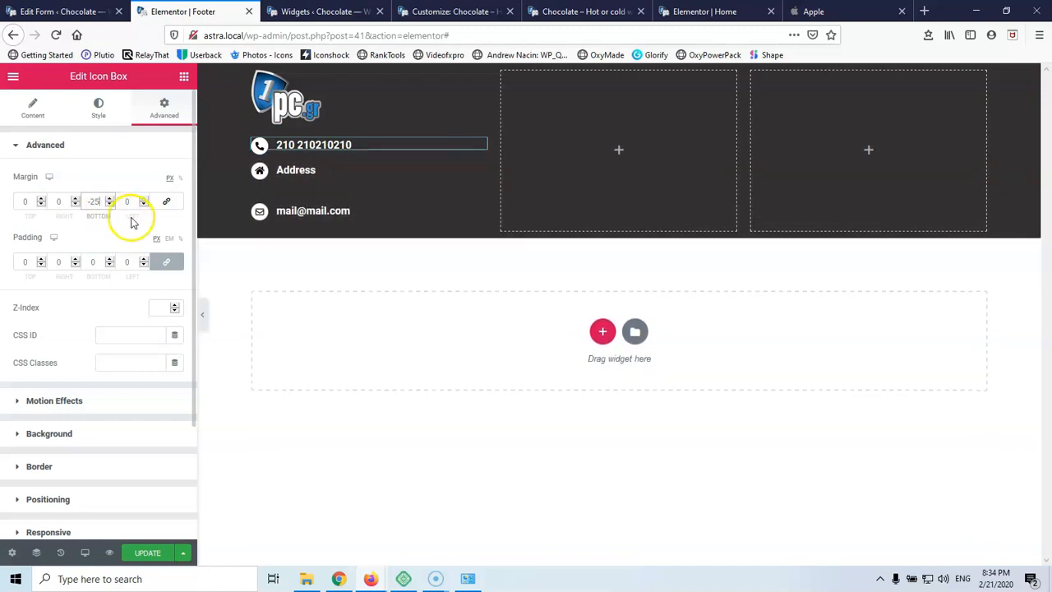
Copy the phone box's style and paste it onto the Address icon box
right_click(480, 149)
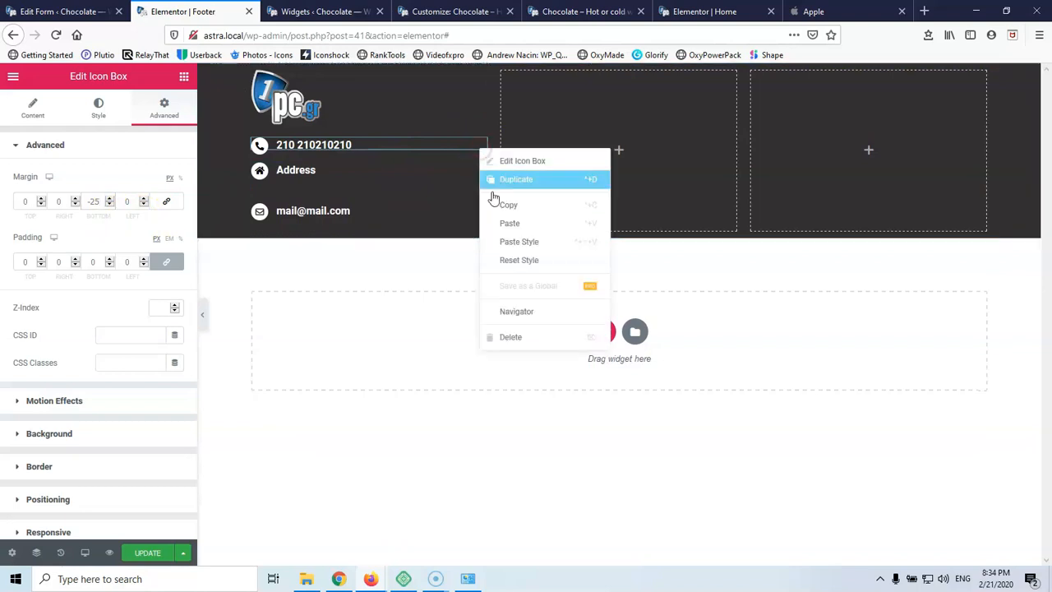
right_click(477, 173)
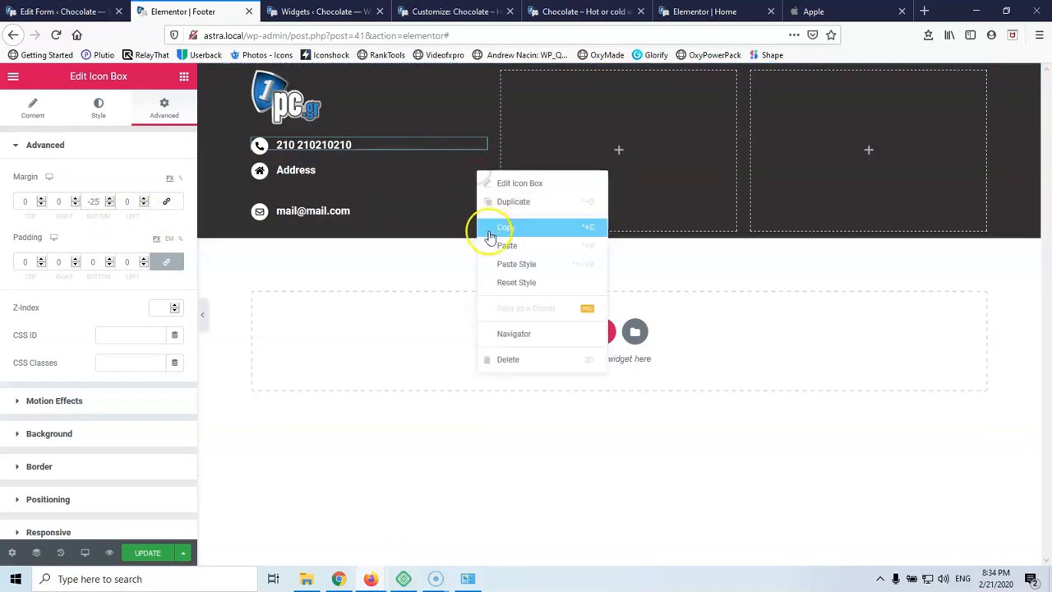
click(502, 264)
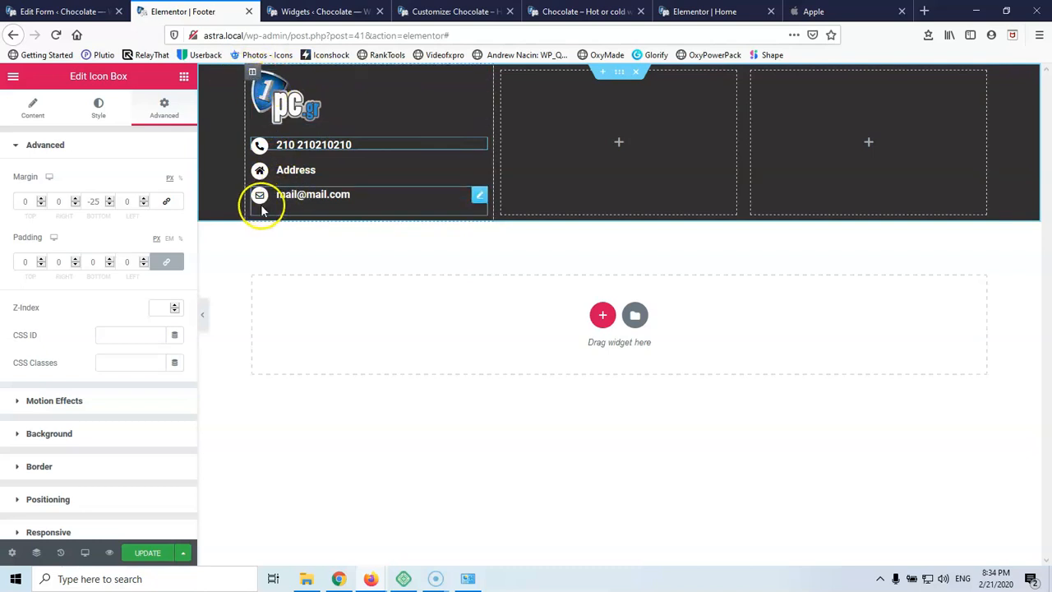
Unlink the dark footer section's padding and set its top padding to 10 px
click(252, 72)
click(165, 105)
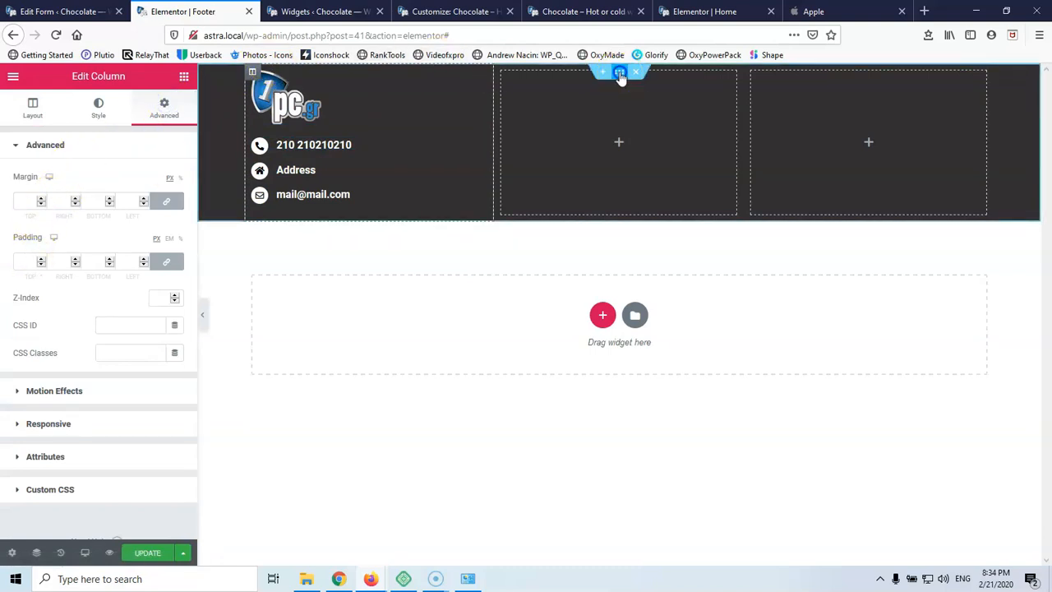
click(619, 72)
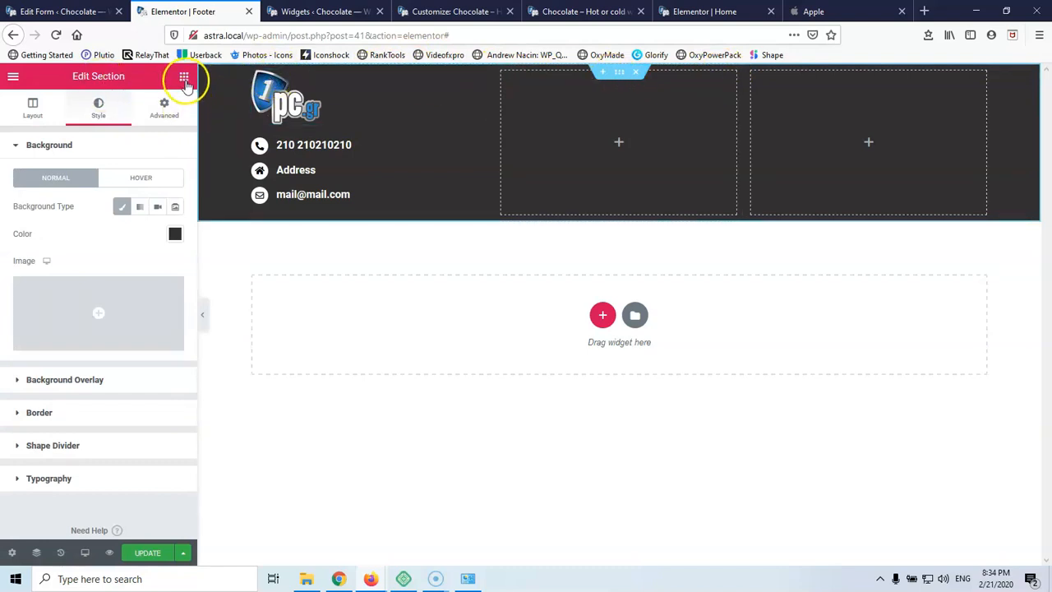
click(184, 78)
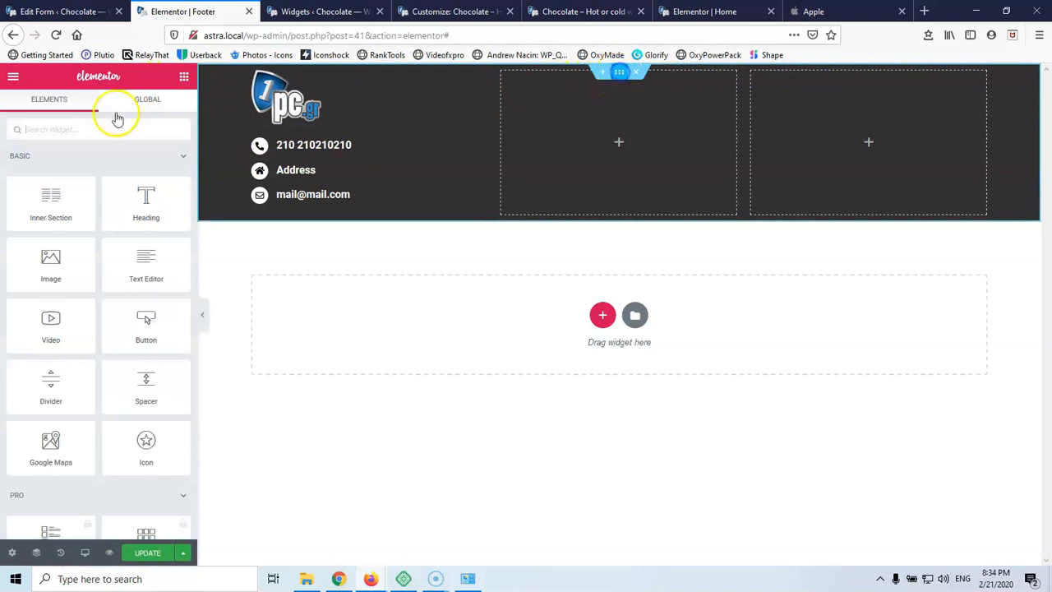
click(163, 108)
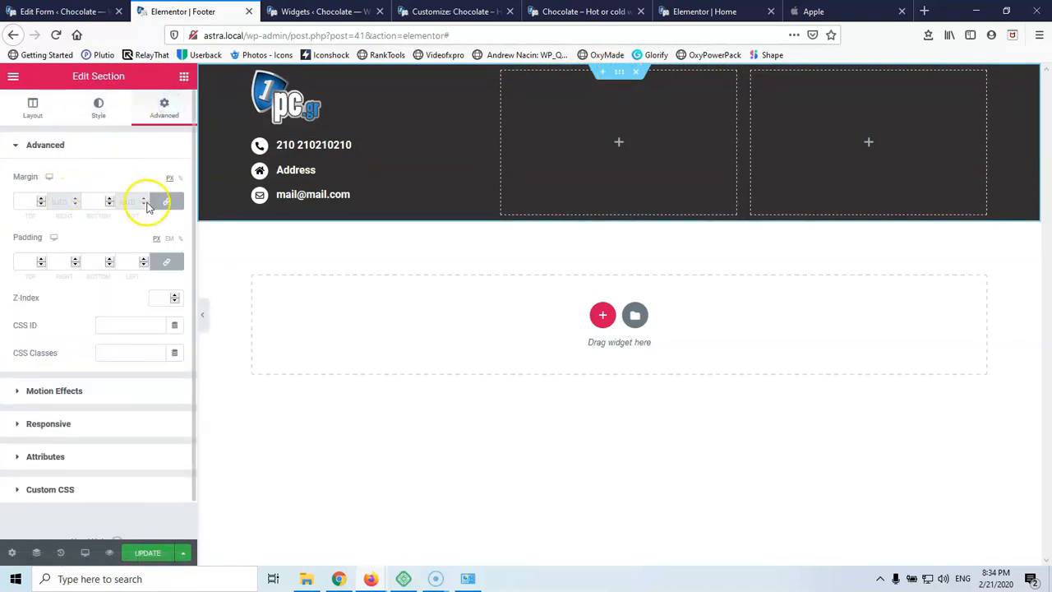
click(166, 261)
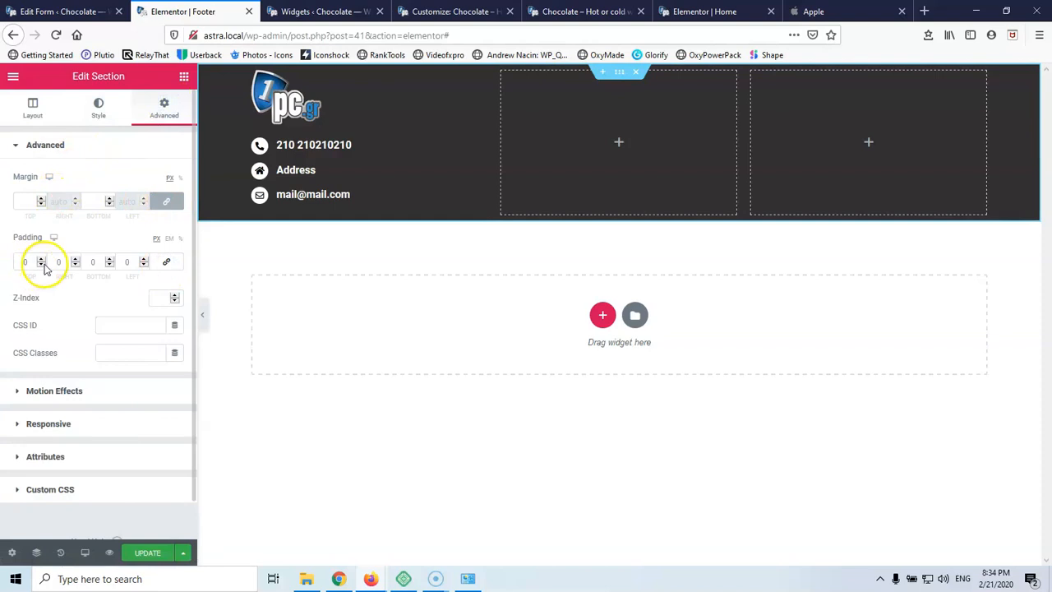
text(10)
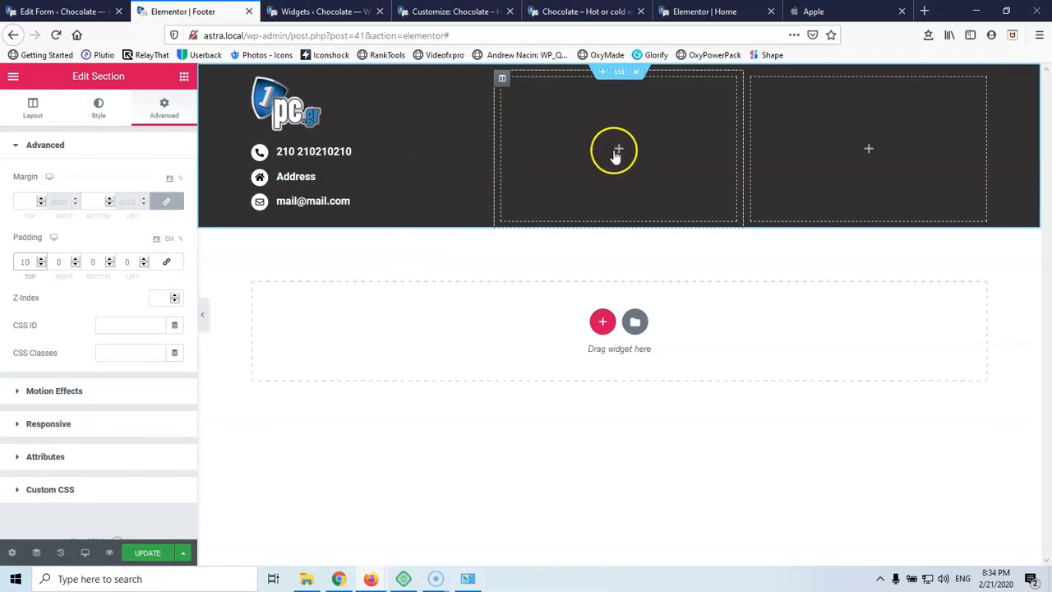
click(184, 76)
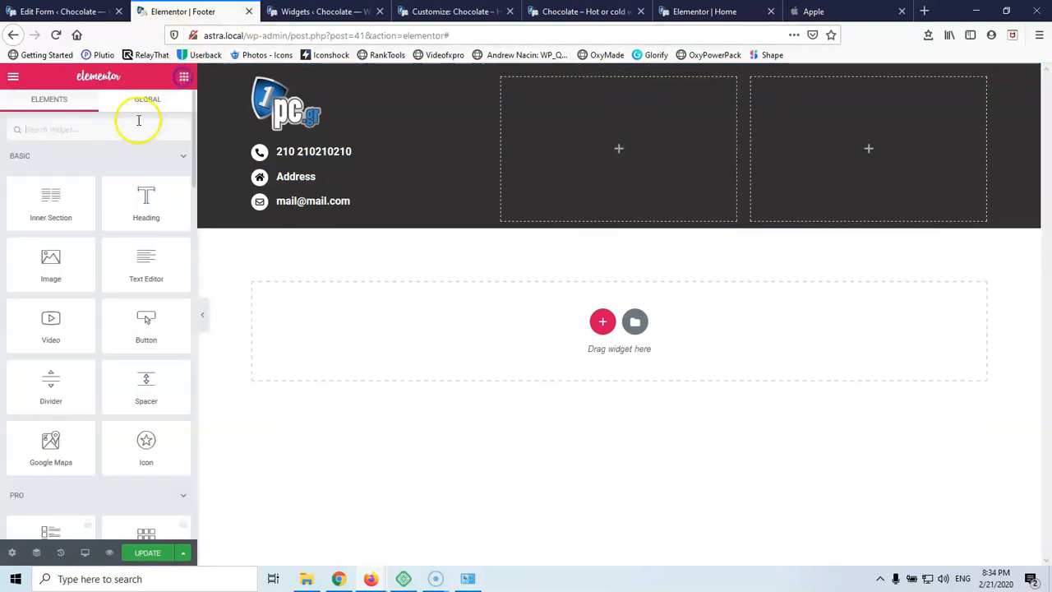
Search 'so' and drop a Social Icons widget into the middle footer column
click(111, 129)
text(so)
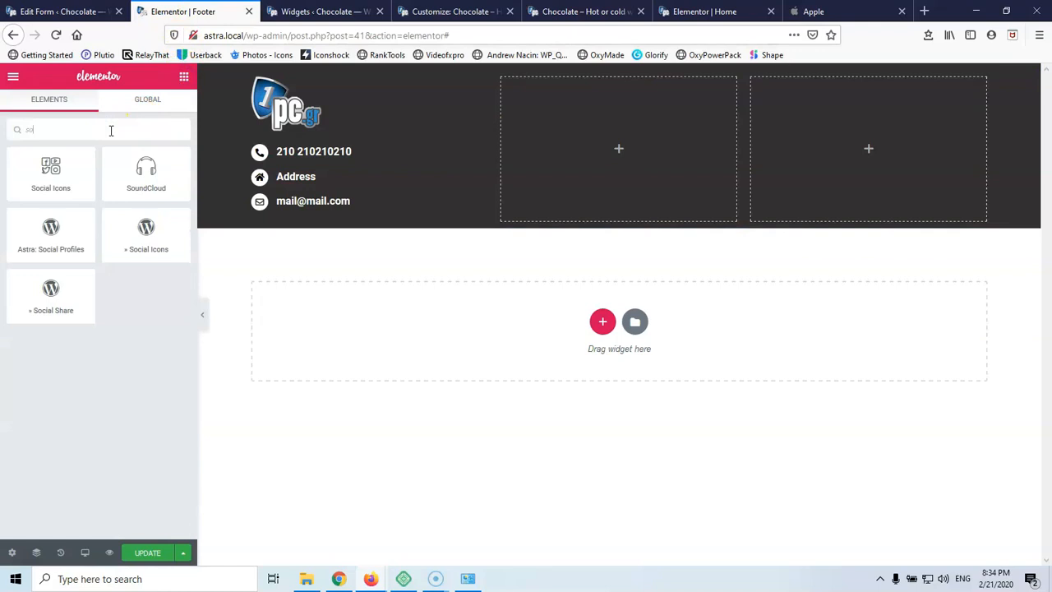
drag(58, 172, 643, 162)
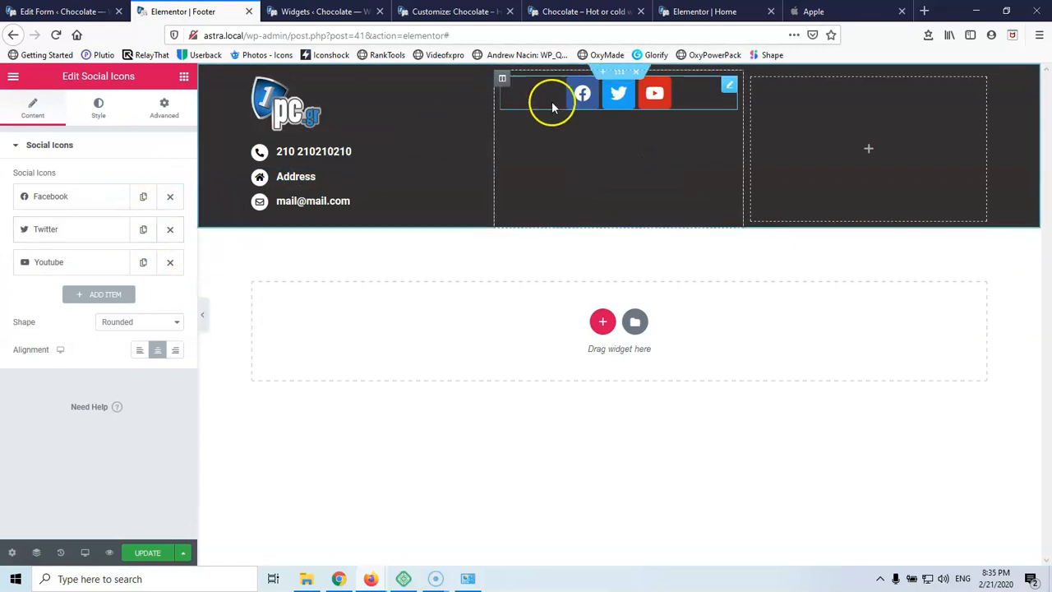
Vertically centre the middle column's content
click(502, 80)
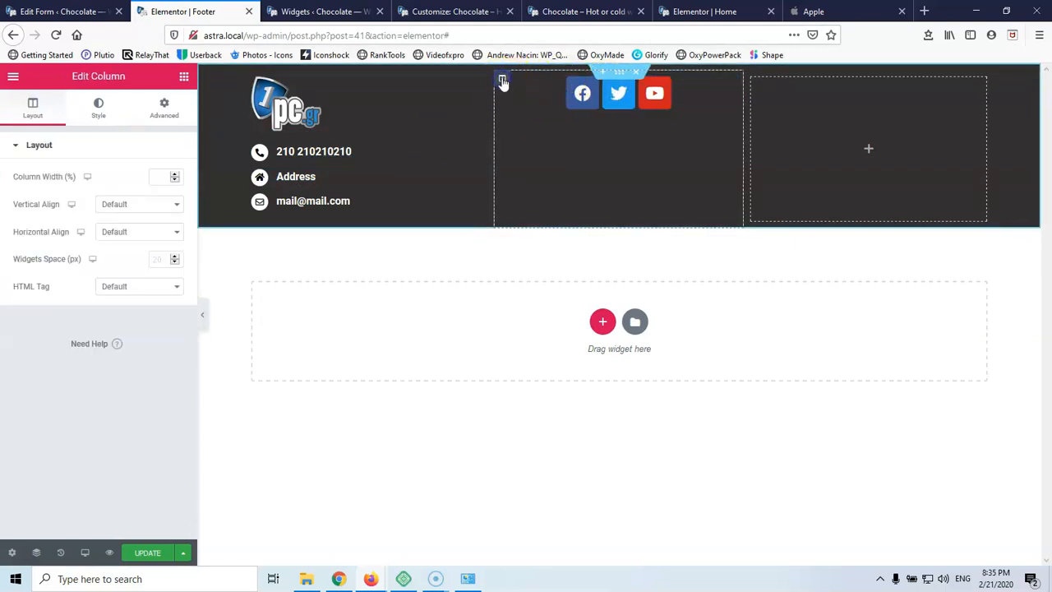
click(123, 203)
click(122, 249)
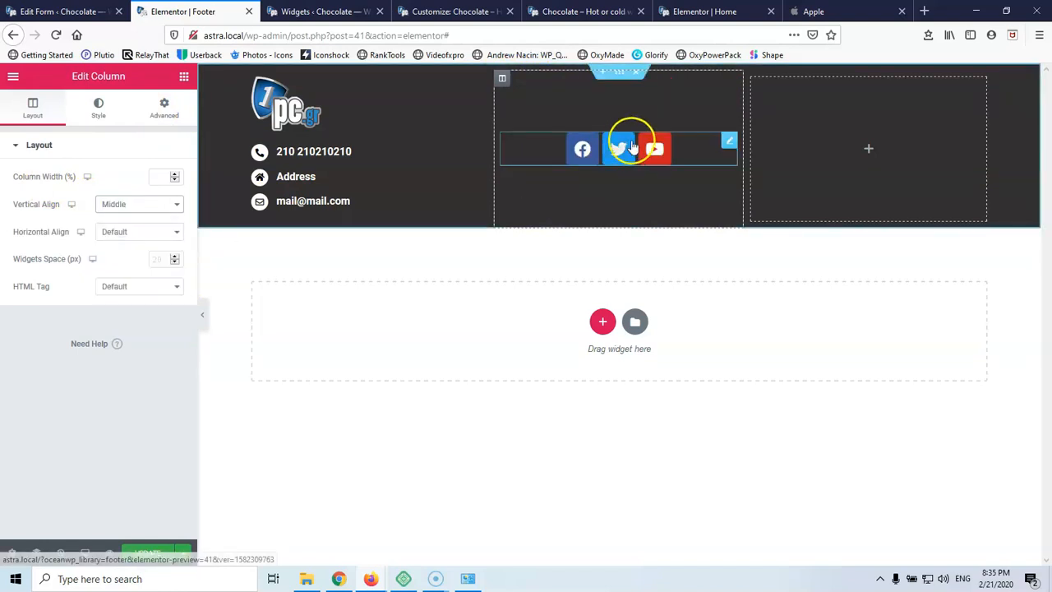
Keep the social icons' shape as Rounded and move to their Style settings
click(728, 142)
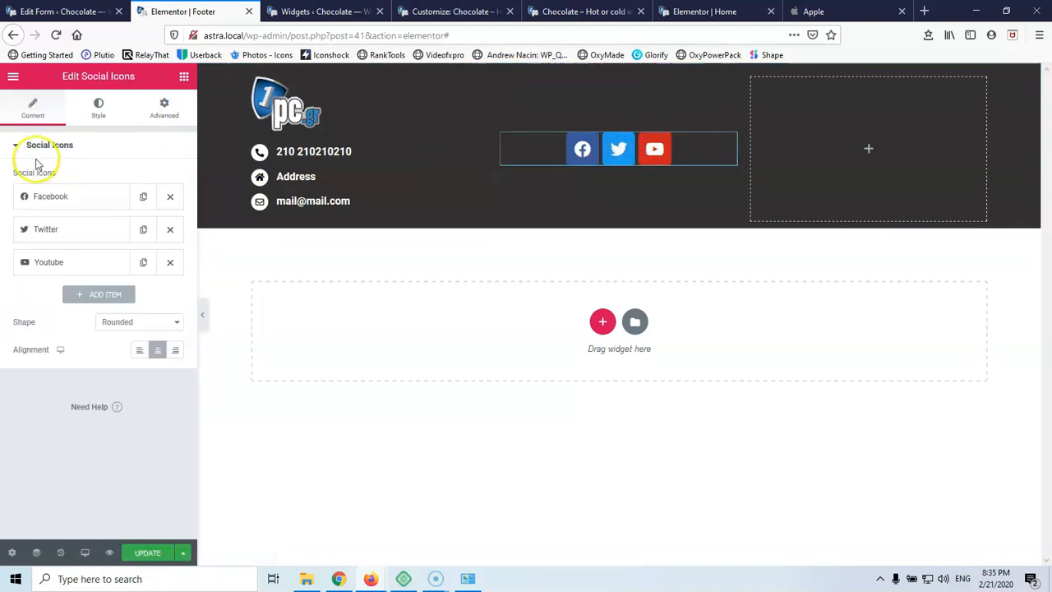
click(137, 323)
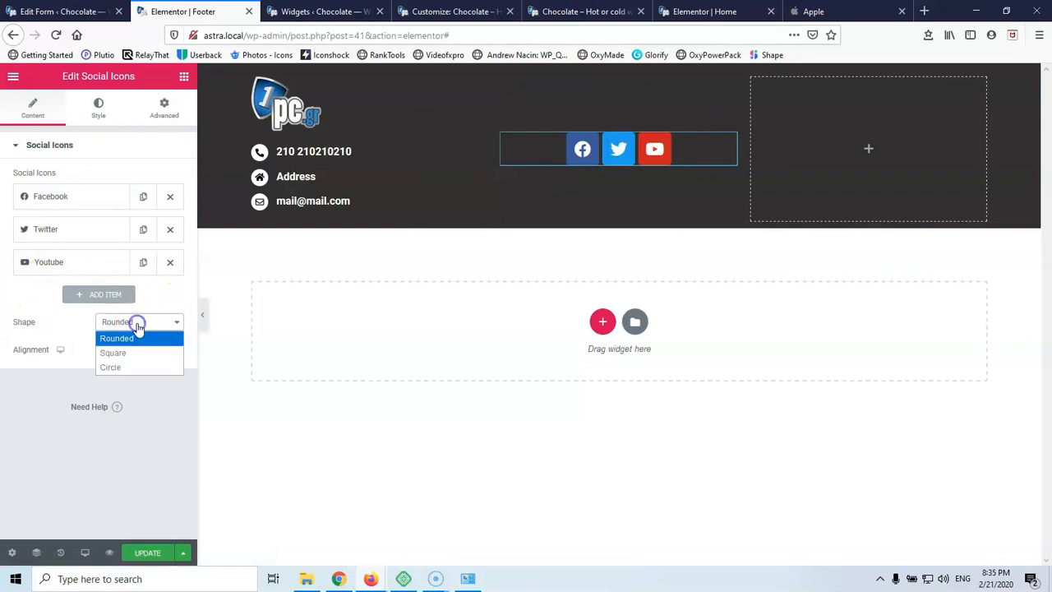
click(137, 326)
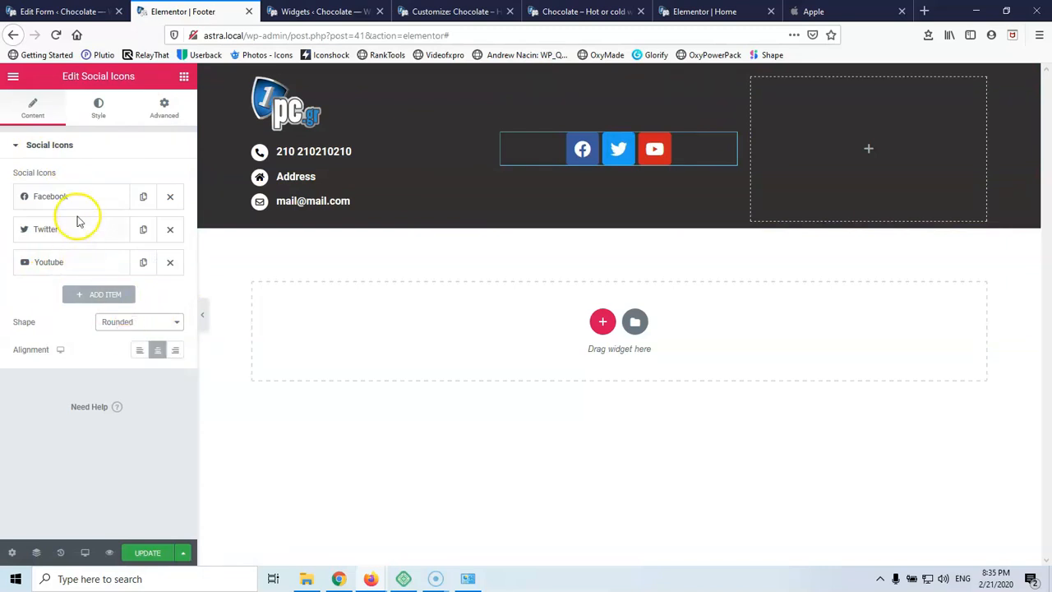
click(98, 109)
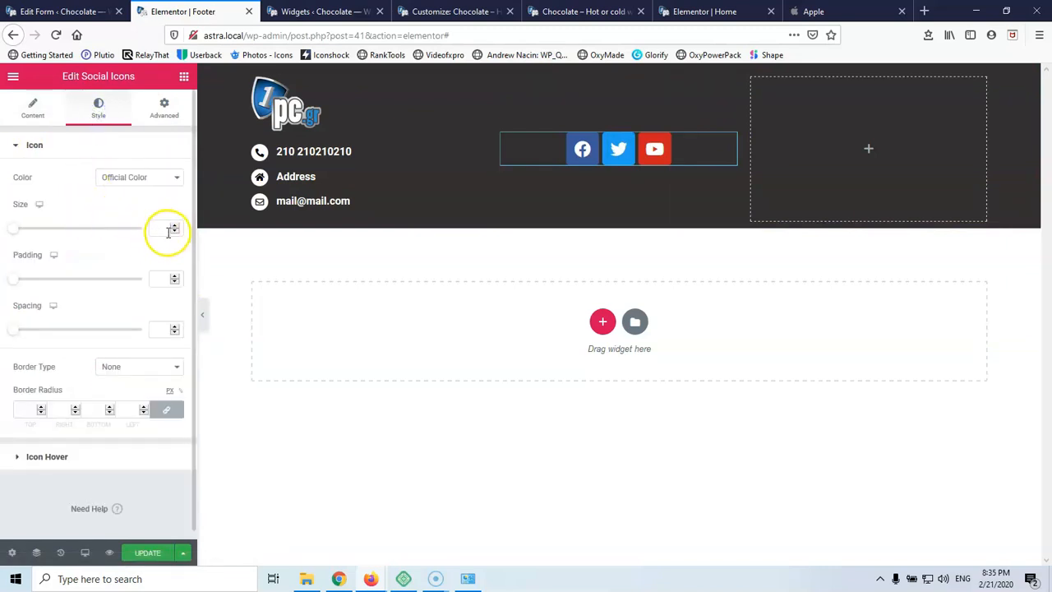
Set the social icon size to 20 and clear the icon padding
text(25)
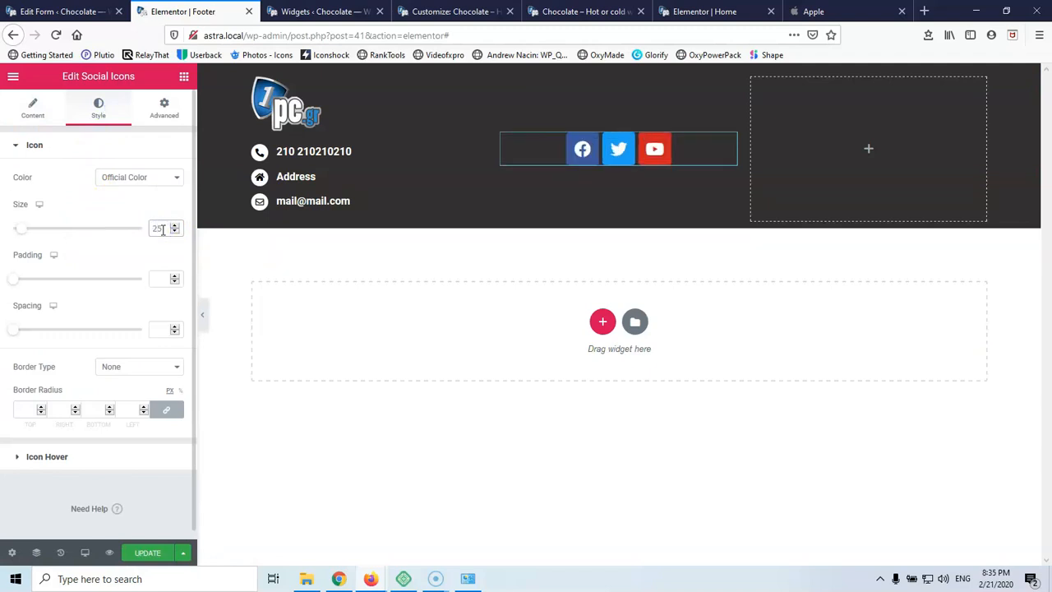
key(Down)
key(Down)
key(Down)
key(Down)
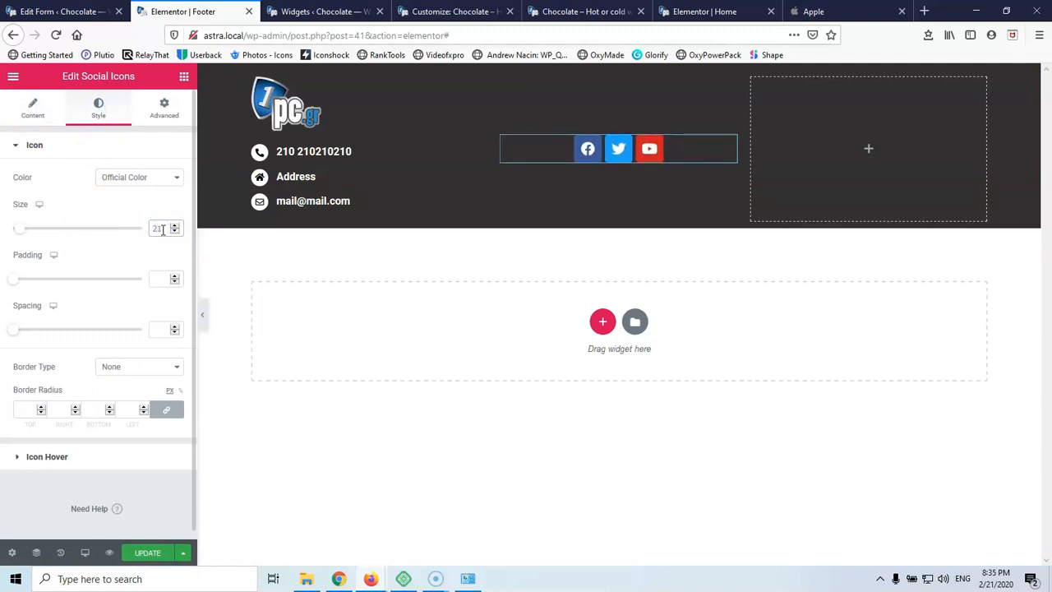
text(10)
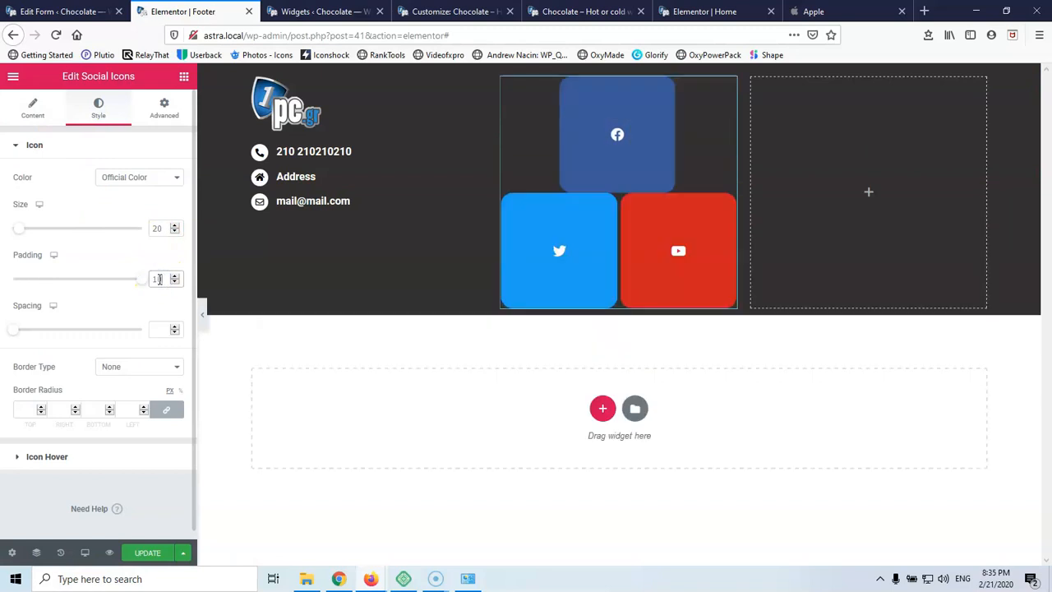
key(Down)
key(Down)
key(Down)
key(Down)
key(Down)
key(Down)
key(Down)
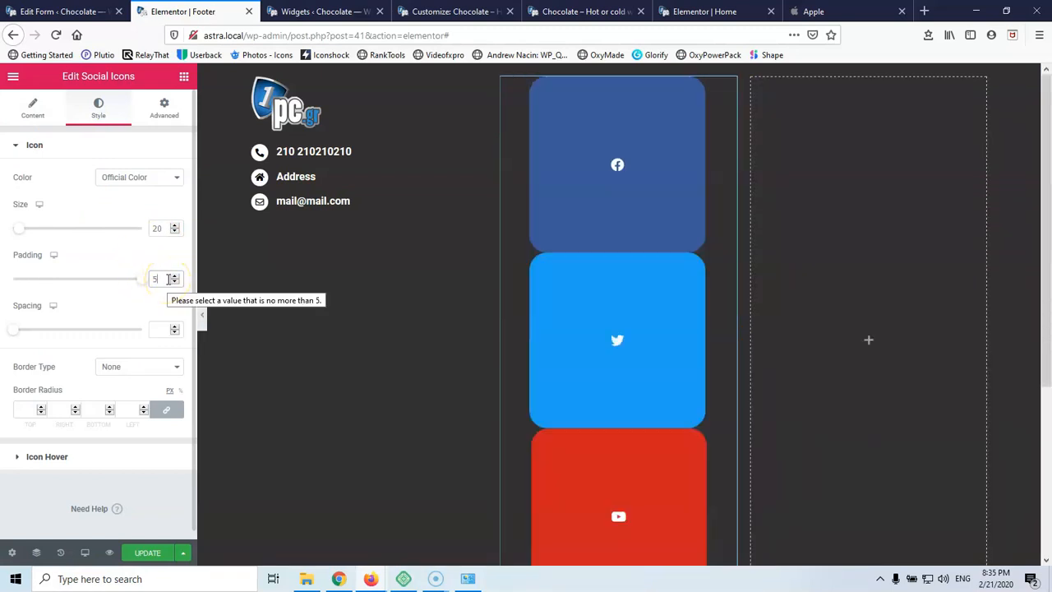
key(Down)
key(Down)
key(Down)
key(Down)
key(Down)
key(Down)
key(Down)
key(Down)
key(Down)
key(Down)
key(Down)
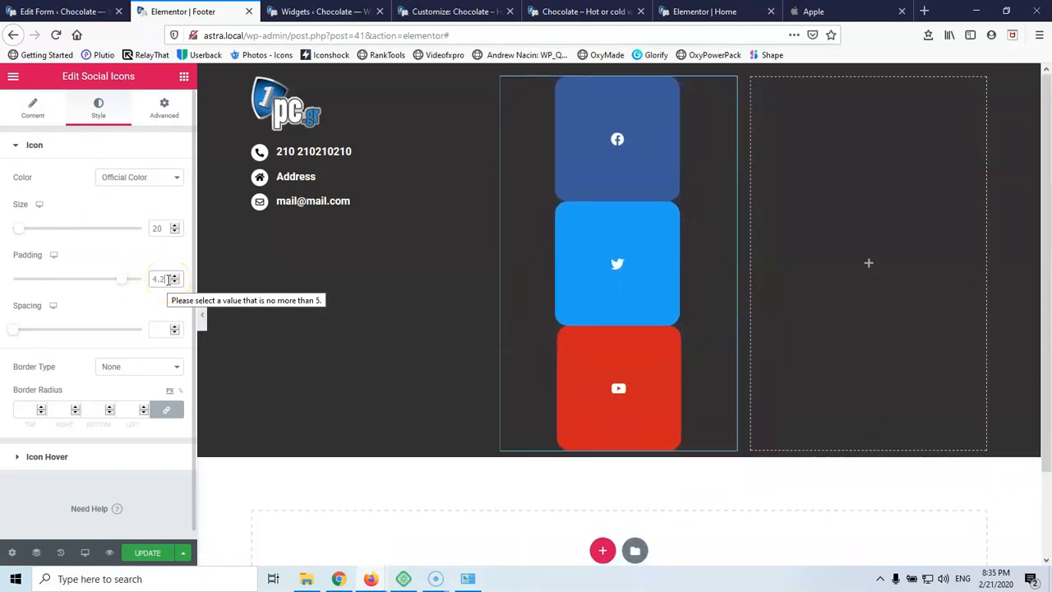
click(163, 324)
key(Down)
key(Down)
key(Down)
key(Down)
key(Down)
key(Down)
key(Down)
key(Down)
key(Down)
key(Down)
key(Down)
key(Down)
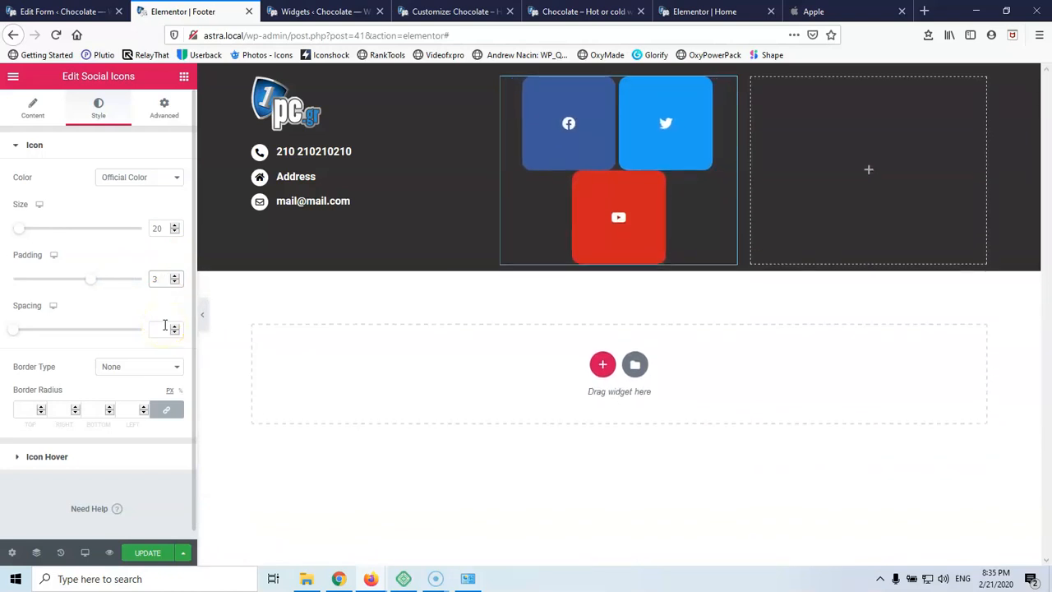
key(Down)
key(Down)
key(Down)
key(Down)
key(Down)
key(Down)
key(Down)
key(Down)
key(Down)
key(Down)
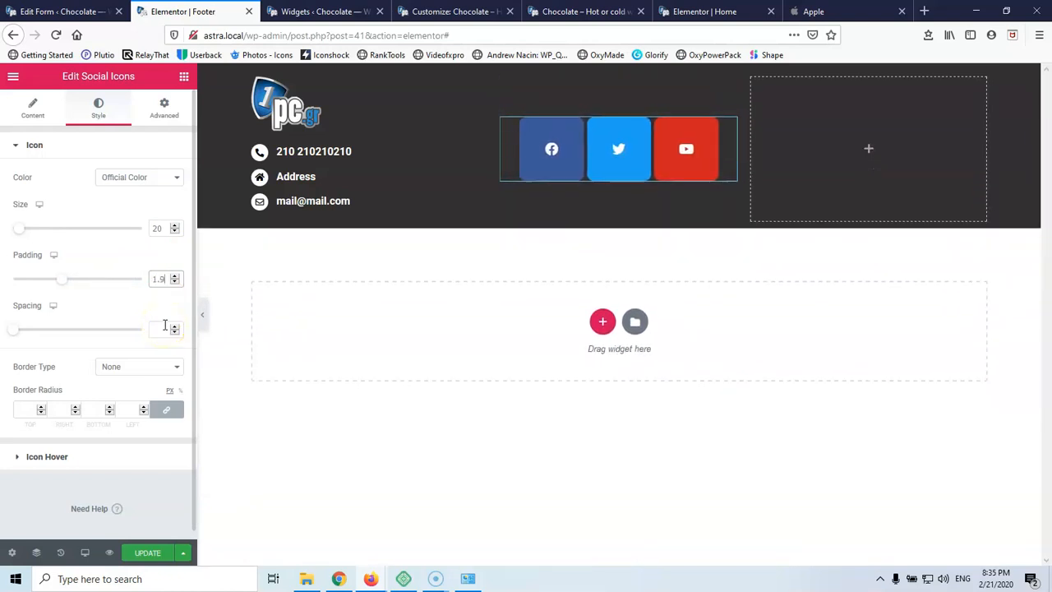
key(Down)
key(Down)
key(Down)
key(Down)
key(Down)
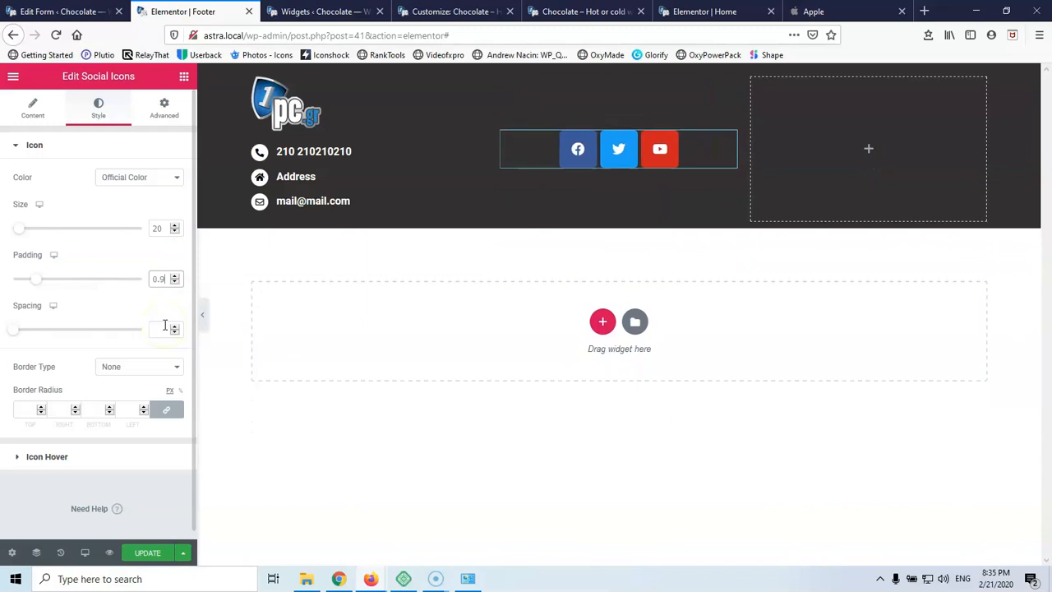
key(Up)
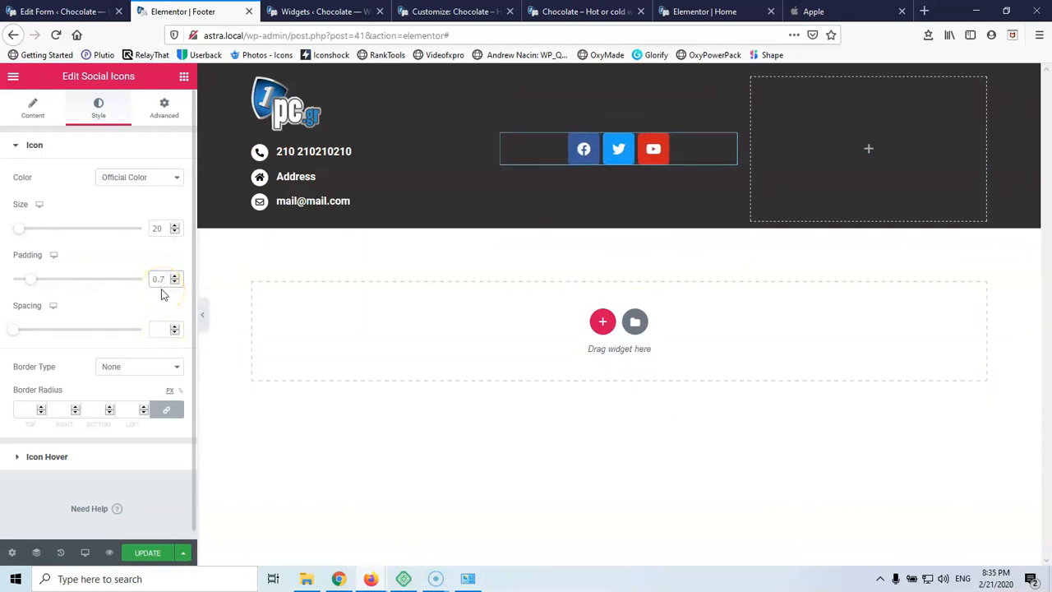
key(Down)
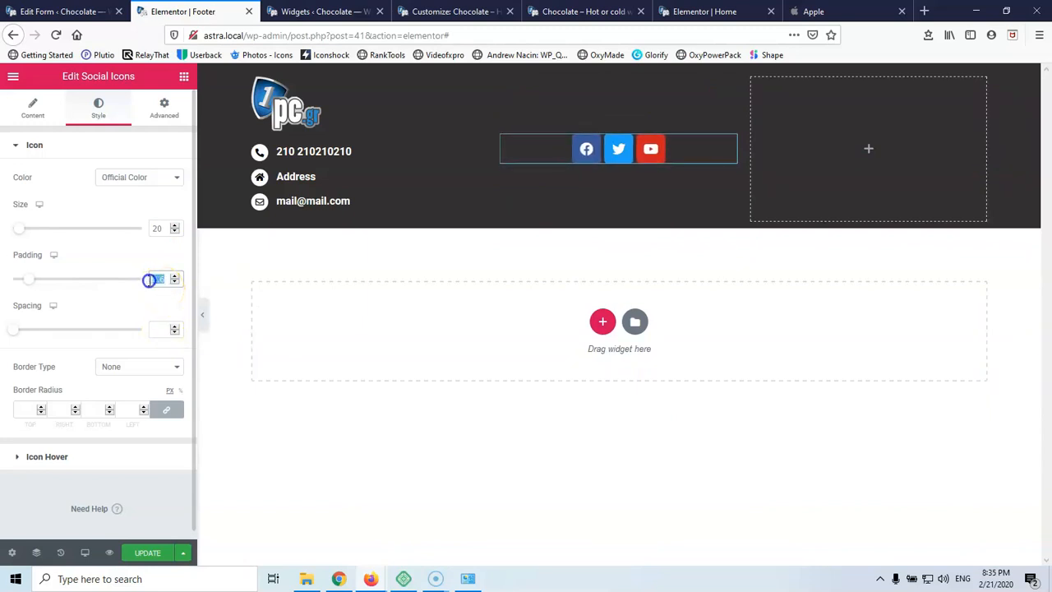
key(BackSpace)
Set the spacing between the social icons to 30
click(159, 328)
text(10)
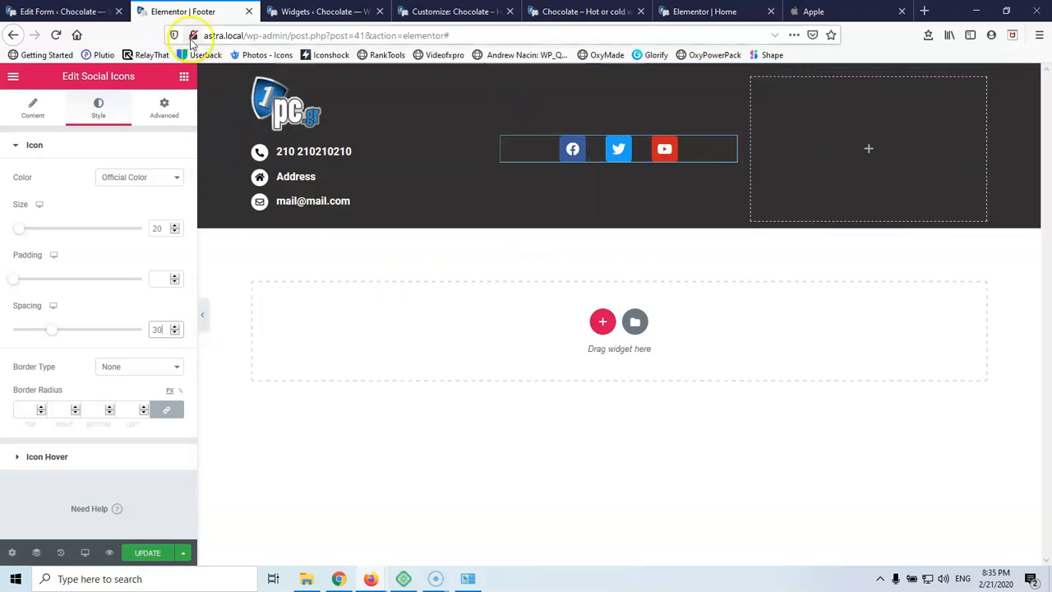
click(185, 80)
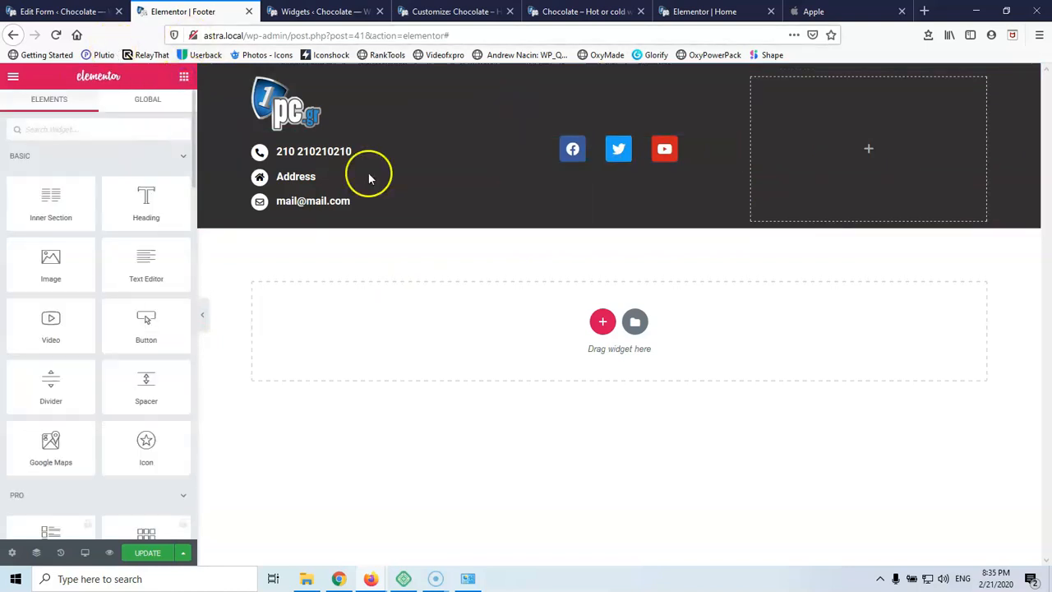
Add an H4 heading titled 'Social icons' above the social icons
drag(141, 187, 589, 138)
click(558, 125)
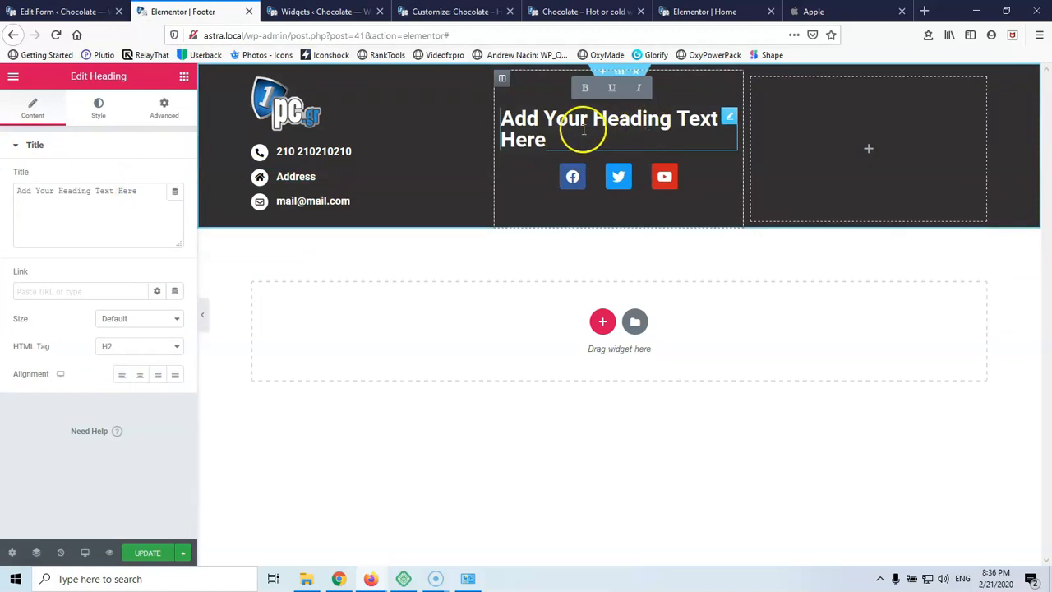
drag(148, 186, 32, 190)
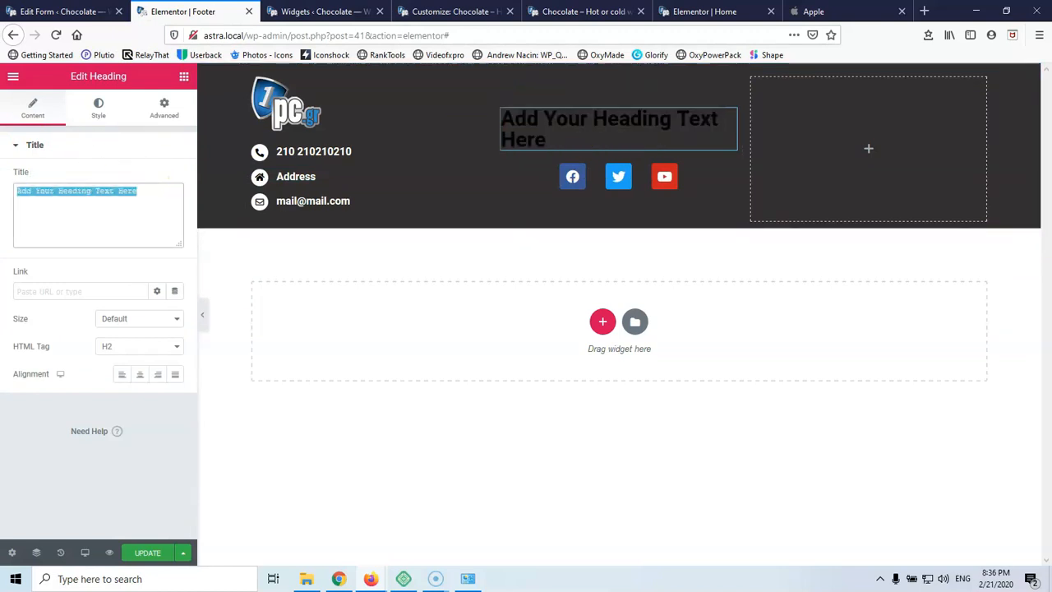
text(Social icons)
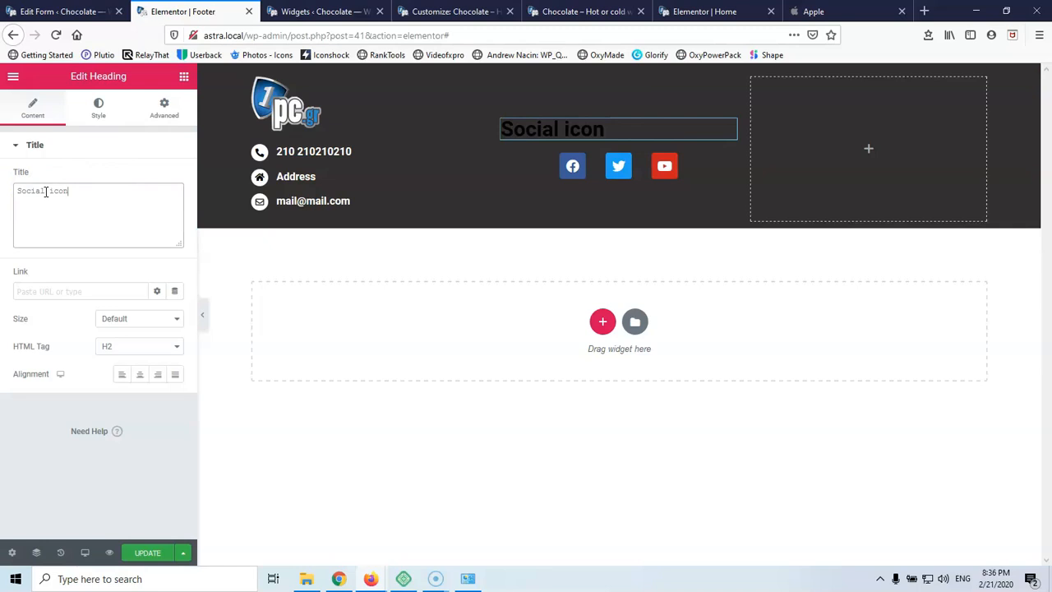
click(127, 346)
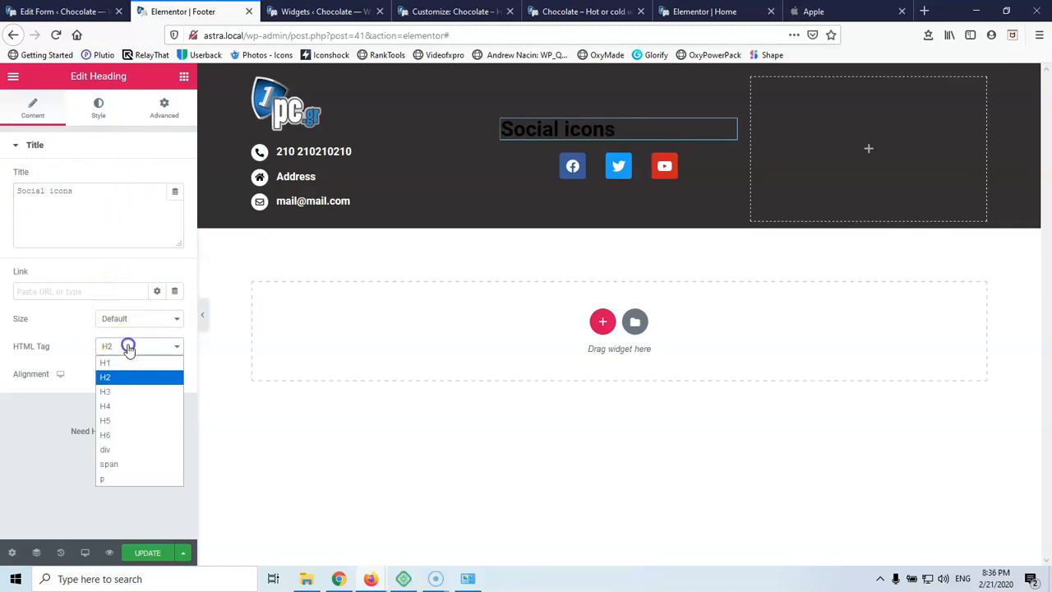
click(120, 426)
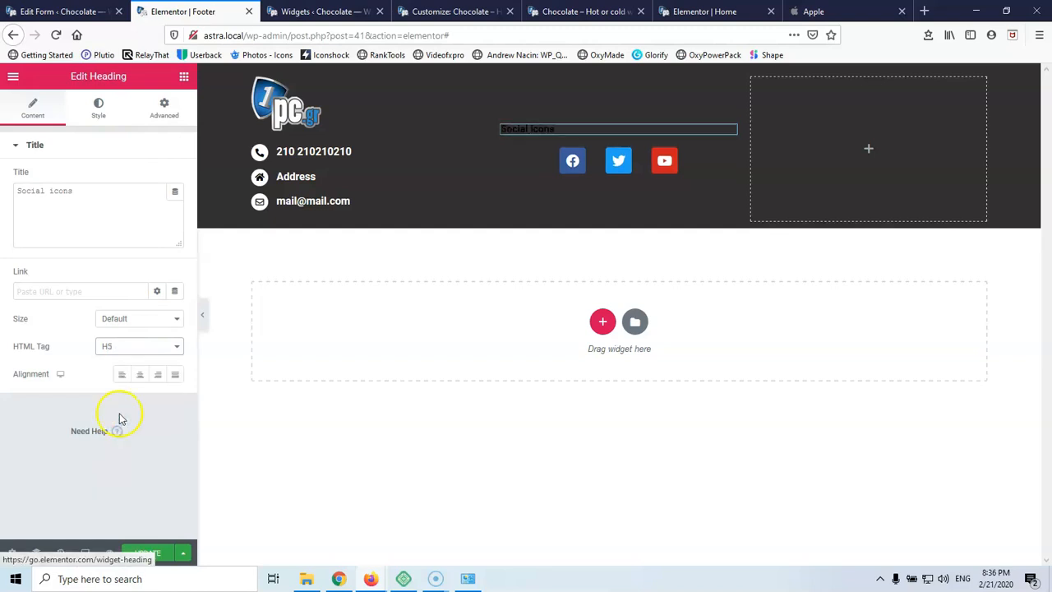
click(132, 348)
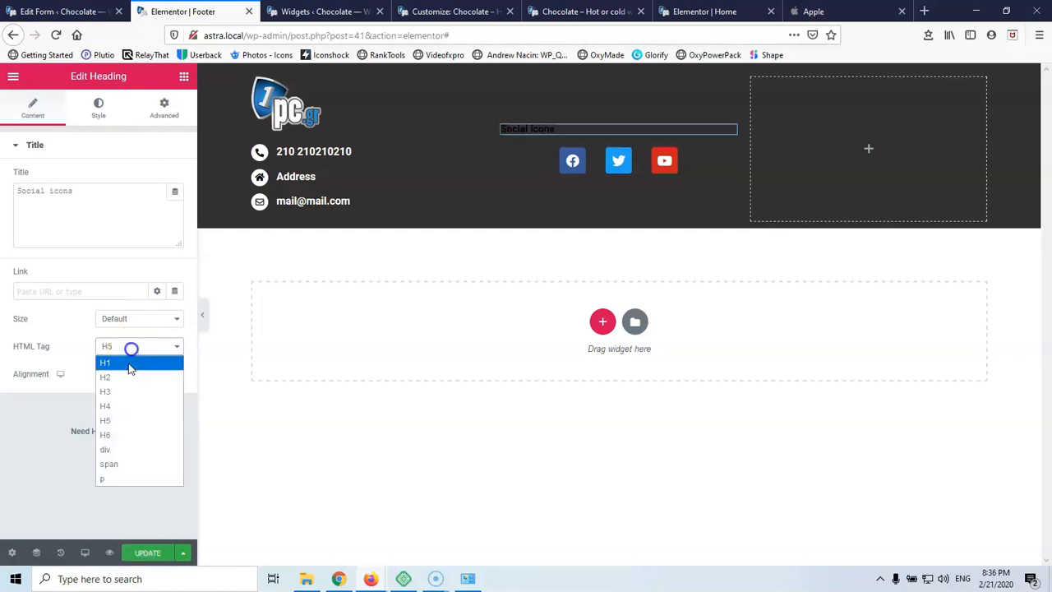
click(125, 406)
Make the Social icons heading white and centre-aligned
click(99, 115)
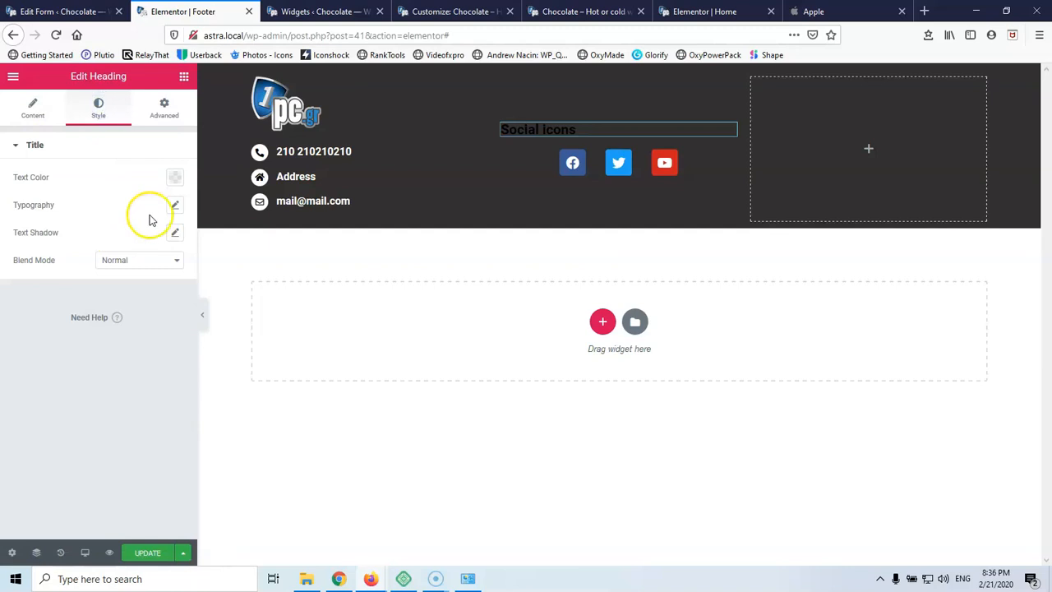
click(181, 180)
click(152, 209)
click(27, 118)
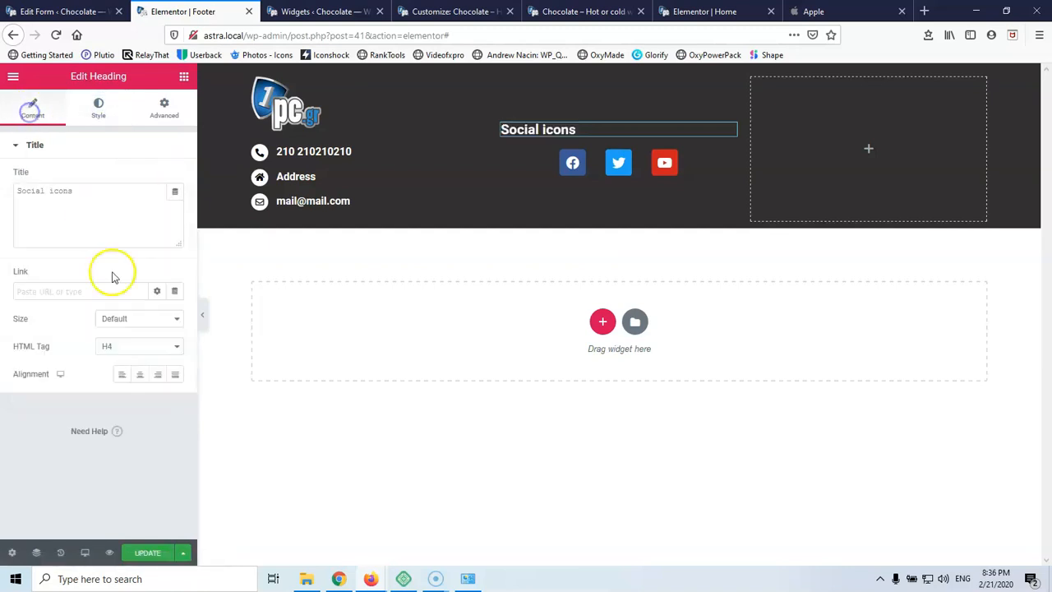
click(139, 376)
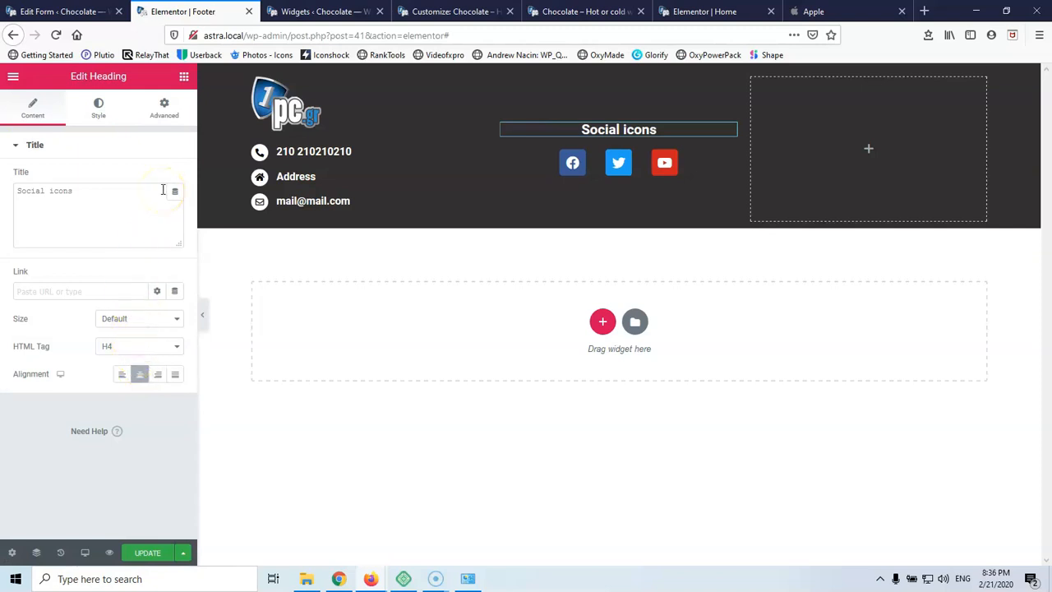
click(100, 109)
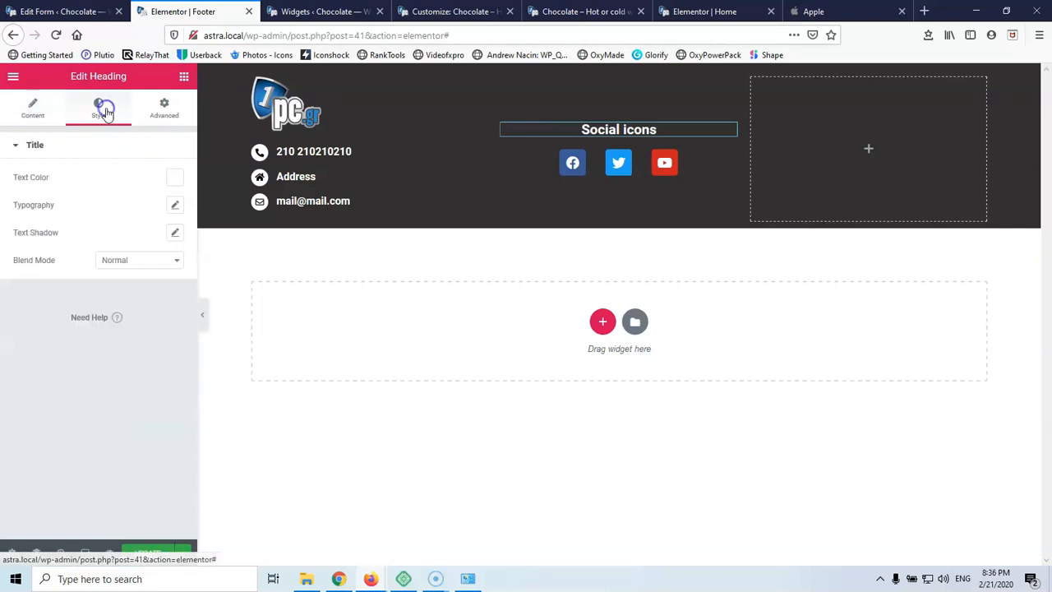
Top-align the middle column's content and unlink its padding, leaving every side at 0
click(503, 78)
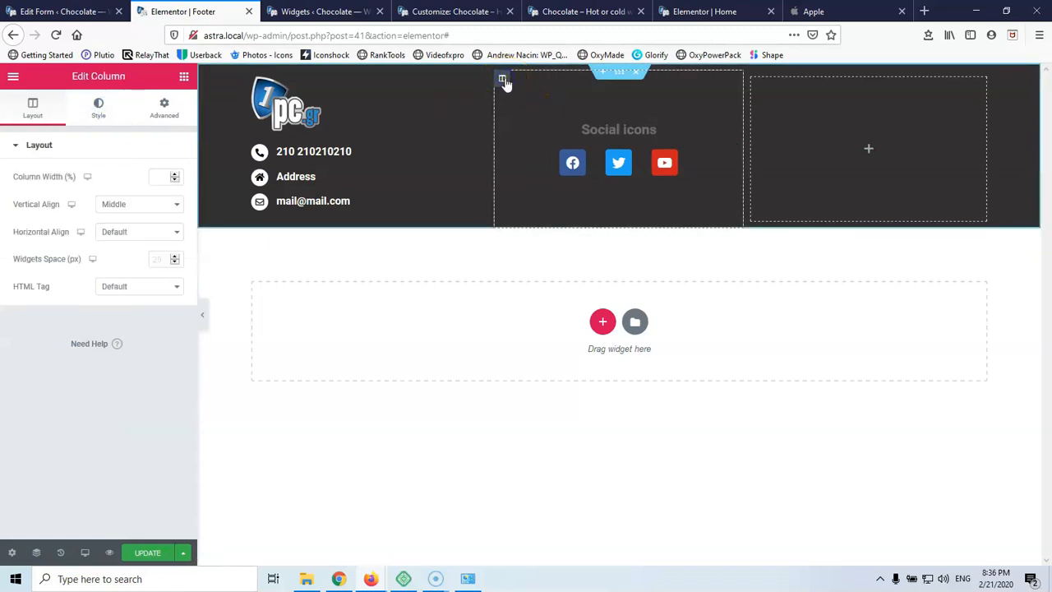
click(138, 206)
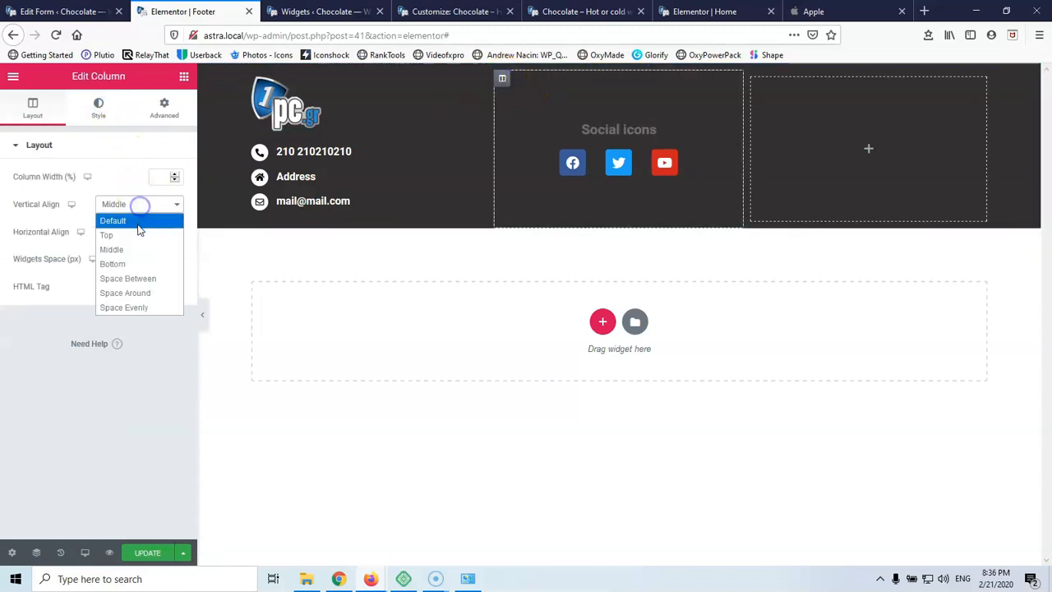
click(139, 237)
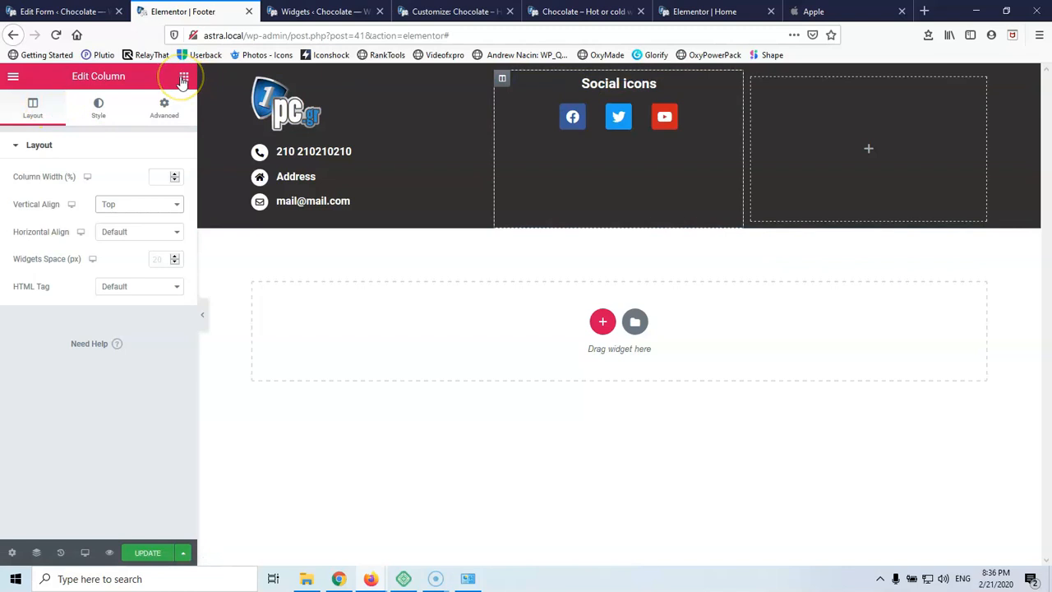
click(163, 107)
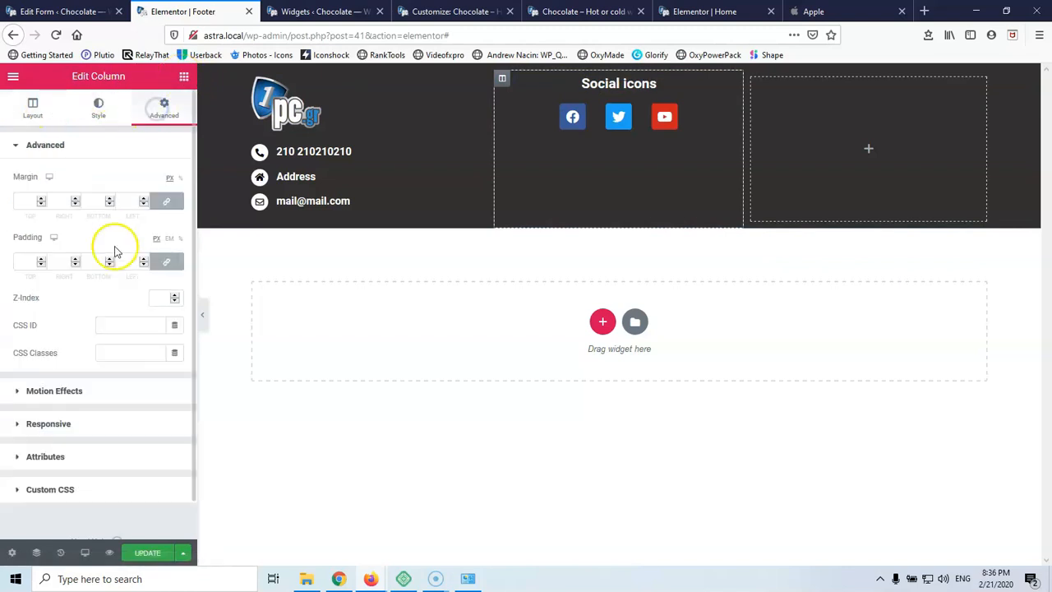
click(166, 262)
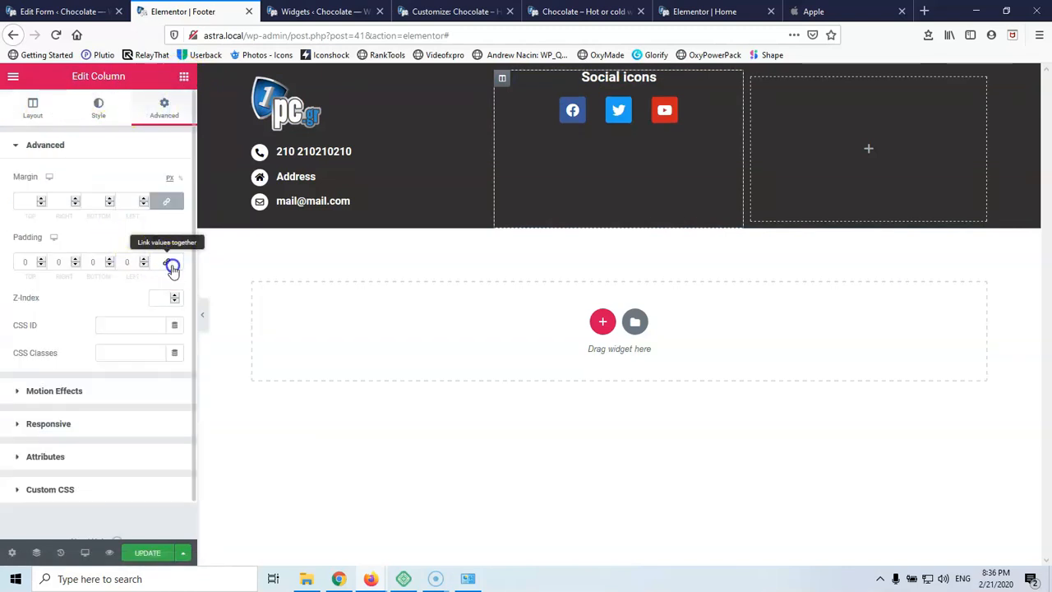
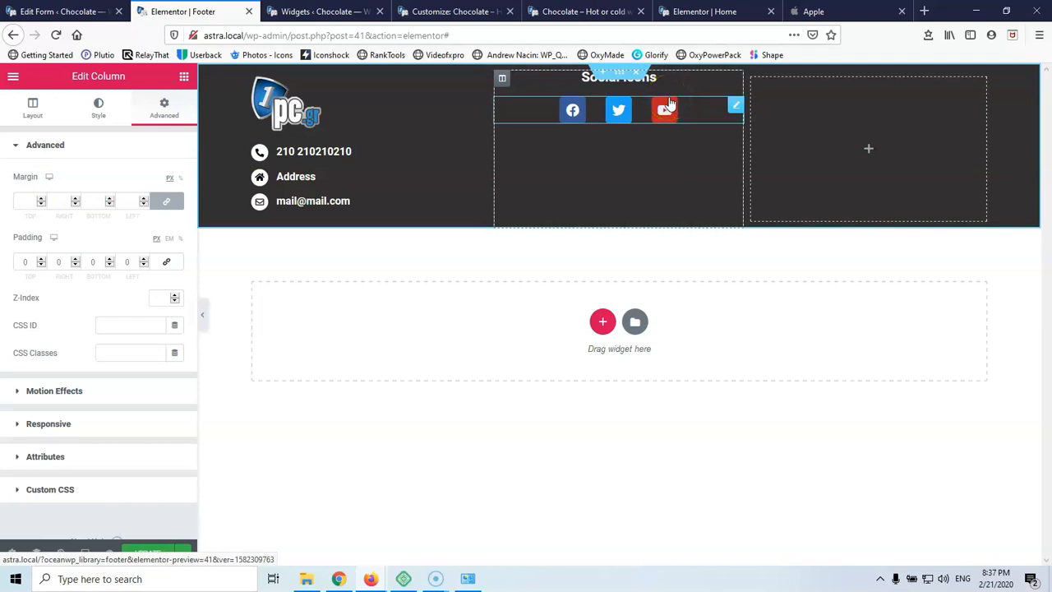
Raise the Social icons column's Advanced top padding through 20, 30, 40, 50 and settle on 46 px
click(689, 95)
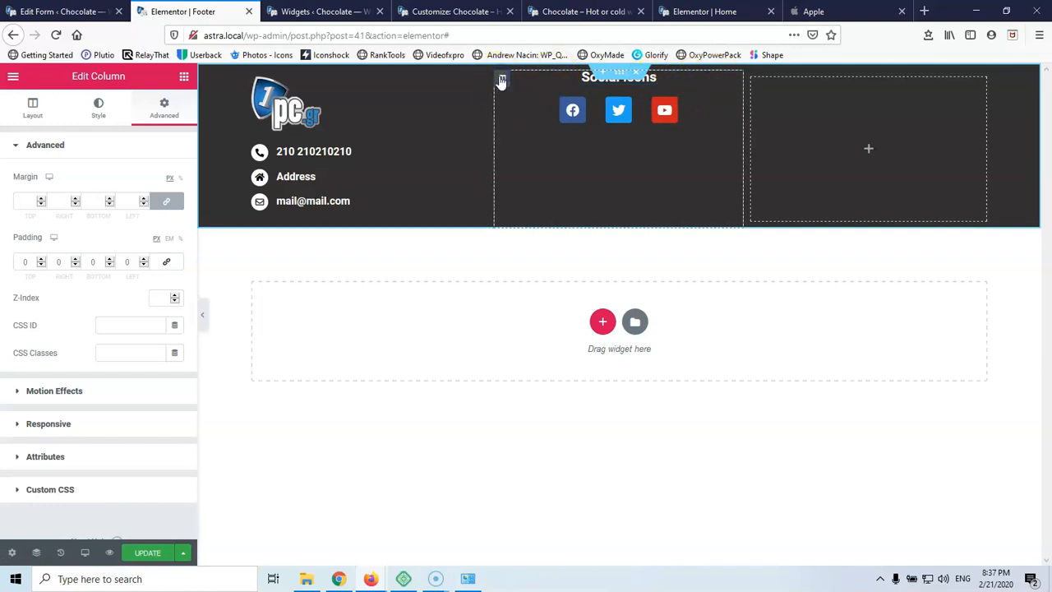
click(27, 262)
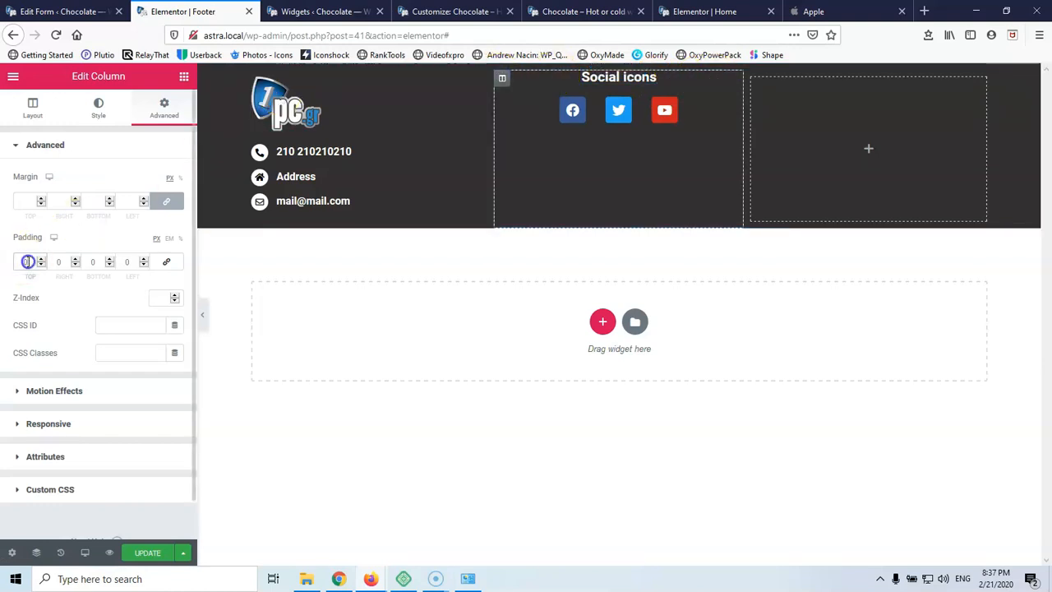
text(20)
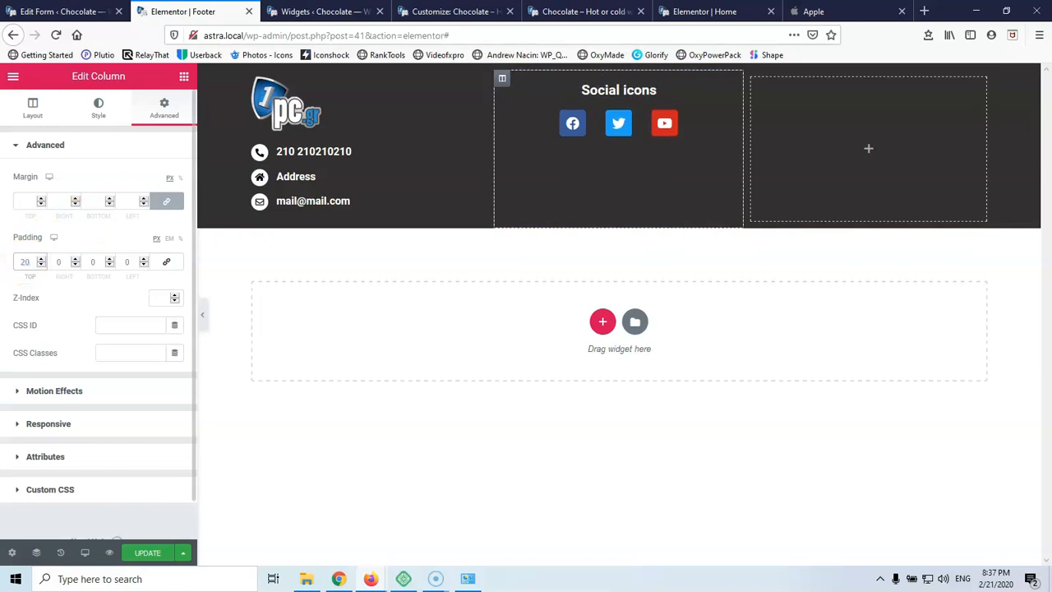
click(16, 261)
text(30)
double_click(20, 262)
text(40)
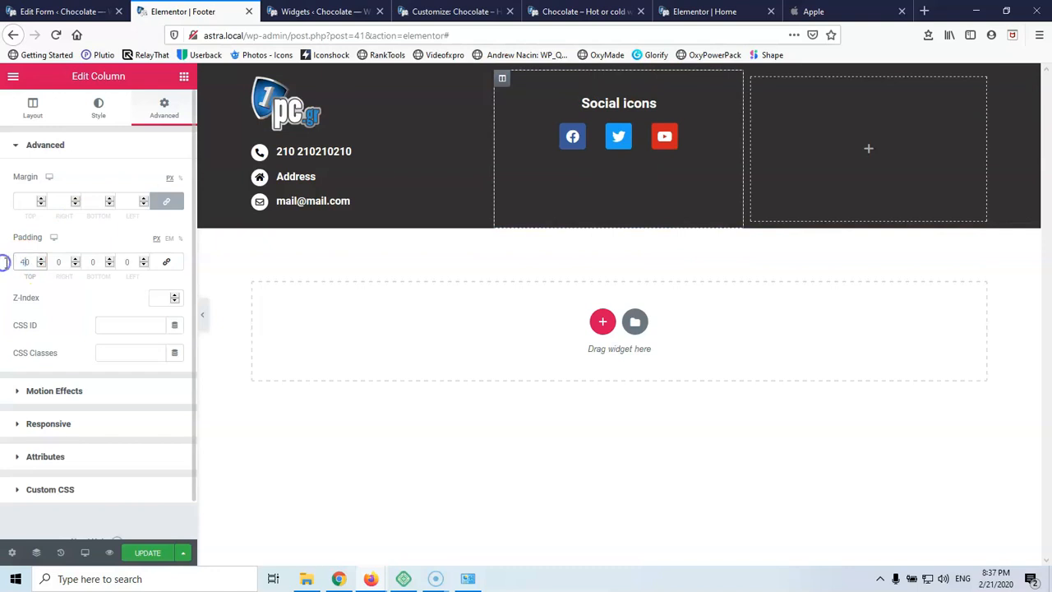
click(33, 268)
double_click(26, 263)
text(50)
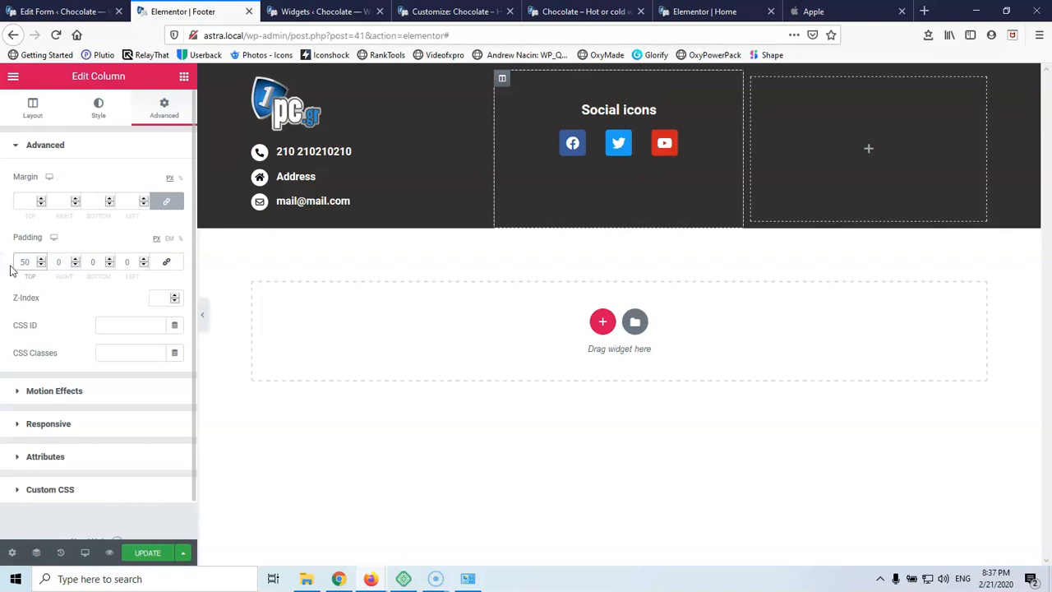
key(Down)
key(Down)
key(Down)
key(Down)
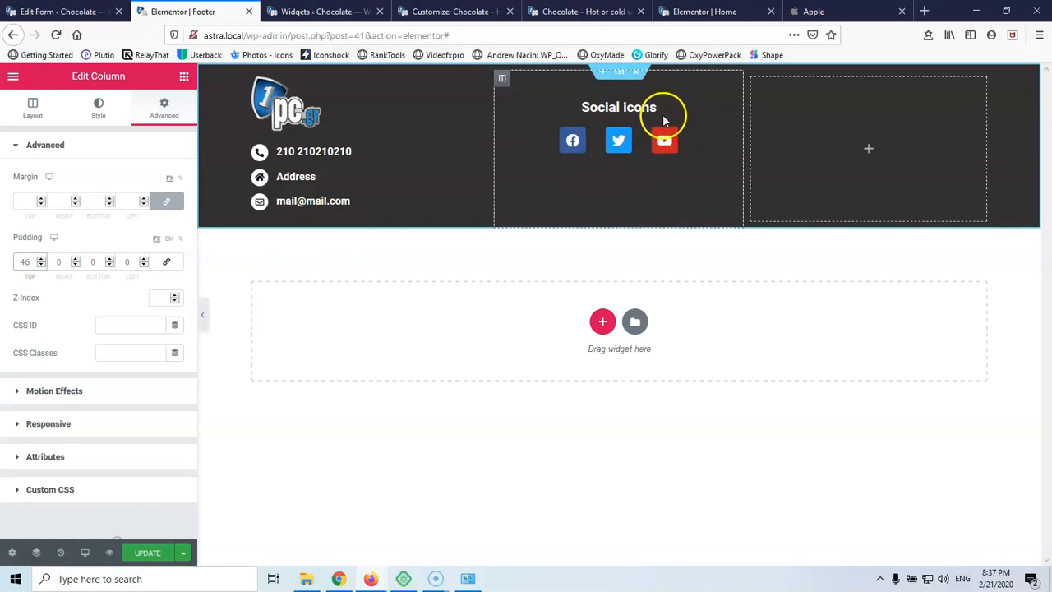
Duplicate the social icons column and delete the empty third column
right_click(503, 78)
click(538, 111)
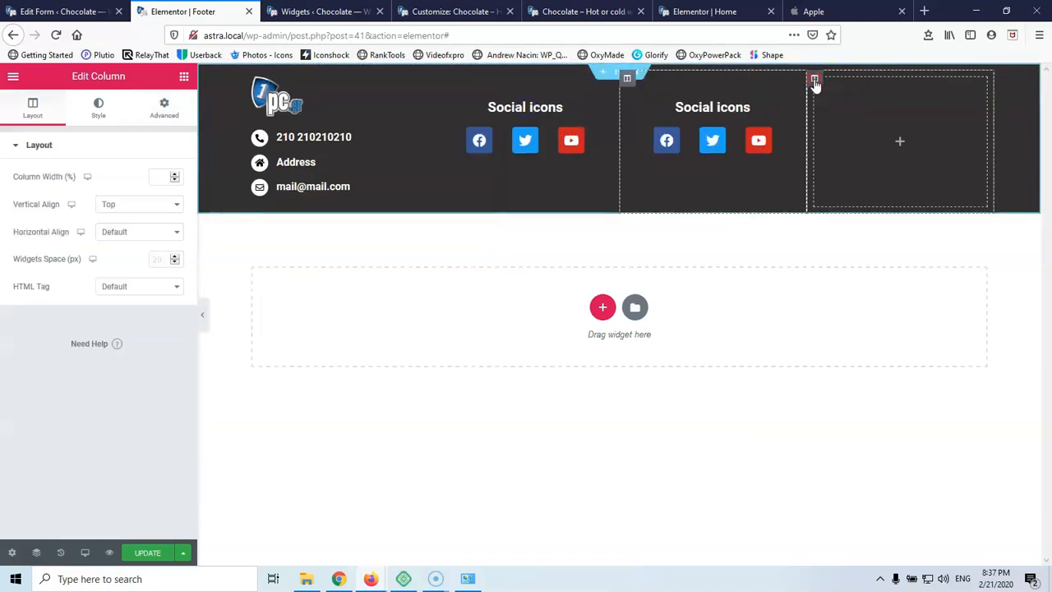
right_click(815, 82)
click(840, 268)
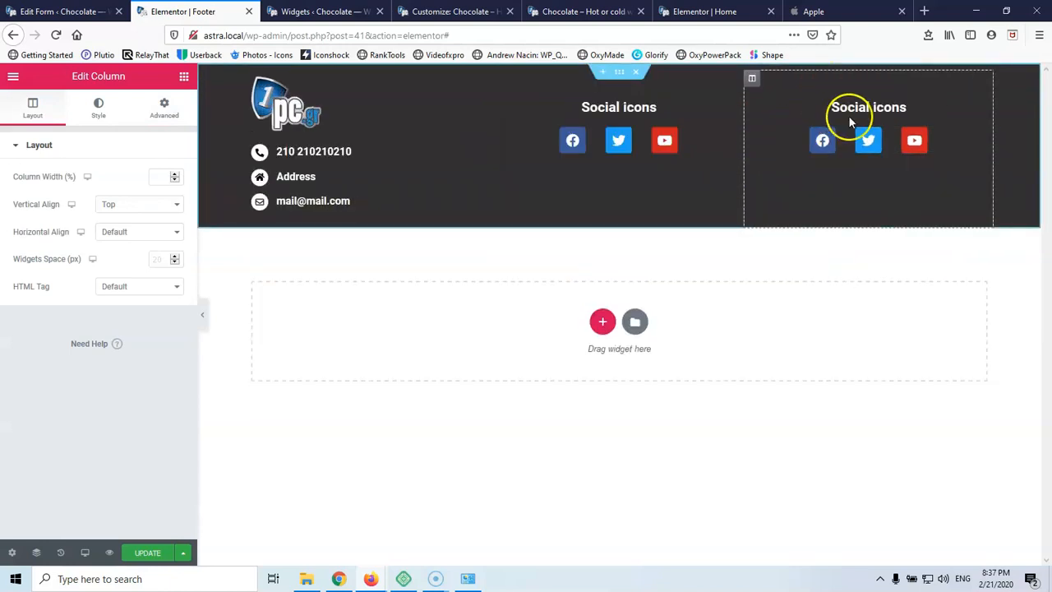
Retitle the copied heading to 'Useful links' and delete its Social Icons widget
click(881, 105)
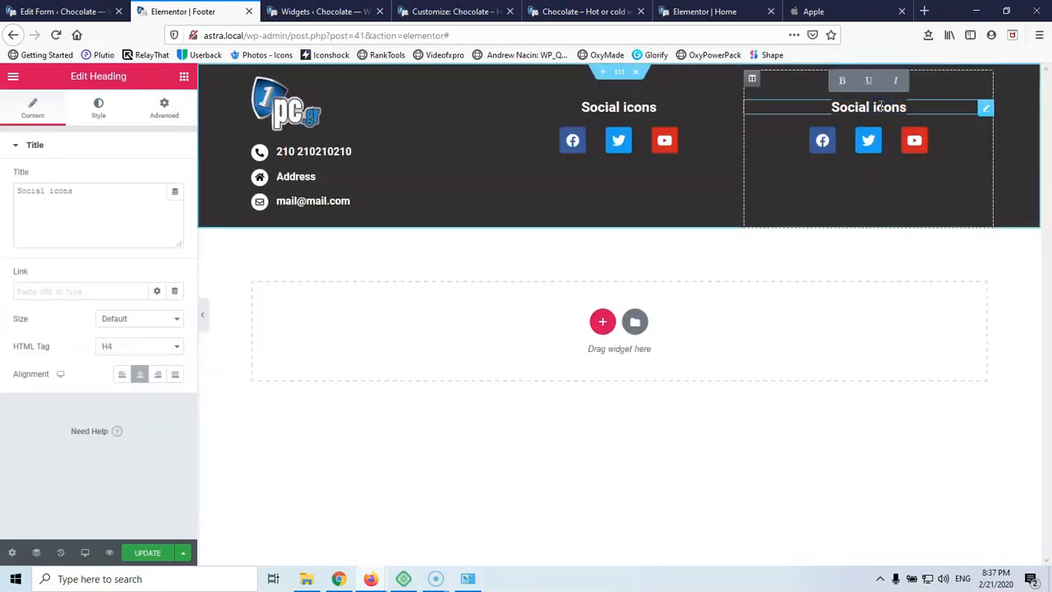
key(ctrl+a)
text(U)
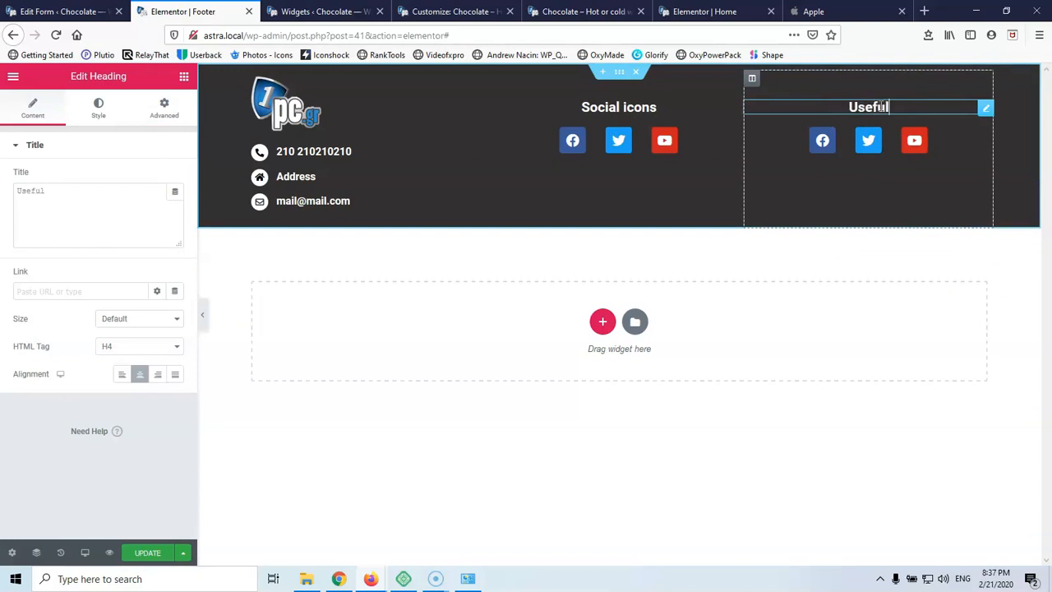
text(seful links)
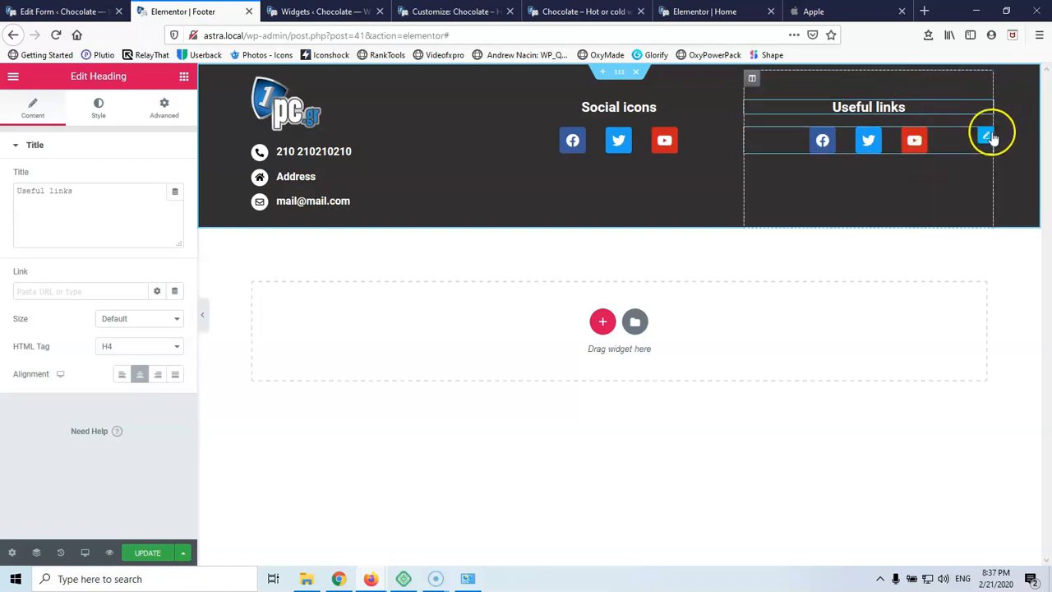
click(985, 137)
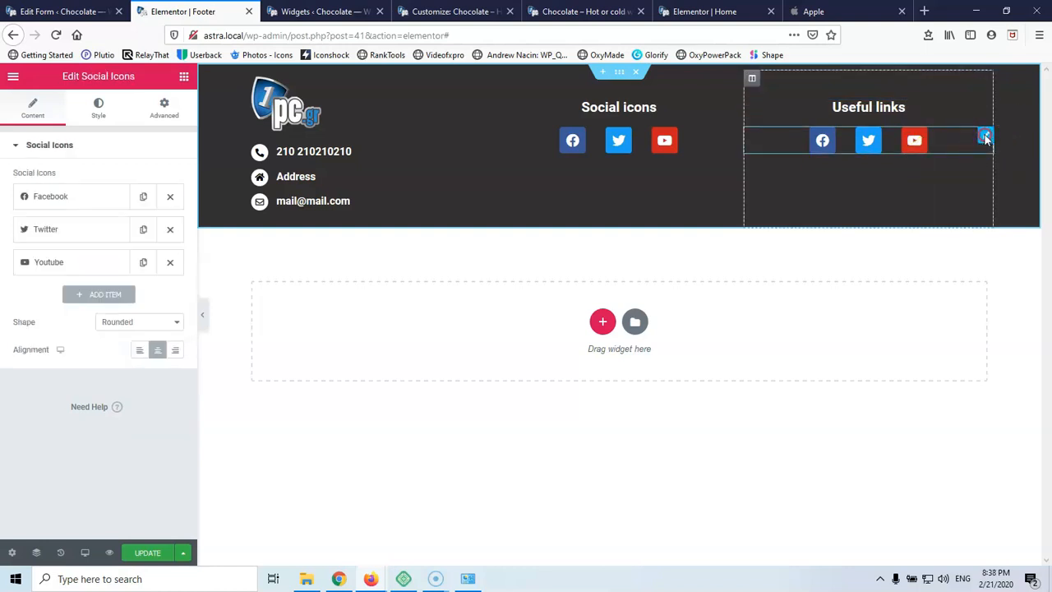
right_click(986, 136)
click(962, 322)
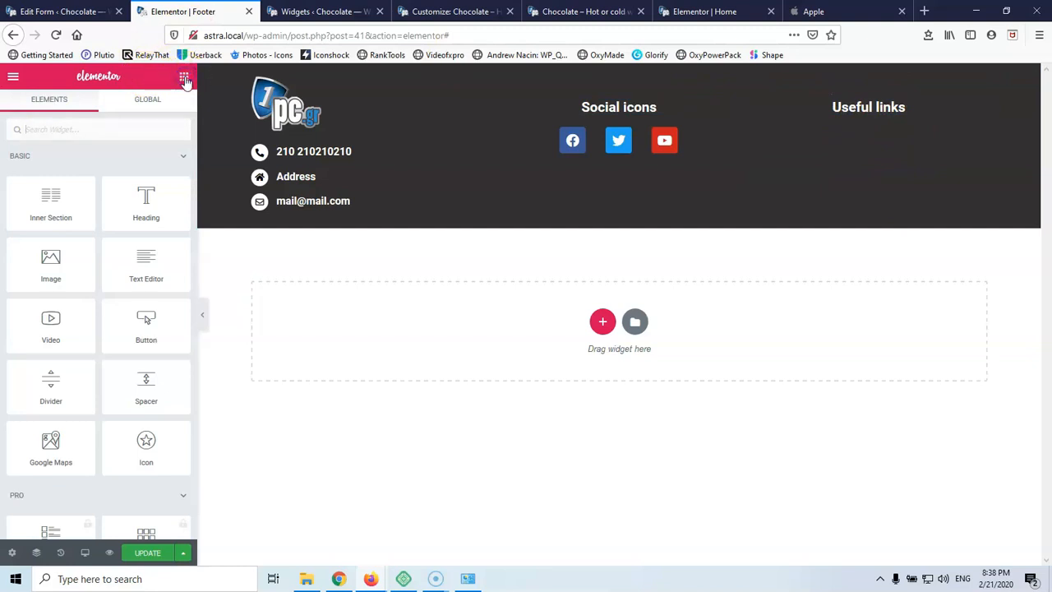
Add a Navigation Menu widget under Useful links, set to the Main menu
click(93, 127)
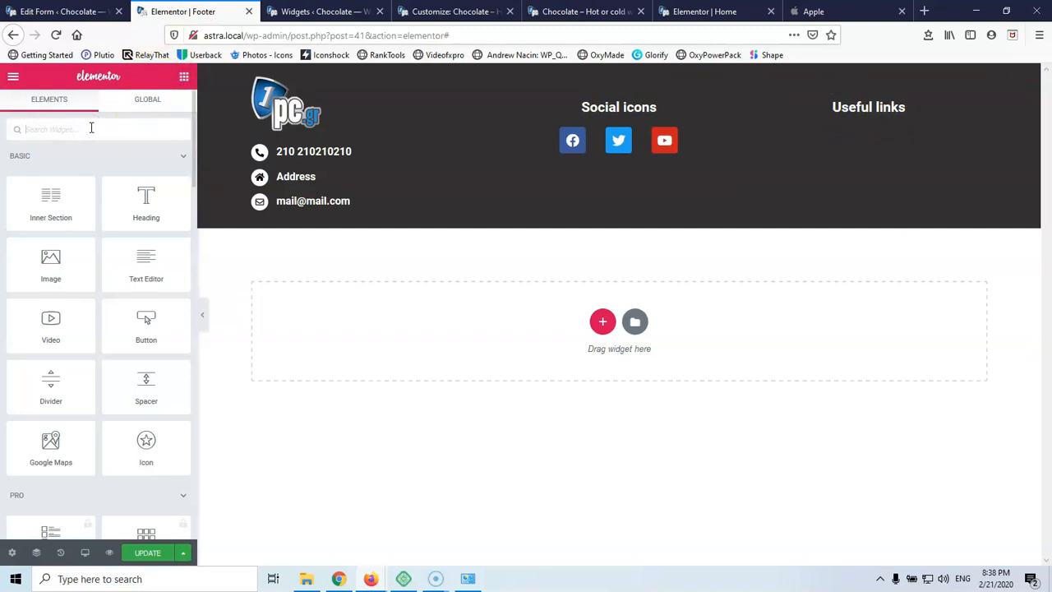
text(men)
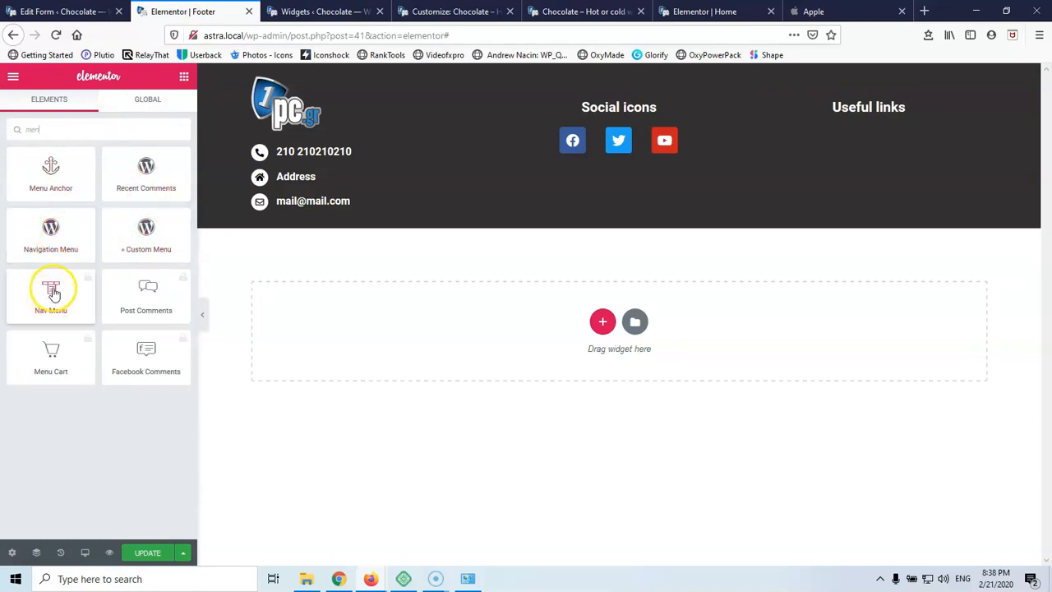
drag(58, 228, 896, 111)
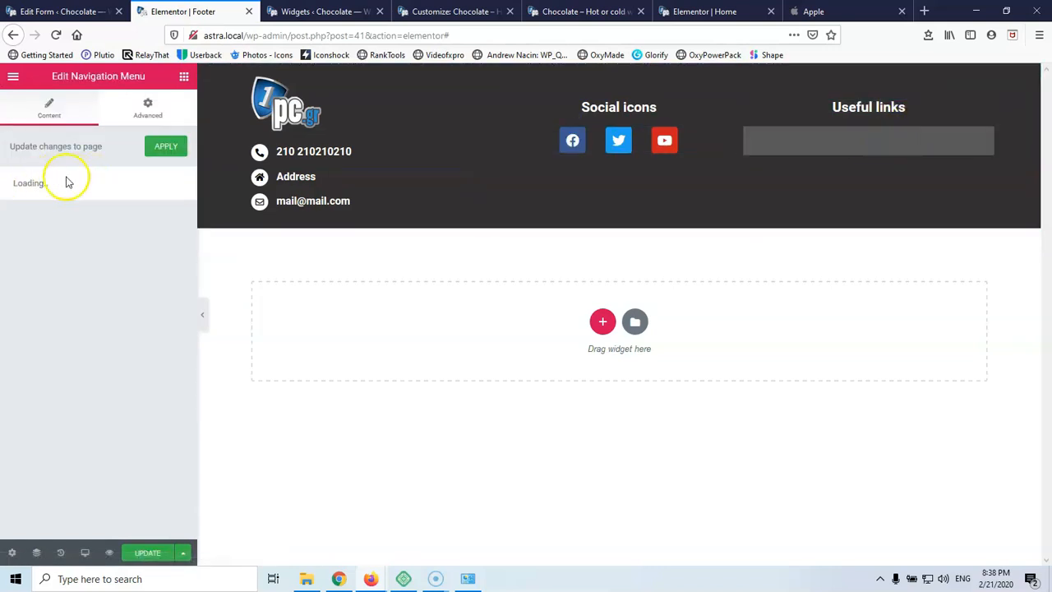
click(65, 247)
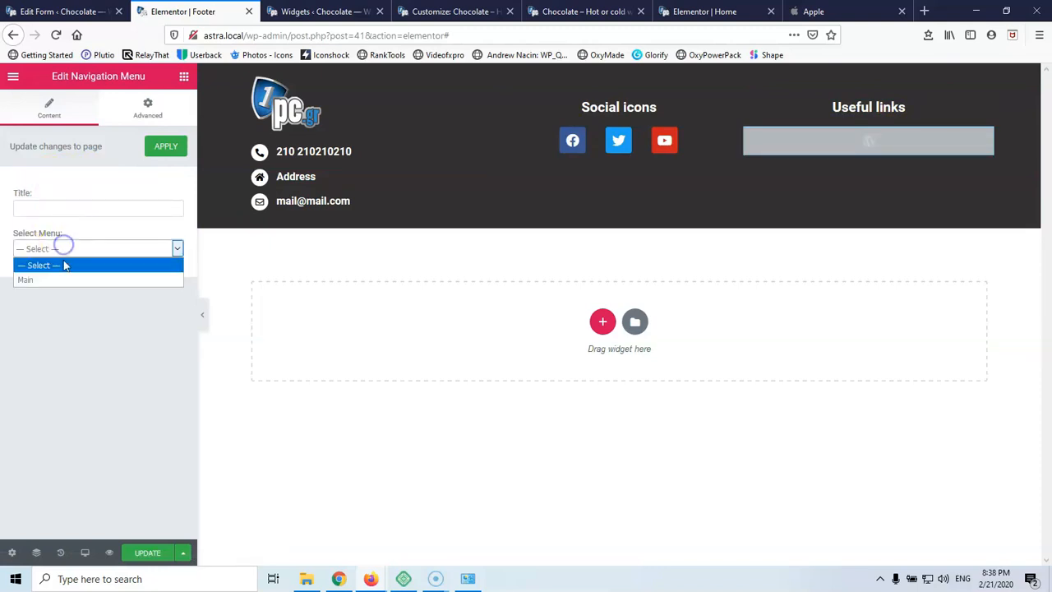
click(64, 280)
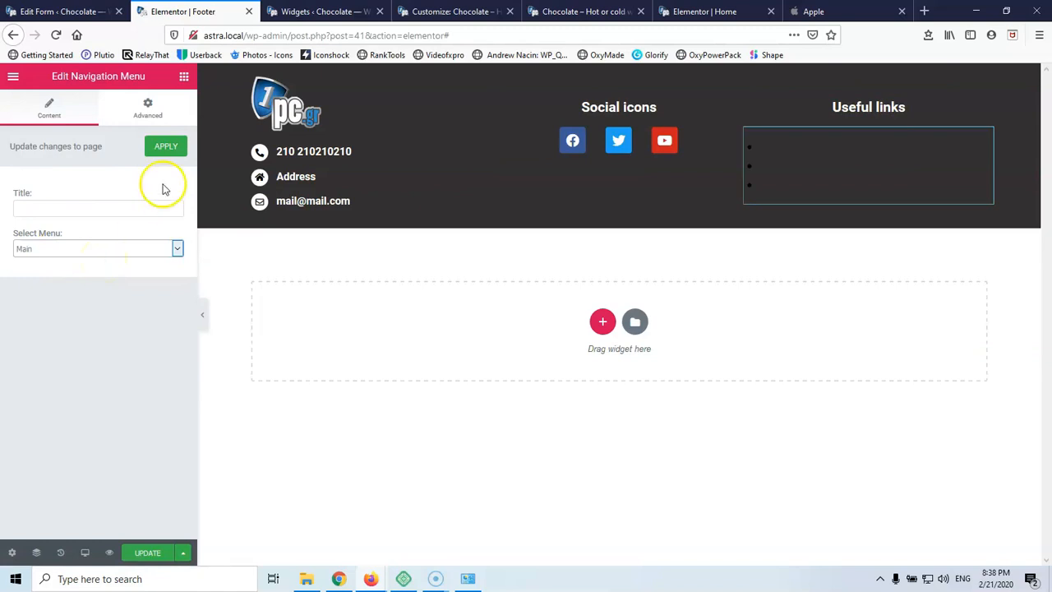
Inspect the navigation menu widget's Advanced and Content settings
click(148, 106)
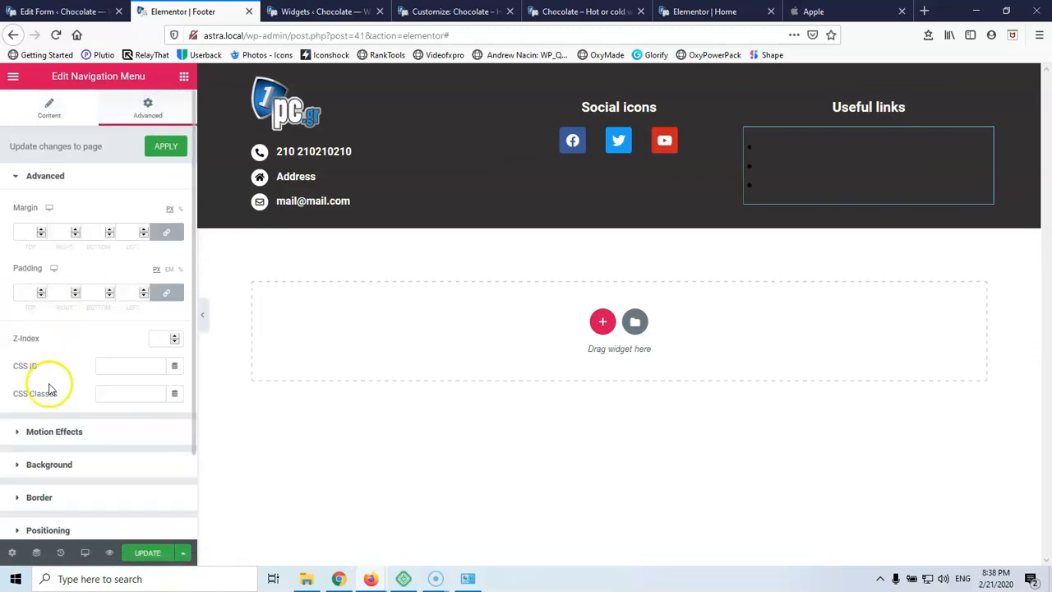
scroll(49, 388, down, 3)
scroll(51, 388, up, 3)
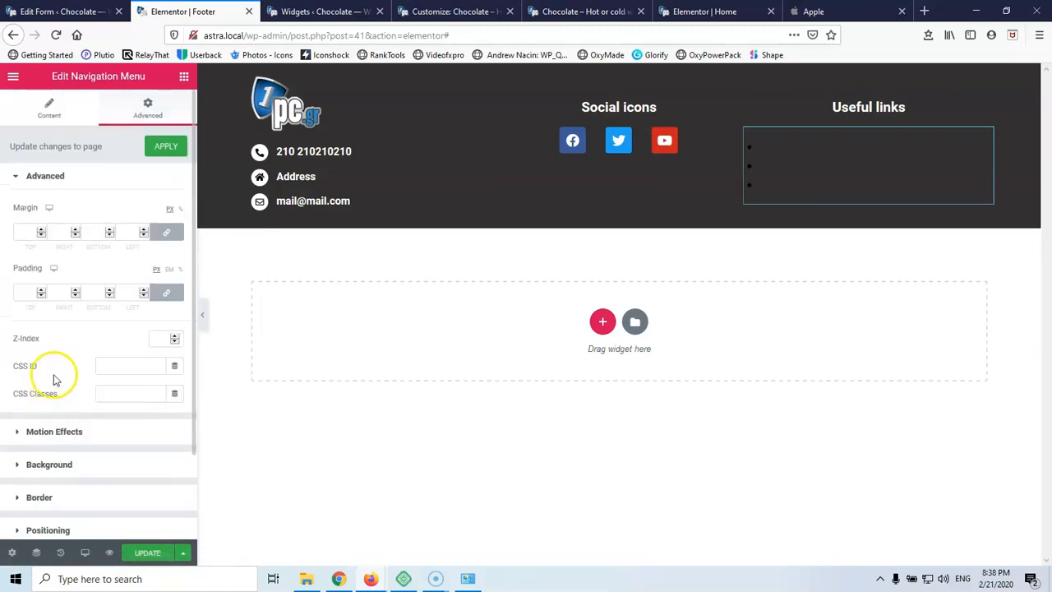
click(800, 150)
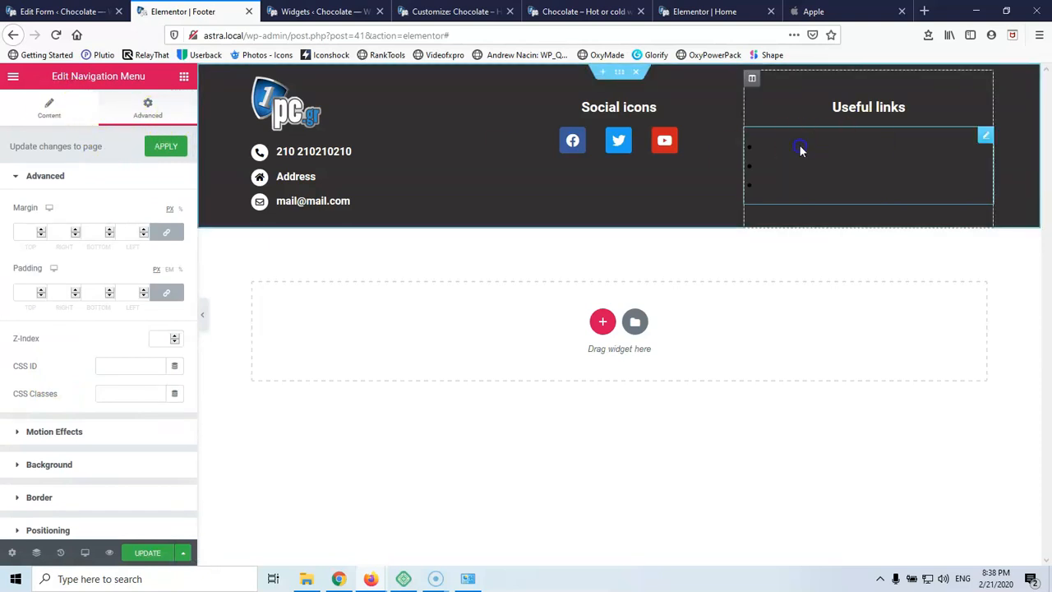
drag(849, 145, 796, 148)
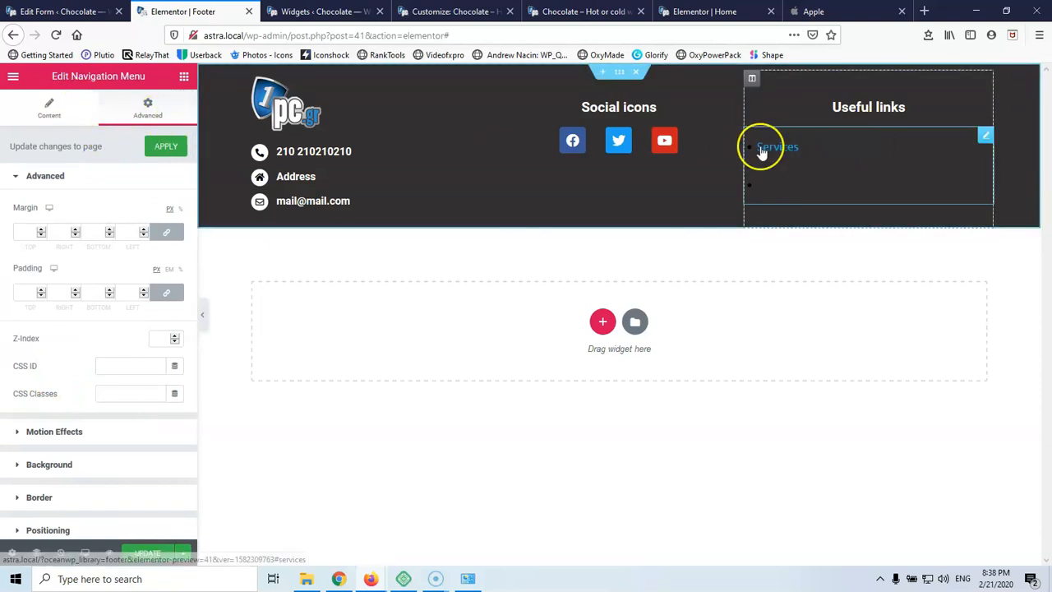
click(50, 99)
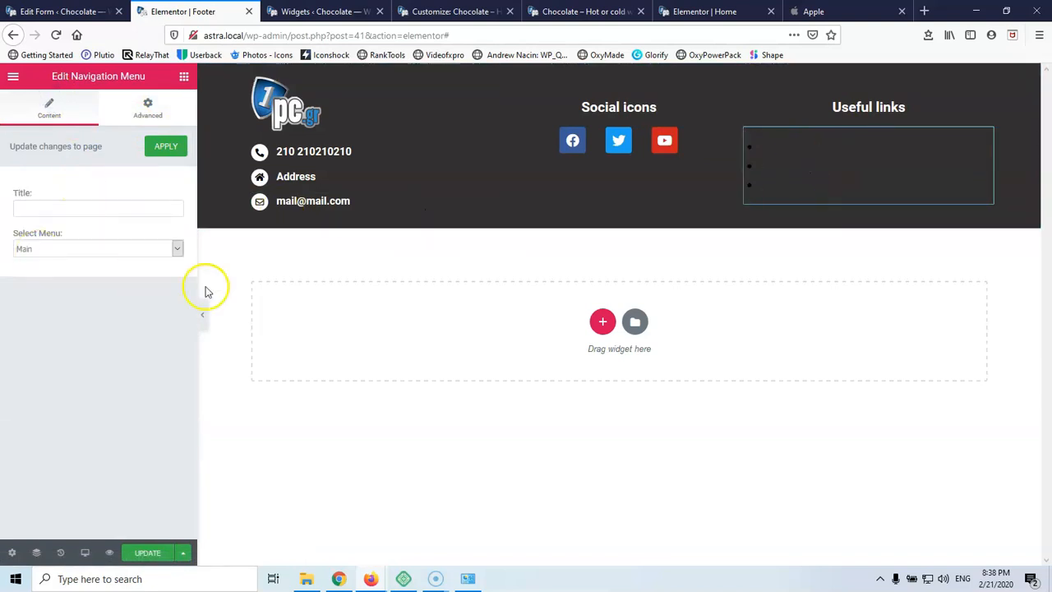
click(144, 111)
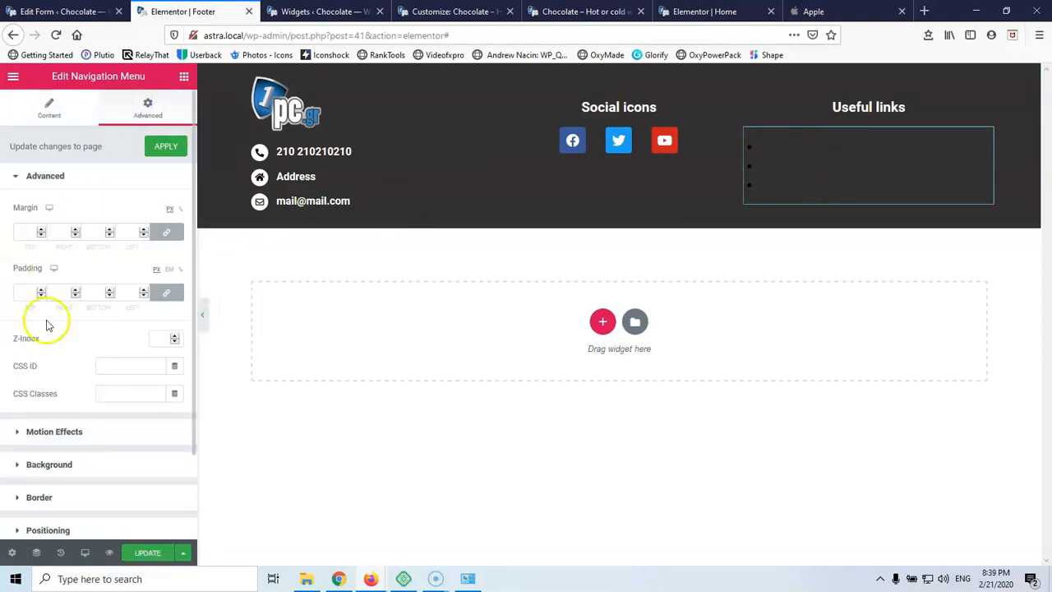
scroll(49, 354, down, 1)
scroll(50, 353, down, 2)
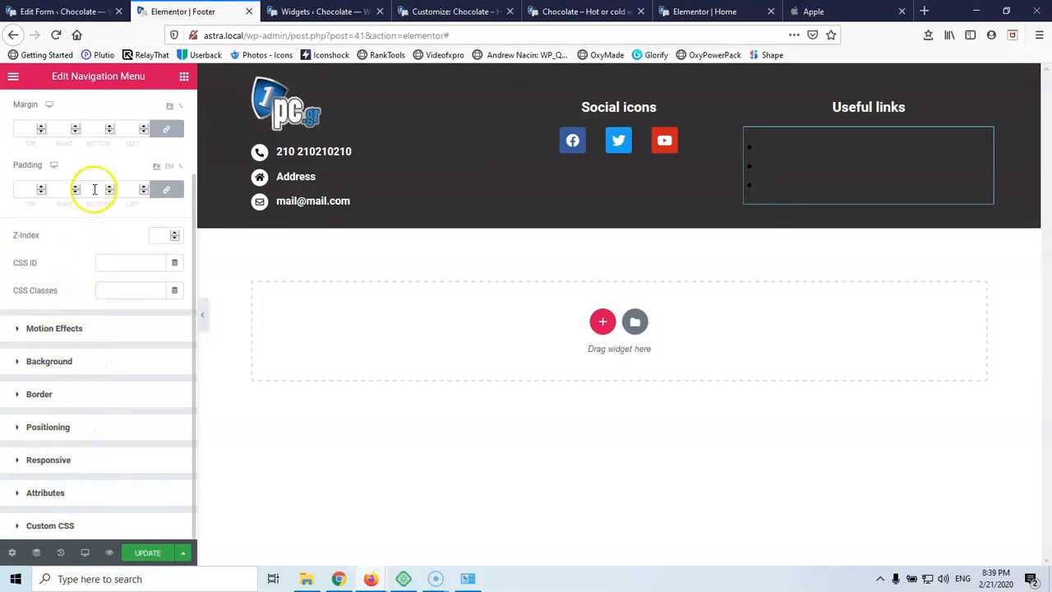
Add a Custom Menu widget showing the Main menu to the Useful links column
click(182, 77)
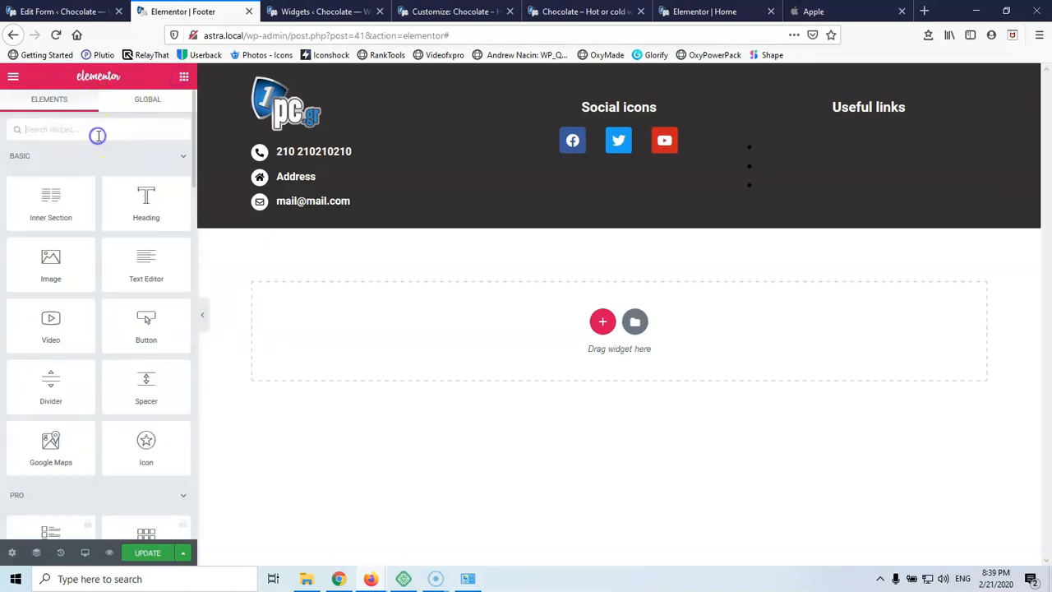
text(men)
drag(129, 232, 833, 143)
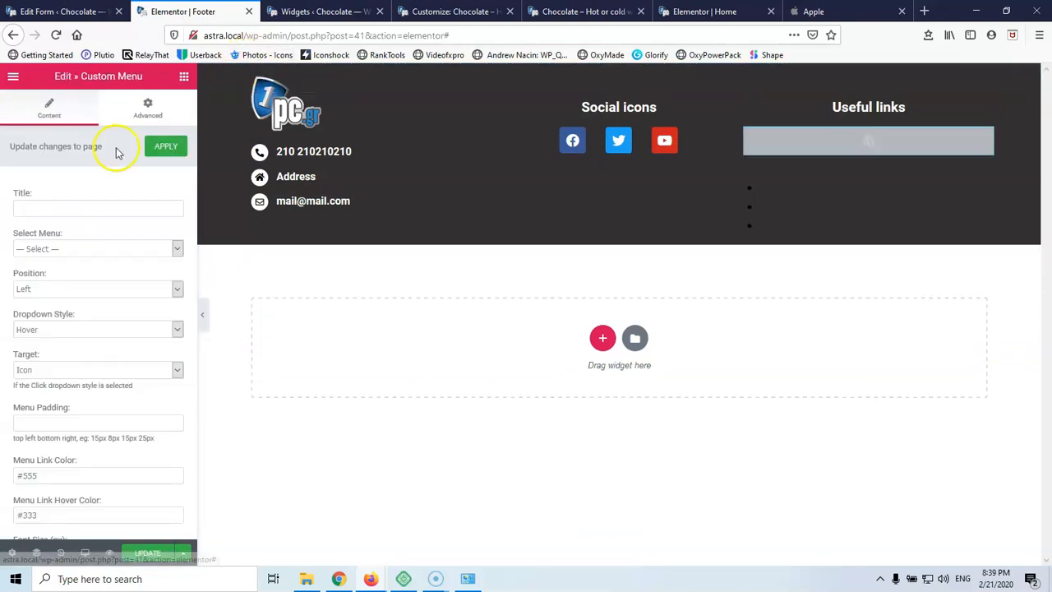
click(52, 248)
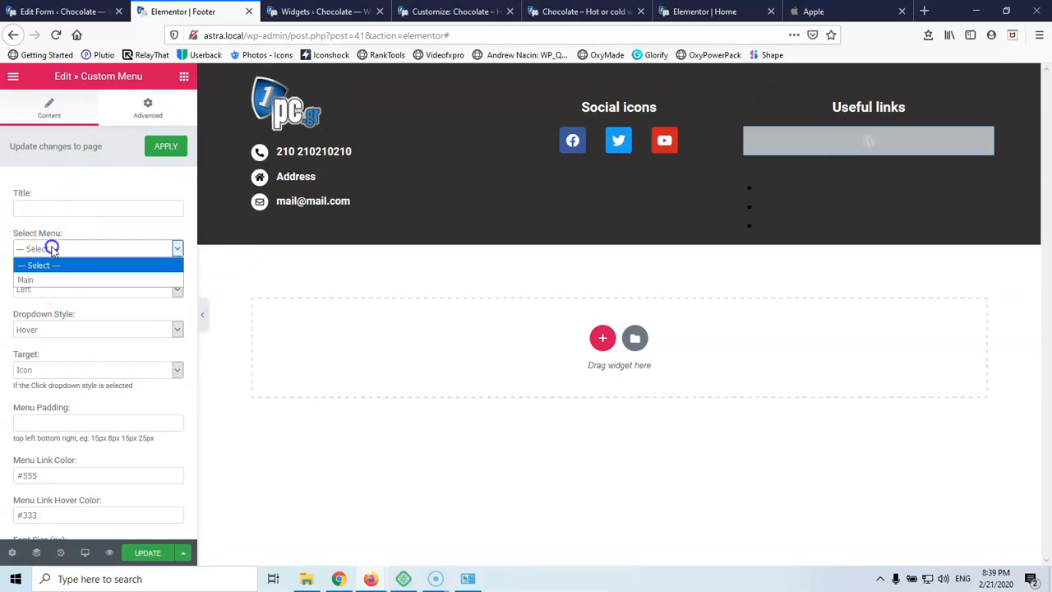
click(52, 280)
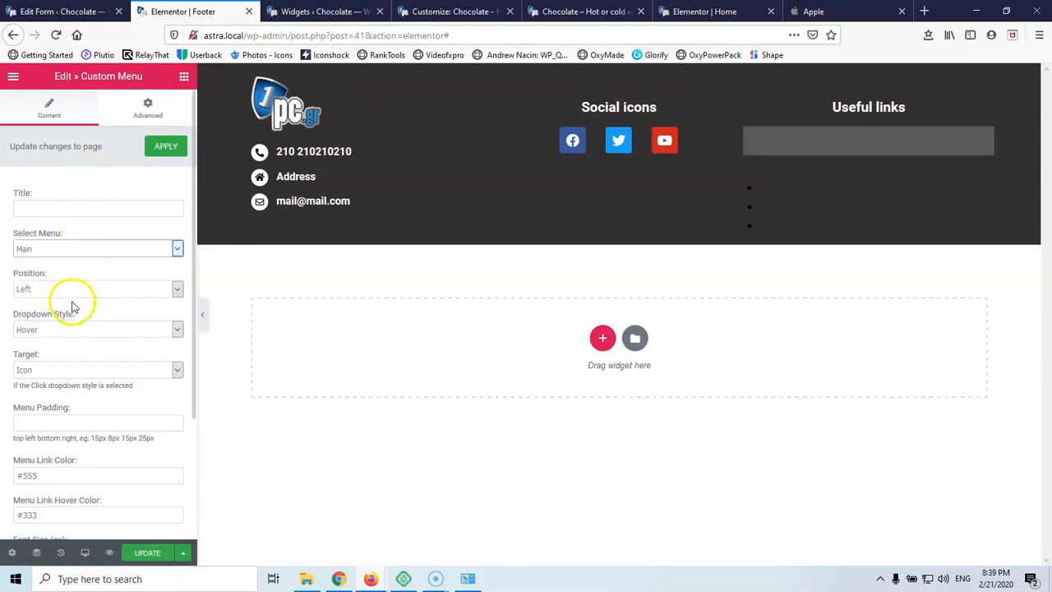
Set the Menu Link Color to #ffffff
click(44, 475)
drag(25, 475, 88, 474)
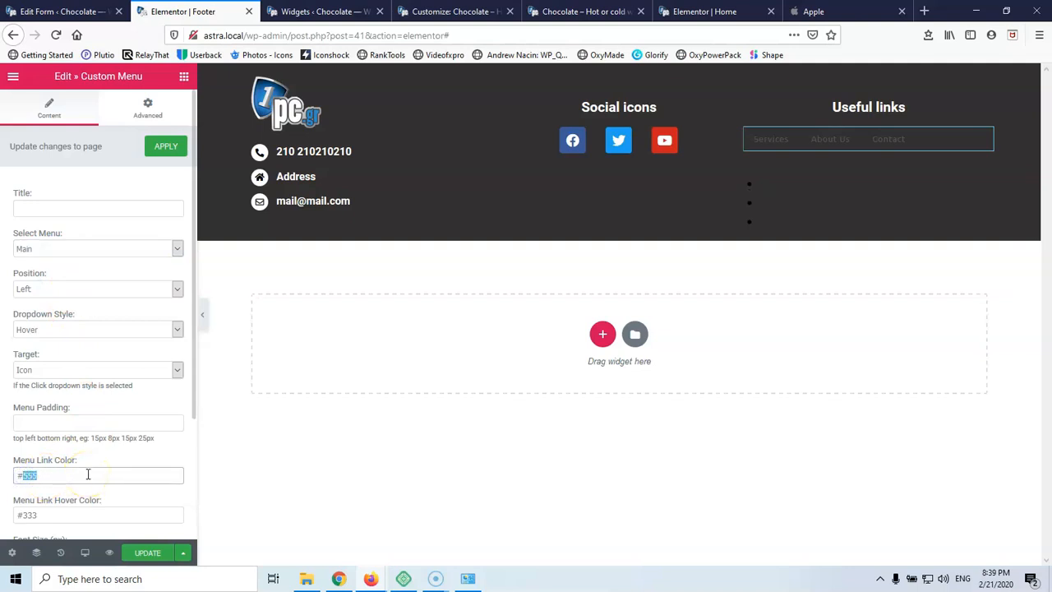
text(fff)
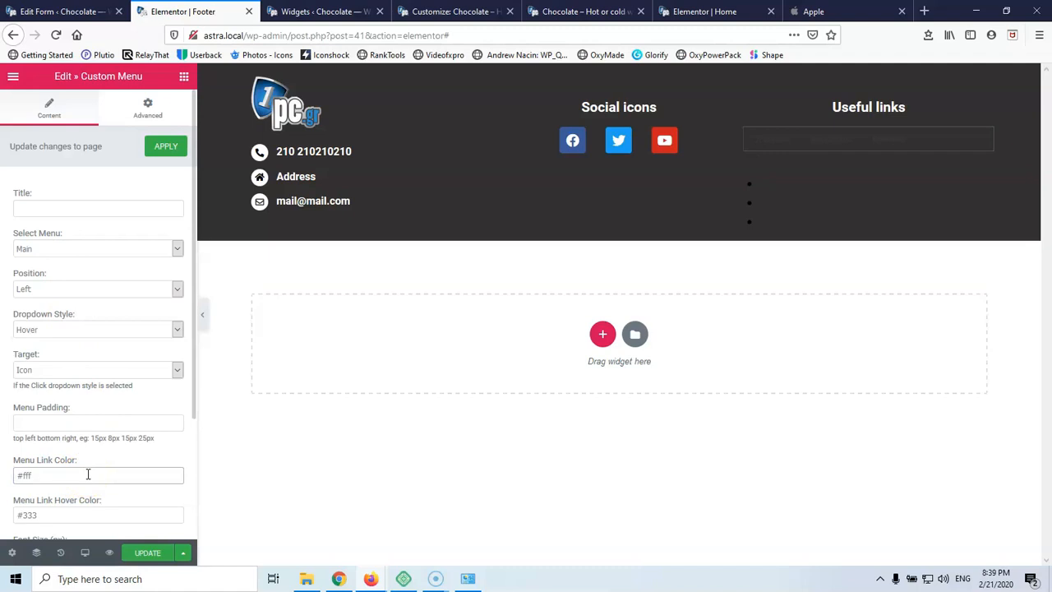
text(fff)
click(92, 454)
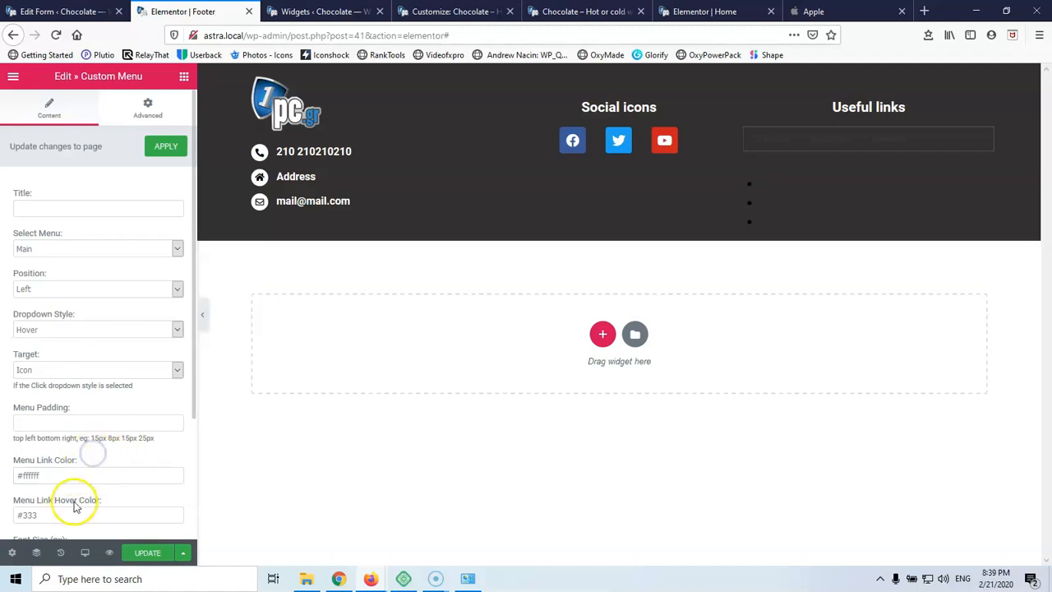
click(47, 475)
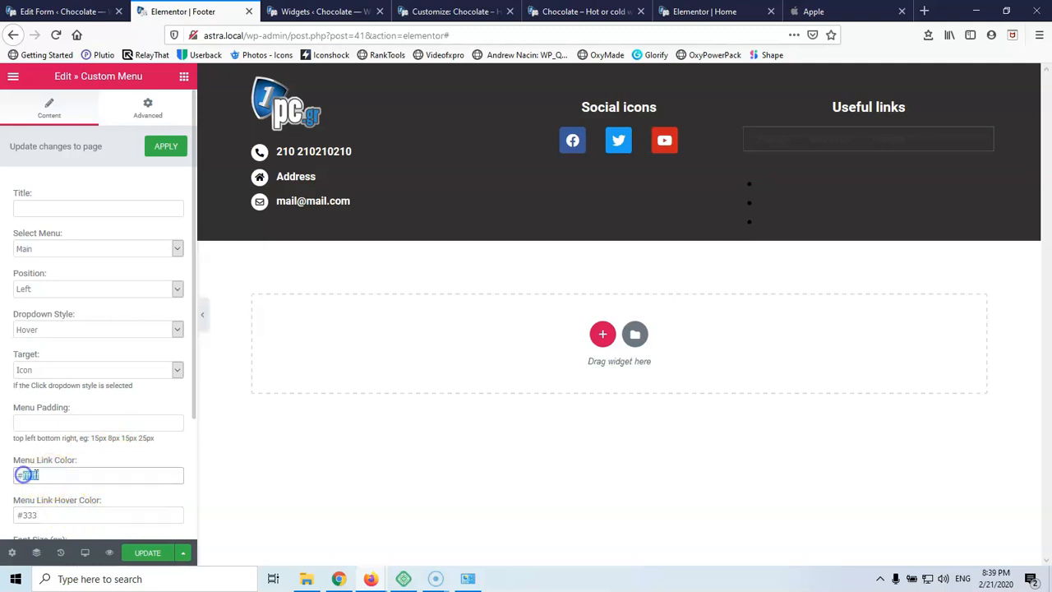
scroll(66, 446, down, 1)
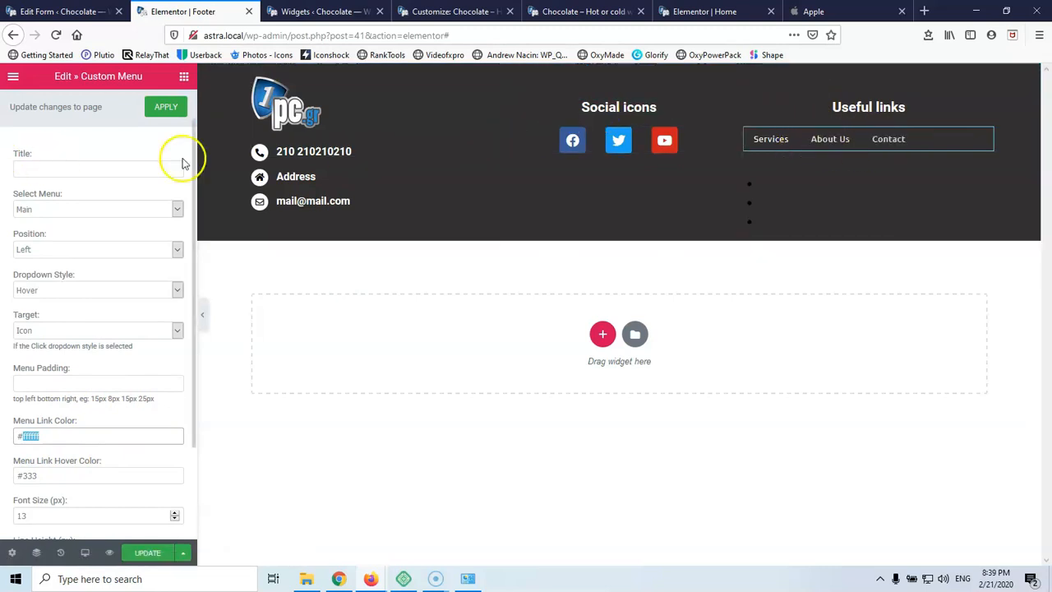
Delete the empty bullet list, centre the menu, and set the dropdown target to Link
right_click(985, 172)
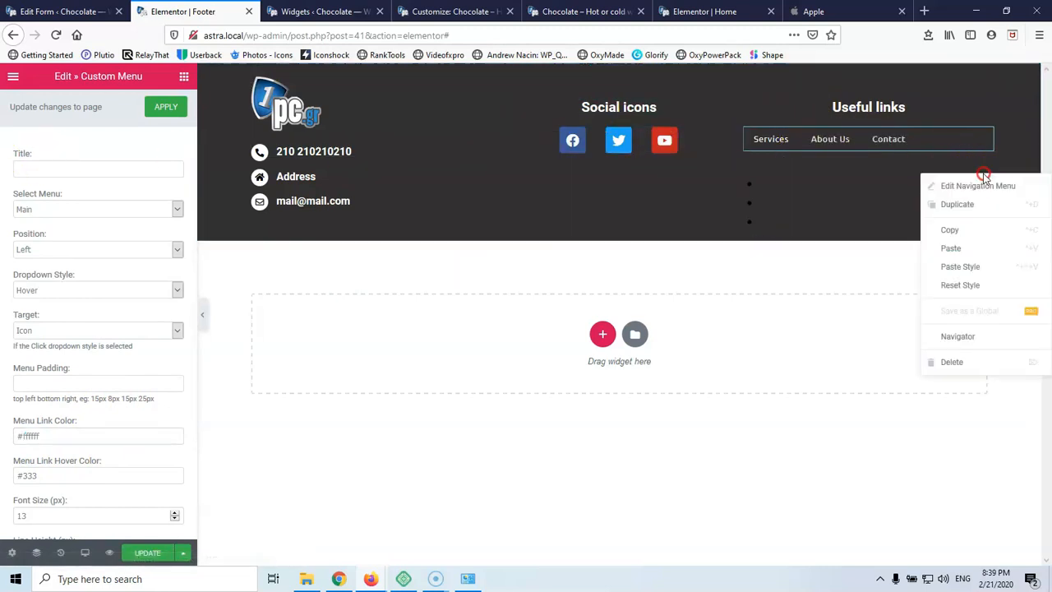
click(952, 362)
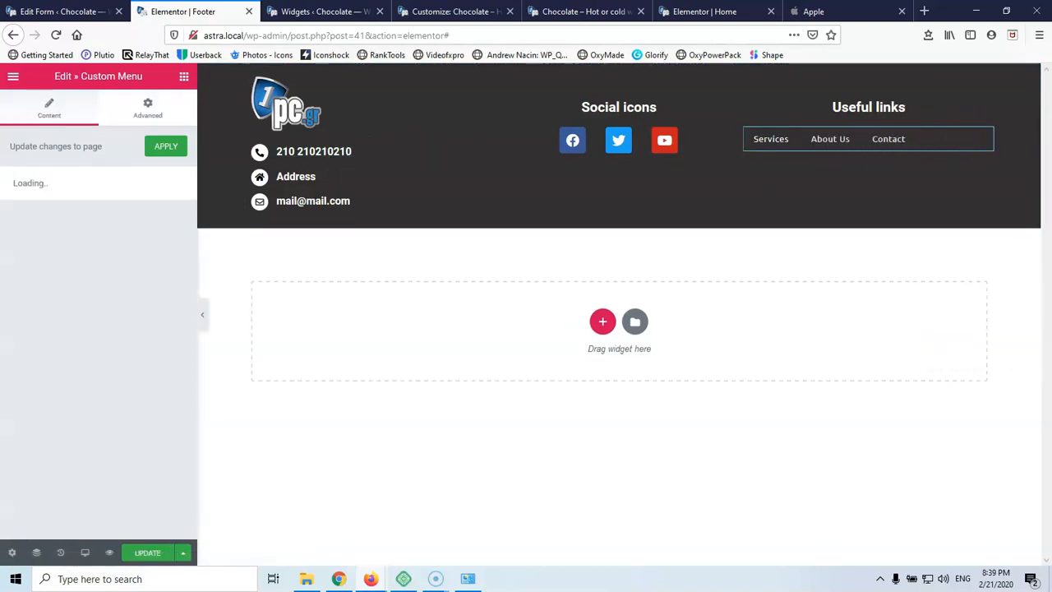
click(45, 289)
click(45, 333)
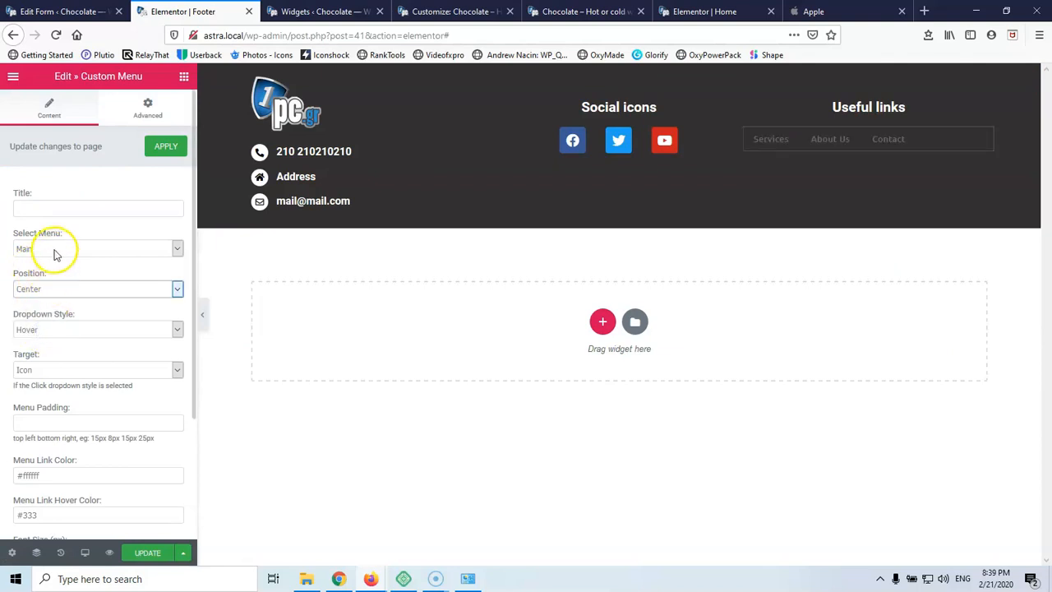
click(56, 331)
click(55, 333)
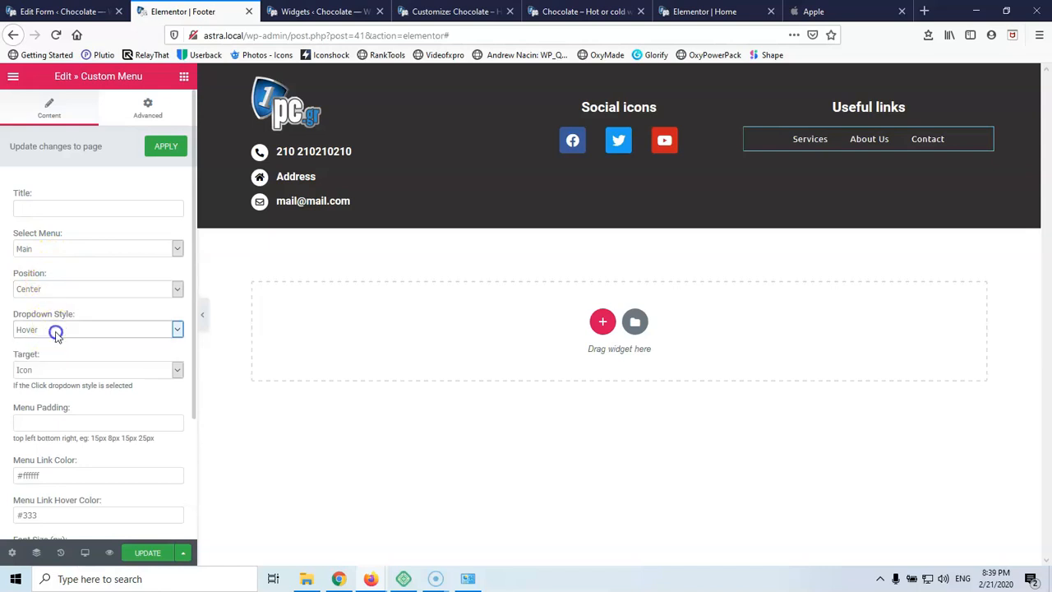
click(47, 370)
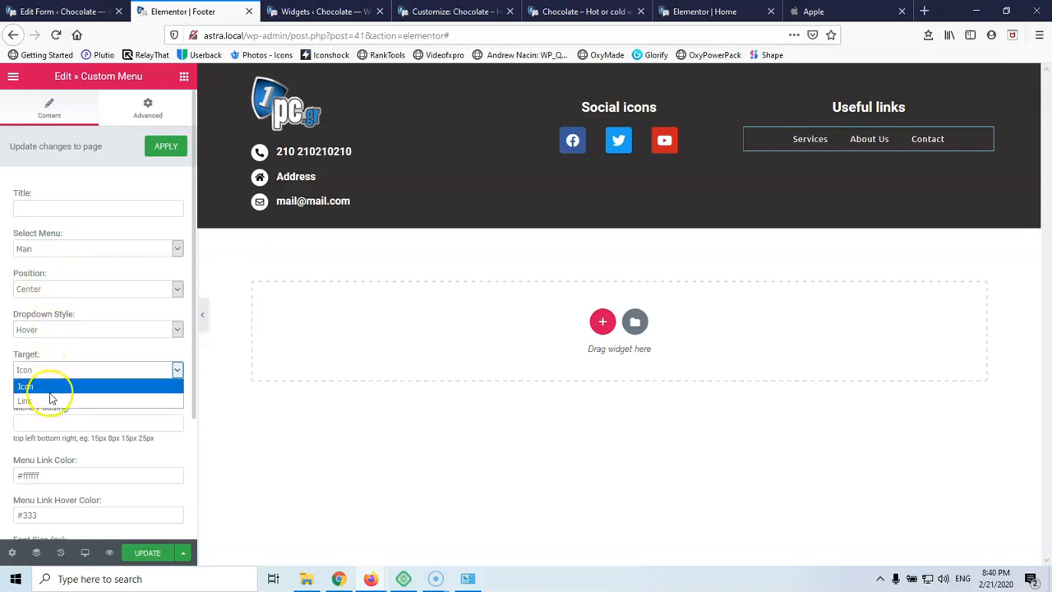
click(47, 401)
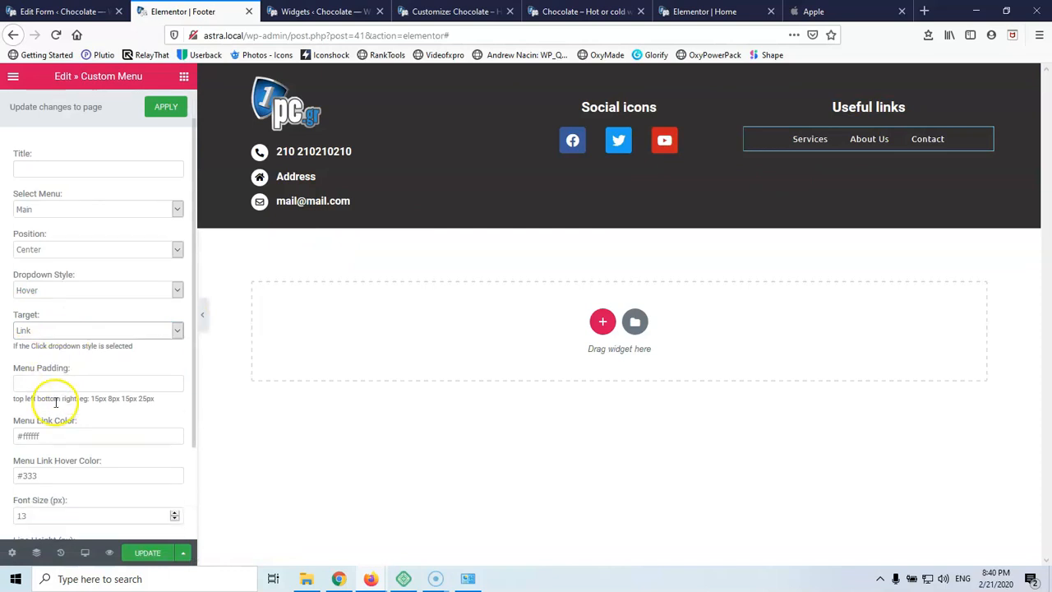
Review the remaining menu settings and save the footer template with UPDATE
scroll(66, 399, down, 4)
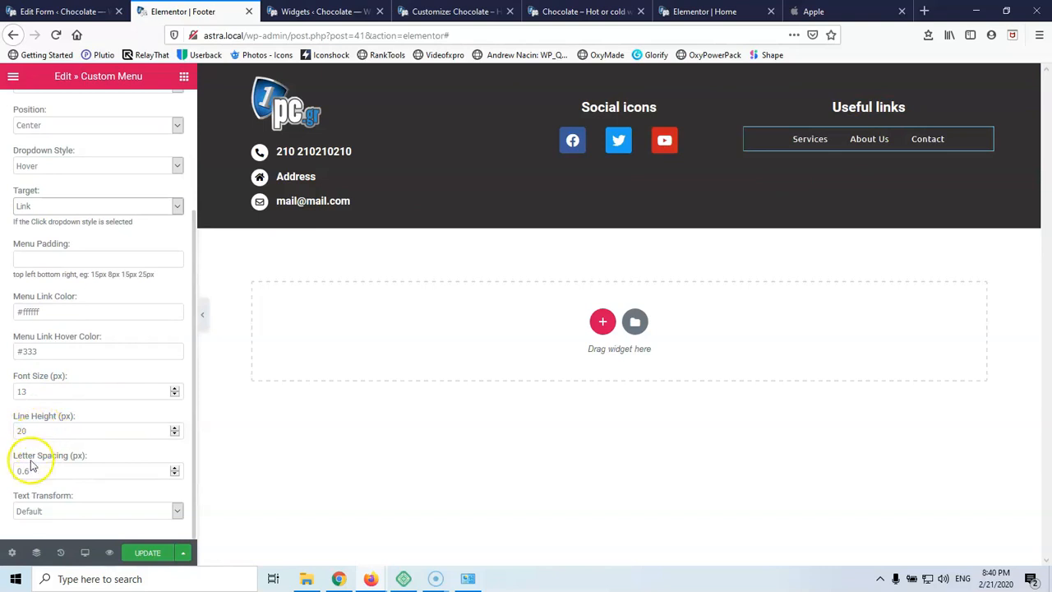
click(67, 512)
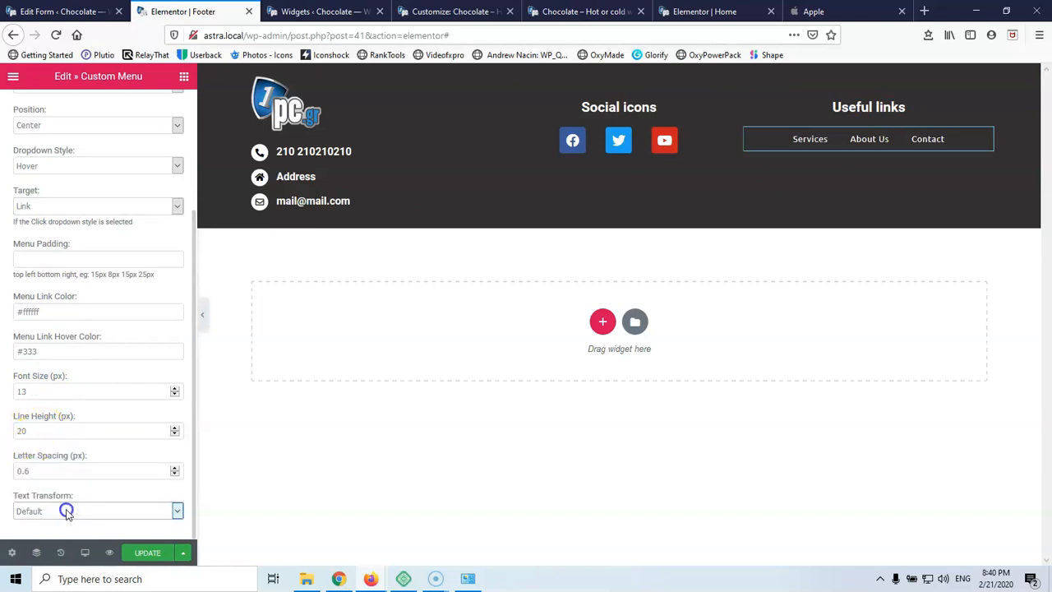
scroll(90, 223, up, 5)
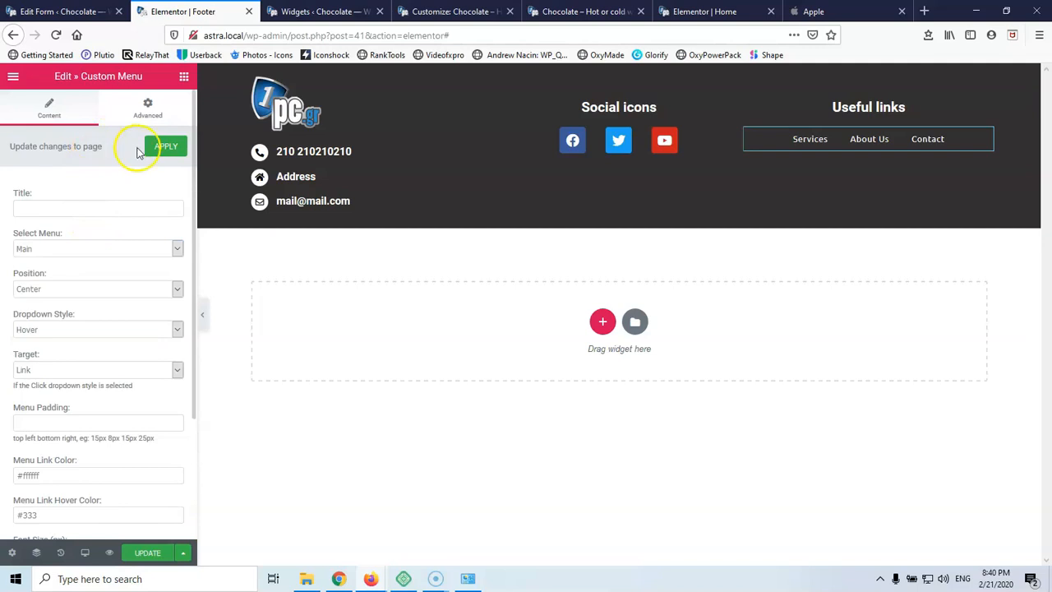
click(148, 108)
scroll(160, 322, down, 2)
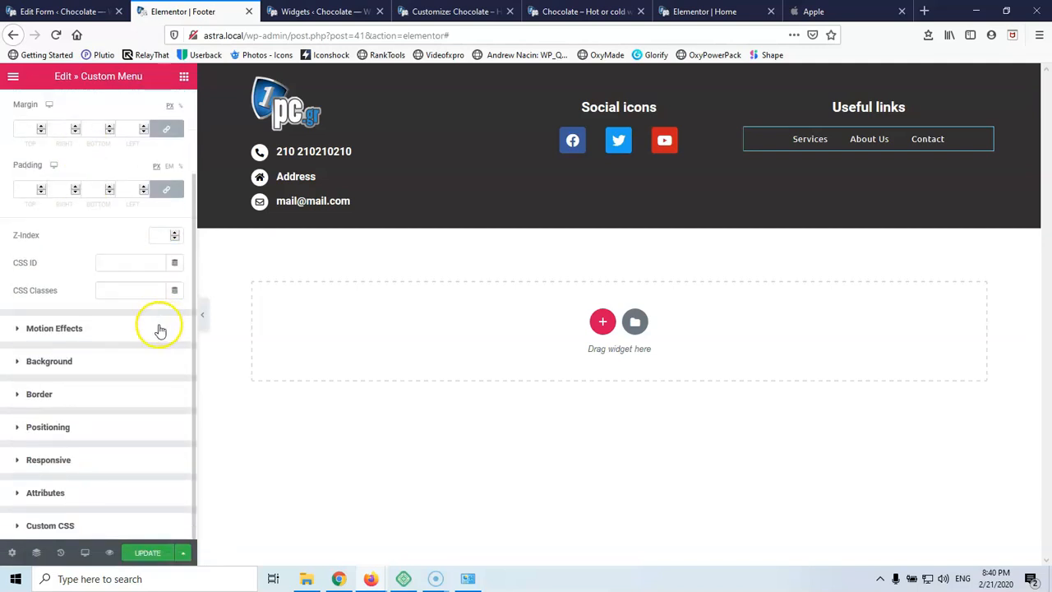
scroll(158, 325, up, 3)
click(153, 556)
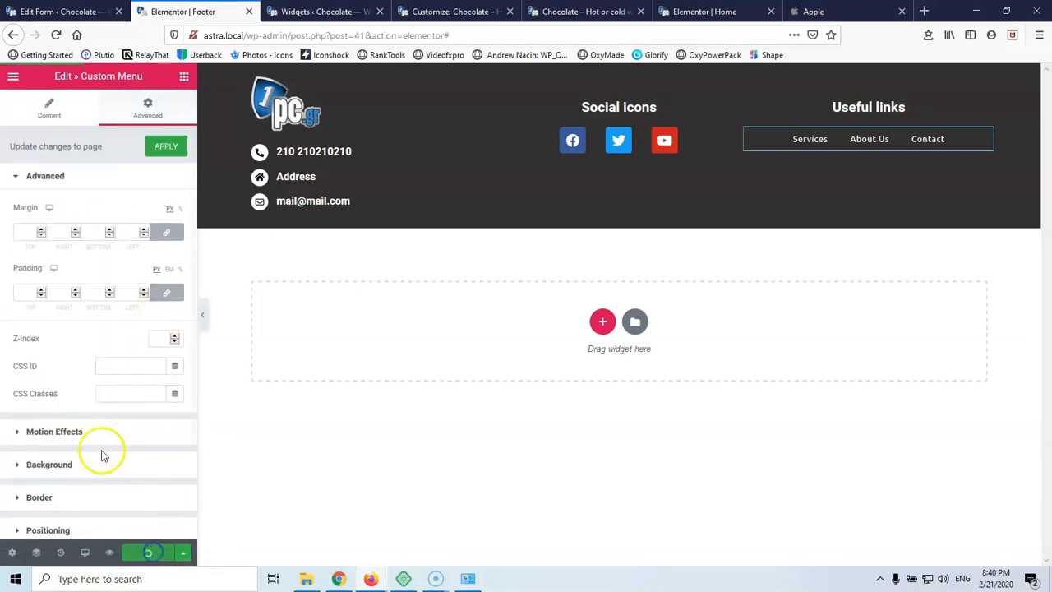
click(86, 557)
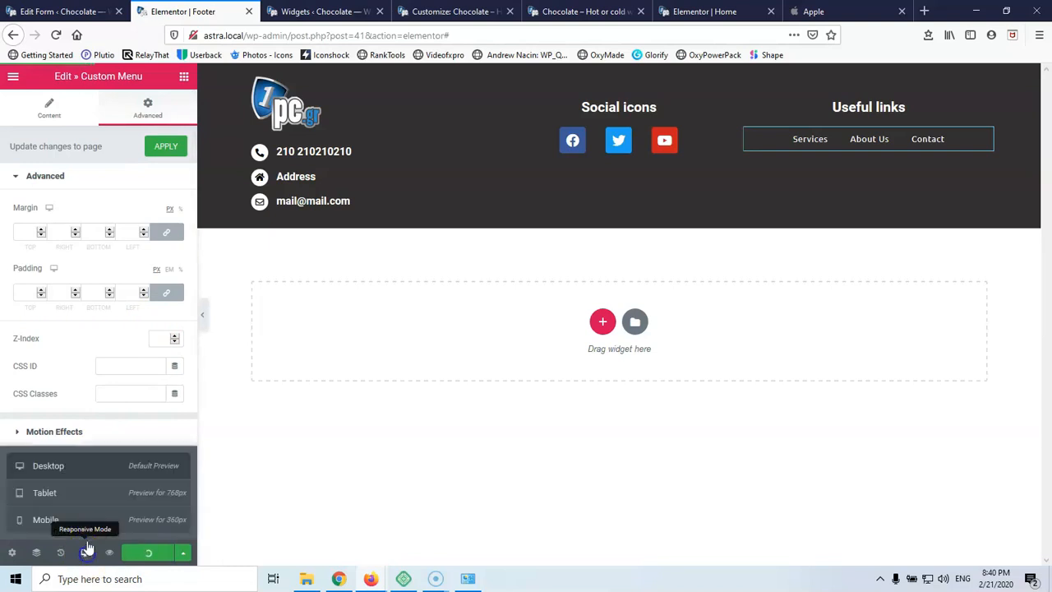
At tablet width, cut the Custom Menu font size from 13 to 12 px, then preview mobile
click(87, 496)
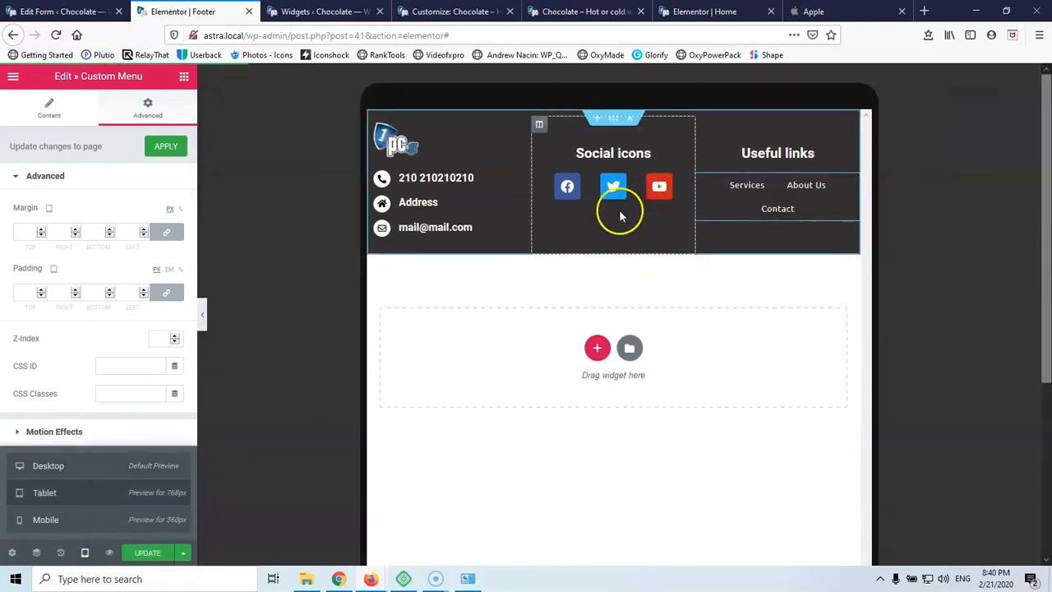
click(852, 183)
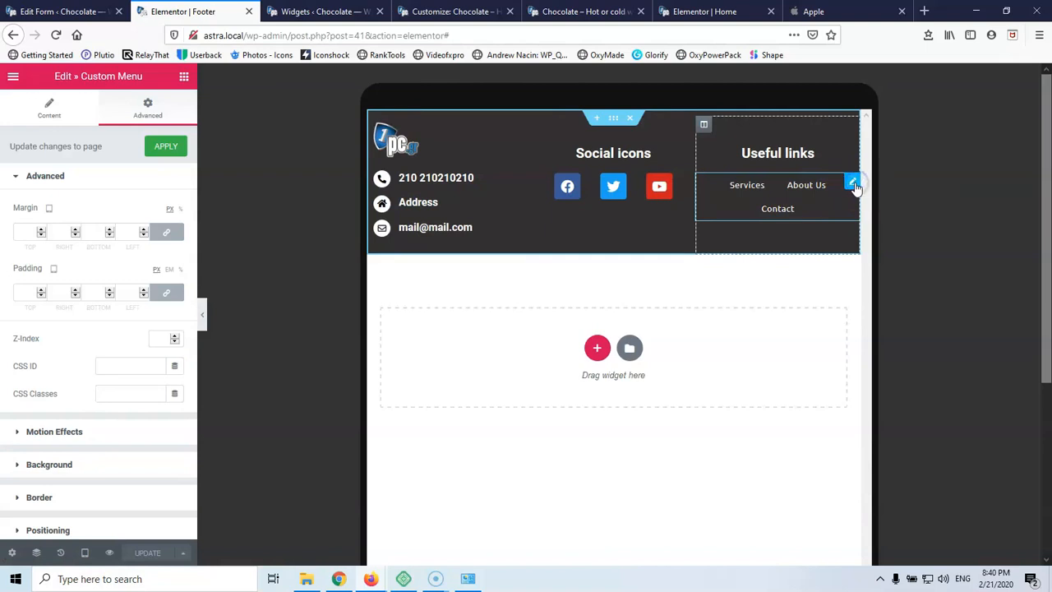
click(47, 109)
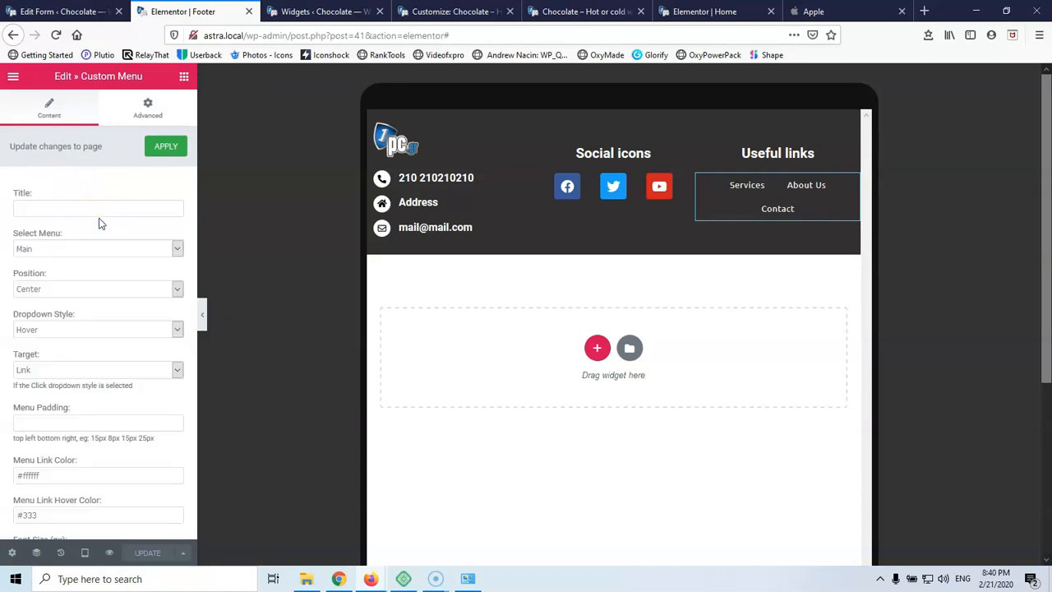
scroll(102, 280, down, 3)
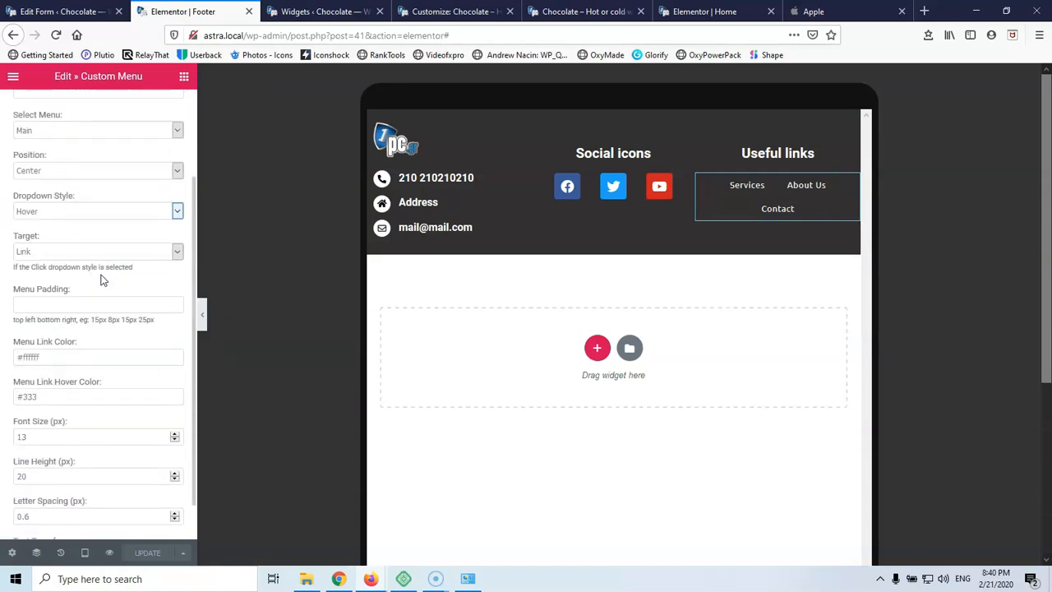
scroll(102, 280, down, 1)
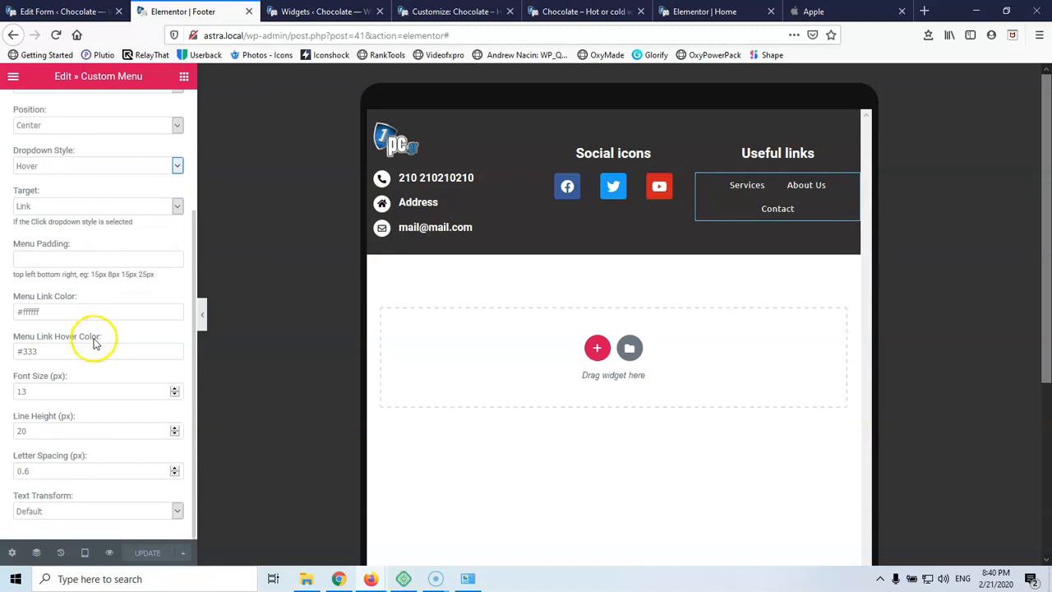
click(41, 387)
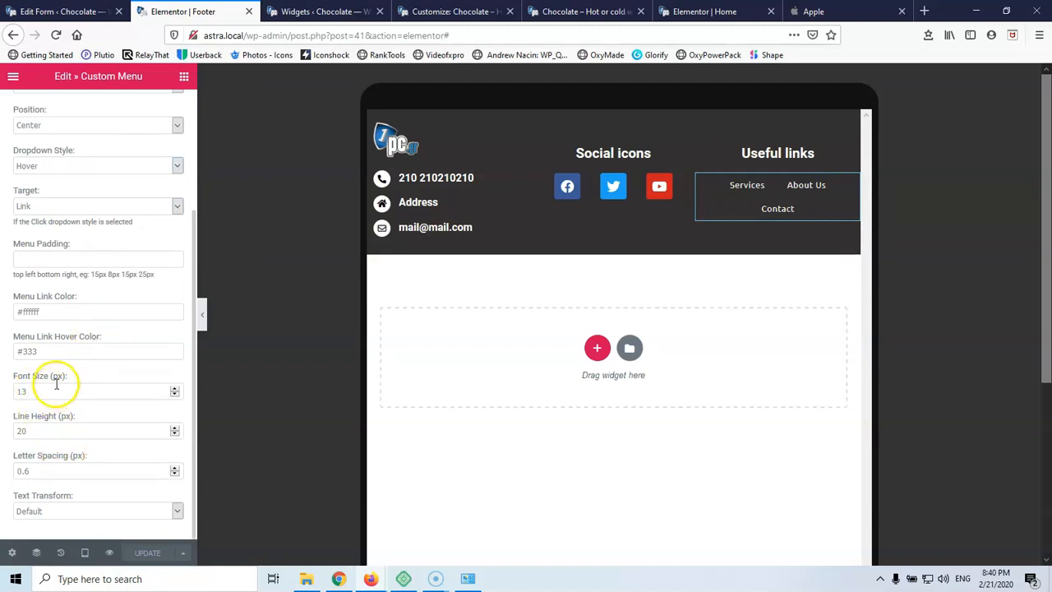
scroll(57, 385, up, 4)
scroll(57, 388, down, 4)
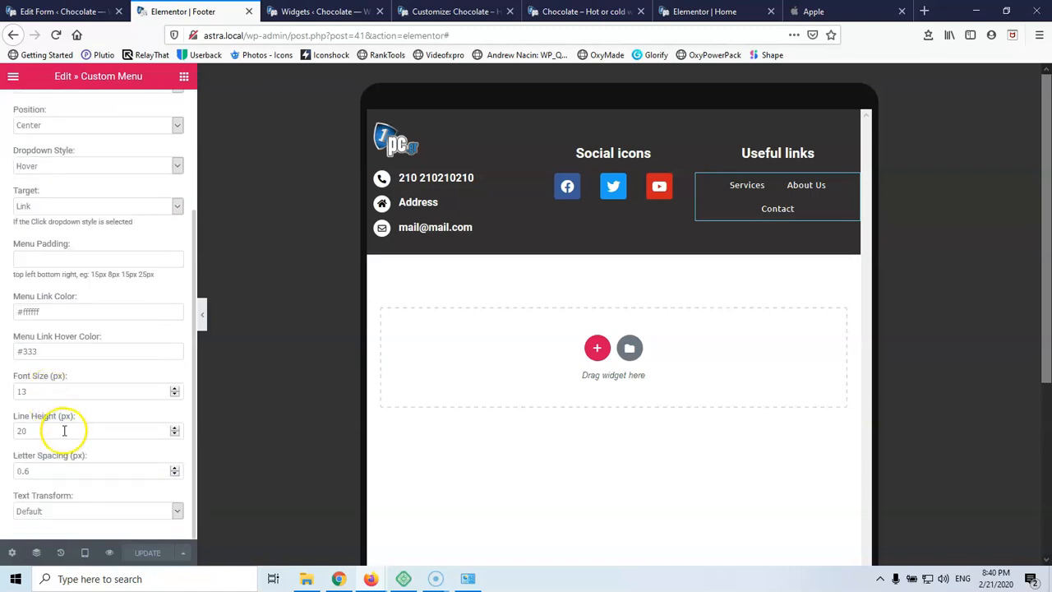
click(53, 390)
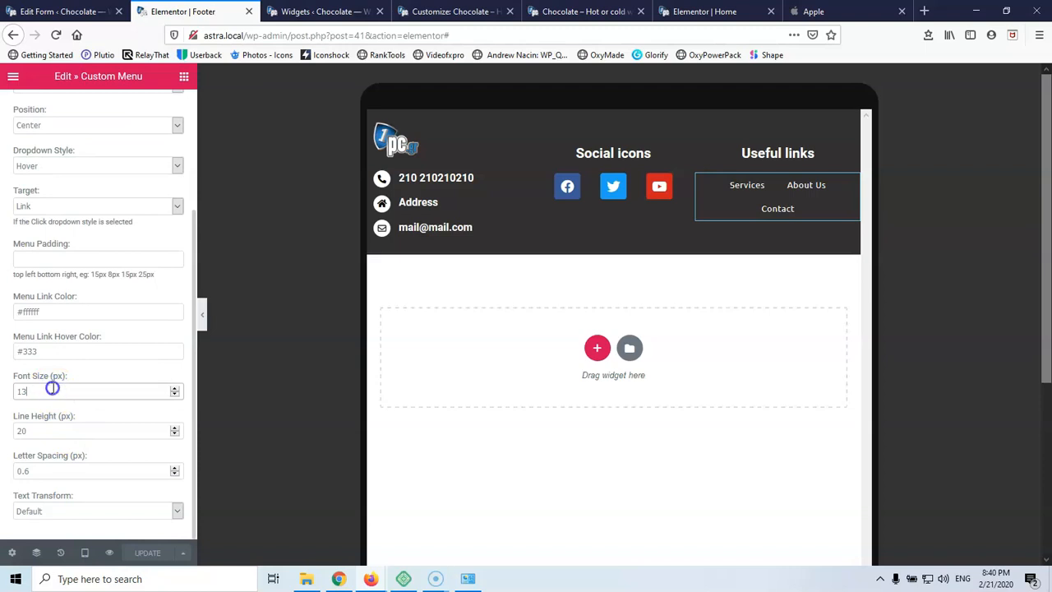
key(BackSpace)
click(10, 391)
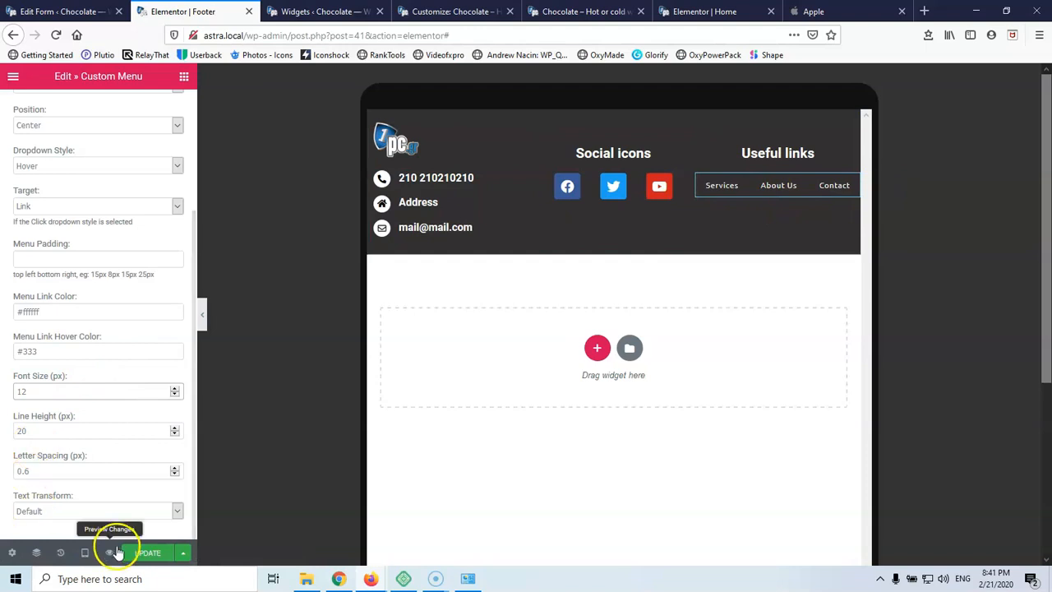
click(87, 557)
click(76, 519)
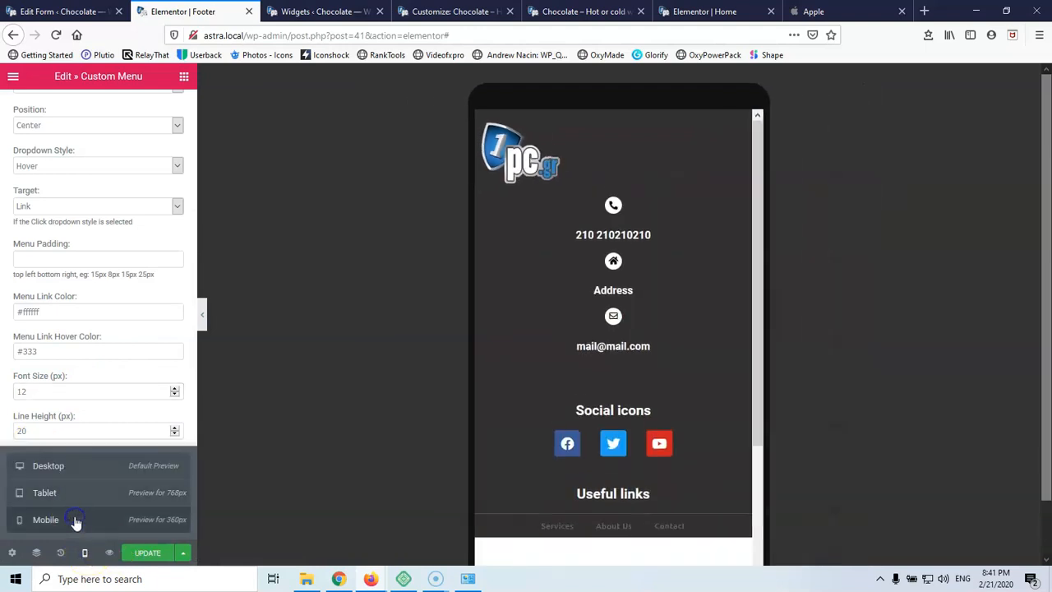
Centre the footer logo in the mobile layout
click(562, 156)
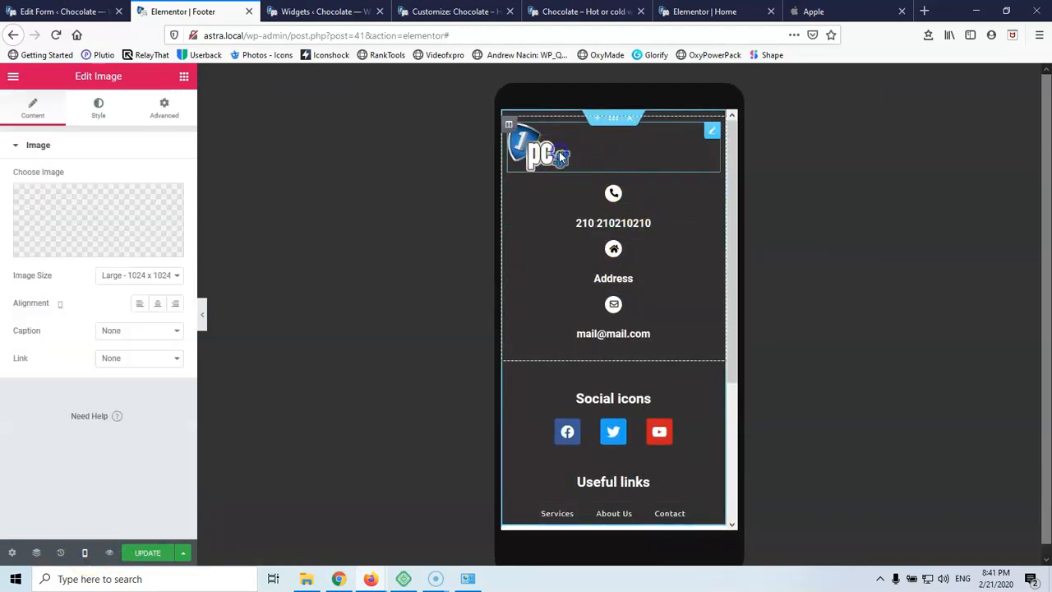
click(157, 303)
scroll(614, 197, down, 3)
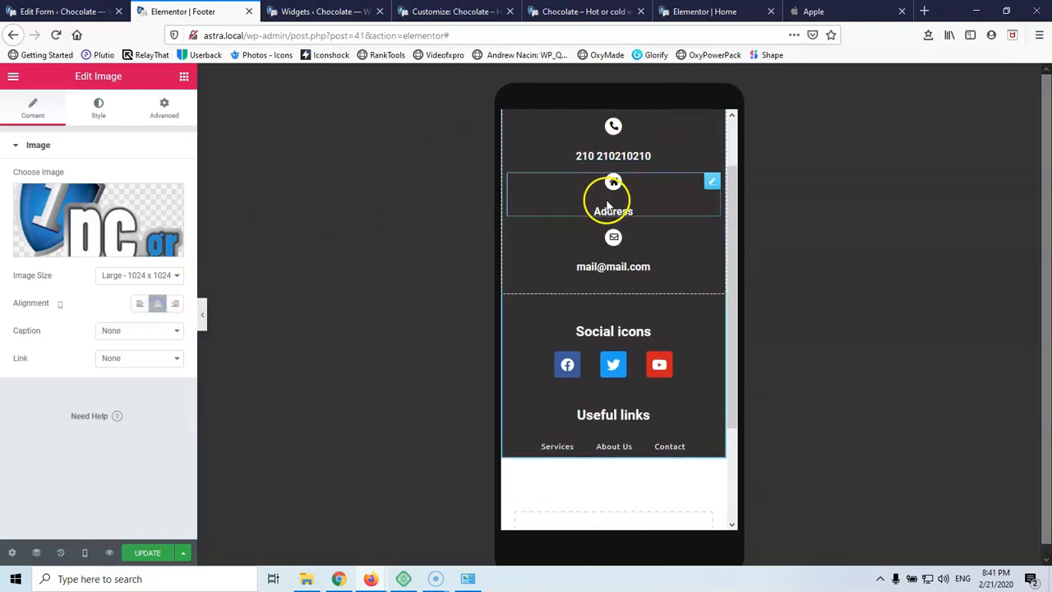
scroll(610, 194, up, 3)
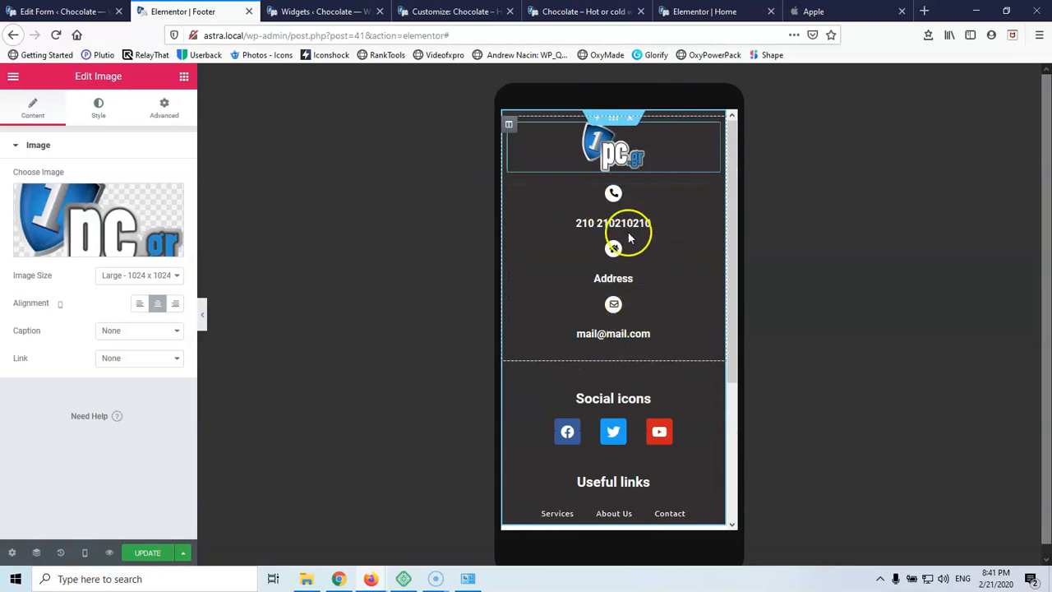
scroll(629, 231, down, 5)
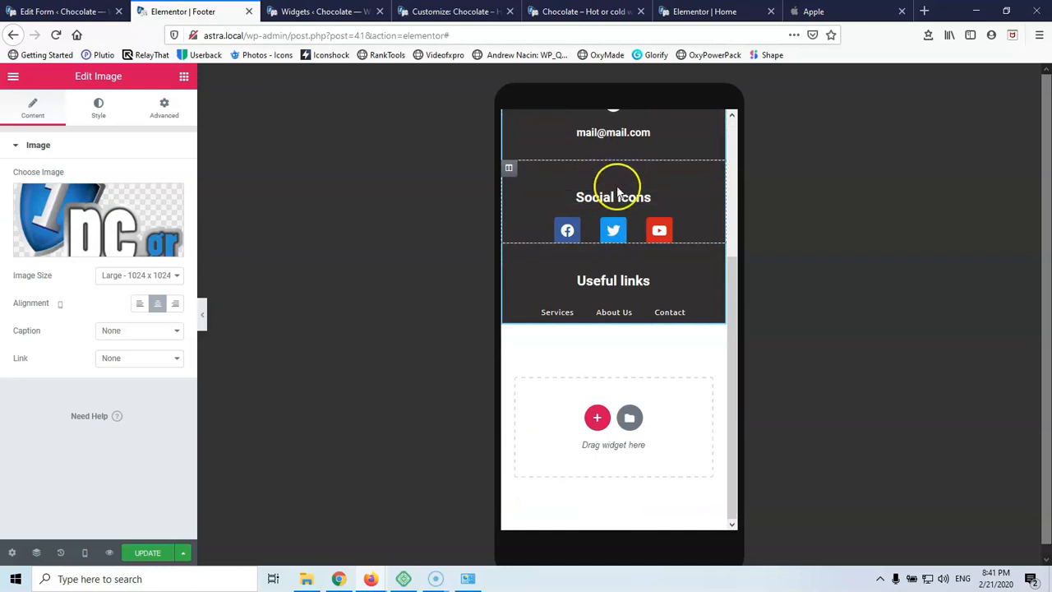
Unlink the column padding and give the Useful links column a mobile top padding of 20
click(509, 168)
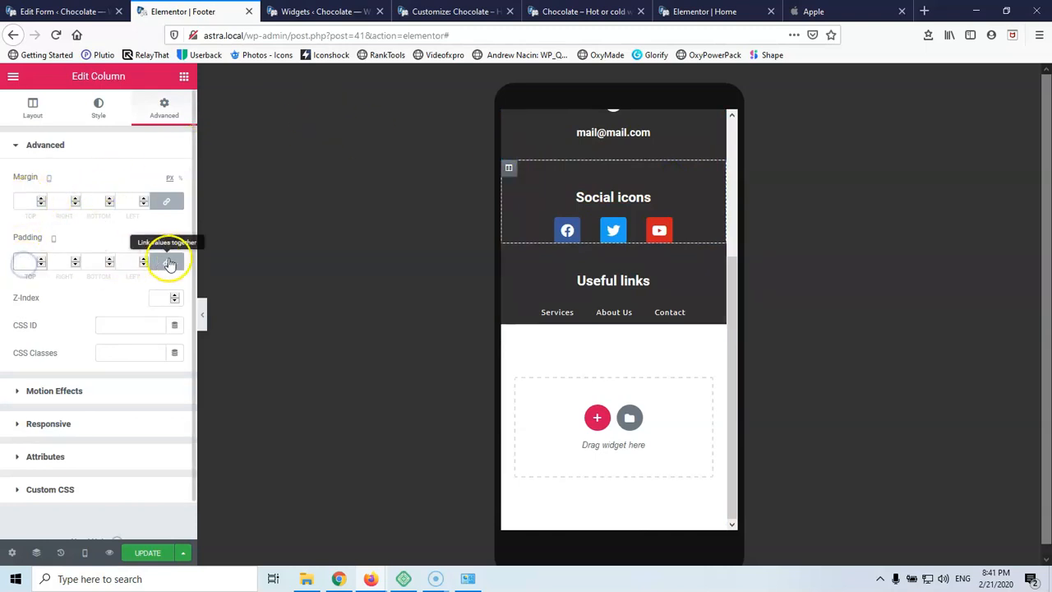
click(169, 263)
click(29, 261)
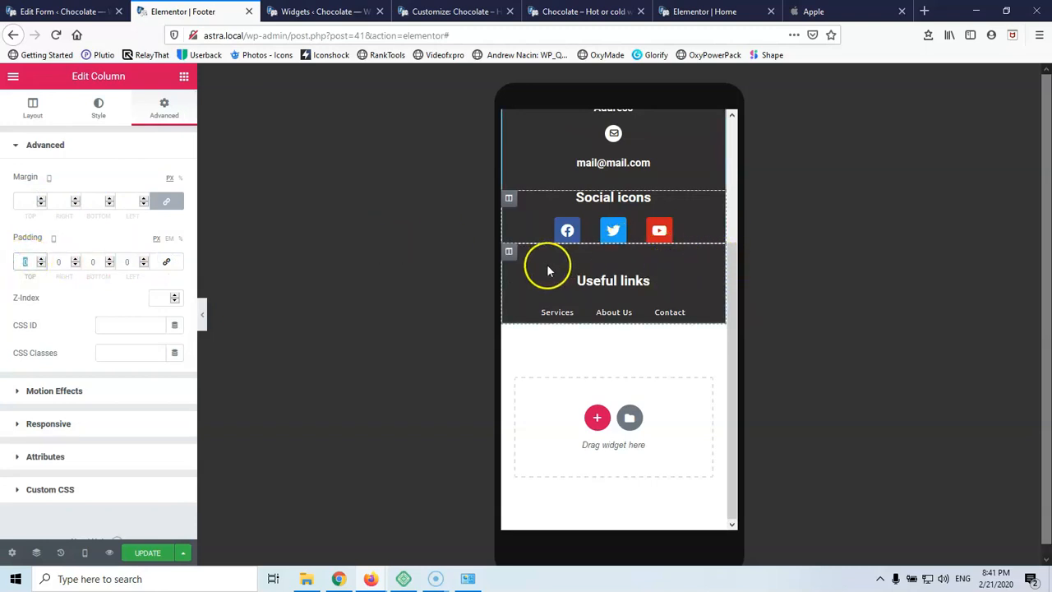
click(509, 252)
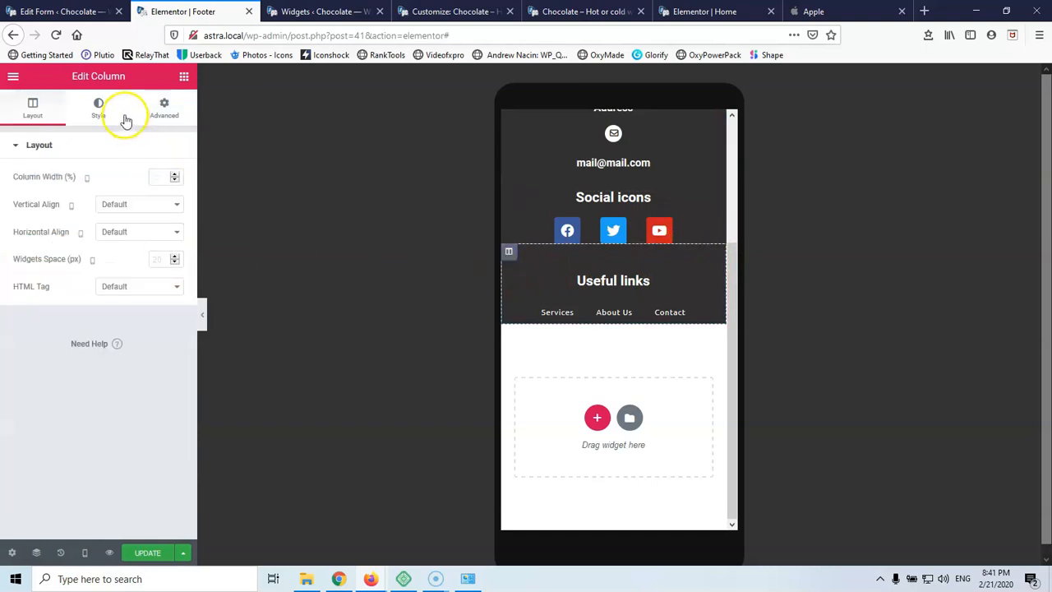
click(163, 108)
click(173, 262)
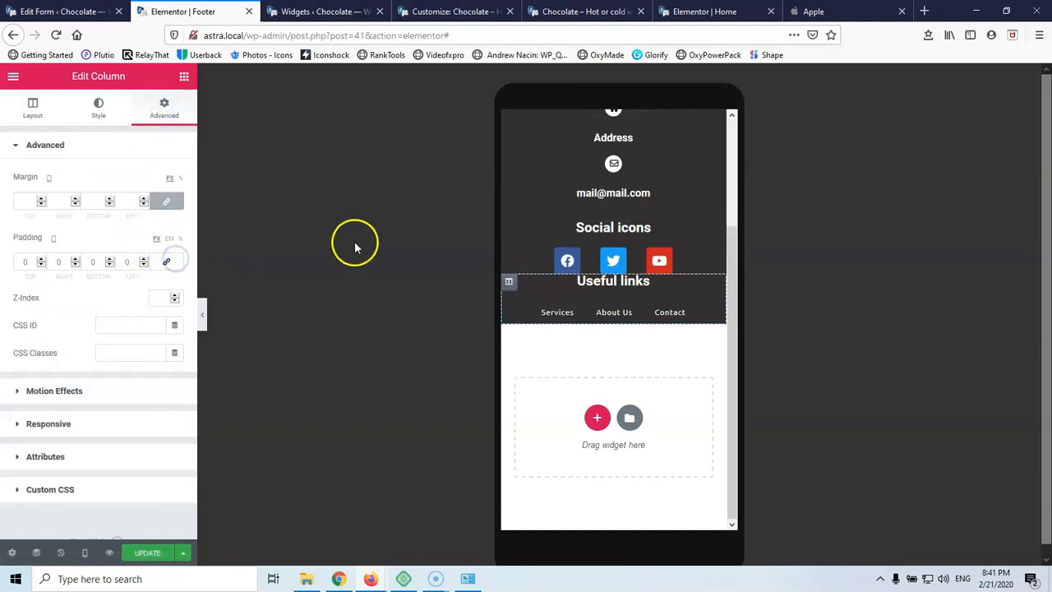
drag(29, 263, 9, 260)
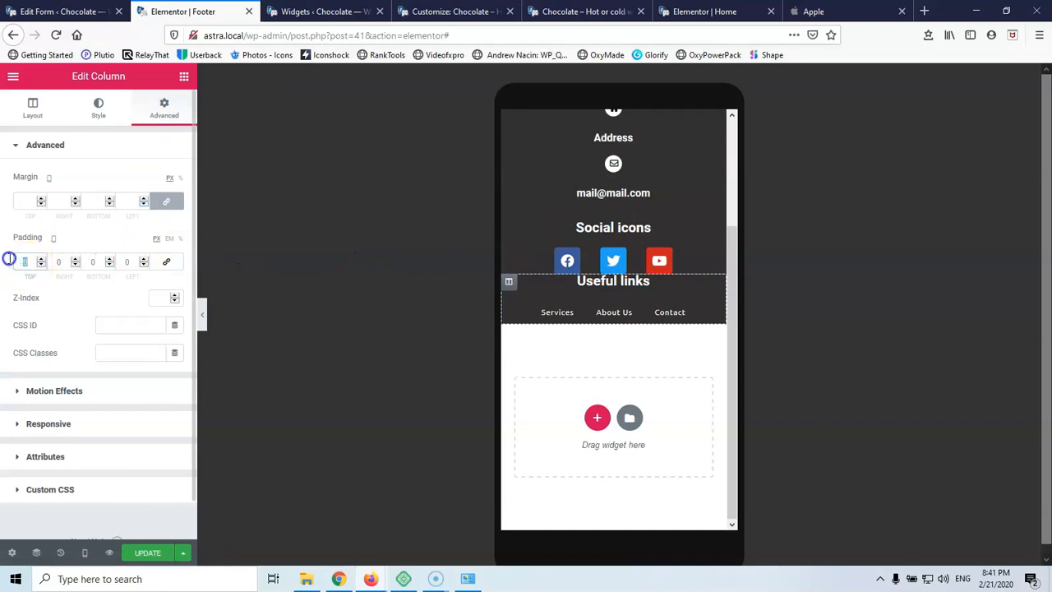
text(20)
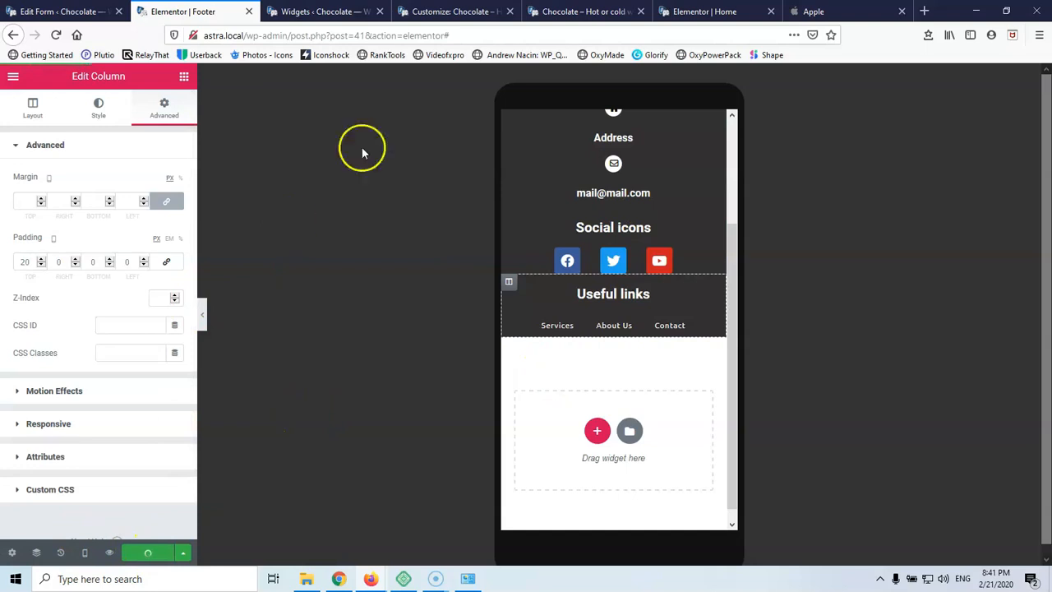
click(455, 11)
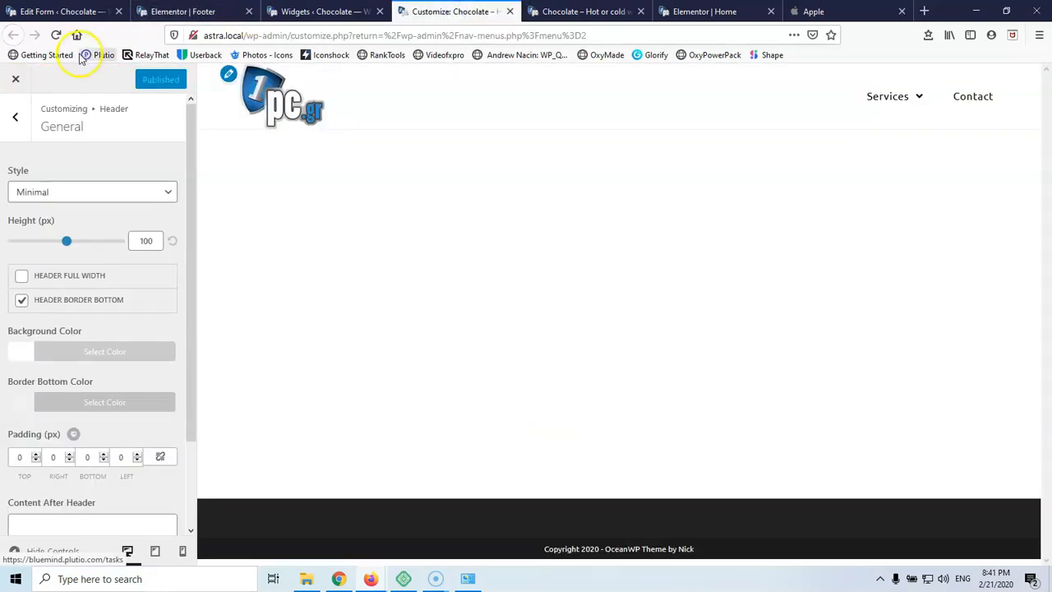
Reload the Customizer and look through its Footer Widgets and General Options panels
click(56, 35)
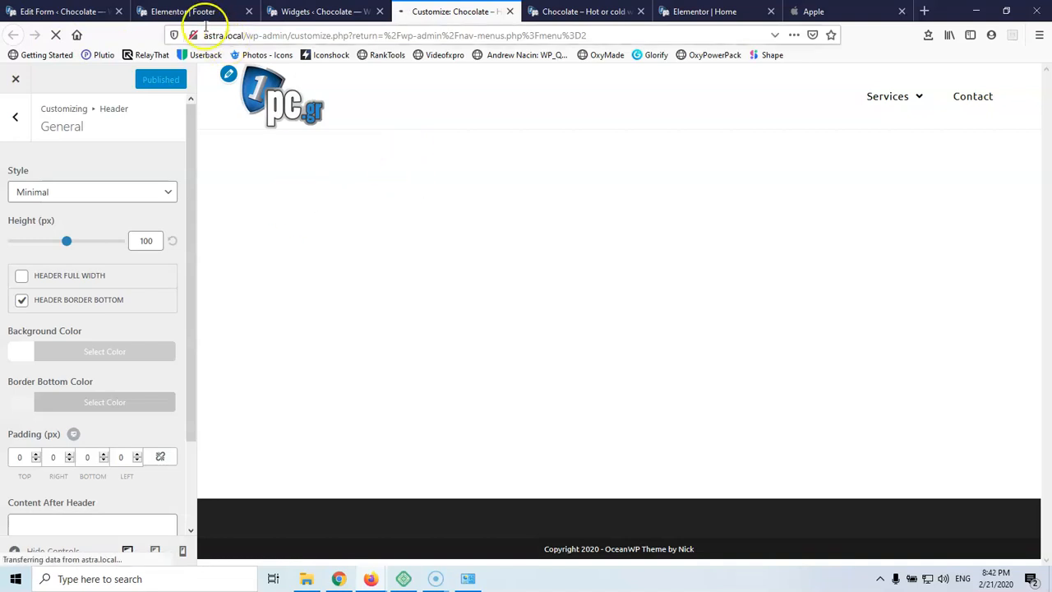
click(205, 12)
click(474, 10)
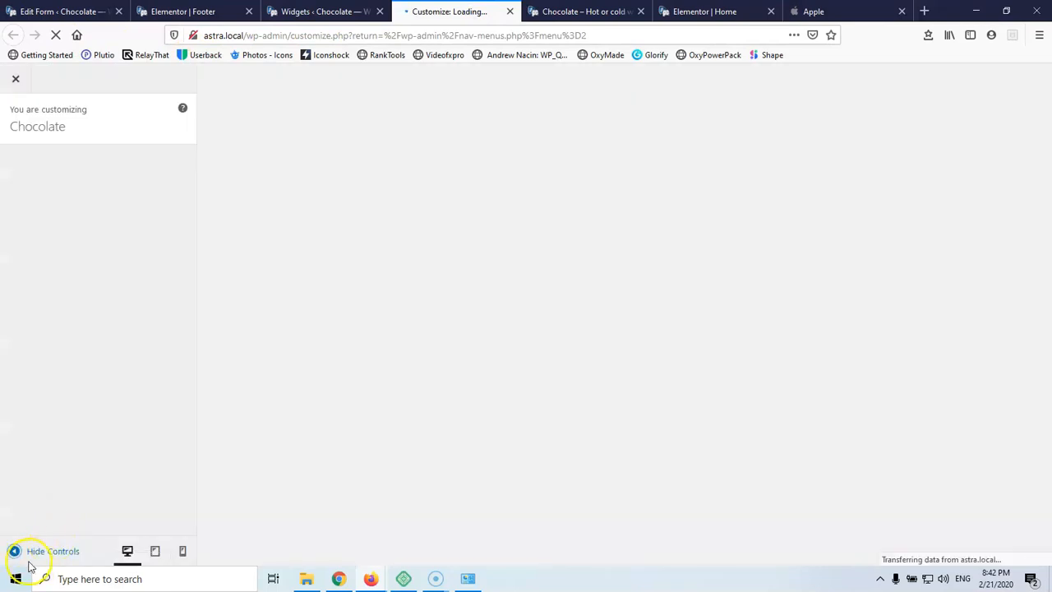
scroll(729, 287, down, 5)
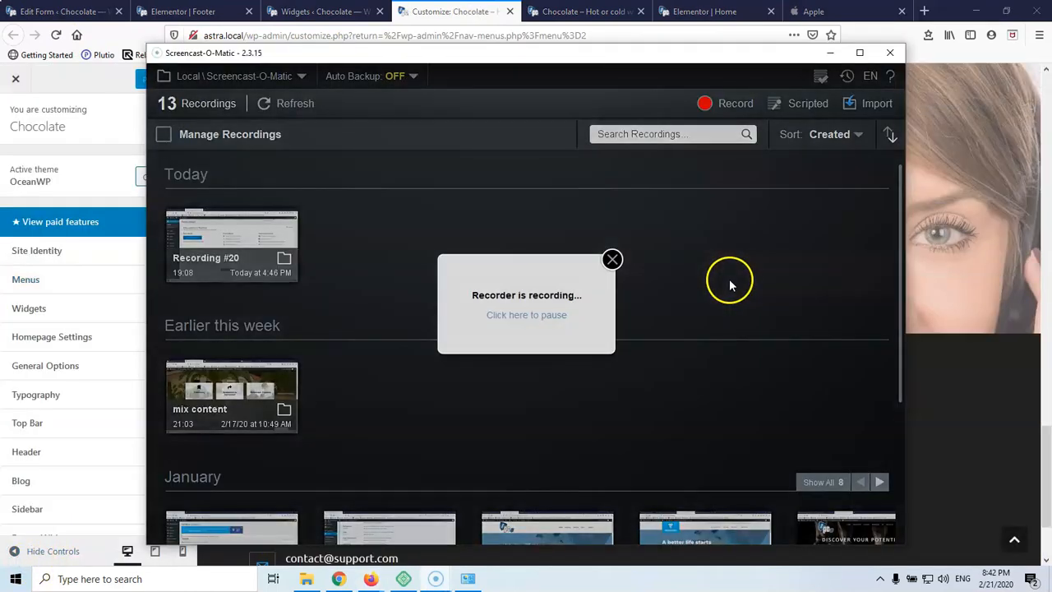
click(469, 12)
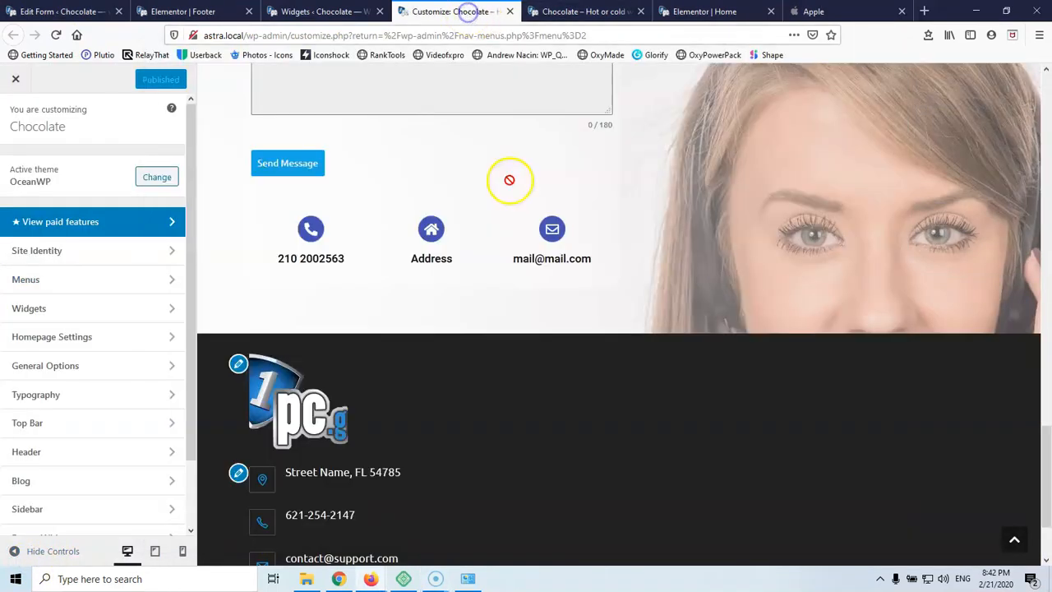
scroll(531, 245, down, 3)
scroll(531, 245, up, 9)
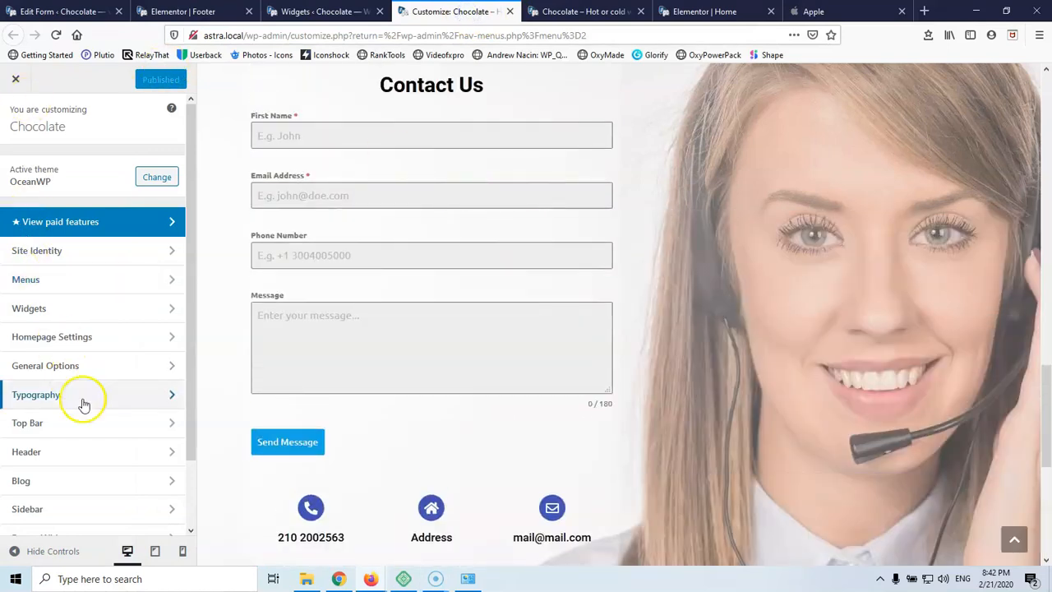
scroll(82, 404, down, 2)
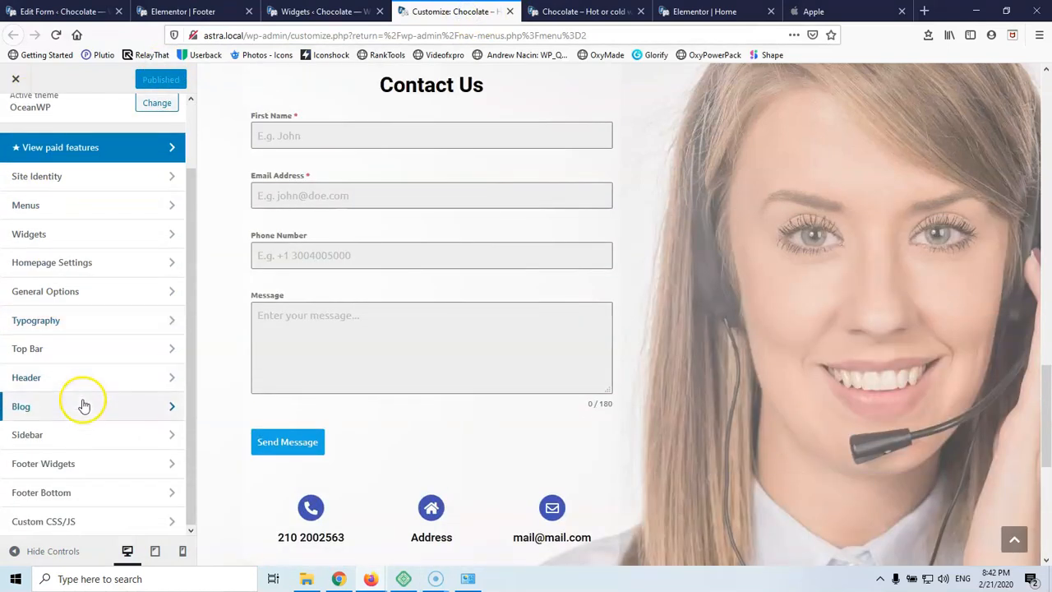
click(60, 464)
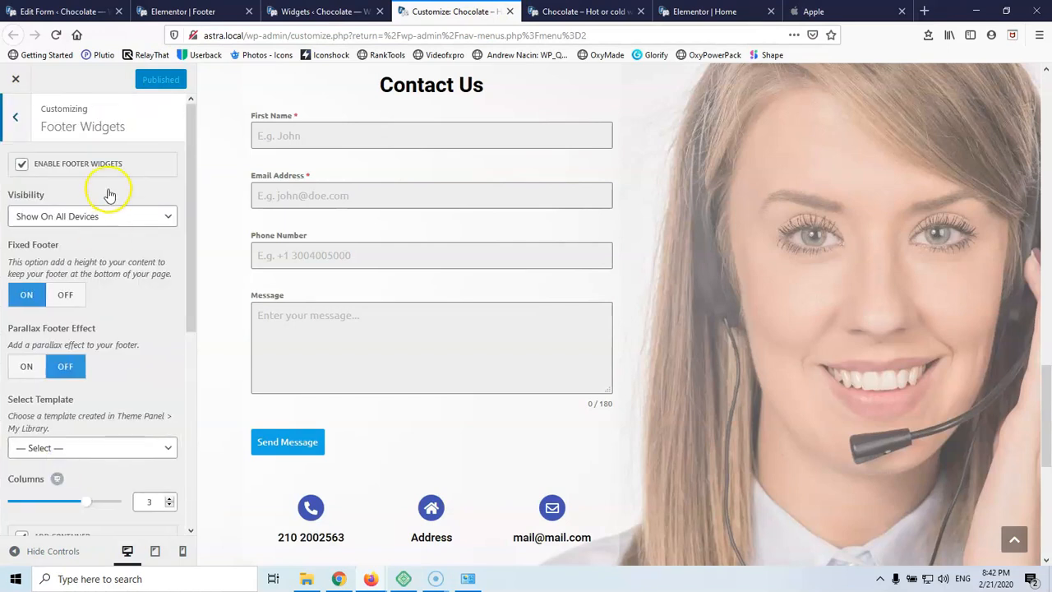
click(15, 118)
scroll(95, 296, up, 2)
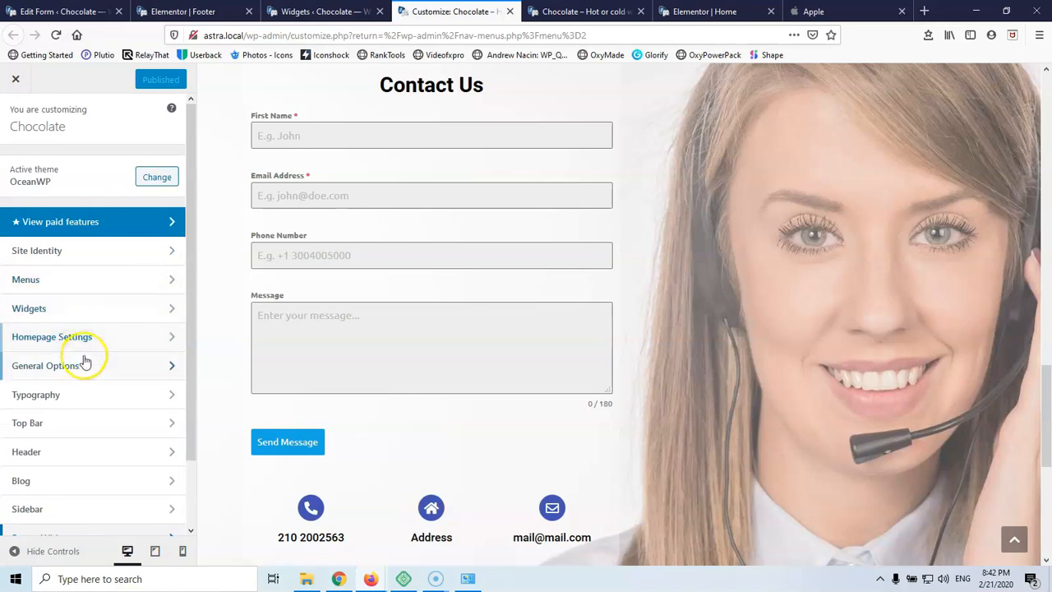
click(86, 367)
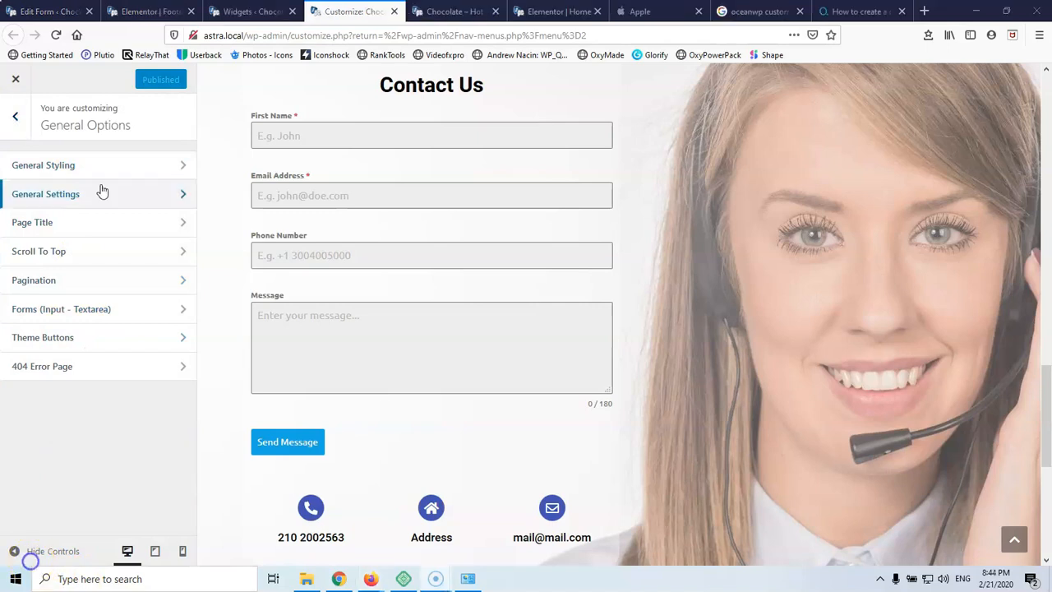
click(18, 118)
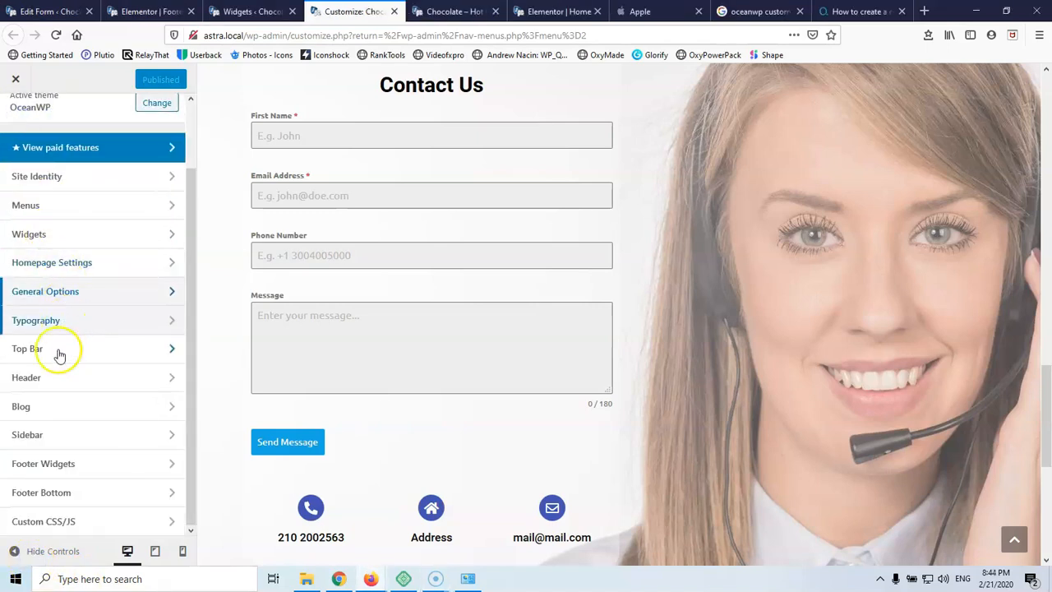
Pick the Footer template in Footer Widgets, clear its top/bottom padding, and publish
click(50, 464)
scroll(106, 254, down, 5)
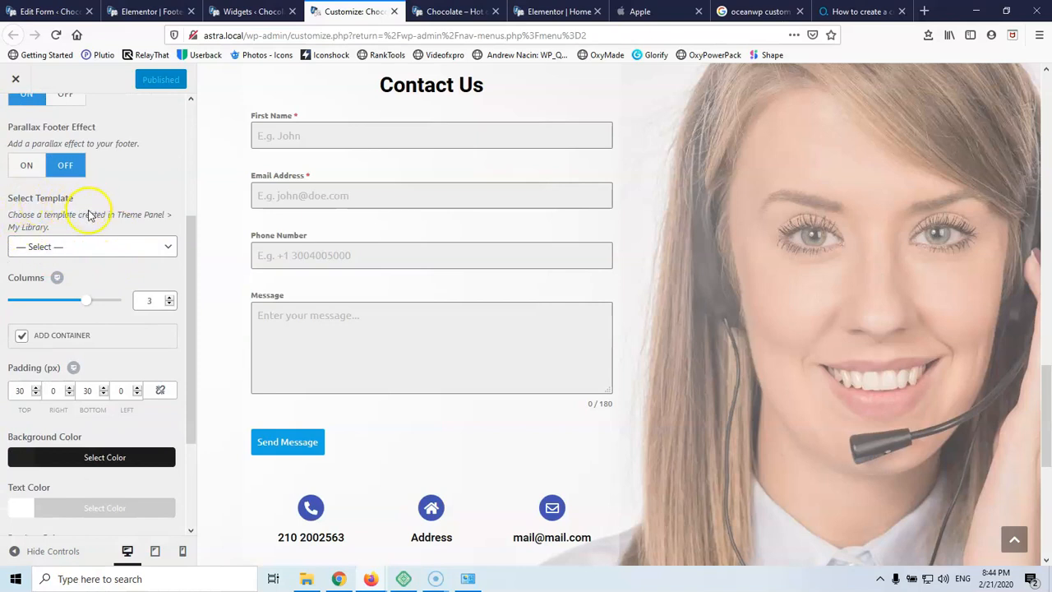
click(71, 246)
click(71, 283)
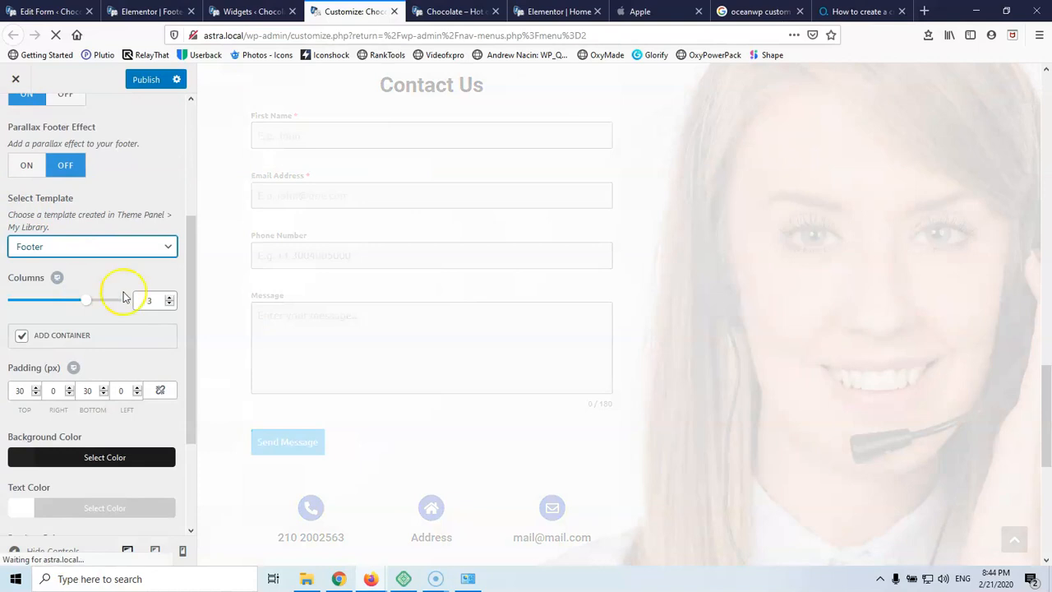
scroll(587, 298, down, 5)
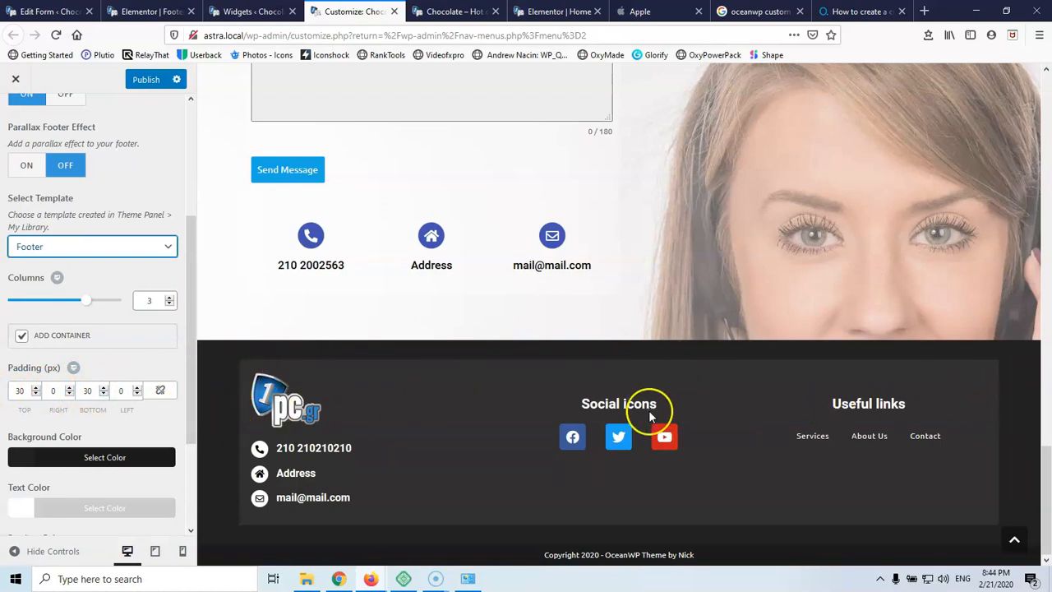
drag(29, 389, 3, 391)
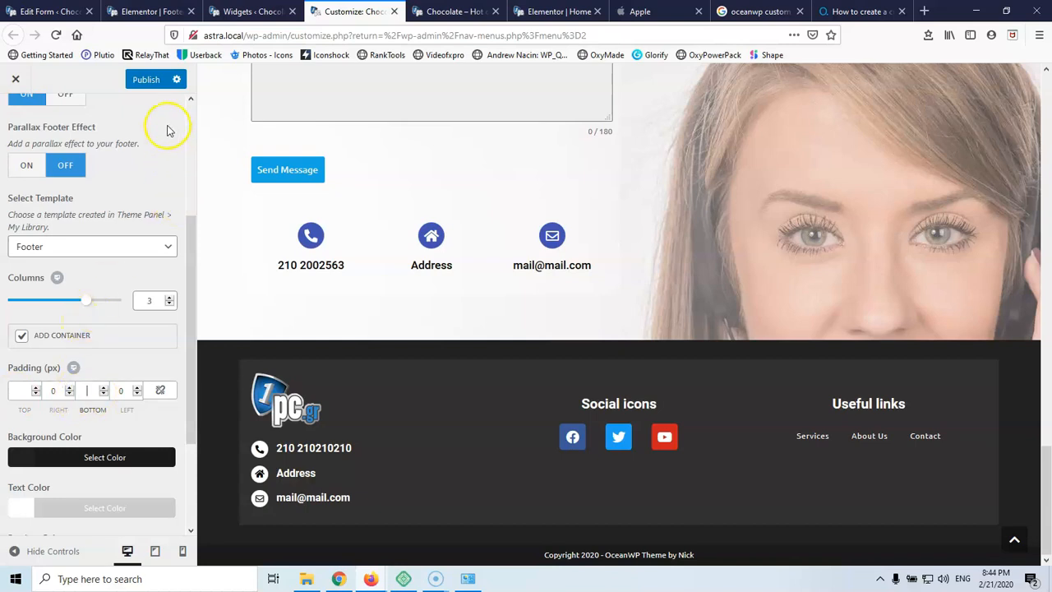
click(147, 82)
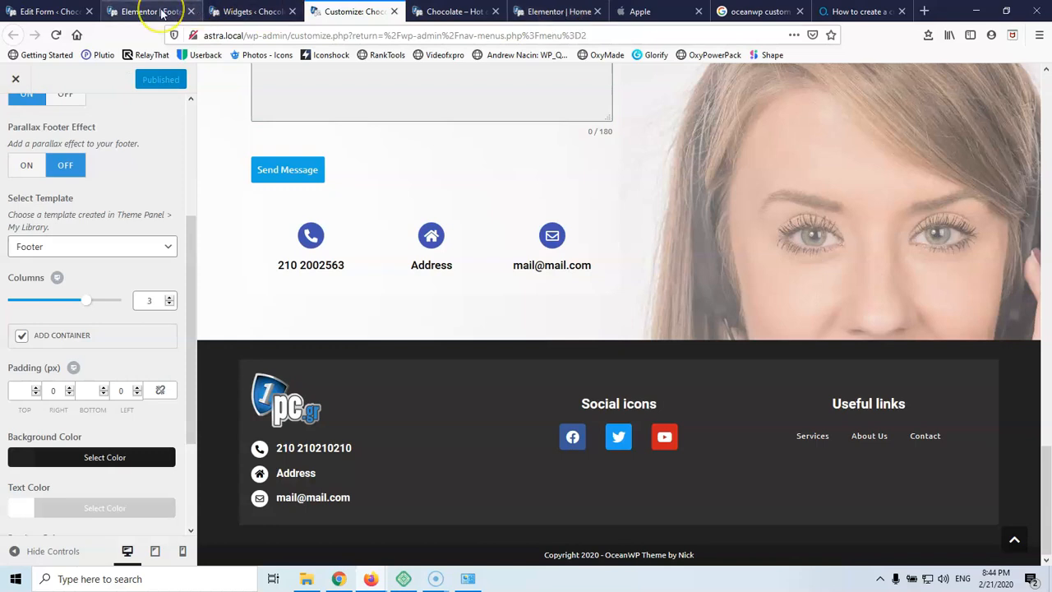
click(251, 12)
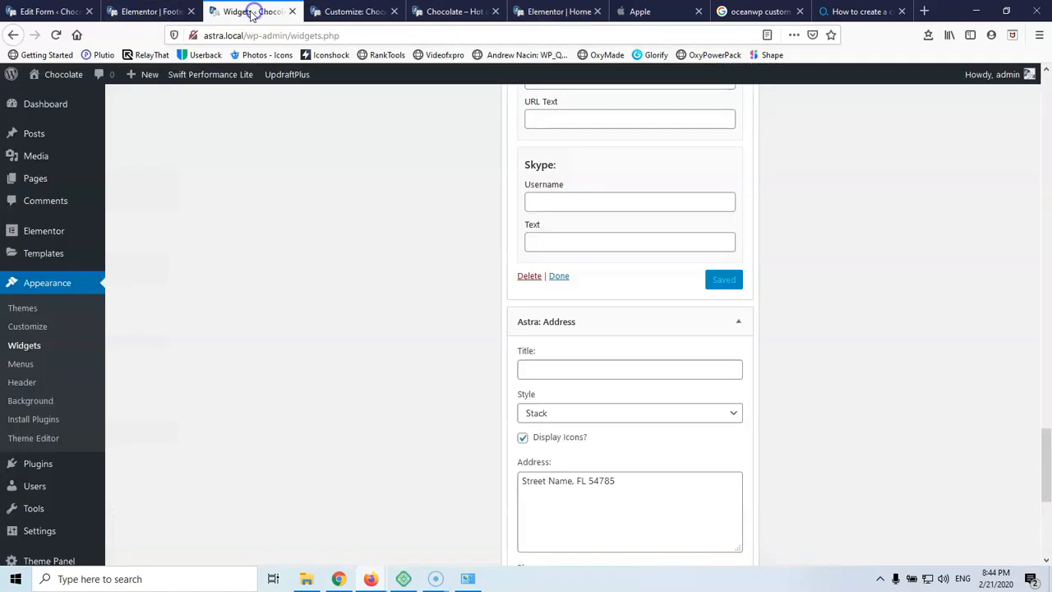
At desktop width, stretch the footer section to full width with boxed content, and save
click(152, 11)
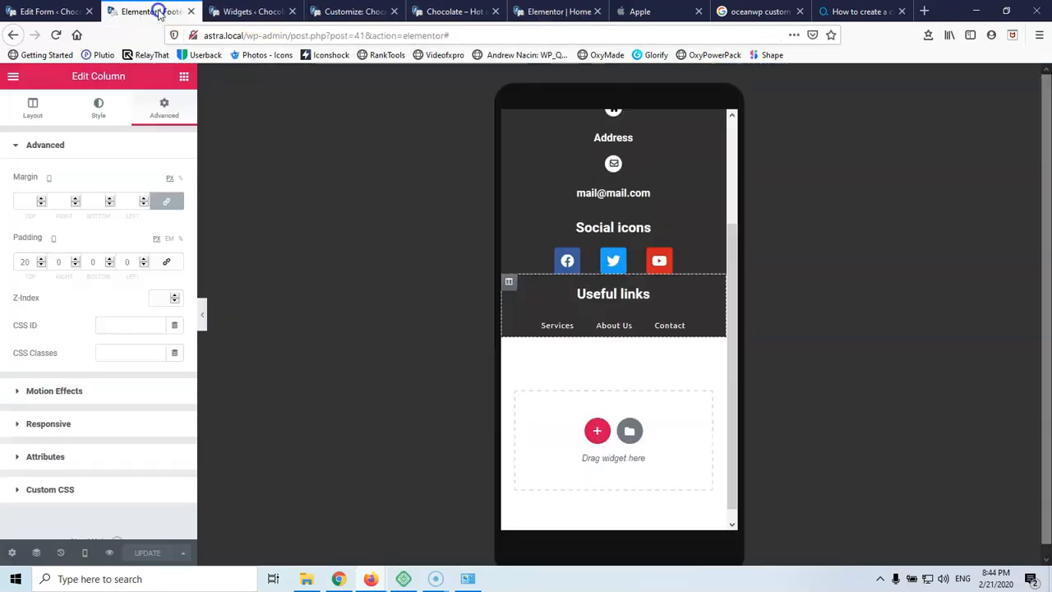
click(85, 553)
click(93, 466)
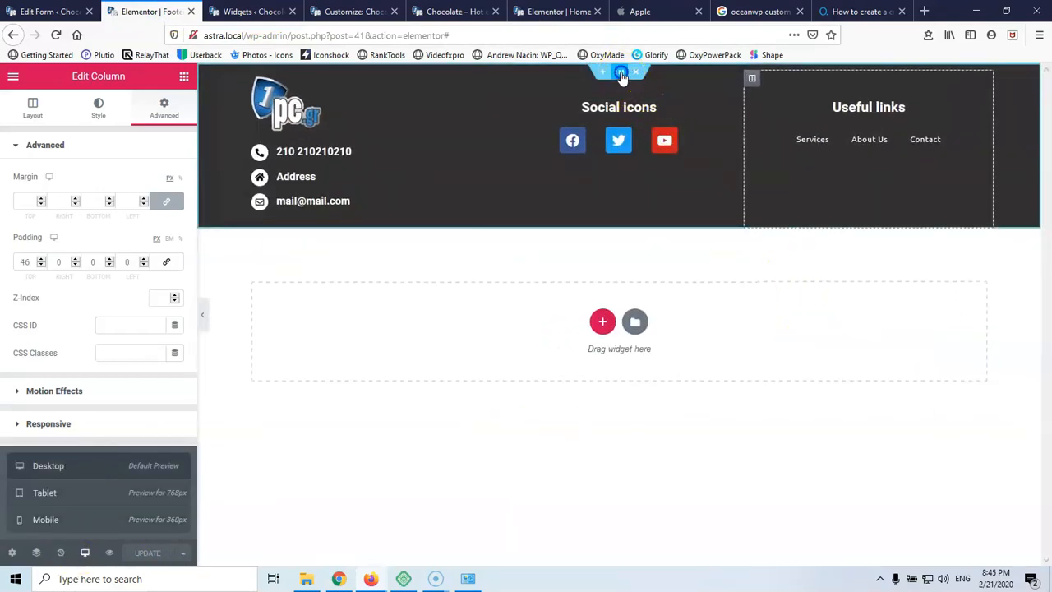
click(618, 72)
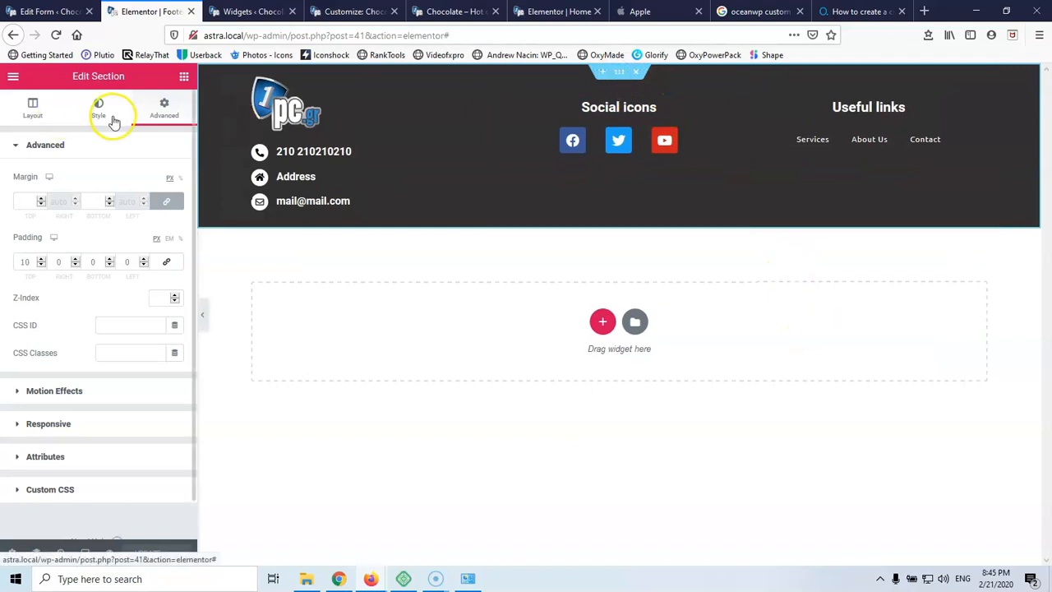
click(29, 110)
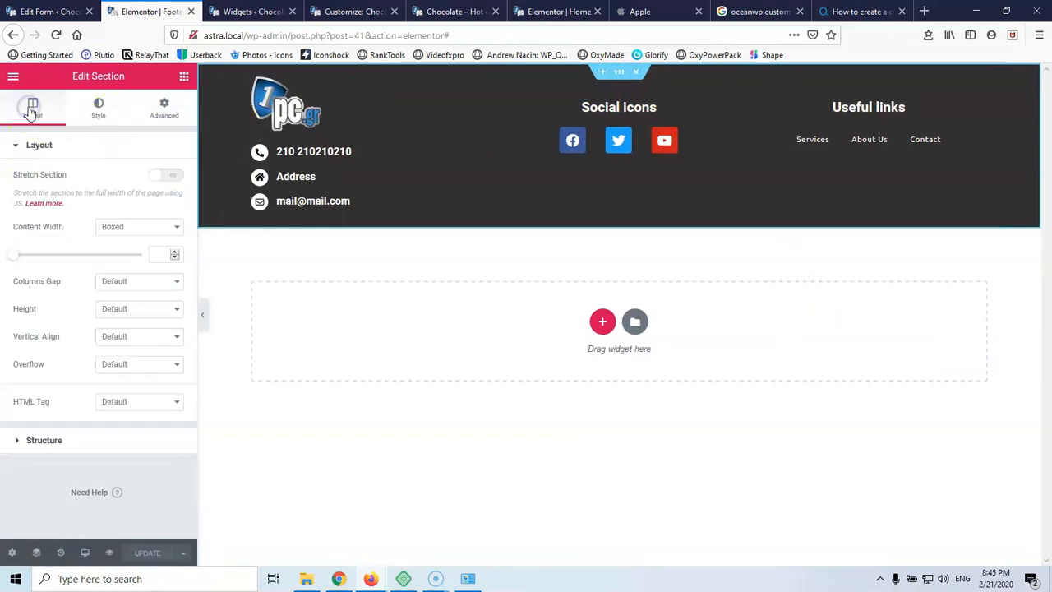
click(171, 178)
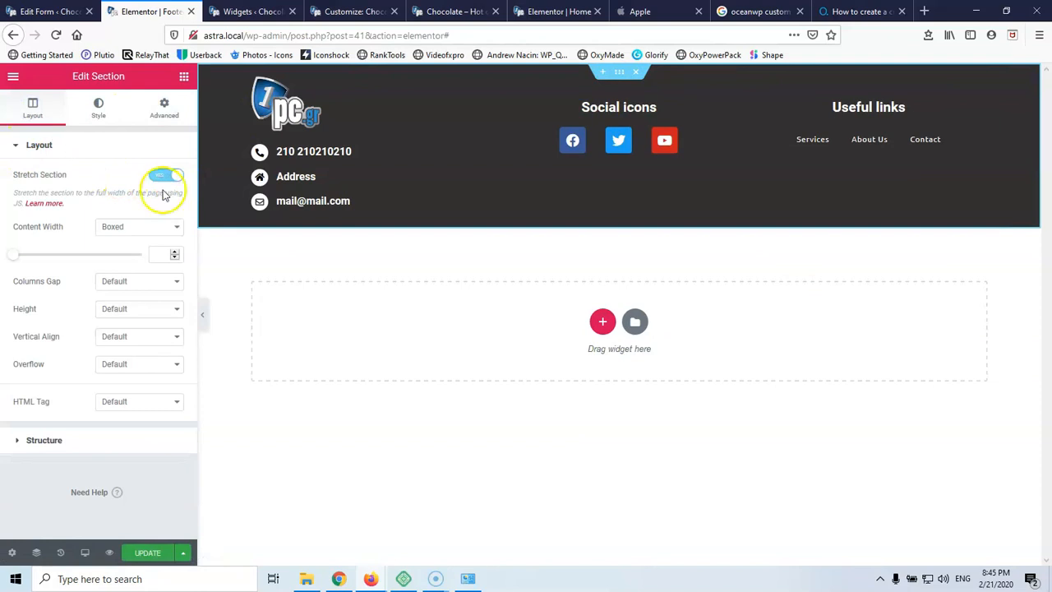
click(141, 227)
click(143, 229)
click(146, 554)
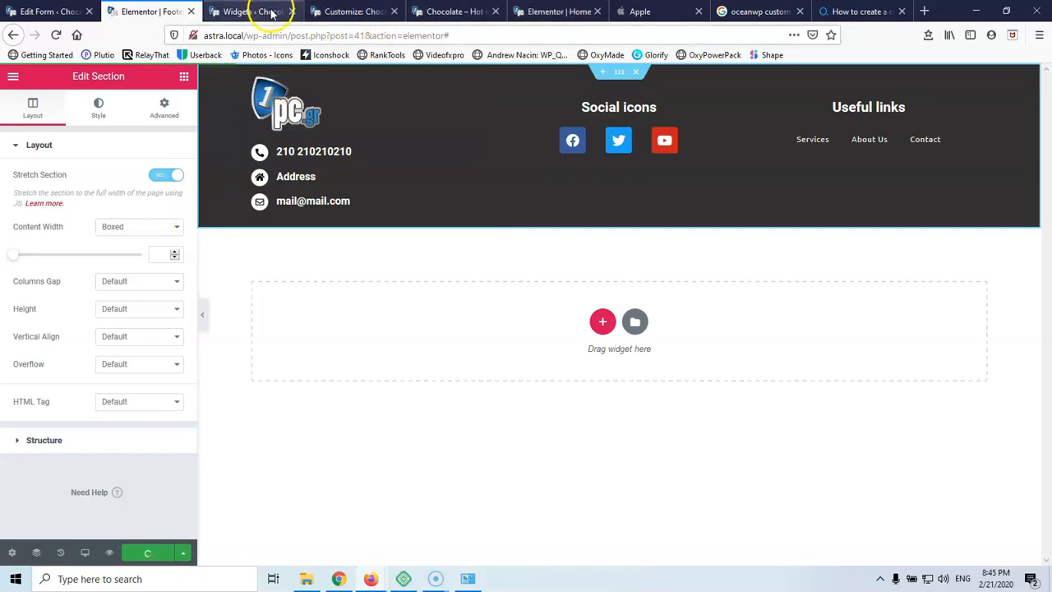
Reload the live site and confirm the new Elementor footer appears
click(559, 12)
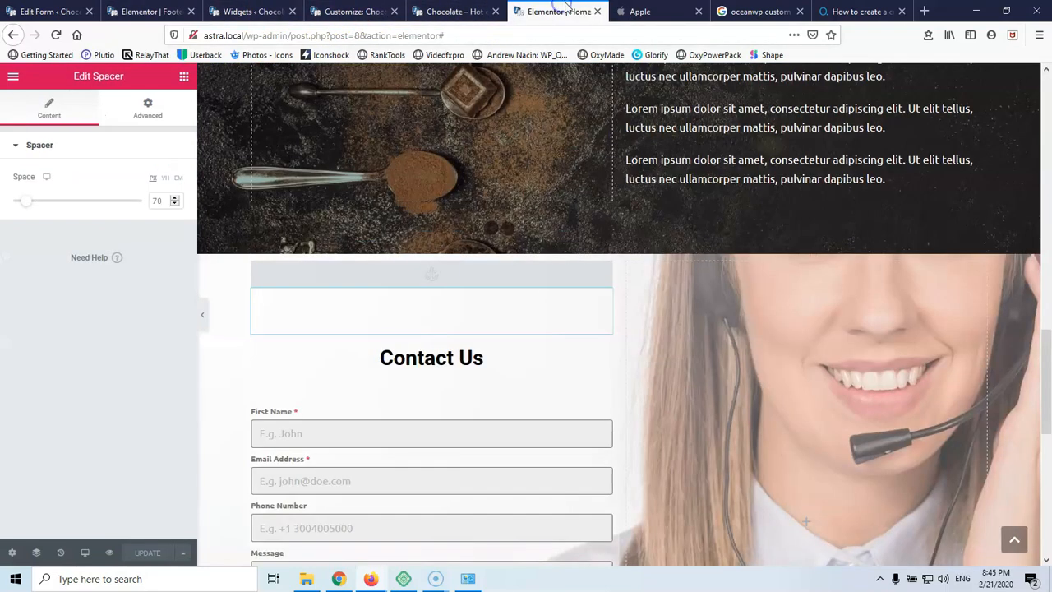
click(458, 11)
click(353, 12)
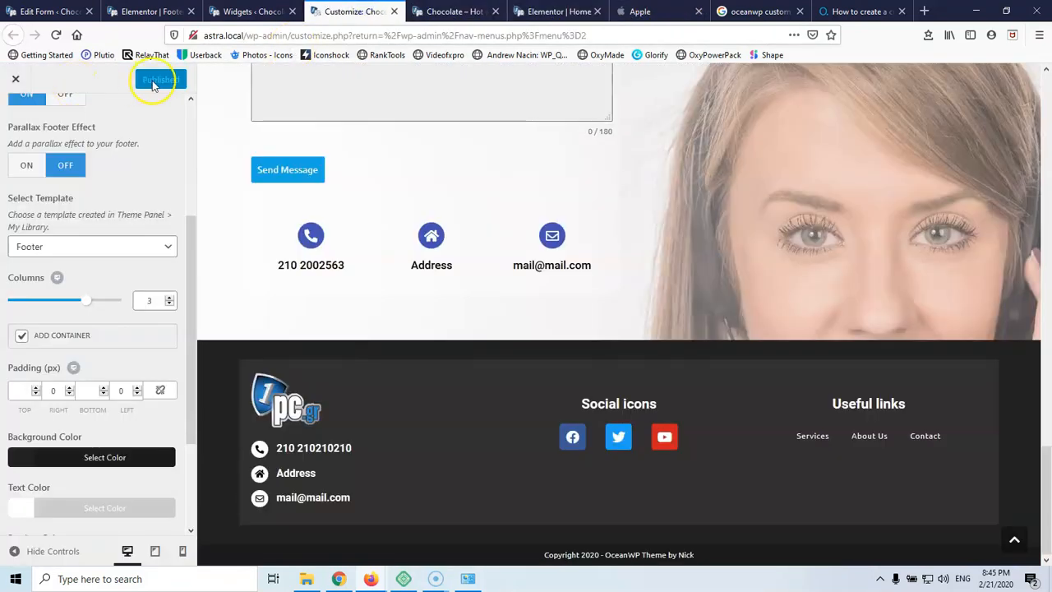
click(585, 13)
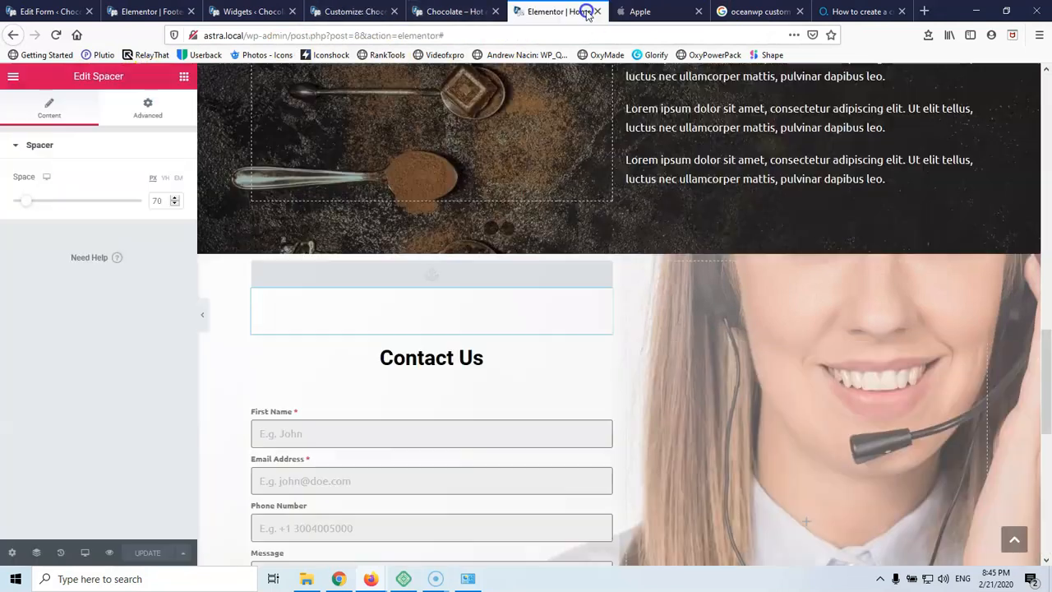
click(451, 11)
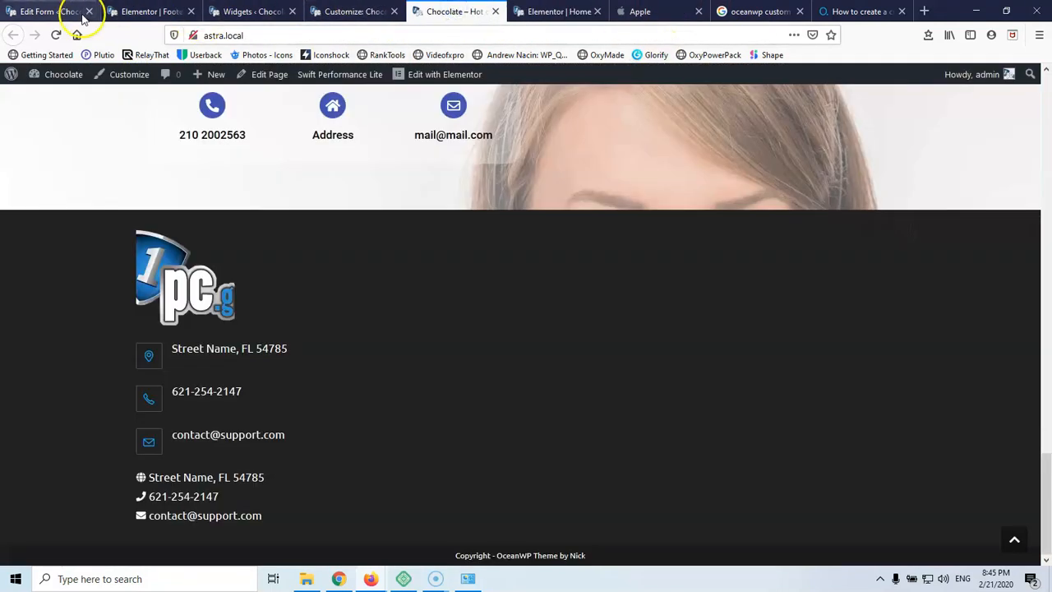
click(55, 35)
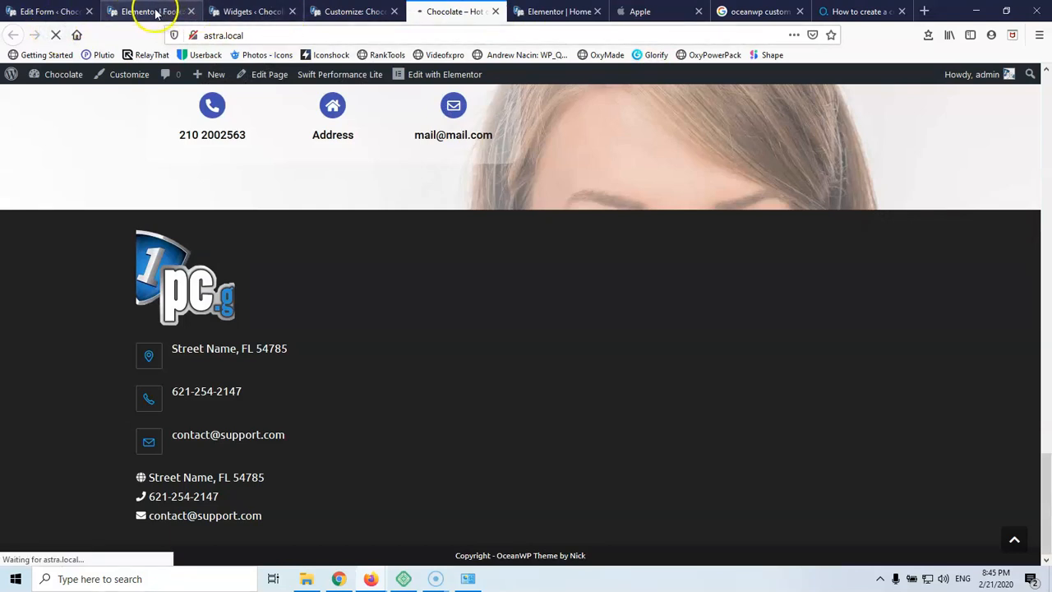
click(154, 13)
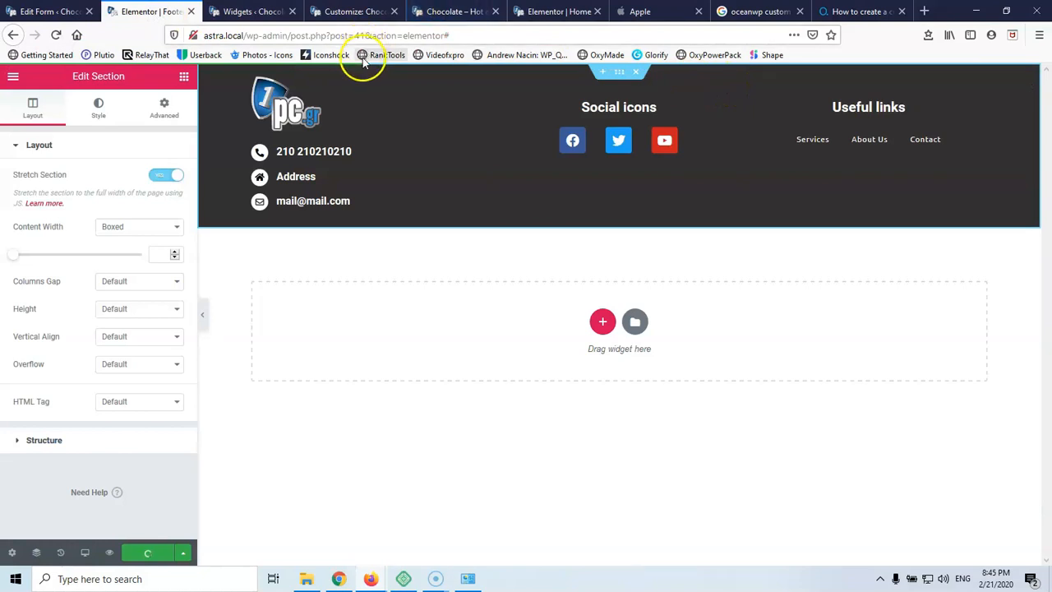
click(461, 12)
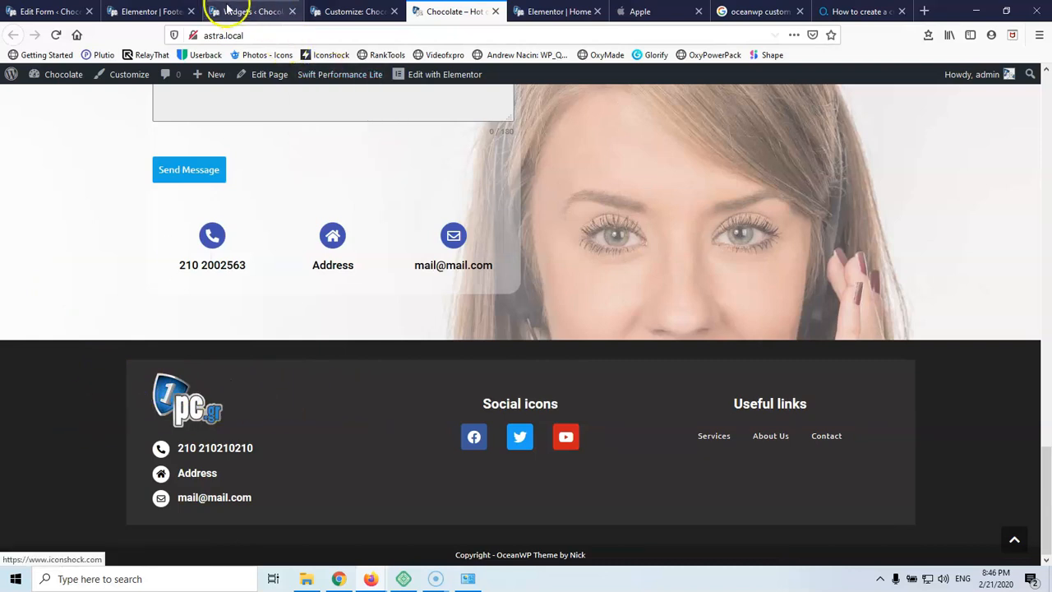
Uncheck Add Container in the Customizer's footer settings so the footer spans full width
click(150, 12)
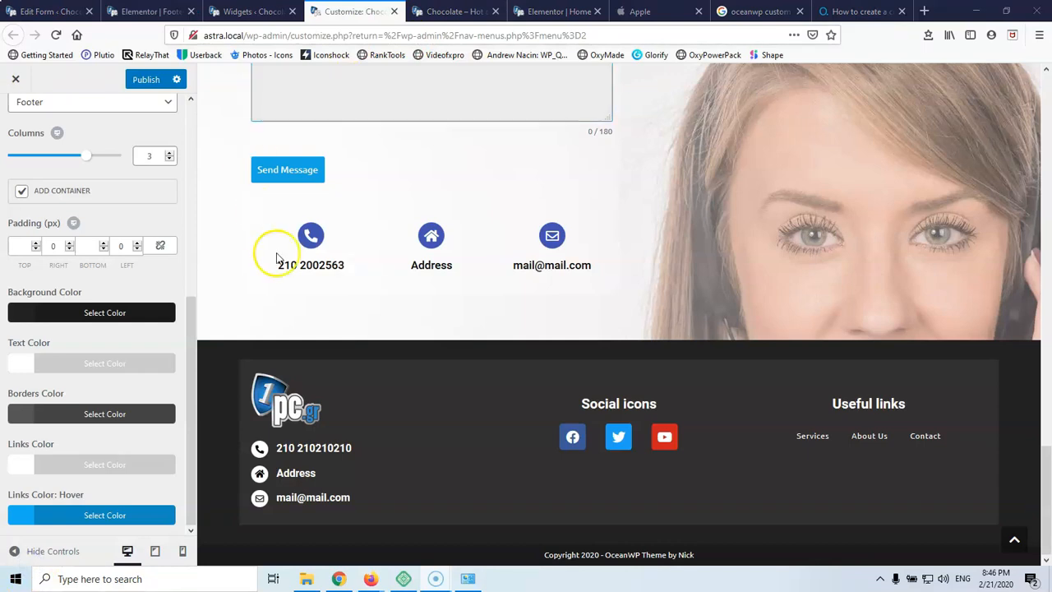
click(21, 194)
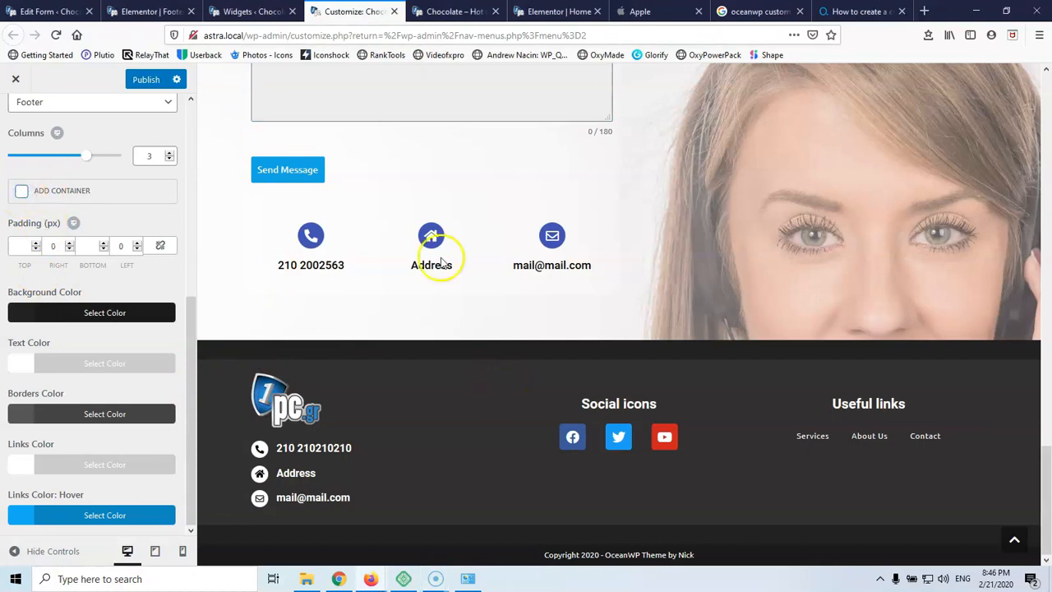
click(239, 12)
click(148, 11)
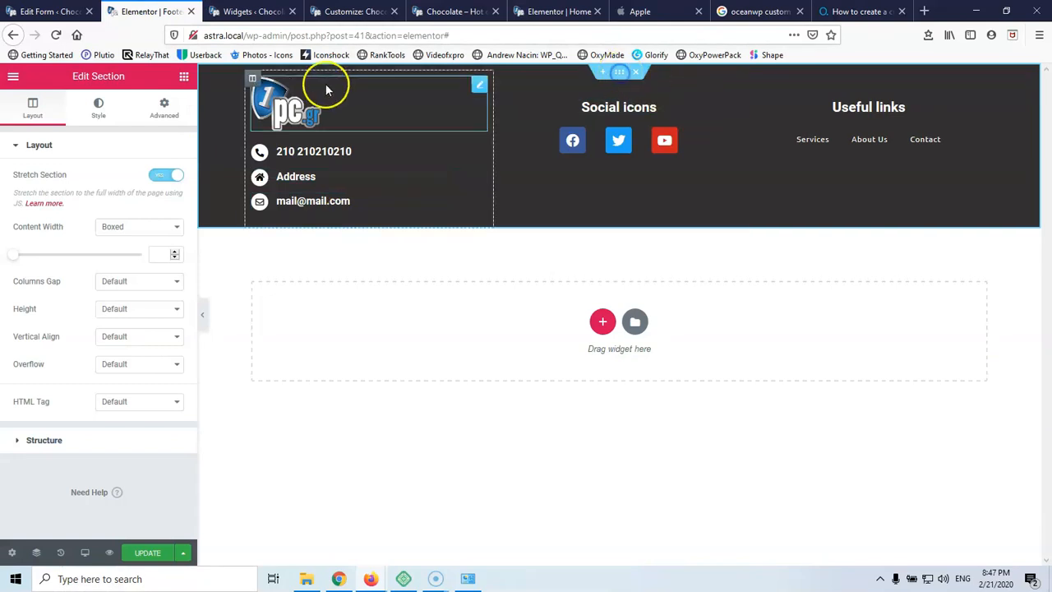
Drop the section's Background colour alpha to zero and save the footer with UPDATE
click(98, 111)
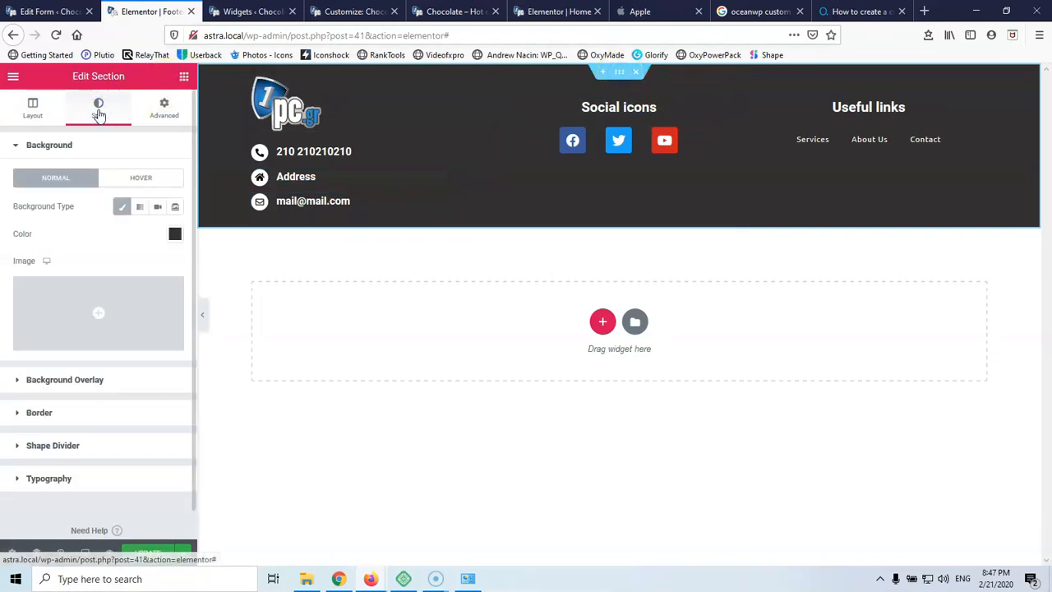
click(118, 211)
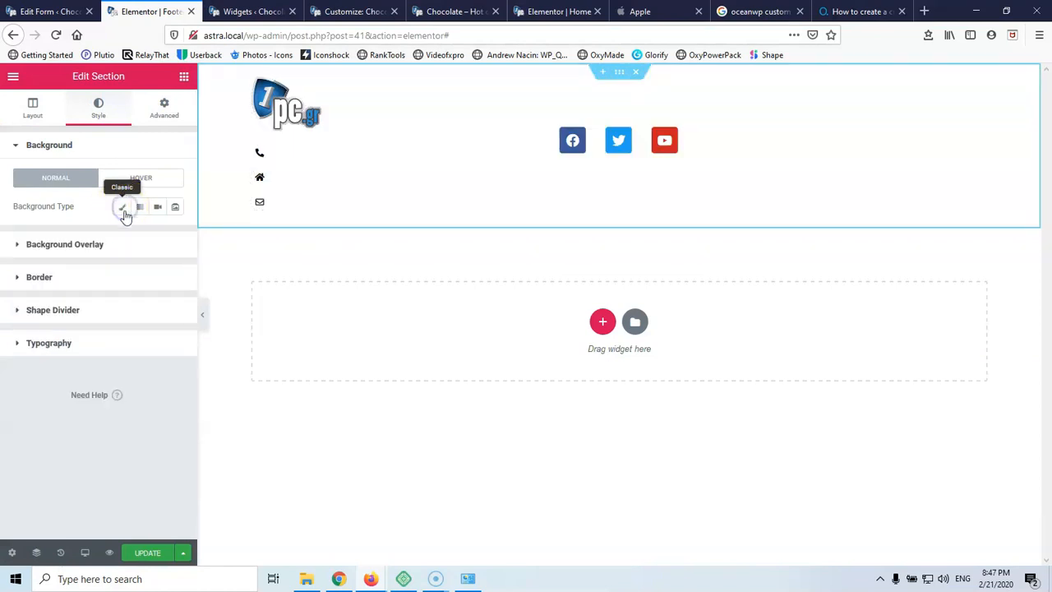
click(123, 211)
click(173, 233)
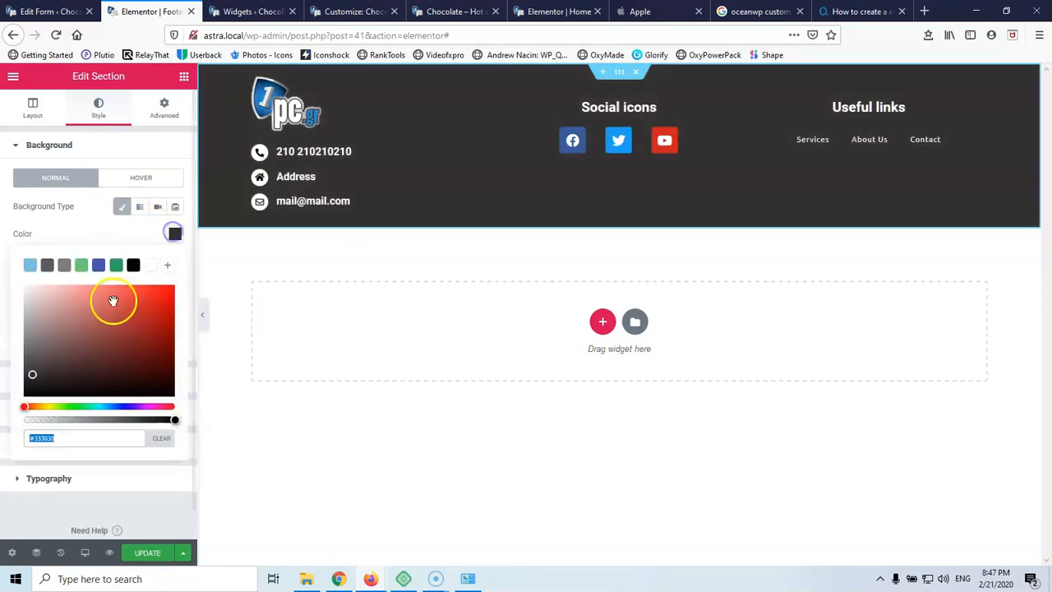
drag(172, 423, 11, 425)
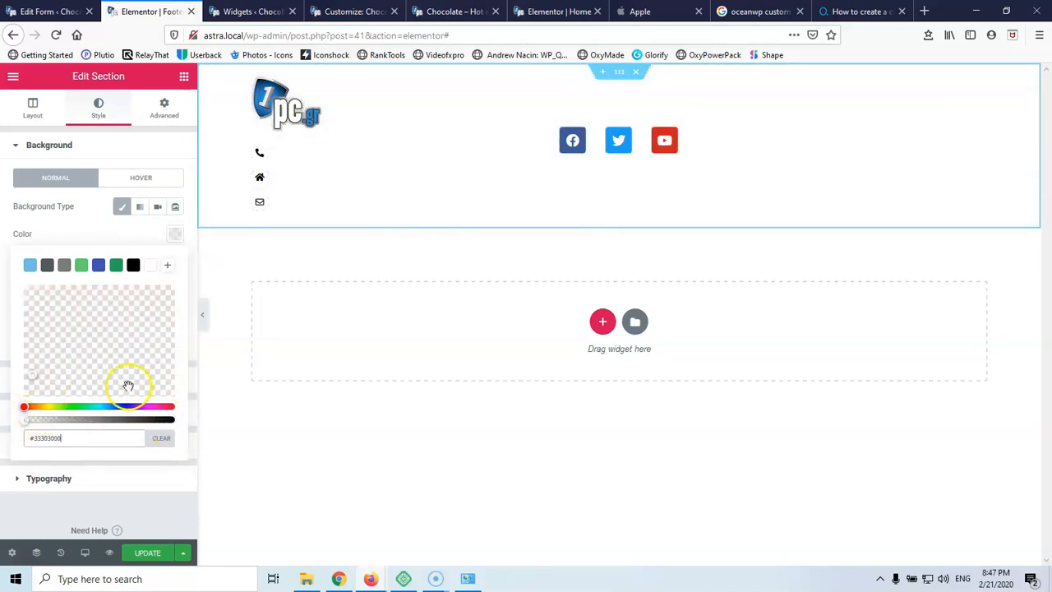
click(146, 552)
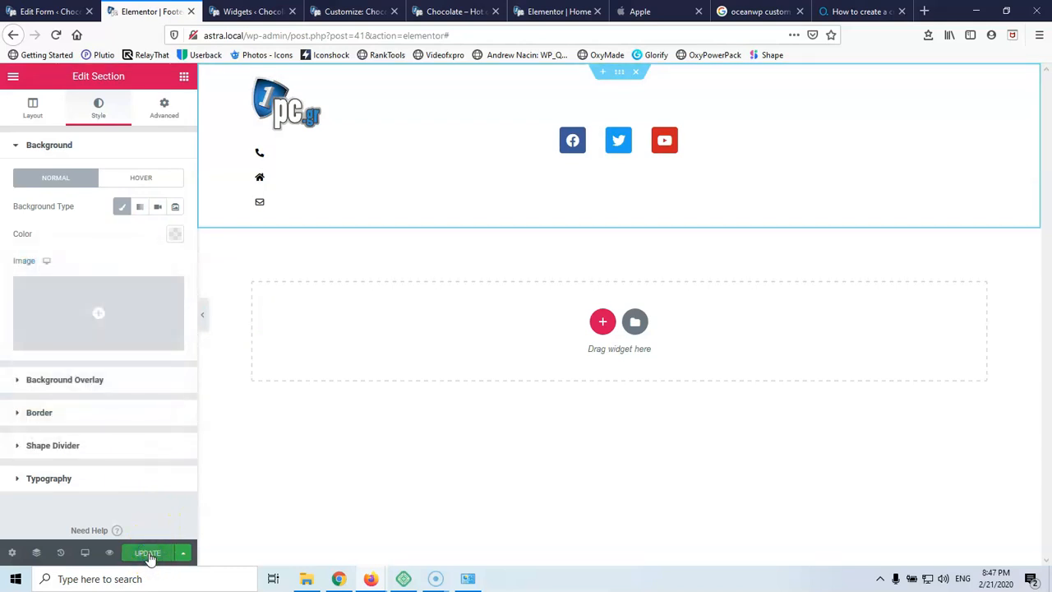
click(152, 549)
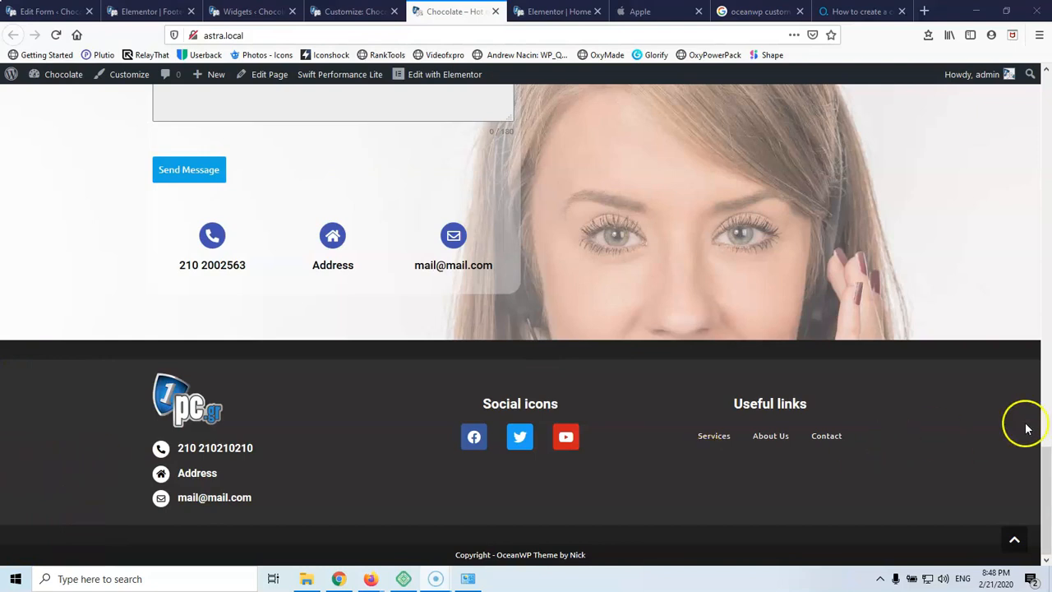
Set the footer's top and bottom padding to 0, publish, and reload the live Chocolate page
click(353, 11)
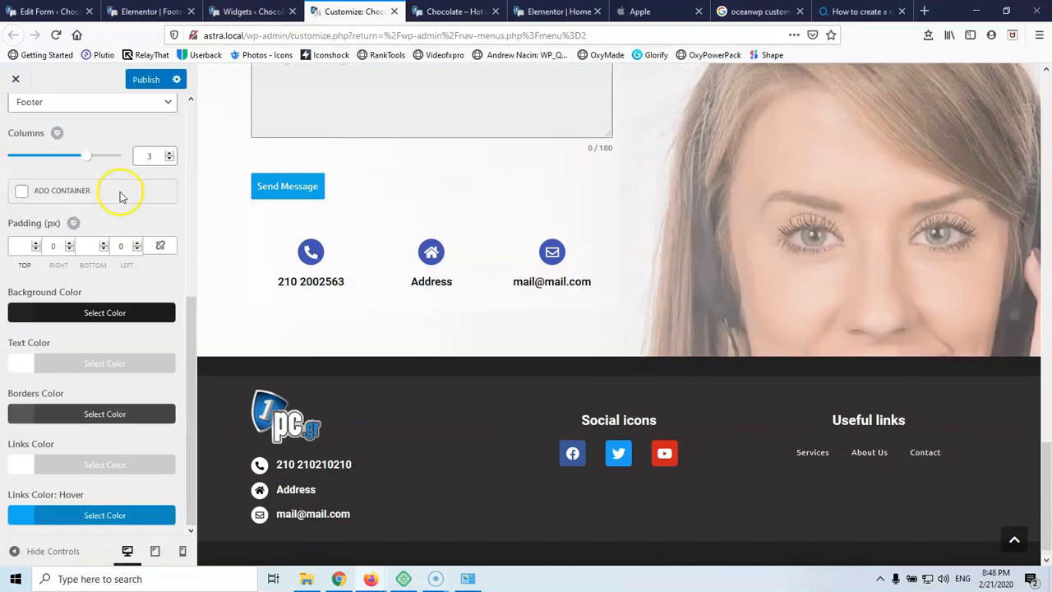
text(0)
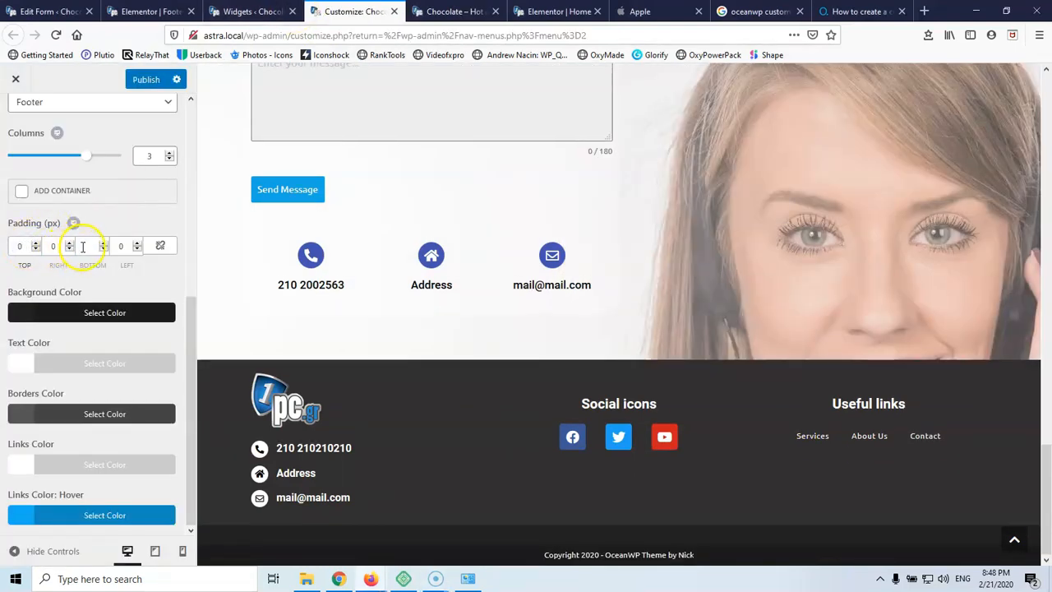
text(0)
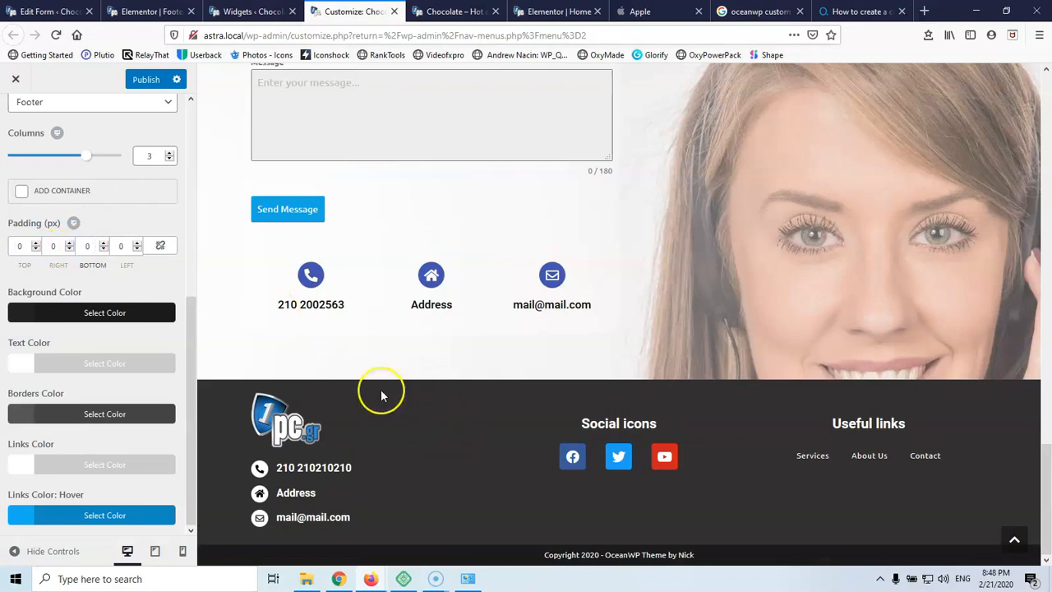
click(148, 82)
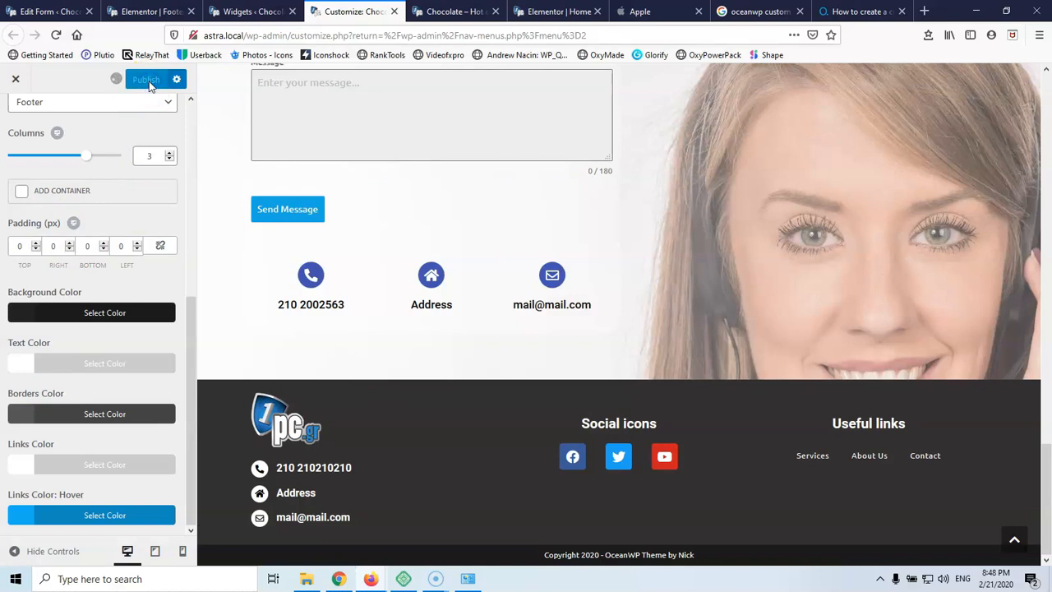
click(429, 12)
click(56, 34)
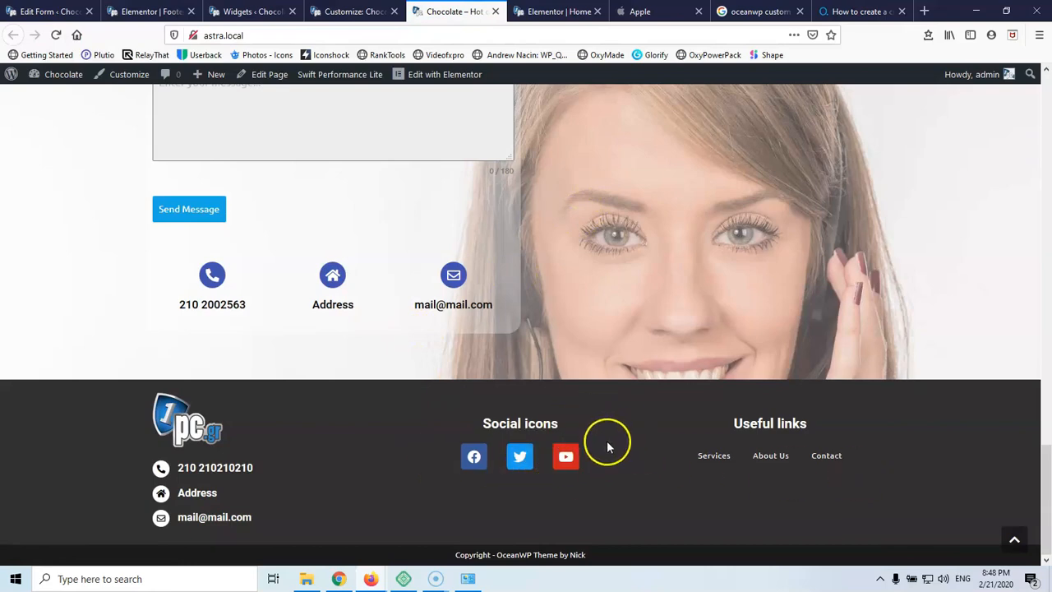
scroll(608, 440, up, 10)
scroll(608, 440, up, 10)
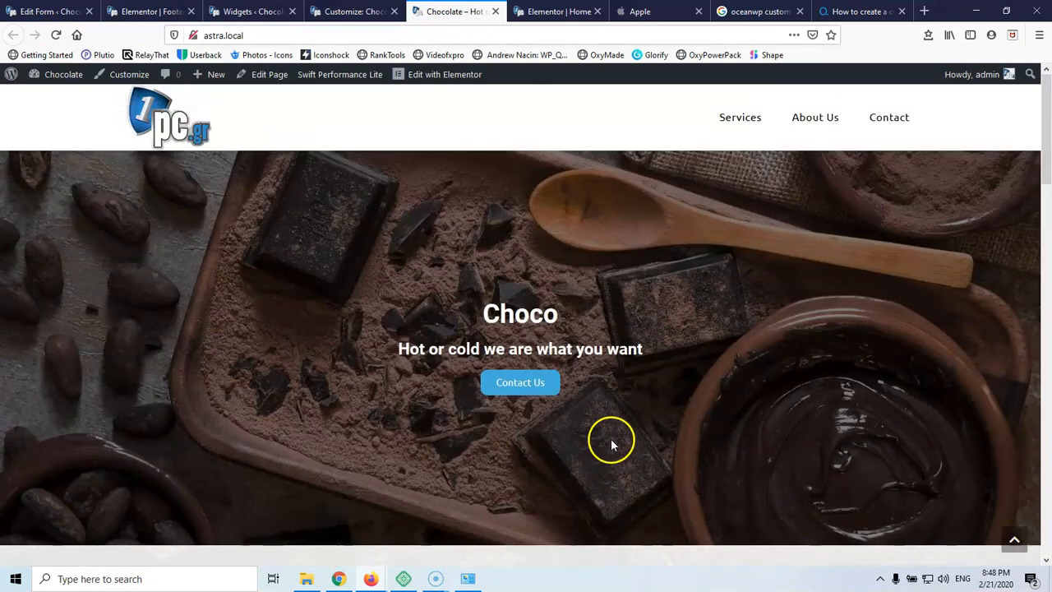
click(742, 116)
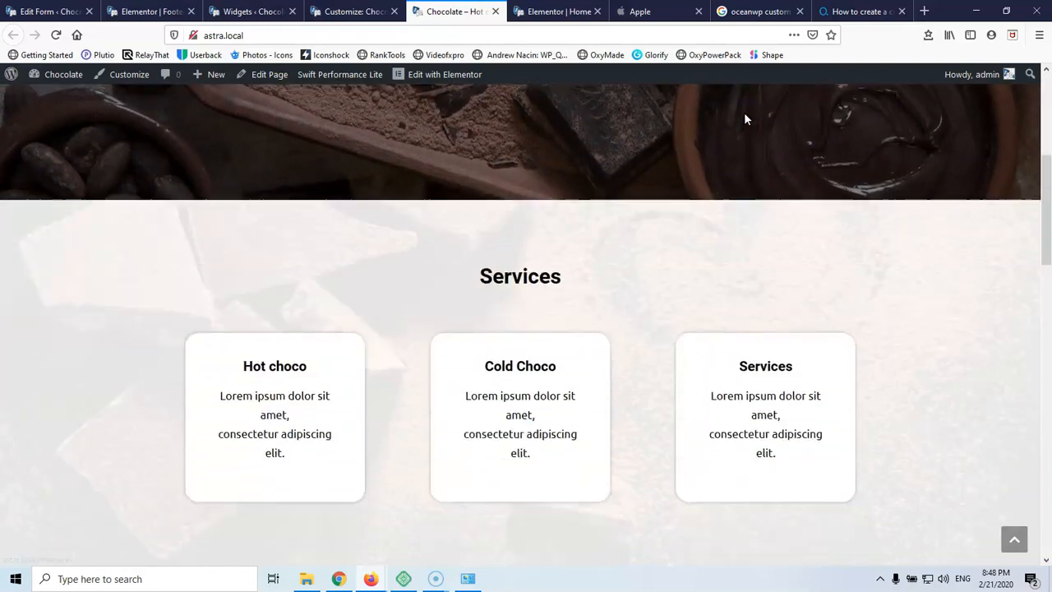
scroll(723, 173, up, 6)
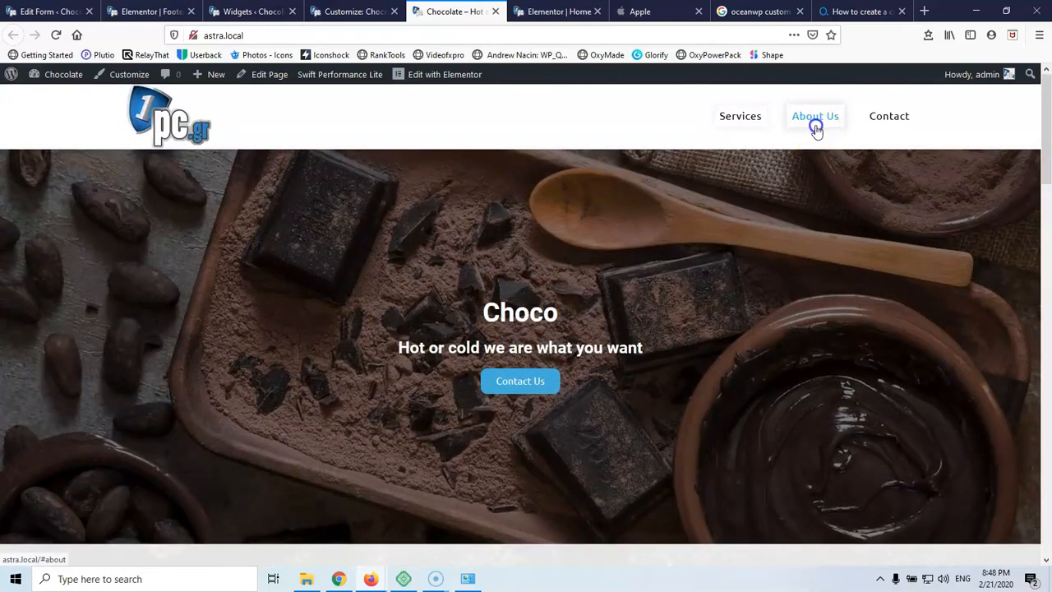
click(812, 127)
scroll(781, 249, down, 8)
scroll(778, 250, up, 10)
scroll(779, 258, up, 8)
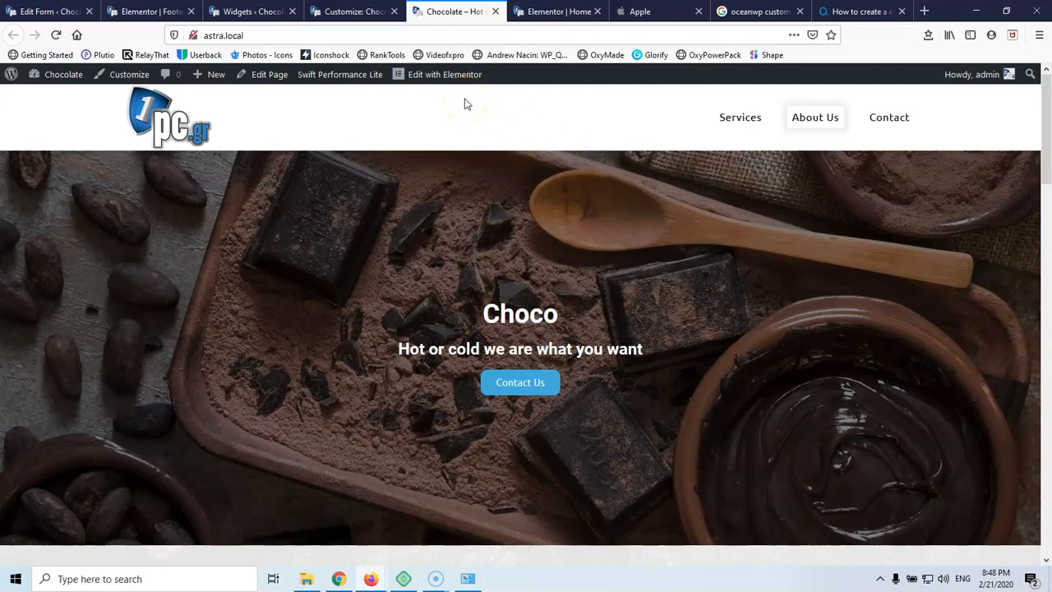
scroll(553, 136, down, 7)
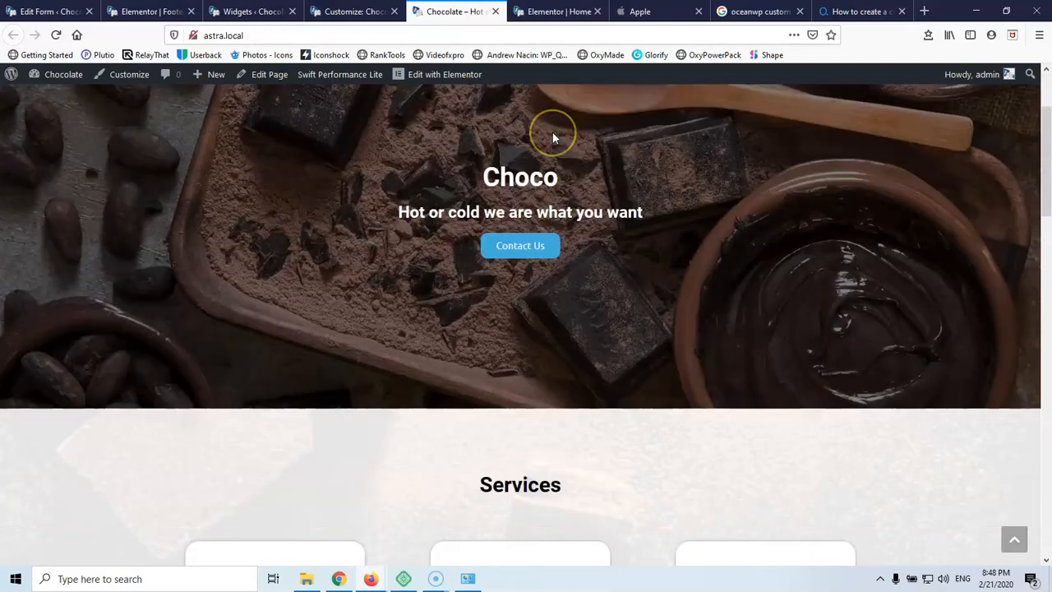
scroll(553, 134, down, 10)
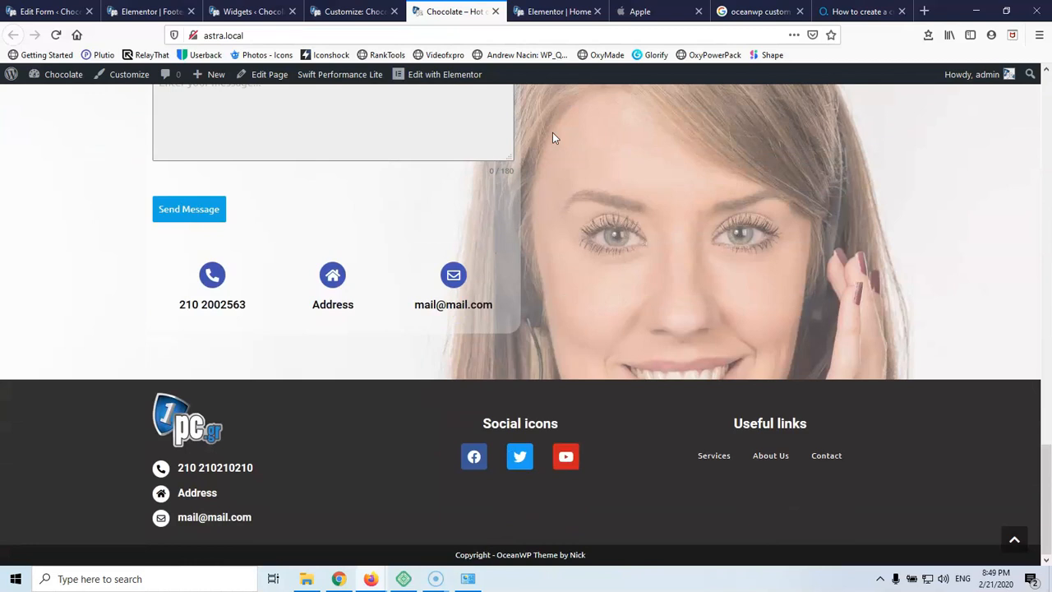
scroll(553, 138, up, 8)
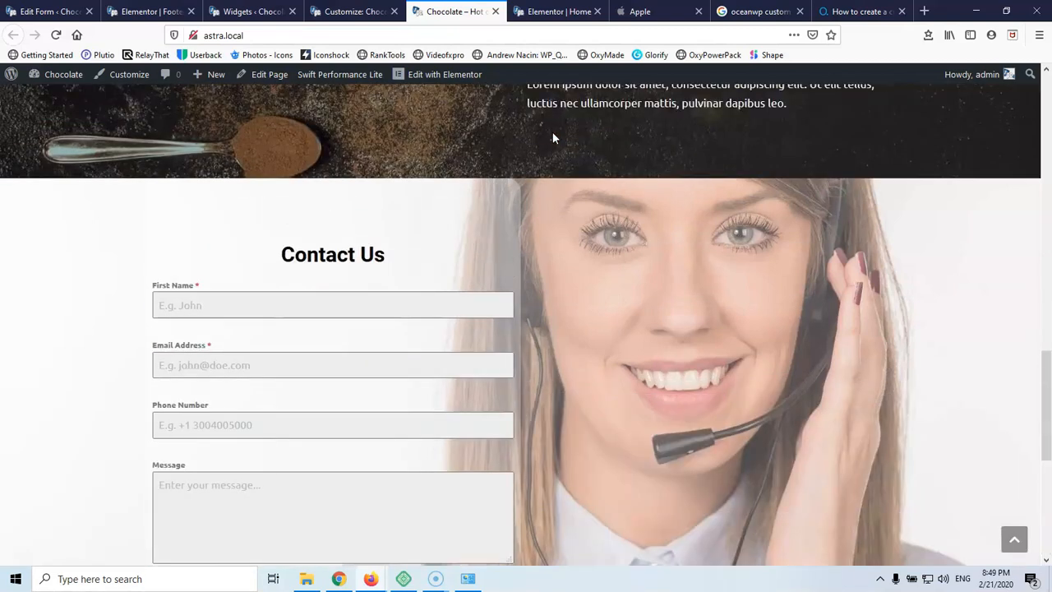
scroll(553, 138, up, 8)
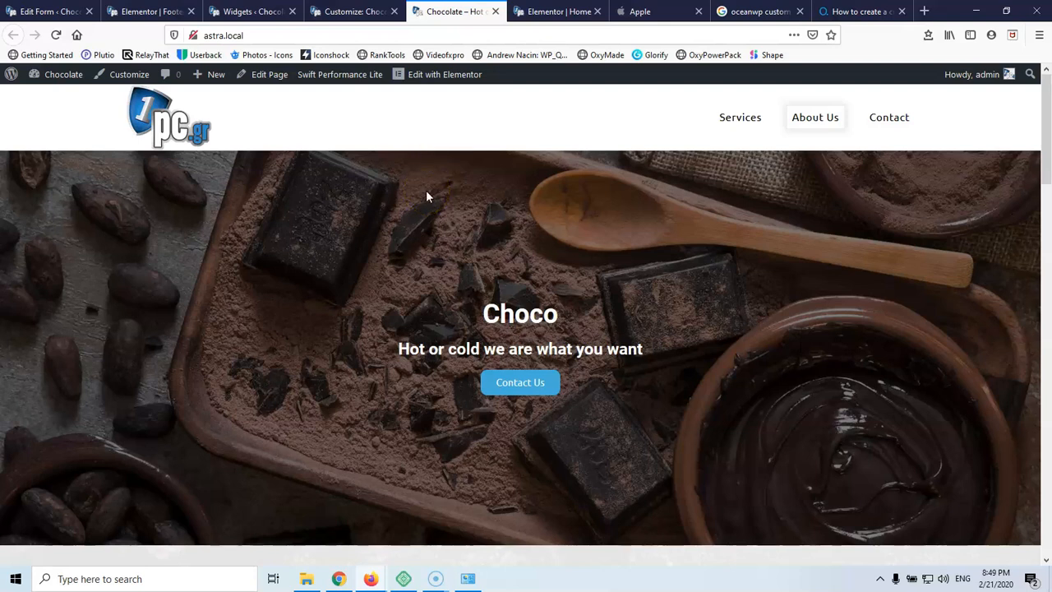
click(302, 224)
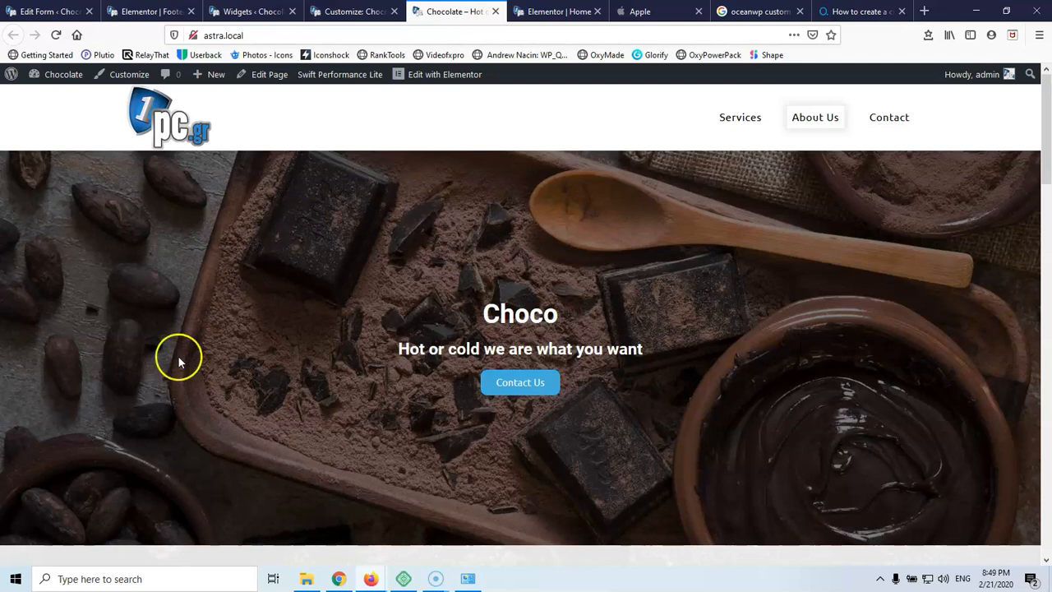